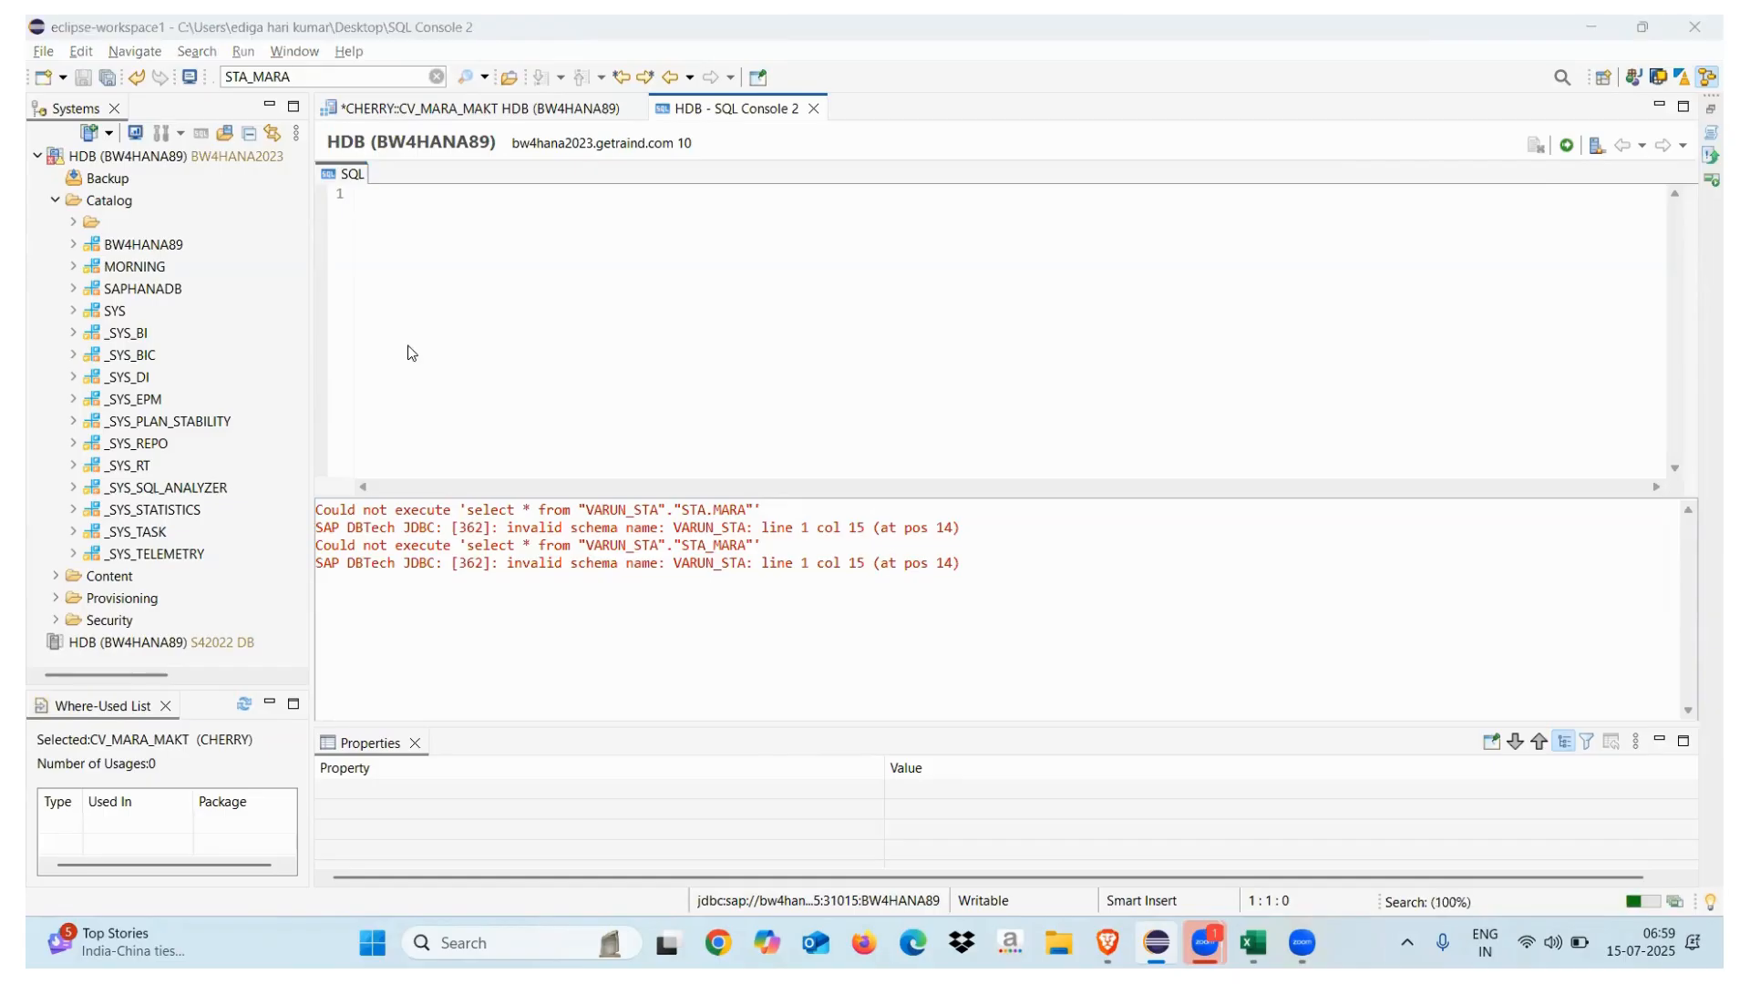
# Open the STA_MARA table from ADITYA_BW and browse the Content and Catalog trees
pyautogui.click(345, 129)
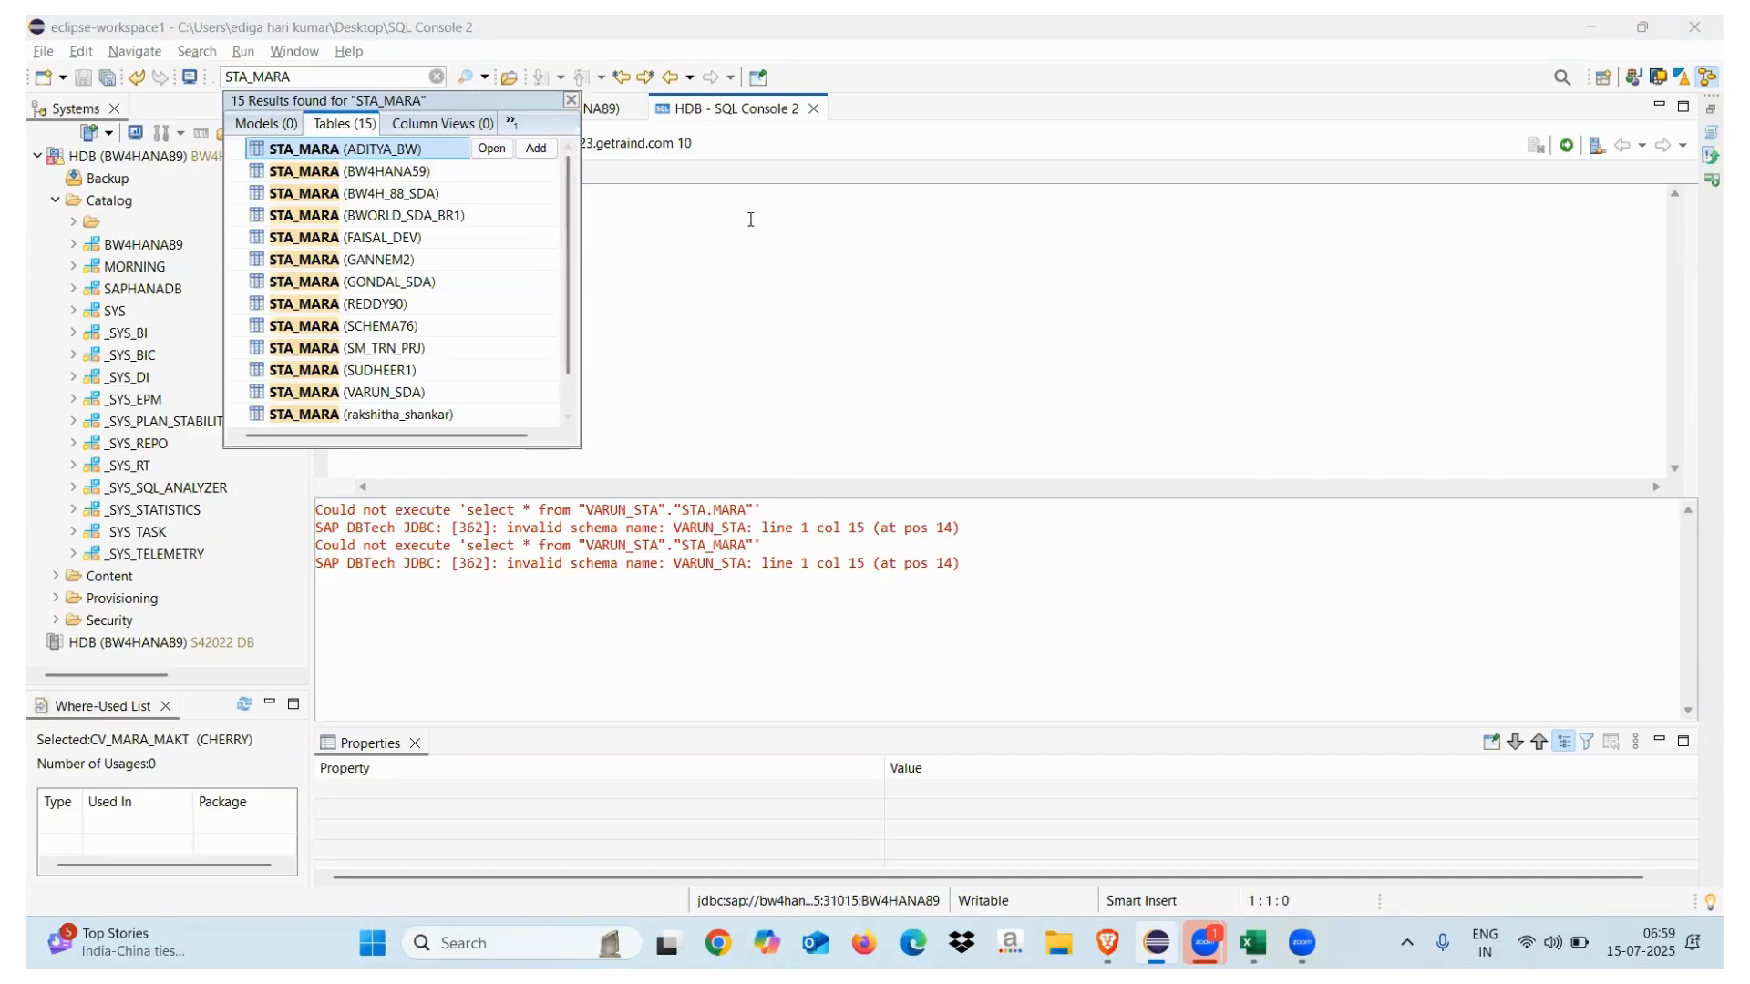
pyautogui.doubleClick(358, 148)
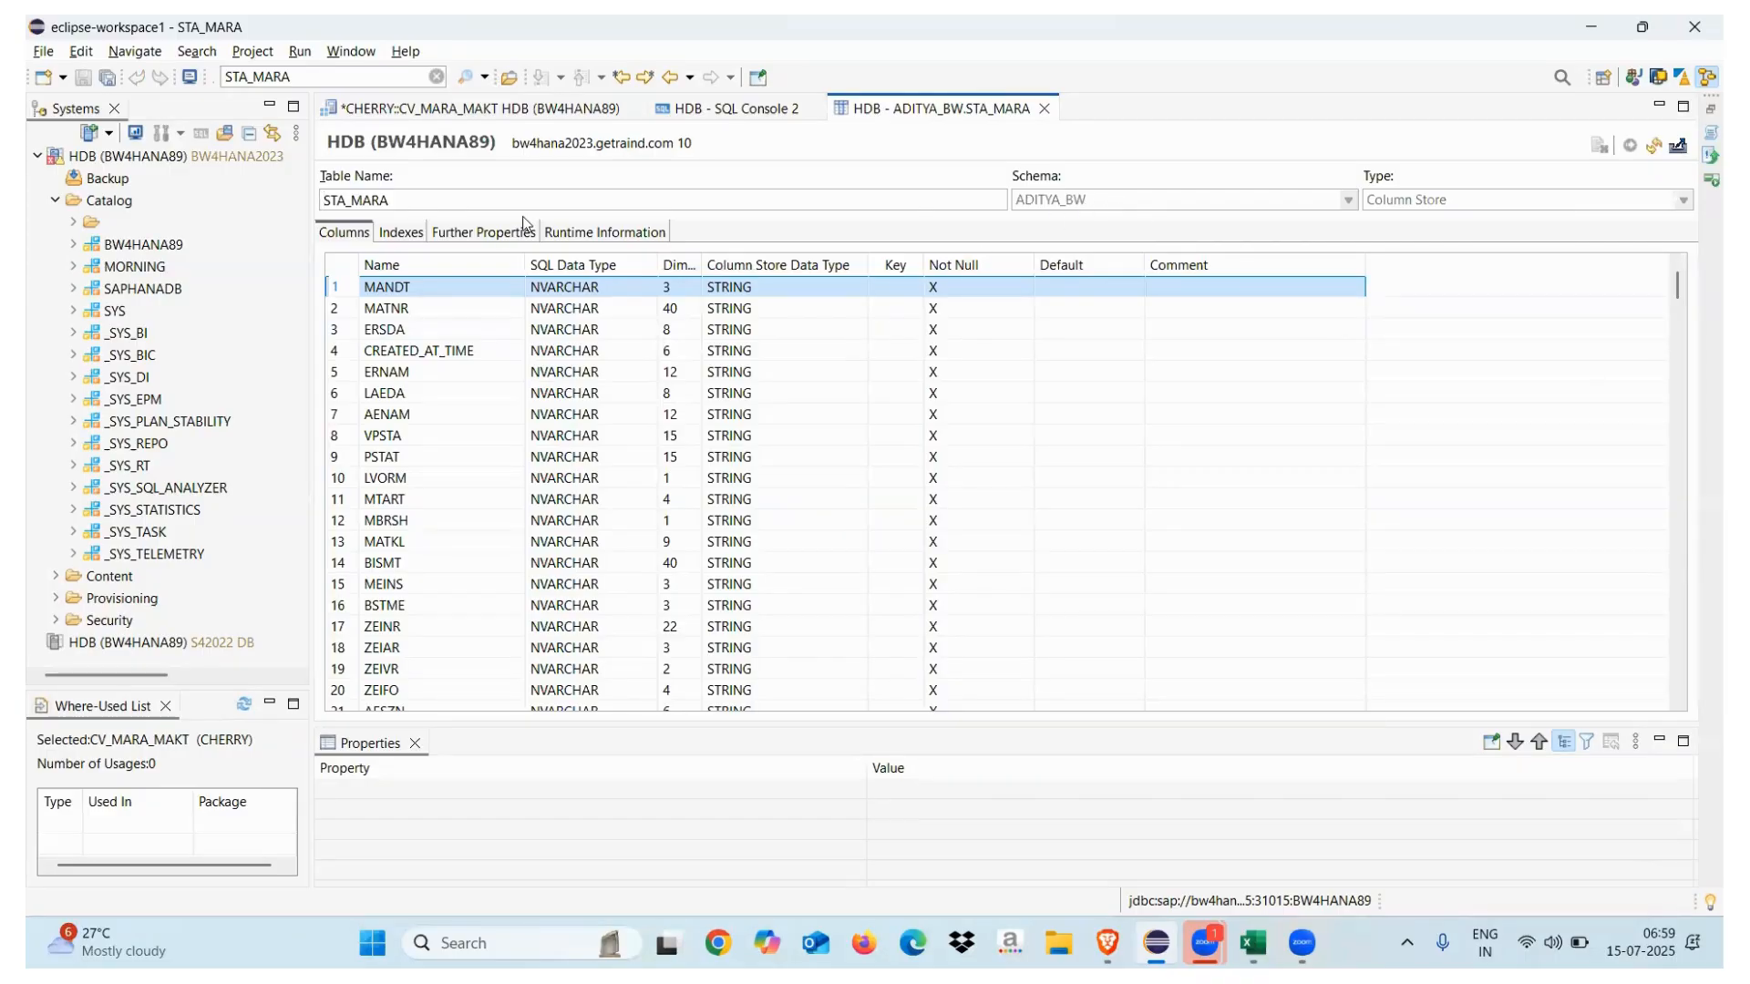
pyautogui.click(55, 201)
pyautogui.click(56, 221)
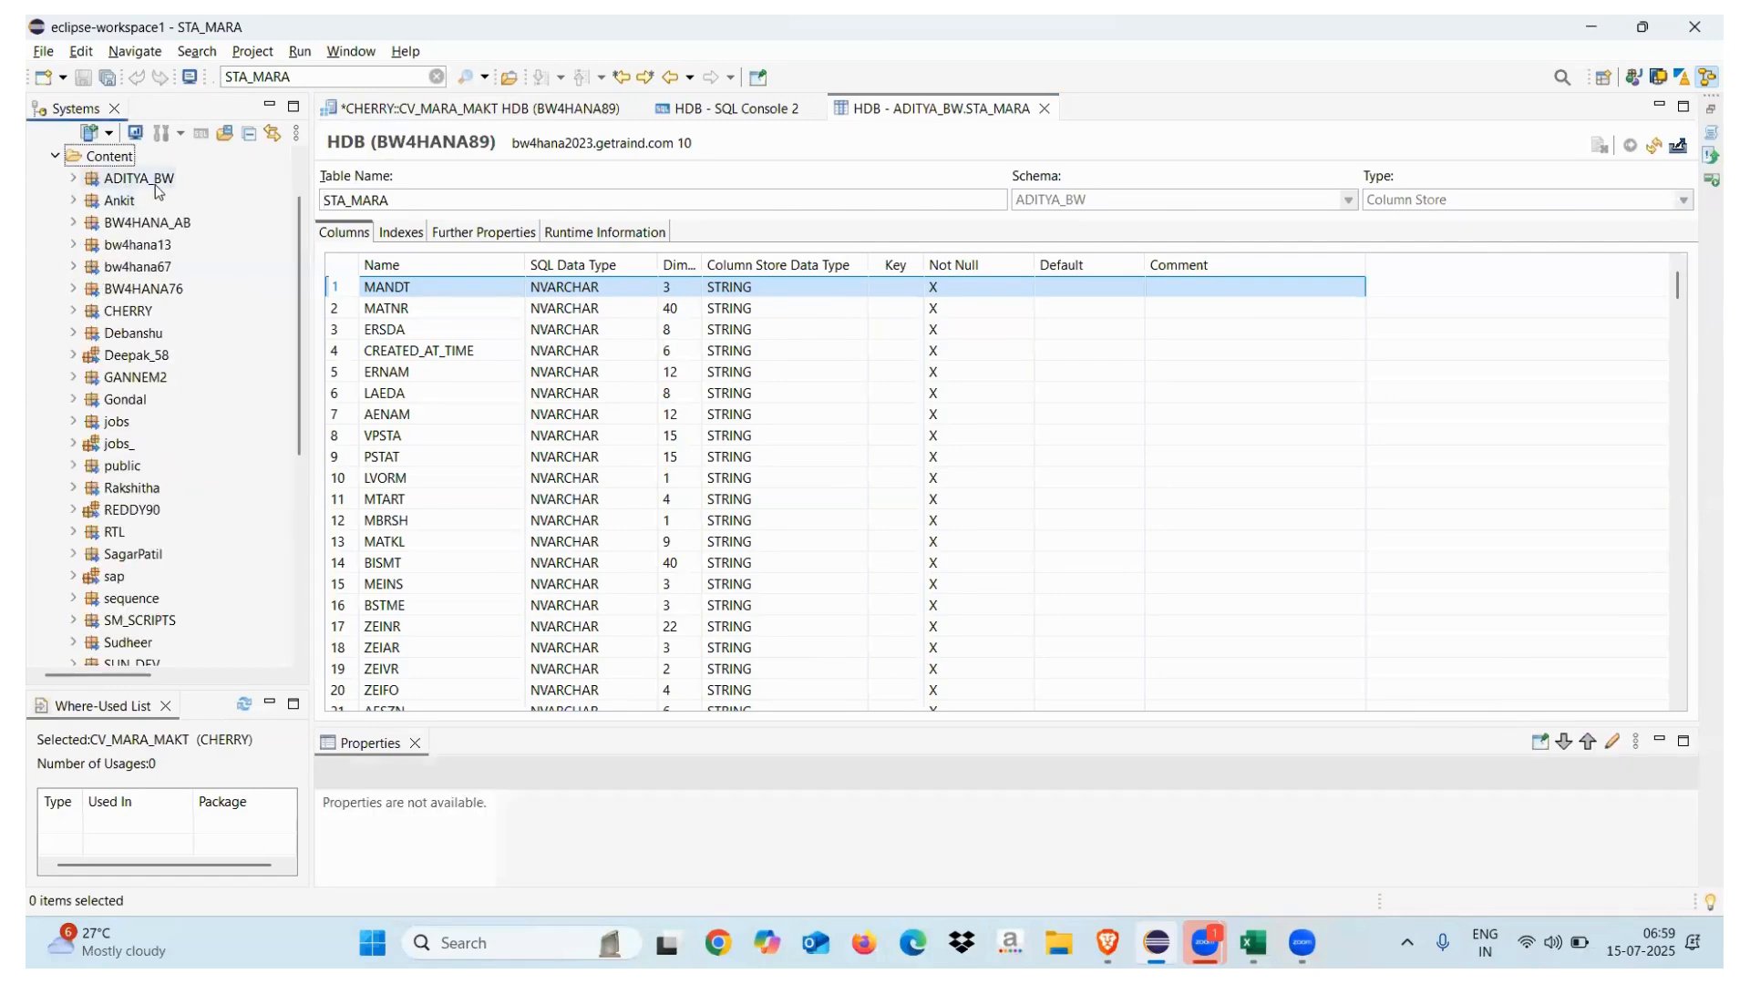
pyautogui.click(74, 178)
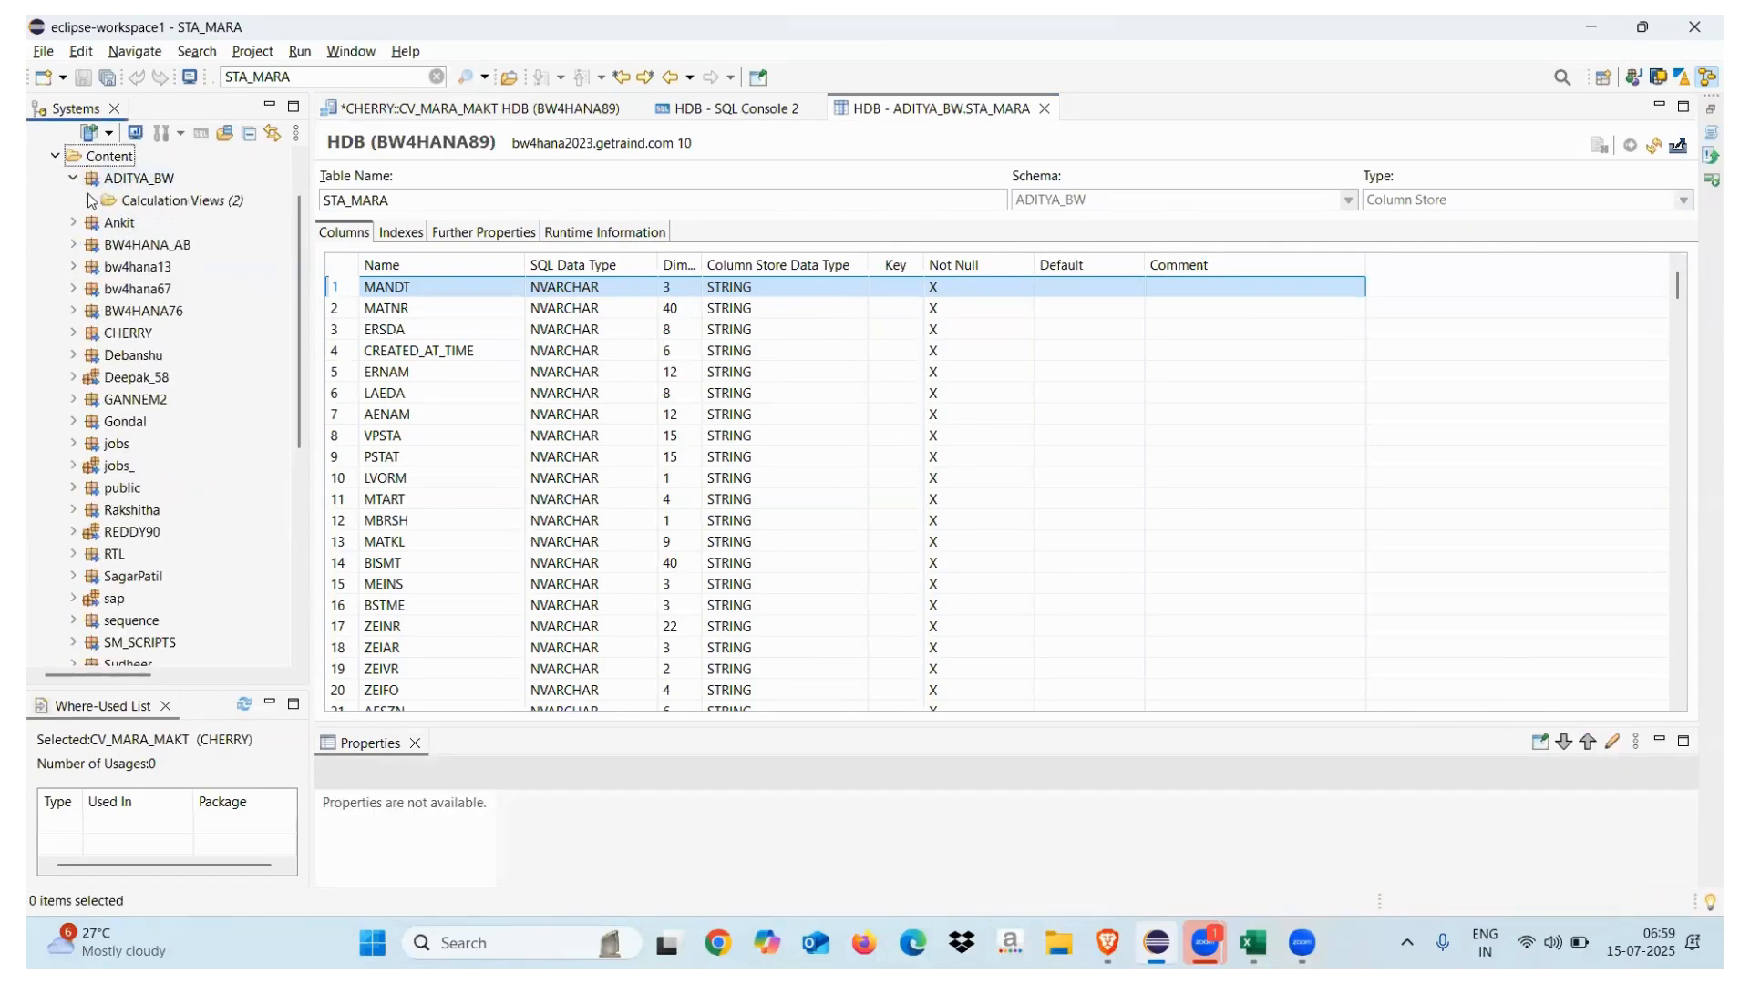
pyautogui.click(74, 178)
pyautogui.click(54, 156)
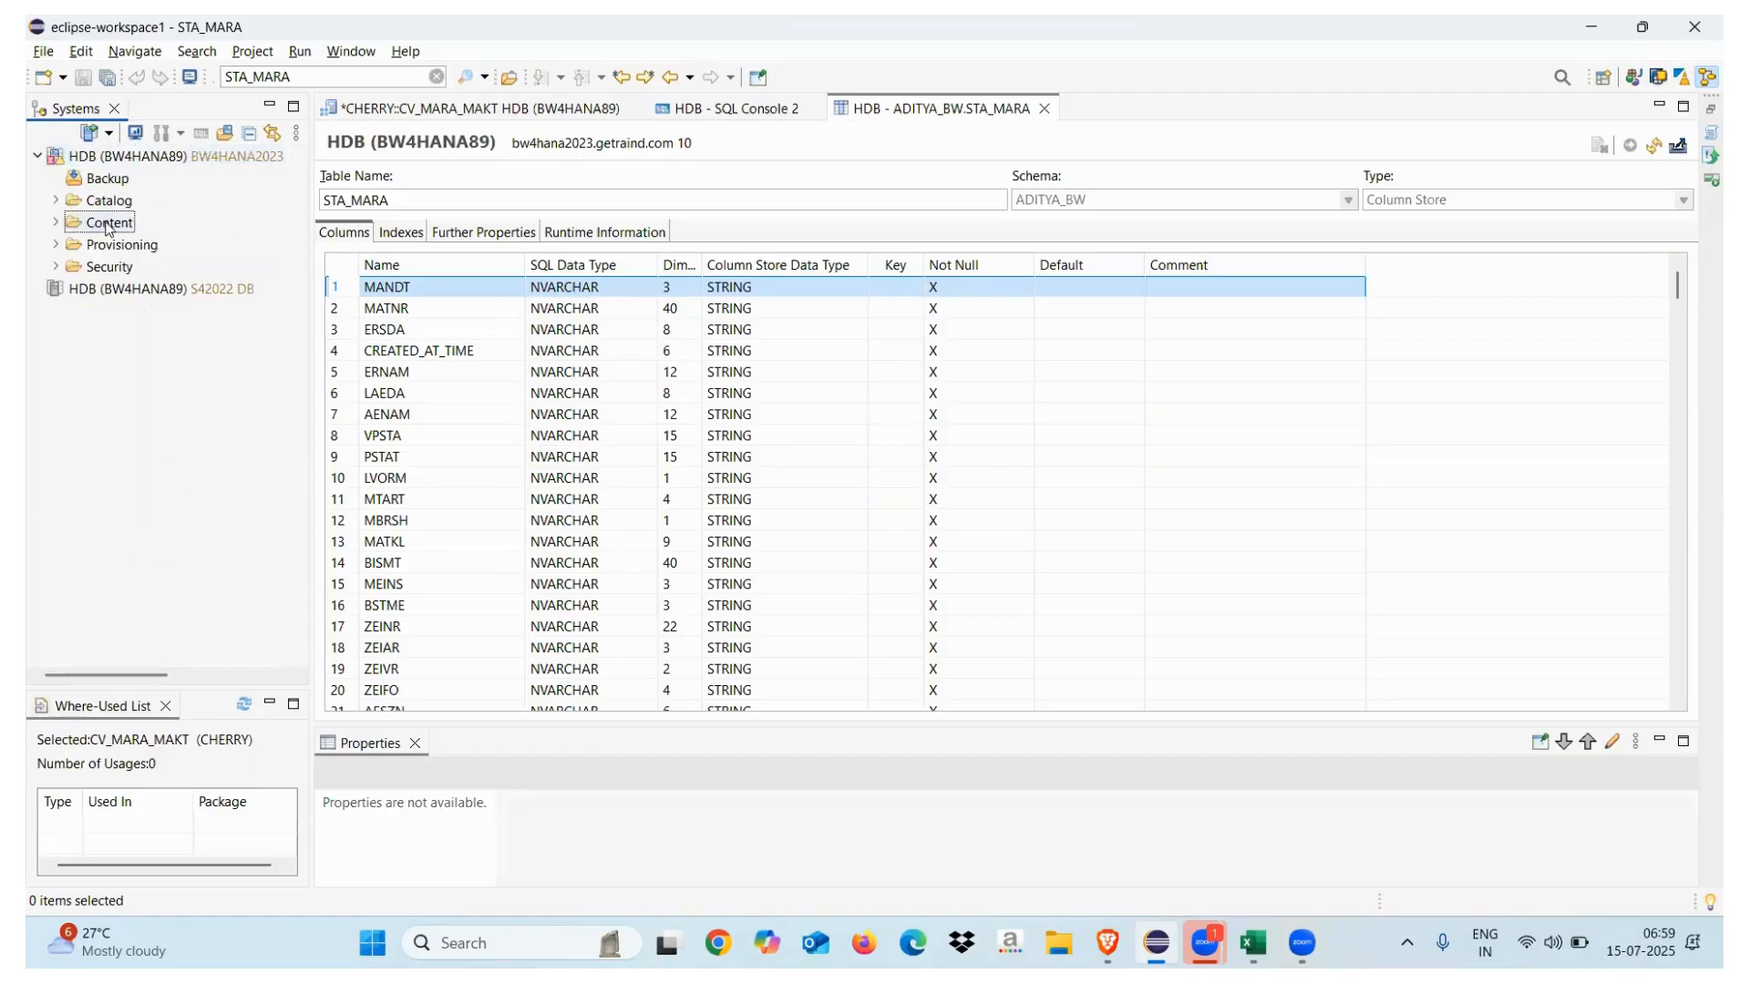
pyautogui.click(56, 200)
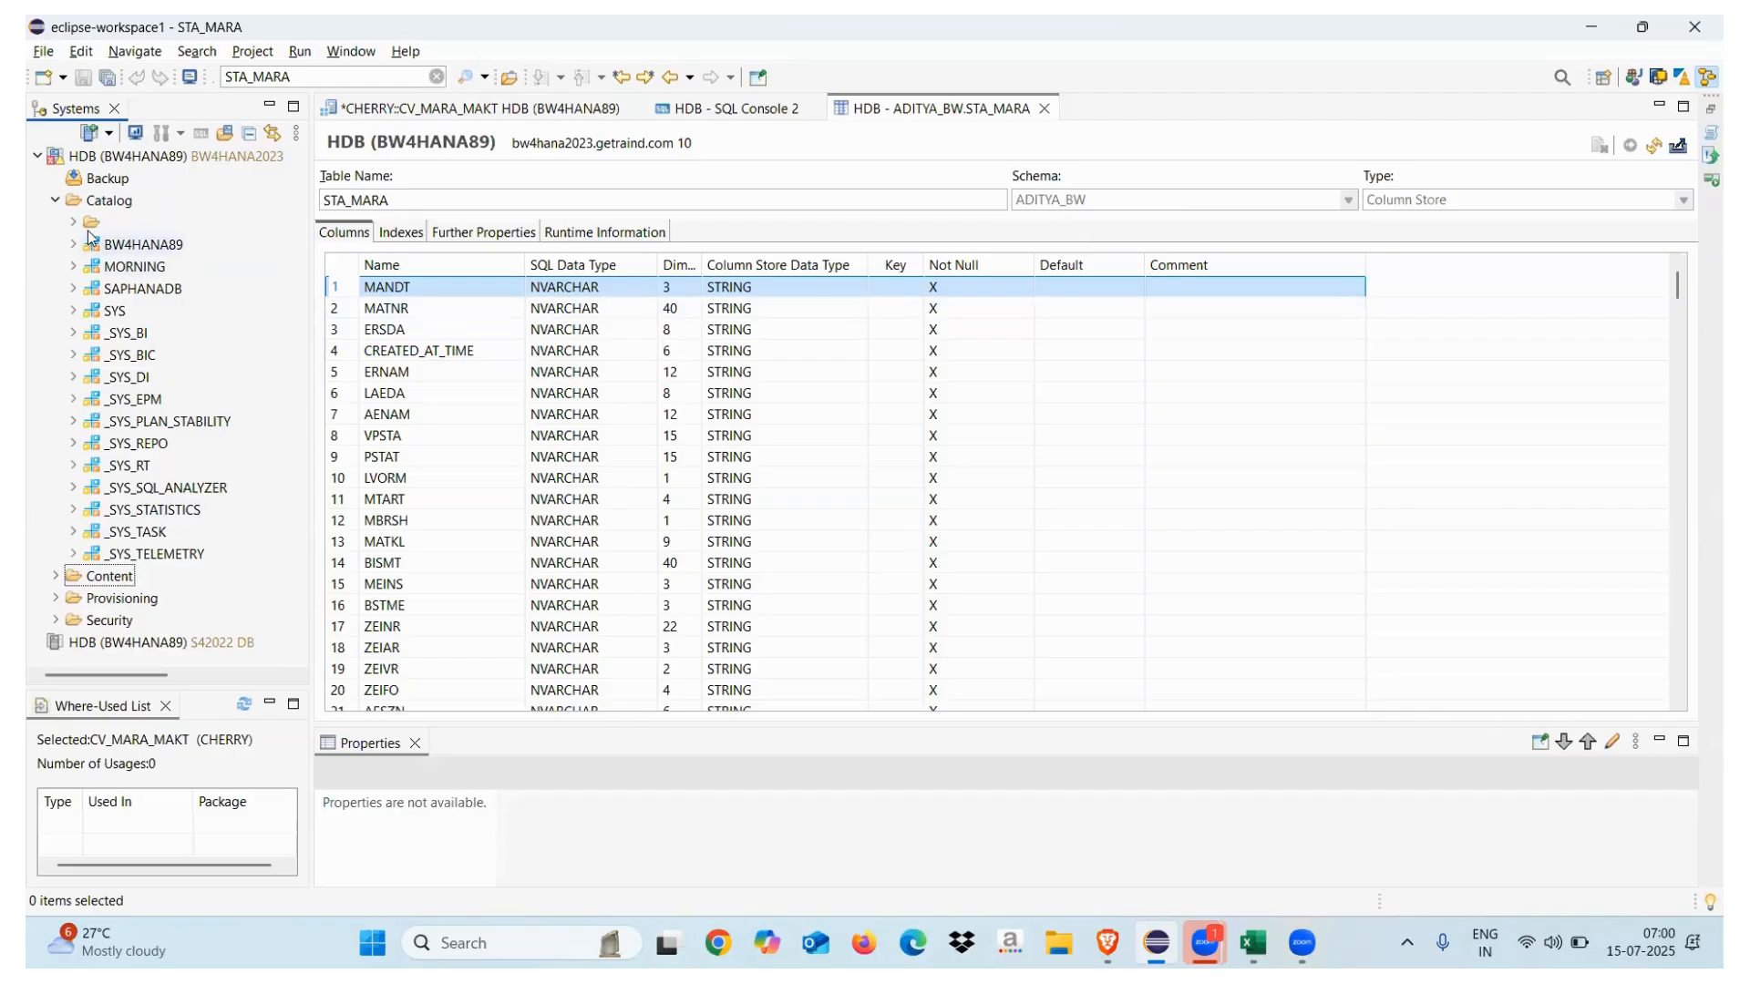
# Log on to the HDB (BW4HANA89) S42022 DB system with the database user's password
pyautogui.click(55, 205)
pyautogui.rightClick(107, 291)
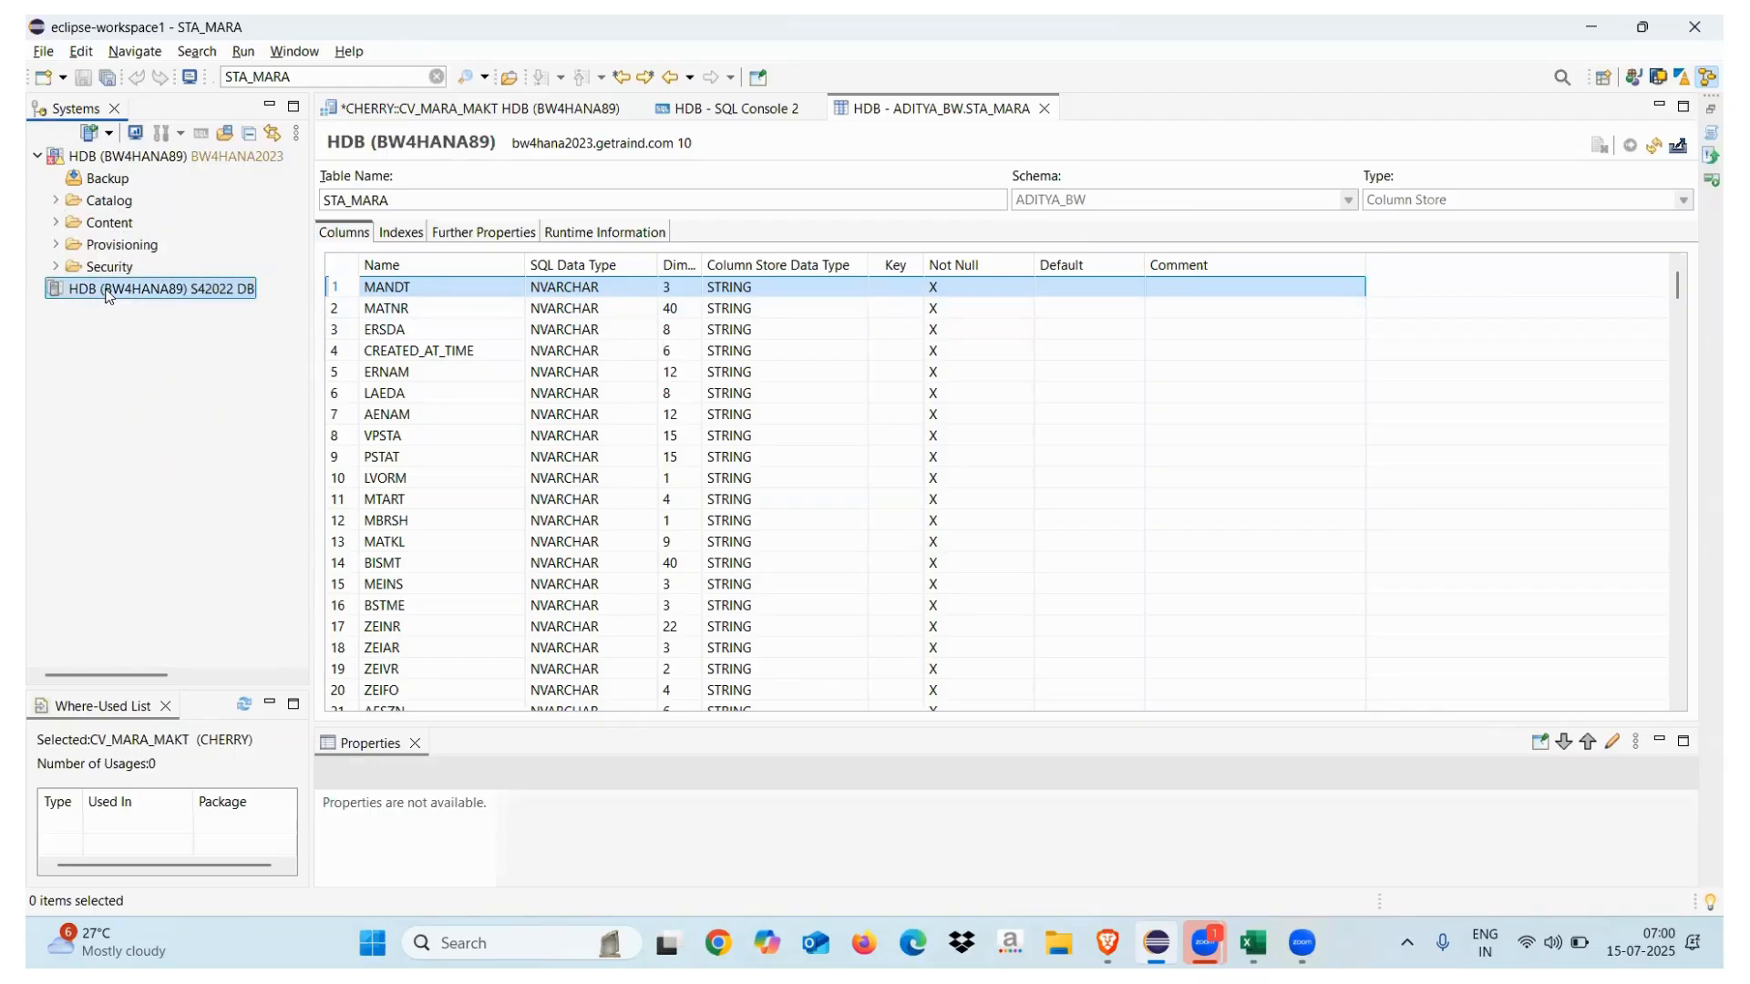
pyautogui.click(201, 335)
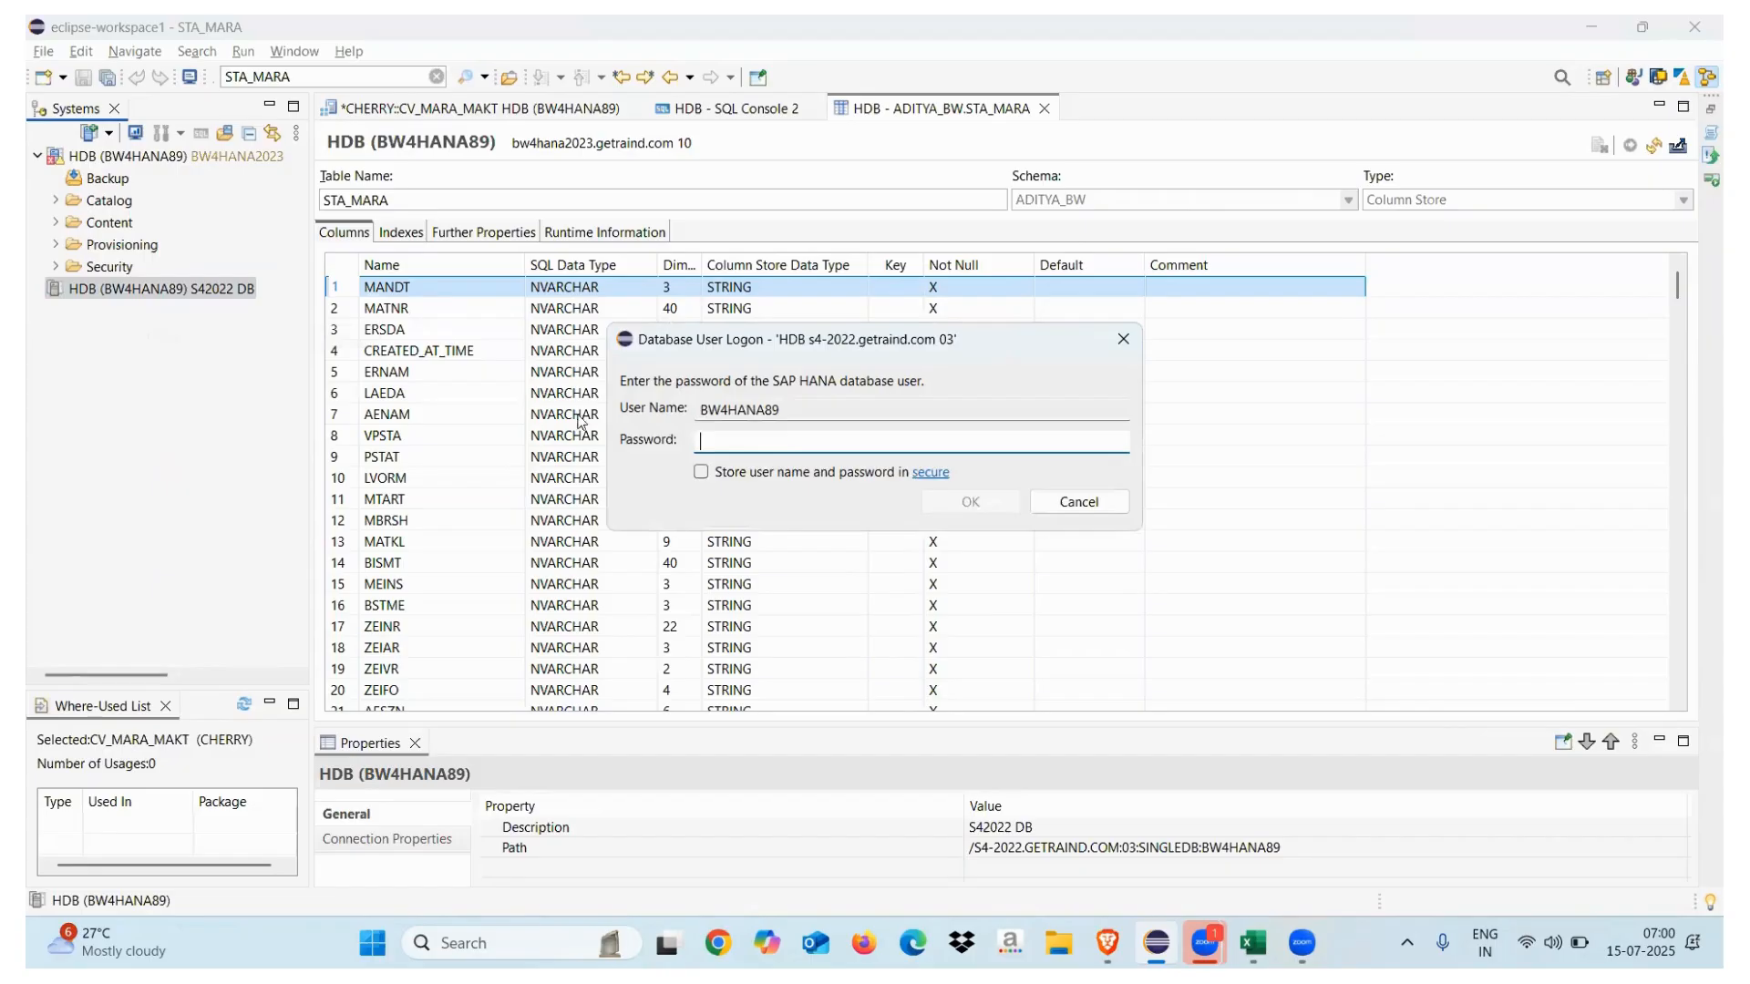
pyautogui.write('••')
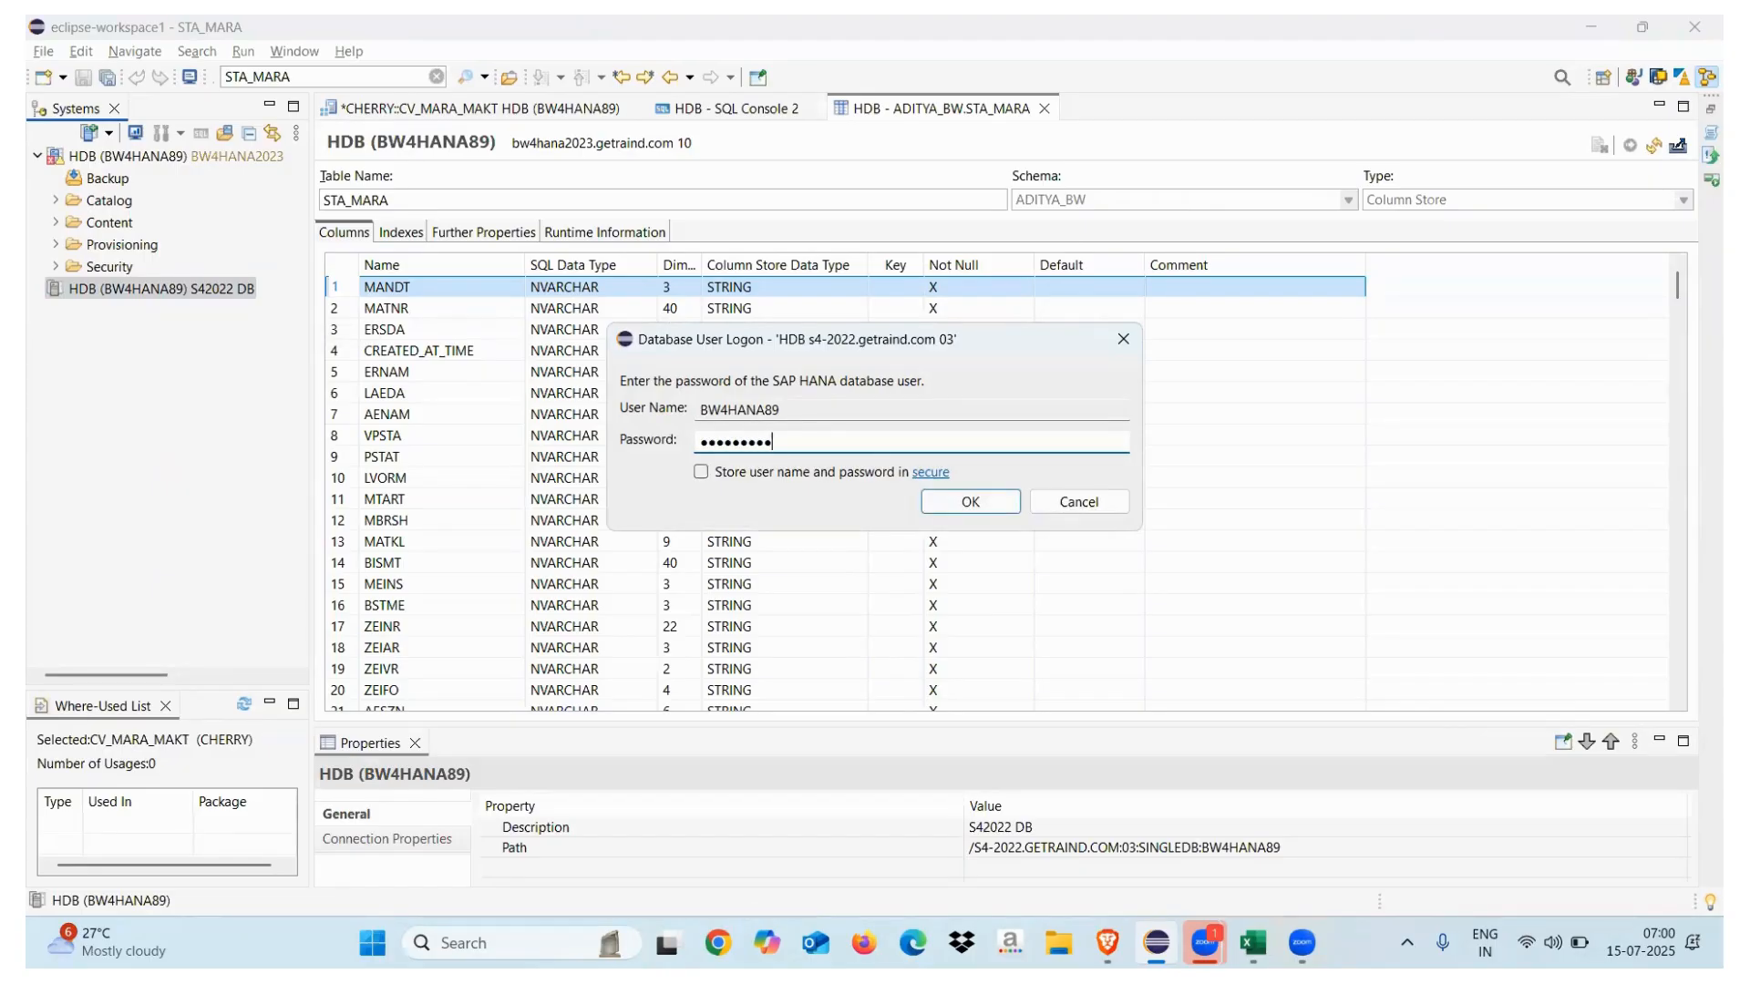
pyautogui.press('Return')
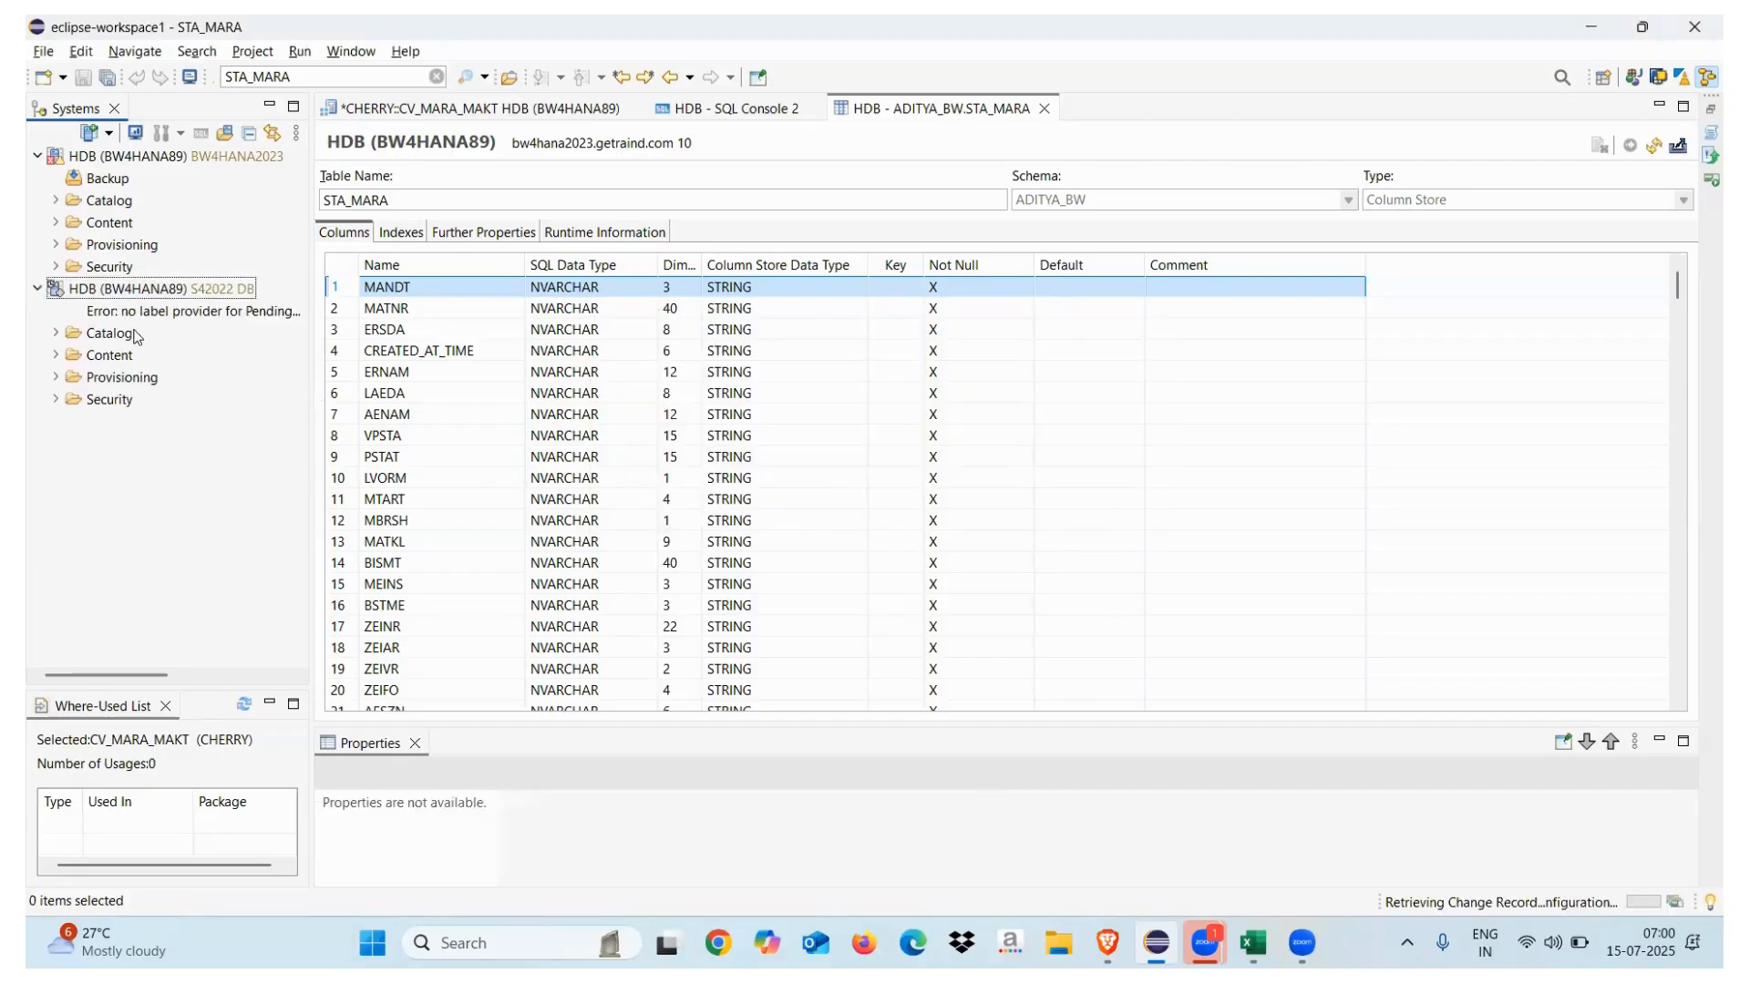
# Expand the S42022 DB catalog to review its schemas, then collapse it
pyautogui.click(59, 335)
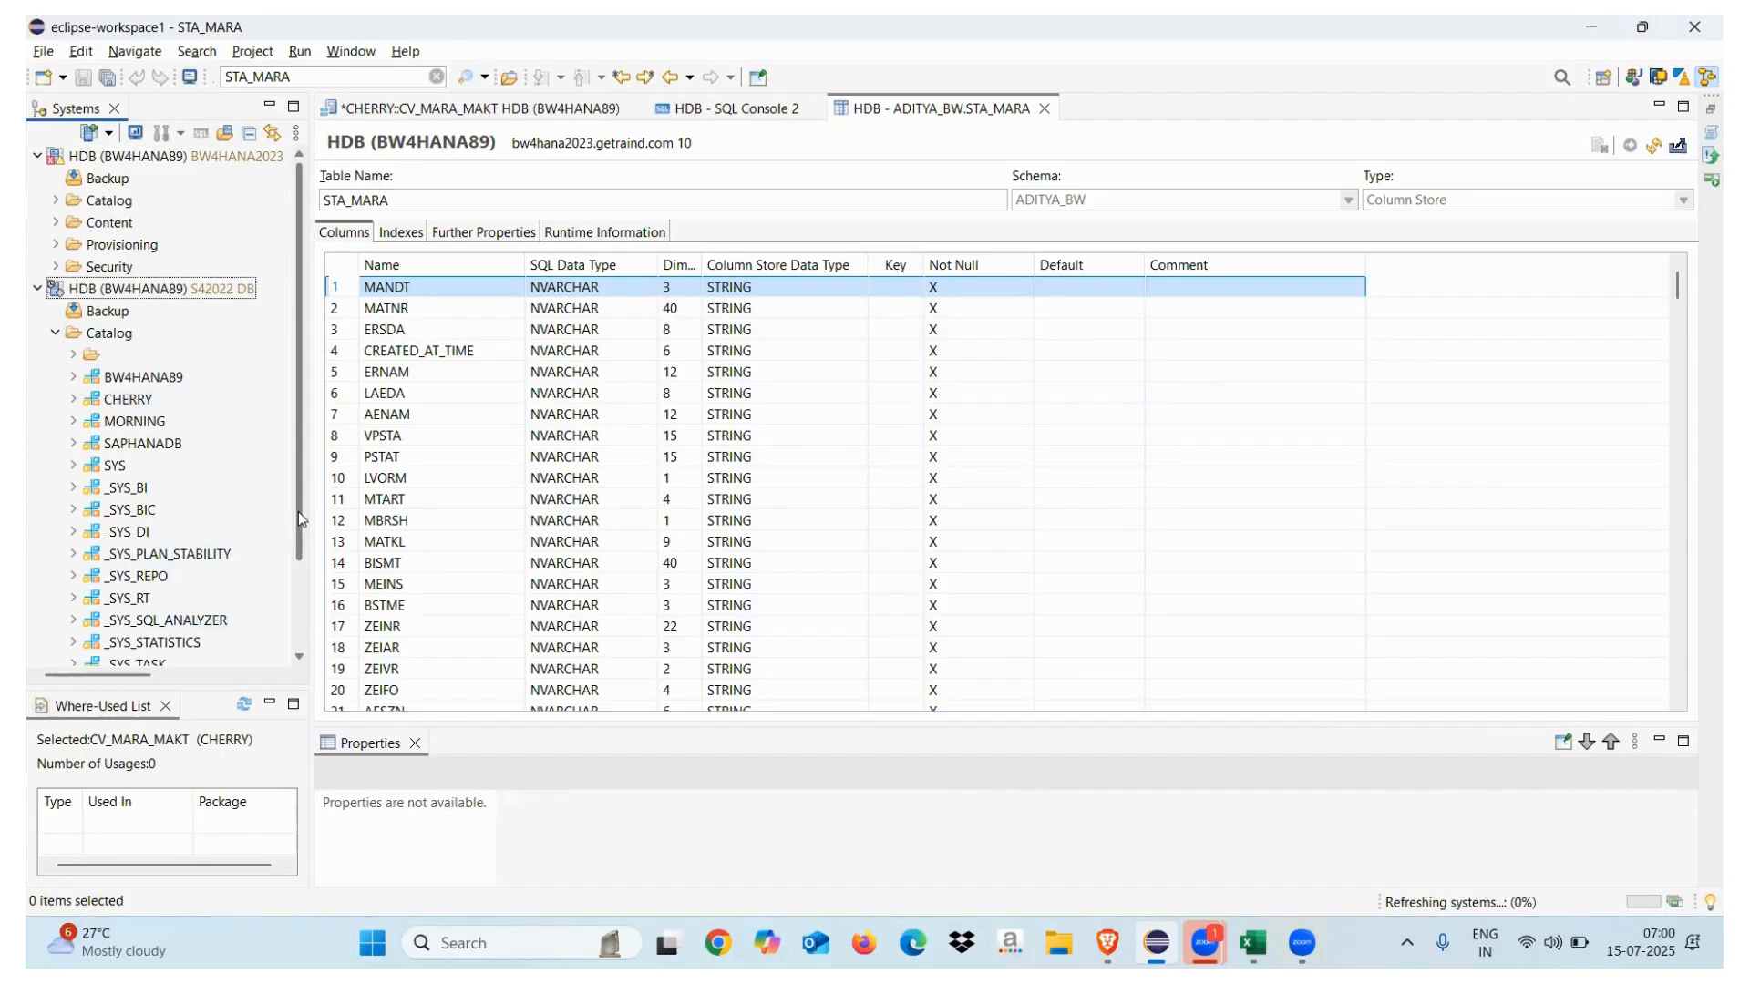
pyautogui.scroll(-2, 182, 410)
pyautogui.scroll(2, 137, 364)
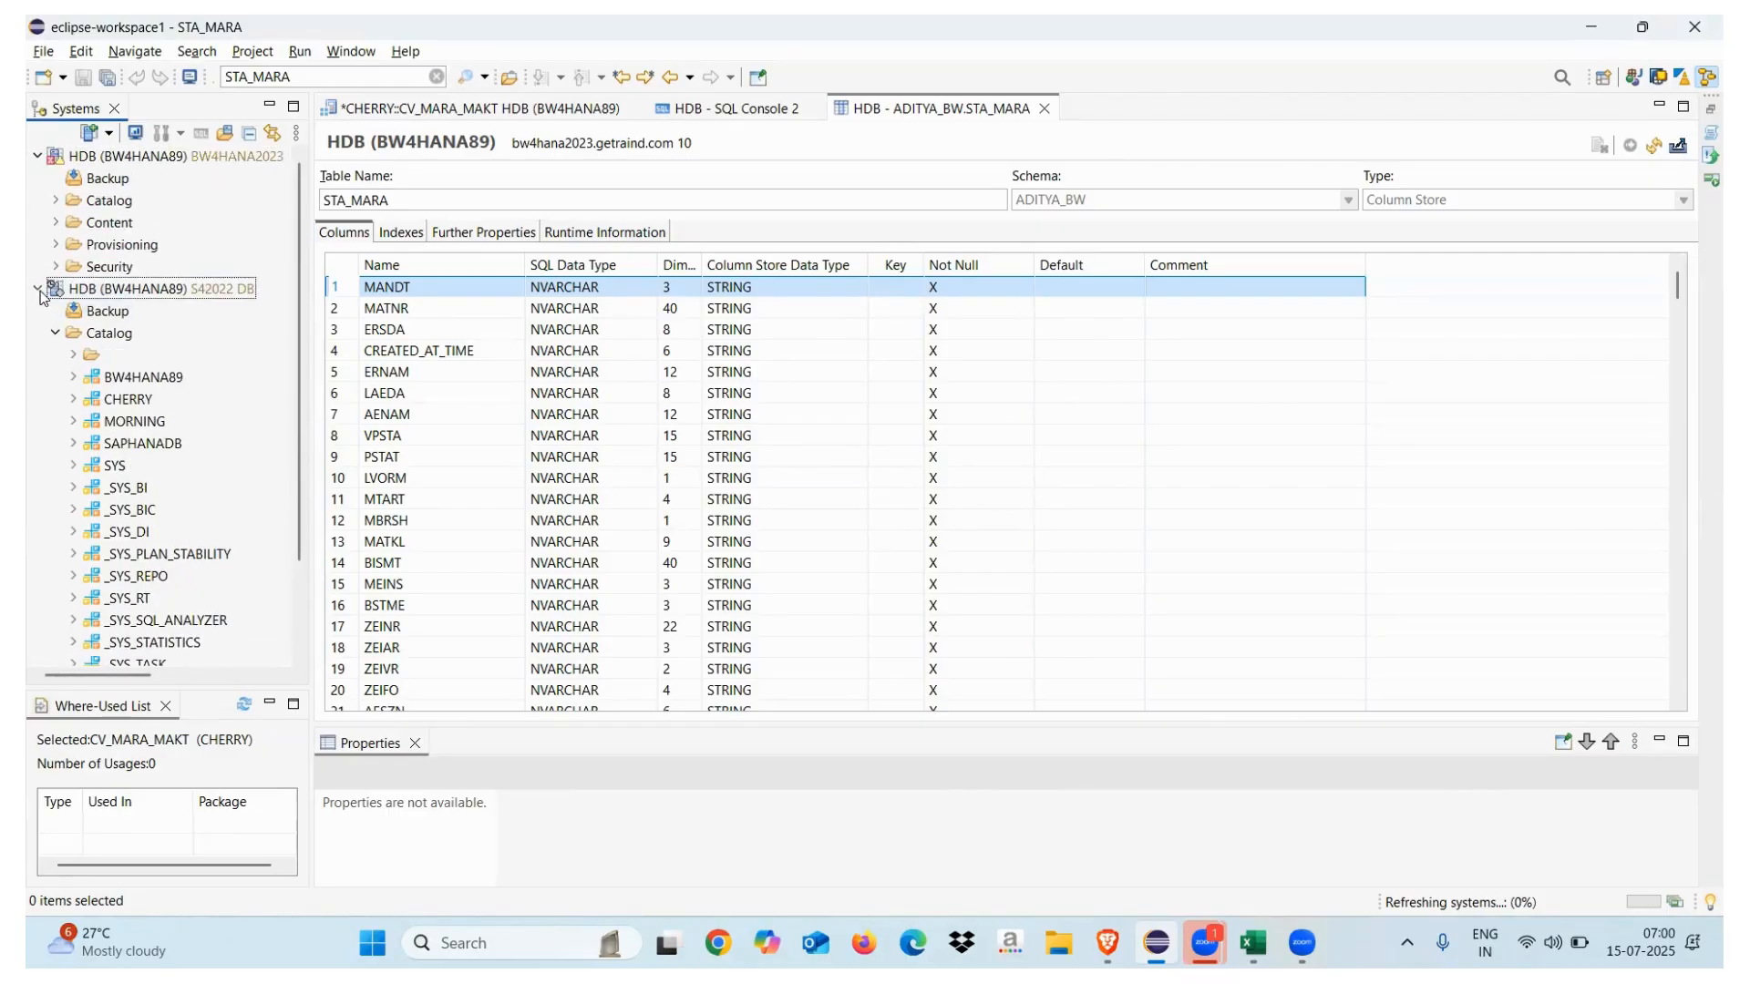
pyautogui.click(37, 289)
pyautogui.click(56, 201)
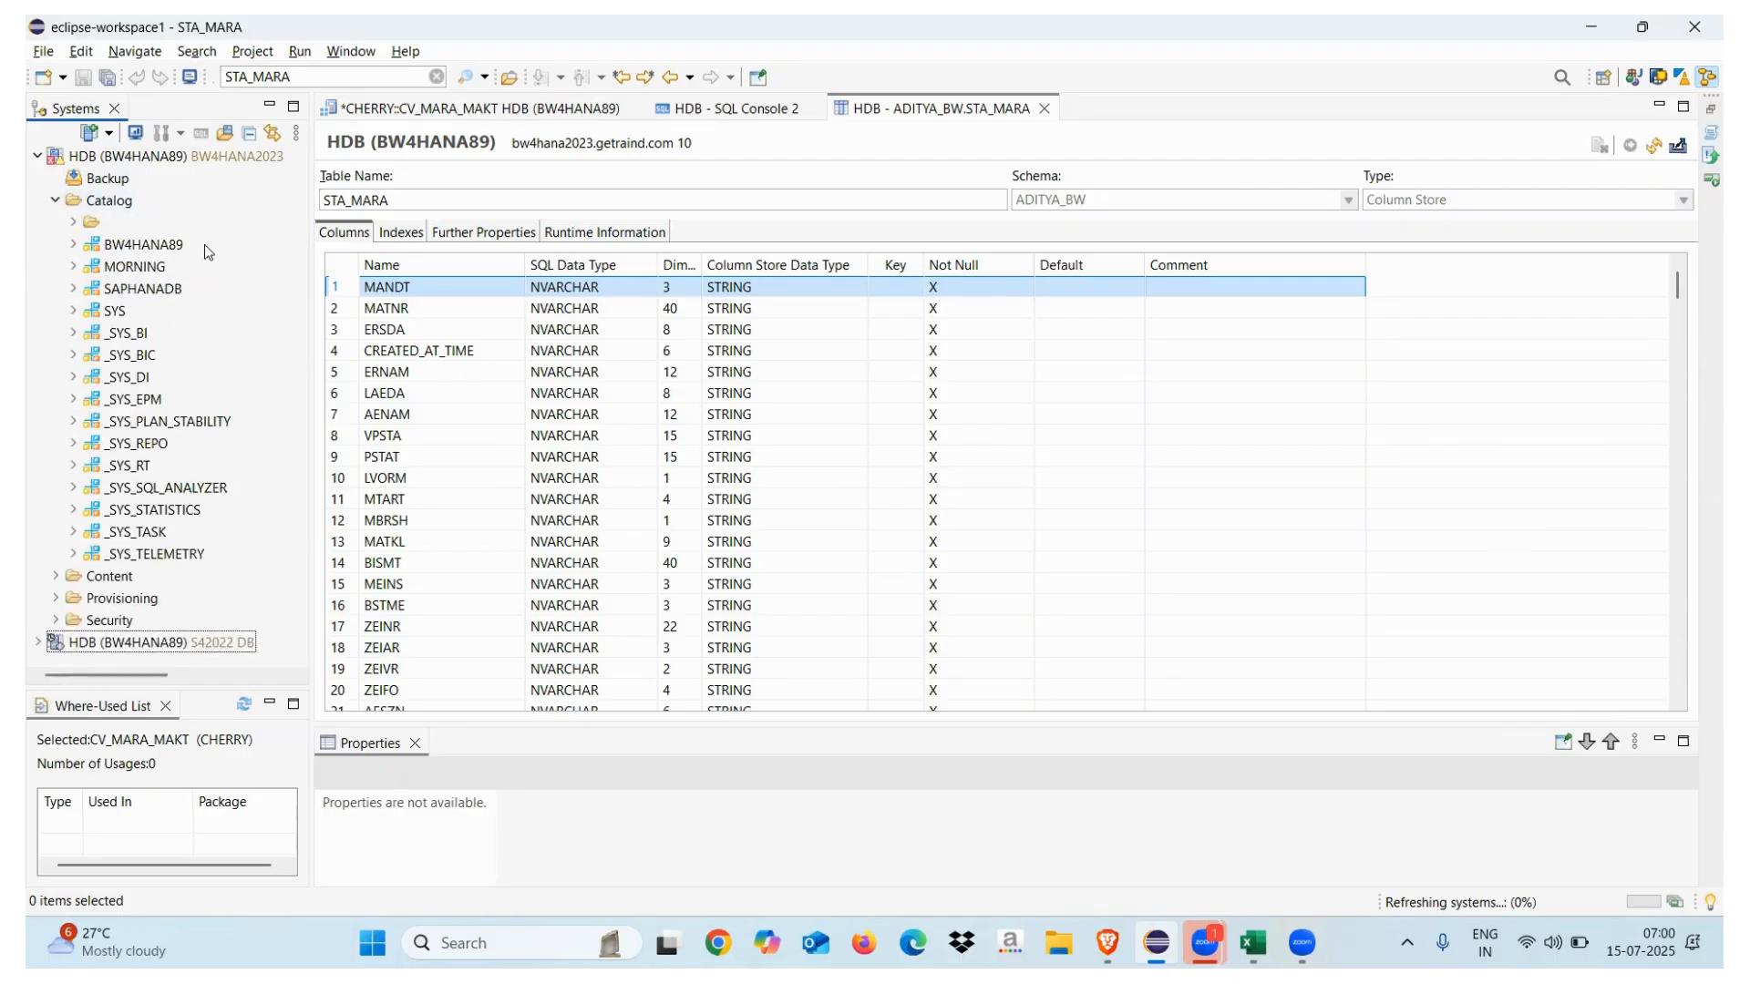
# Filter the first system's Catalog to ADITYA schemas and export STA_MARA's definition as SQL
pyautogui.rightClick(119, 206)
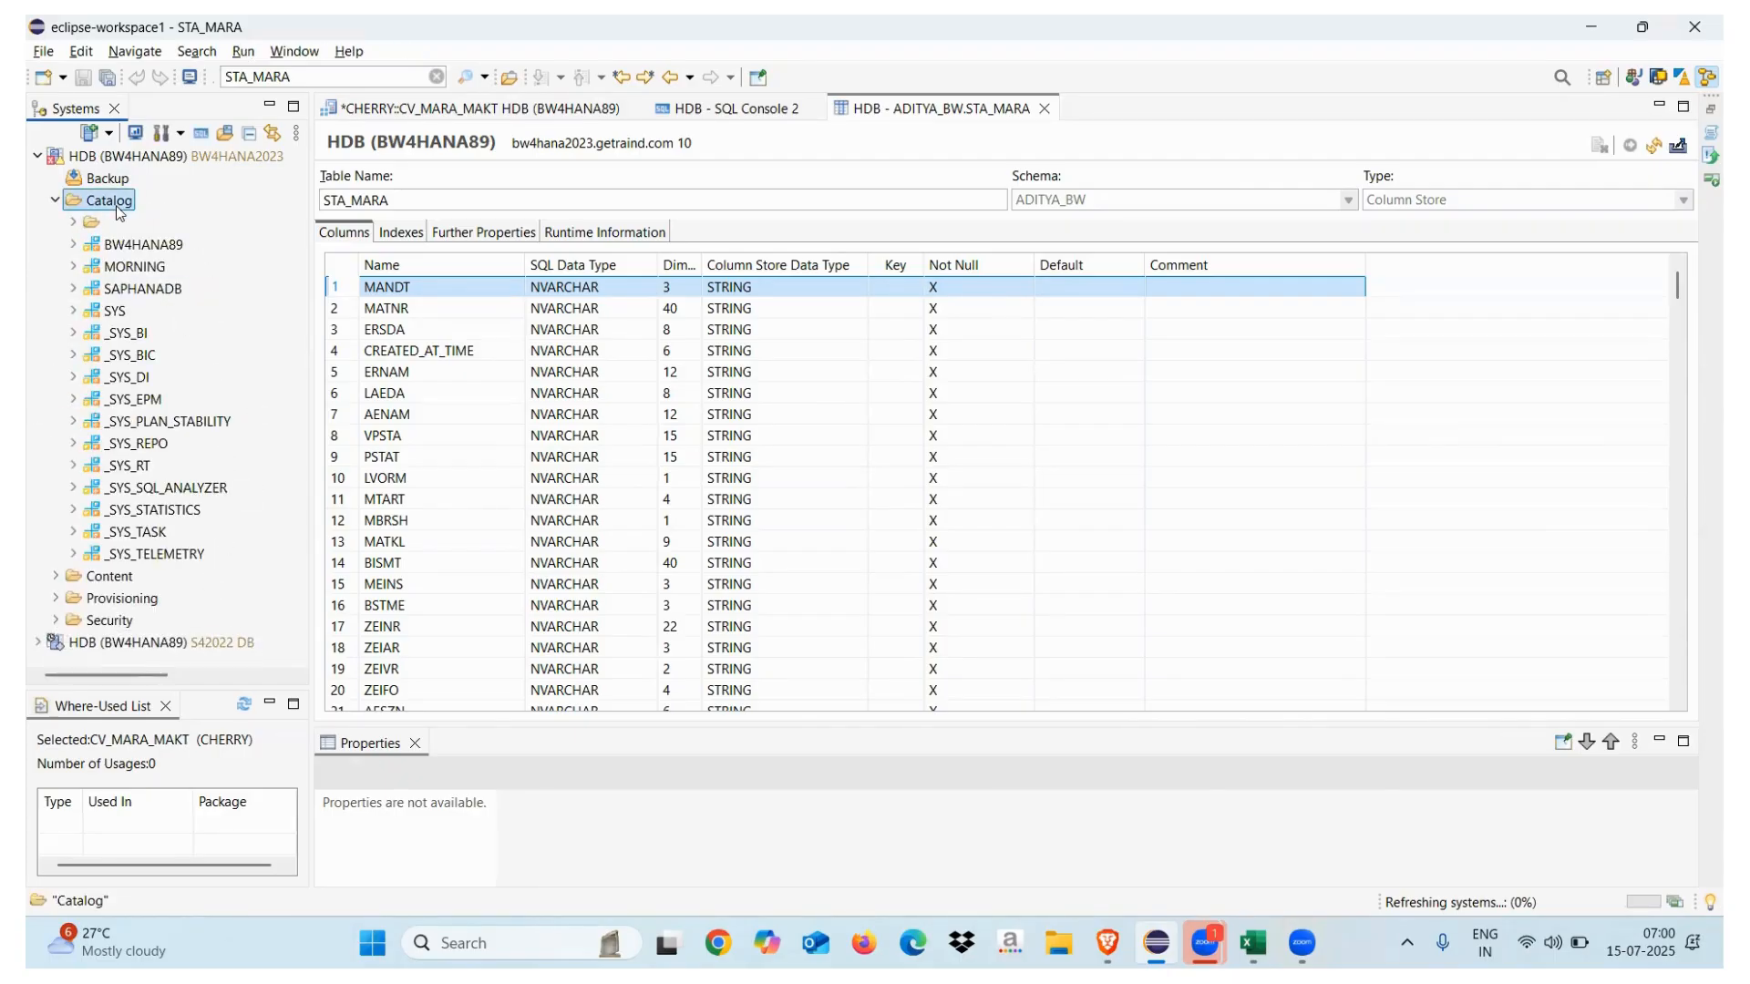
pyautogui.click(201, 411)
pyautogui.write('ADITYA_BW')
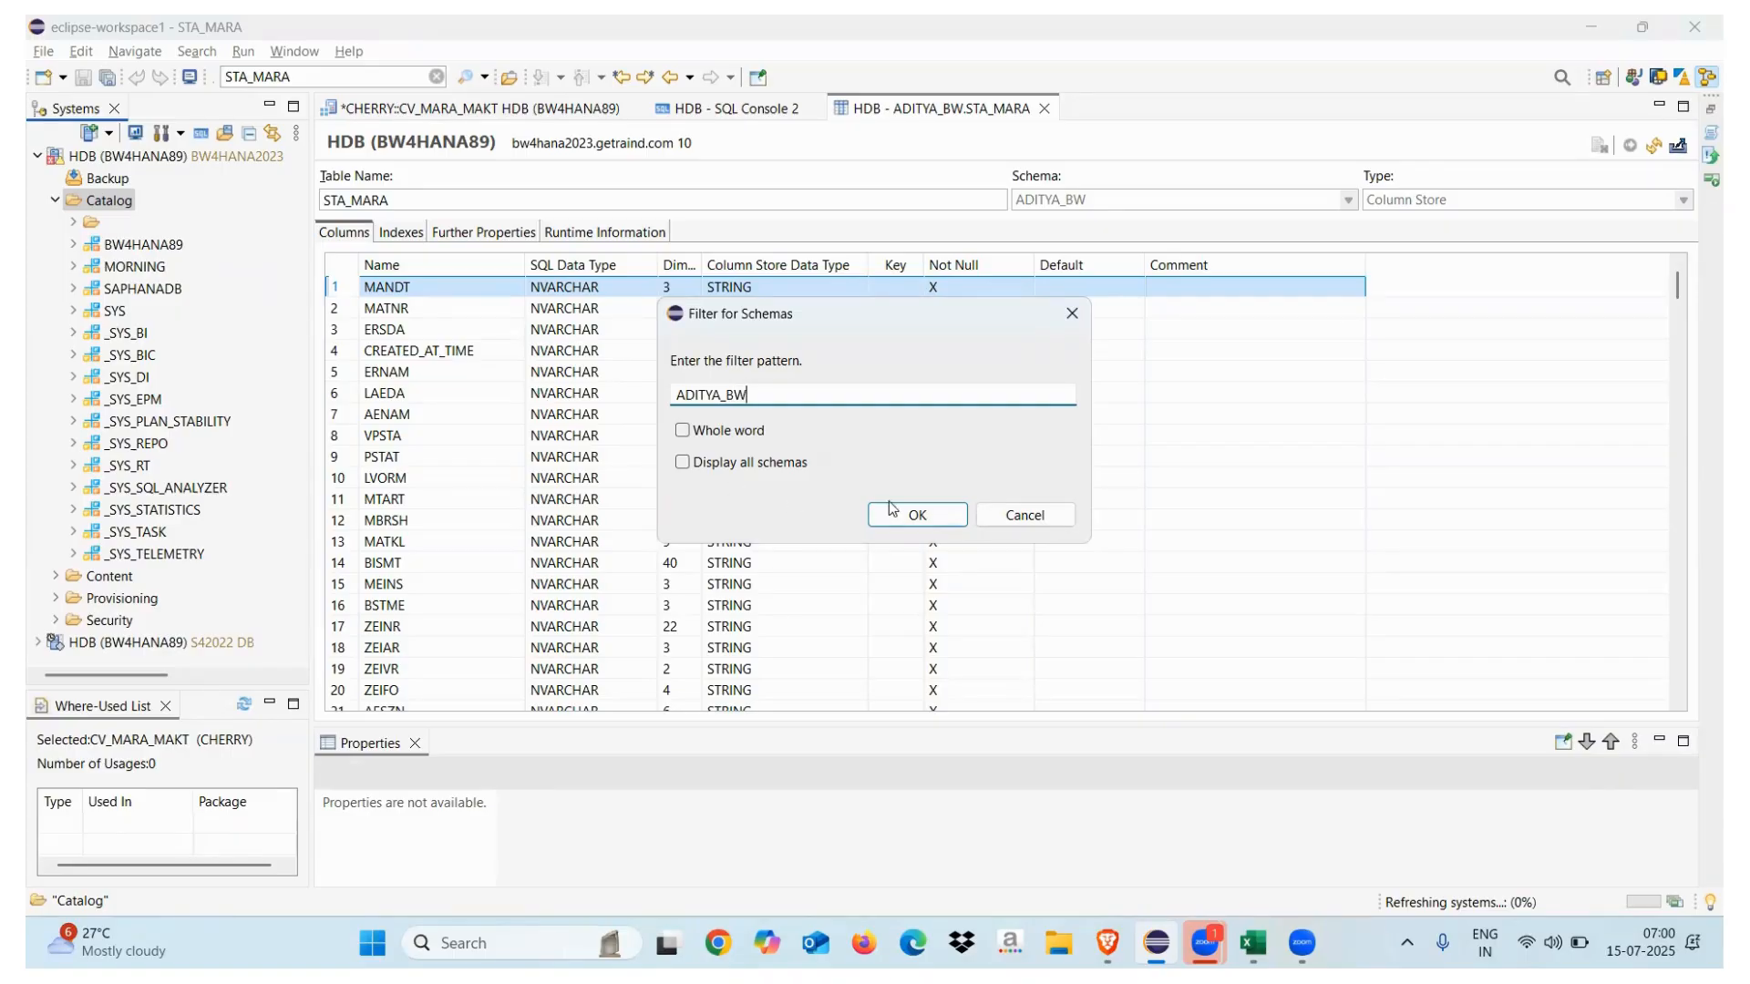
pyautogui.click(917, 515)
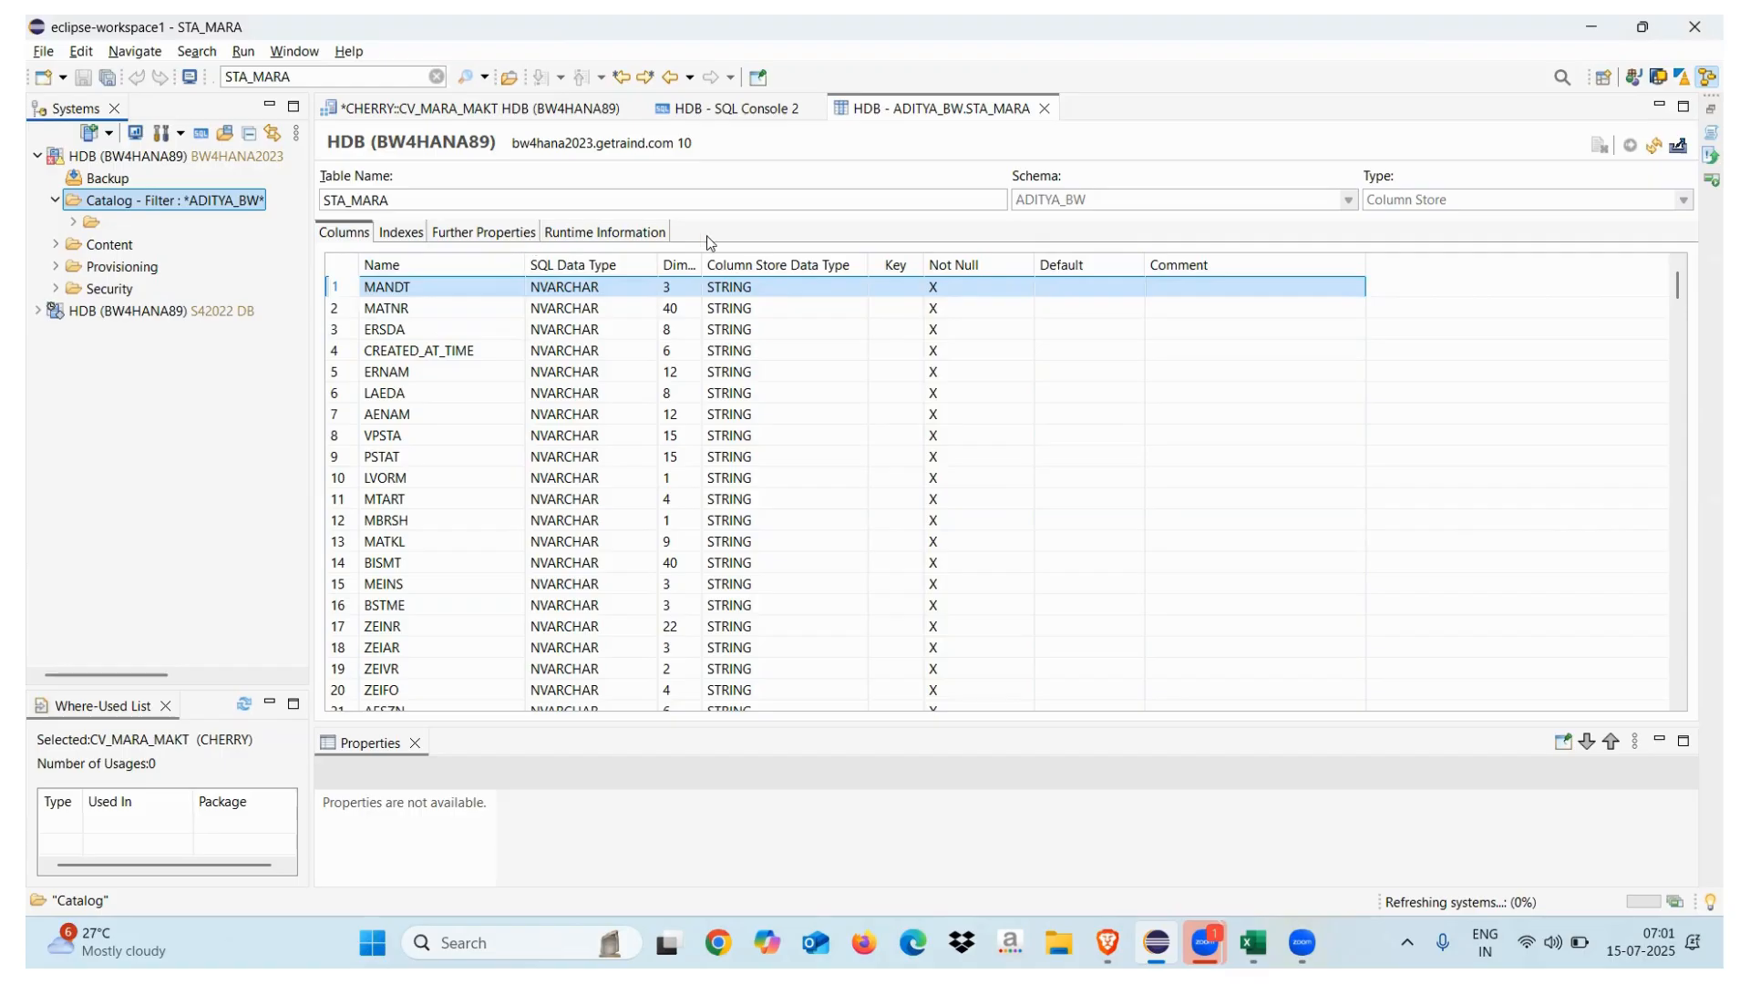
pyautogui.click(1682, 153)
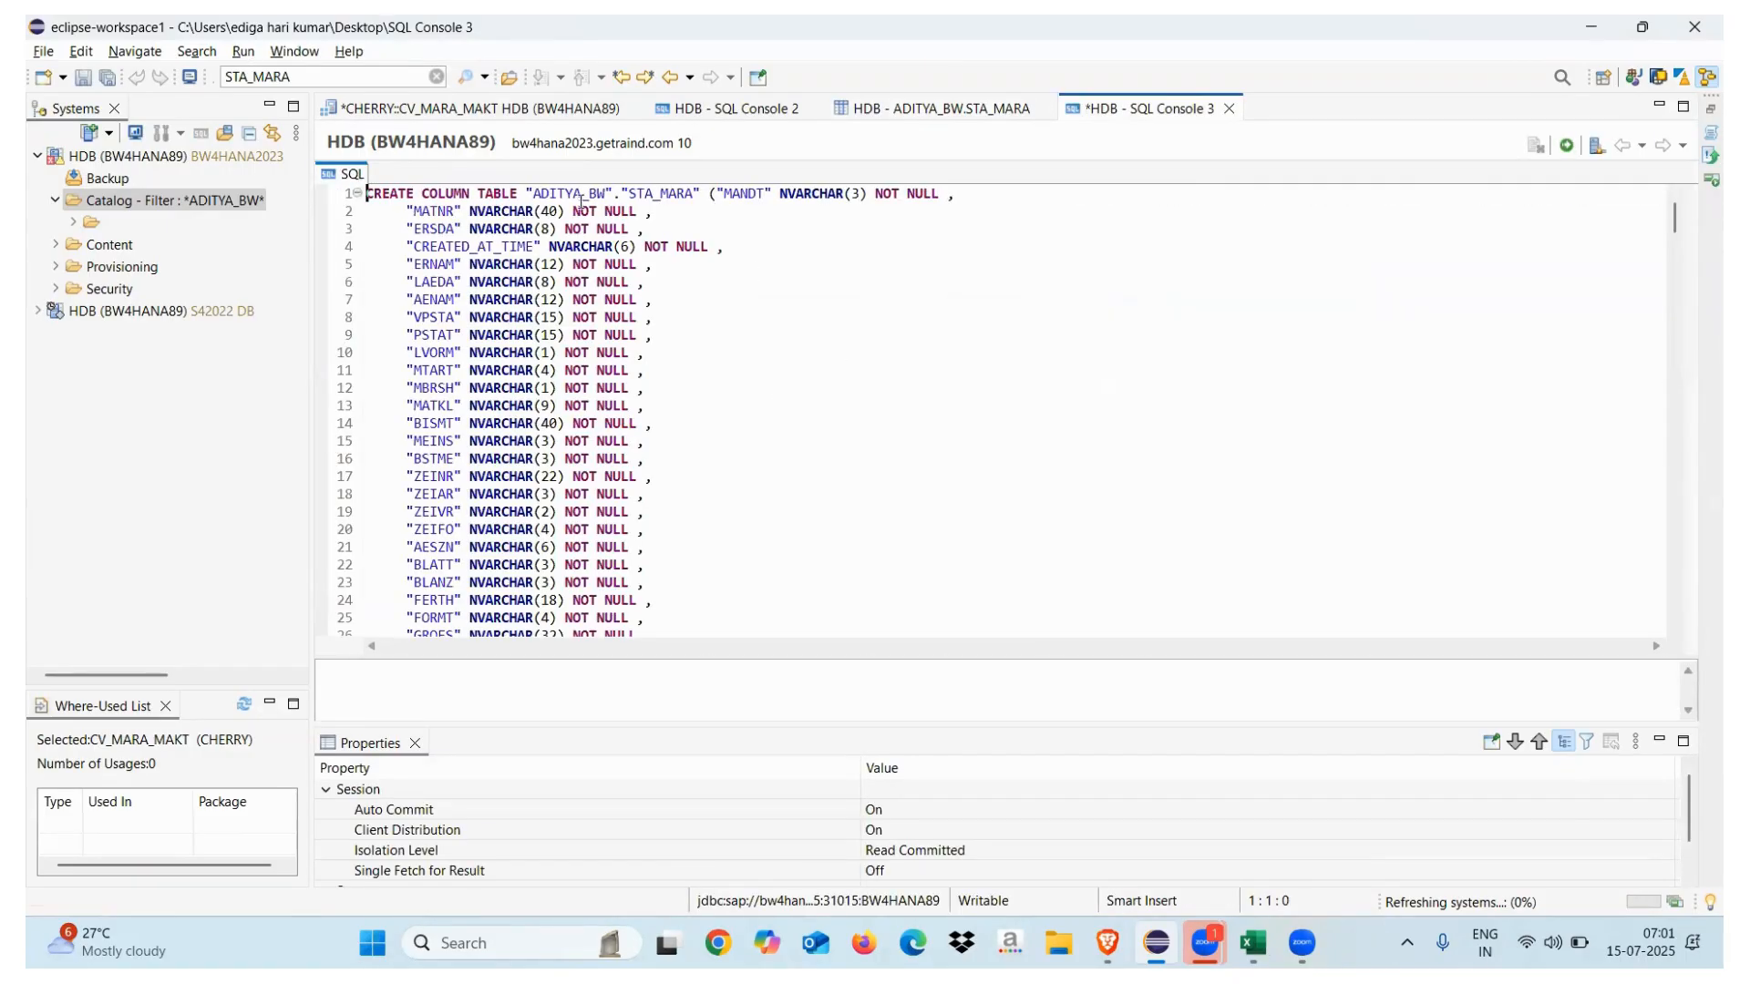
# Run the exported CREATE statement, which fails with error 288, and select "ADITYA_BW"."STA_MARA"
pyautogui.click(1566, 148)
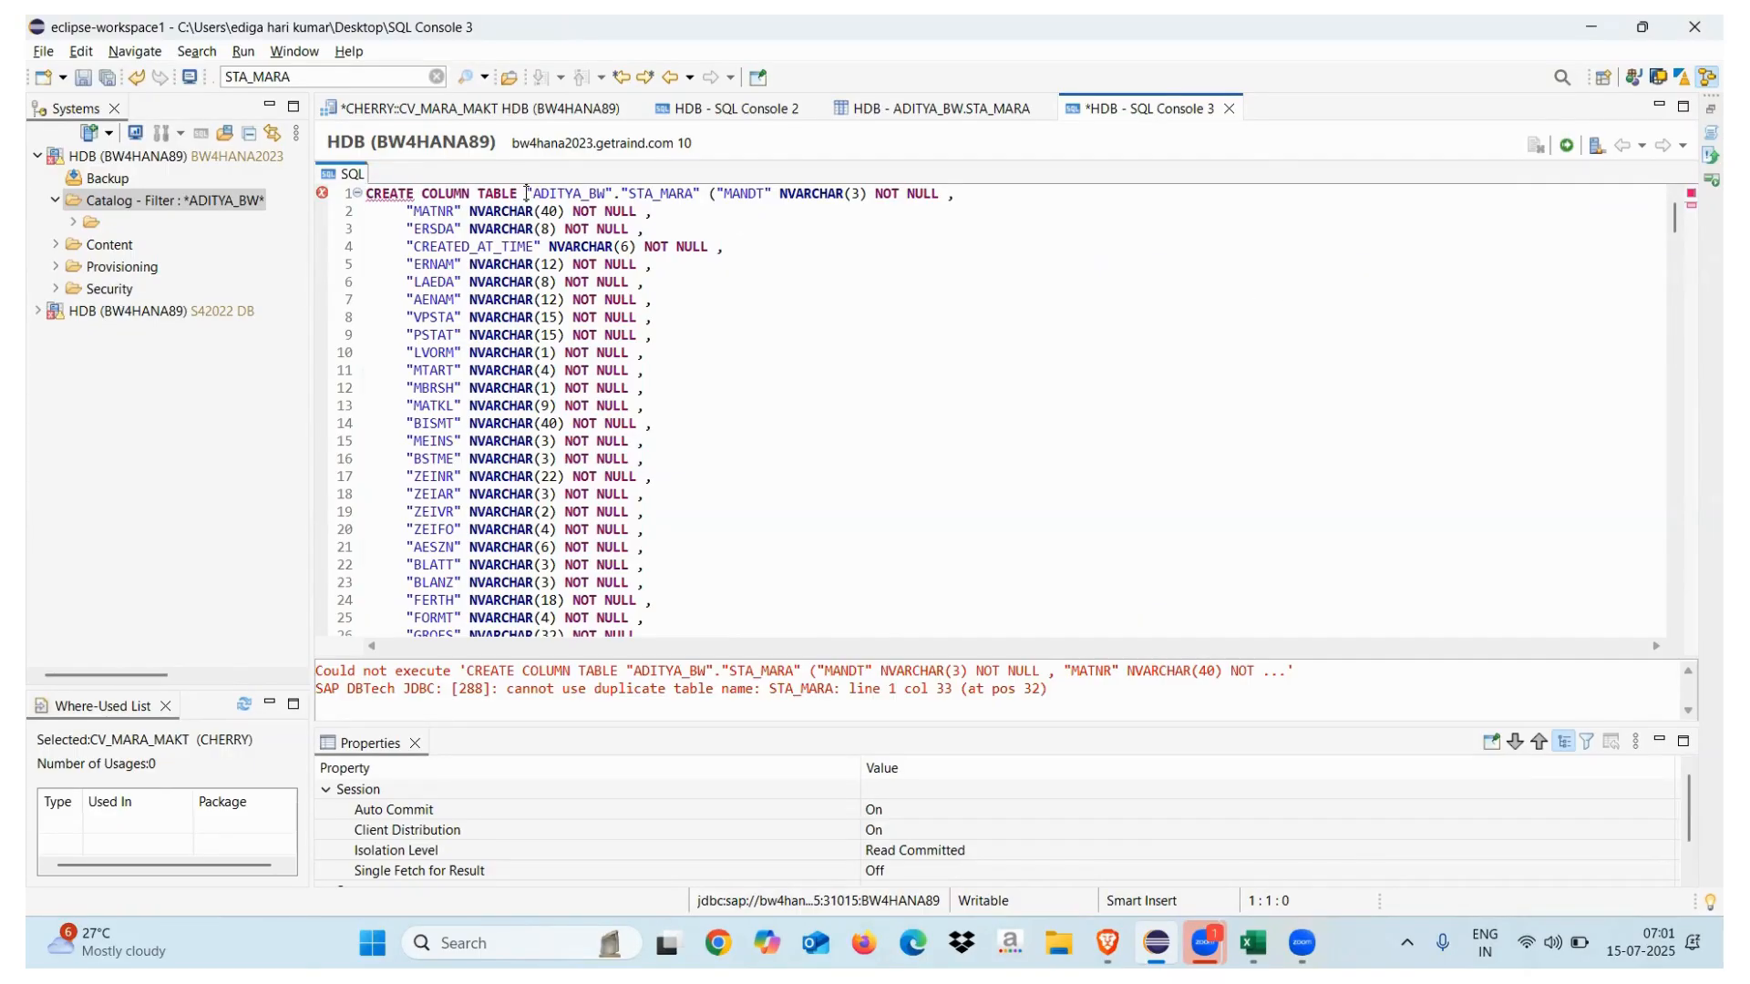
pyautogui.moveTo(526, 193); pyautogui.dragTo(698, 189)
pyautogui.hotkey('ctrl', 'c')
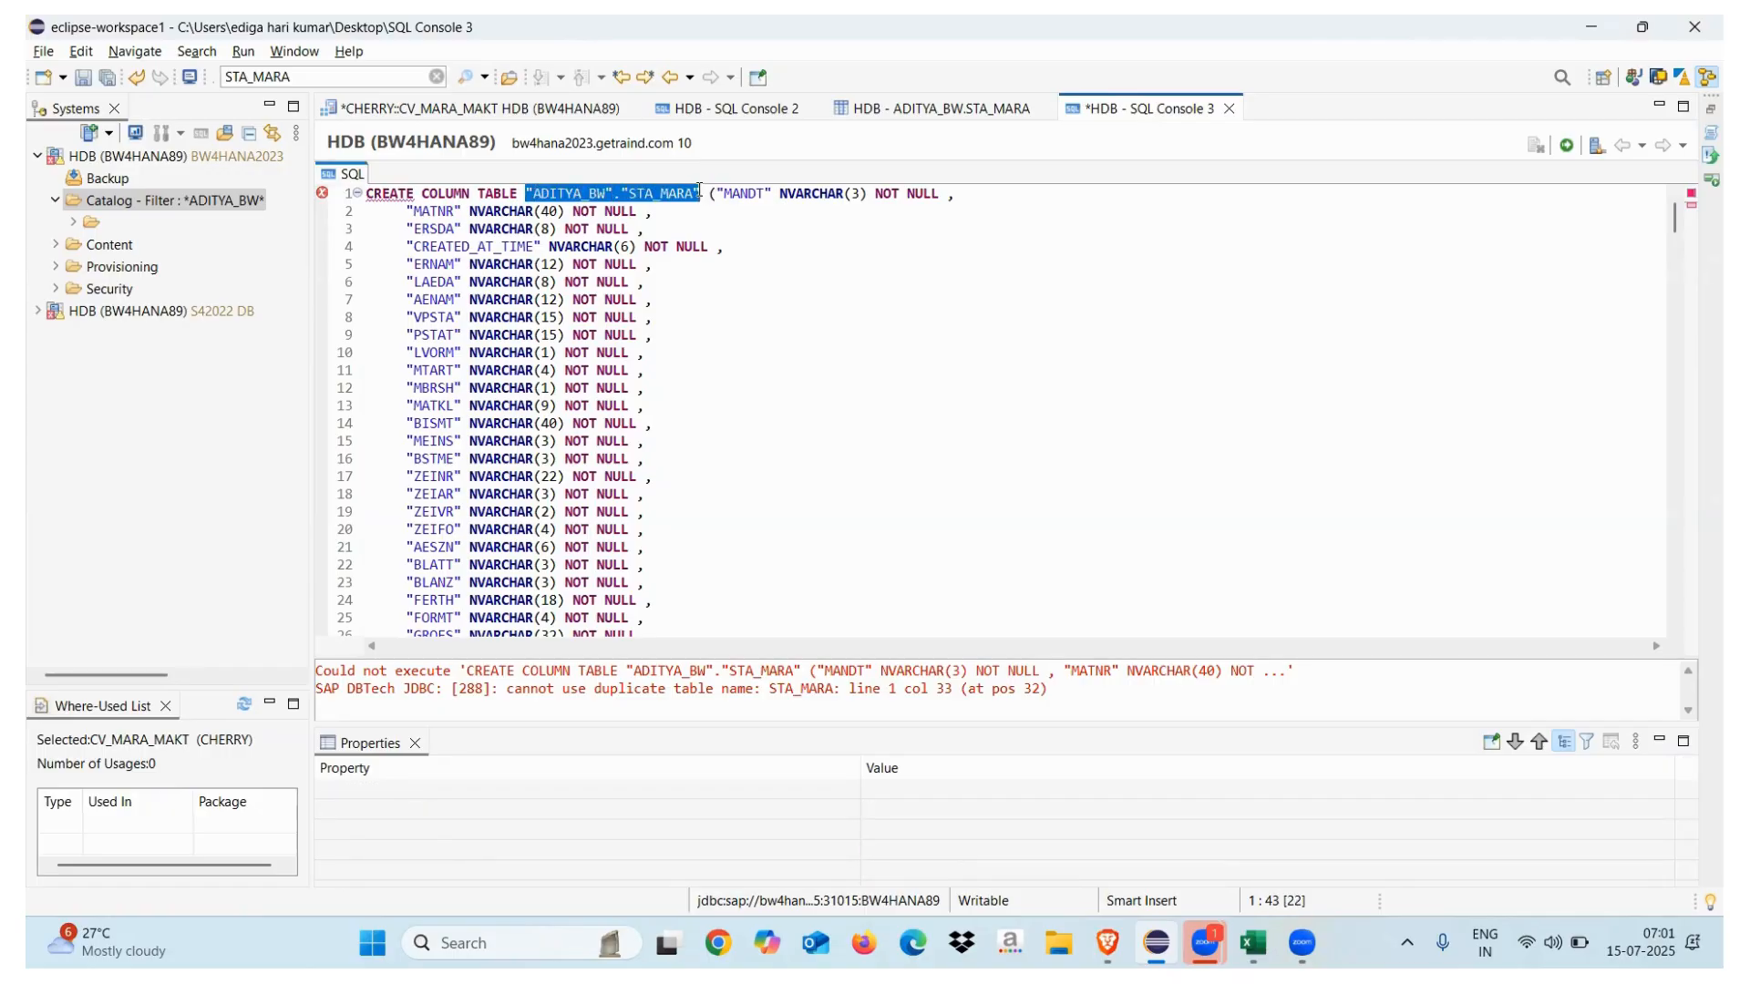
# In SQL Console 2, run select * from "ADITYA_BW"."STA_MARA", which returns an insufficient privilege error
pyautogui.click(736, 107)
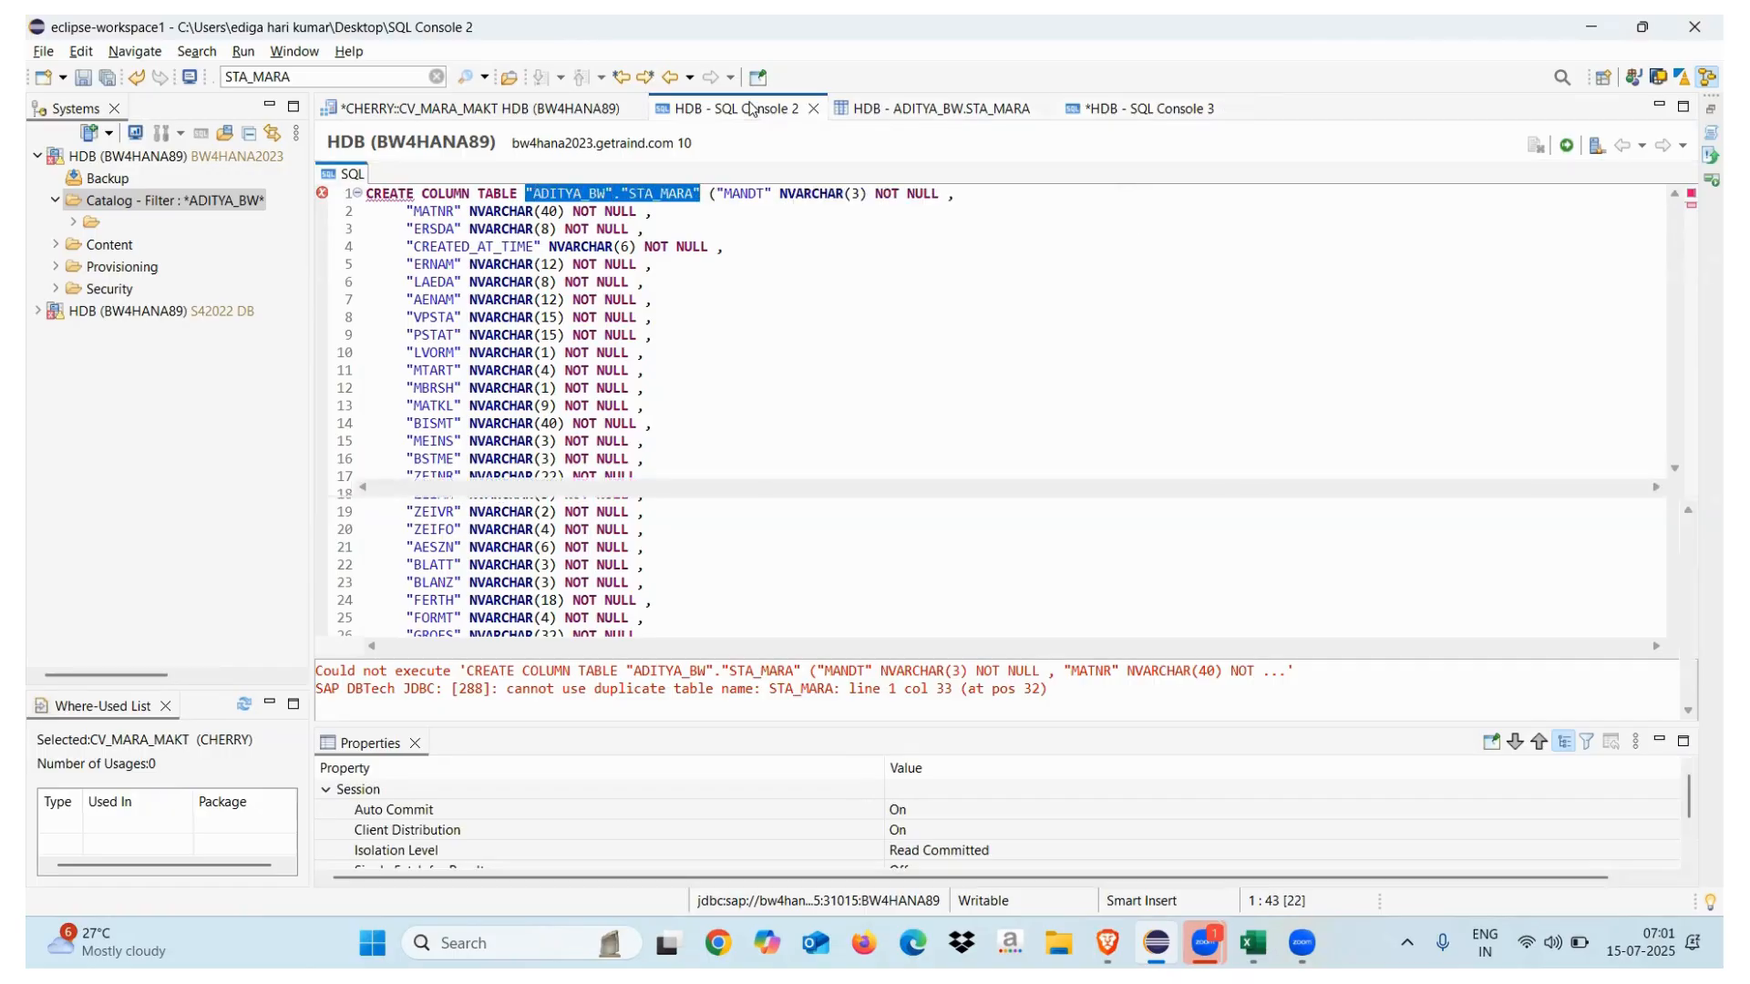
pyautogui.write('select * from')
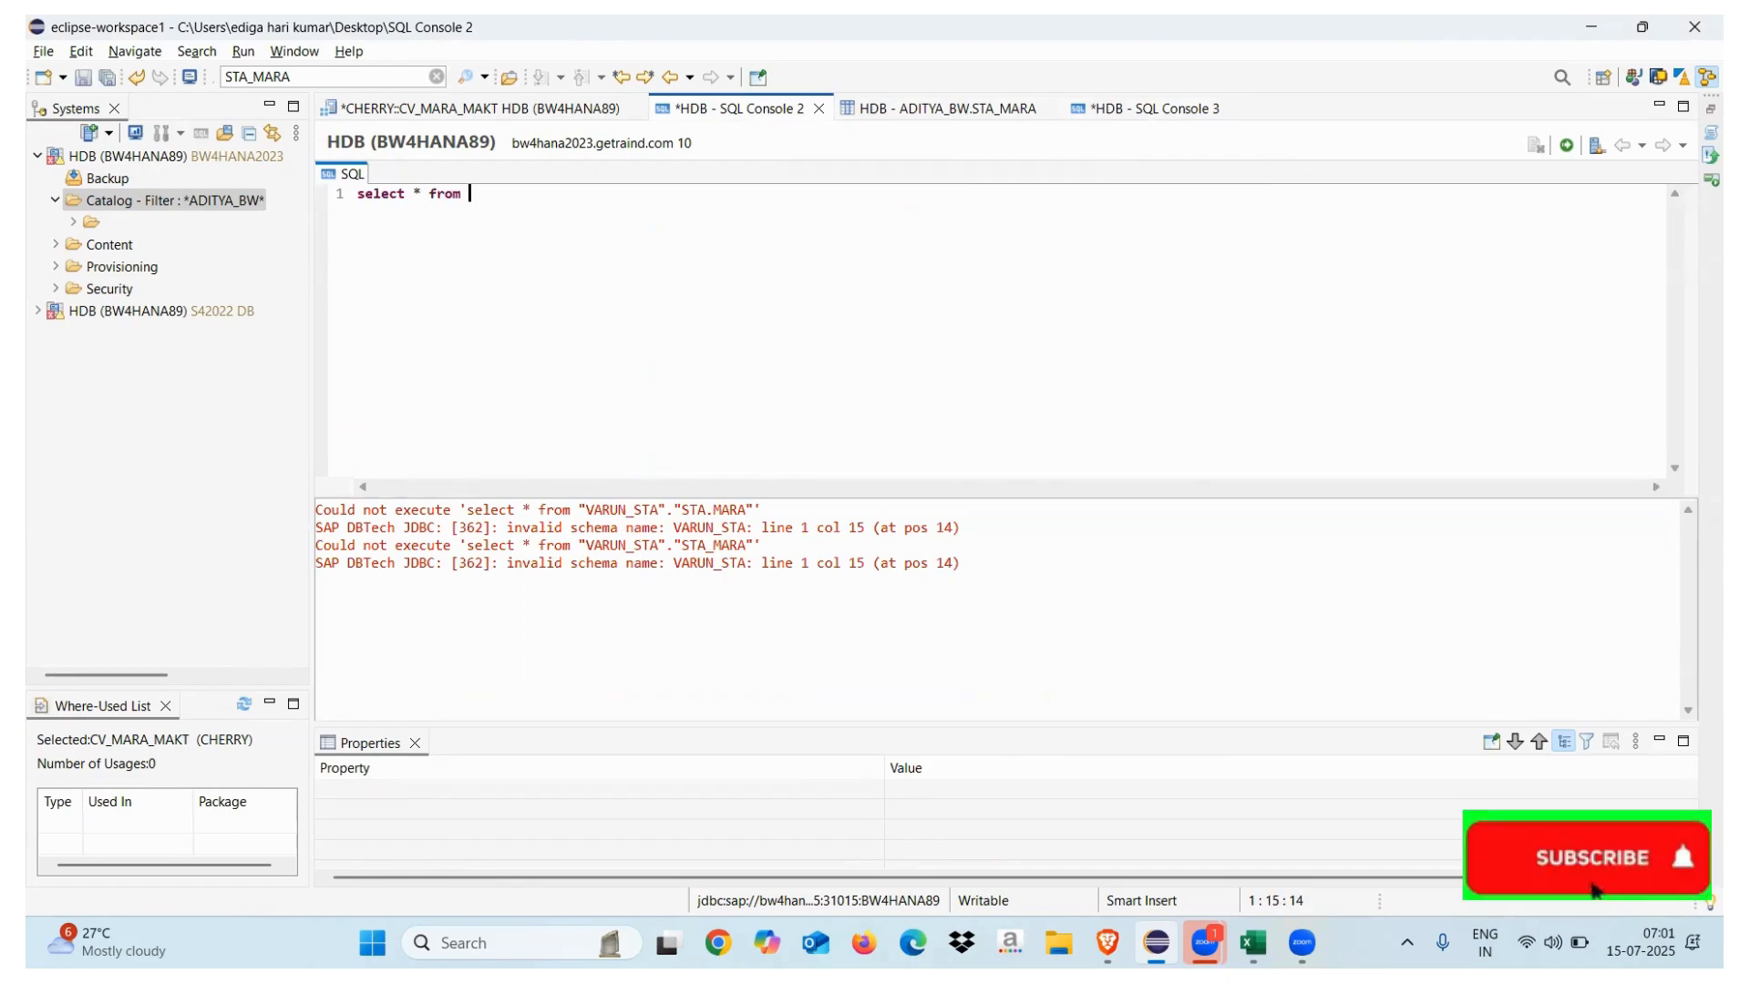
pyautogui.hotkey('ctrl', 'v')
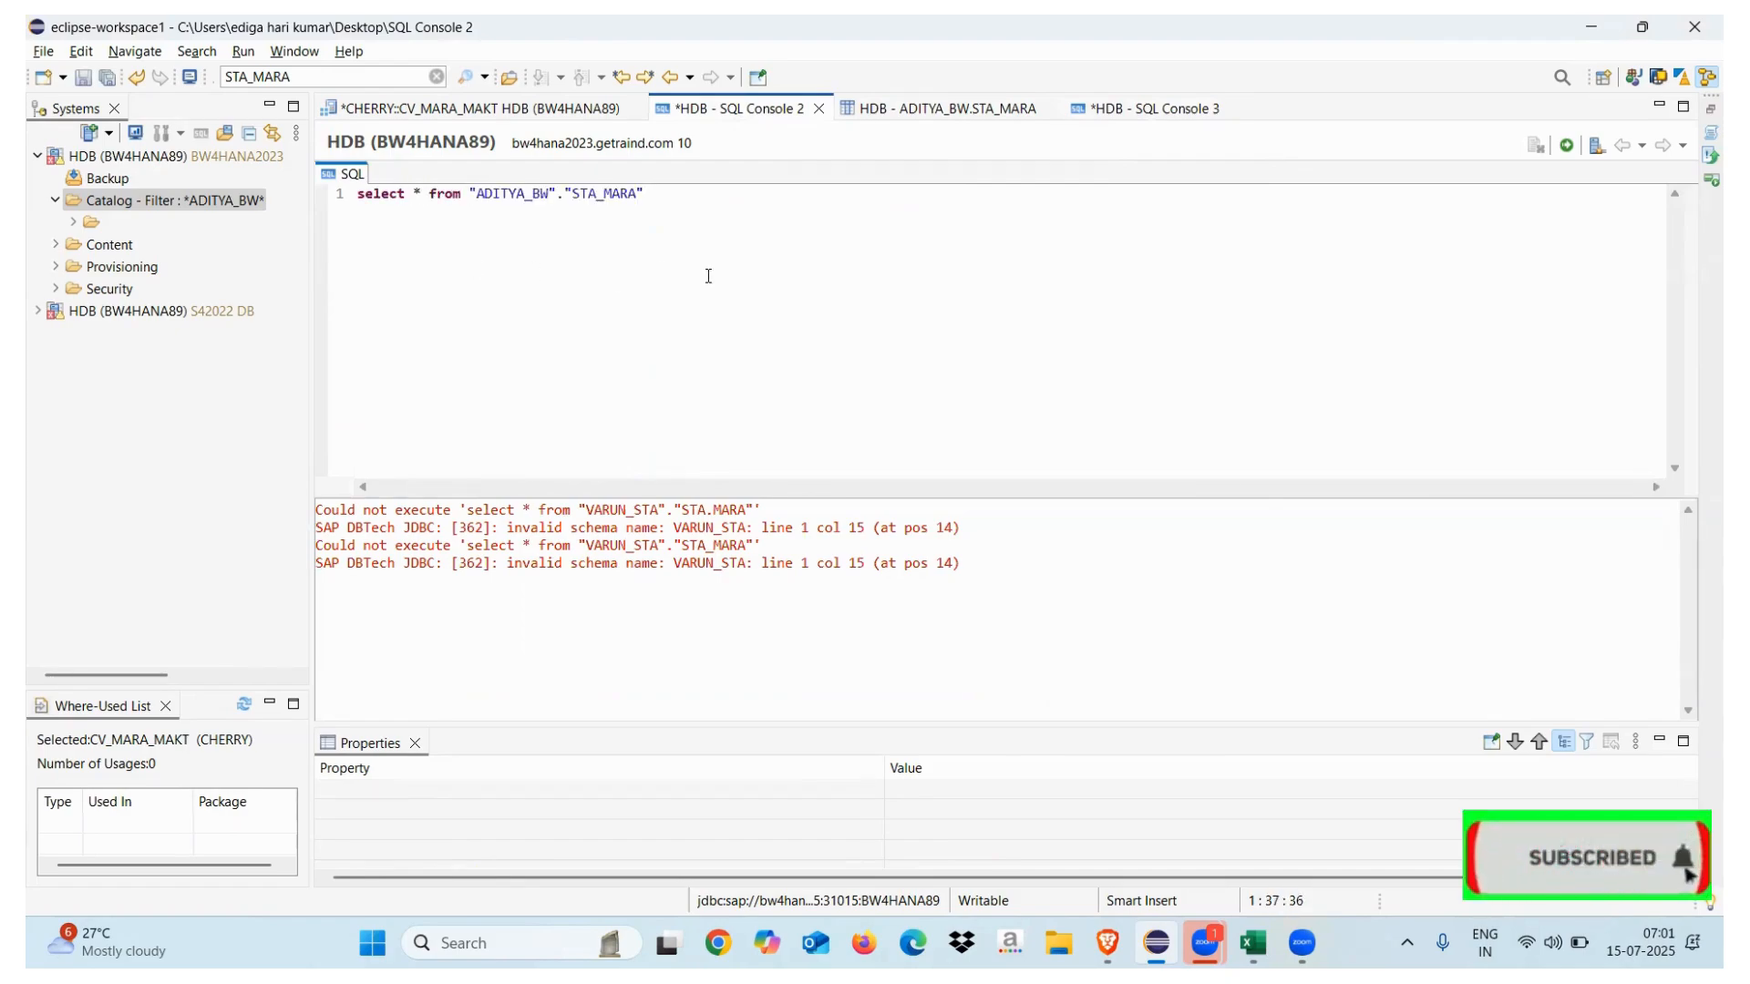
pyautogui.click(1564, 150)
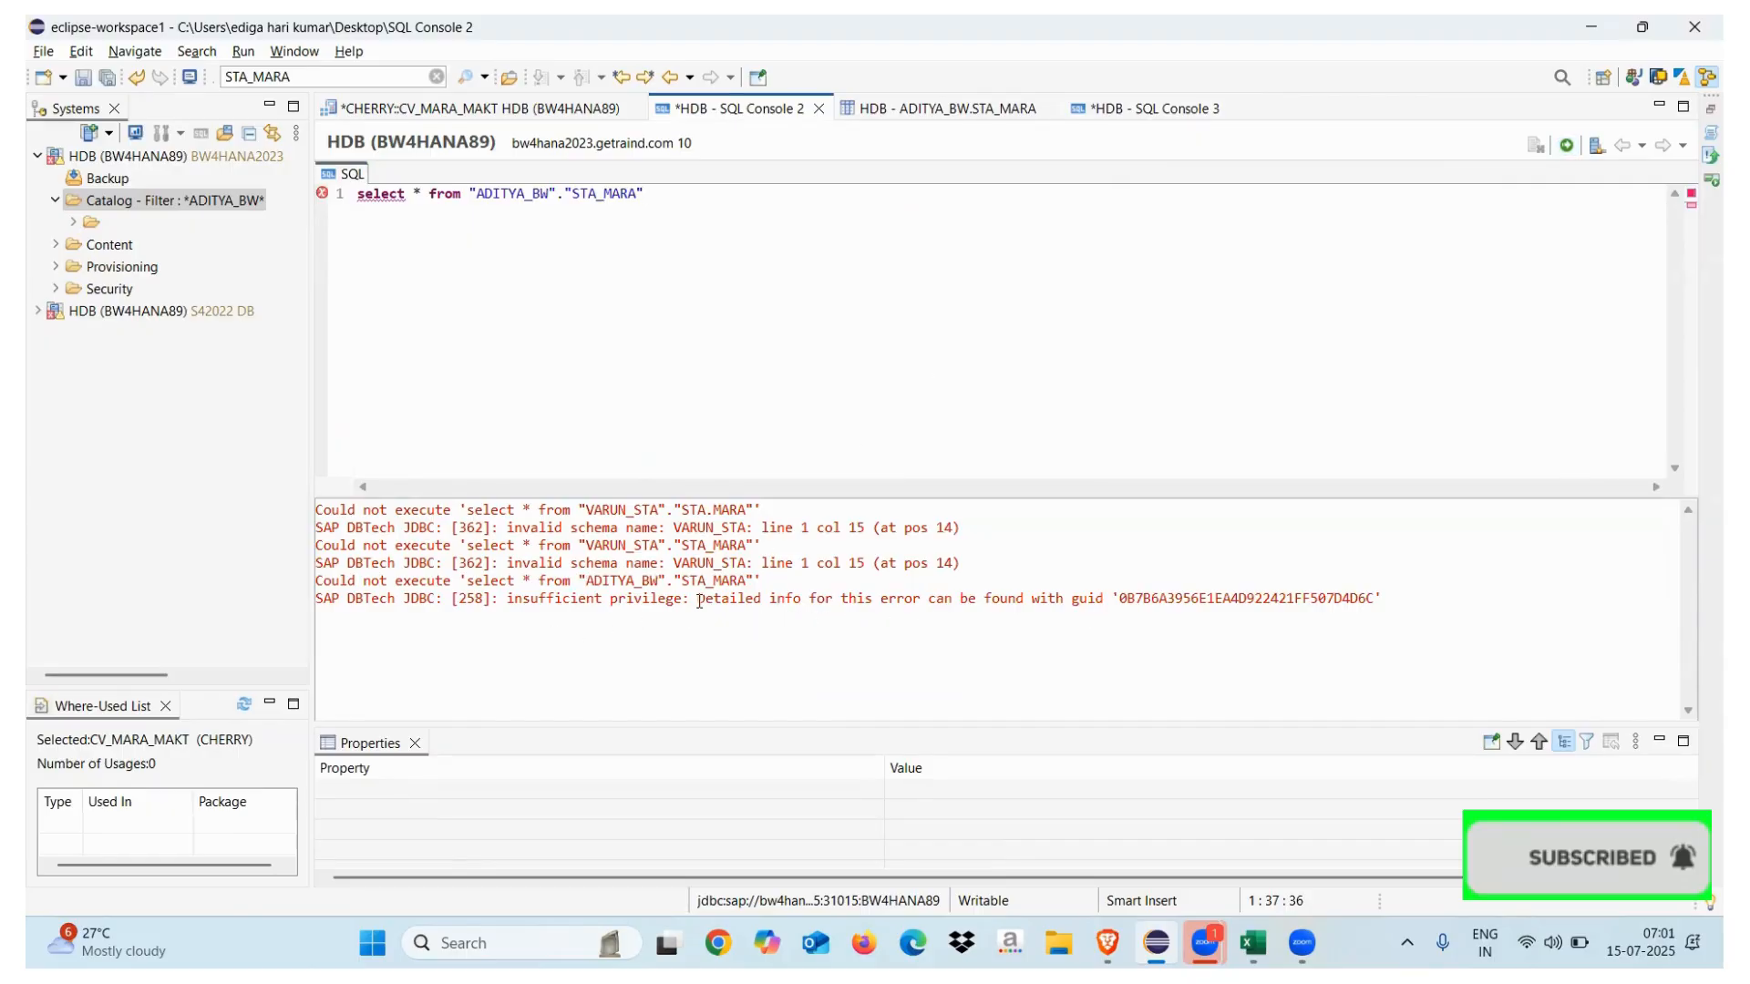
pyautogui.moveTo(683, 601); pyautogui.dragTo(321, 603)
pyautogui.click(906, 618)
# Write GRANT SELECT ON SCHEMA "ADITYA_BW" TO "_SYS_REPO" WITH GRANT OPTION; and select it
pyautogui.press('Return')
pyautogui.press('Return')
pyautogui.write('selec')
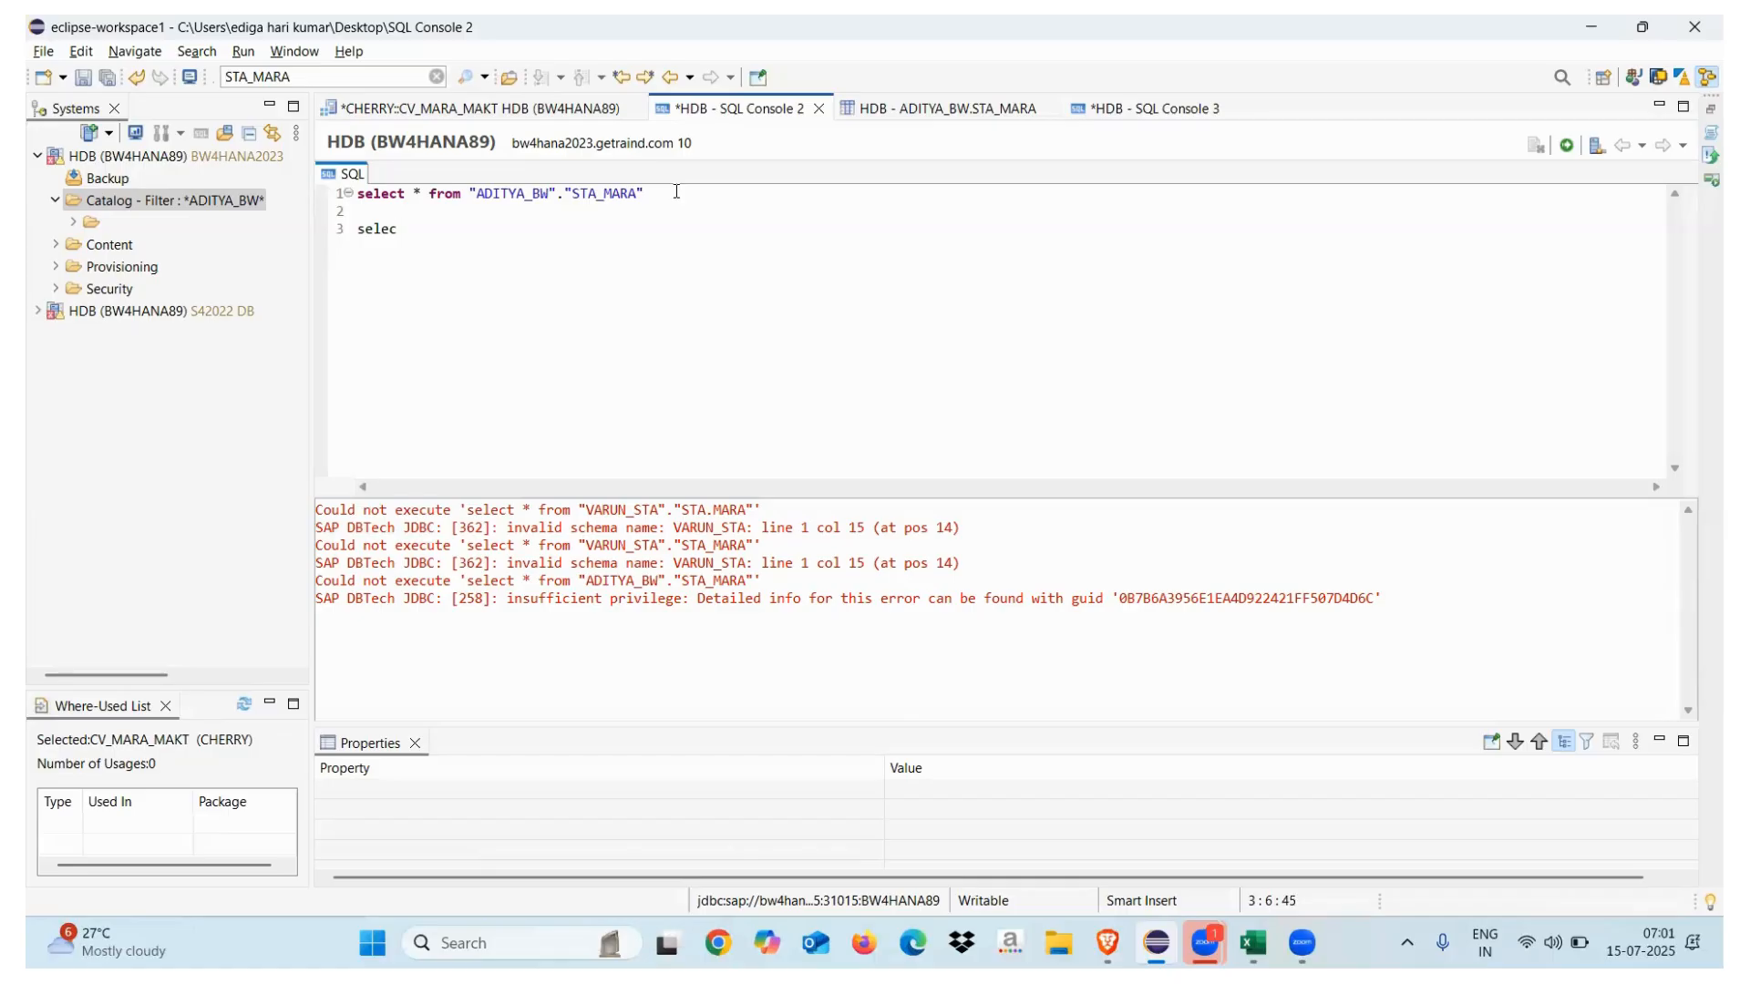
pyautogui.press('BackSpace')
pyautogui.press('BackSpace')
pyautogui.press('BackSpace')
pyautogui.press('BackSpace')
pyautogui.press('BackSpace')
pyautogui.press('Return')
pyautogui.press('Return')
pyautogui.write('GRANT SELECT ON SCHEMA ')
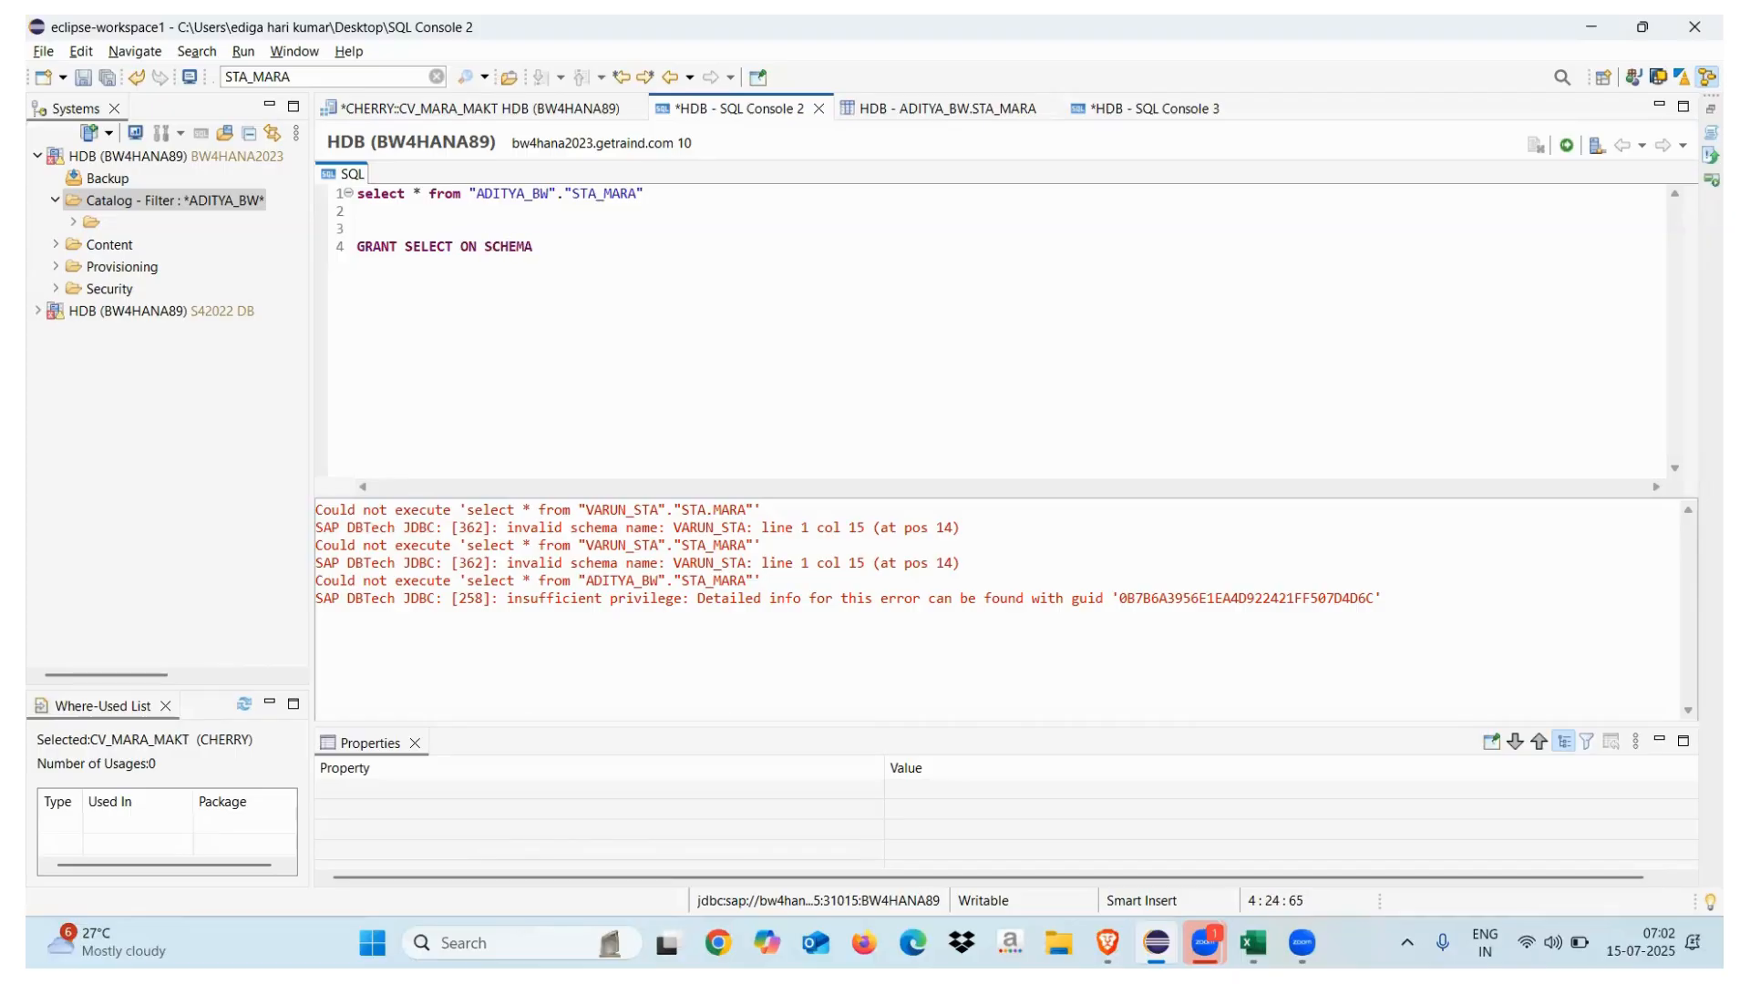
pyautogui.write('"ADITYA')
pyautogui.write('_BW"')
pyautogui.write('TO "')
pyautogui.write('CHERR')
pyautogui.write('Y')
pyautogui.press('BackSpace')
pyautogui.press('BackSpace')
pyautogui.press('BackSpace')
pyautogui.press('BackSpace')
pyautogui.press('BackSpace')
pyautogui.press('BackSpace')
pyautogui.write('_SYS_REPO')
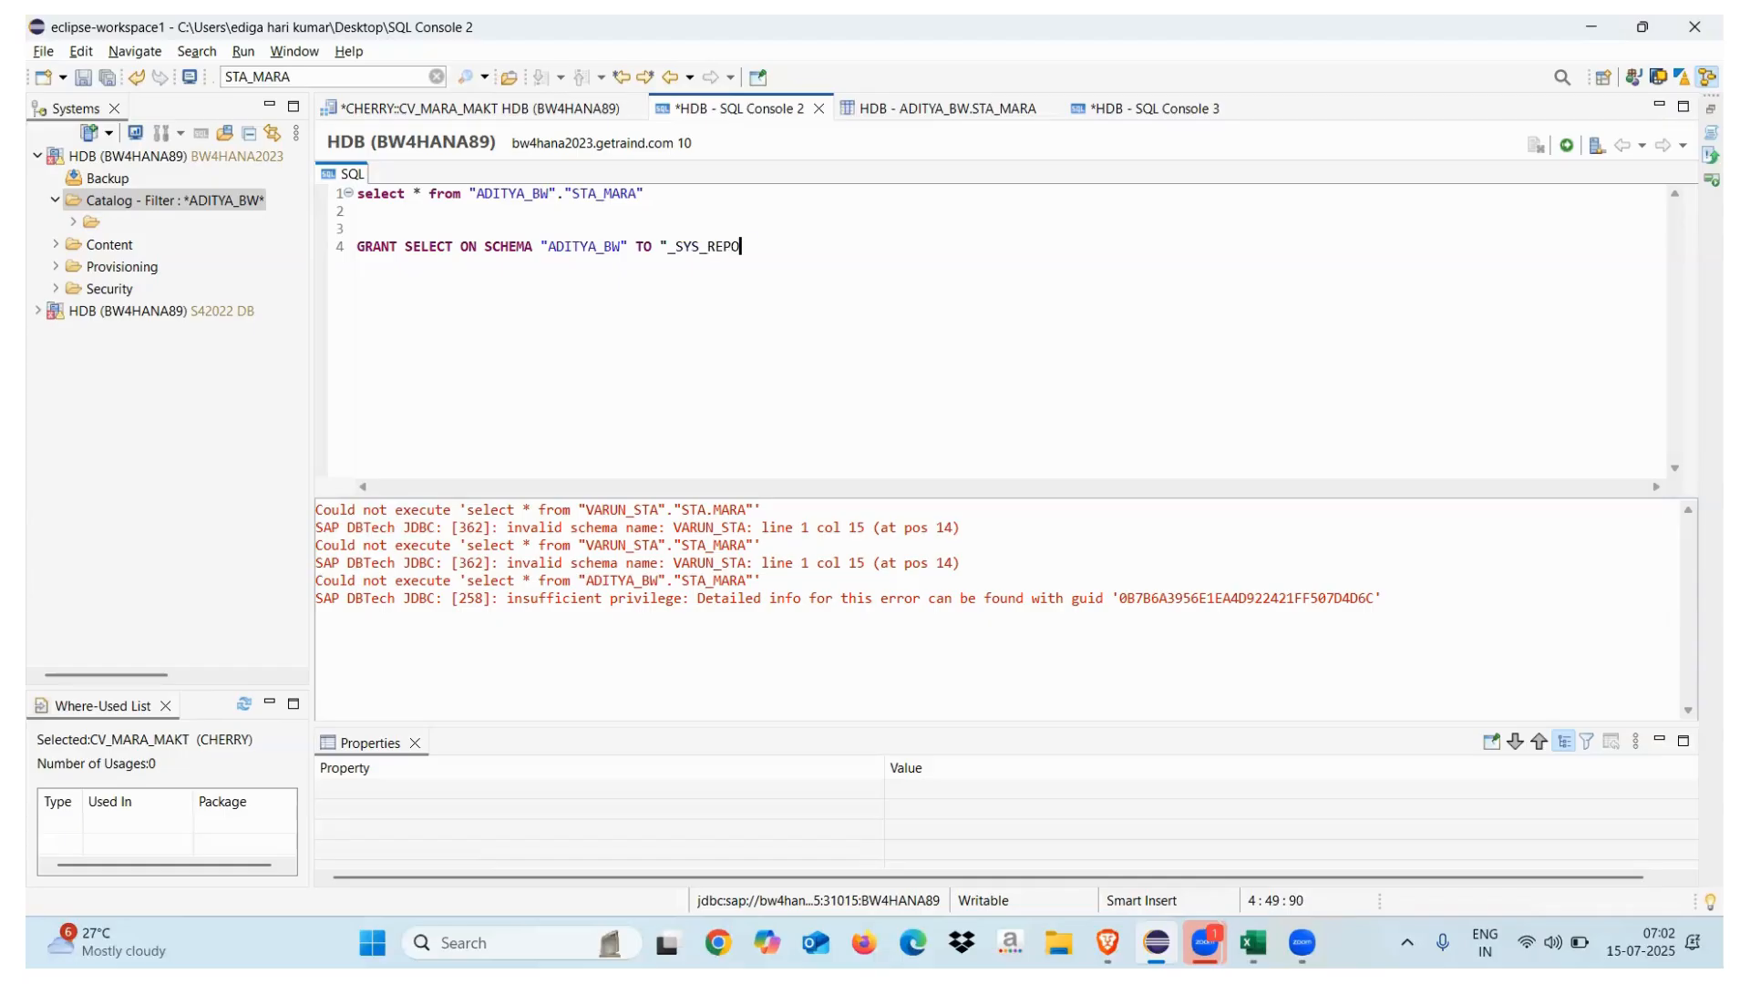
pyautogui.write('"')
pyautogui.write(' WITH GRANT OPTION;')
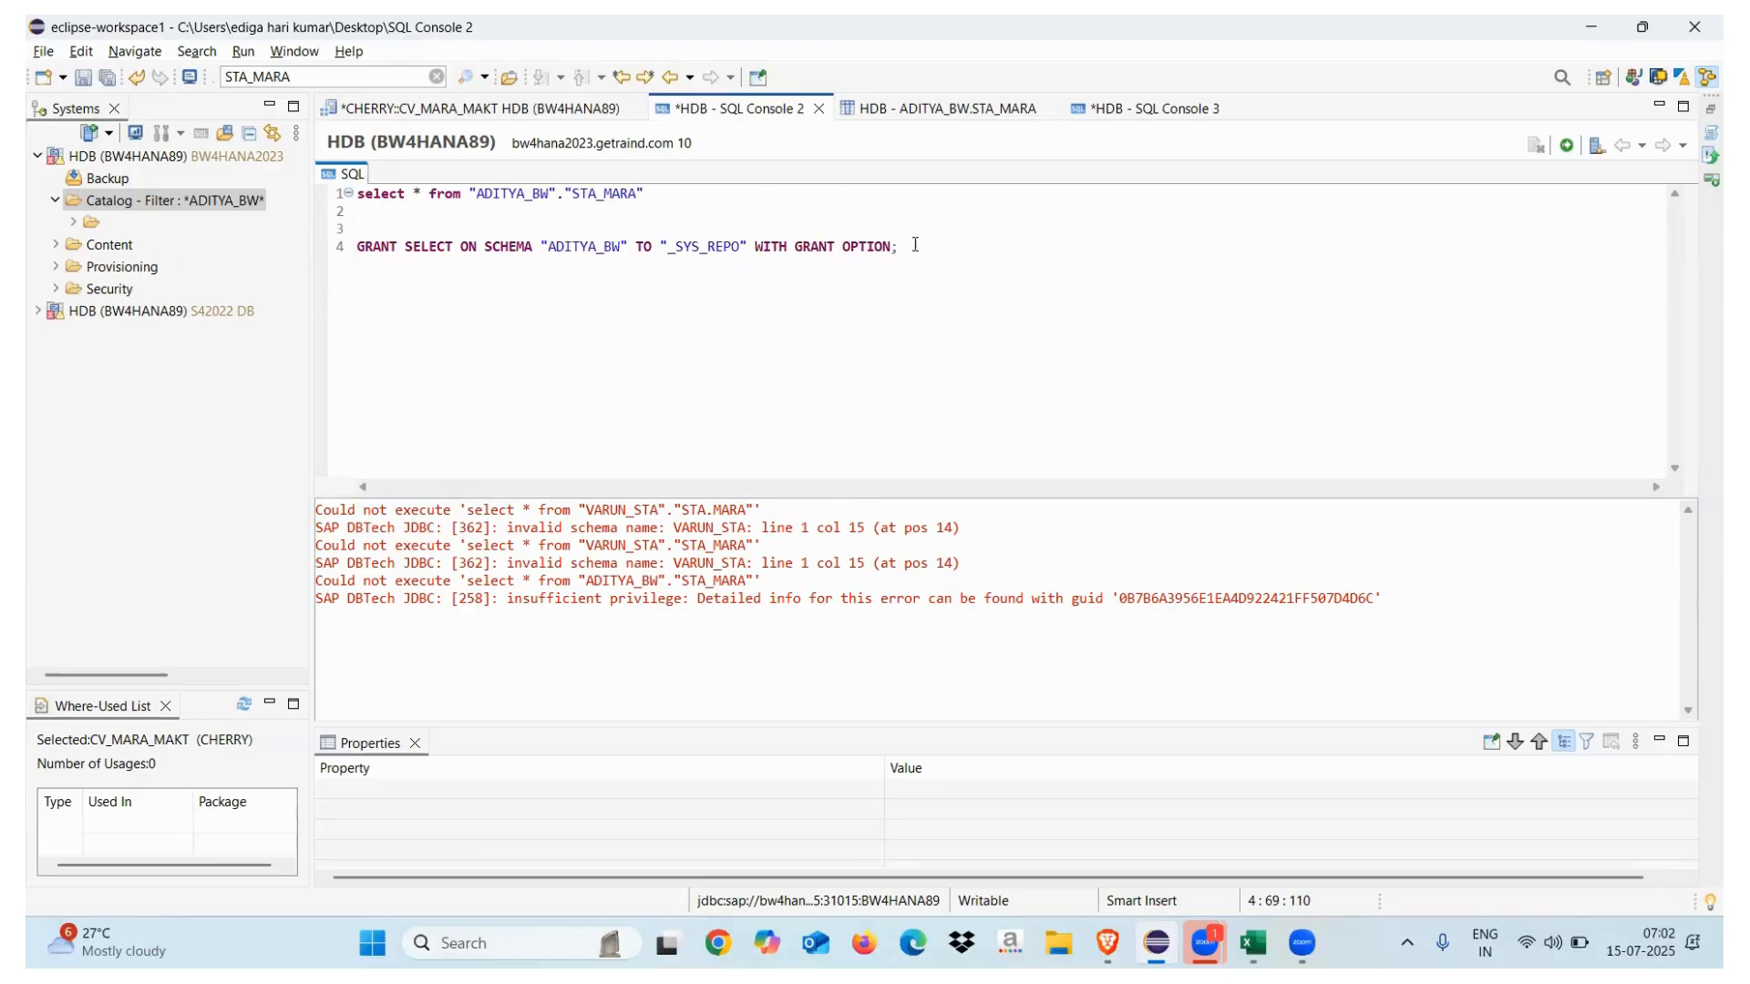
pyautogui.moveTo(914, 244); pyautogui.dragTo(357, 248)
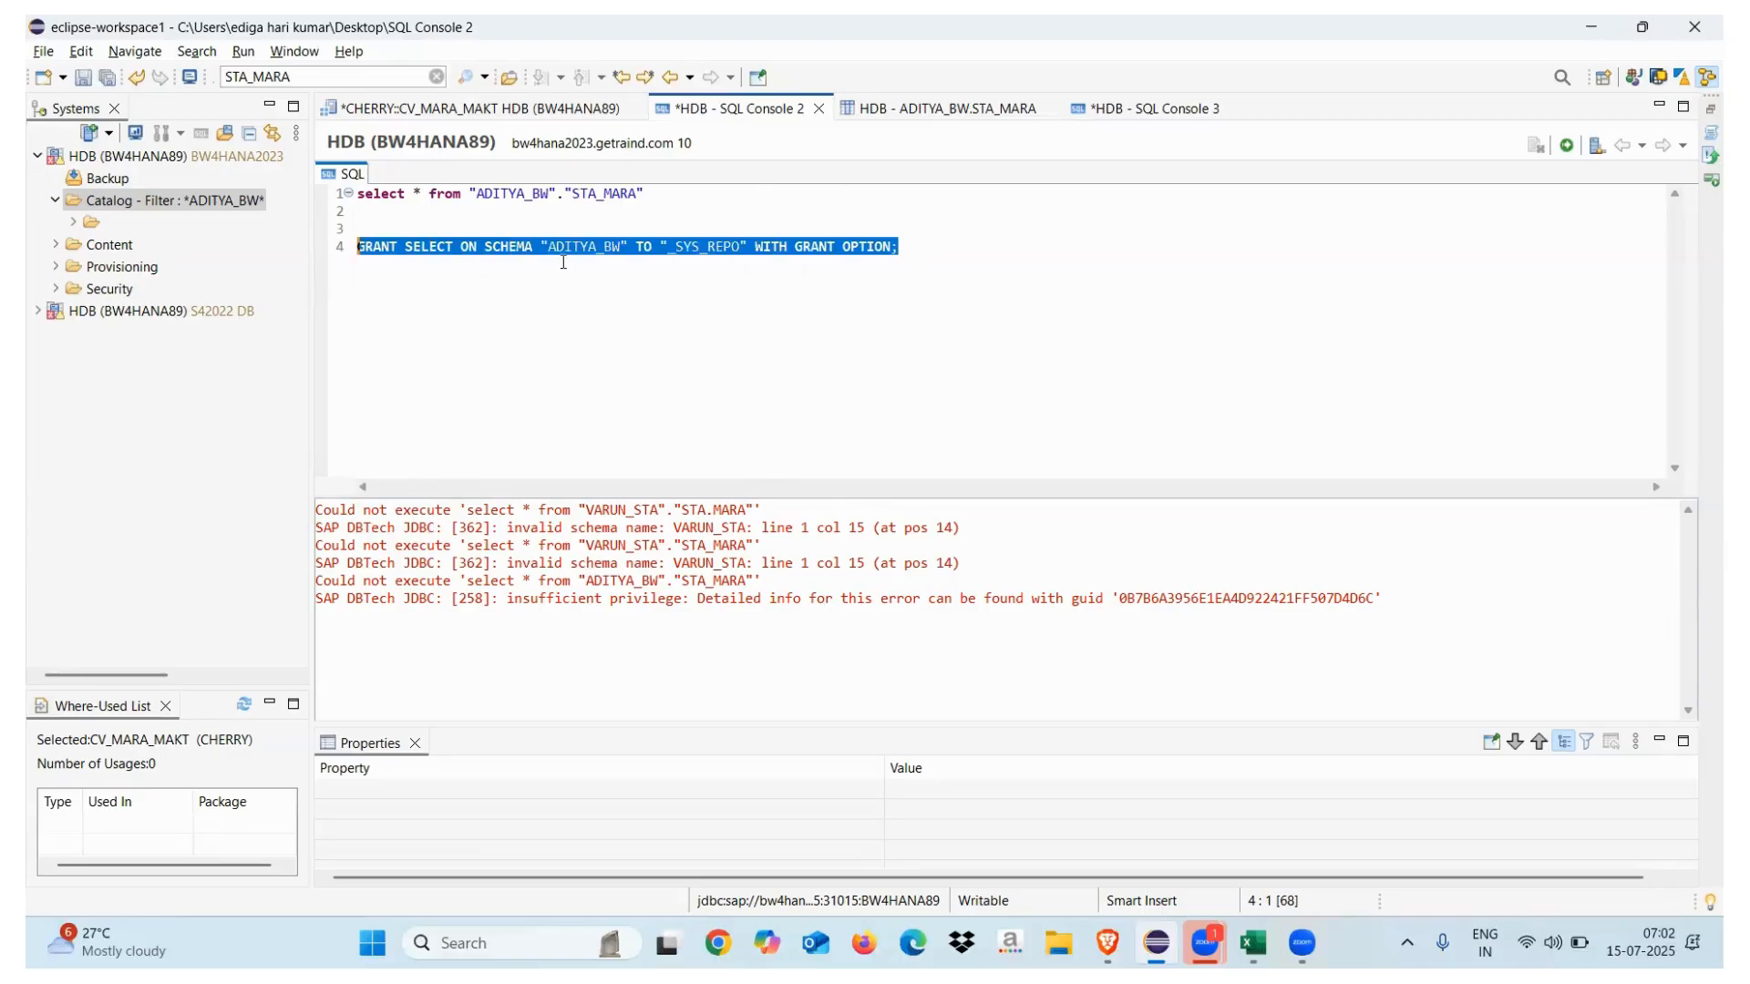
# Execute the GRANT statement and remove the ADITYA_BW filter from the Catalog
pyautogui.click(1566, 145)
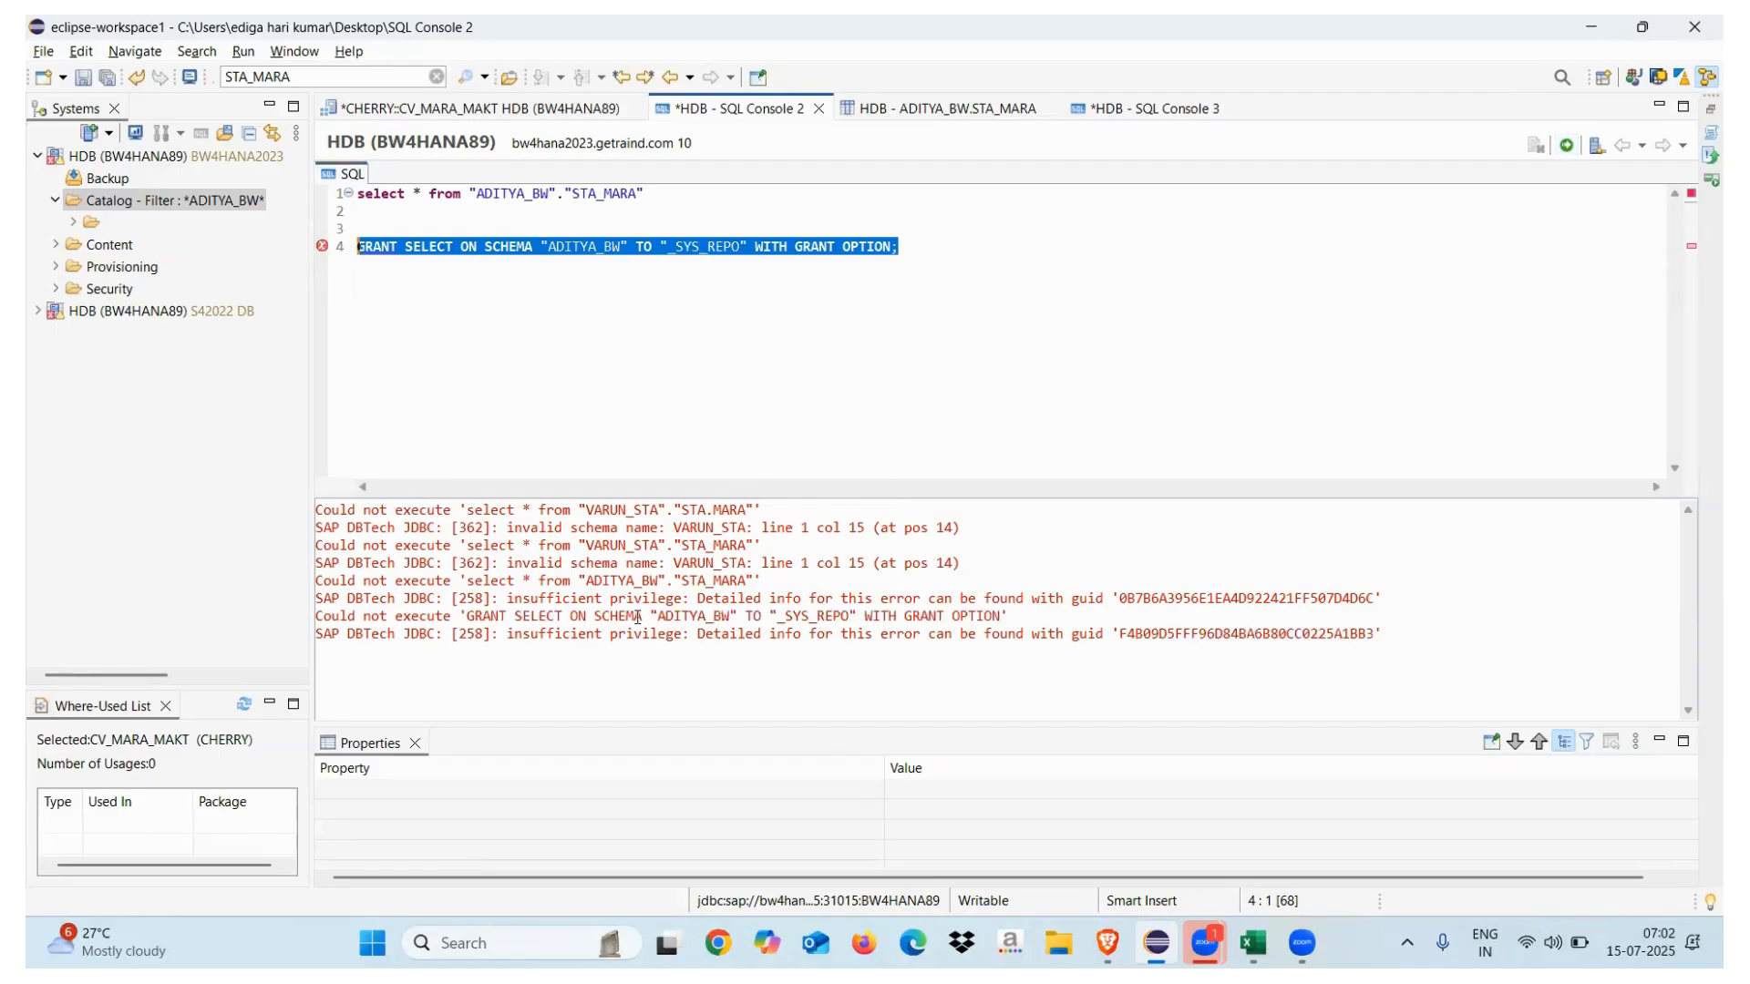
pyautogui.click(590, 246)
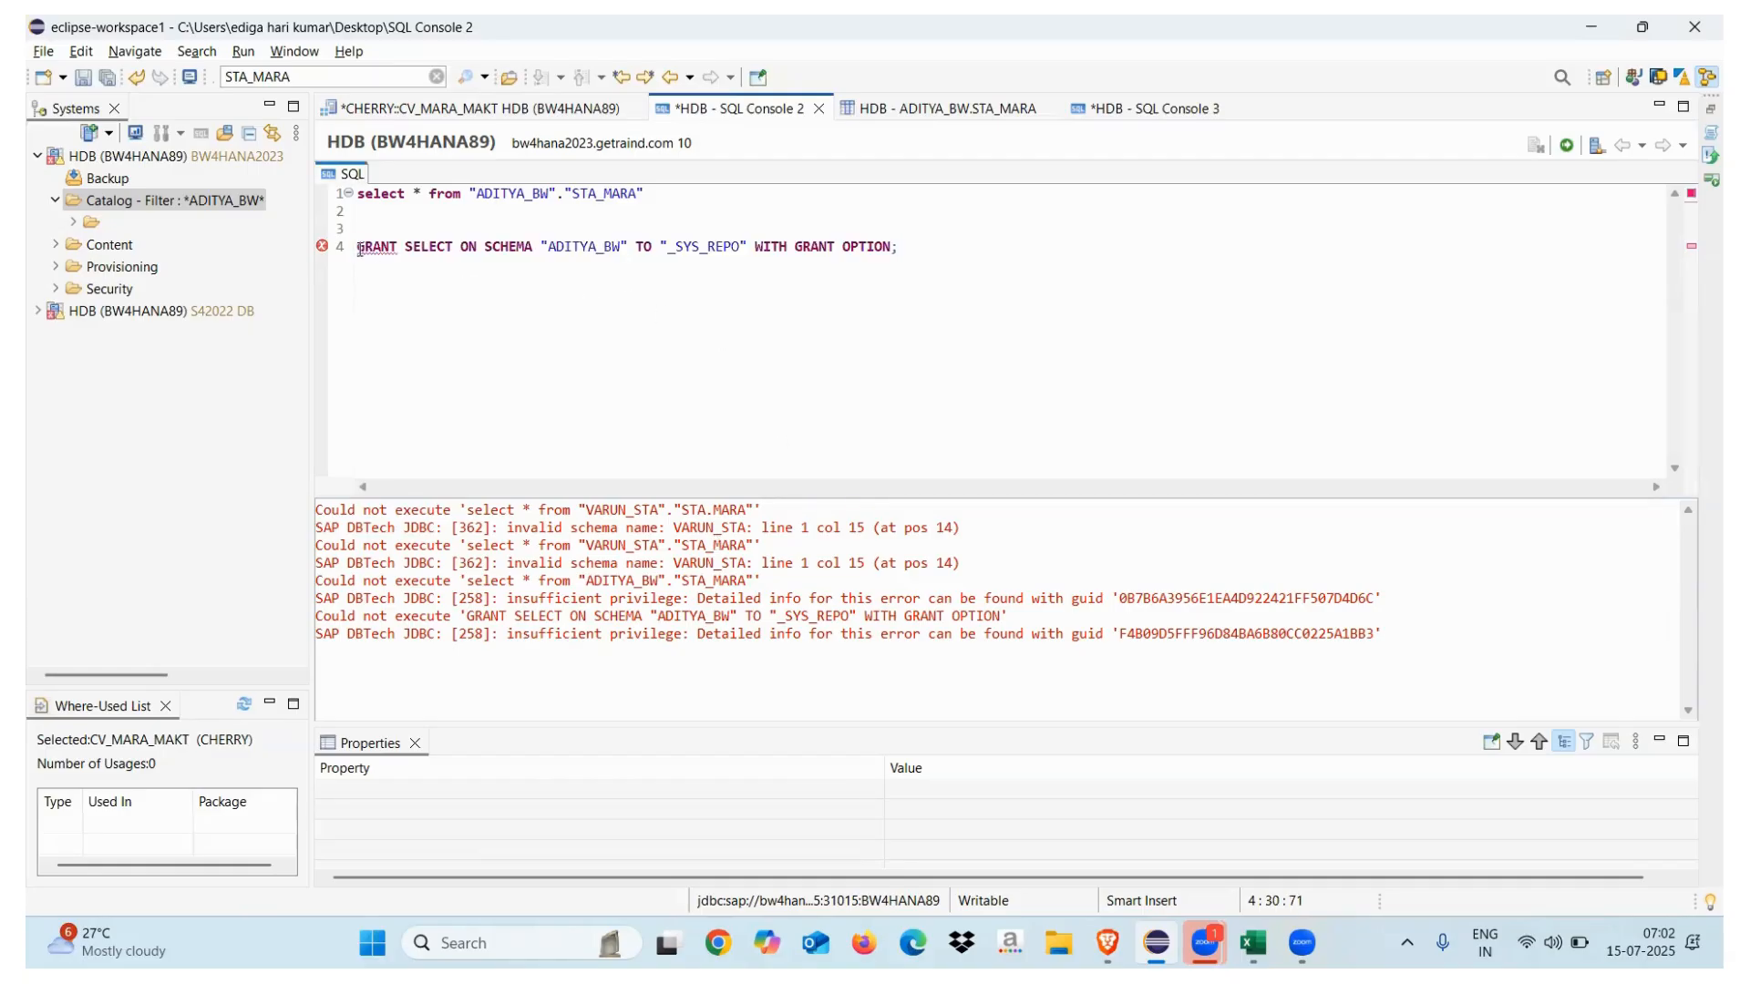
pyautogui.click(157, 202)
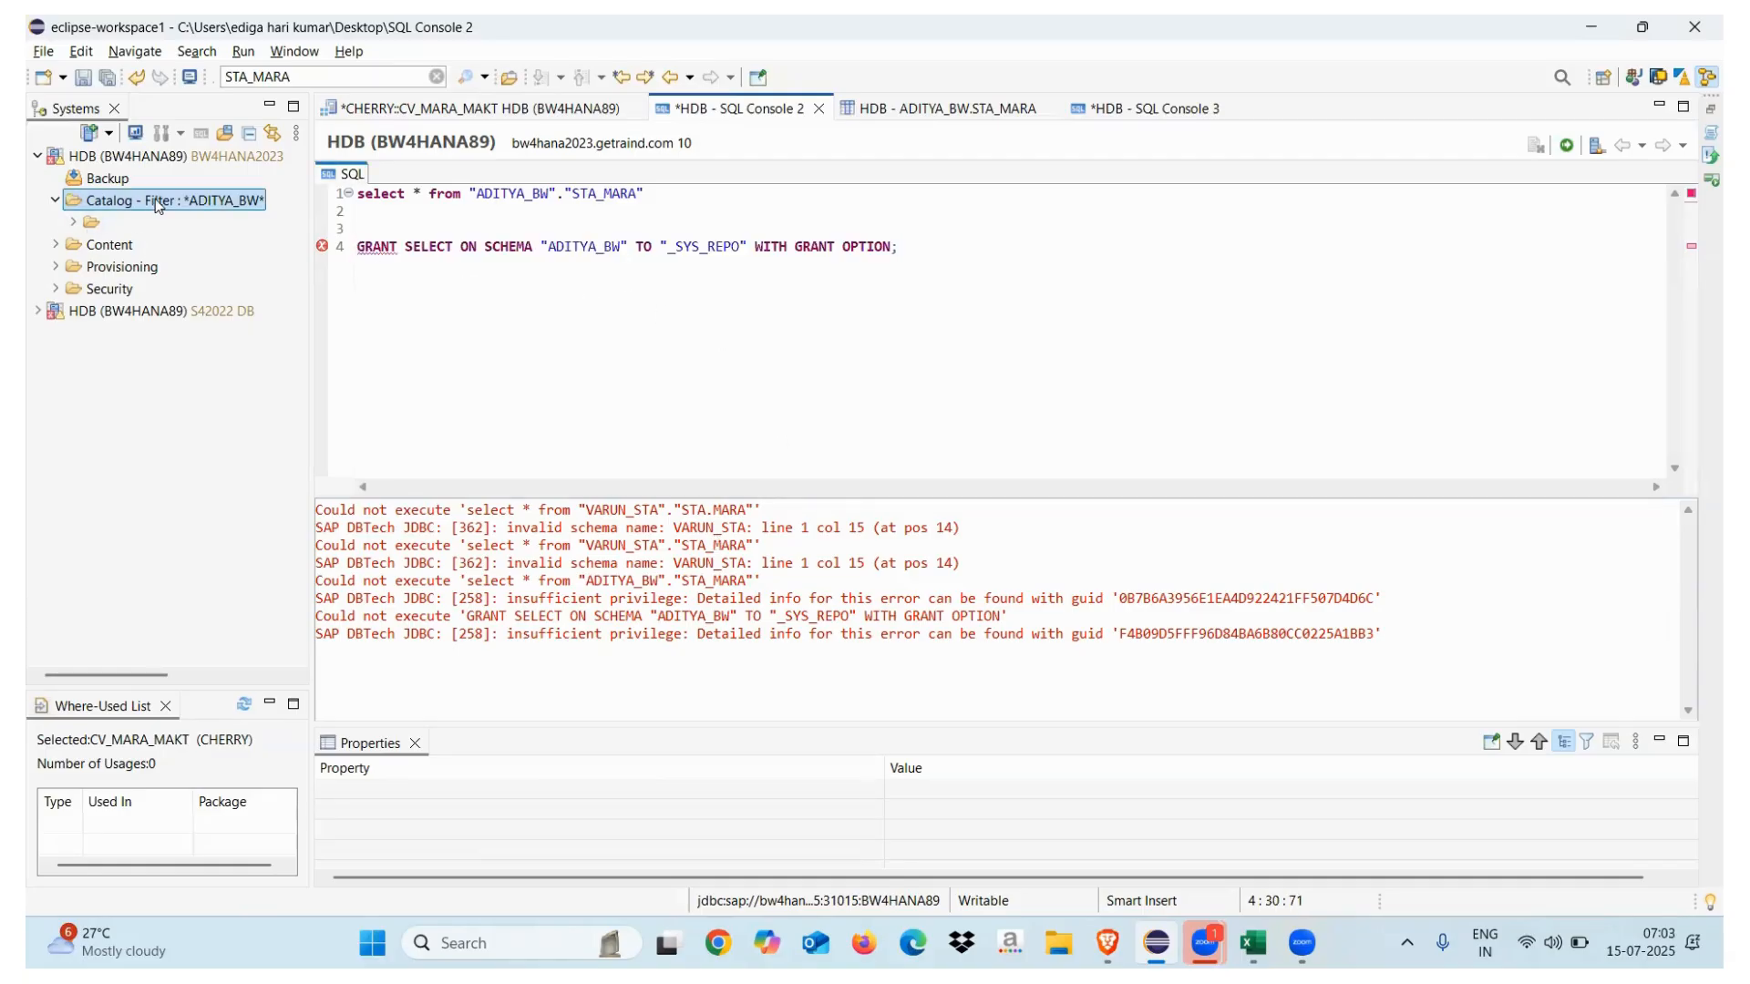
pyautogui.rightClick(157, 203)
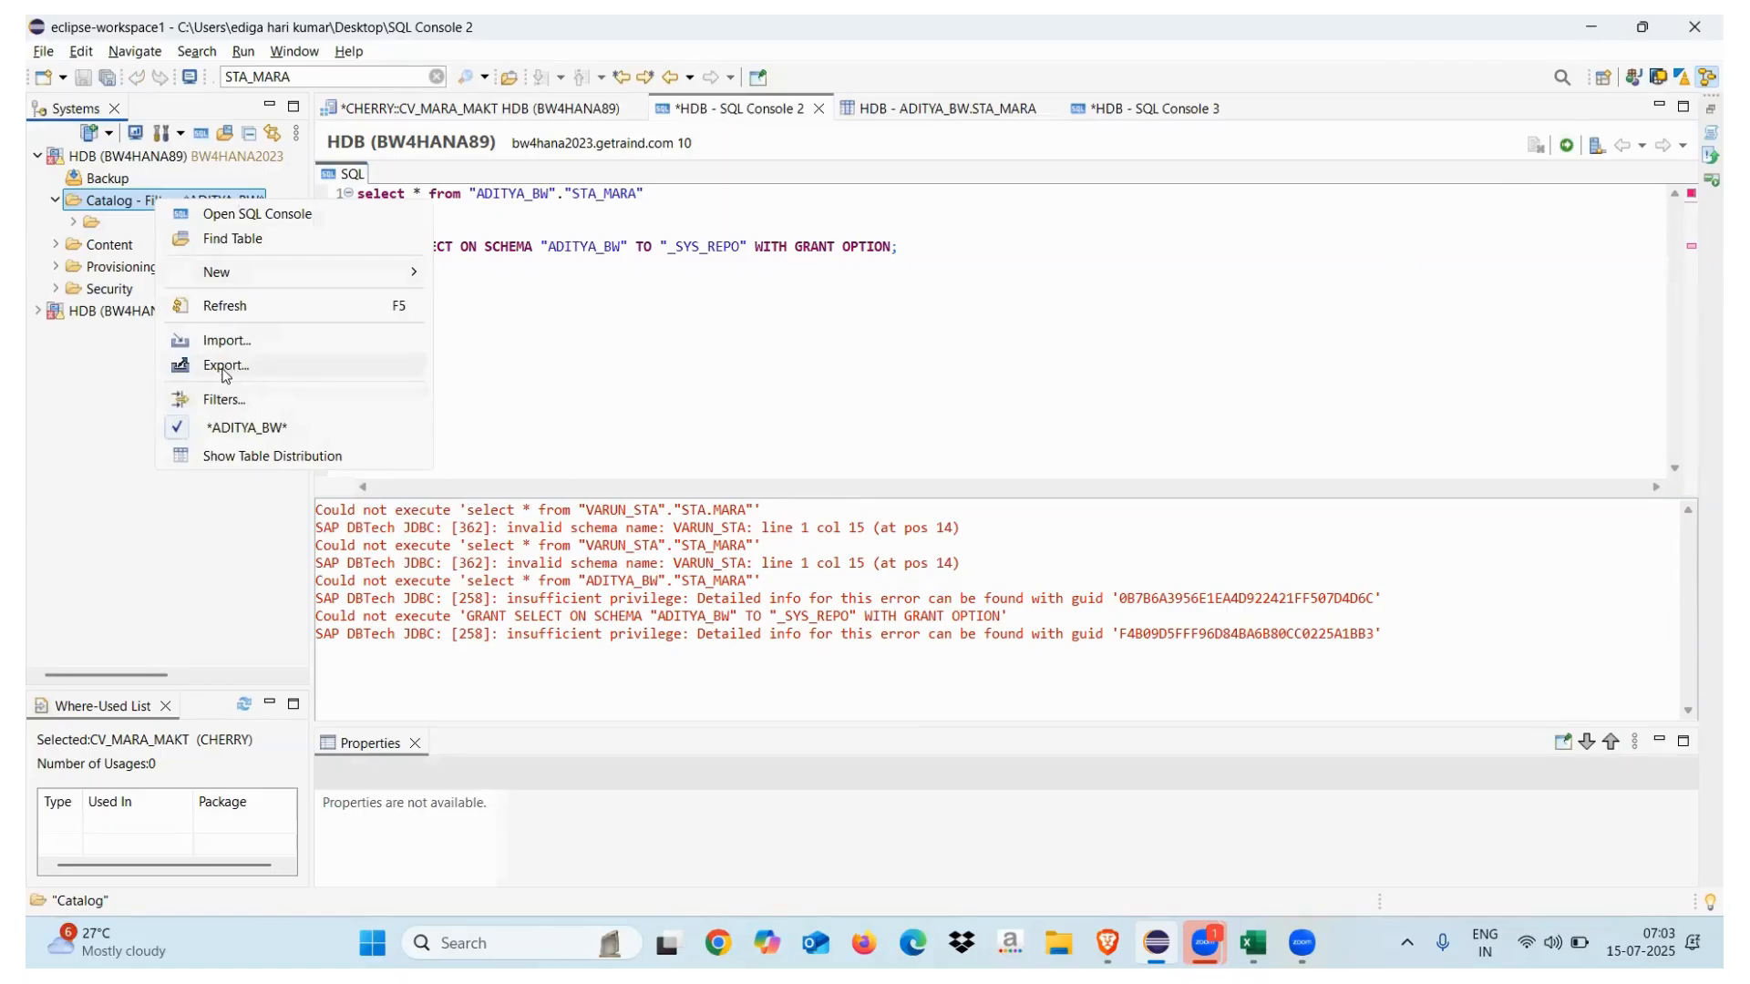
pyautogui.click(242, 428)
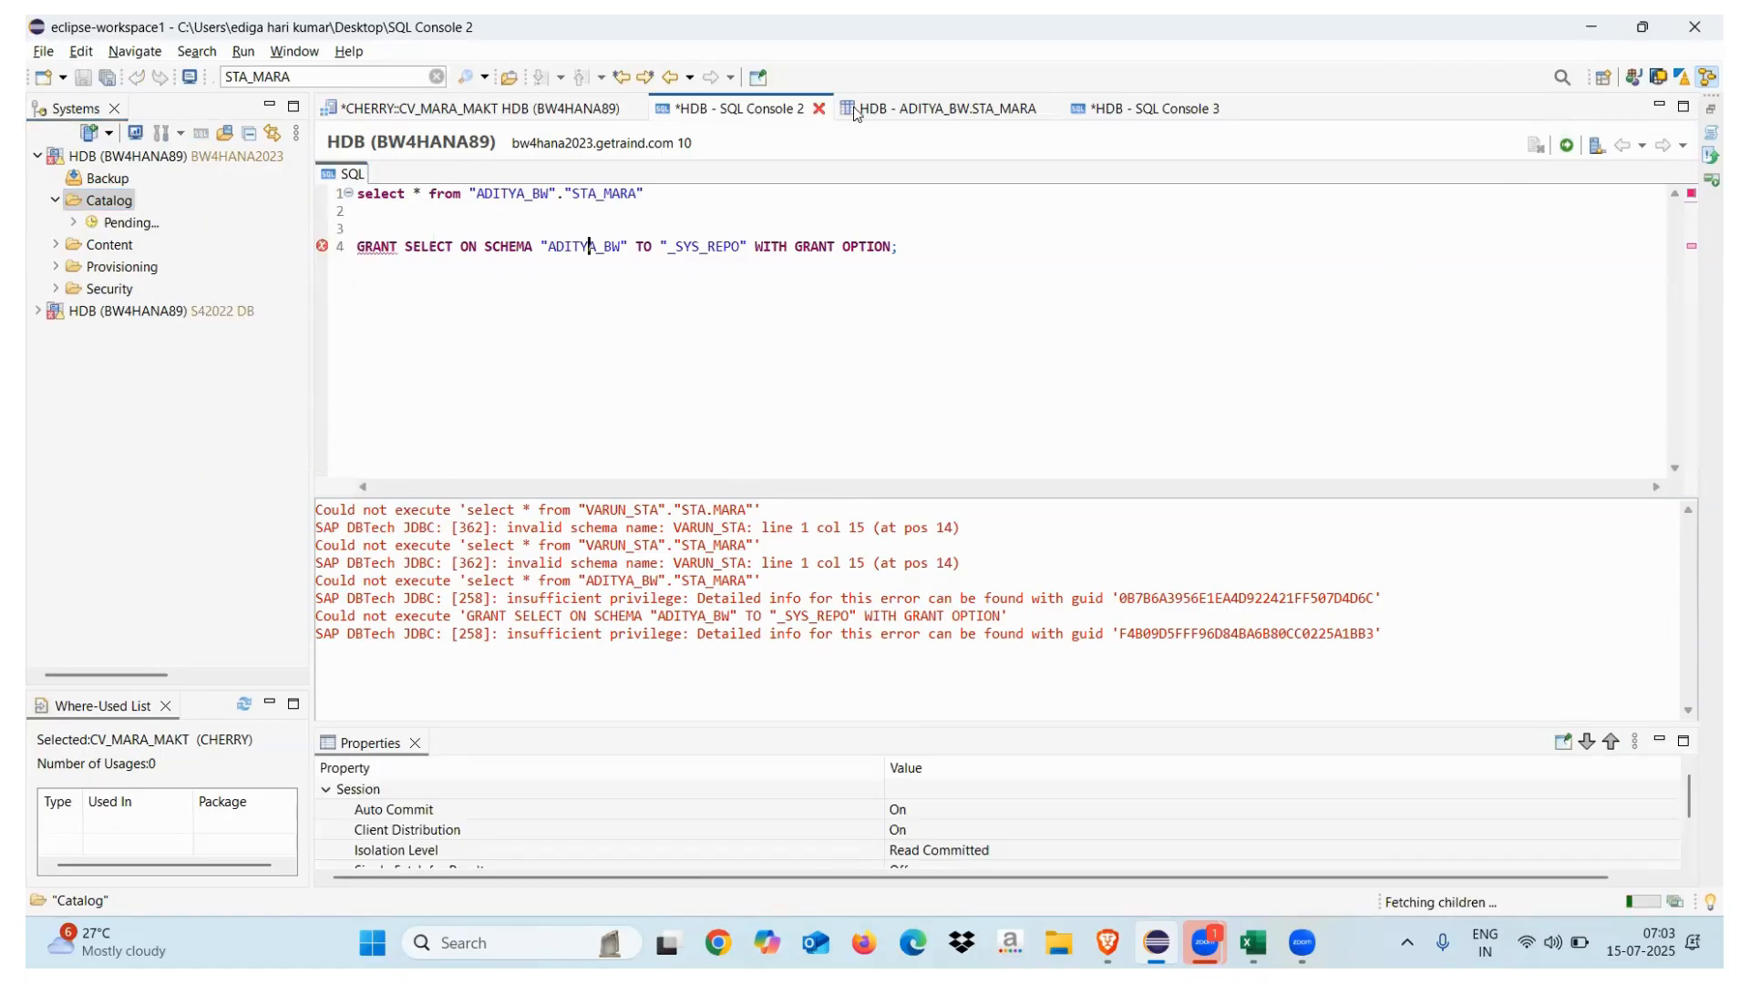
# Close SQL Console 2, the STA_MARA editor and SQL Console 3 without saving
pyautogui.click(818, 109)
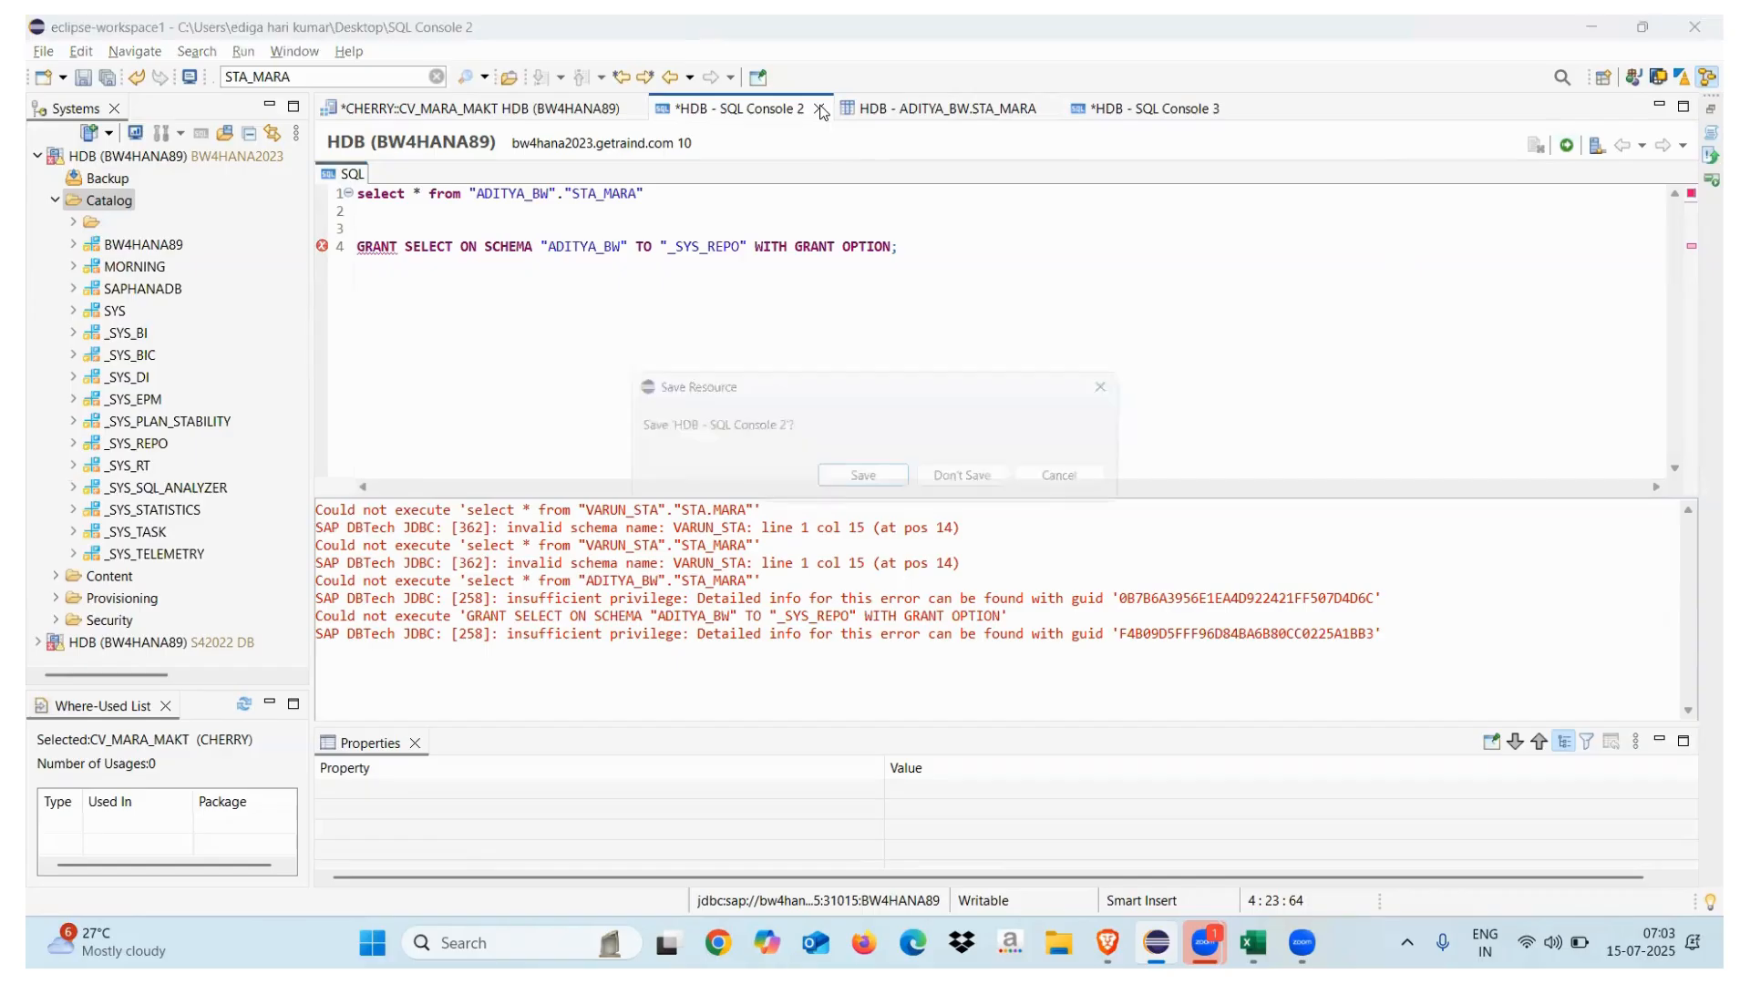
pyautogui.click(968, 479)
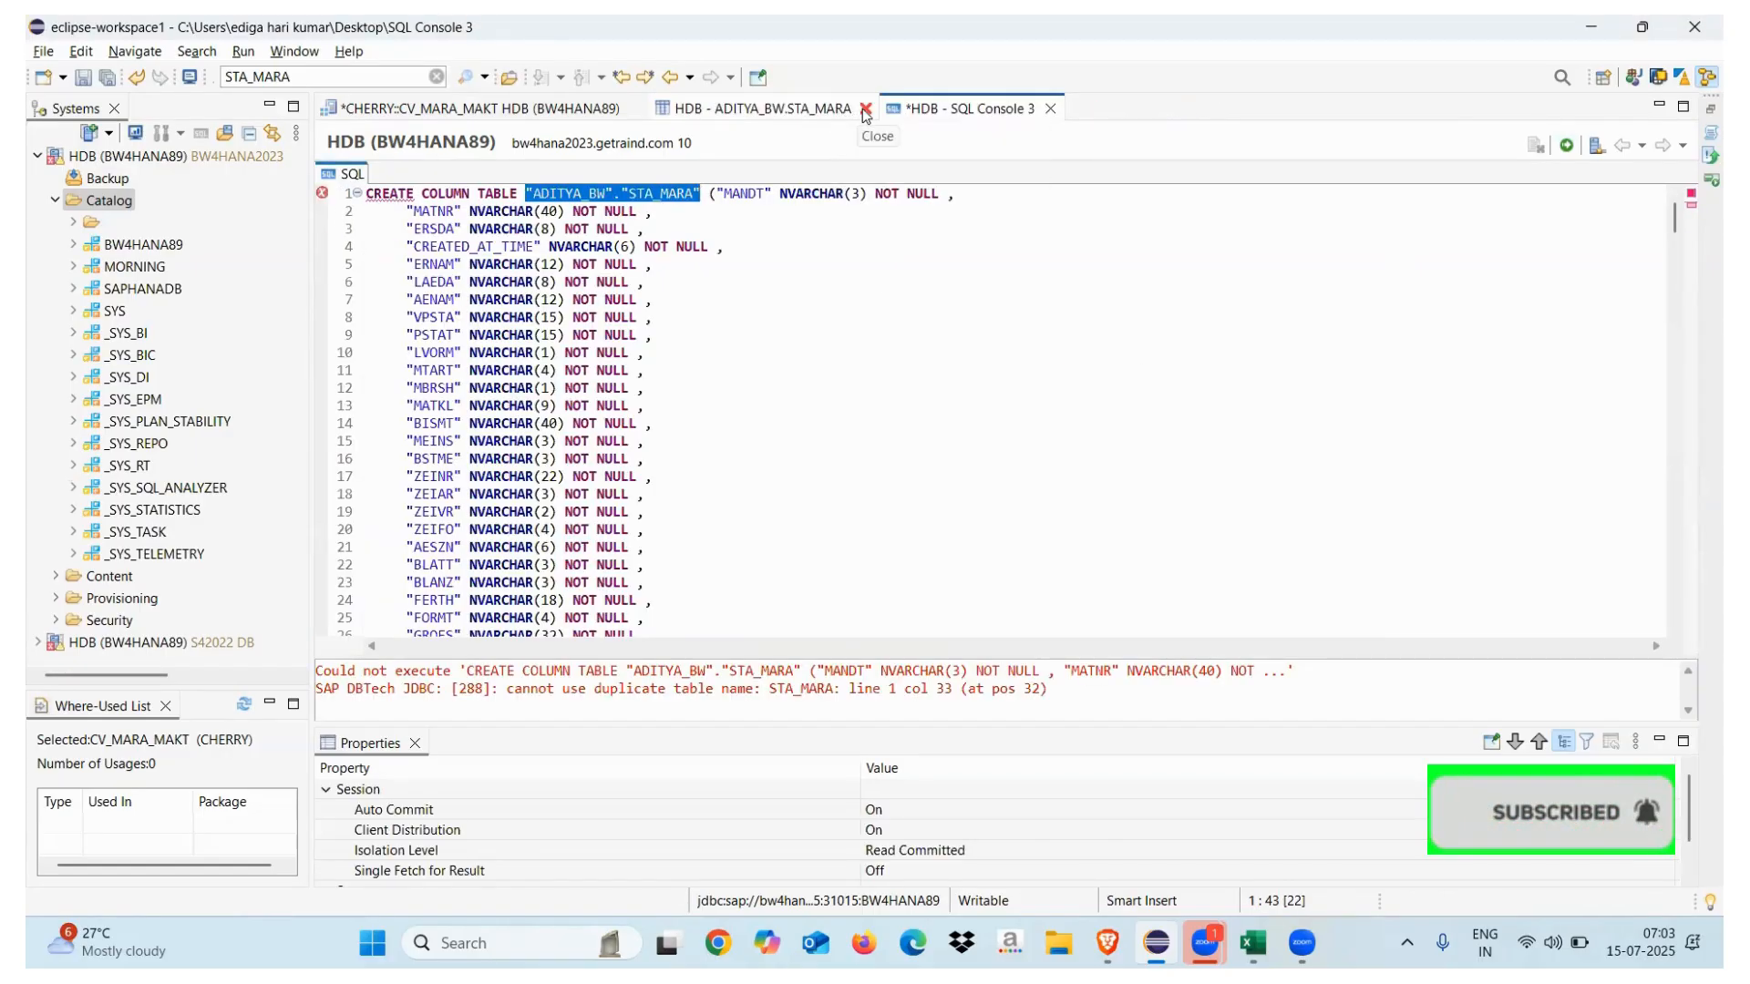
pyautogui.click(865, 109)
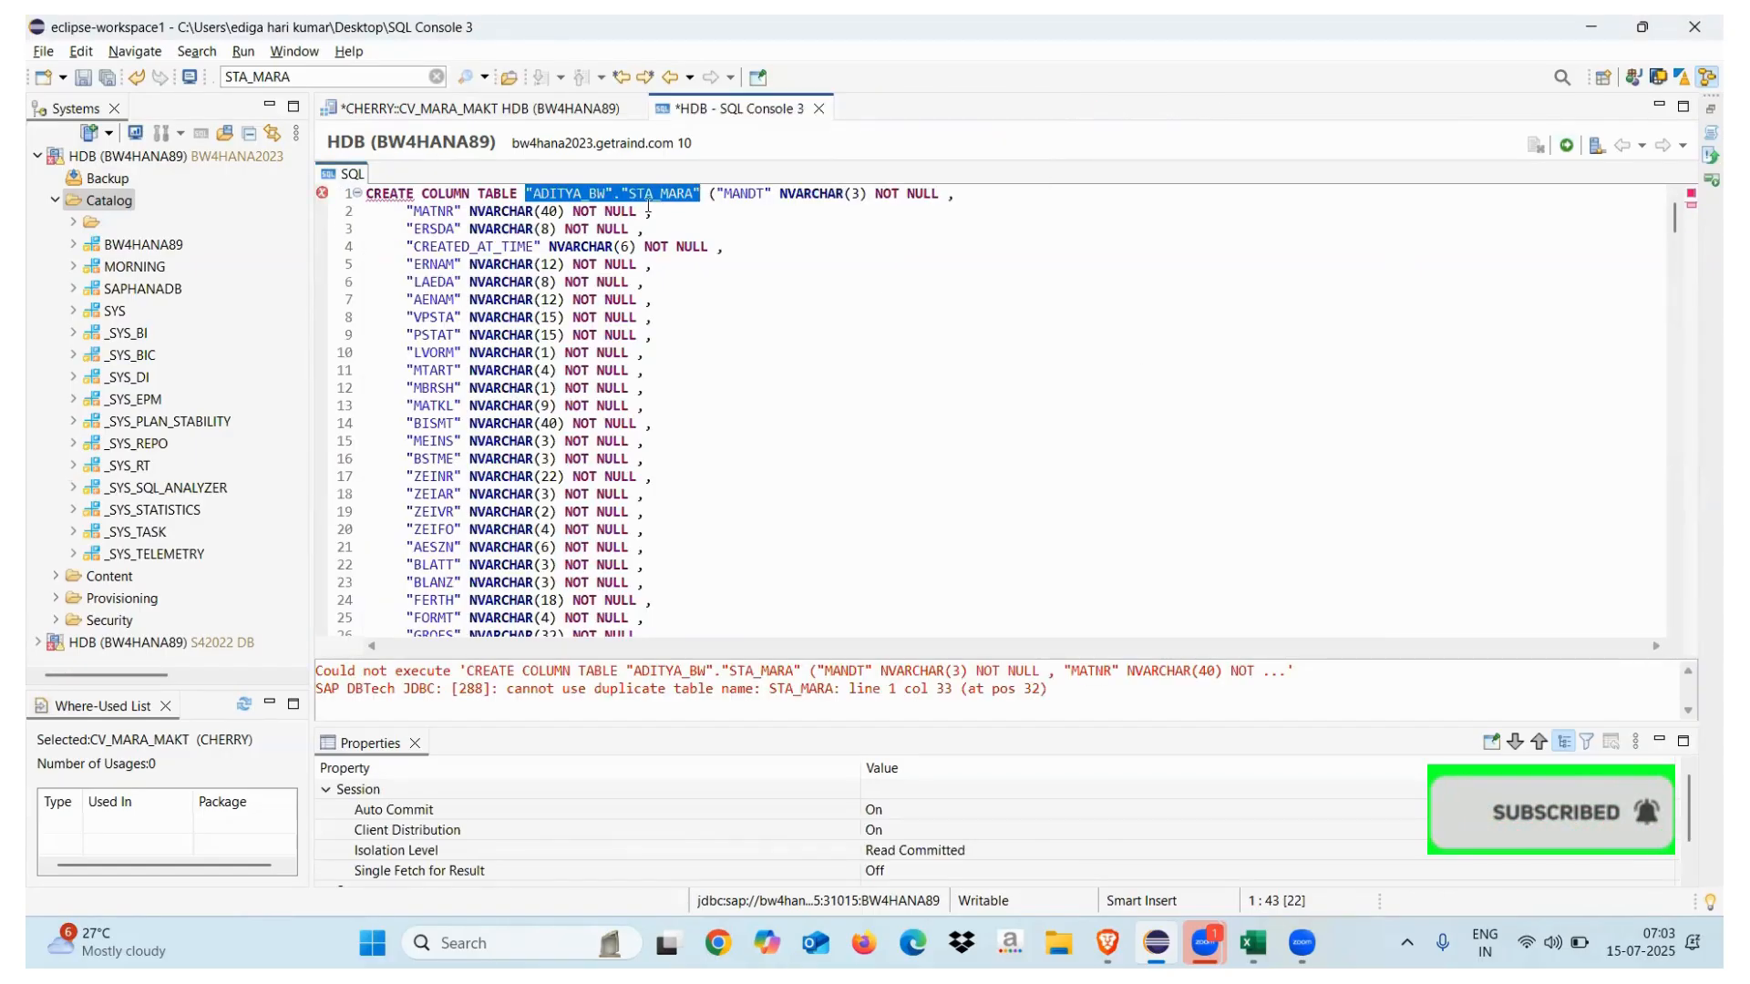
pyautogui.click(819, 108)
pyautogui.click(964, 478)
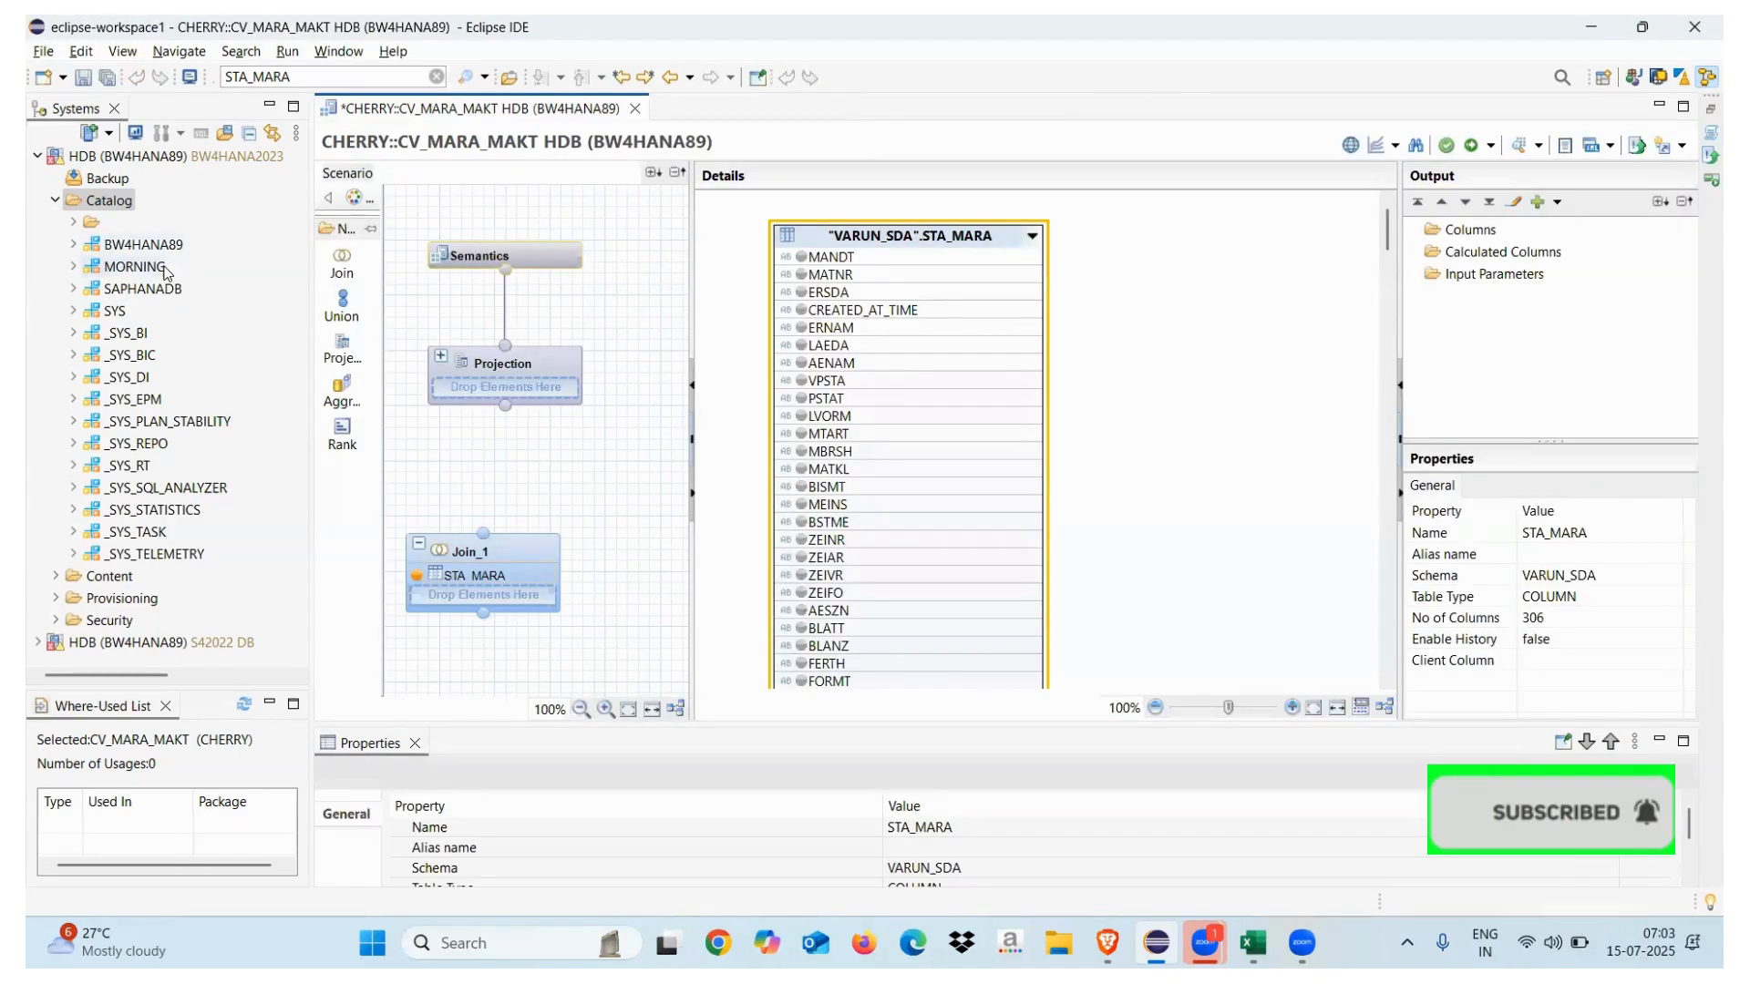
# Preview the nine-row MORNING.TD table, then add MATNR to CV_MARA_MAKT's Join_1 output
pyautogui.click(74, 246)
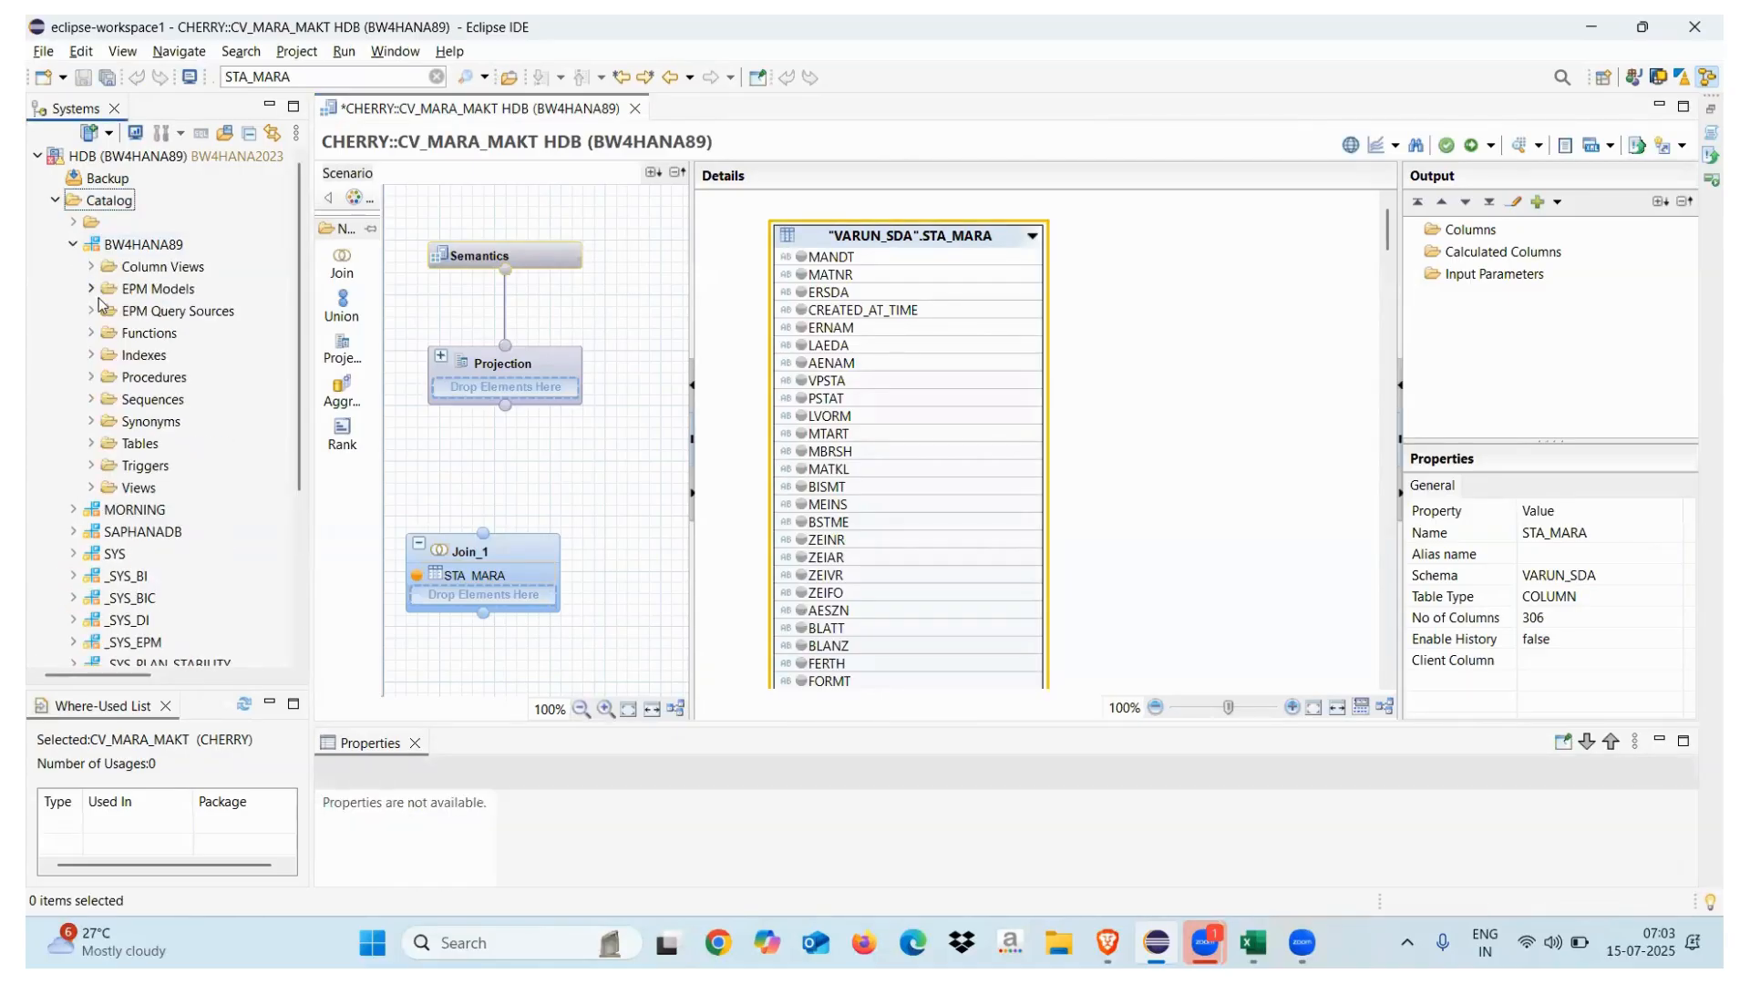
pyautogui.click(93, 445)
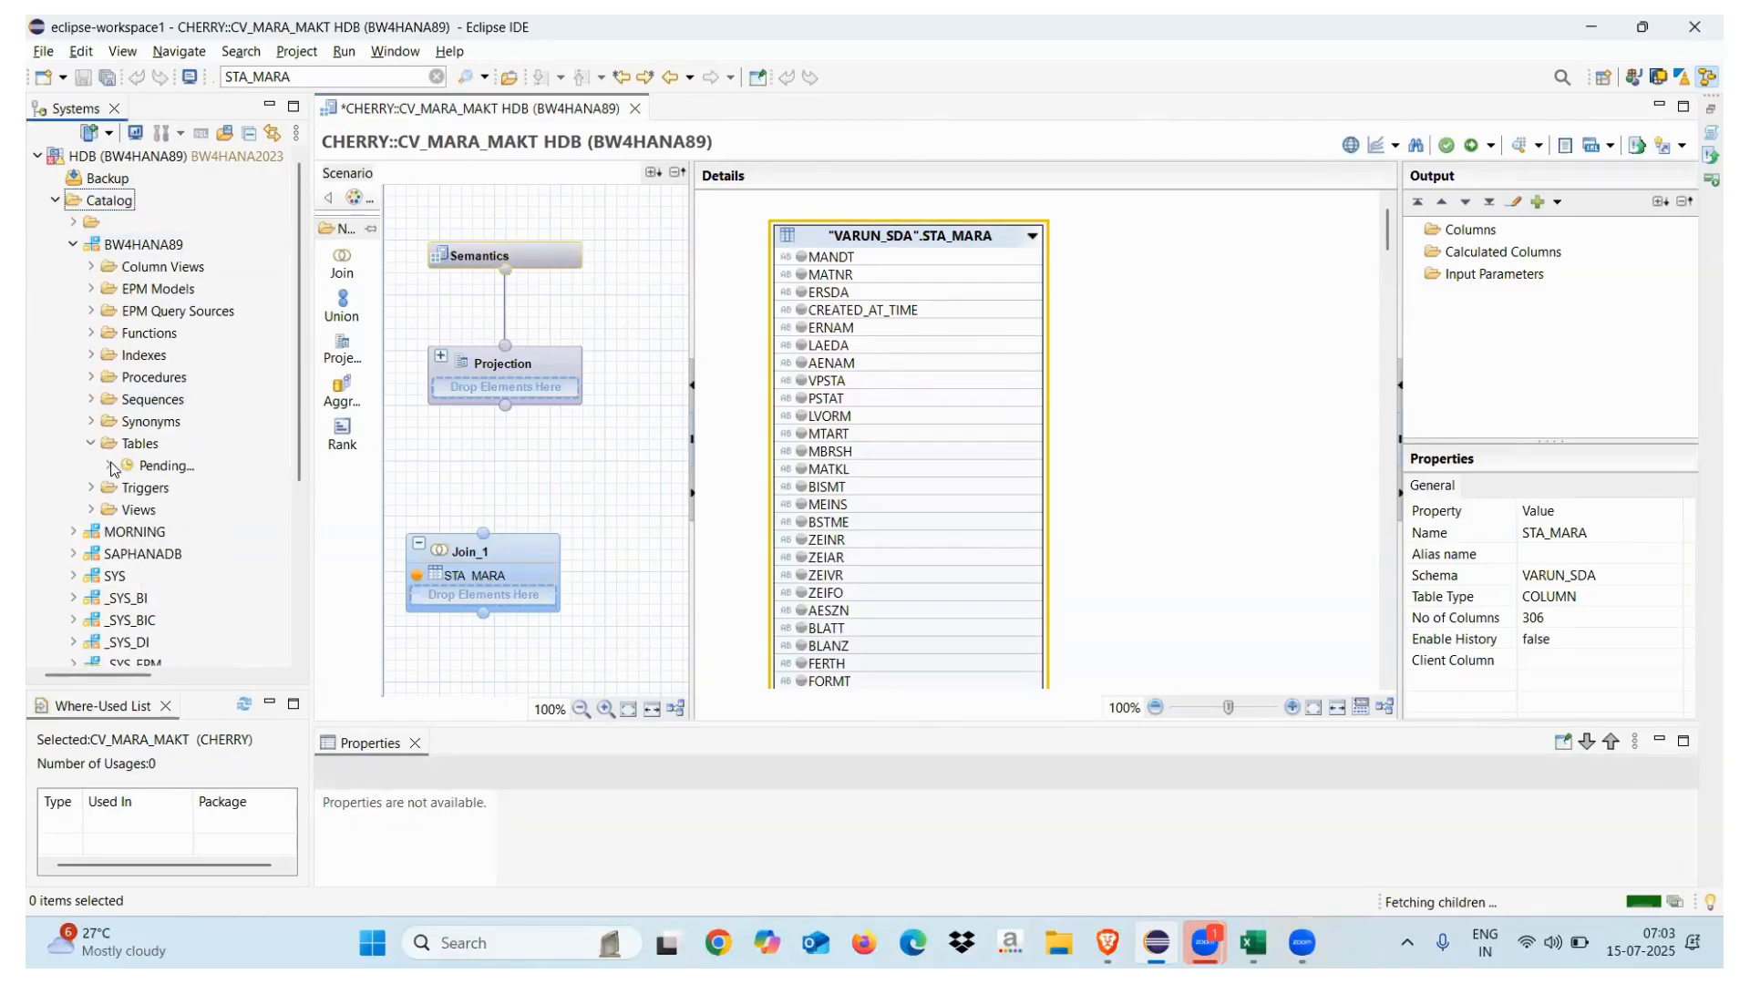
pyautogui.click(75, 246)
pyautogui.click(73, 267)
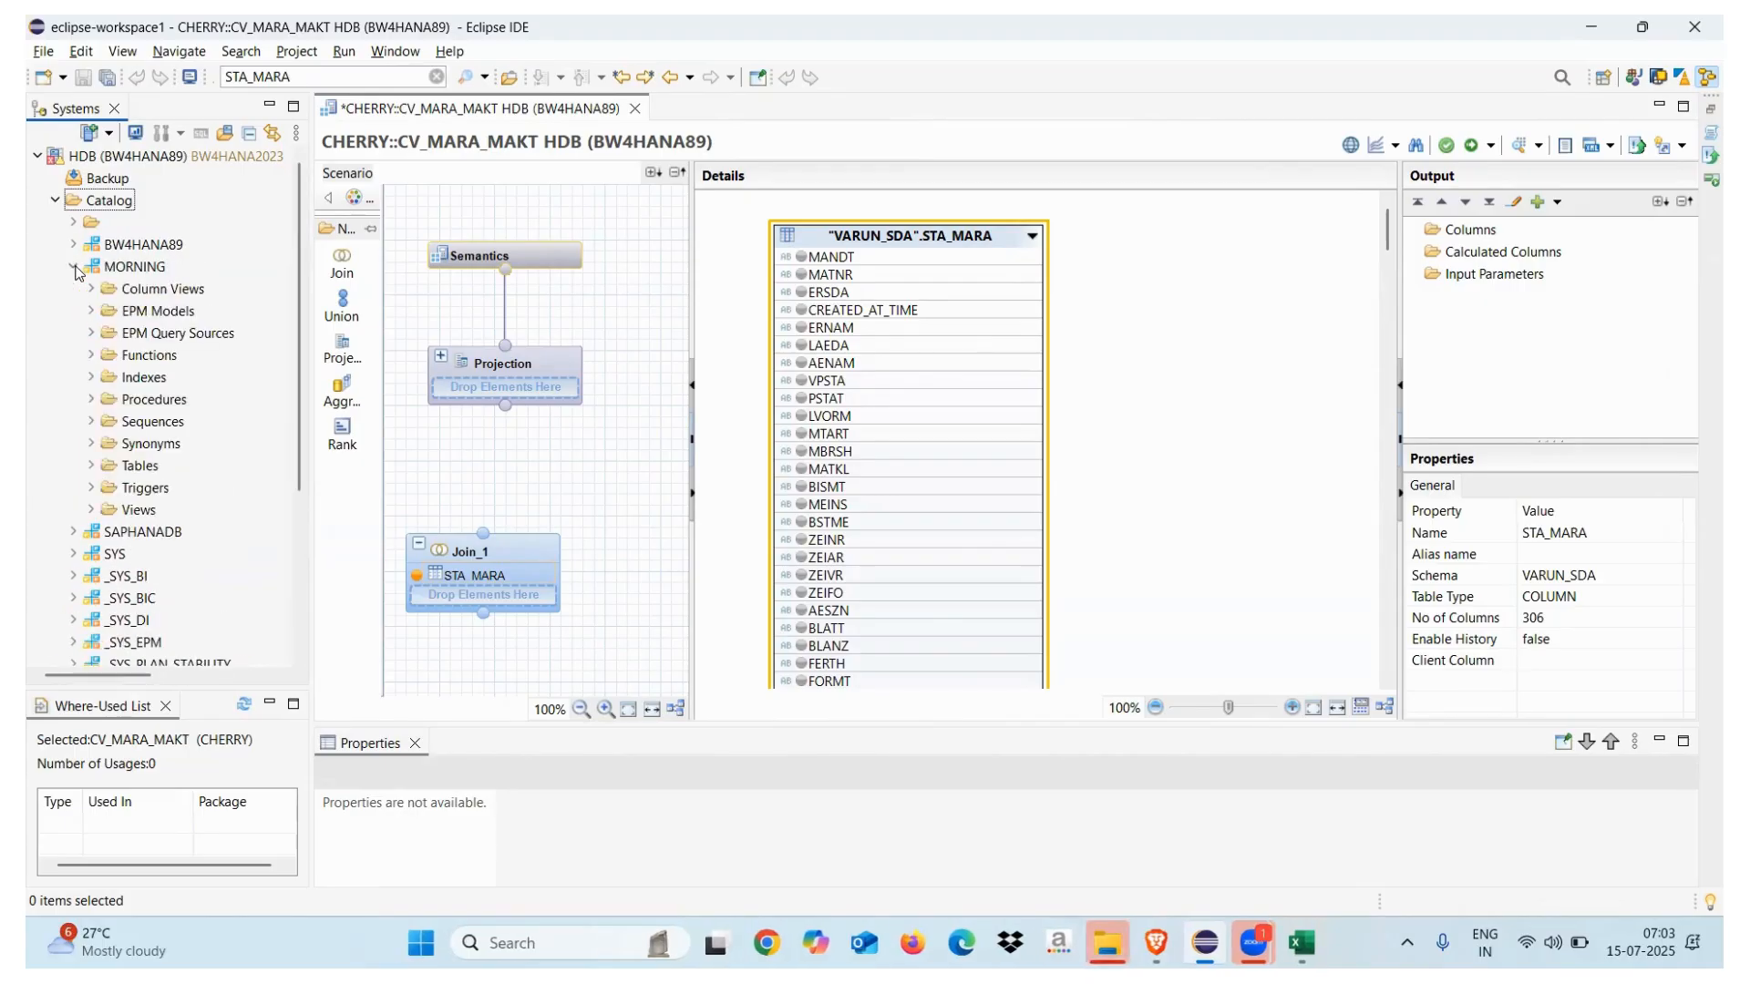
pyautogui.click(90, 467)
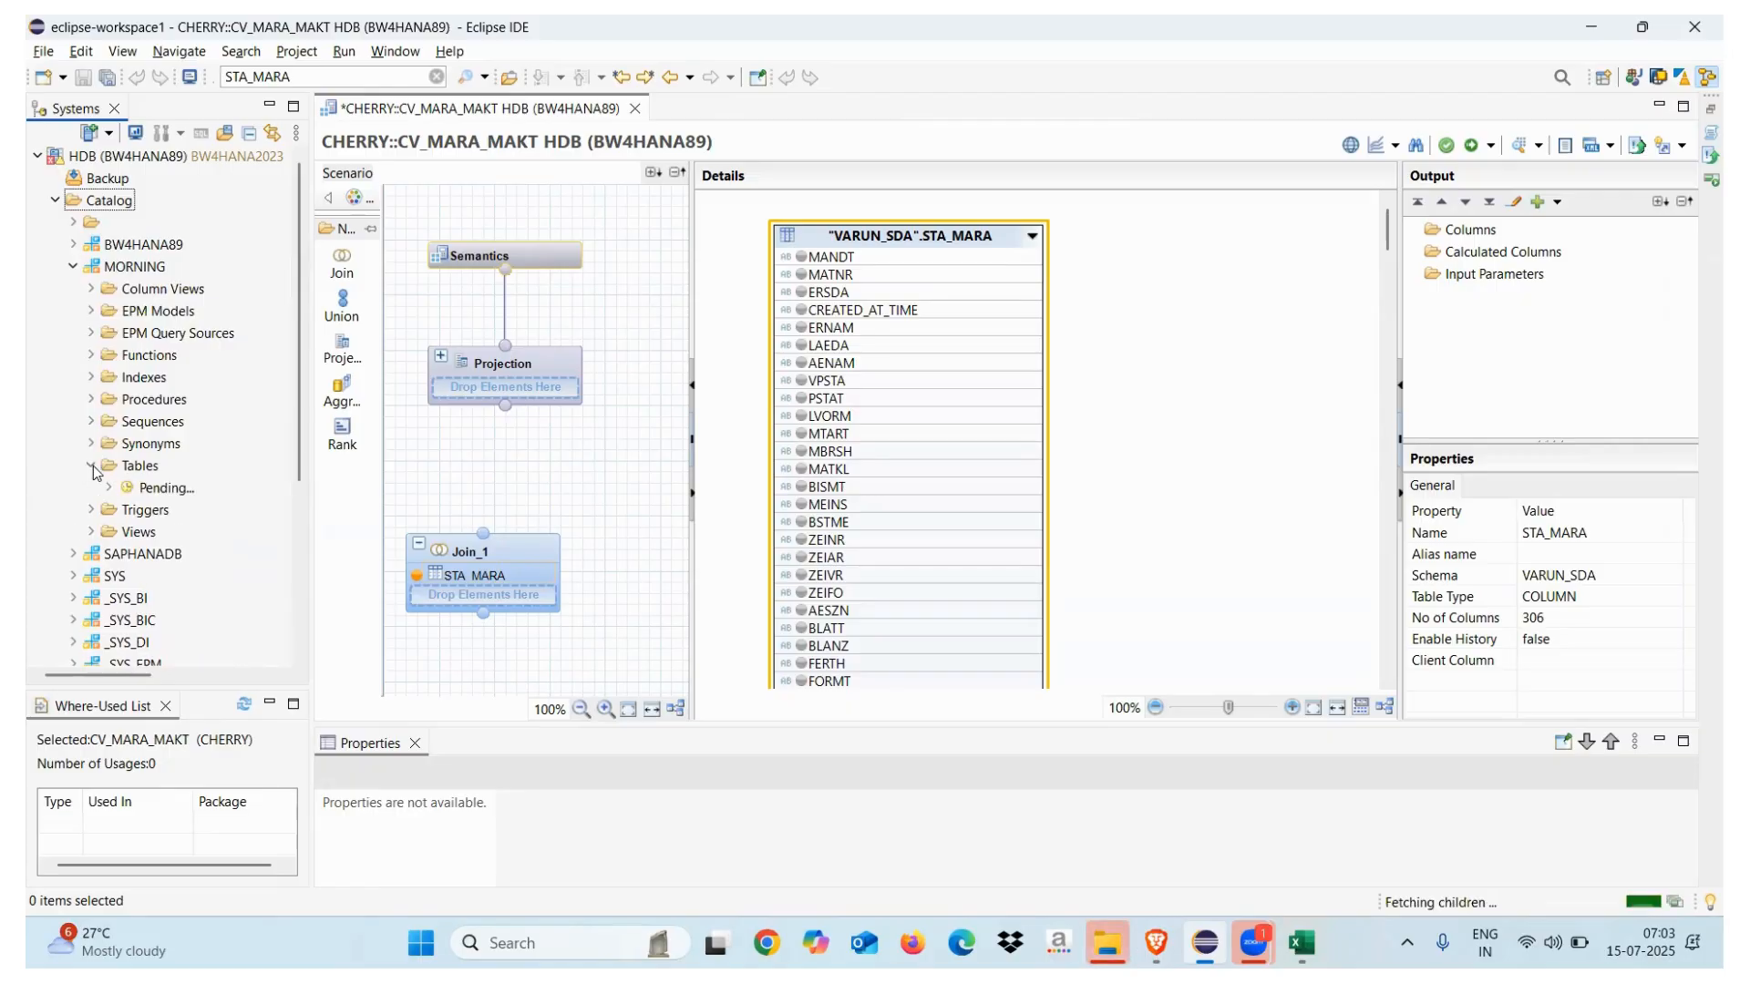
pyautogui.rightClick(141, 489)
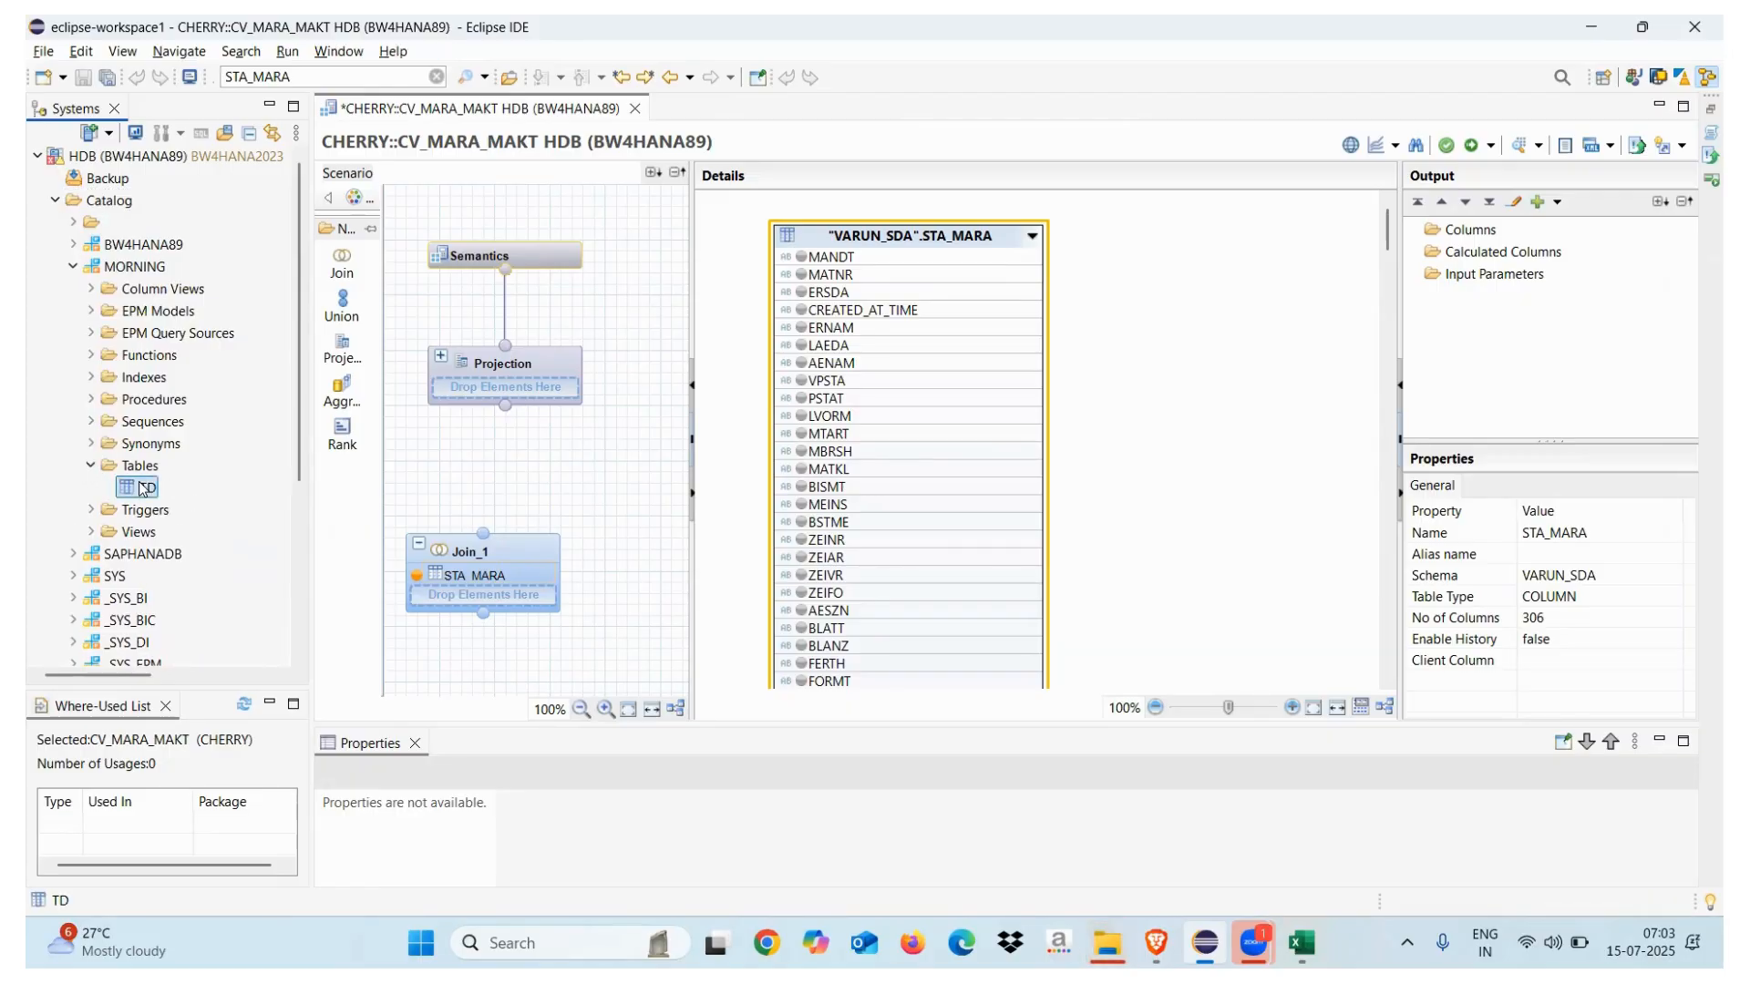
pyautogui.click(219, 664)
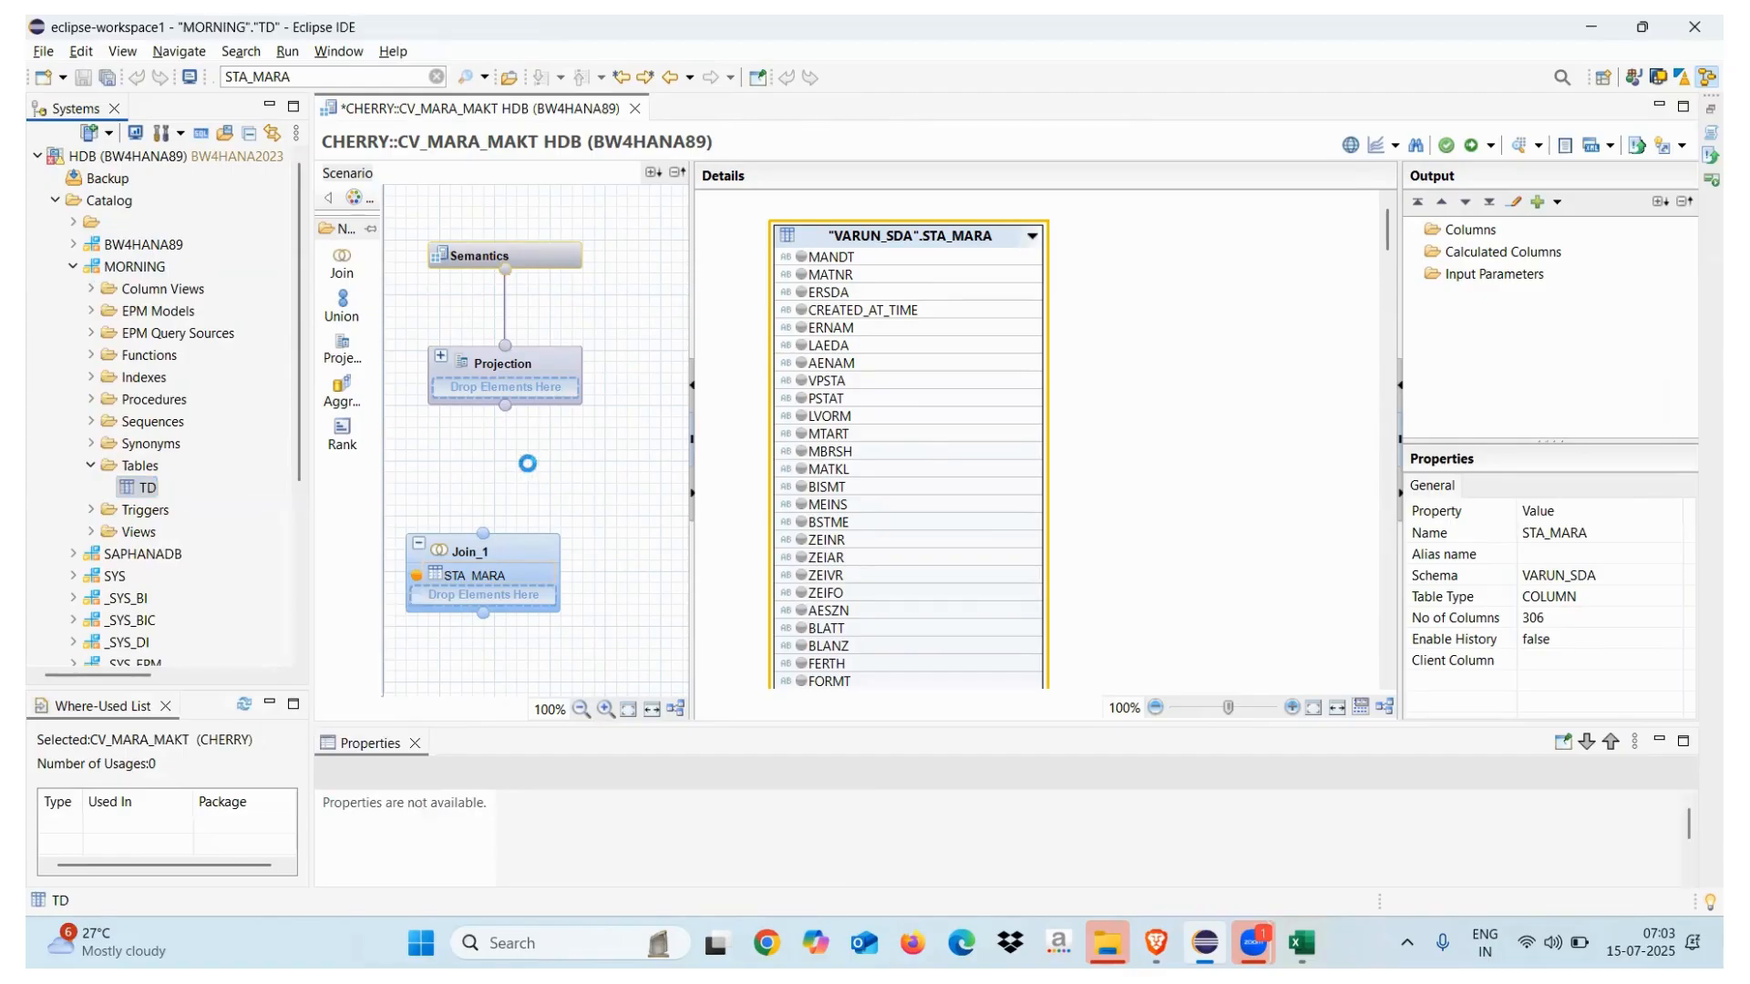
pyautogui.click(567, 110)
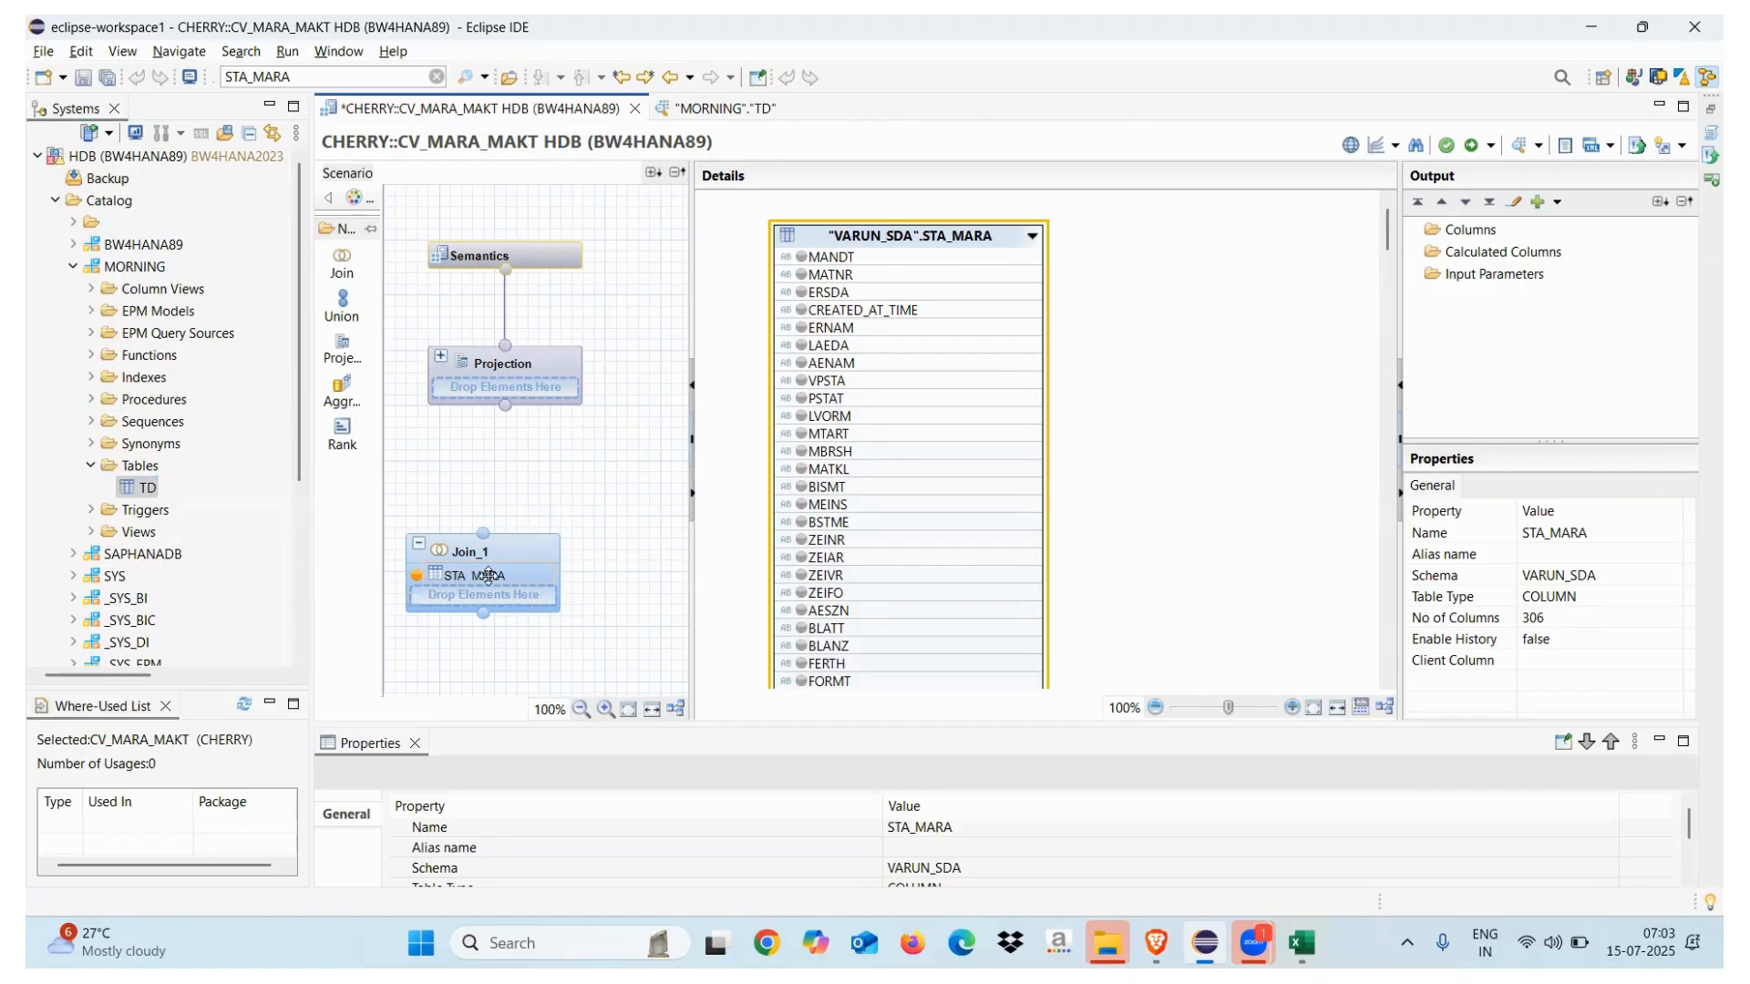
pyautogui.click(802, 275)
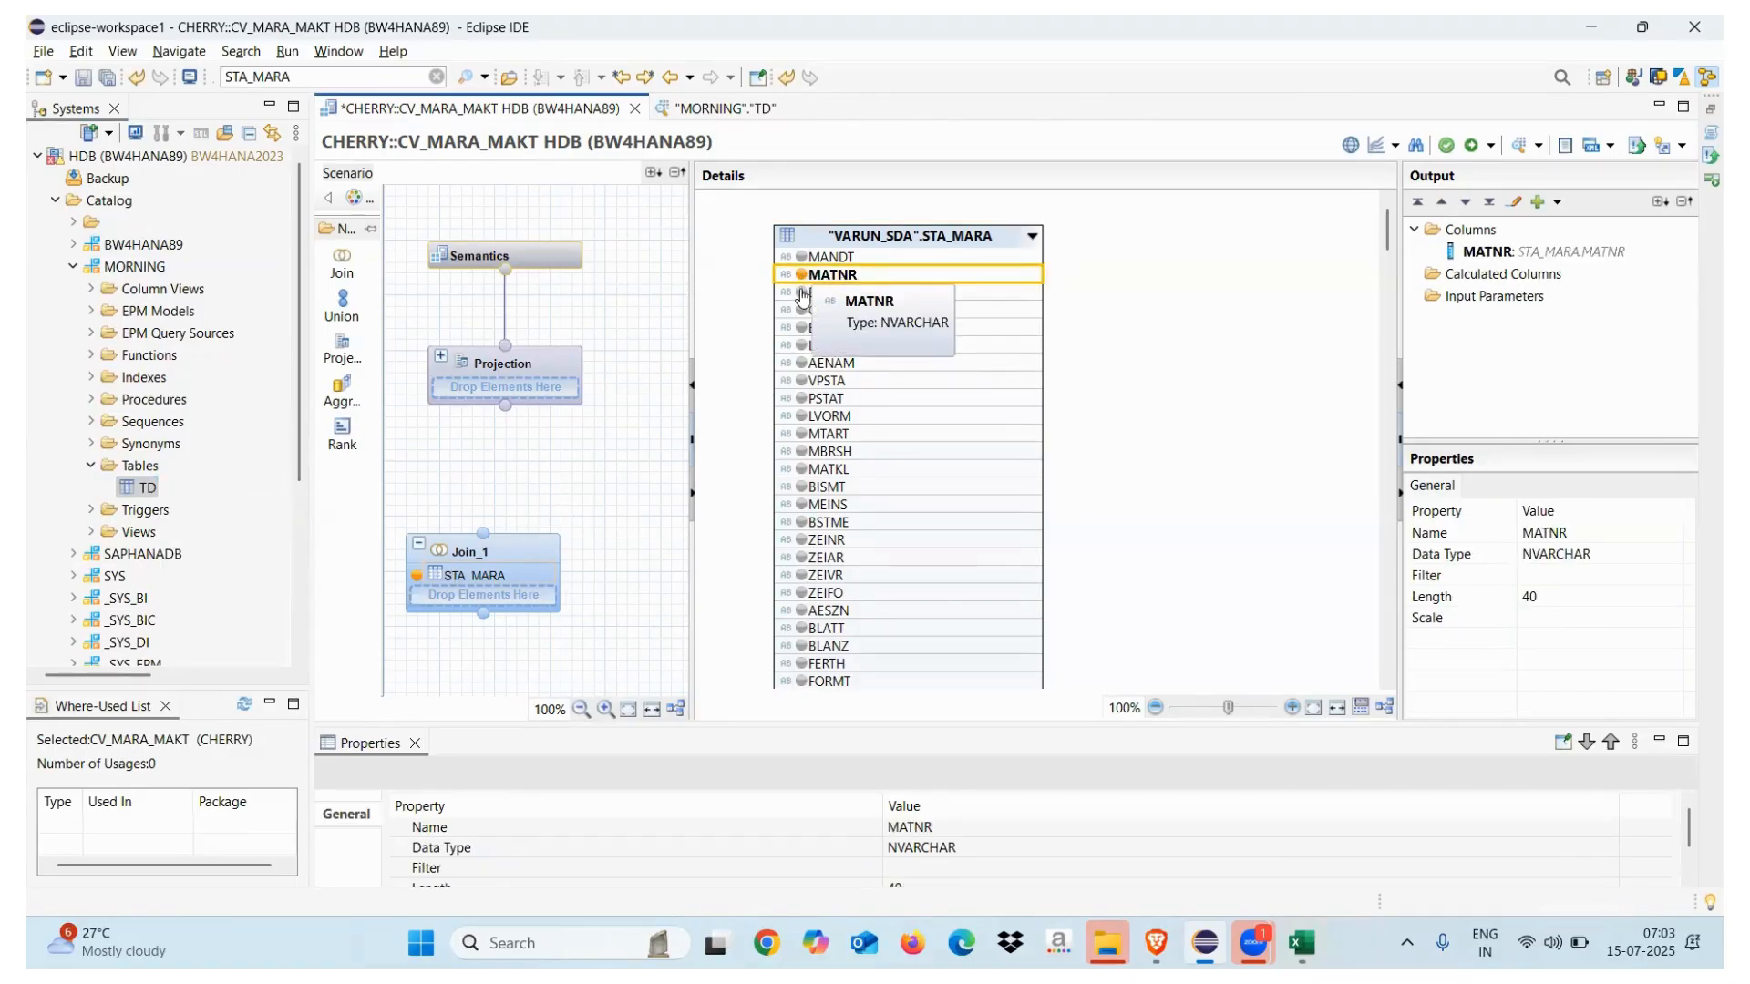
# Add ERSDA, ERNAM, MTART and MATKL as Join_1 outputs and search for another object
pyautogui.click(802, 293)
pyautogui.click(802, 329)
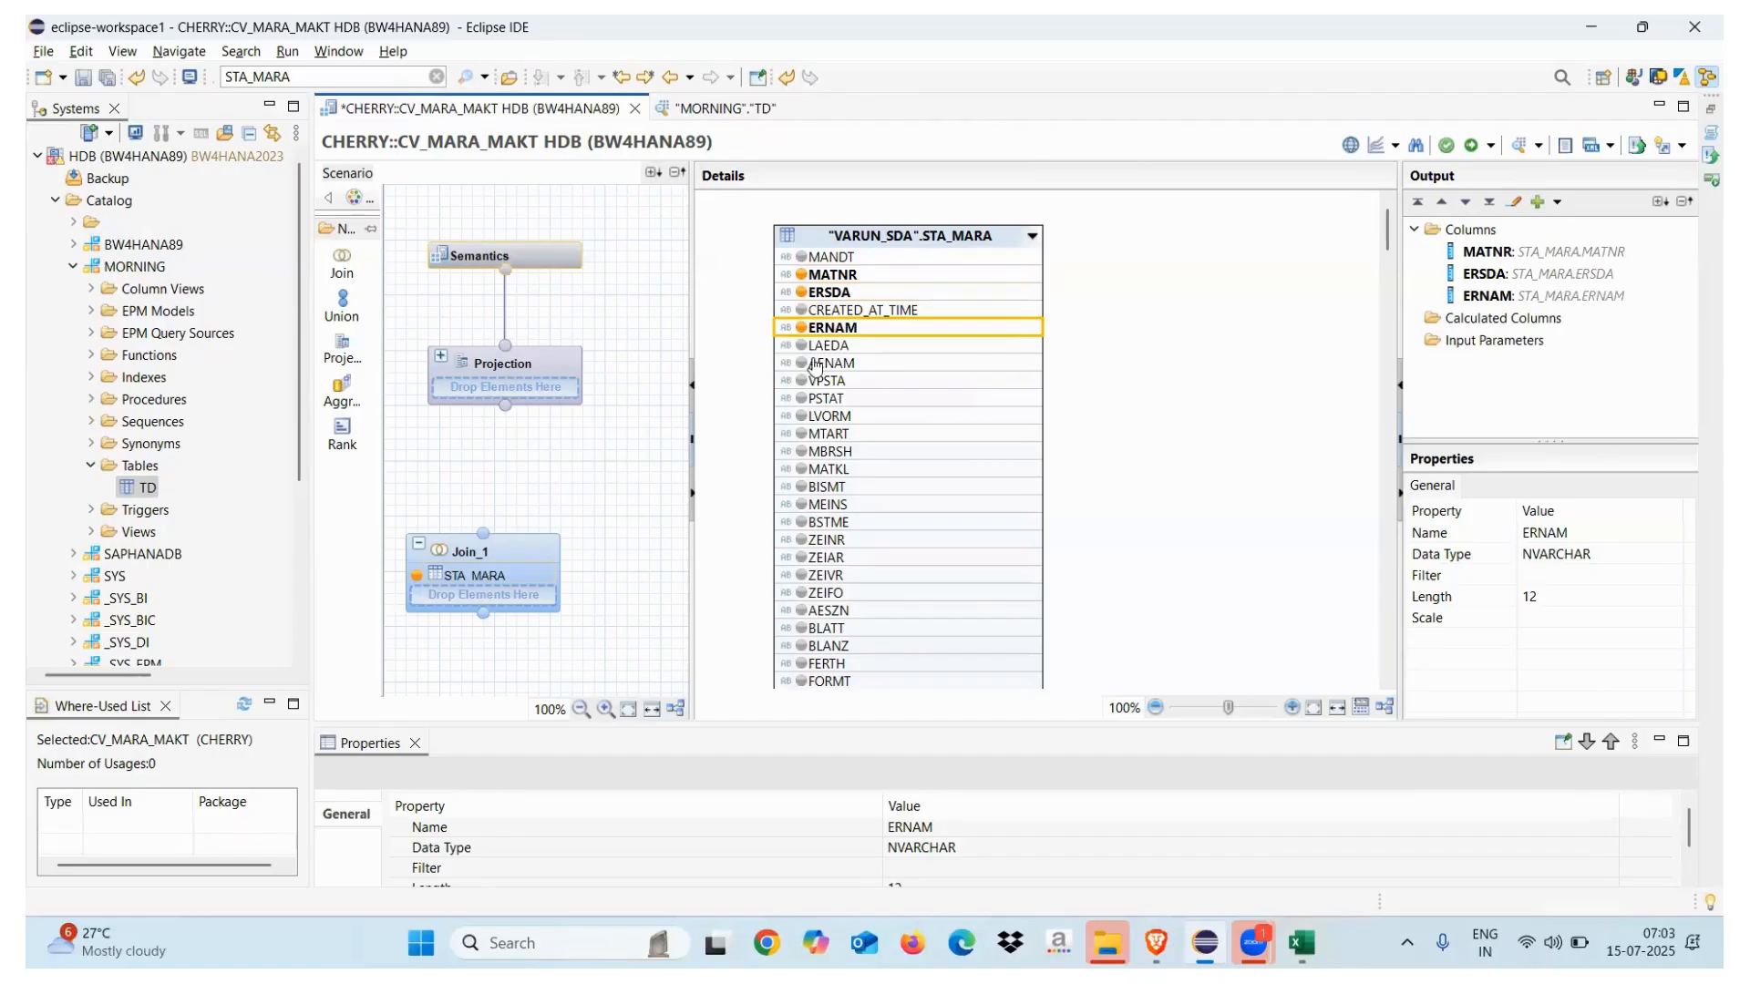
pyautogui.click(802, 436)
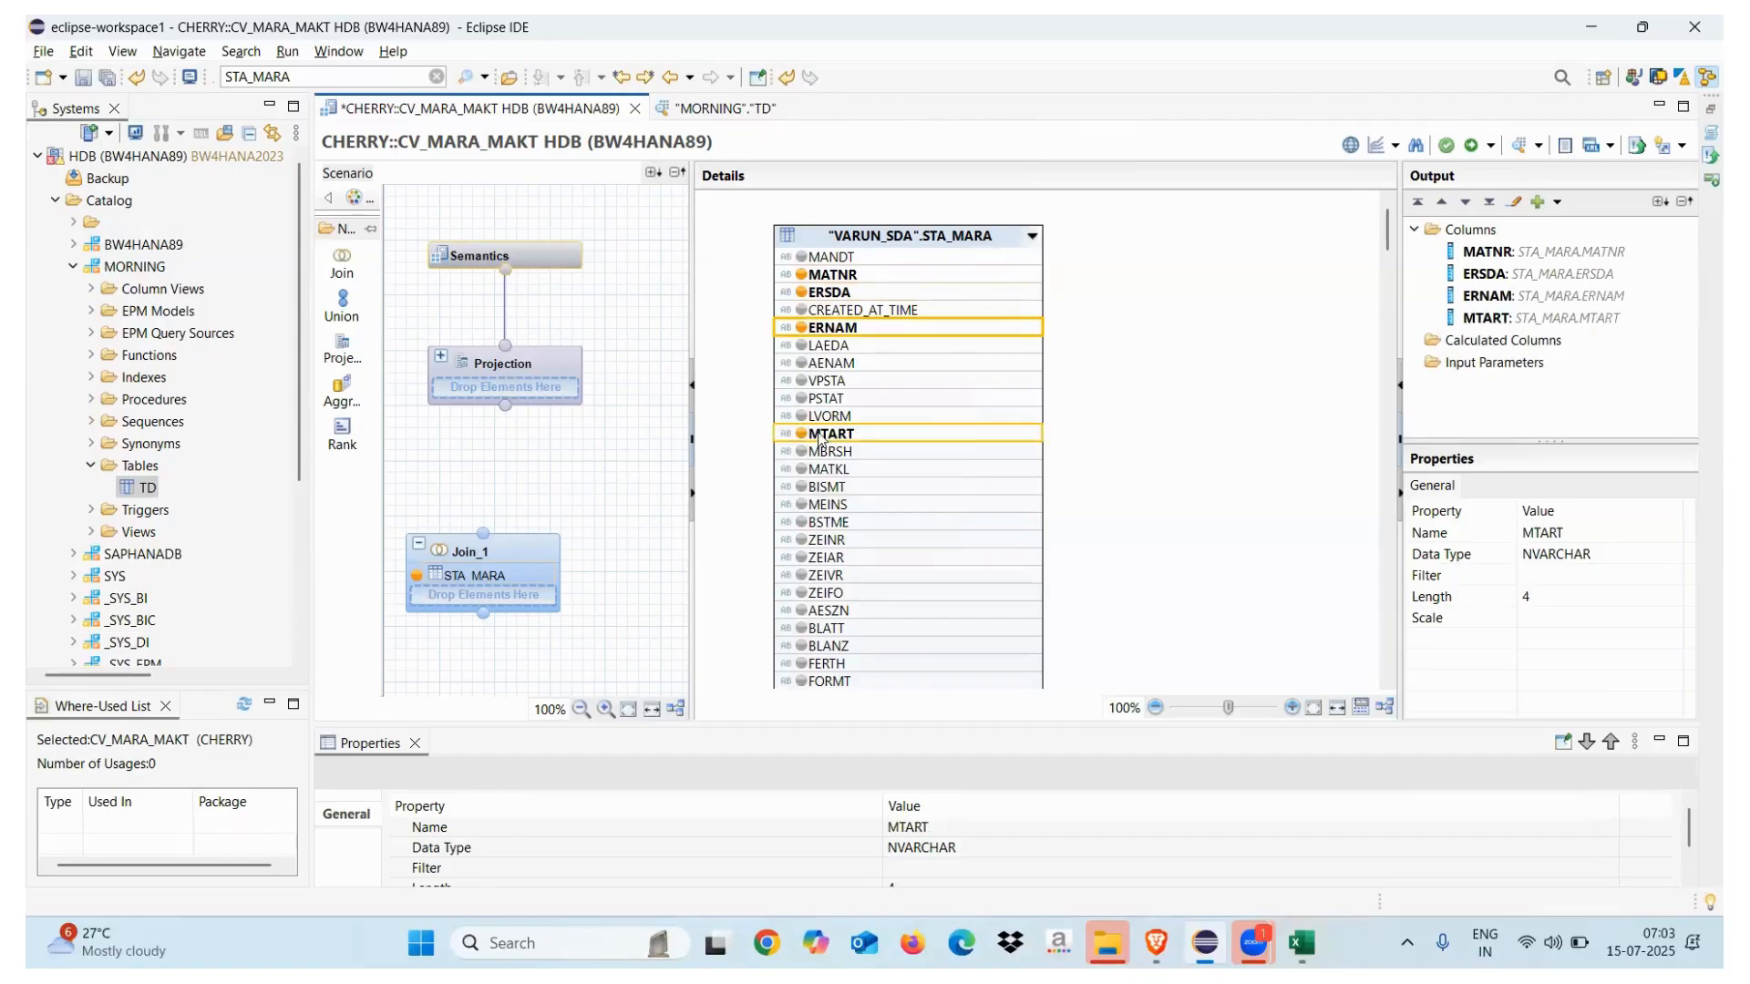
pyautogui.click(802, 471)
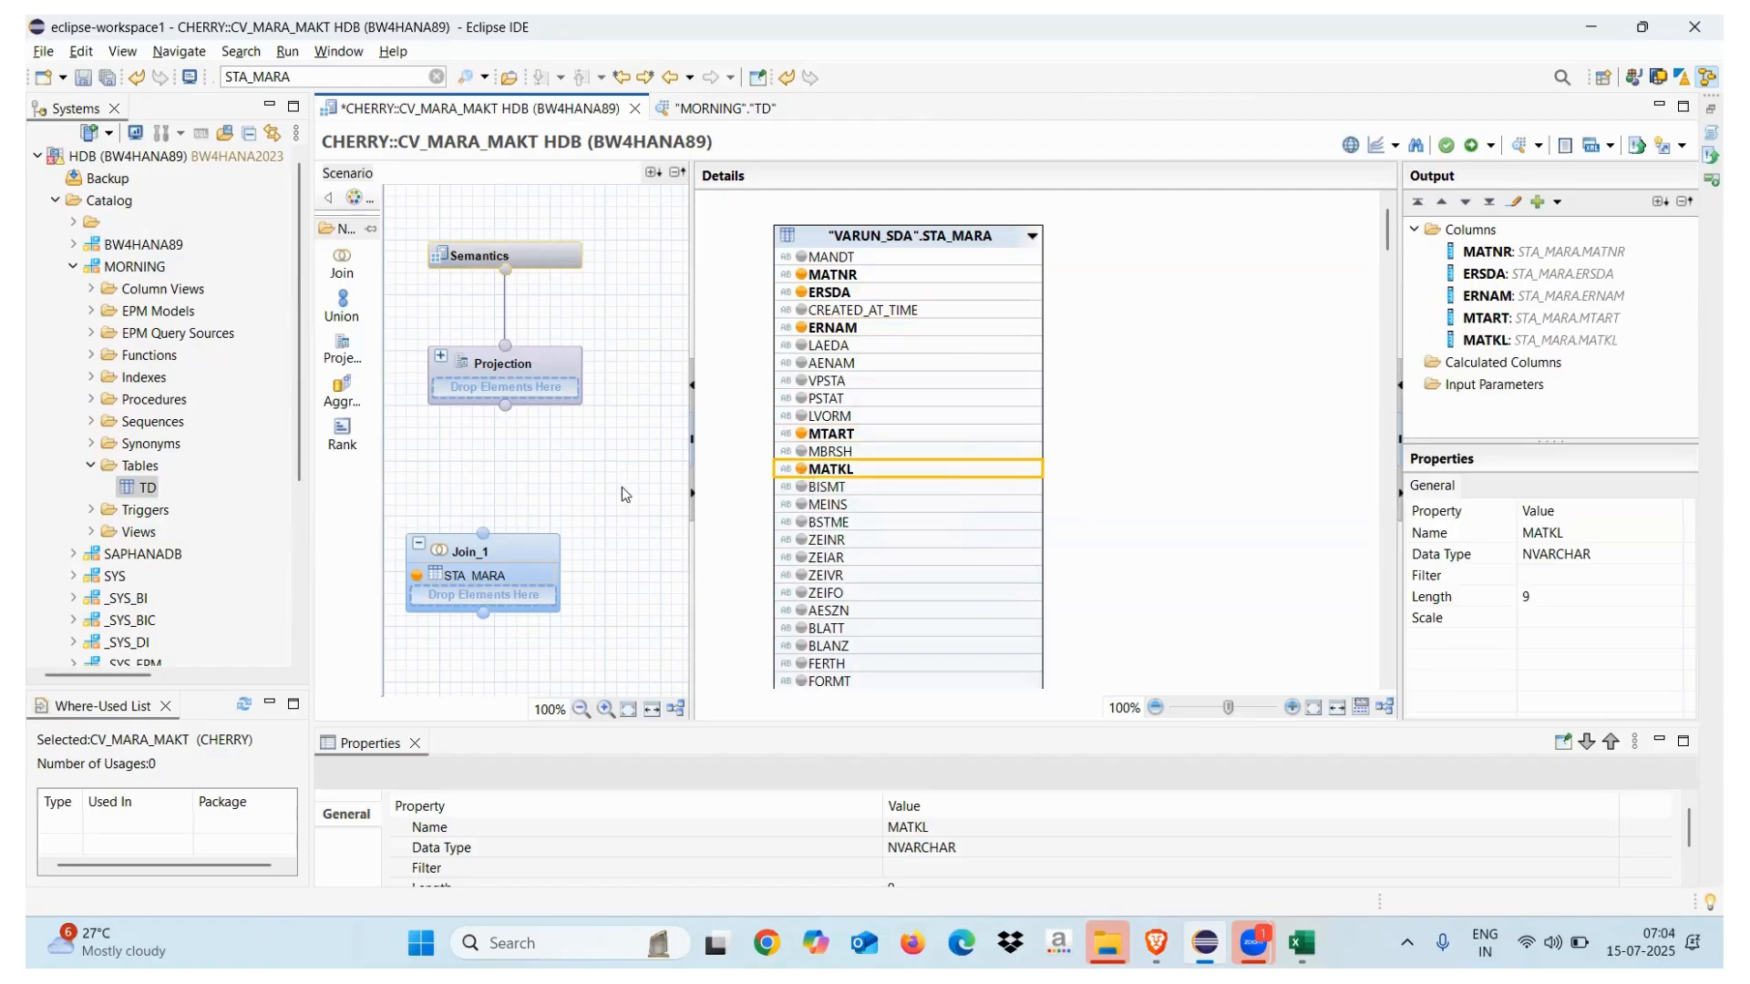
pyautogui.click(497, 576)
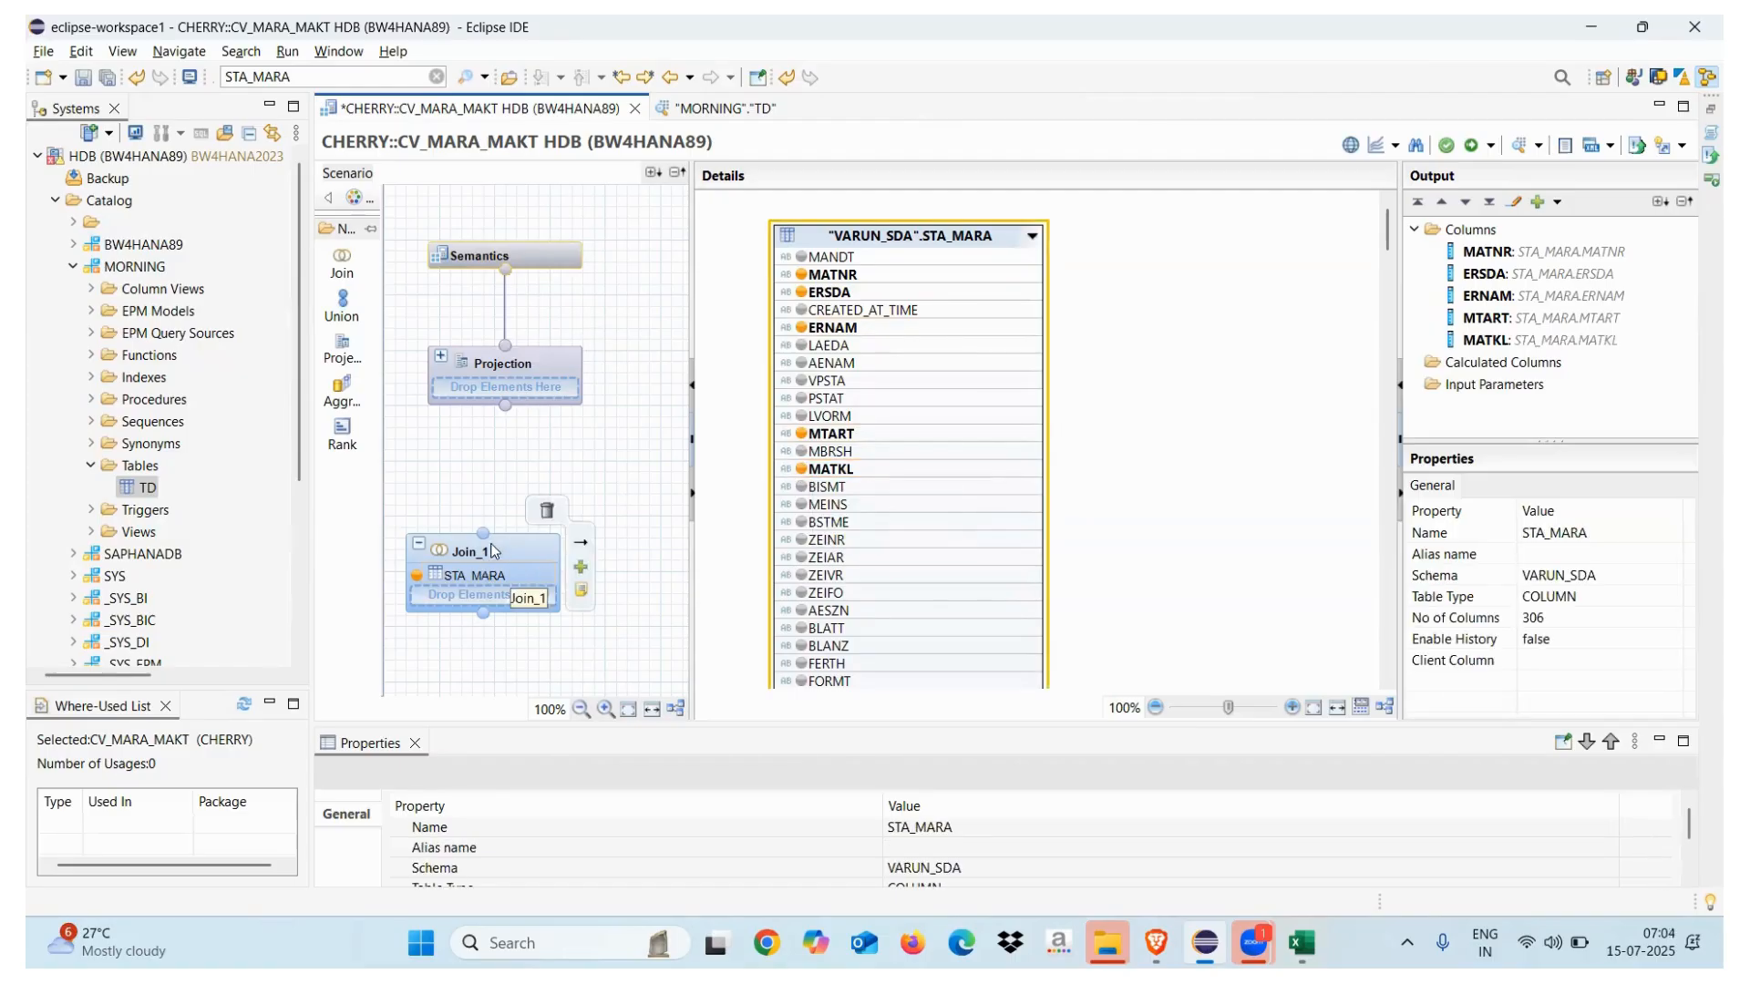
pyautogui.click(584, 570)
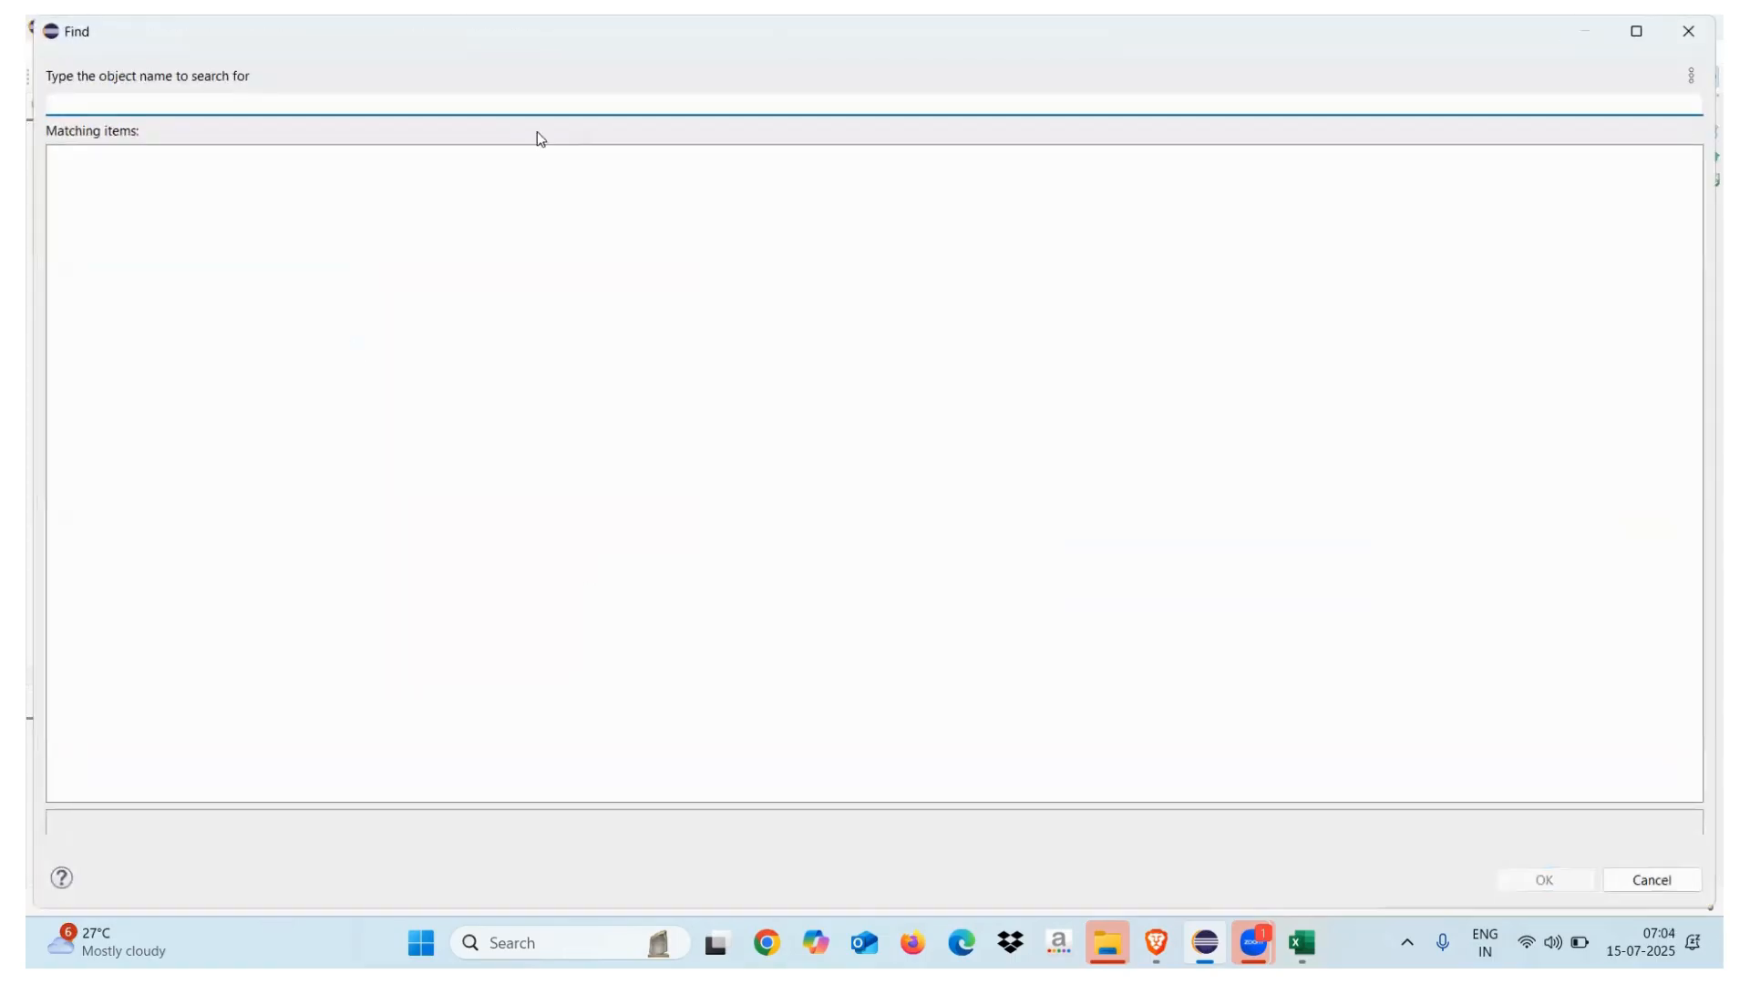
# Add the BW4HANA59 VT_MAKT table to Join_1 and output its SPRAS, MAKTX and MAKTG columns
pyautogui.write('makt')
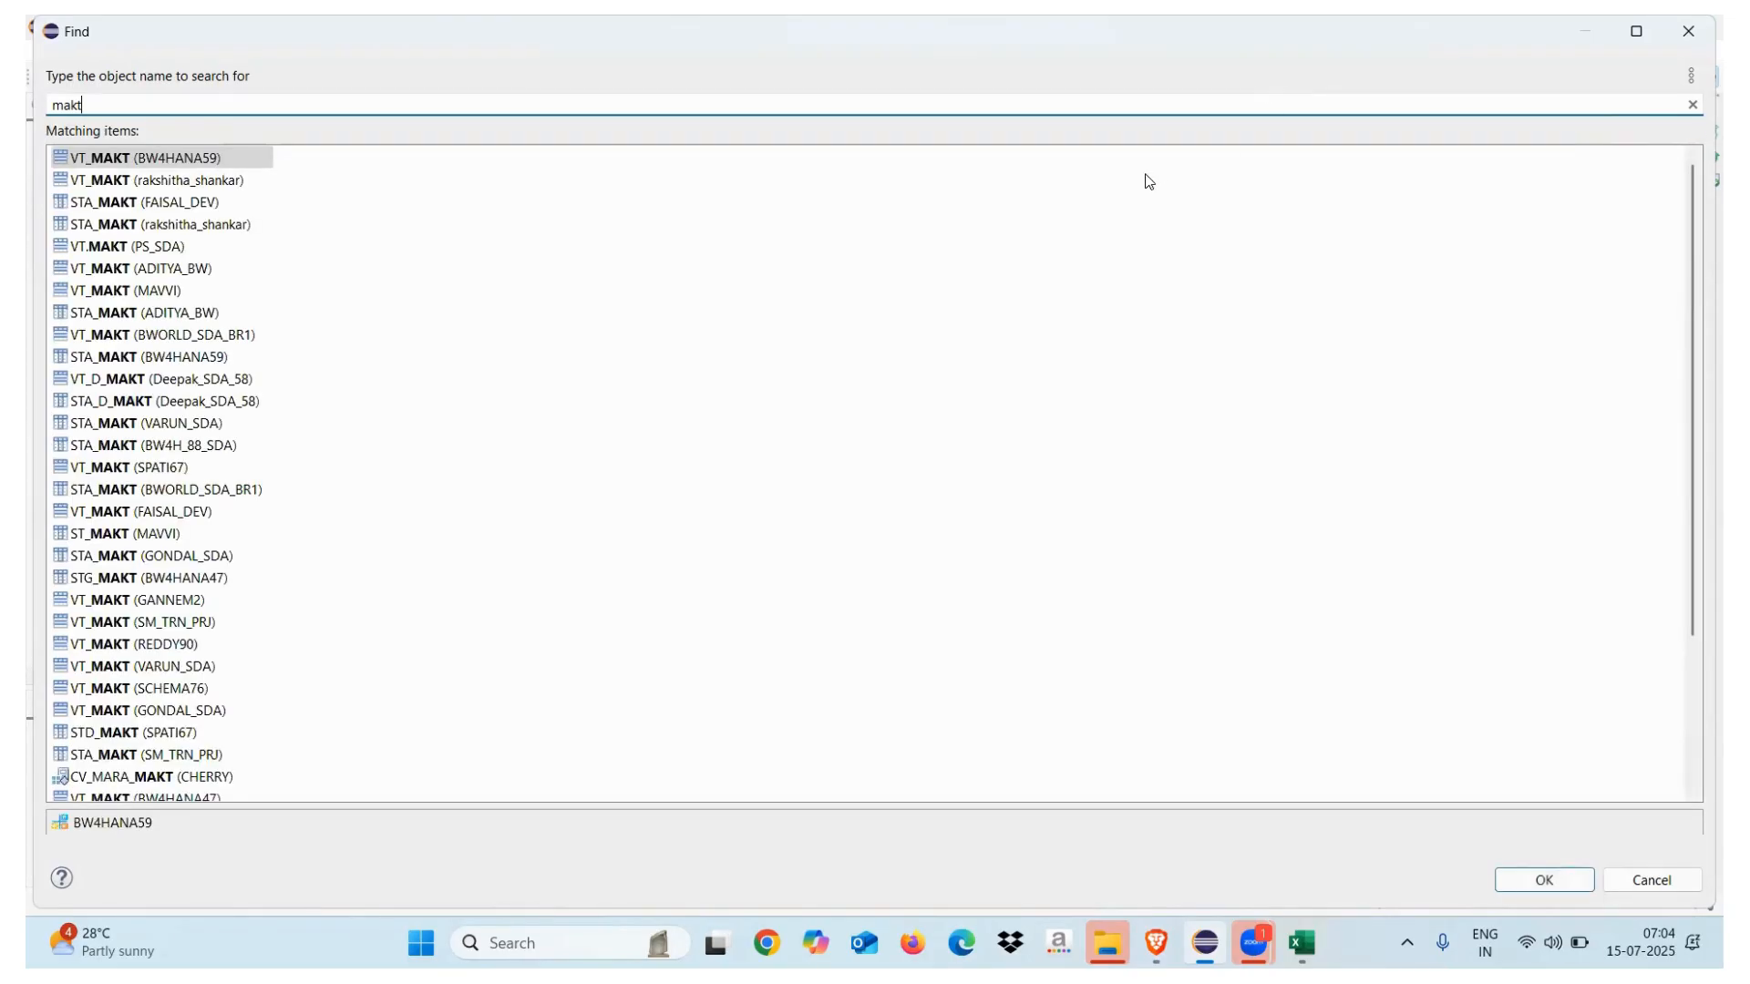
pyautogui.doubleClick(178, 161)
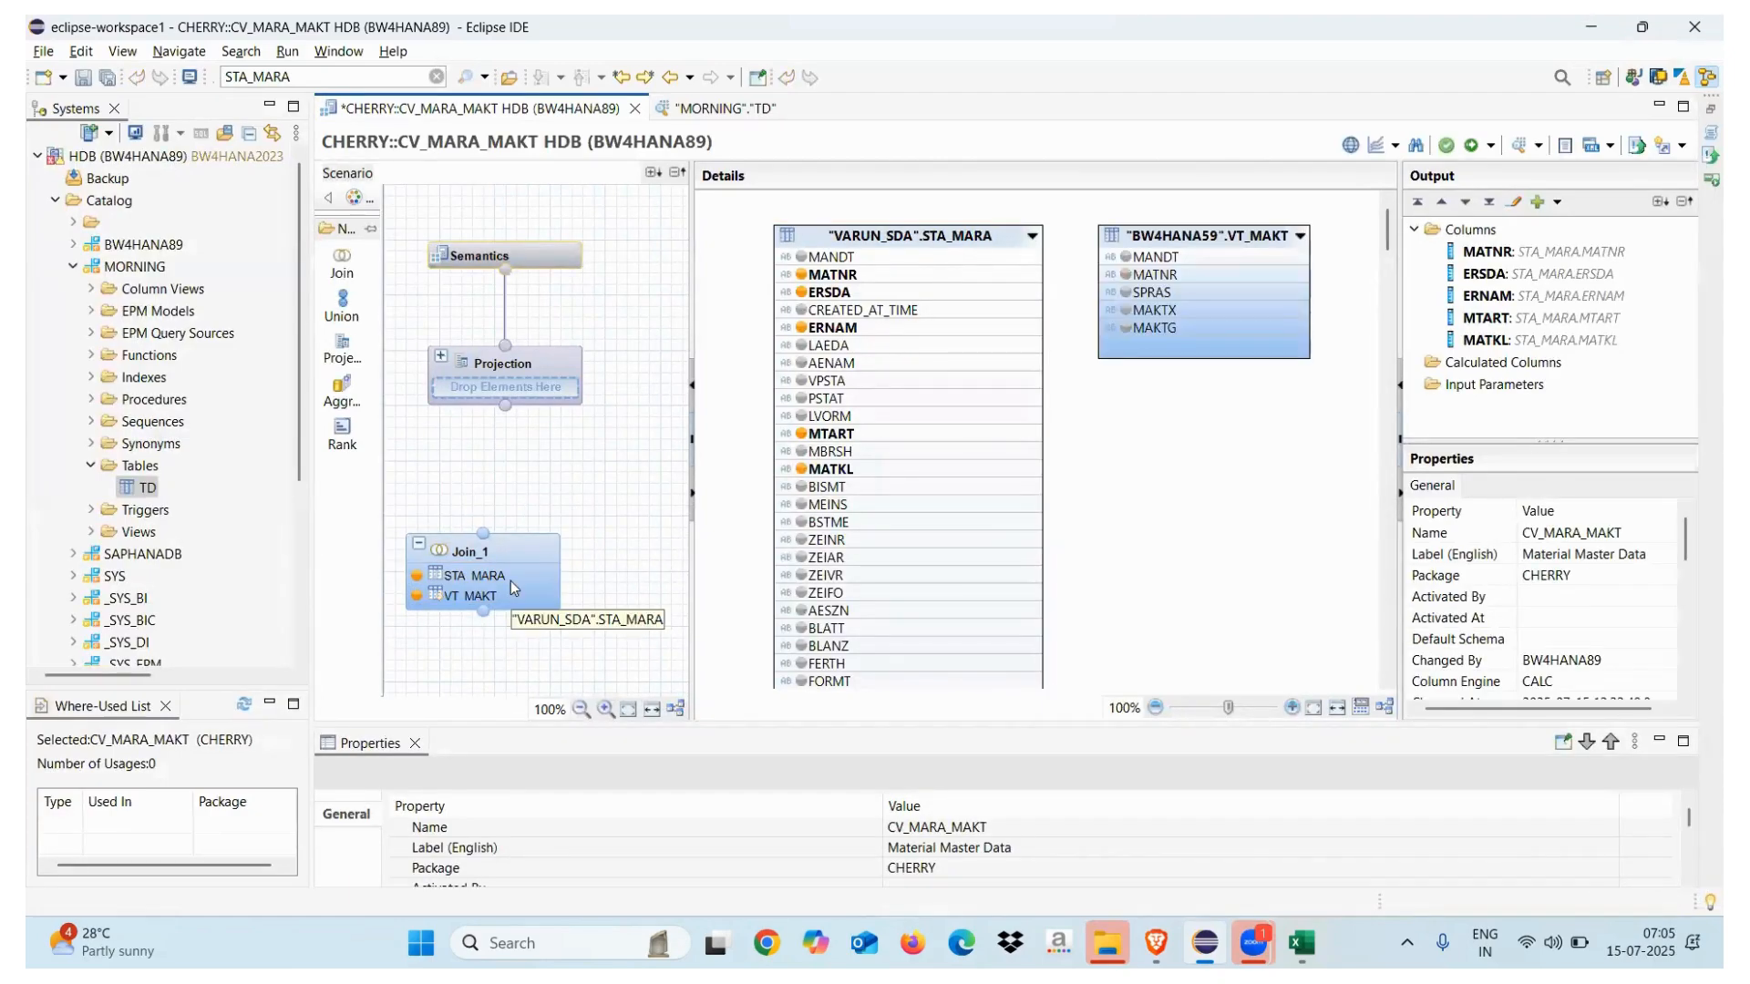
pyautogui.click(1126, 292)
pyautogui.click(1126, 309)
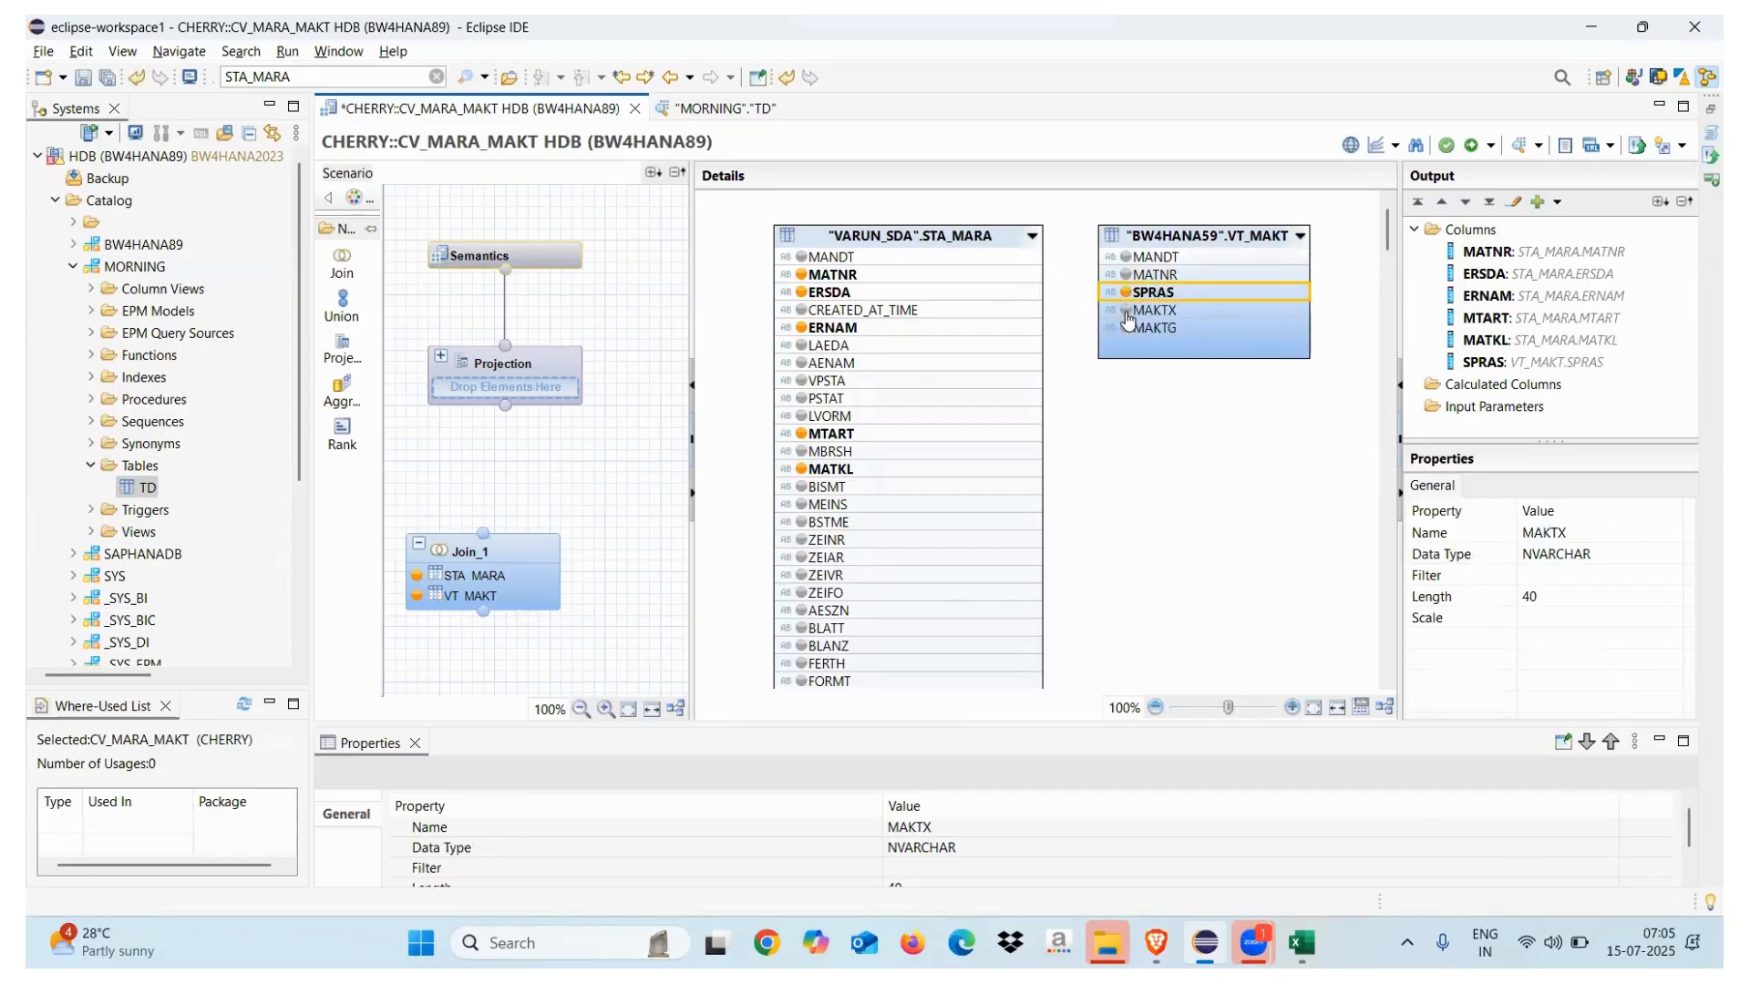
pyautogui.click(1127, 330)
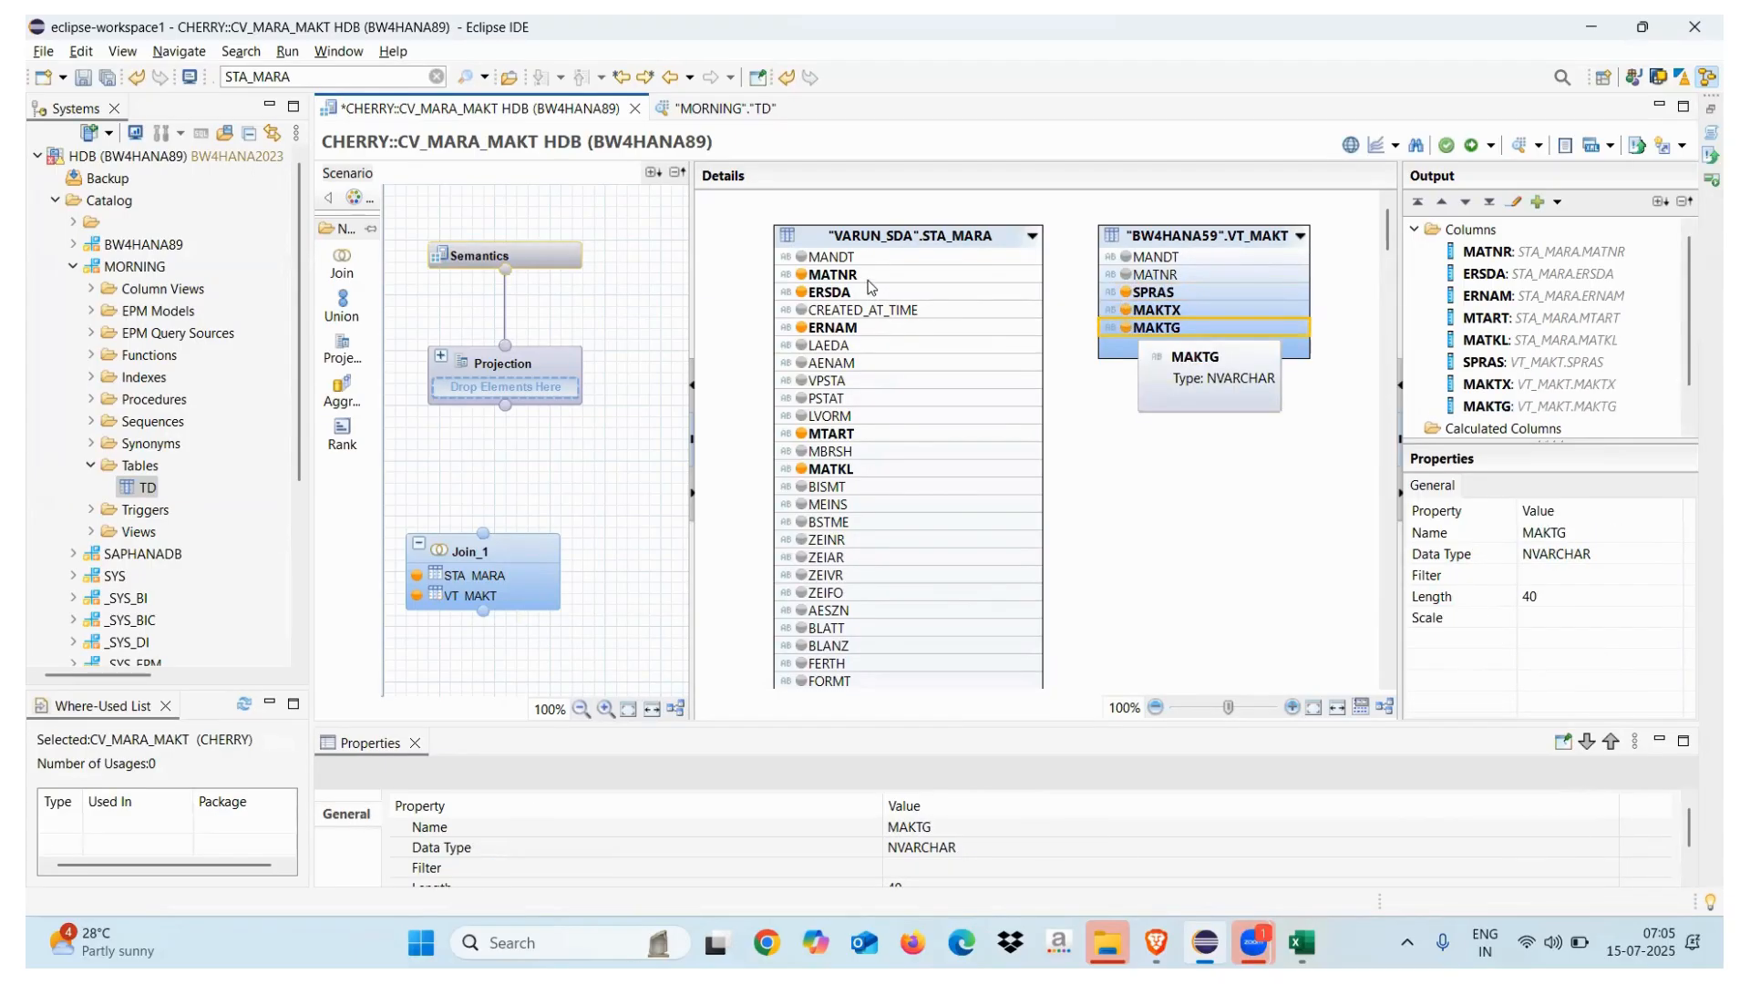
pyautogui.rightClick(1025, 275)
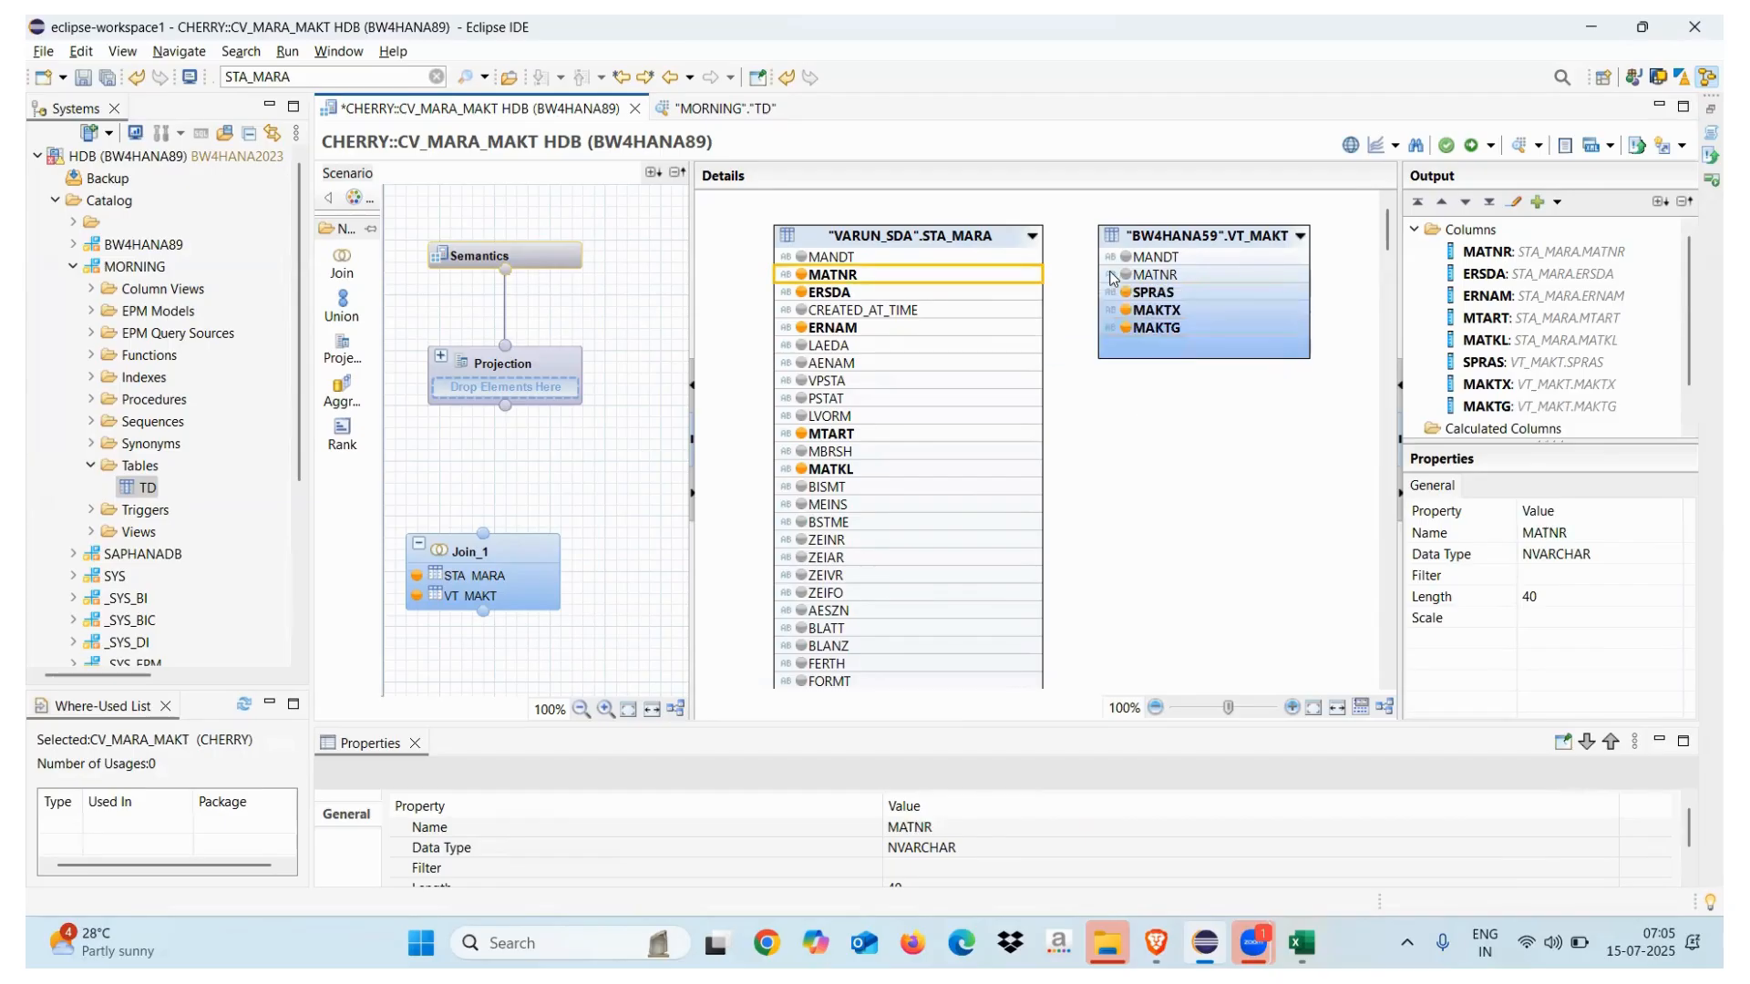
pyautogui.click(1024, 276)
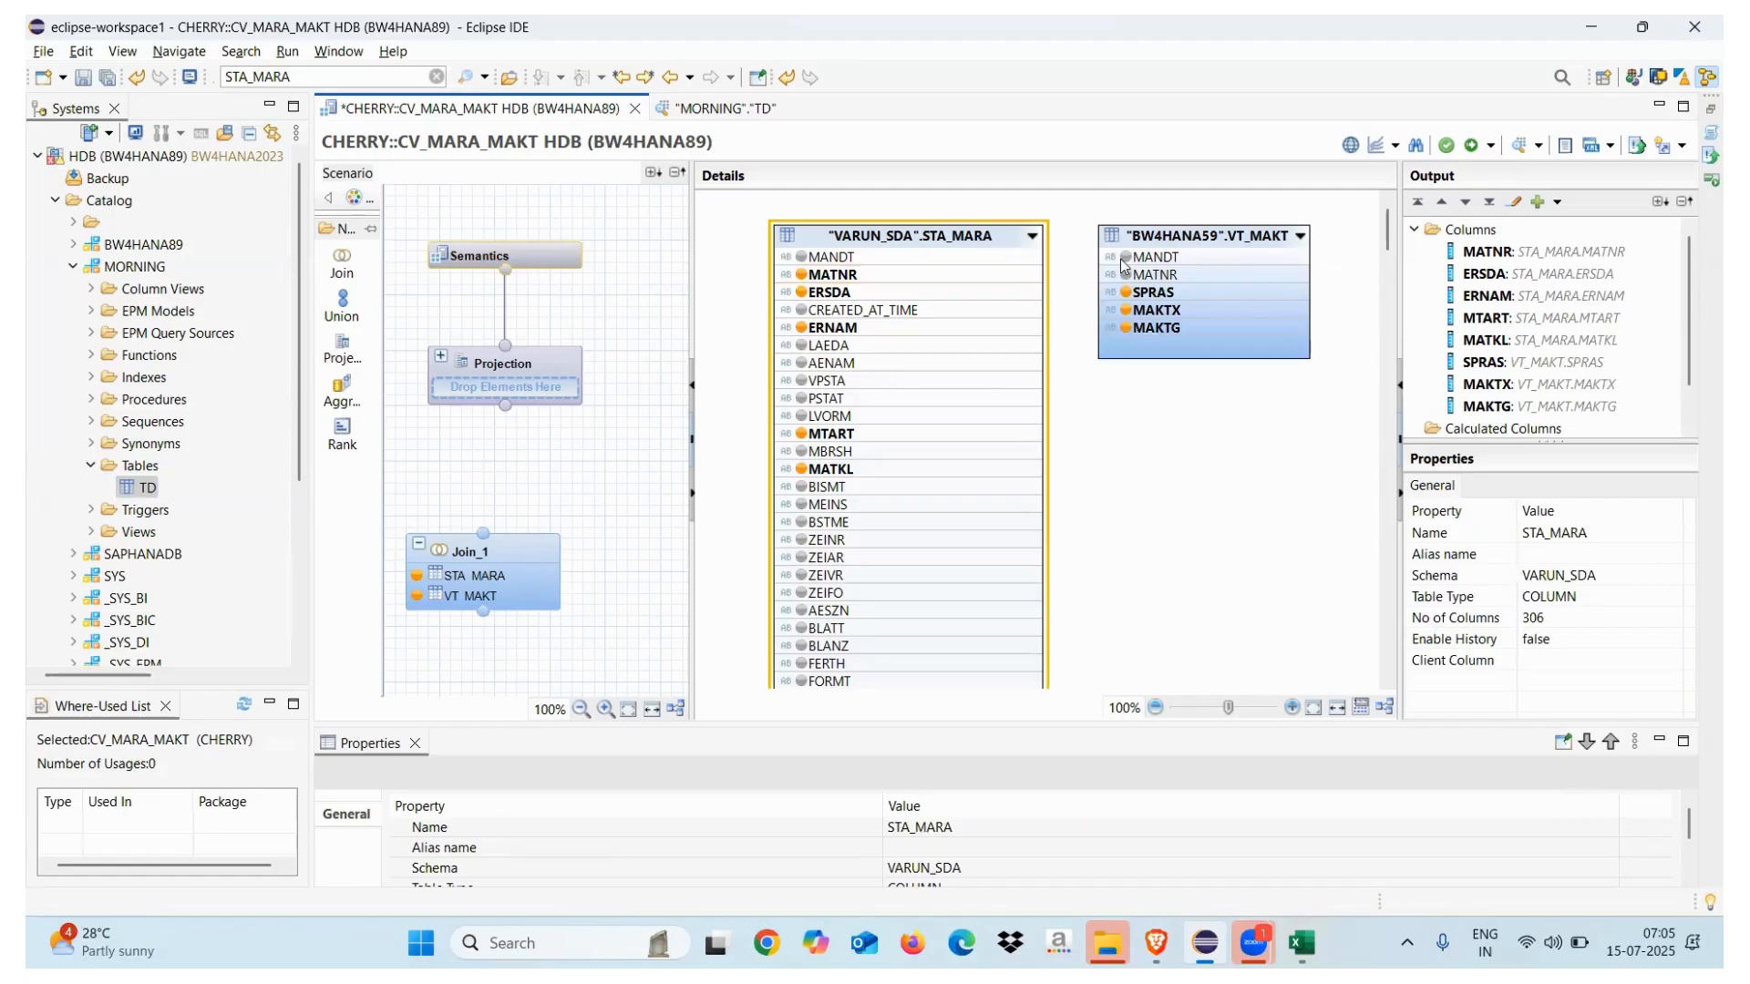
# Join STA_MARA and VT_MAKT on MATNR, keeping the Inner join type
pyautogui.moveTo(1034, 278); pyautogui.dragTo(1155, 275)
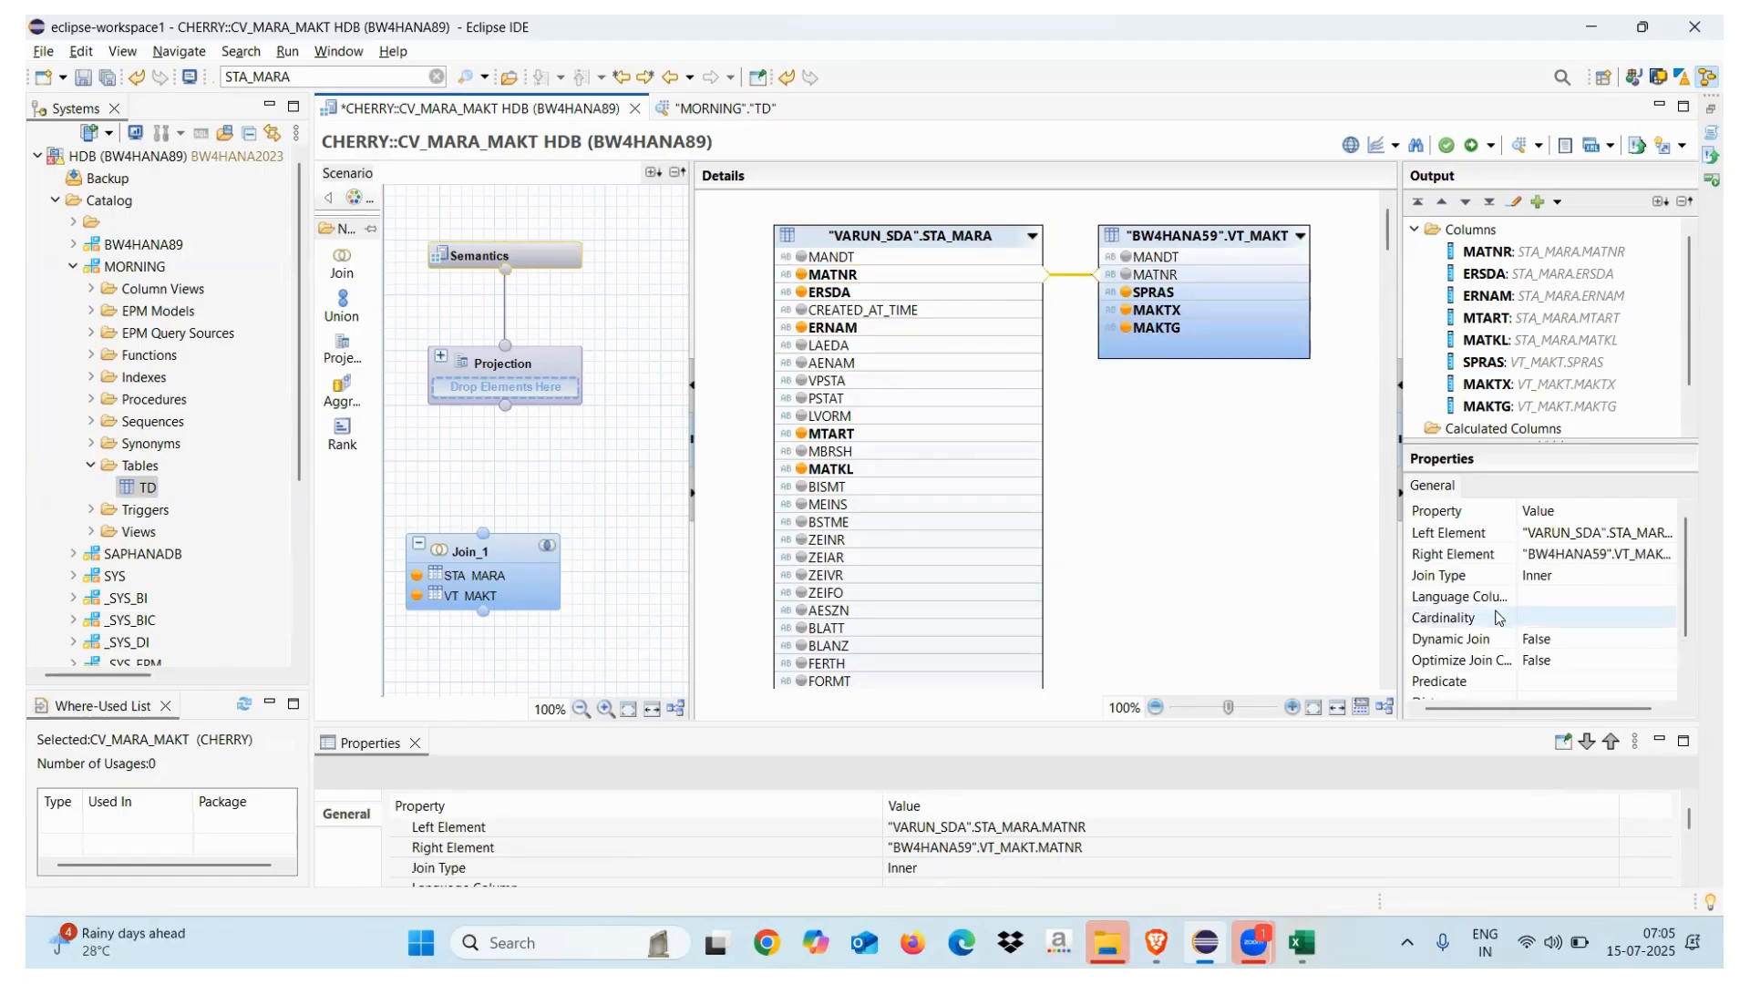
pyautogui.click(1560, 576)
pyautogui.click(1560, 577)
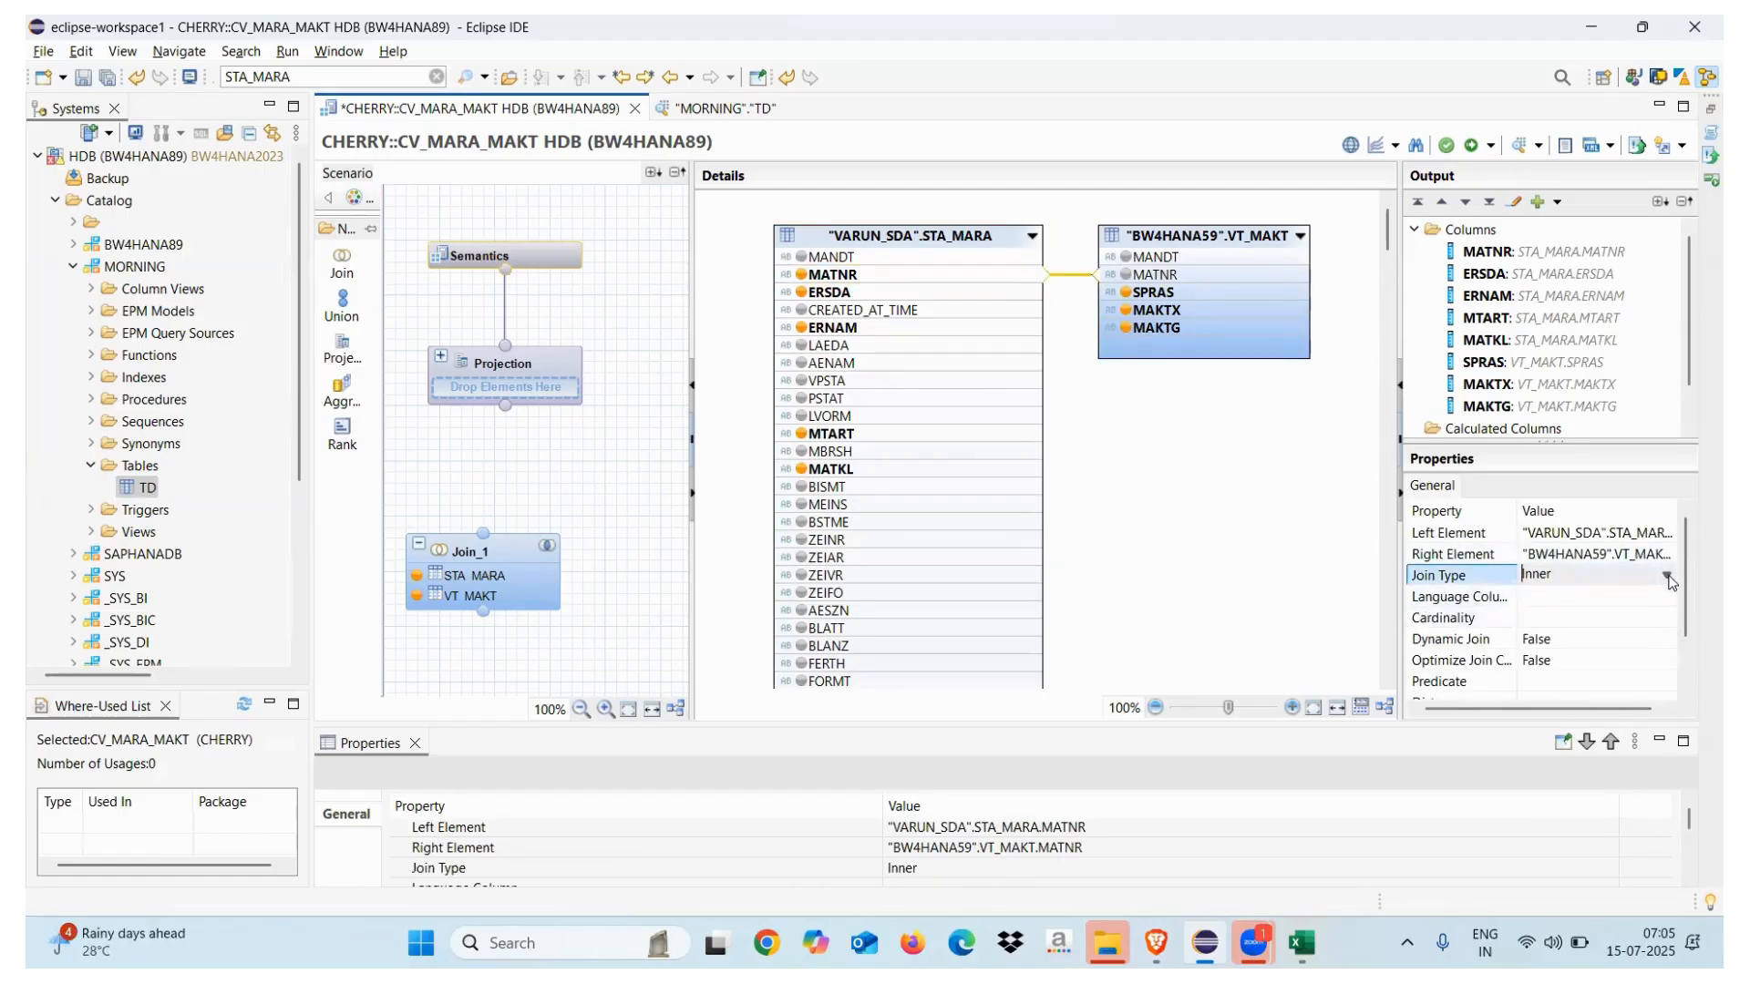
pyautogui.click(1668, 576)
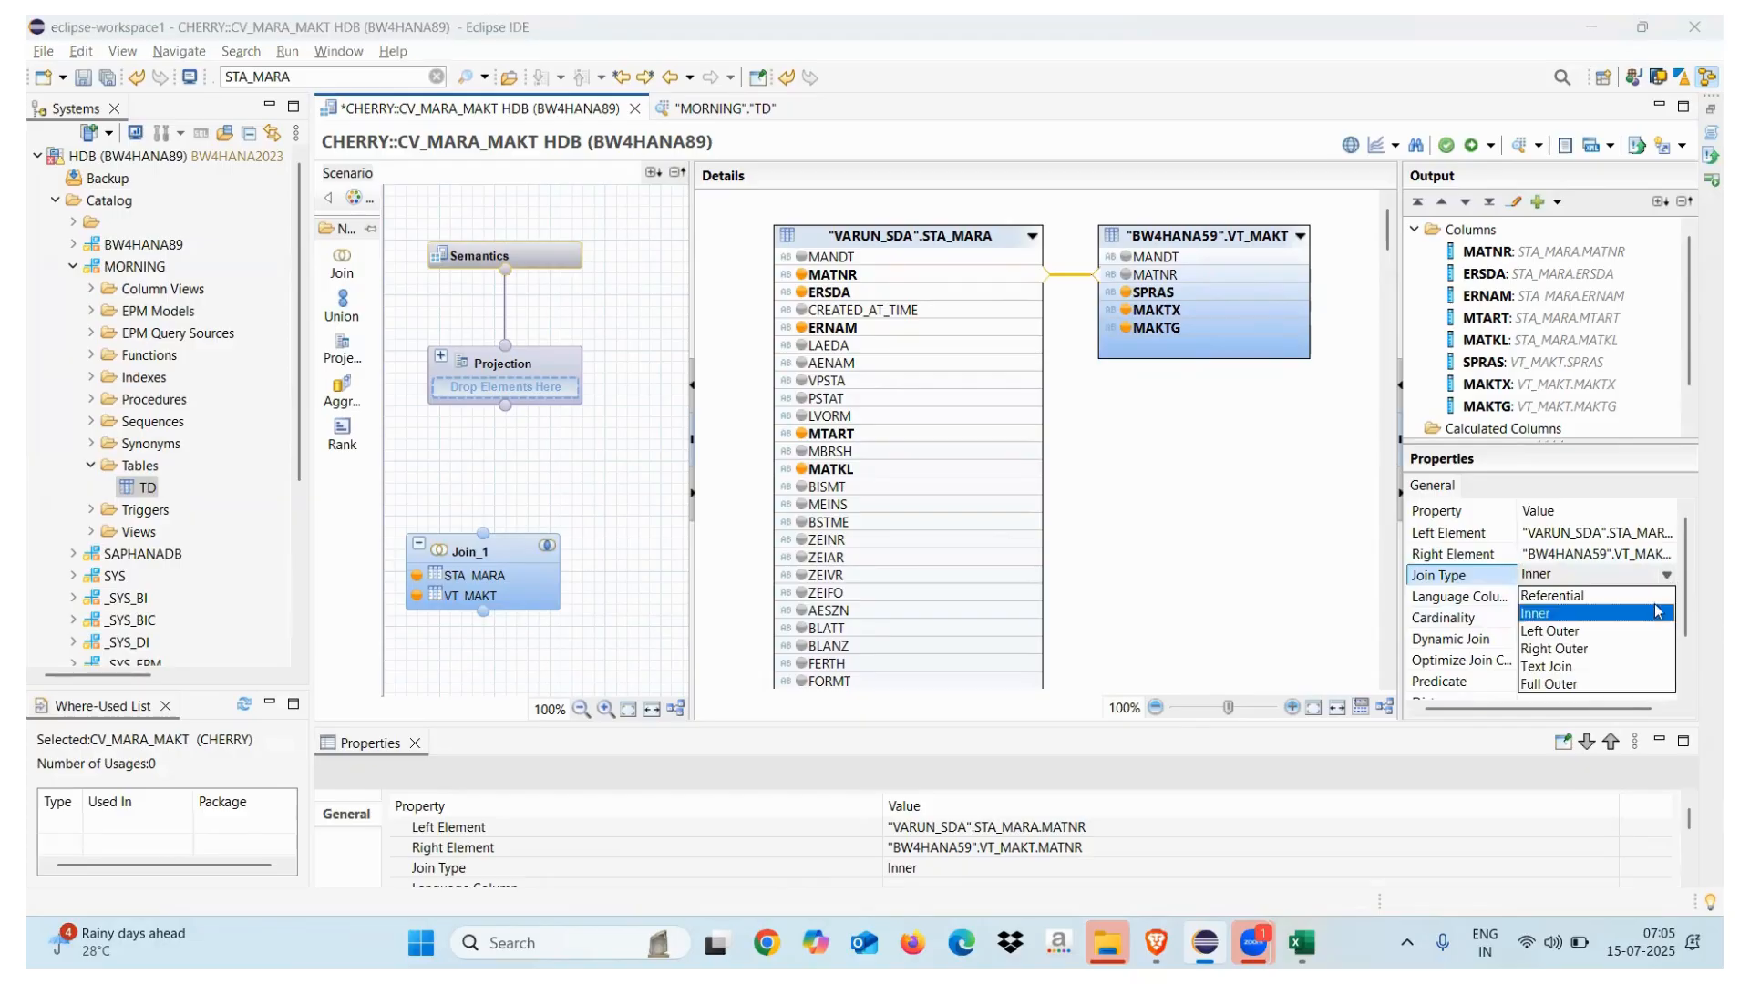
pyautogui.click(1546, 618)
pyautogui.click(1172, 462)
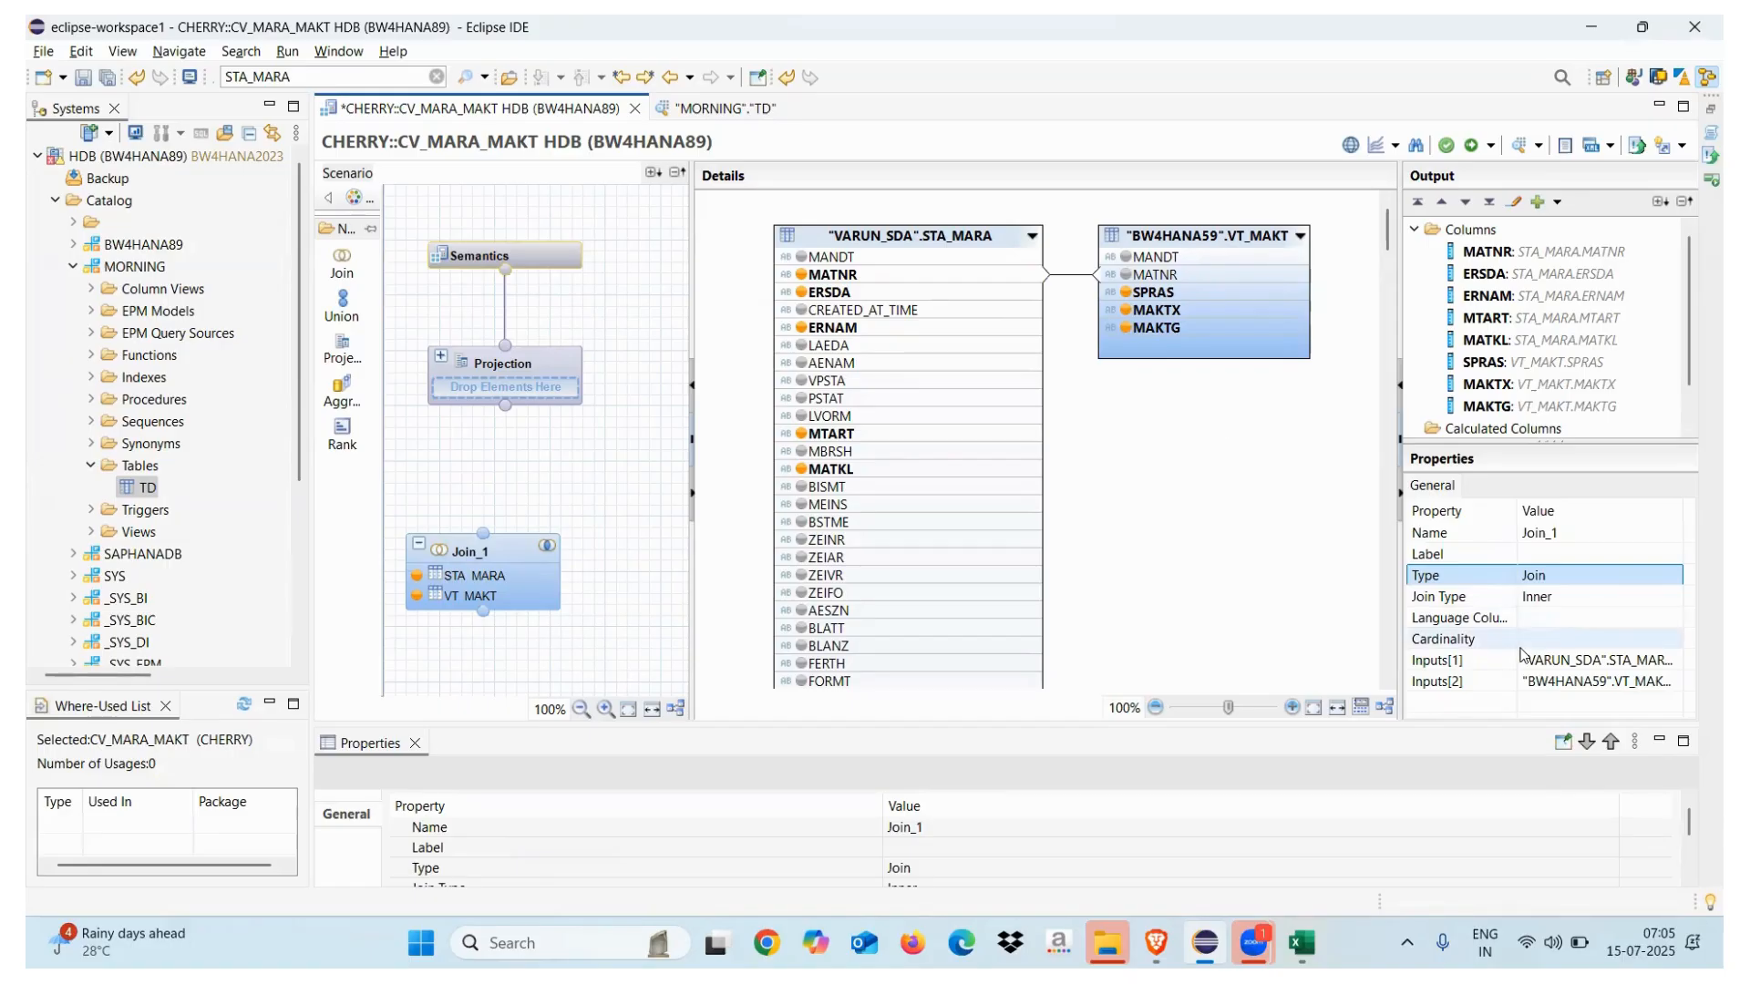
# Change the join to a Text Join with language column SPRAS, then show the desktop
pyautogui.click(1565, 596)
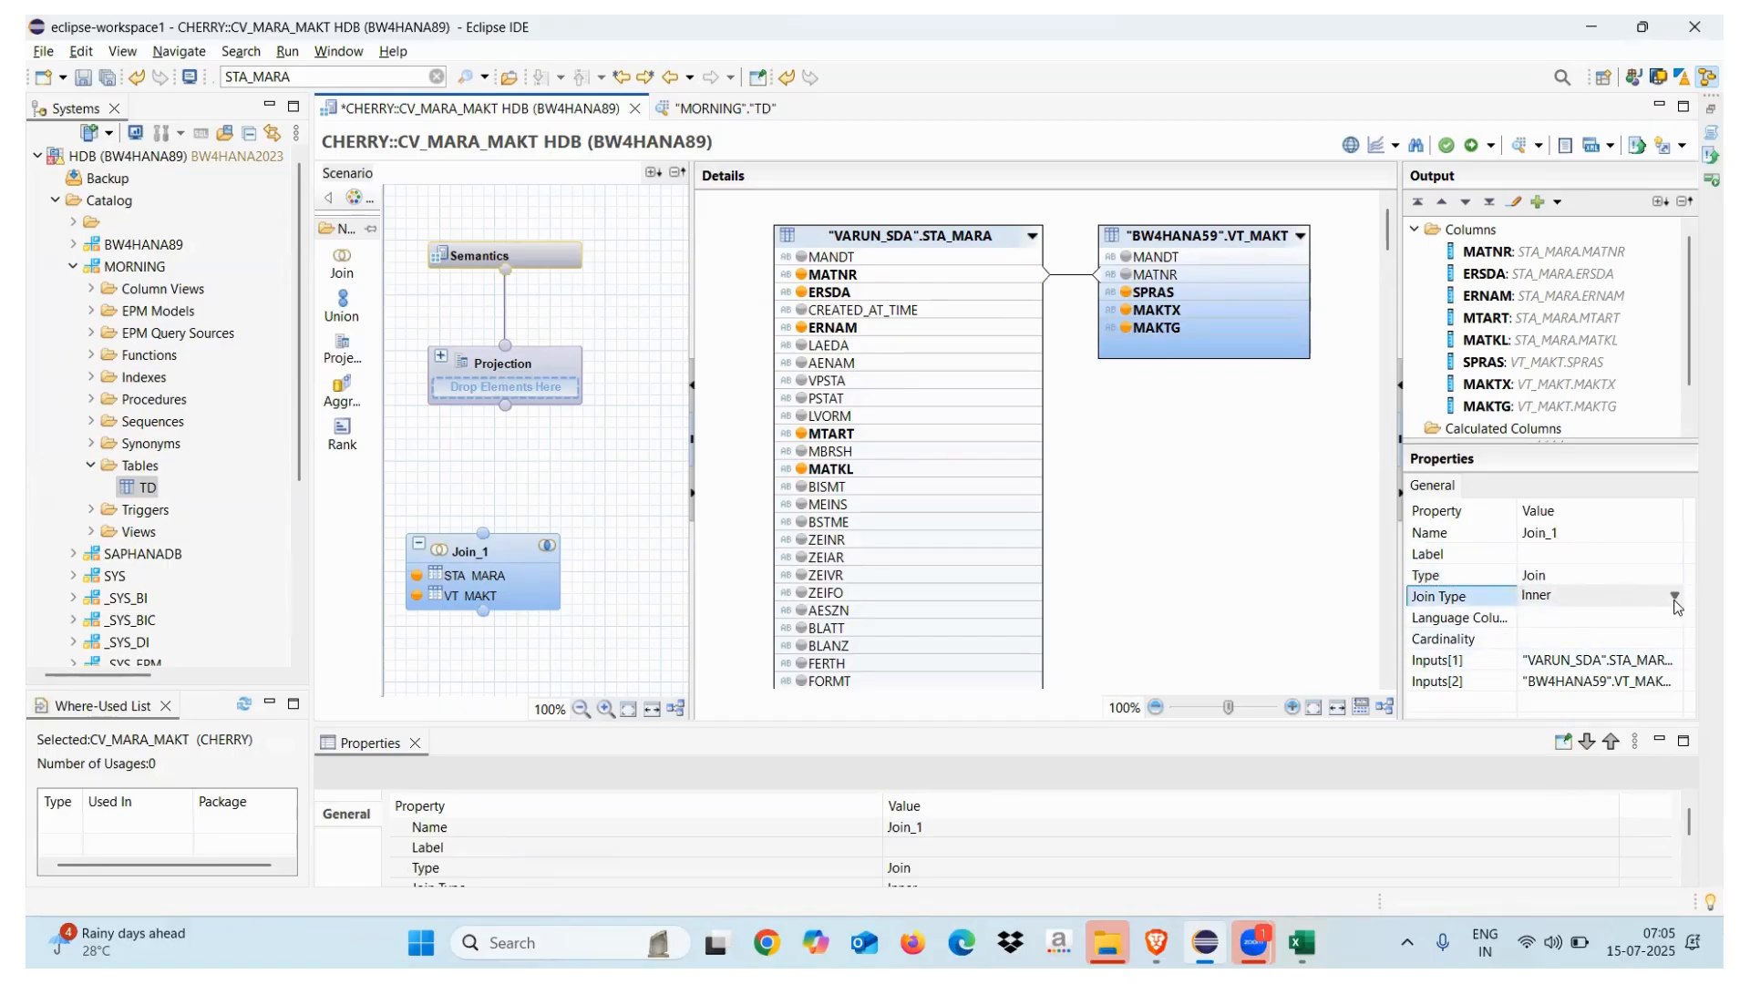
pyautogui.click(1674, 596)
pyautogui.click(1533, 689)
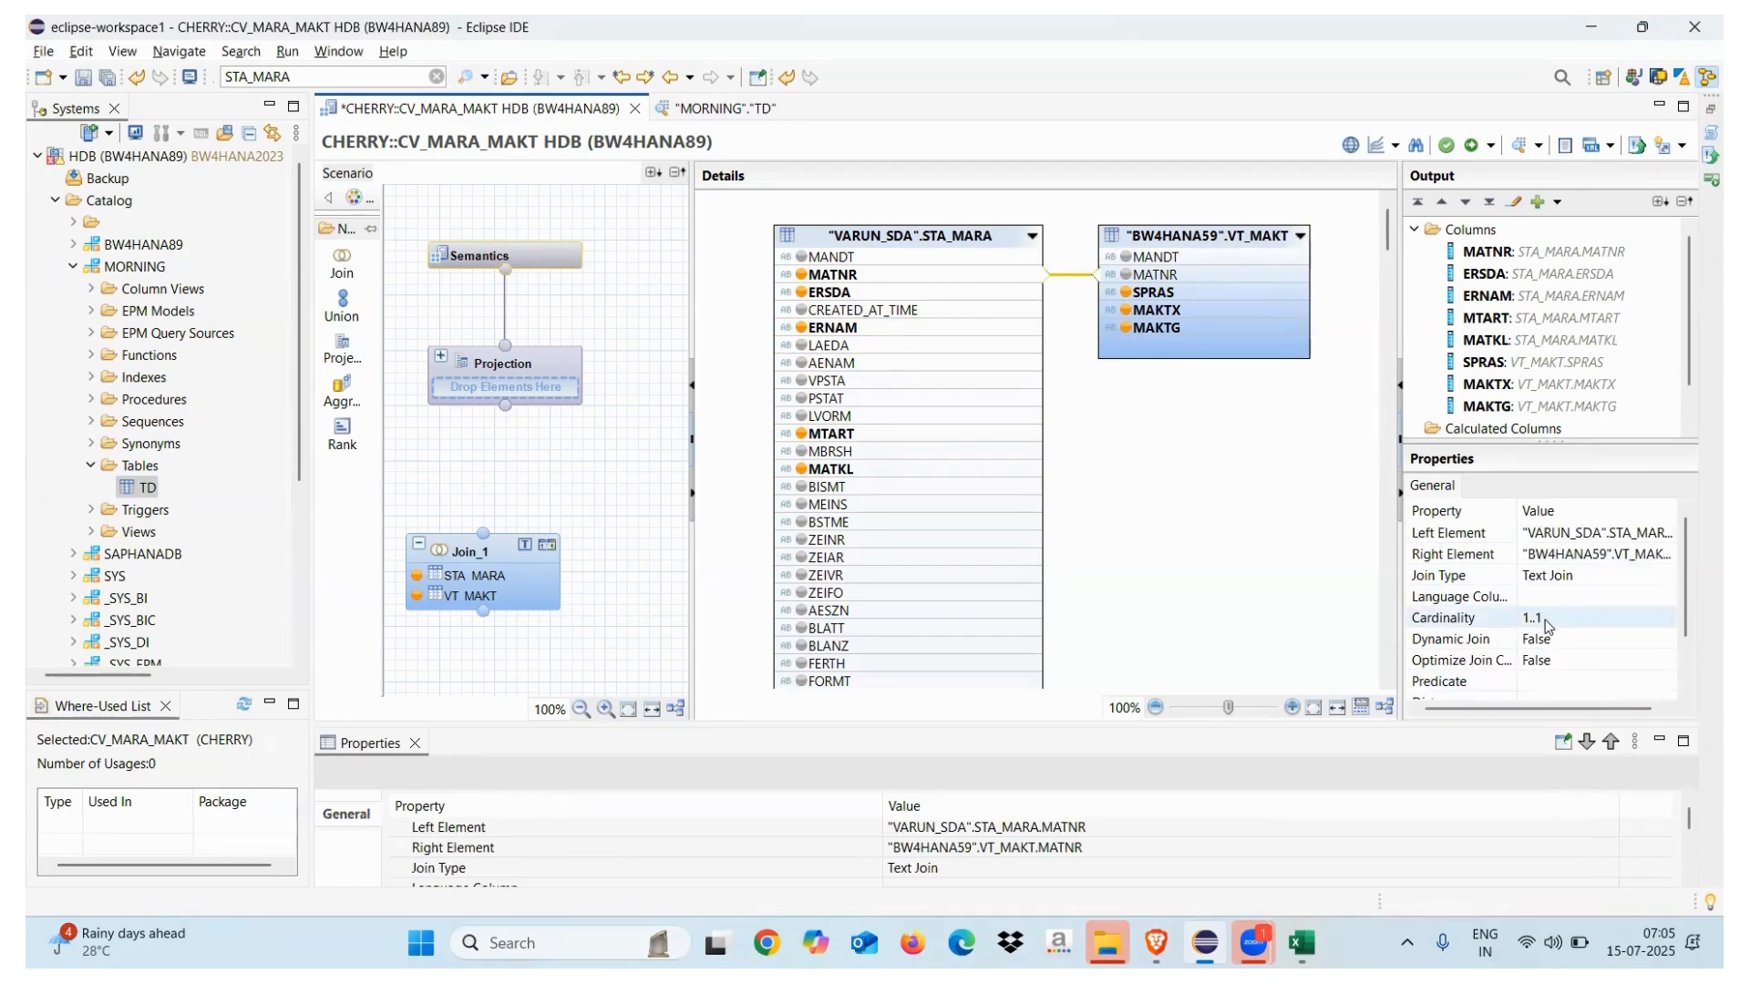
pyautogui.click(1540, 598)
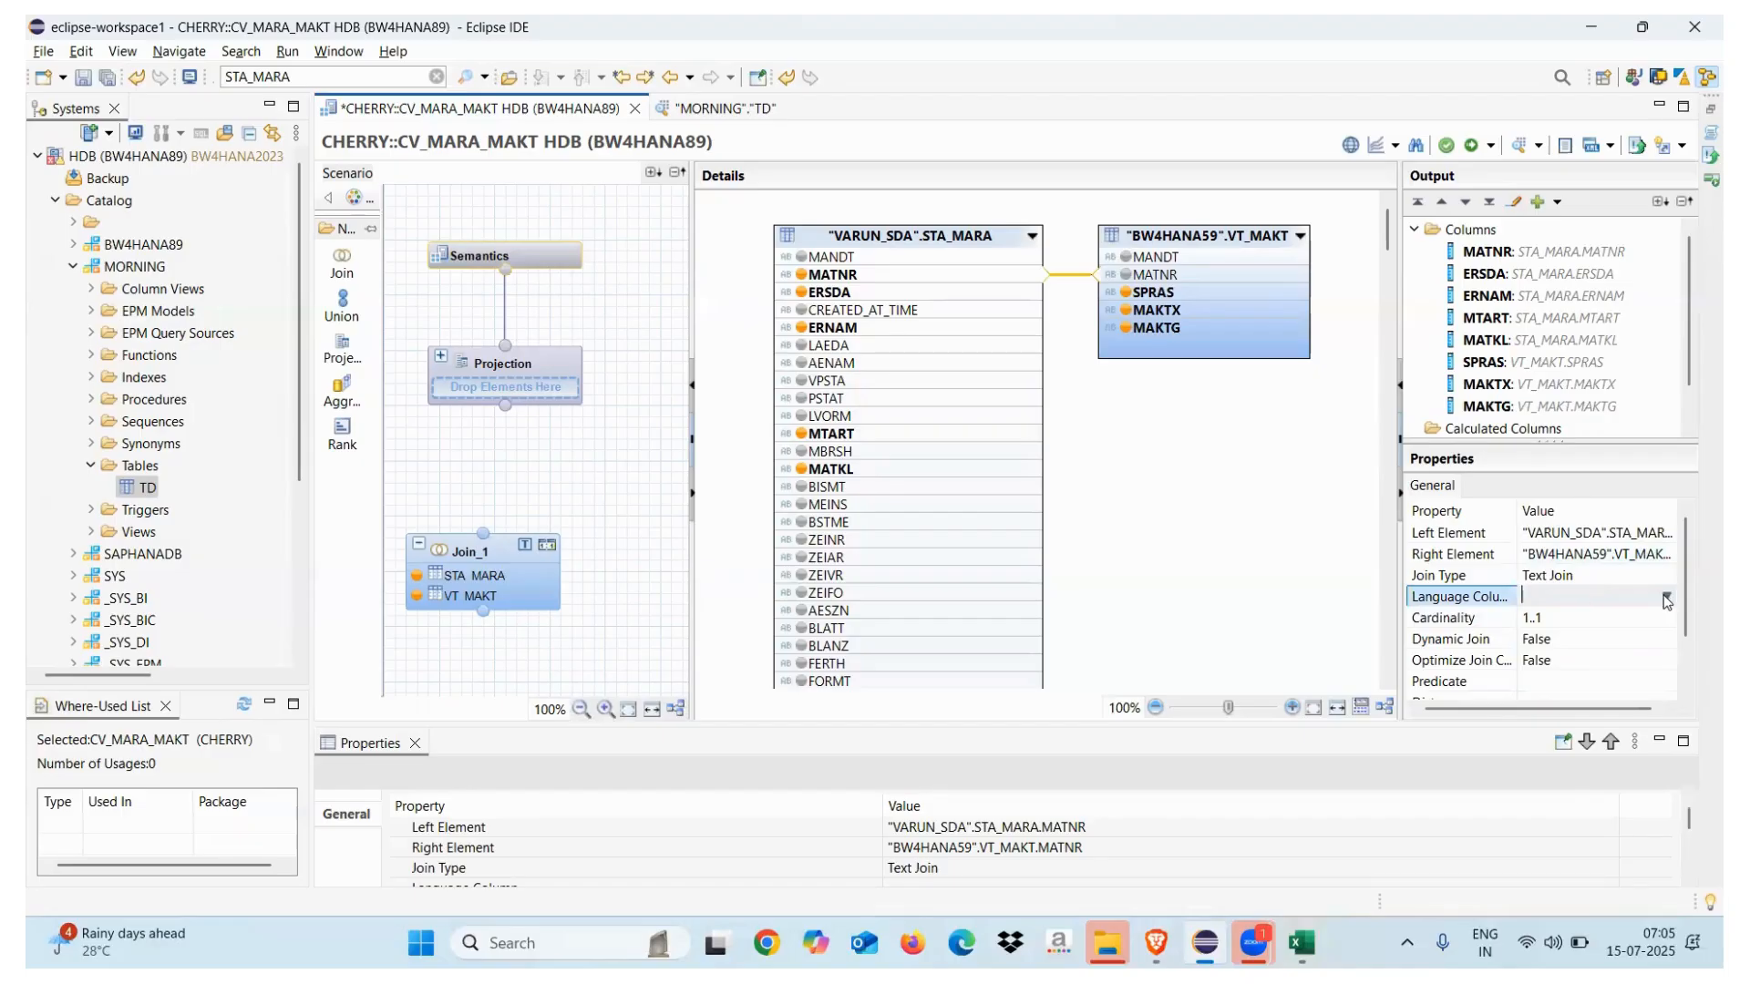
pyautogui.click(1667, 598)
pyautogui.click(1549, 662)
pyautogui.click(1178, 478)
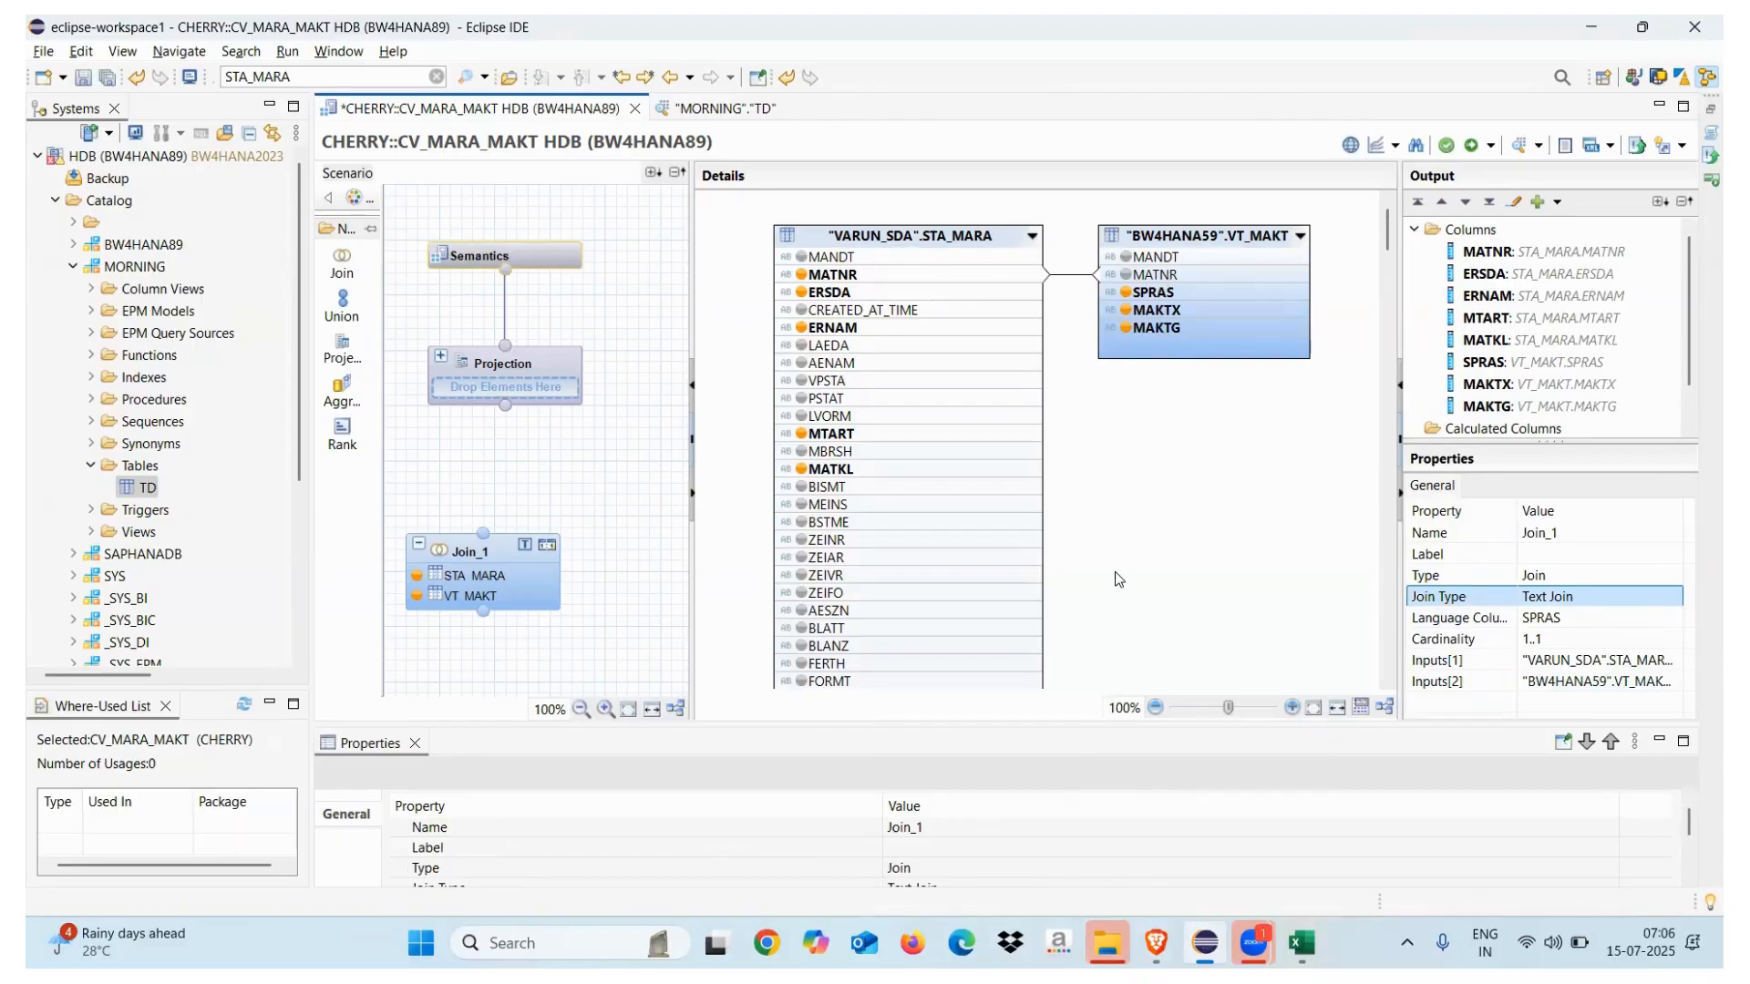
pyautogui.press('super+d')
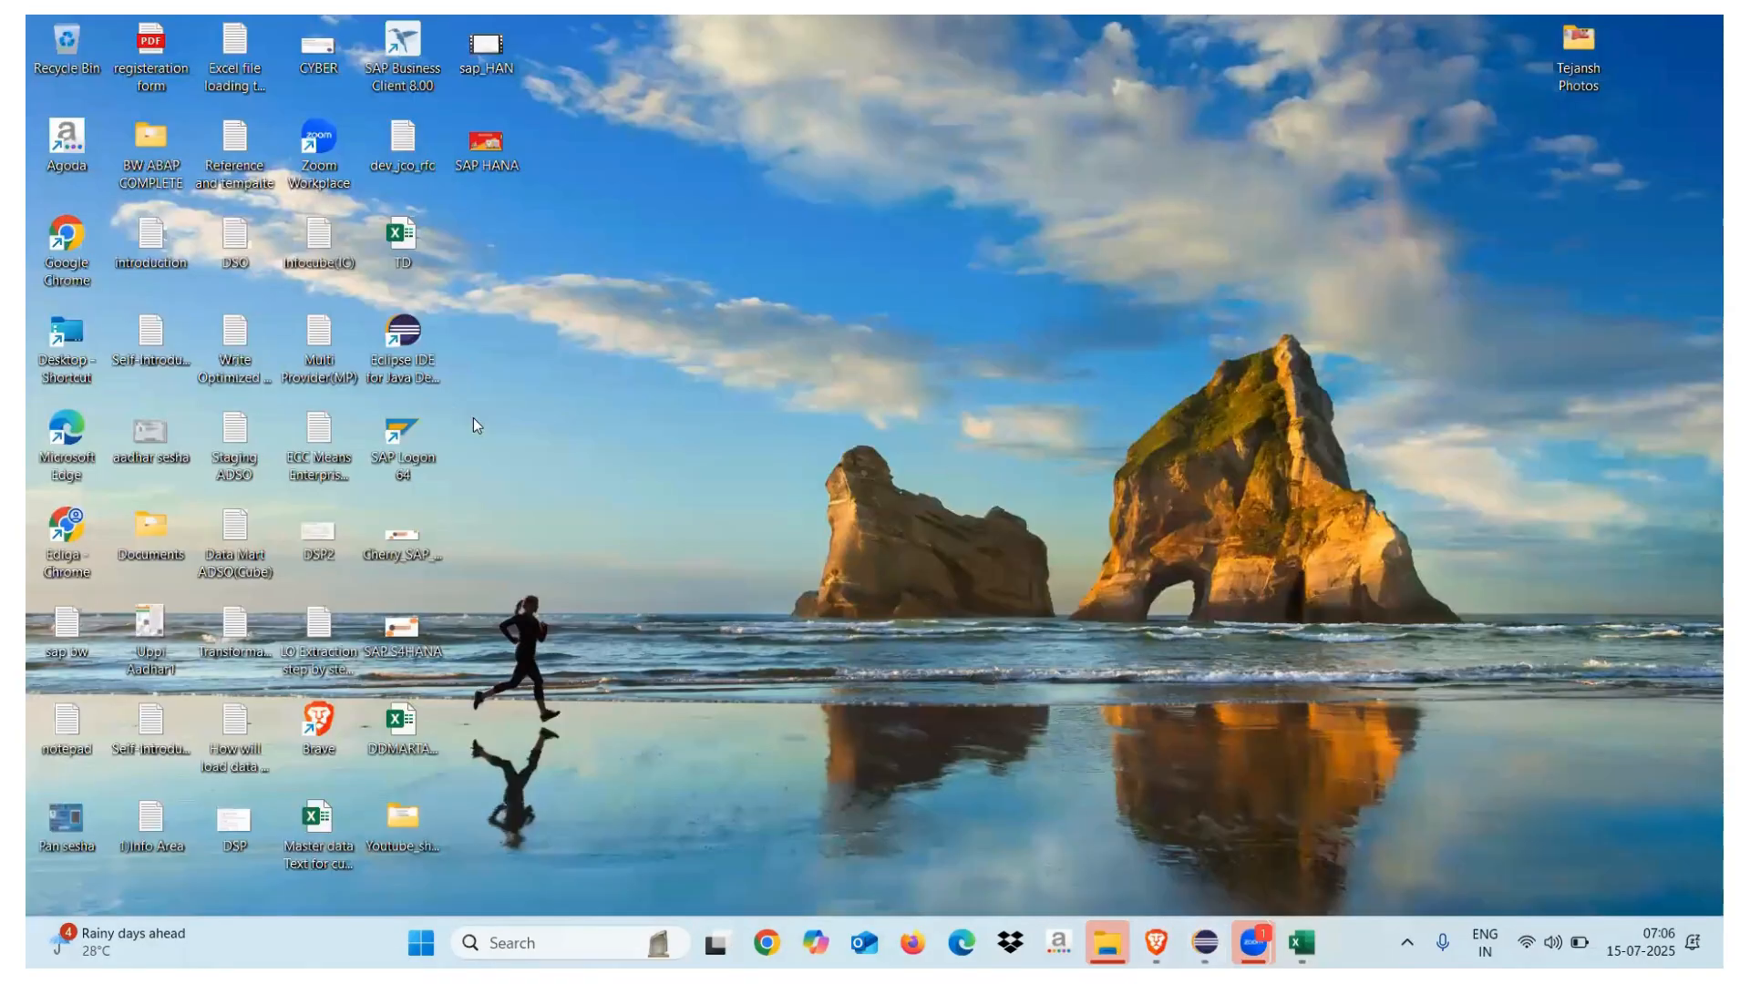
# Log on to S22 with the saved user name and password, dismissing the licence and failed-logon notices
pyautogui.doubleClick(408, 444)
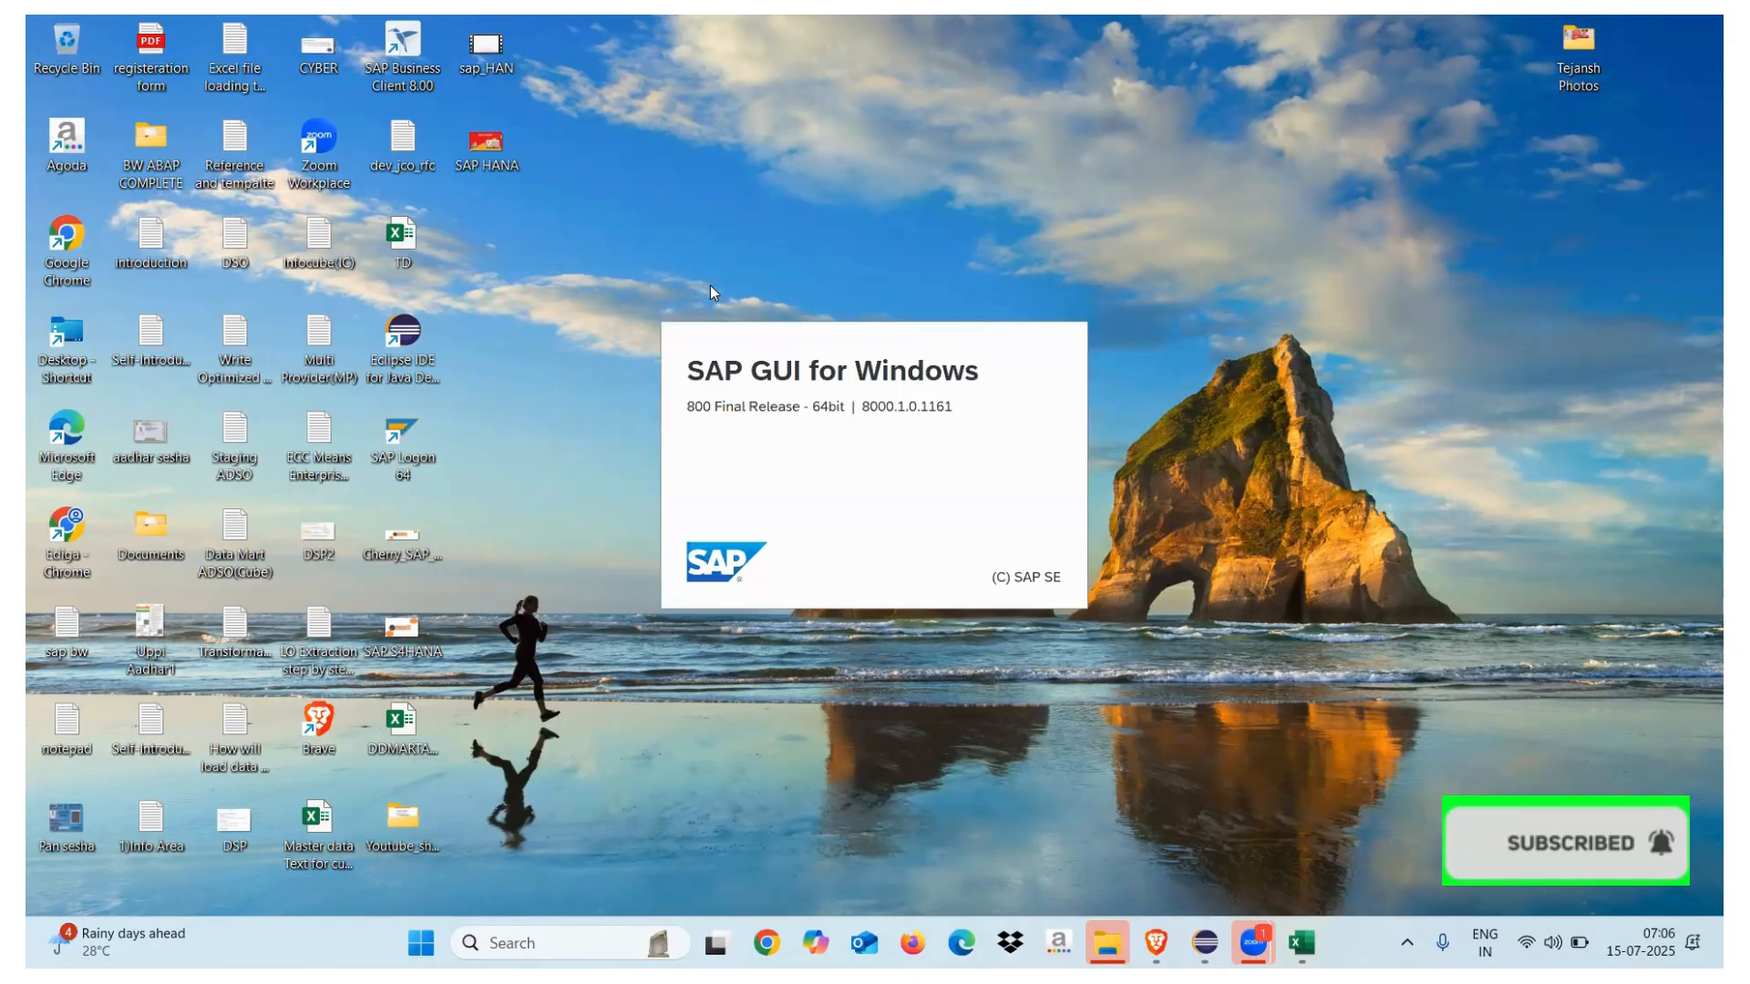
pyautogui.click(791, 271)
pyautogui.doubleClick(791, 271)
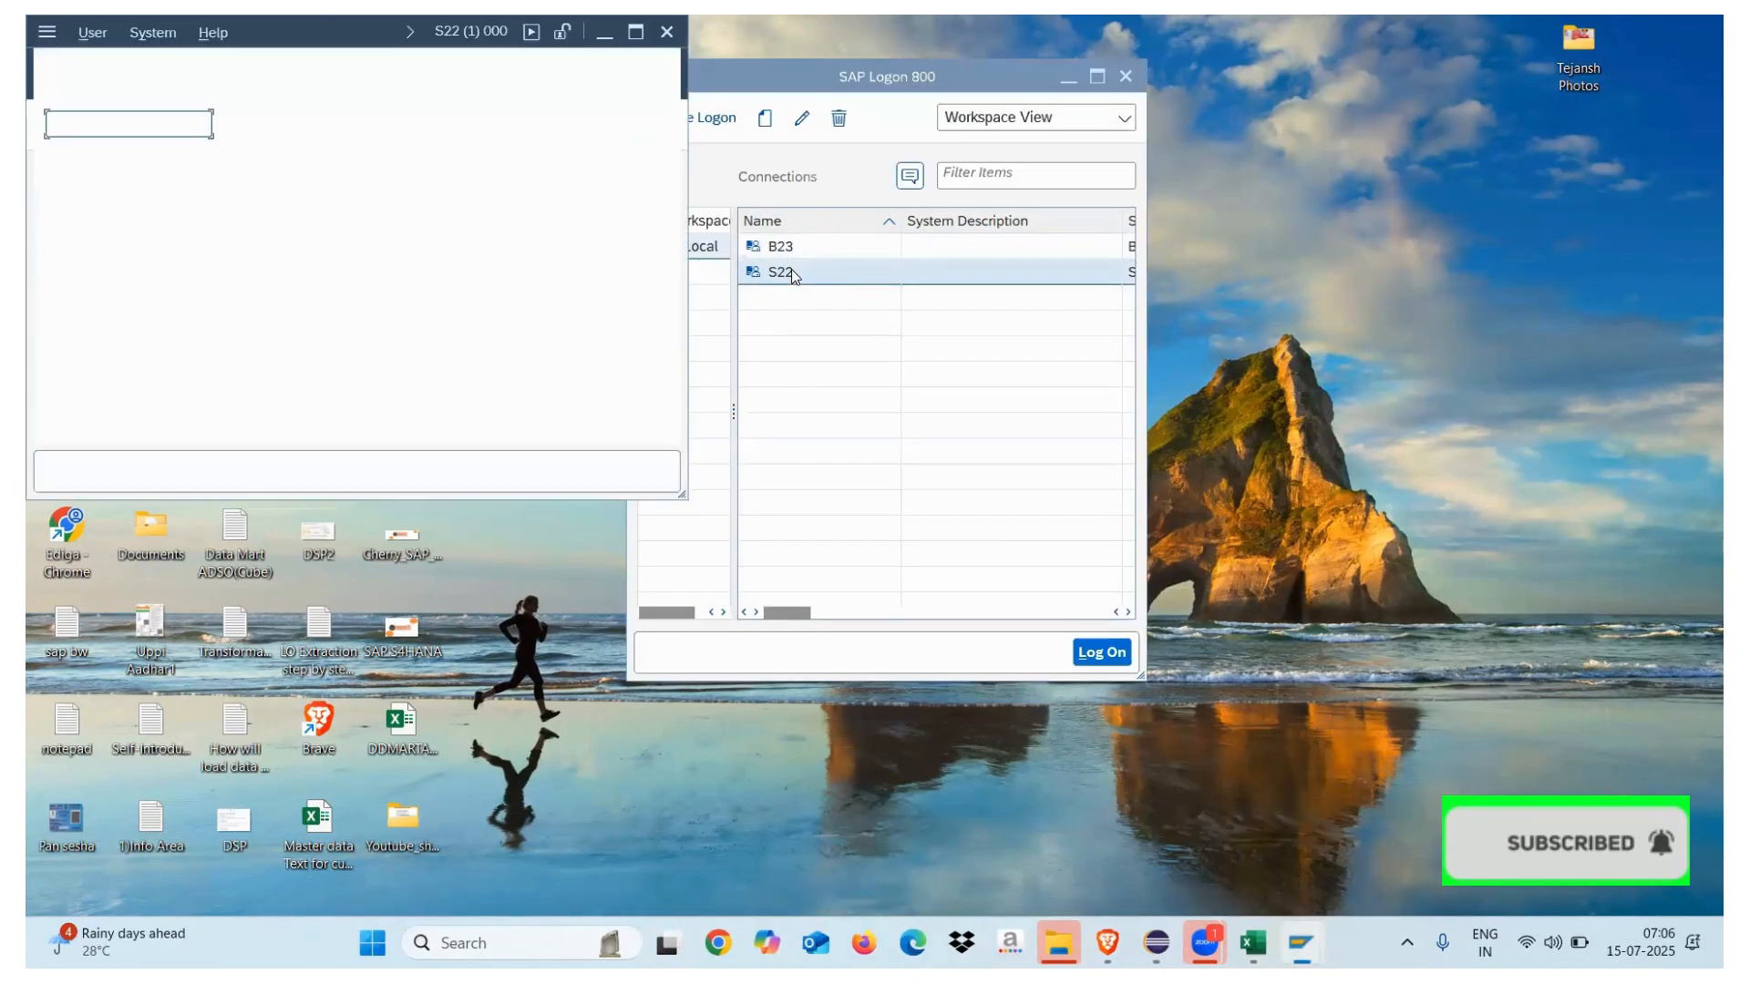
pyautogui.click(293, 250)
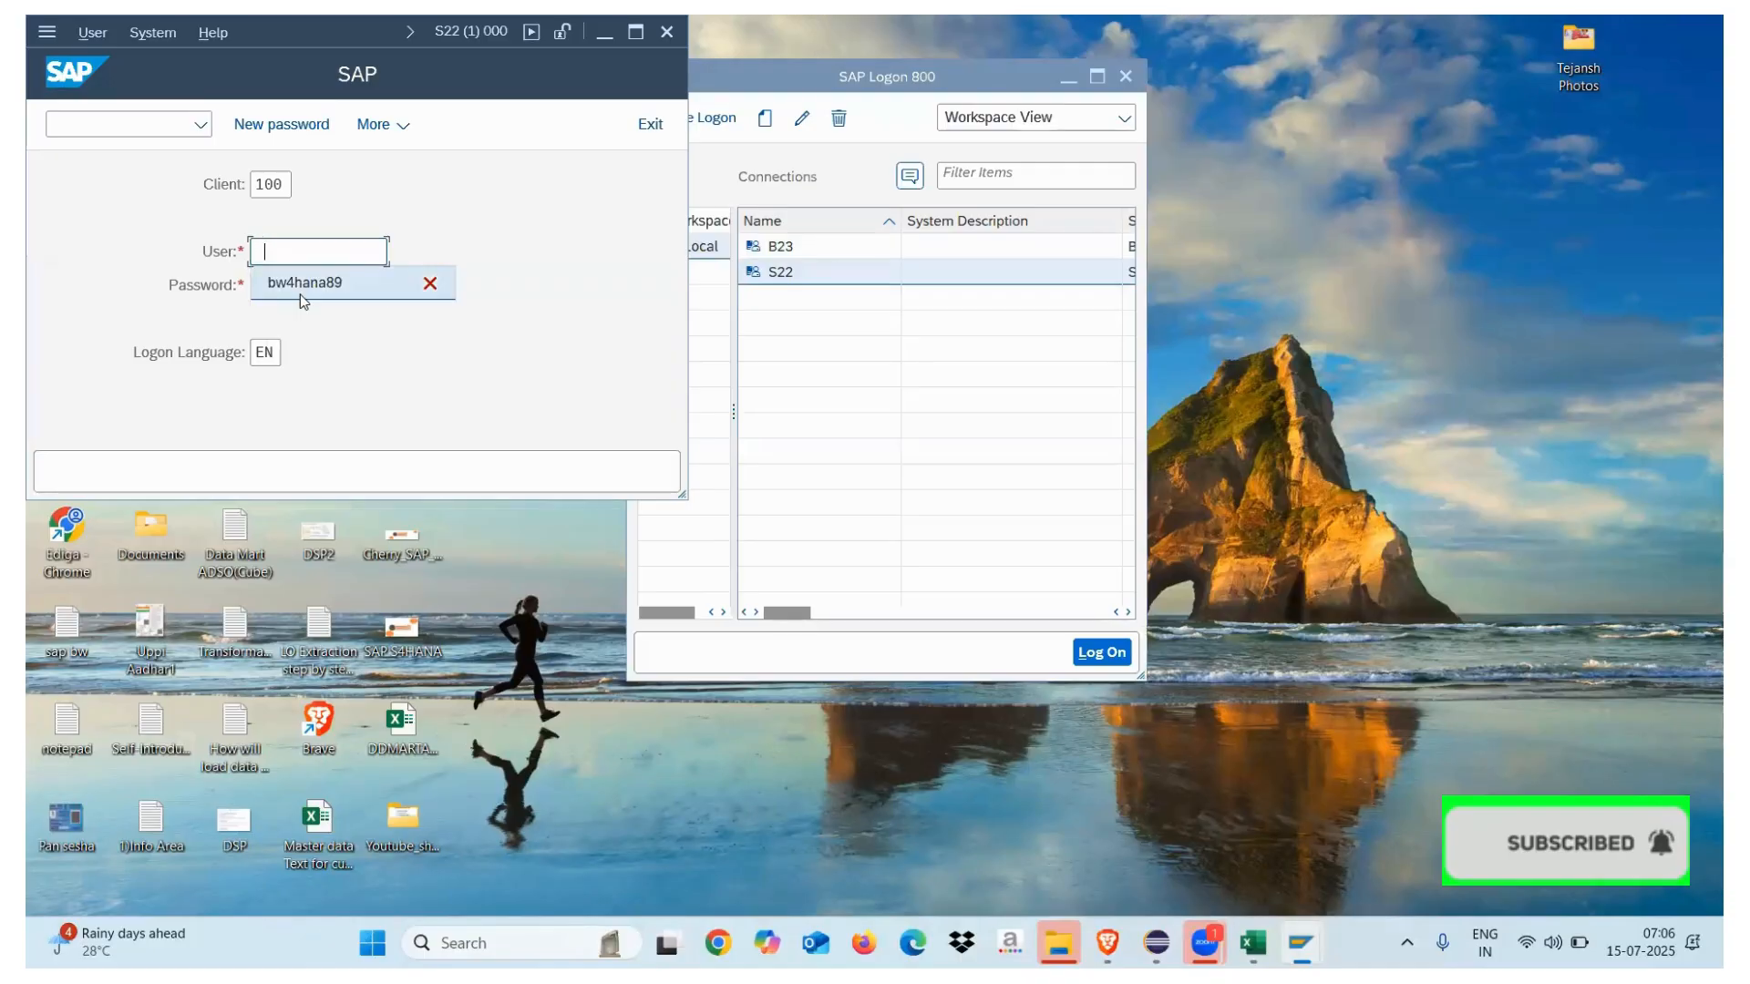
pyautogui.click(317, 281)
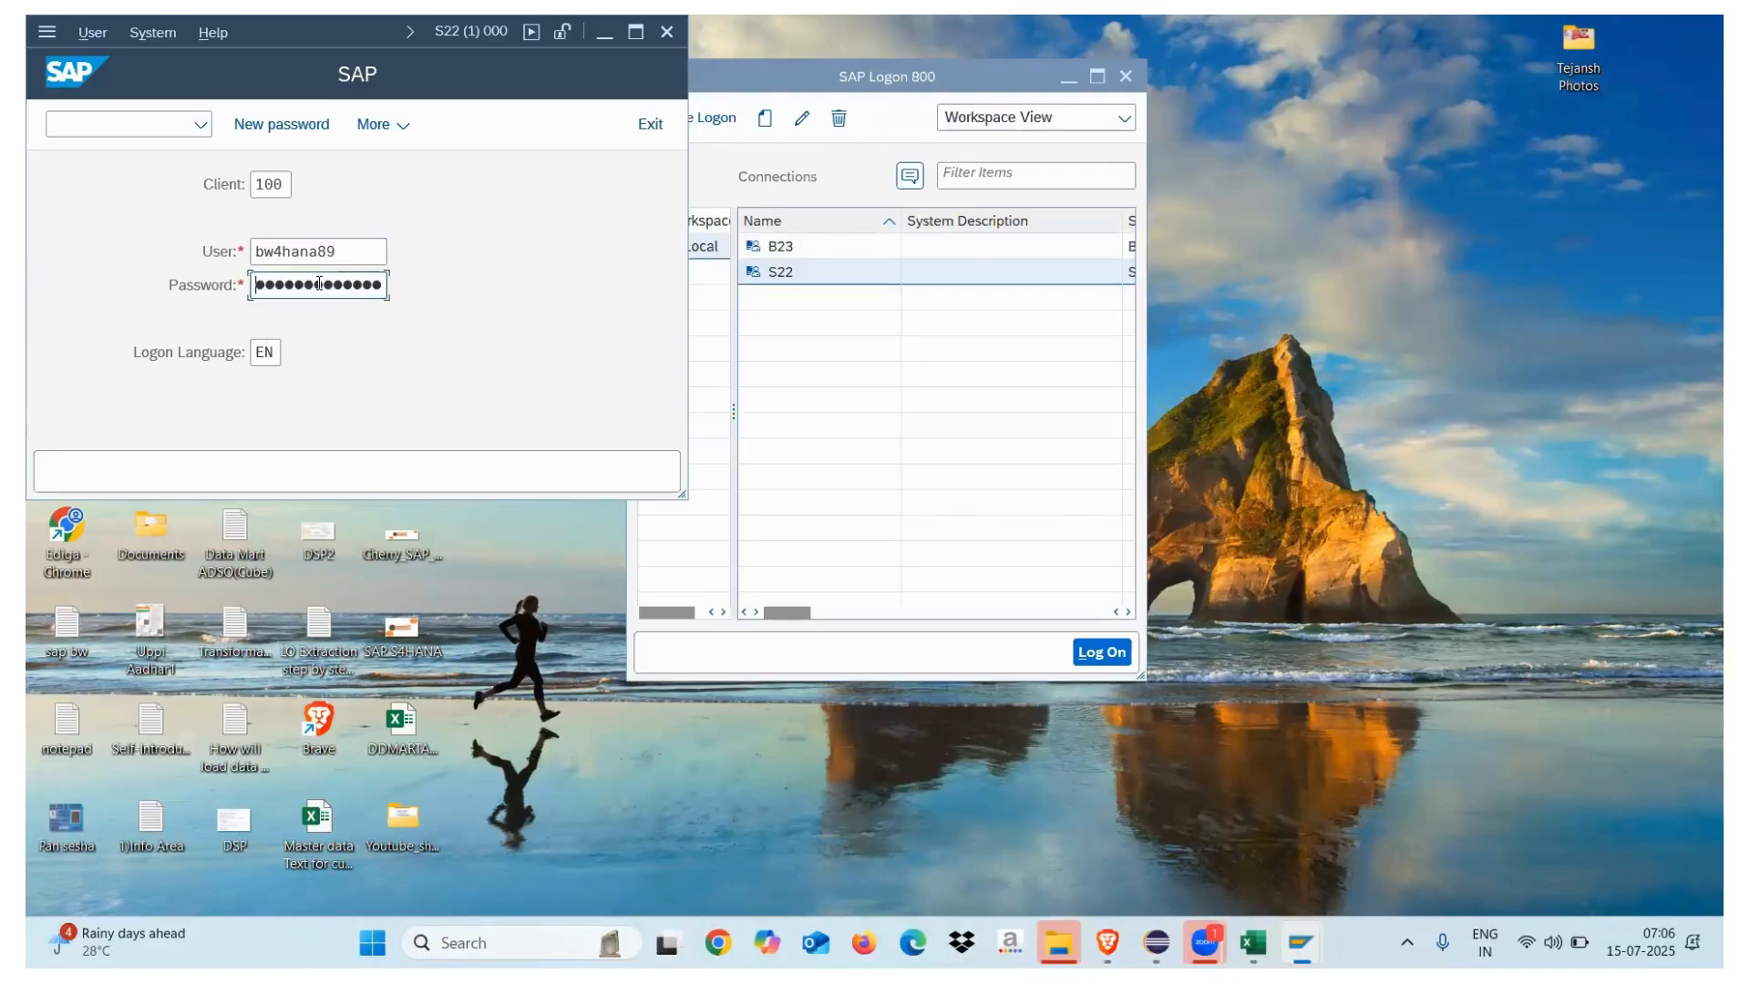
pyautogui.write('•••')
pyautogui.press('Return')
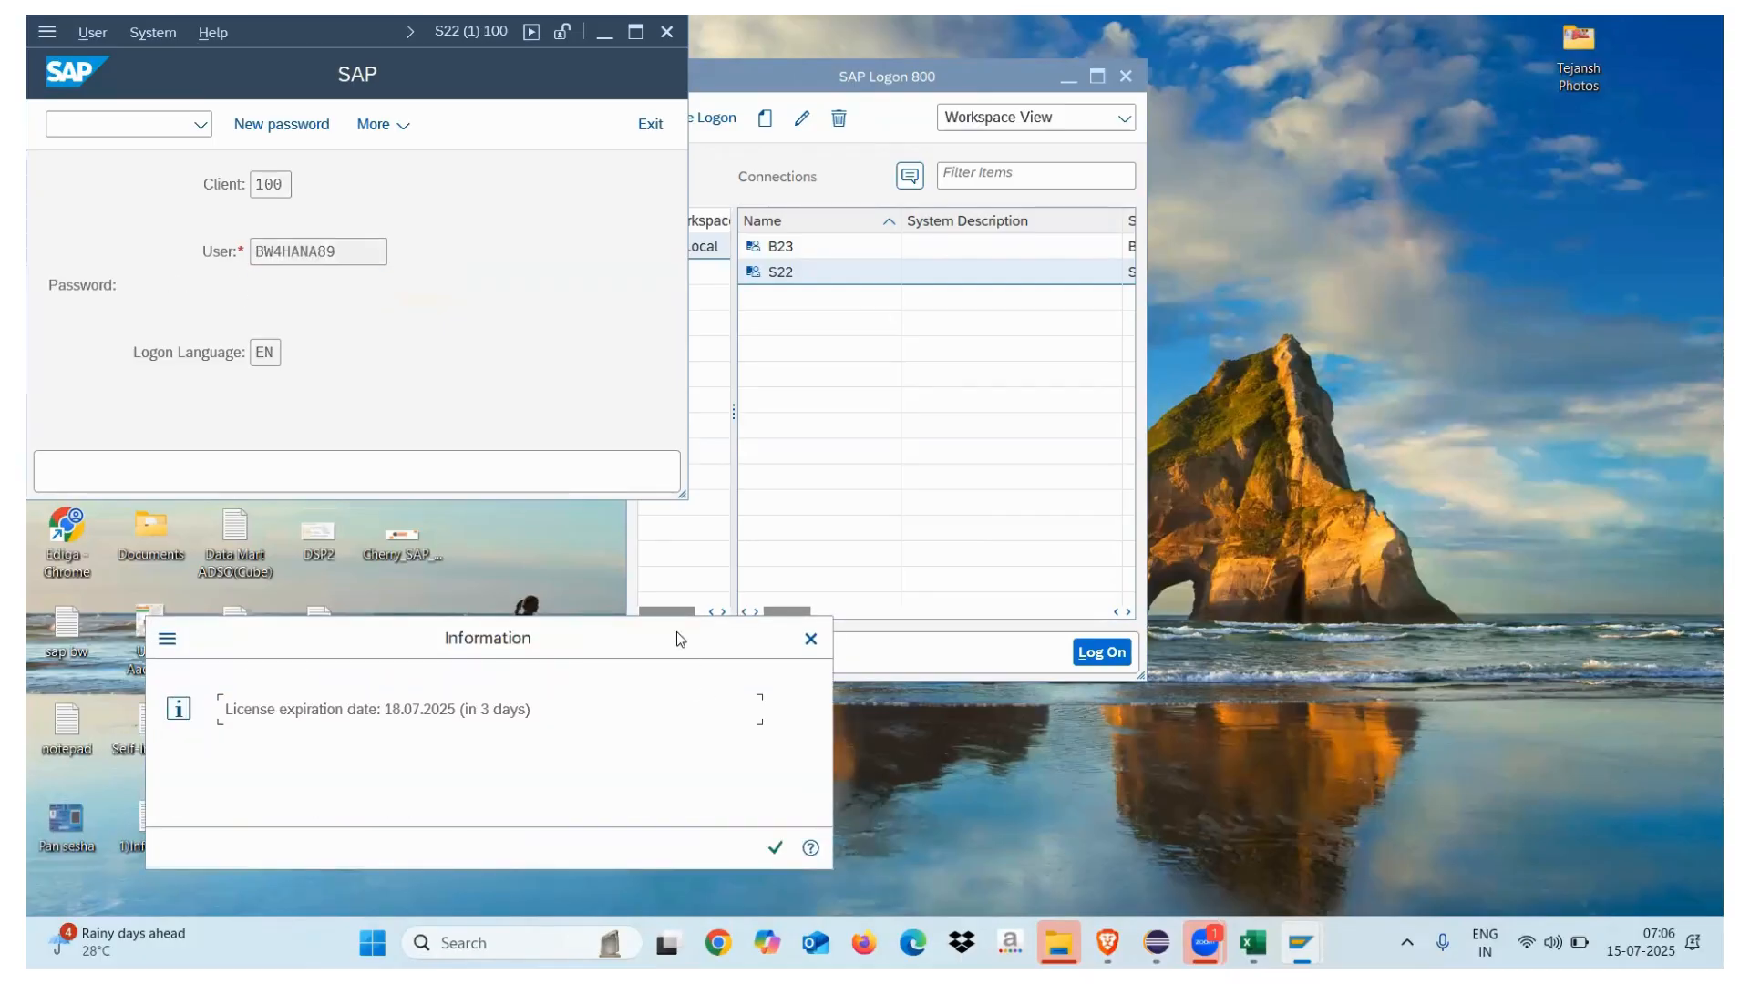
pyautogui.click(727, 601)
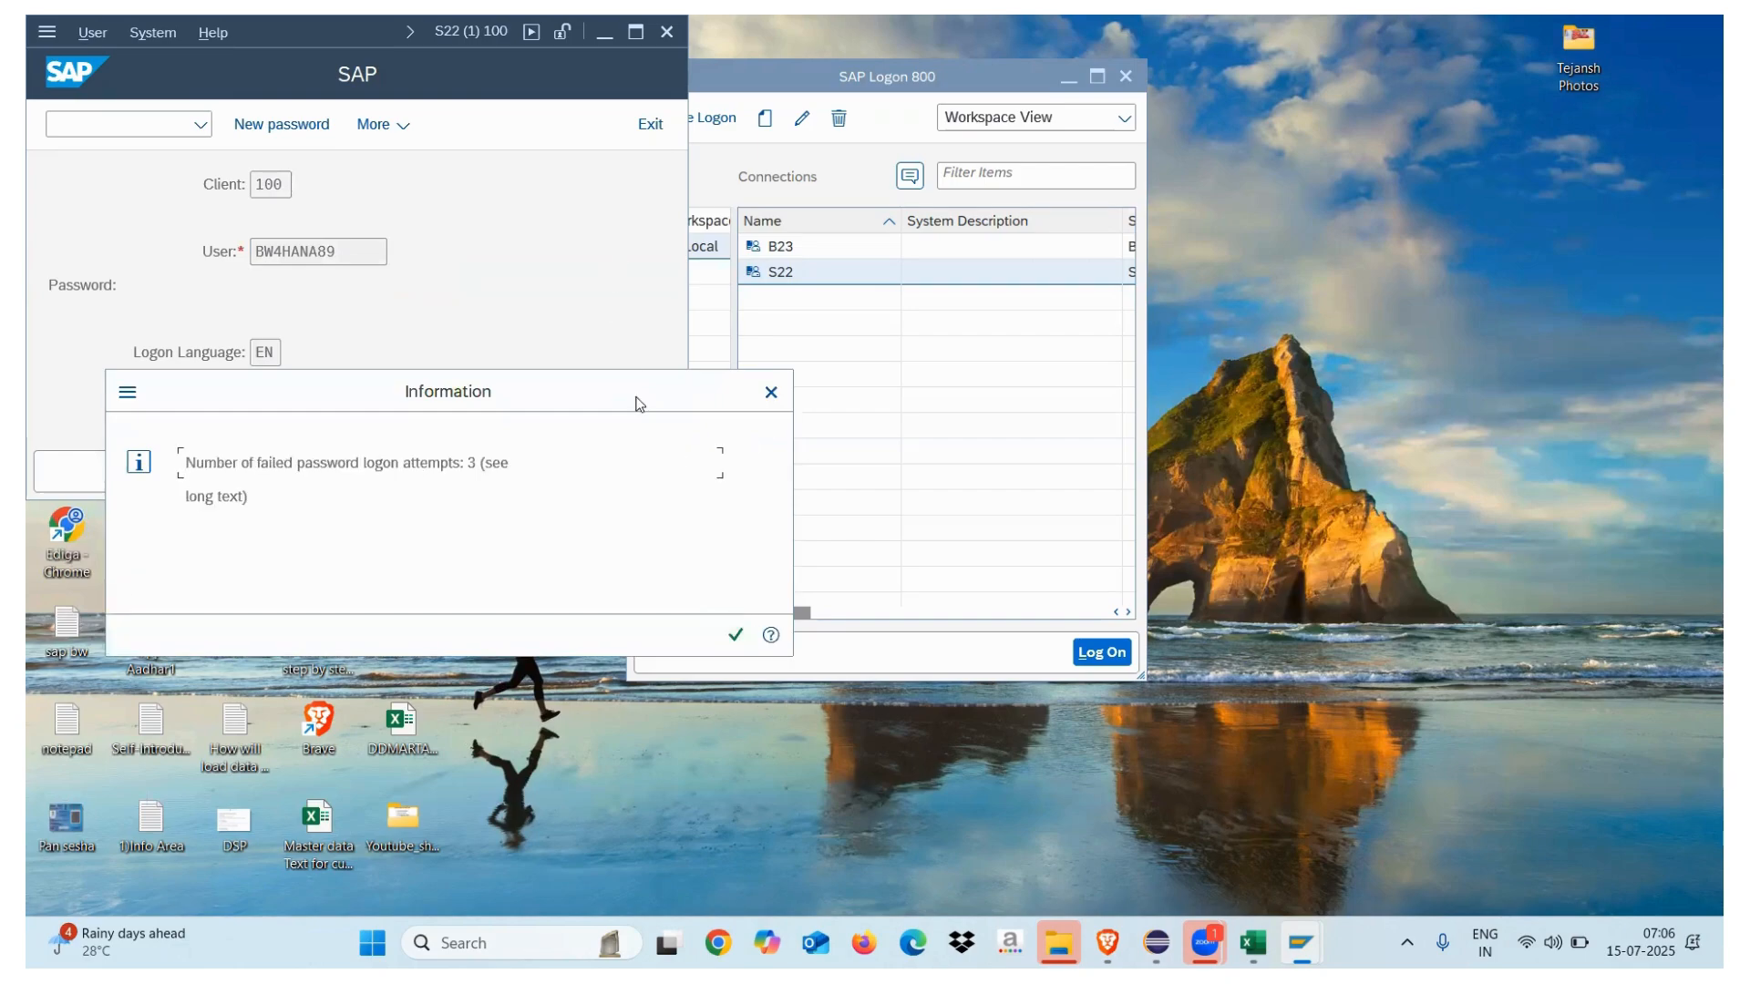
pyautogui.press('Return')
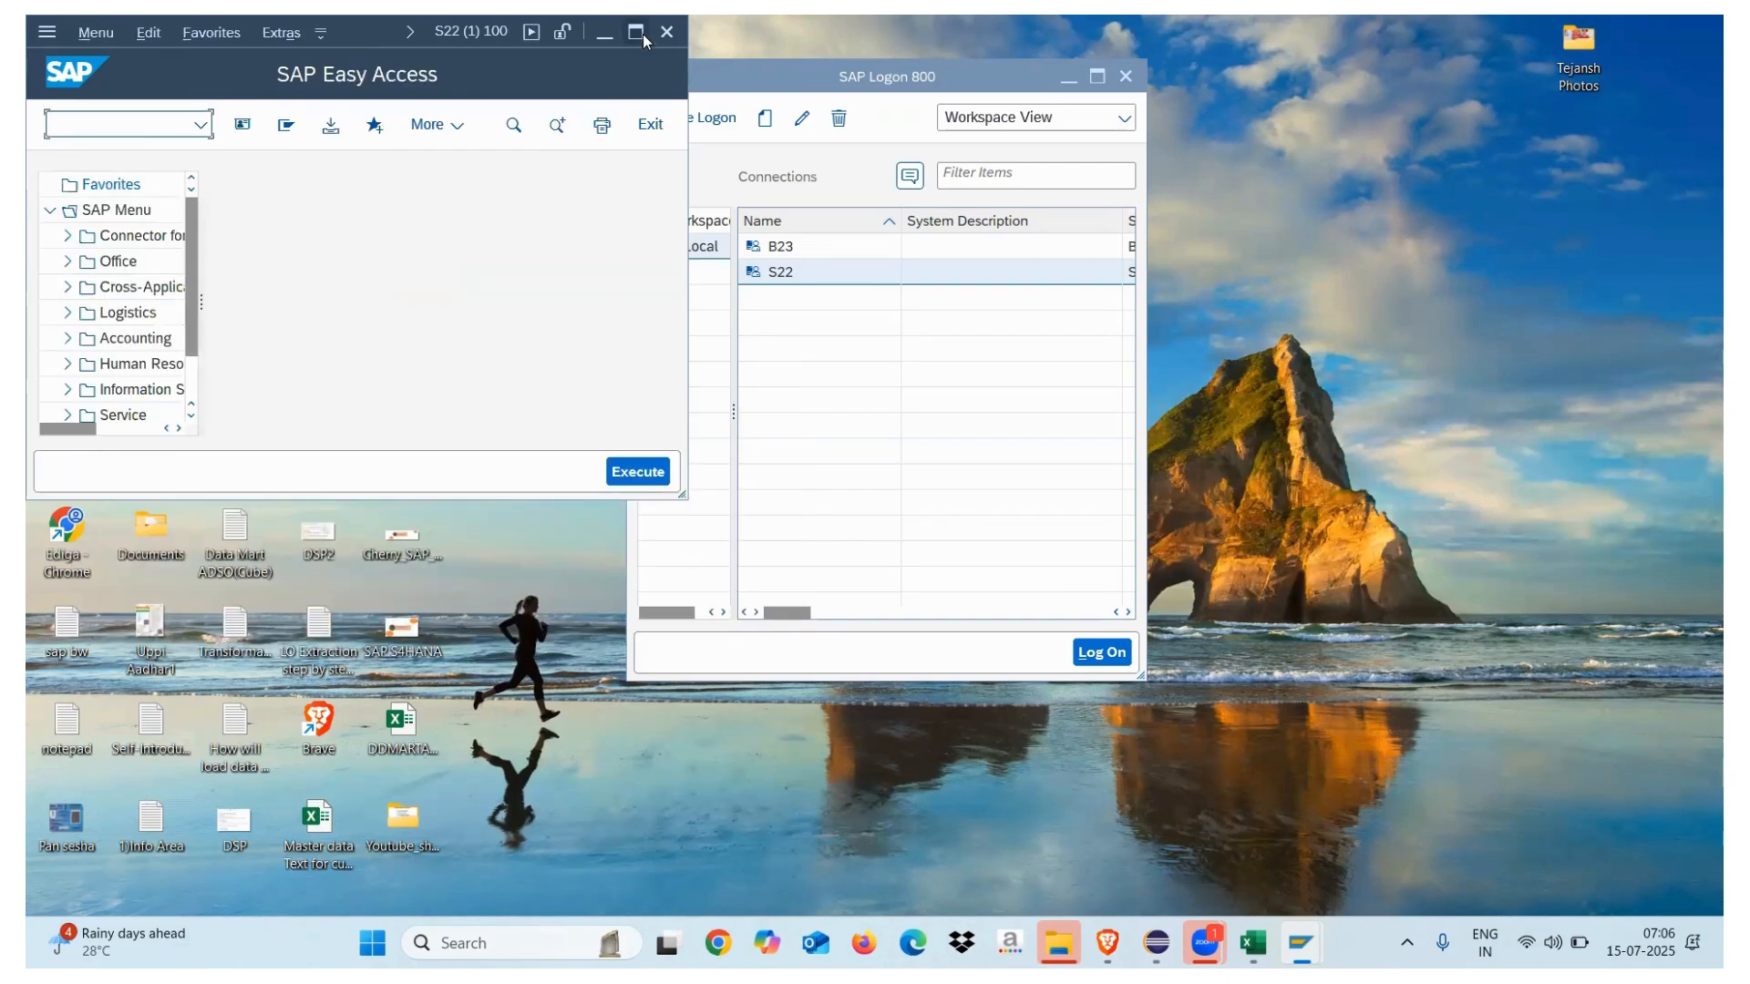
# Run SE11 on table MAKT and list its entries in the Data Browser
pyautogui.doubleClick(551, 77)
pyautogui.write('se11')
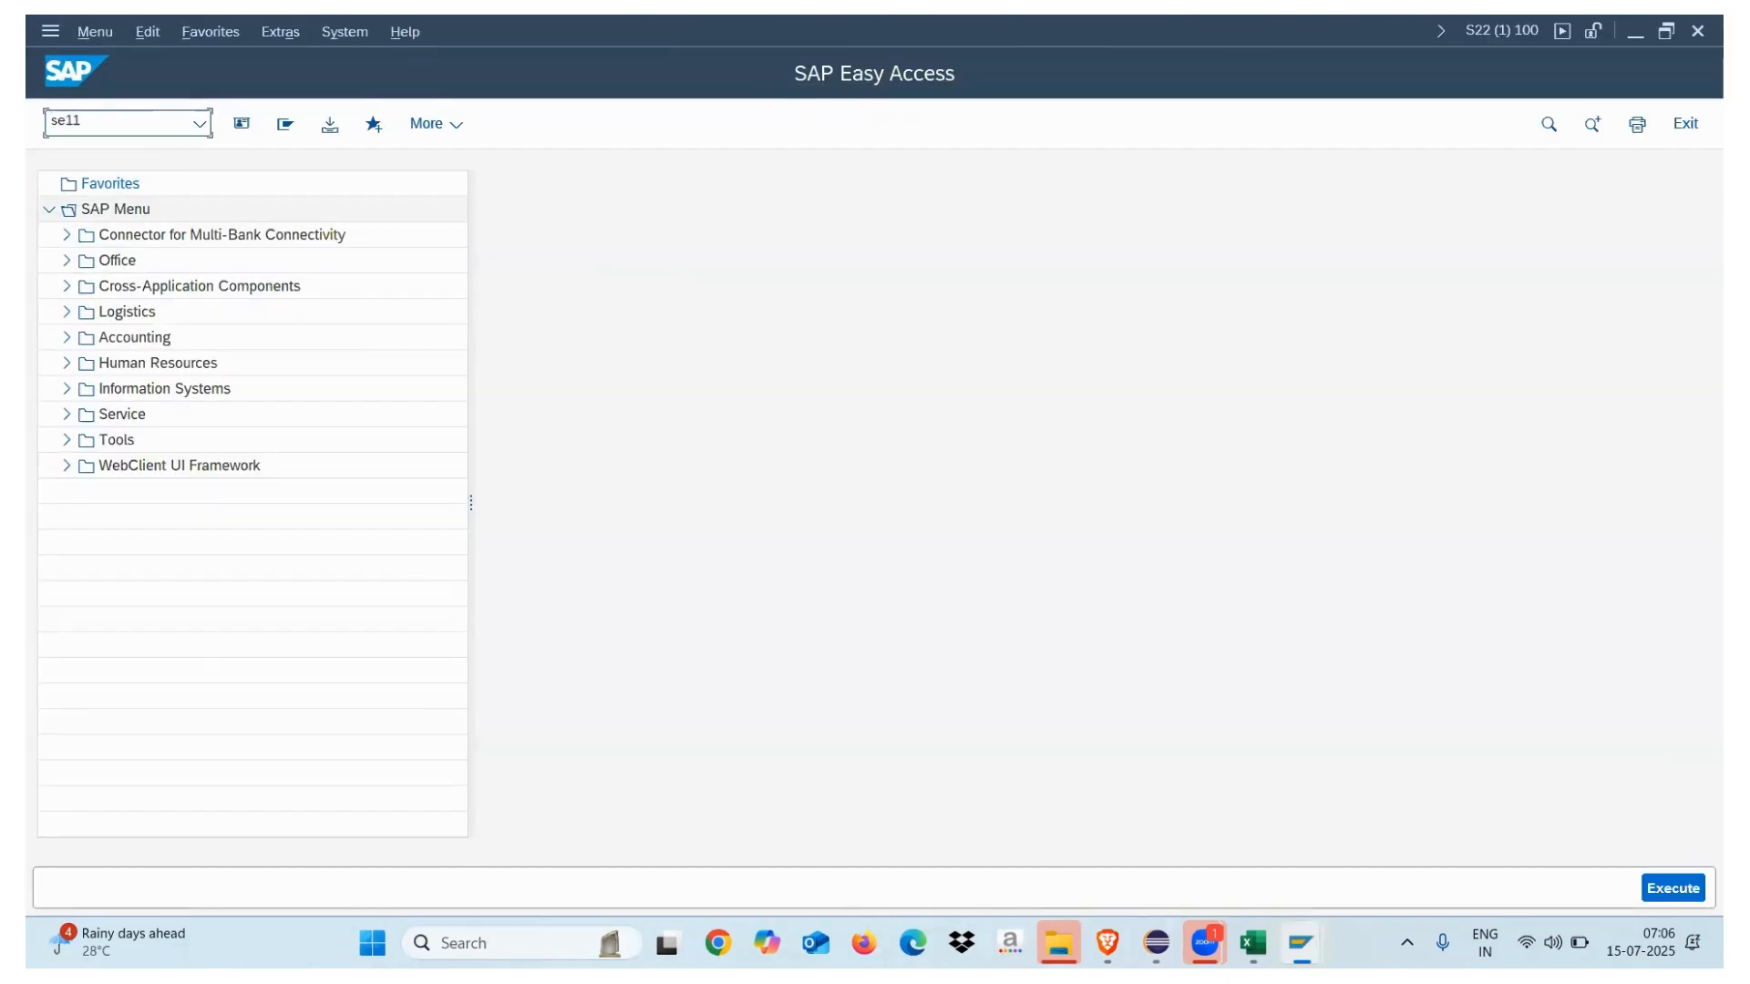
pyautogui.press('Return')
pyautogui.write('MAKT')
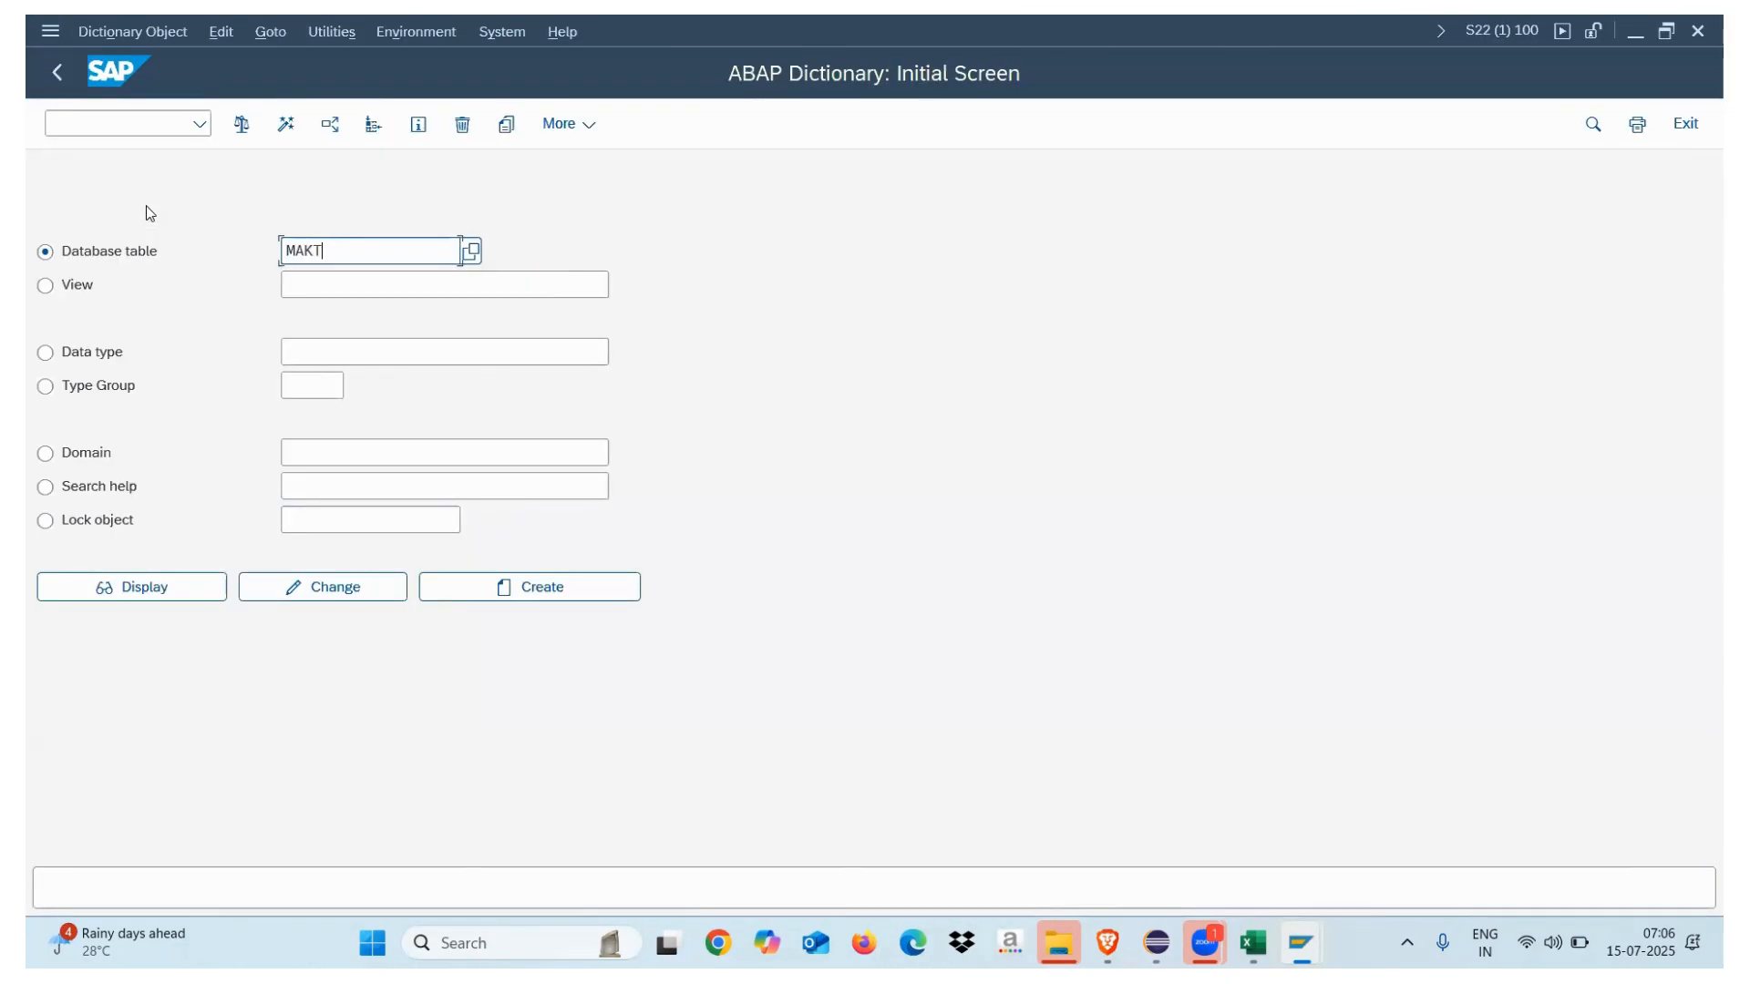
pyautogui.click(178, 594)
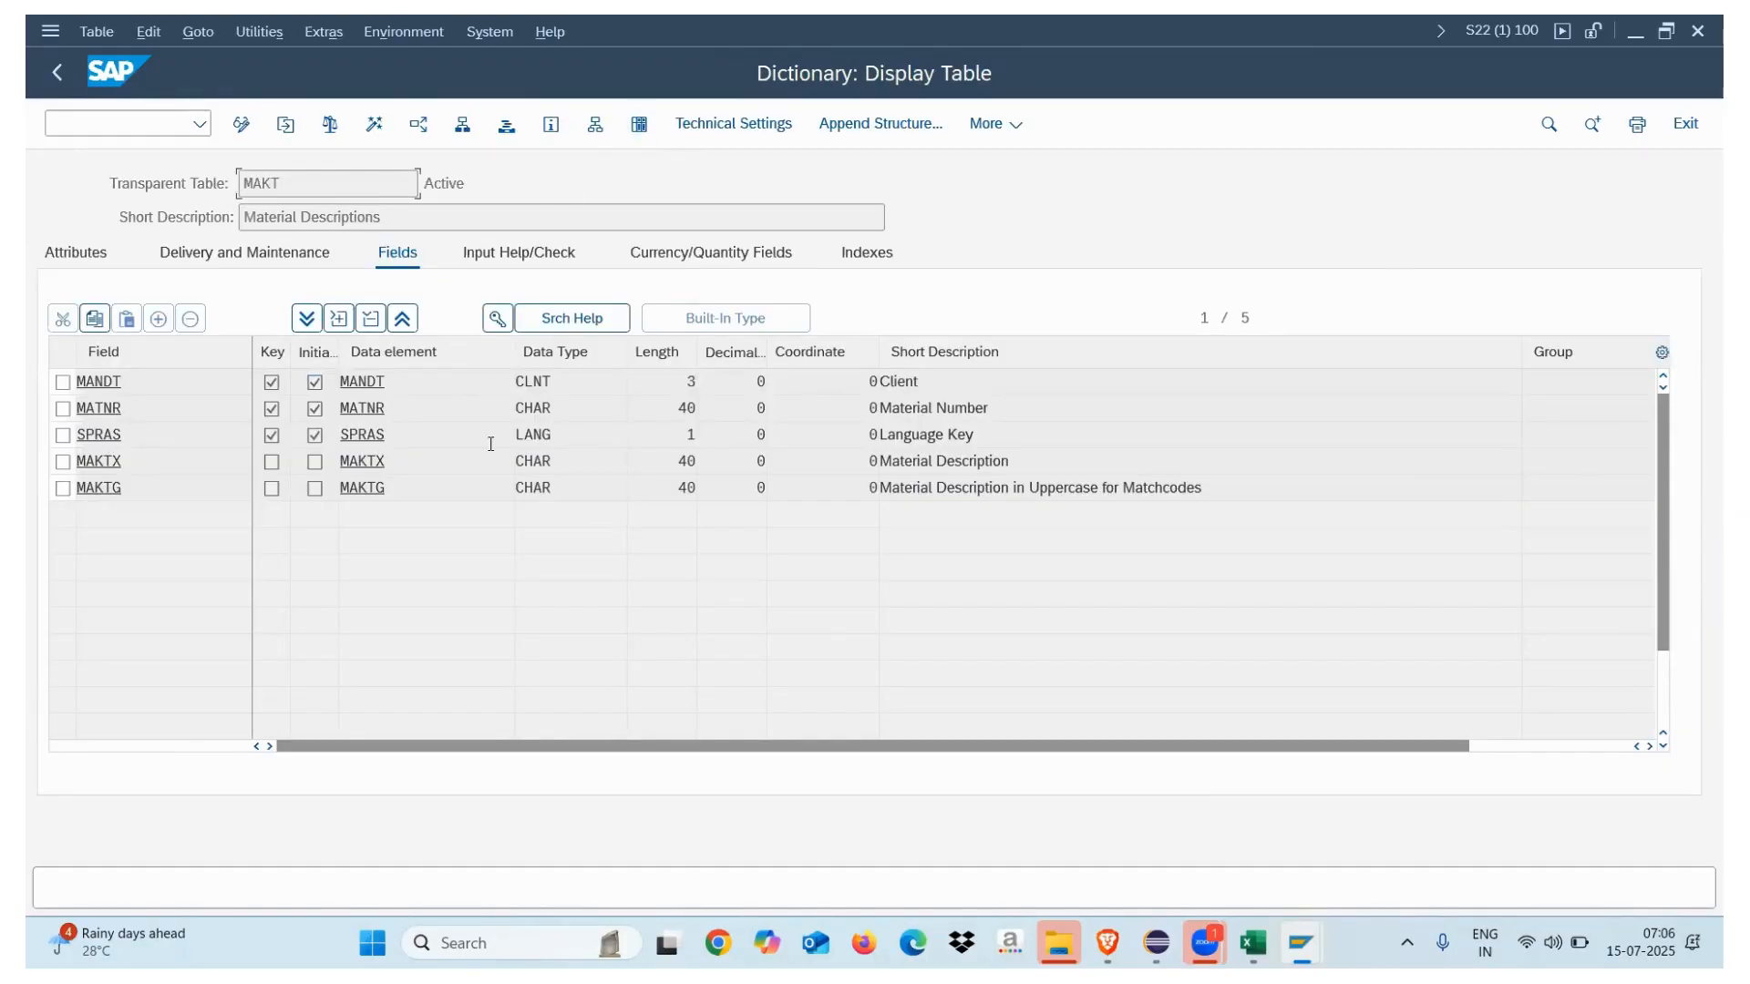
pyautogui.click(639, 124)
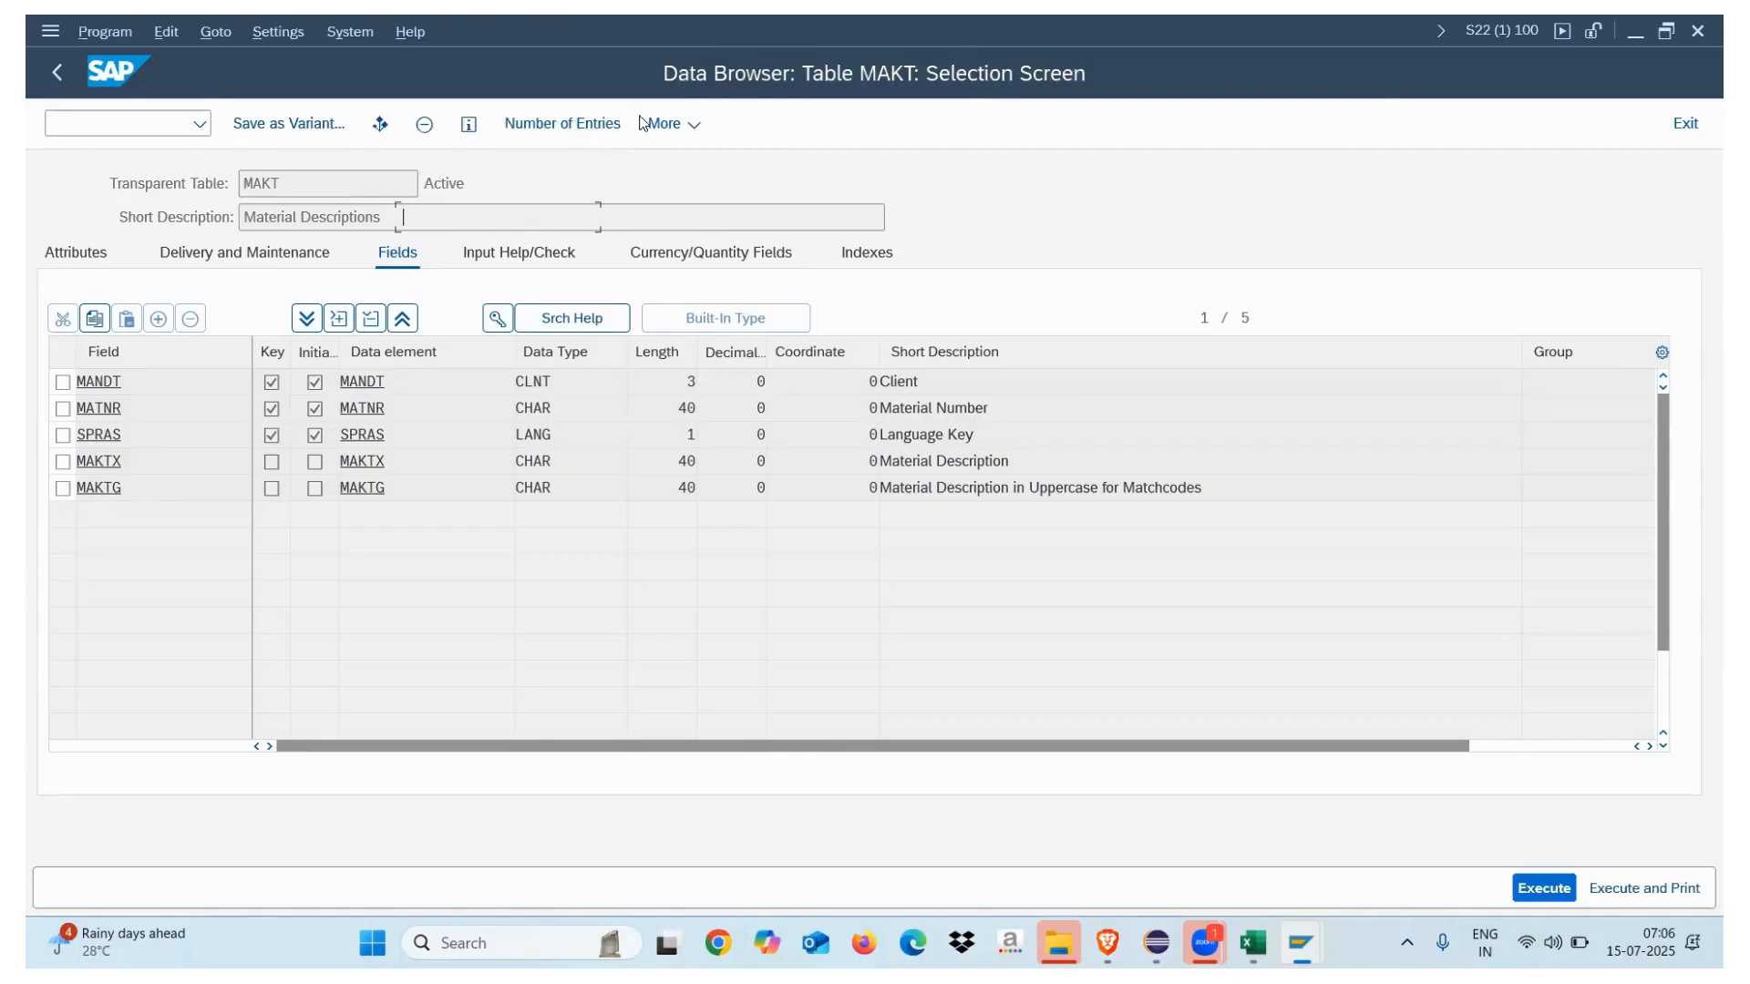
pyautogui.click(1538, 899)
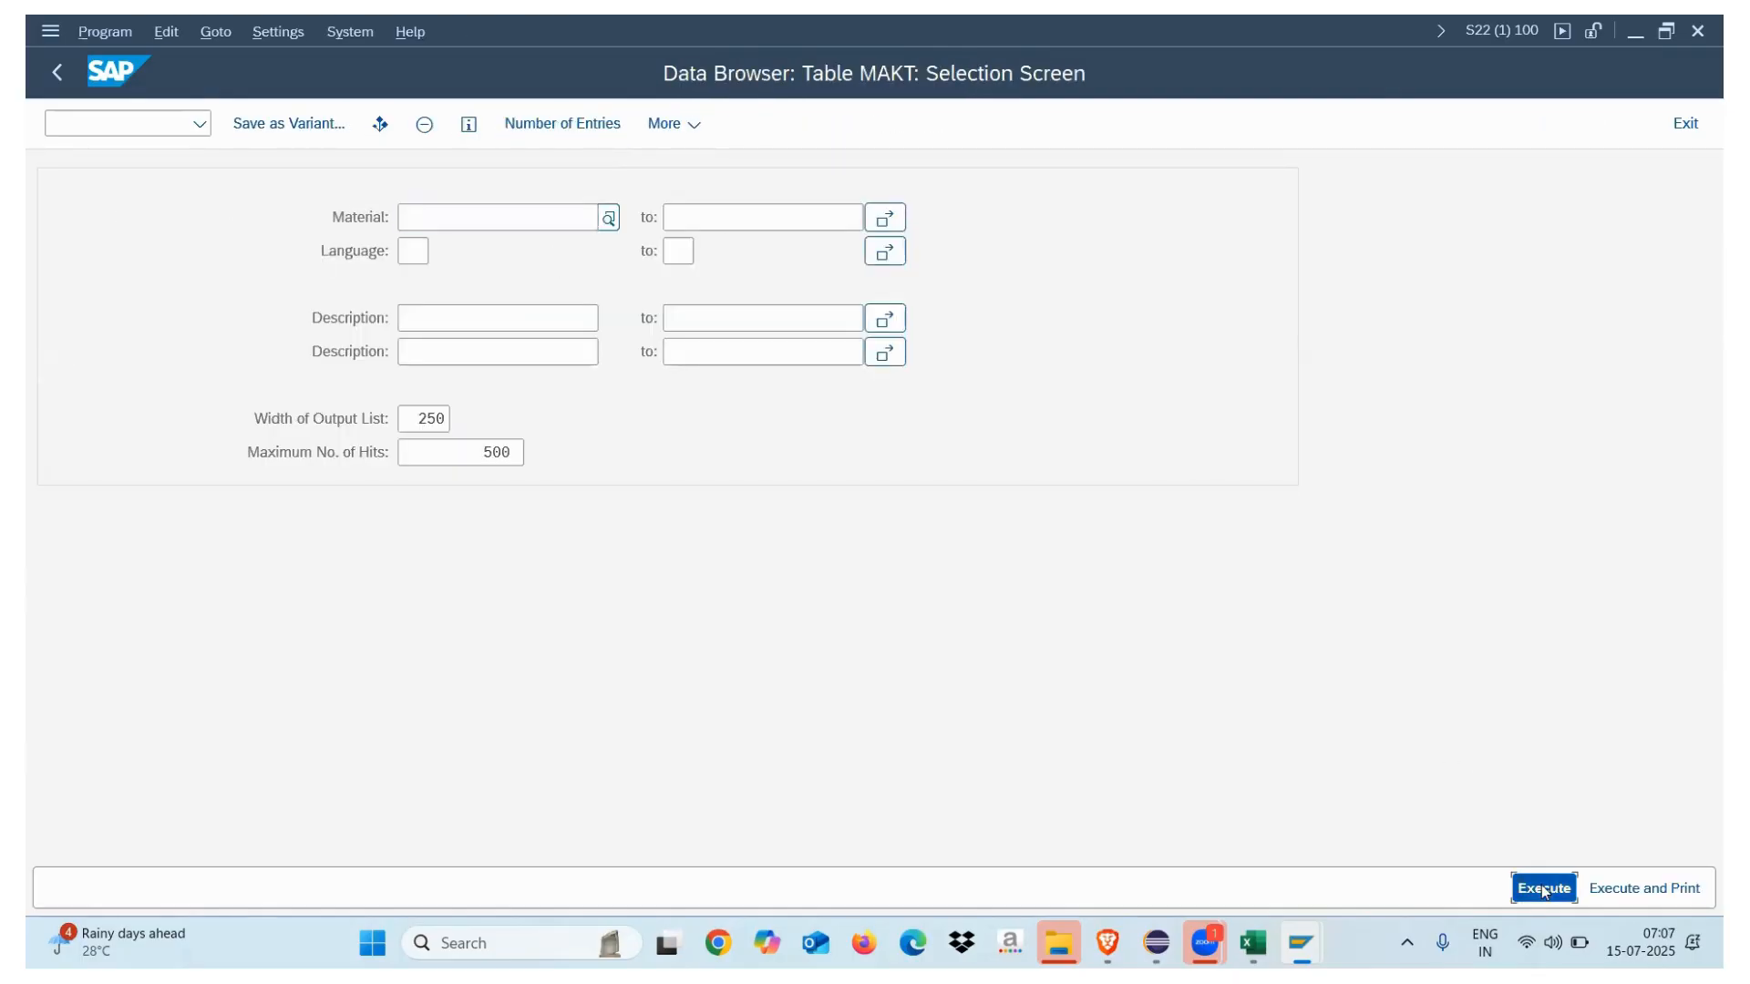
# Inspect MAKT's Material and Language entries for CBPTS002 and CBPTS003 (D and E), then return to HANA Studio
pyautogui.click(178, 189)
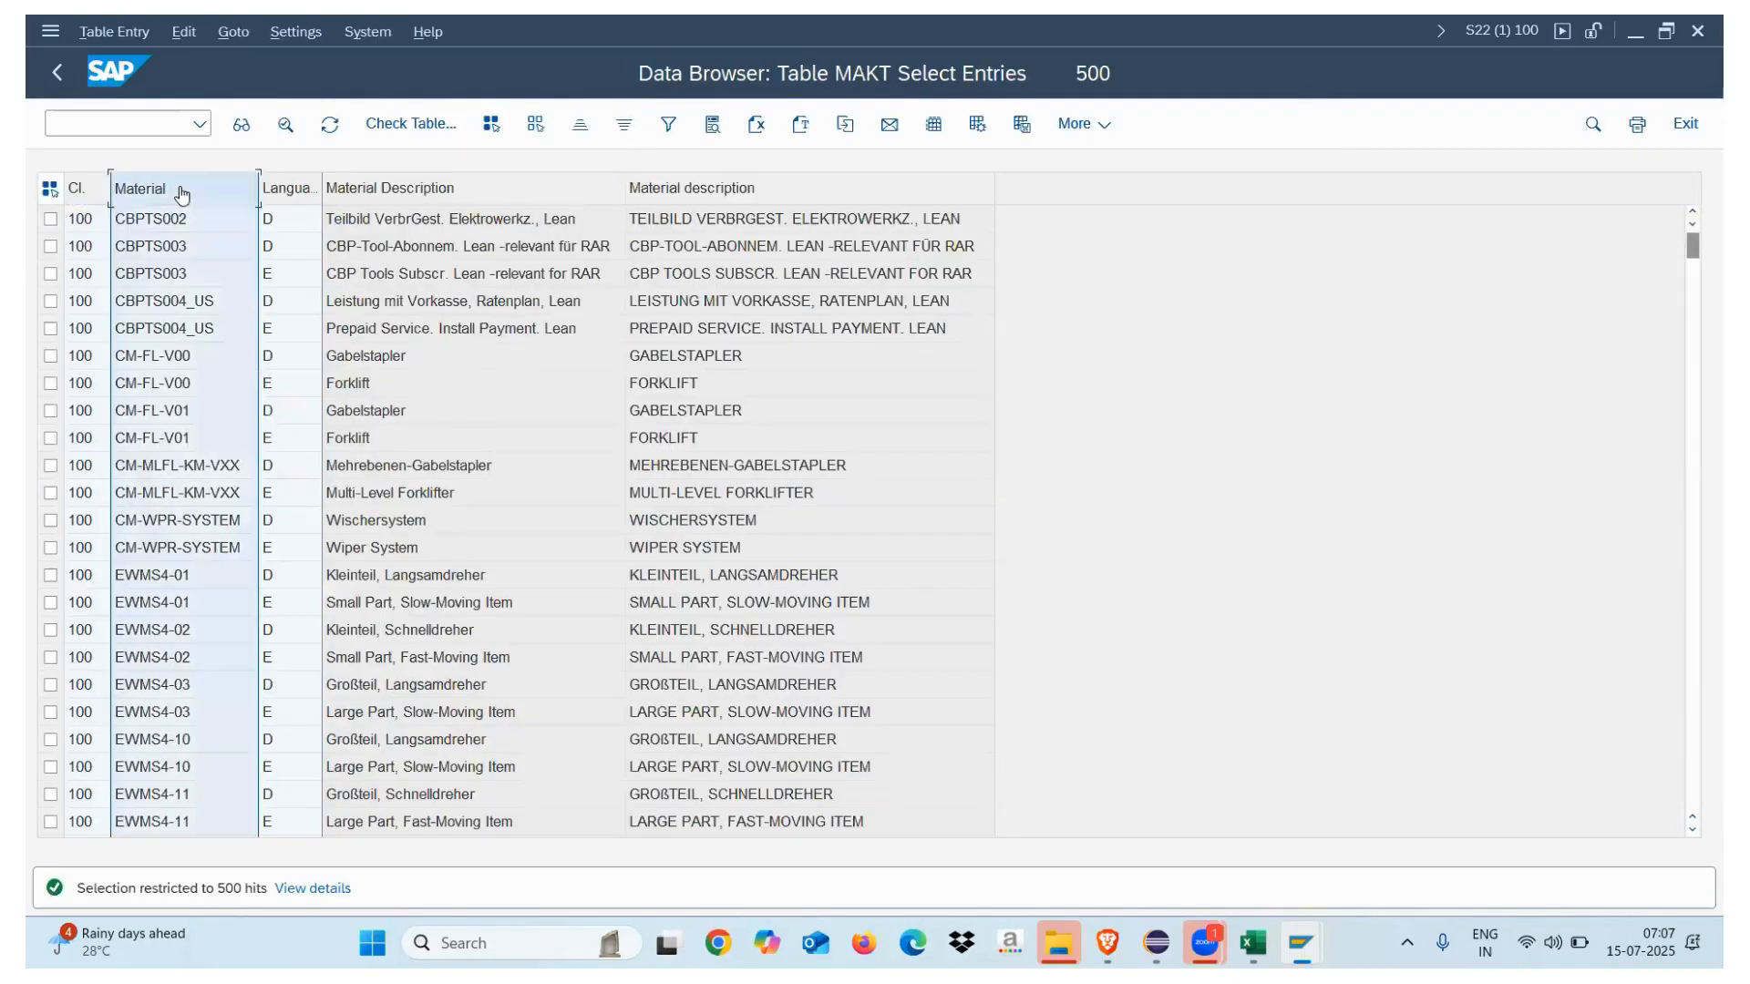
pyautogui.click(304, 189)
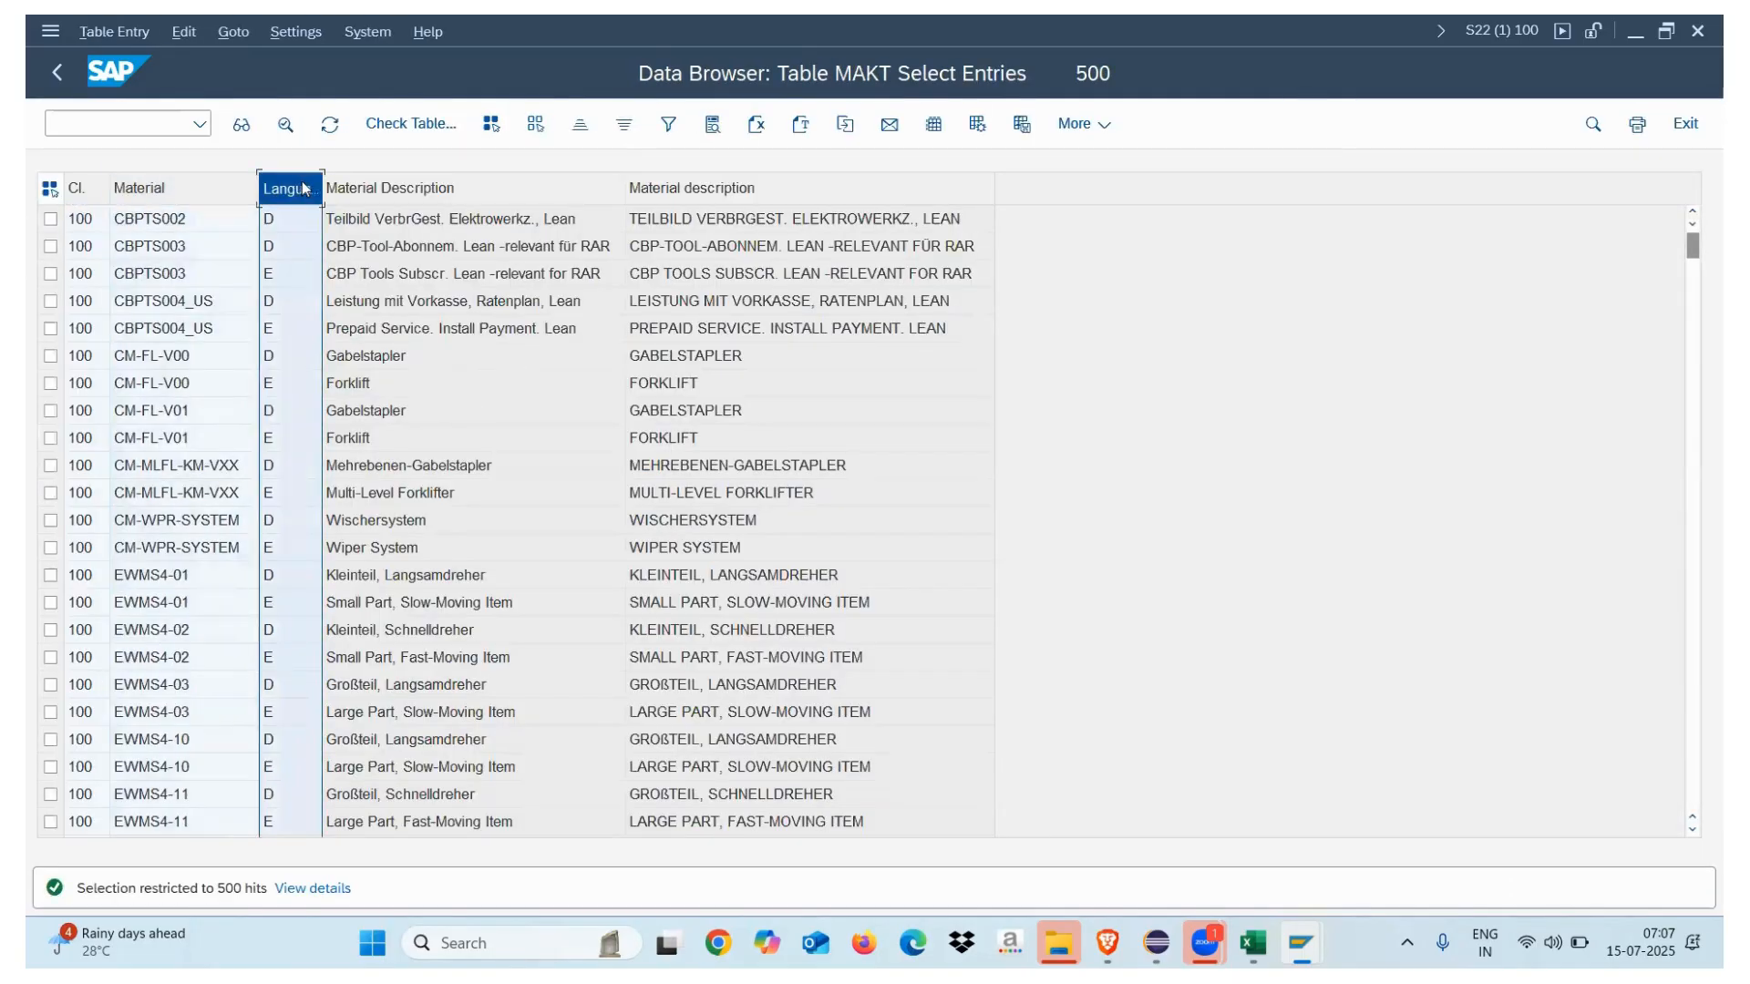
pyautogui.click(197, 220)
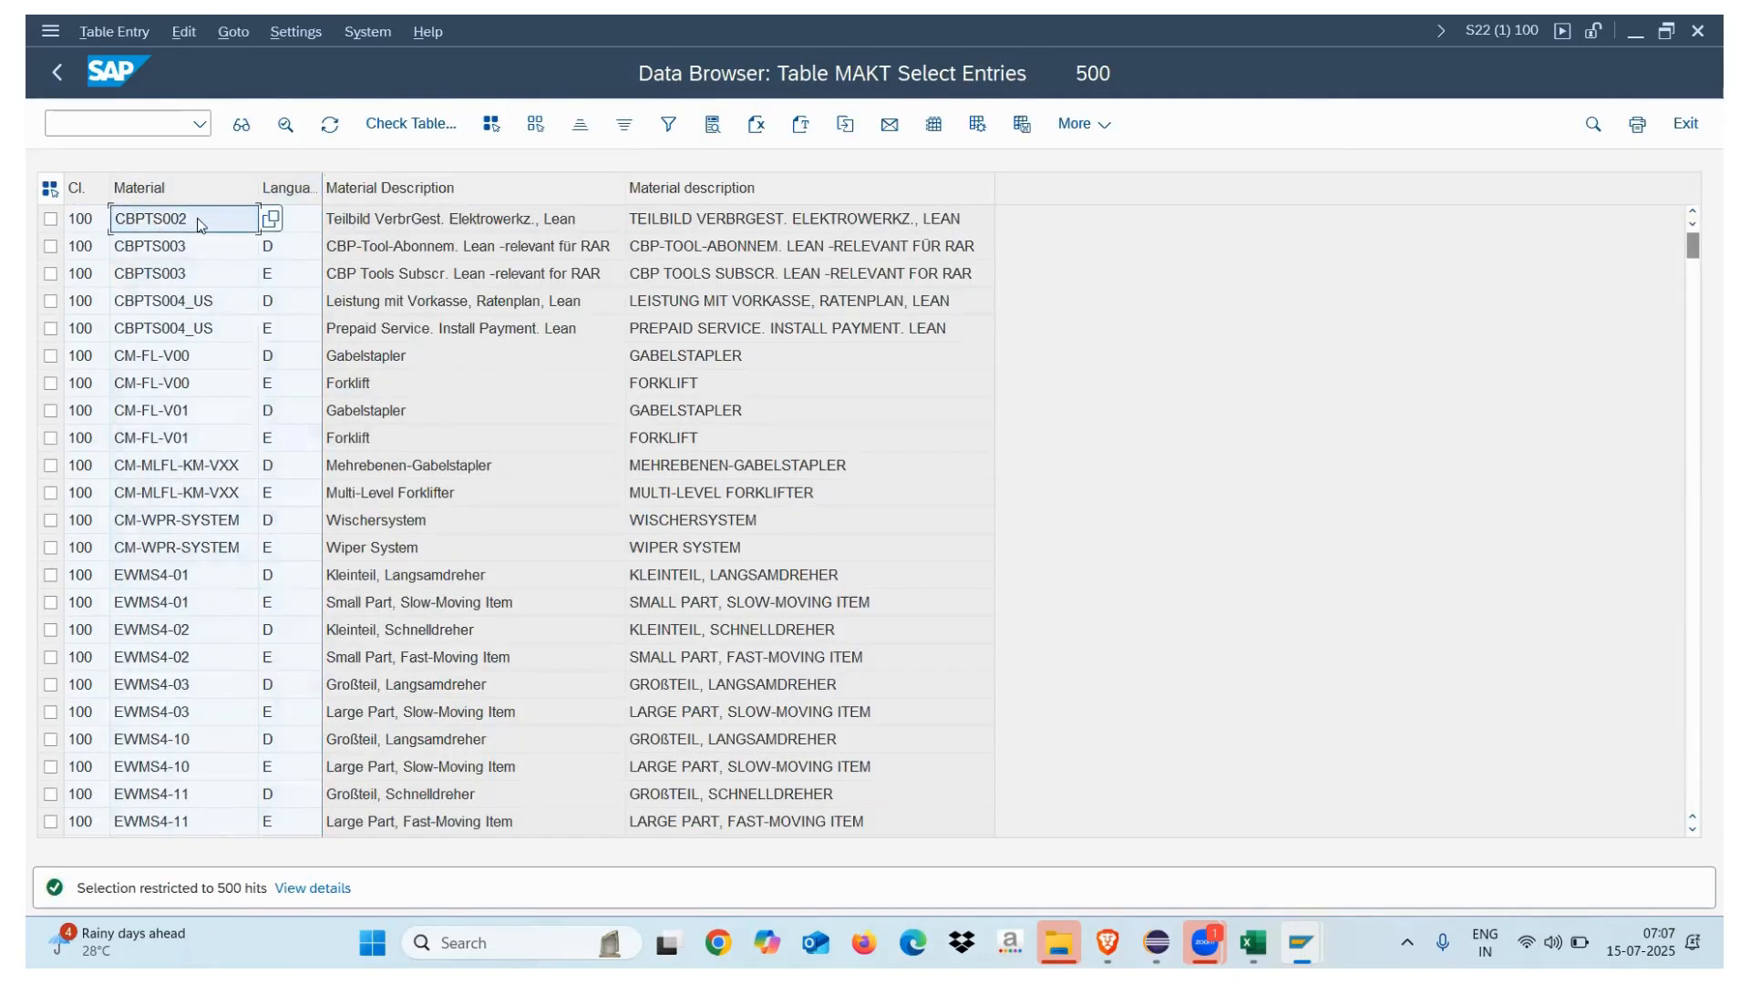
pyautogui.click(192, 276)
pyautogui.click(289, 252)
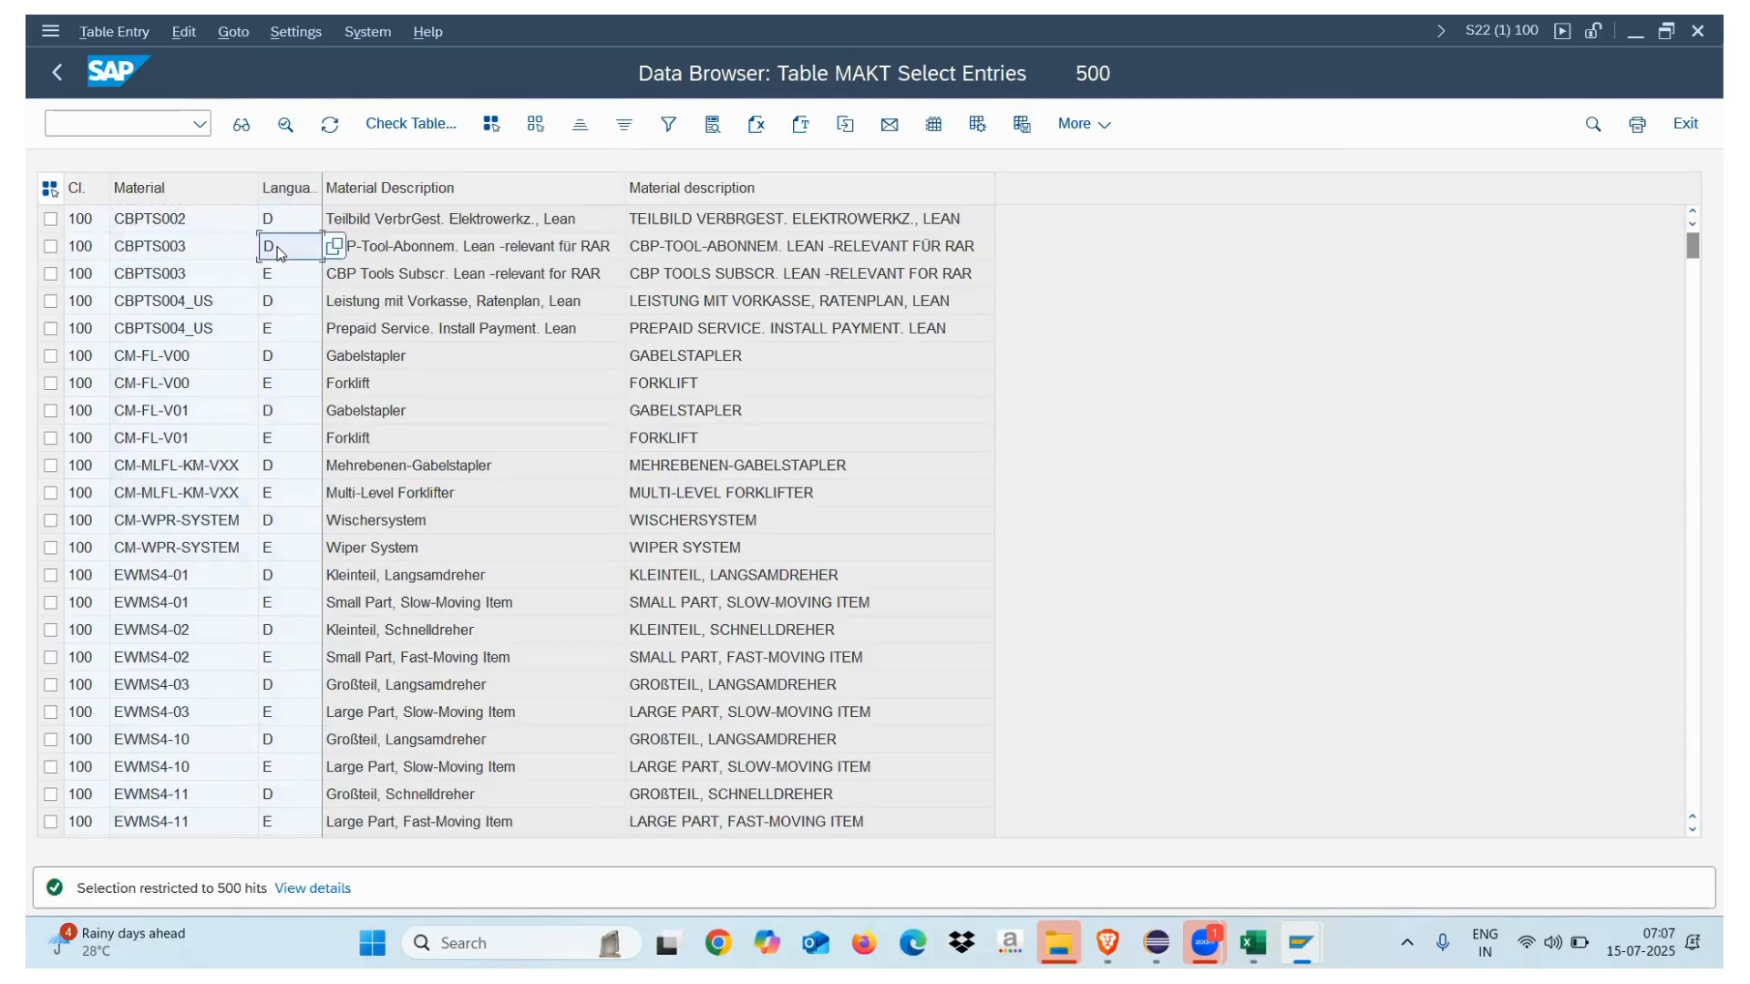
pyautogui.click(279, 282)
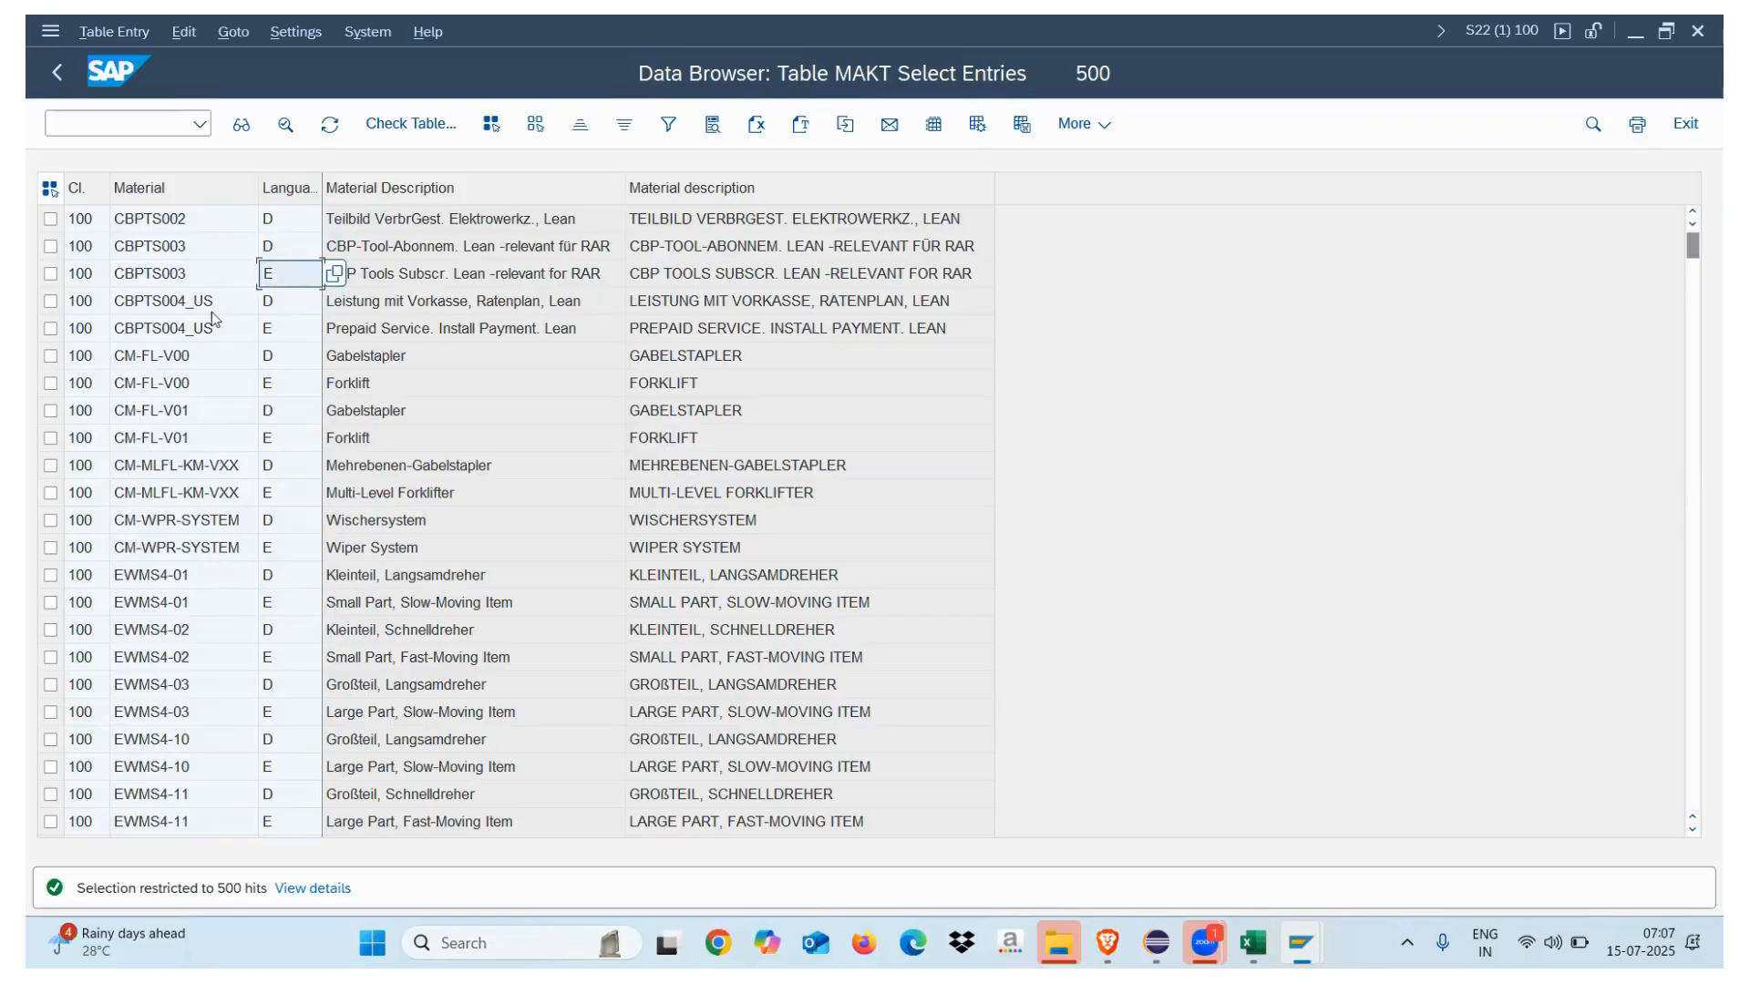
pyautogui.click(193, 254)
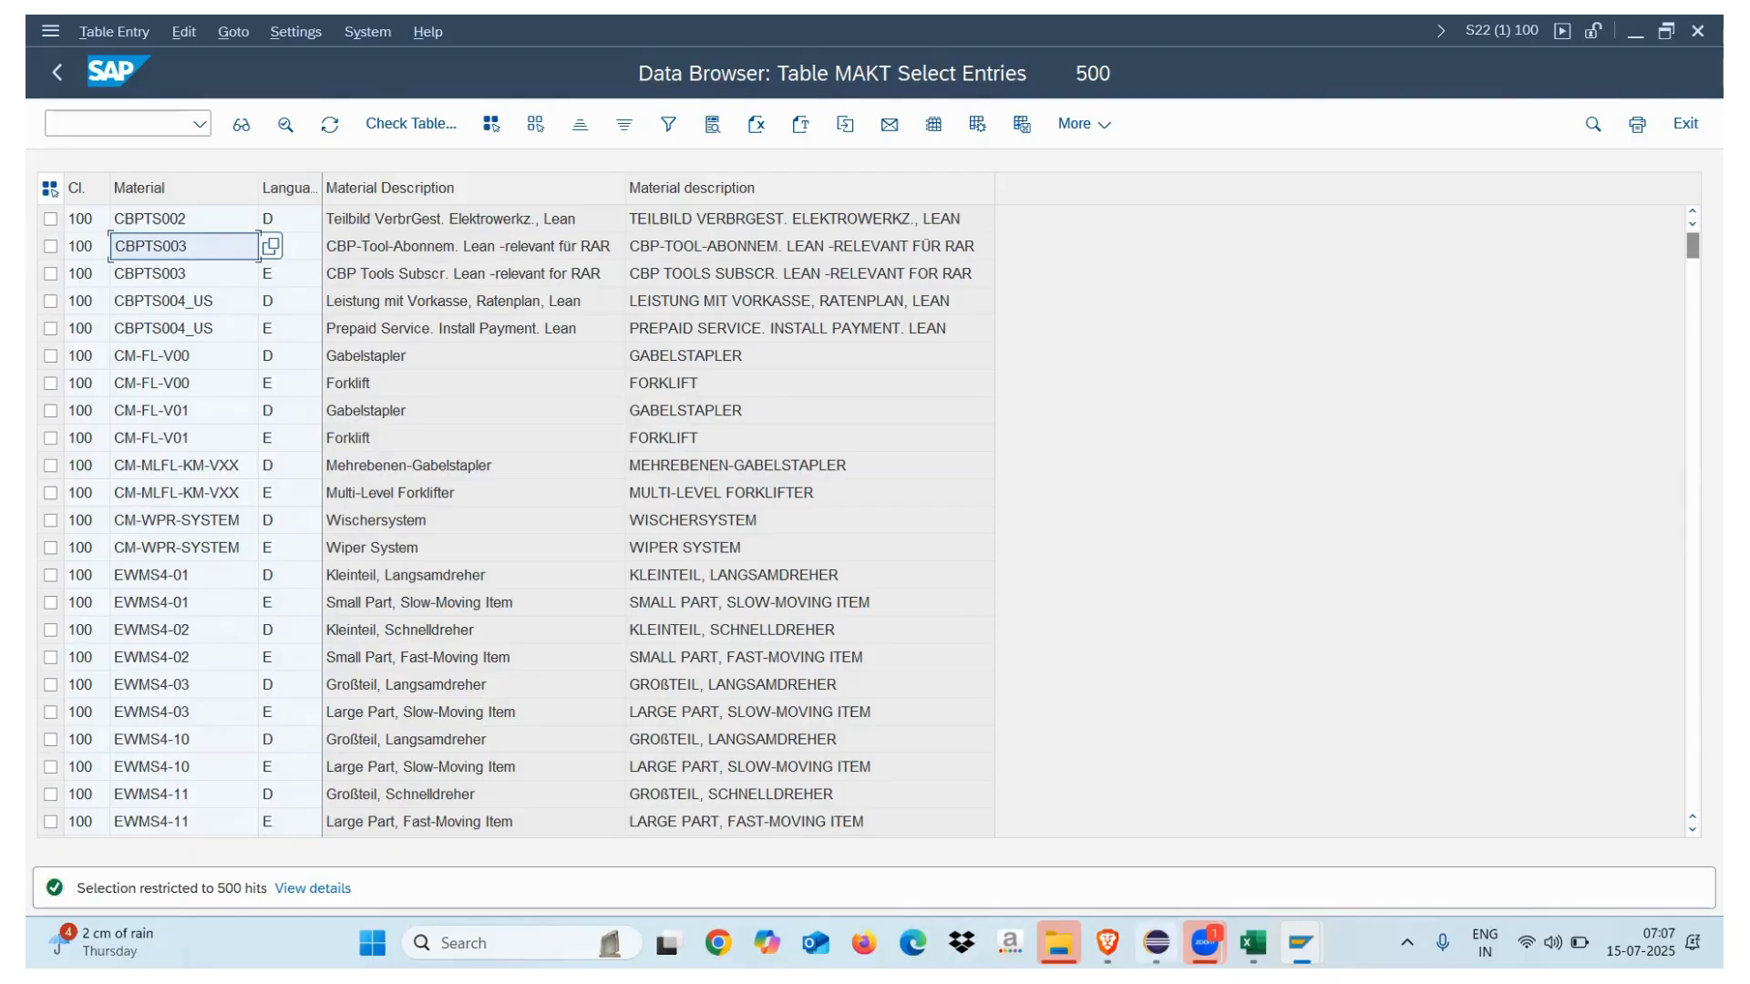
pyautogui.click(1156, 944)
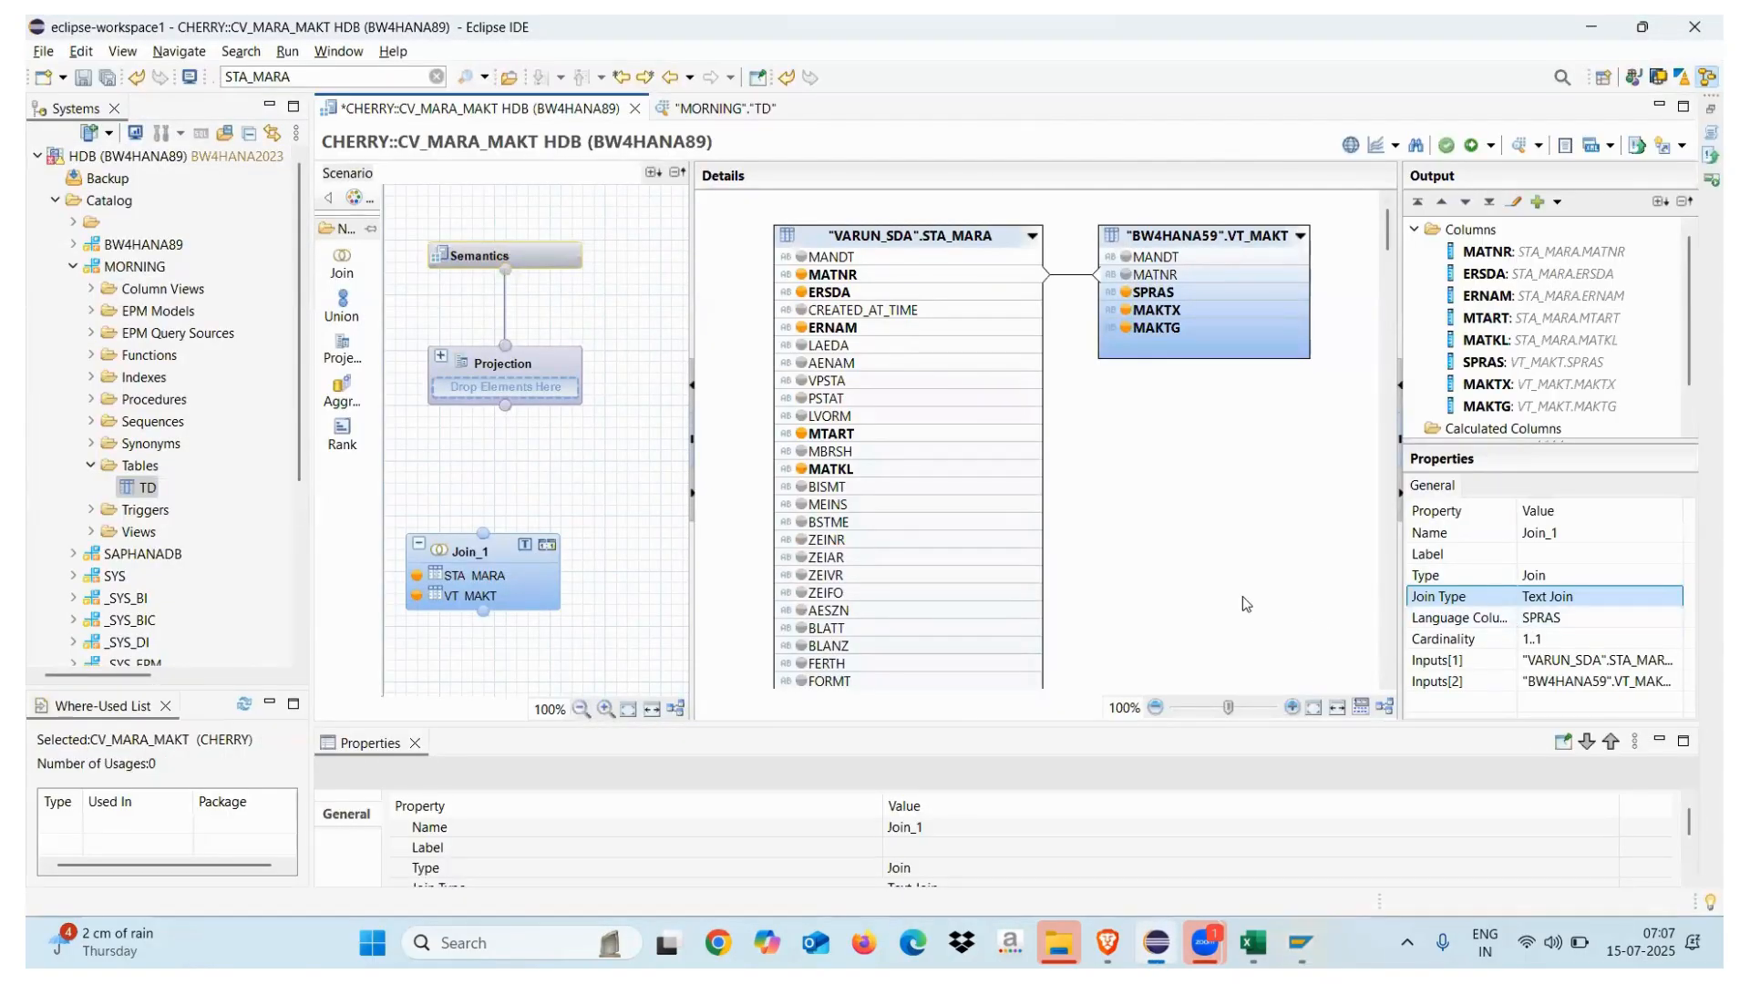
# View the HDB (BW4HANA89) system's Additional Properties, including the English (India) locale, then close them
pyautogui.click(43, 51)
pyautogui.click(100, 563)
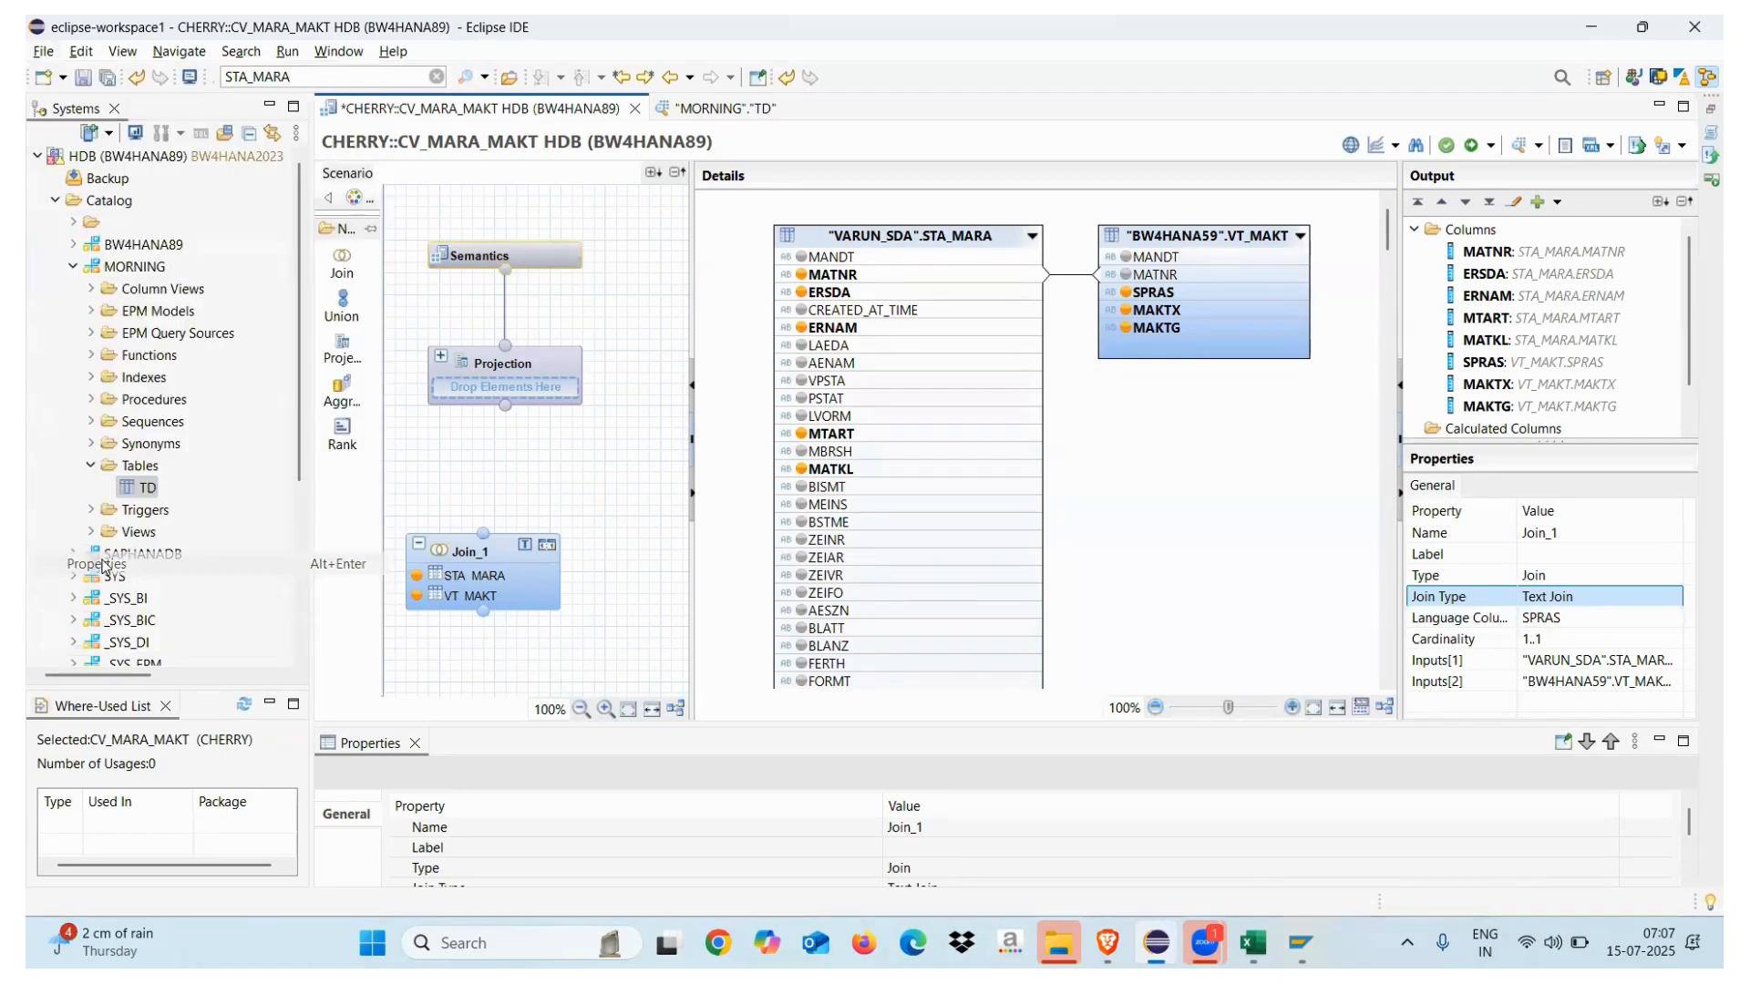
pyautogui.click(1096, 485)
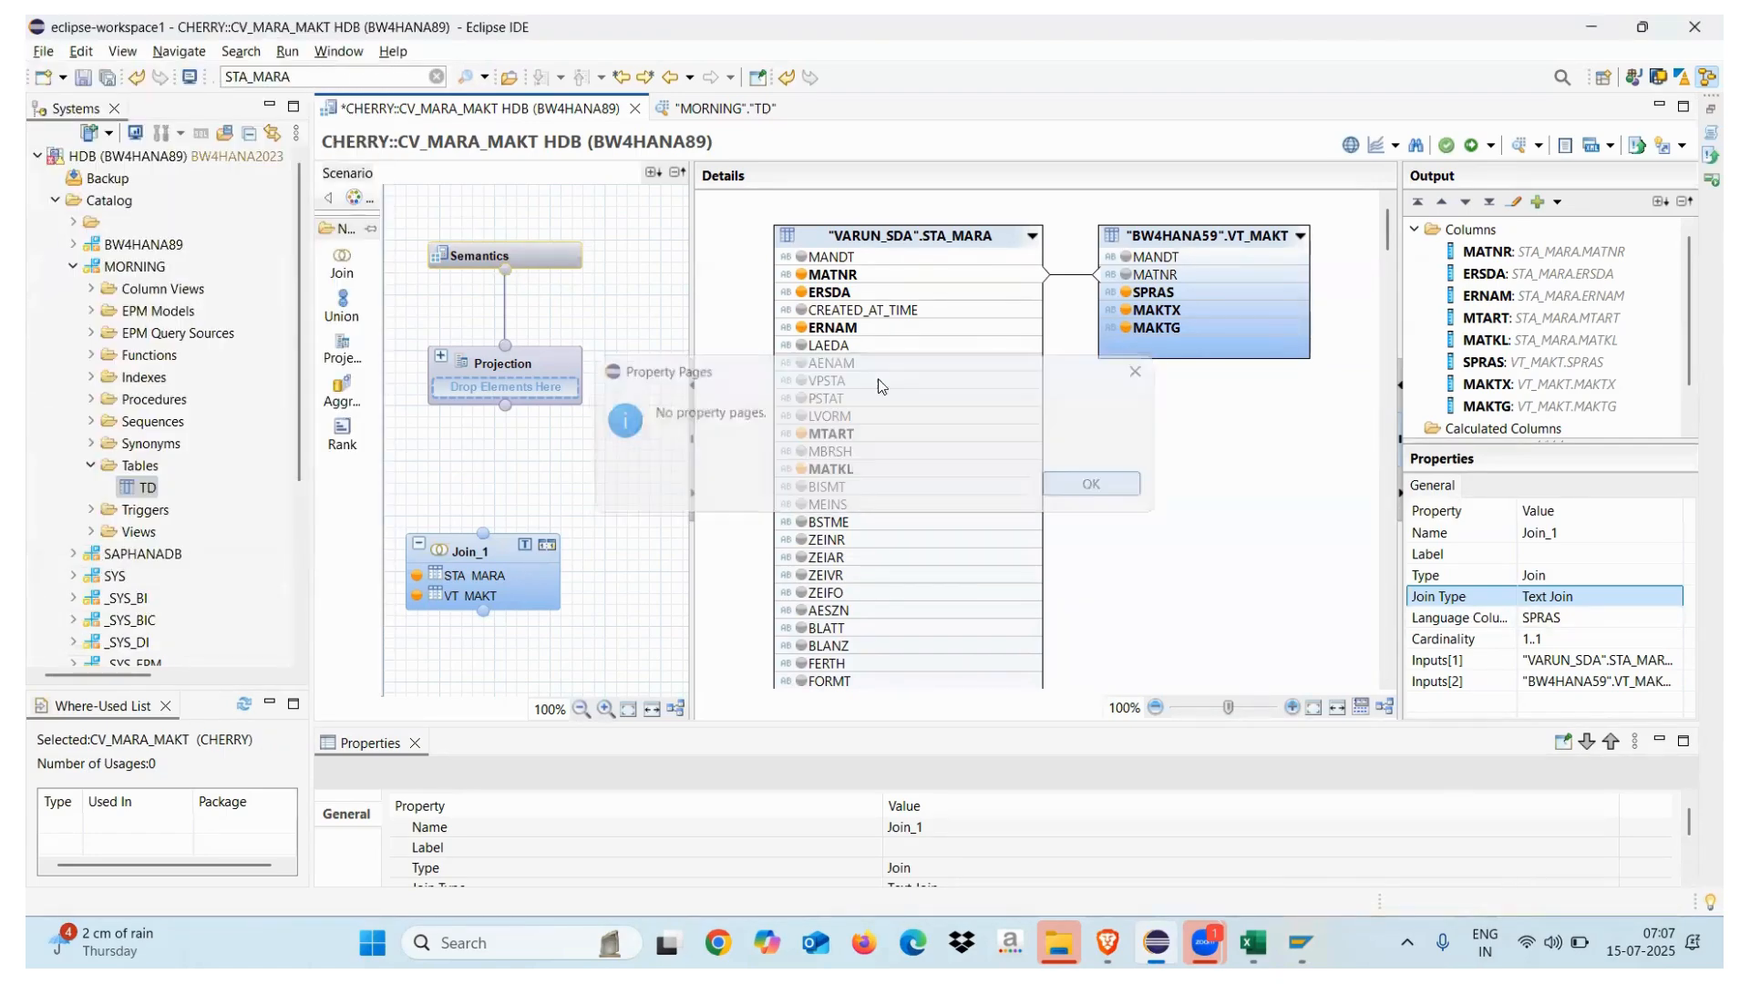
pyautogui.click(160, 160)
pyautogui.rightClick(159, 161)
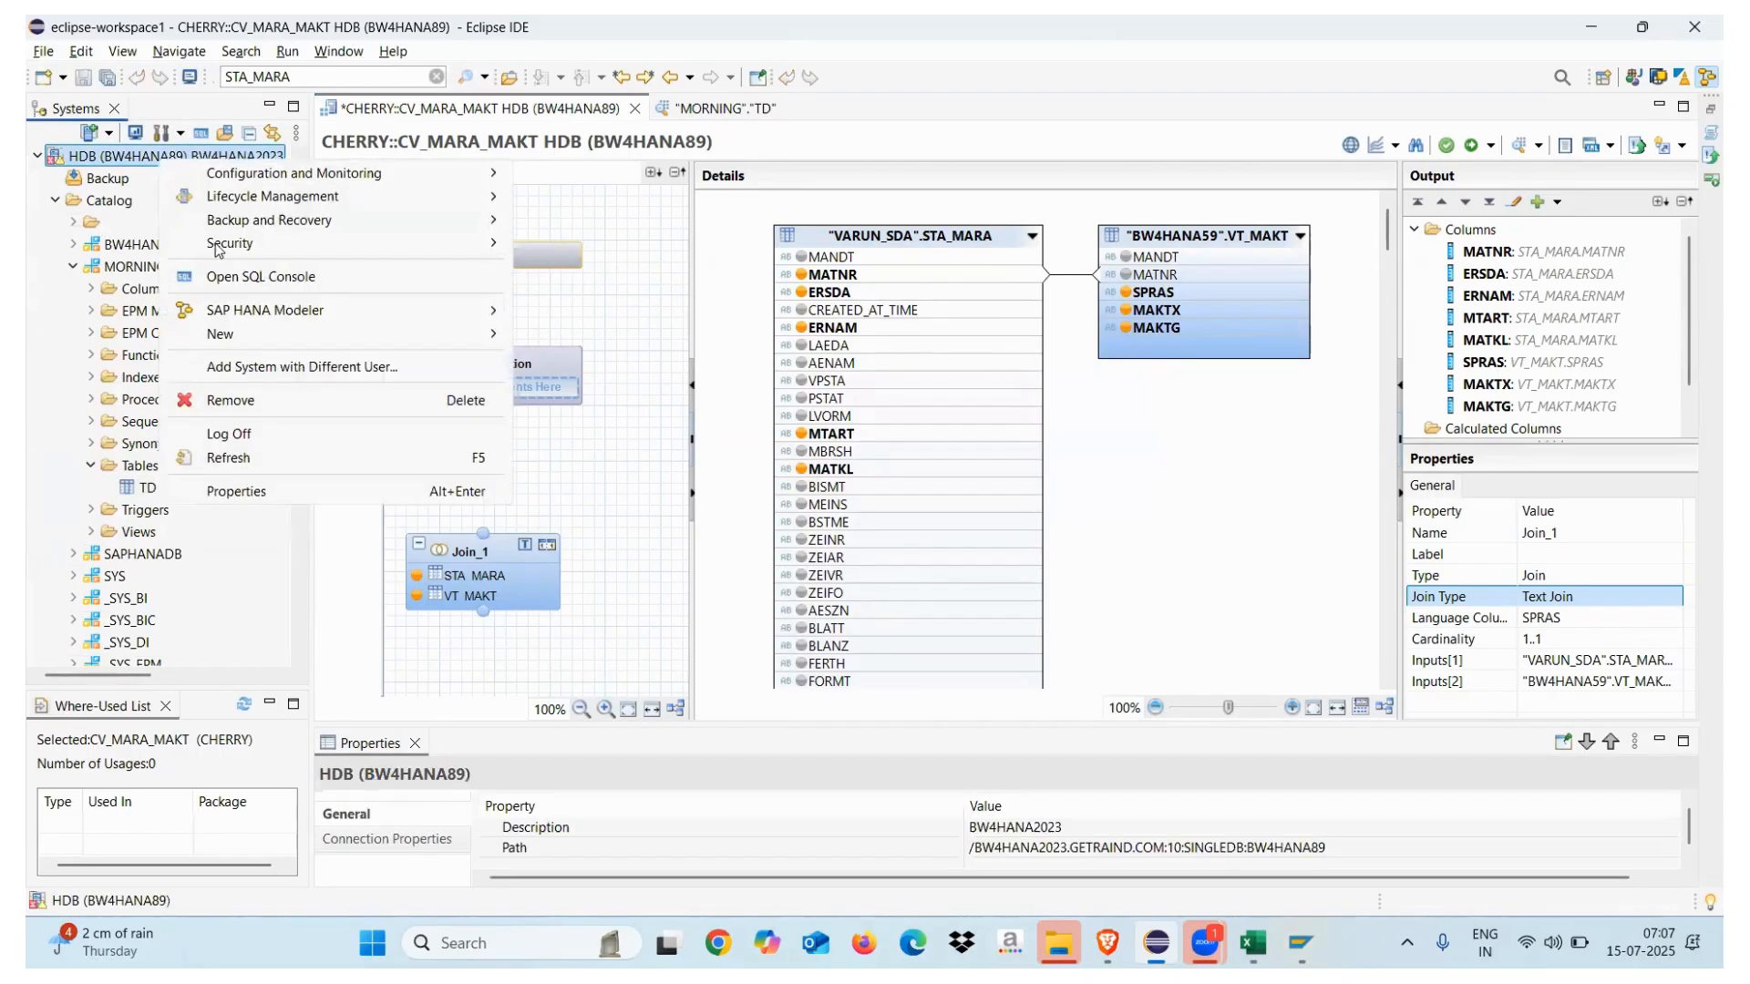
pyautogui.click(245, 491)
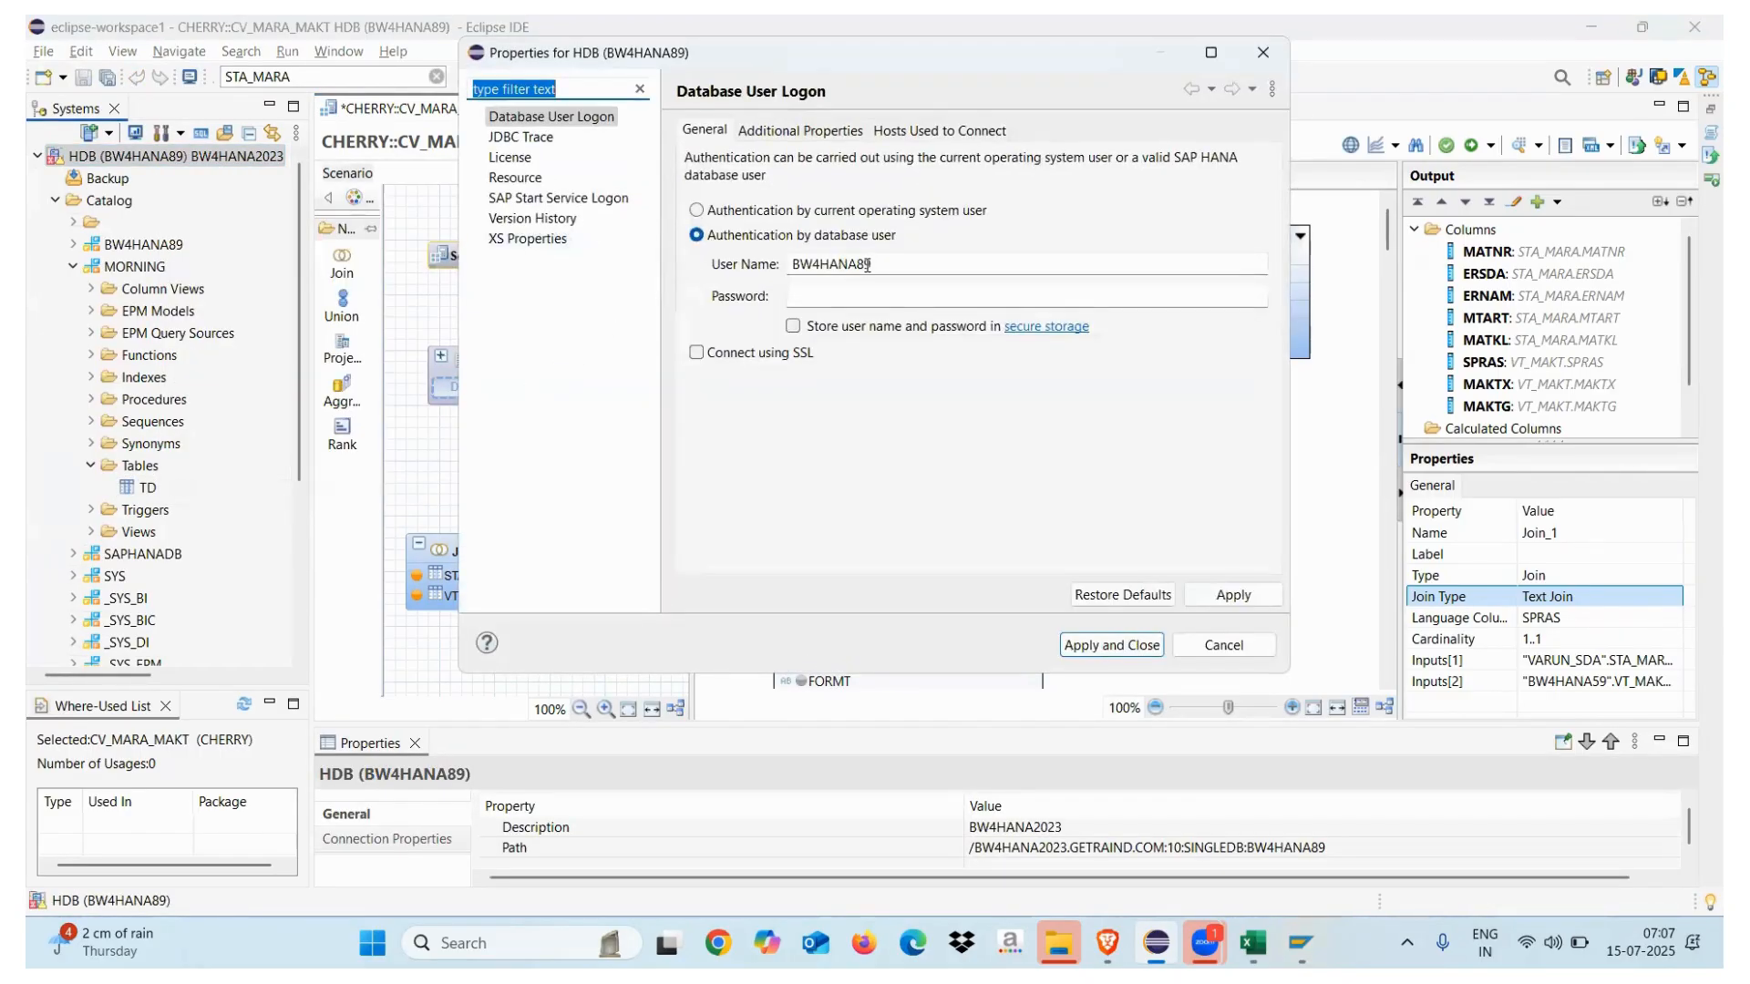
pyautogui.click(807, 130)
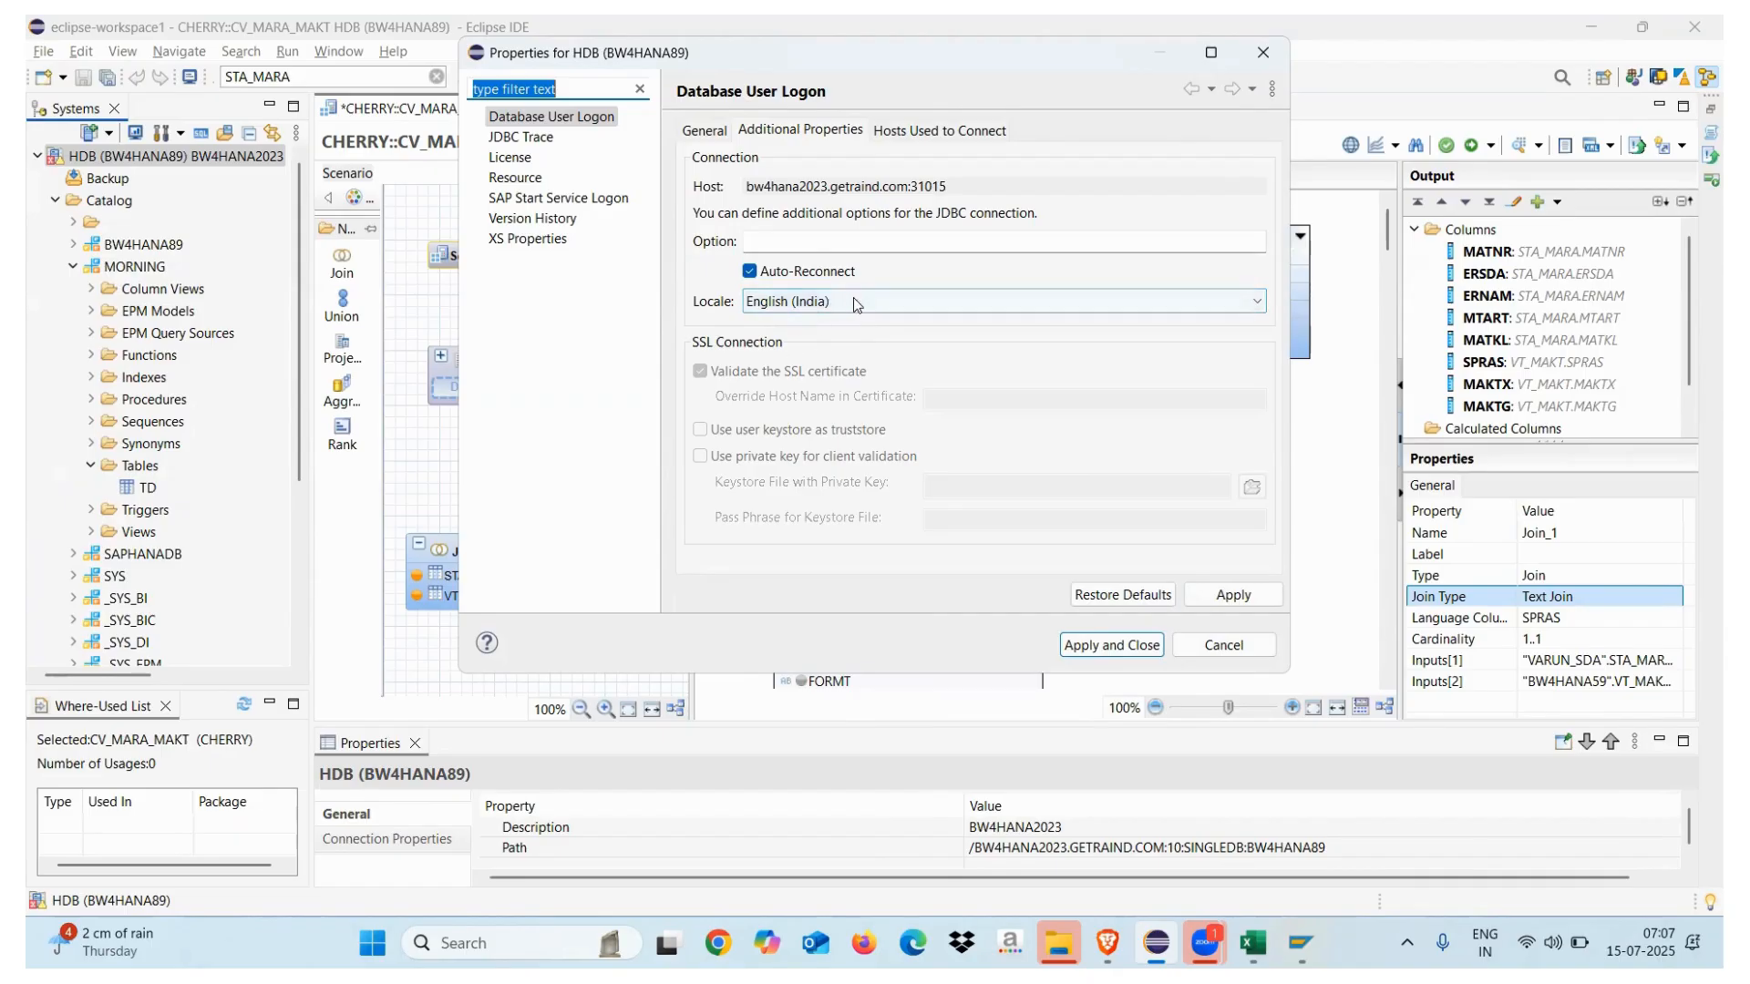
pyautogui.click(1257, 46)
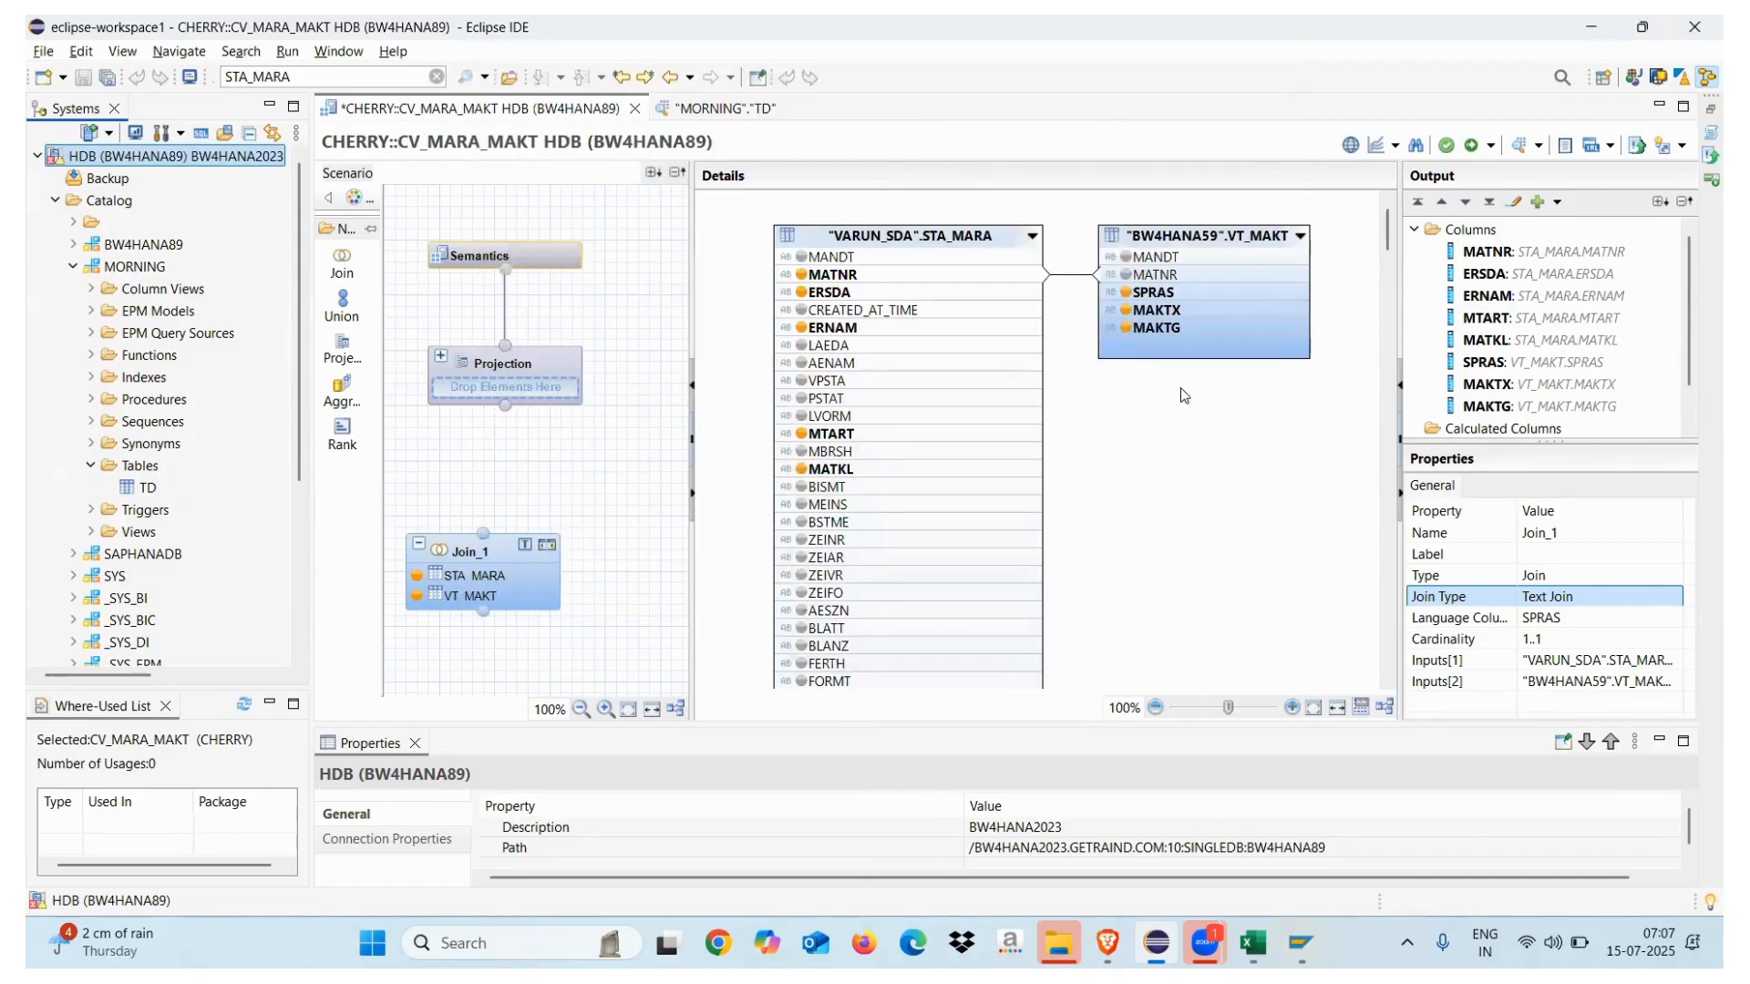
# Connect Join_1 into the Projection and add all its columns to the output
pyautogui.moveTo(472, 551)
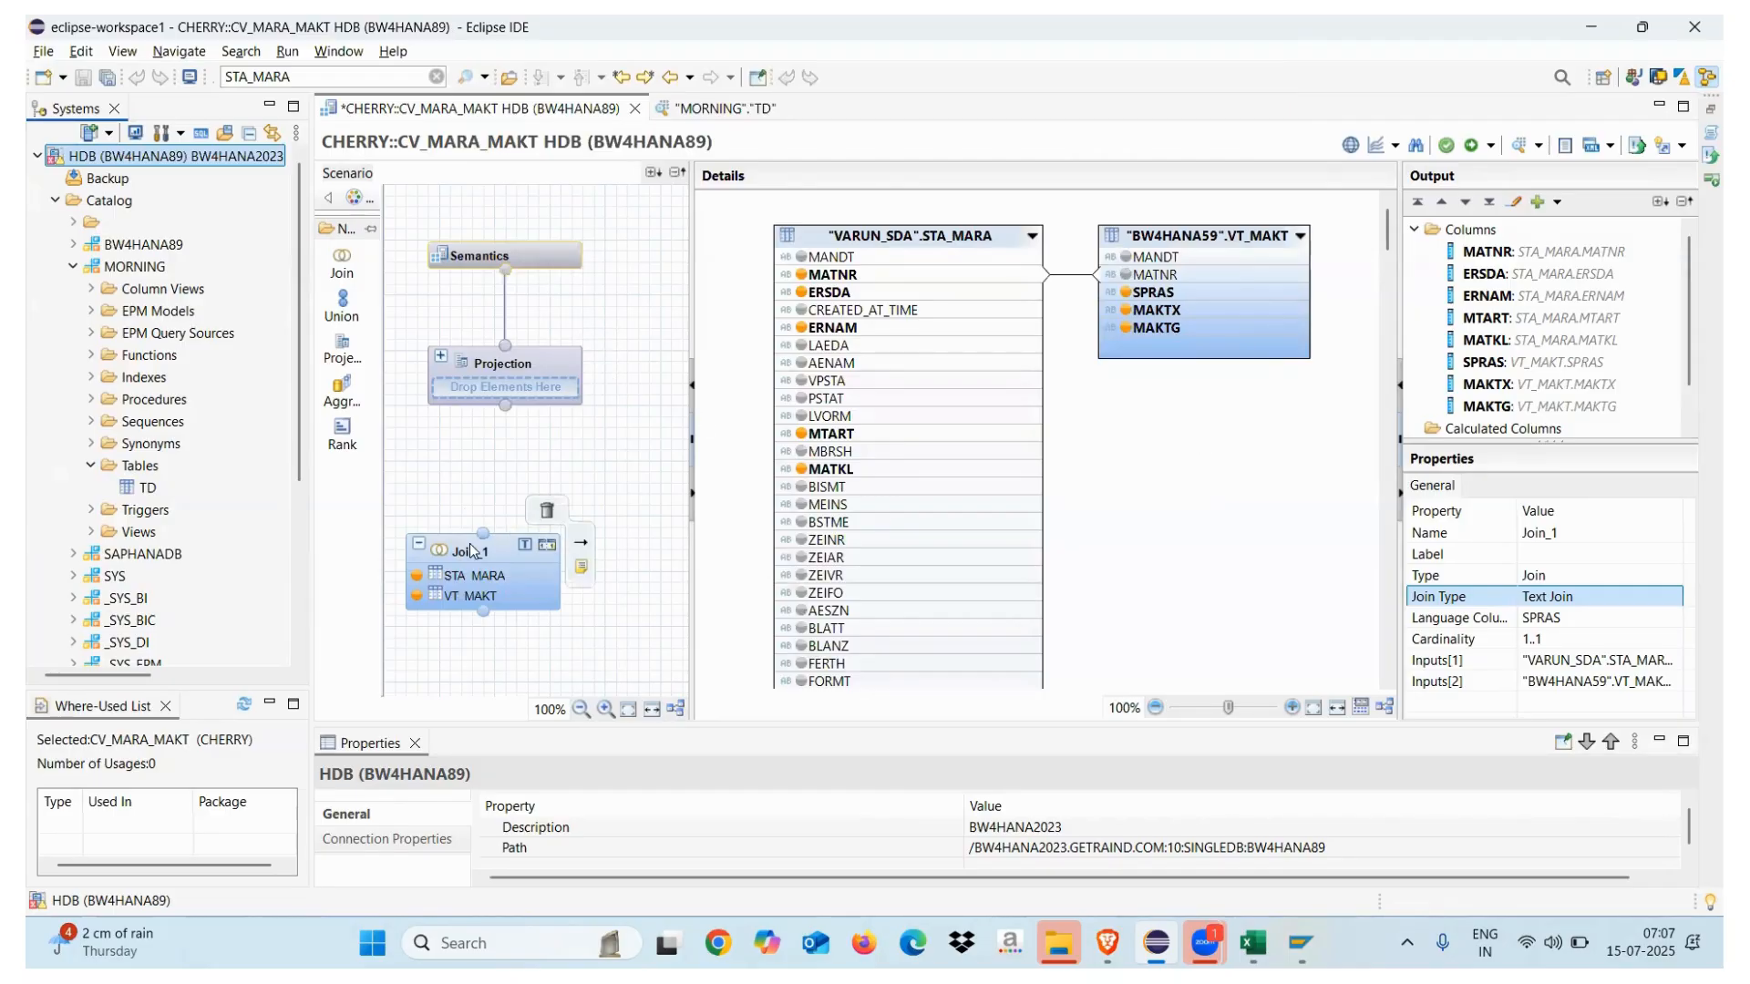
pyautogui.moveTo(483, 533); pyautogui.dragTo(507, 402)
pyautogui.click(468, 367)
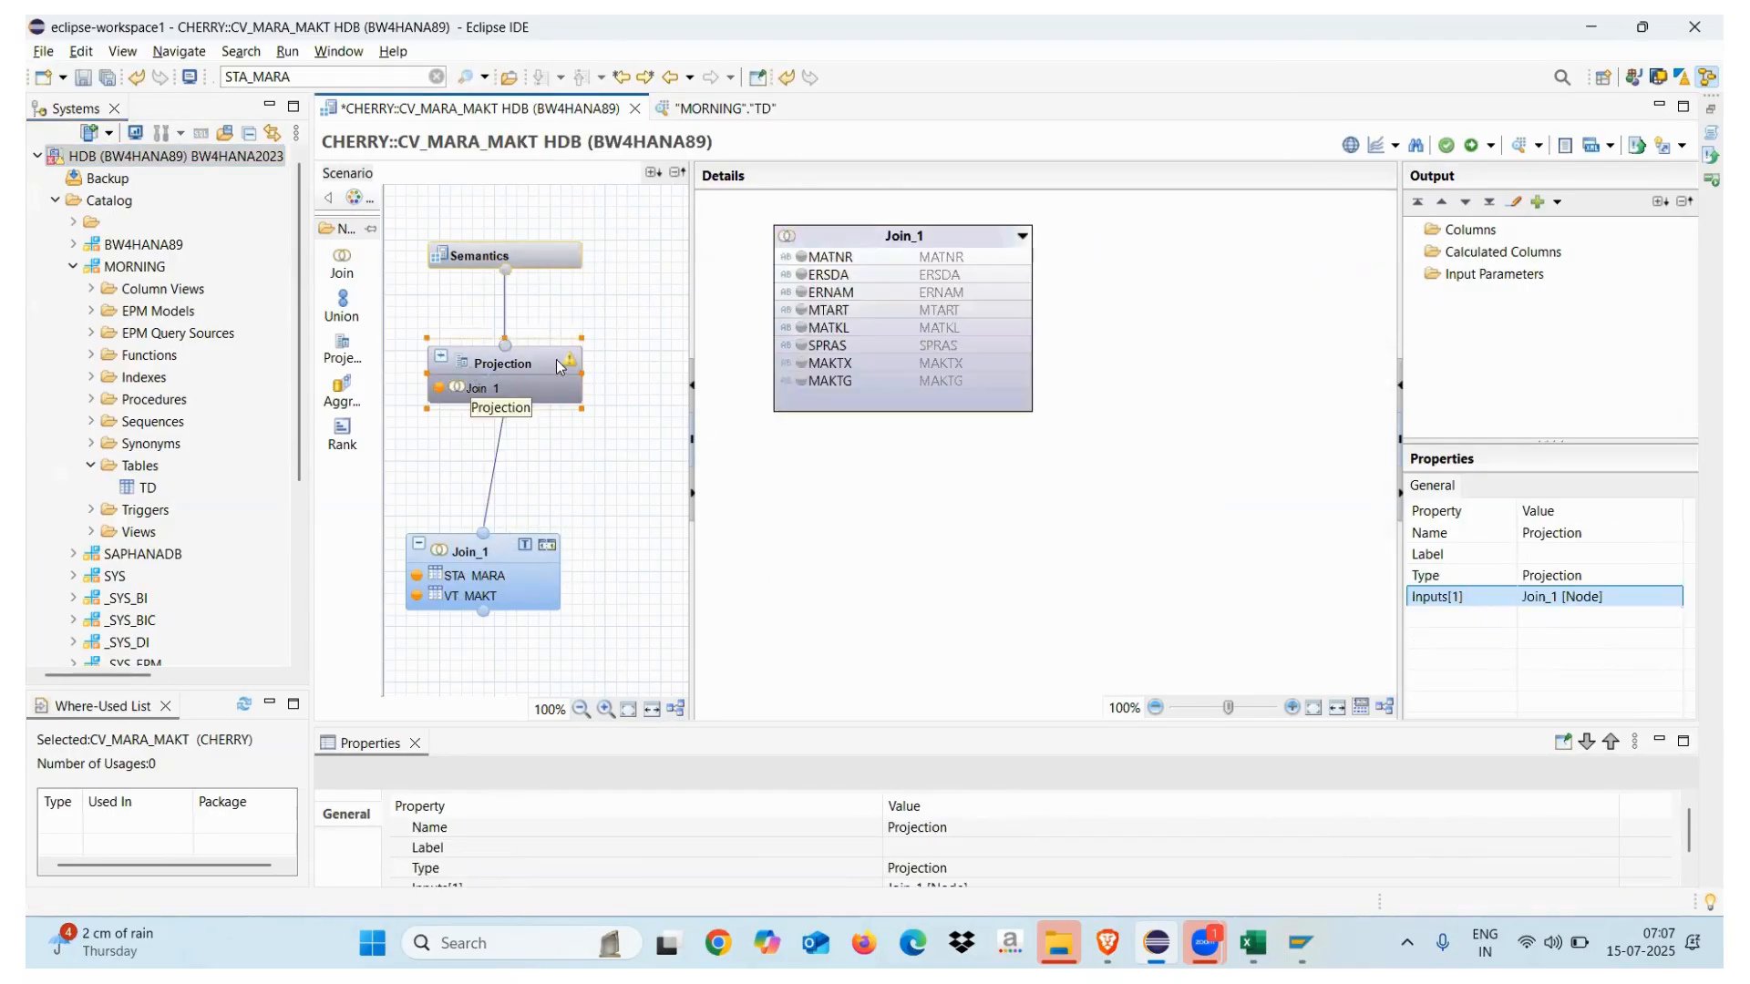
pyautogui.rightClick(847, 241)
pyautogui.click(920, 285)
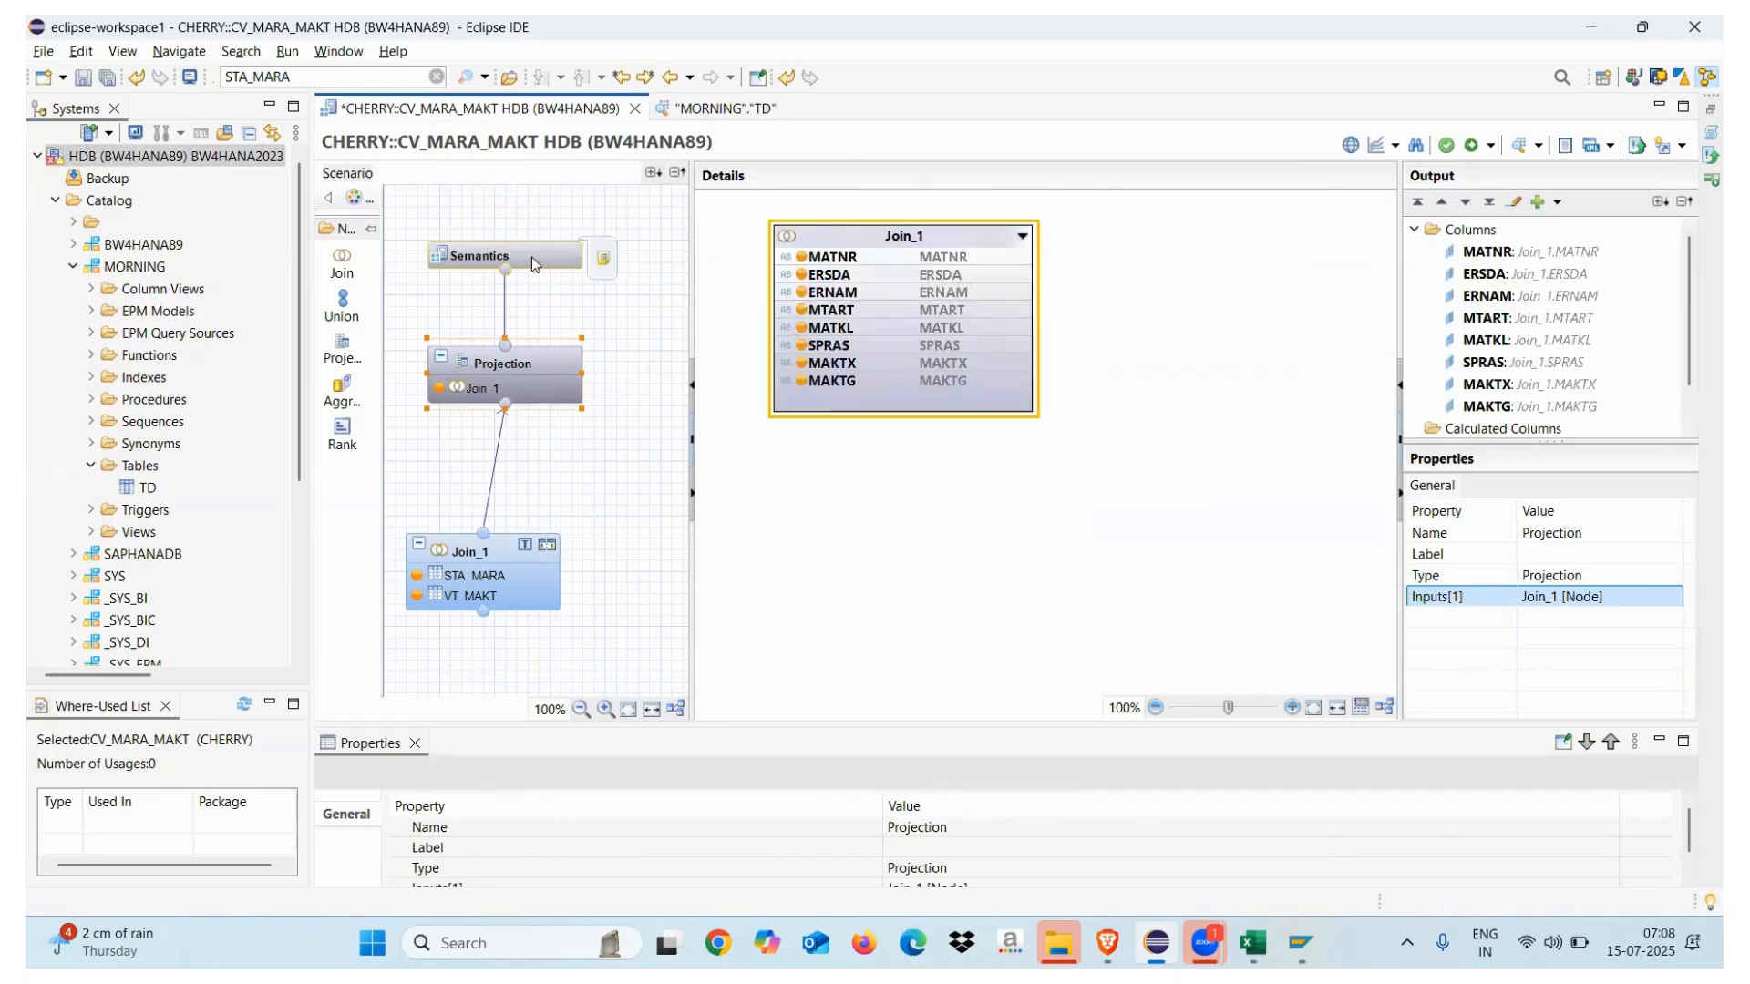
# Mark MATNR as a key column and clear the apply privileges setting
pyautogui.click(532, 257)
pyautogui.click(784, 330)
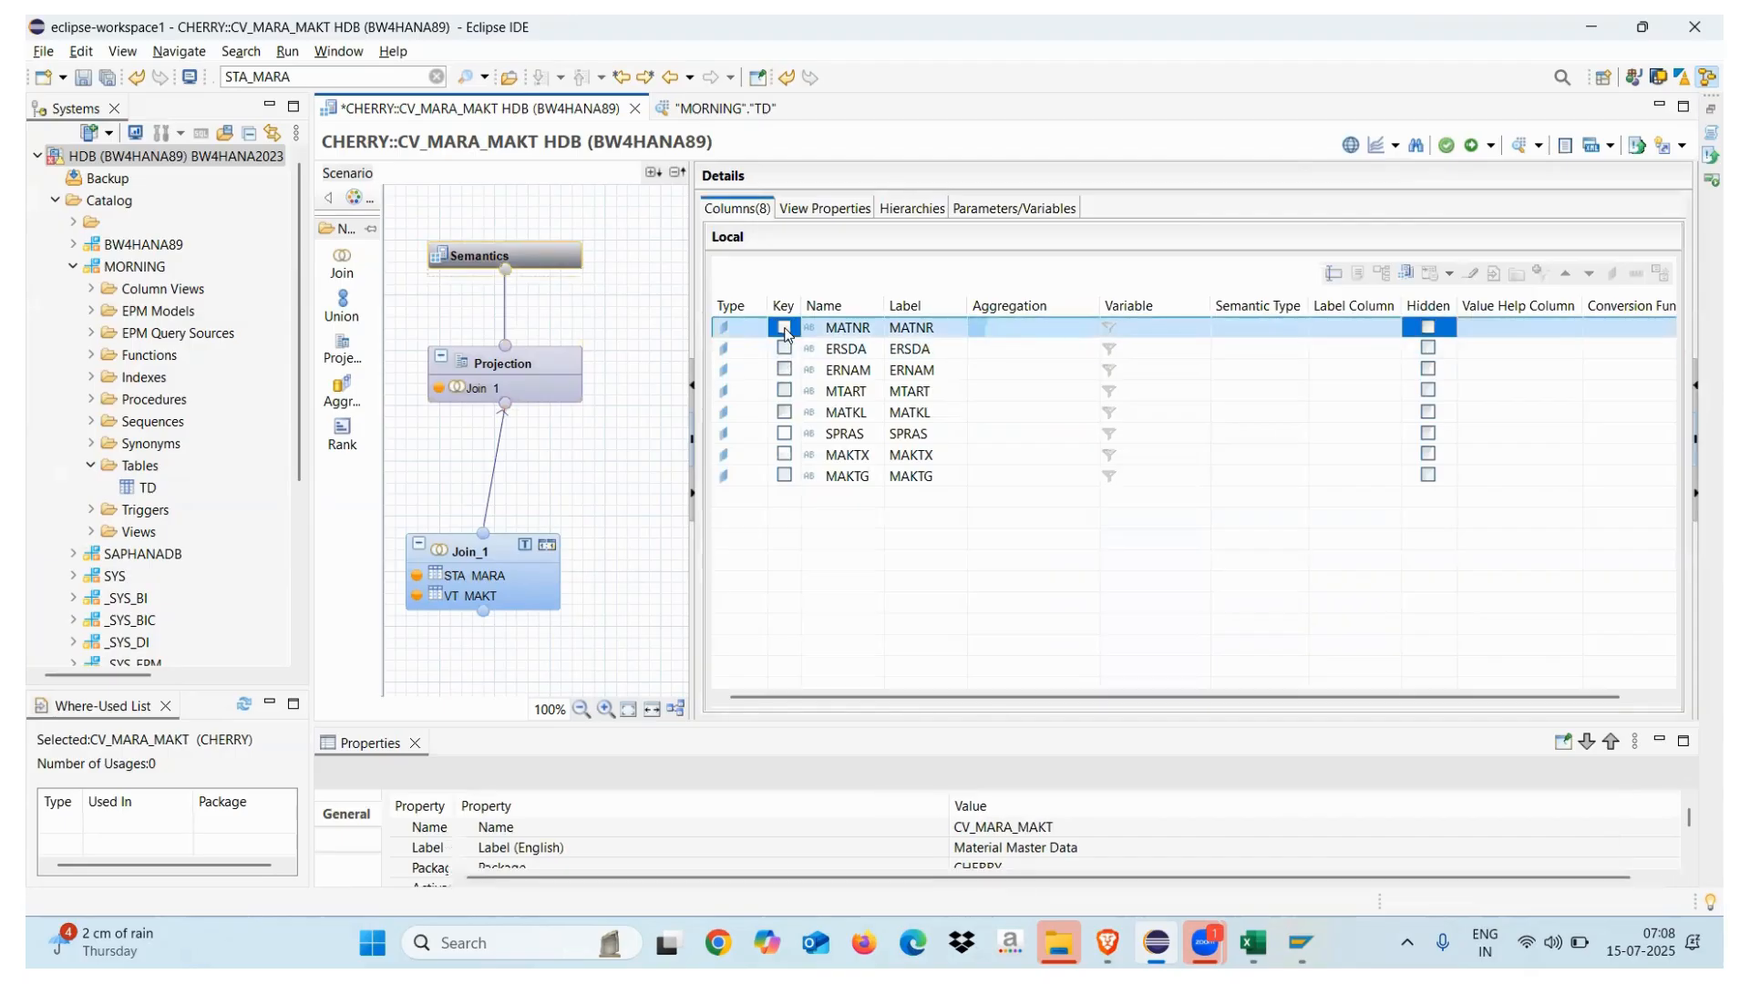
pyautogui.click(784, 329)
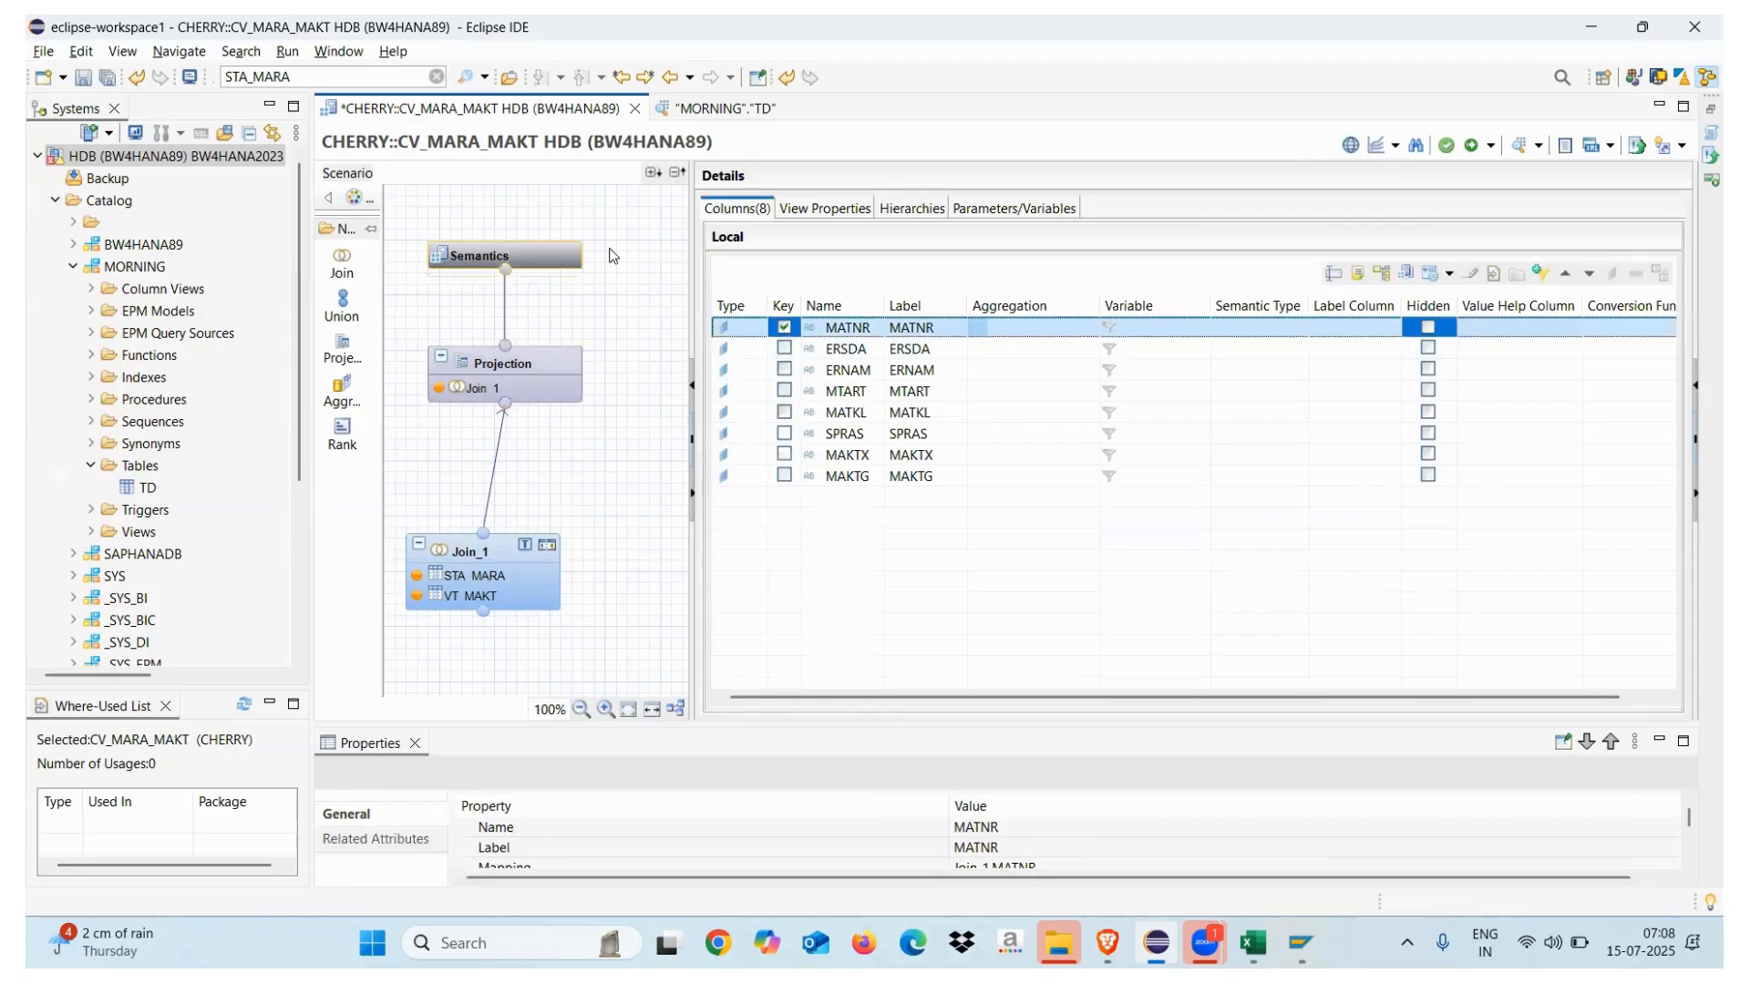
pyautogui.click(826, 209)
pyautogui.moveTo(1027, 467); pyautogui.dragTo(1034, 622)
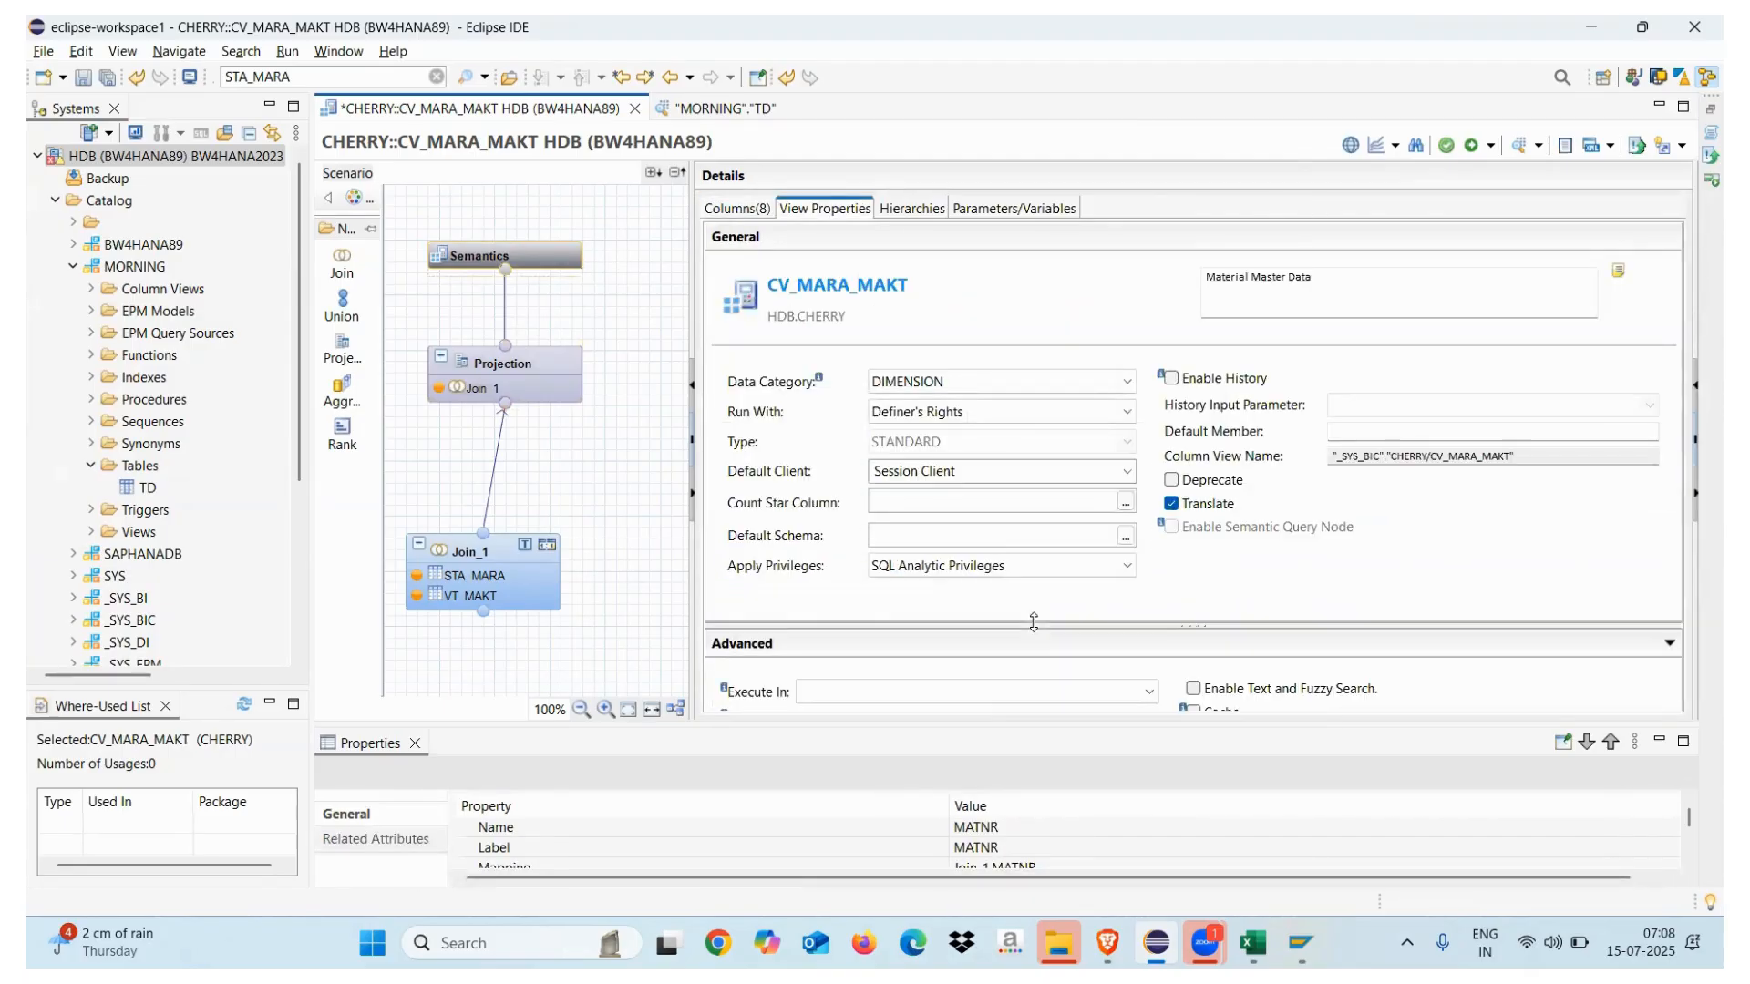
pyautogui.click(1029, 566)
pyautogui.click(974, 590)
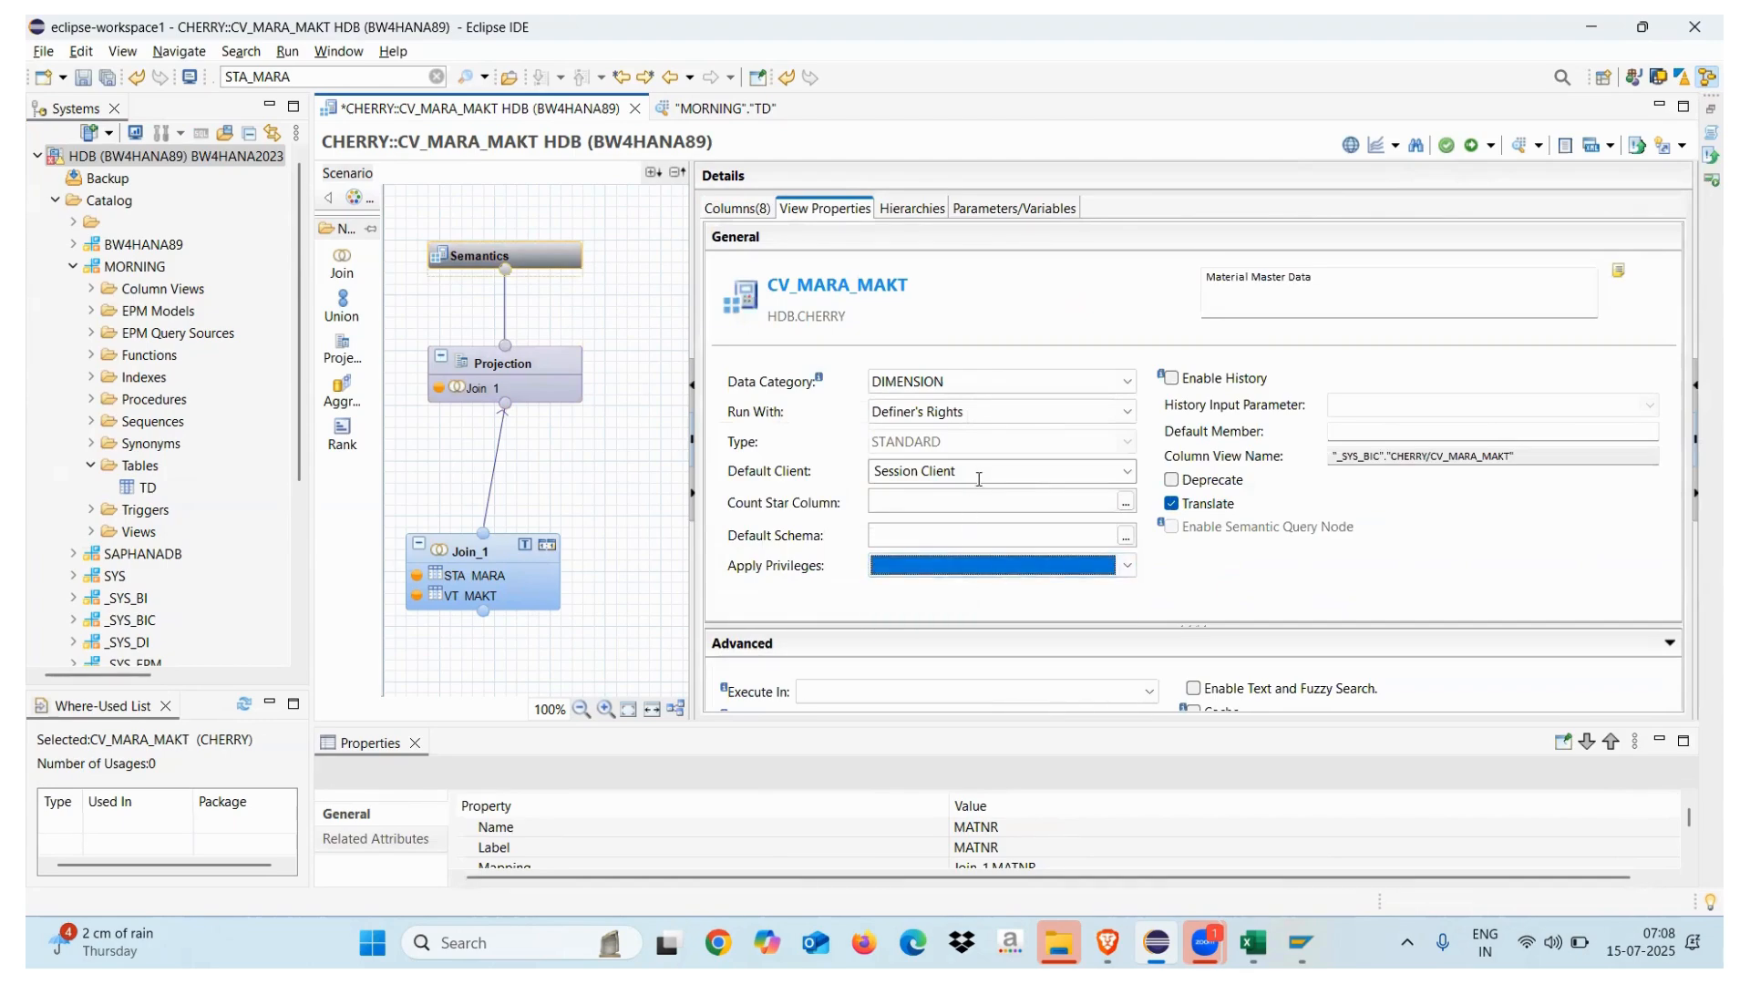
# Set Default Client to Cross Client and save and activate the view
pyautogui.click(979, 477)
pyautogui.click(1124, 472)
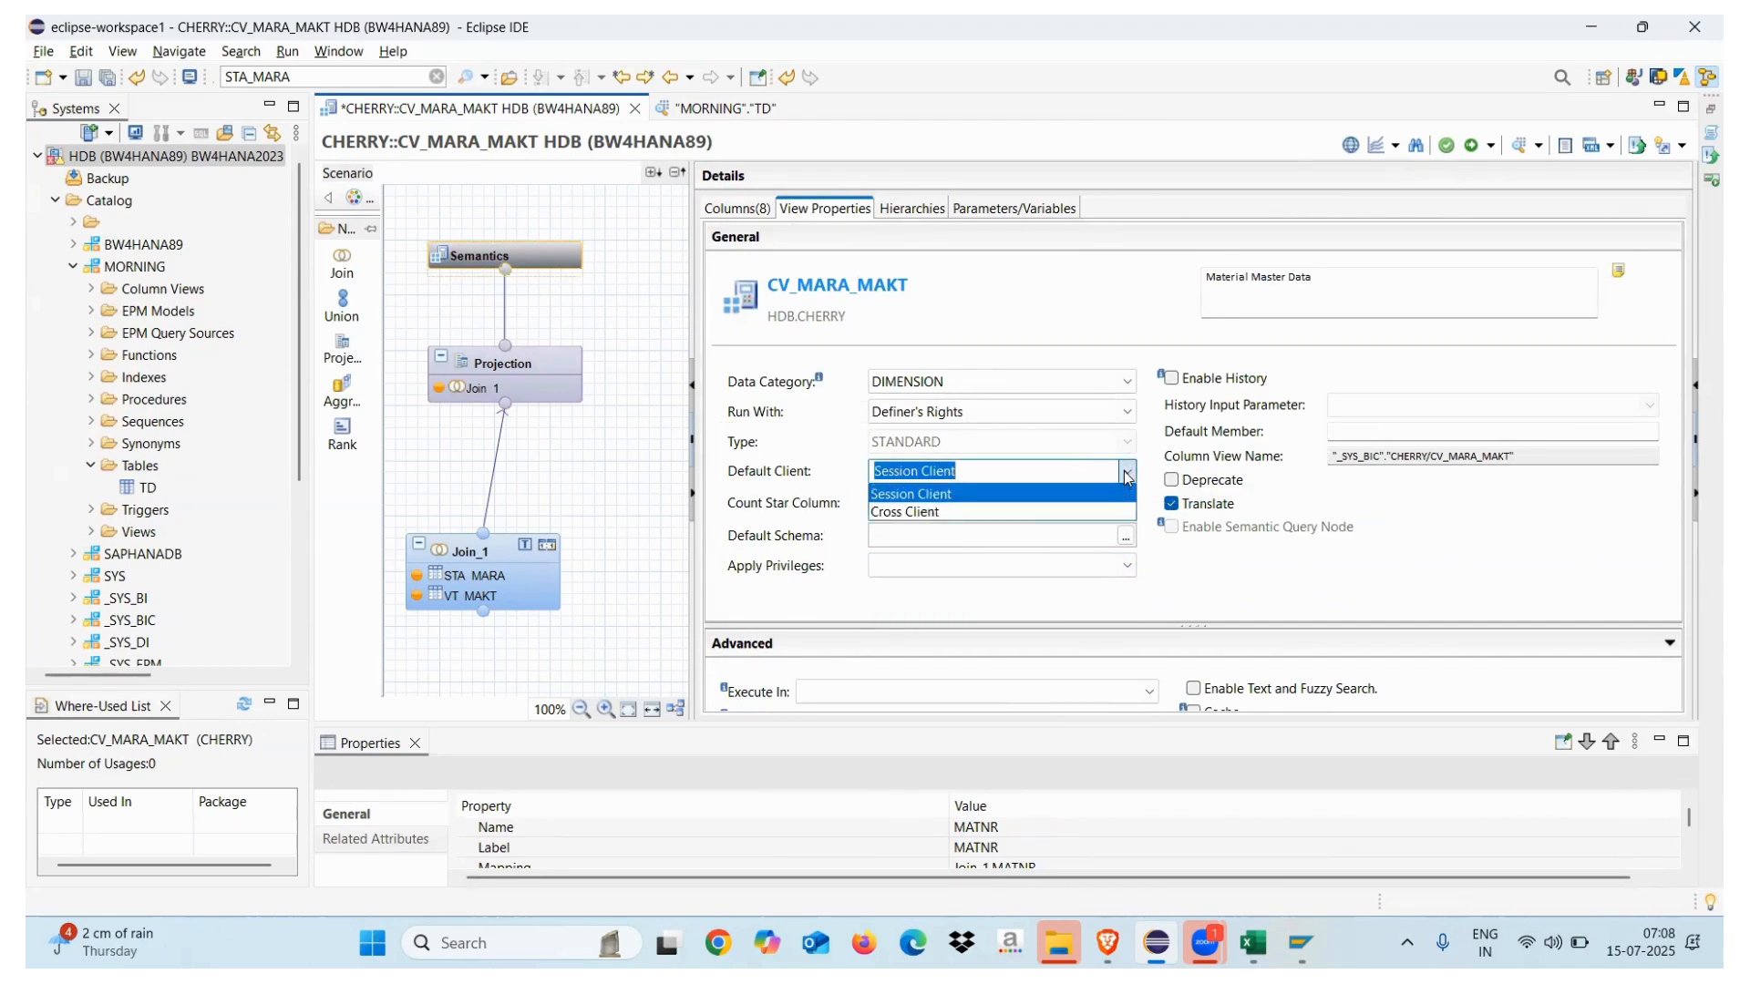
pyautogui.click(943, 512)
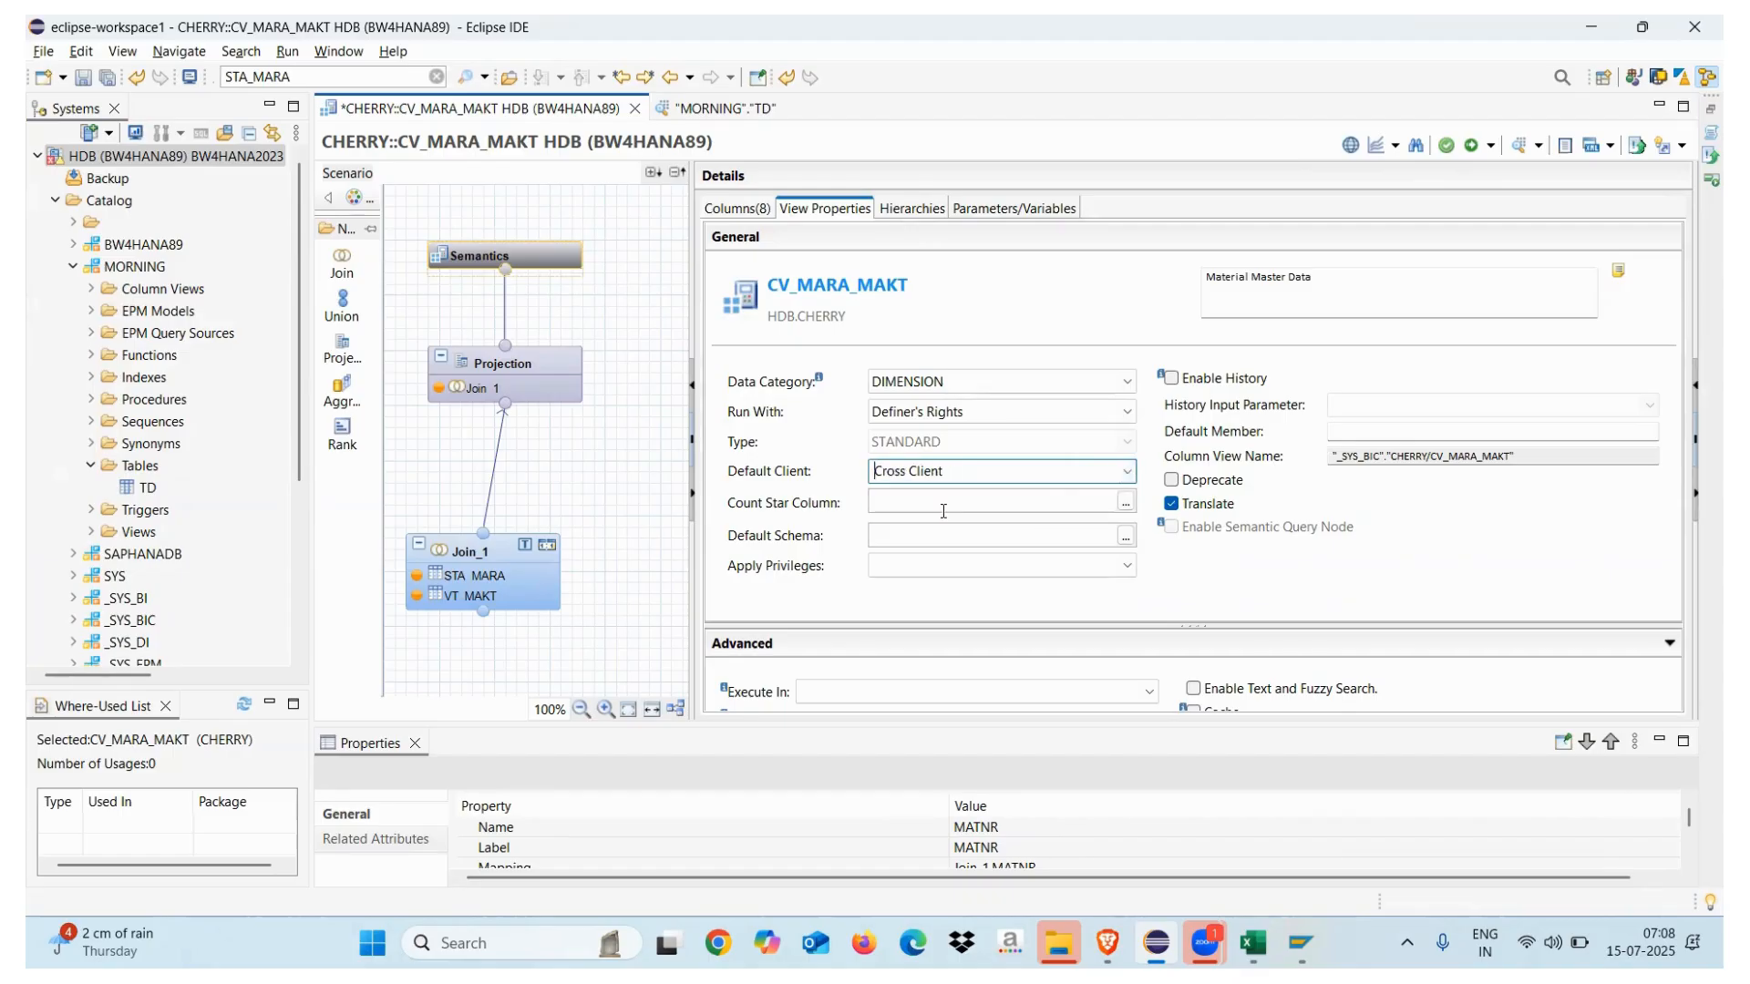
pyautogui.click(1470, 146)
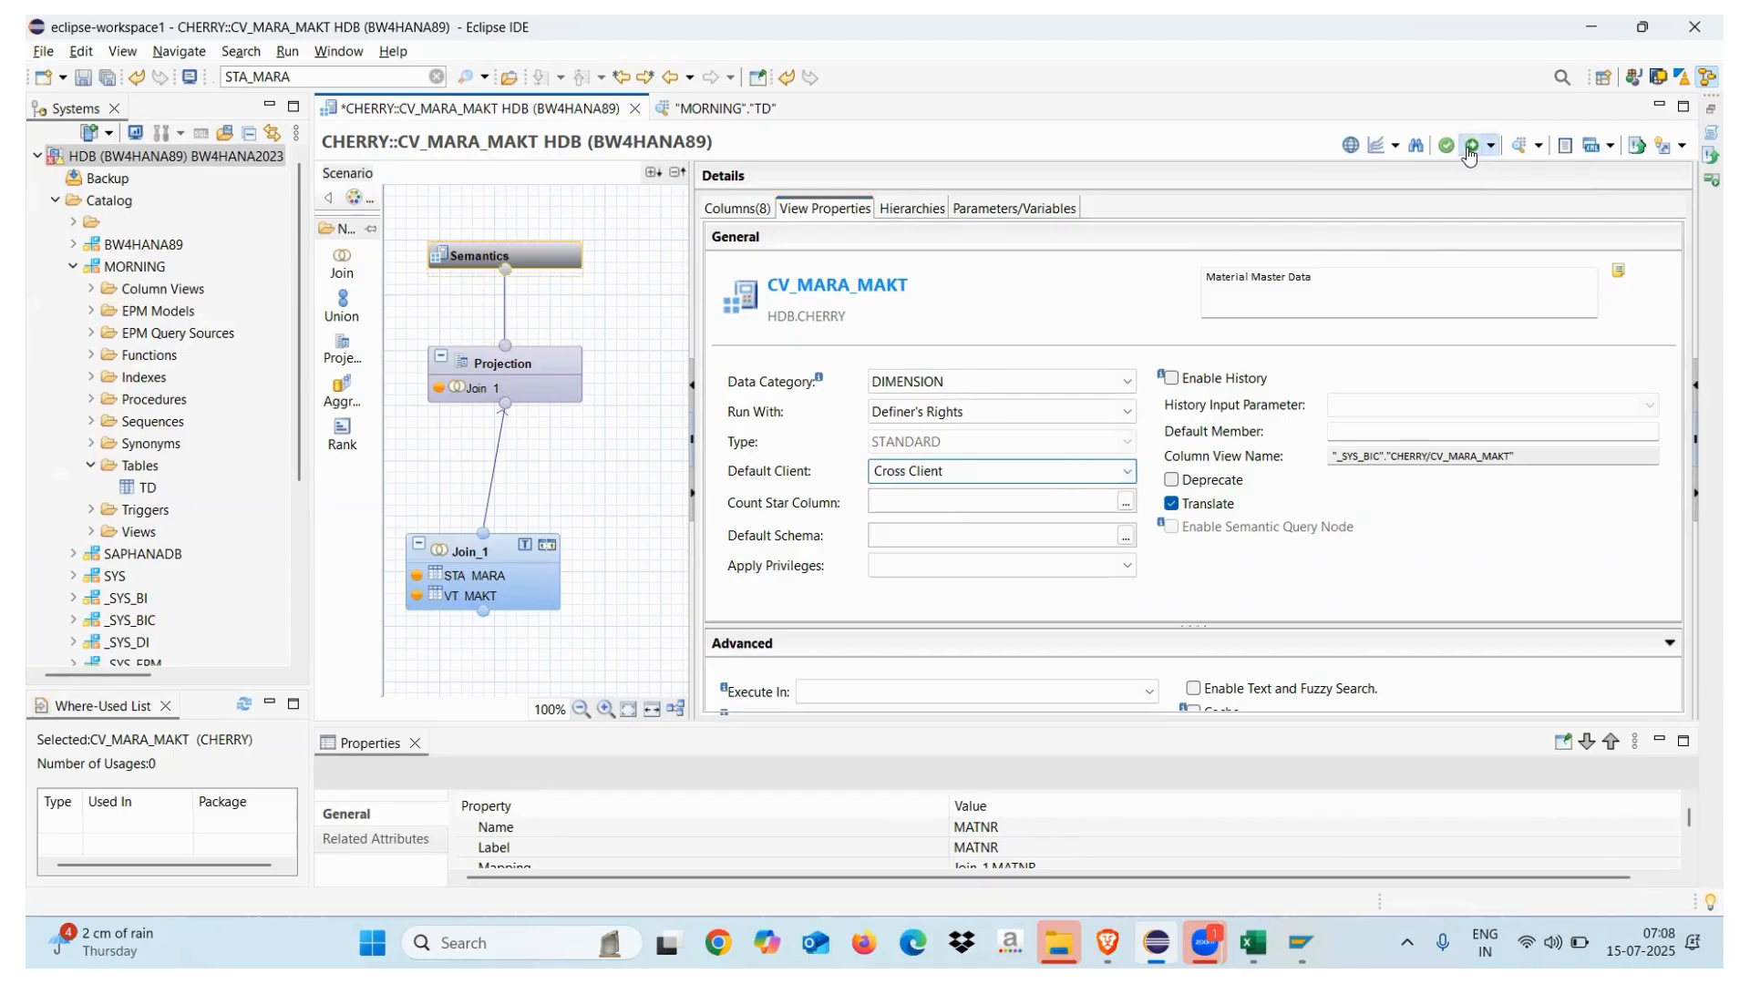
# Read the failed CV_MARA_MAKT activation's 'user is not authorized' (2950) error, then close the job log
pyautogui.click(1710, 132)
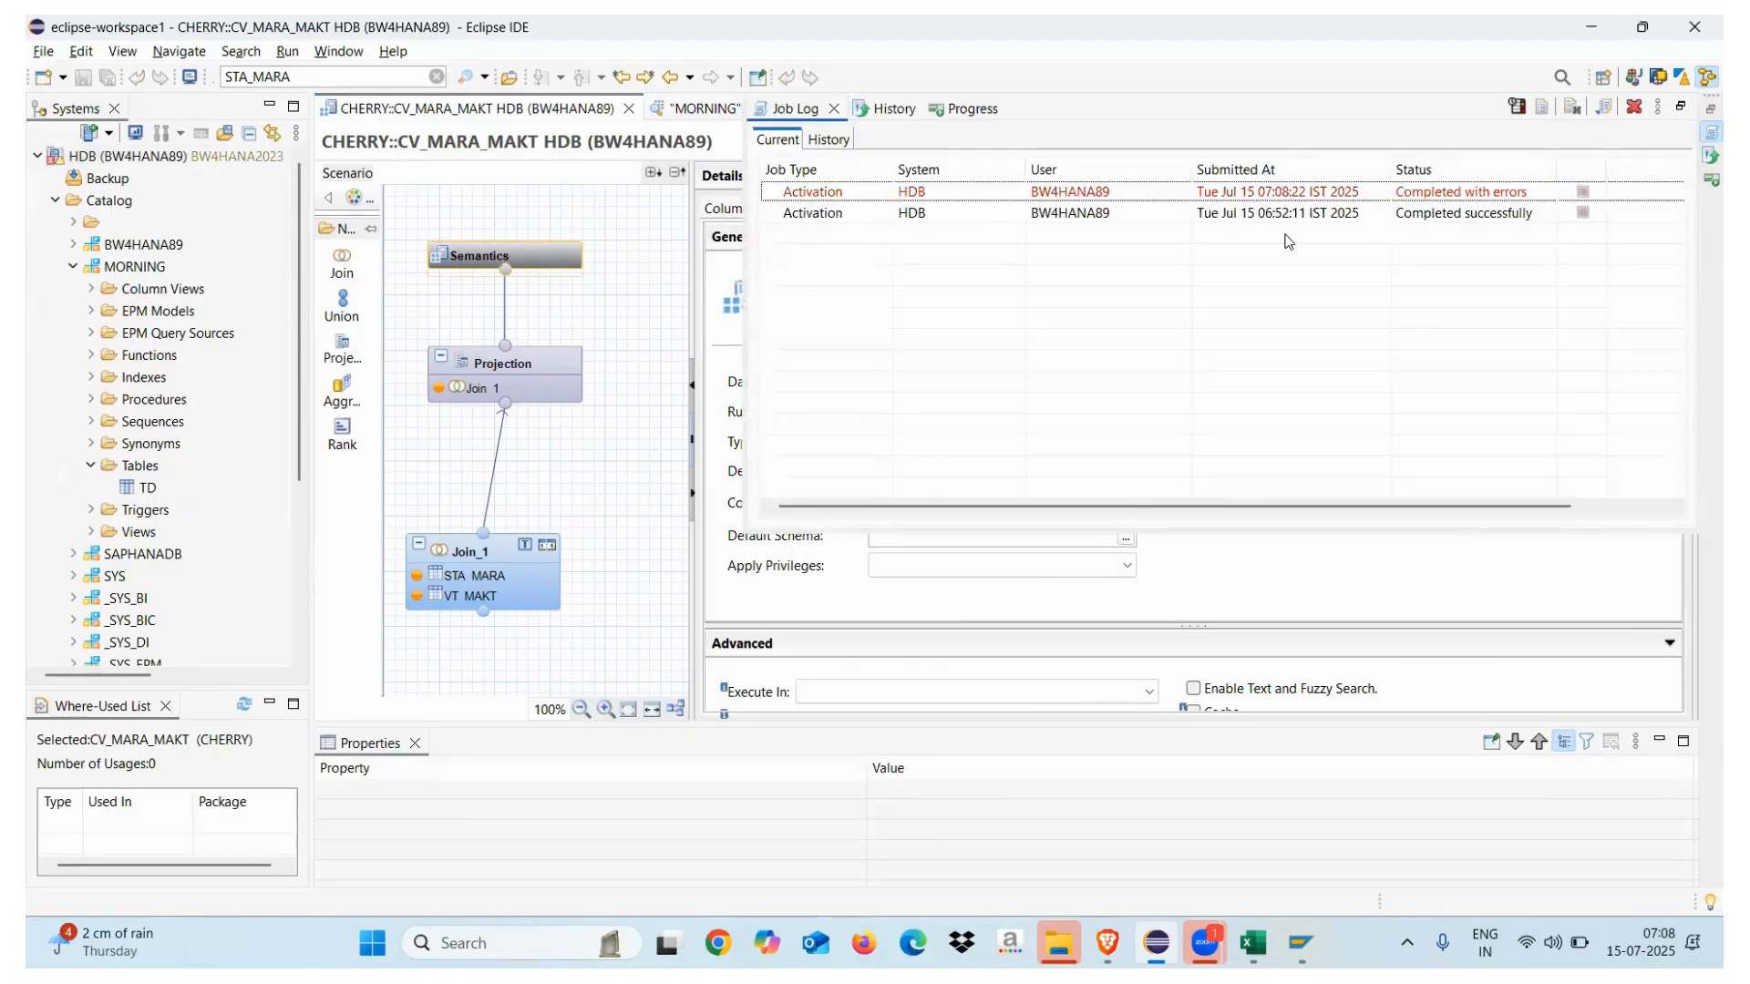
pyautogui.click(1426, 195)
pyautogui.doubleClick(1426, 193)
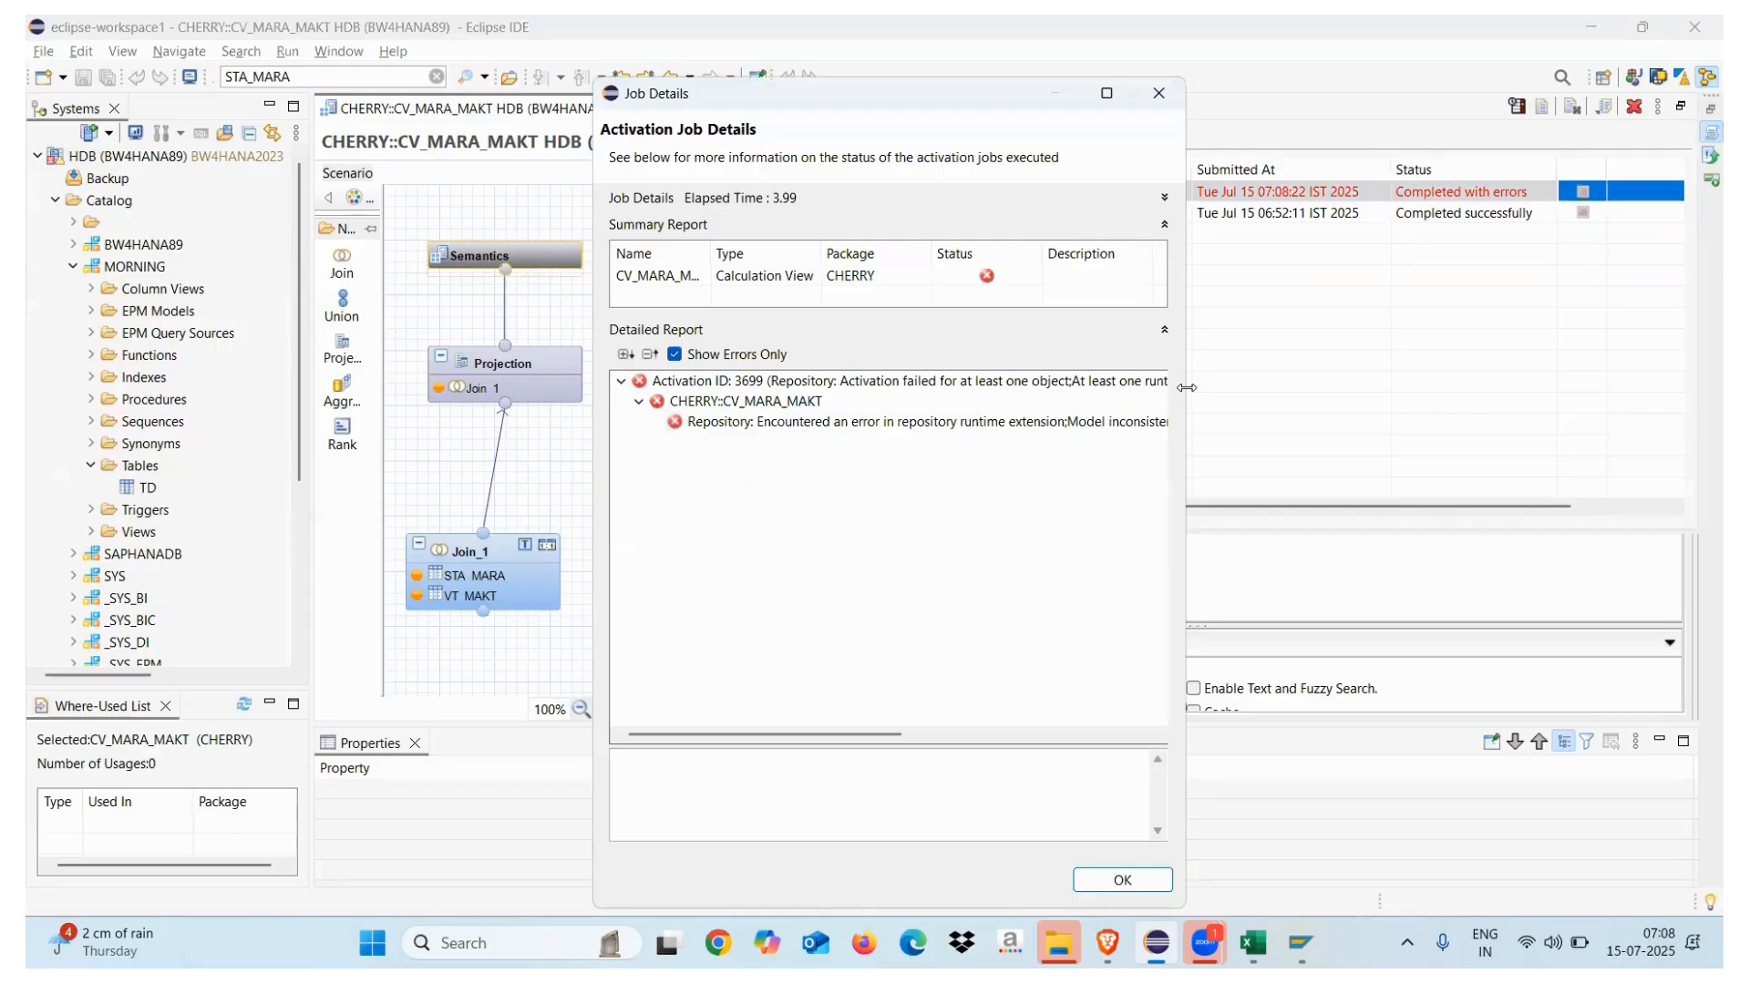
pyautogui.moveTo(1186, 388); pyautogui.dragTo(1691, 387)
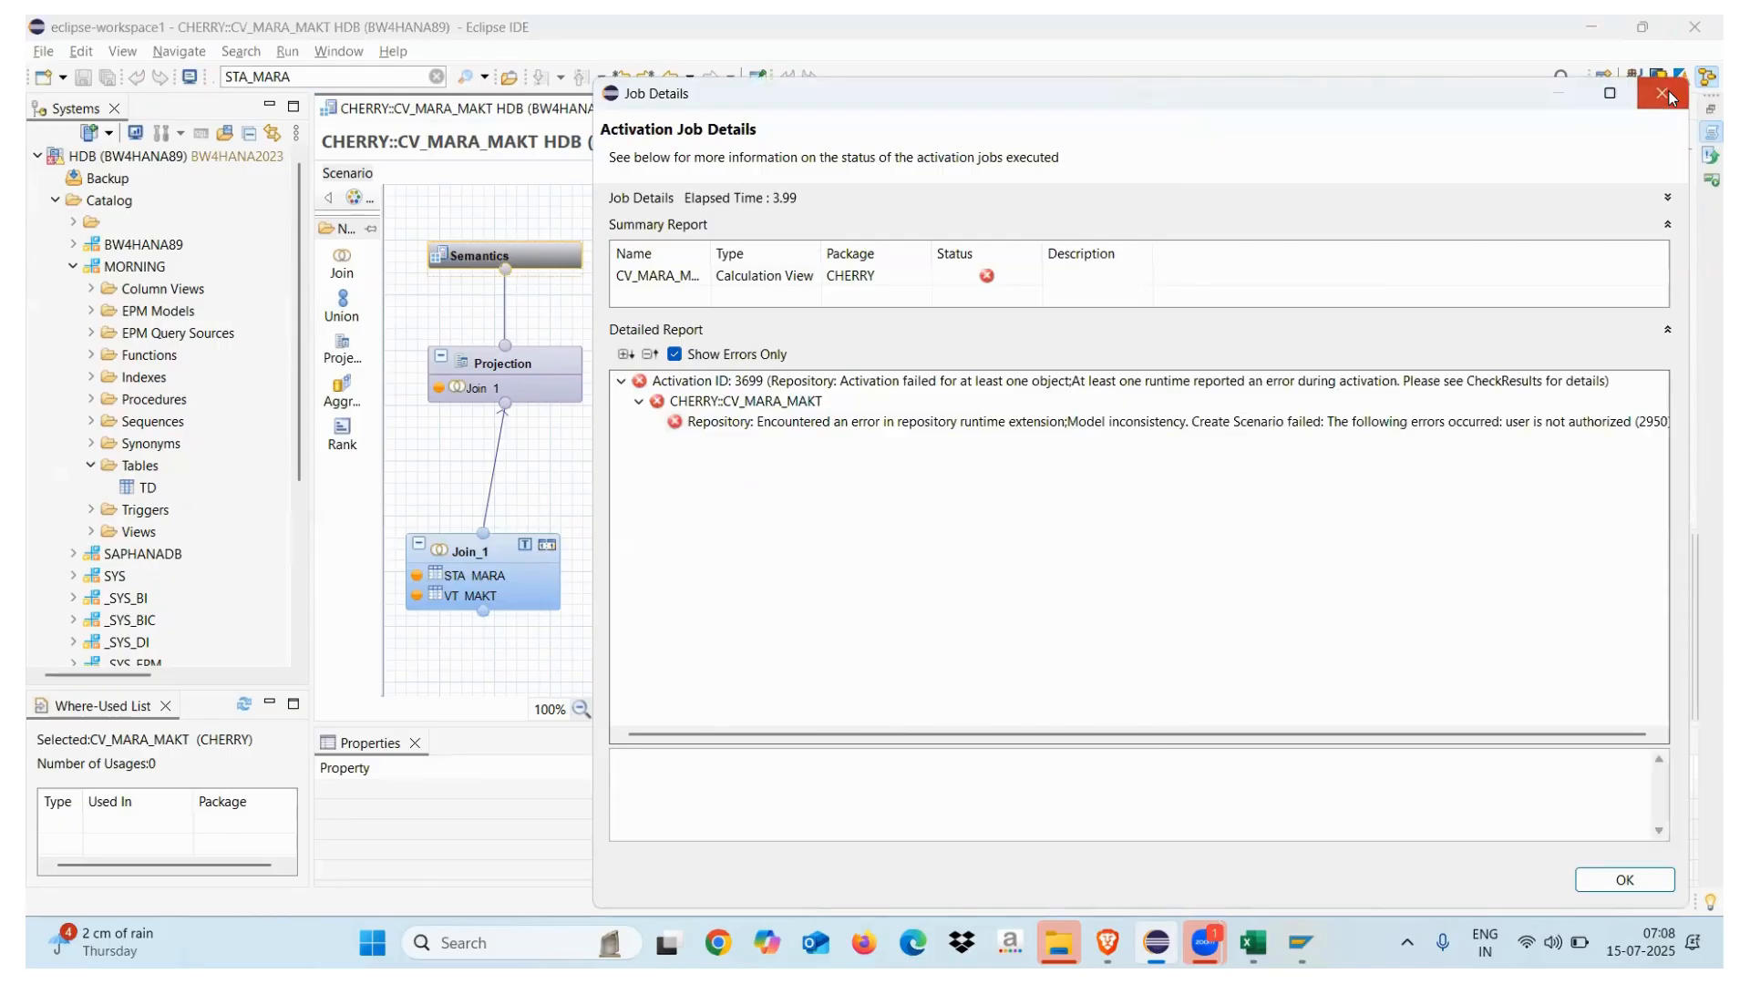
pyautogui.click(1662, 92)
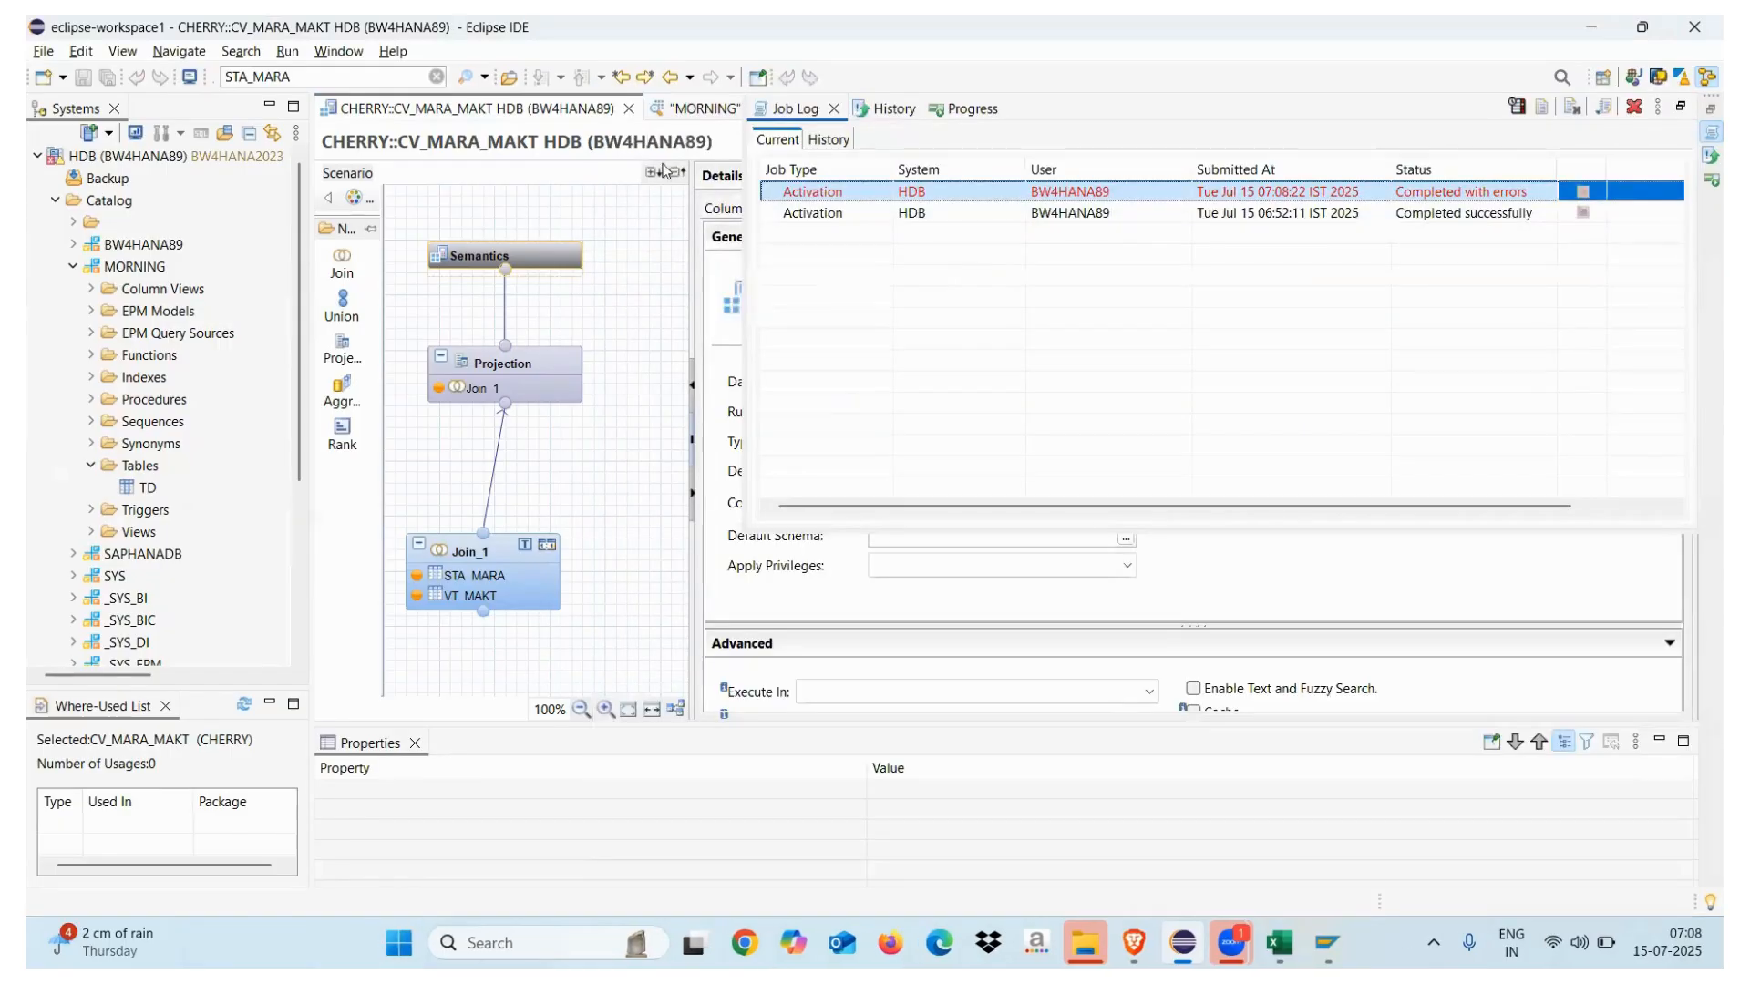
pyautogui.click(834, 110)
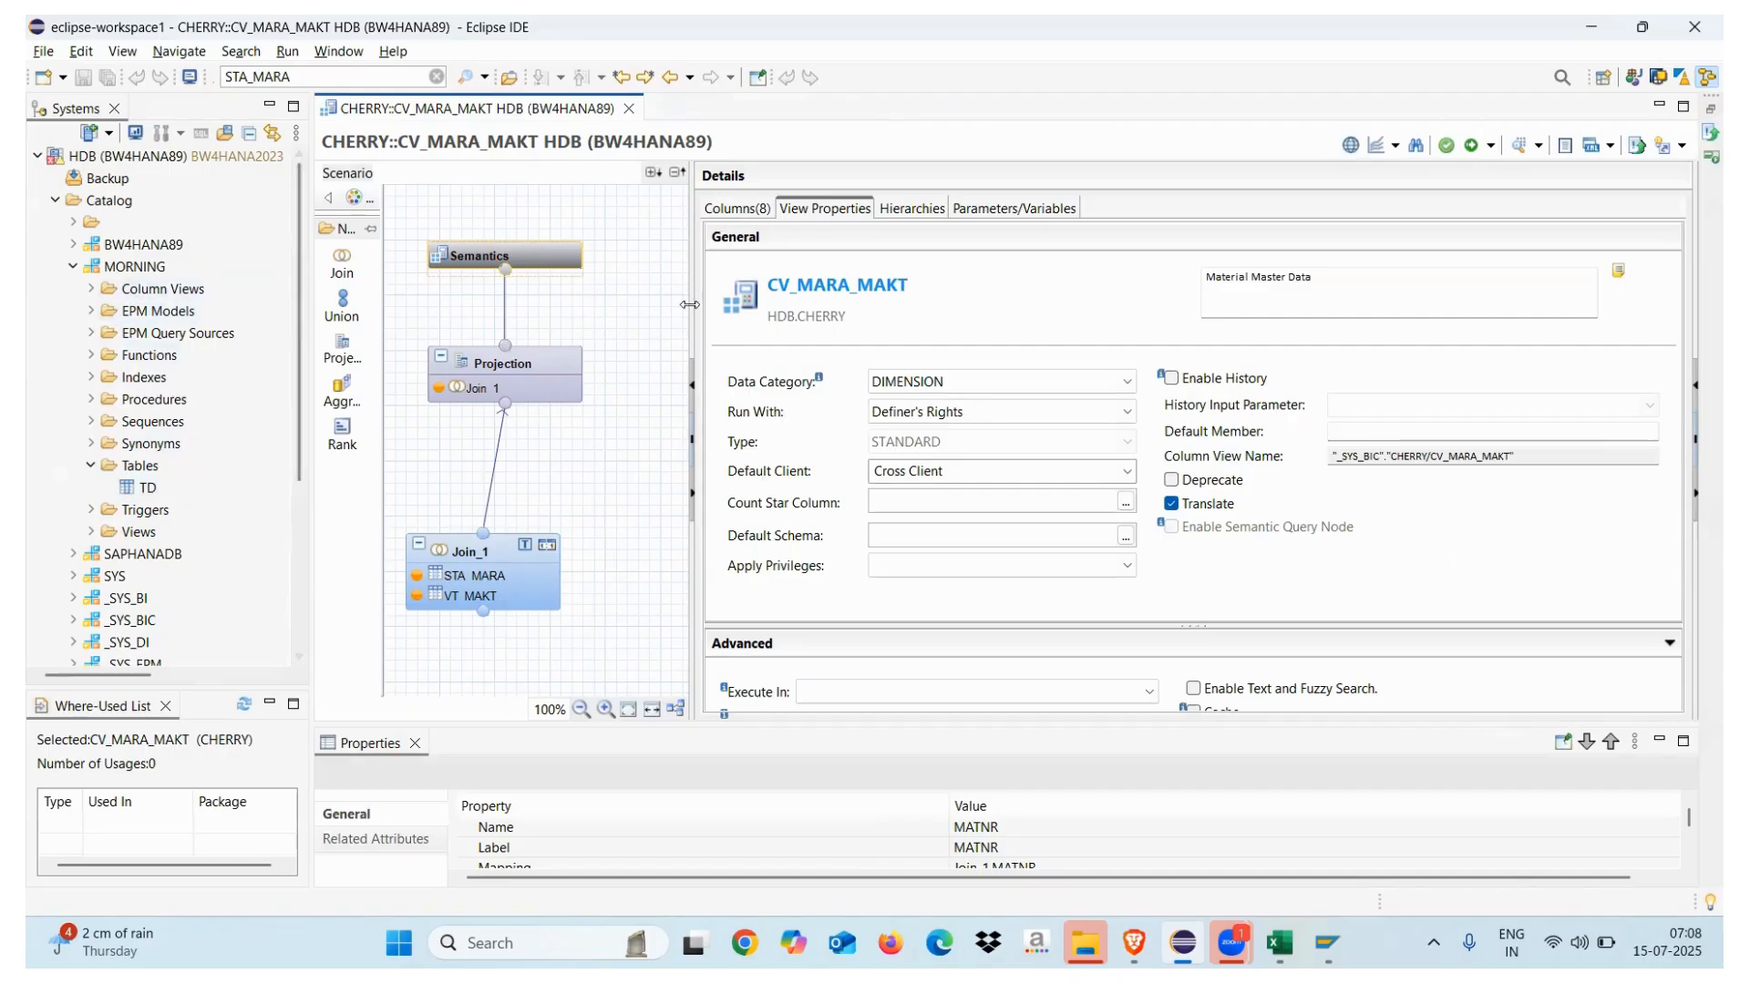
pyautogui.click(118, 157)
# In a new SQL console, write GRANT SELECT ON SCHEMA "MORNING" TO "_SYS_REPO" WITH GRANT OPTION;
pyautogui.click(201, 135)
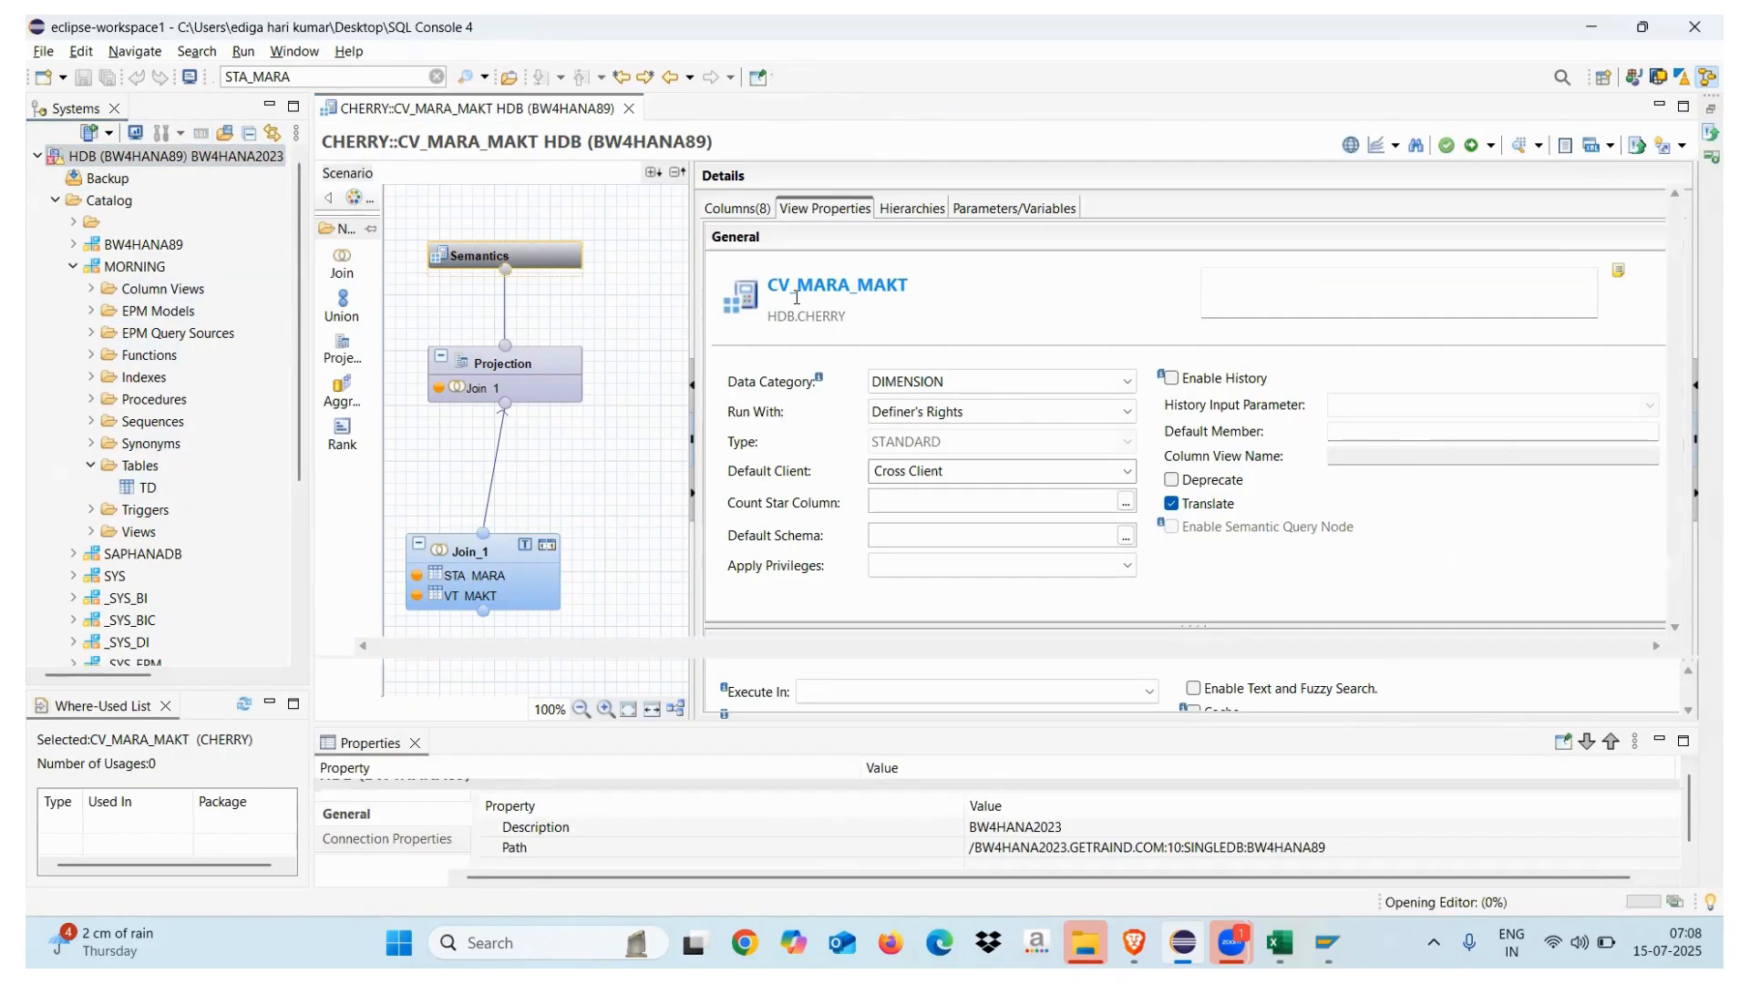
pyautogui.write('GRANT ')
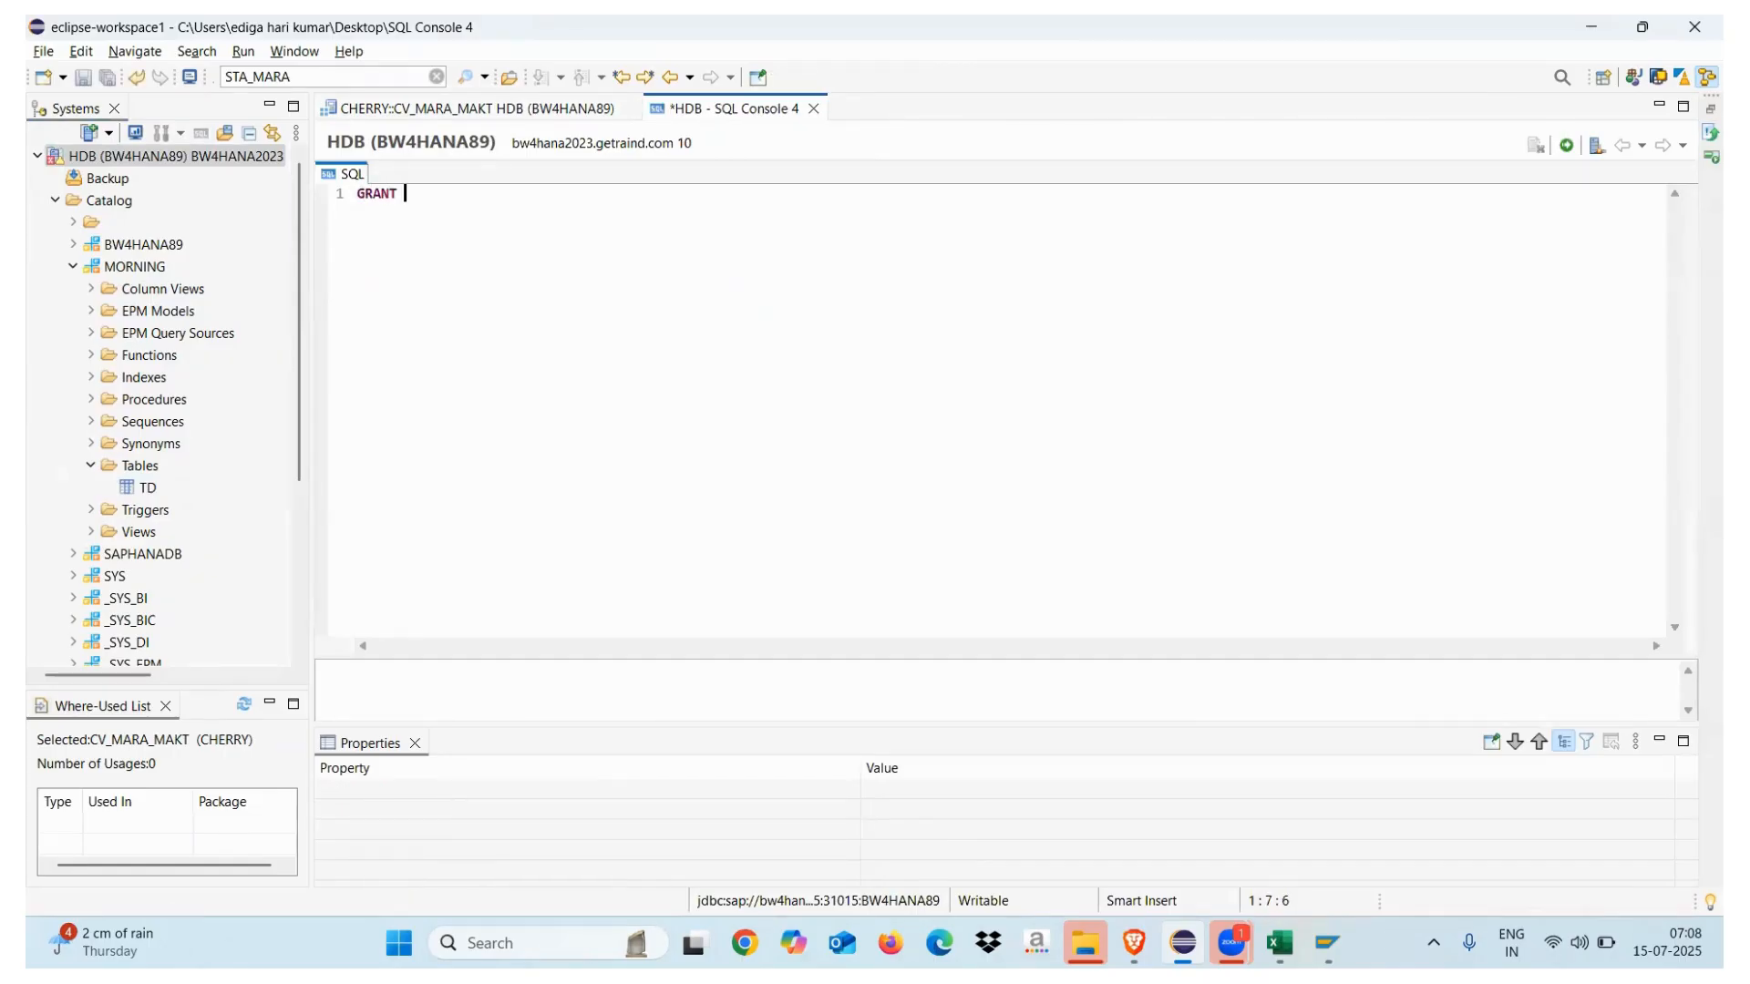
pyautogui.write('SELECT ON SCHEMA')
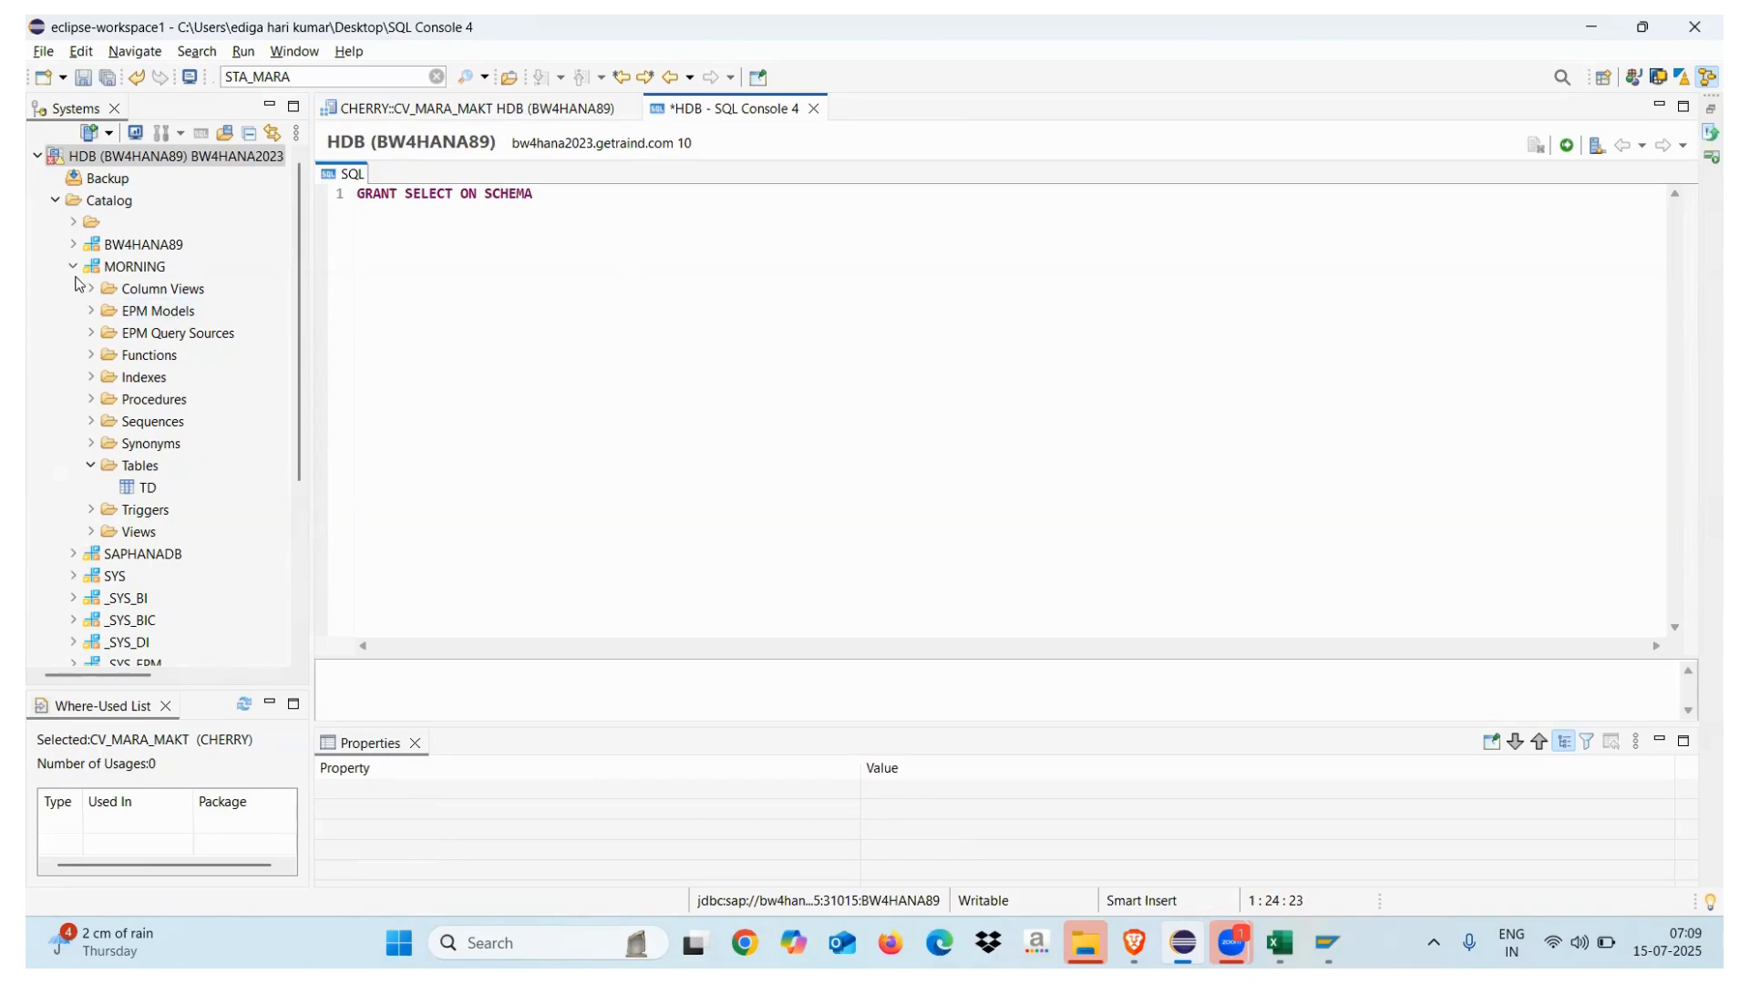
pyautogui.moveTo(146, 267); pyautogui.dragTo(664, 203)
pyautogui.click(665, 204)
pyautogui.write('.')
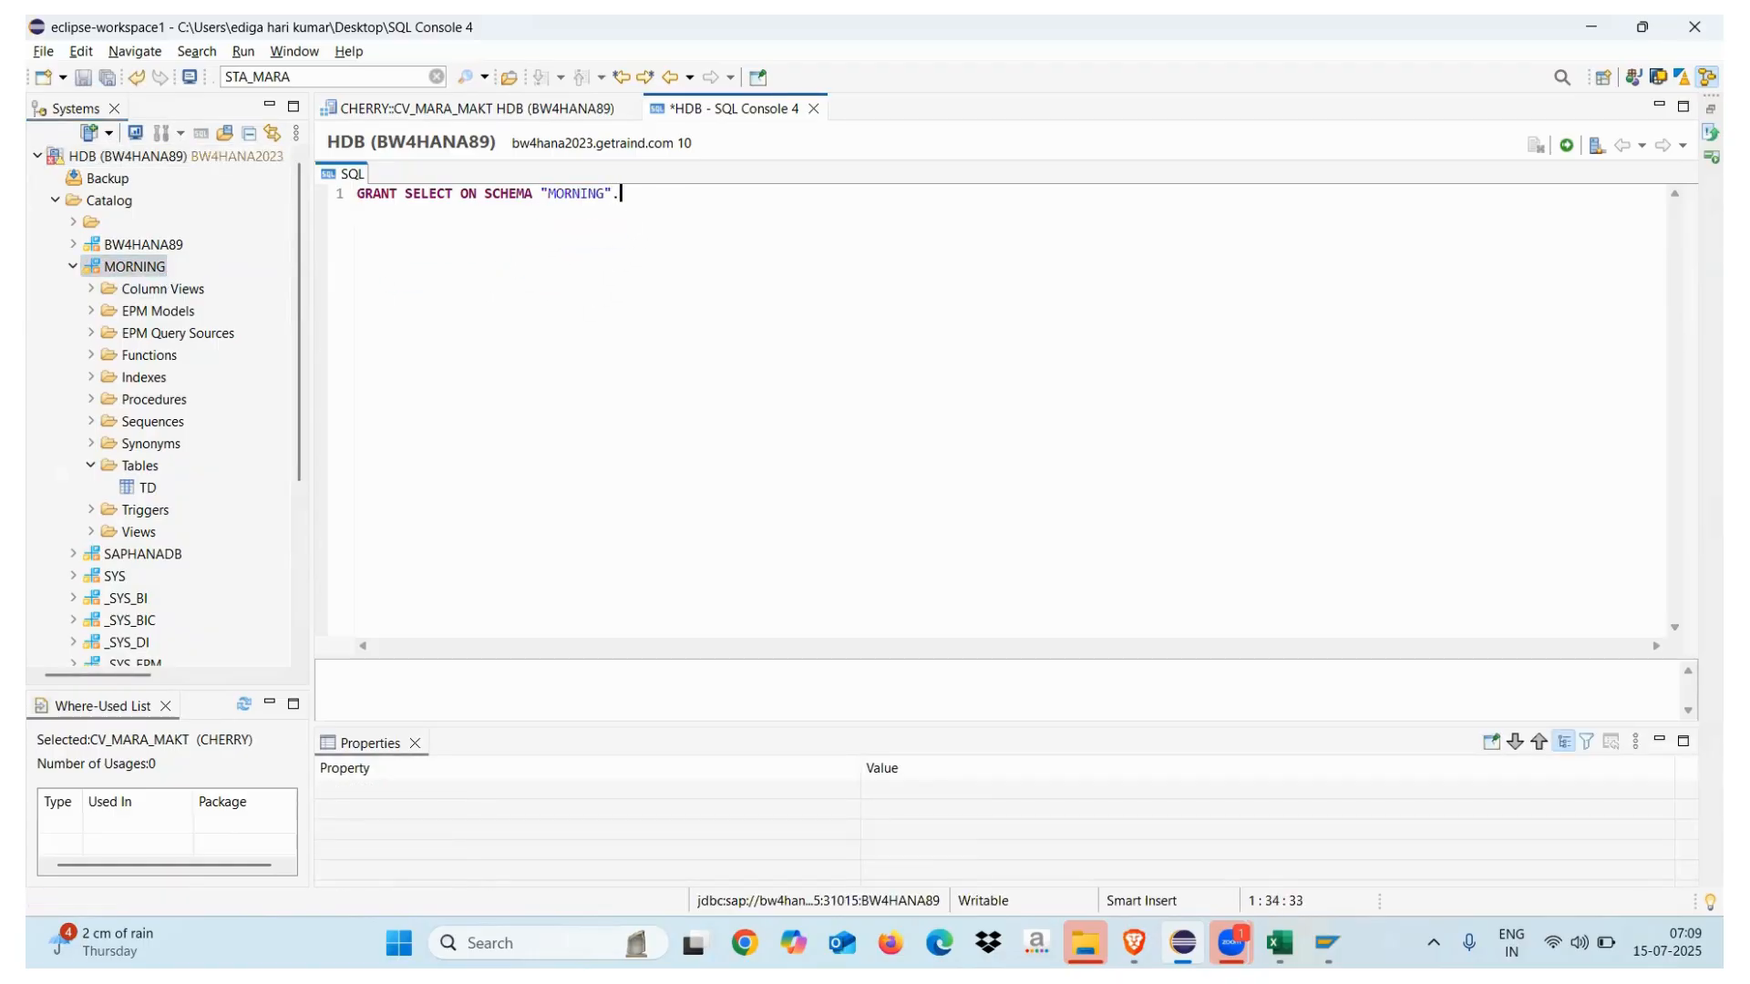
pyautogui.write('_SYS_REPO')
pyautogui.click(619, 198)
pyautogui.write('"')
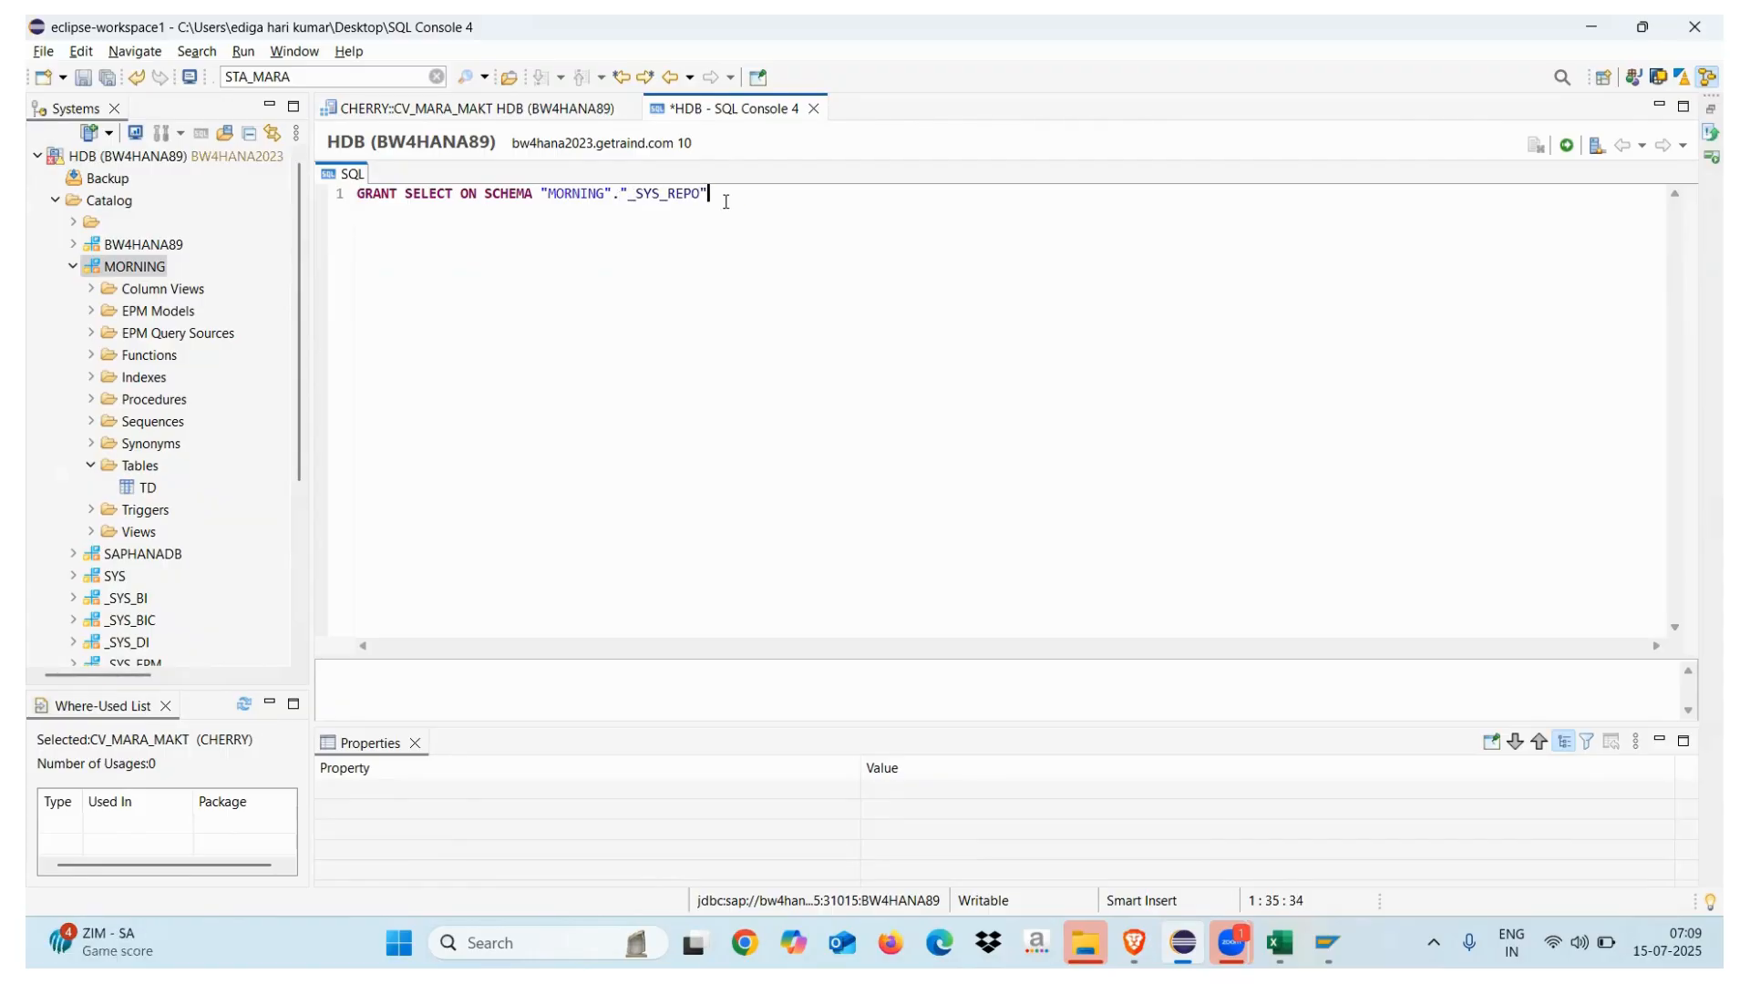
pyautogui.write('o')
pyautogui.press('BackSpace')
pyautogui.write('TO')
pyautogui.press('BackSpace')
pyautogui.press('BackSpace')
pyautogui.write('WITH ')
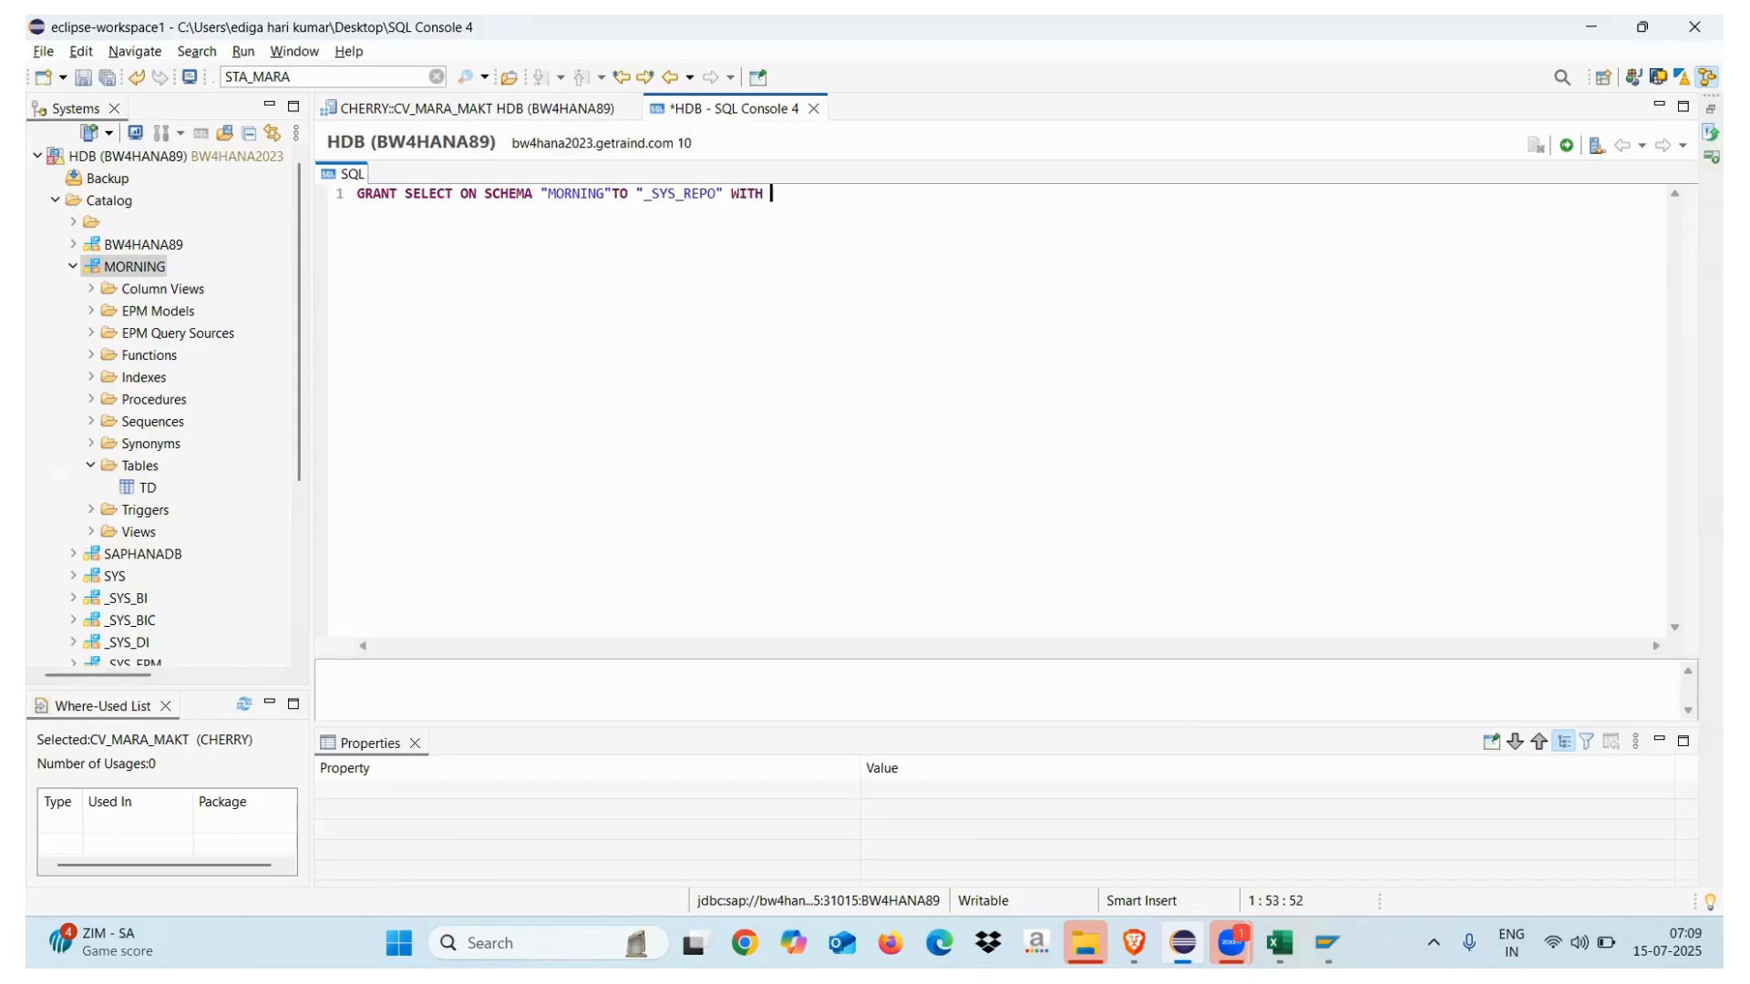
pyautogui.write("GRANT OPTION;'")
# Run the GRANT statement and return to the CV_MARA_MAKT view
pyautogui.press('F8')
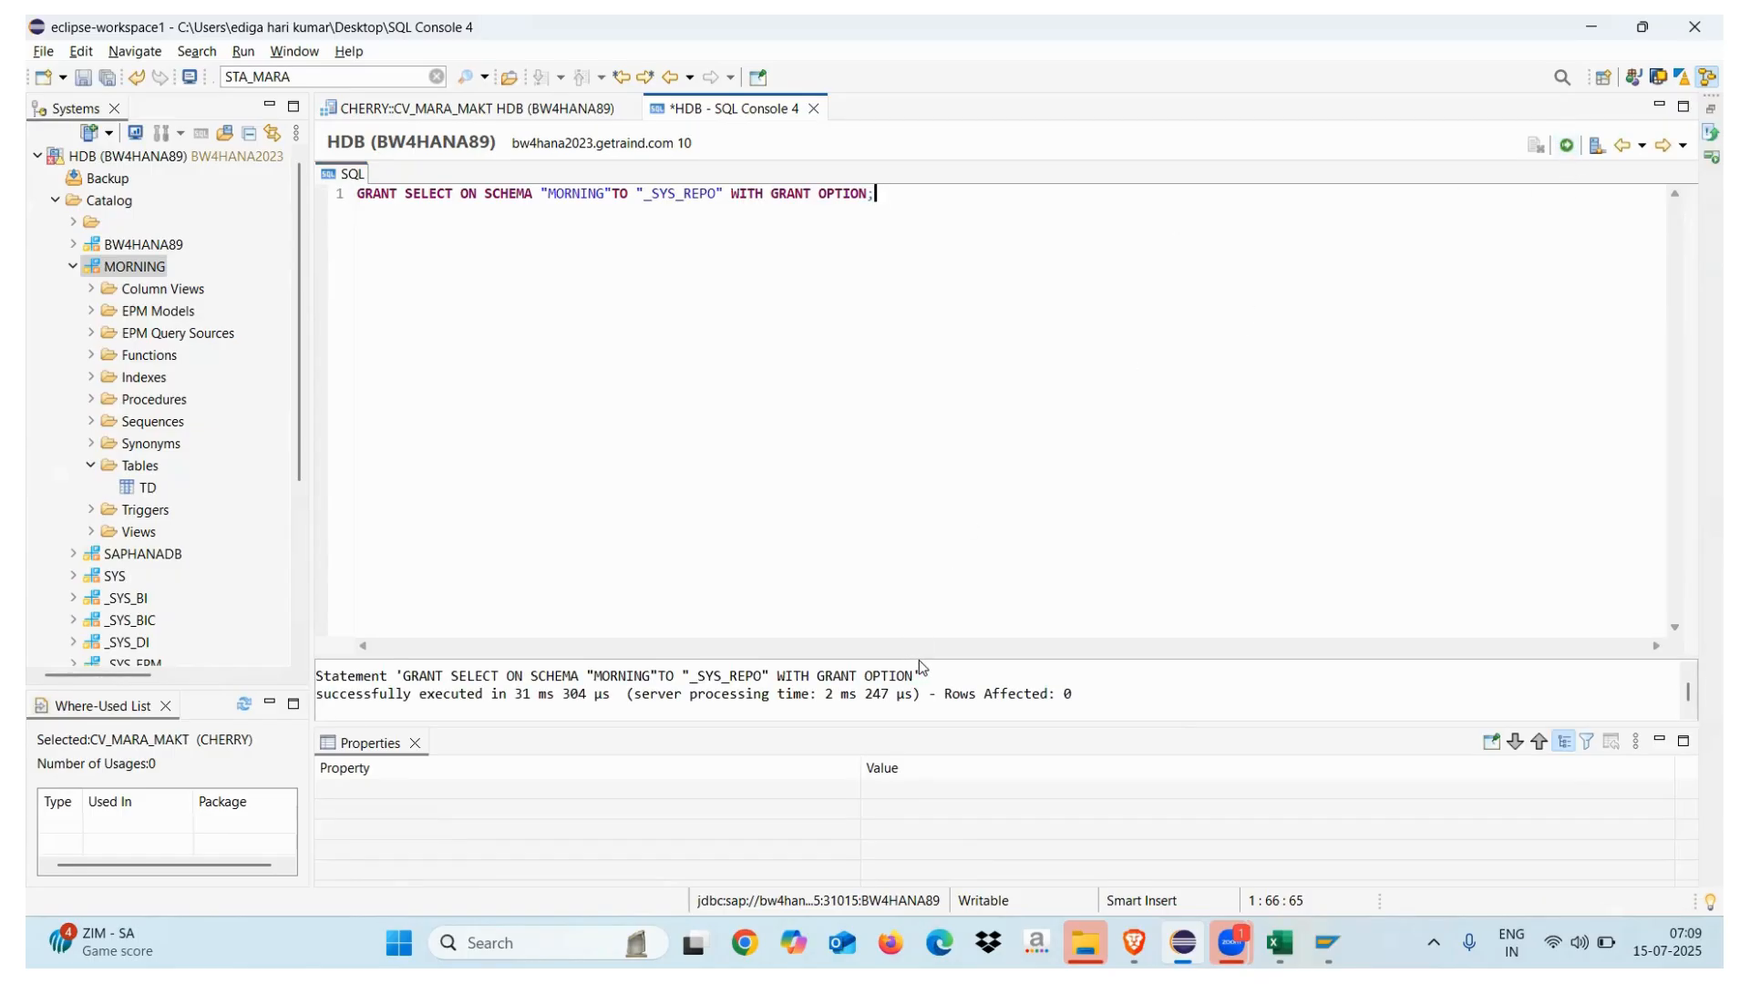
pyautogui.moveTo(922, 656); pyautogui.dragTo(930, 497)
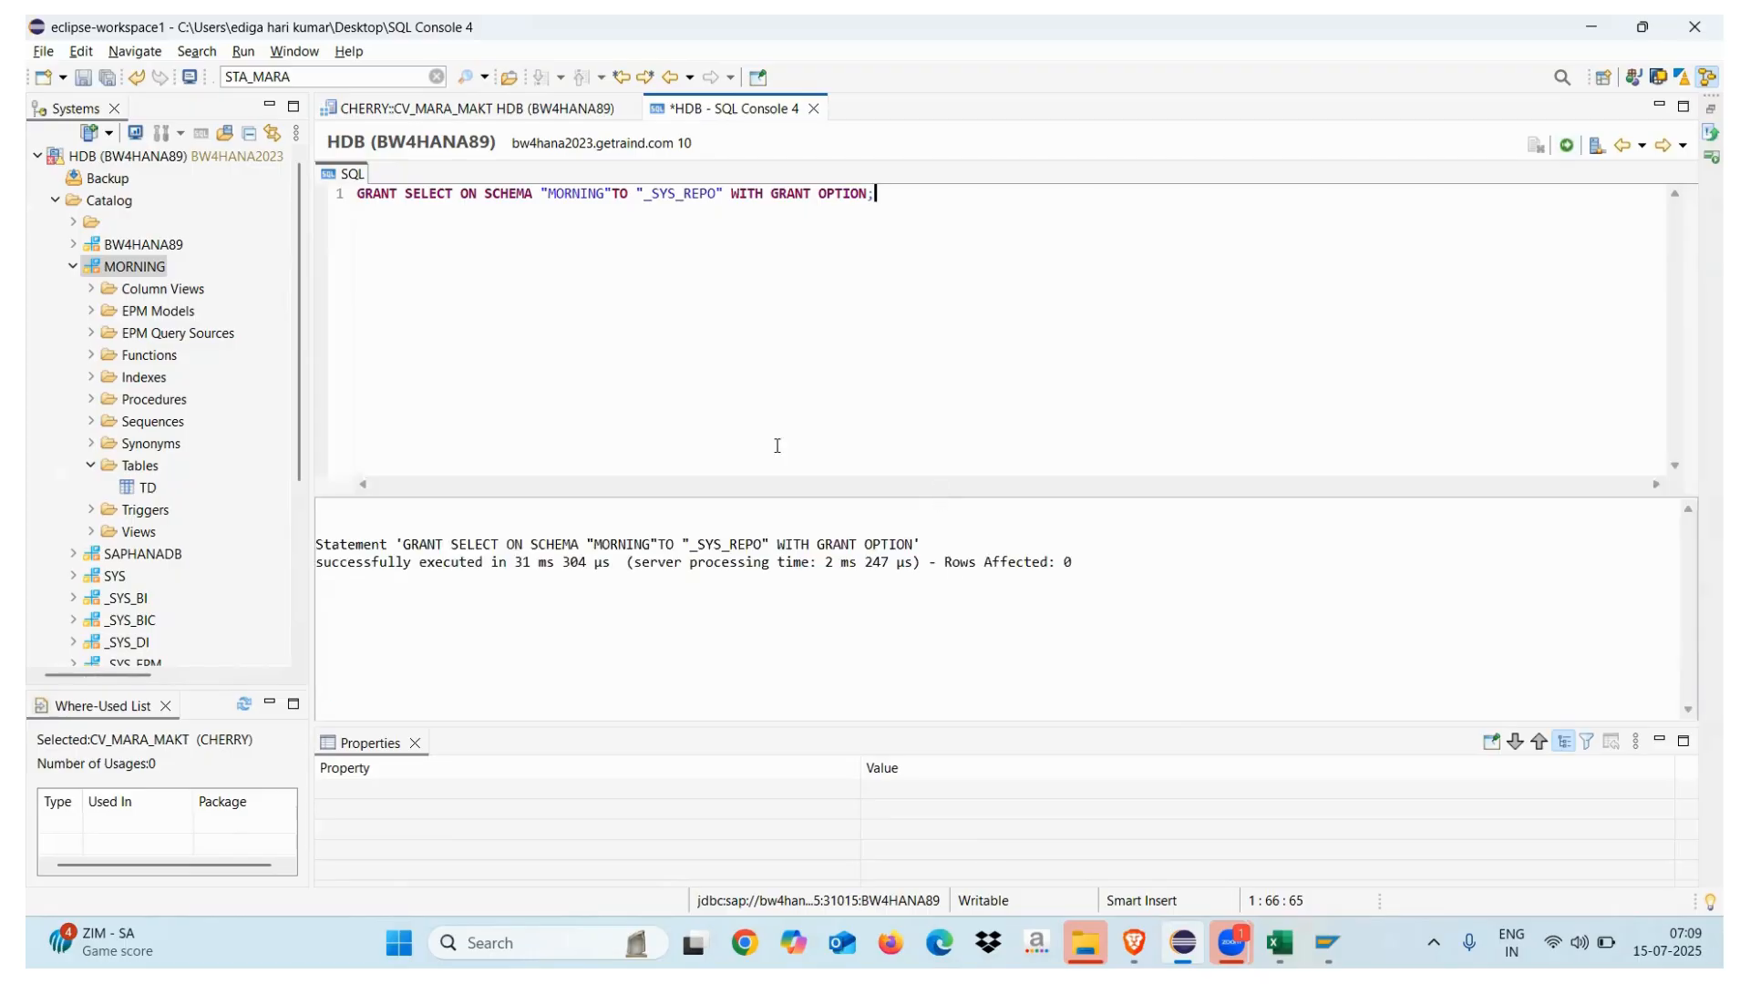
pyautogui.click(492, 109)
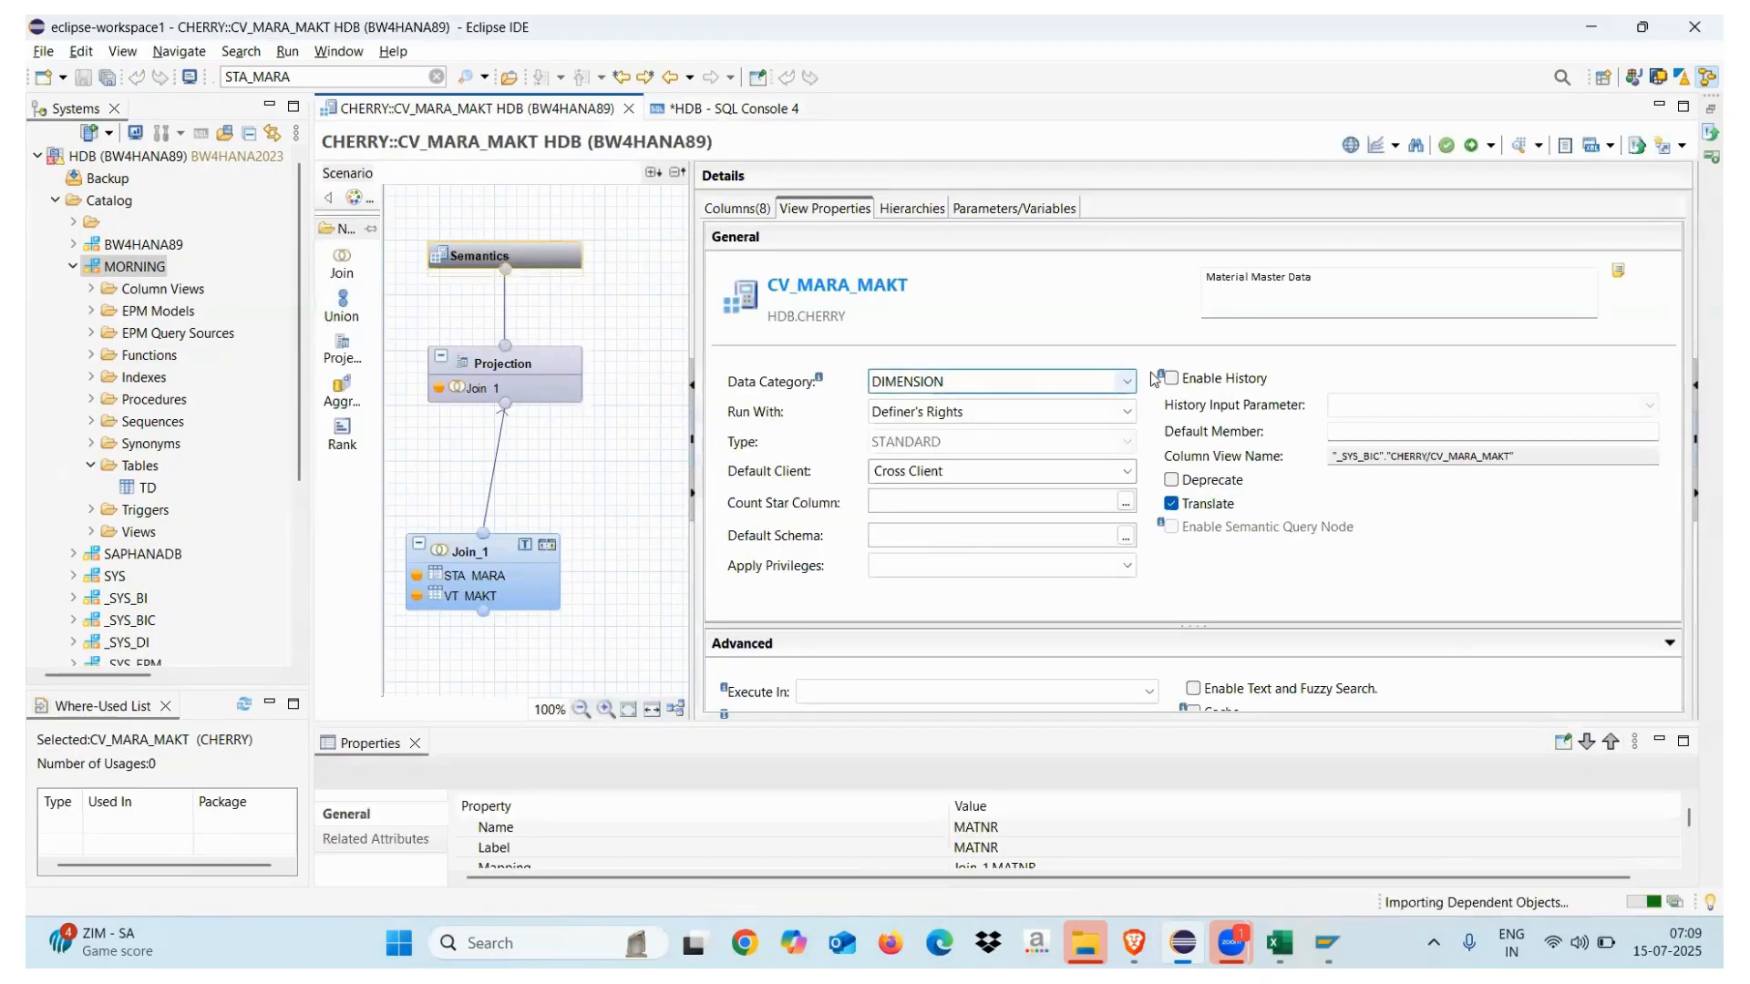
# Reactivate CV_MARA_MAKT and read the repeated 'user is not authorized' (2950) error
pyautogui.click(1471, 145)
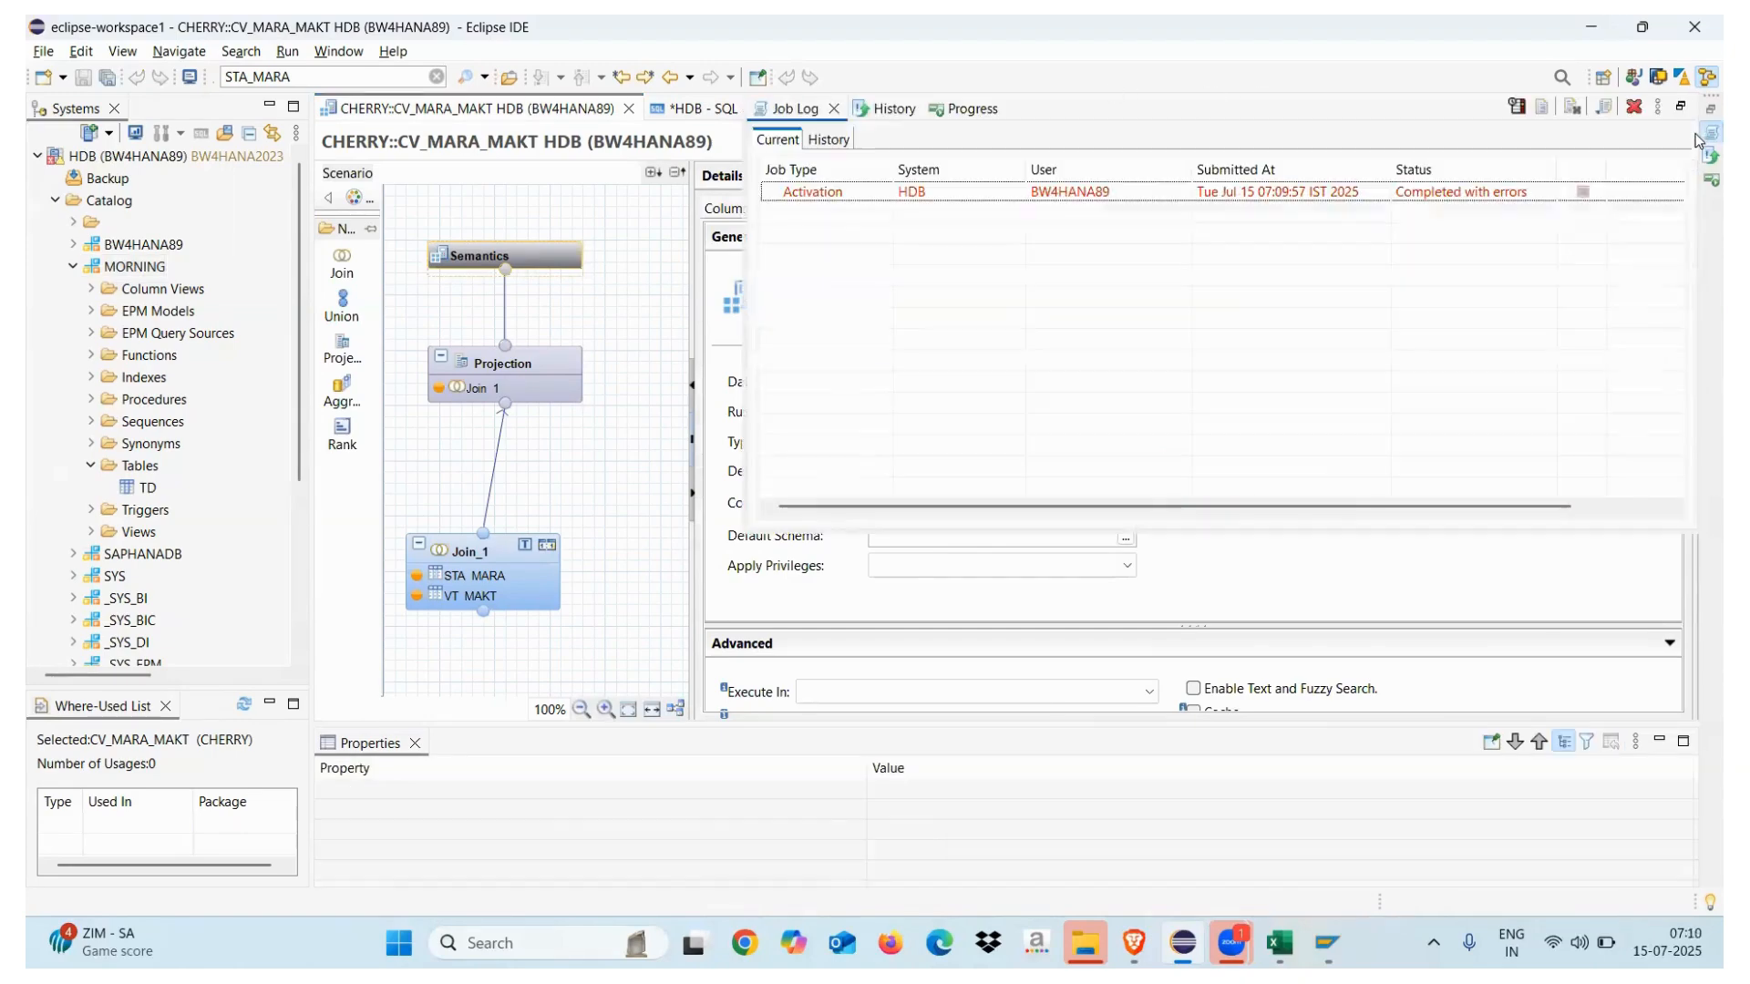
pyautogui.doubleClick(1429, 193)
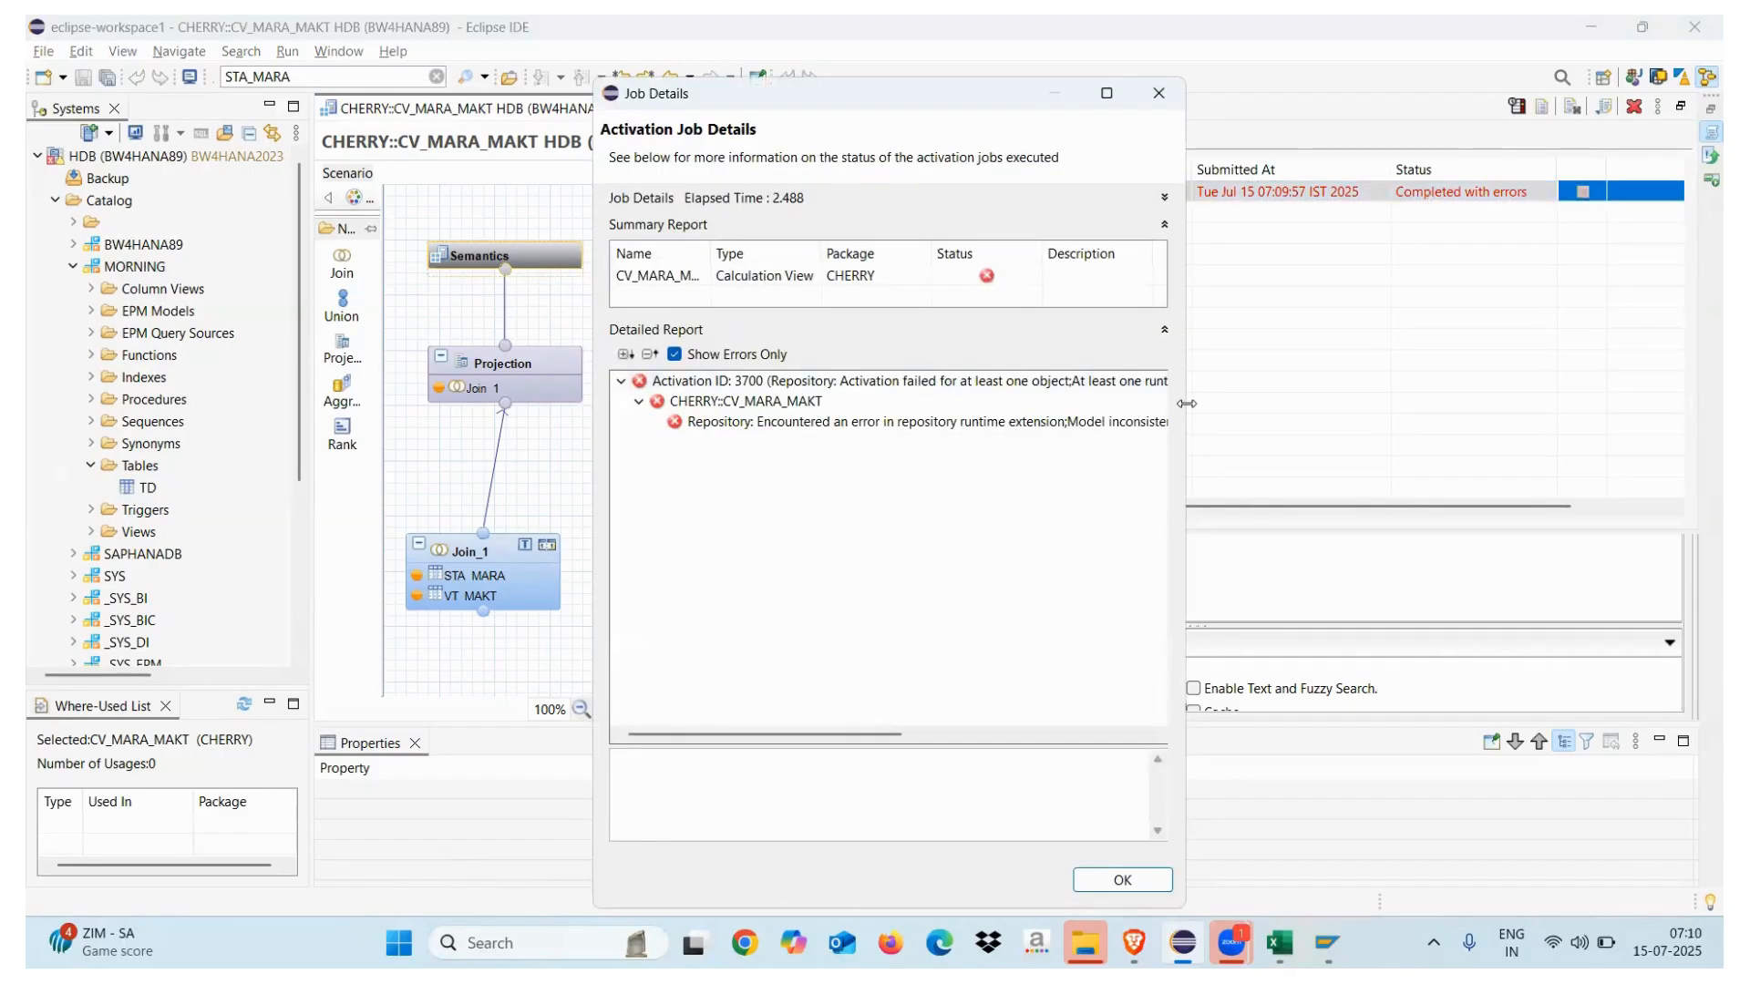
pyautogui.moveTo(1186, 403); pyautogui.dragTo(1711, 403)
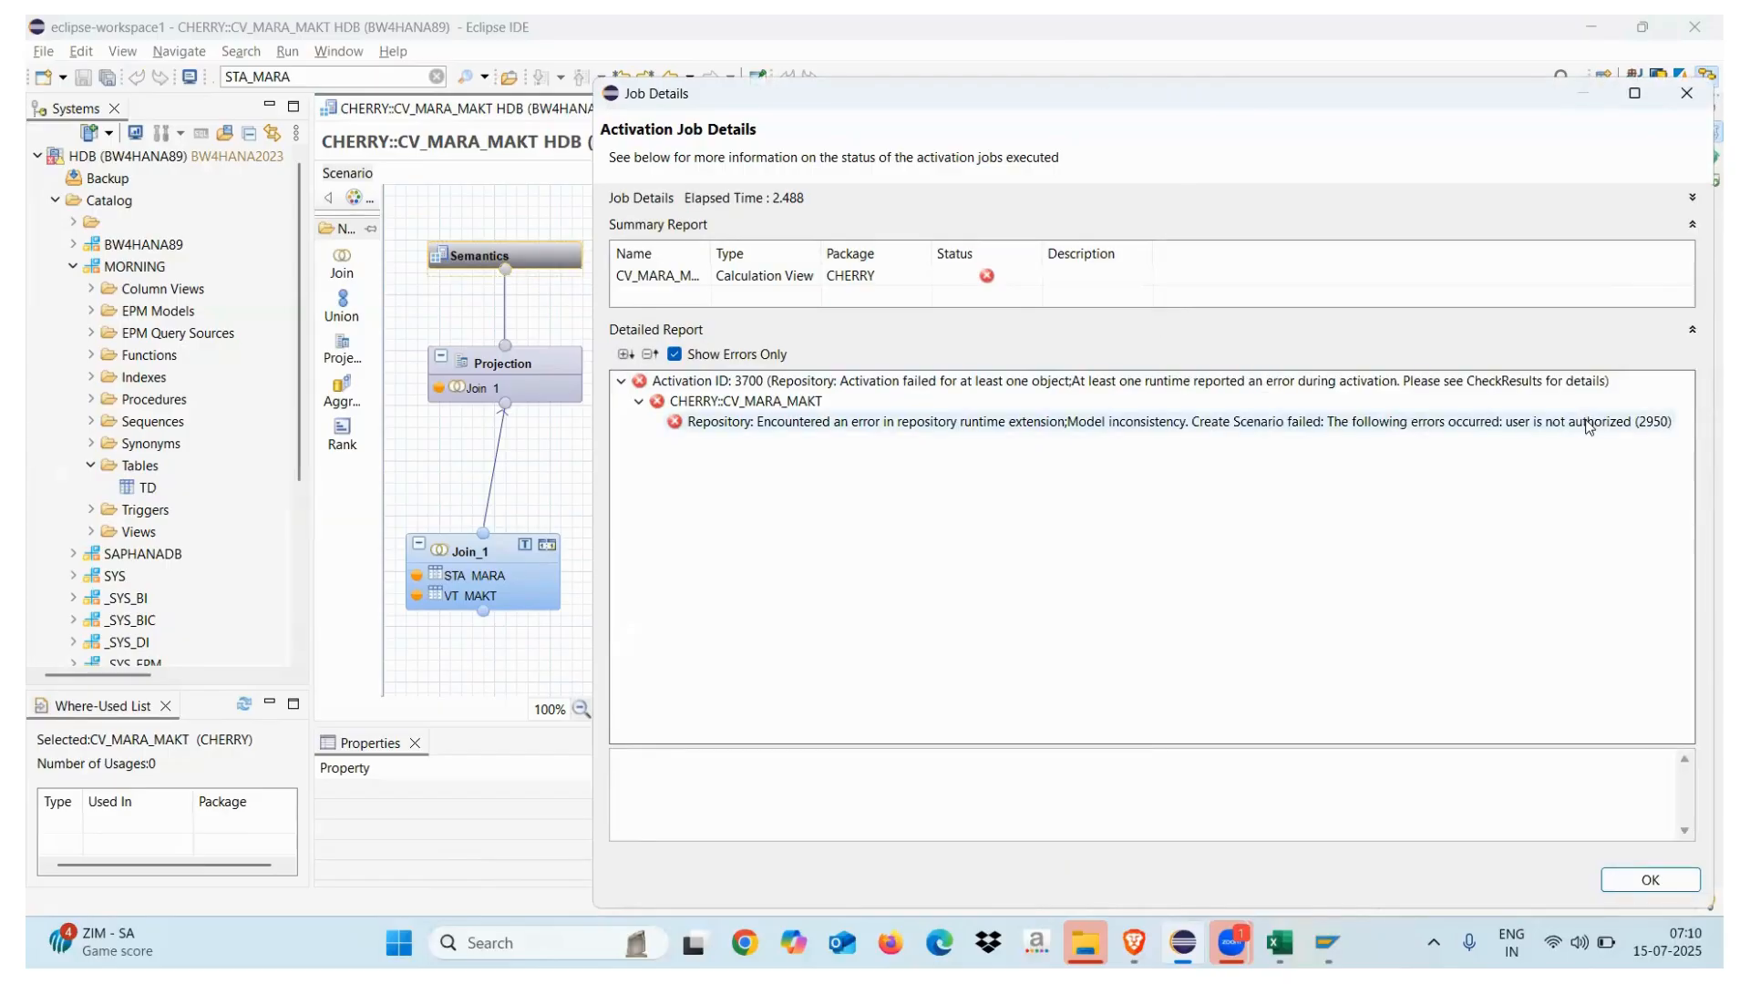
pyautogui.click(1585, 423)
pyautogui.click(1682, 94)
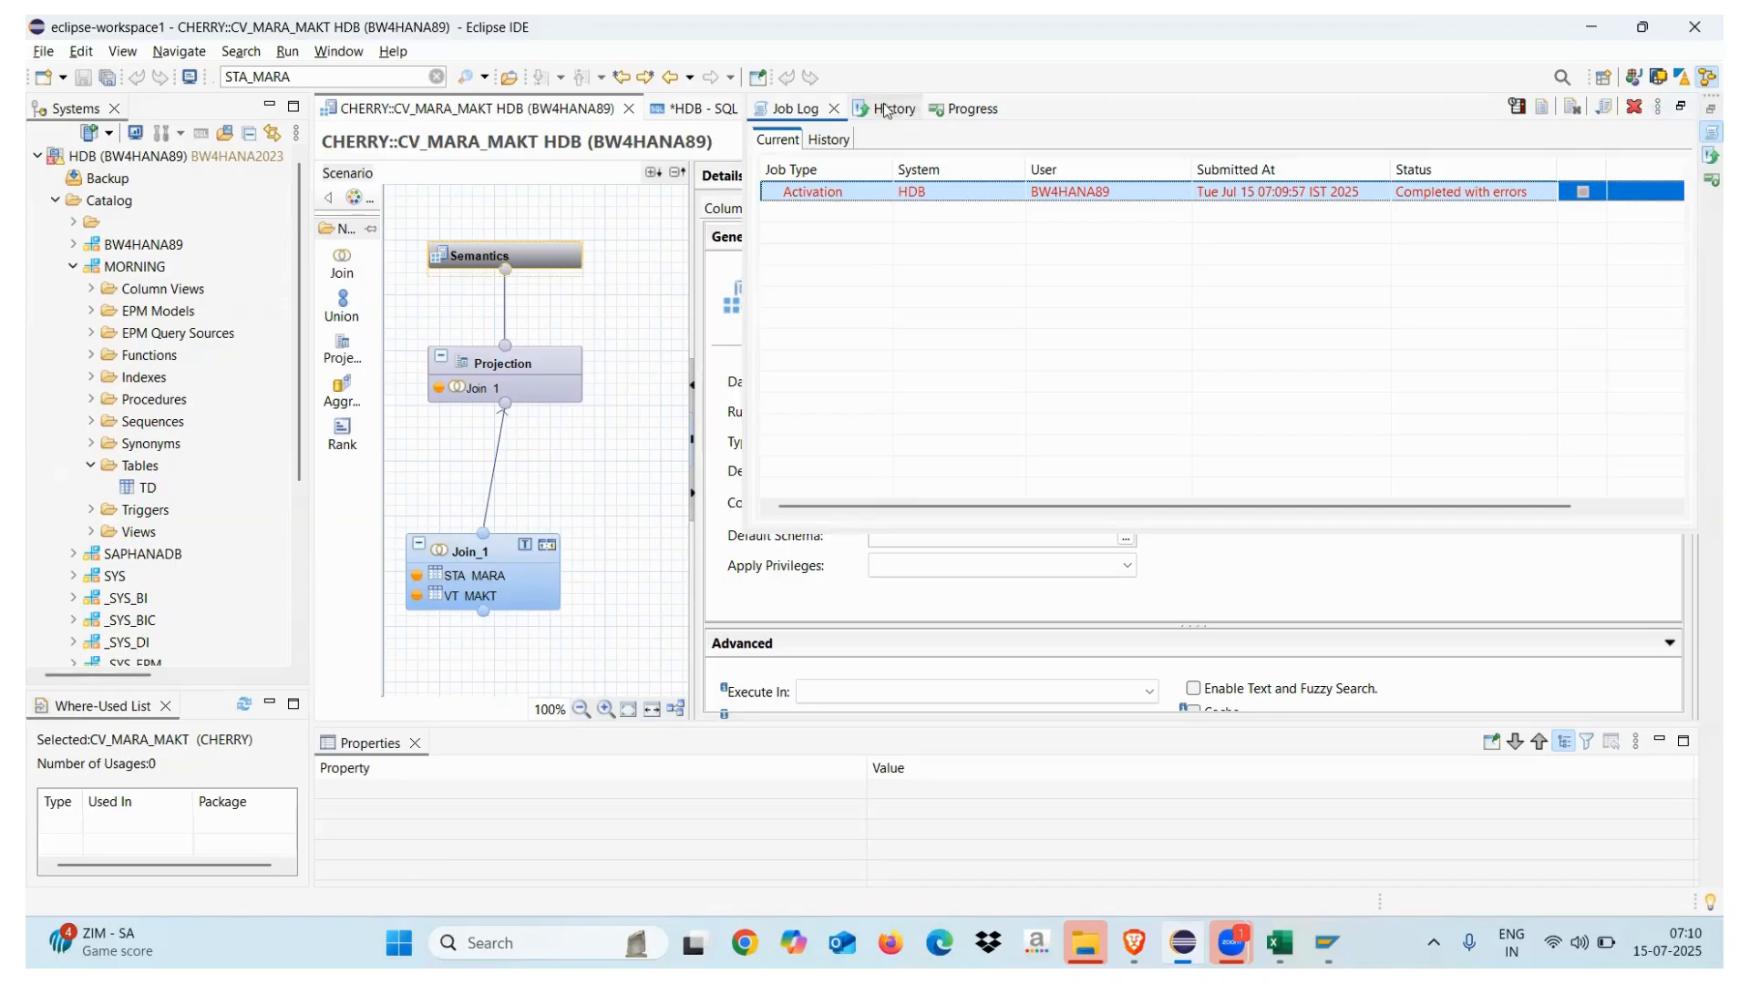
pyautogui.click(654, 246)
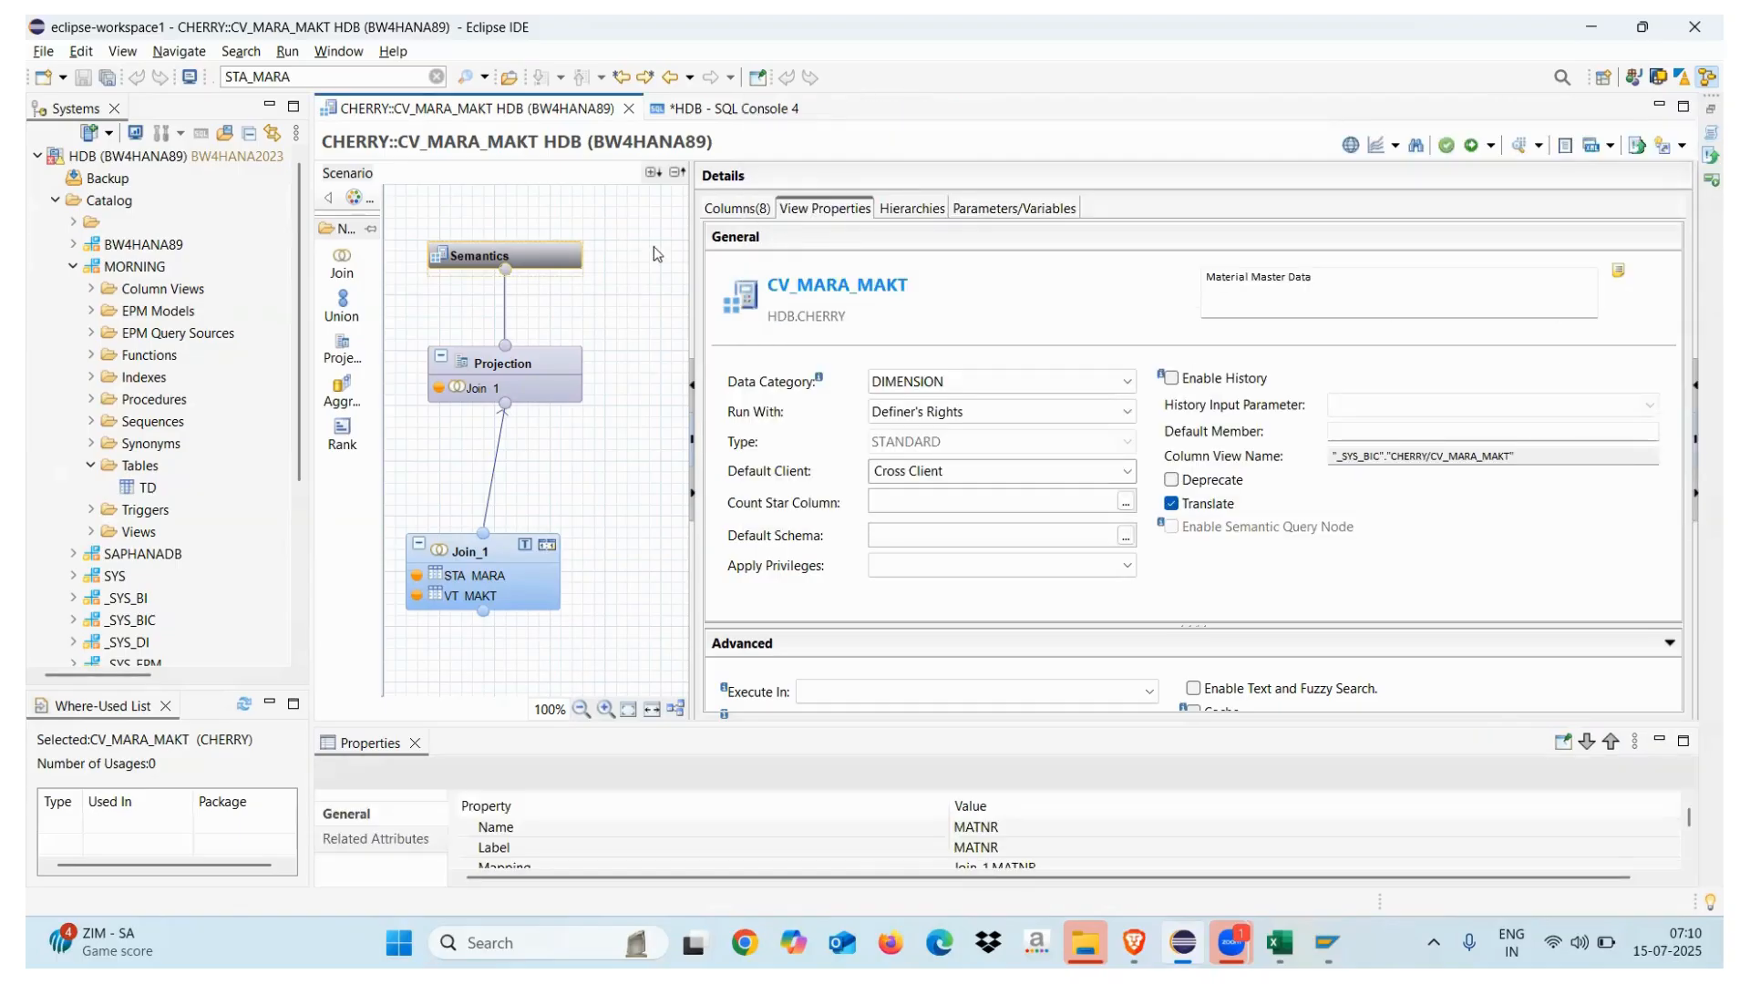
pyautogui.click(1024, 472)
# Switch Default Client to Session Client, activate again, and check the job log showing errors
pyautogui.click(1134, 479)
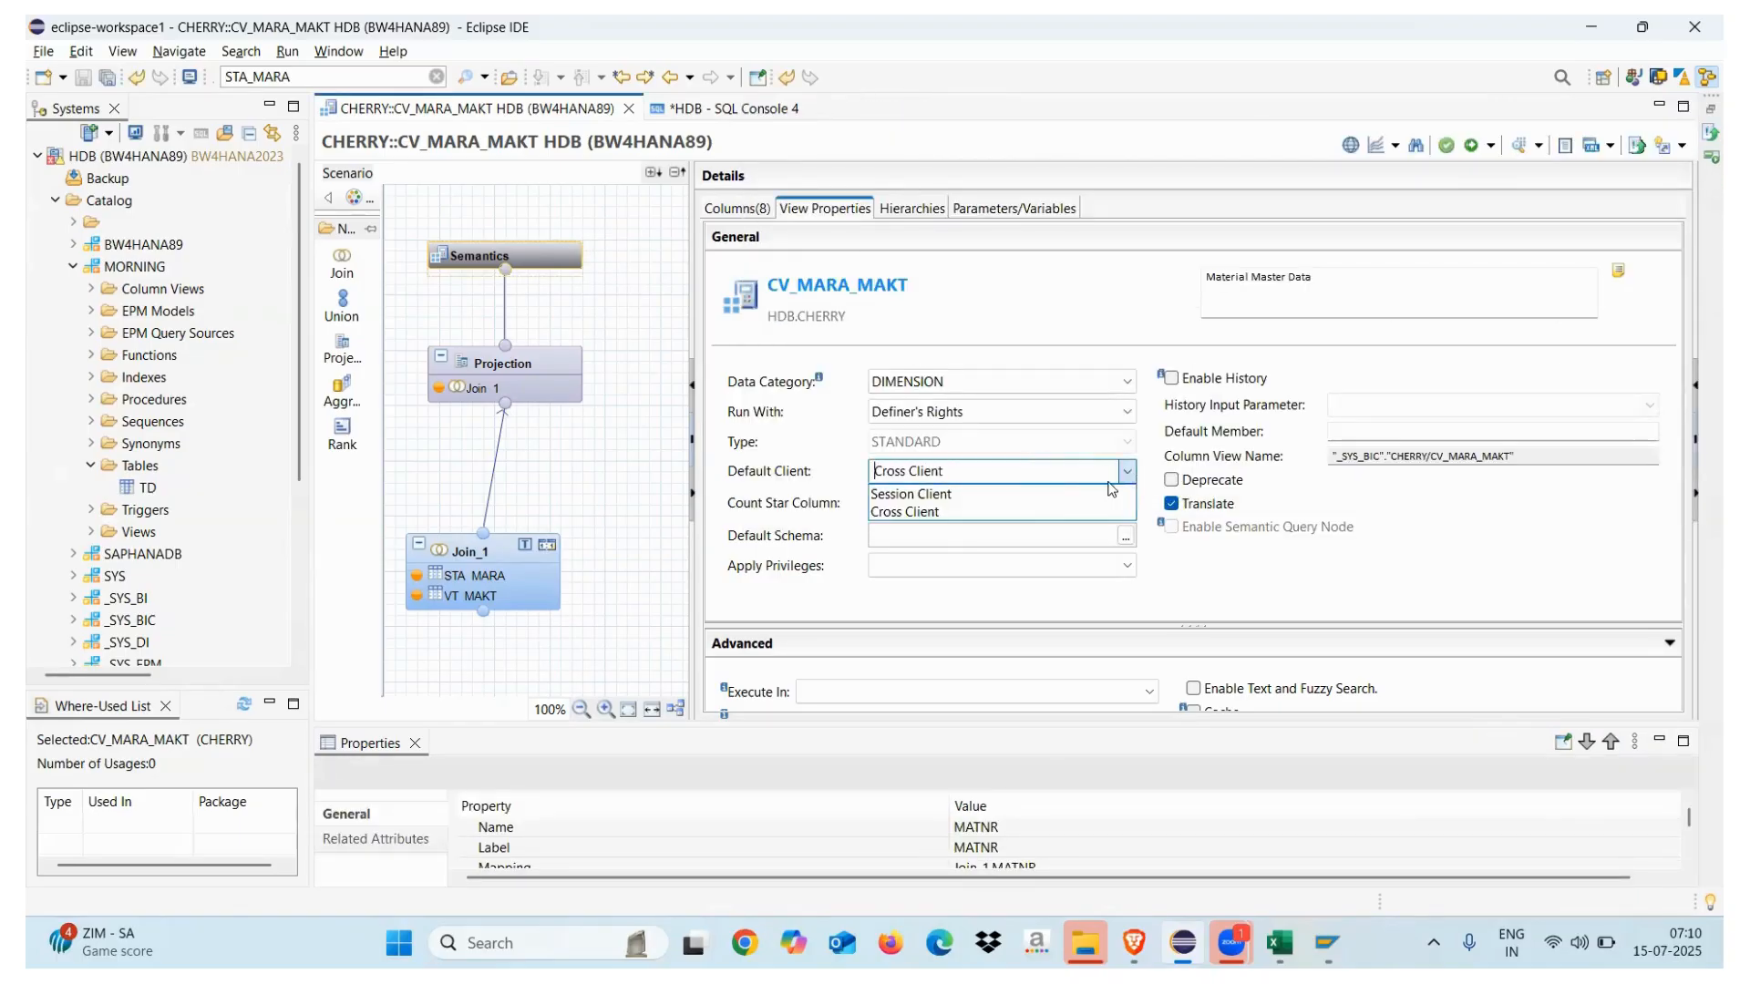
pyautogui.click(1028, 494)
pyautogui.click(1471, 146)
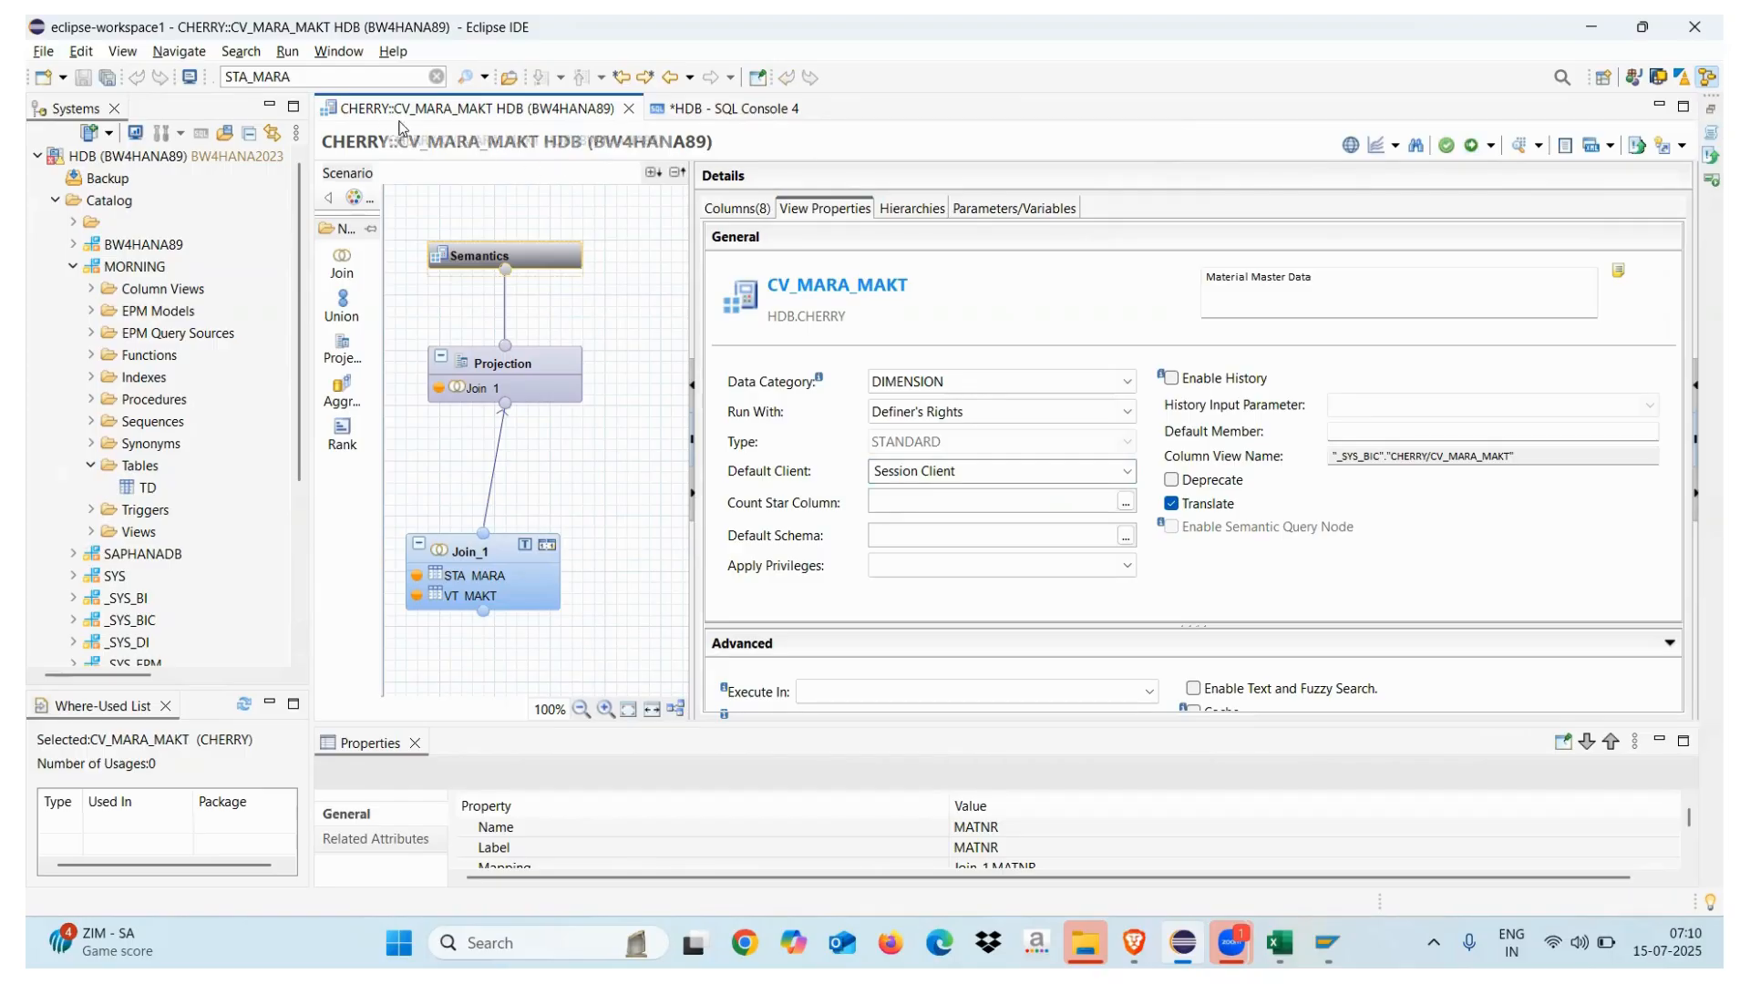
pyautogui.click(90, 465)
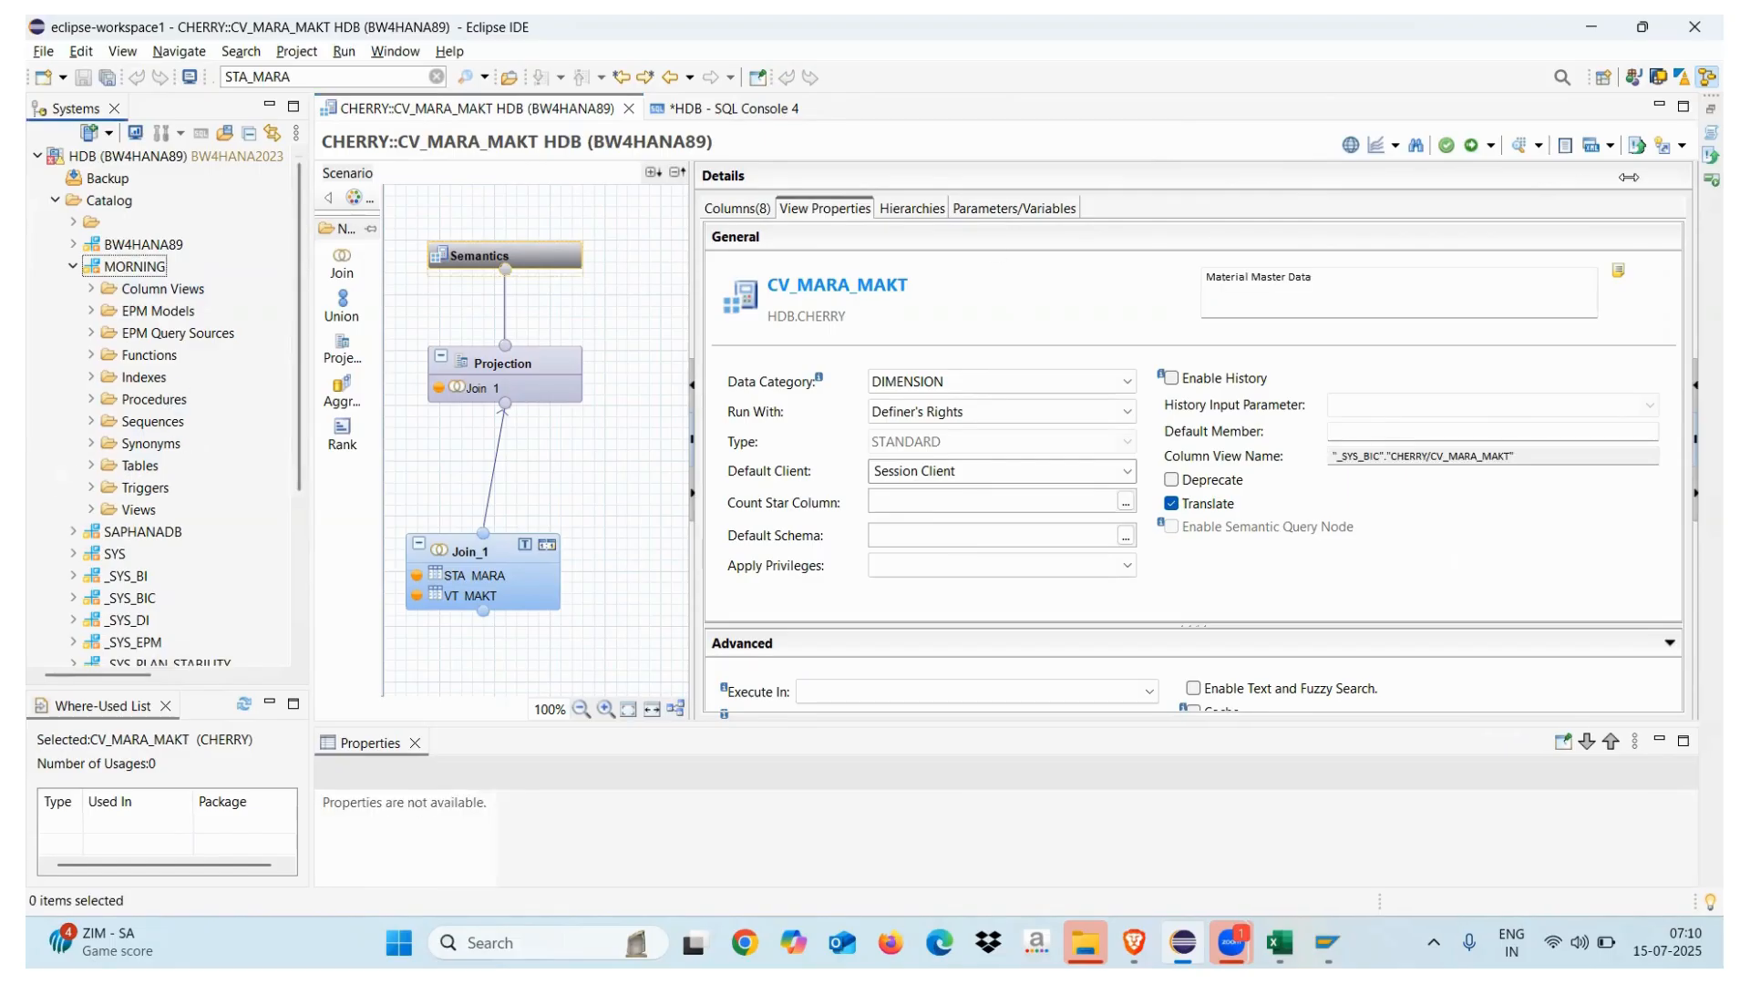
pyautogui.click(1703, 123)
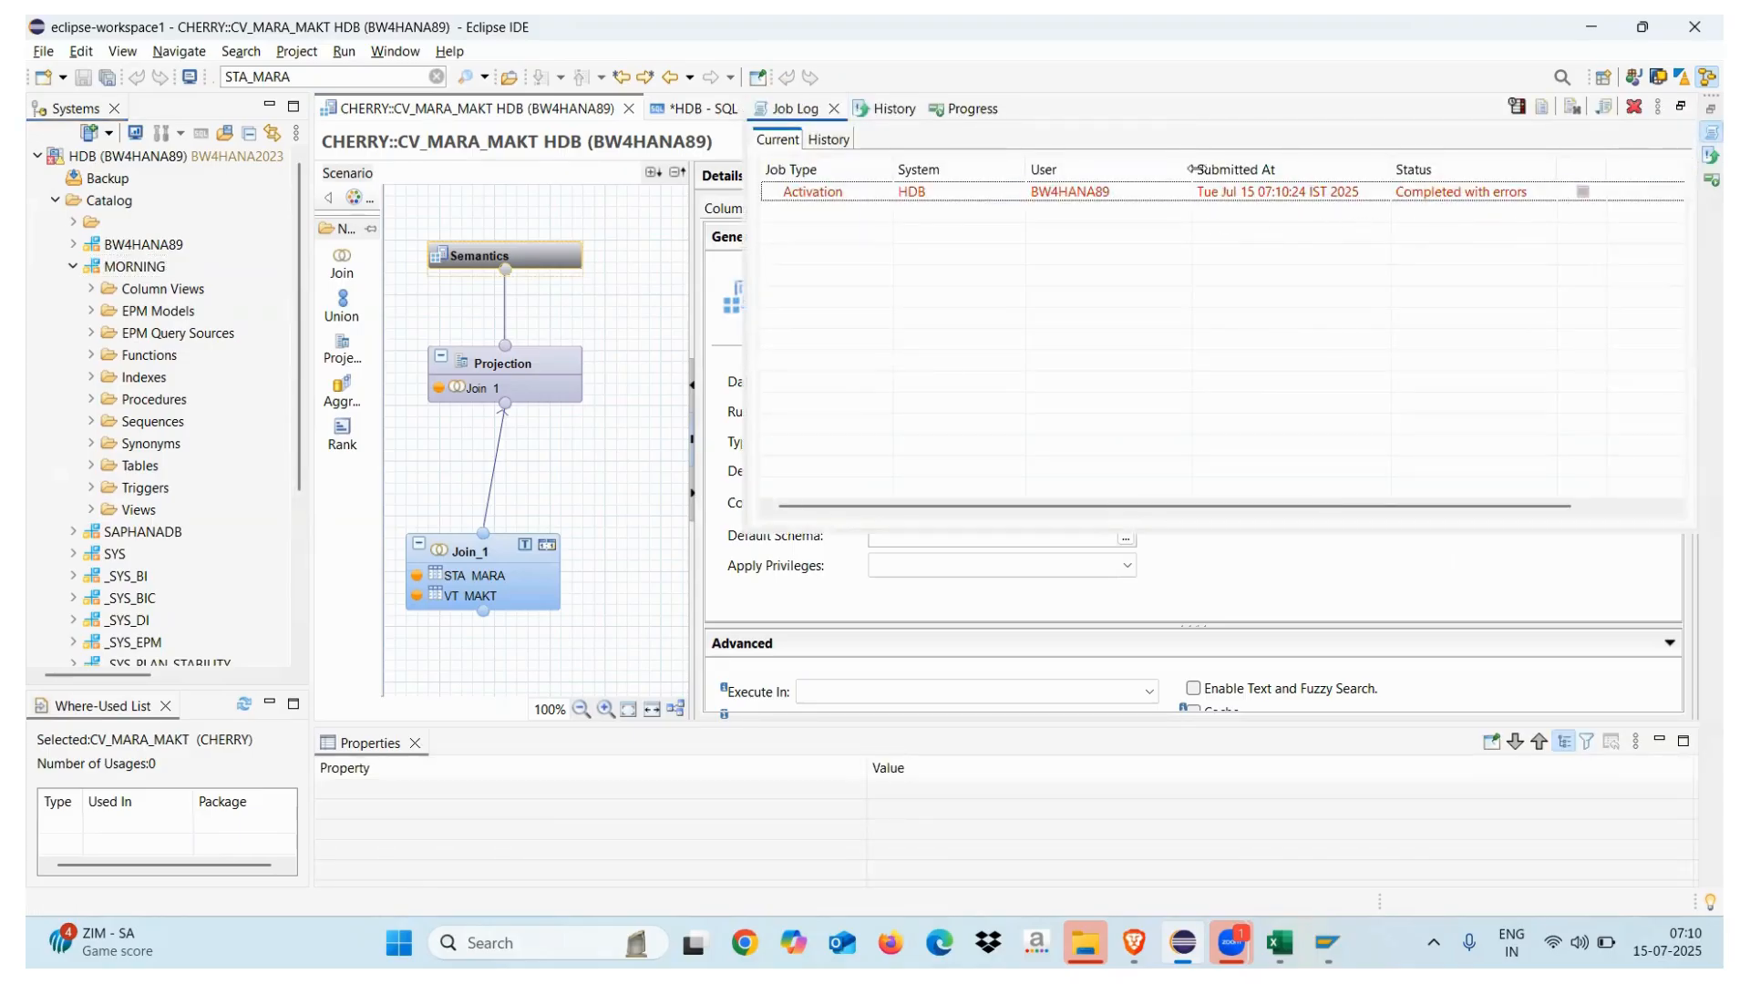
pyautogui.click(833, 109)
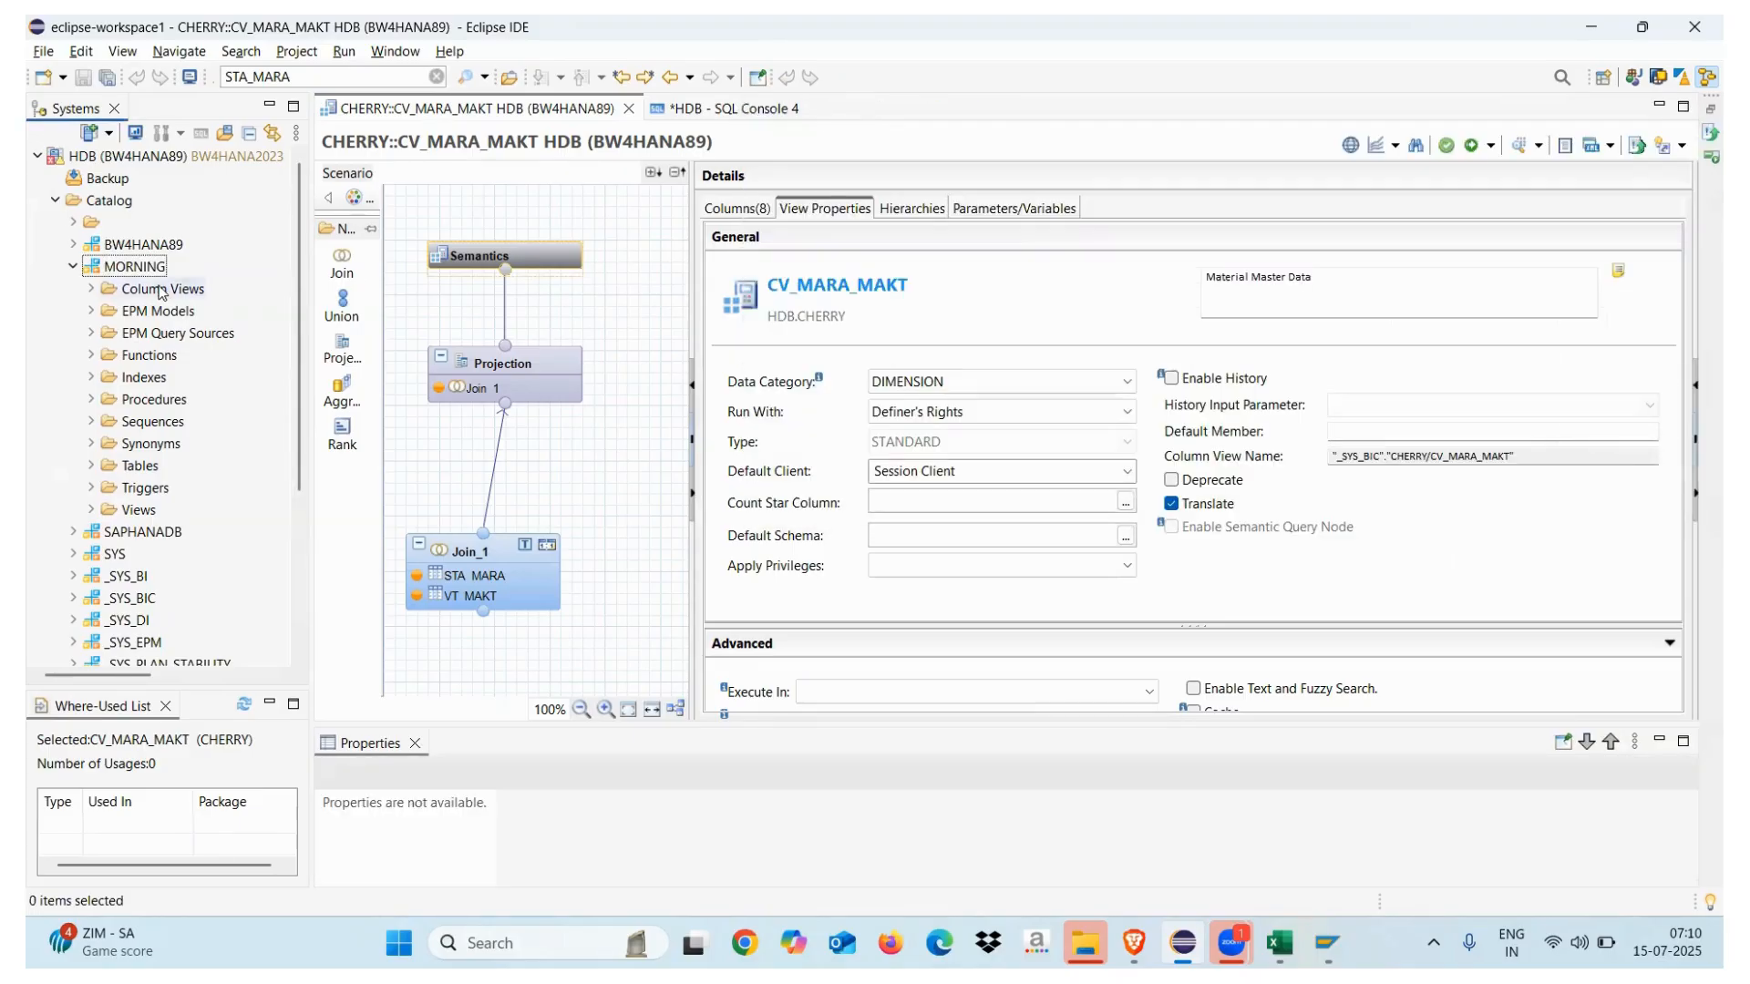
# Collapse MORNING and Catalog in the Systems tree and expand Content
pyautogui.click(74, 266)
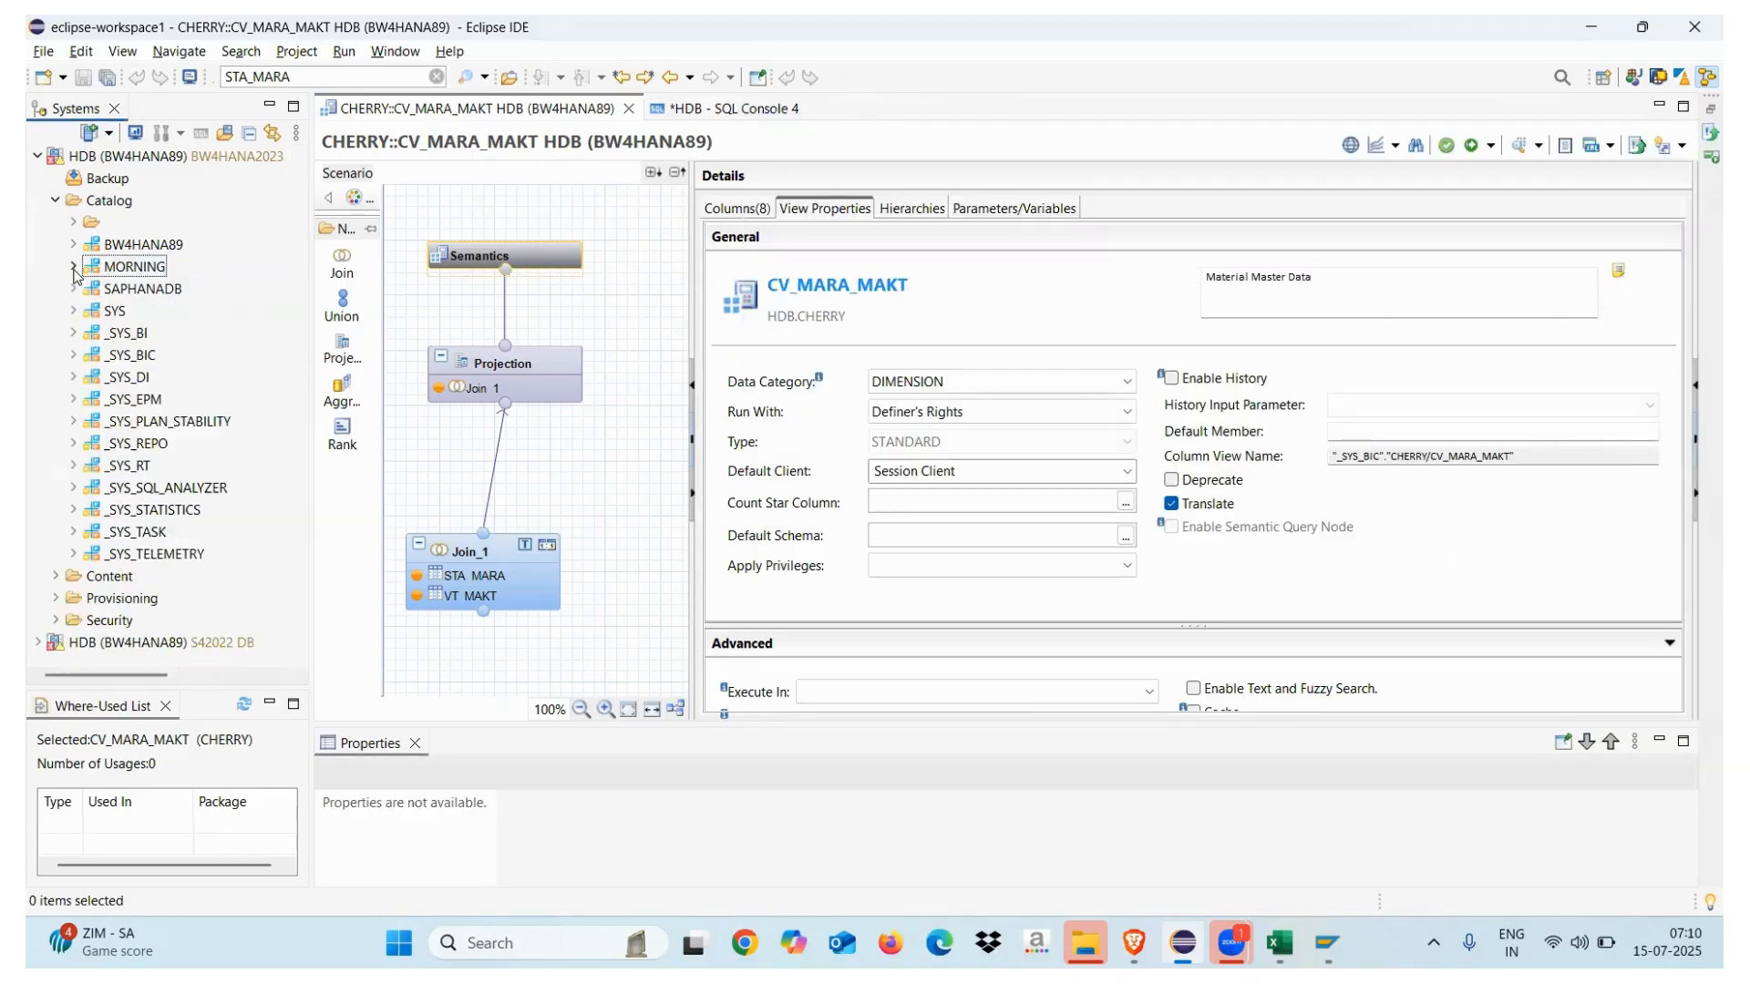
pyautogui.click(60, 208)
pyautogui.click(56, 201)
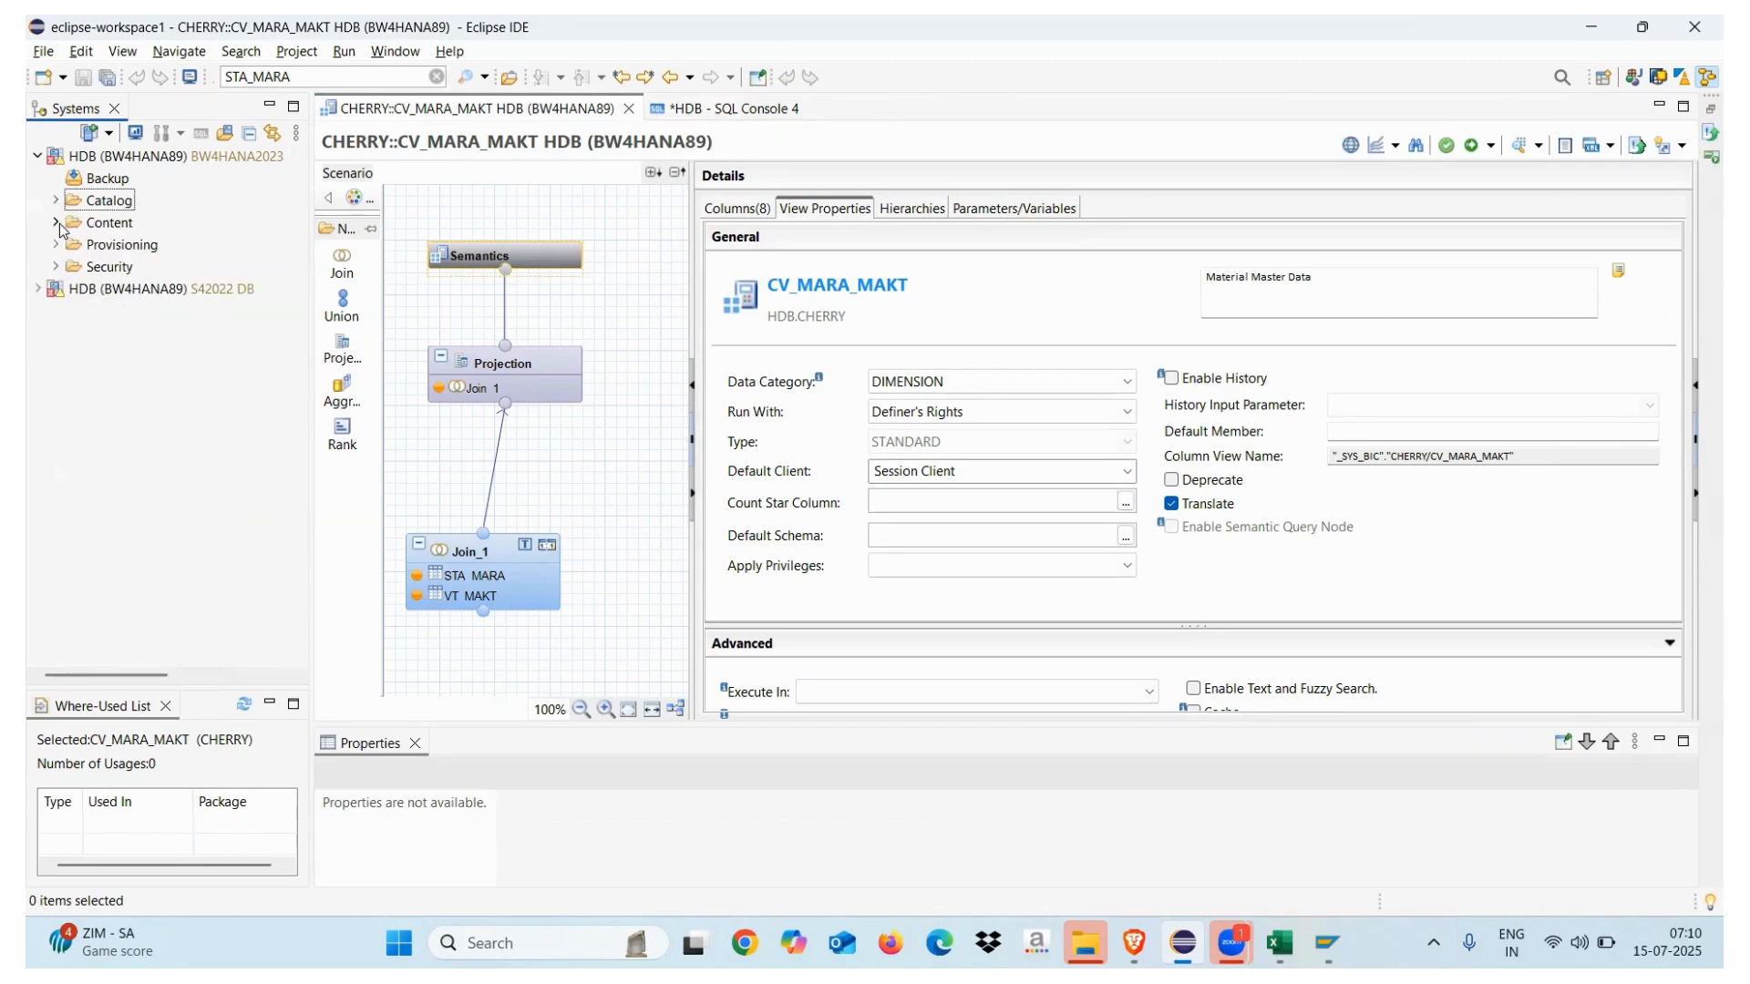
pyautogui.click(56, 223)
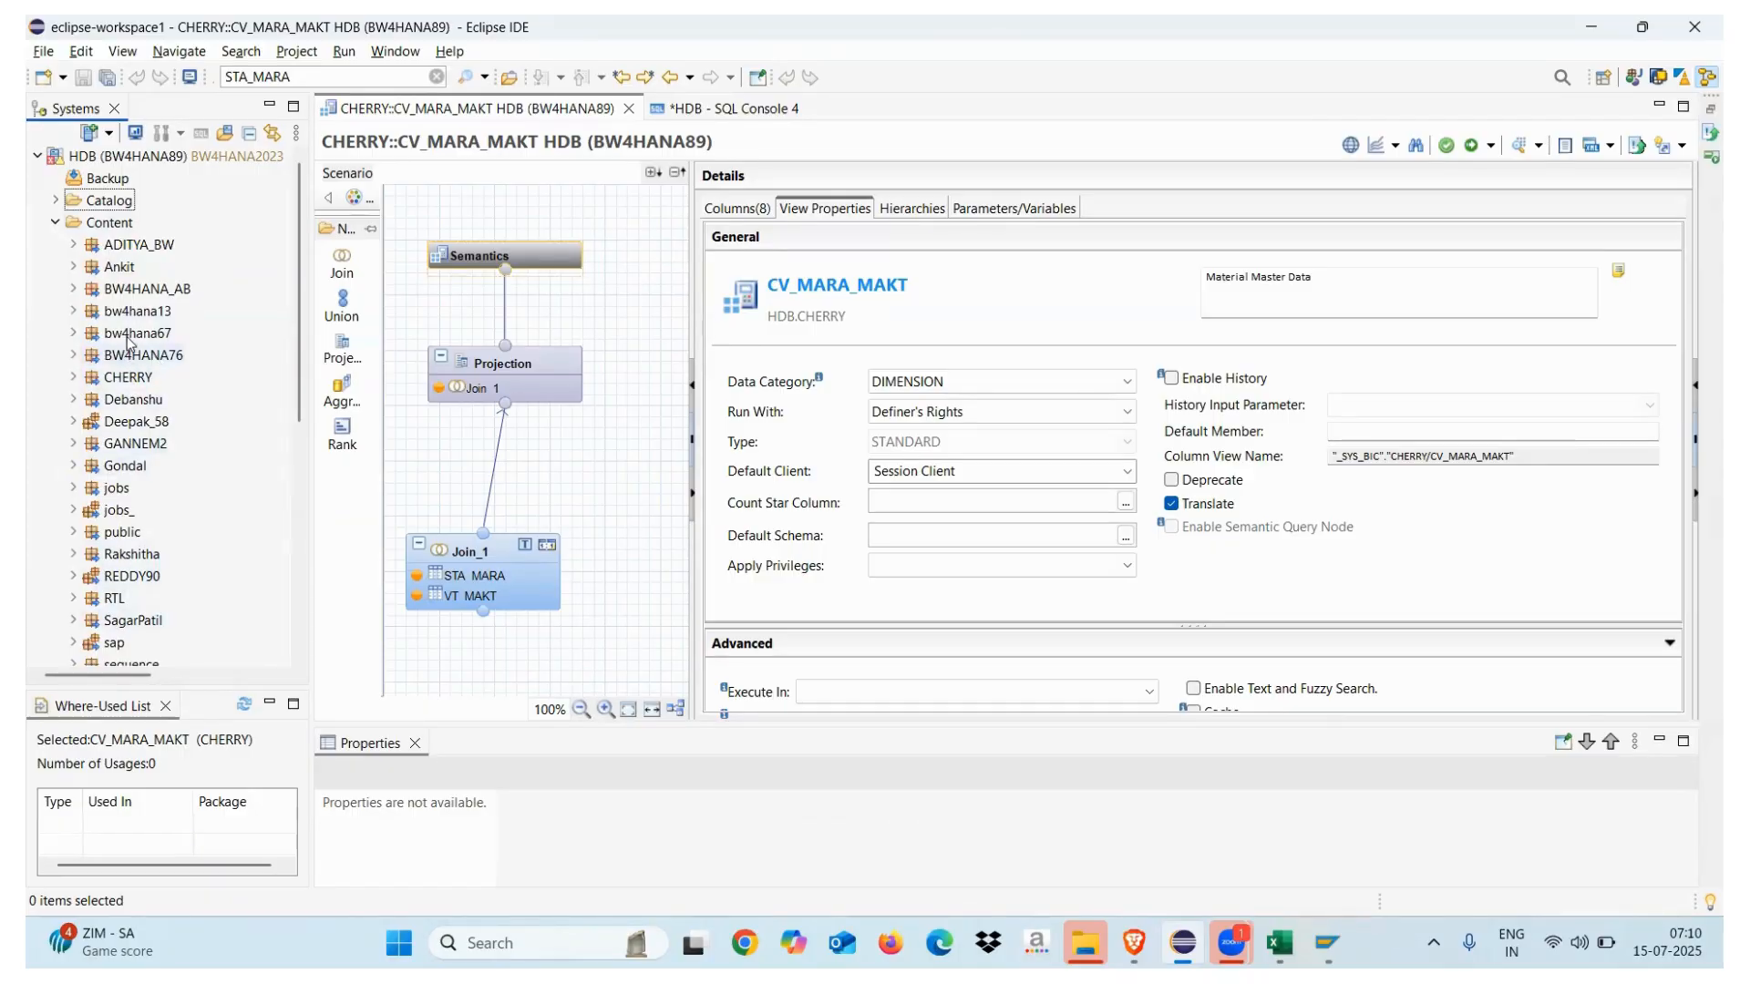
pyautogui.click(297, 447)
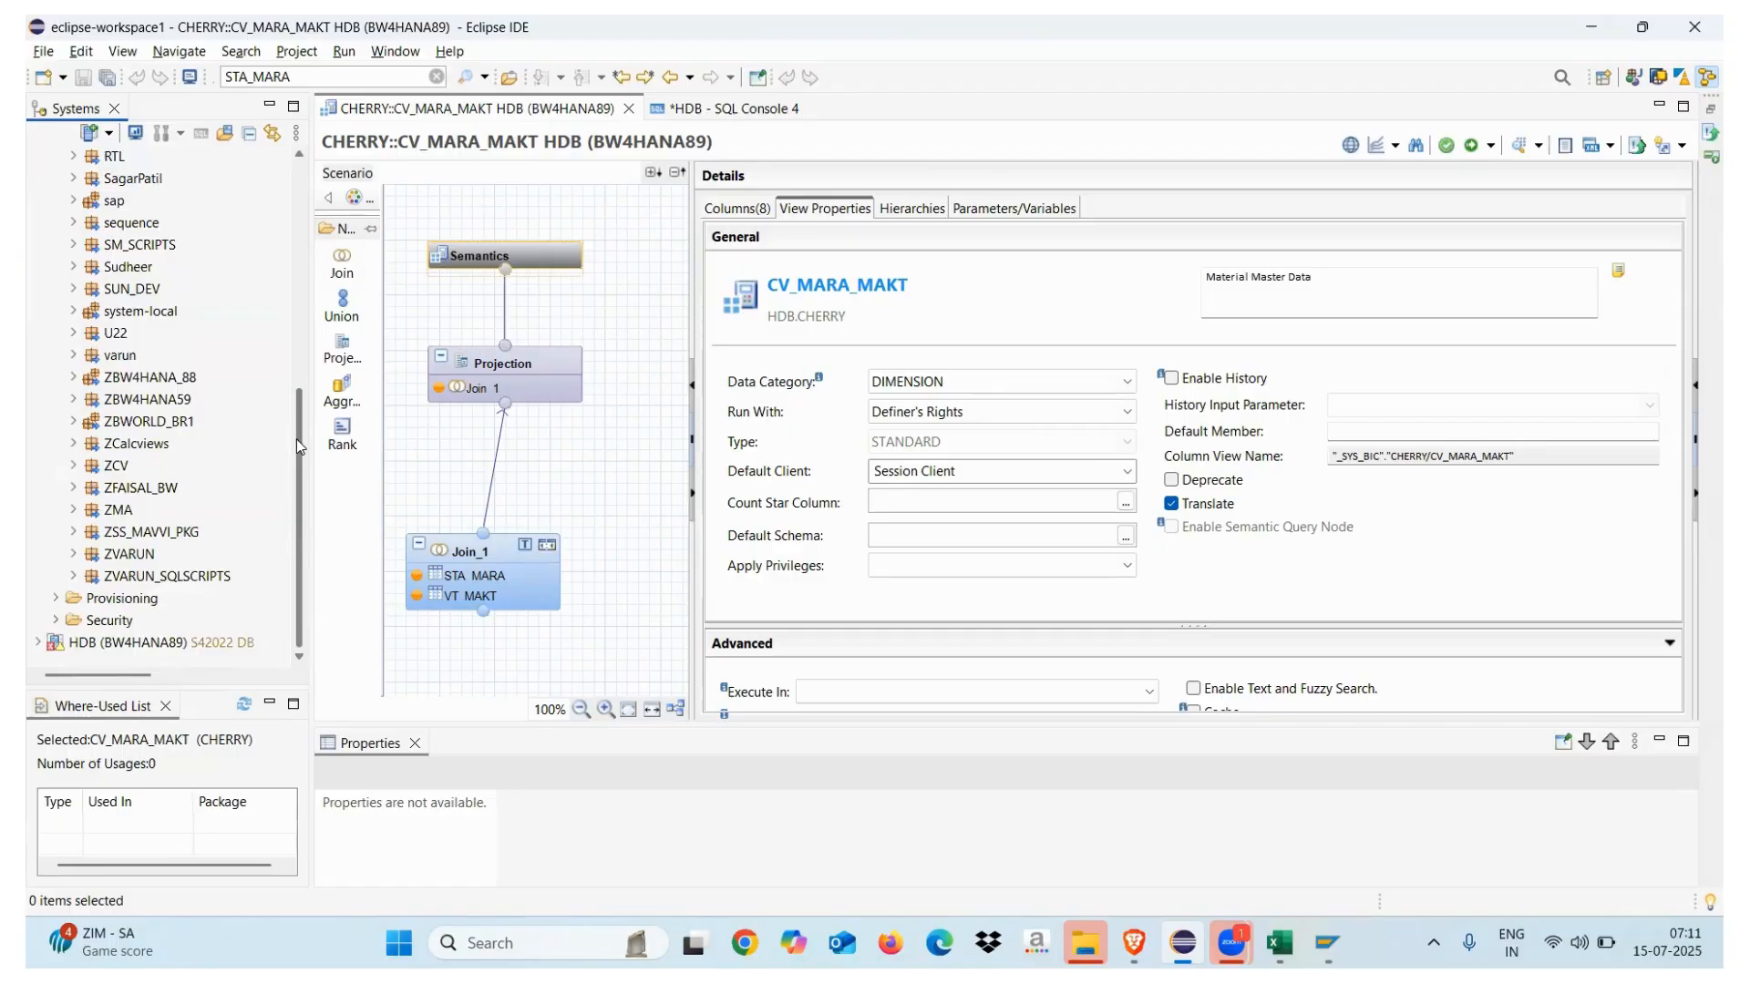
pyautogui.moveTo(297, 439); pyautogui.dragTo(291, 188)
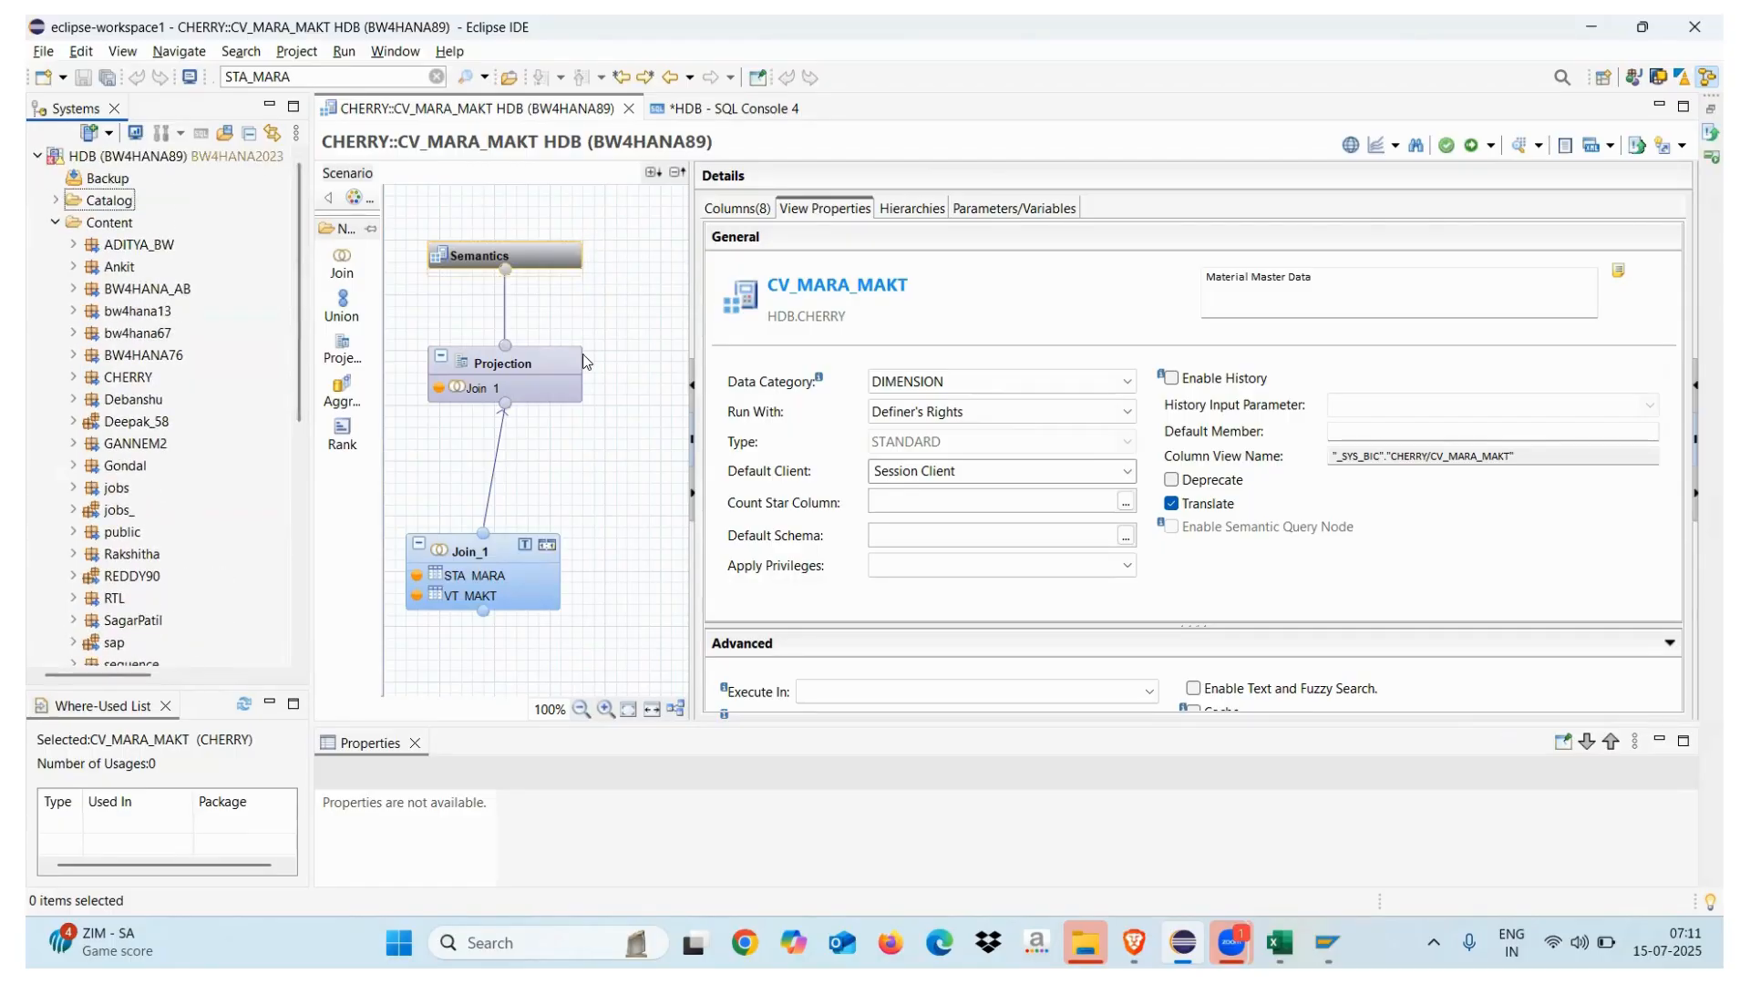
pyautogui.click(535, 381)
# Close SQL Console 4 without saving
pyautogui.click(733, 109)
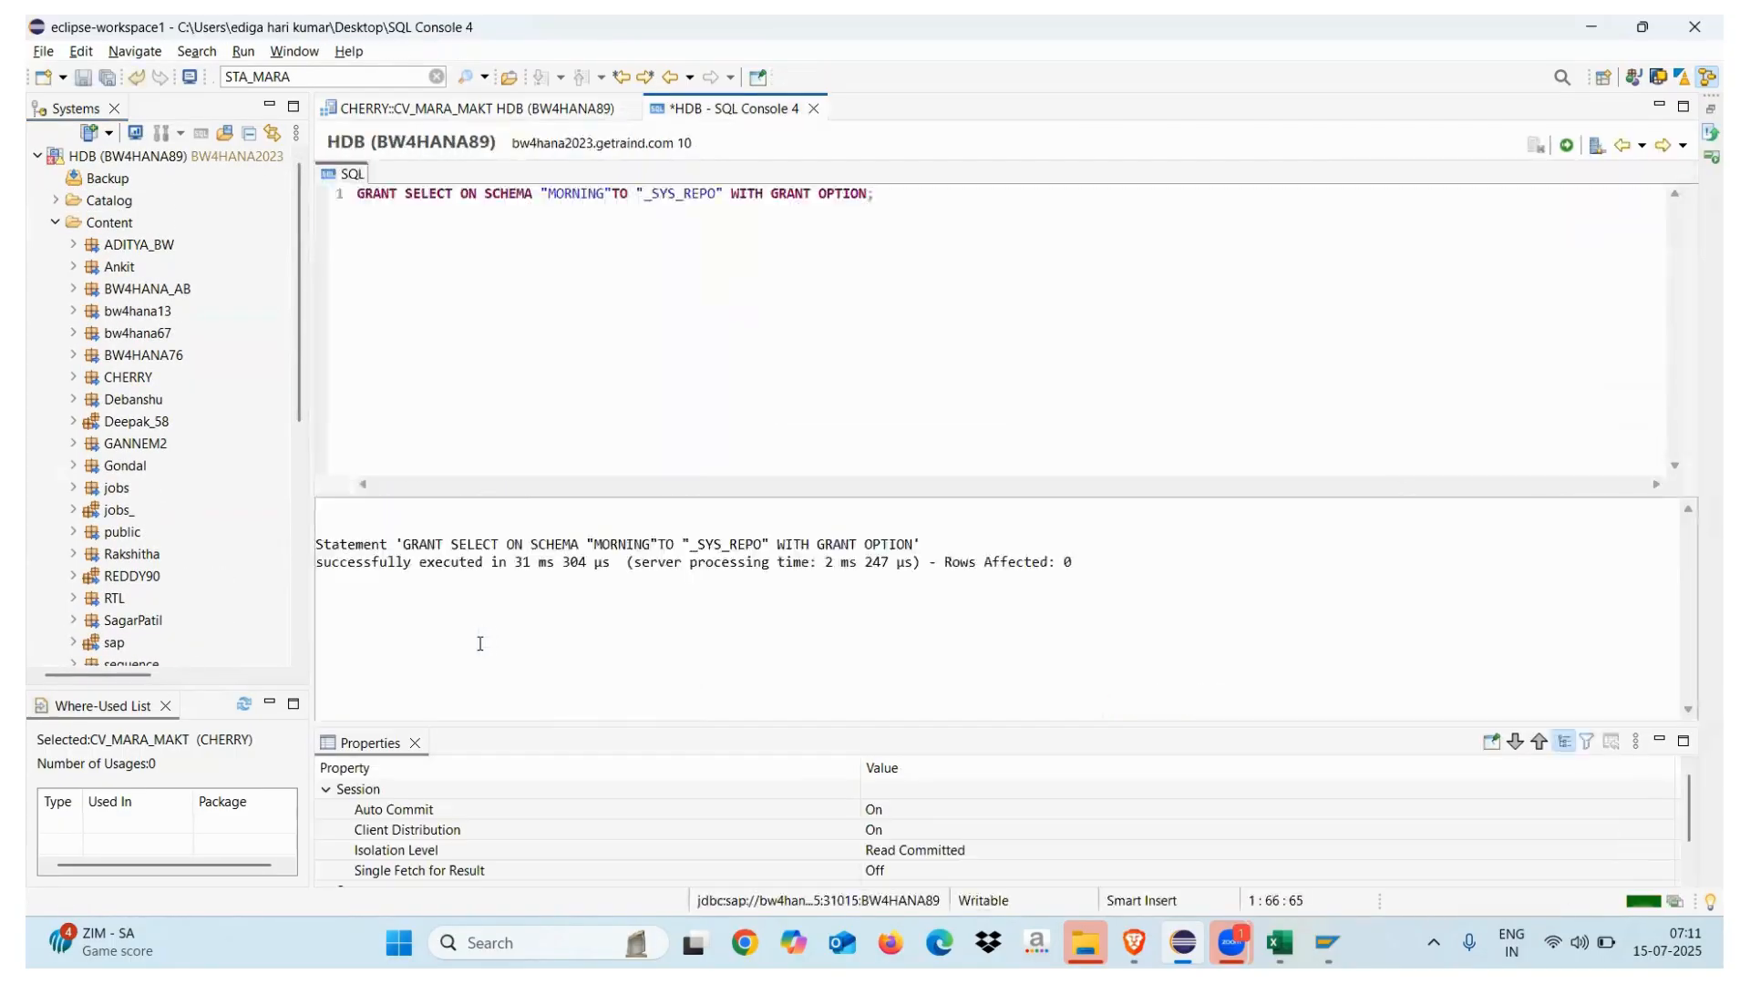
pyautogui.click(536, 110)
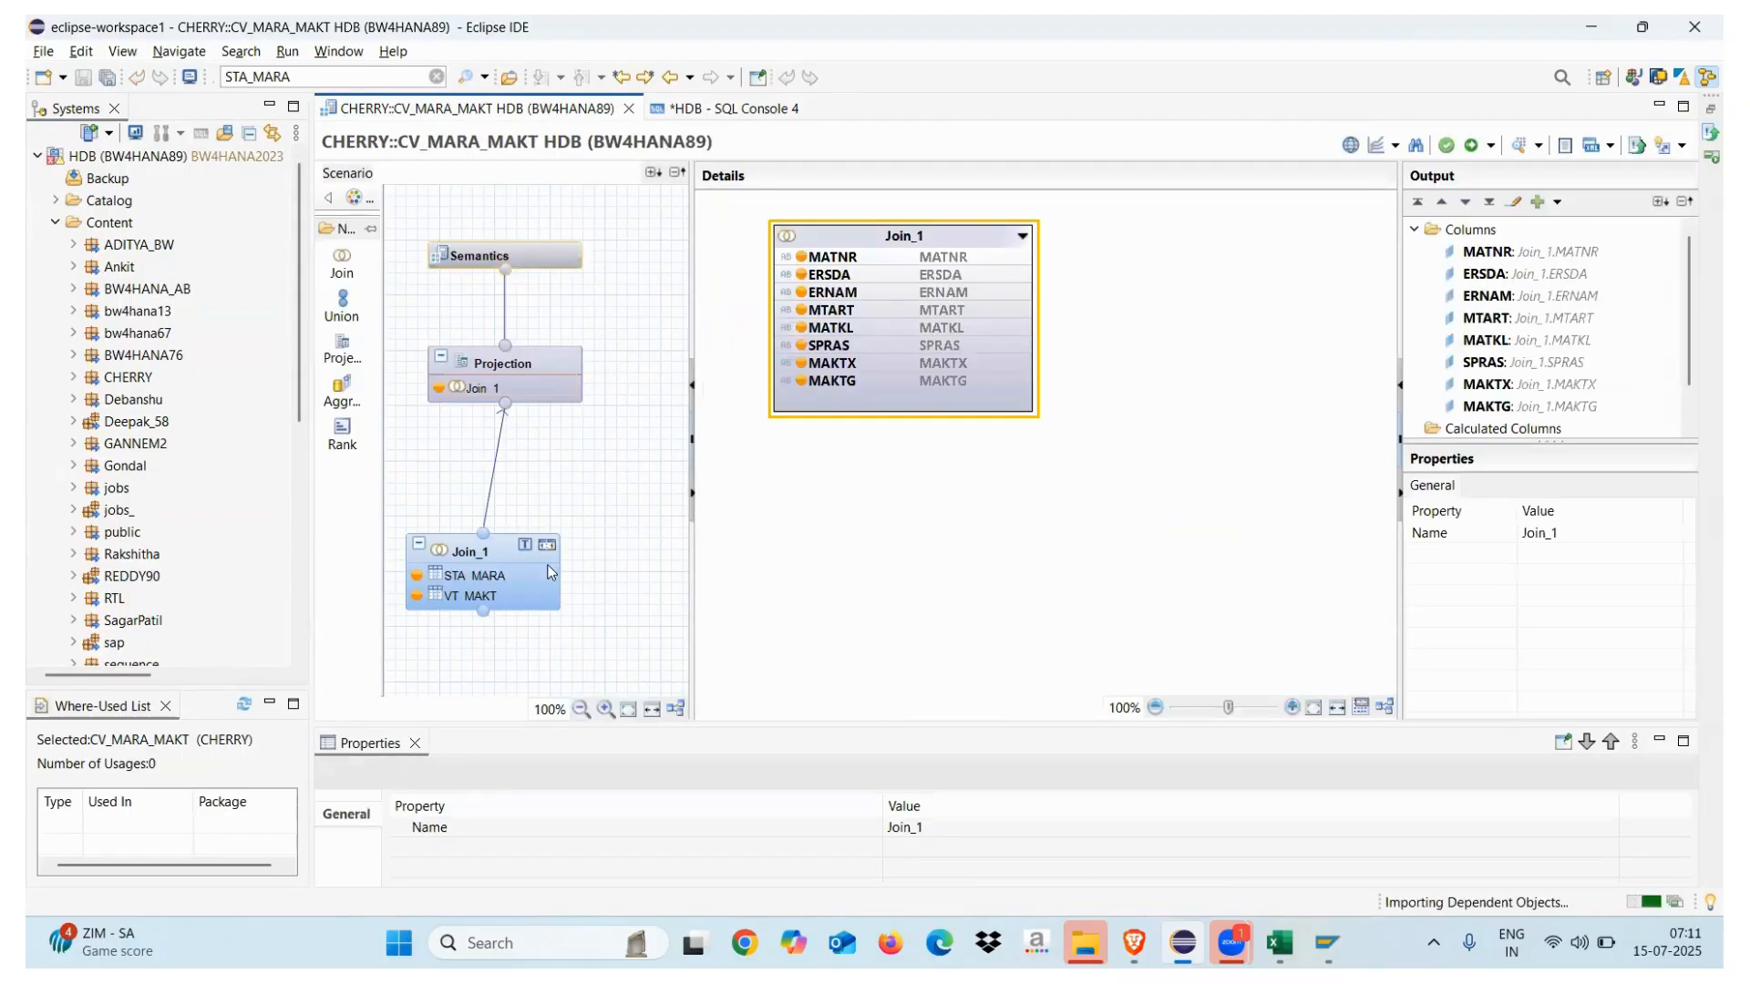
pyautogui.click(737, 109)
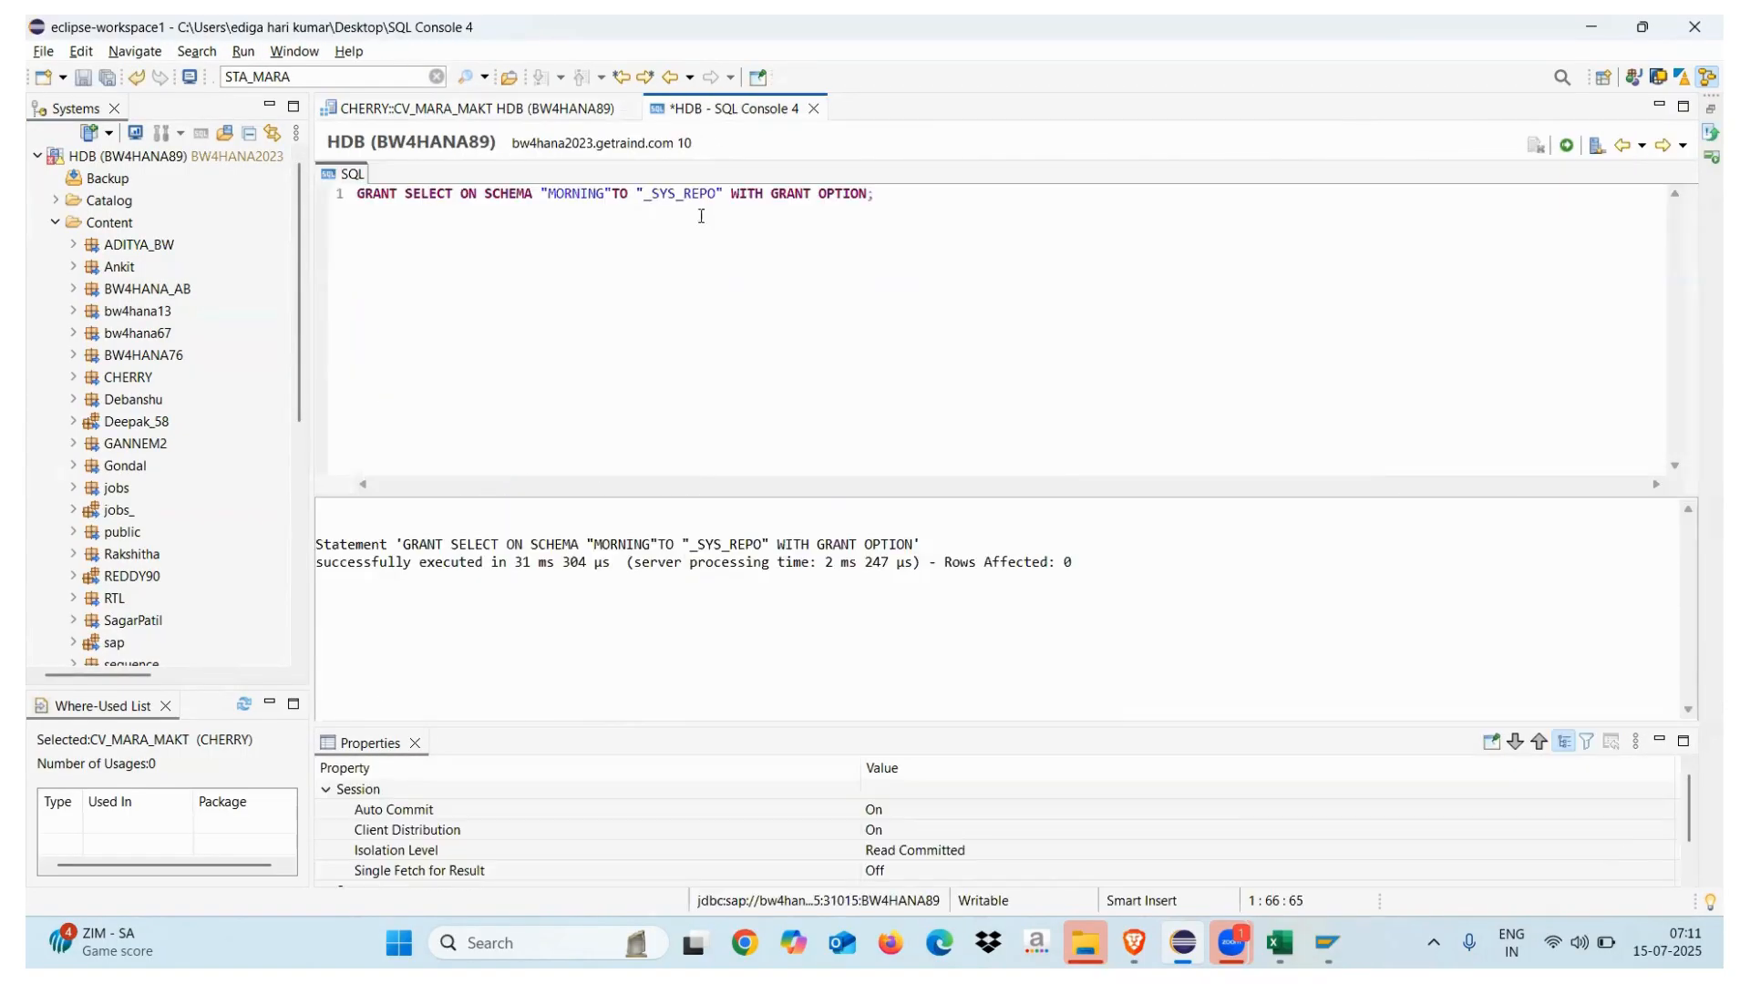
pyautogui.click(813, 108)
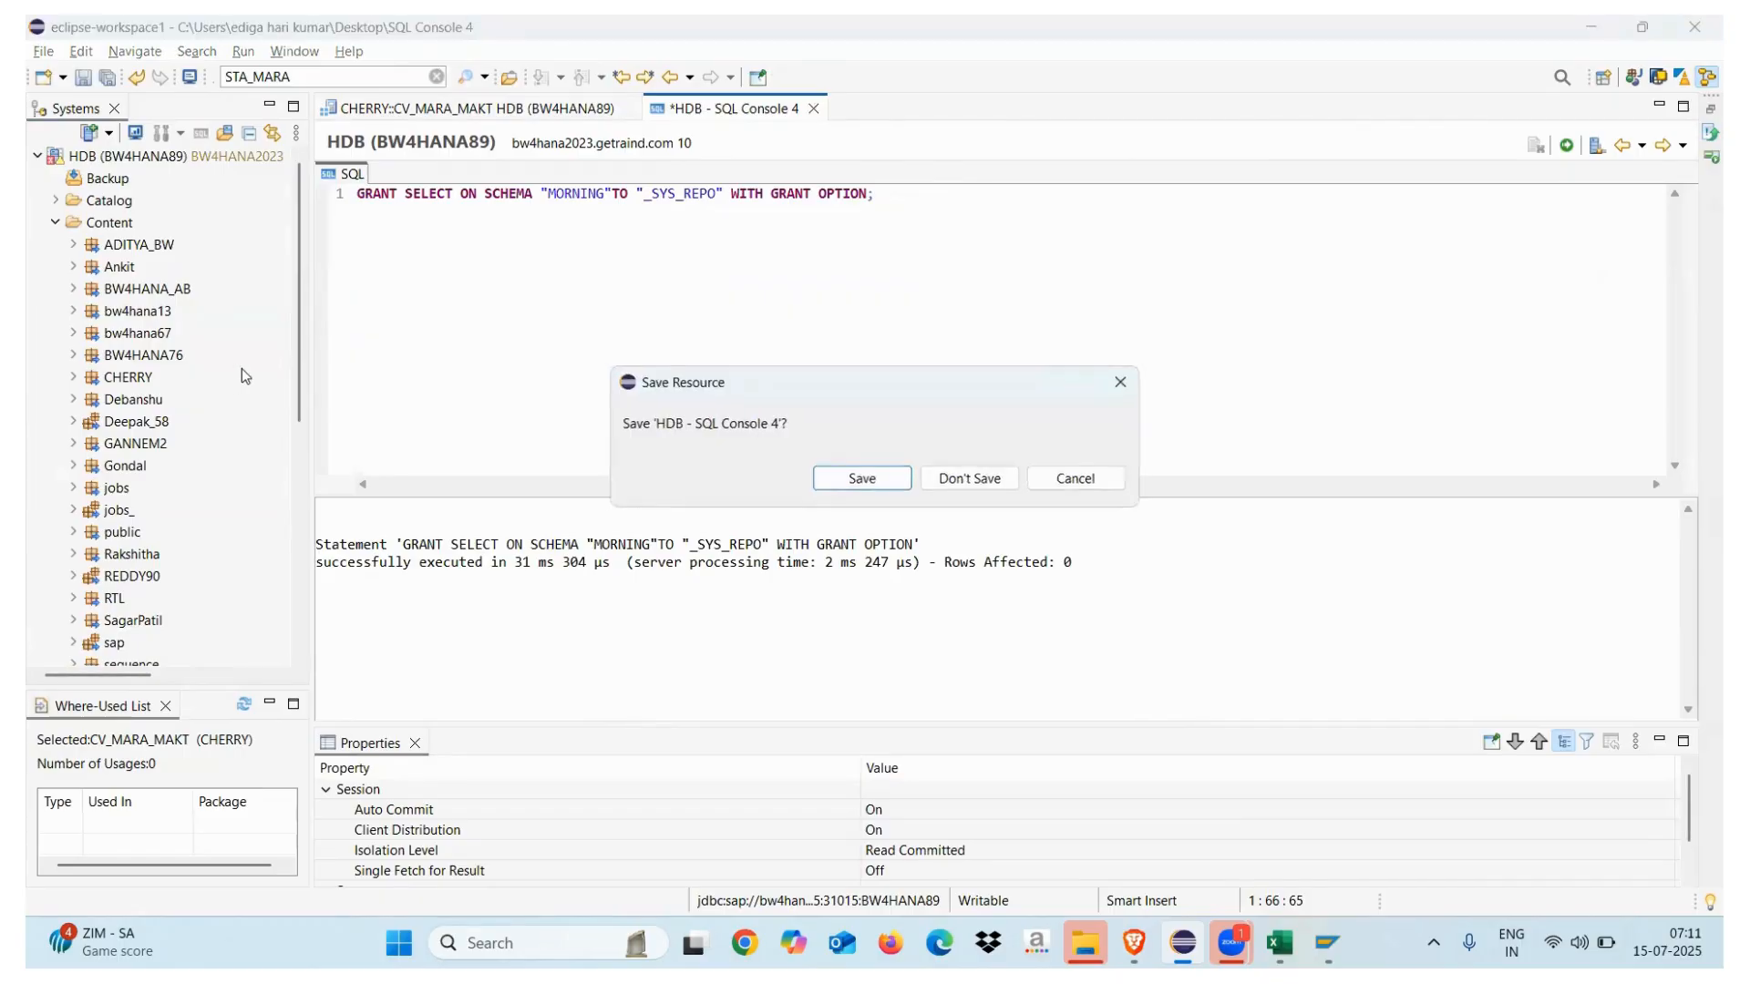
pyautogui.click(953, 477)
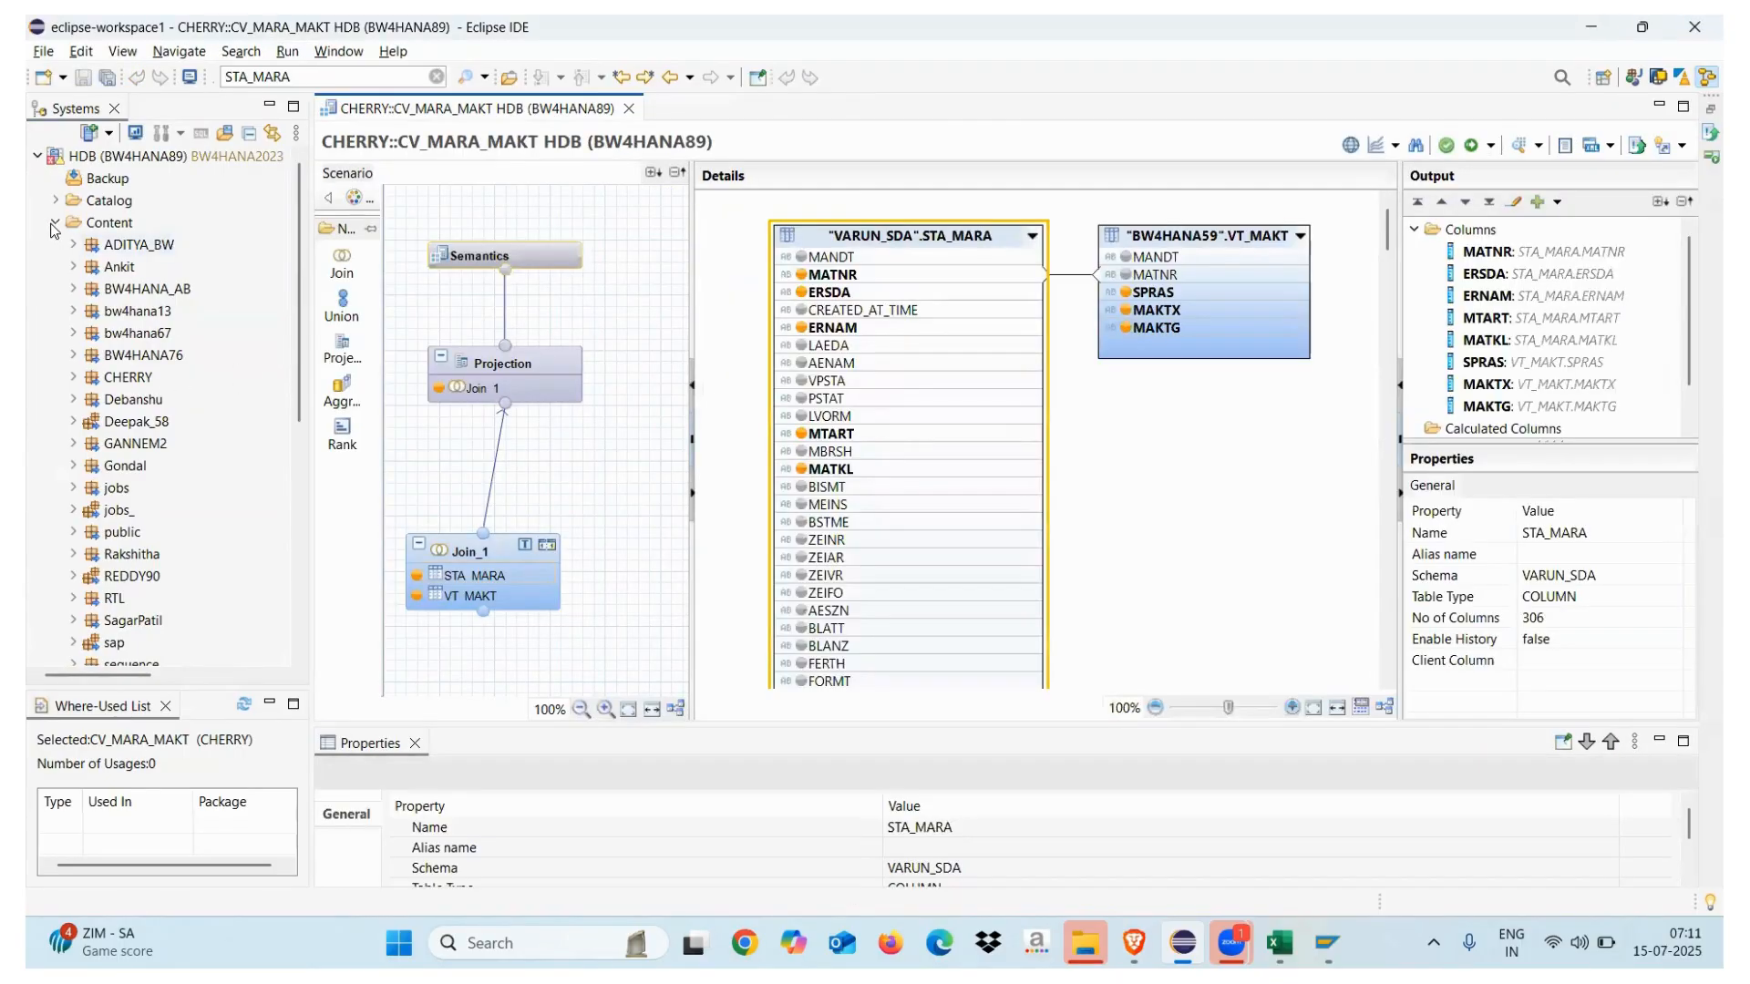
# Check table TD under MORNING, then open CHERRY's CV_TD calculation view
pyautogui.click(56, 222)
pyautogui.click(56, 202)
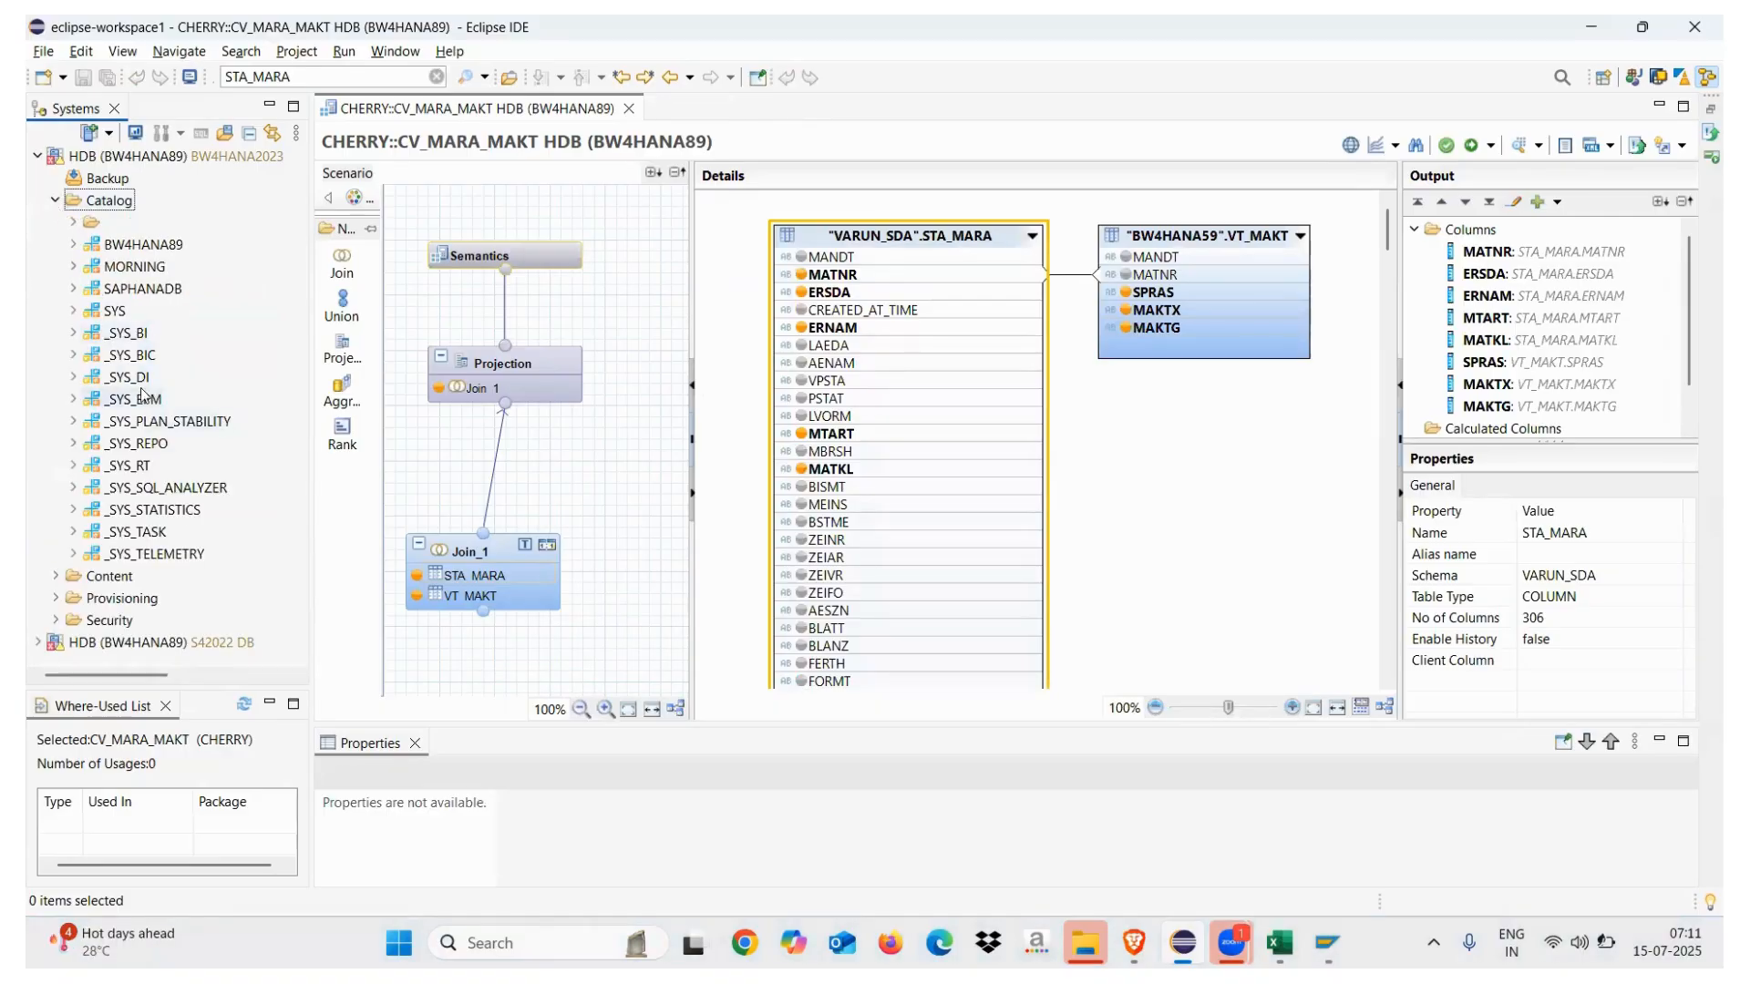
pyautogui.click(73, 268)
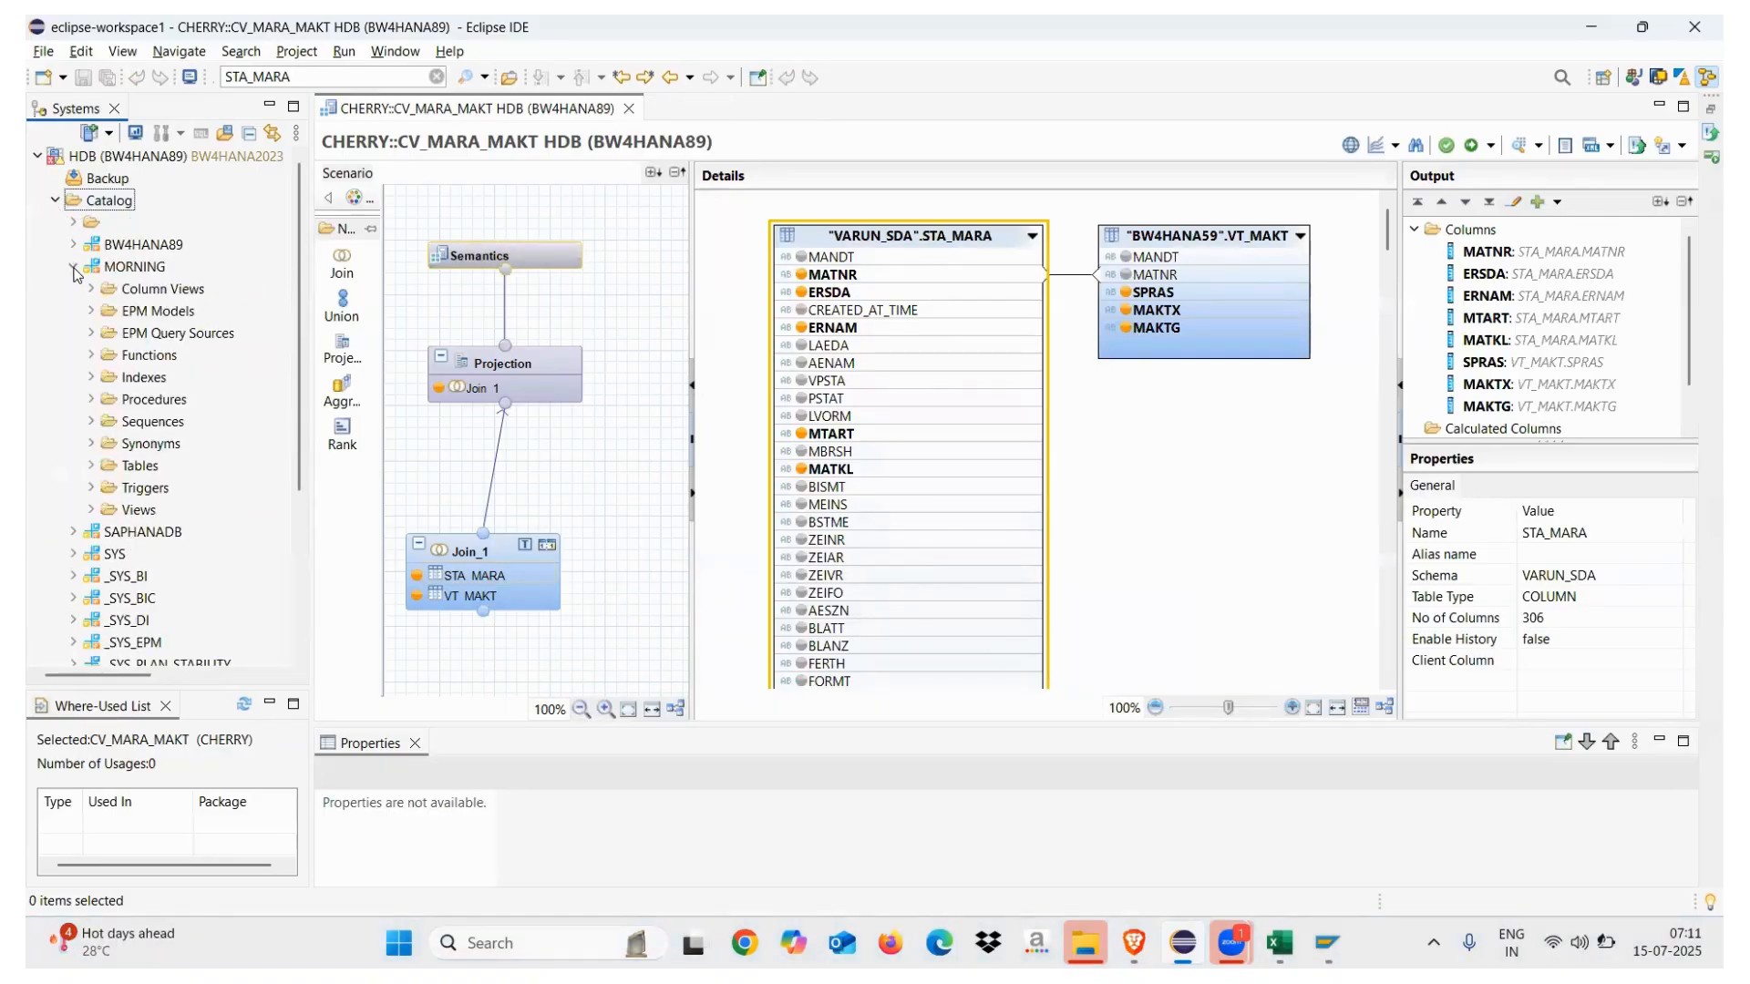
pyautogui.click(91, 466)
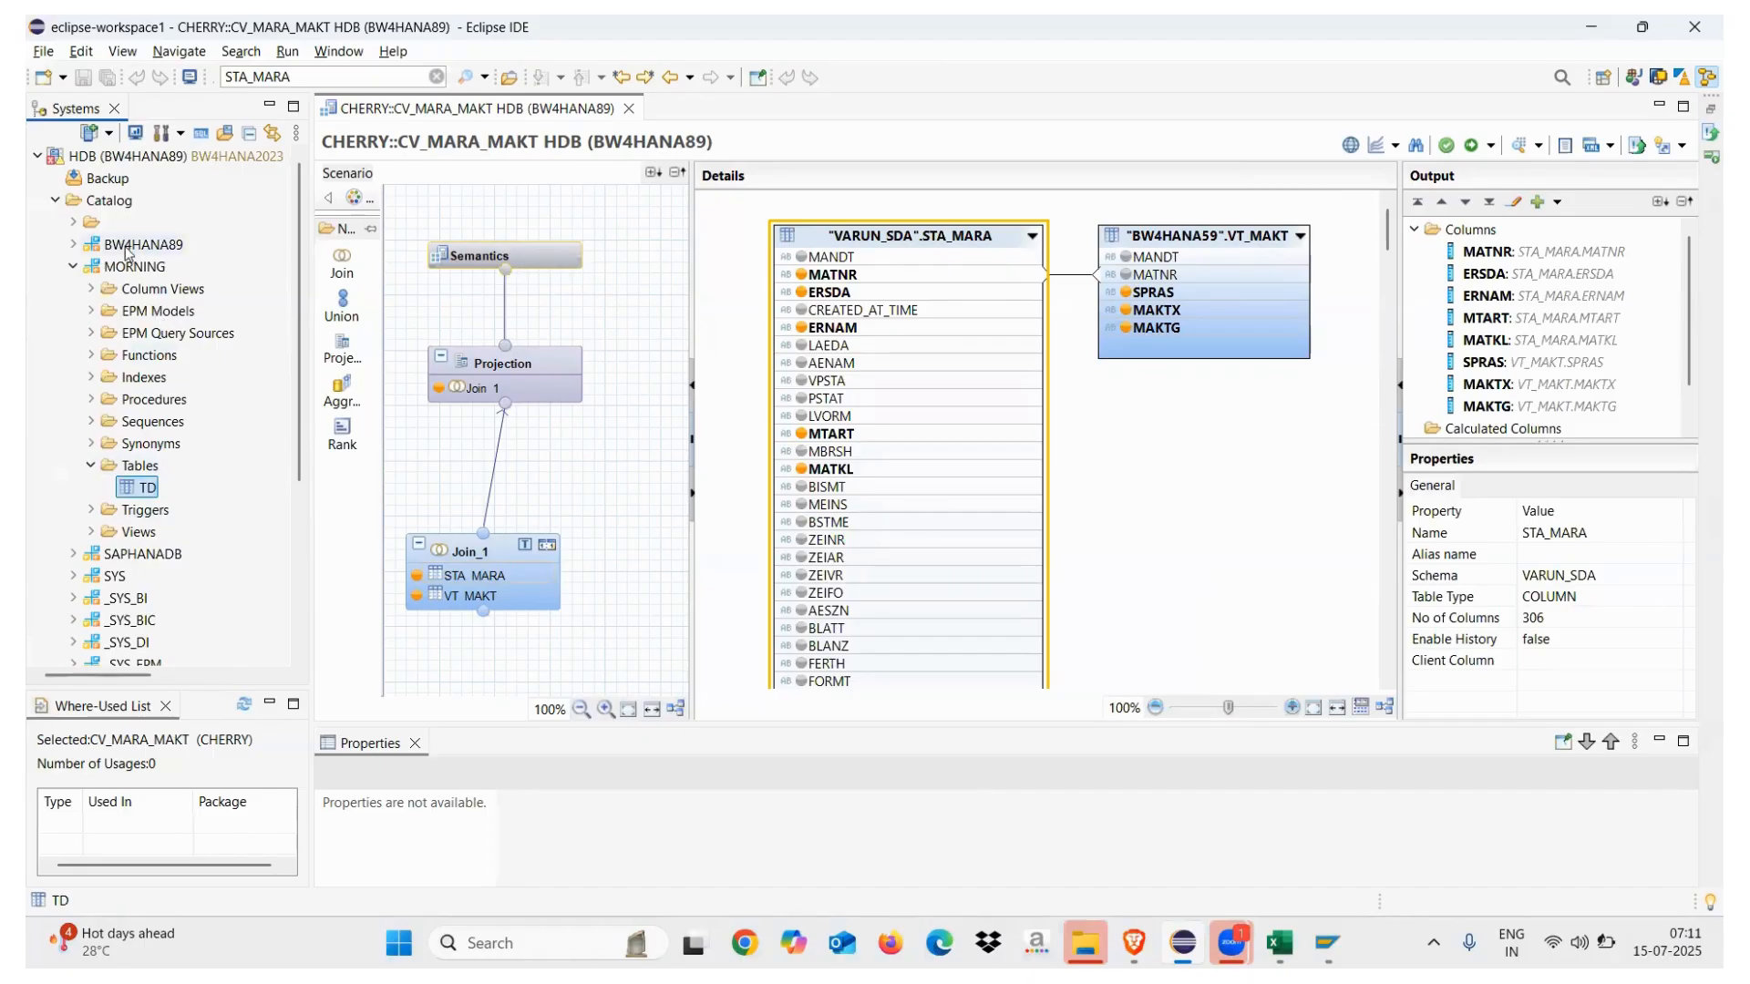
pyautogui.click(74, 267)
pyautogui.click(55, 201)
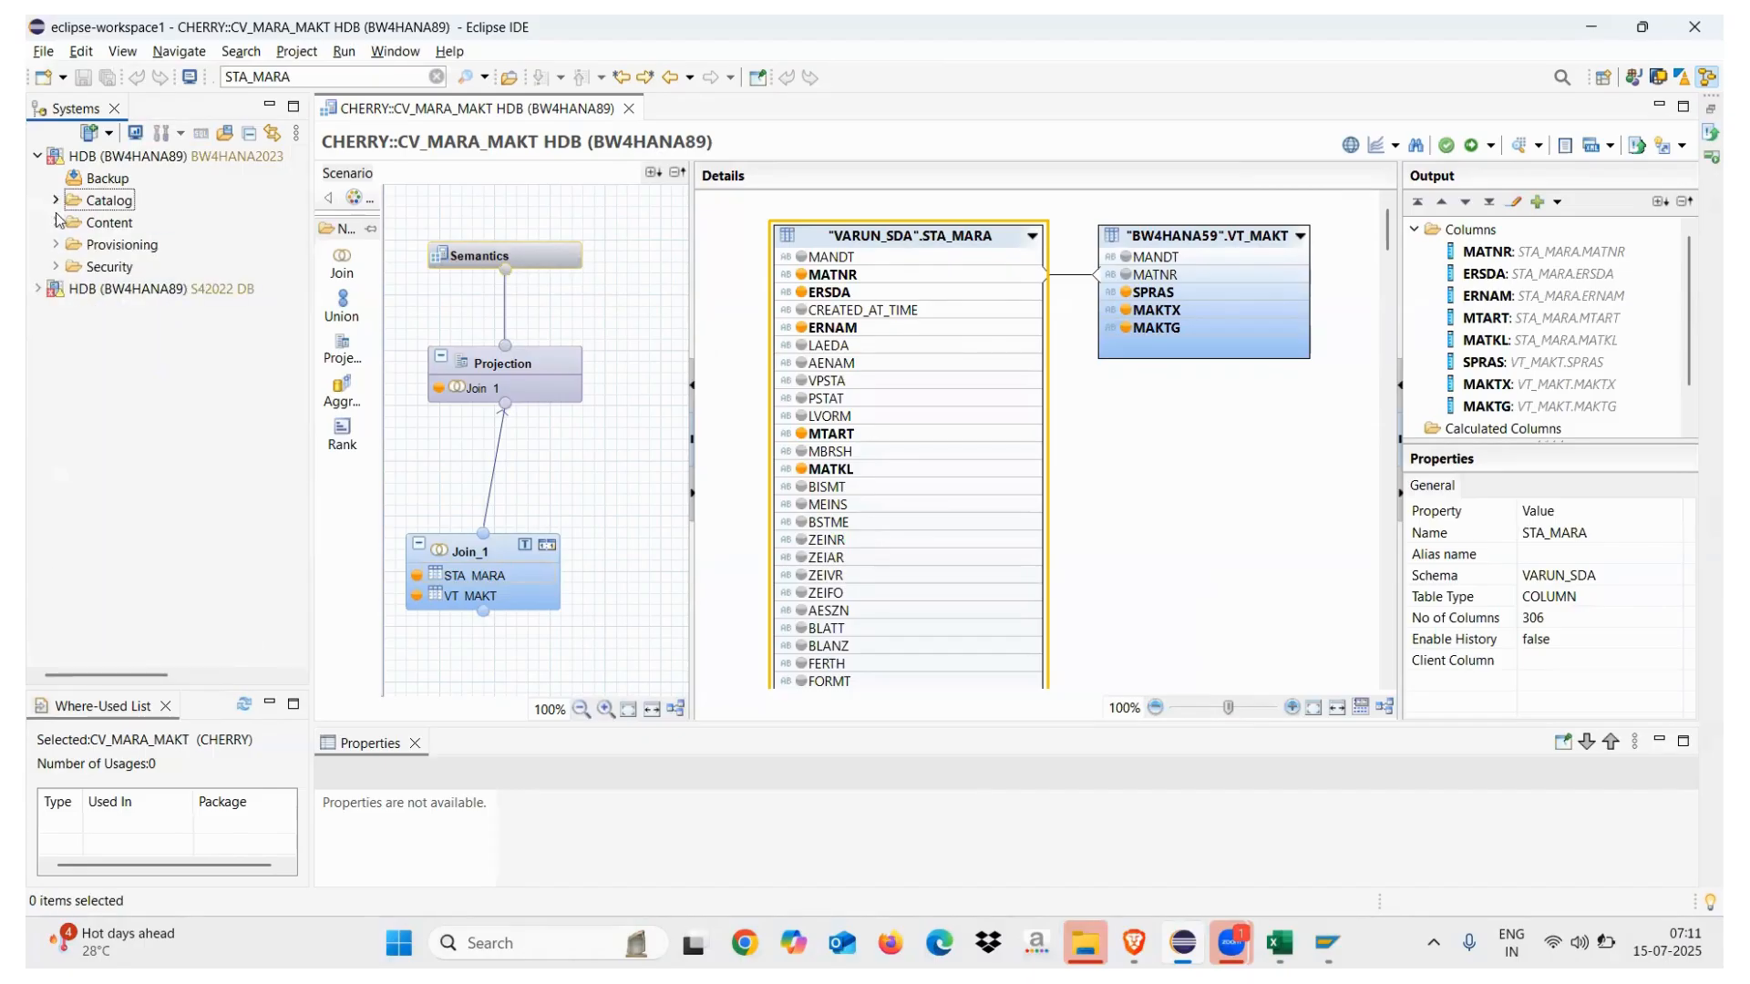
pyautogui.click(56, 224)
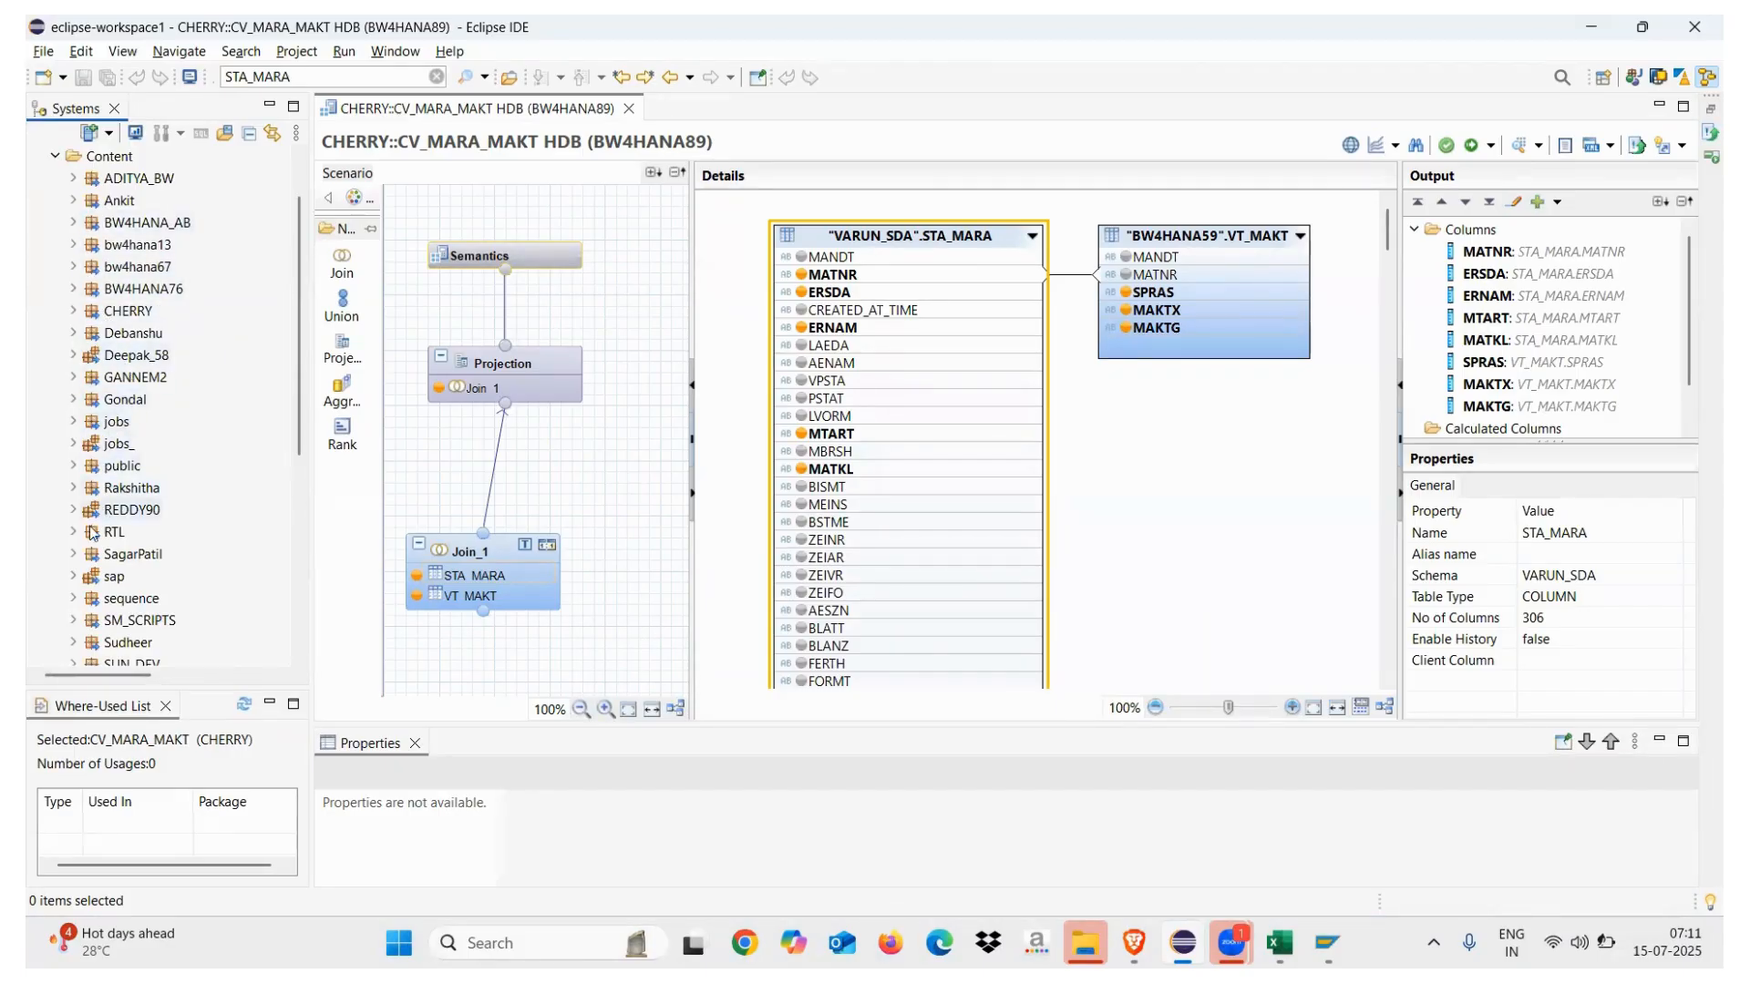
pyautogui.click(73, 311)
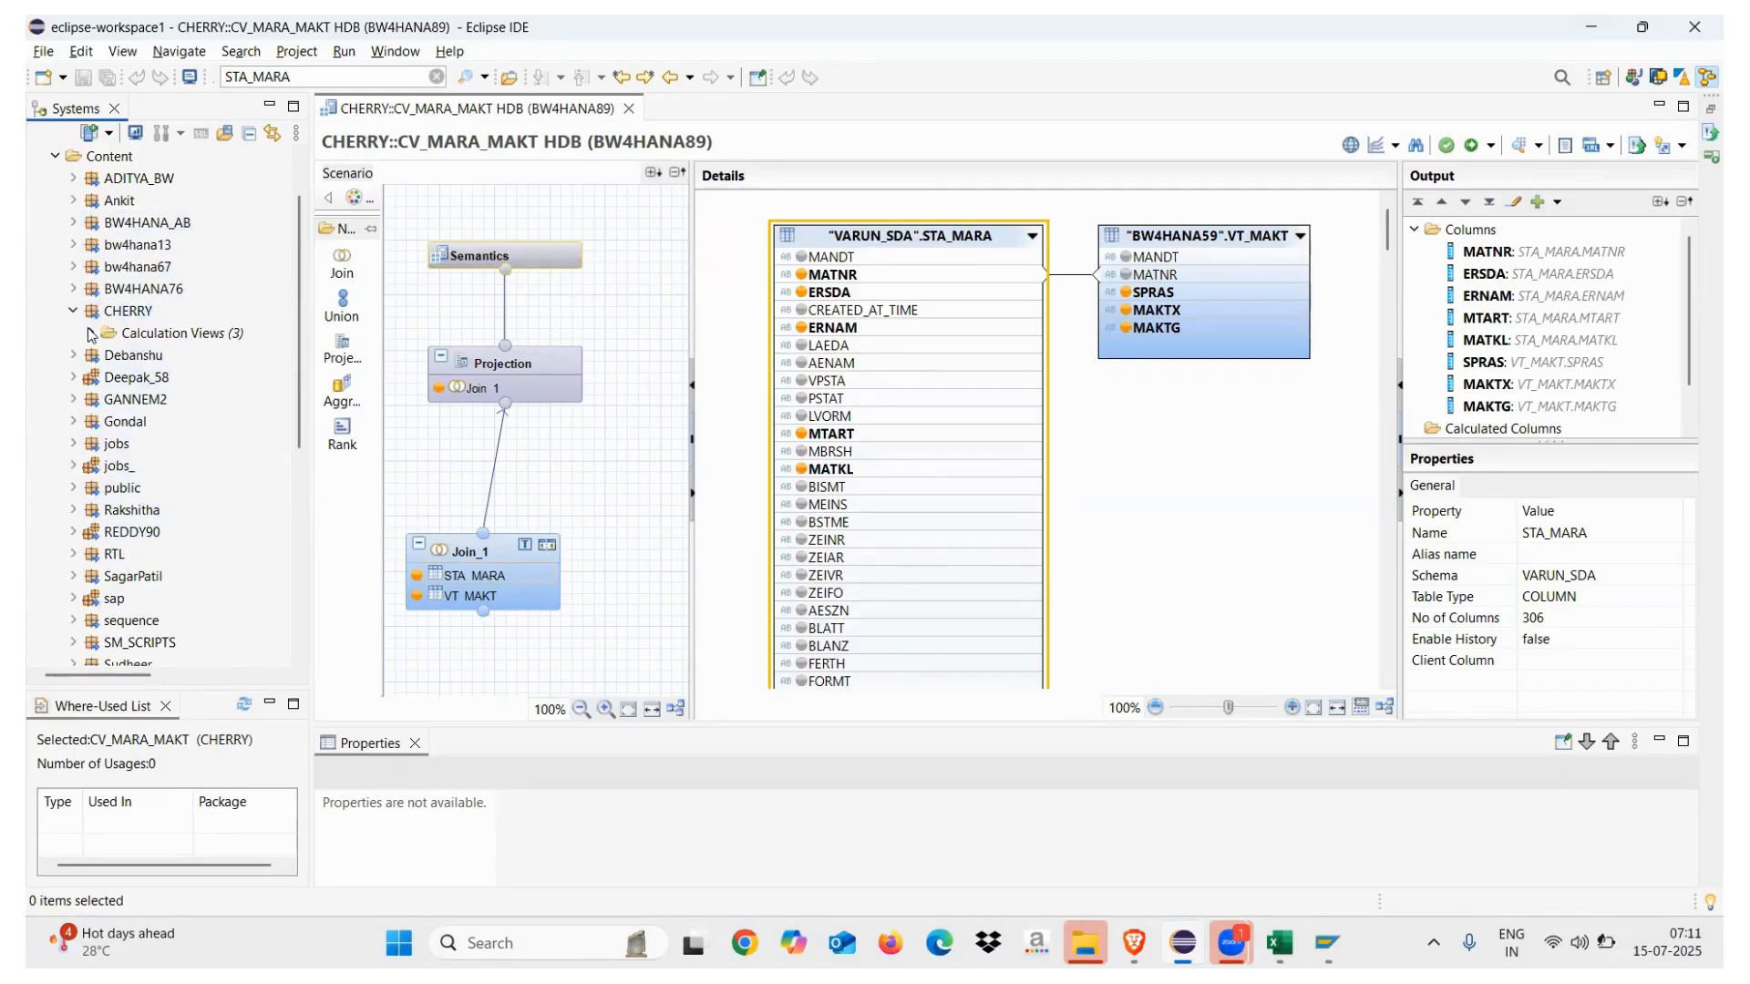
pyautogui.click(90, 333)
pyautogui.doubleClick(155, 399)
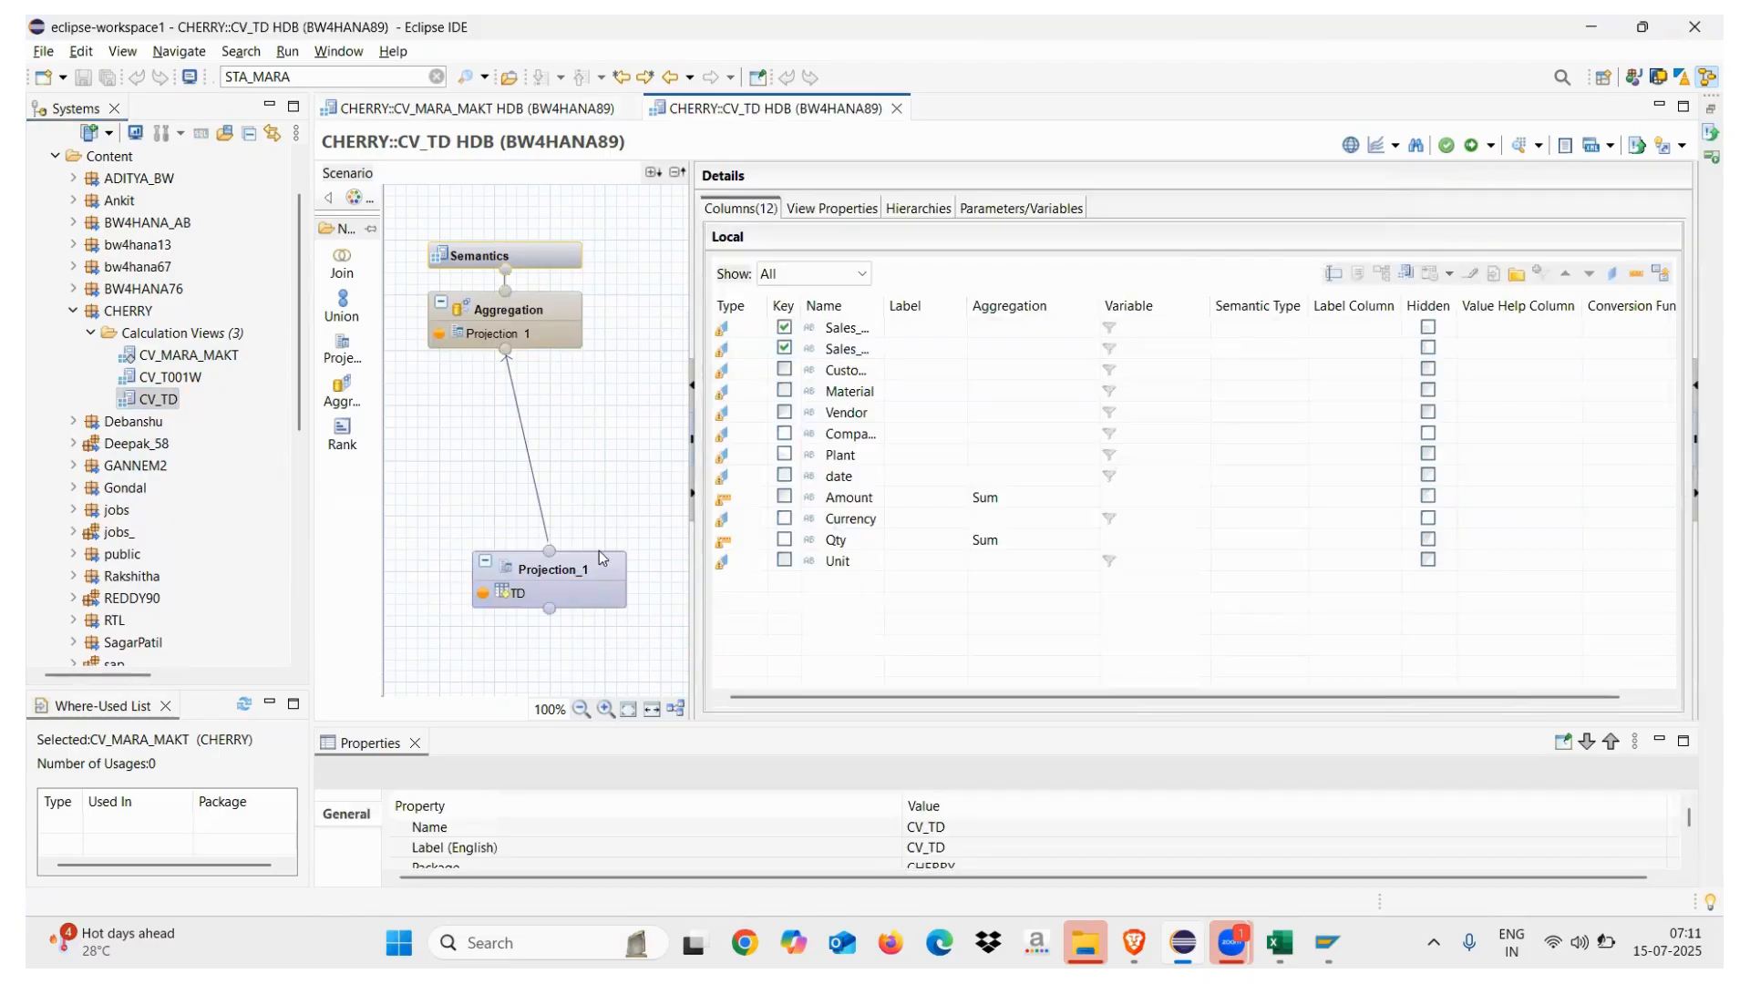
# Activate CV_TD, confirm the redeploy, and close the successful job log
pyautogui.click(1471, 146)
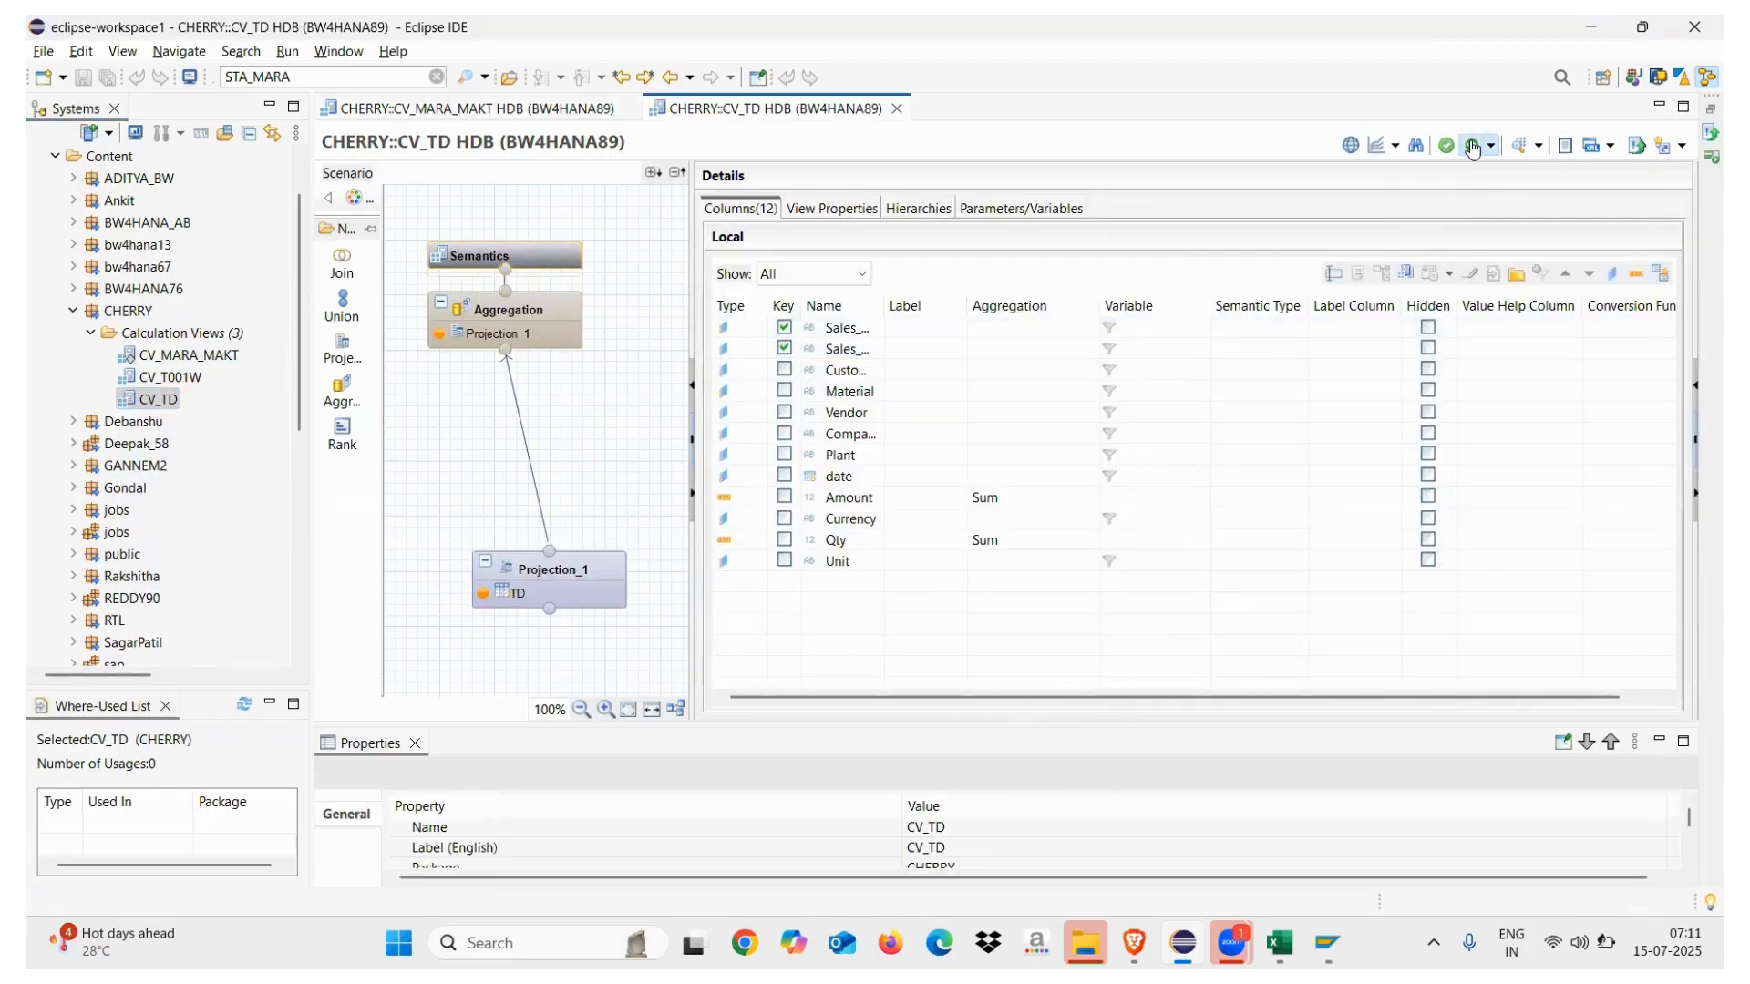
pyautogui.click(980, 479)
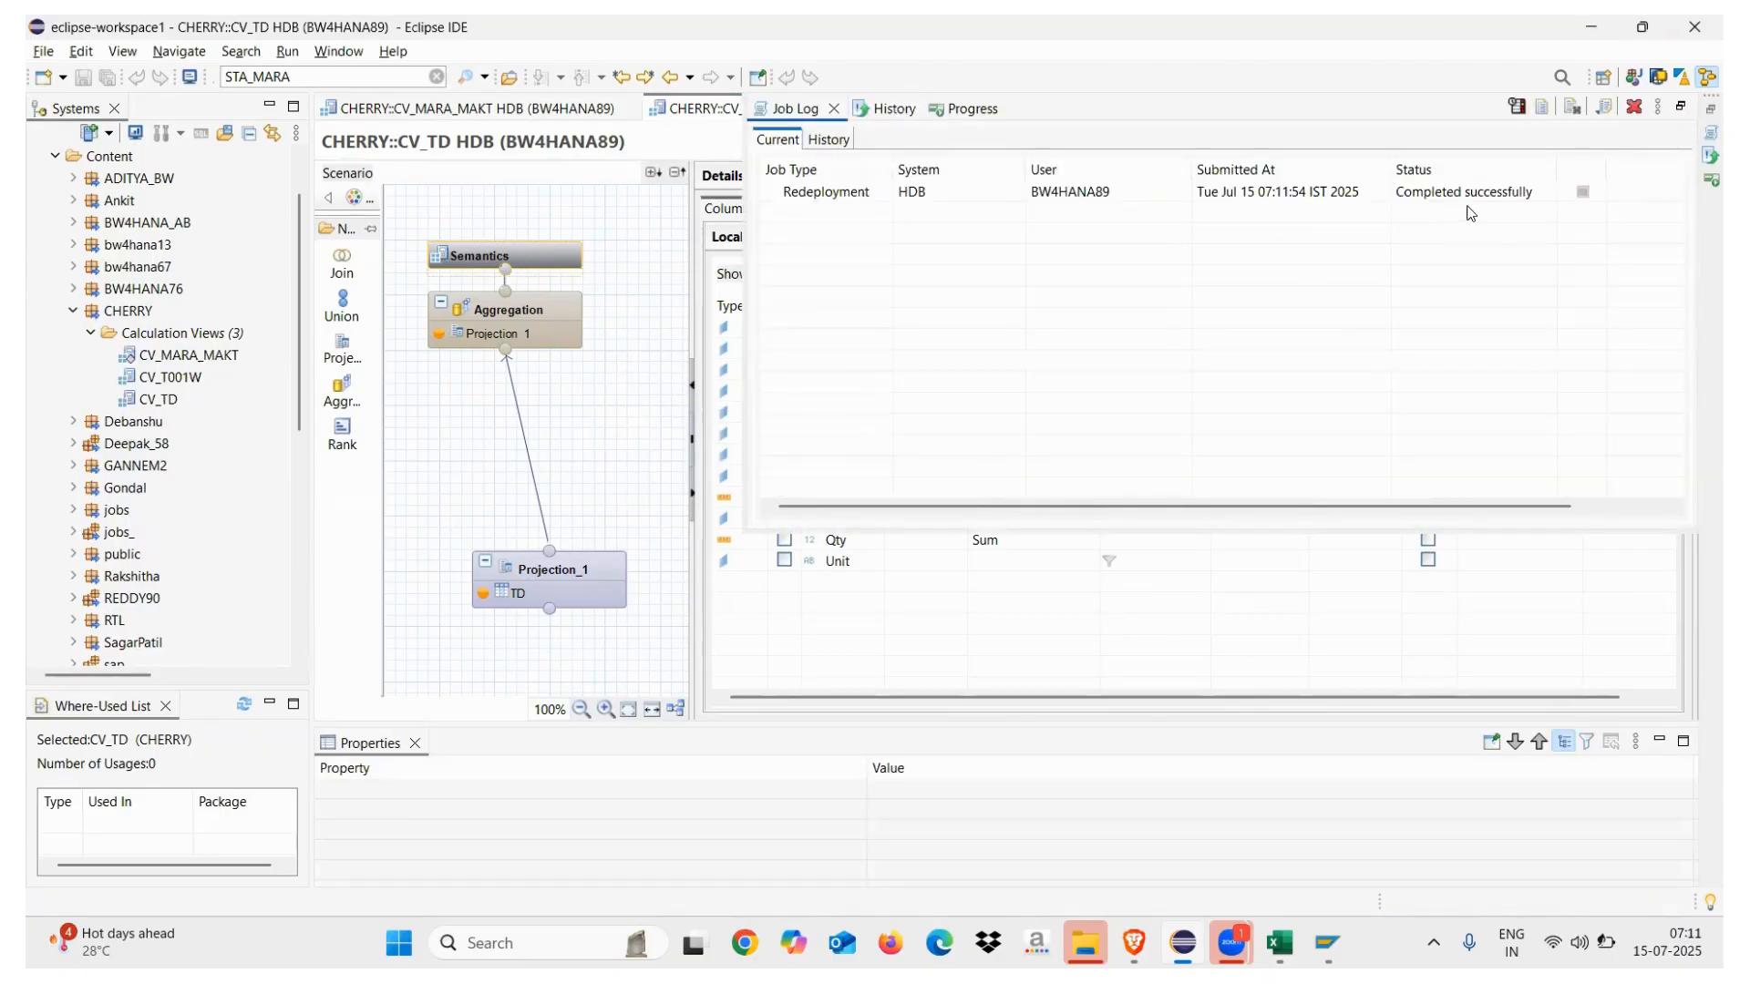
pyautogui.click(834, 110)
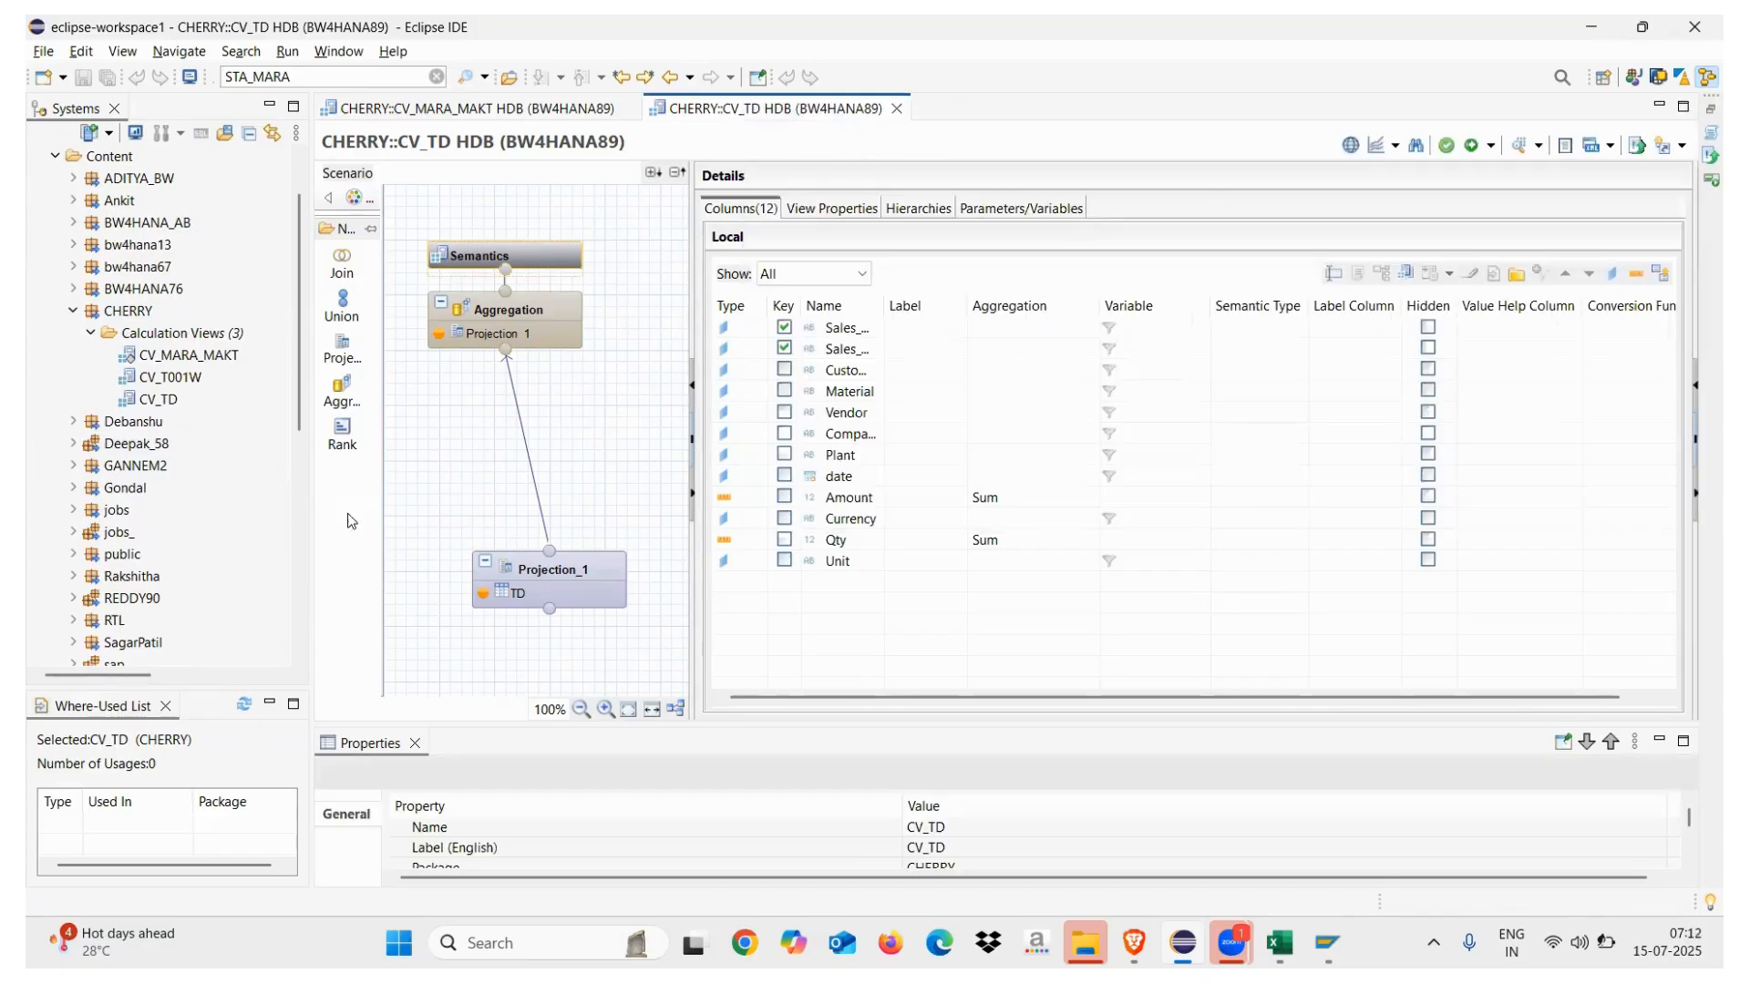
pyautogui.click(187, 356)
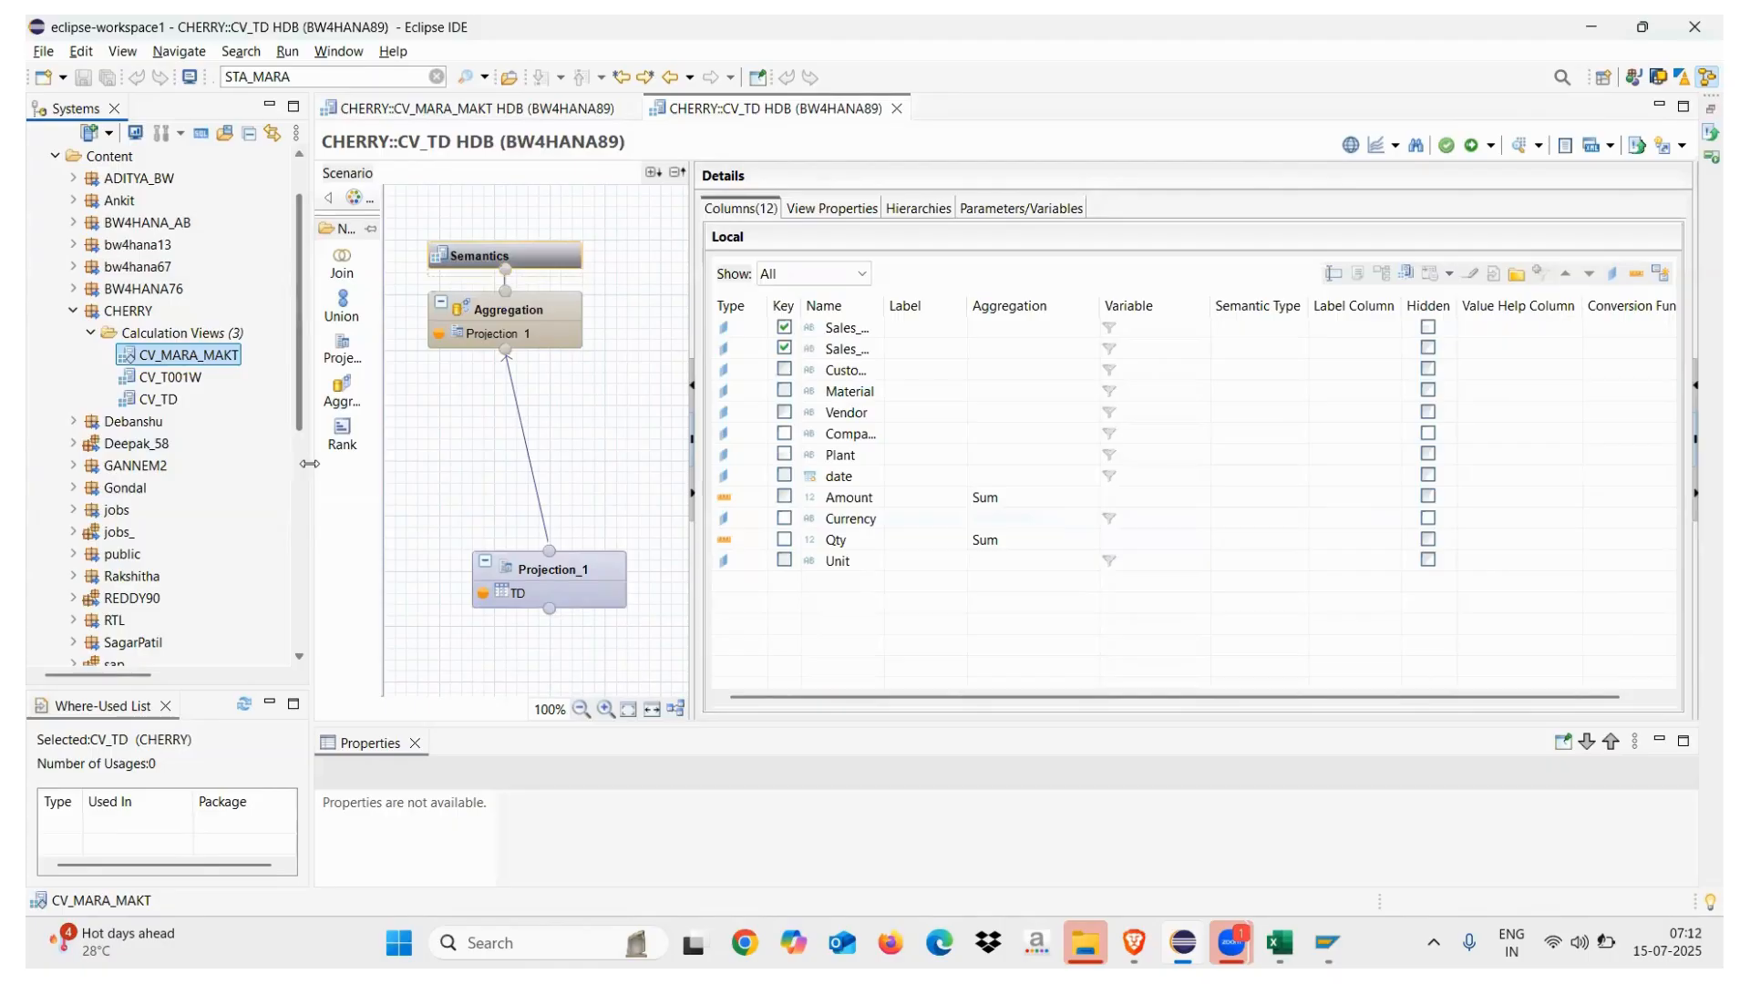
pyautogui.moveTo(311, 464); pyautogui.dragTo(327, 464)
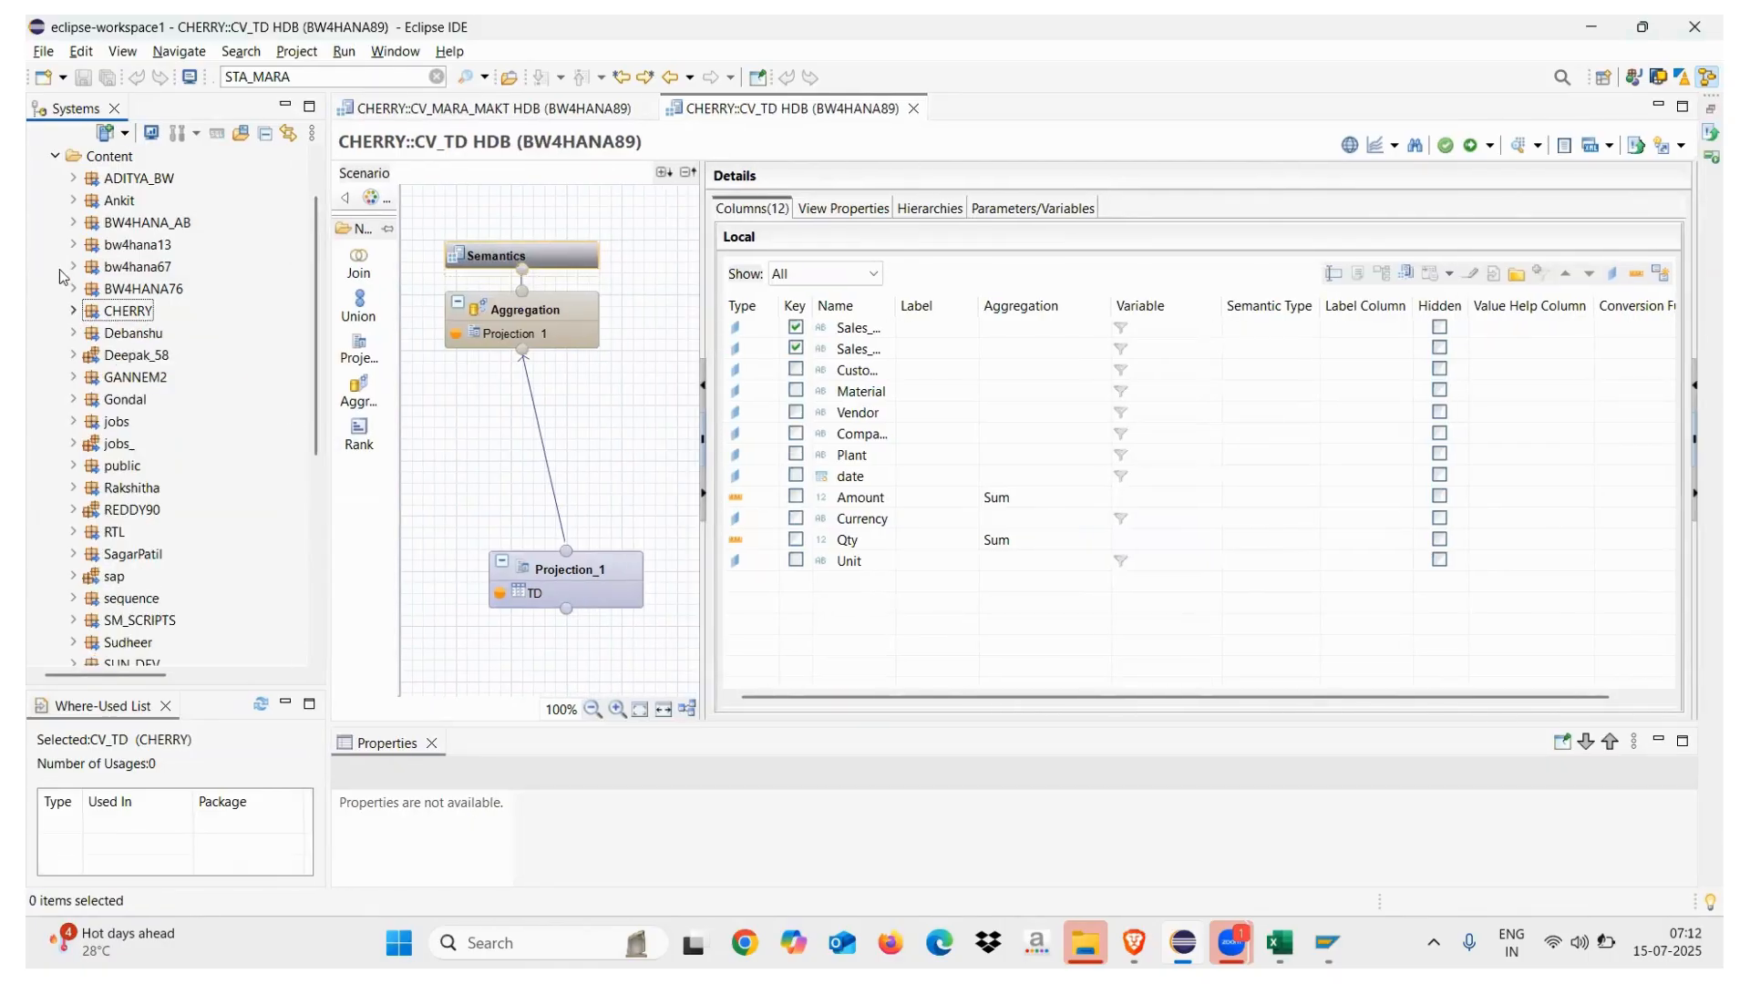
# Collapse Content, expand Security > Users, and open database user BW4HANA89's editor
pyautogui.click(54, 156)
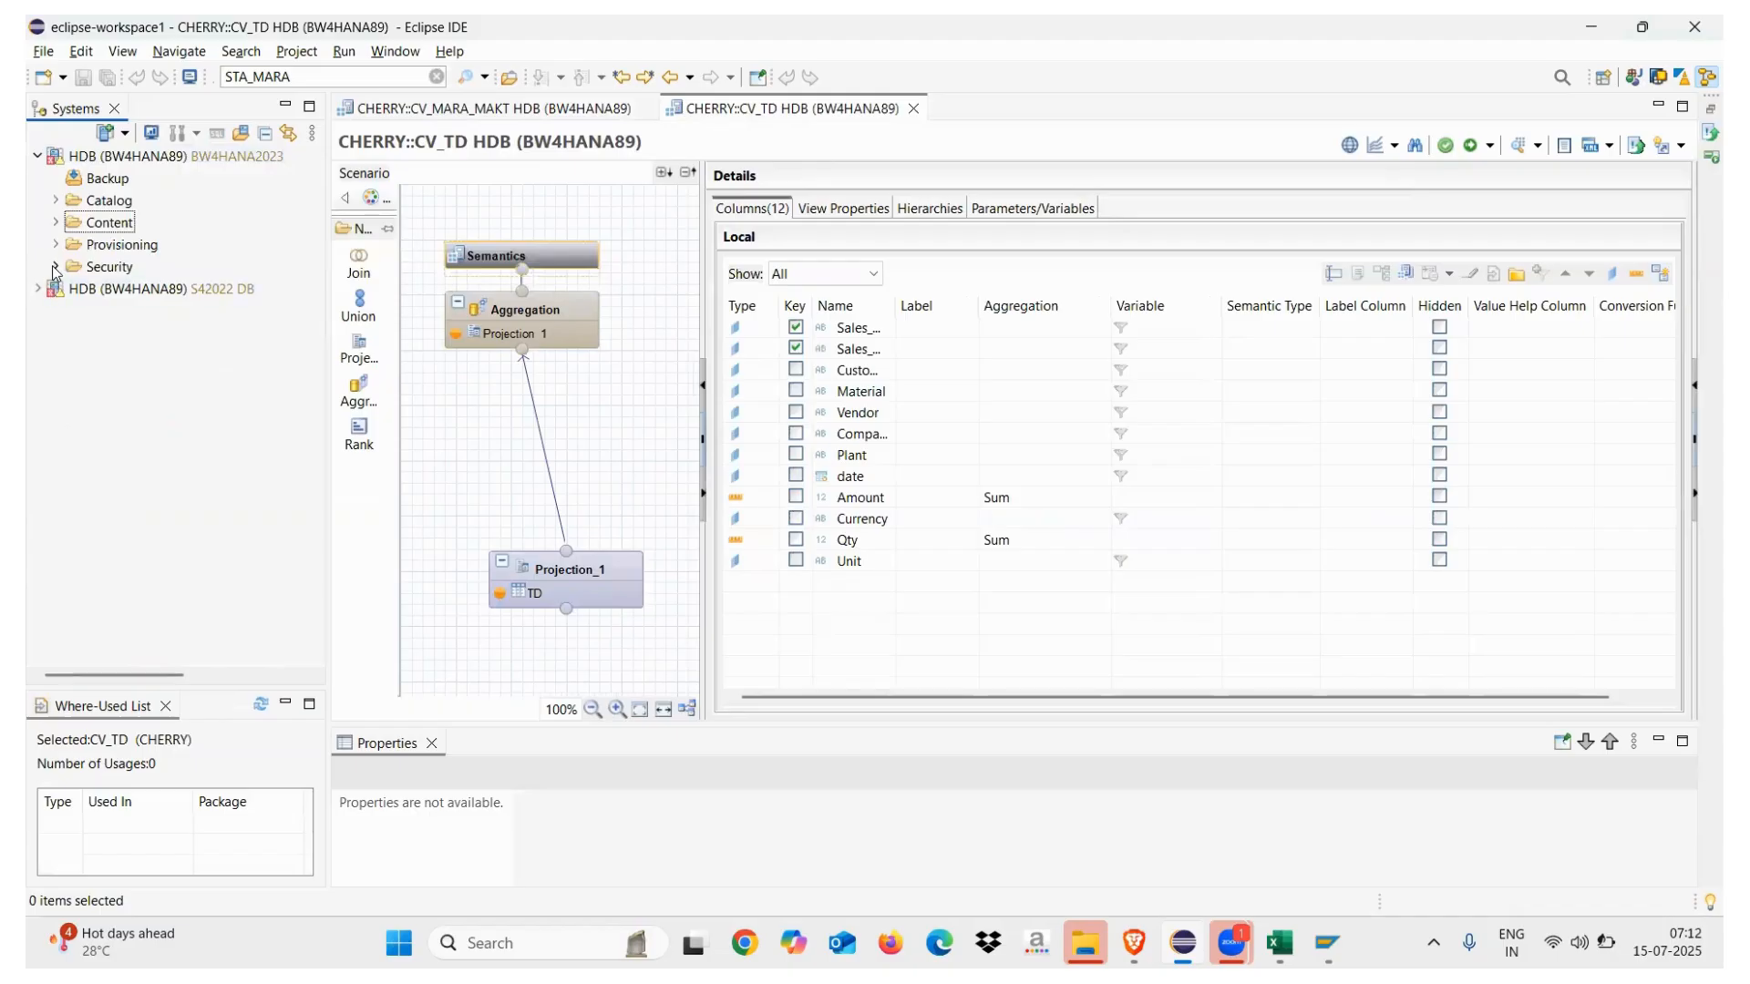
pyautogui.click(56, 267)
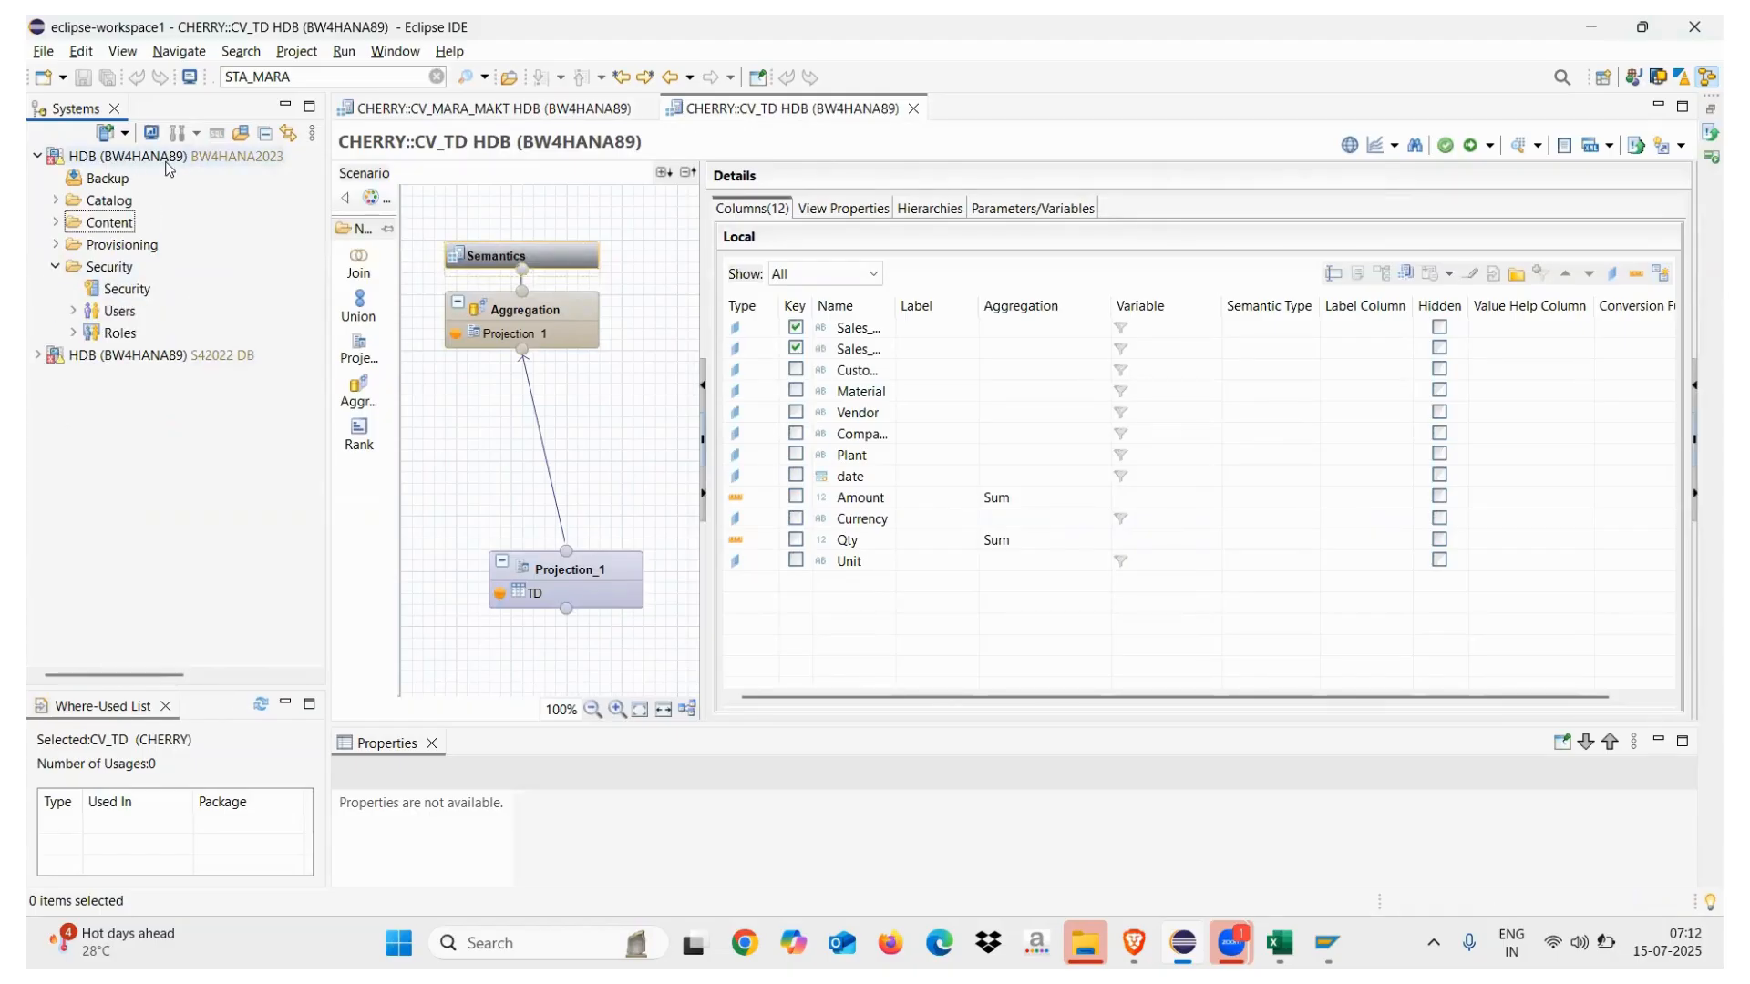
pyautogui.click(74, 312)
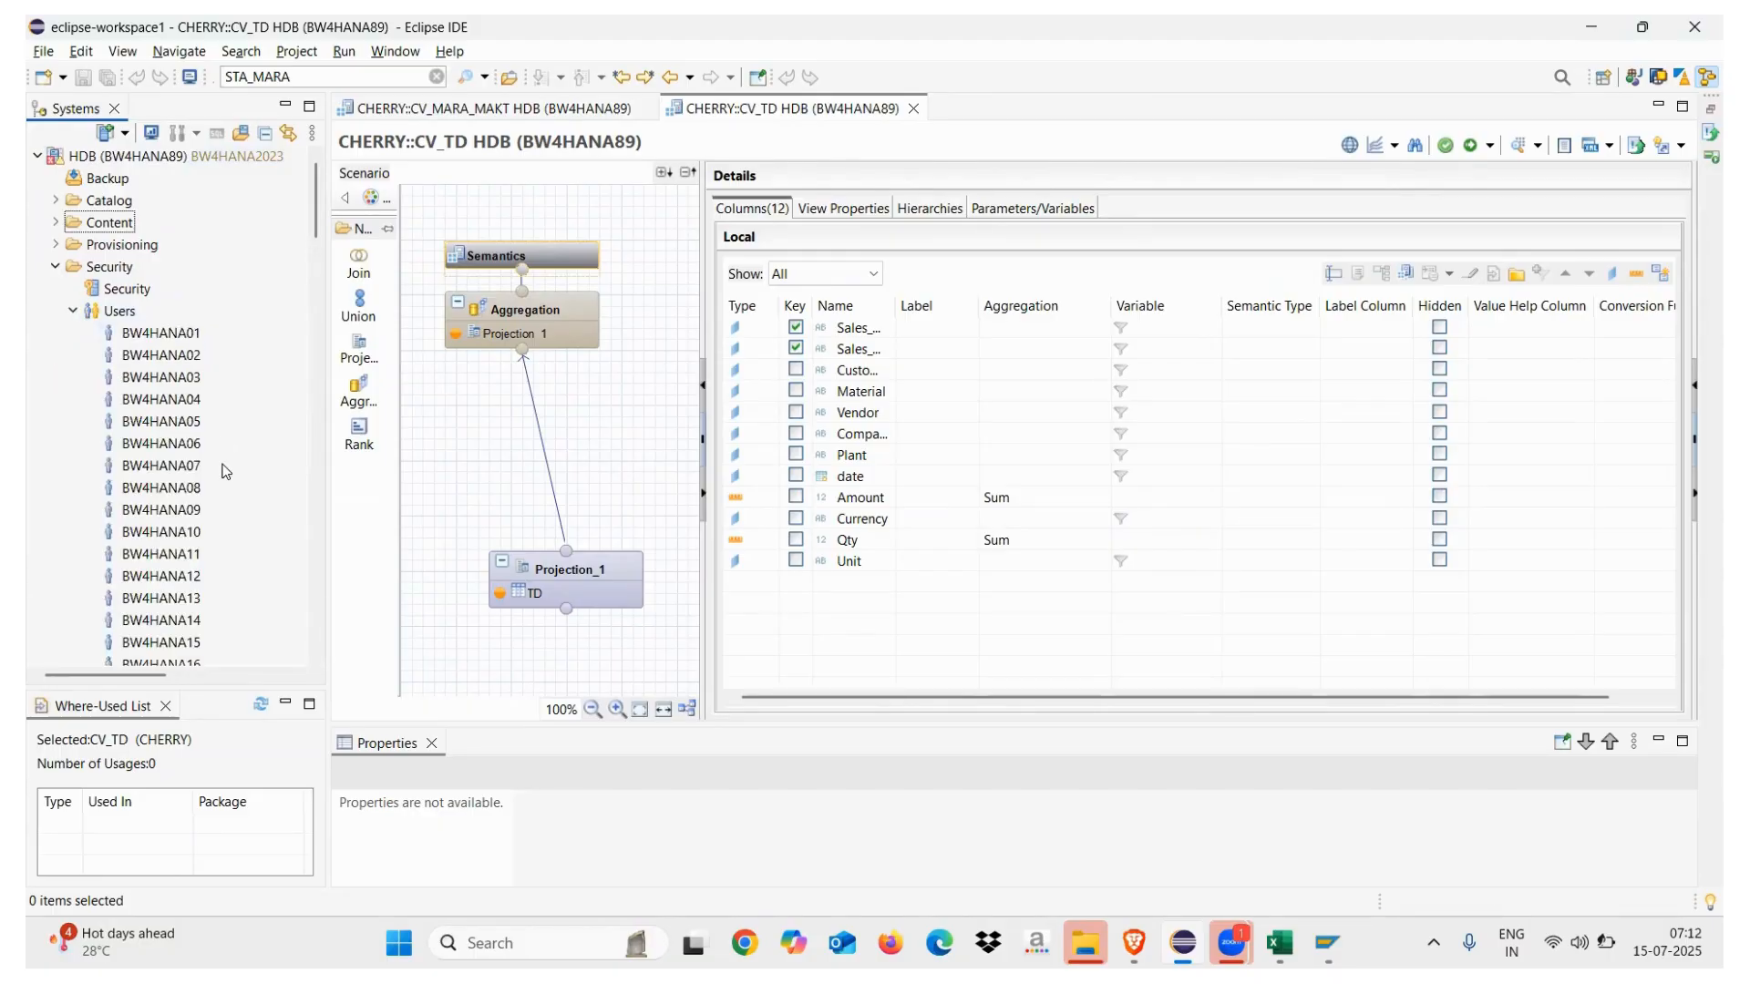
pyautogui.scroll(-20, 319, 511)
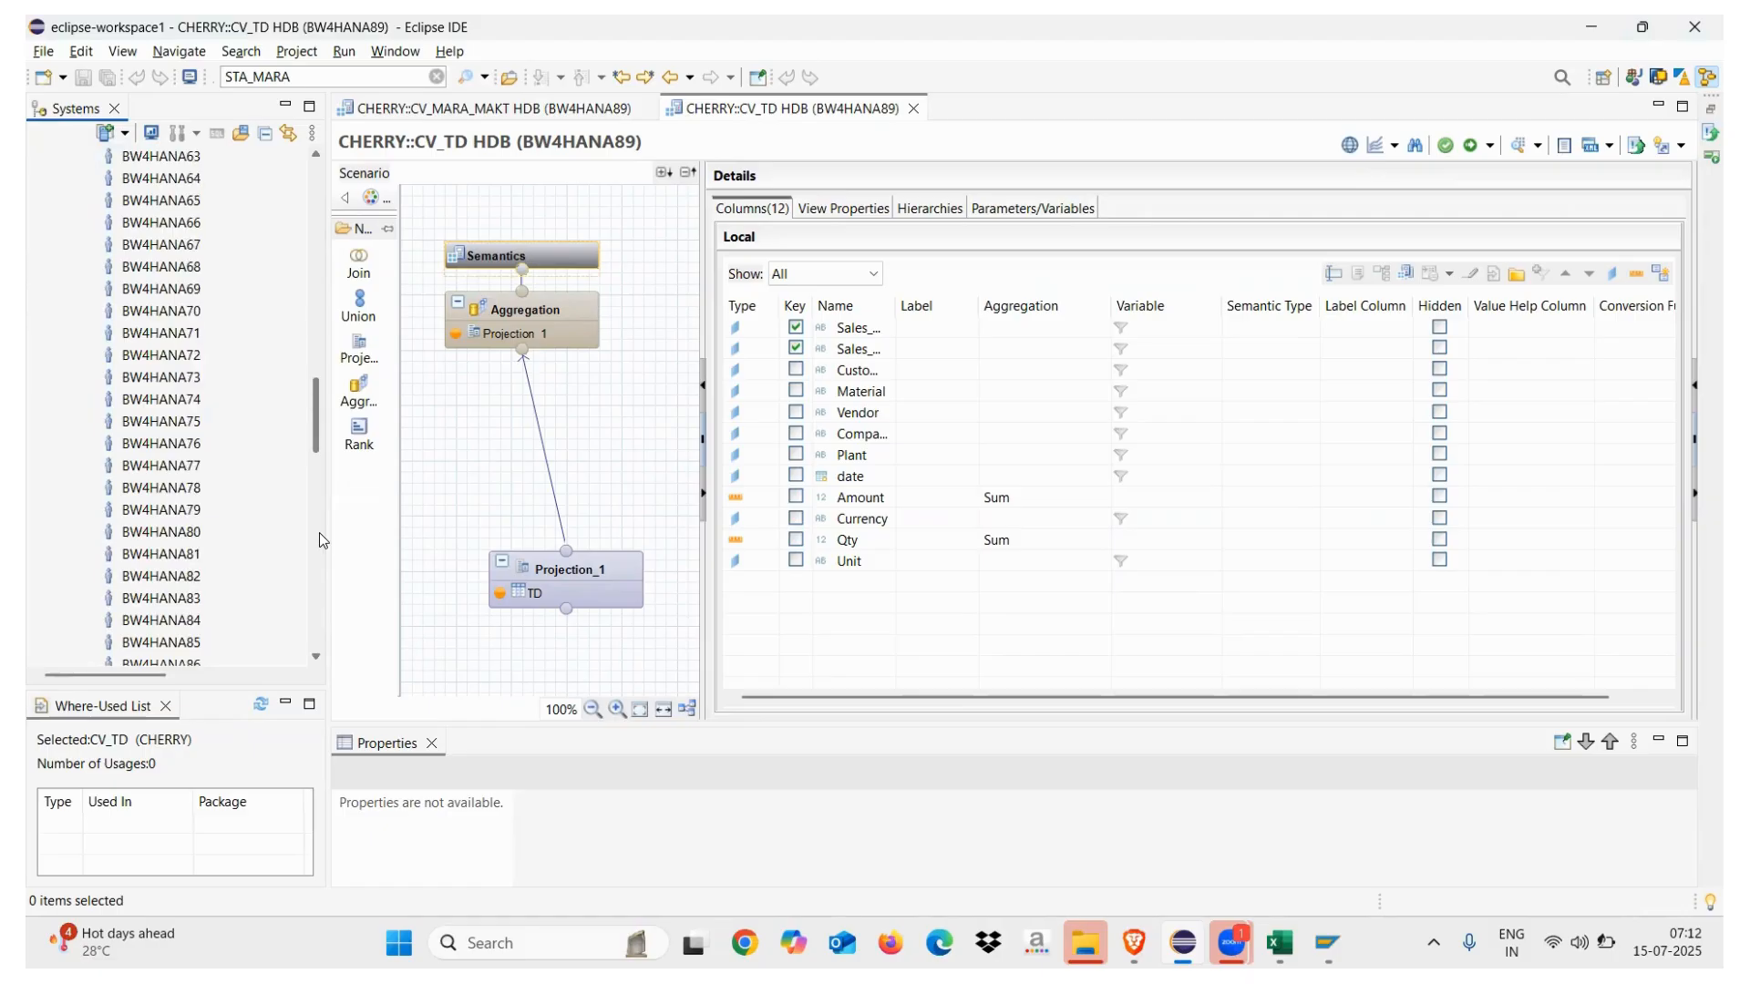
pyautogui.scroll(-7, 319, 532)
pyautogui.click(169, 242)
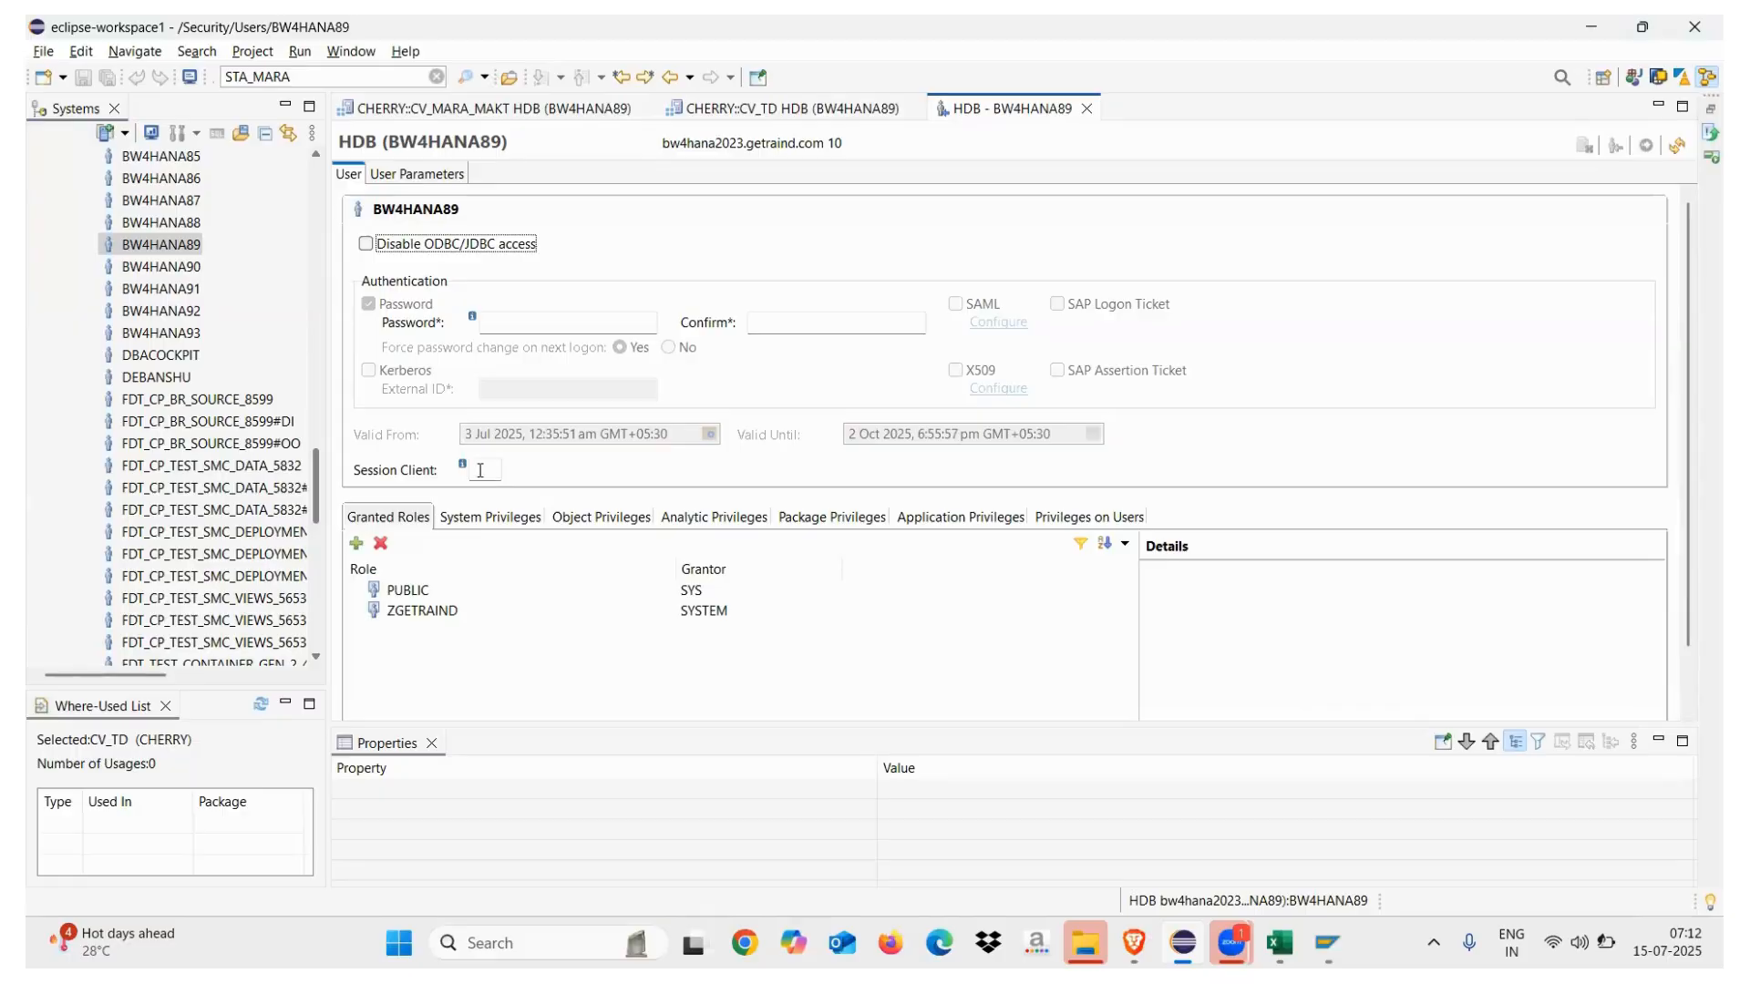
# View BW4HANA89's system and object privileges, briefly checking the CV_TD and CV_MARA_MAKT views
pyautogui.click(480, 470)
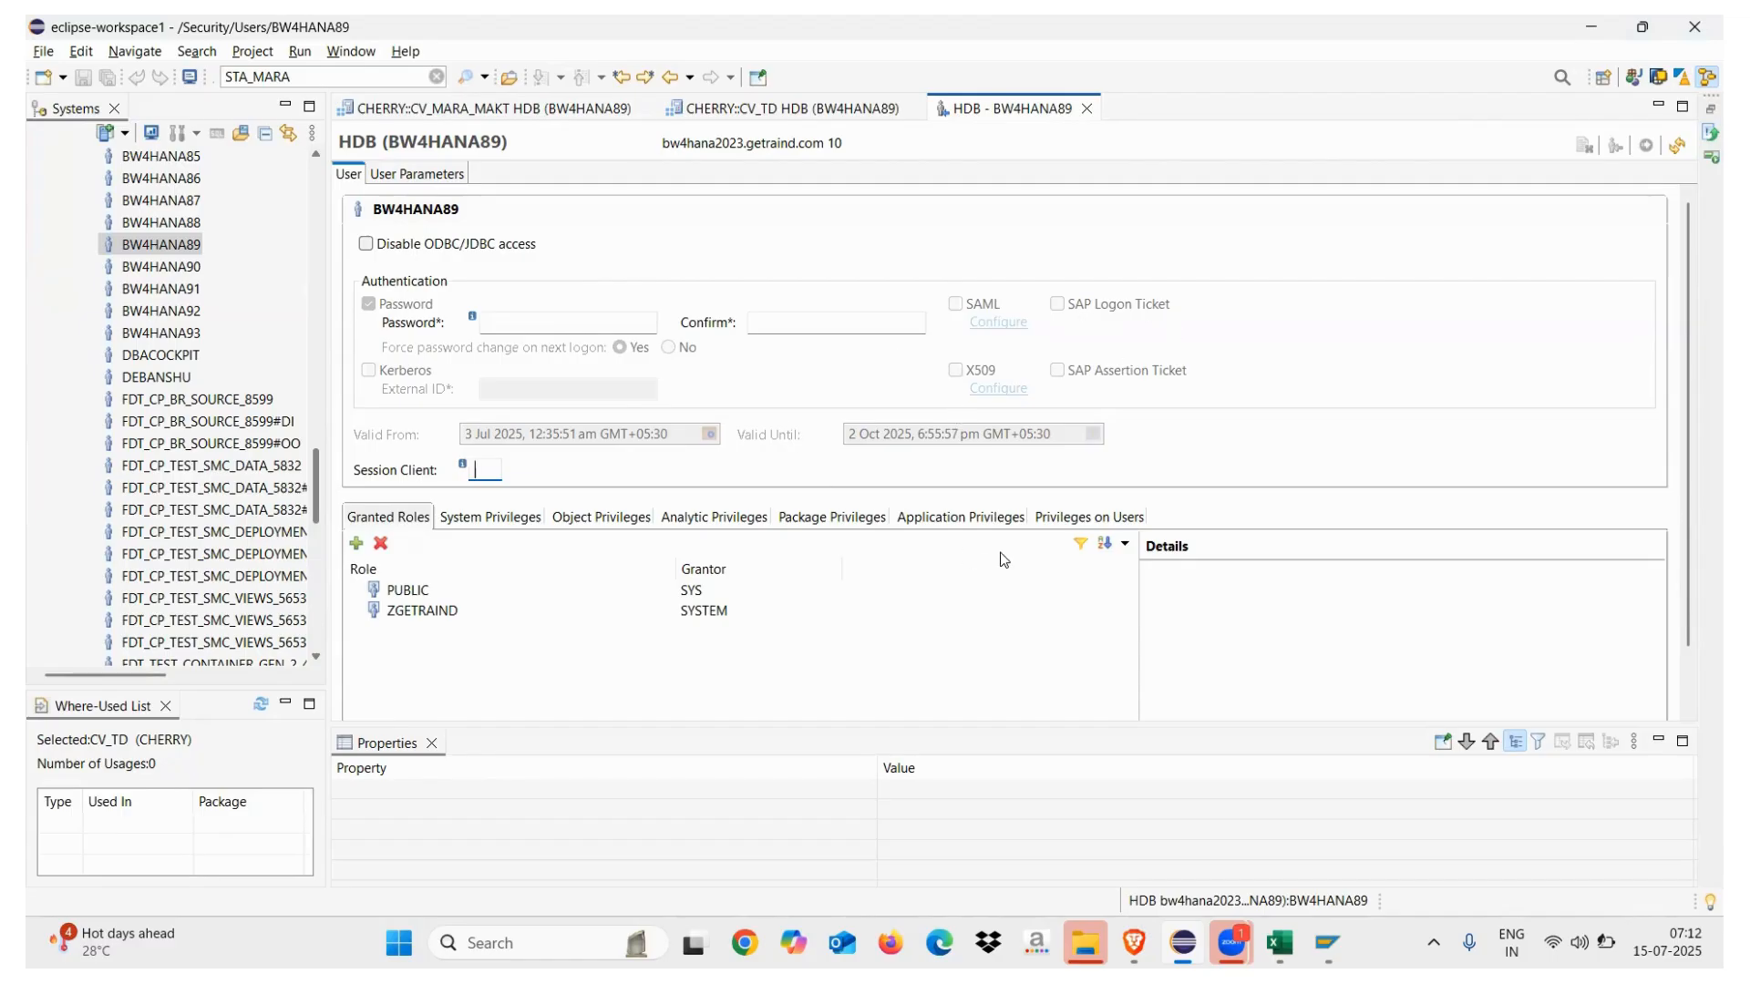
pyautogui.click(500, 517)
pyautogui.click(567, 519)
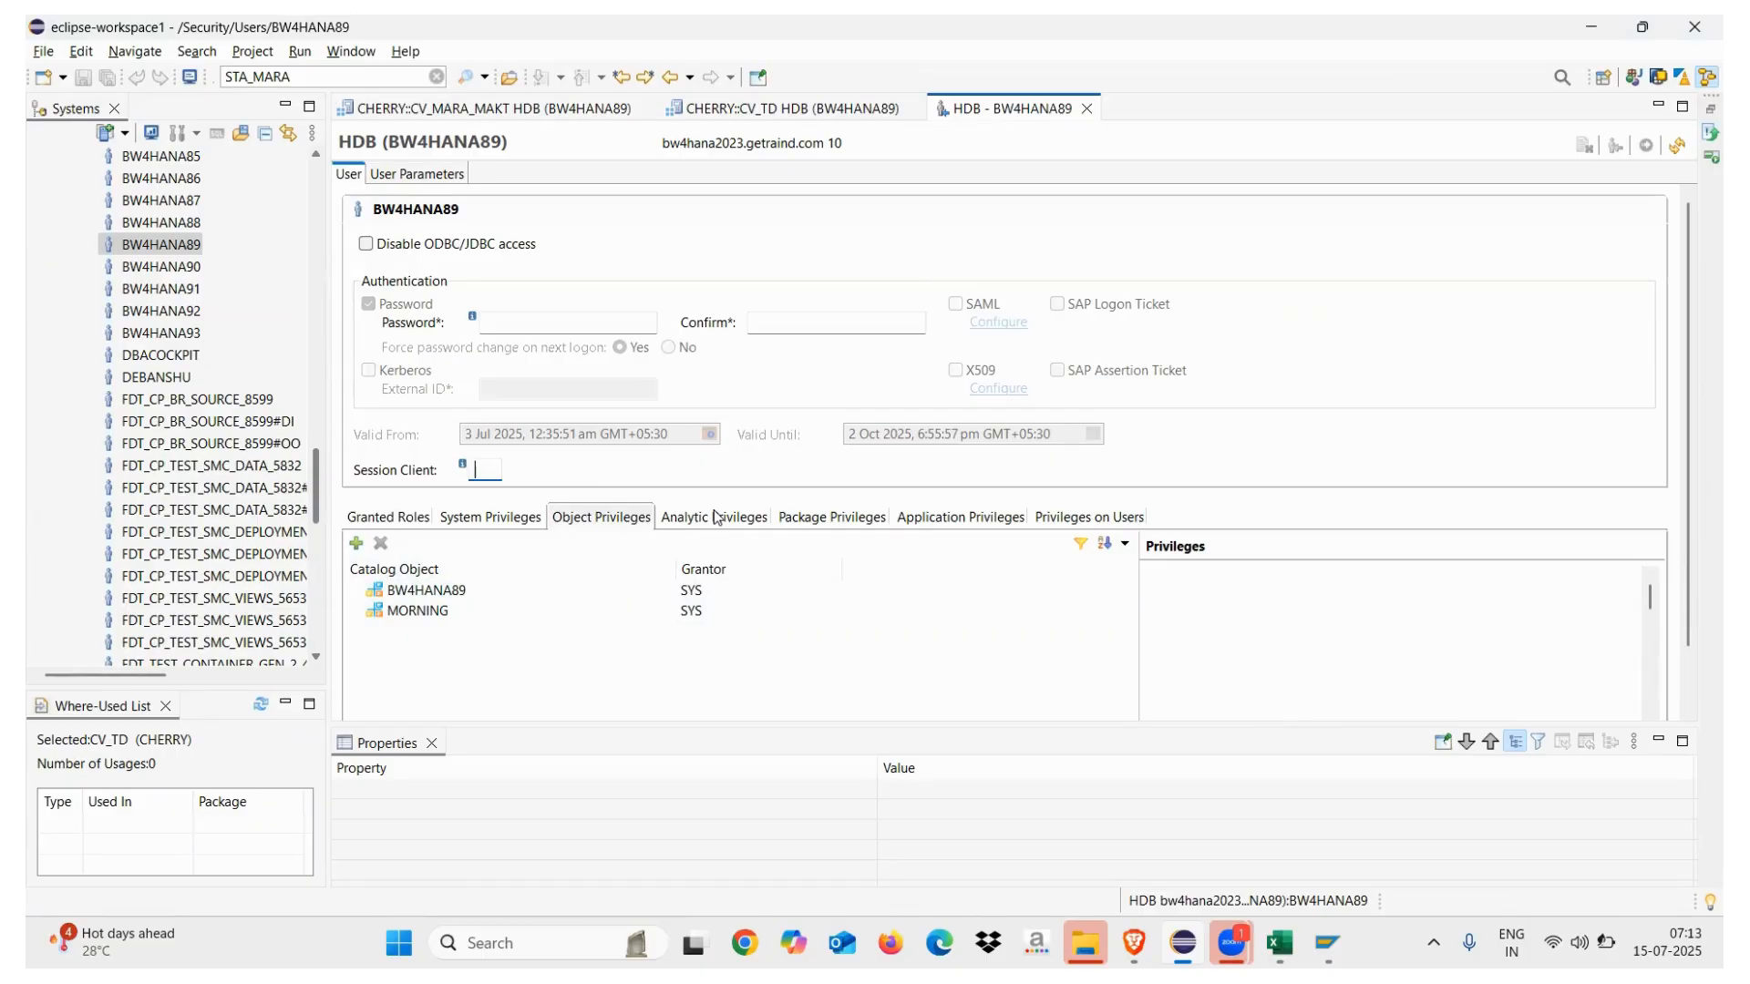
pyautogui.click(782, 114)
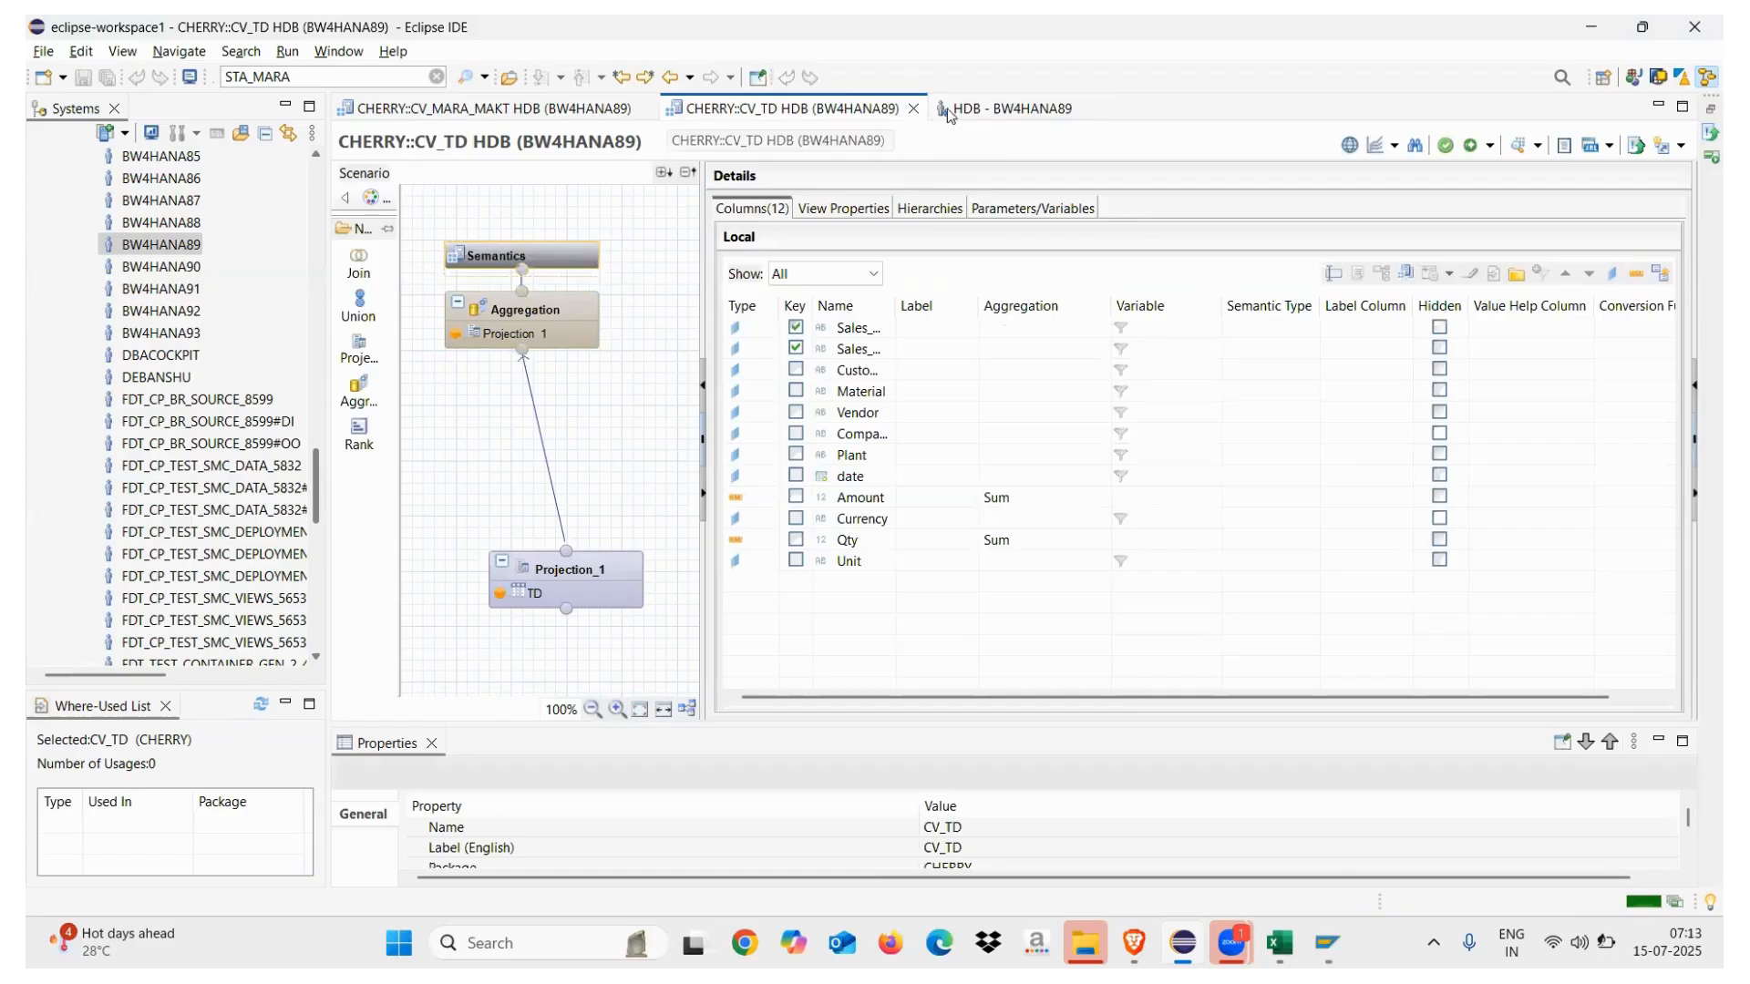
pyautogui.click(982, 111)
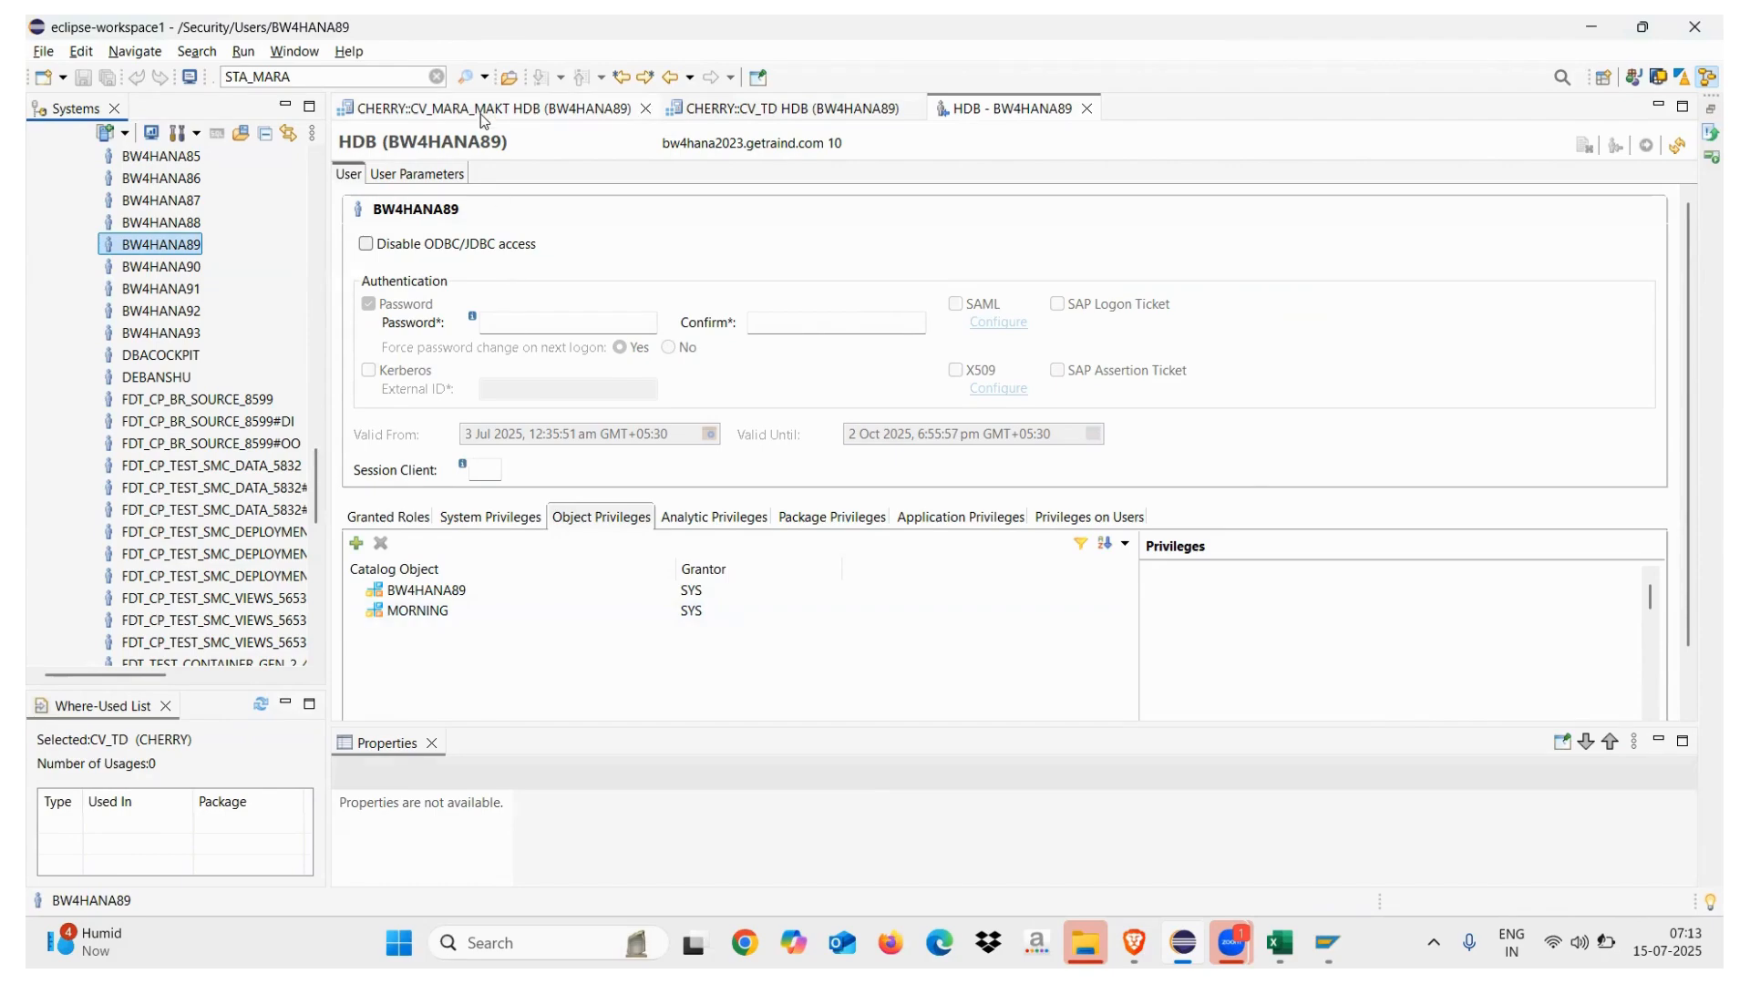
pyautogui.click(479, 113)
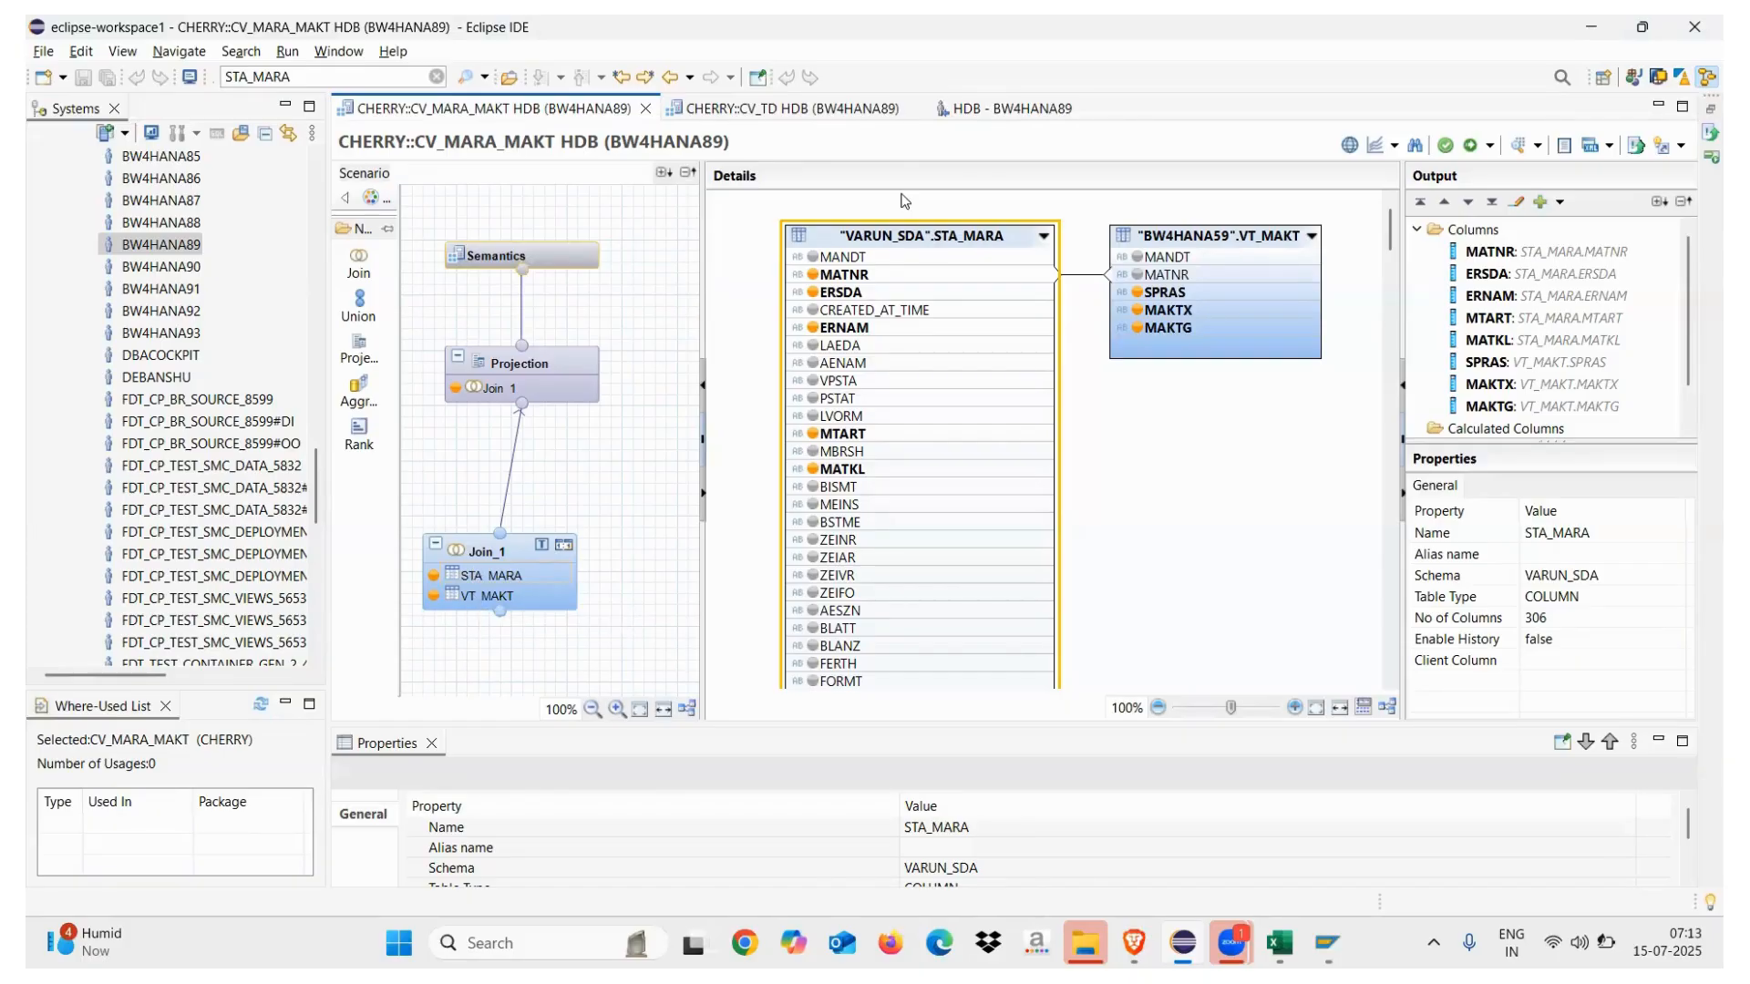
pyautogui.click(1009, 109)
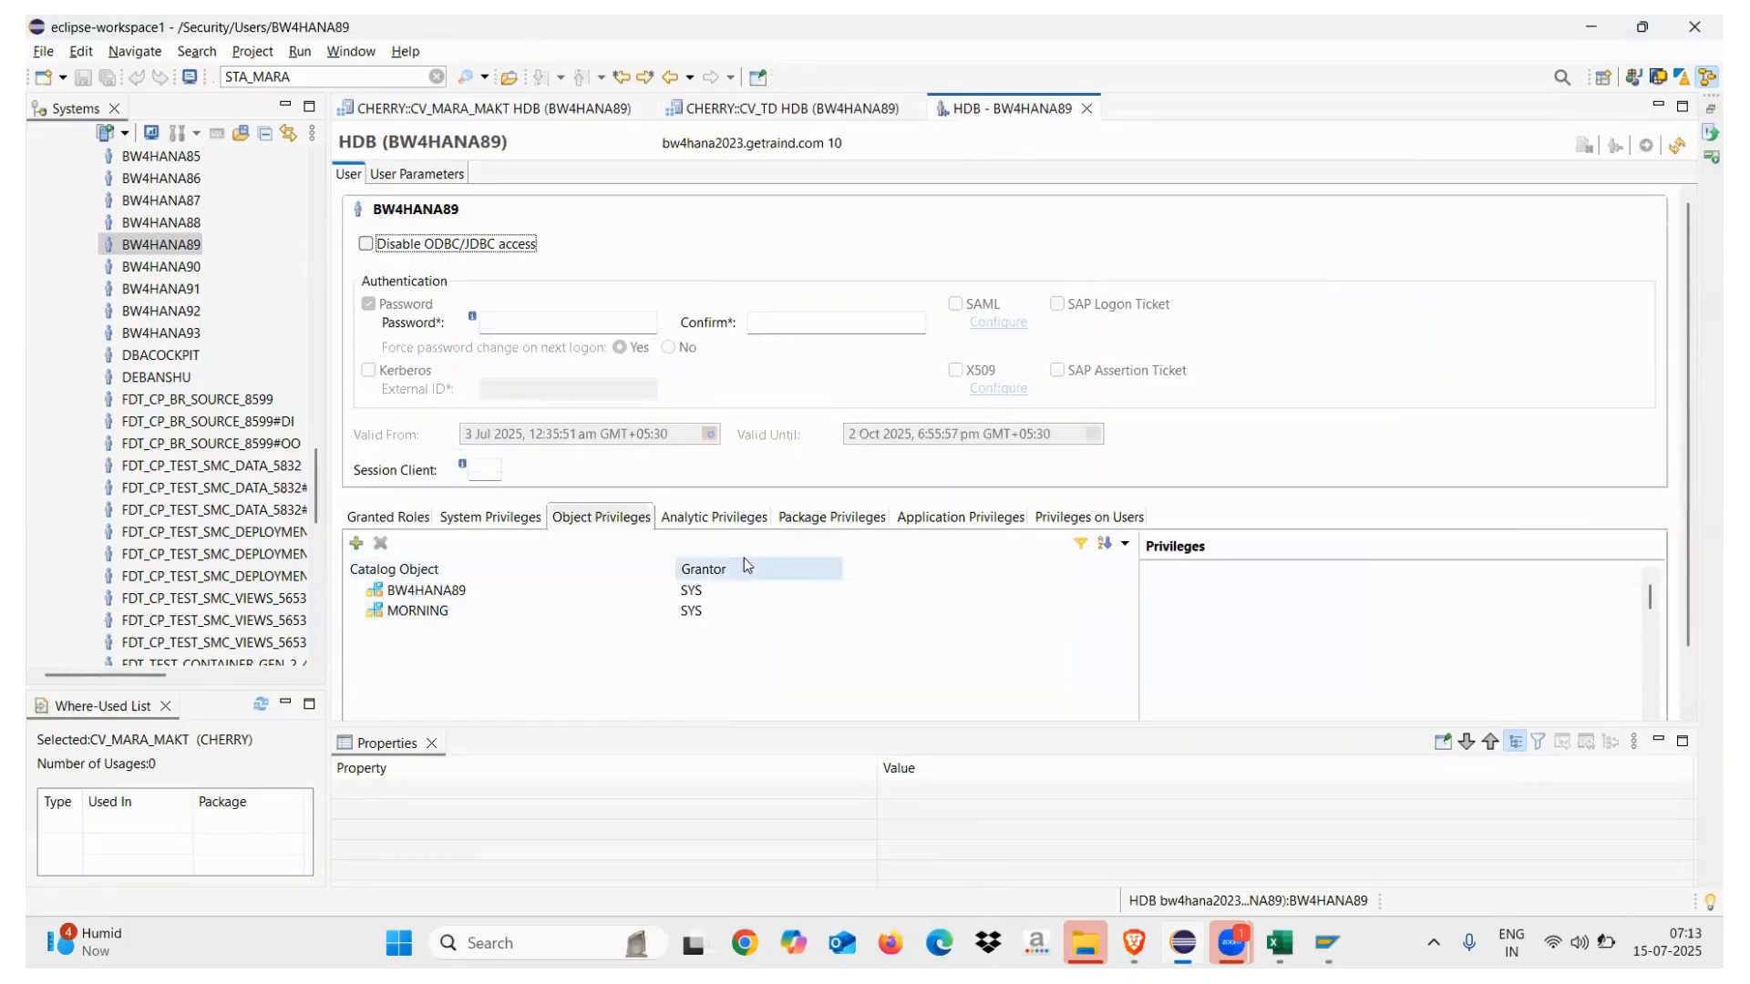
# Browse the analytic, package, application and user privileges, ending back on object privileges
pyautogui.click(690, 521)
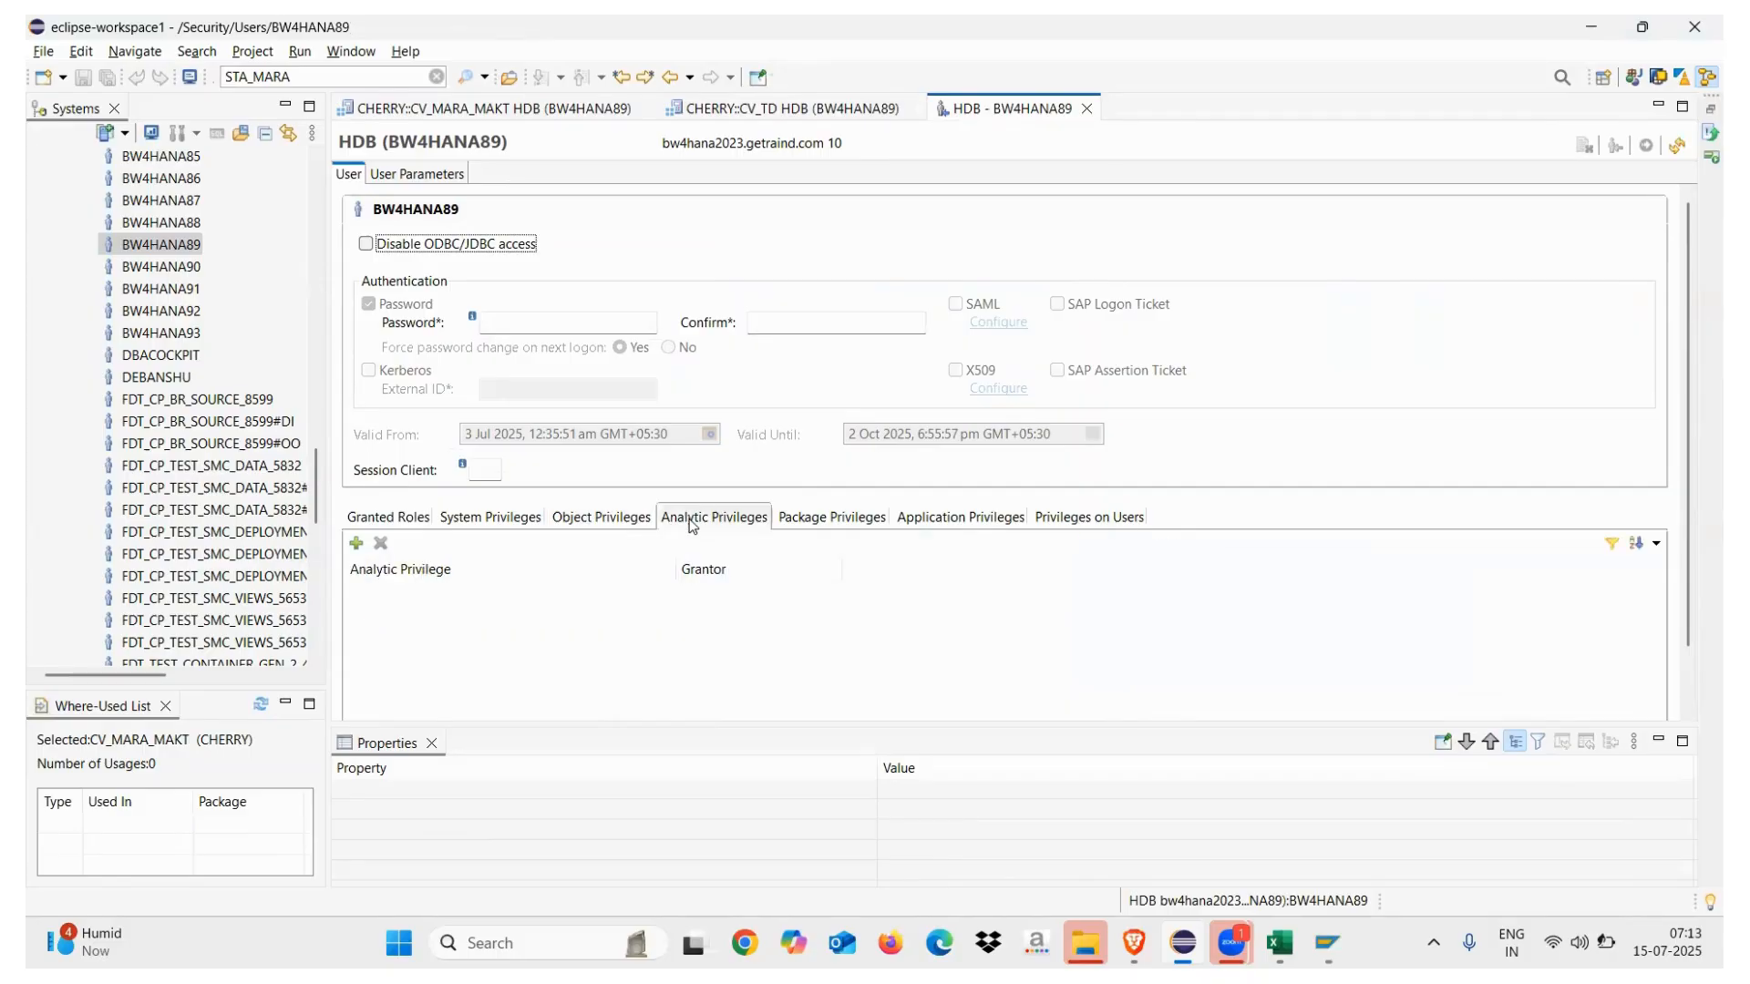
pyautogui.click(803, 519)
pyautogui.click(920, 518)
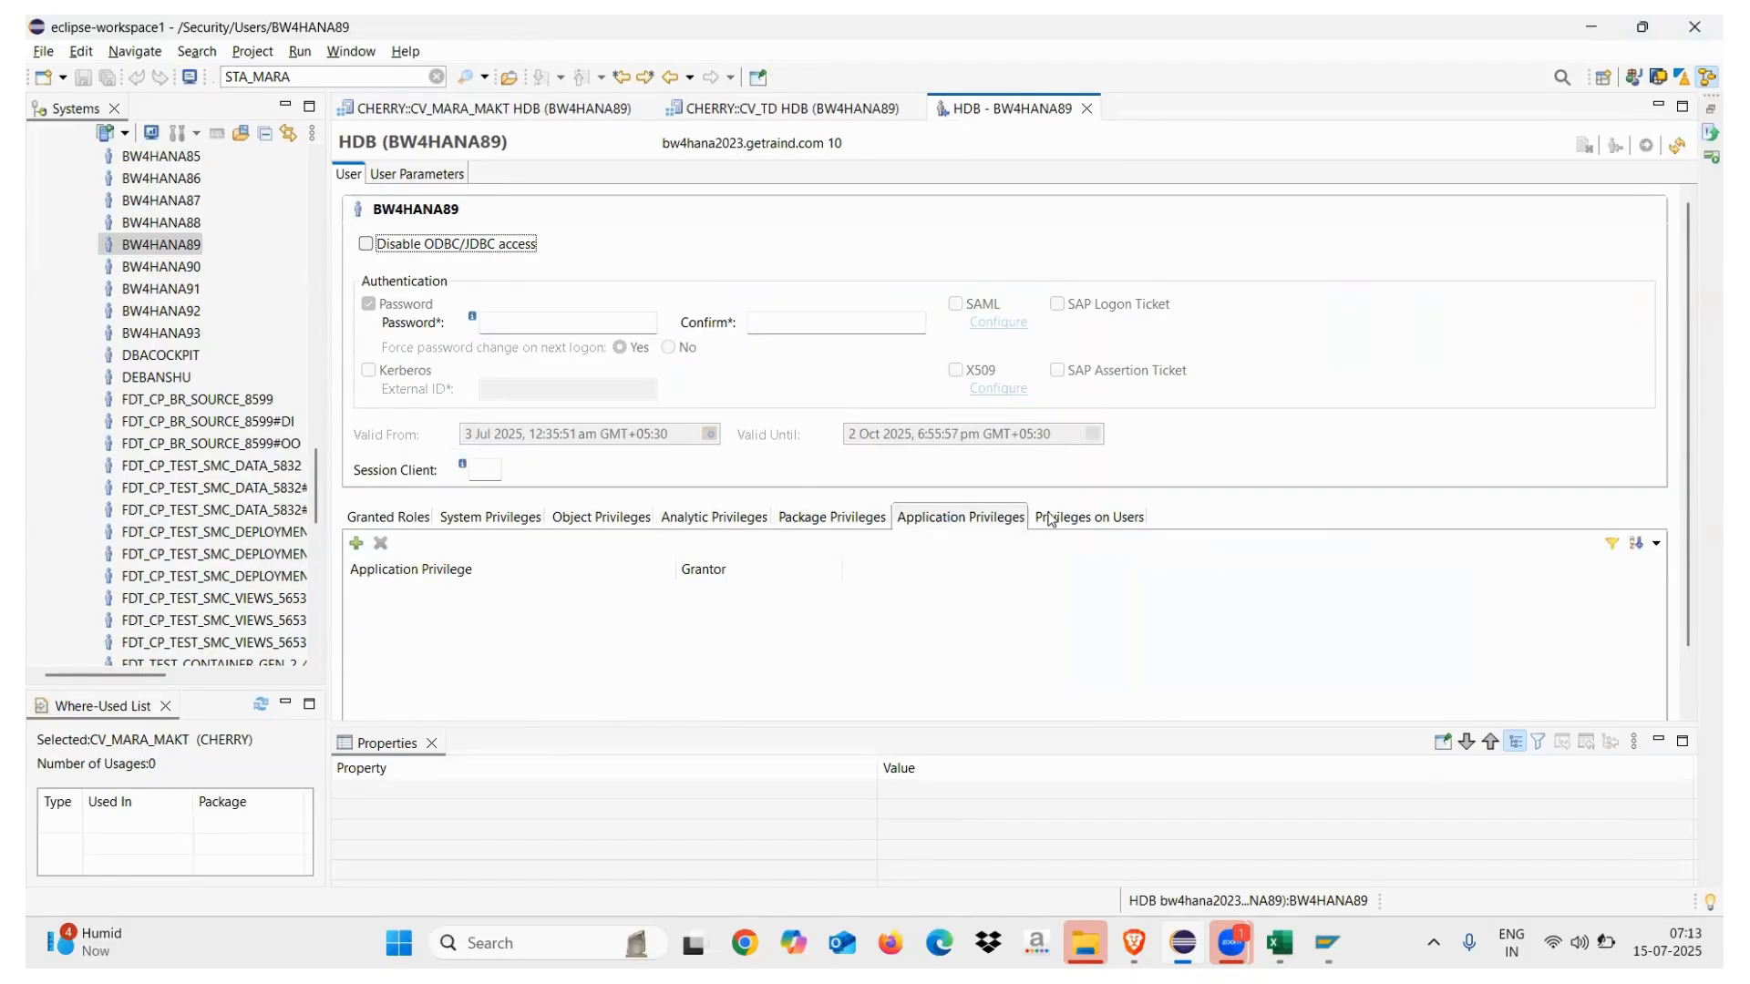
pyautogui.click(1072, 520)
pyautogui.click(592, 519)
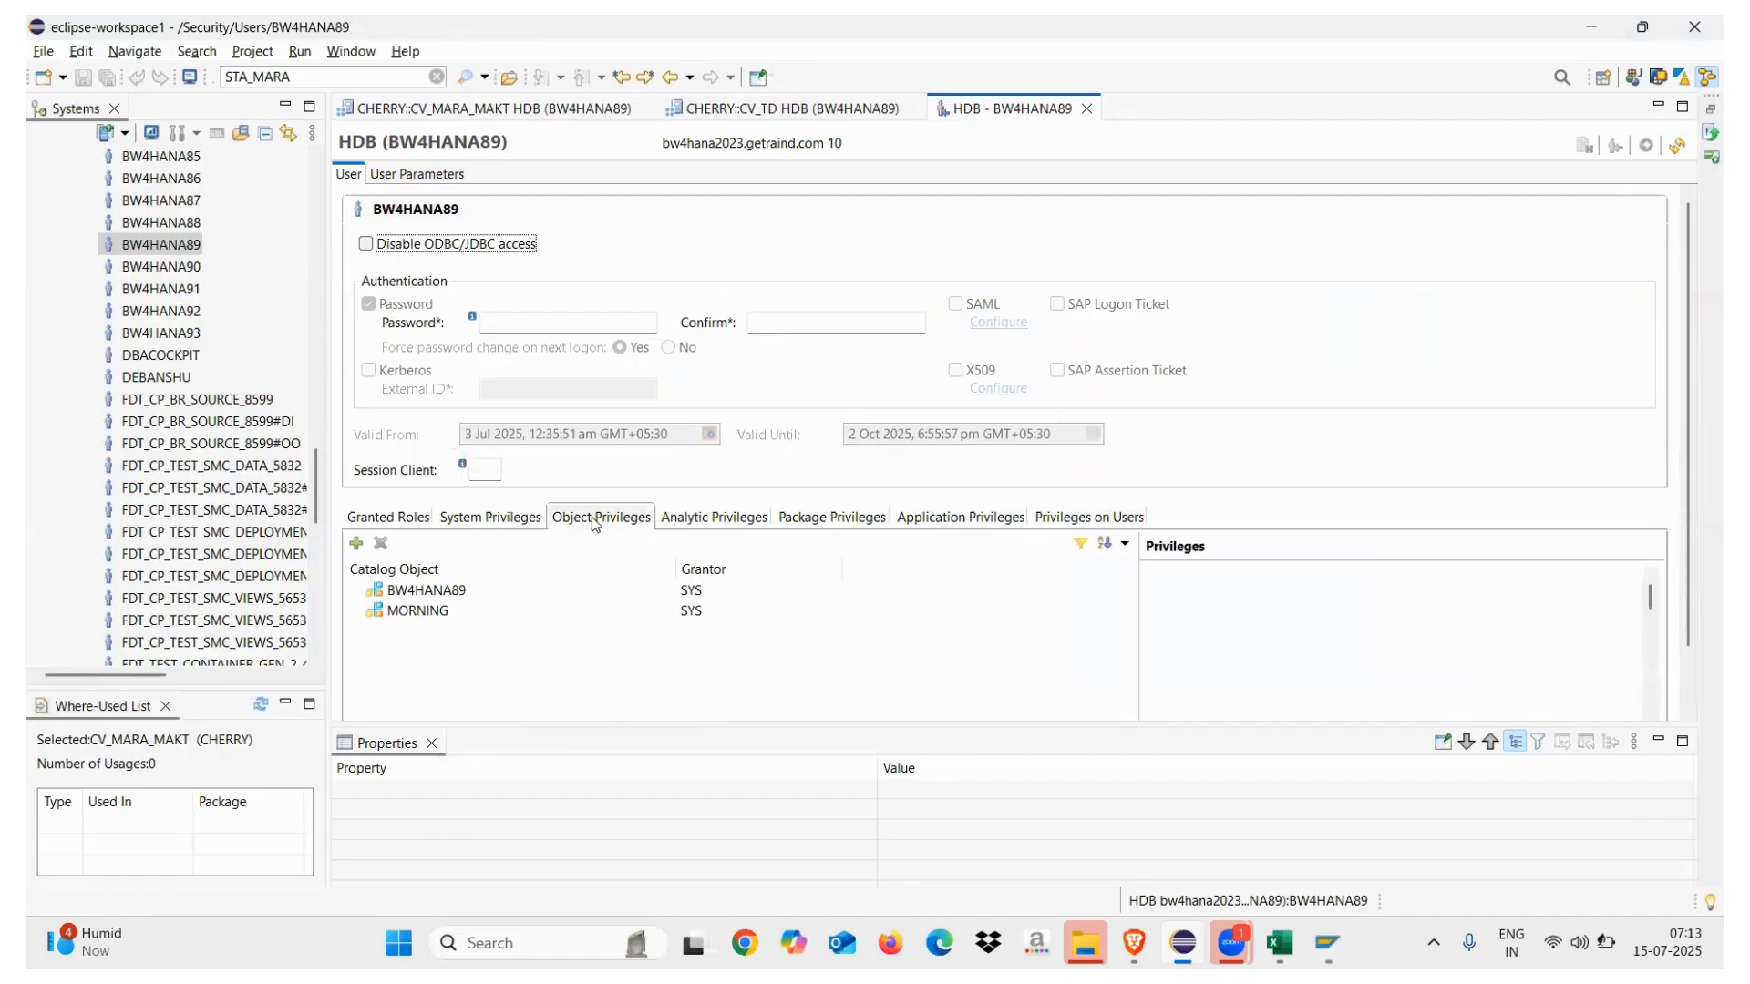
# Review the privileges BW4HANA89 holds on the MORNING schema
pyautogui.click(412, 611)
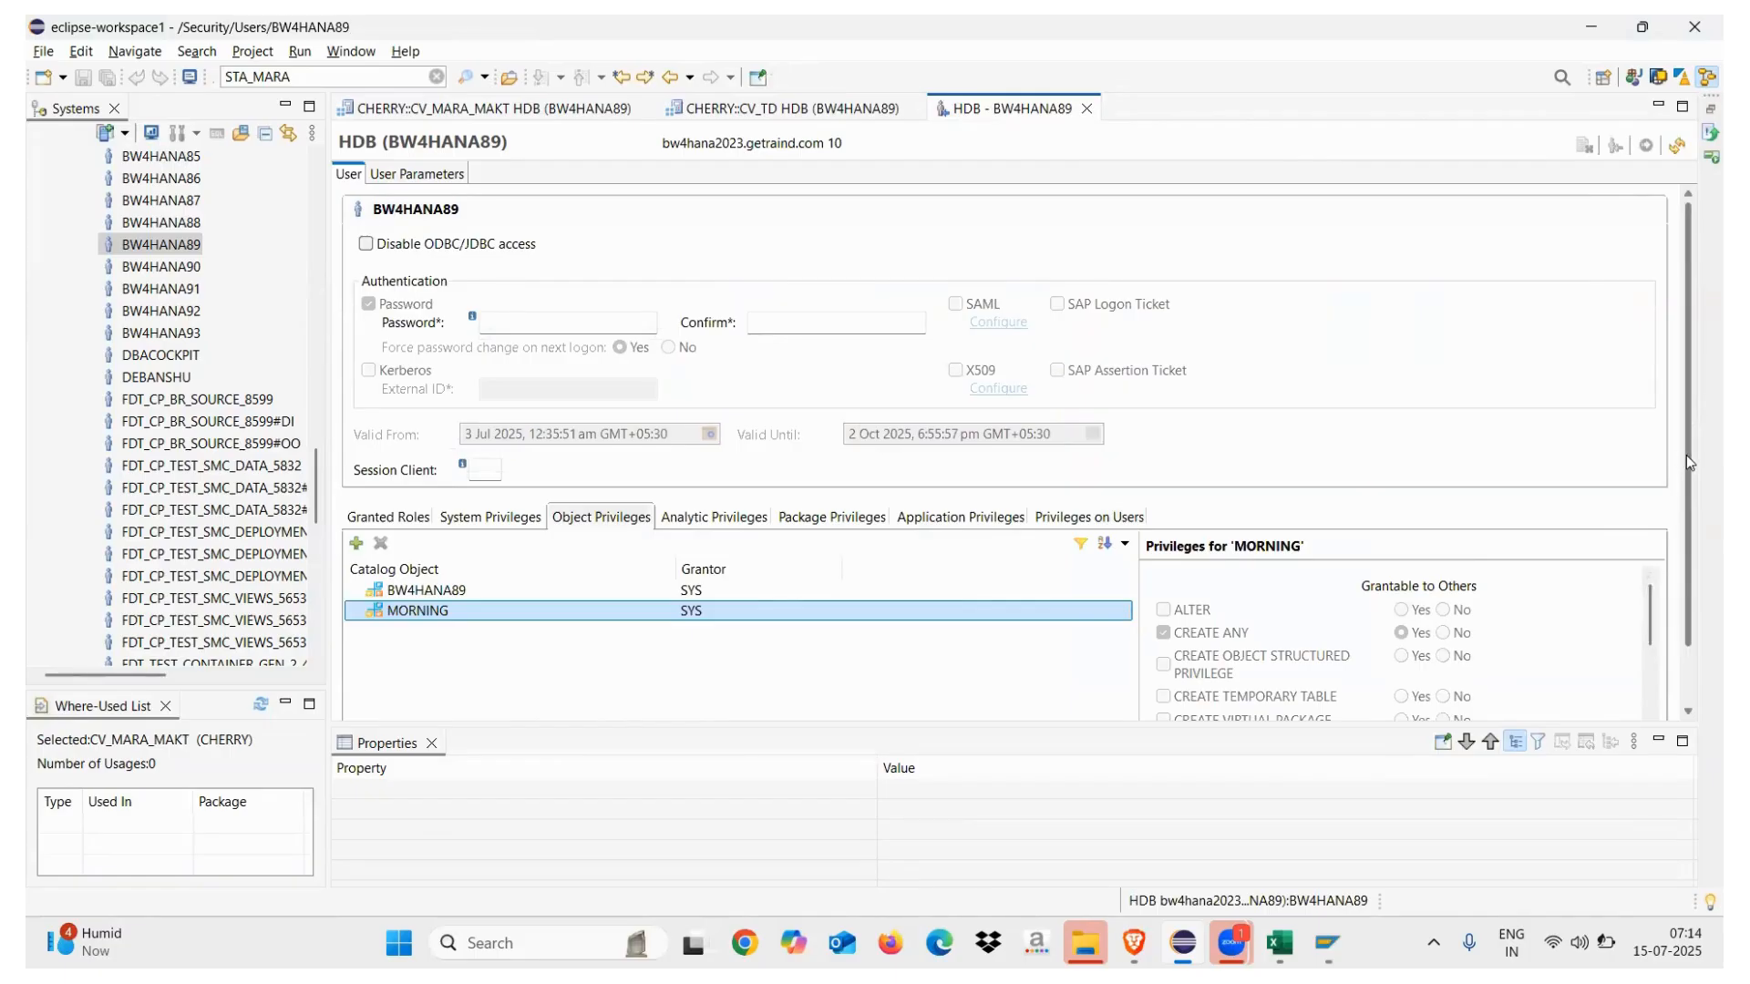
pyautogui.moveTo(1686, 455); pyautogui.dragTo(1686, 638)
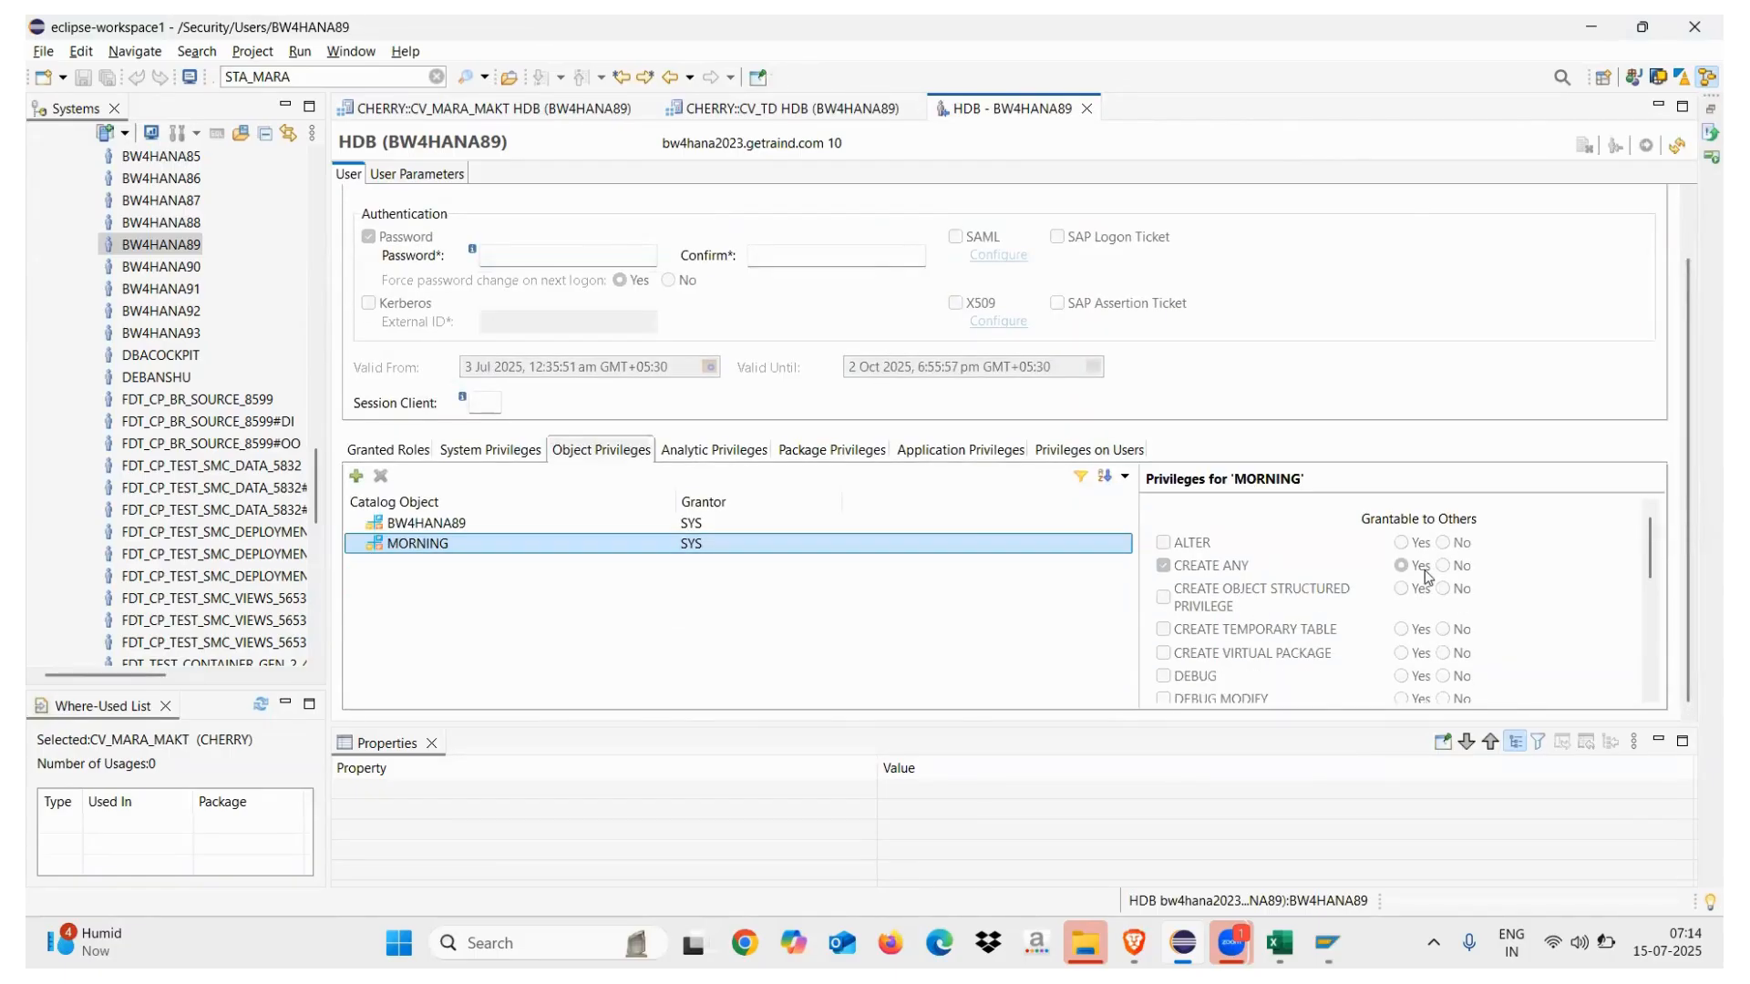
pyautogui.scroll(-6, 1647, 597)
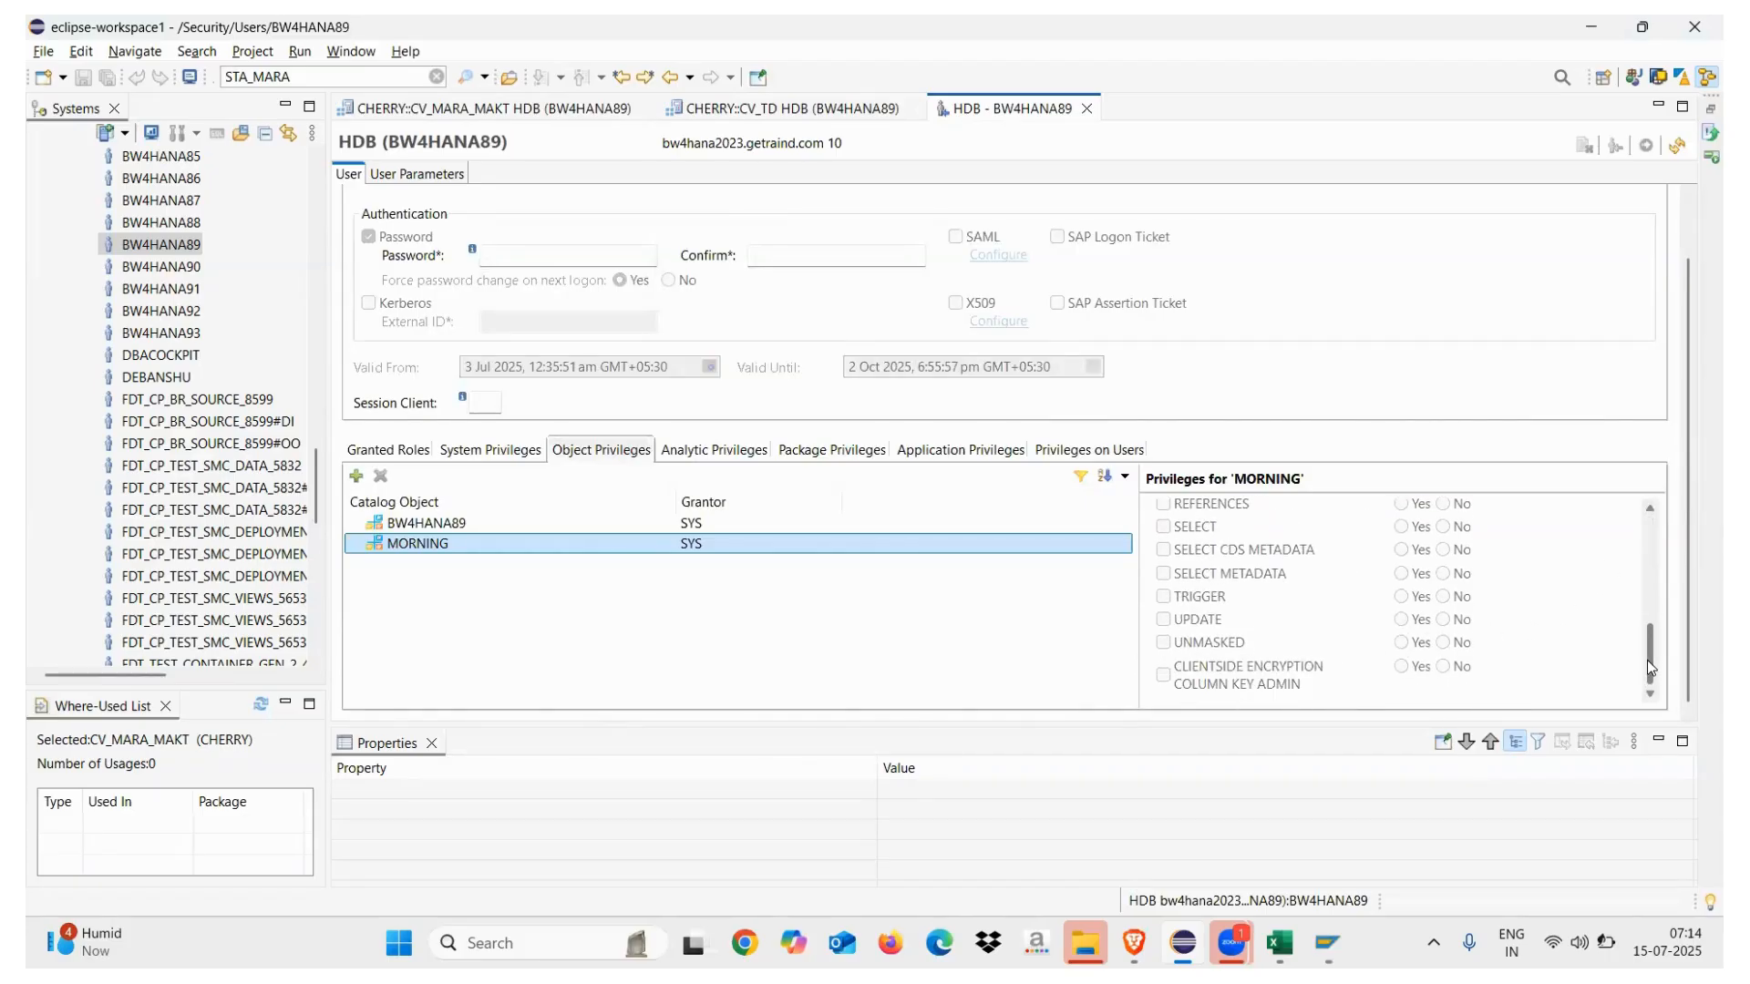
pyautogui.scroll(2, 1649, 610)
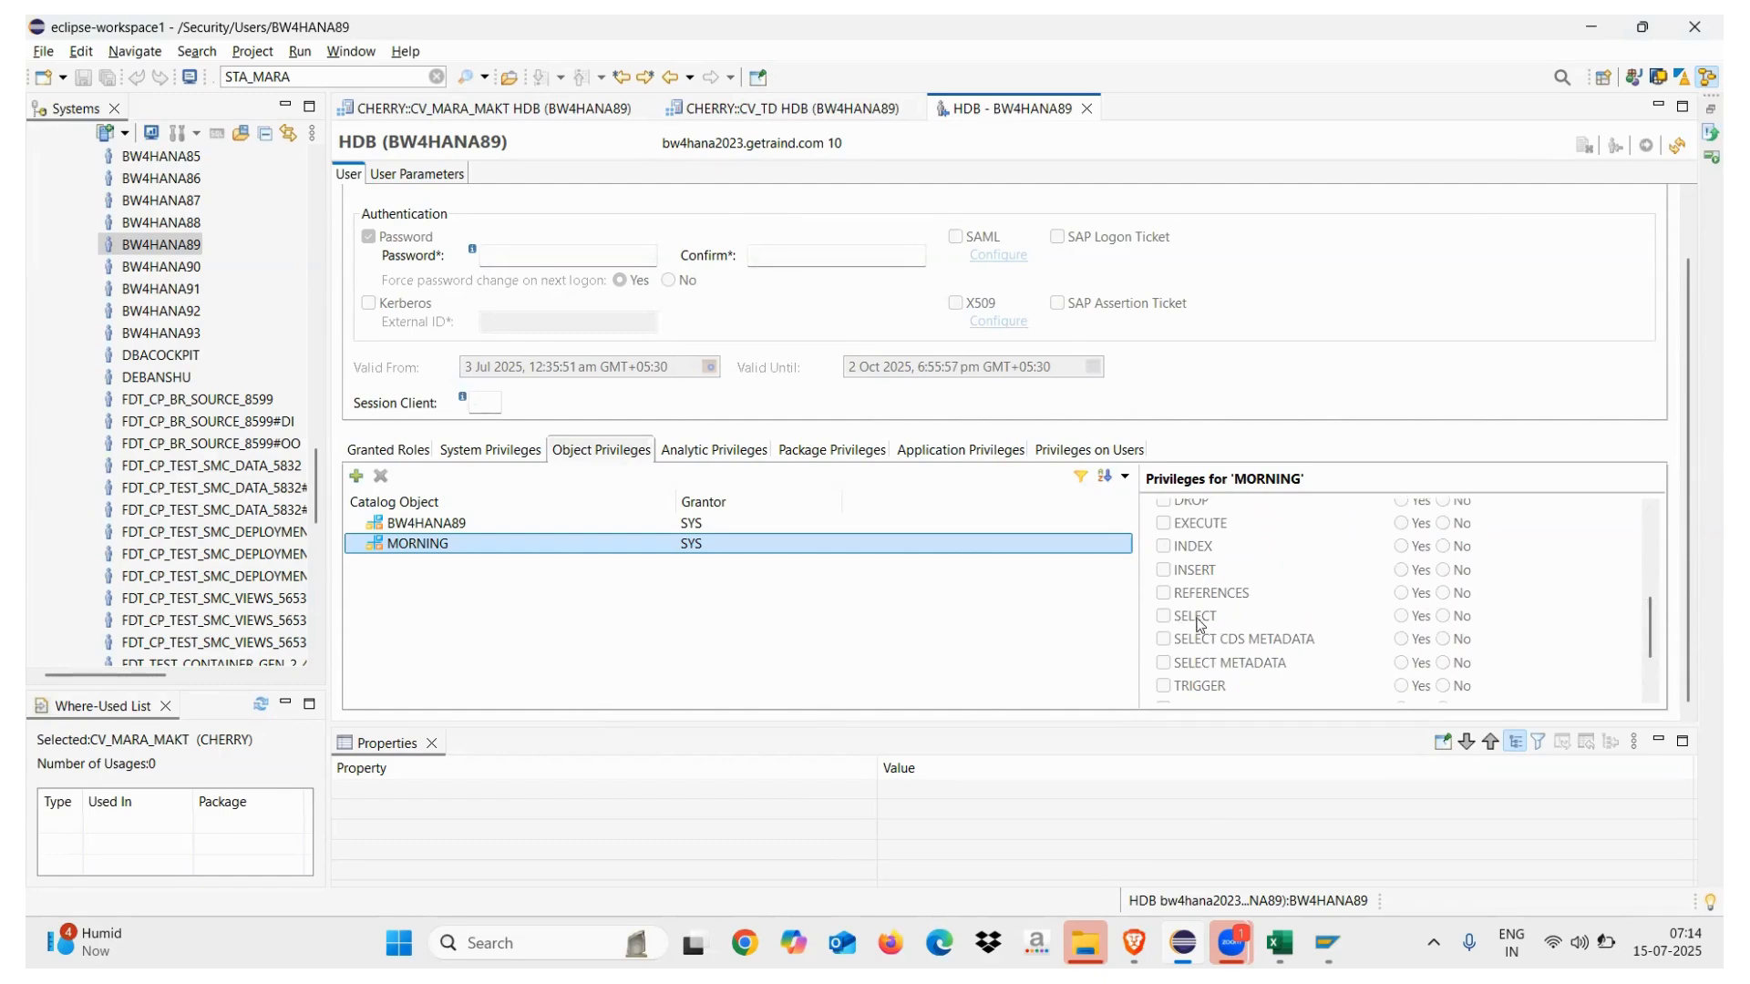
# Review the BW4HANA89 schema privileges: only CREATE ANY, grantable to others
pyautogui.click(520, 523)
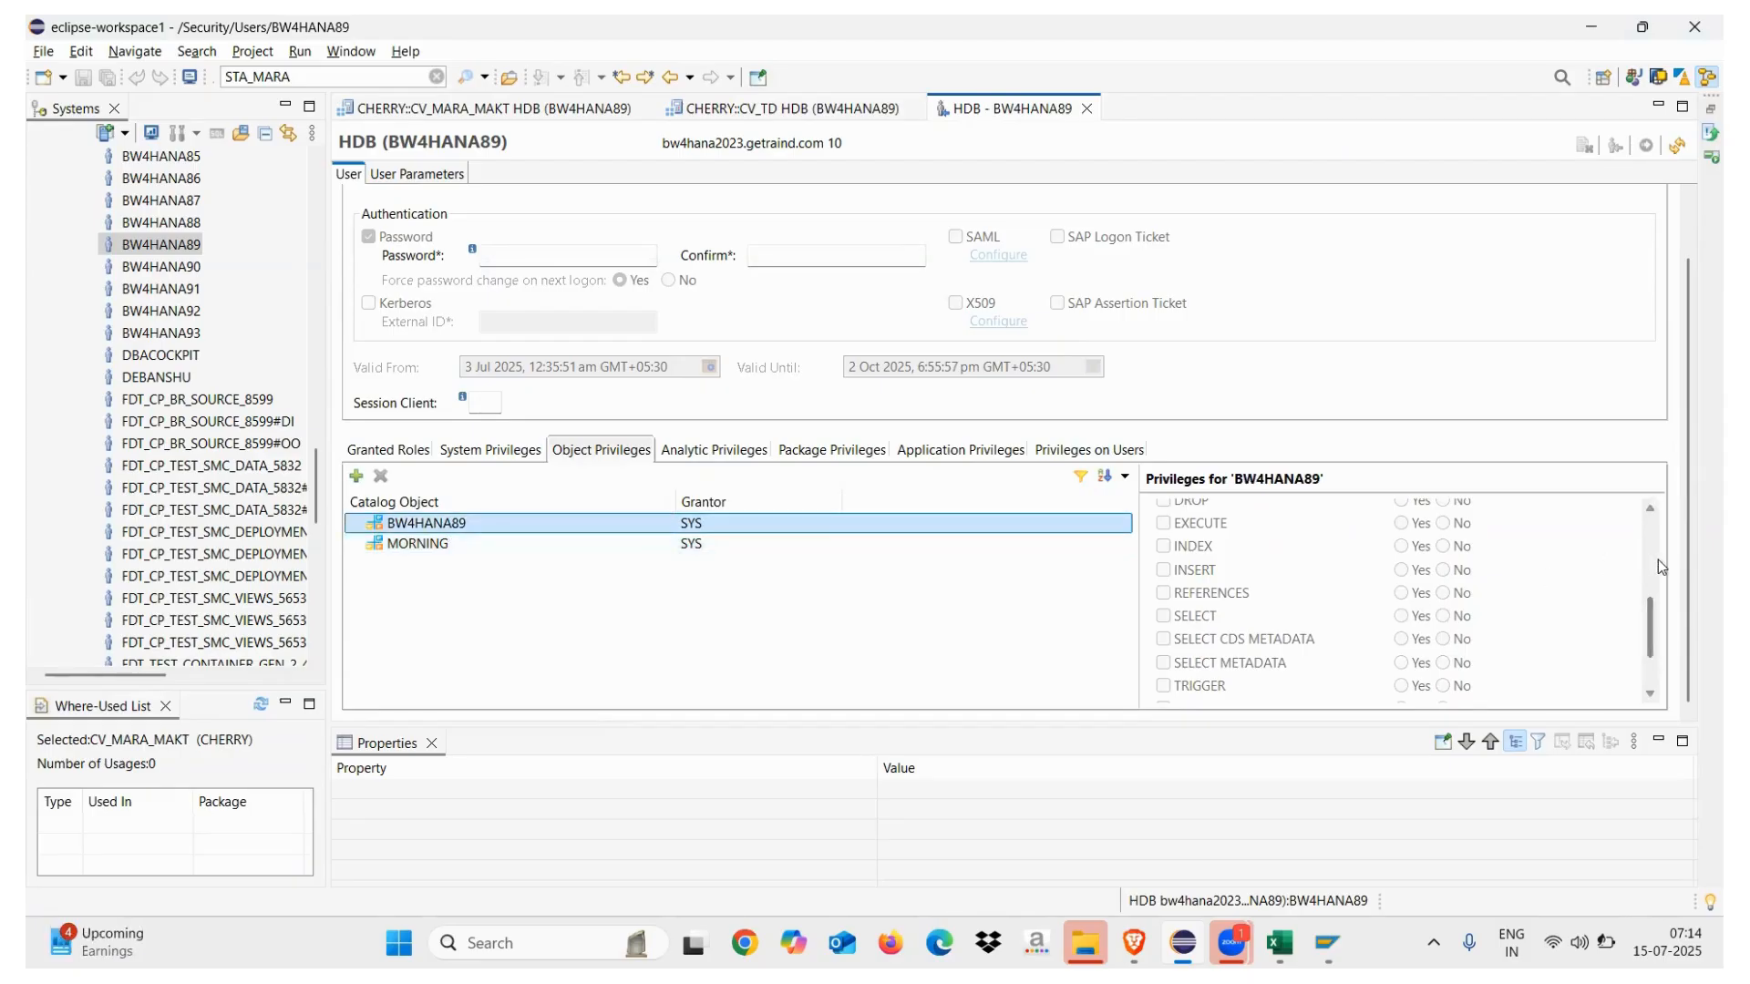
pyautogui.moveTo(1650, 605); pyautogui.dragTo(1650, 556)
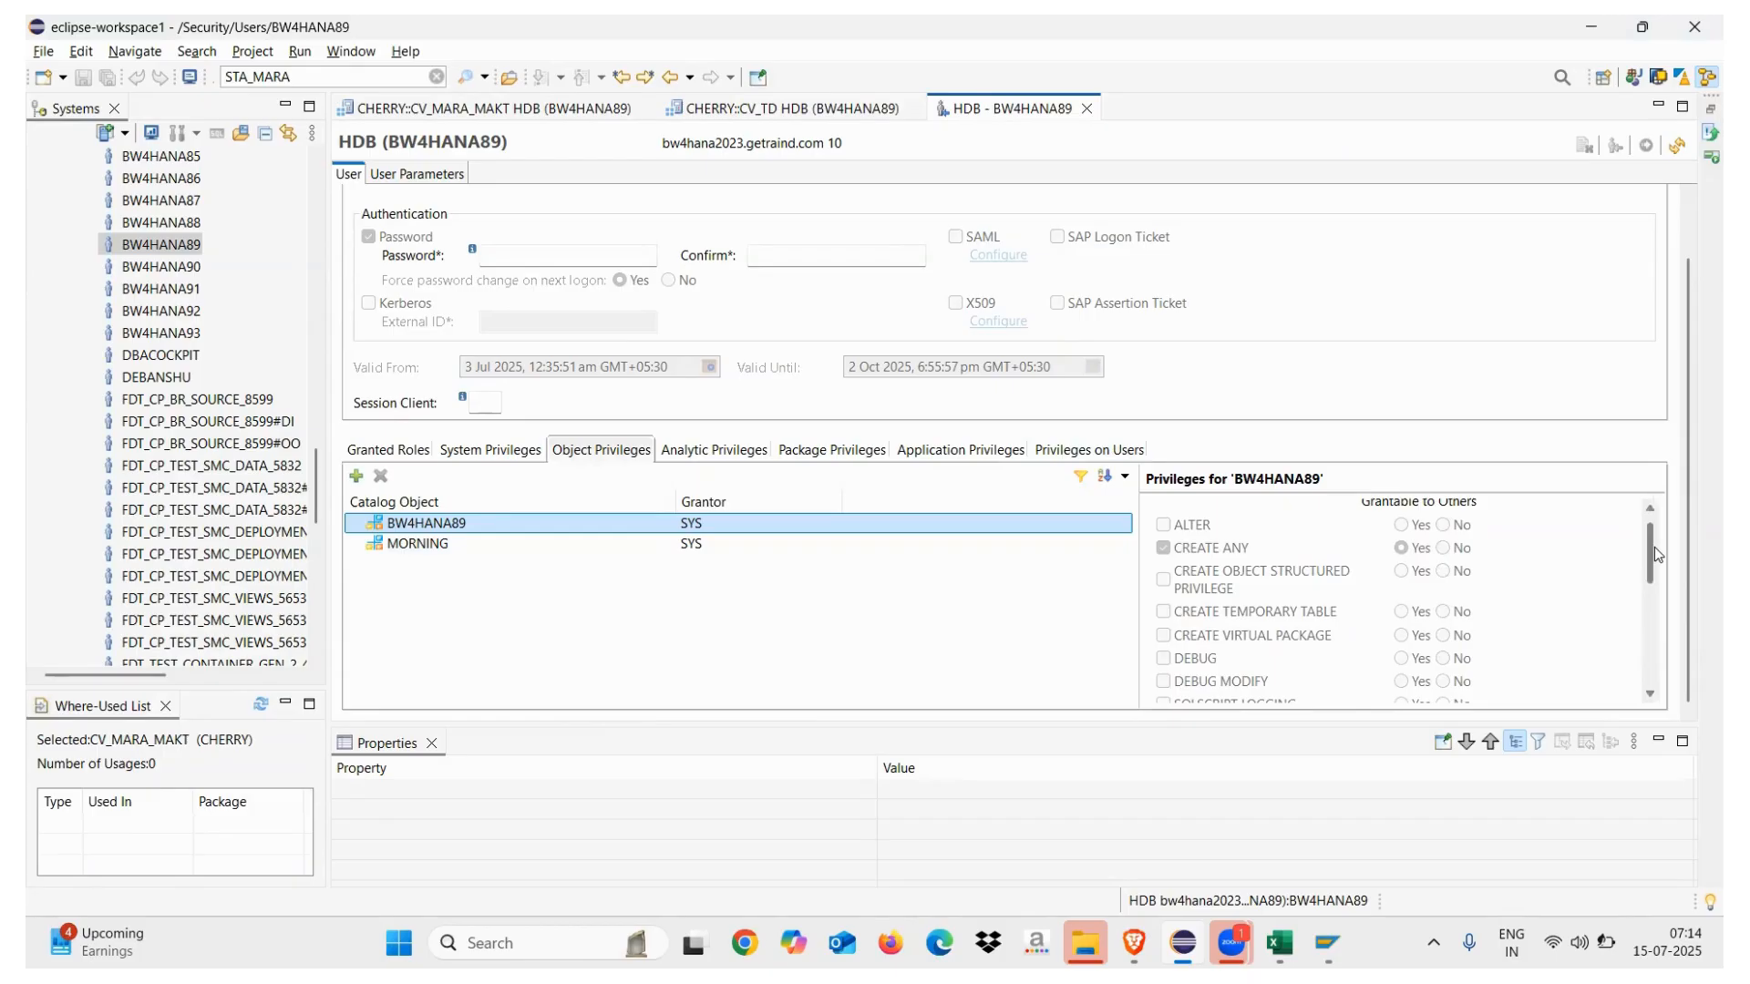
pyautogui.moveTo(1651, 551); pyautogui.dragTo(1647, 652)
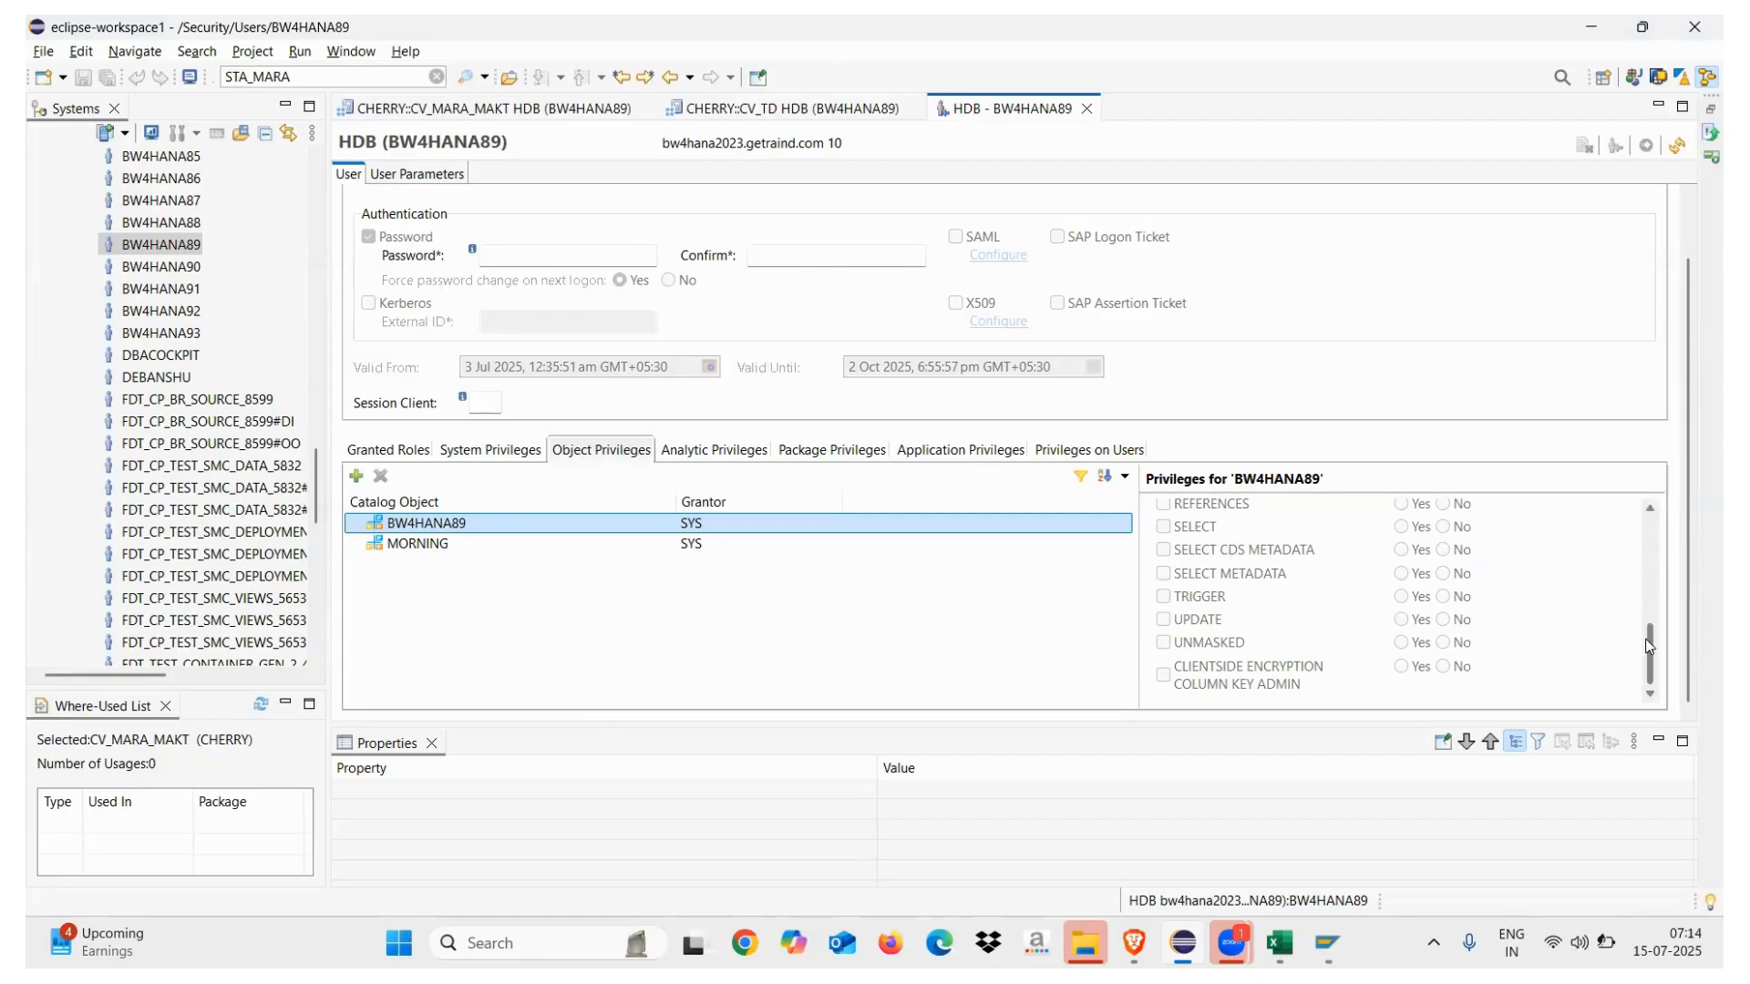
pyautogui.moveTo(1649, 646); pyautogui.dragTo(1649, 521)
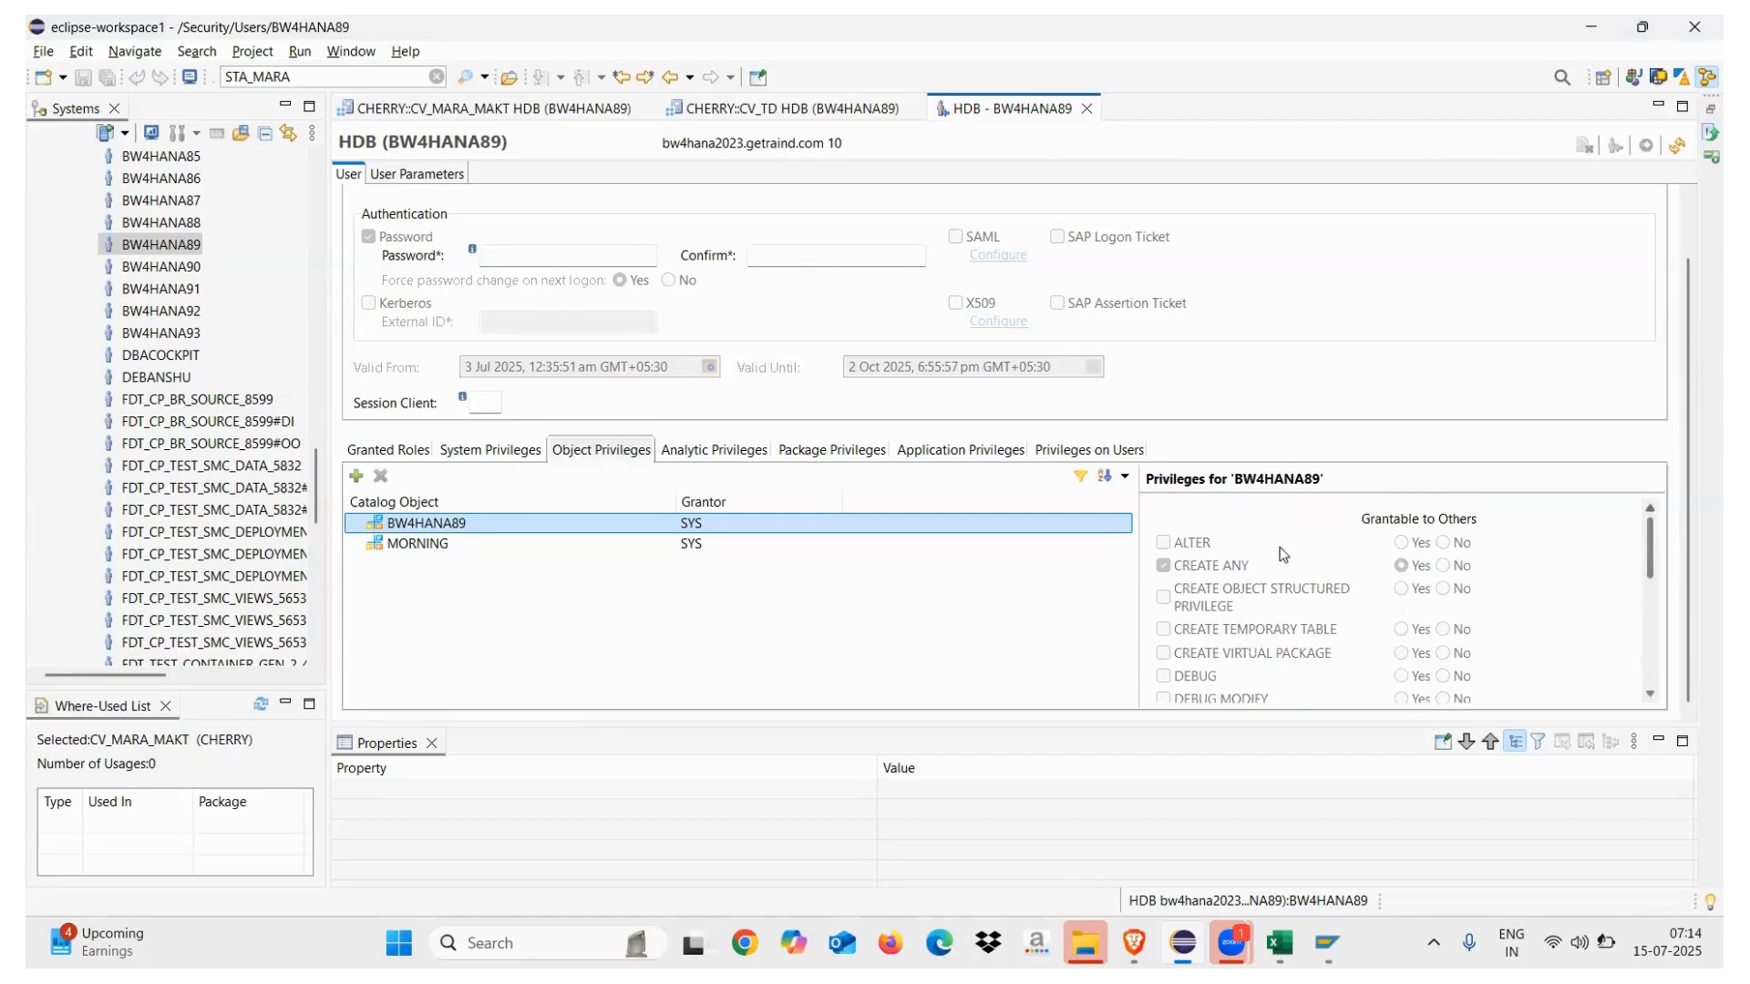
# Close the BW4HANA89 user, CV_TD and CV_MARA_MAKT editors
pyautogui.click(1088, 110)
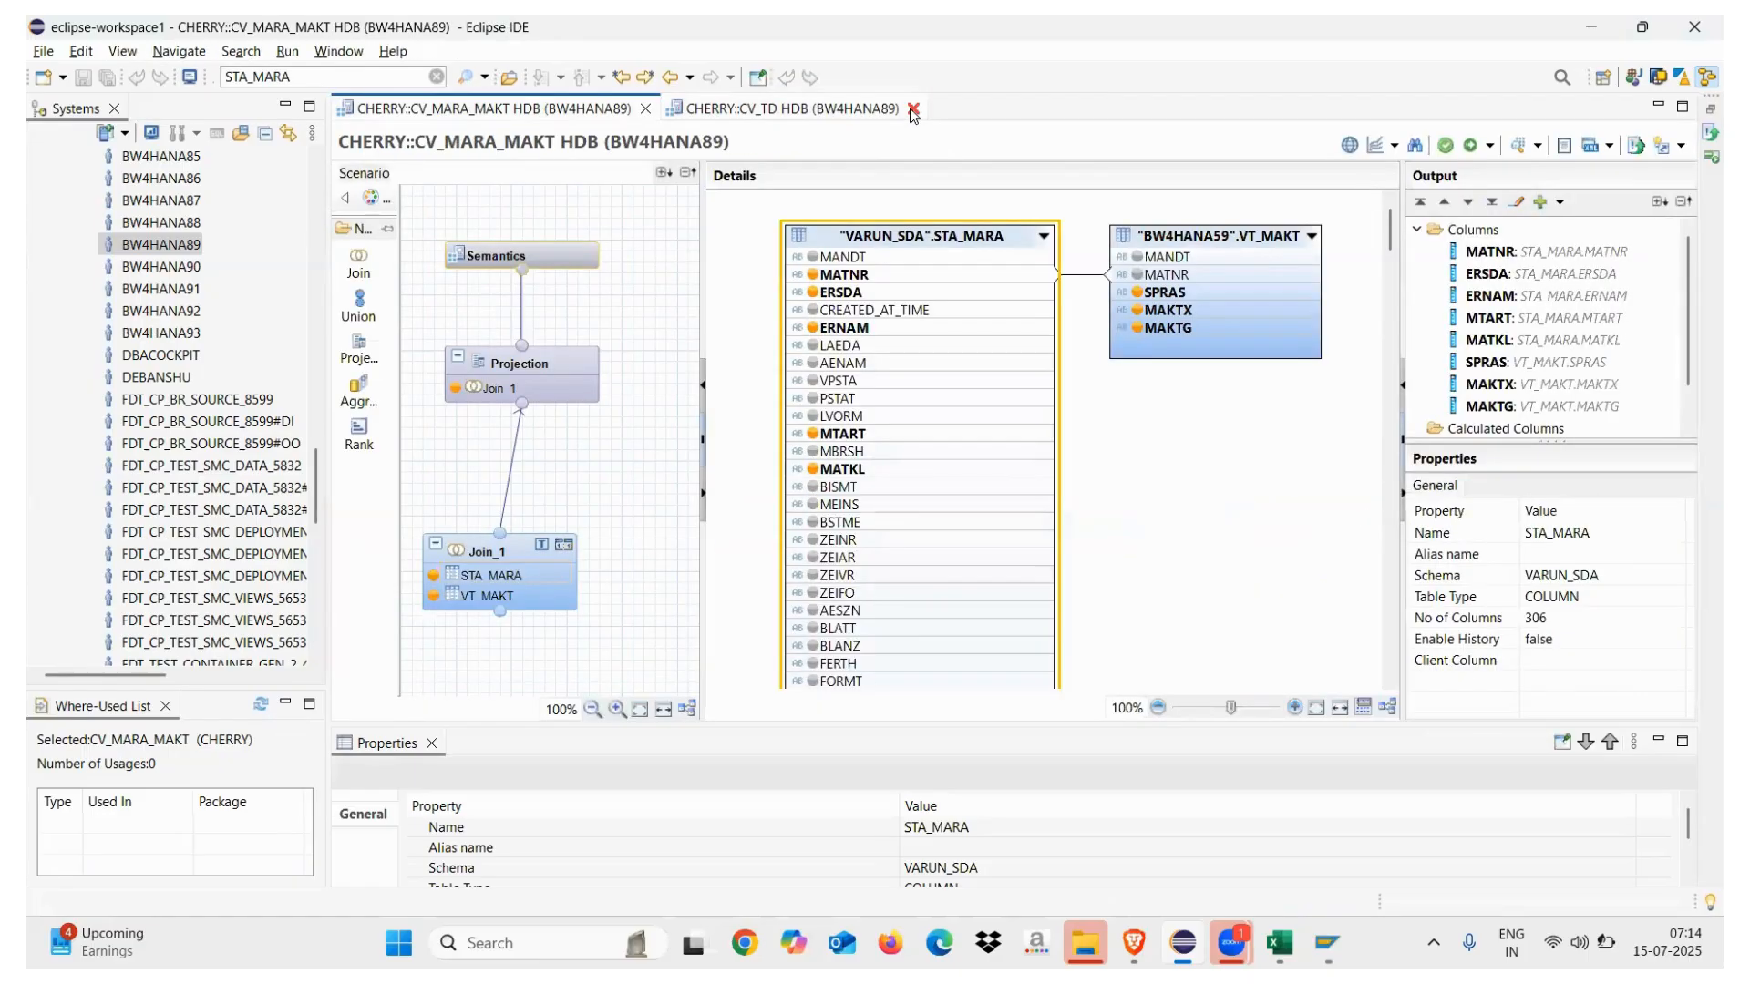
pyautogui.click(912, 111)
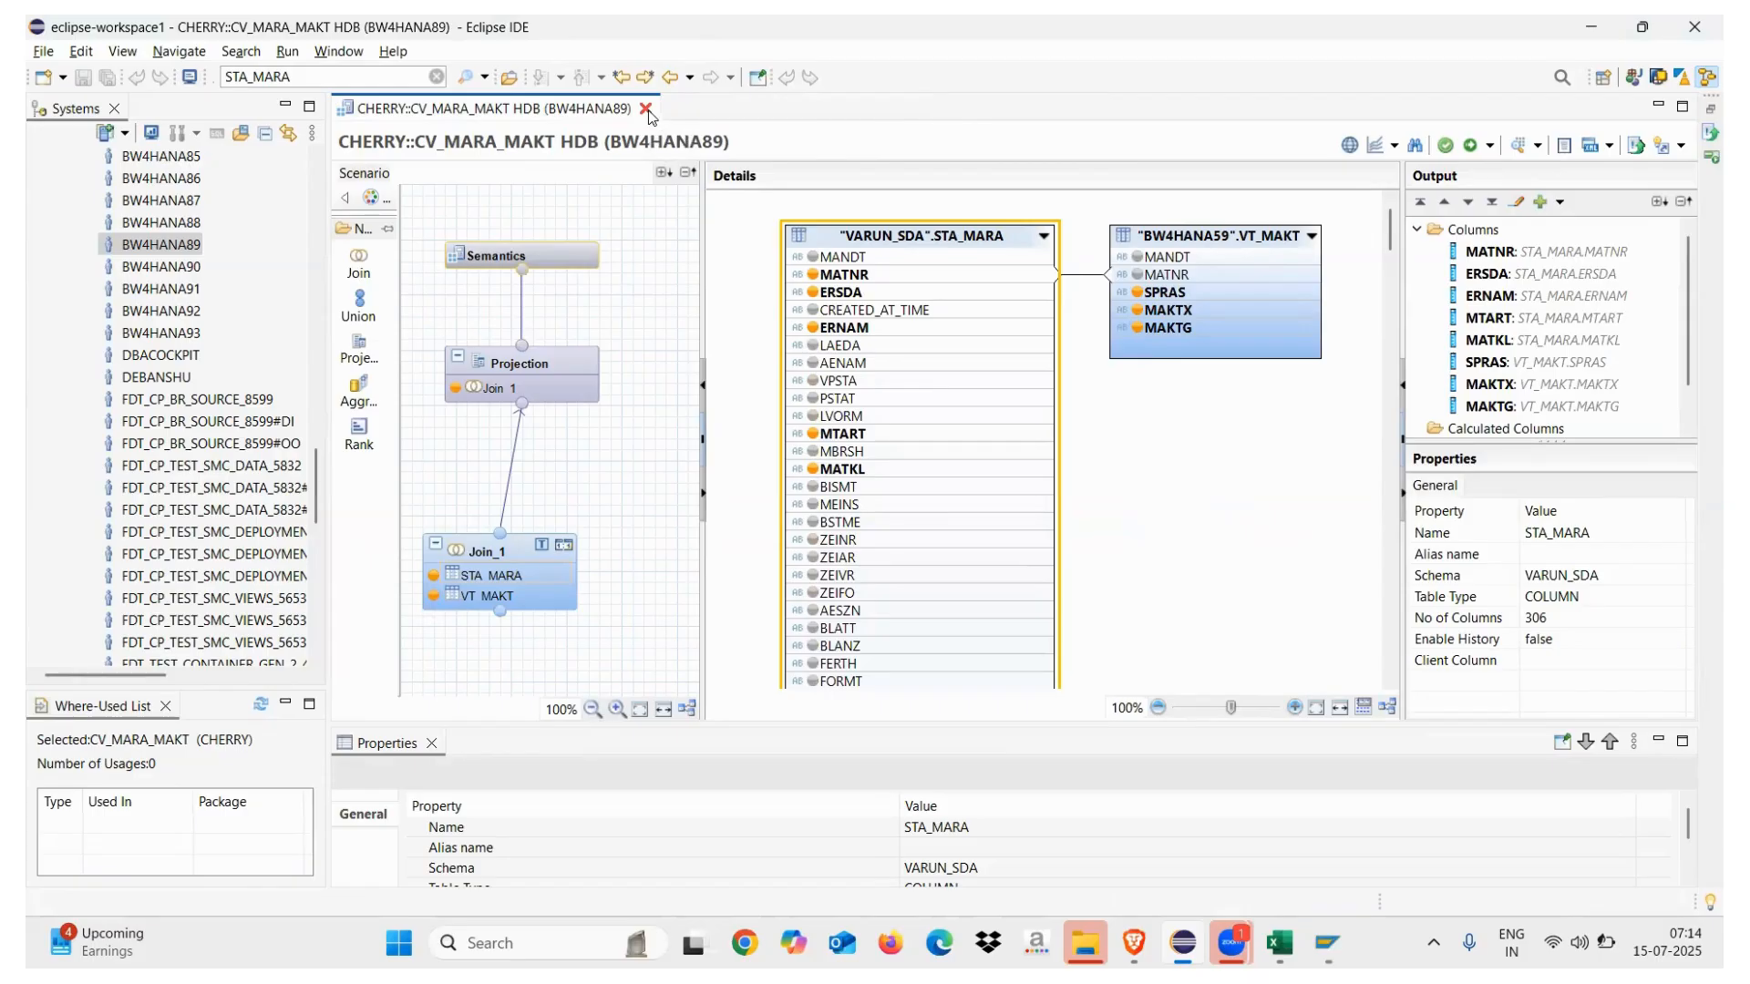
pyautogui.click(646, 109)
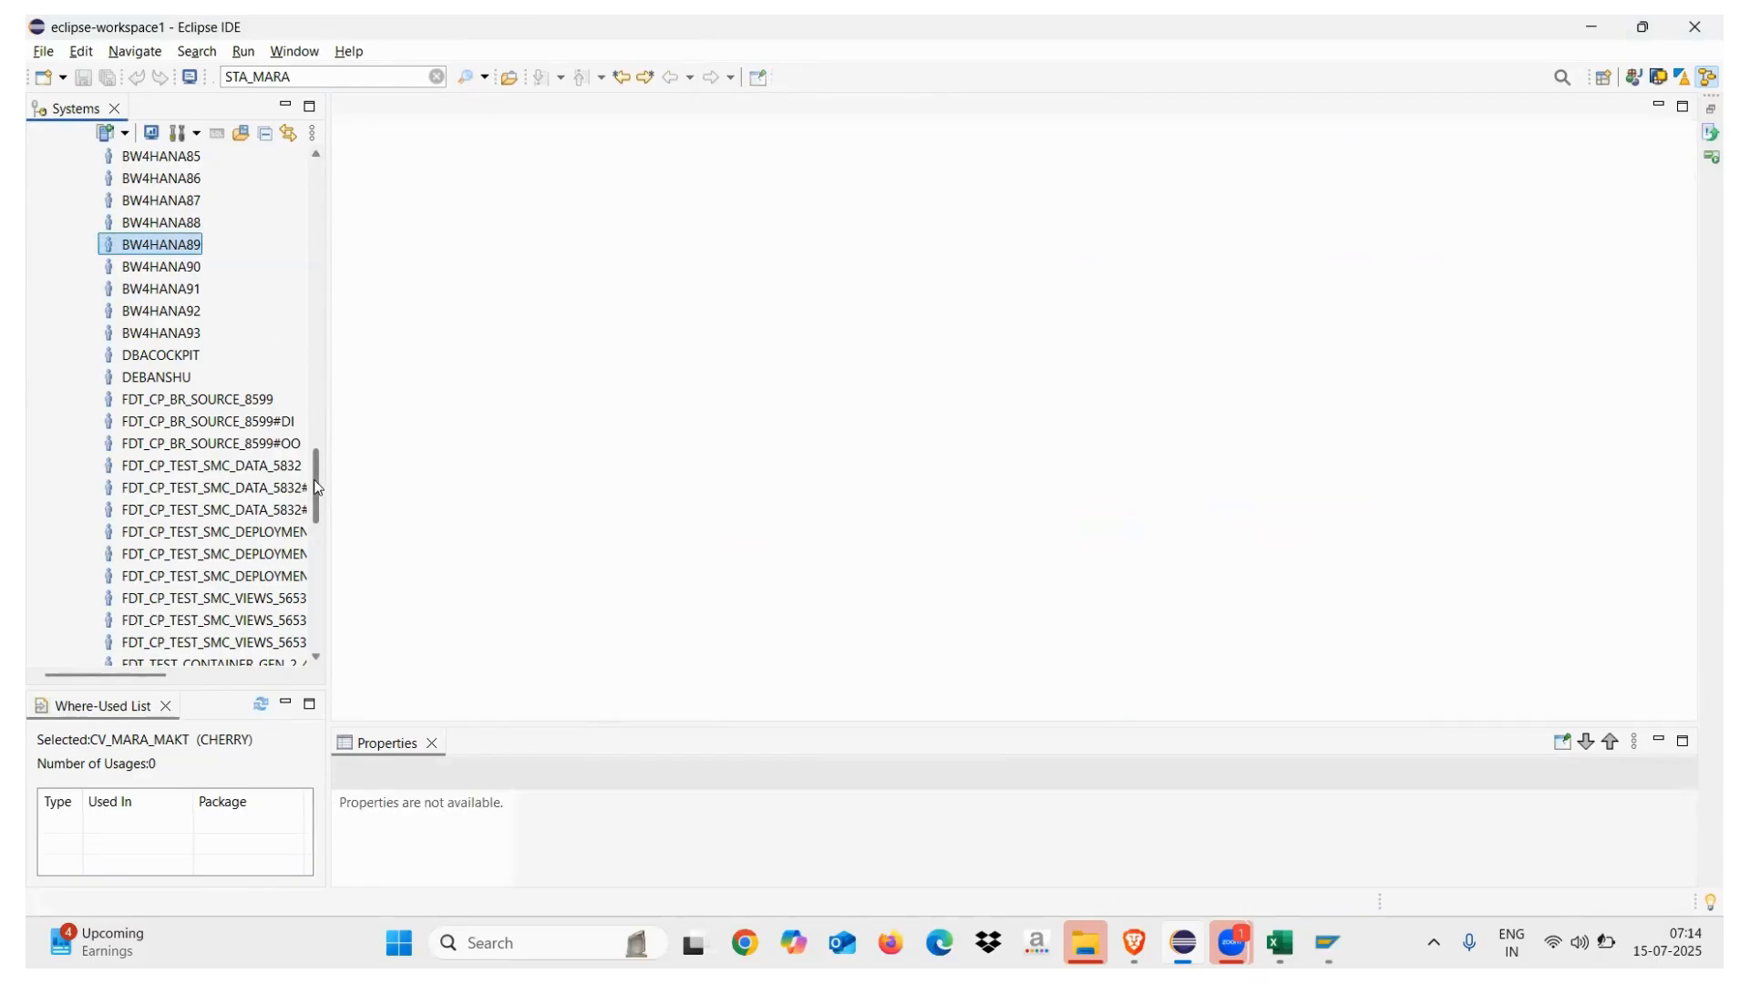
# Reopen the CV_TD calculation view from Content > CHERRY in the Systems view
pyautogui.moveTo(313, 480); pyautogui.dragTo(316, 182)
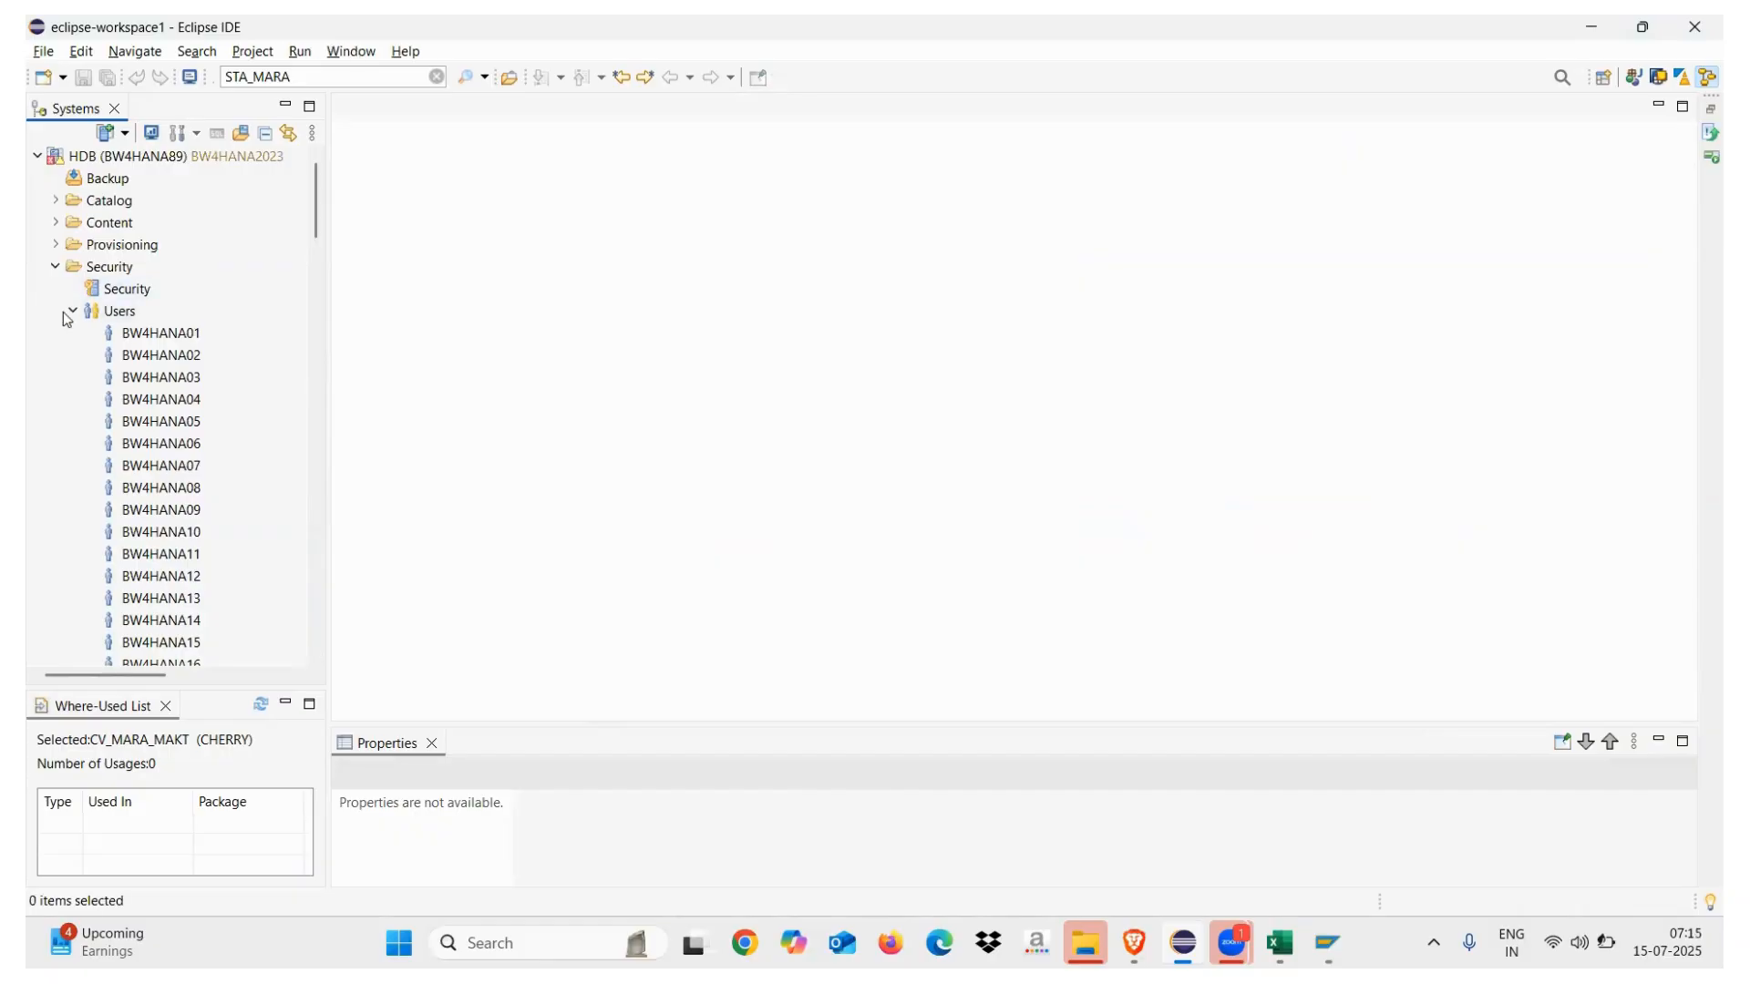
pyautogui.click(56, 267)
pyautogui.click(55, 202)
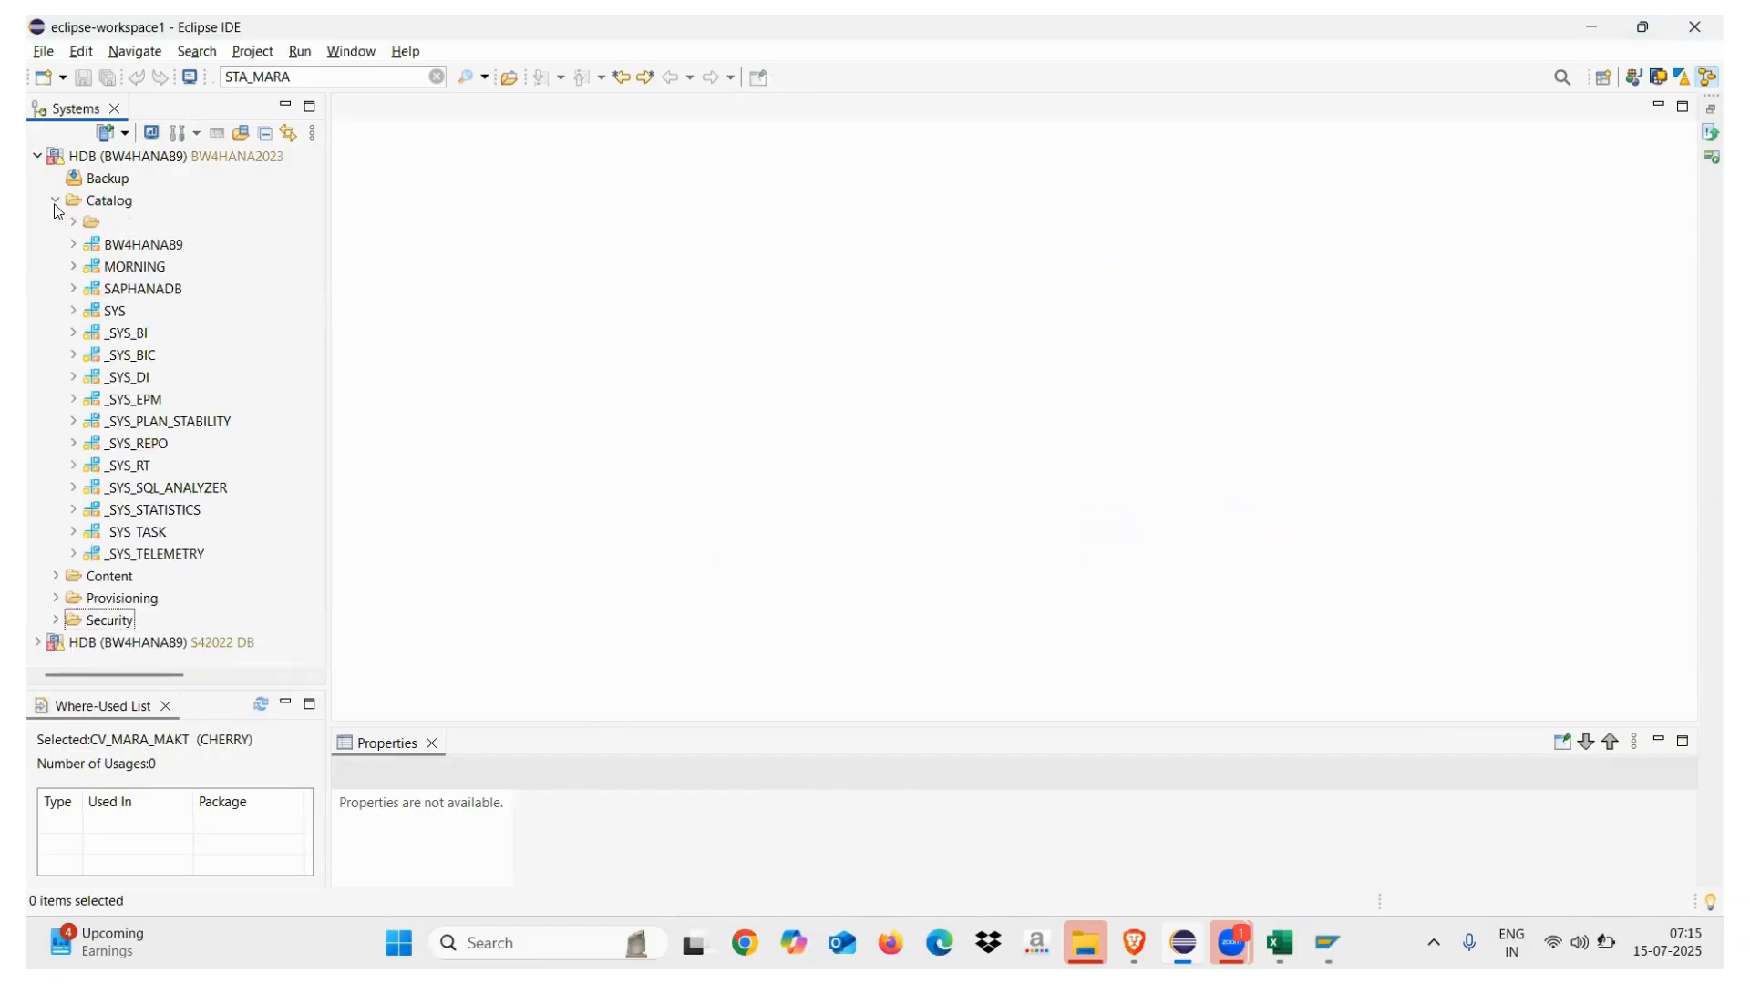
pyautogui.click(55, 202)
pyautogui.click(56, 223)
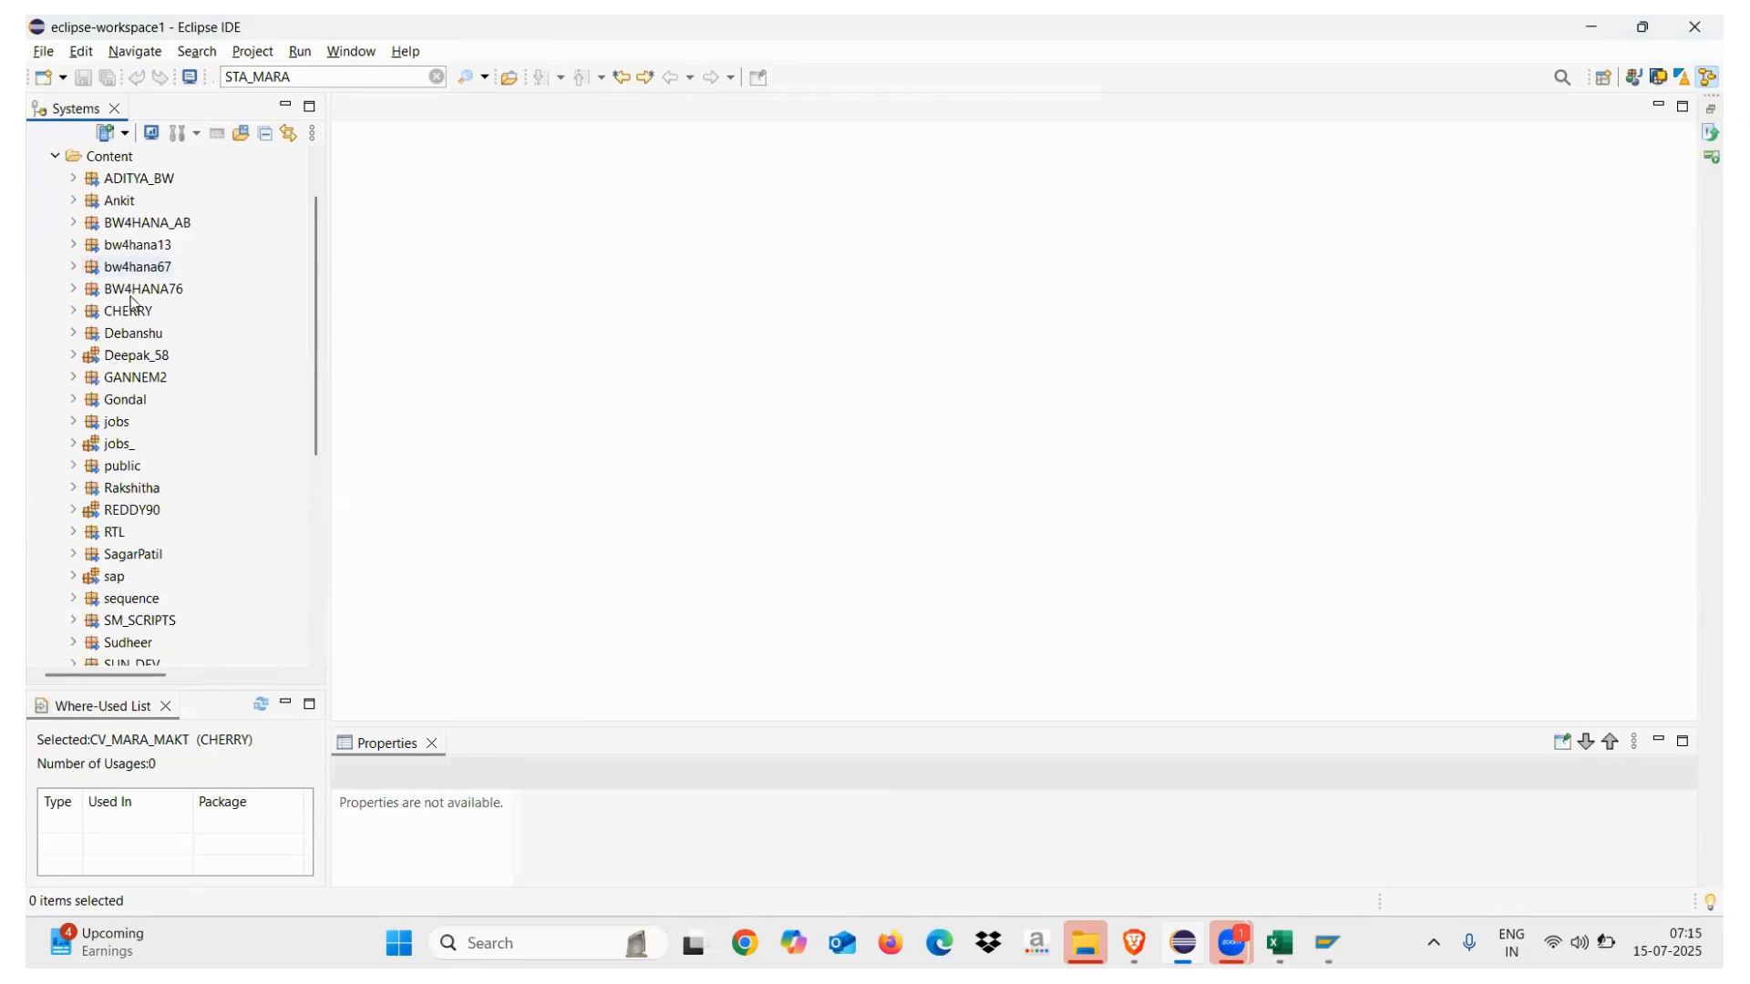
pyautogui.click(90, 313)
pyautogui.click(74, 311)
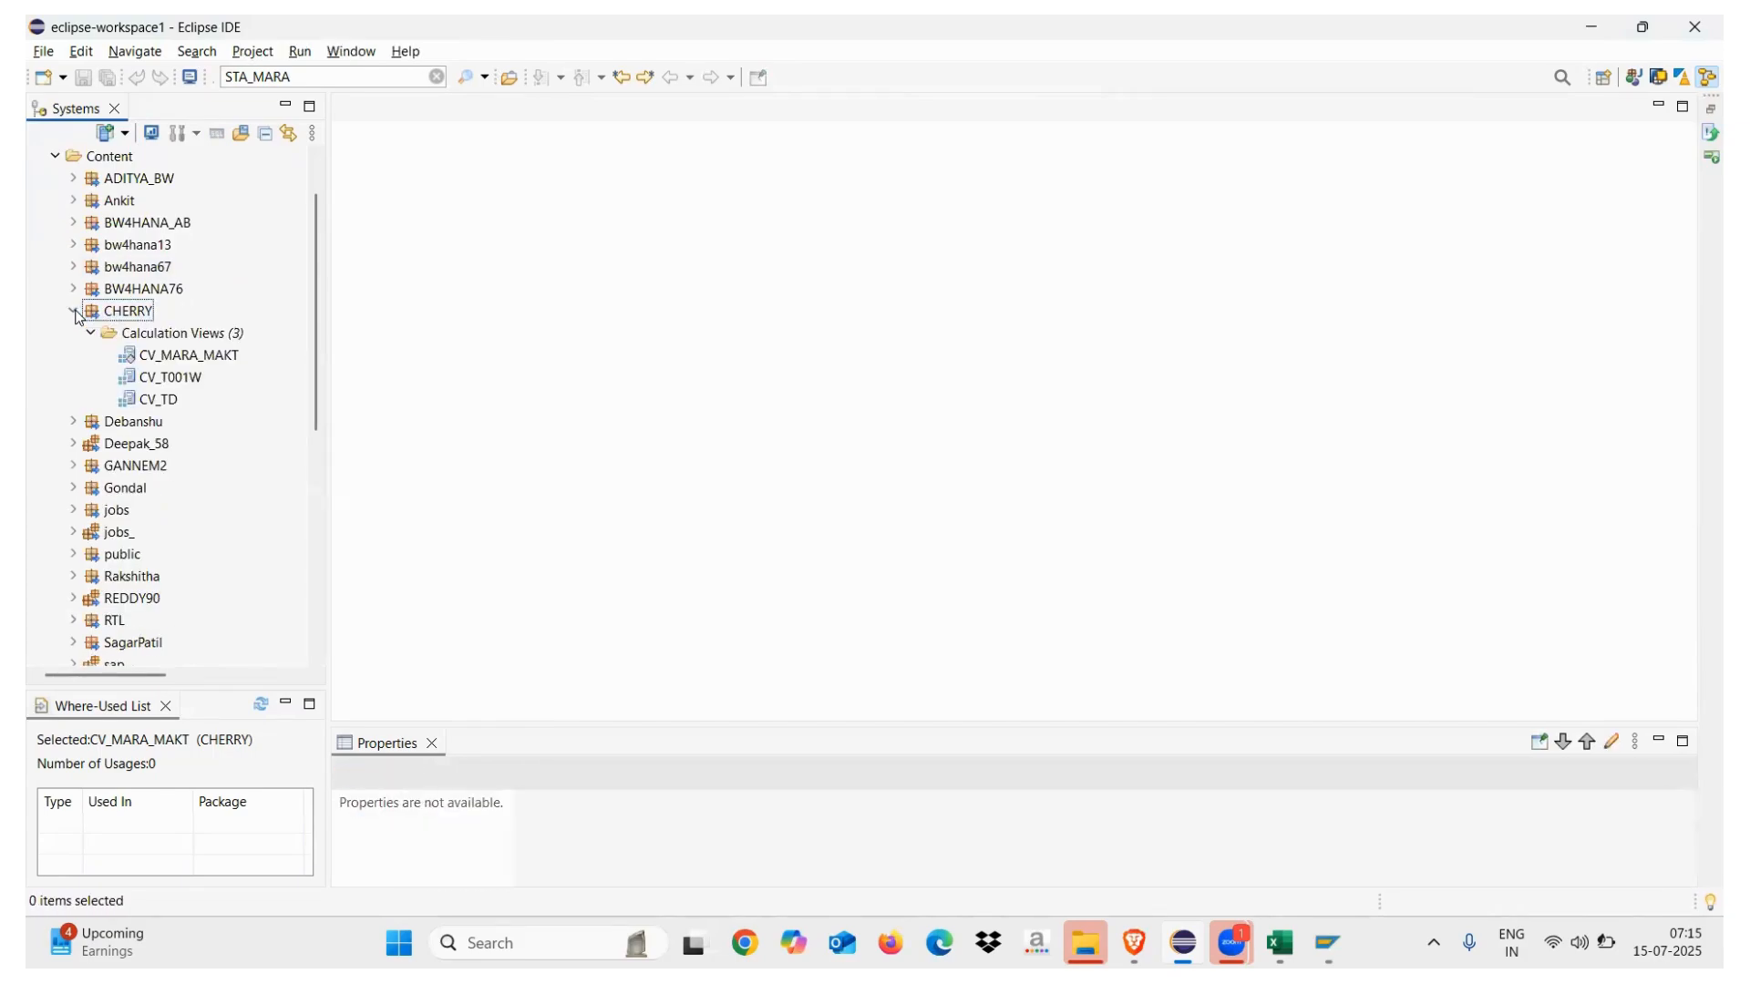
pyautogui.click(164, 402)
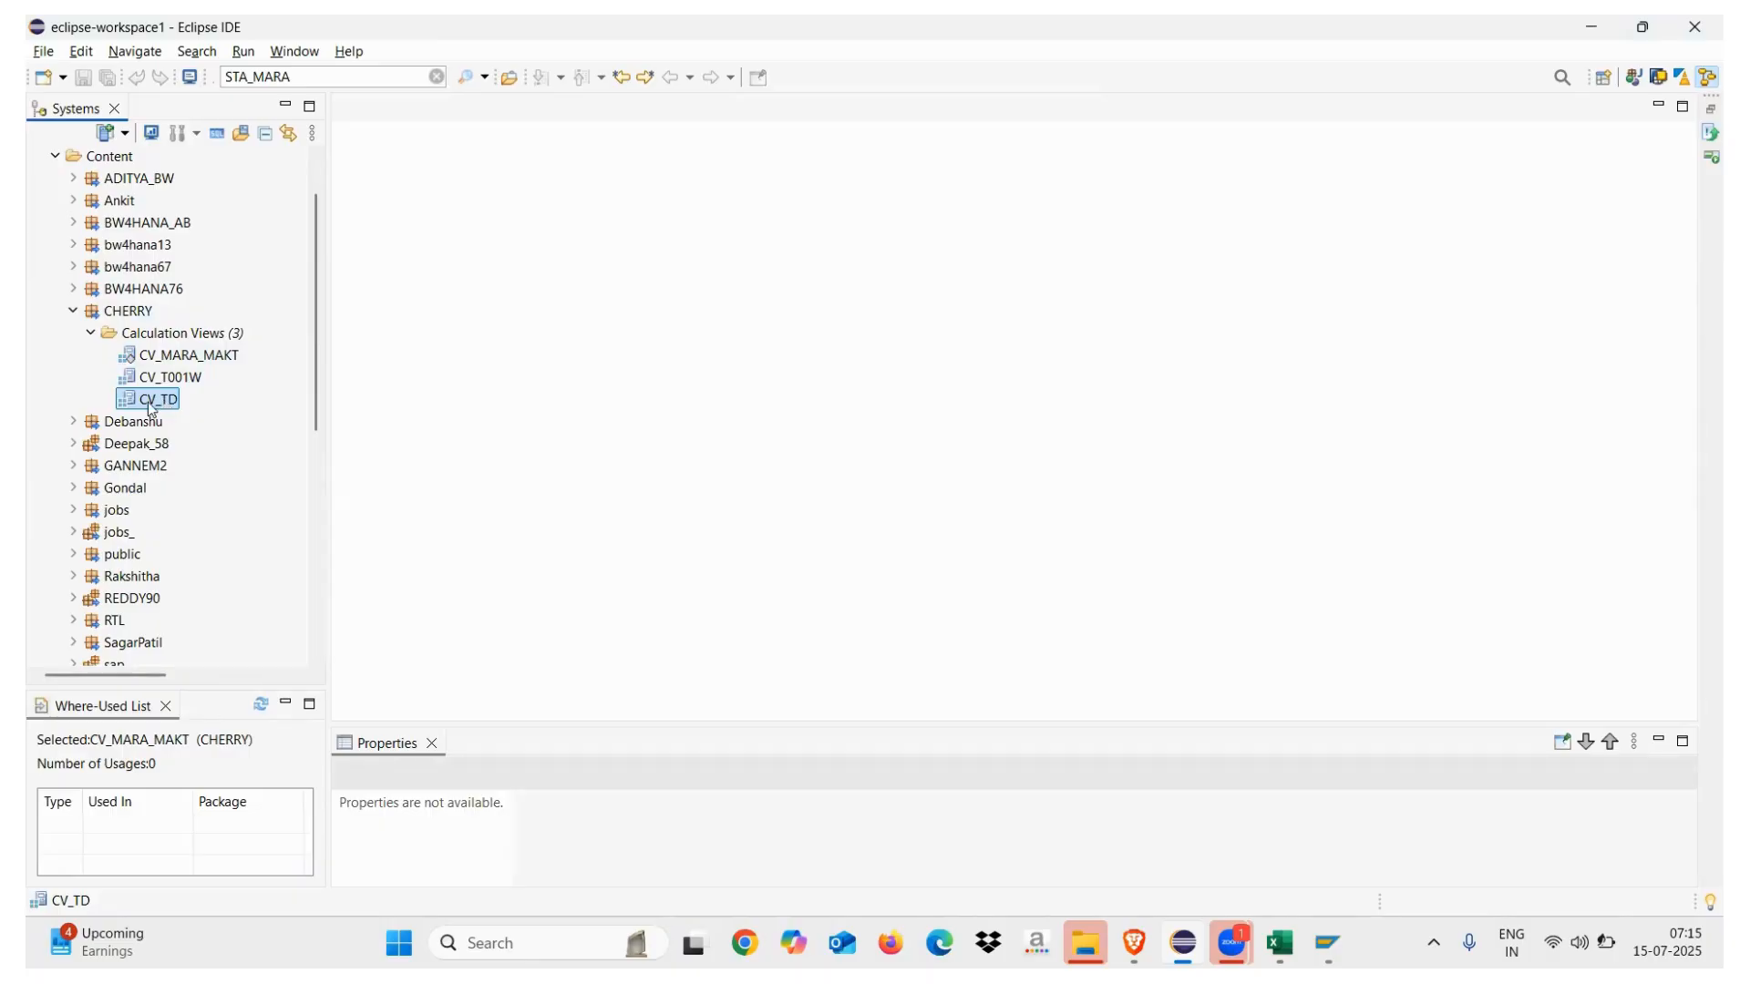
pyautogui.doubleClick(153, 405)
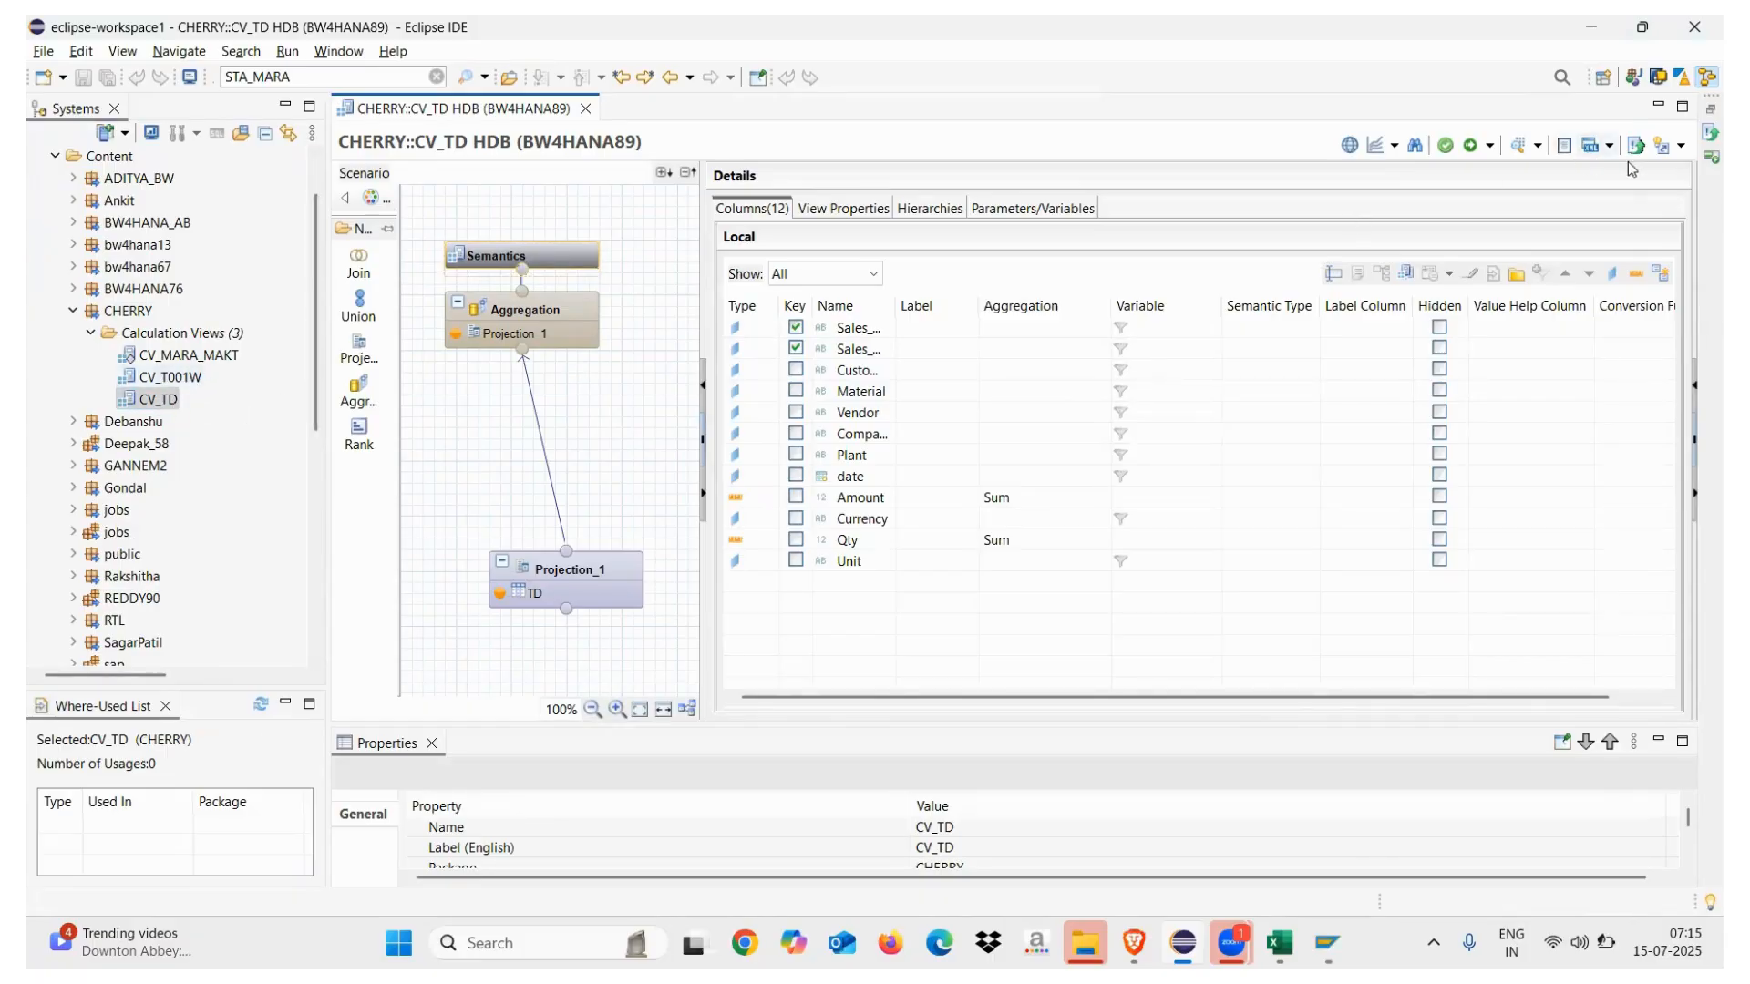
# Switch to BW Modeling and log on to project B23_100_bw4hana89_en with the account password
pyautogui.click(1658, 80)
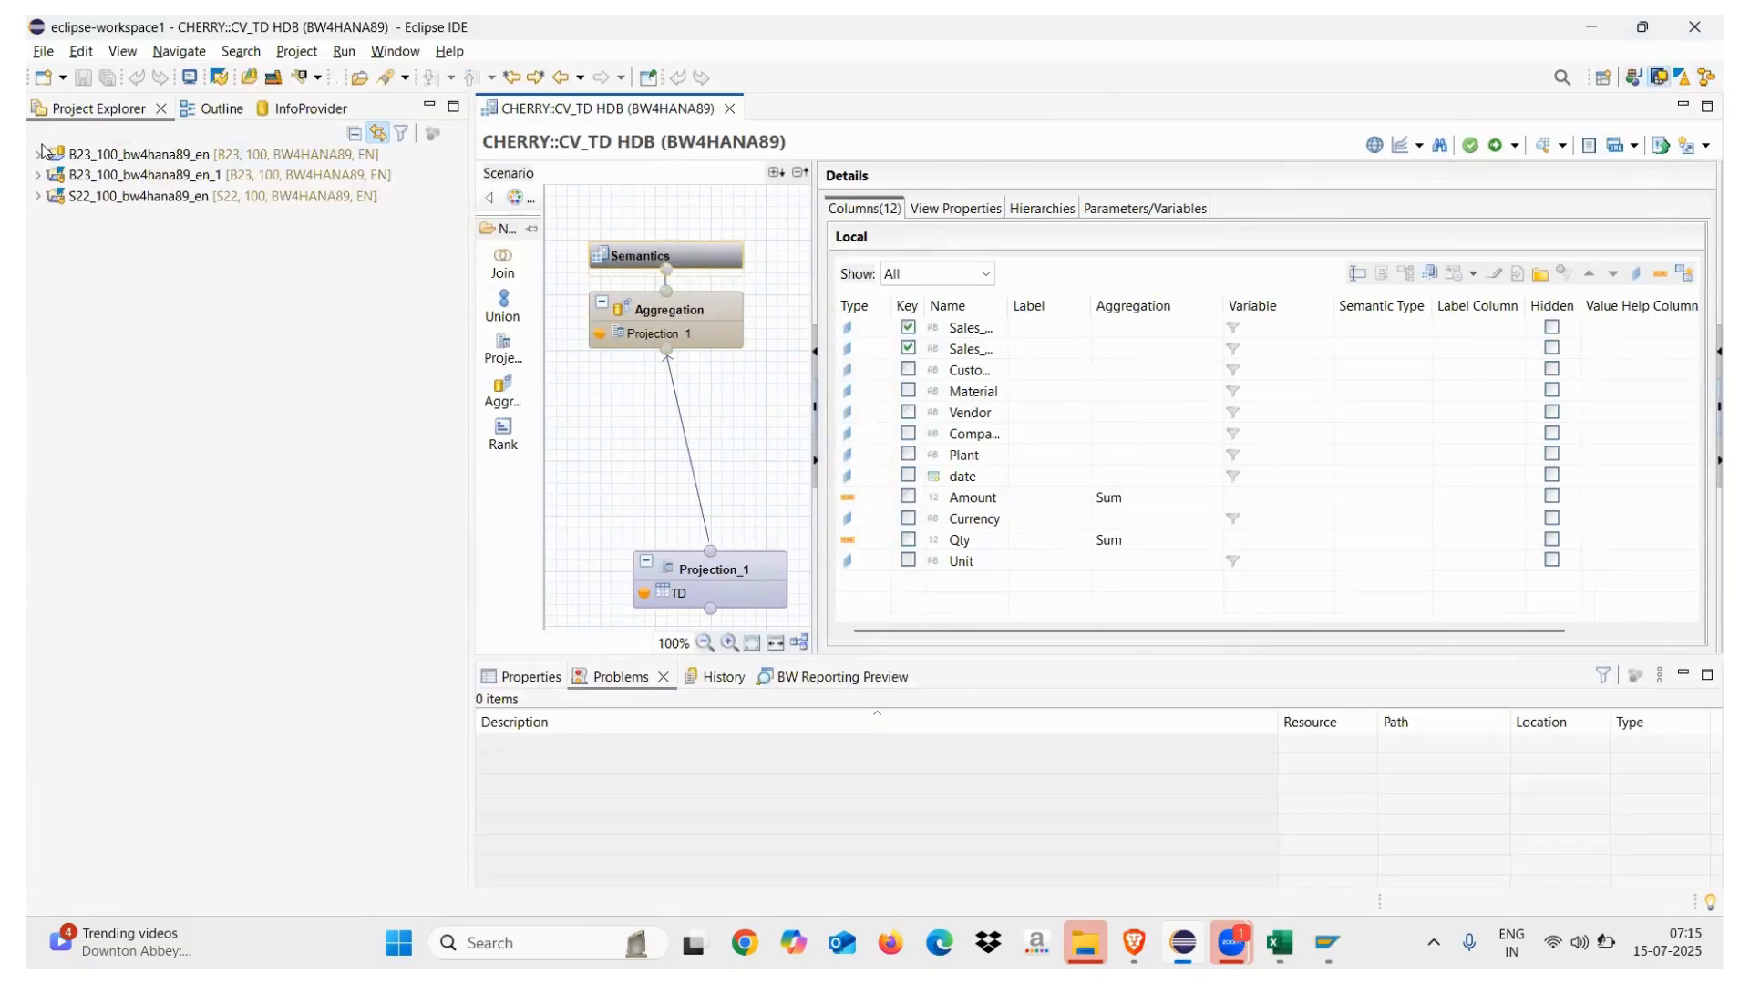
pyautogui.click(45, 157)
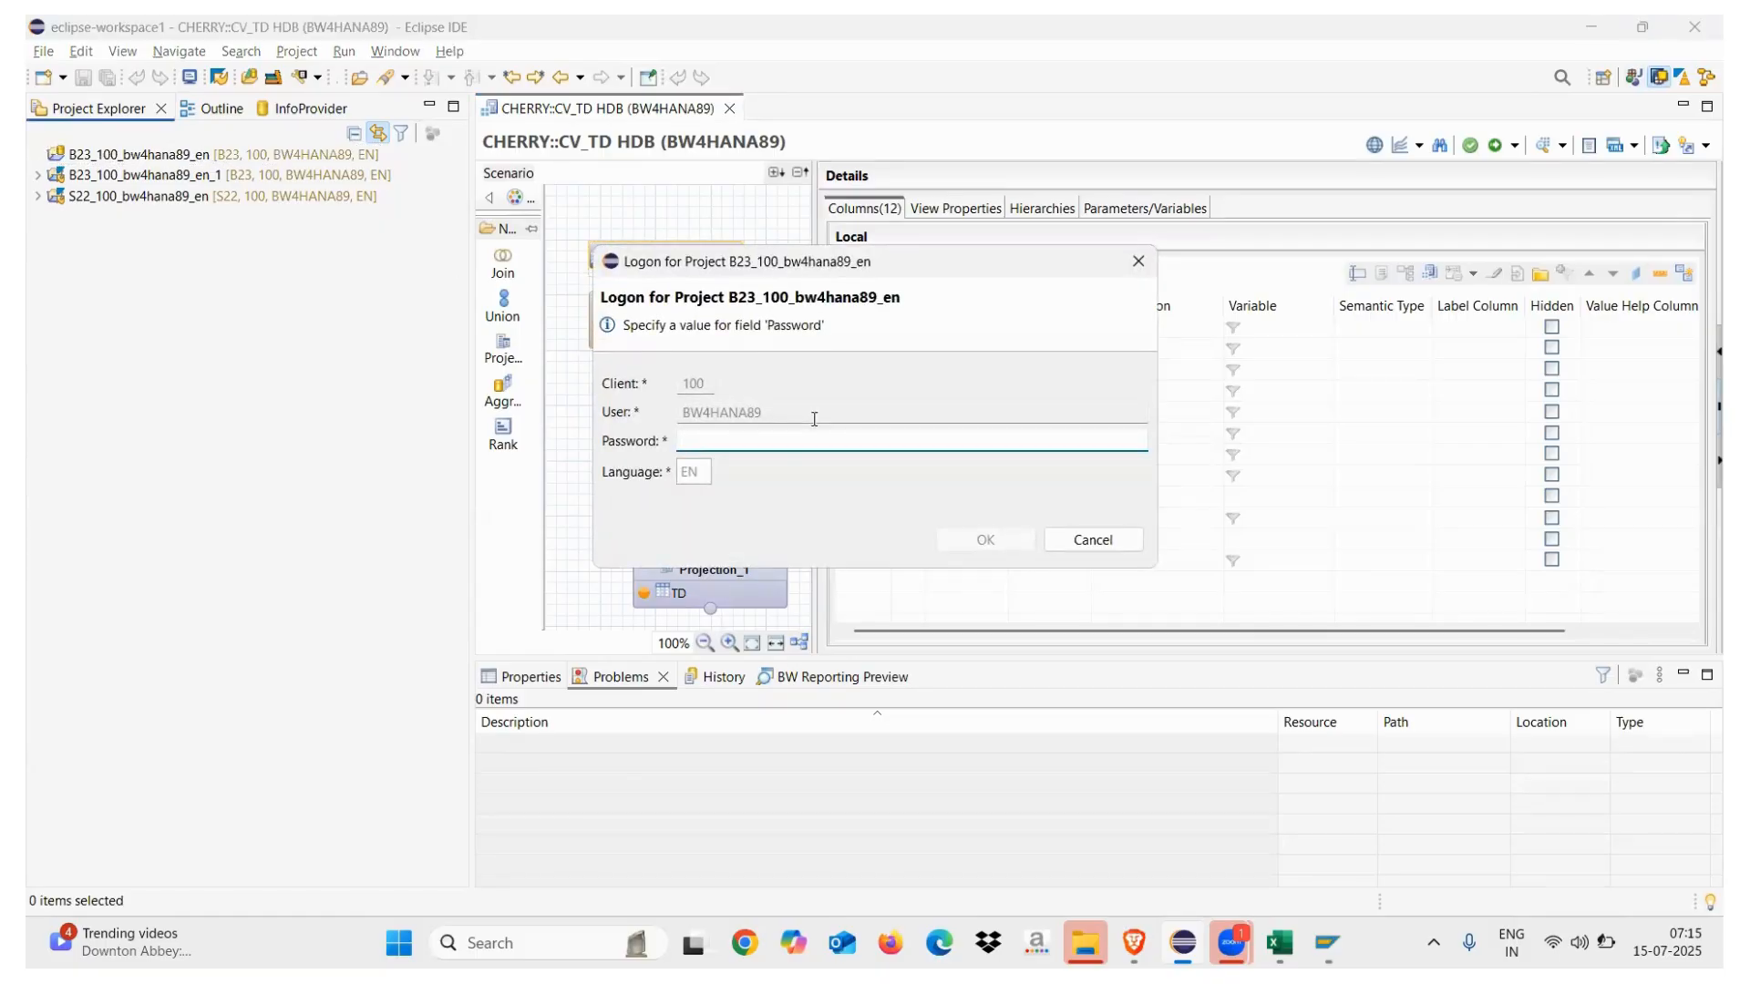
pyautogui.write('****')
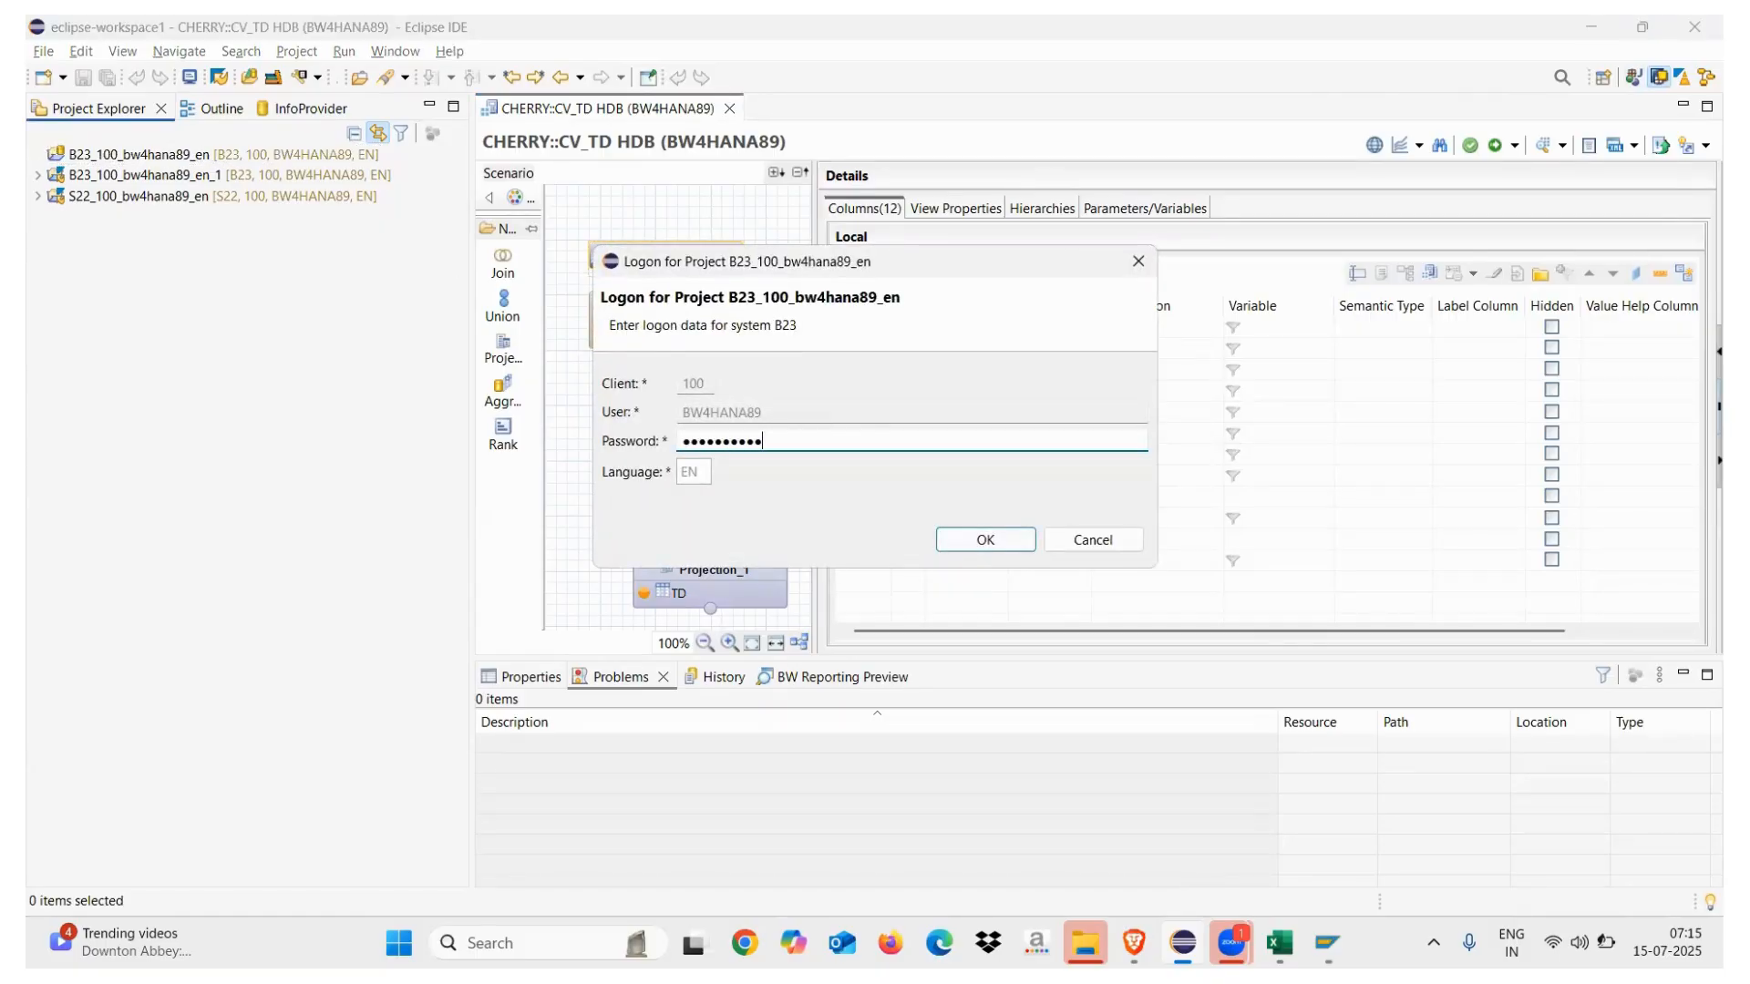
pyautogui.press('Return')
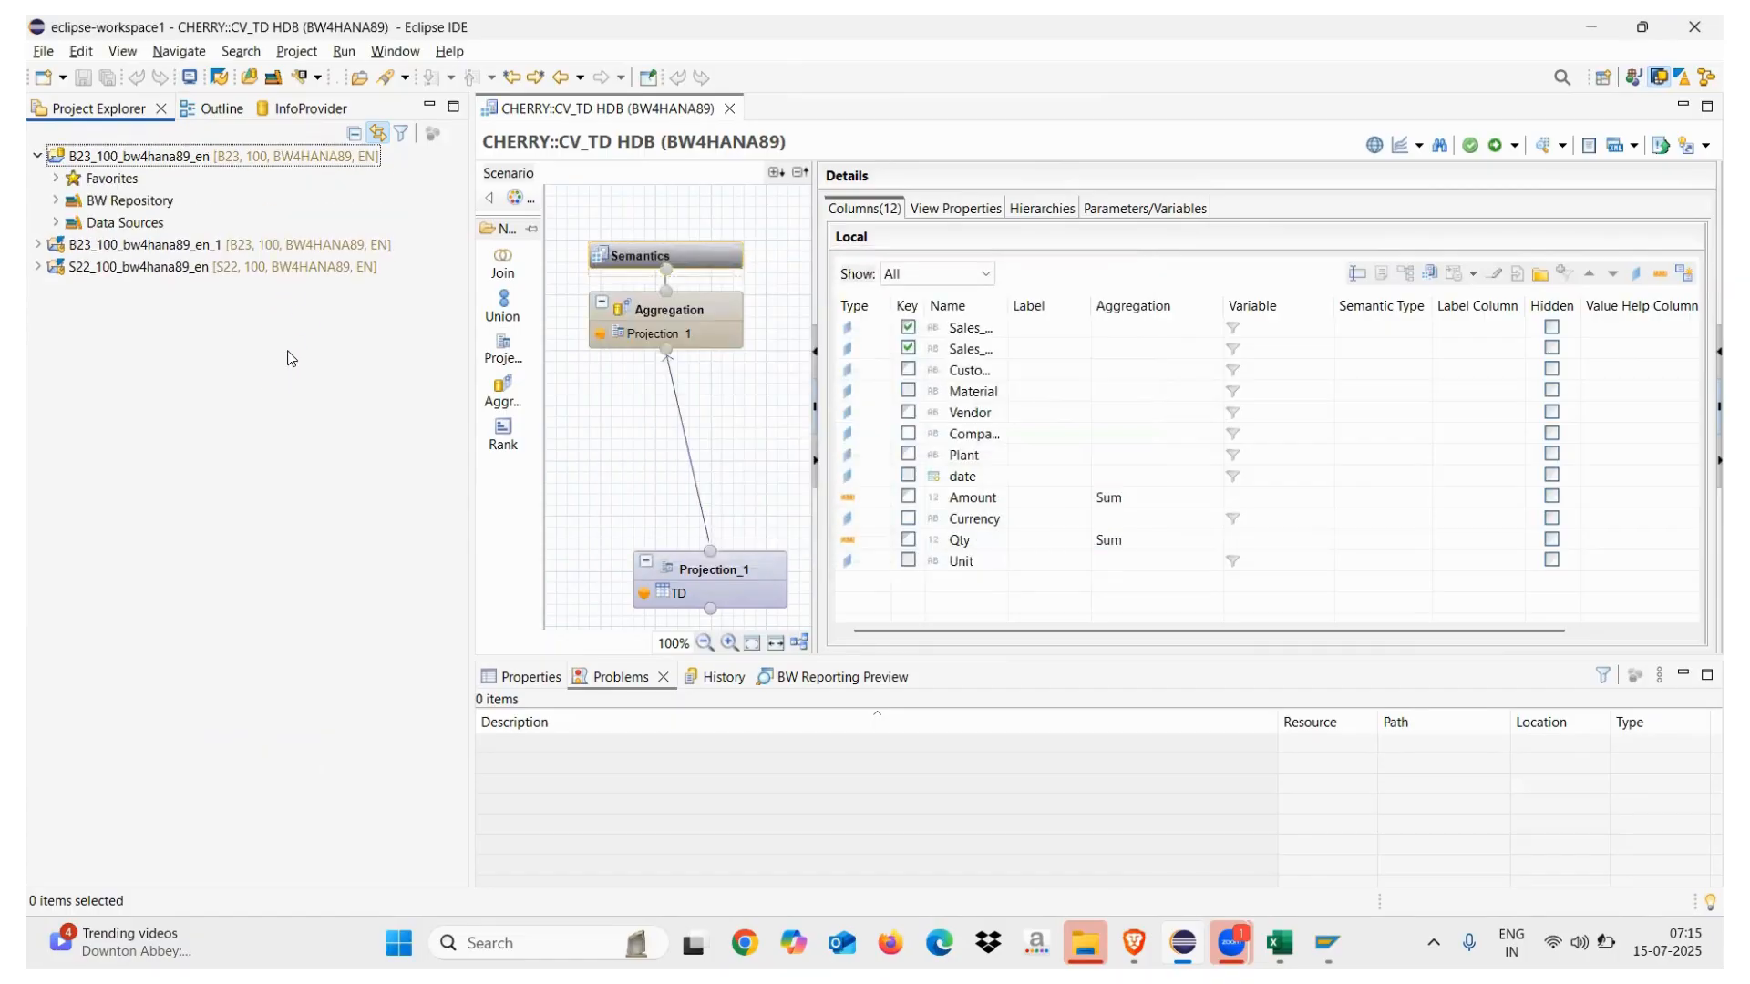
# Expand BW Repository and the [ZTEST14] TEST INFO AREA InfoArea
pyautogui.click(56, 200)
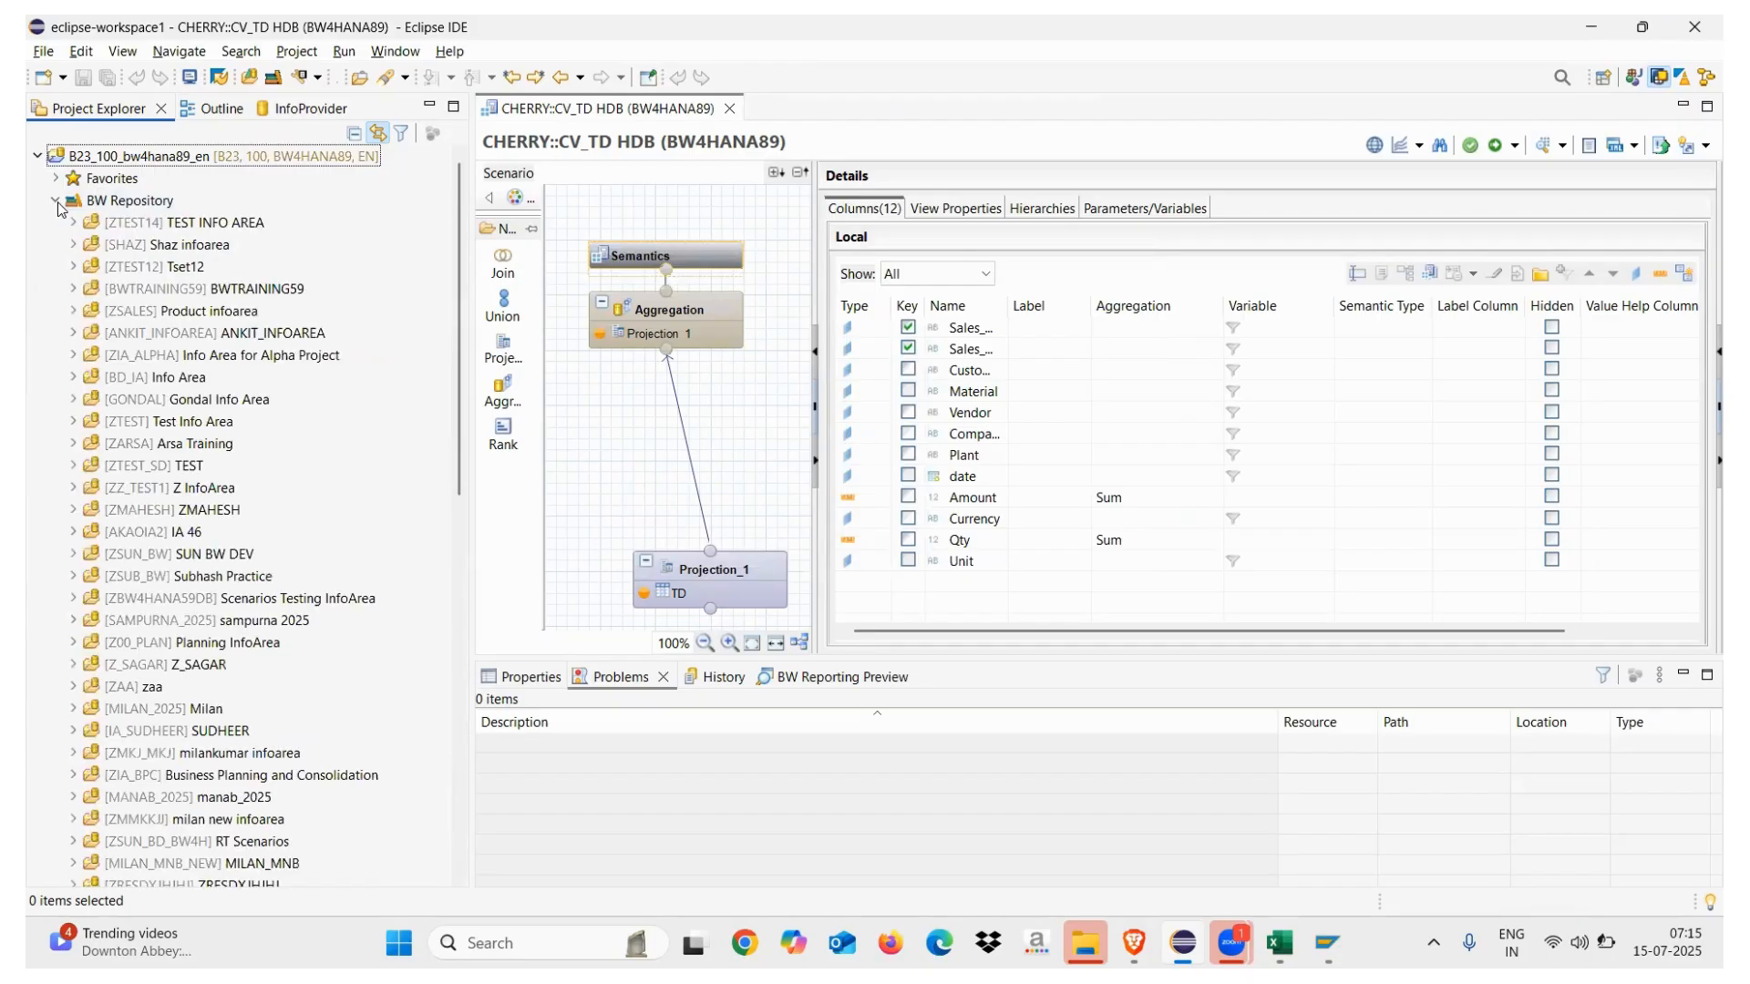
pyautogui.doubleClick(142, 223)
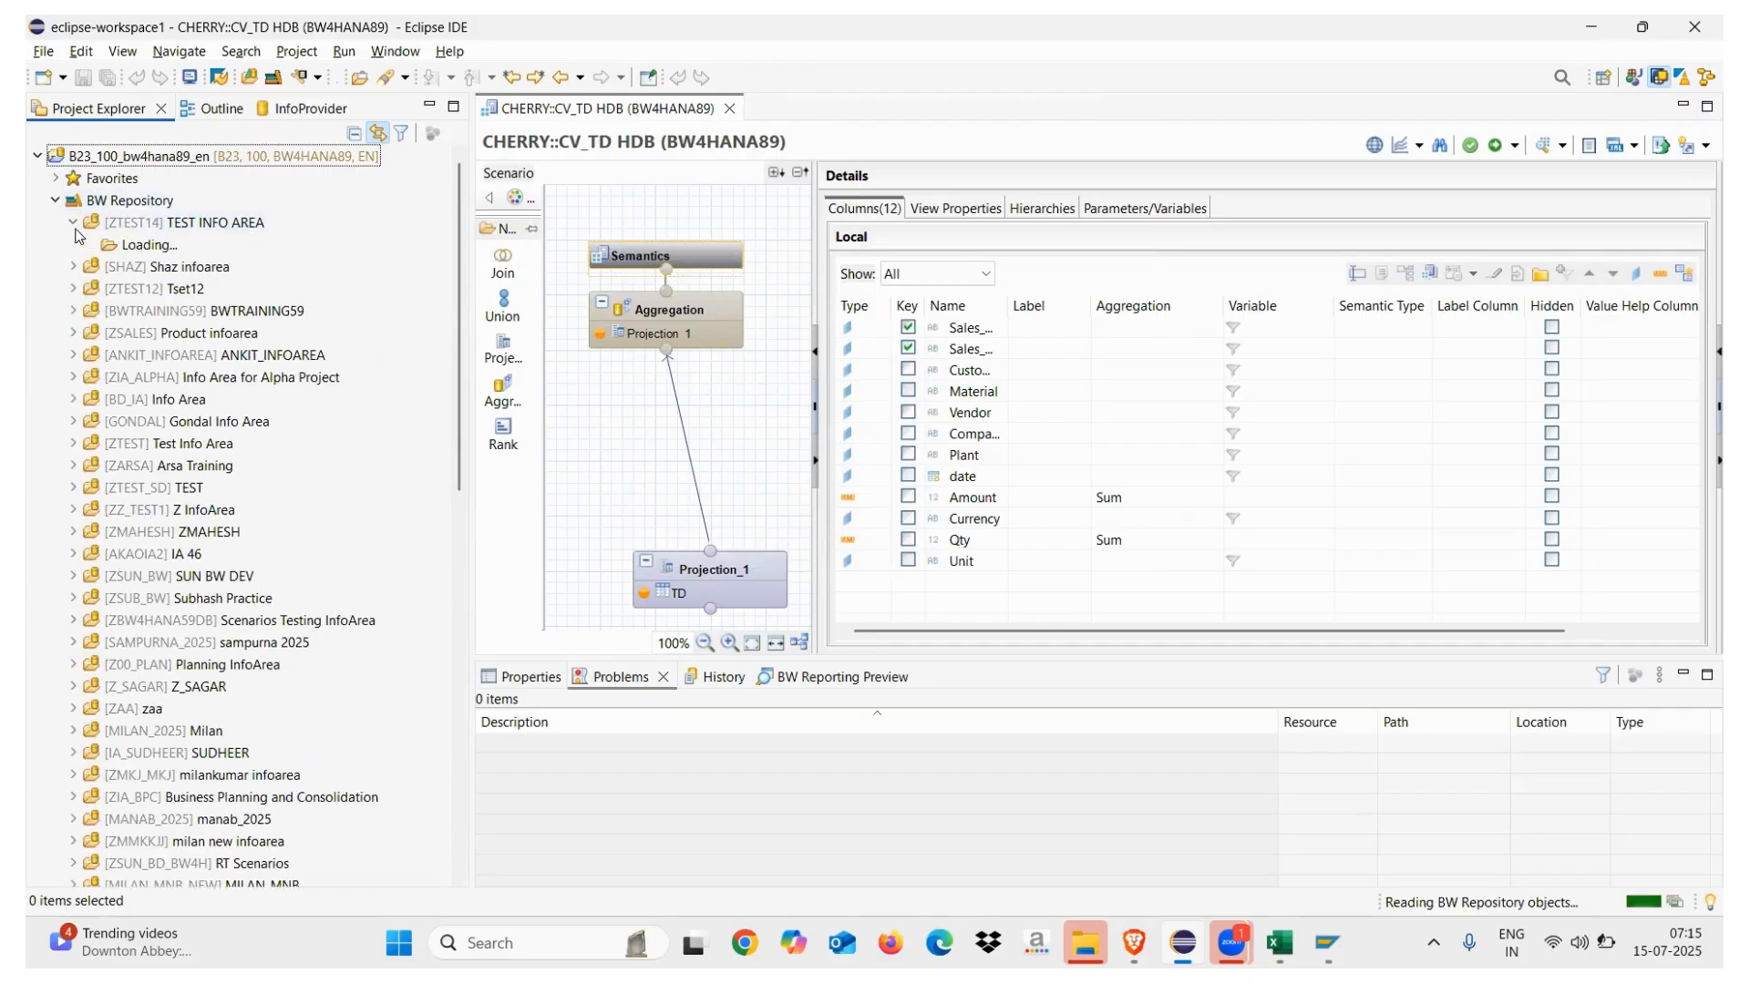
pyautogui.click(158, 230)
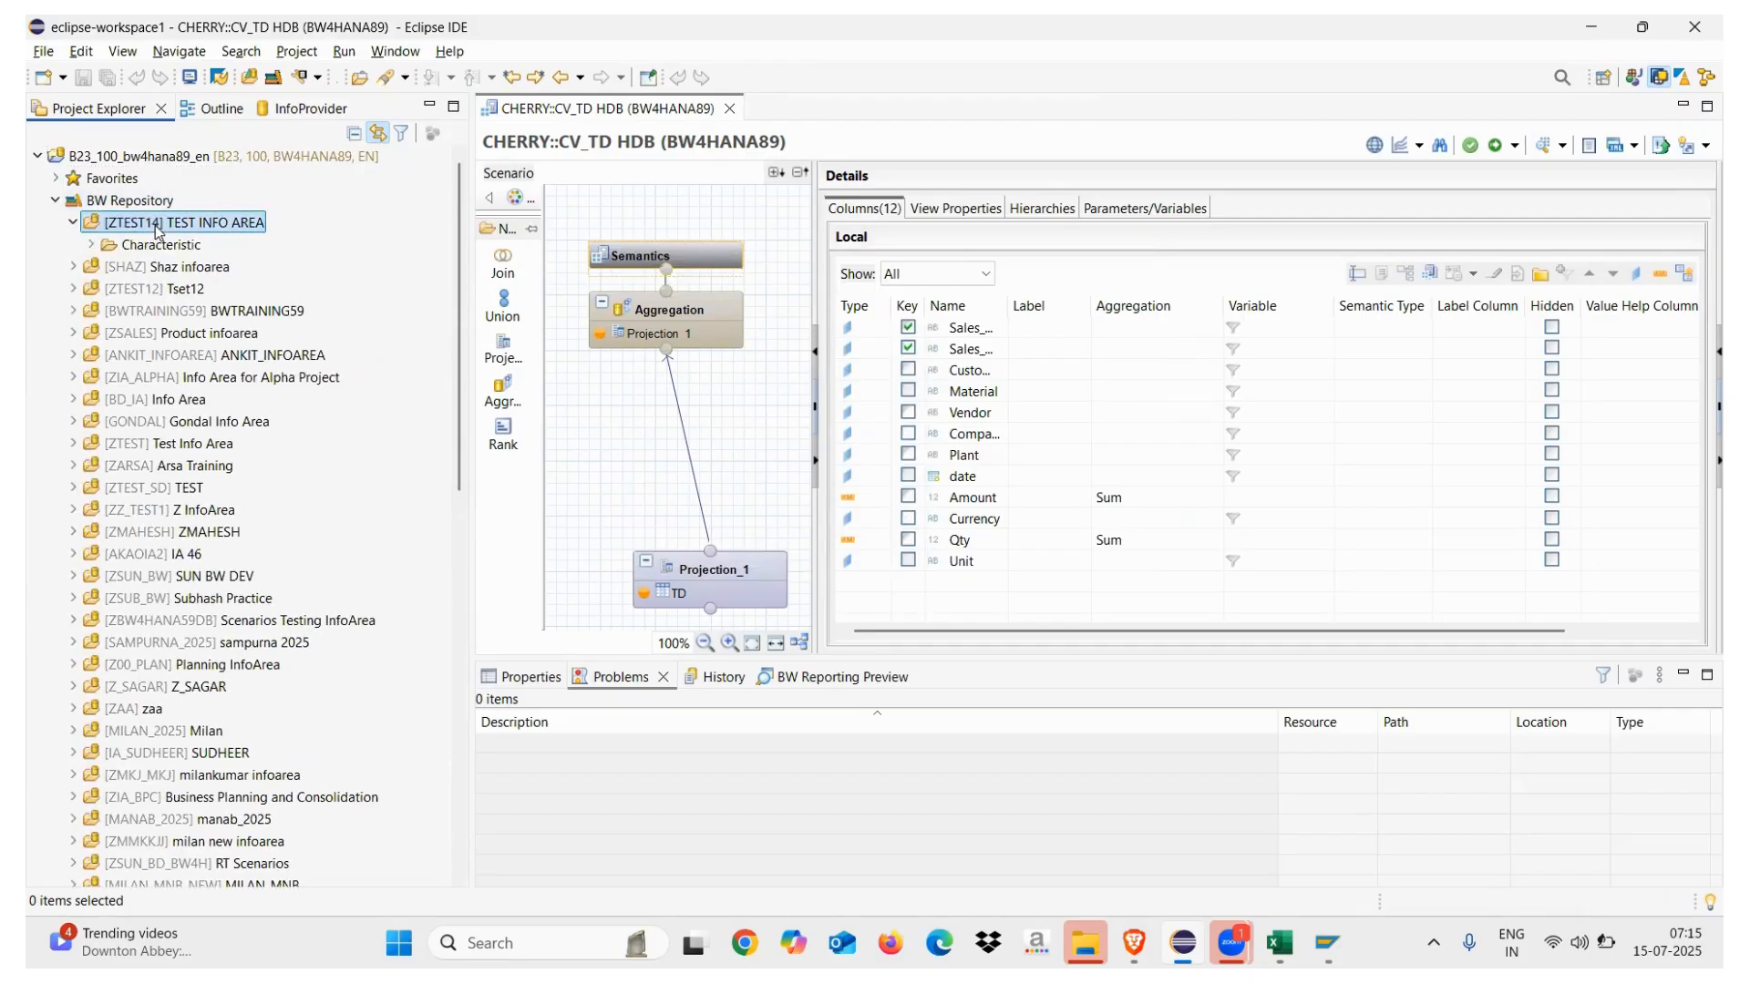
pyautogui.rightClick(202, 225)
# Create CompositeProvider ZCP_TD in ZTEST14 with description 'Getting data from HANA'
pyautogui.moveTo(274, 240)
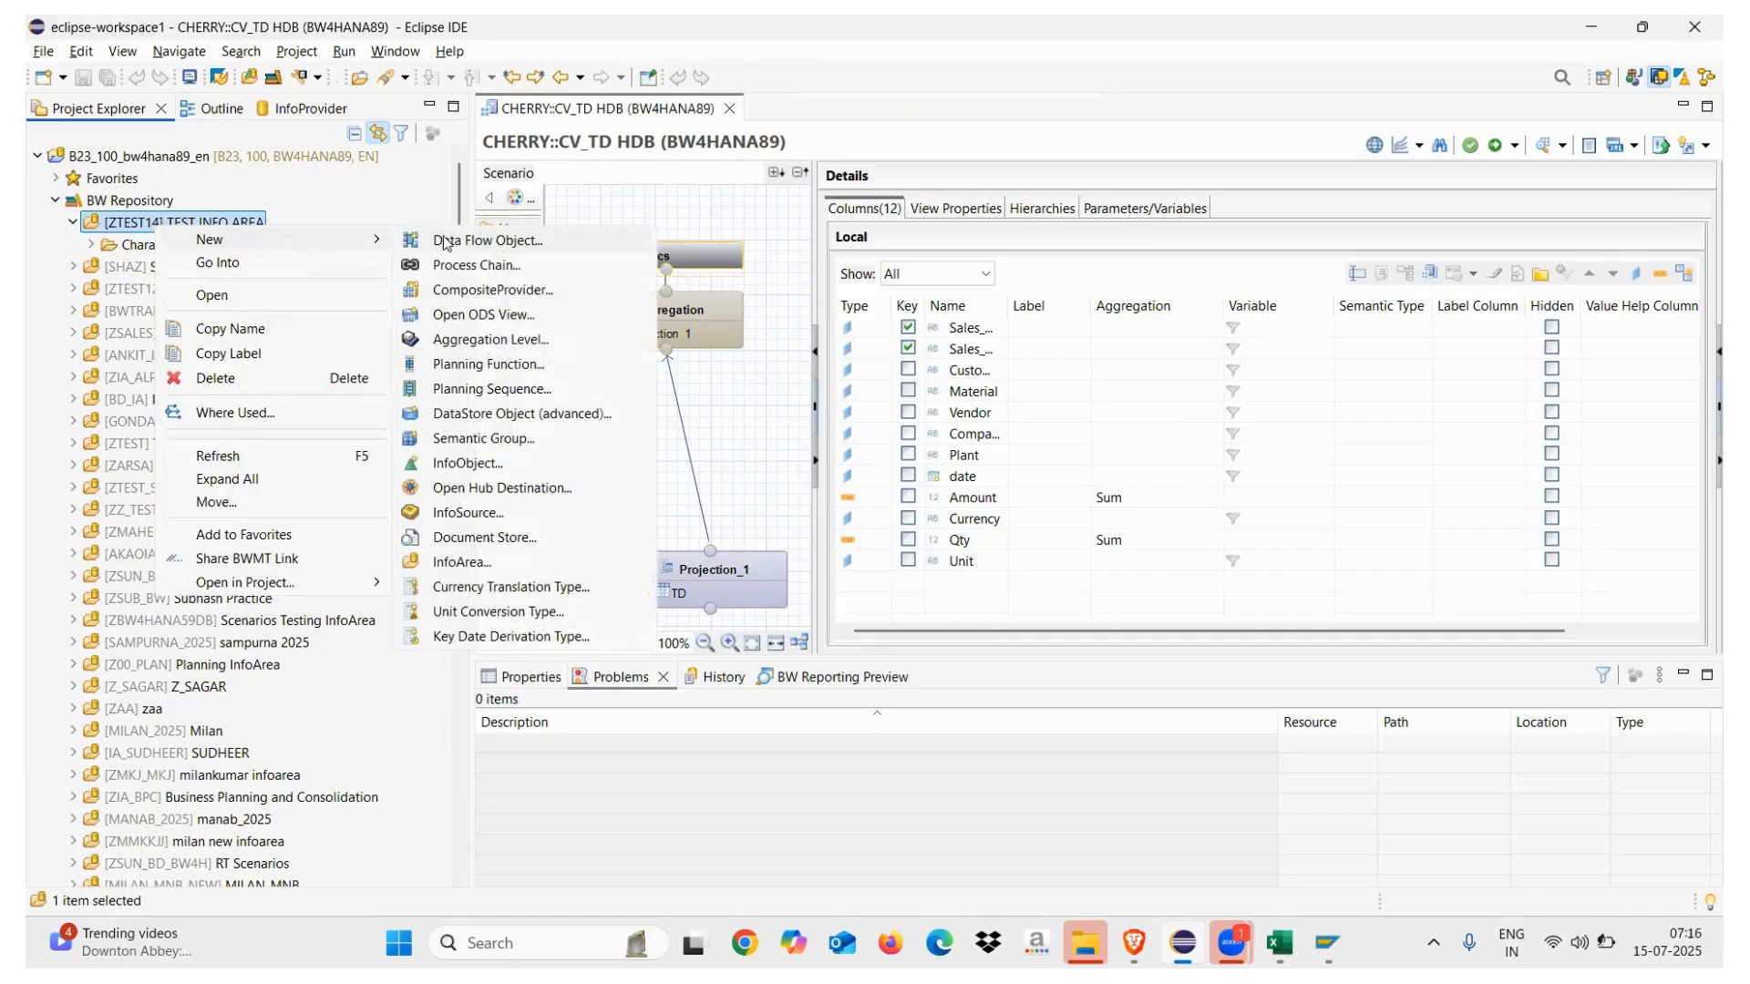
pyautogui.click(465, 290)
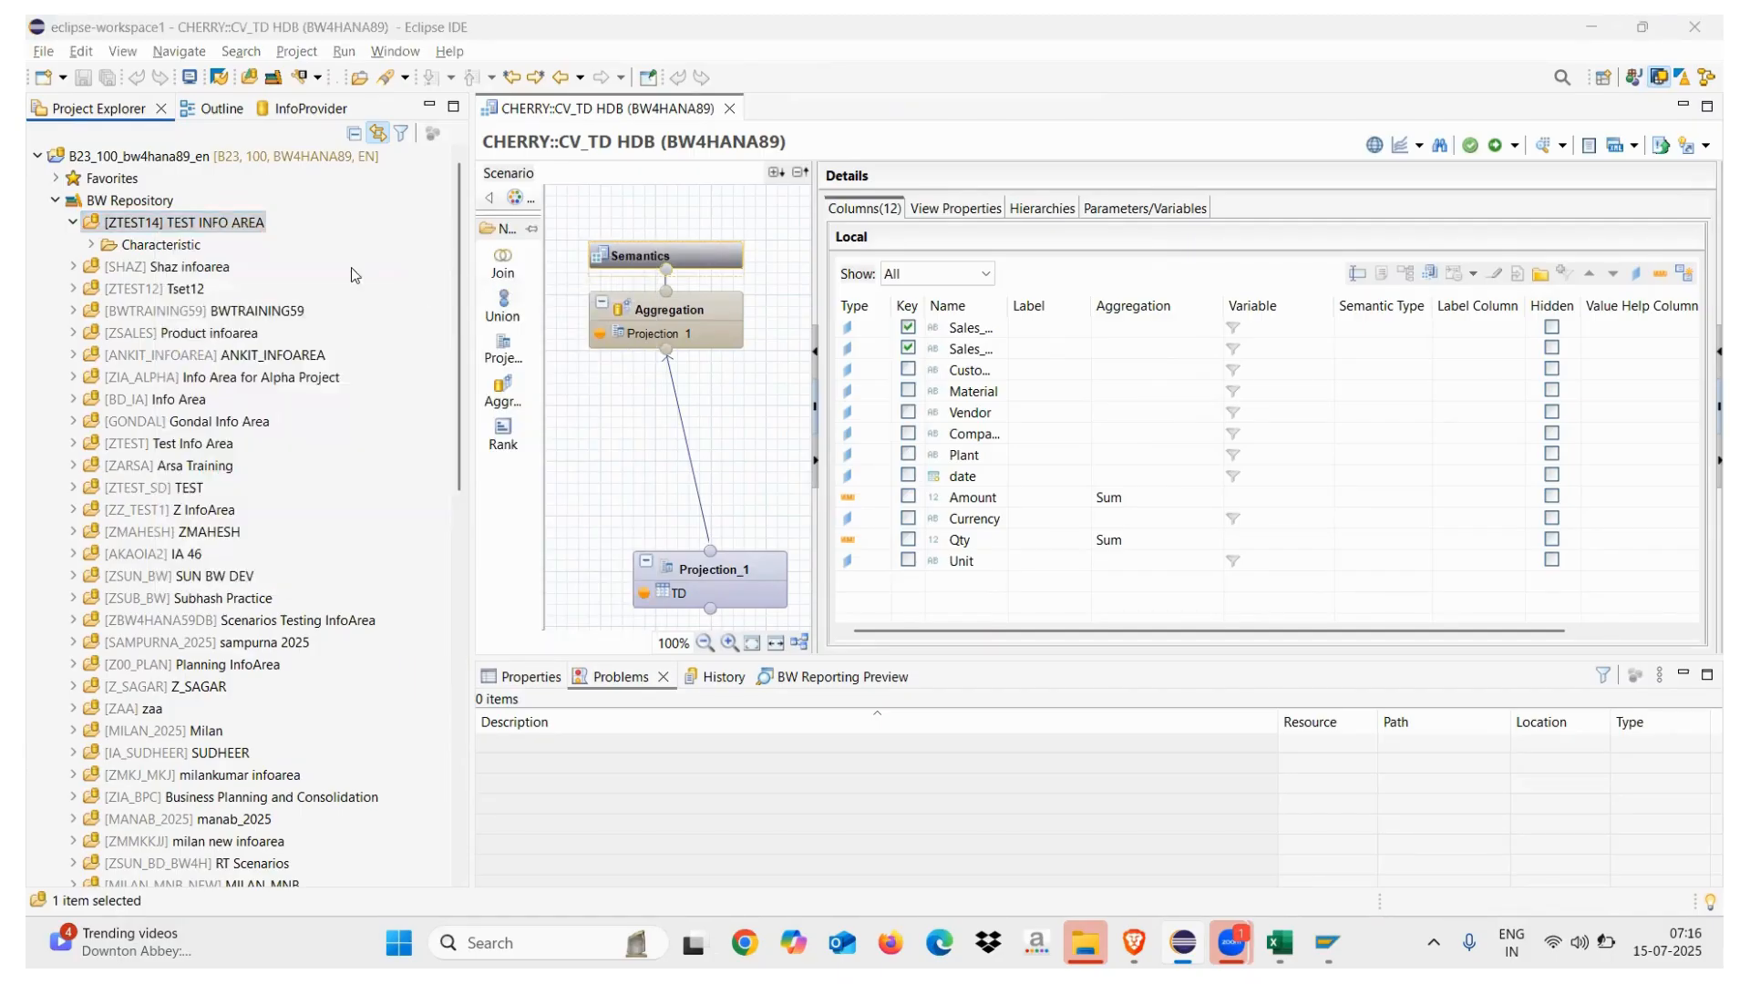
pyautogui.write('ZCP_TD')
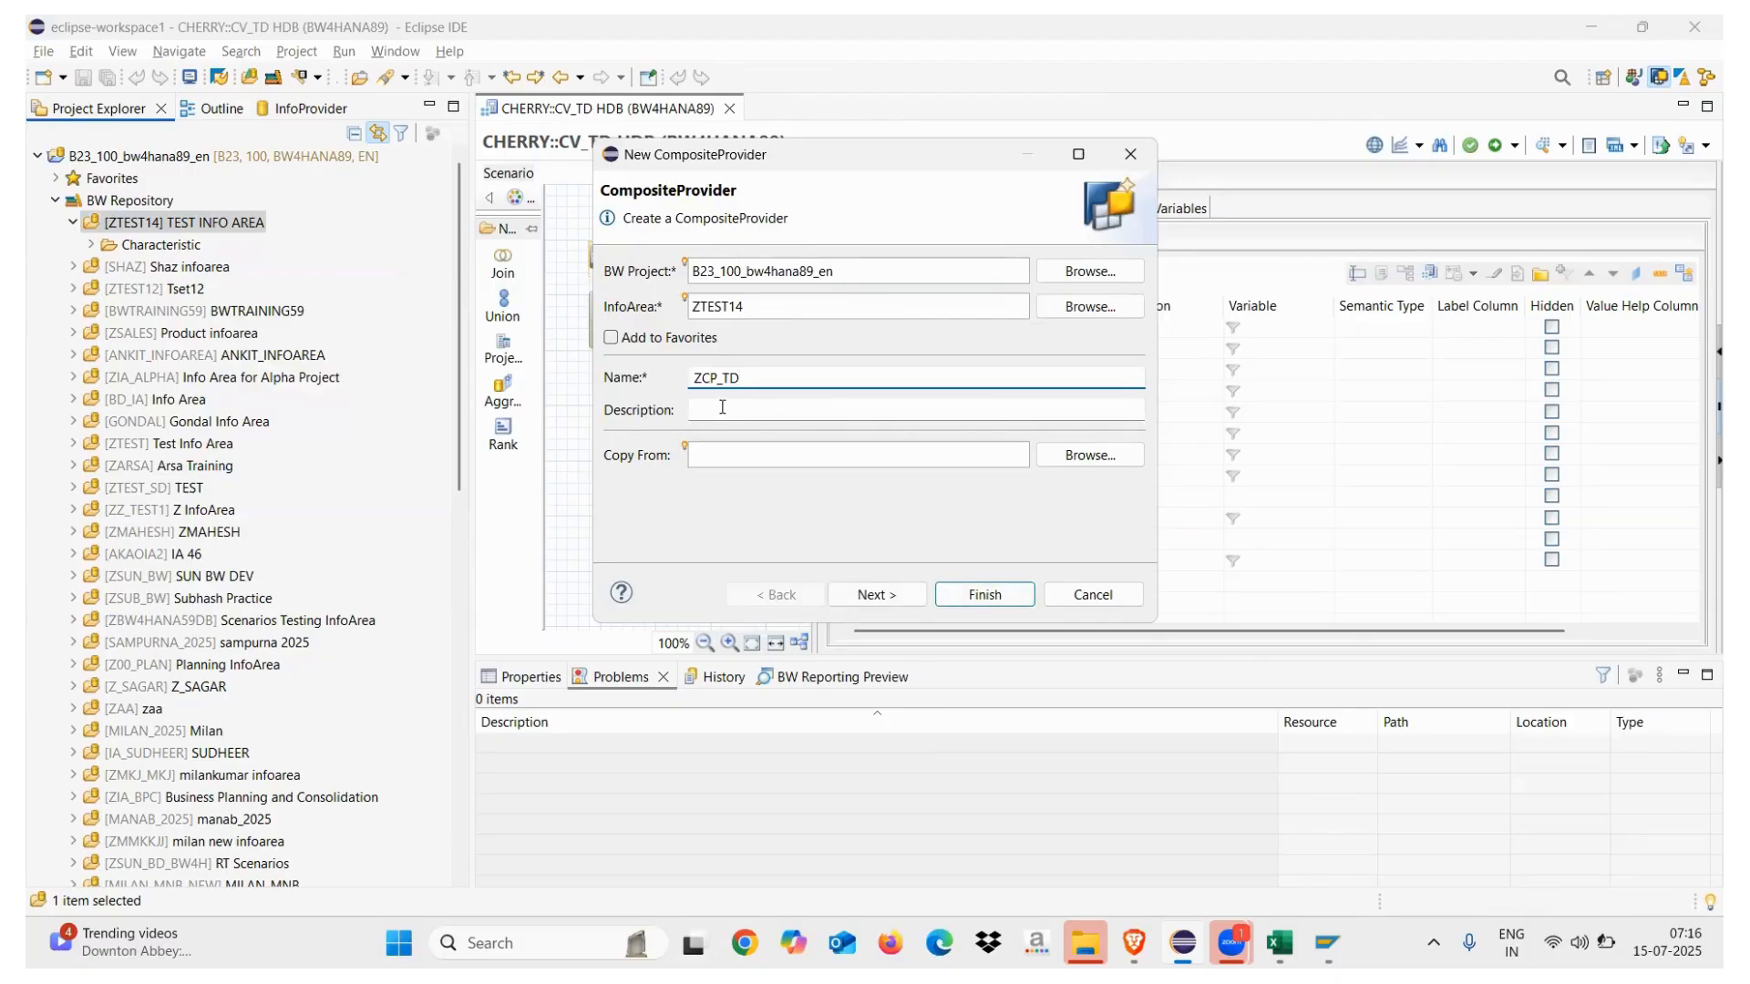
pyautogui.click(722, 407)
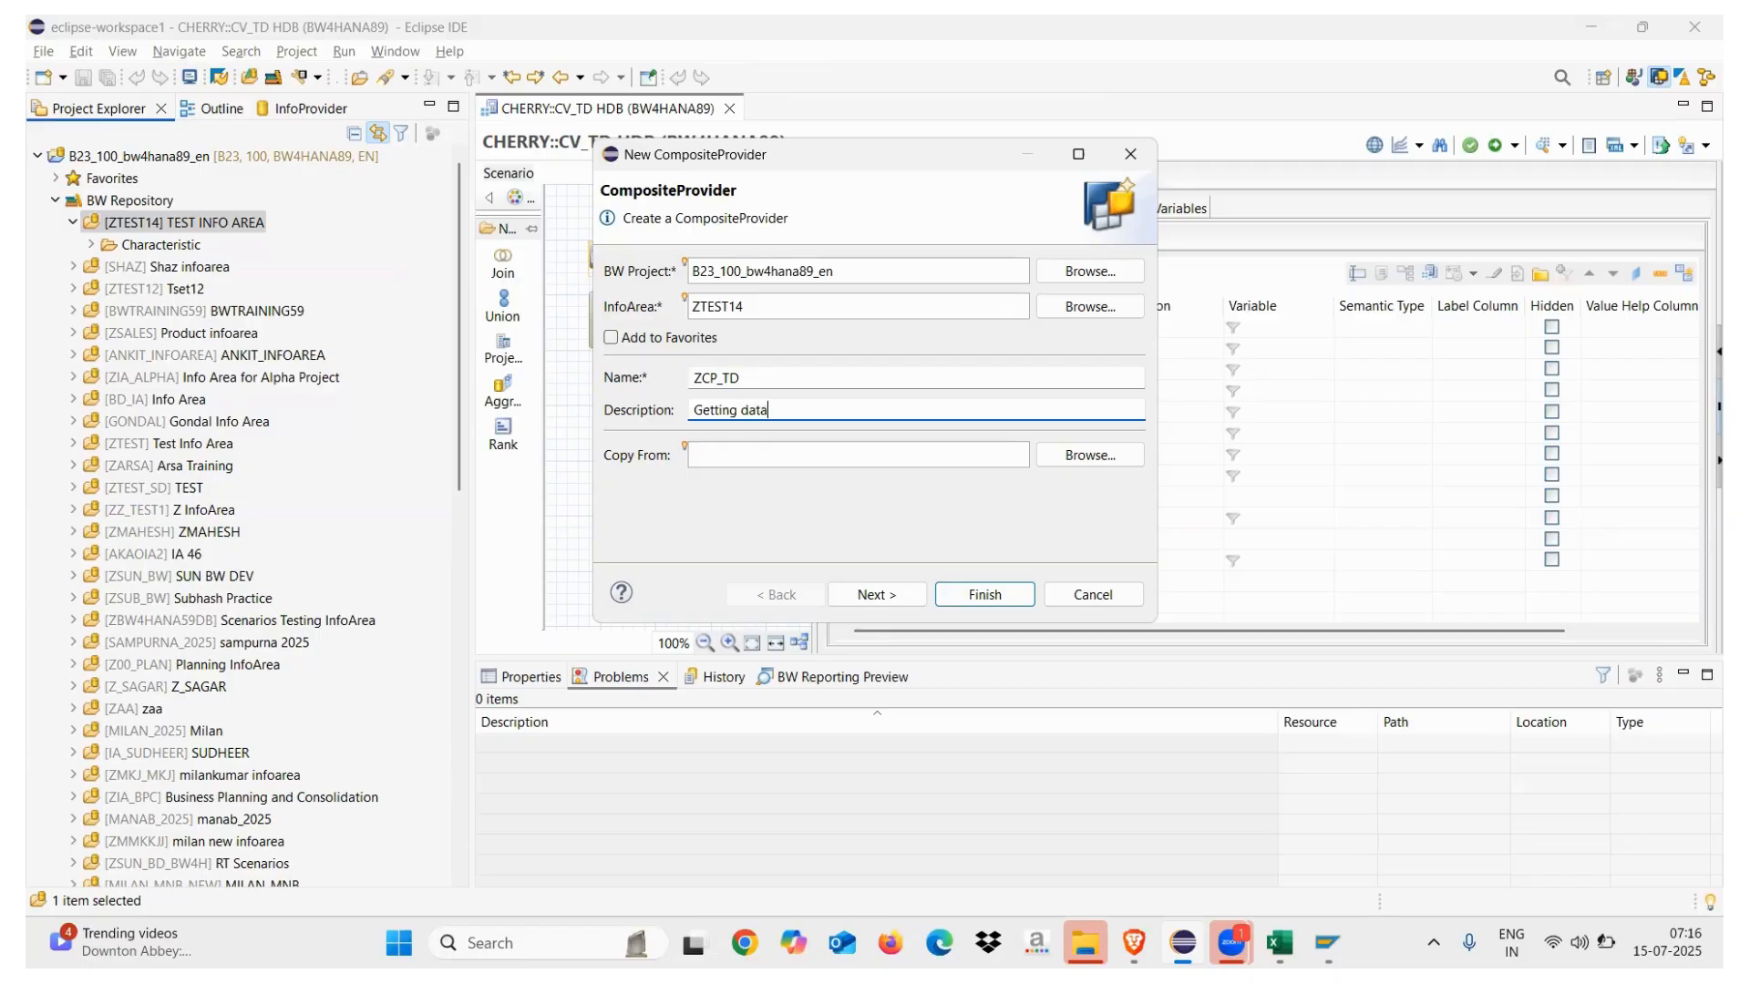
pyautogui.write('Getting data from HANA')
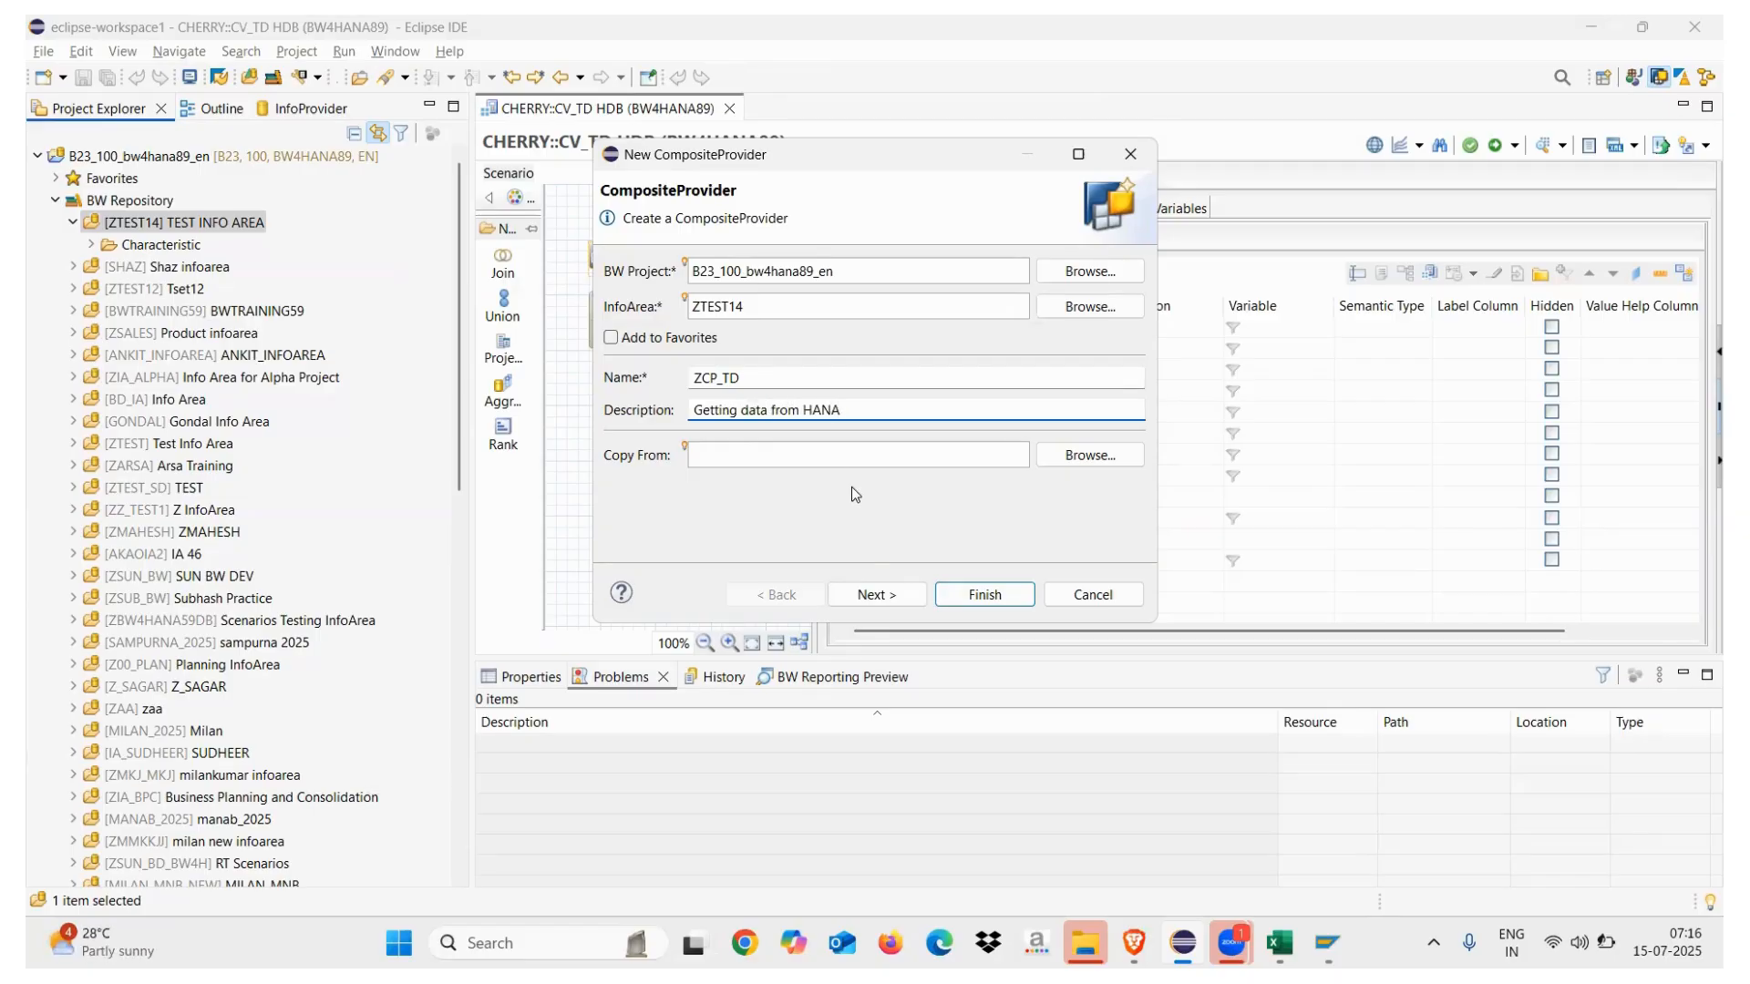
pyautogui.click(876, 595)
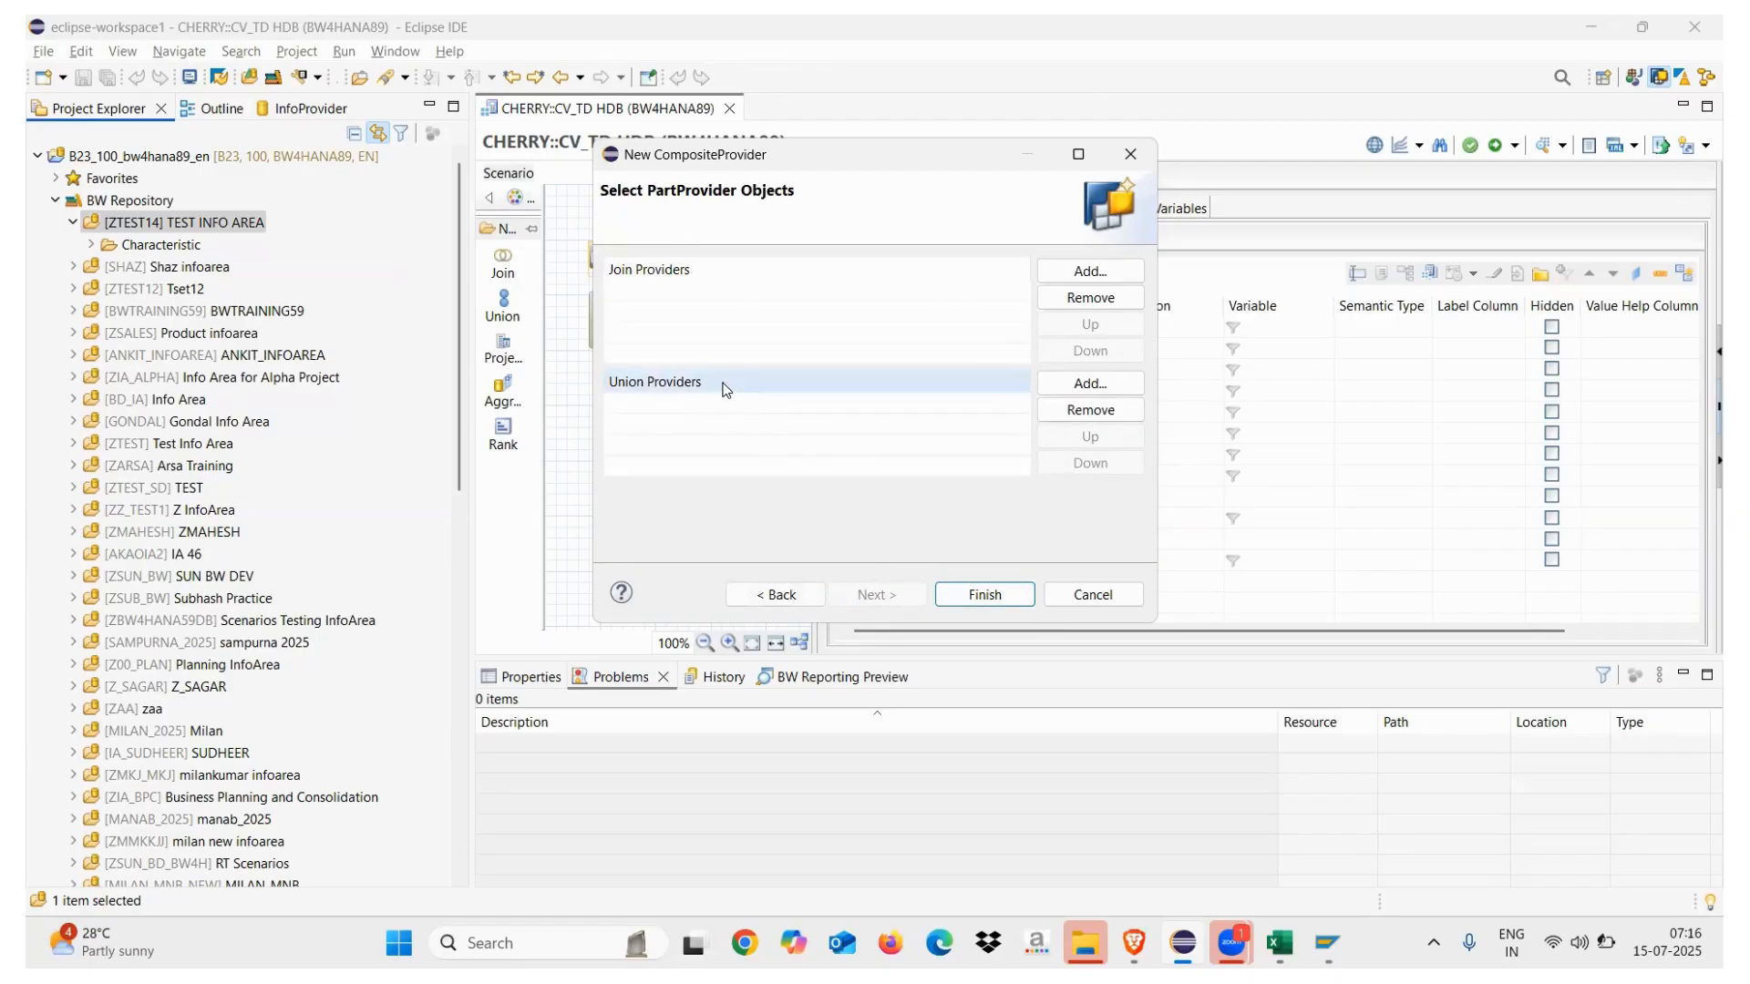
# Add SAP HANA view CV_TD as the union part provider and finish creating ZCP_TD
pyautogui.click(1085, 384)
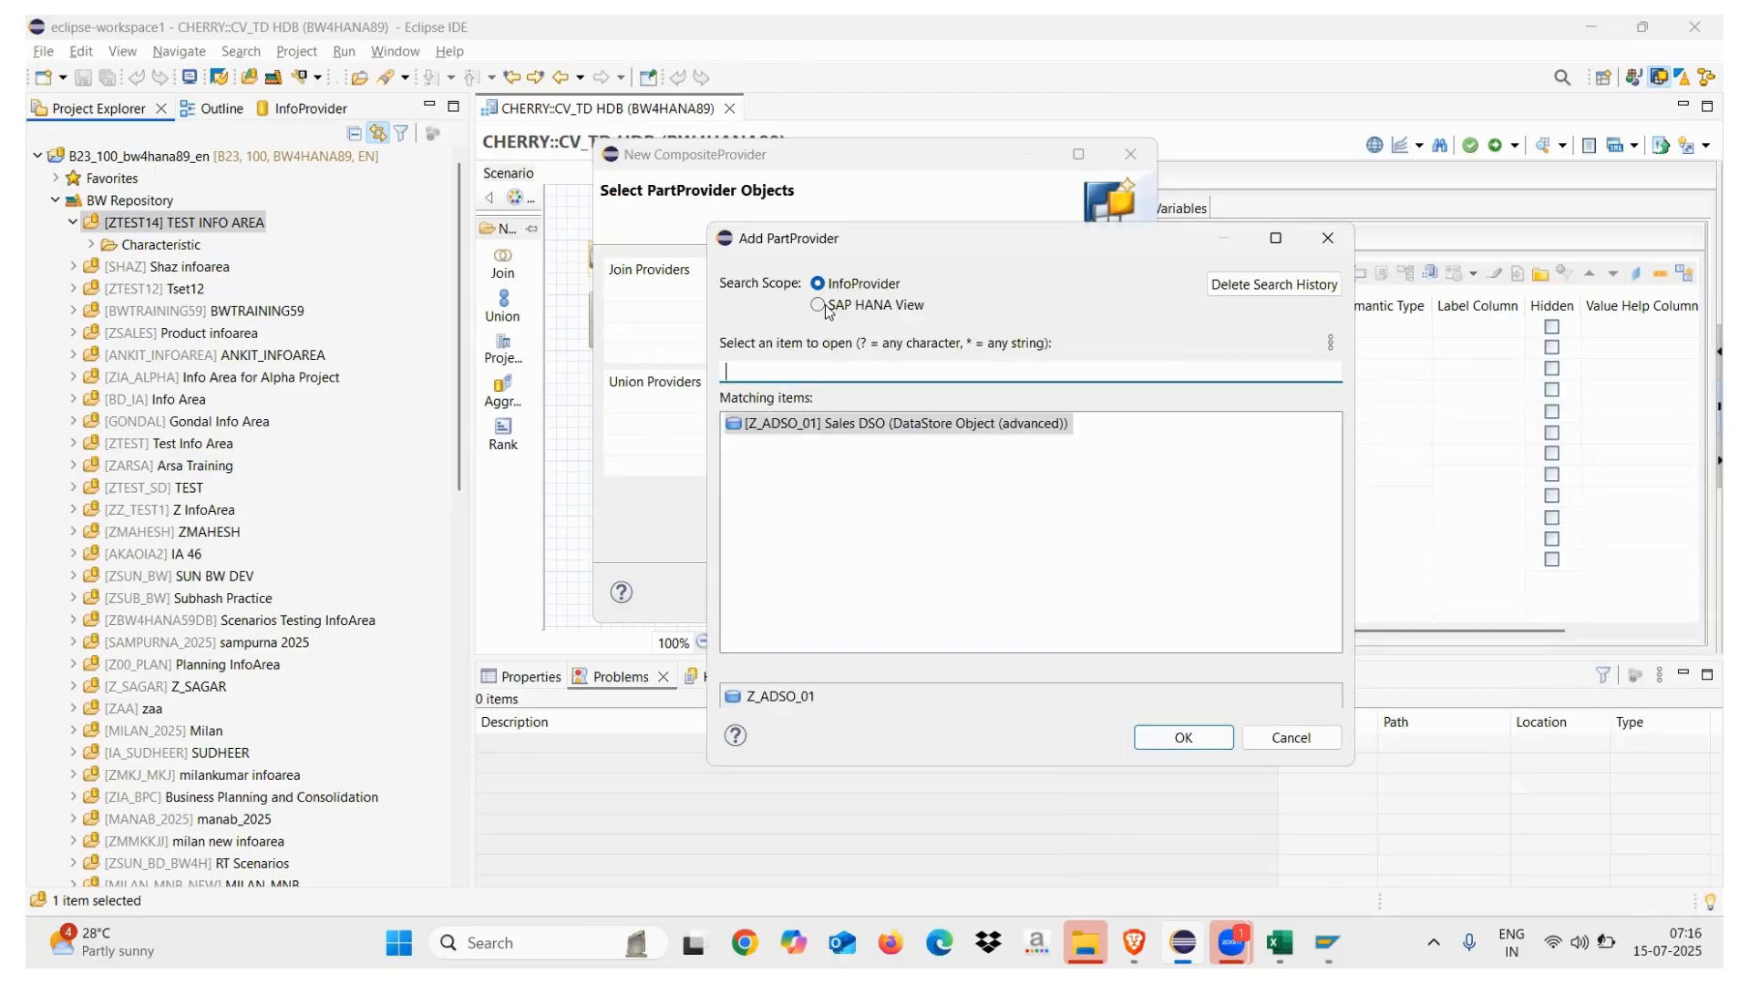
pyautogui.click(818, 305)
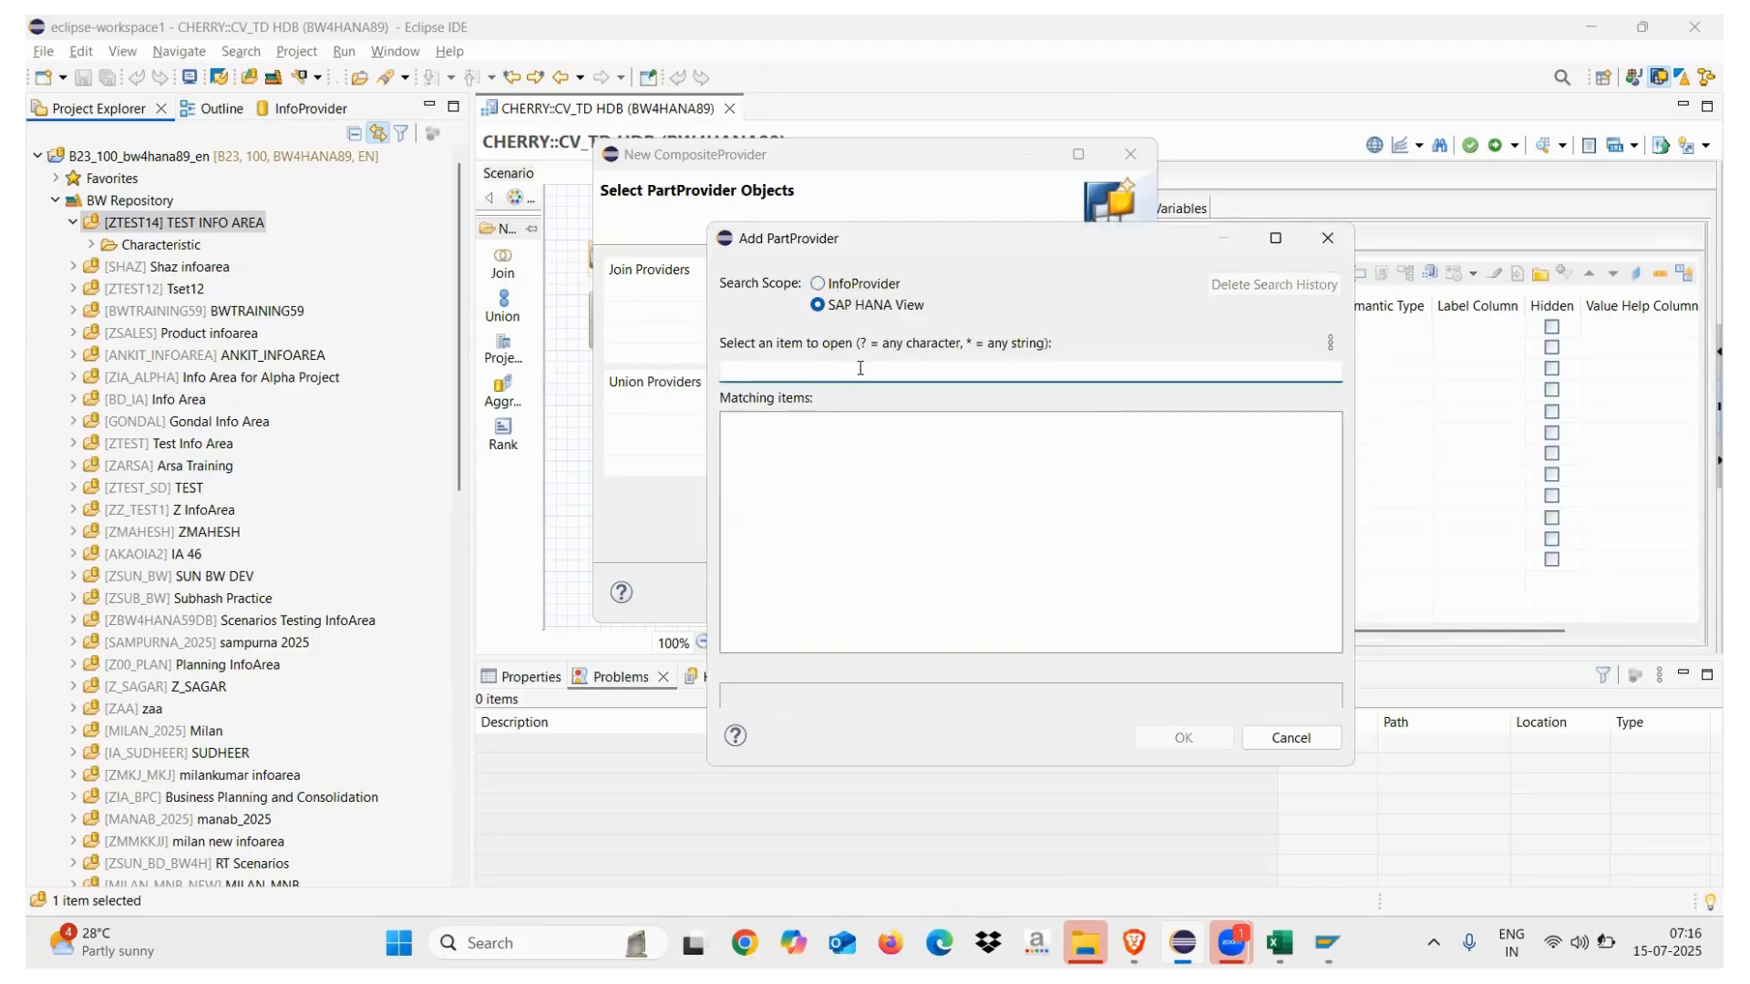
pyautogui.write('CV_TD')
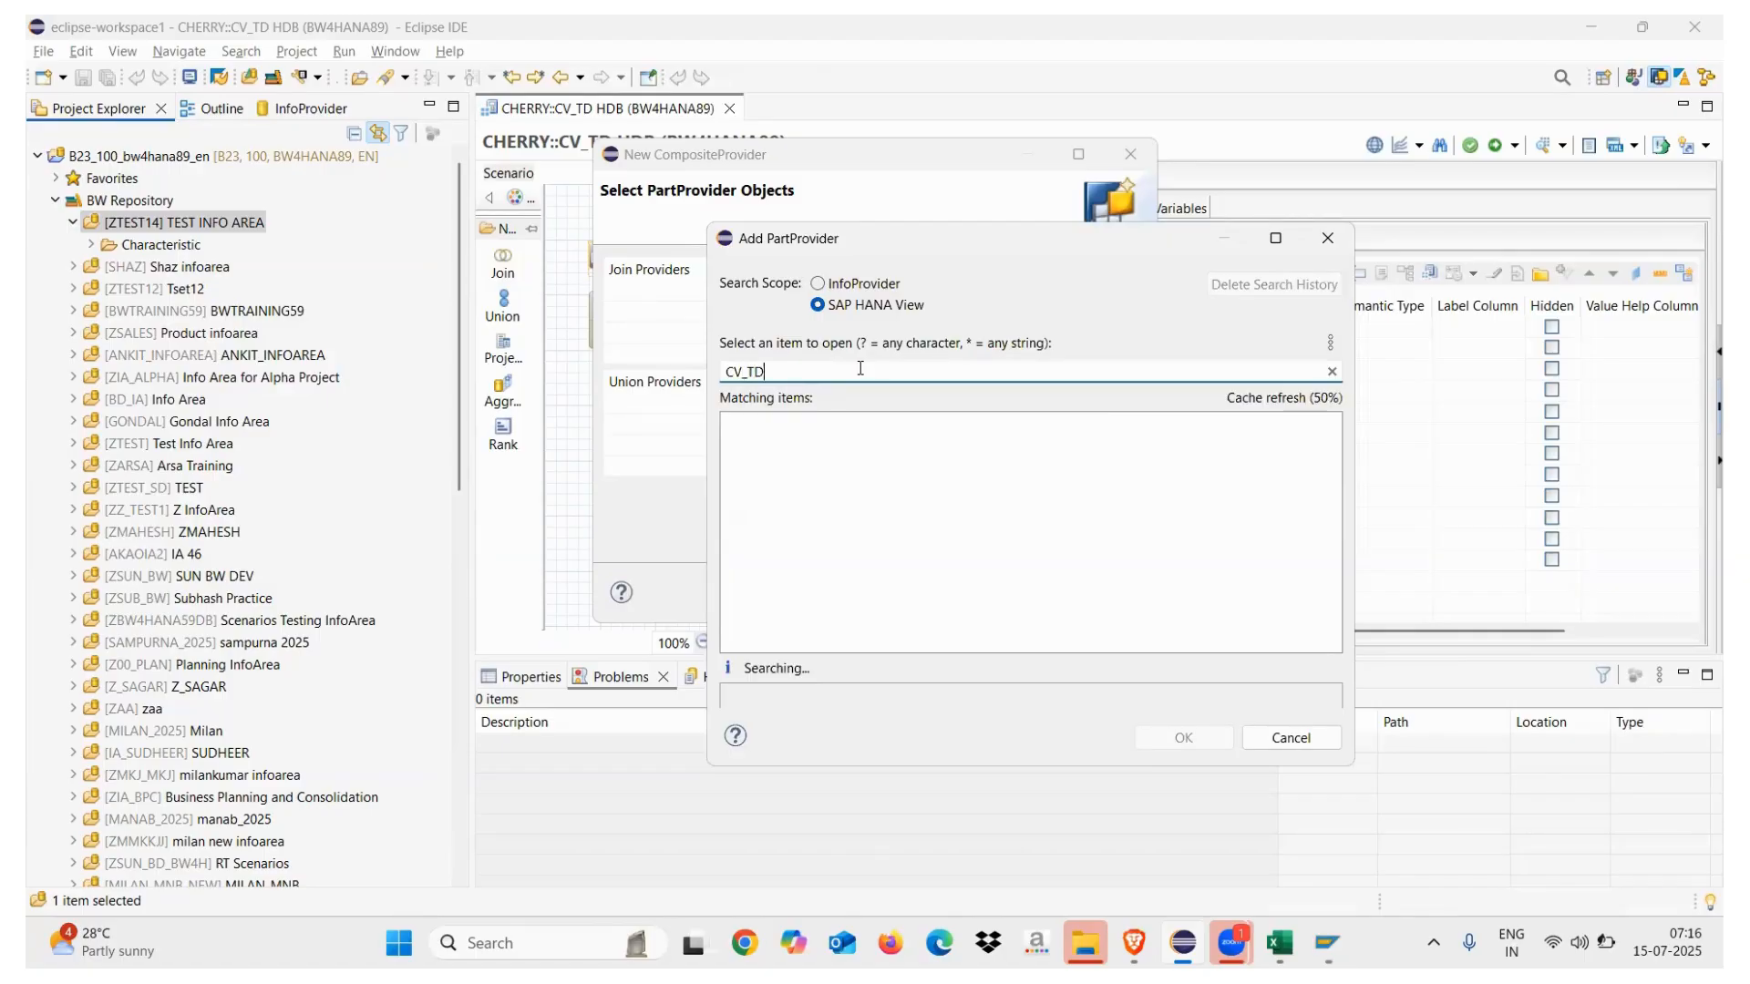
pyautogui.click(781, 424)
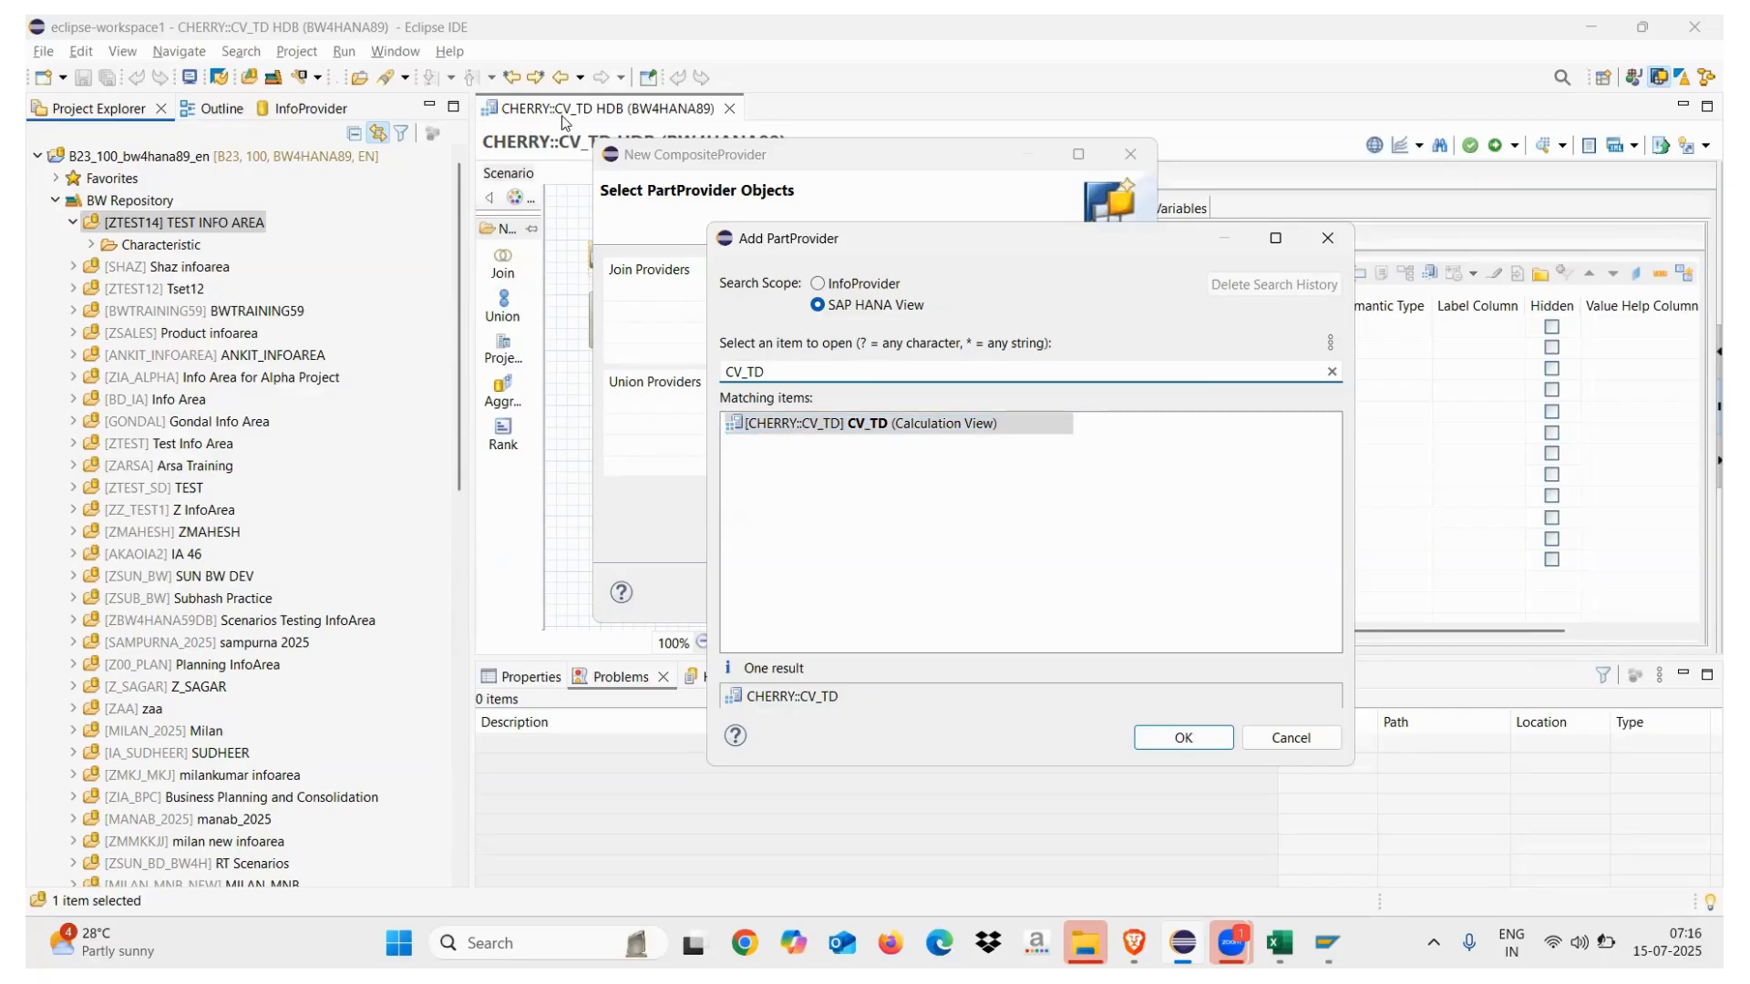
pyautogui.doubleClick(823, 425)
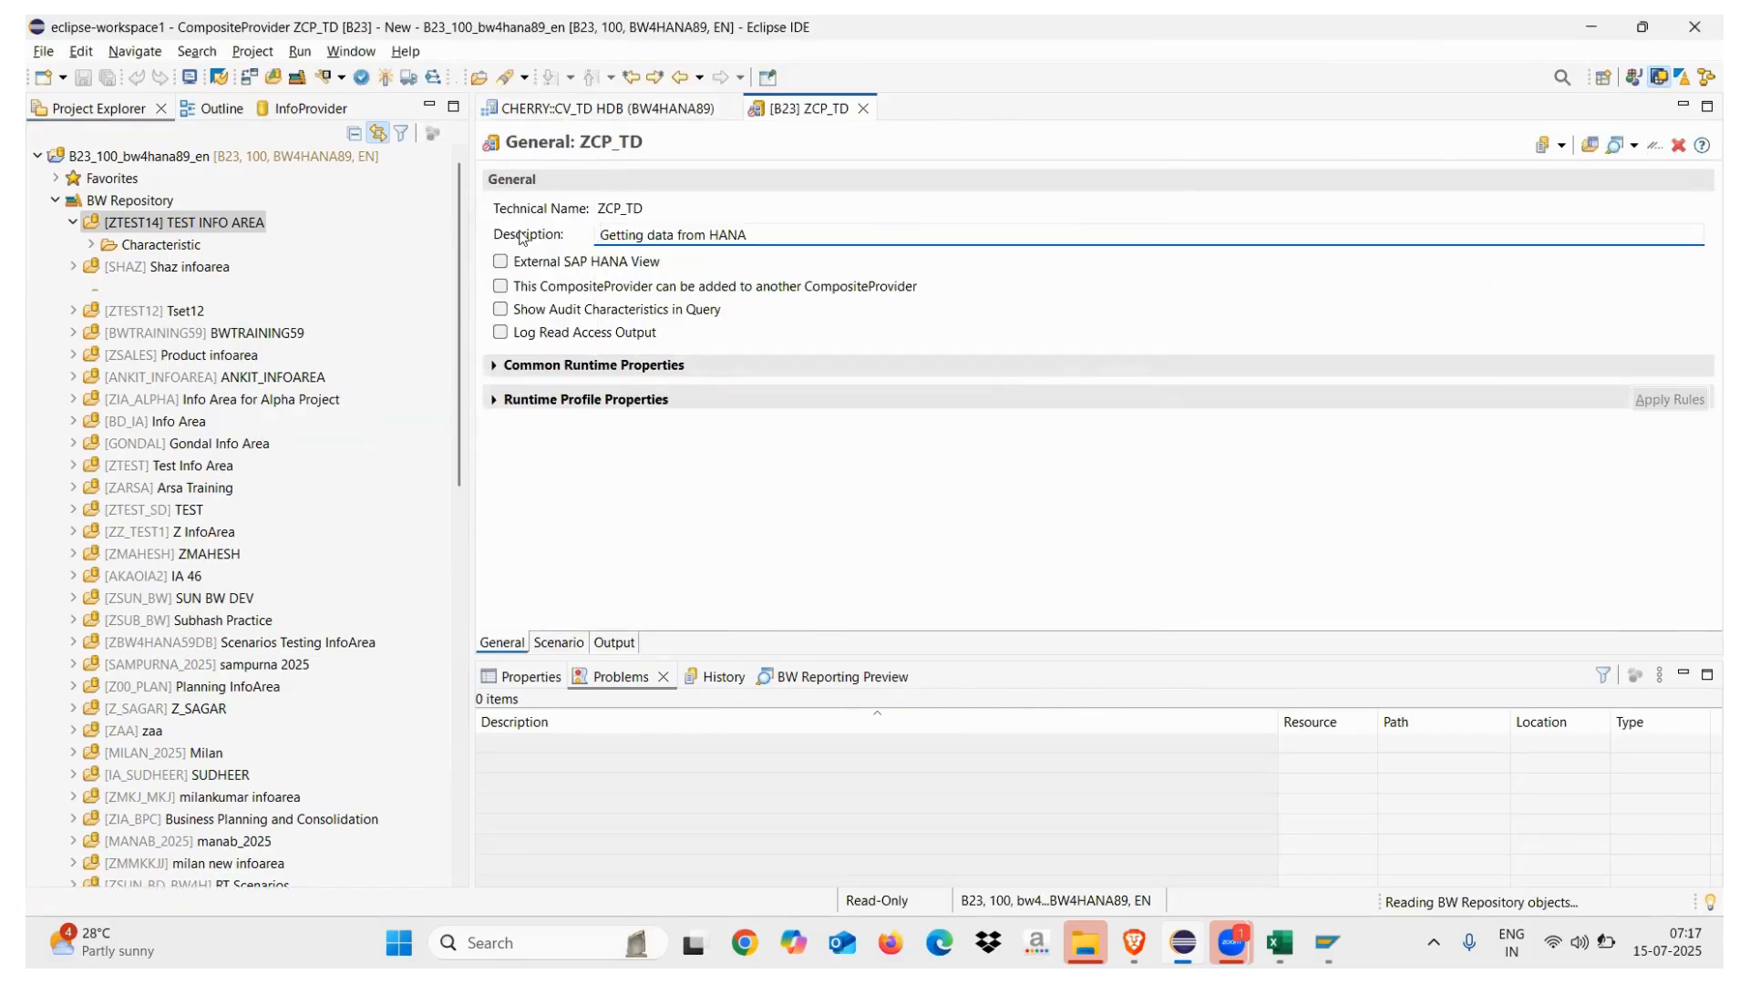
# Enable 'can be added to another CompositeProvider' and 'External SAP HANA View', then view the Scenario
pyautogui.click(503, 288)
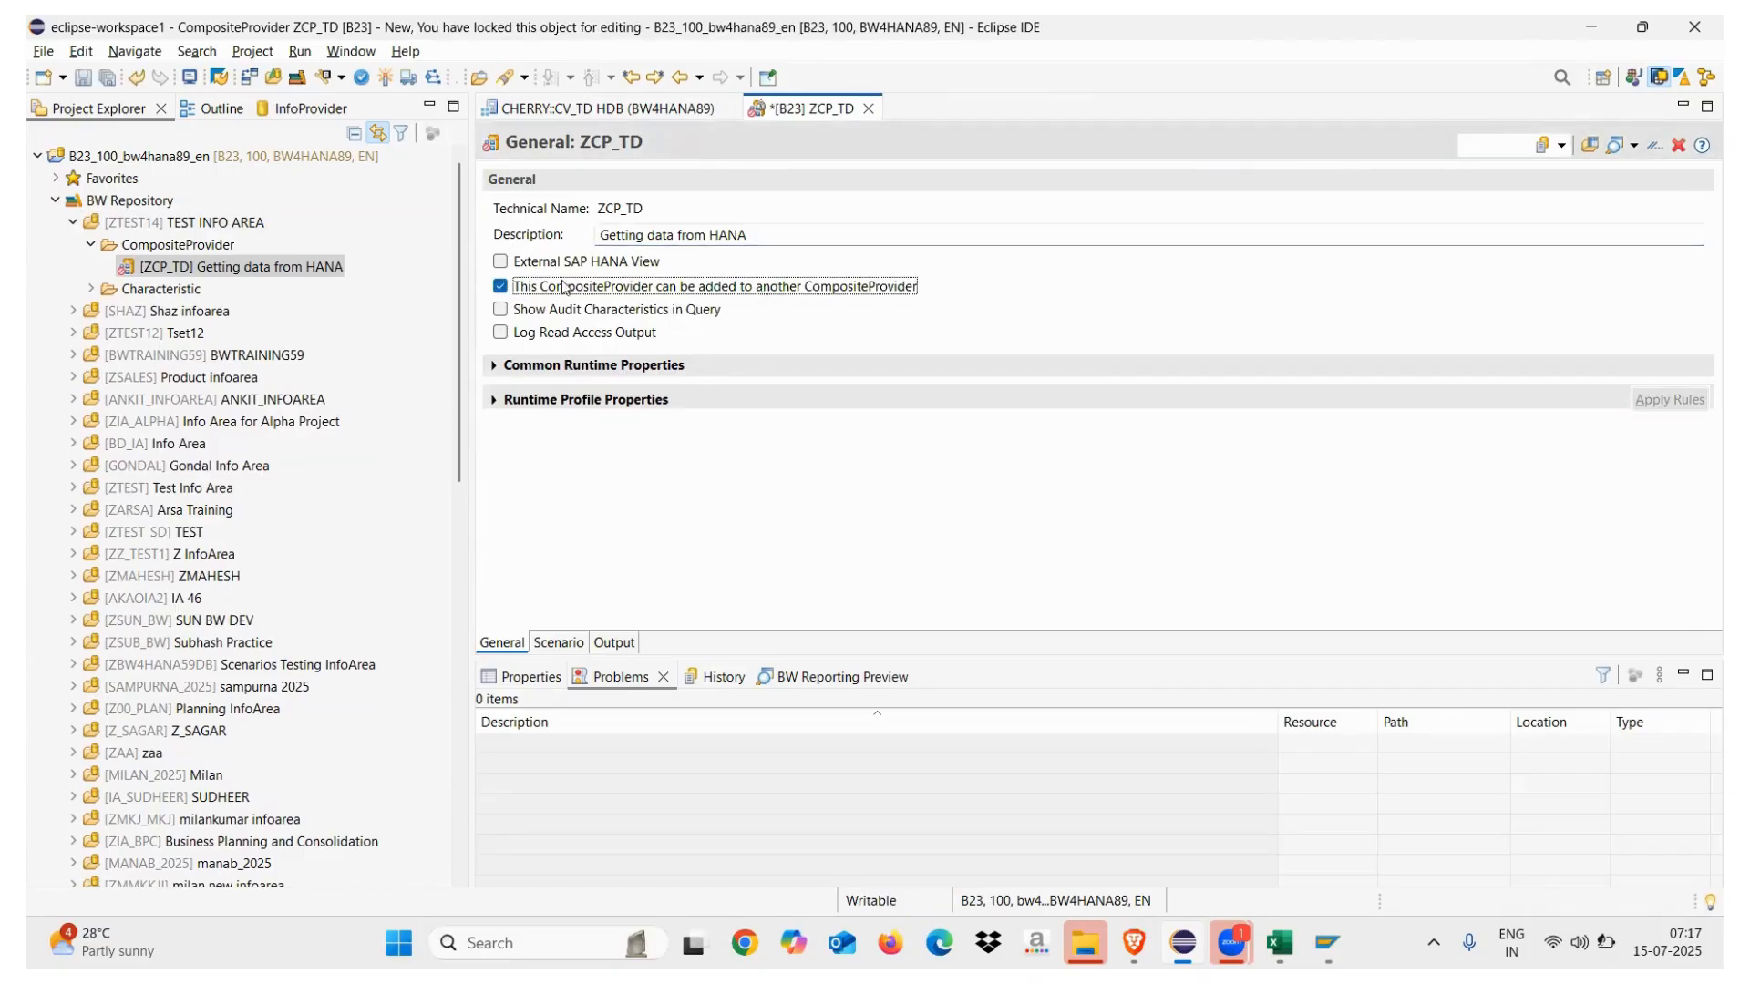
pyautogui.click(593, 263)
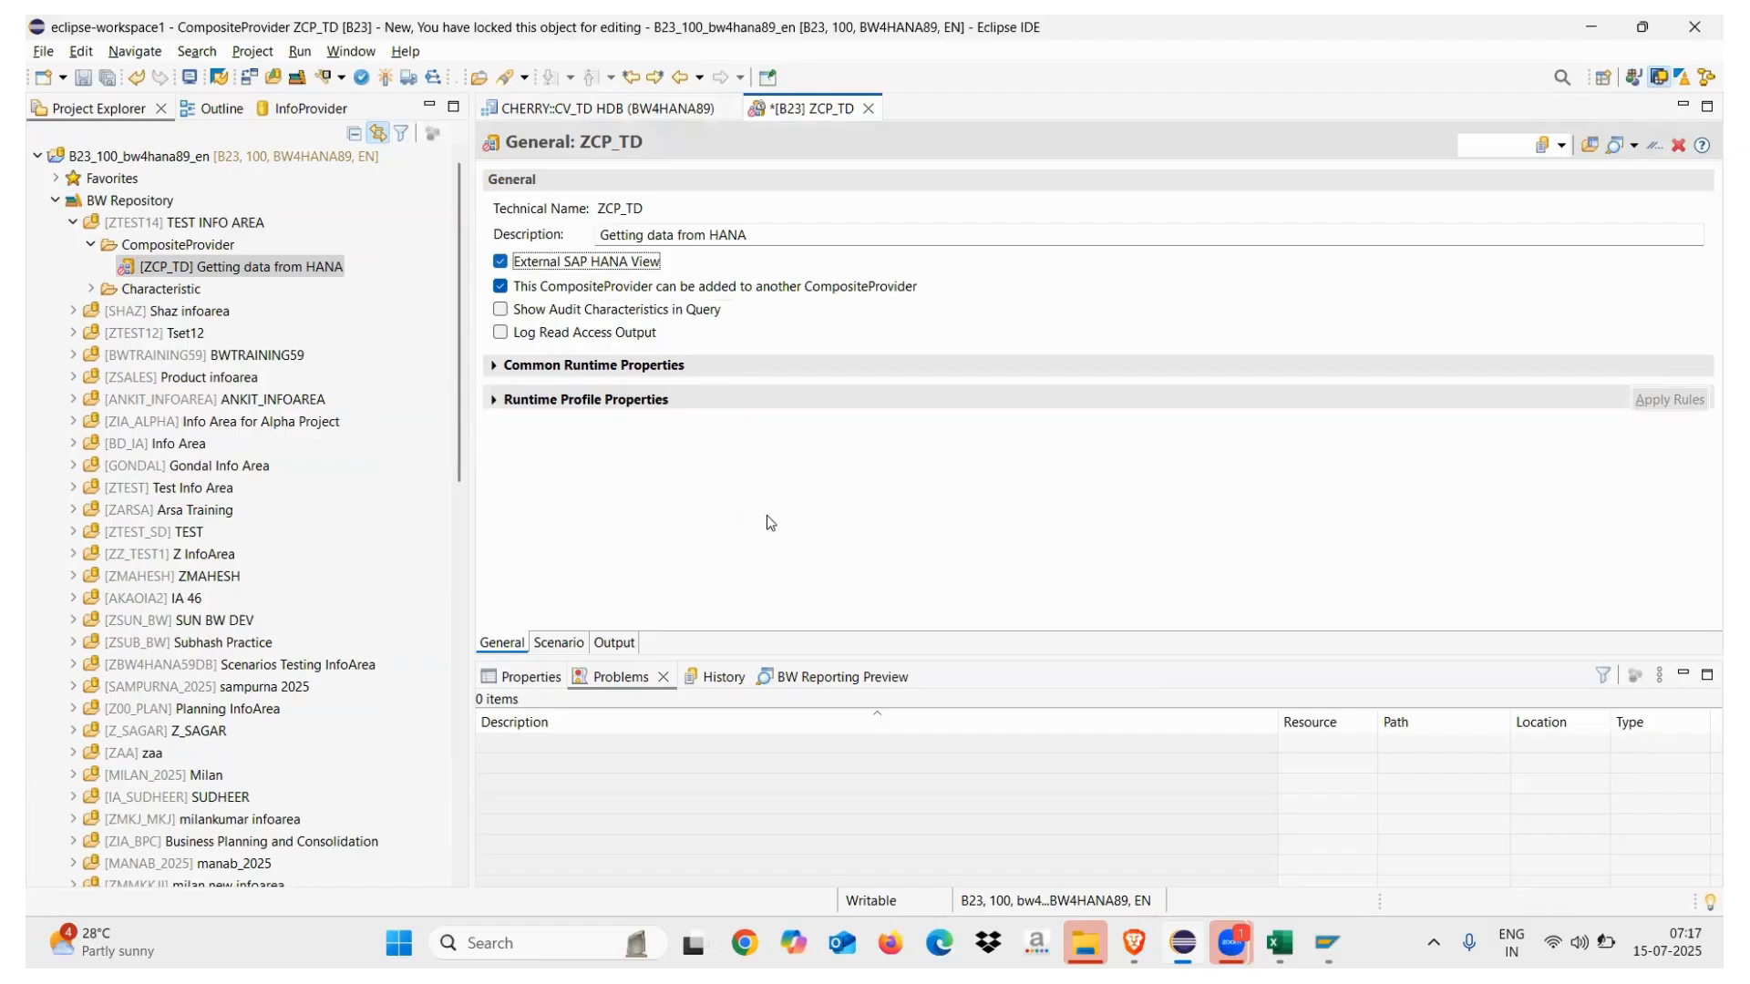
pyautogui.click(560, 643)
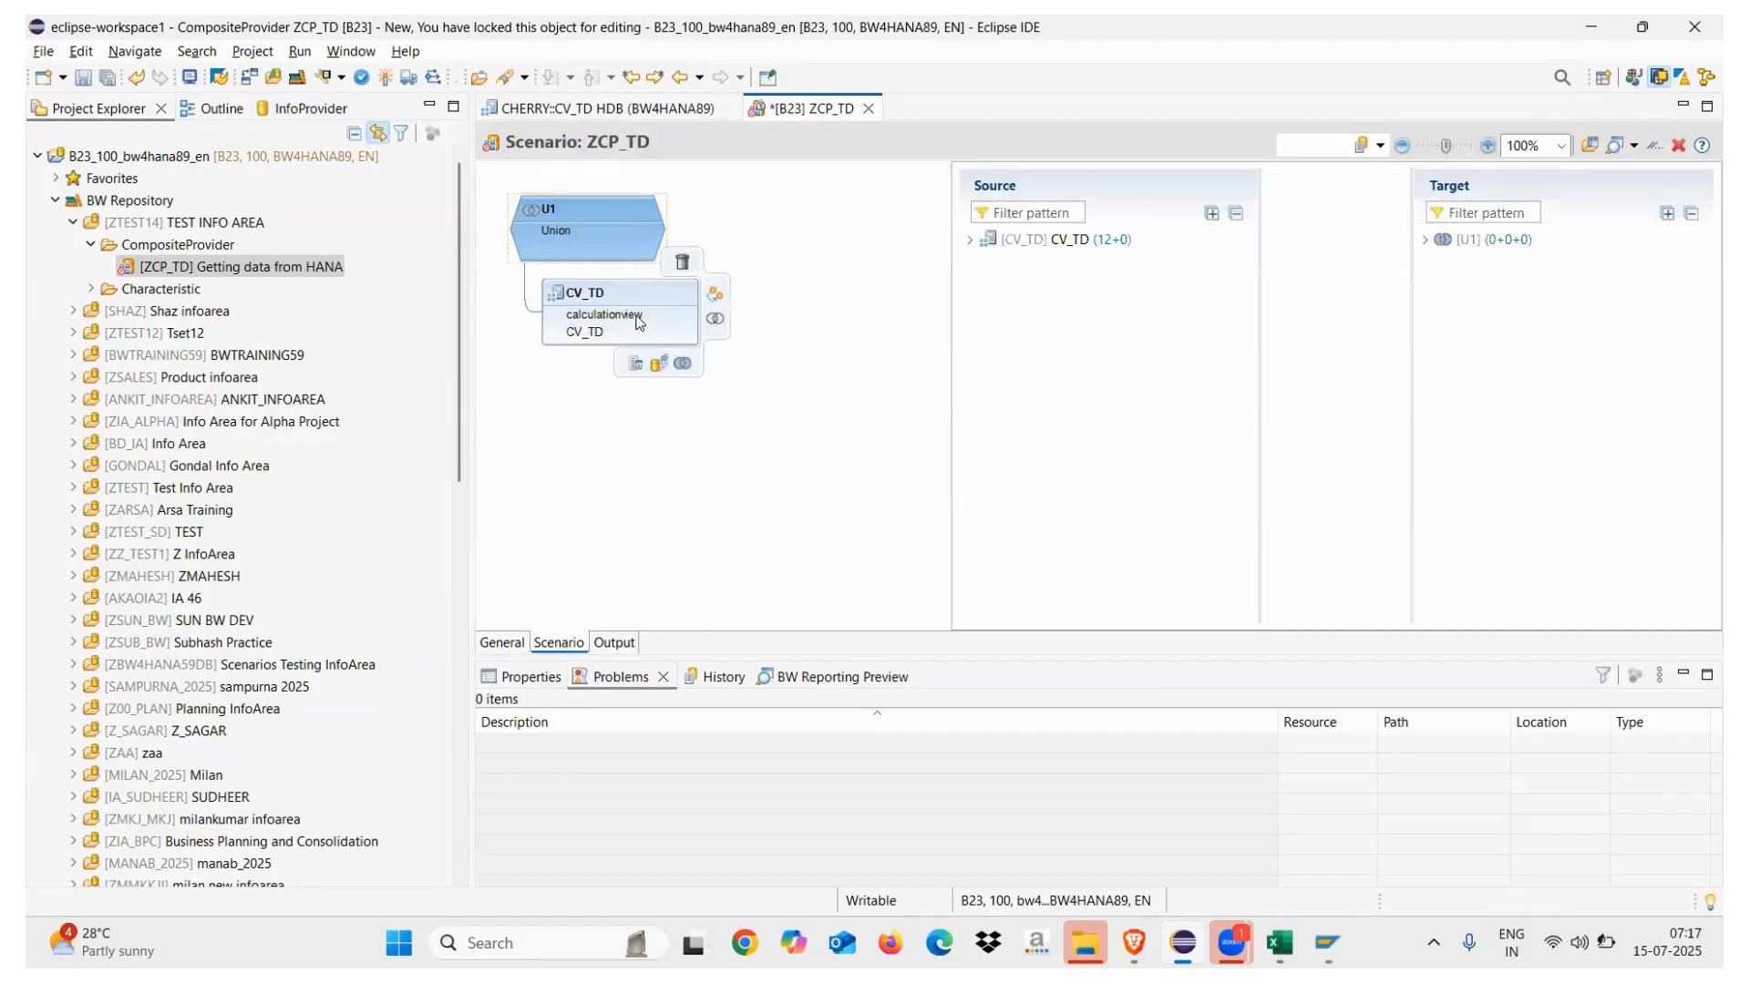
# Compare CV_TD's source fields with the view's column definitions, widening panels to read names
pyautogui.click(627, 309)
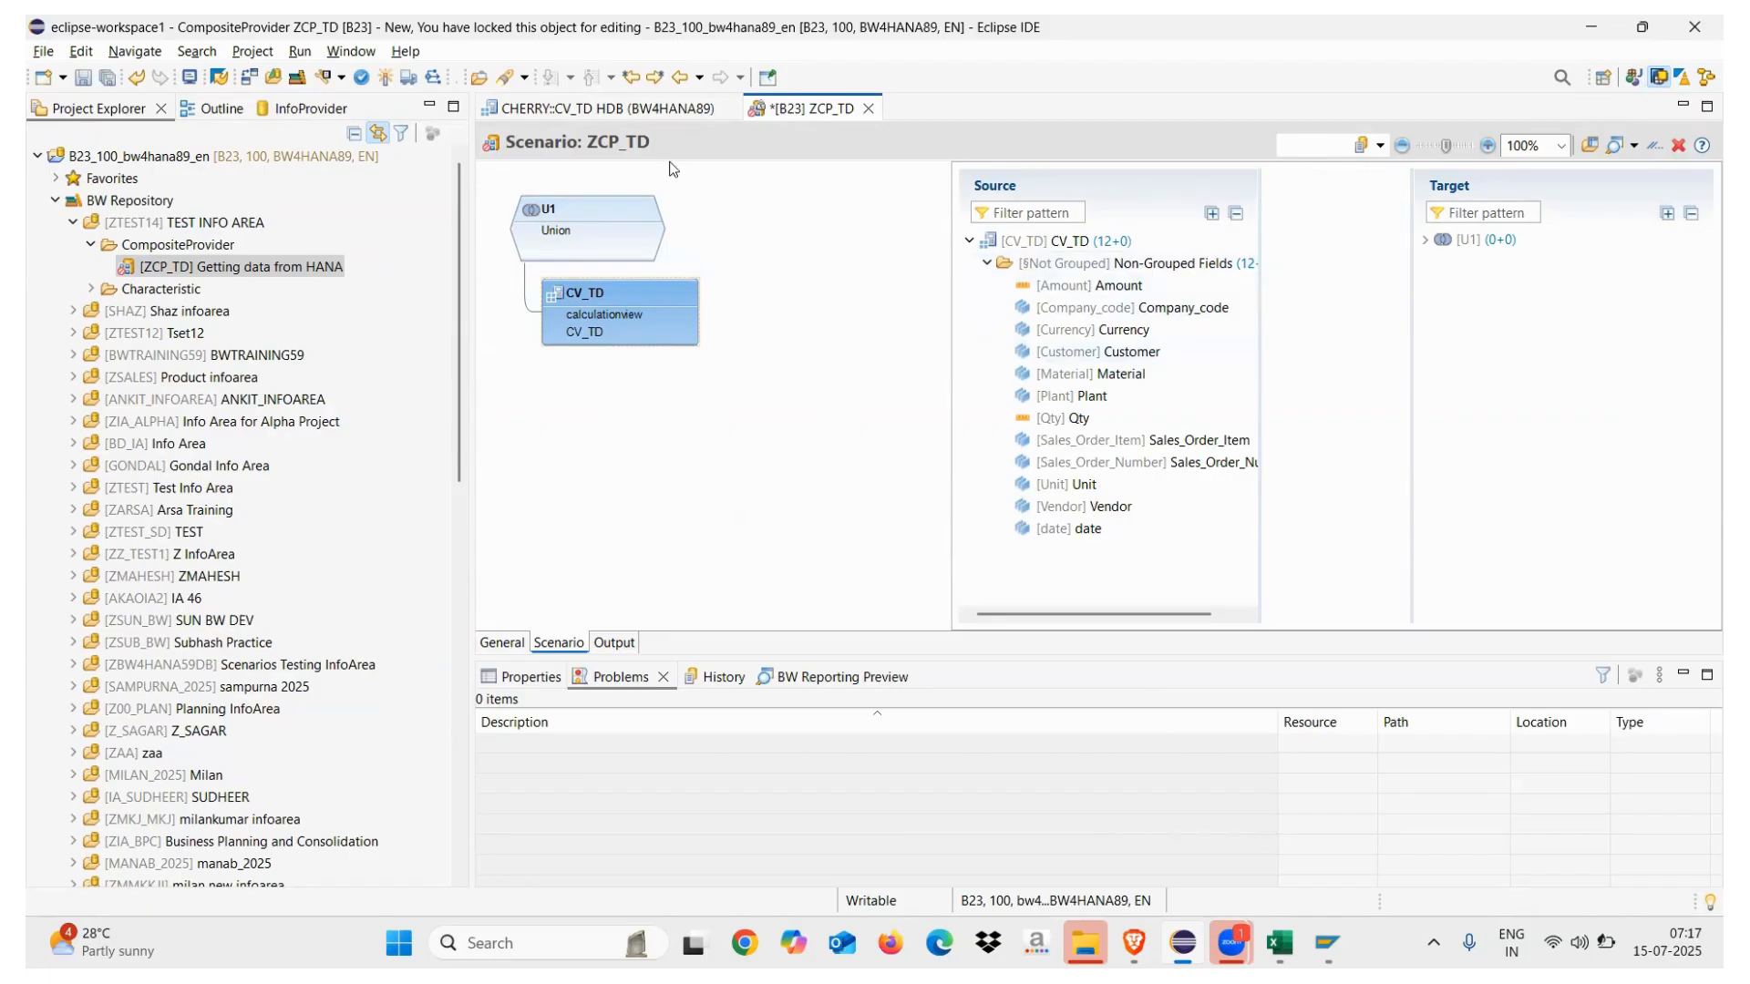
pyautogui.click(627, 111)
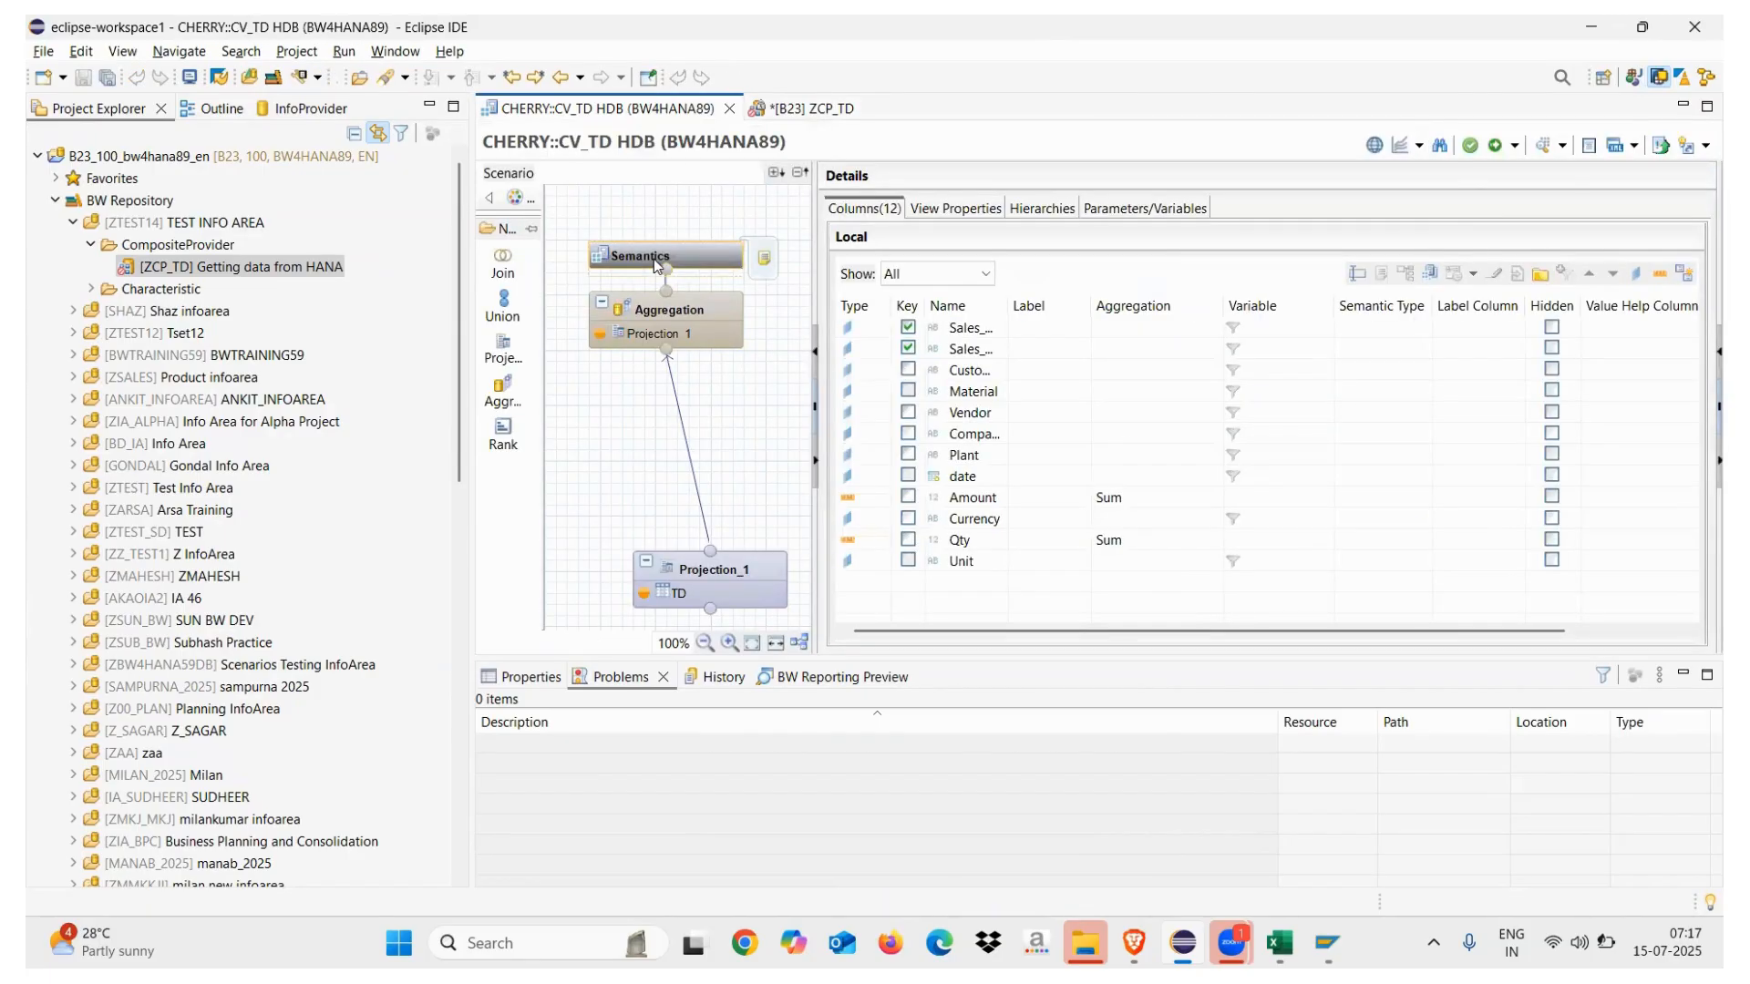
pyautogui.moveTo(1010, 306); pyautogui.dragTo(1143, 311)
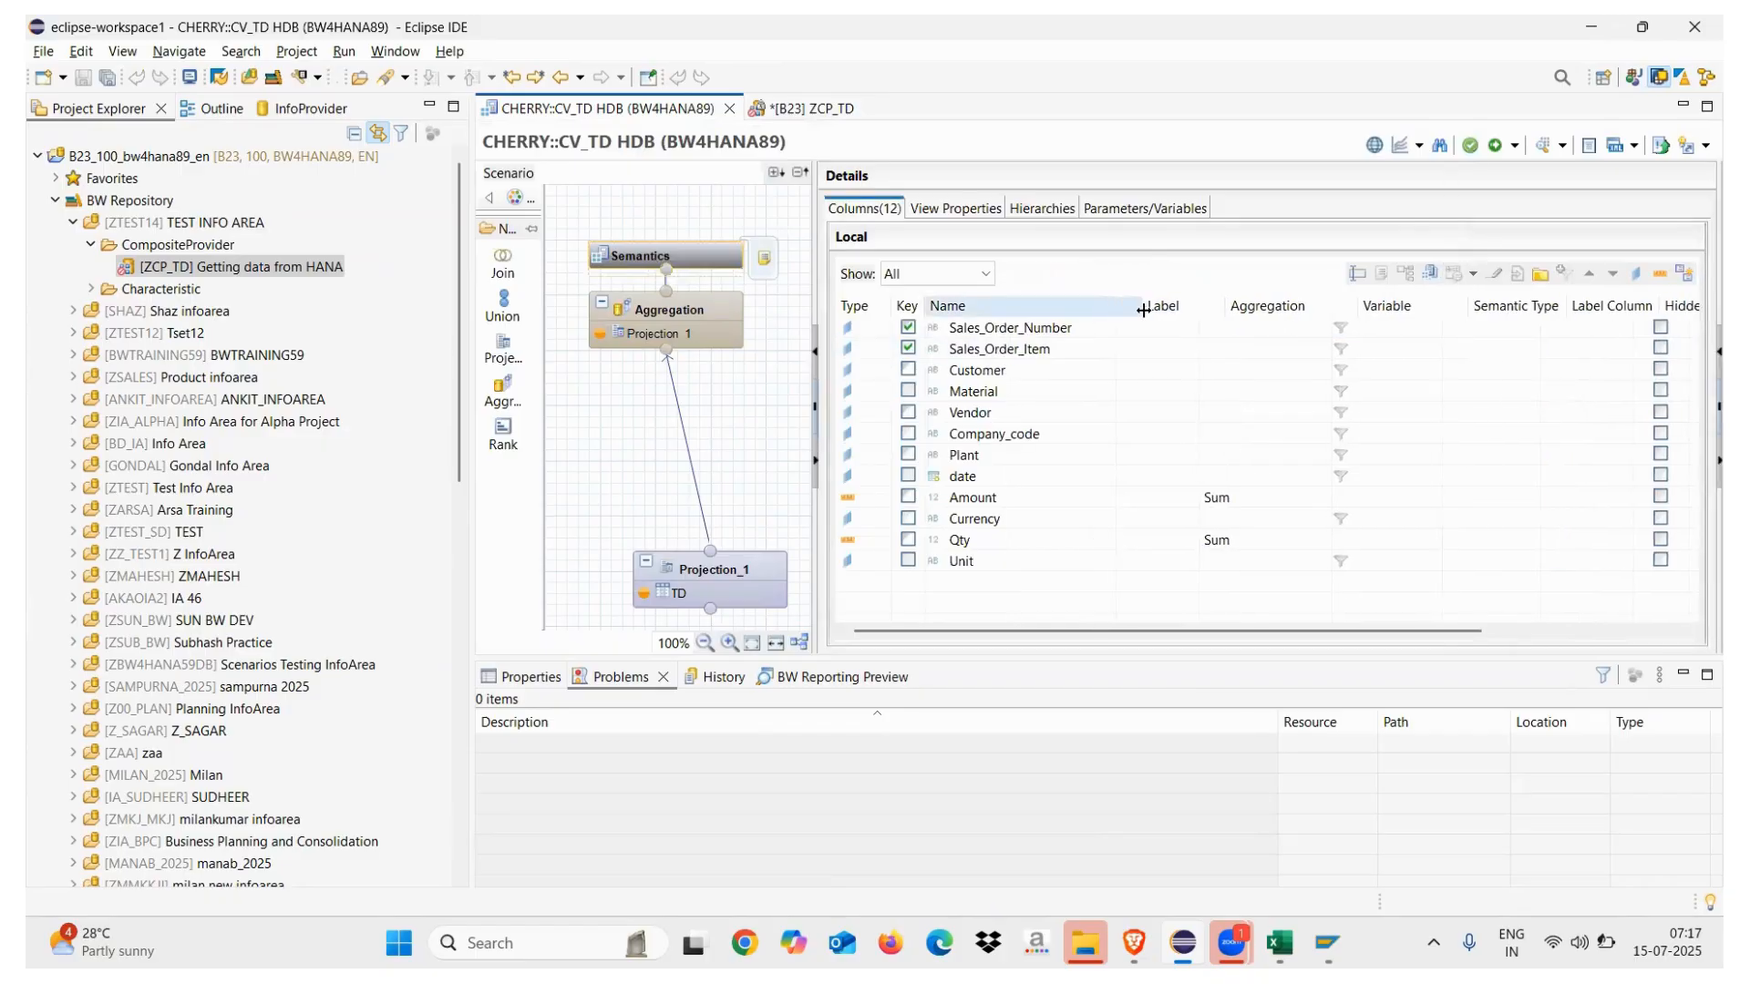
pyautogui.click(810, 110)
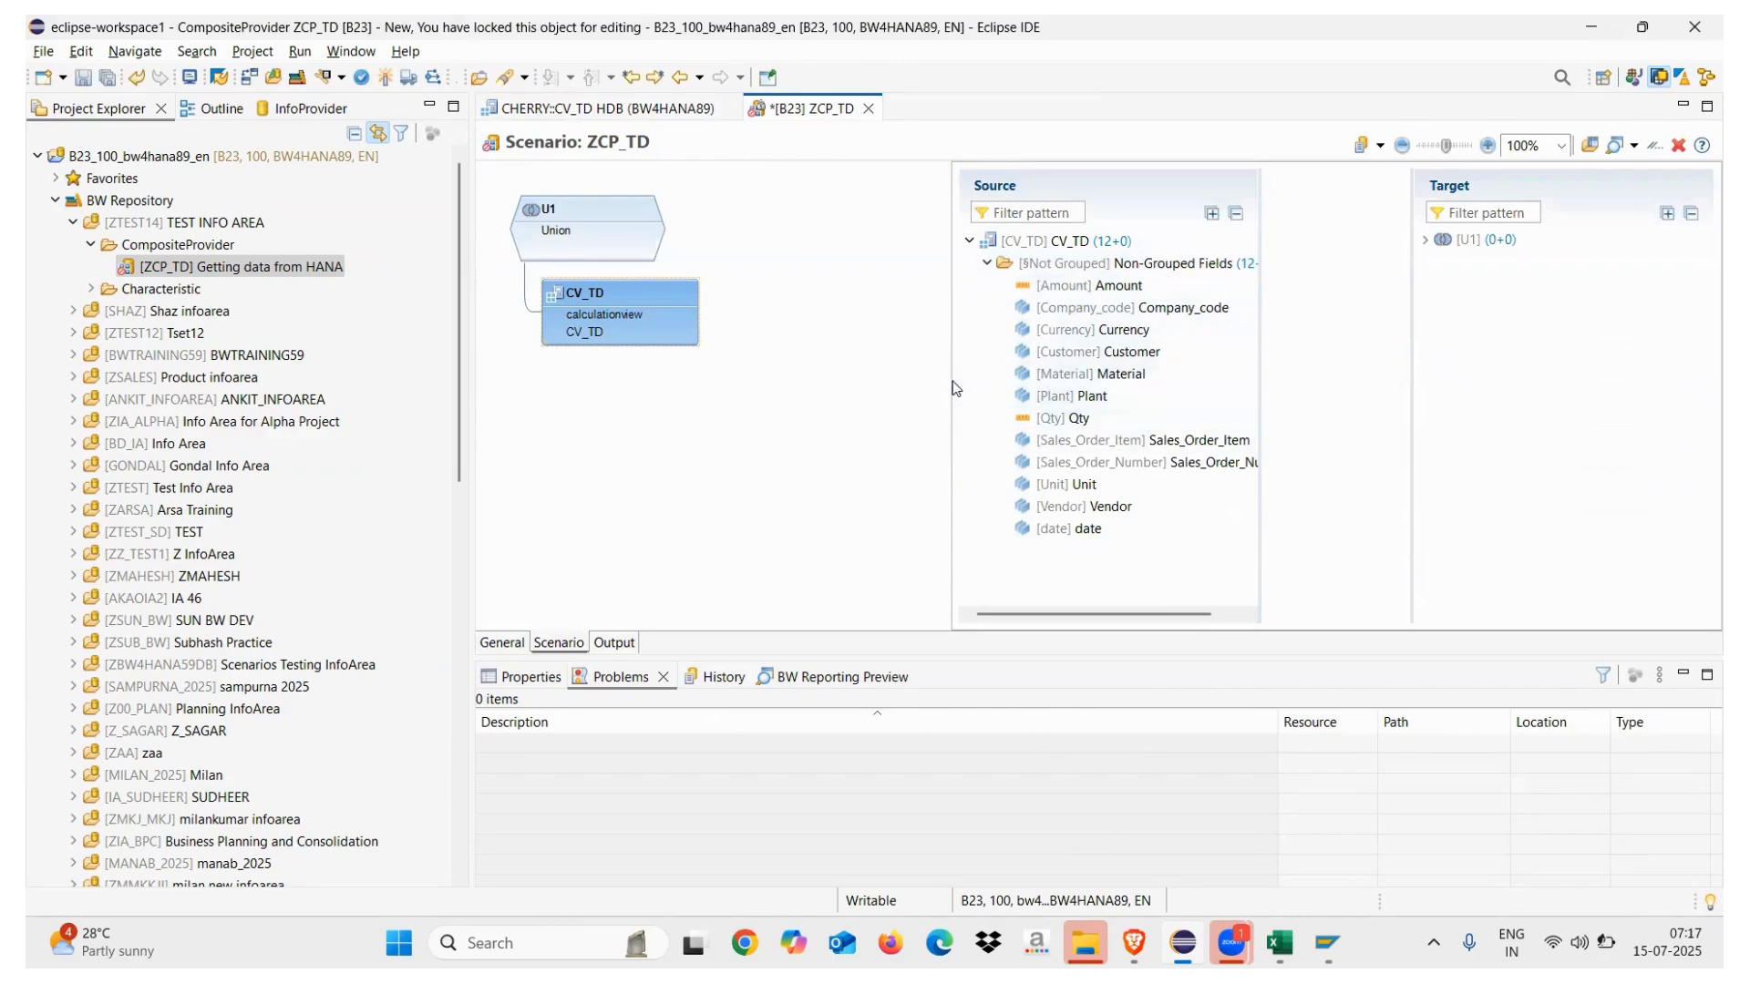
pyautogui.moveTo(950, 378); pyautogui.dragTo(758, 379)
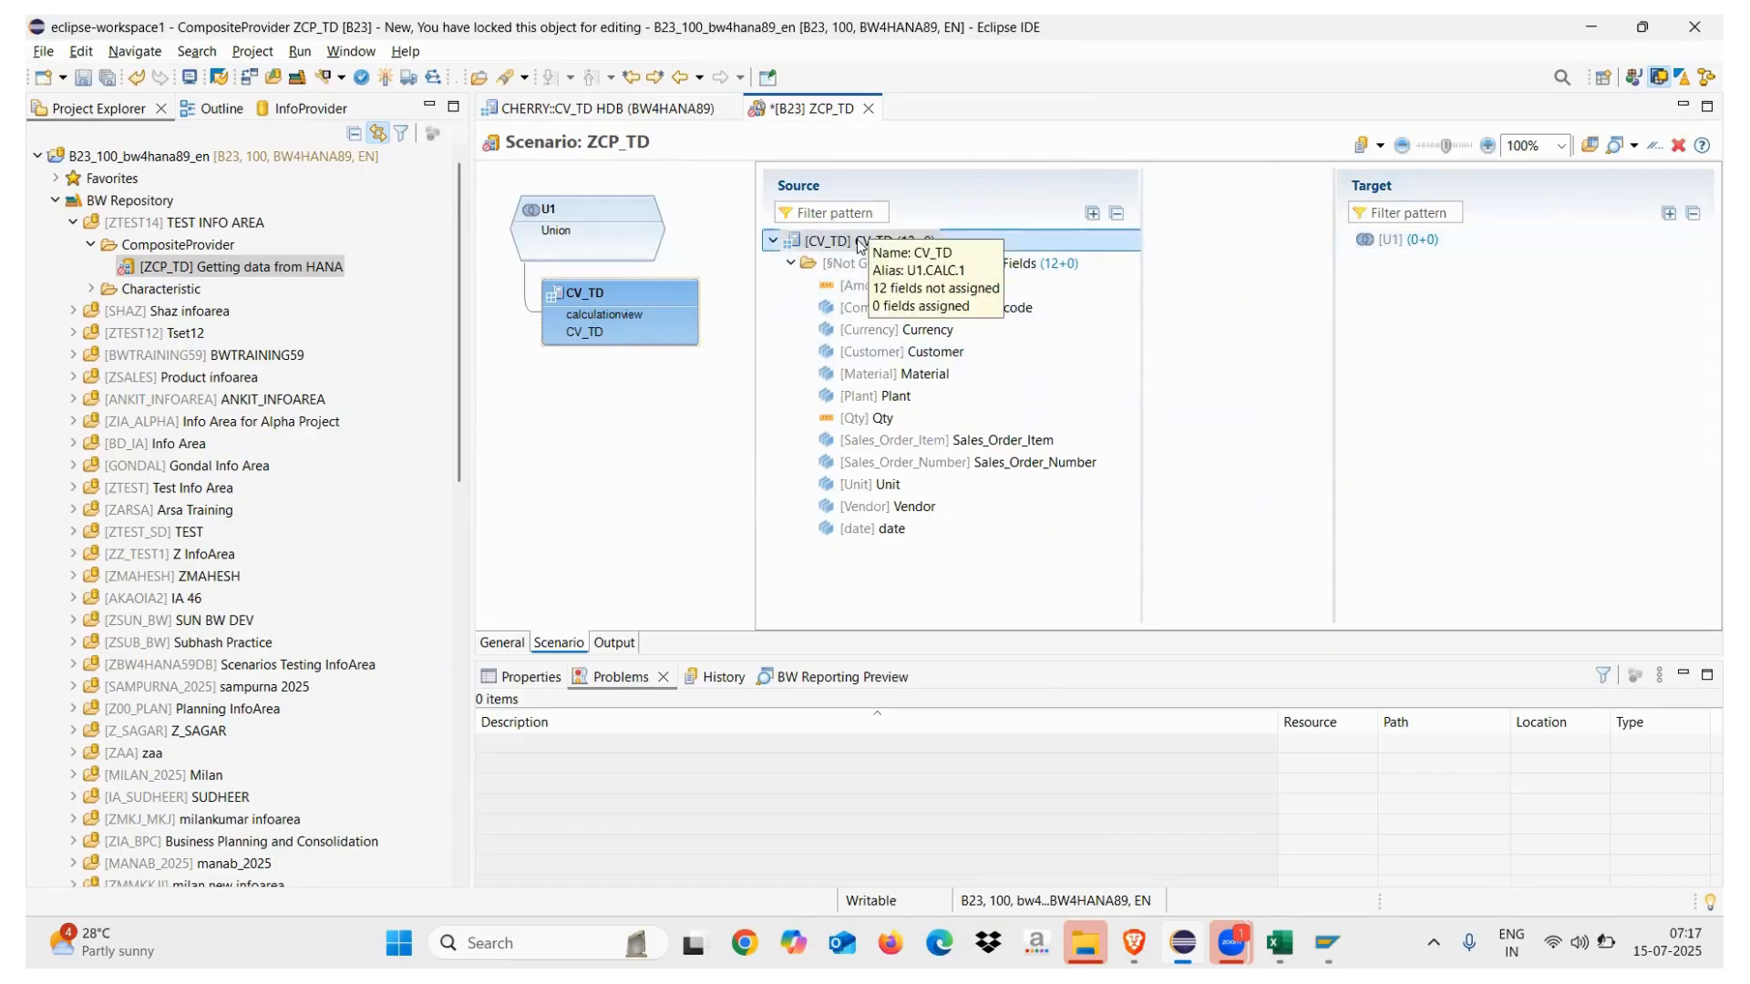
# Map all 12 CV_TD fields onto union U1 and activate ZCP_TD
pyautogui.click(919, 242)
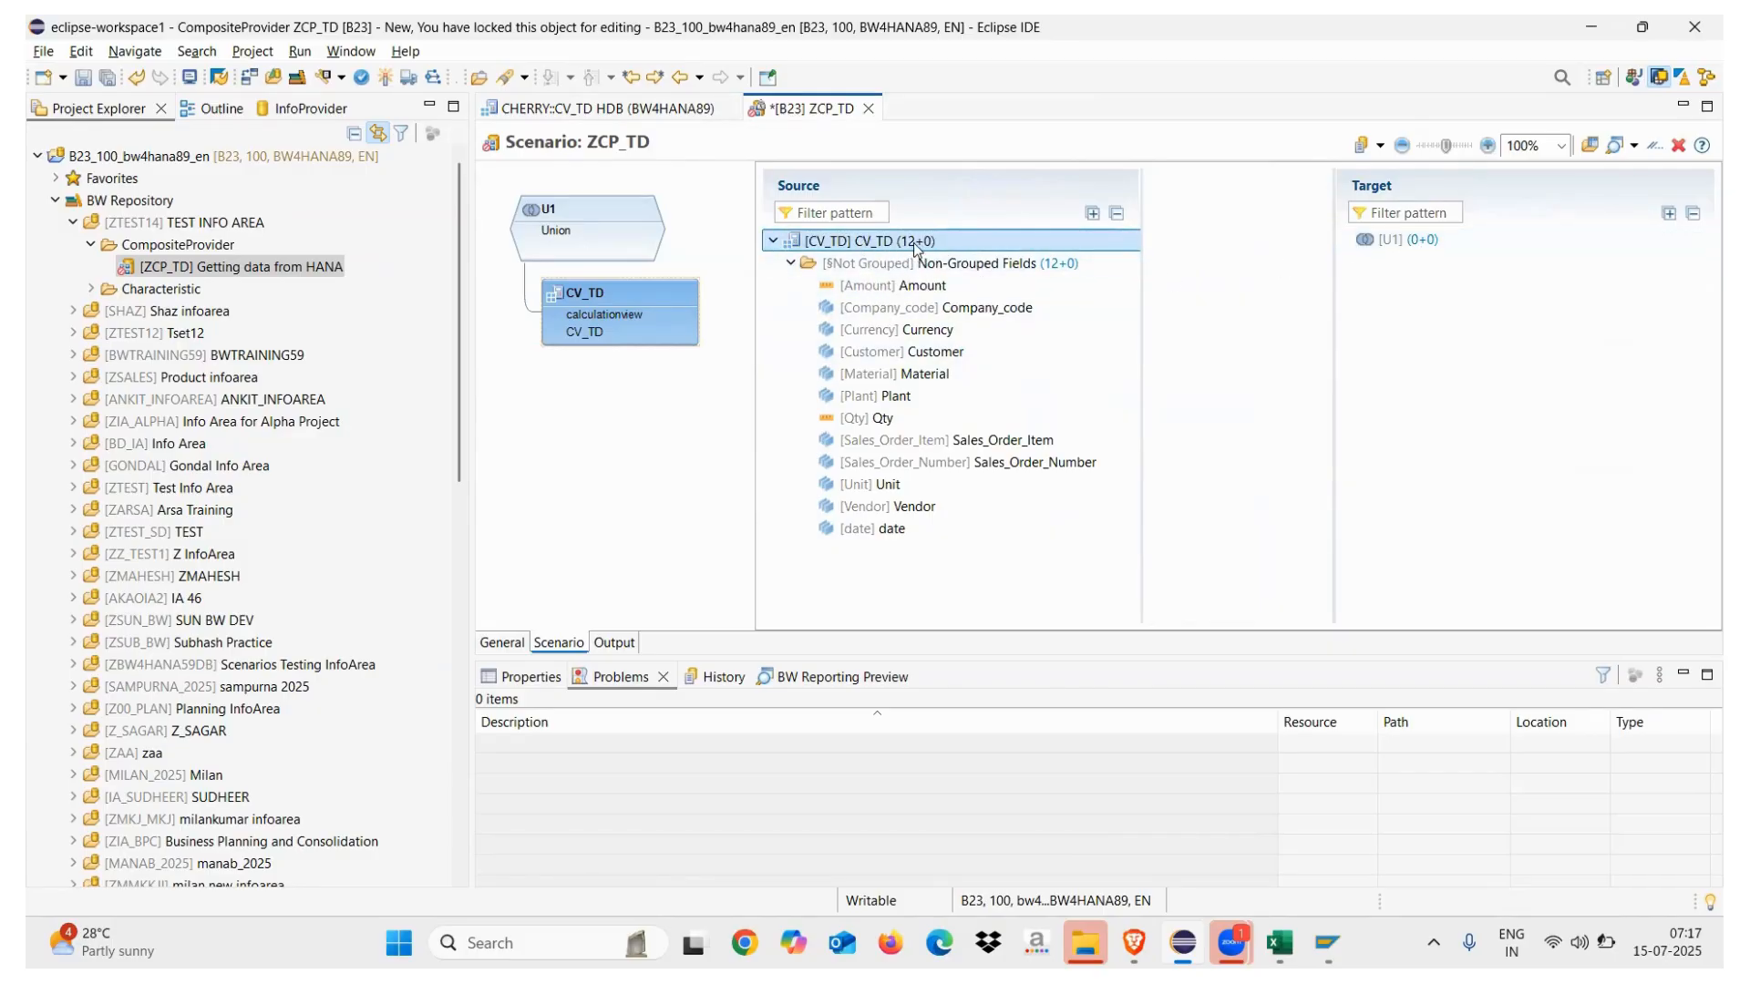
pyautogui.moveTo(912, 242); pyautogui.dragTo(966, 261)
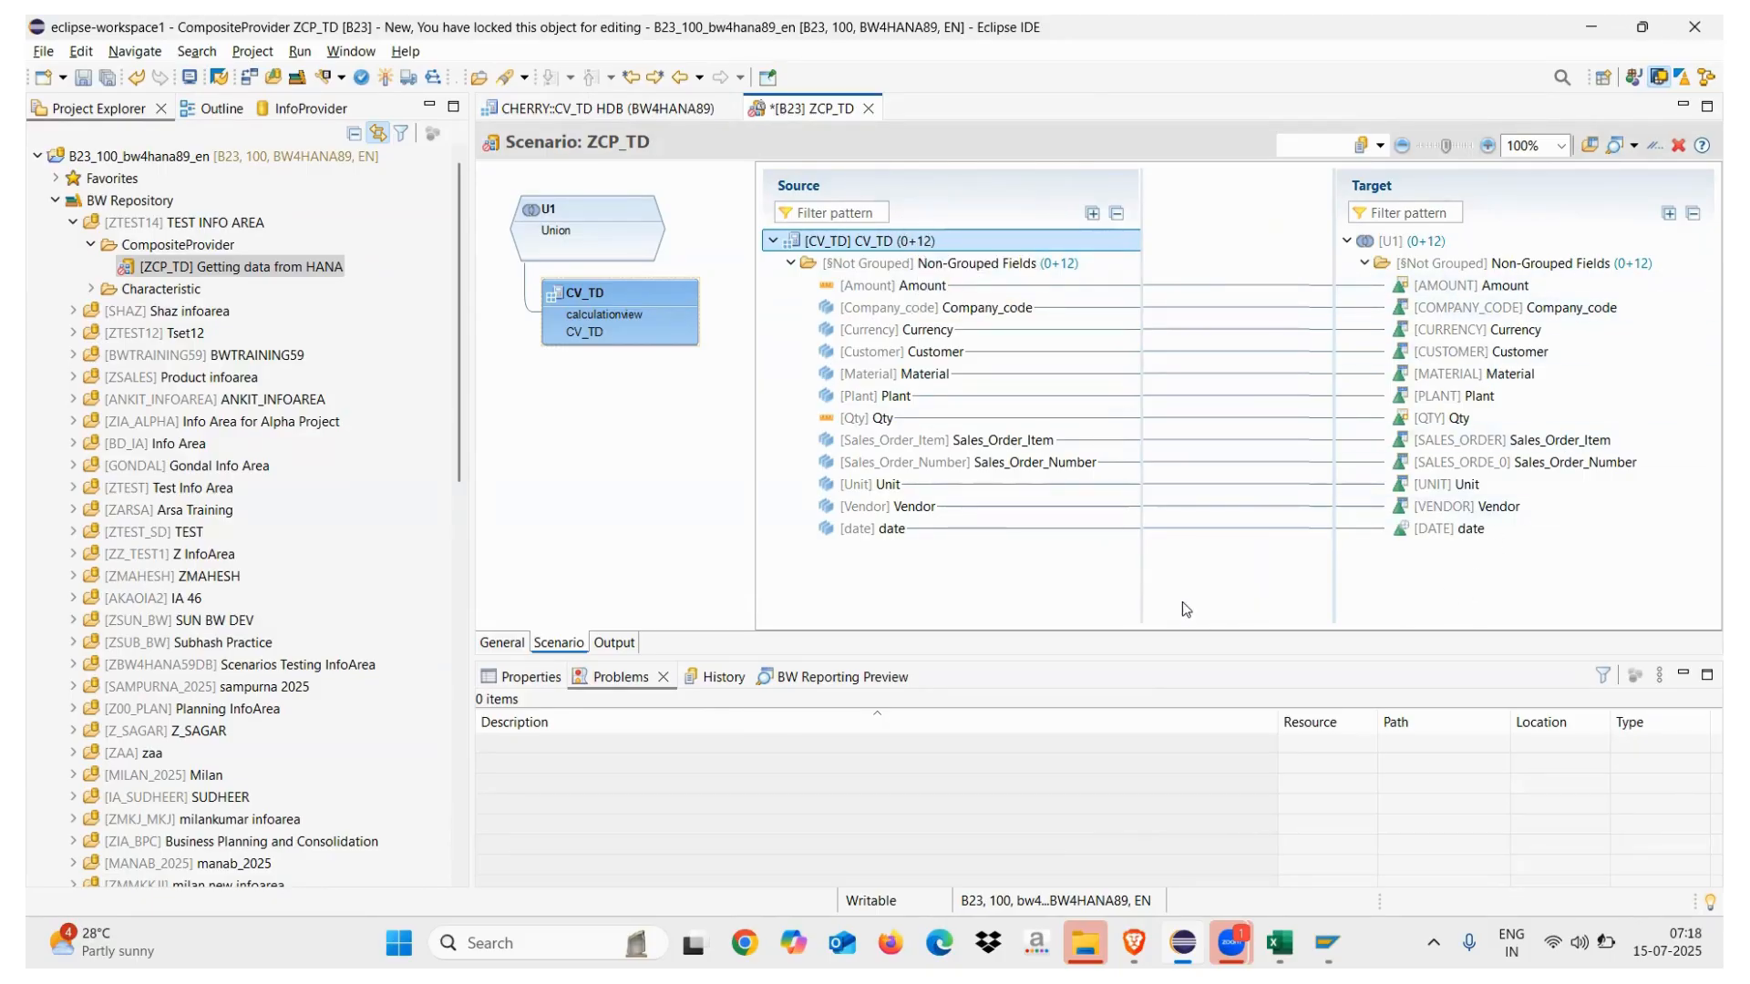
pyautogui.click(613, 224)
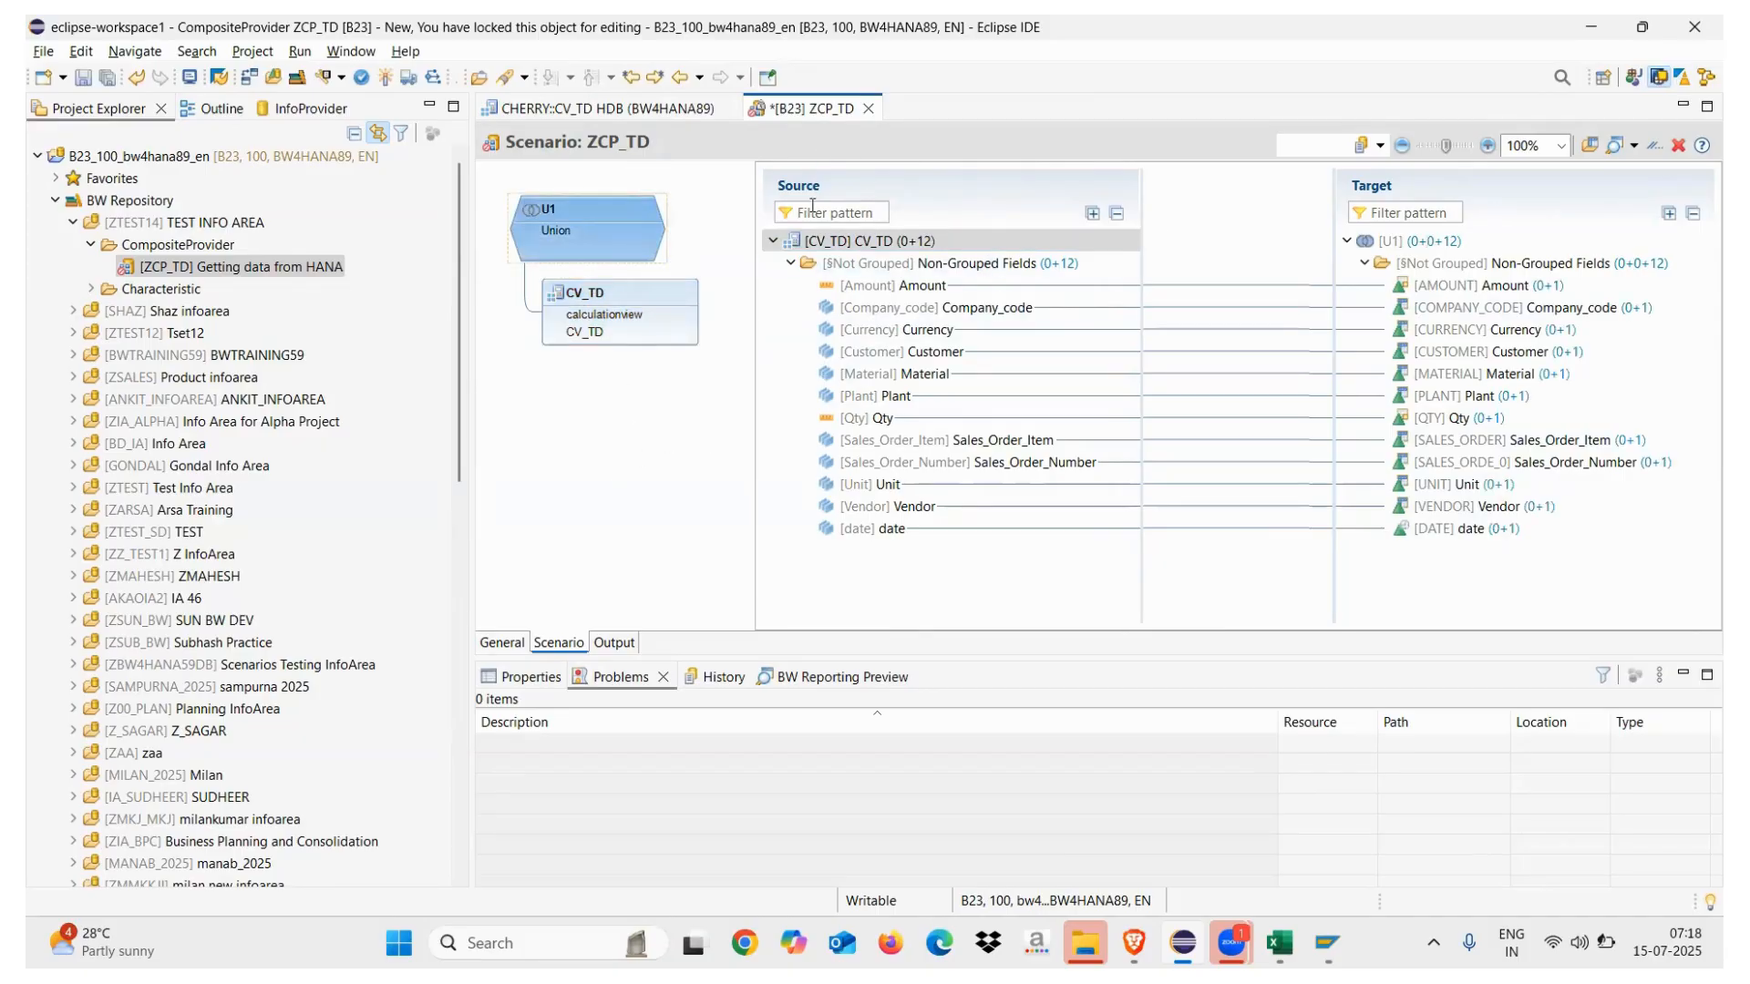
pyautogui.click(385, 78)
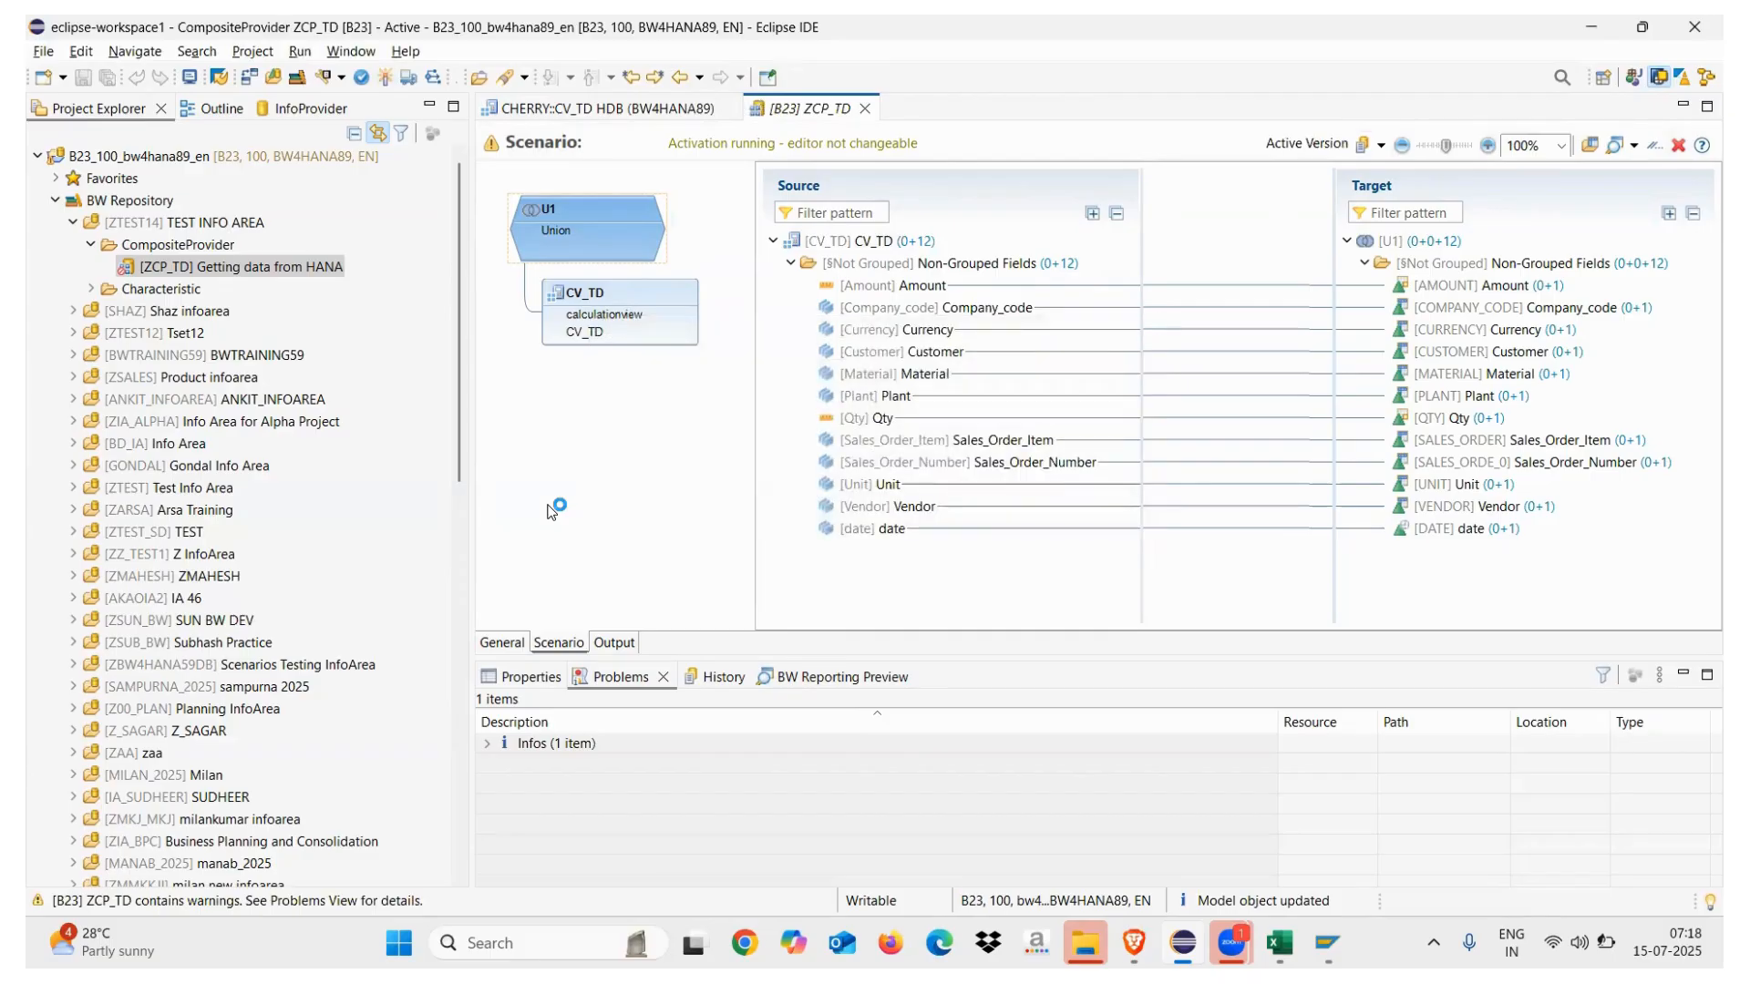
# Create query ZCP_TD_Q0001, described 'Test QUery', on CompositeProvider ZCP_TD
pyautogui.click(204, 272)
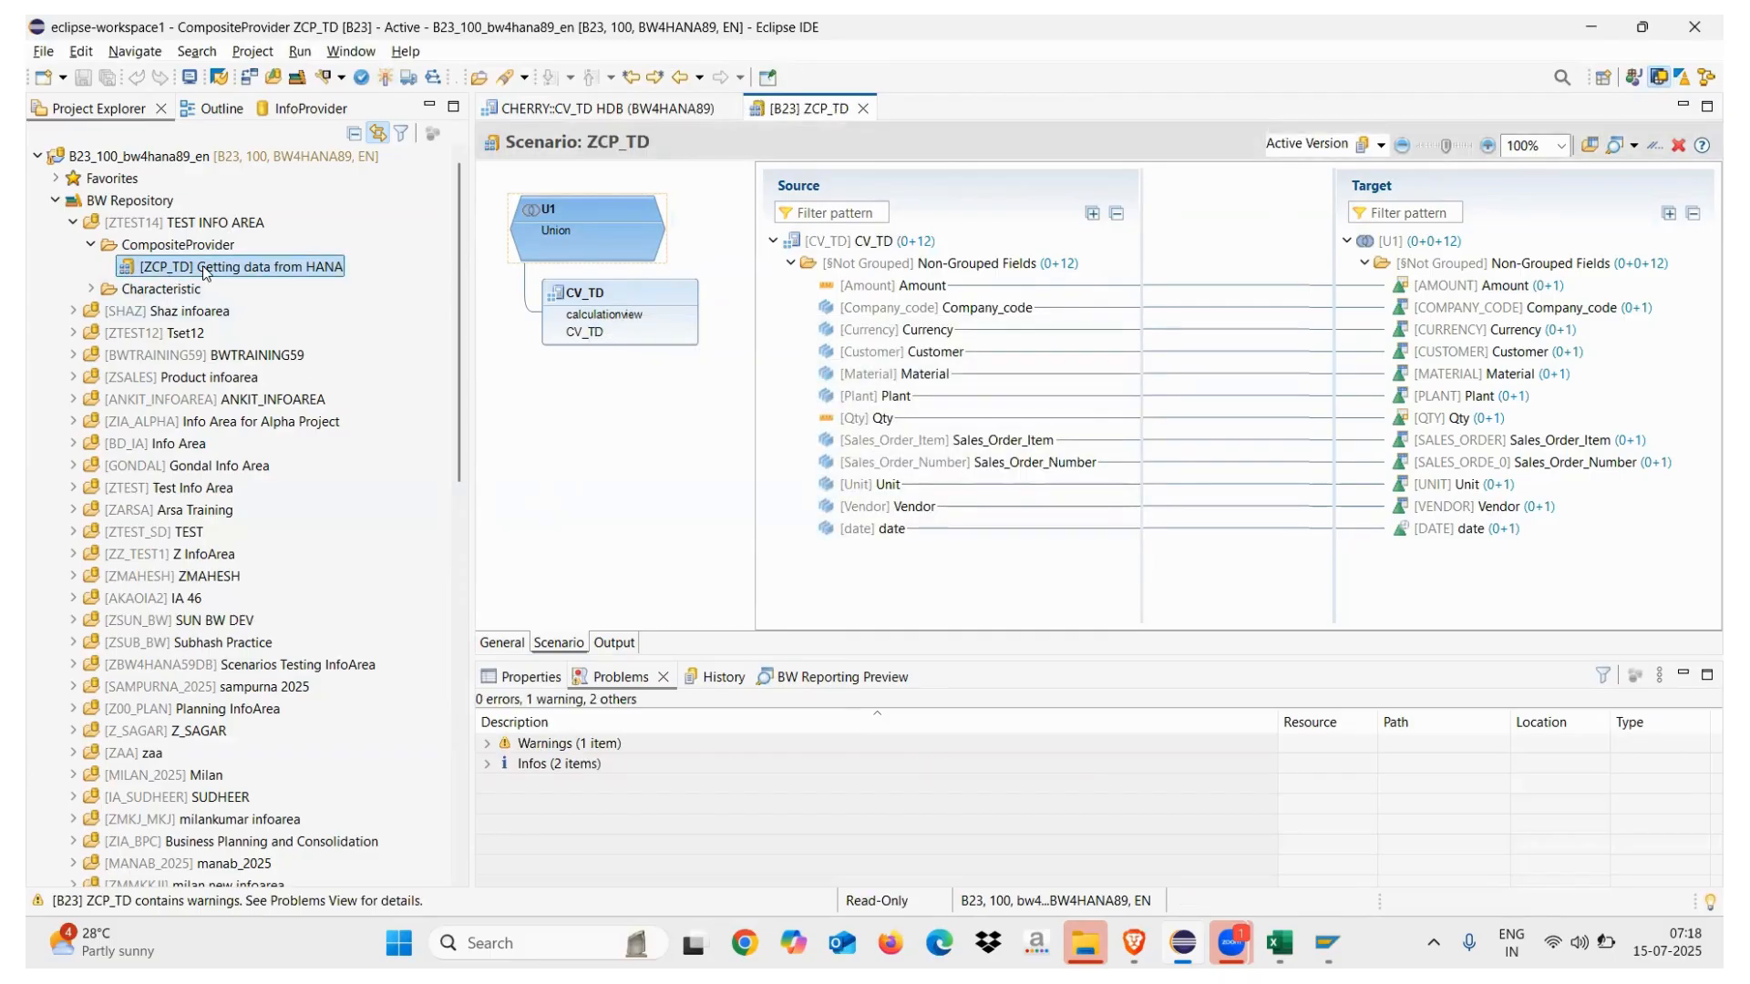
pyautogui.rightClick(204, 272)
pyautogui.moveTo(319, 288)
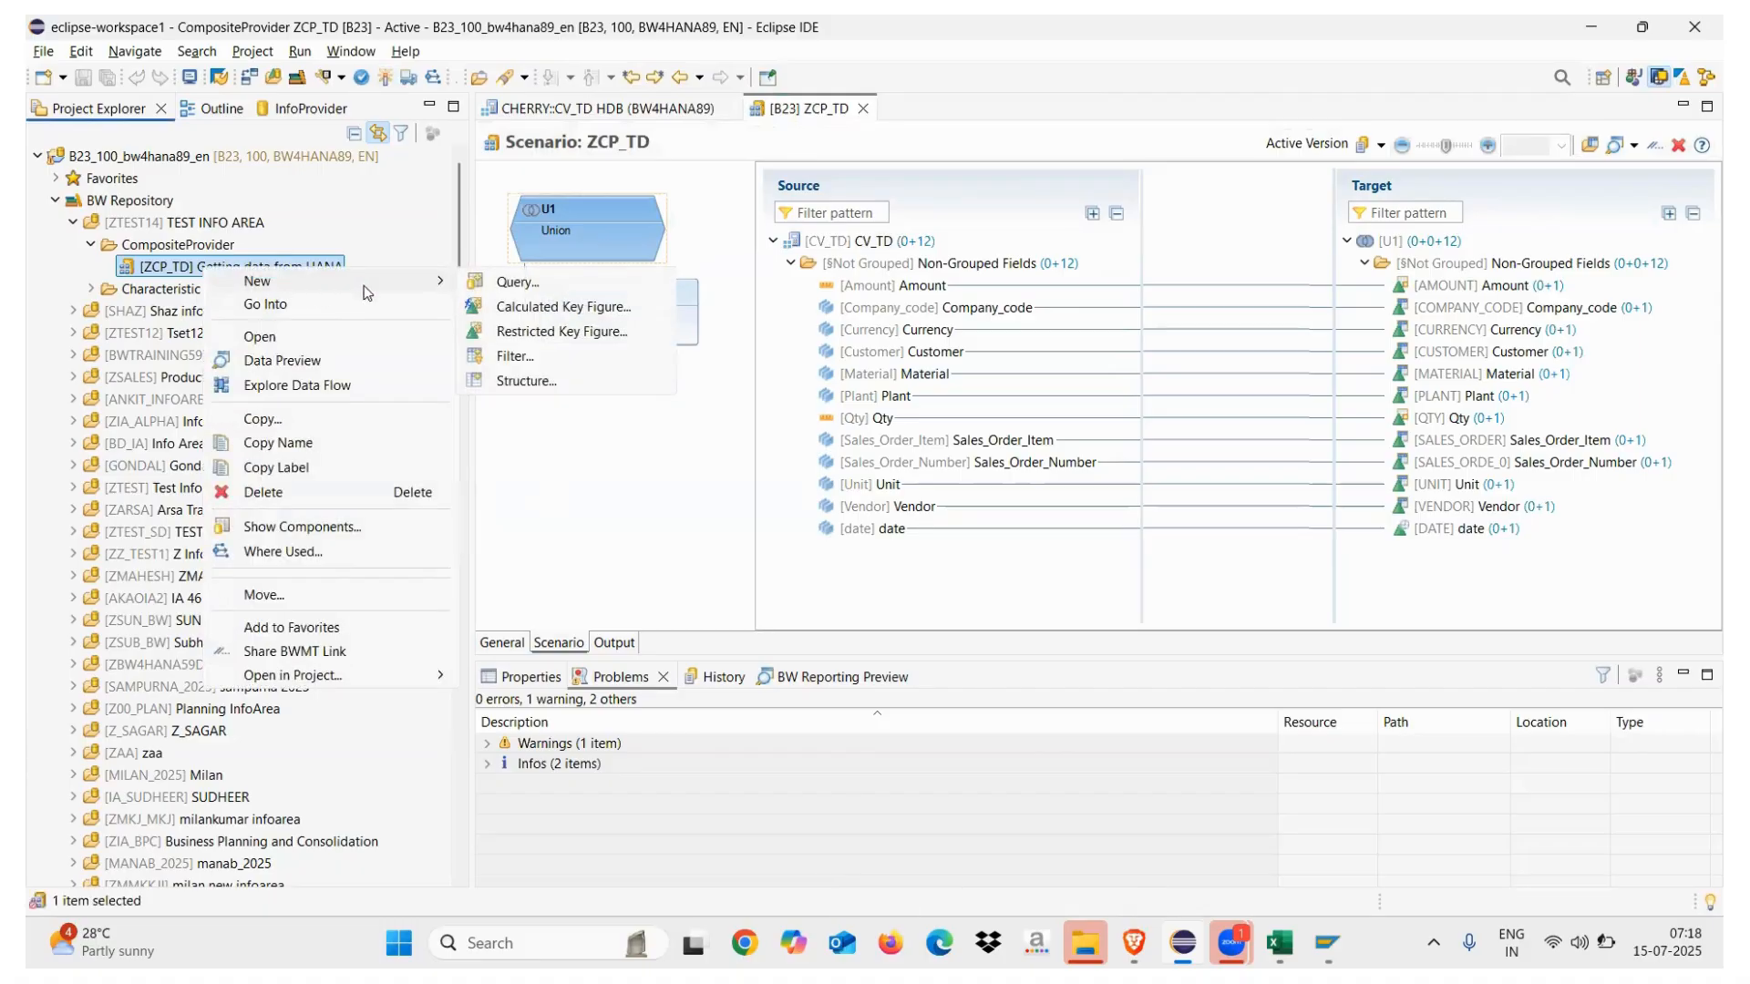
pyautogui.click(513, 282)
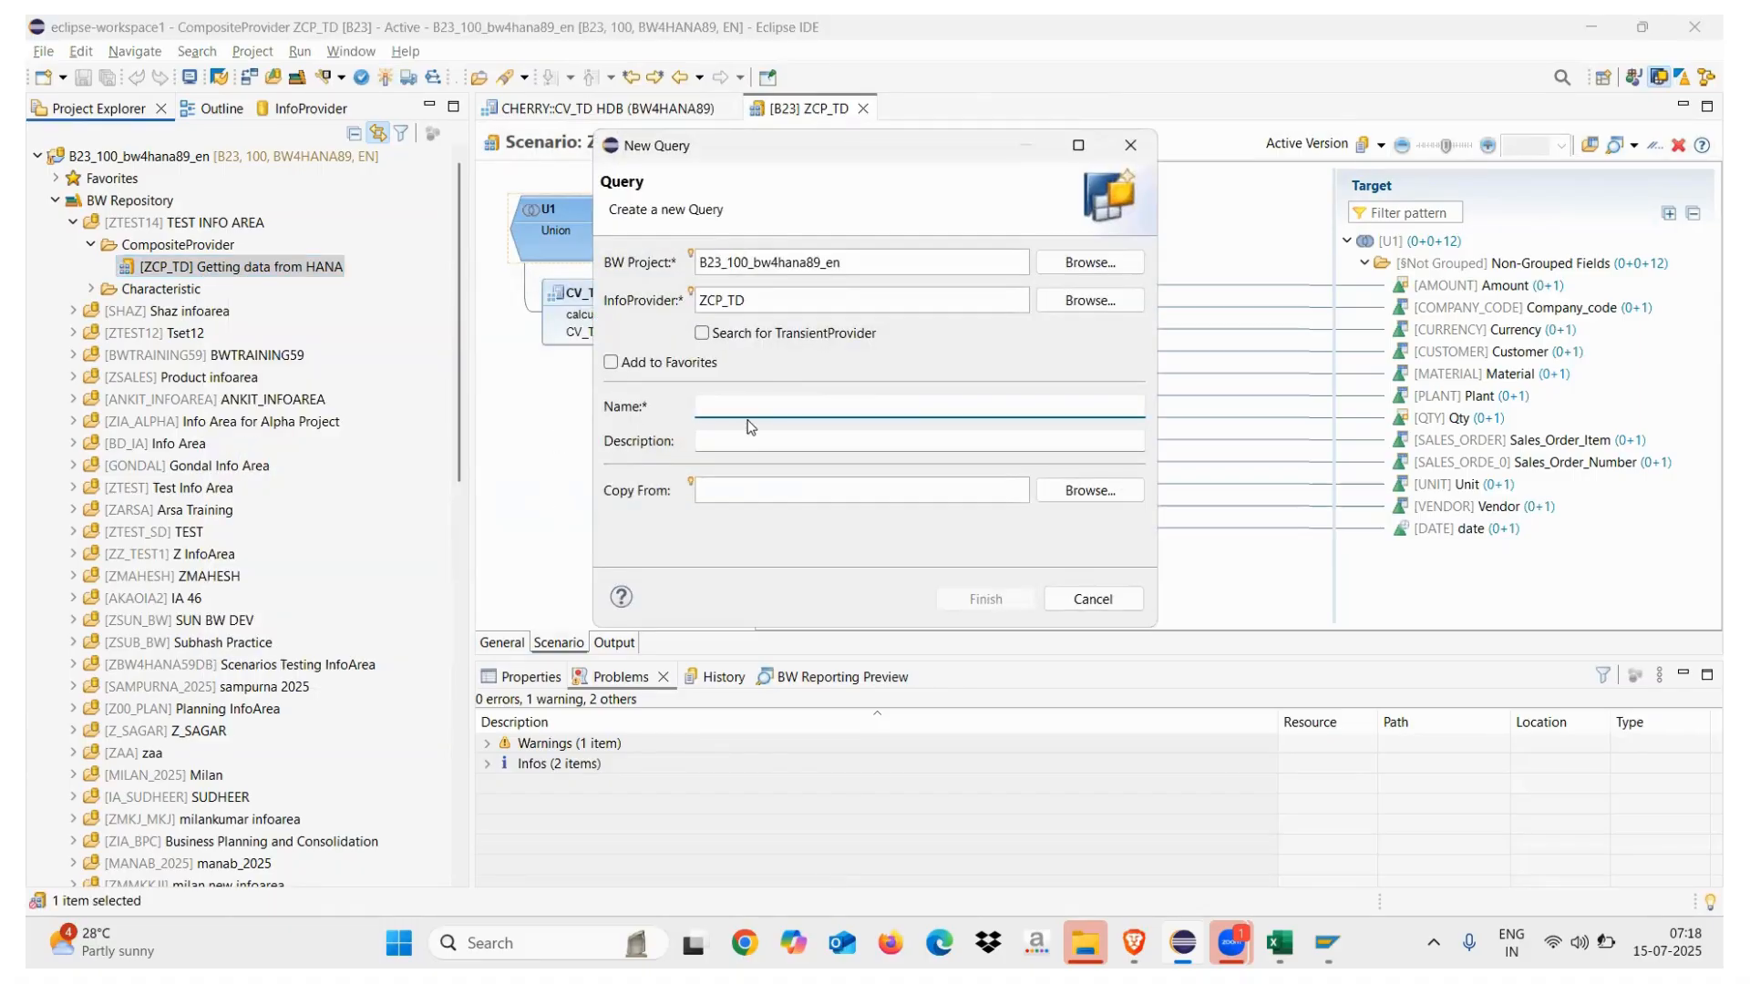
pyautogui.write('ZCP_TD_Q0001')
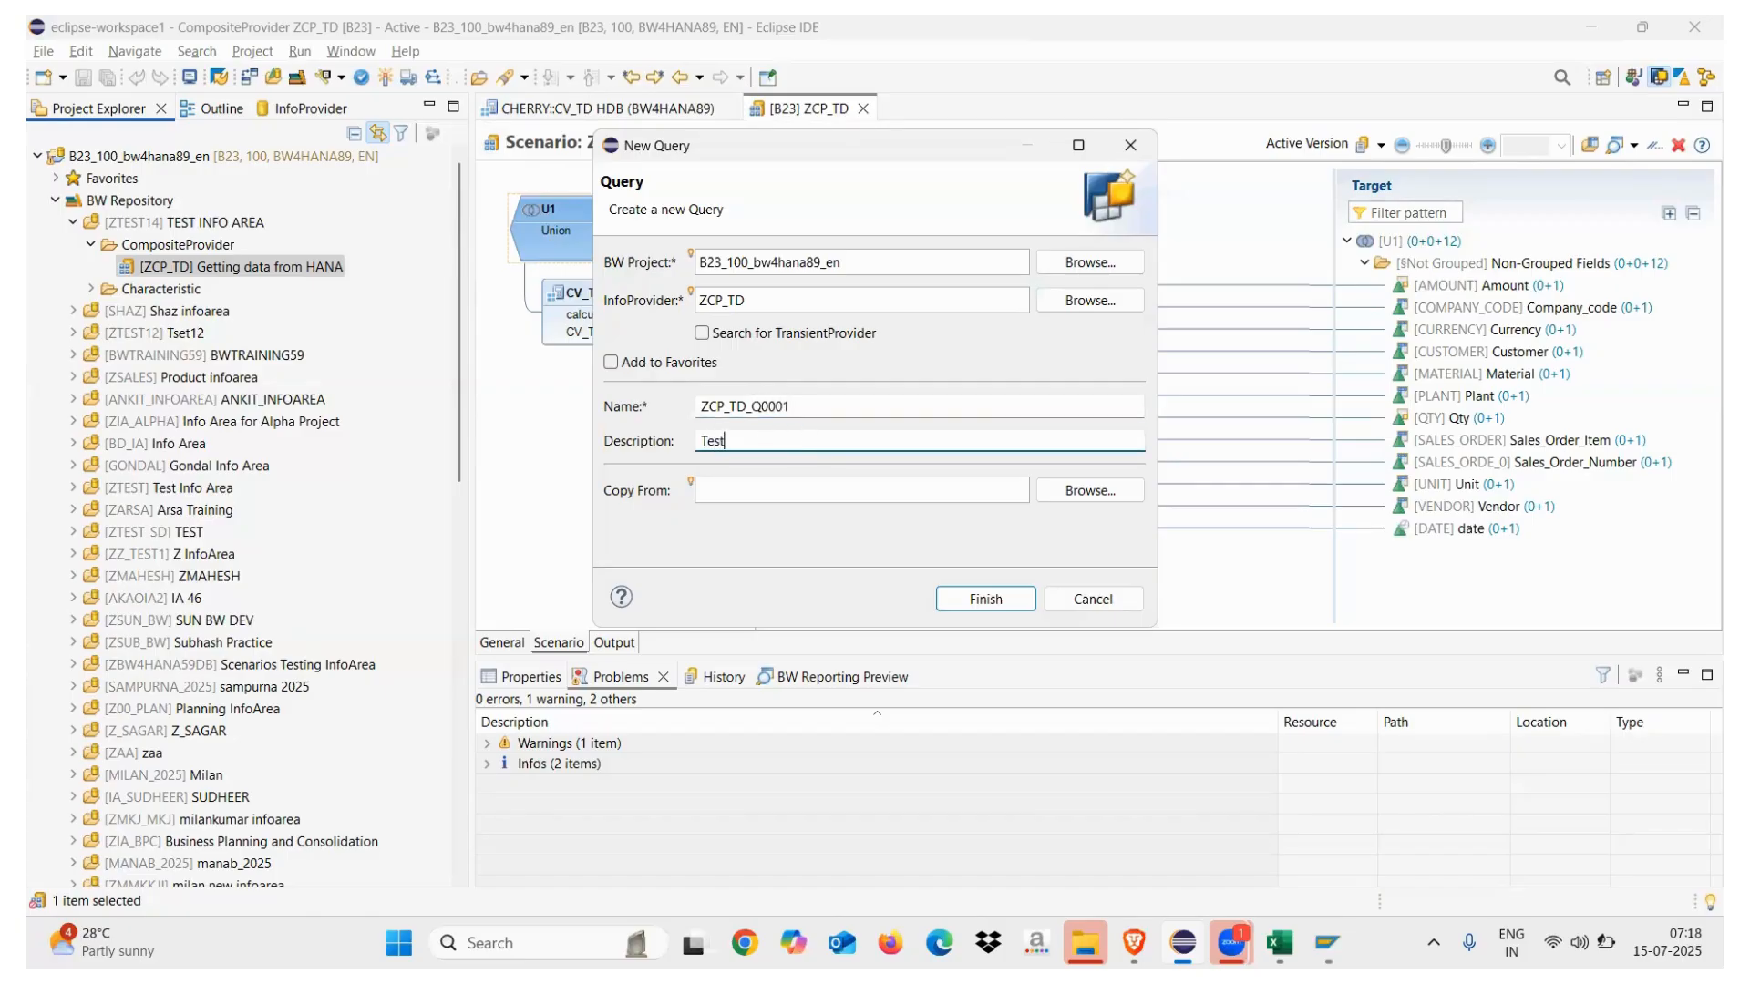
pyautogui.click(968, 600)
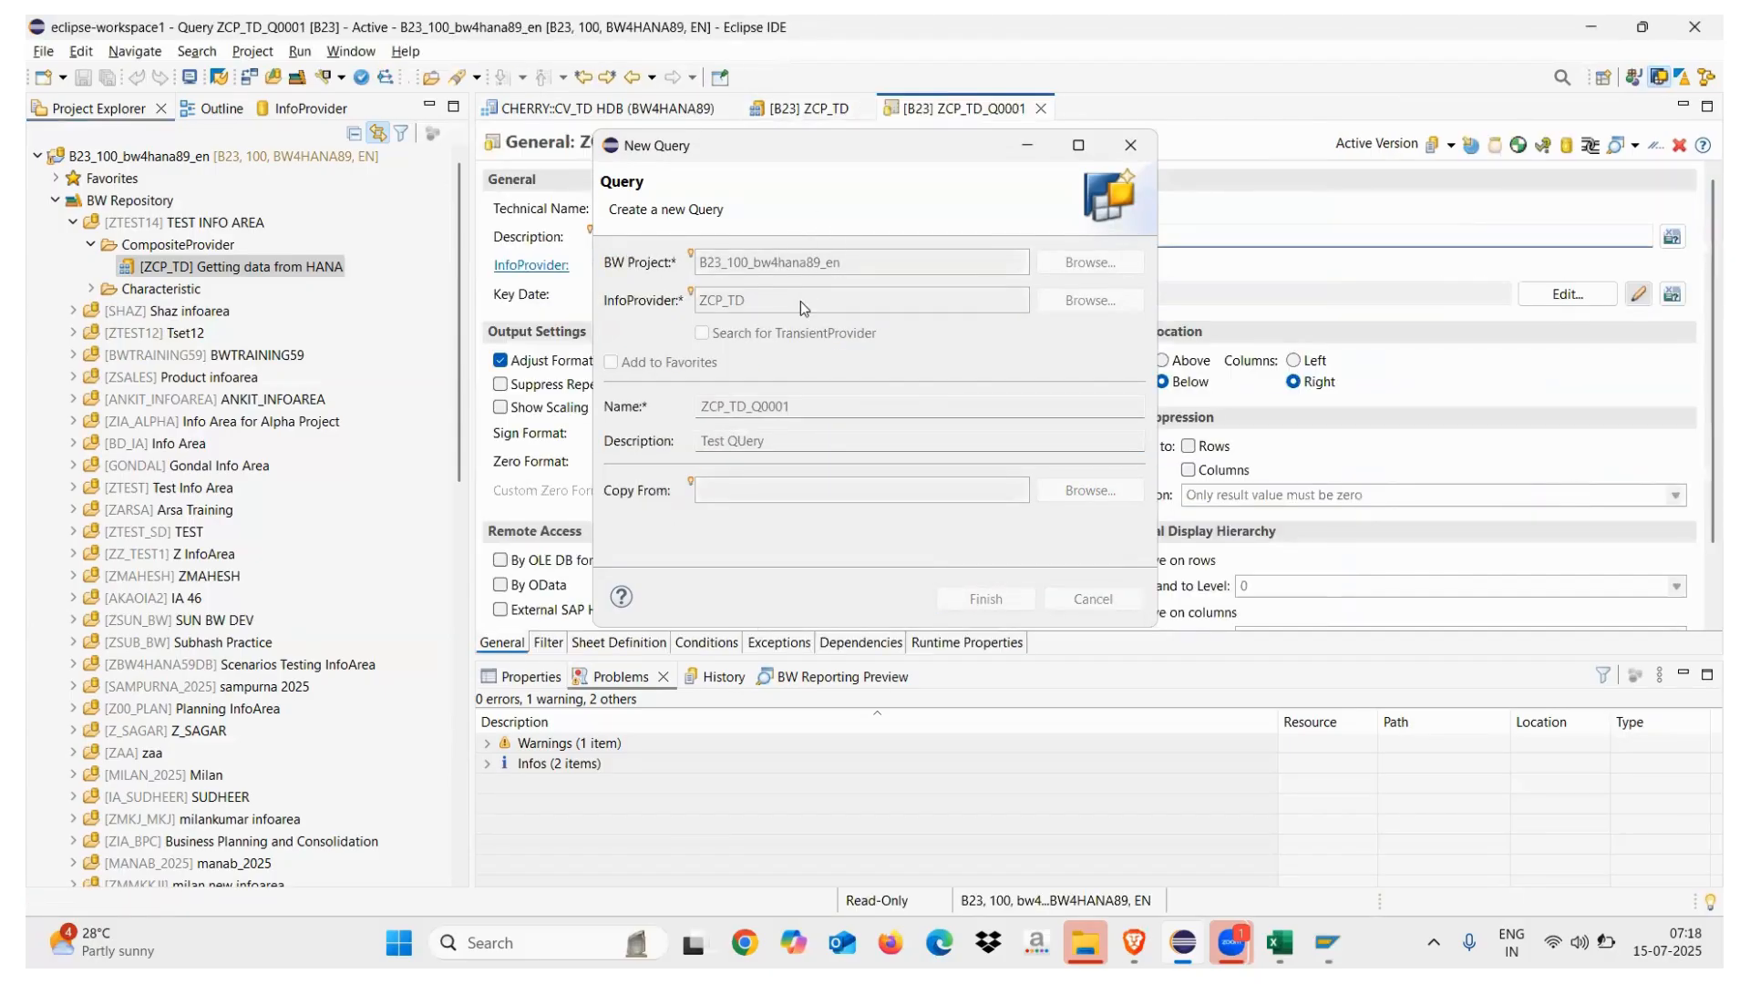
pyautogui.click(549, 644)
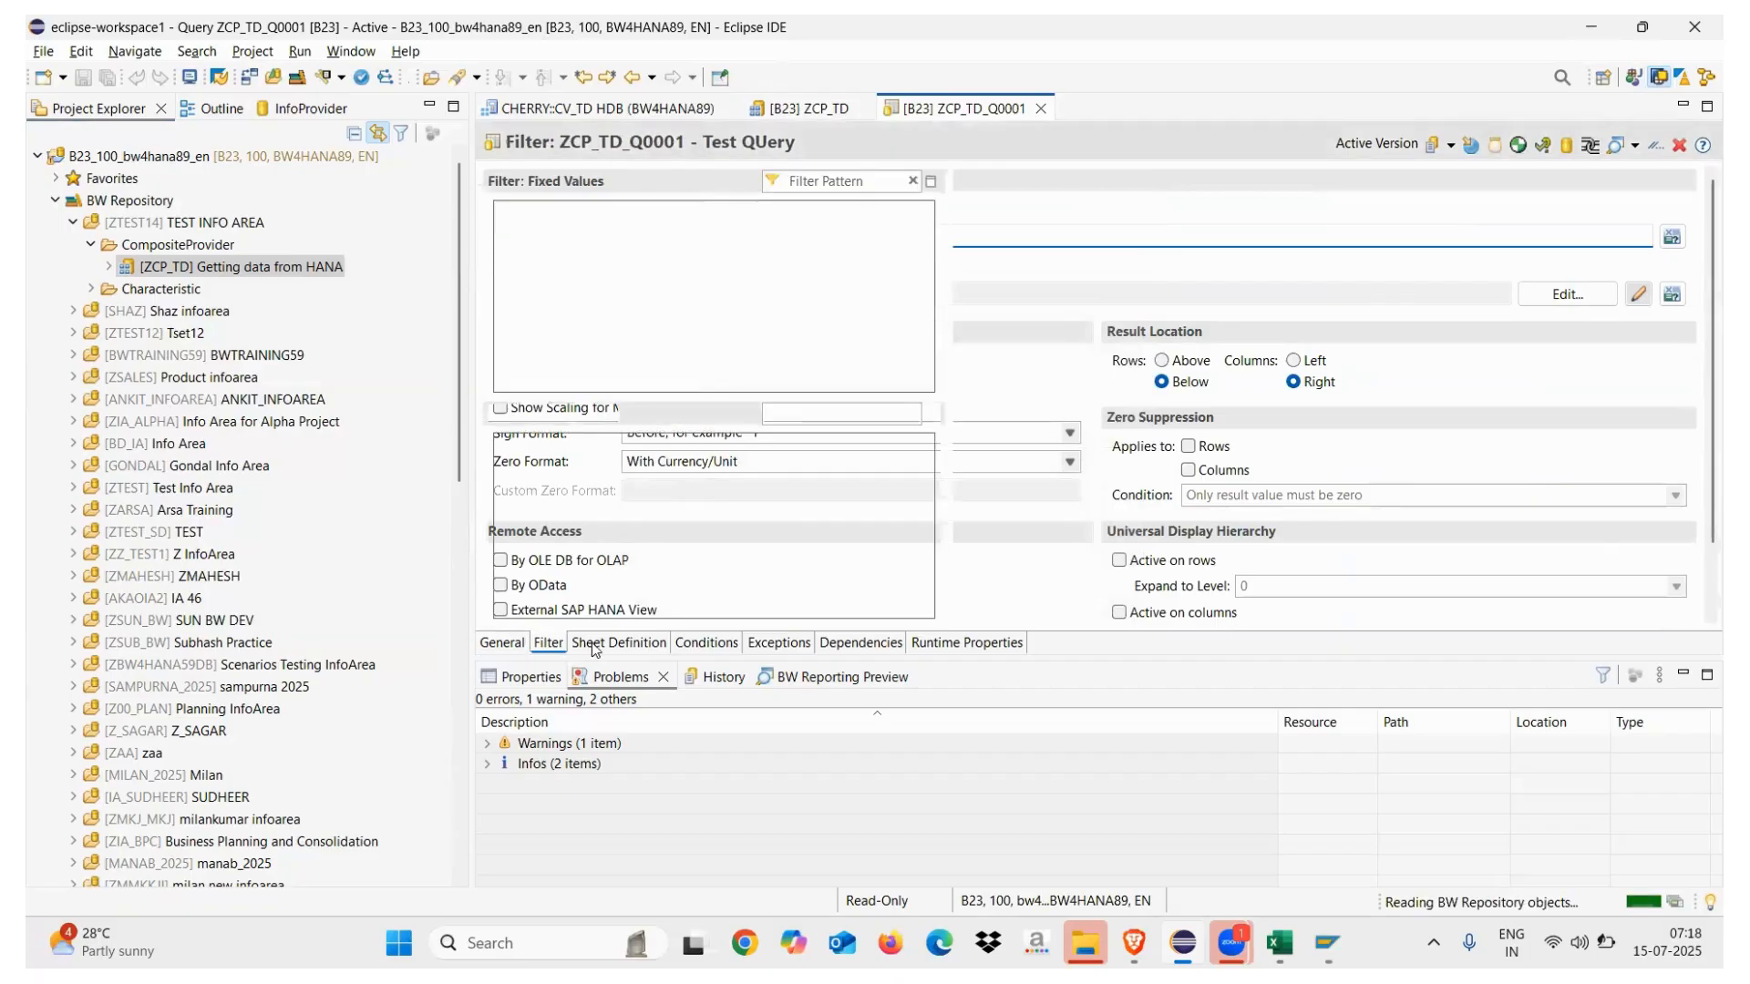
# On the Sheet Definition, make Company_code, Currency, Customer, Material, Plant and the sales order fields free characteristics
pyautogui.click(602, 644)
pyautogui.click(312, 115)
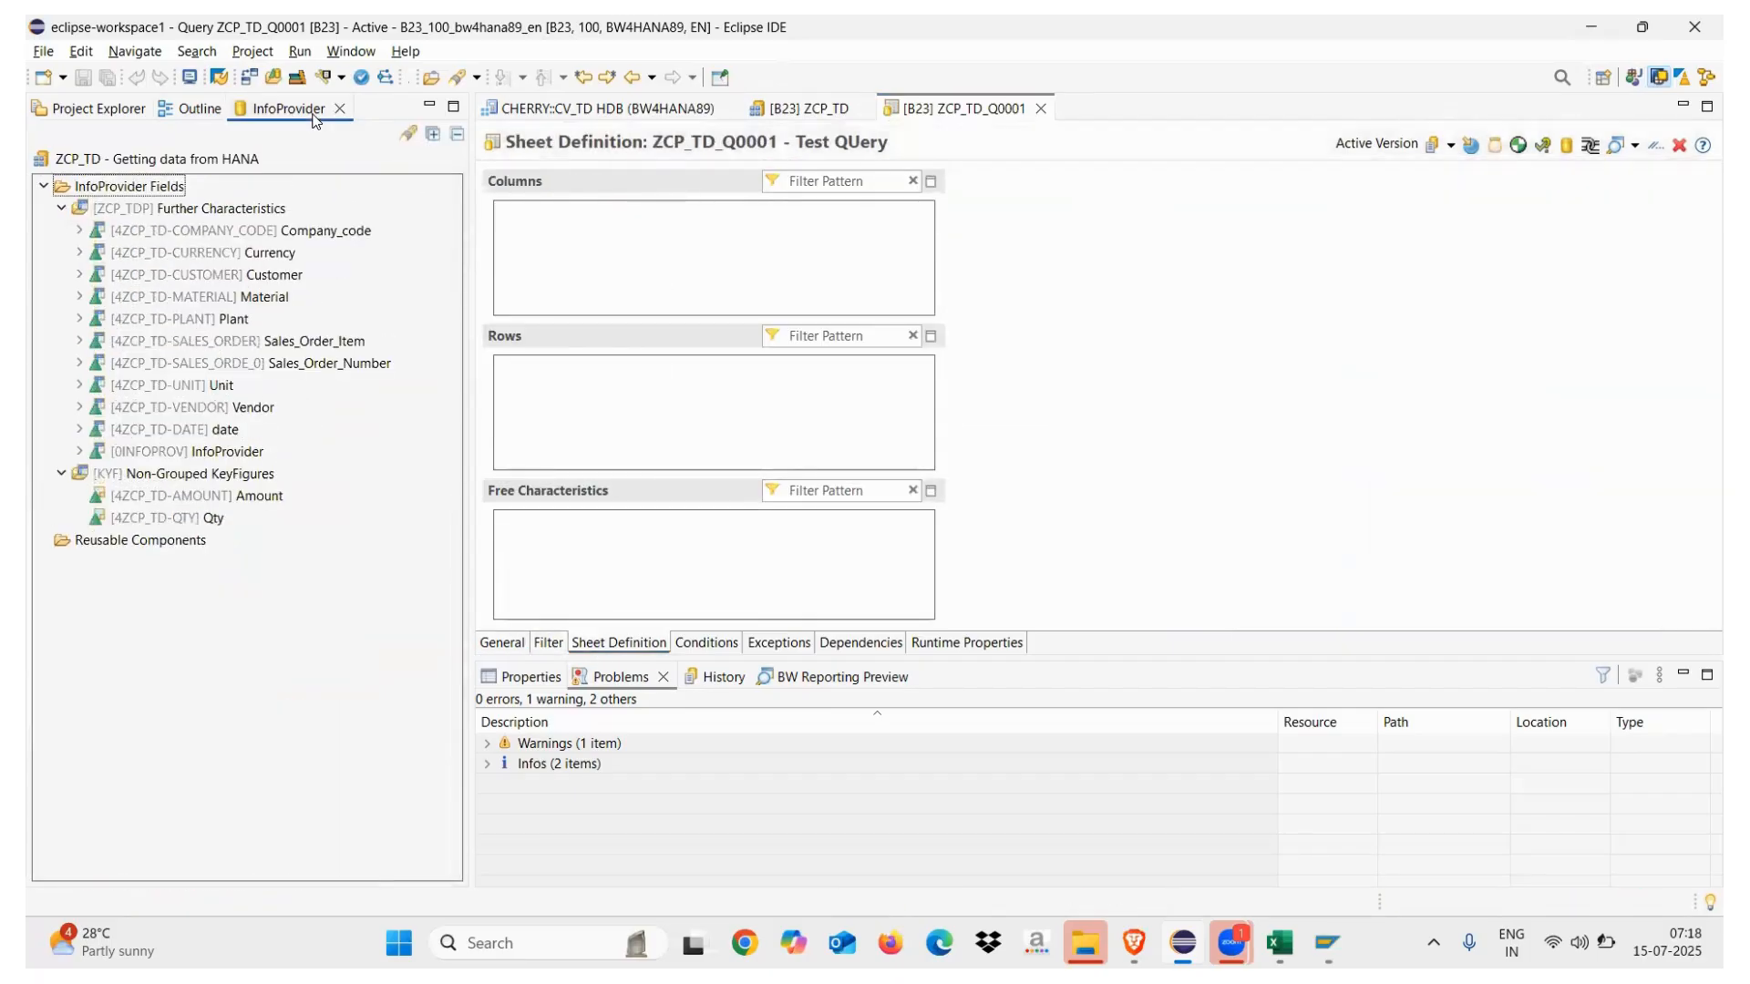
pyautogui.moveTo(219, 233); pyautogui.dragTo(637, 569)
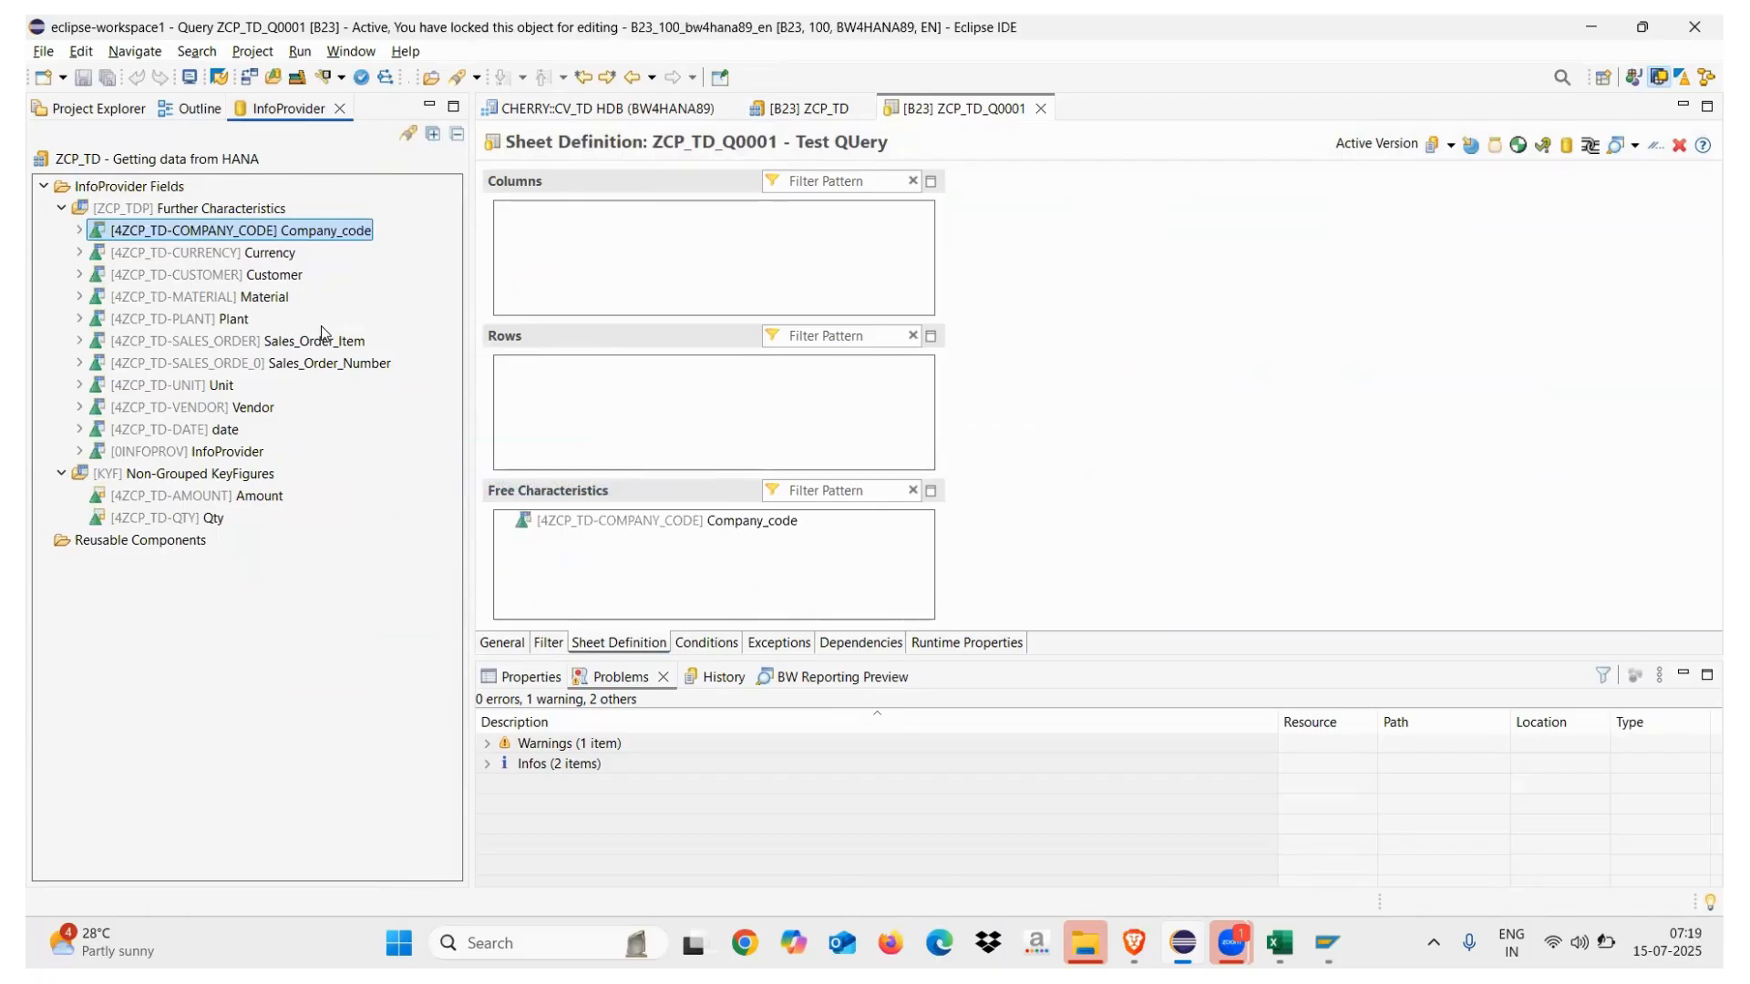
pyautogui.click(242, 253)
pyautogui.keyDown('ctrl'); pyautogui.click(242, 275); pyautogui.keyUp('ctrl')
pyautogui.keyDown('ctrl'); pyautogui.click(239, 297); pyautogui.keyUp('ctrl')
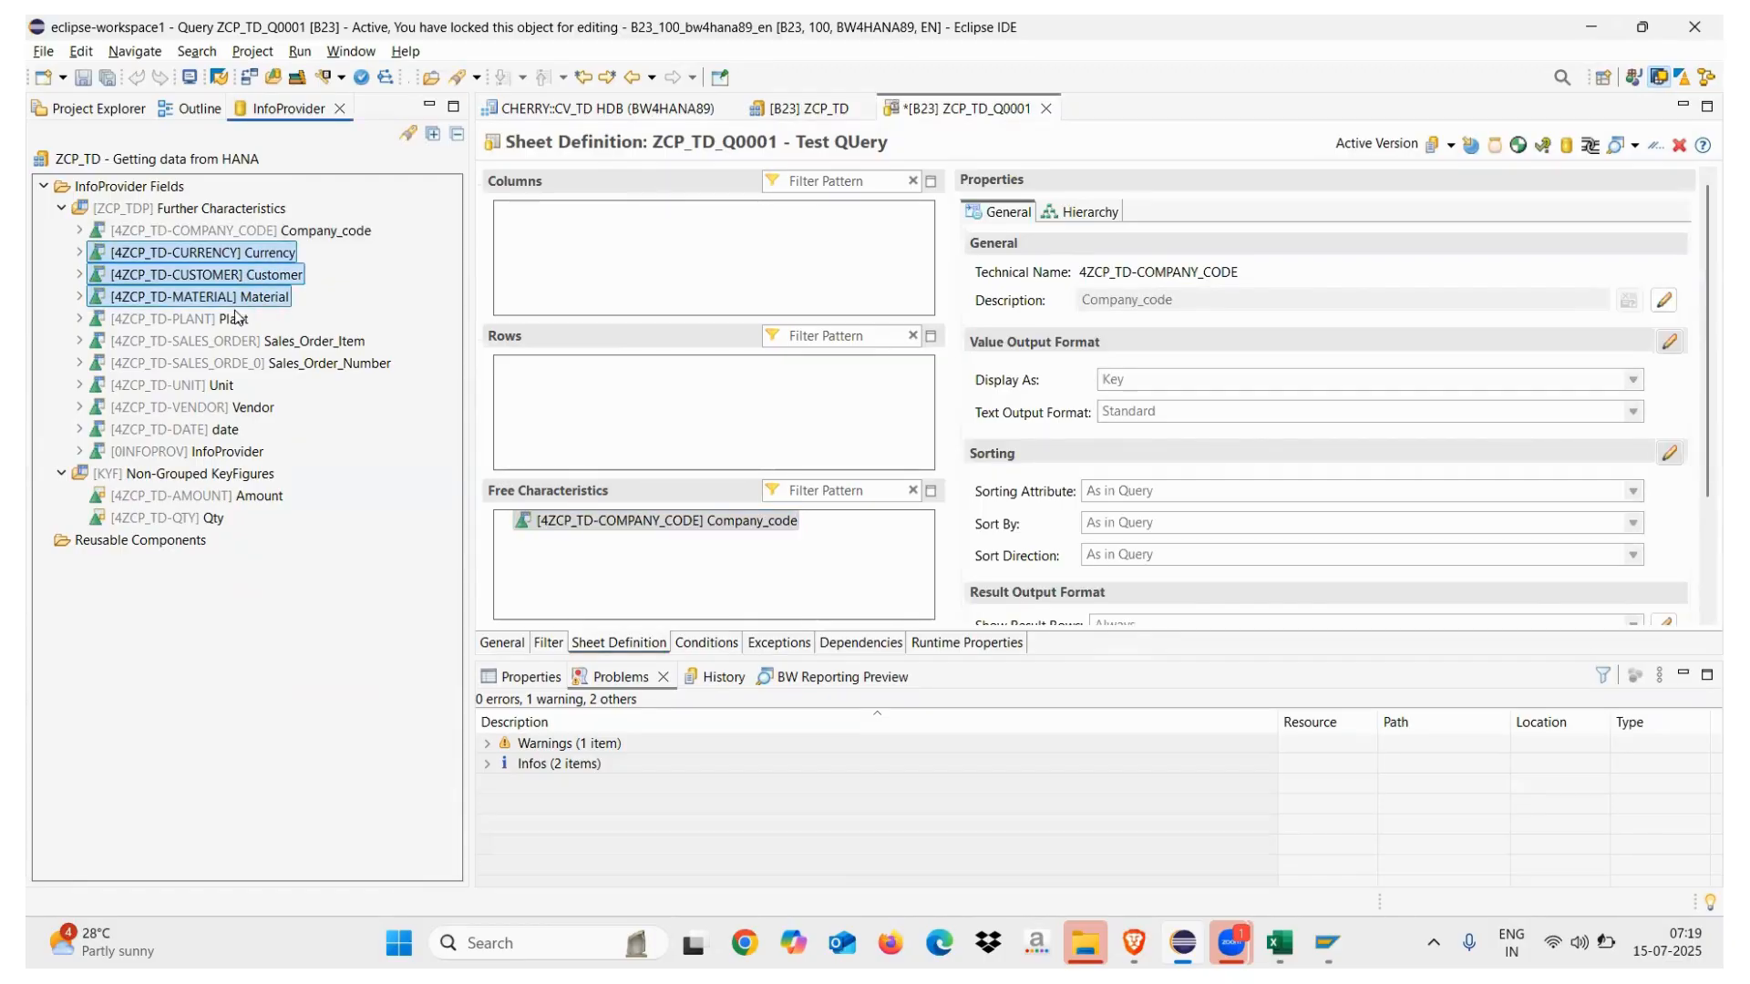
pyautogui.keyDown('ctrl'); pyautogui.click(235, 318); pyautogui.keyUp('ctrl')
pyautogui.keyDown('ctrl'); pyautogui.click(230, 342); pyautogui.keyUp('ctrl')
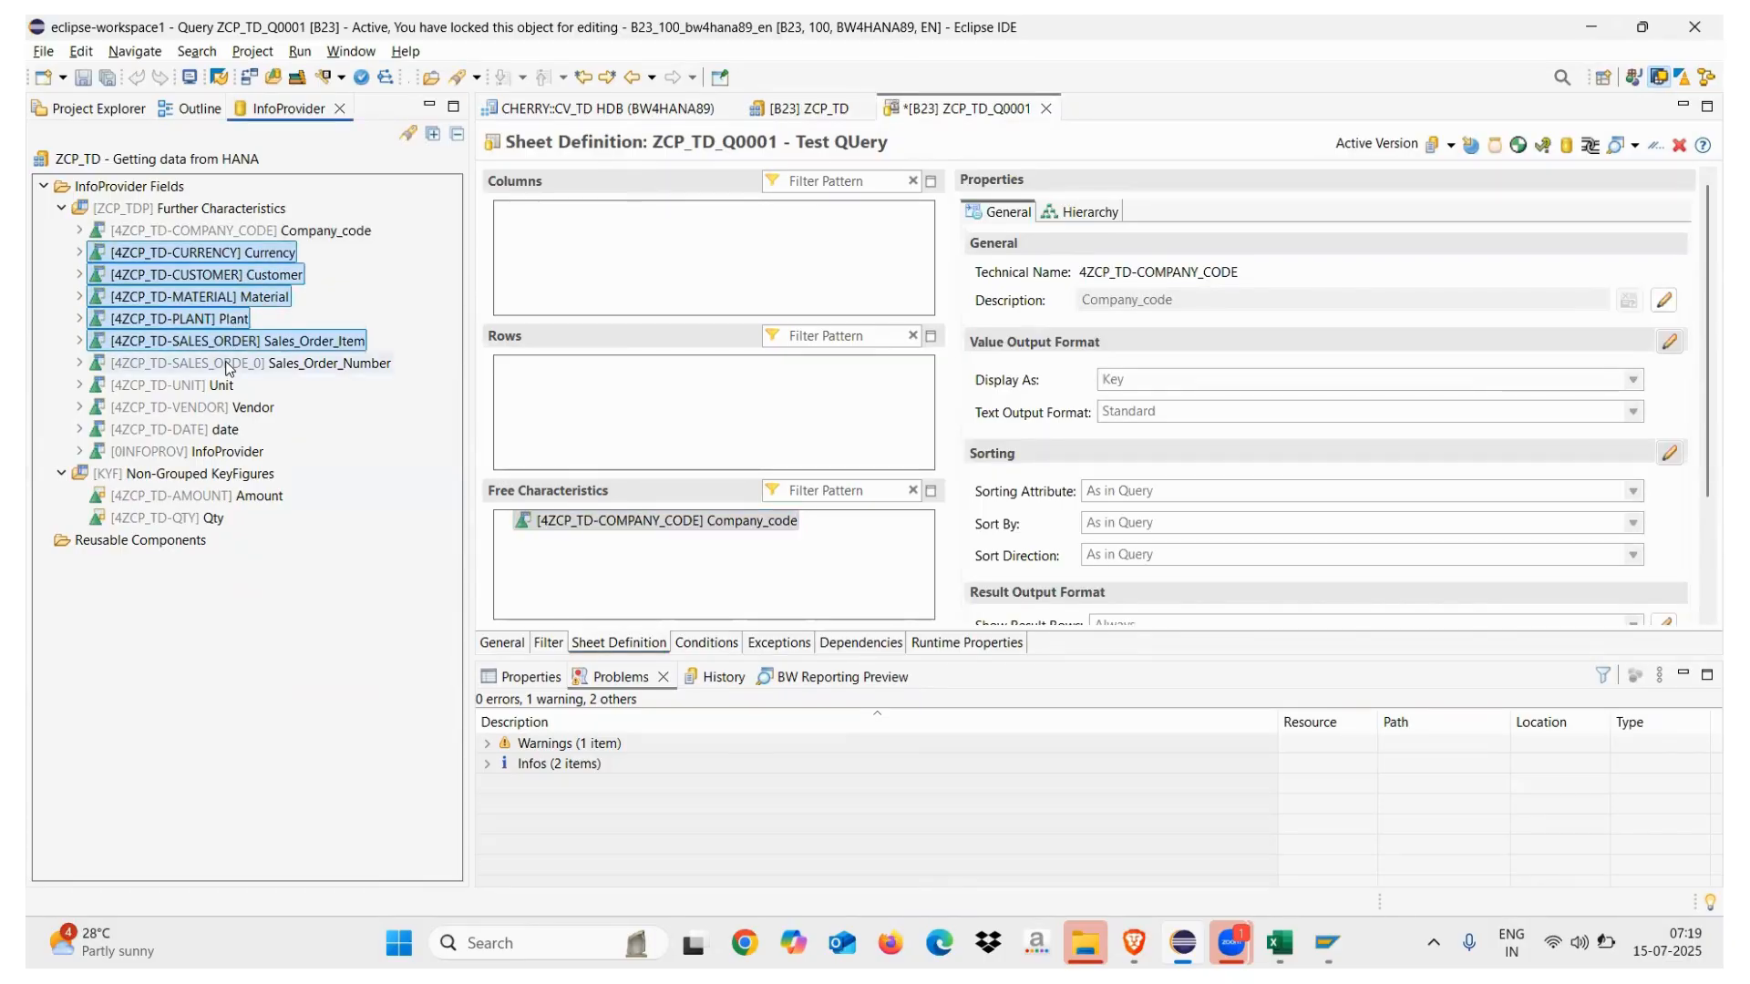
pyautogui.keyDown('ctrl'); pyautogui.click(226, 365); pyautogui.keyUp('ctrl')
pyautogui.moveTo(227, 262); pyautogui.dragTo(625, 580)
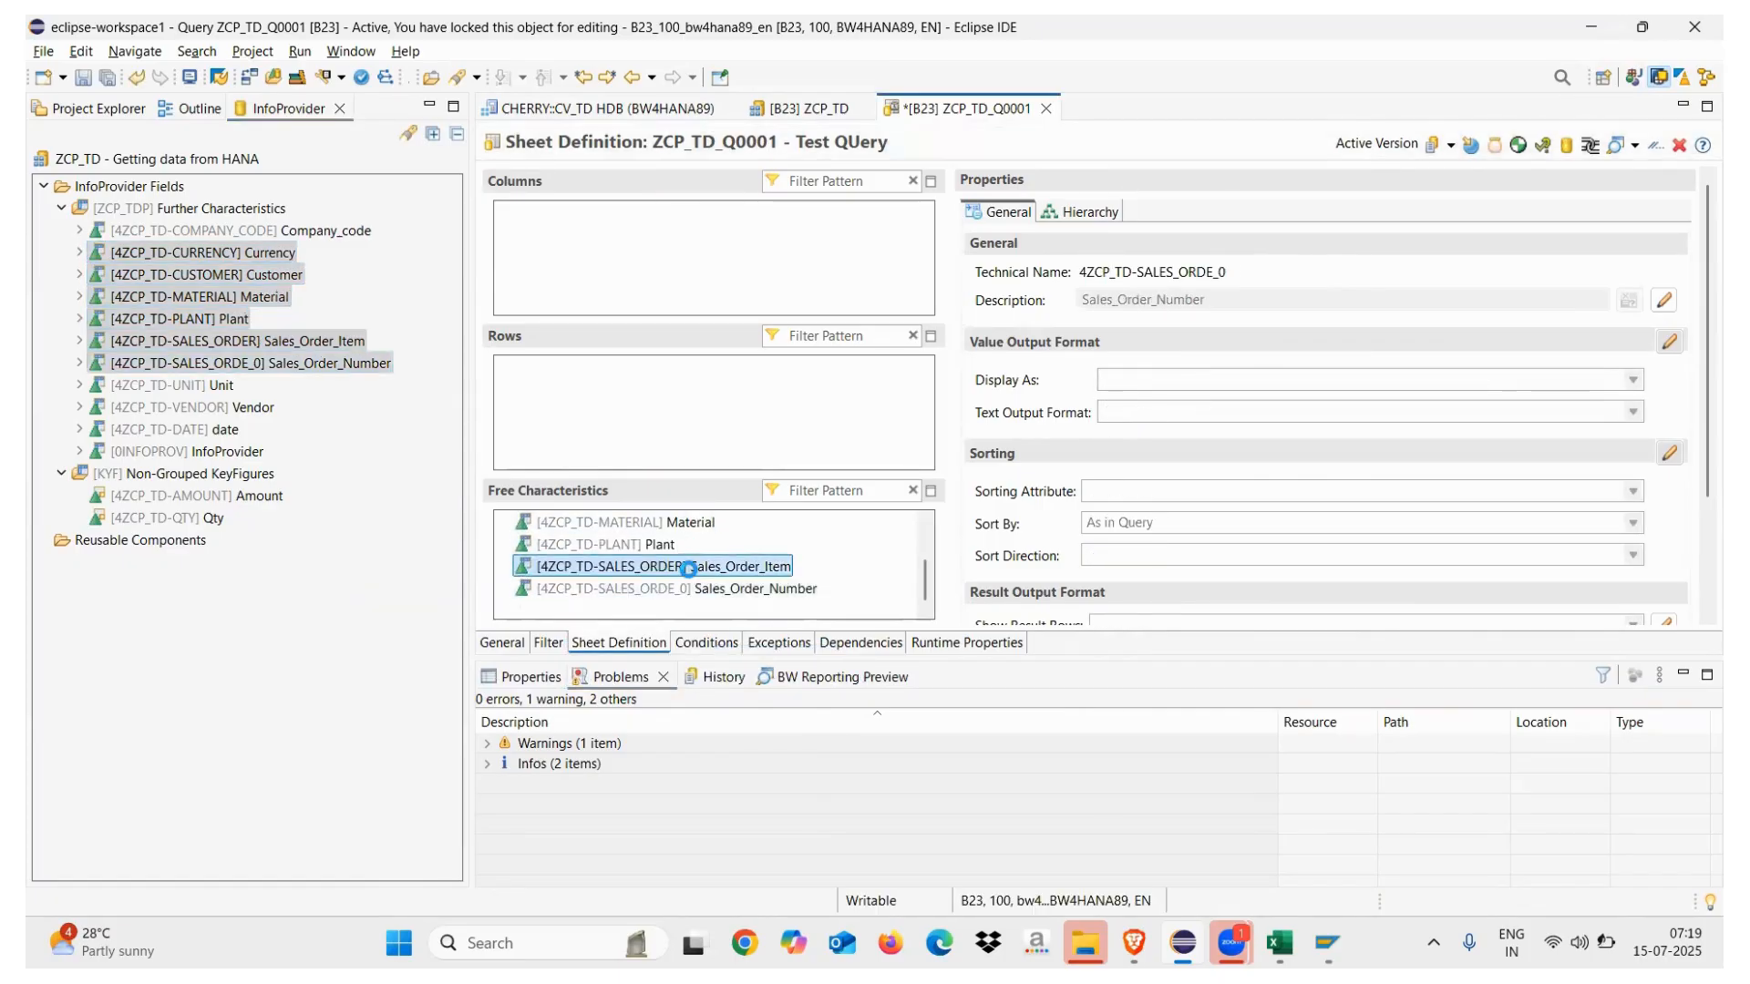
# Move Sales_Order_Item and Sales_Order_Number to Rows; add Vendor, date and InfoProvider as free characteristics
pyautogui.keyDown('ctrl'); pyautogui.click(682, 588); pyautogui.keyUp('ctrl')
pyautogui.moveTo(670, 570); pyautogui.dragTo(674, 411)
pyautogui.moveTo(191, 407); pyautogui.dragTo(675, 567)
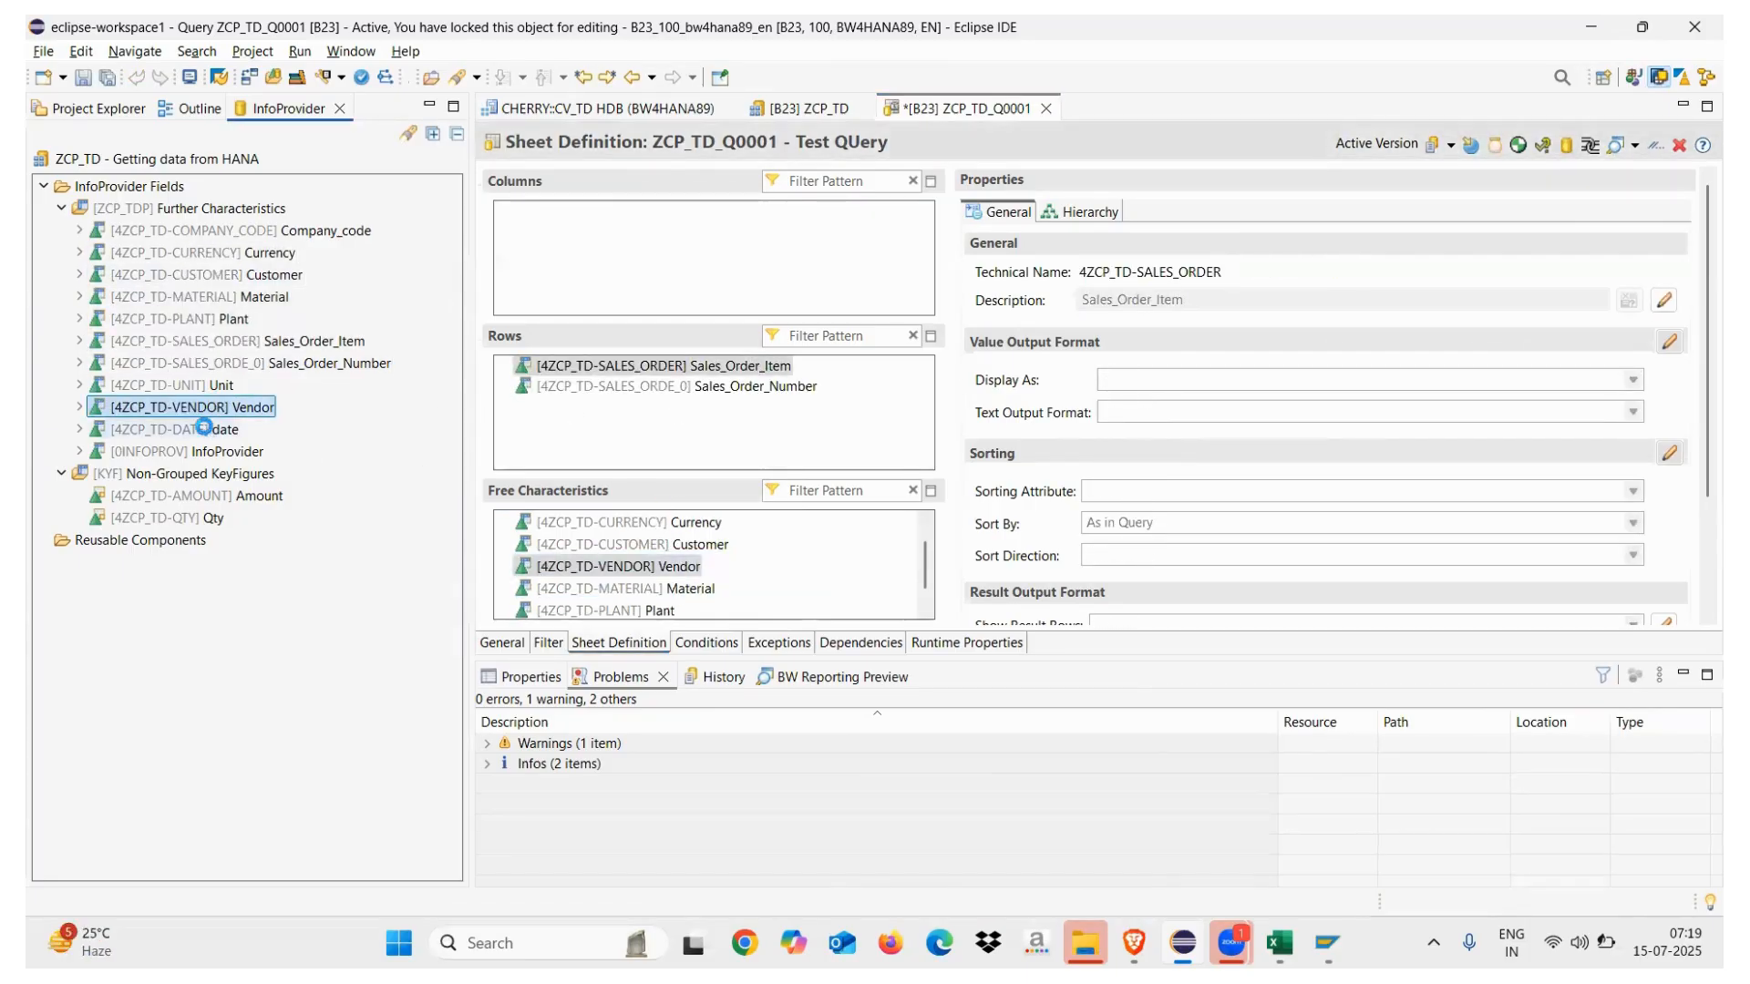
pyautogui.doubleClick(181, 432)
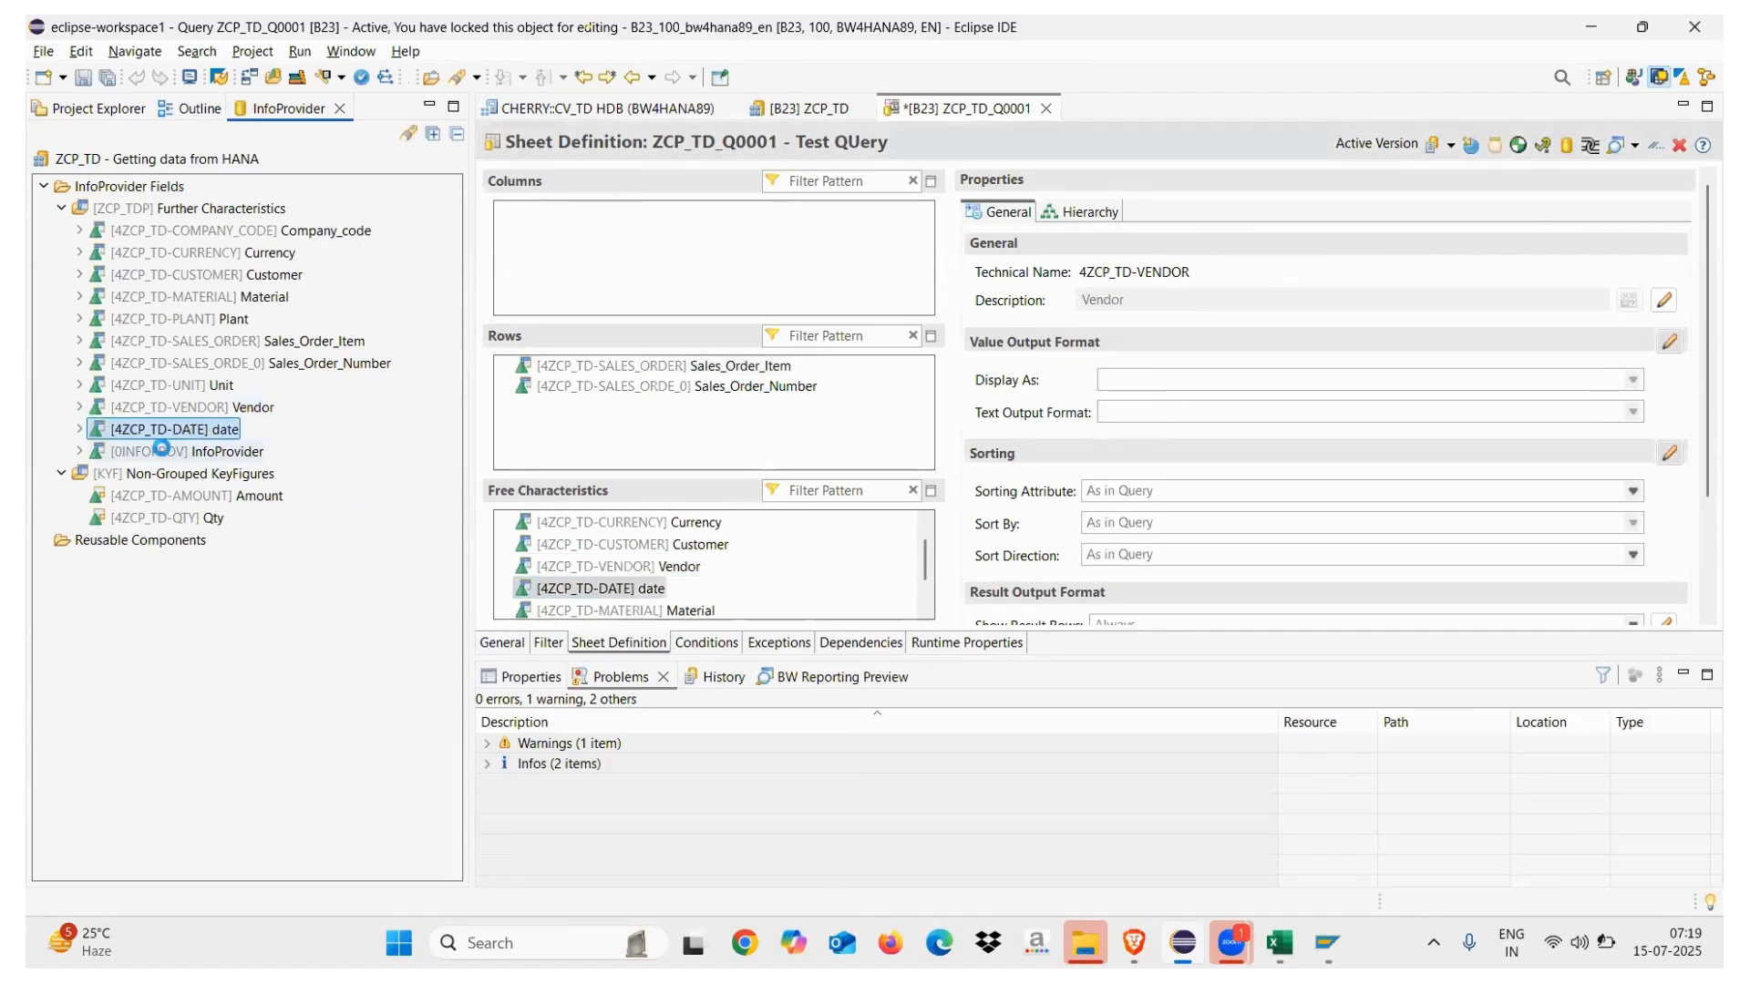
pyautogui.doubleClick(188, 454)
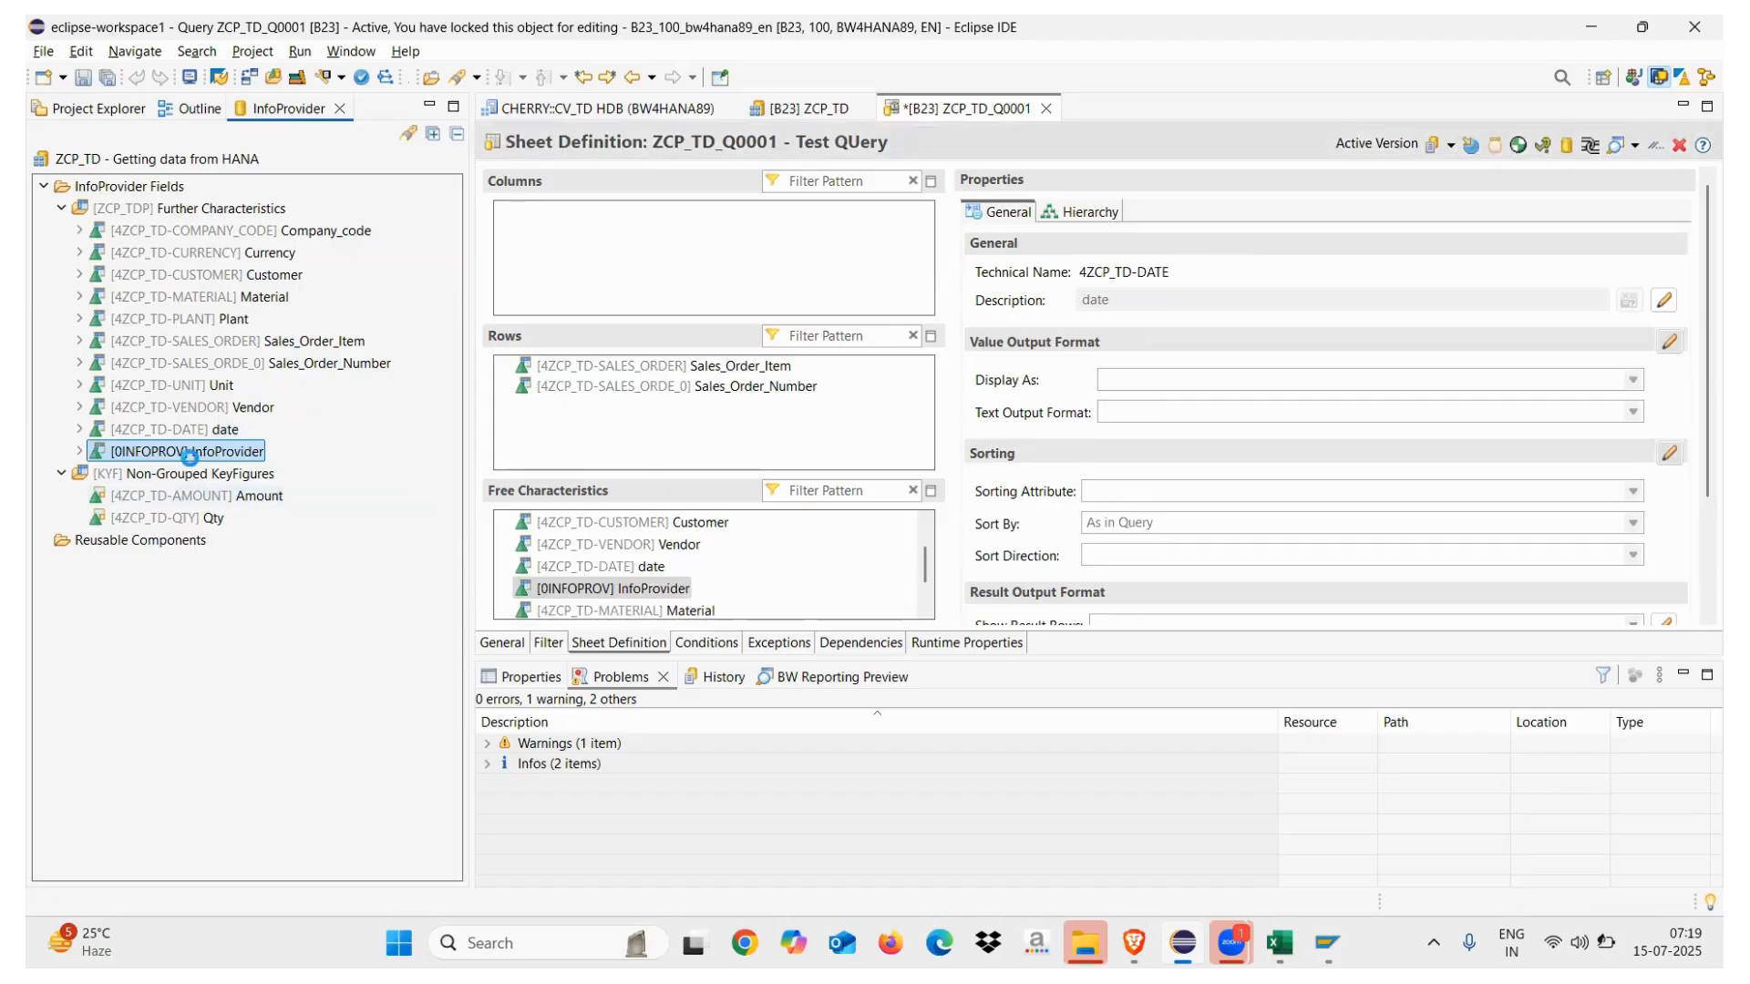
# Put the Amount and Qty key figures in the columns and save the query
pyautogui.moveTo(178, 495); pyautogui.dragTo(533, 273)
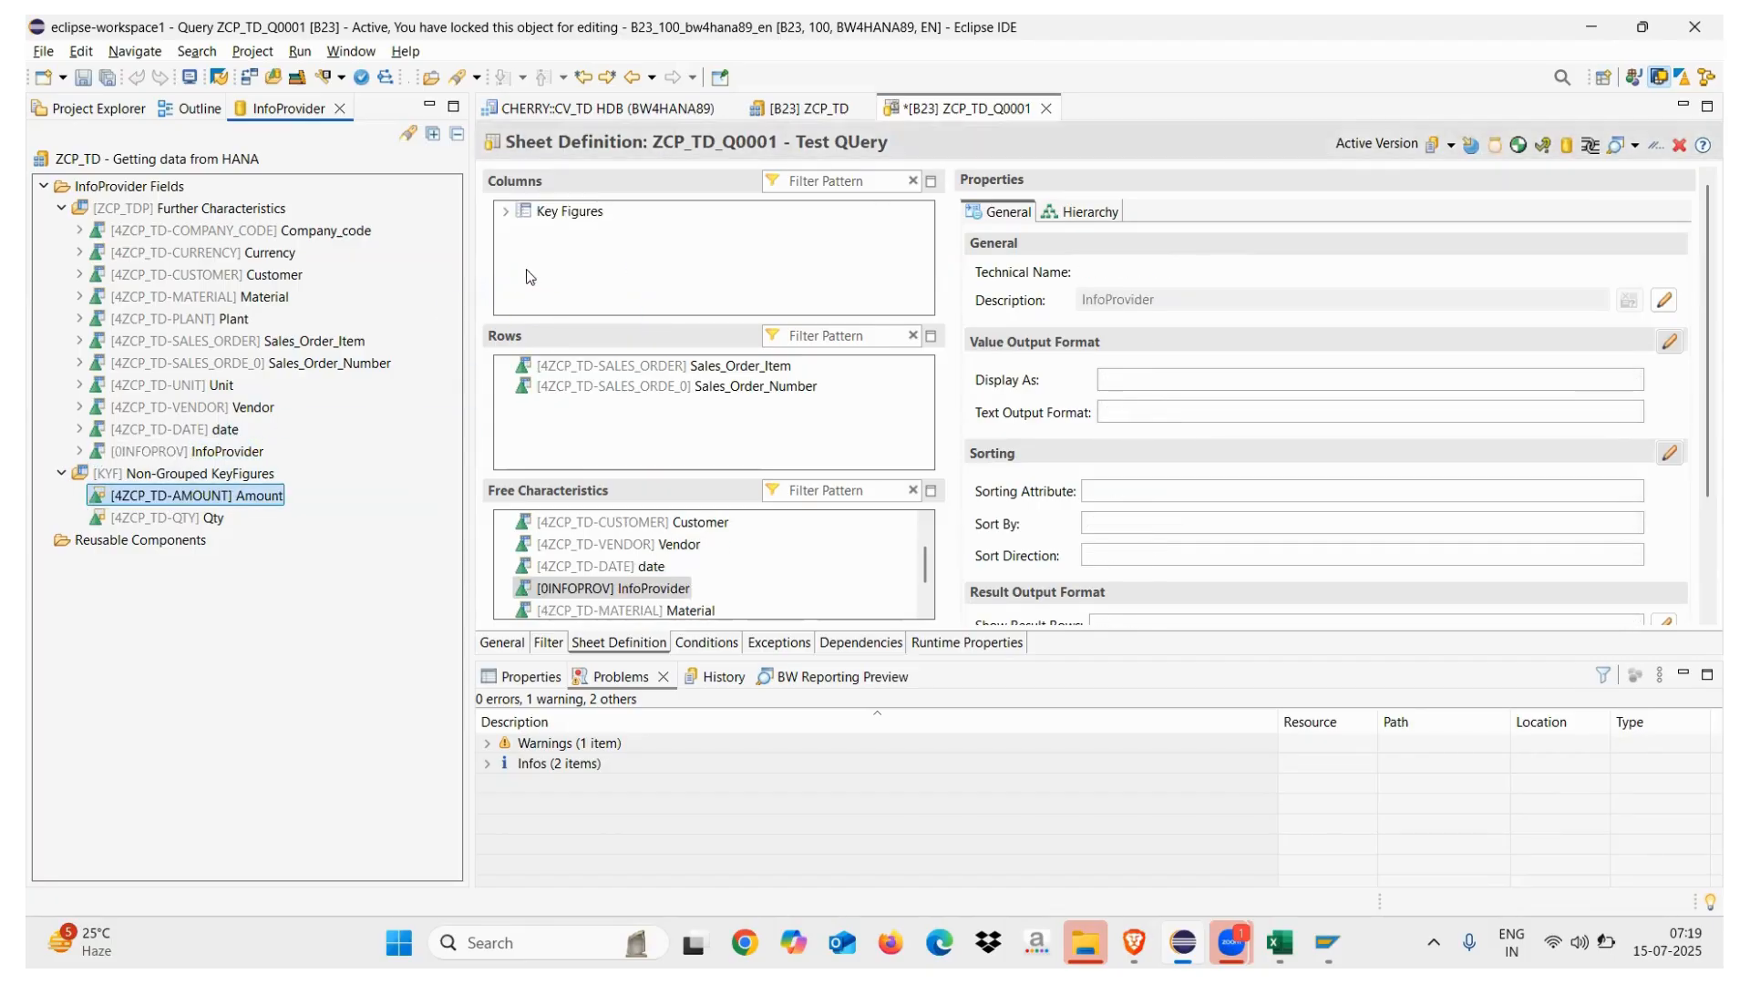
pyautogui.click(584, 231)
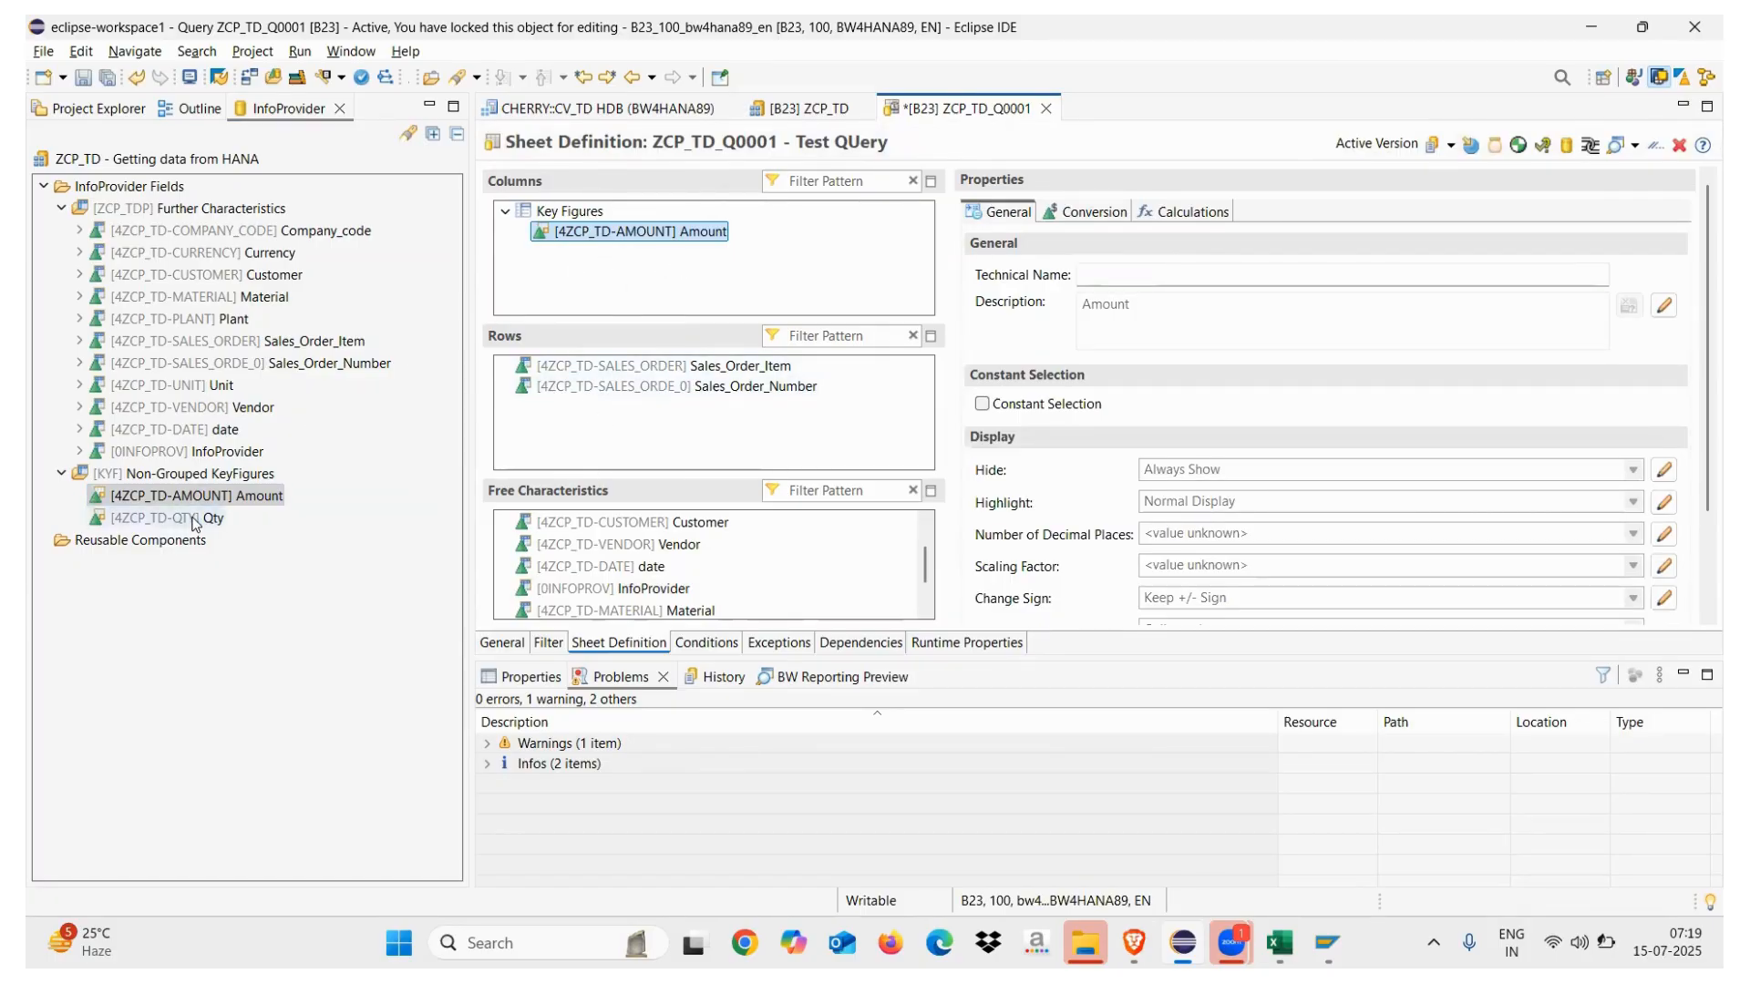
pyautogui.moveTo(191, 520); pyautogui.dragTo(583, 255)
pyautogui.click(629, 252)
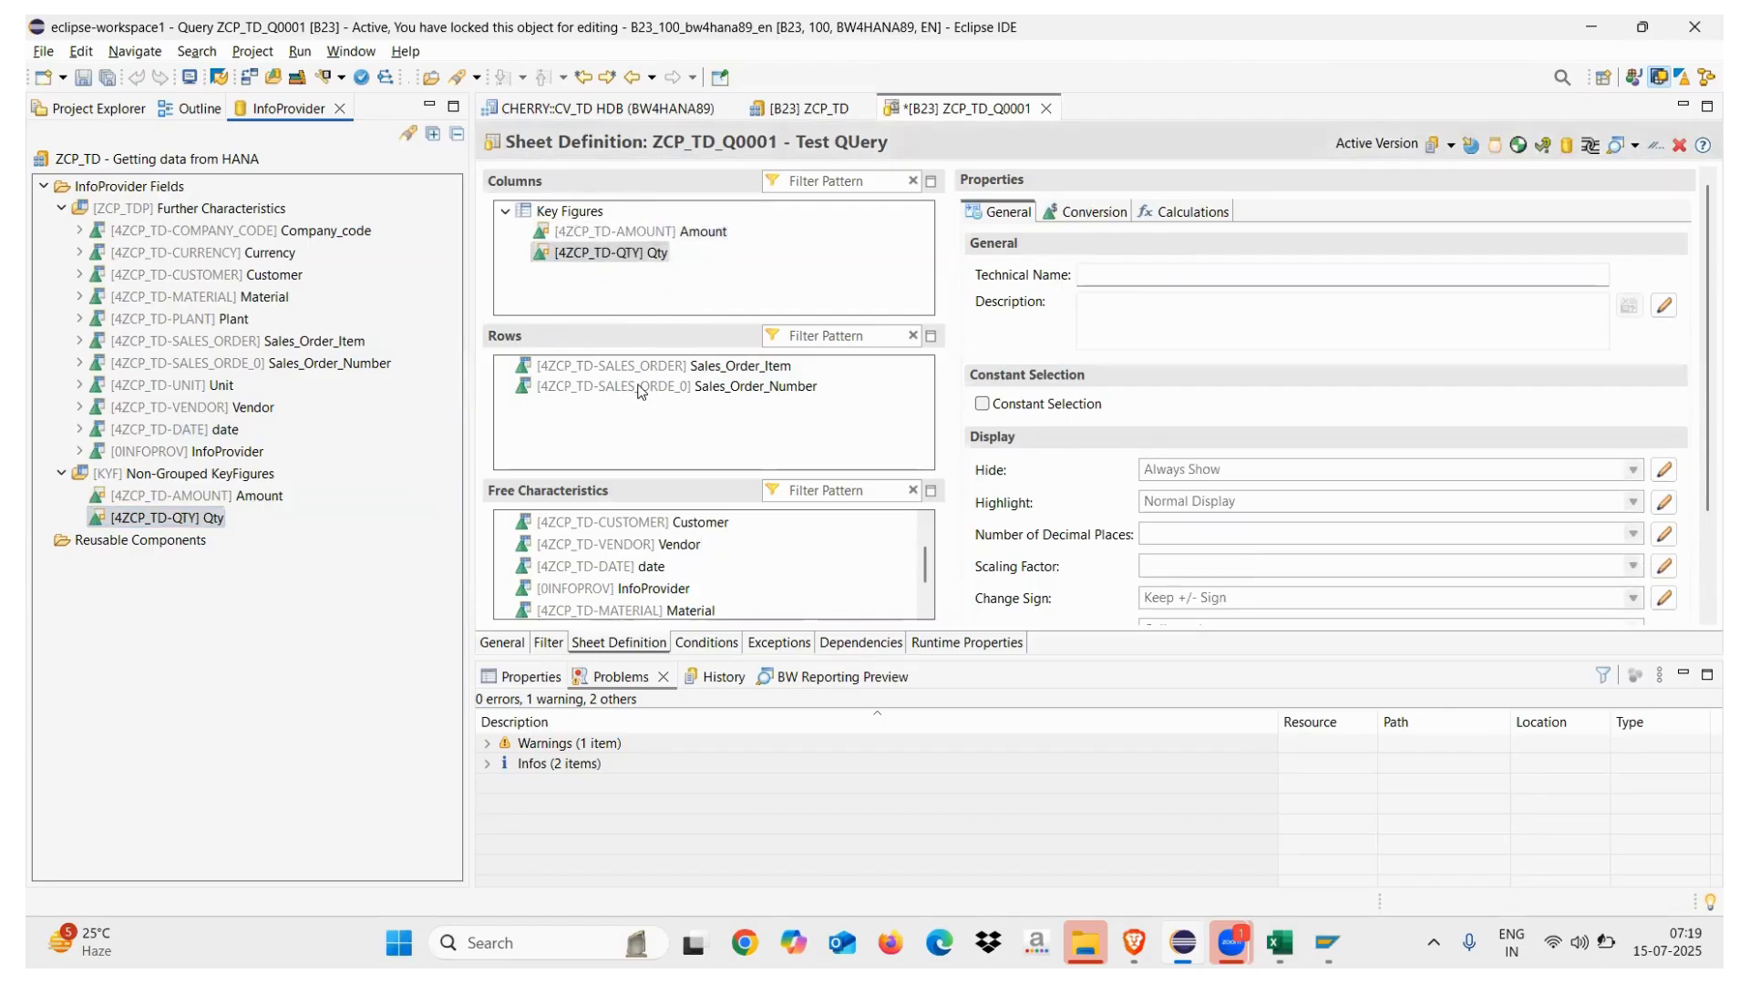
pyautogui.click(82, 77)
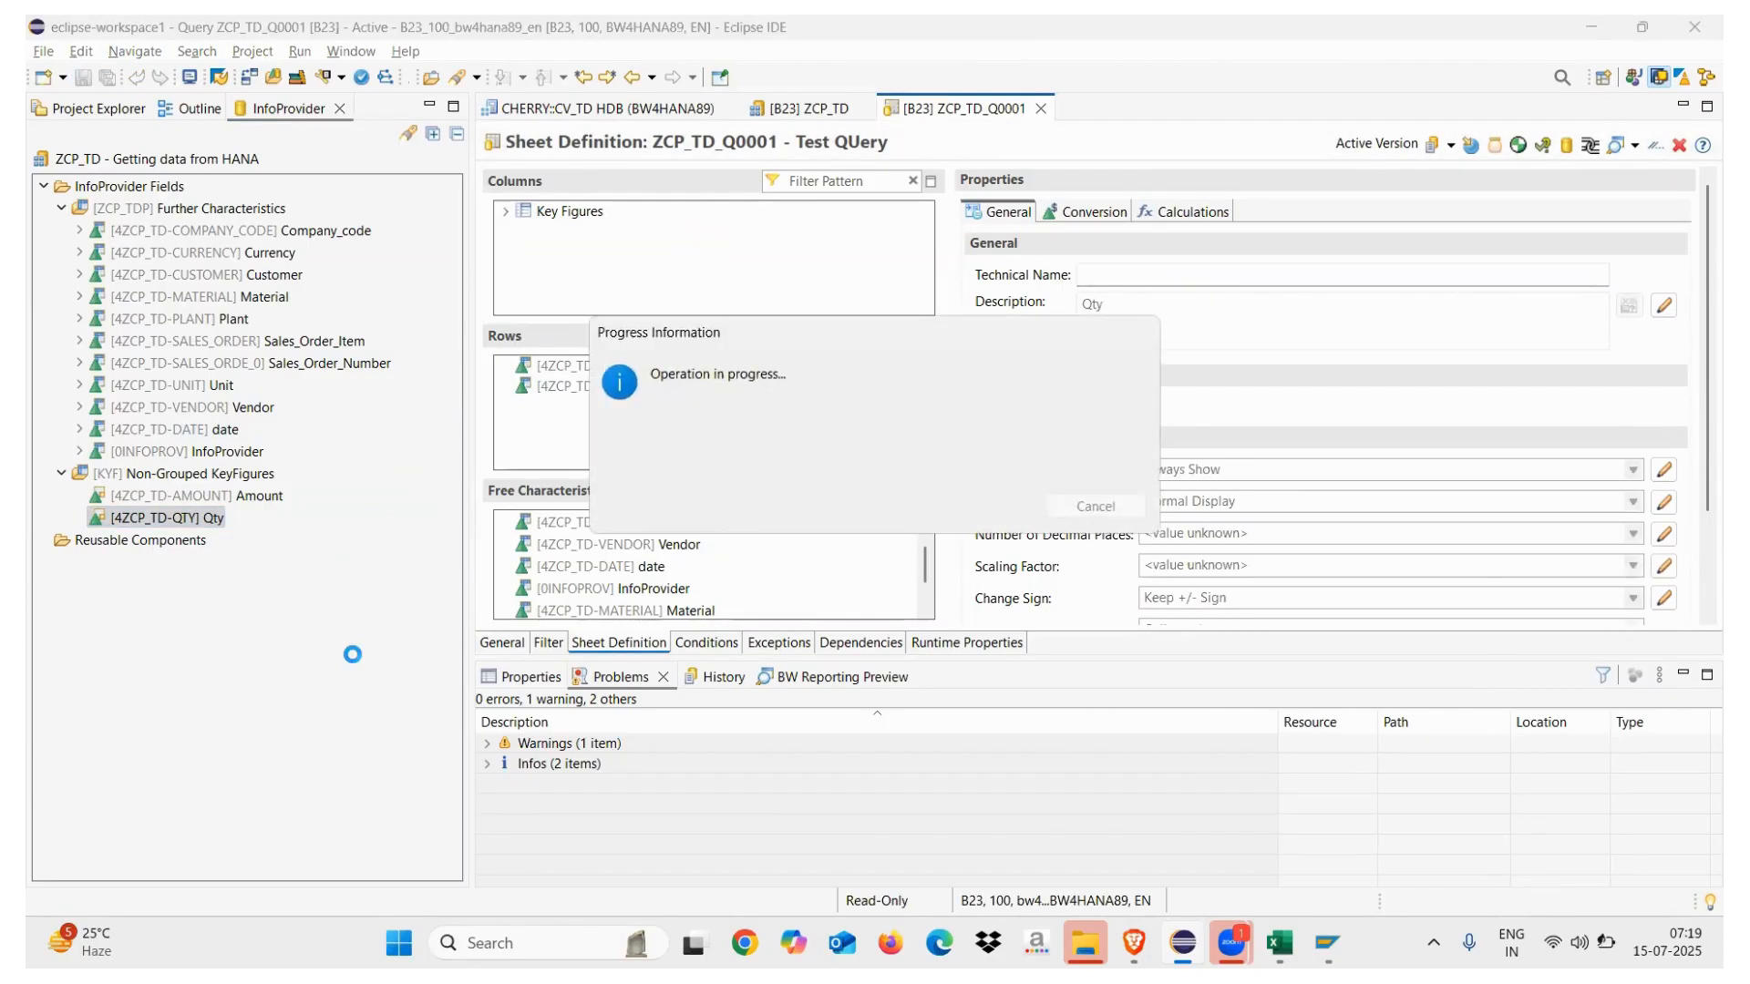
# Copy the technical name ZCP_TD_Q0001 from General settings and switch to the browser
pyautogui.click(504, 645)
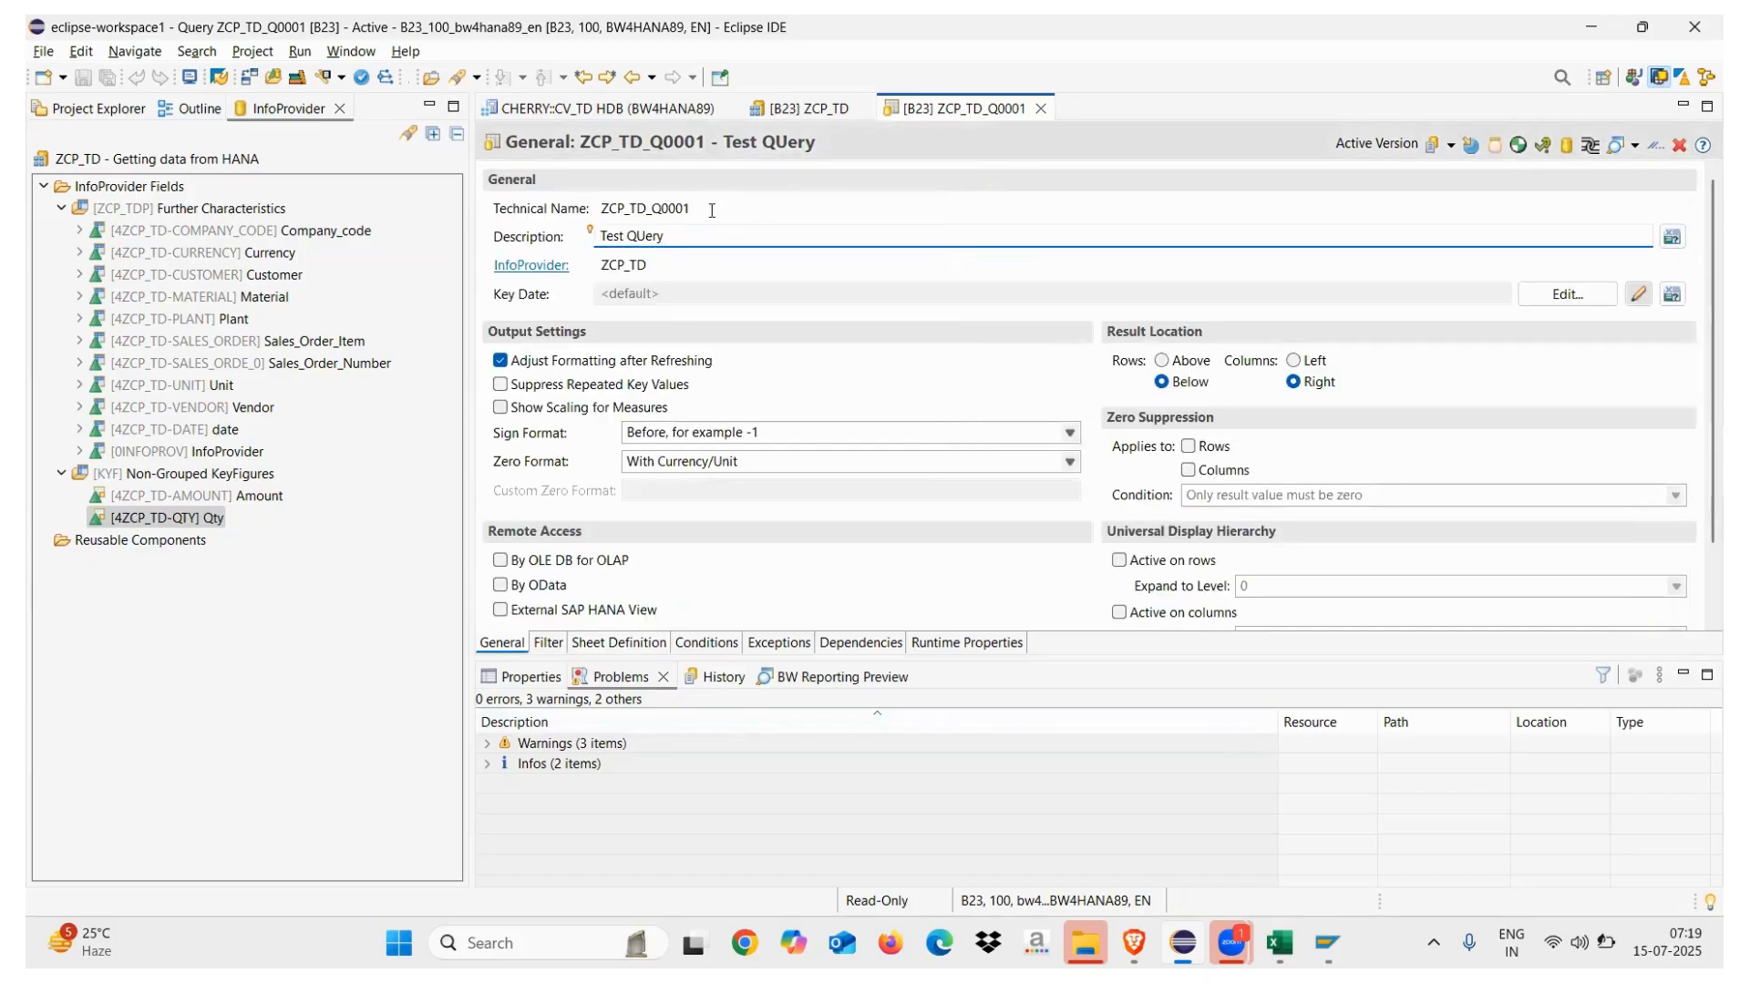
pyautogui.moveTo(690, 209); pyautogui.dragTo(588, 210)
pyautogui.hotkey('ctrl', 'c')
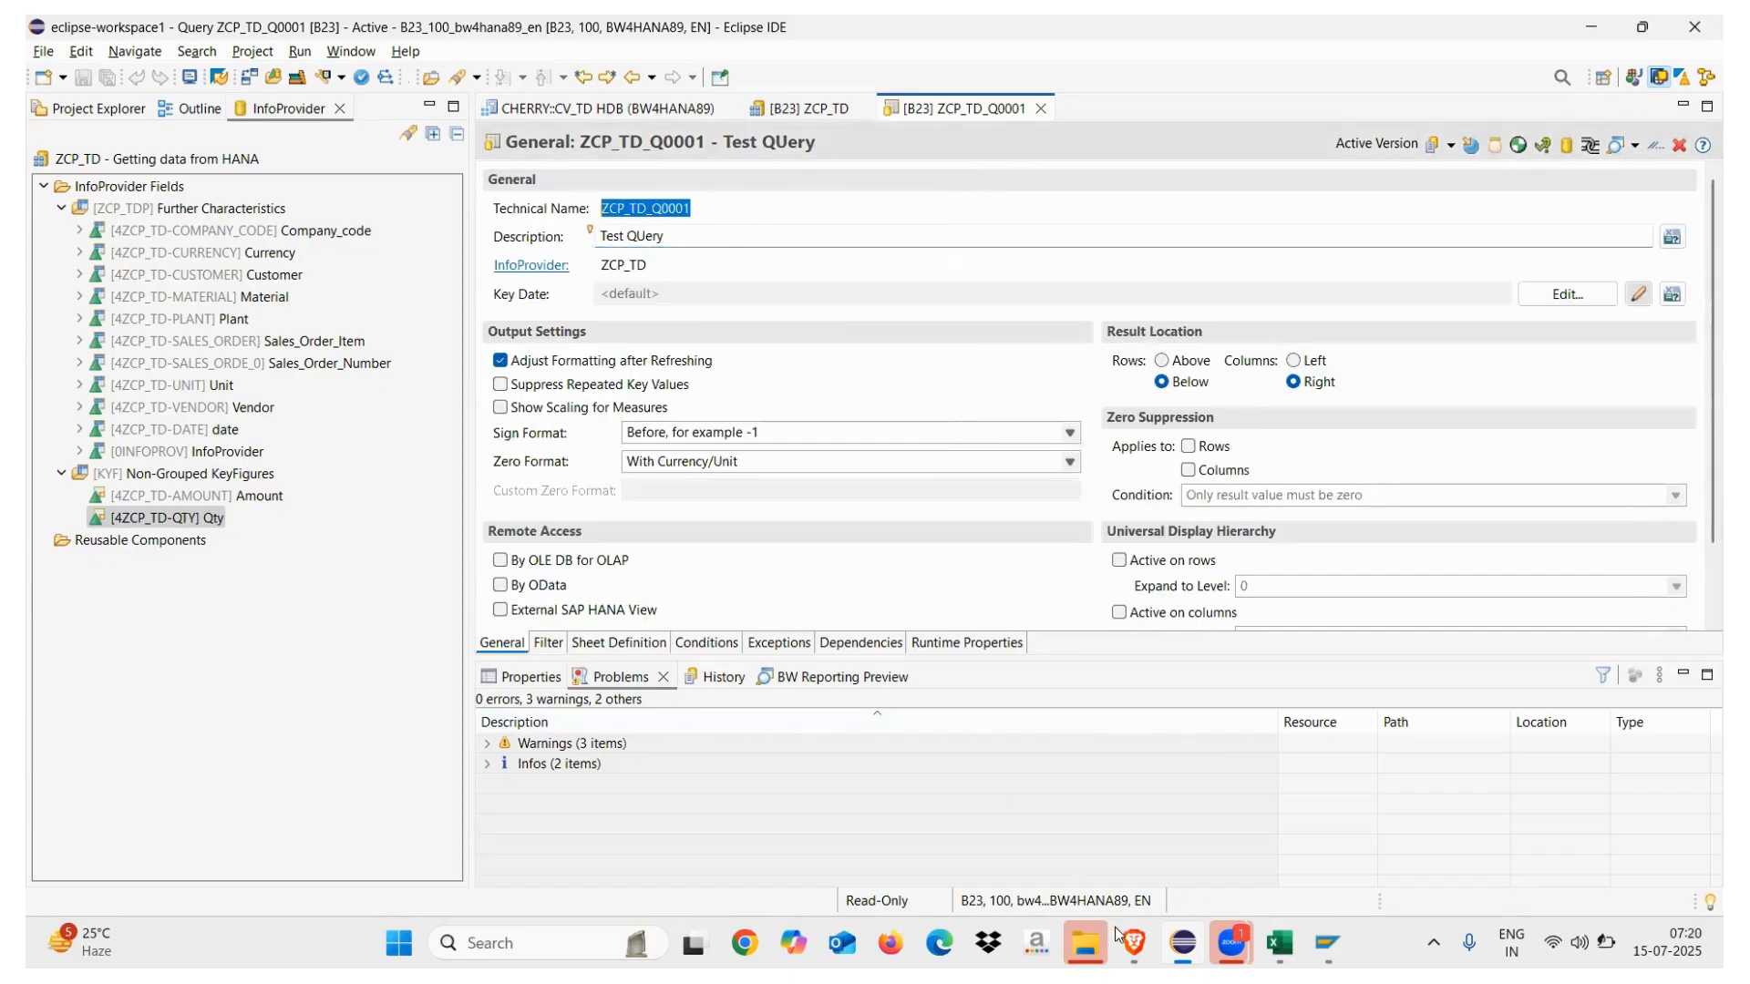
pyautogui.moveTo(1133, 942)
pyautogui.click(1549, 829)
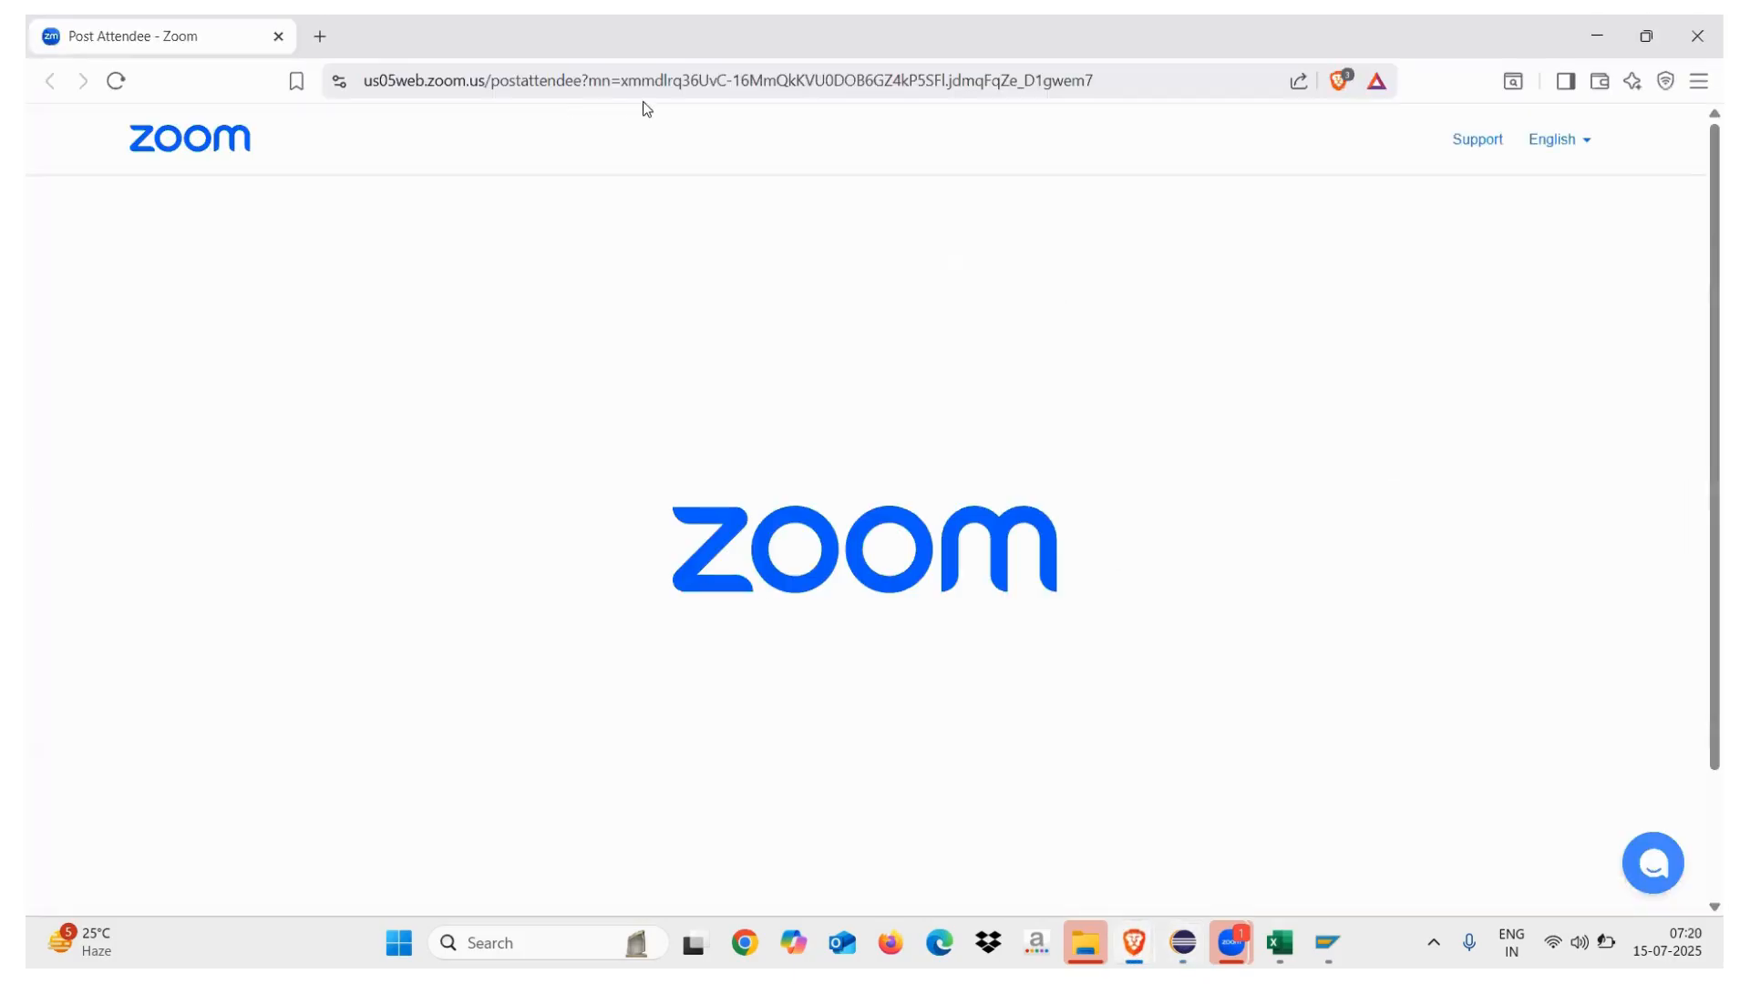
# In a new tab, log on to the Fiori launchpad with the user name and password
pyautogui.click(320, 38)
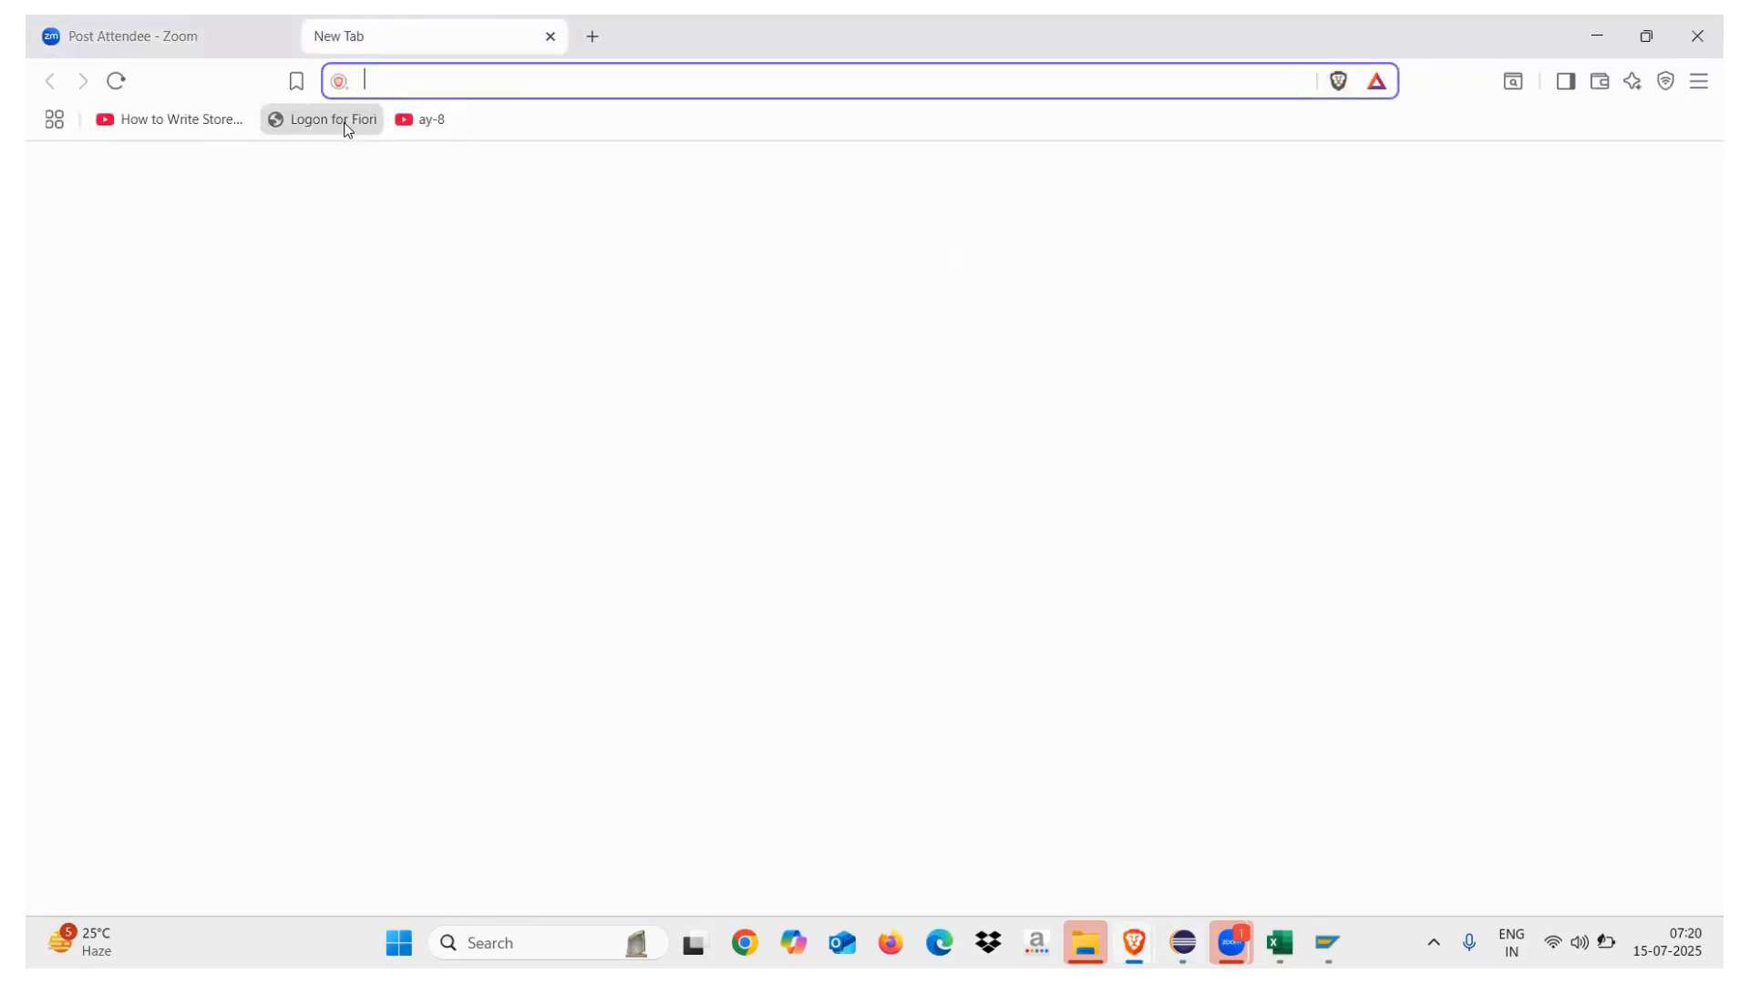
pyautogui.click(337, 121)
pyautogui.write('BW4HANA89')
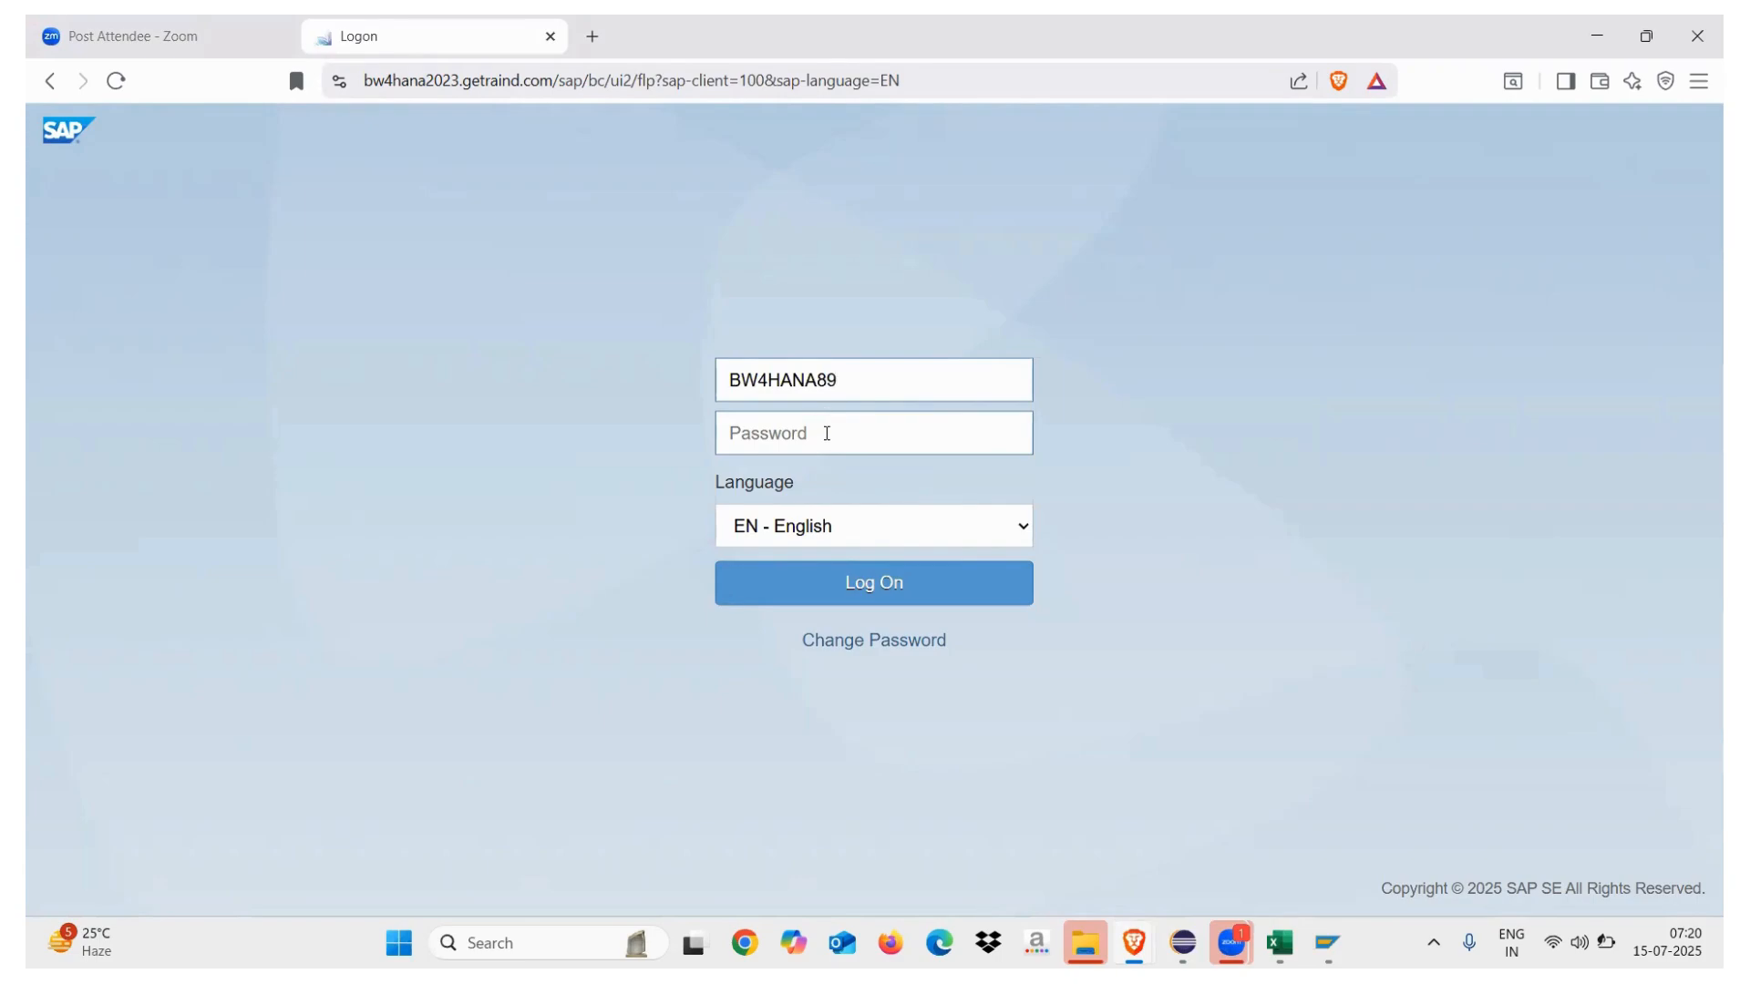
pyautogui.click(827, 435)
pyautogui.write('••')
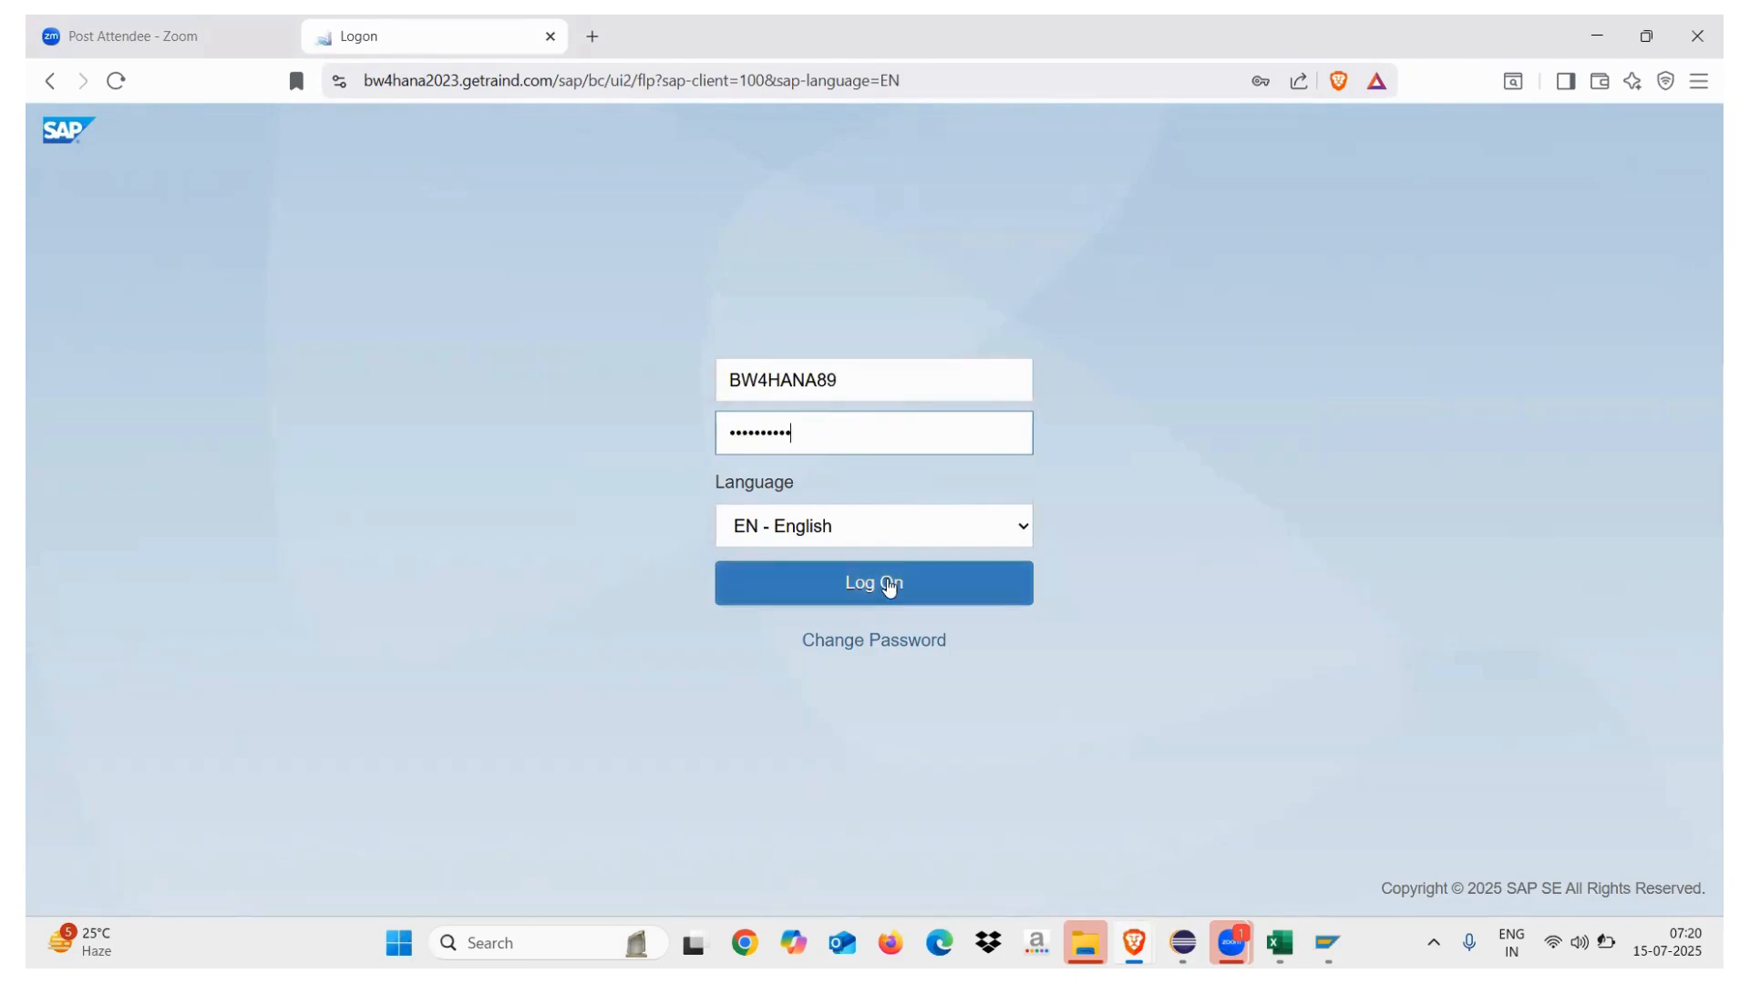
pyautogui.click(875, 584)
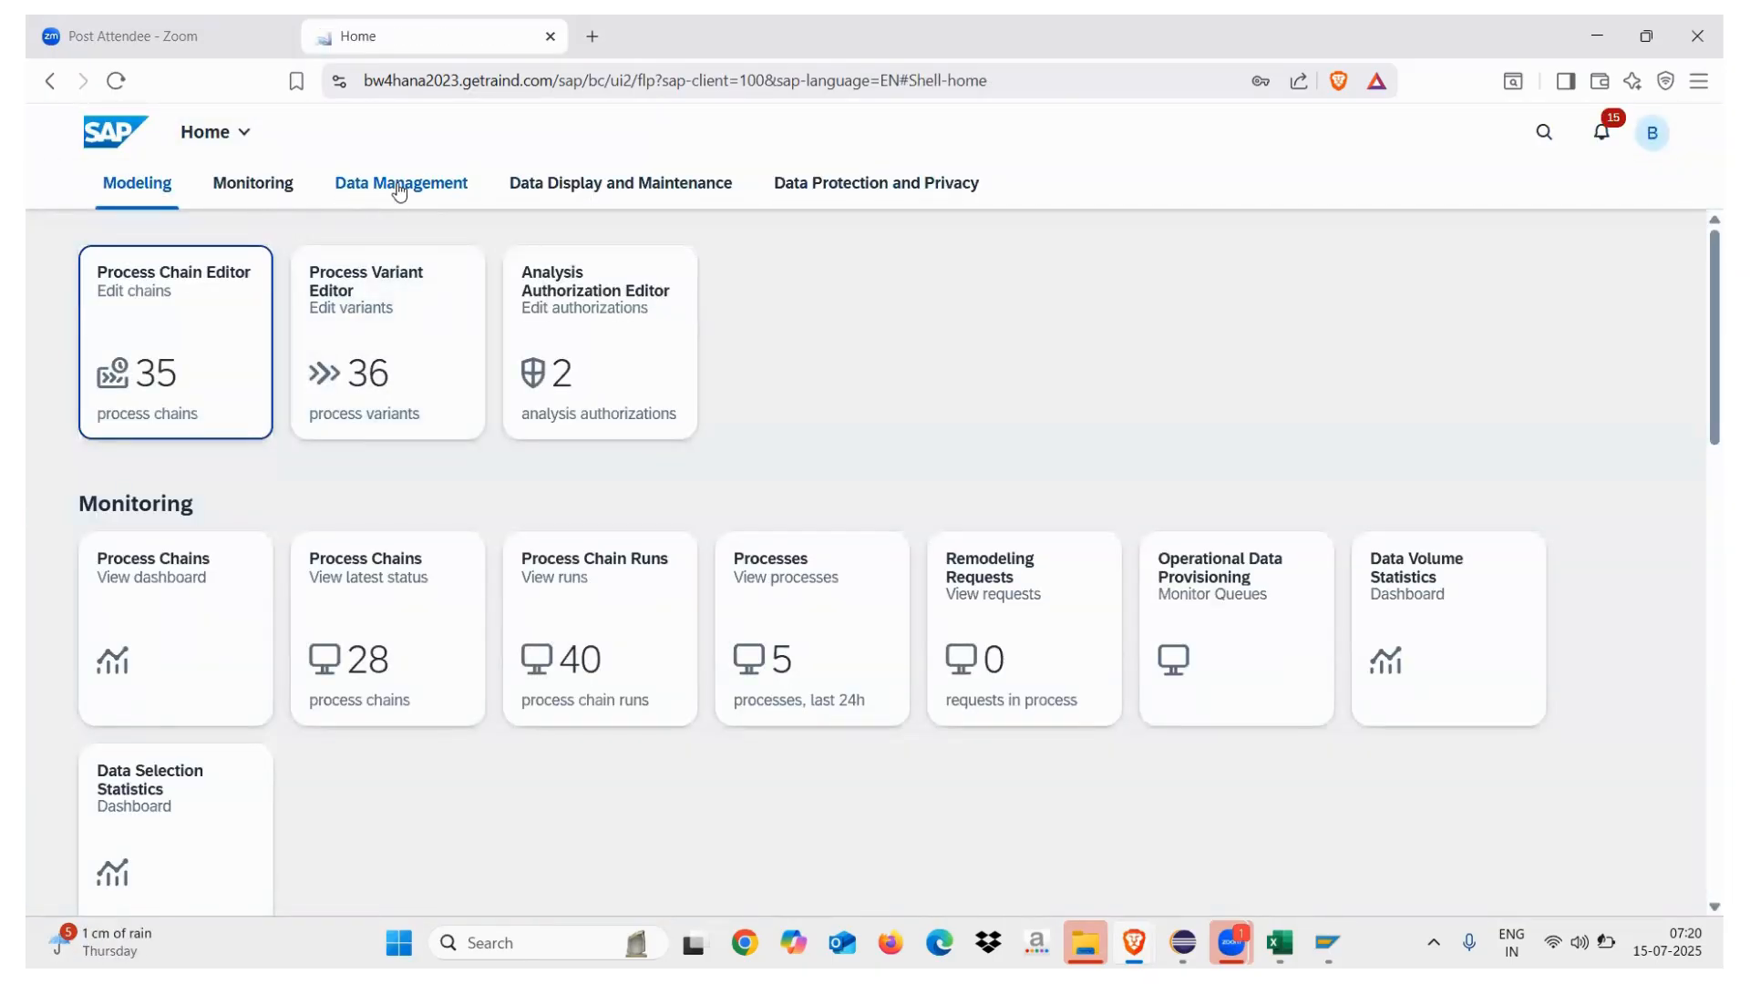
# Open the Query tile under Data Management and start searching the query list
pyautogui.click(375, 193)
pyautogui.click(569, 579)
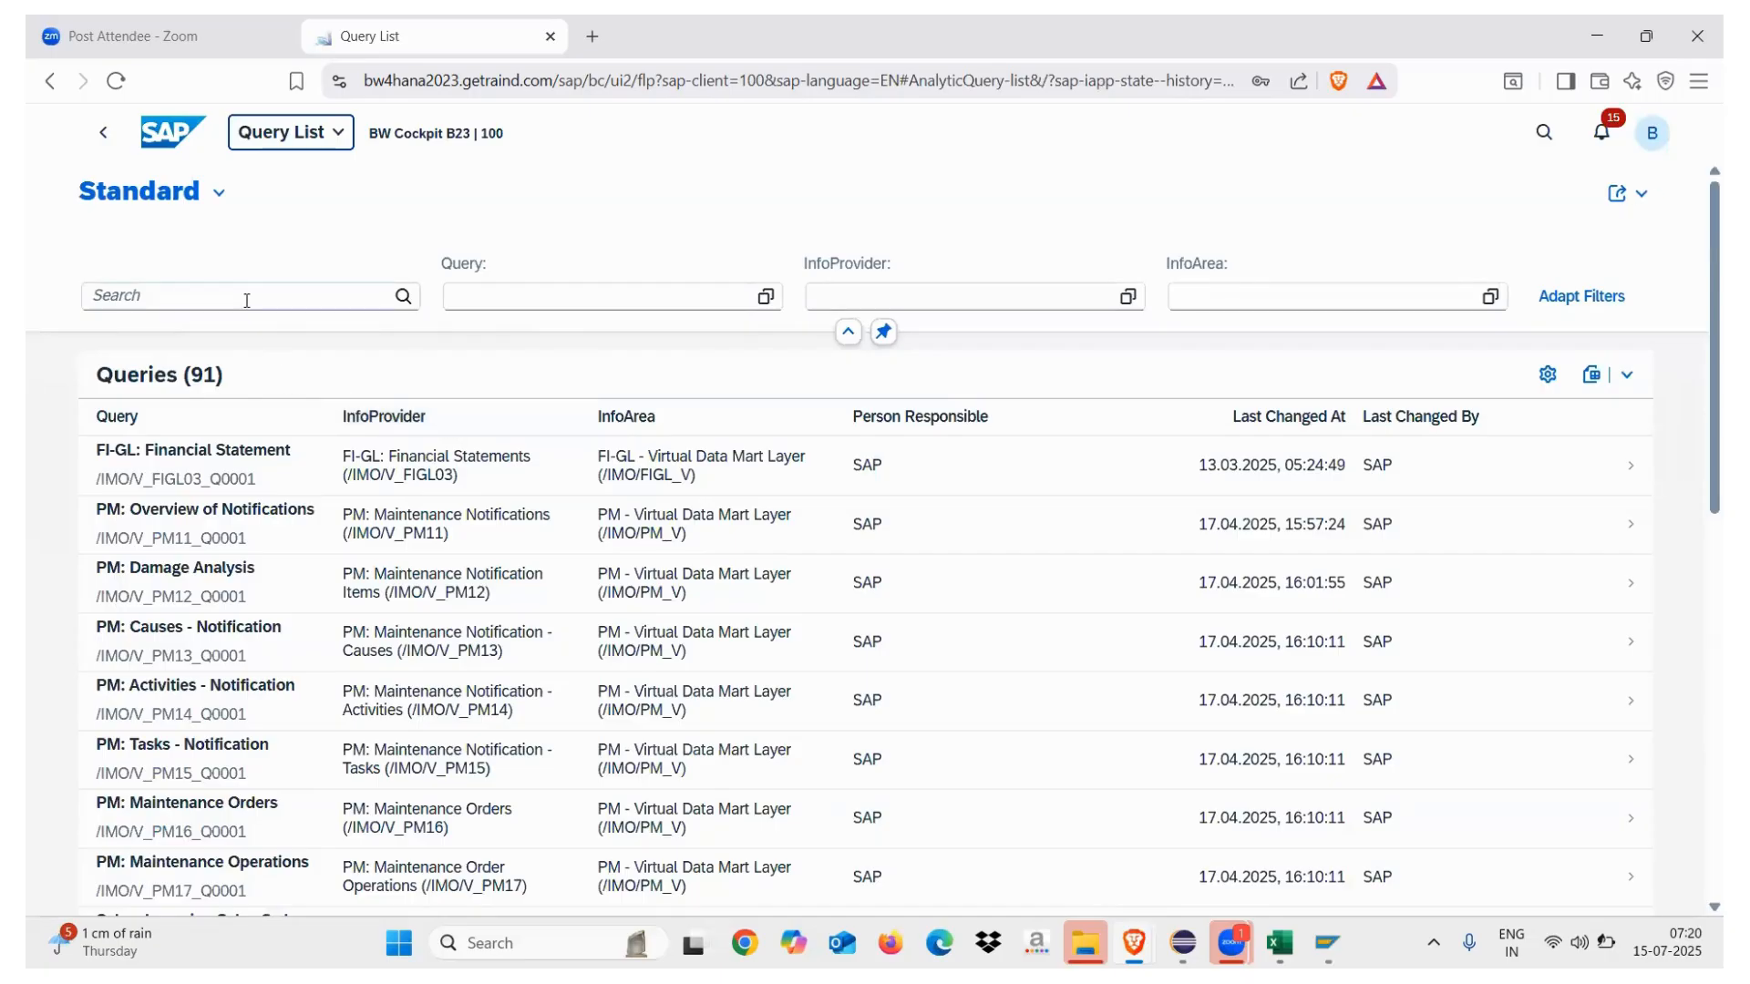
pyautogui.click(244, 295)
# Search the query list for ZCP_TD_Q0001 and open the Test QUery preview
pyautogui.hotkey('ctrl', 'v')
pyautogui.press('Return')
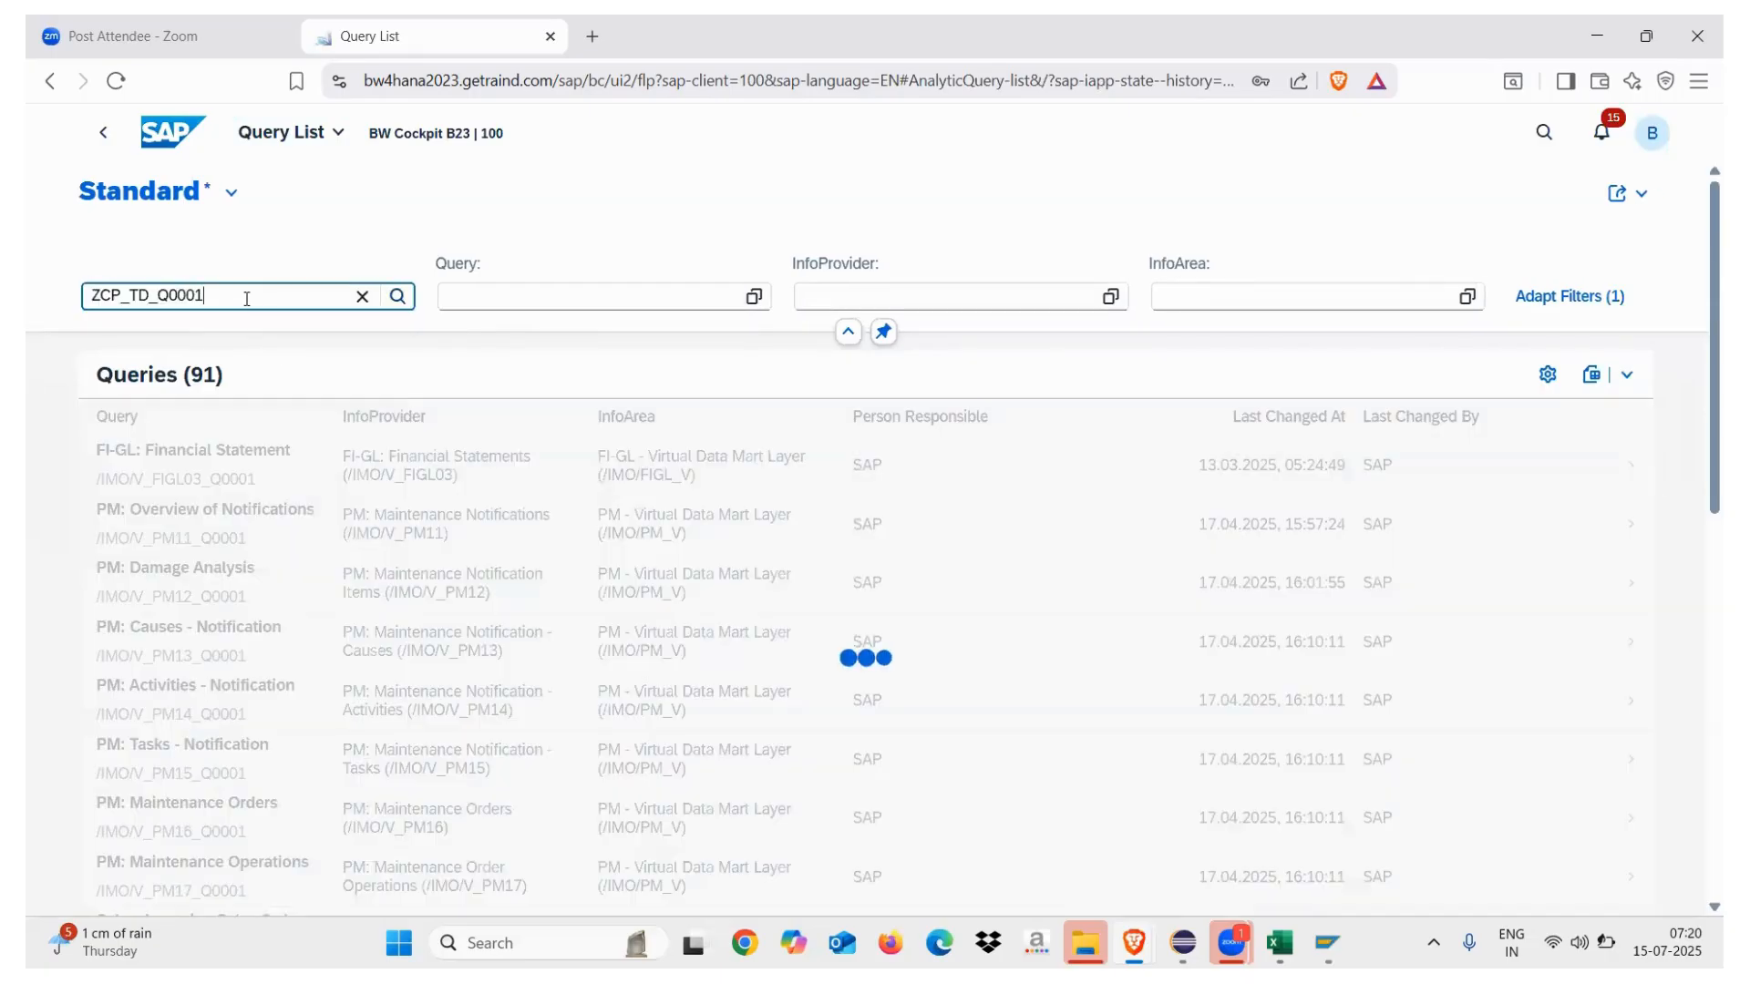
pyautogui.click(187, 456)
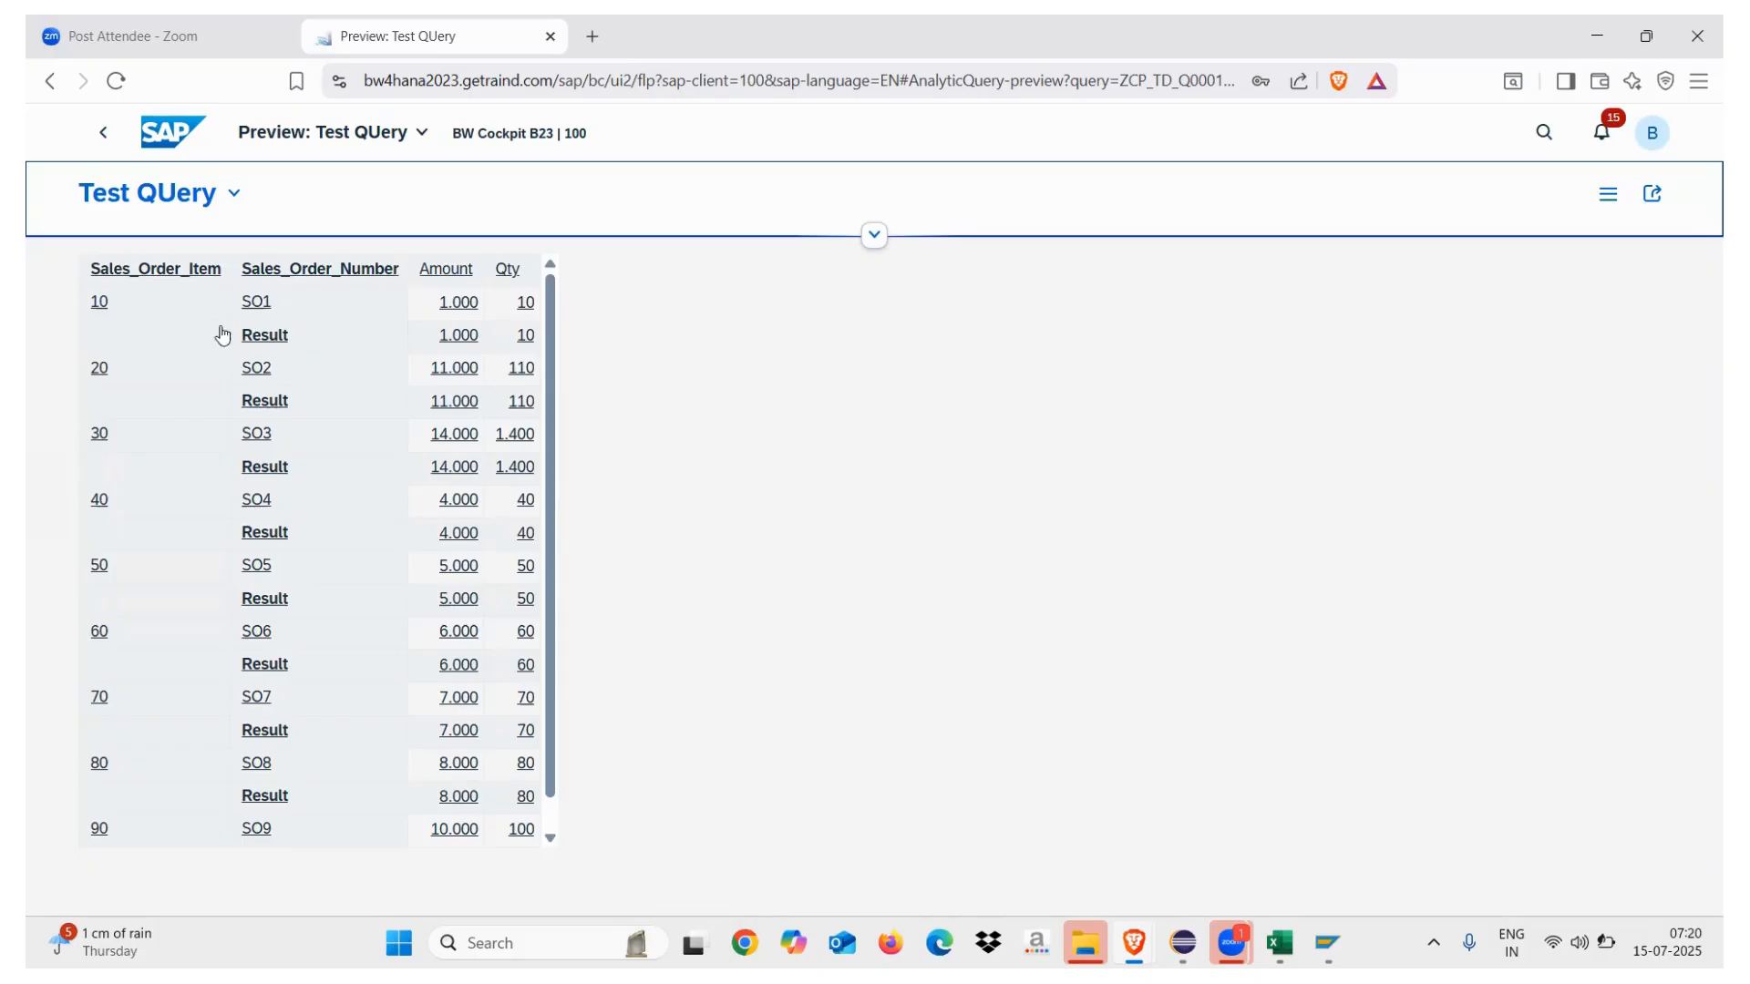
# In the preview Layout, add Customer to the rows, view the data, then return to Eclipse
pyautogui.click(873, 235)
pyautogui.click(239, 262)
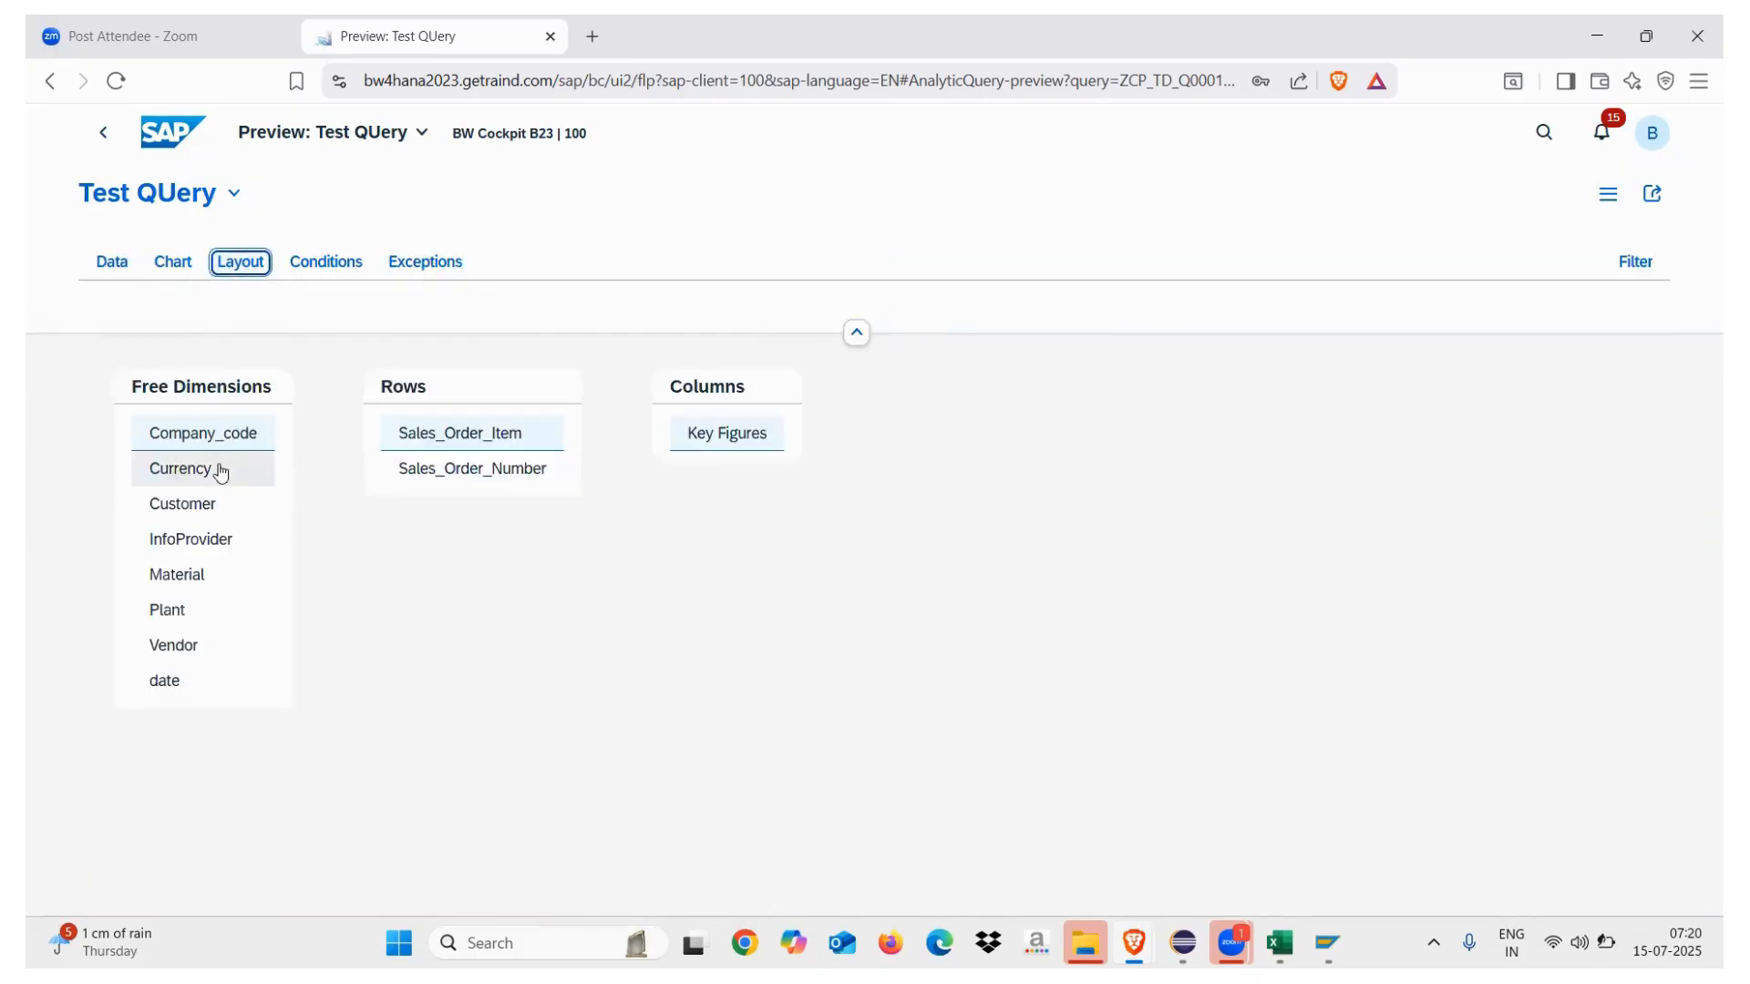
pyautogui.click(192, 501)
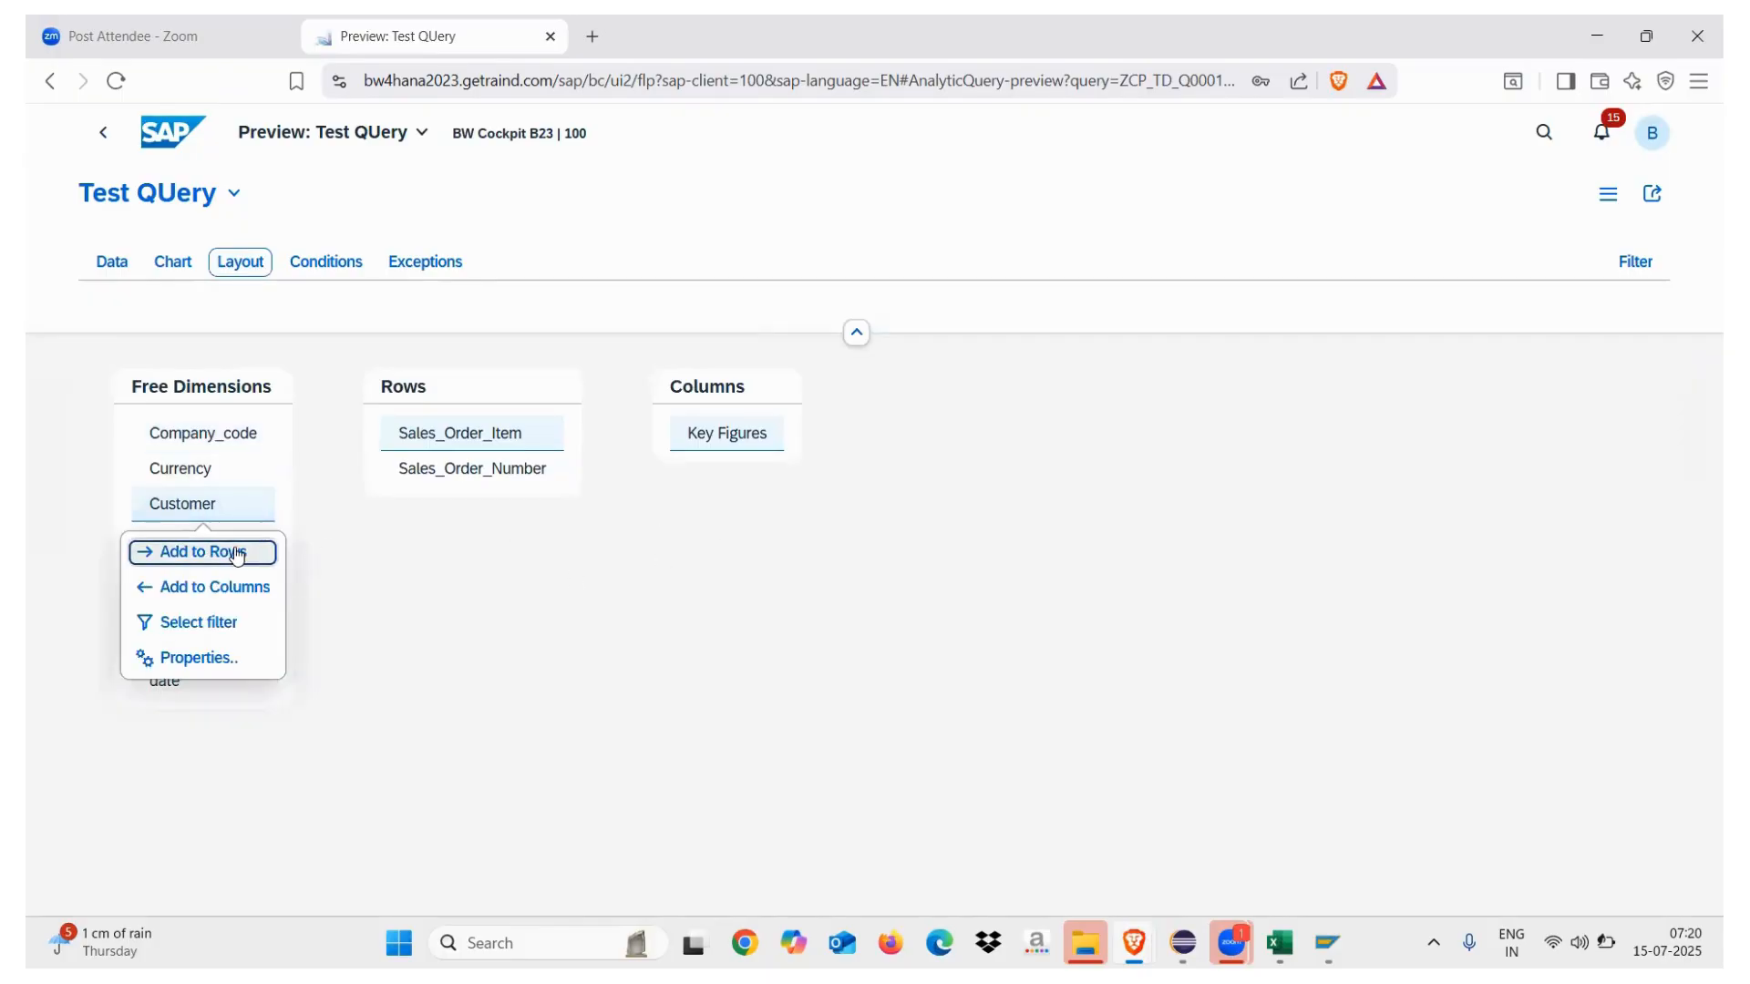
pyautogui.click(228, 550)
pyautogui.click(112, 263)
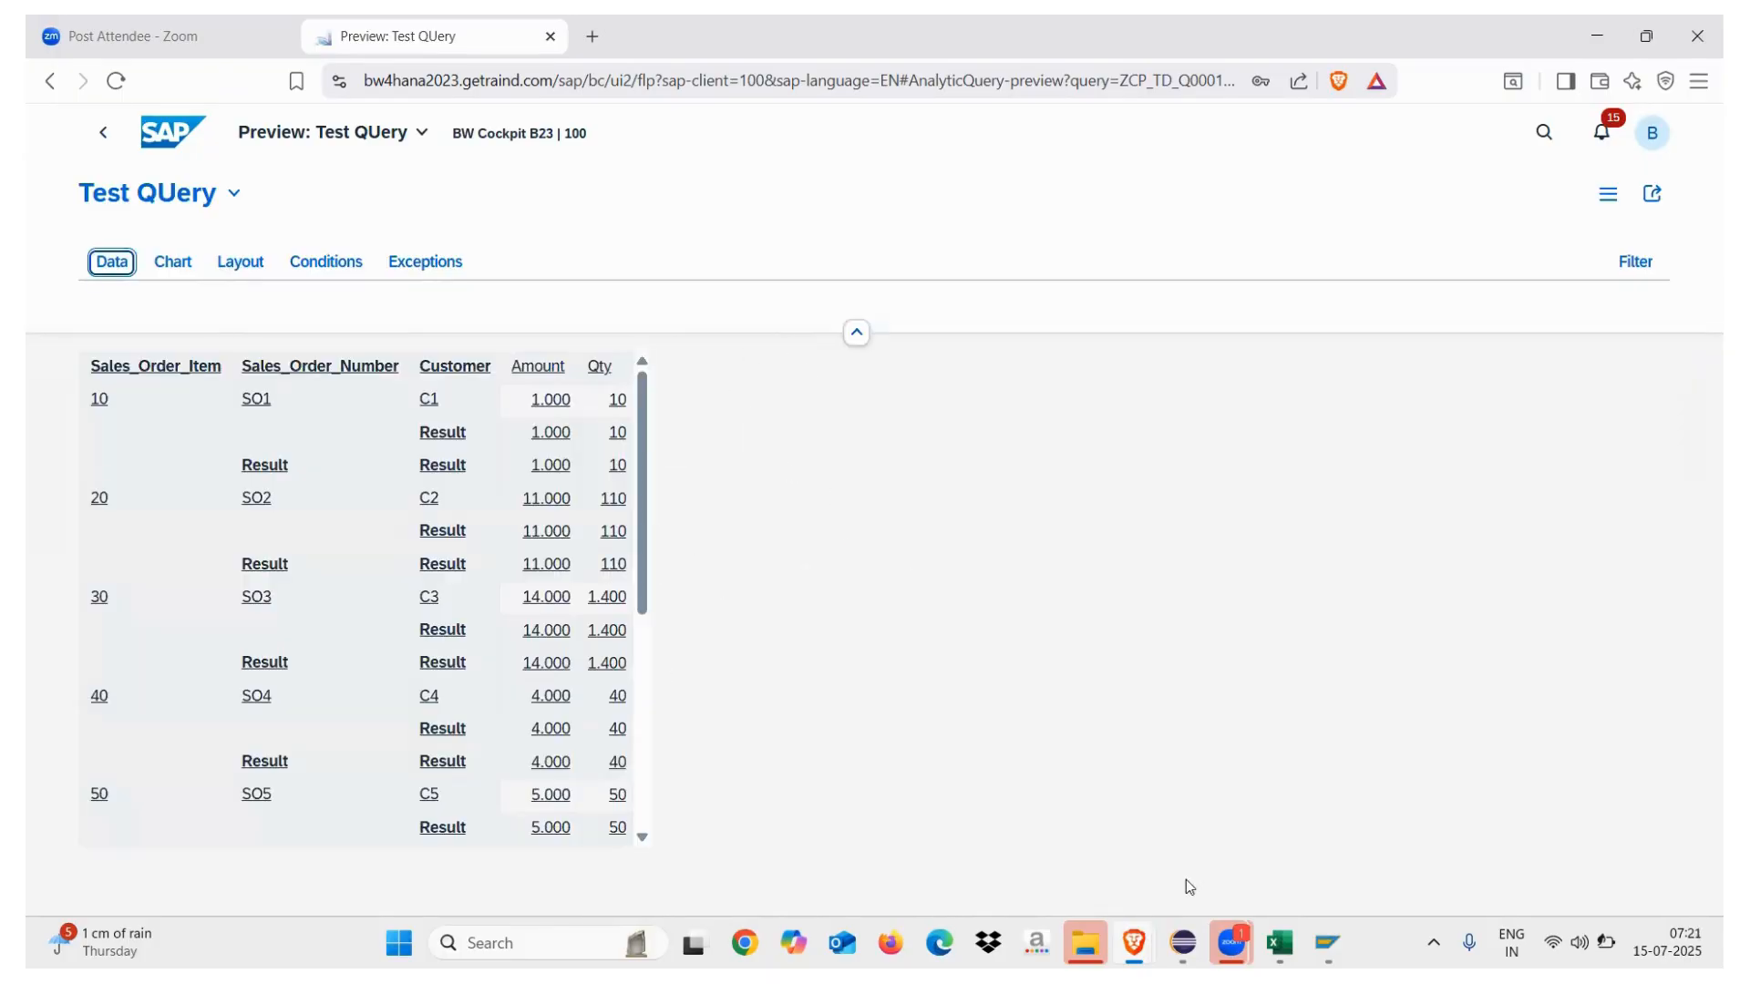
pyautogui.click(1183, 943)
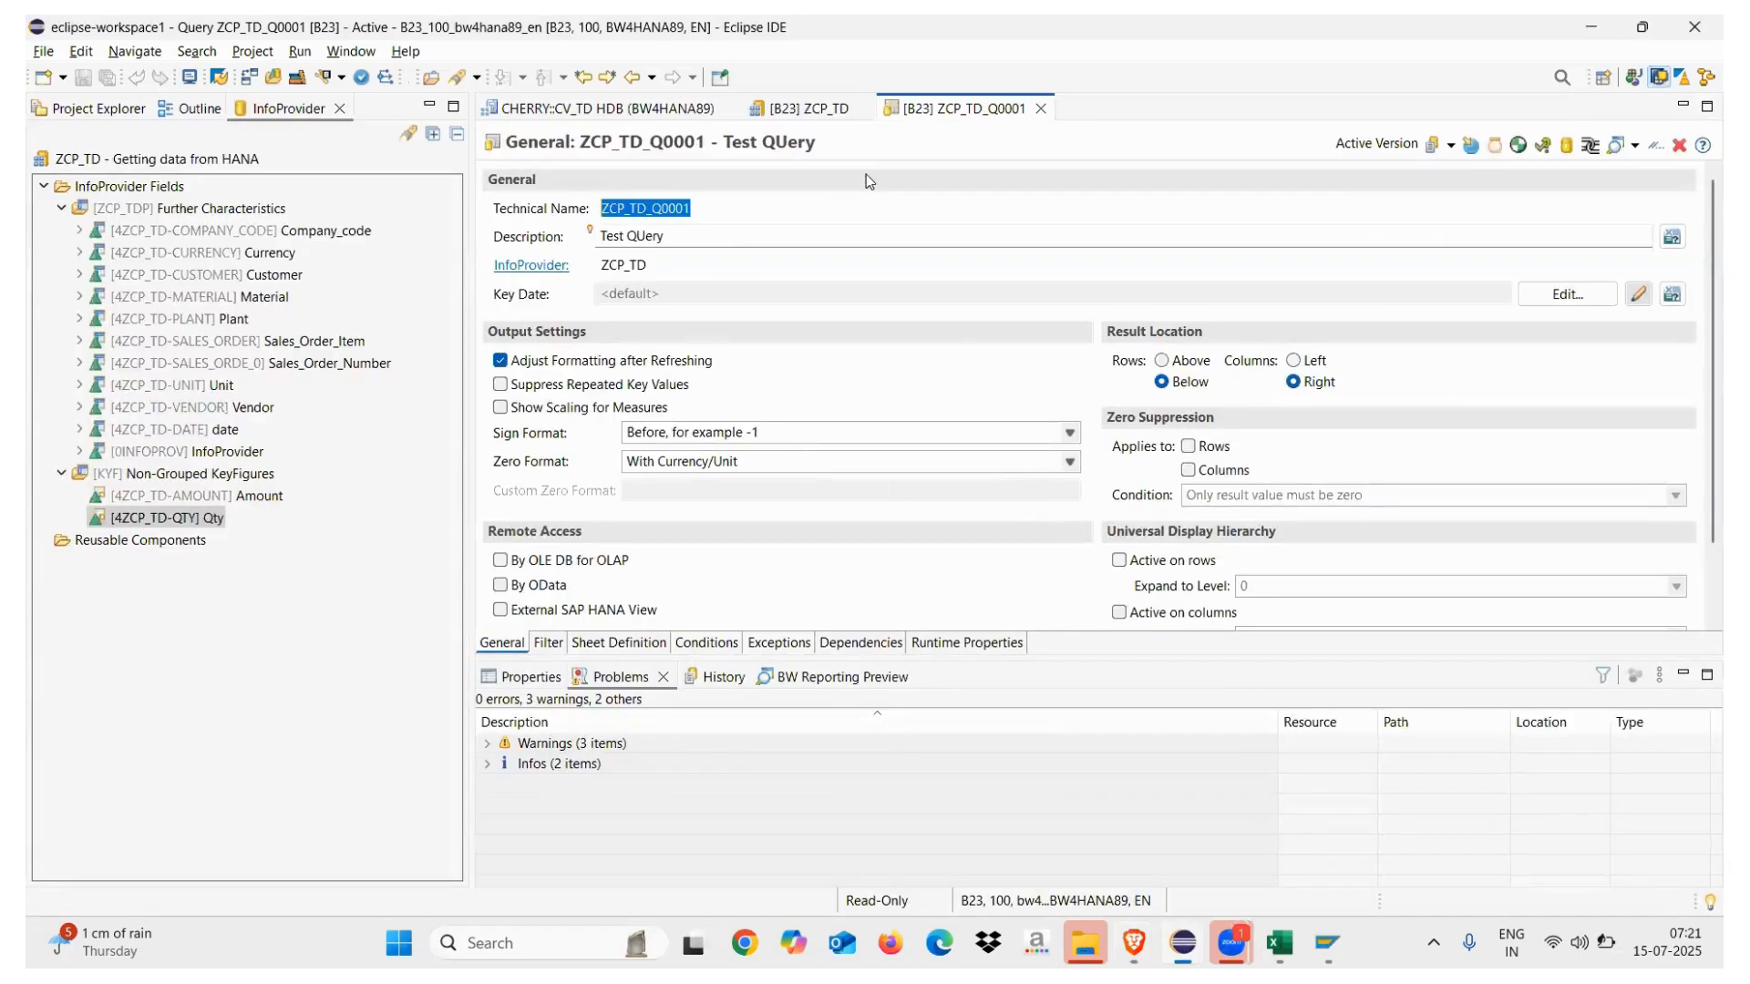
# Show the Output fields of CompositeProvider ZCP_TD, then bring the Test QUery preview forward
pyautogui.click(595, 643)
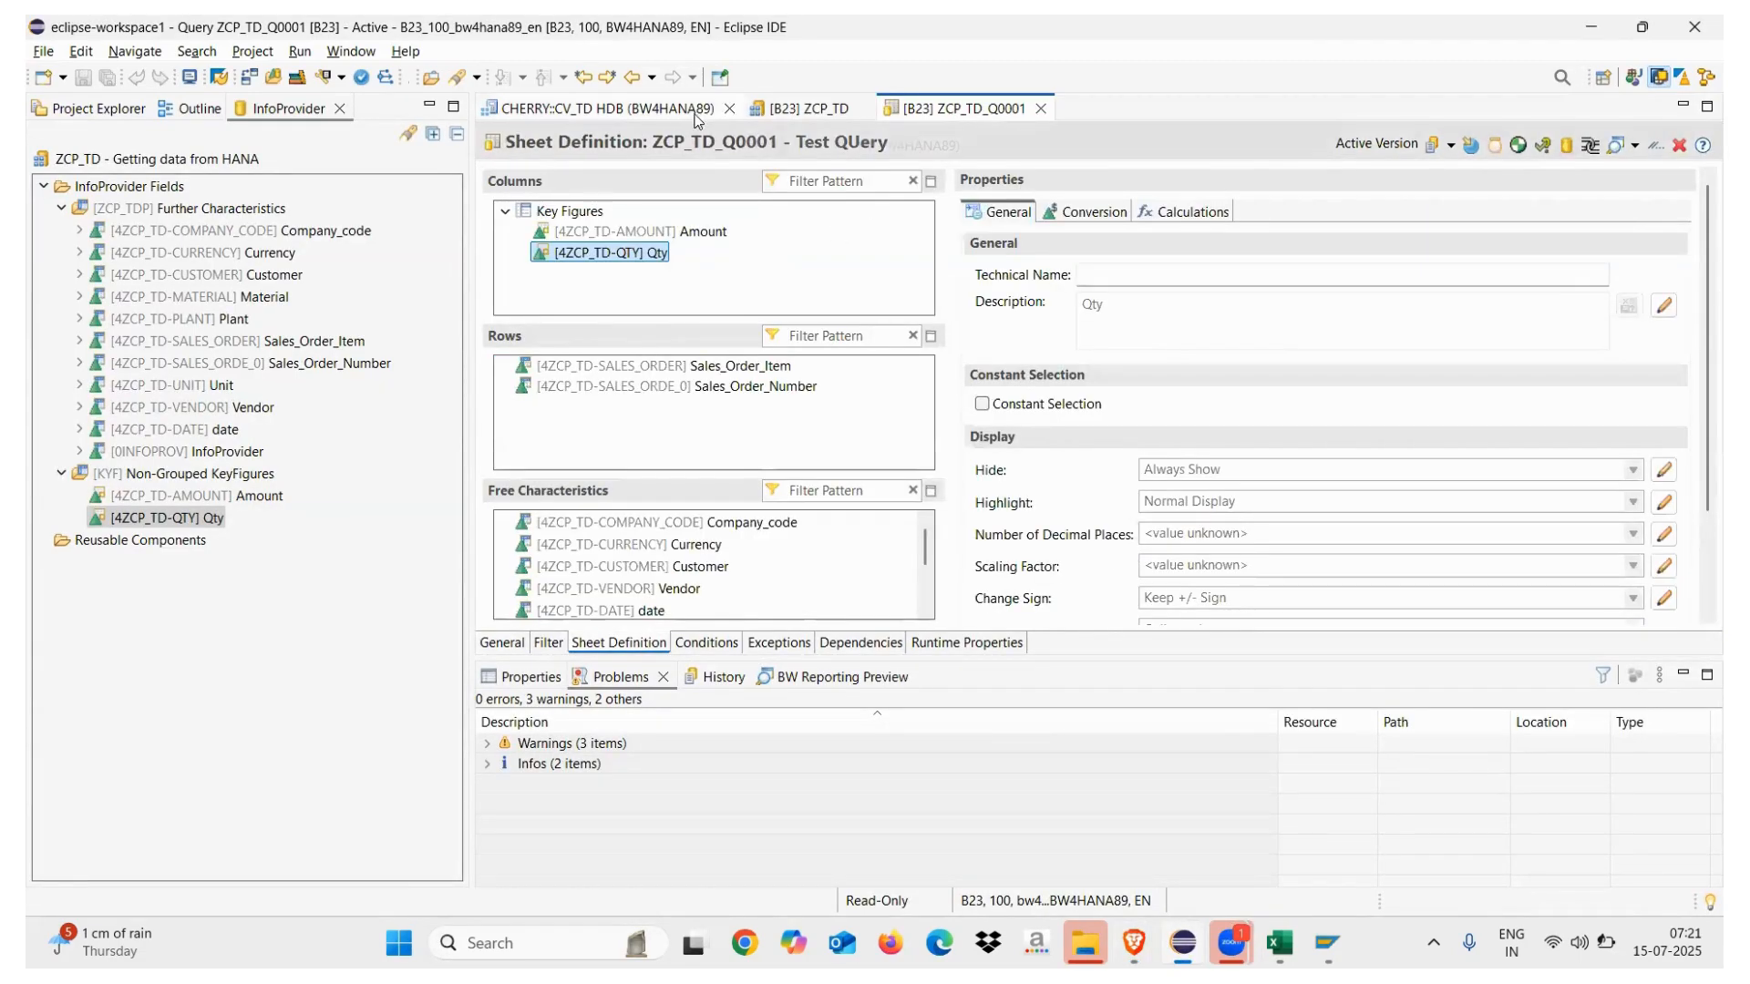
pyautogui.click(780, 114)
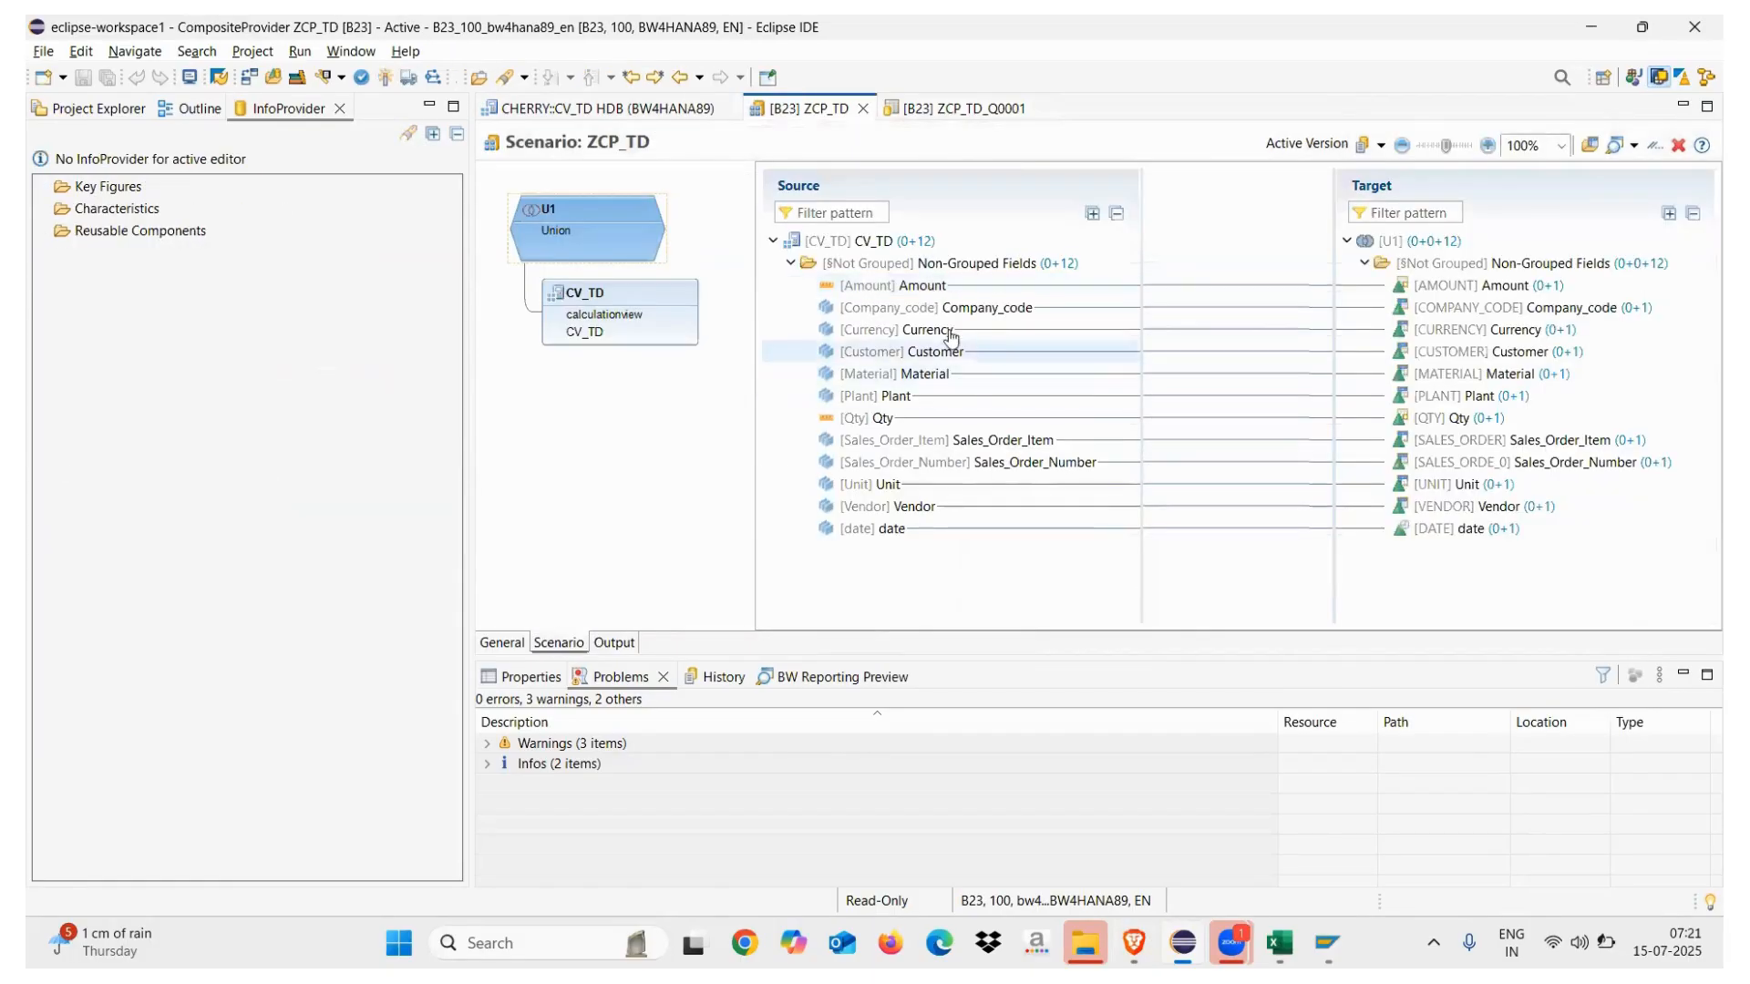
pyautogui.click(612, 643)
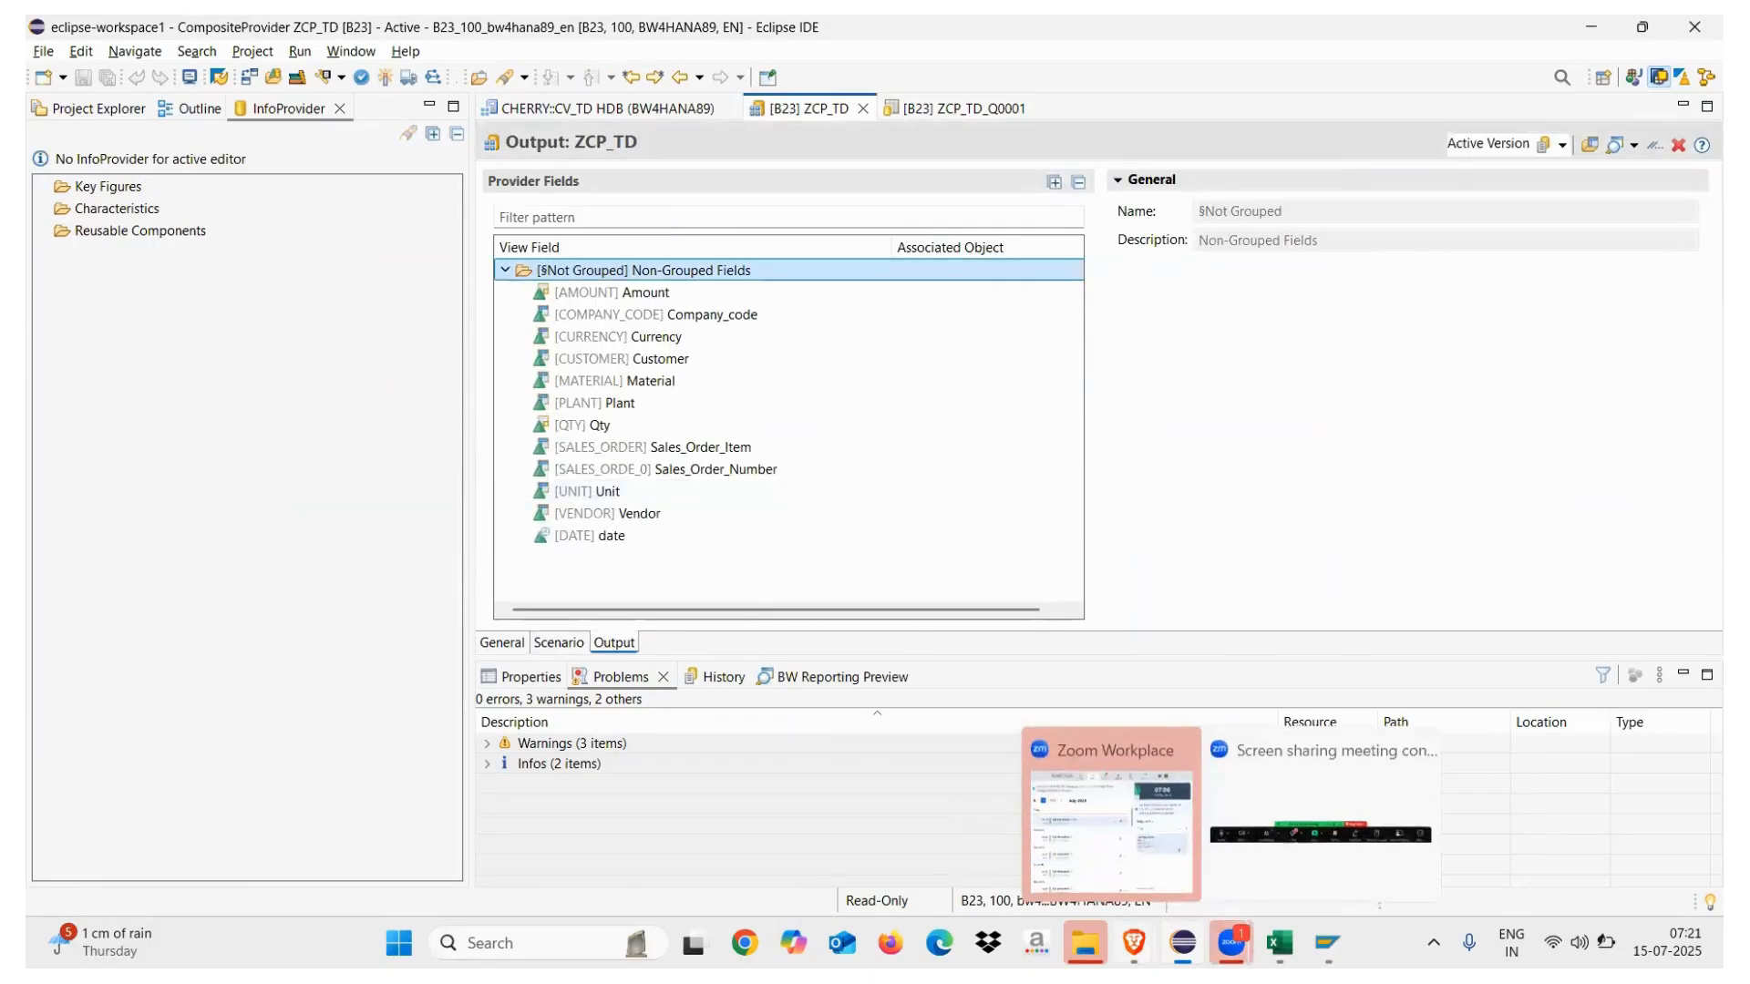
pyautogui.moveTo(1134, 943)
pyautogui.click(1214, 797)
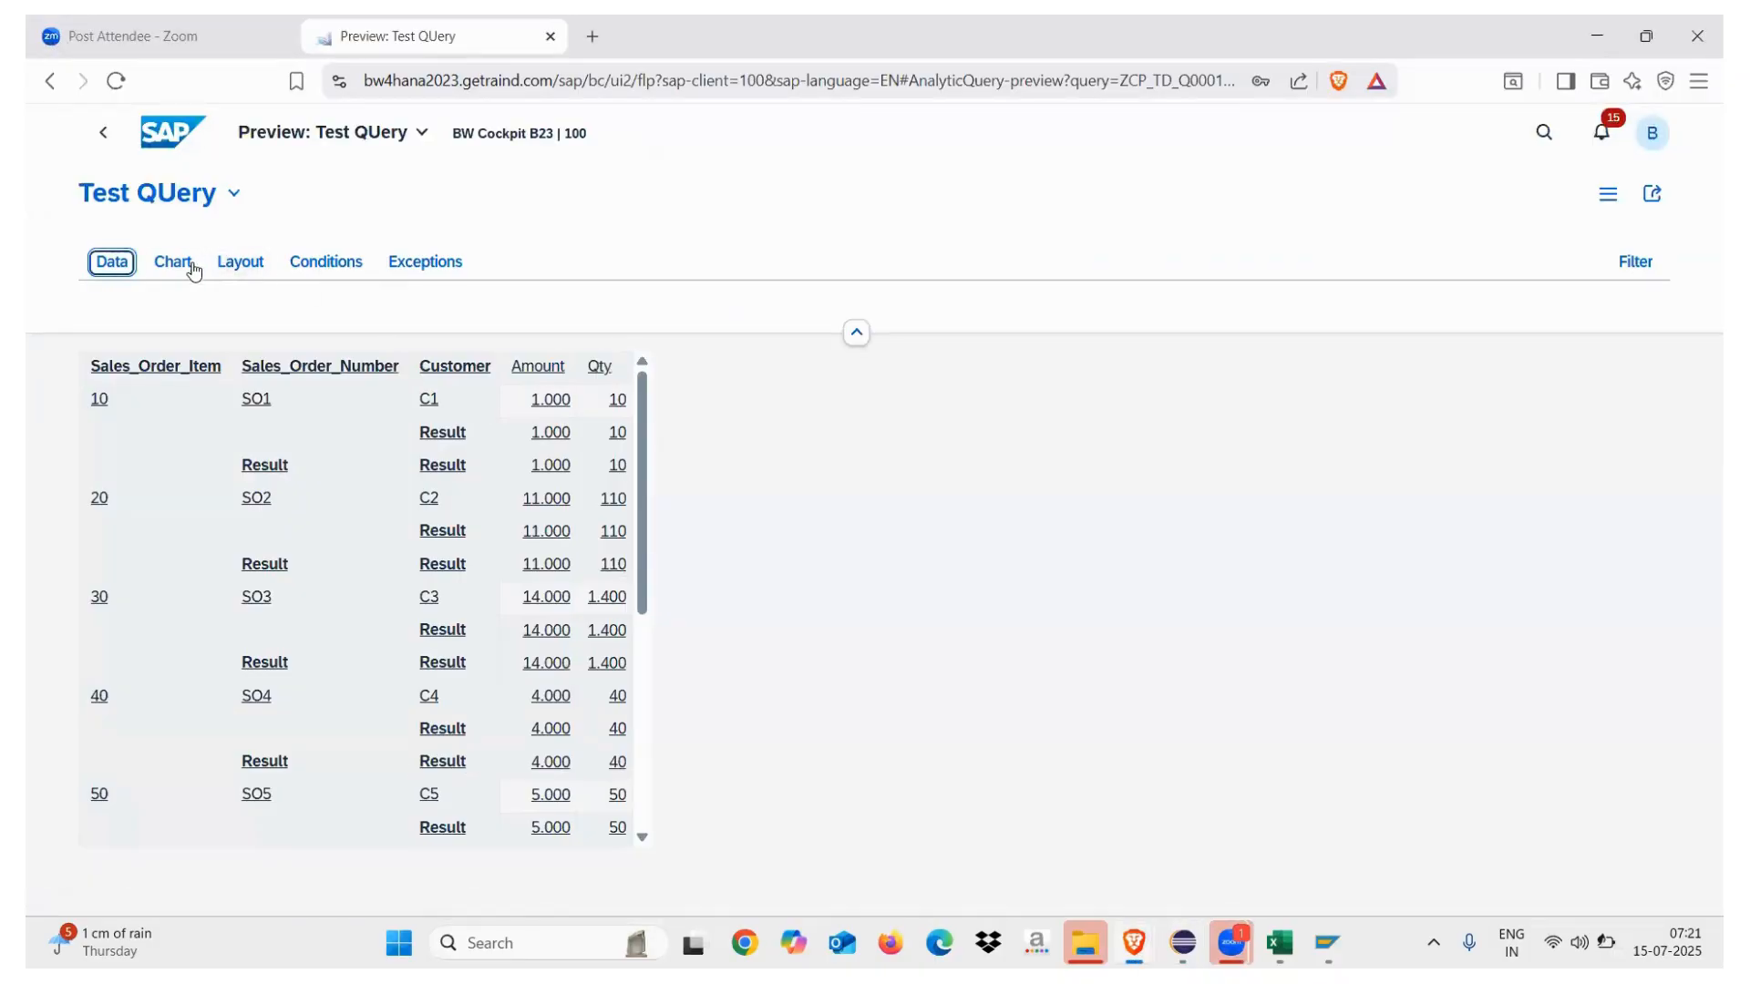
# Add Material to the preview rows alongside Customer, check the data, then return to Eclipse
pyautogui.click(224, 264)
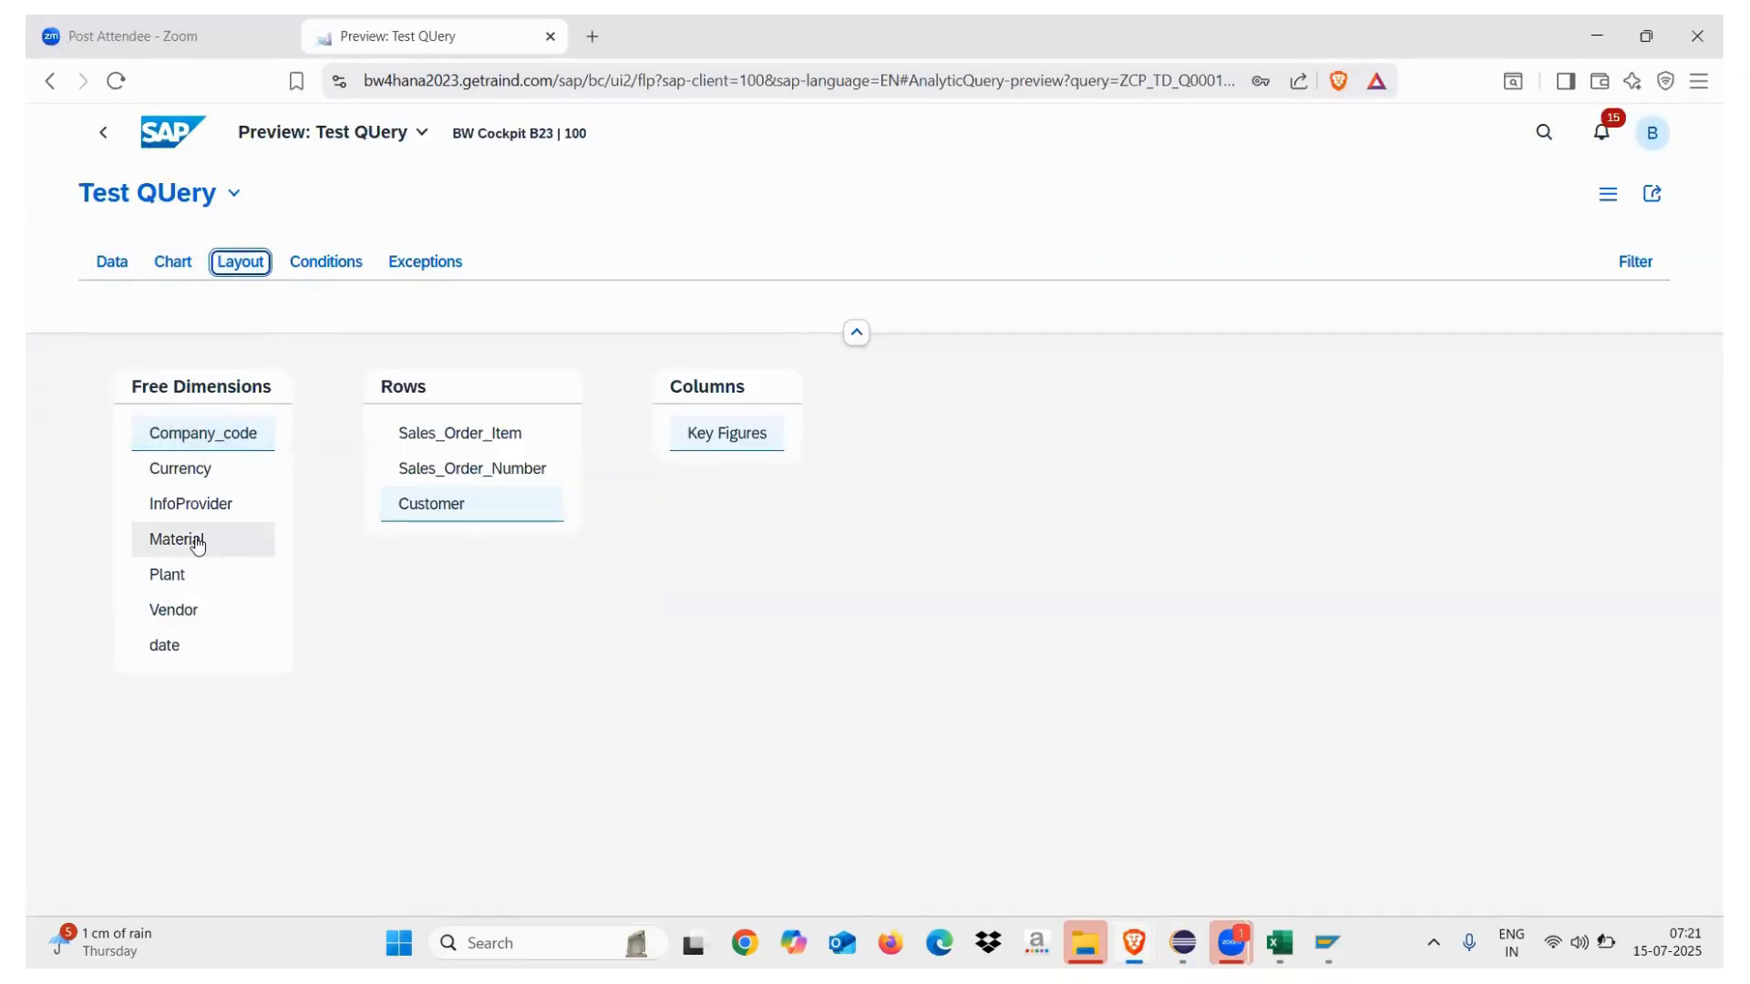
pyautogui.click(186, 545)
pyautogui.click(193, 583)
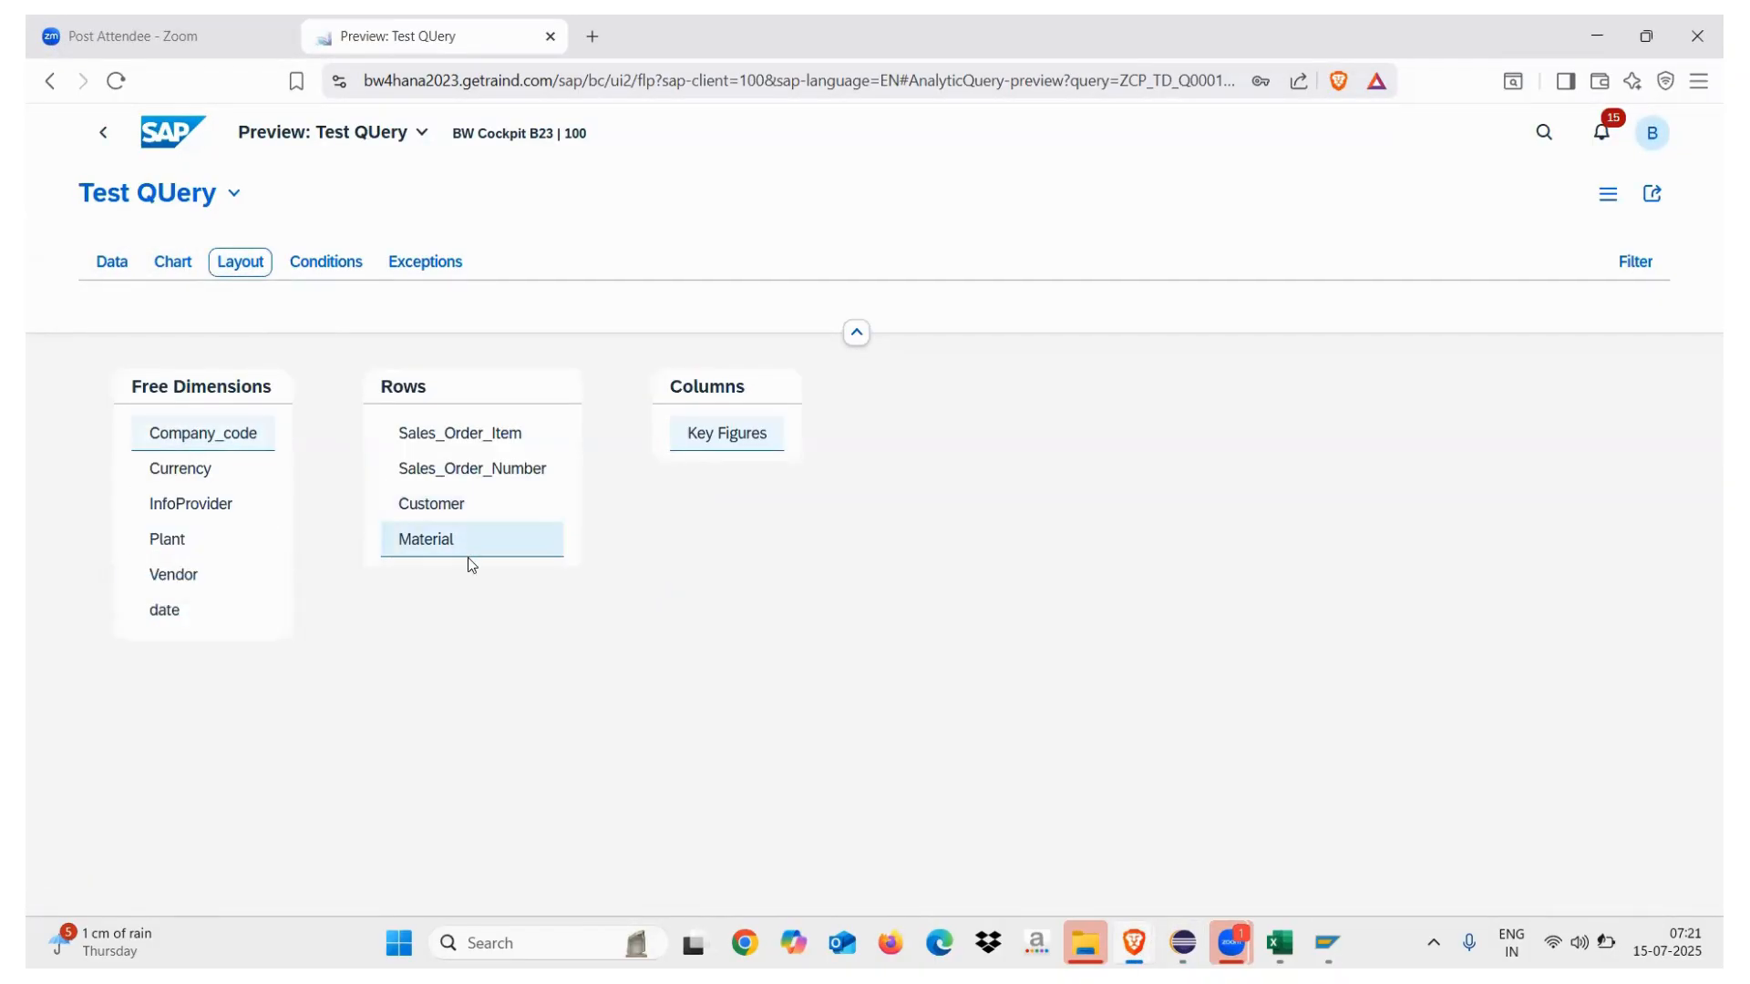
pyautogui.click(113, 263)
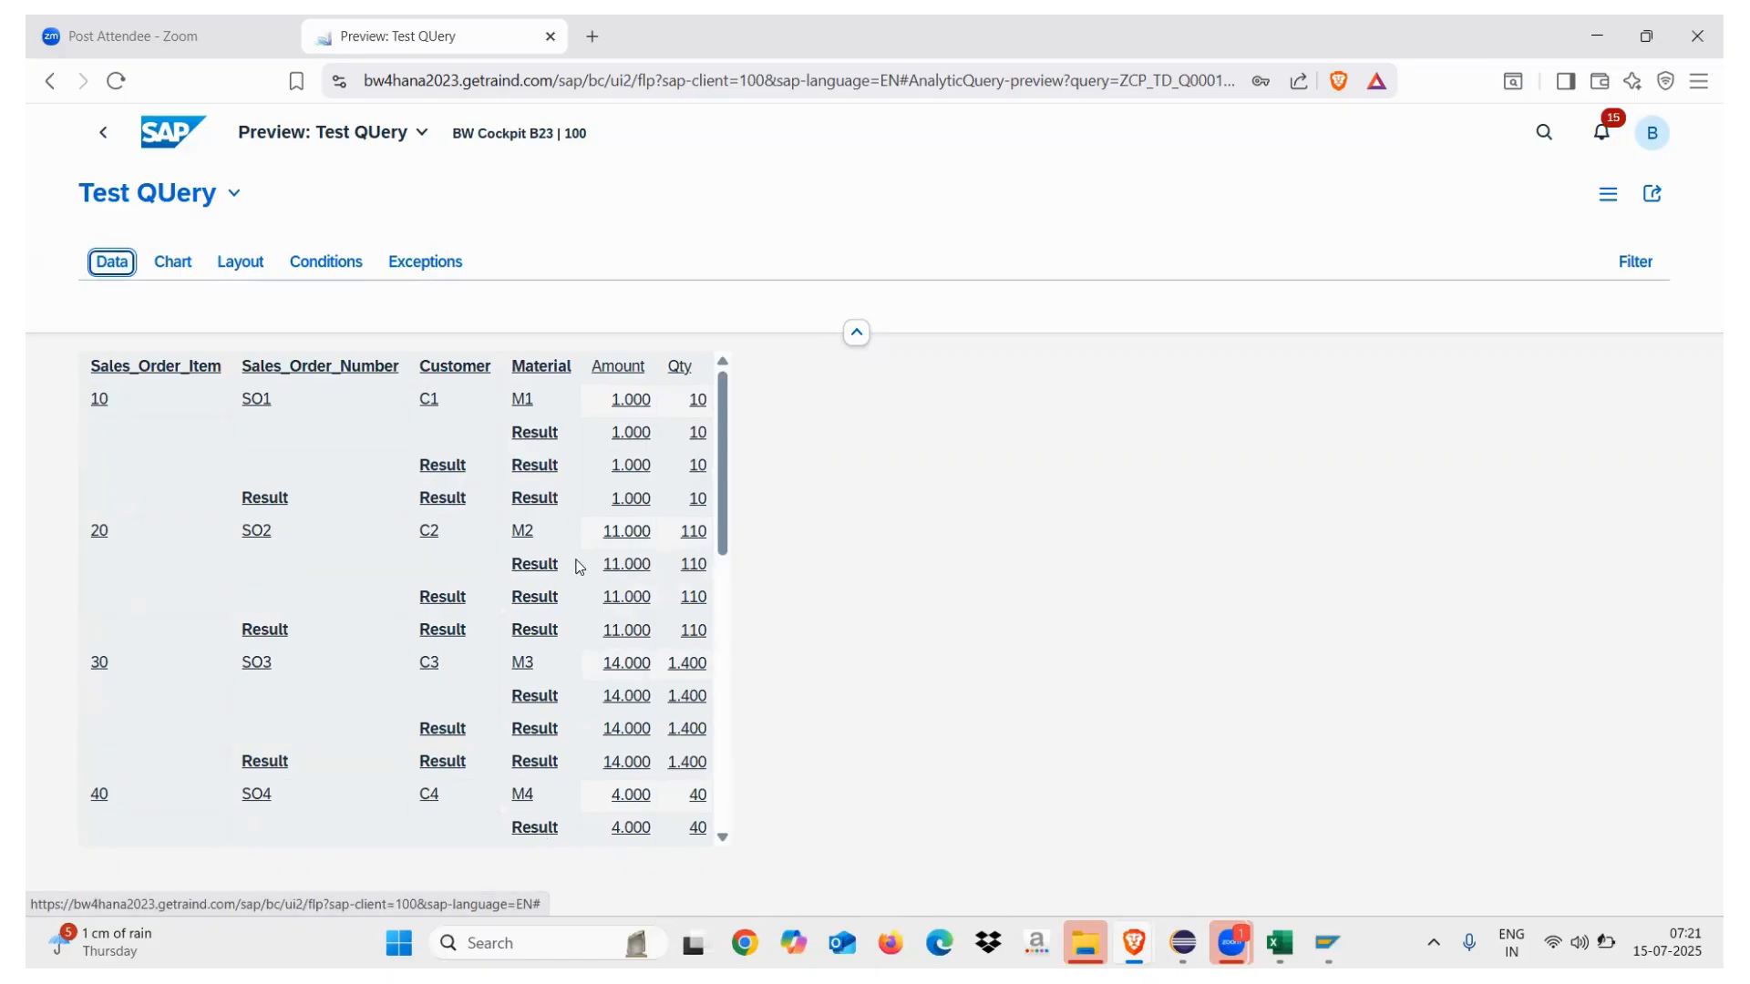
pyautogui.click(240, 262)
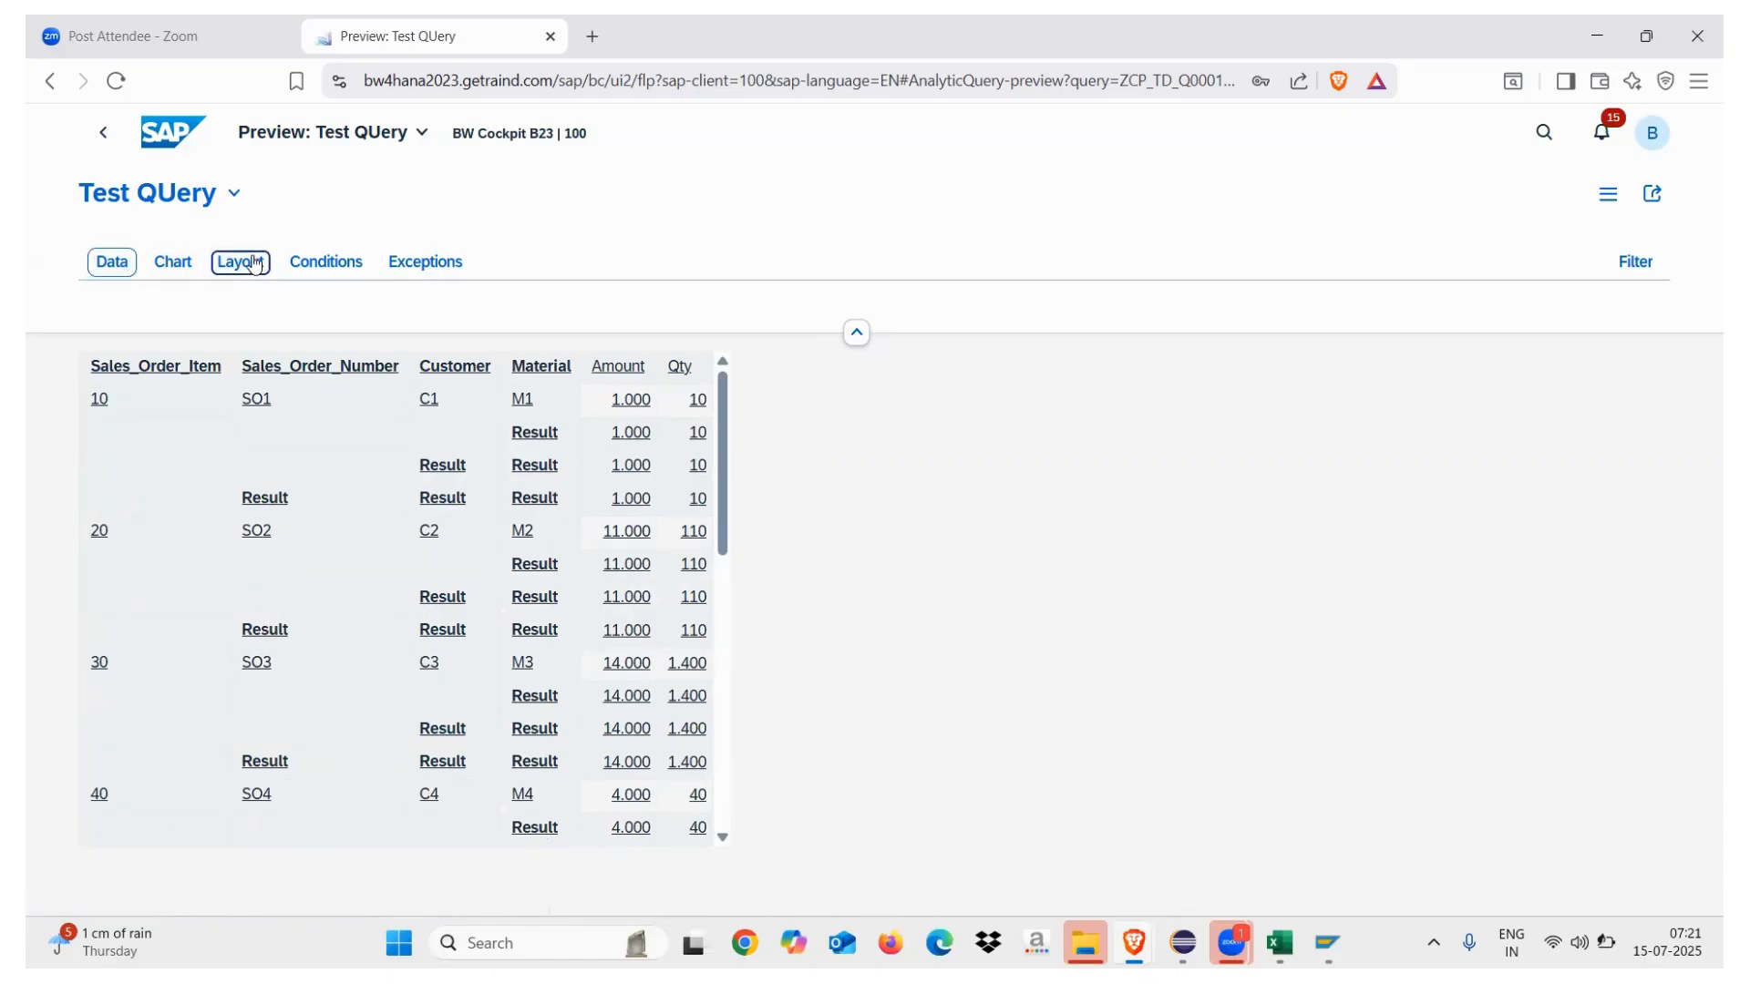
pyautogui.moveTo(1178, 940)
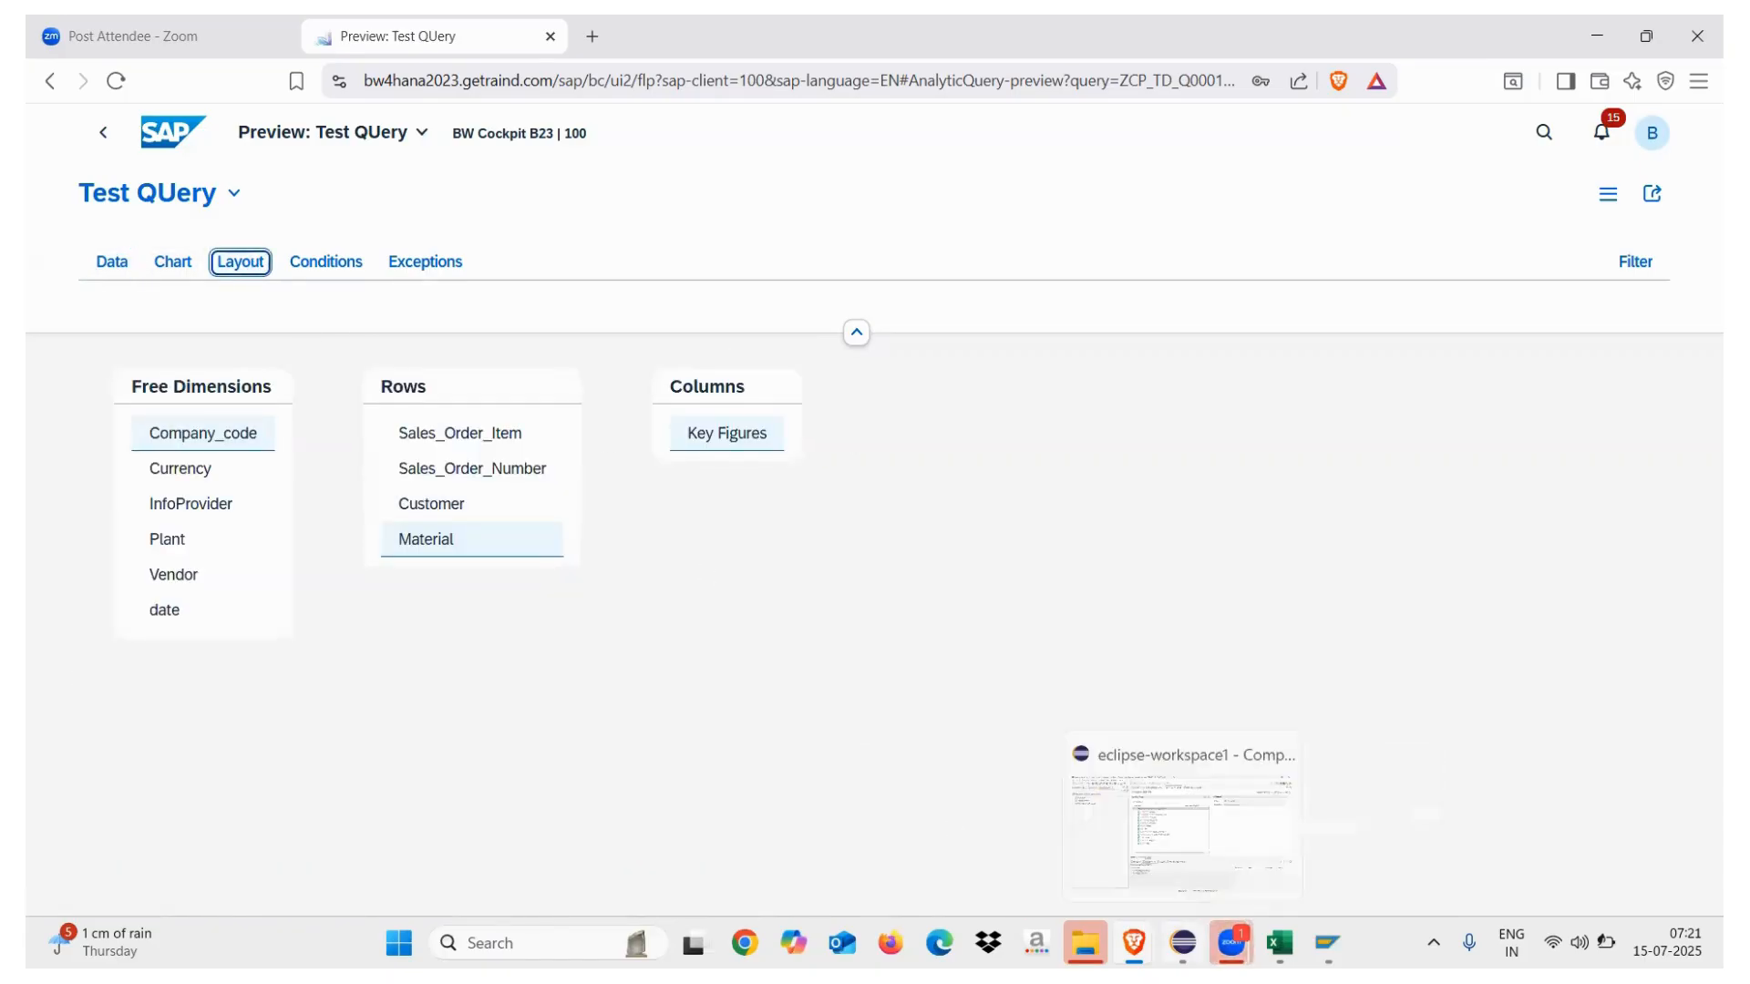
pyautogui.click(1182, 830)
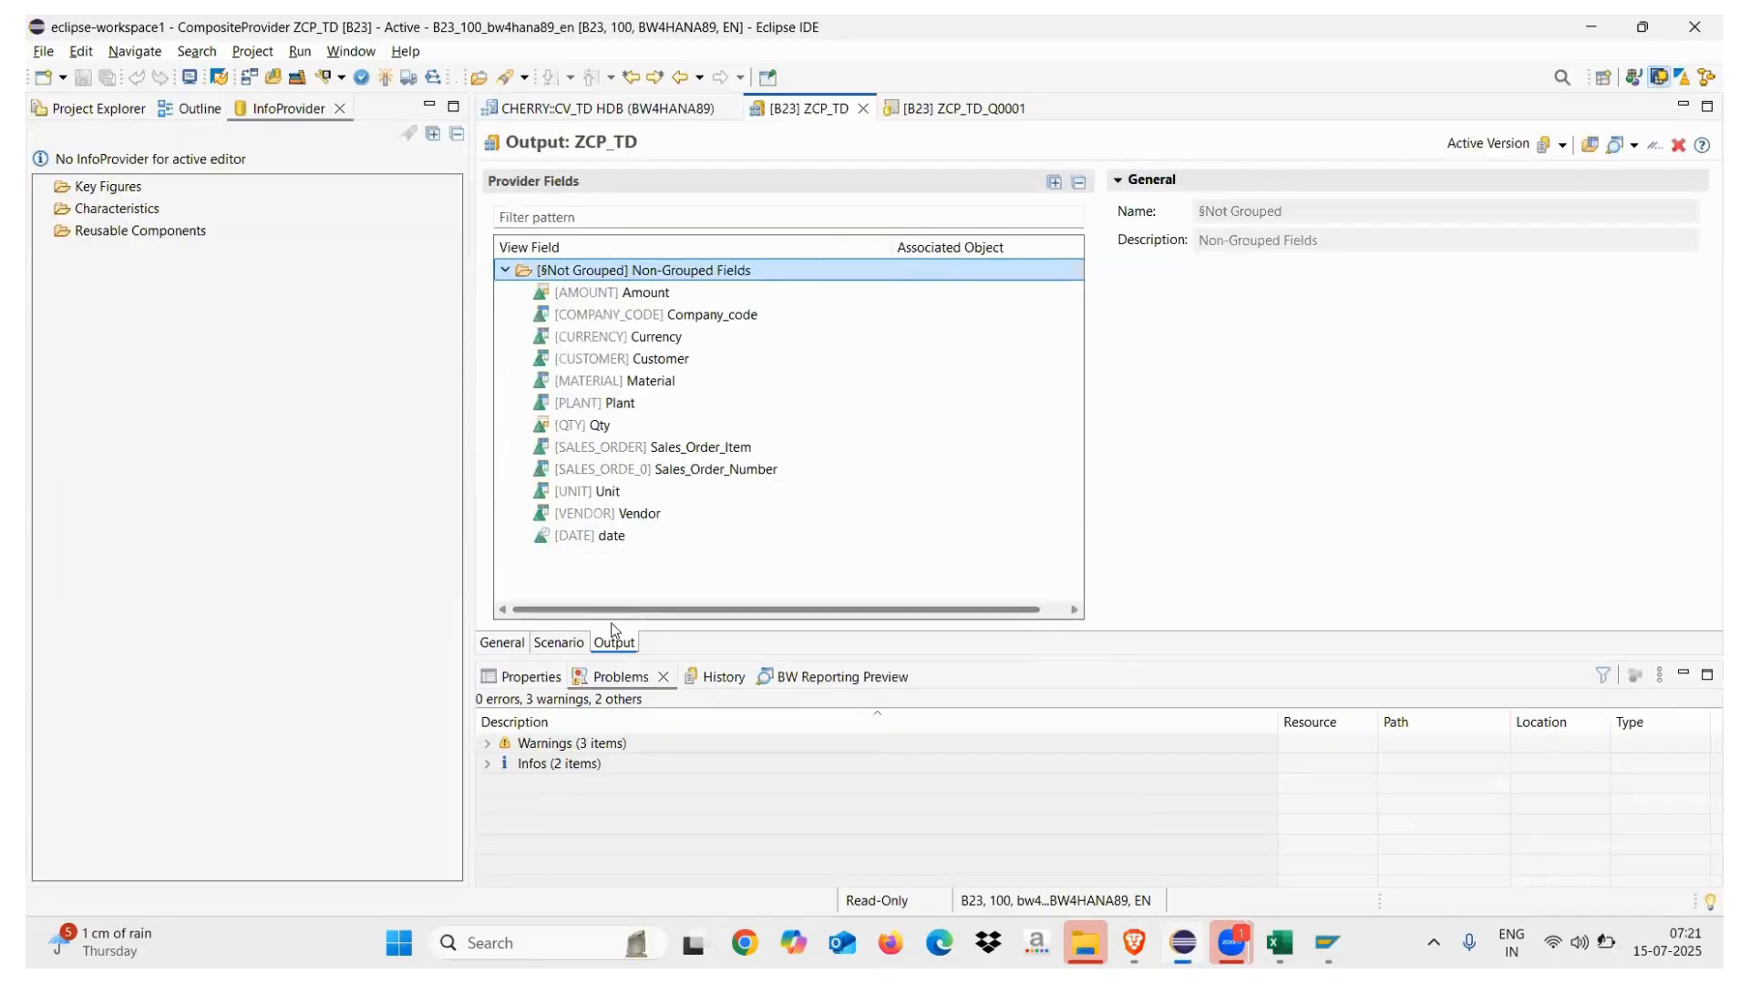
# Set ZCP_TD's Material output field to associate with InfoObject 0MATERIAL, found by searching '0material'
pyautogui.click(584, 381)
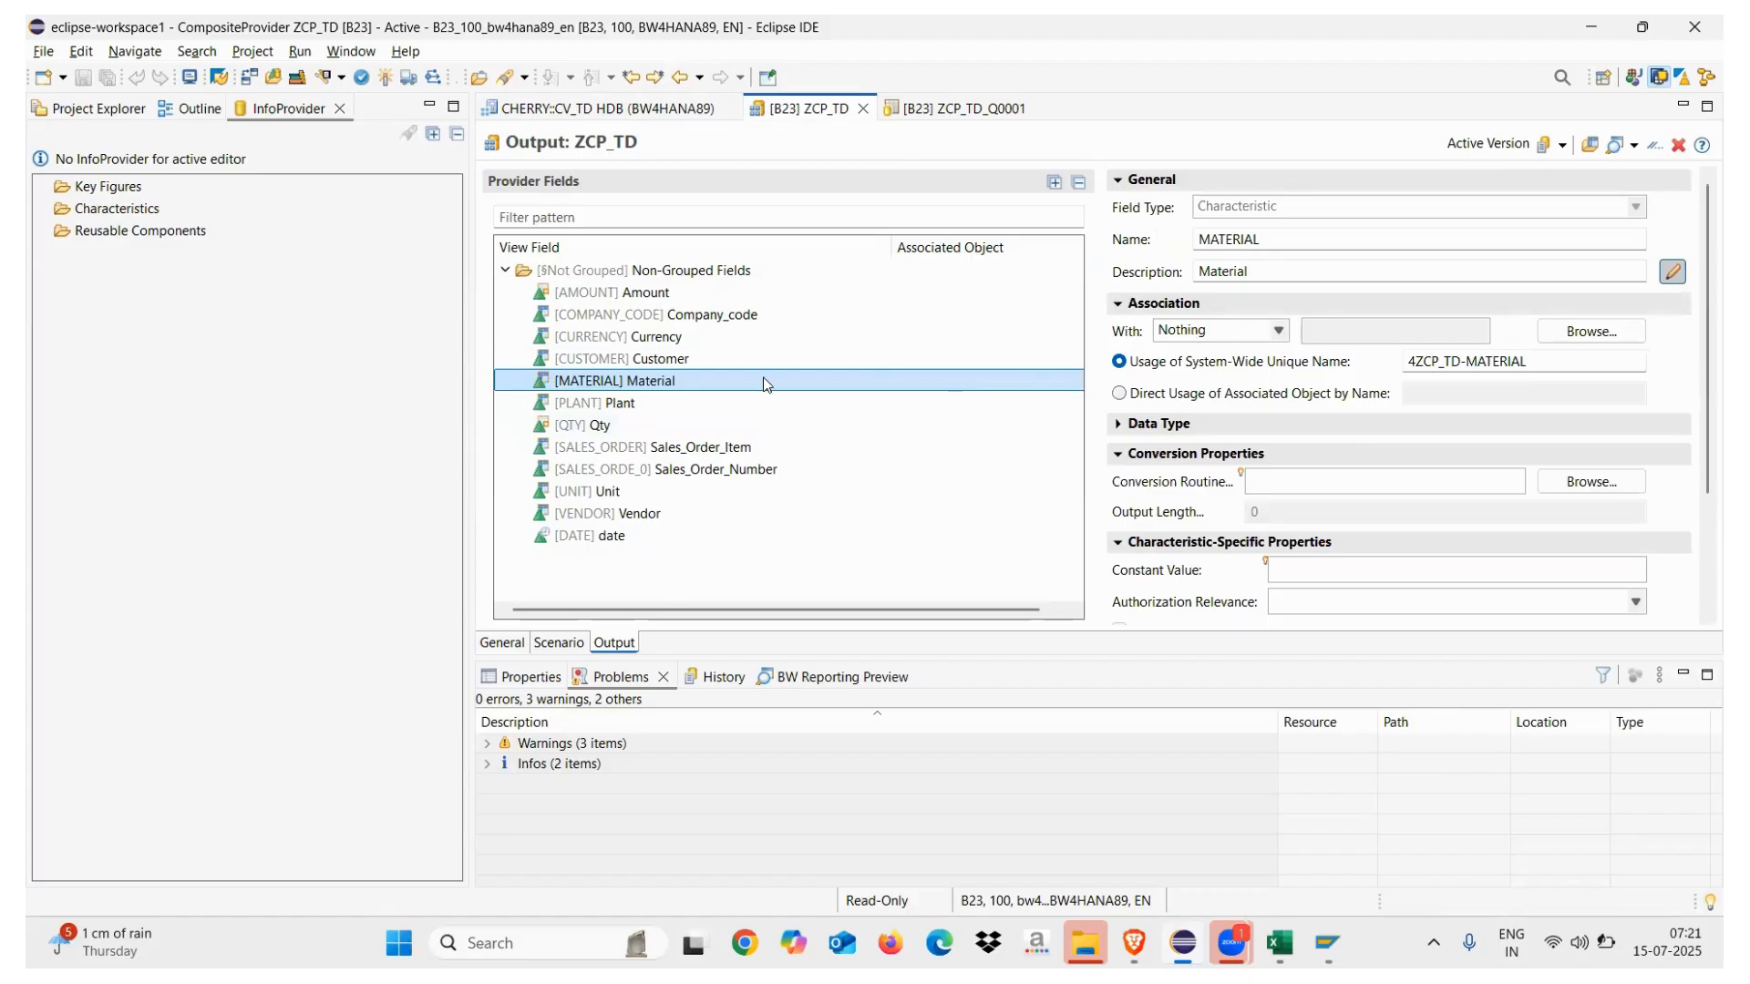
pyautogui.click(1278, 332)
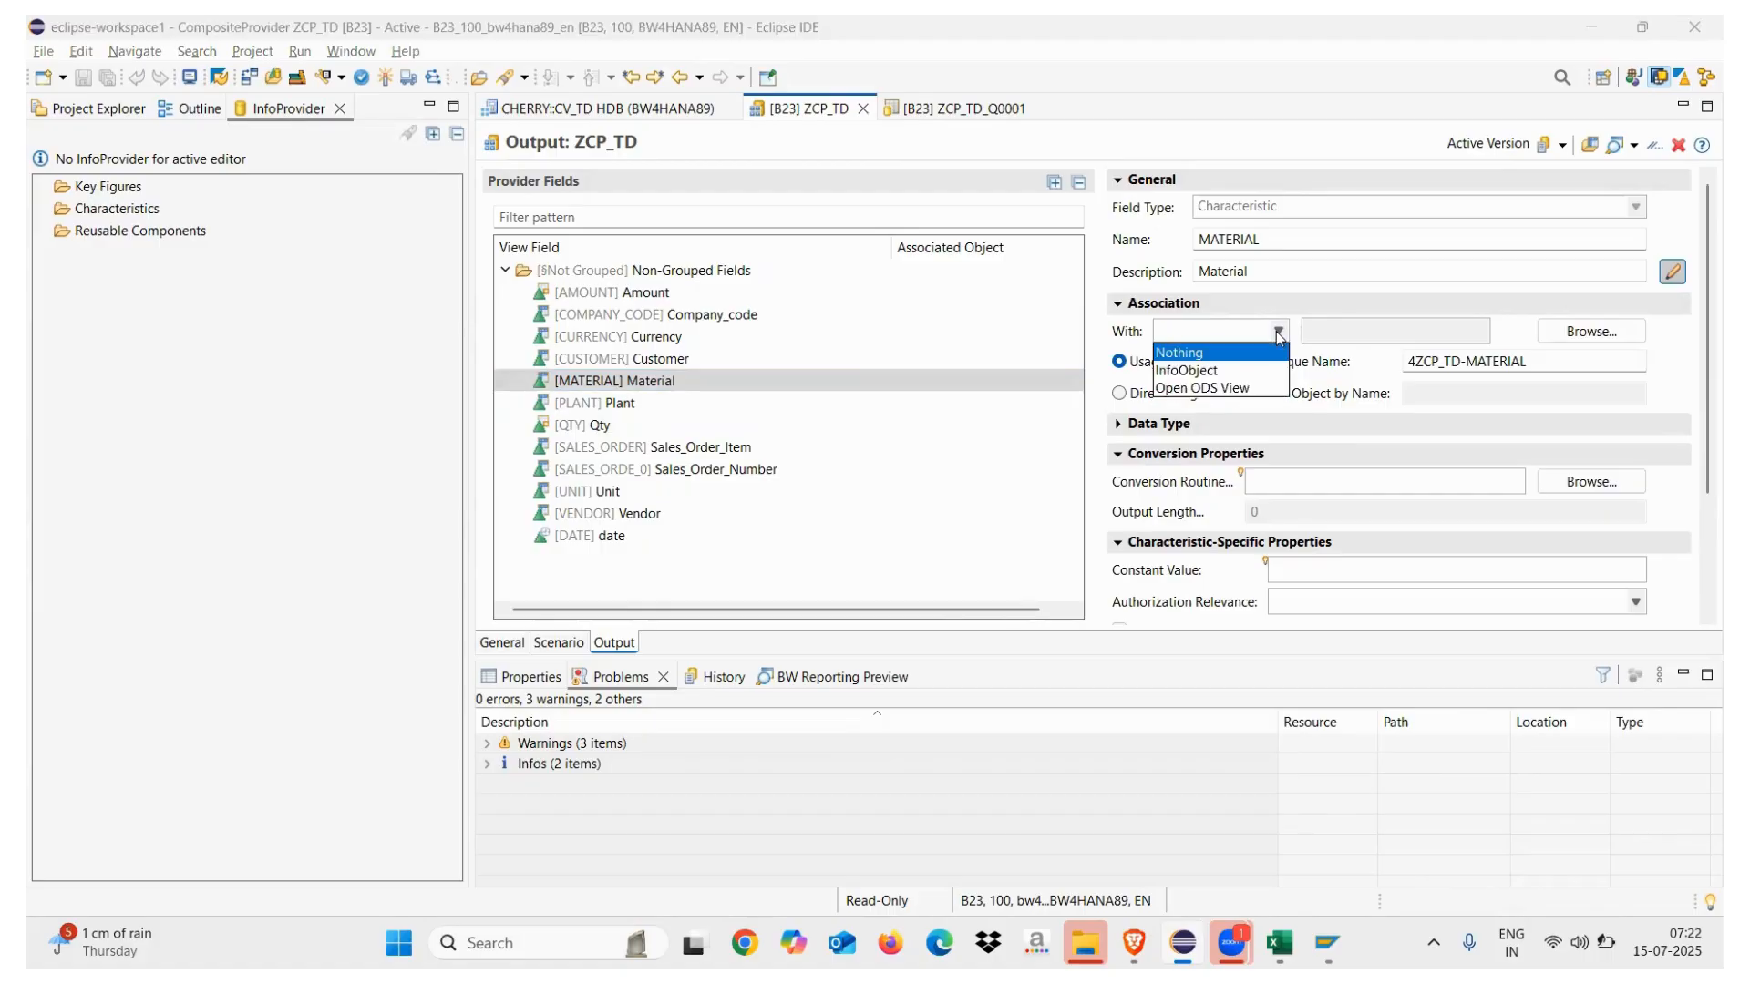
pyautogui.click(1208, 371)
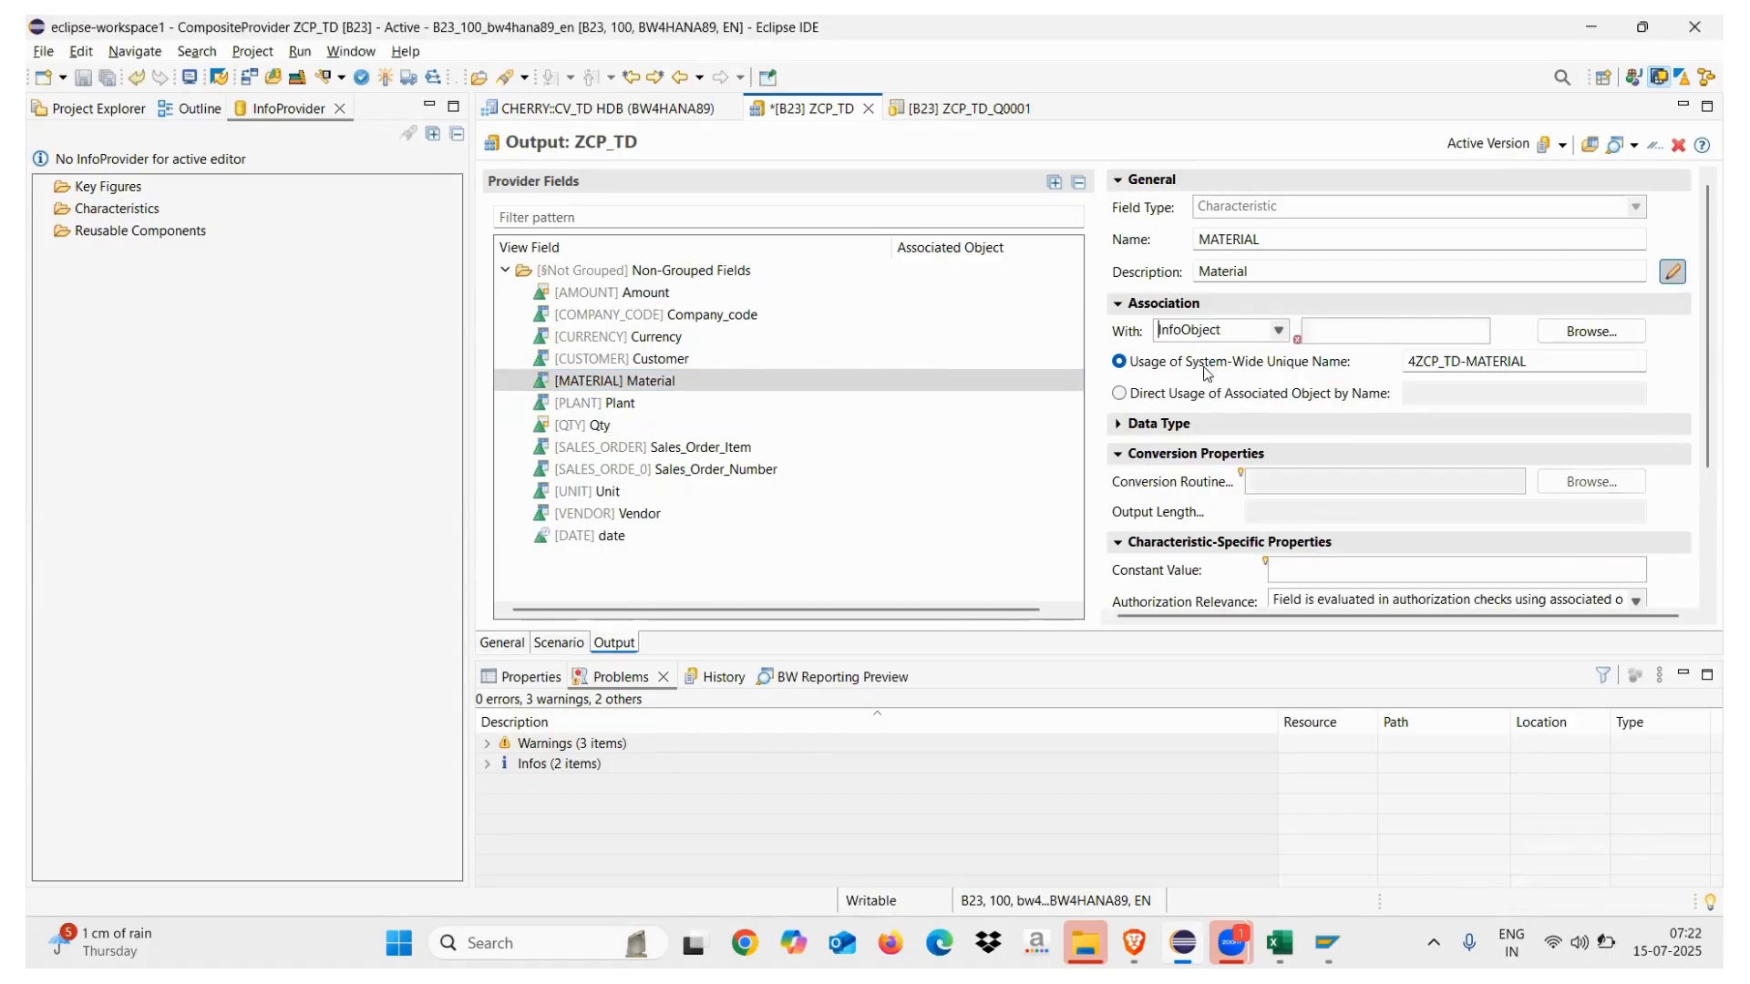
pyautogui.click(1591, 330)
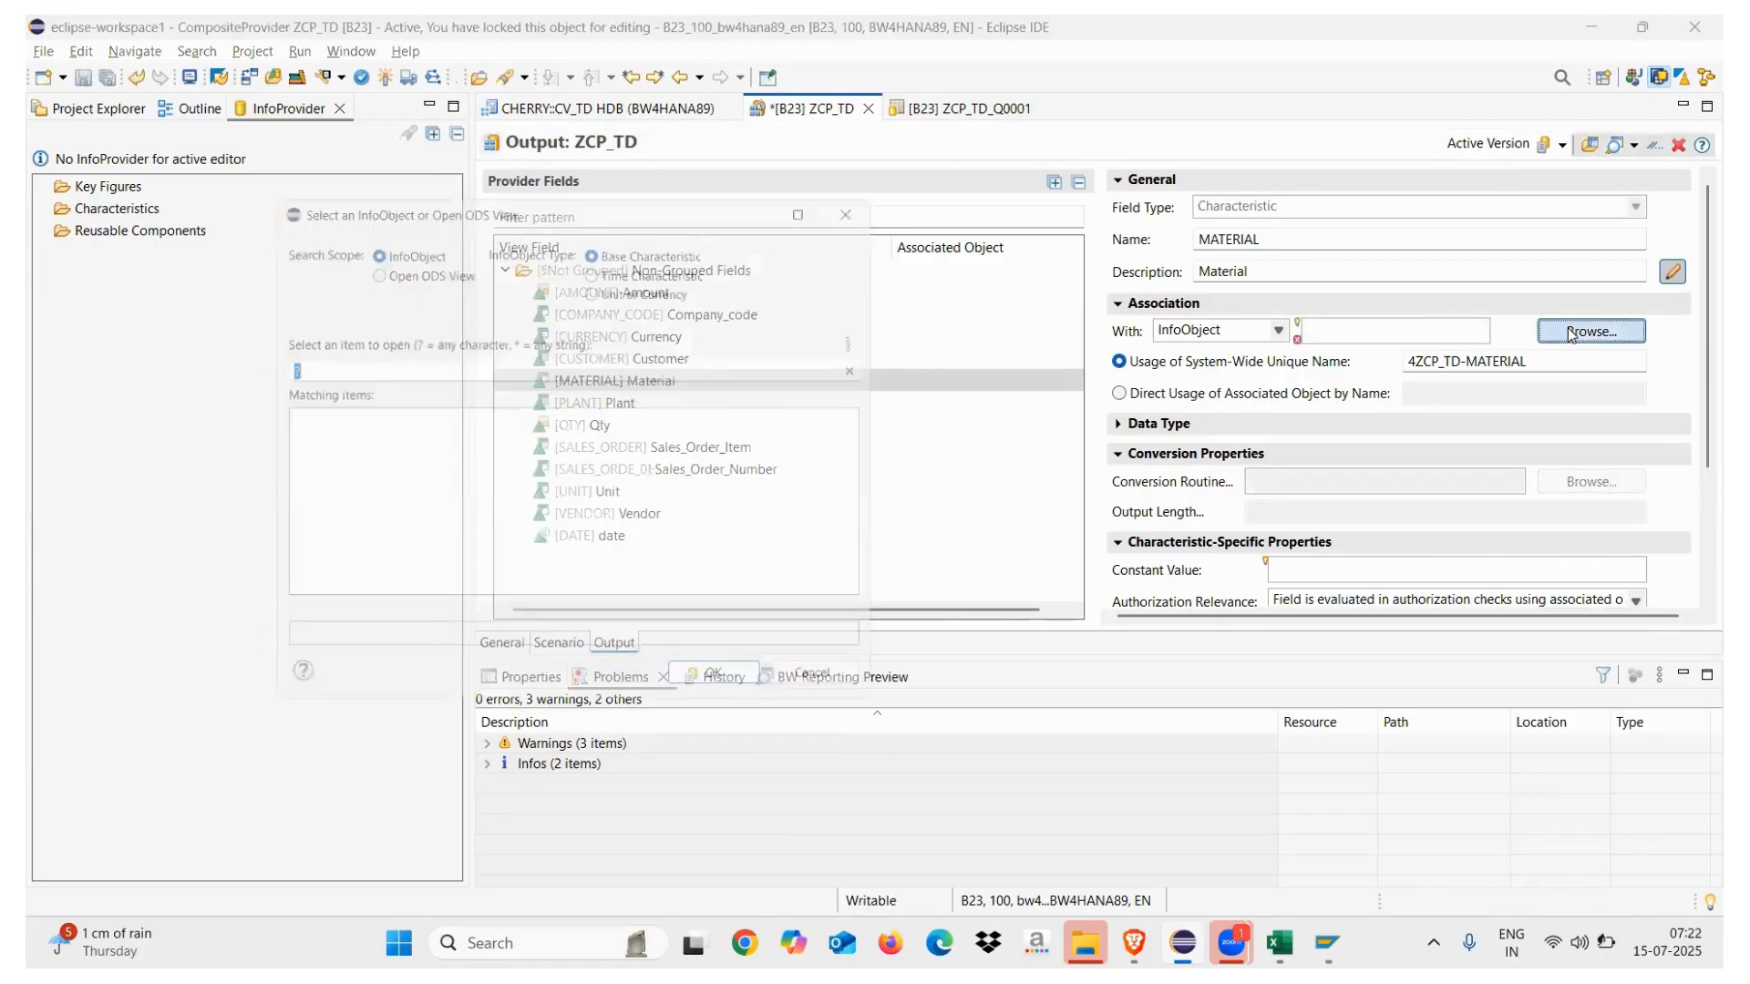
pyautogui.write('0m')
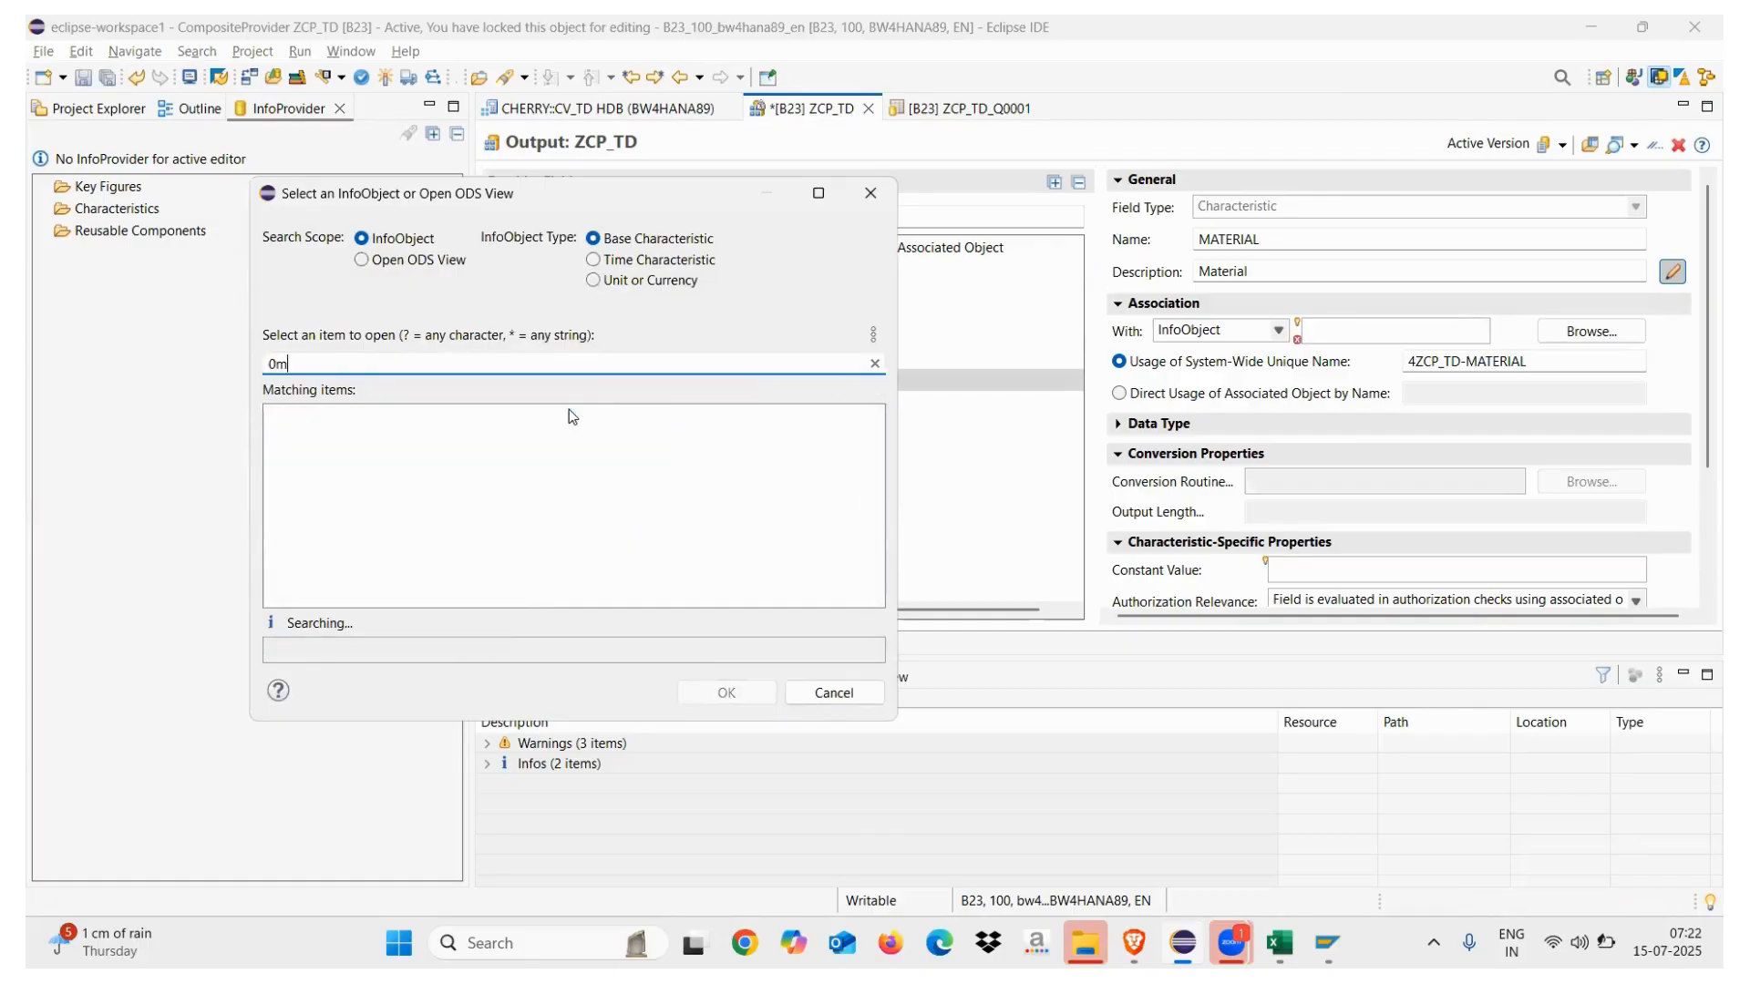
pyautogui.write('aterial')
pyautogui.doubleClick(335, 417)
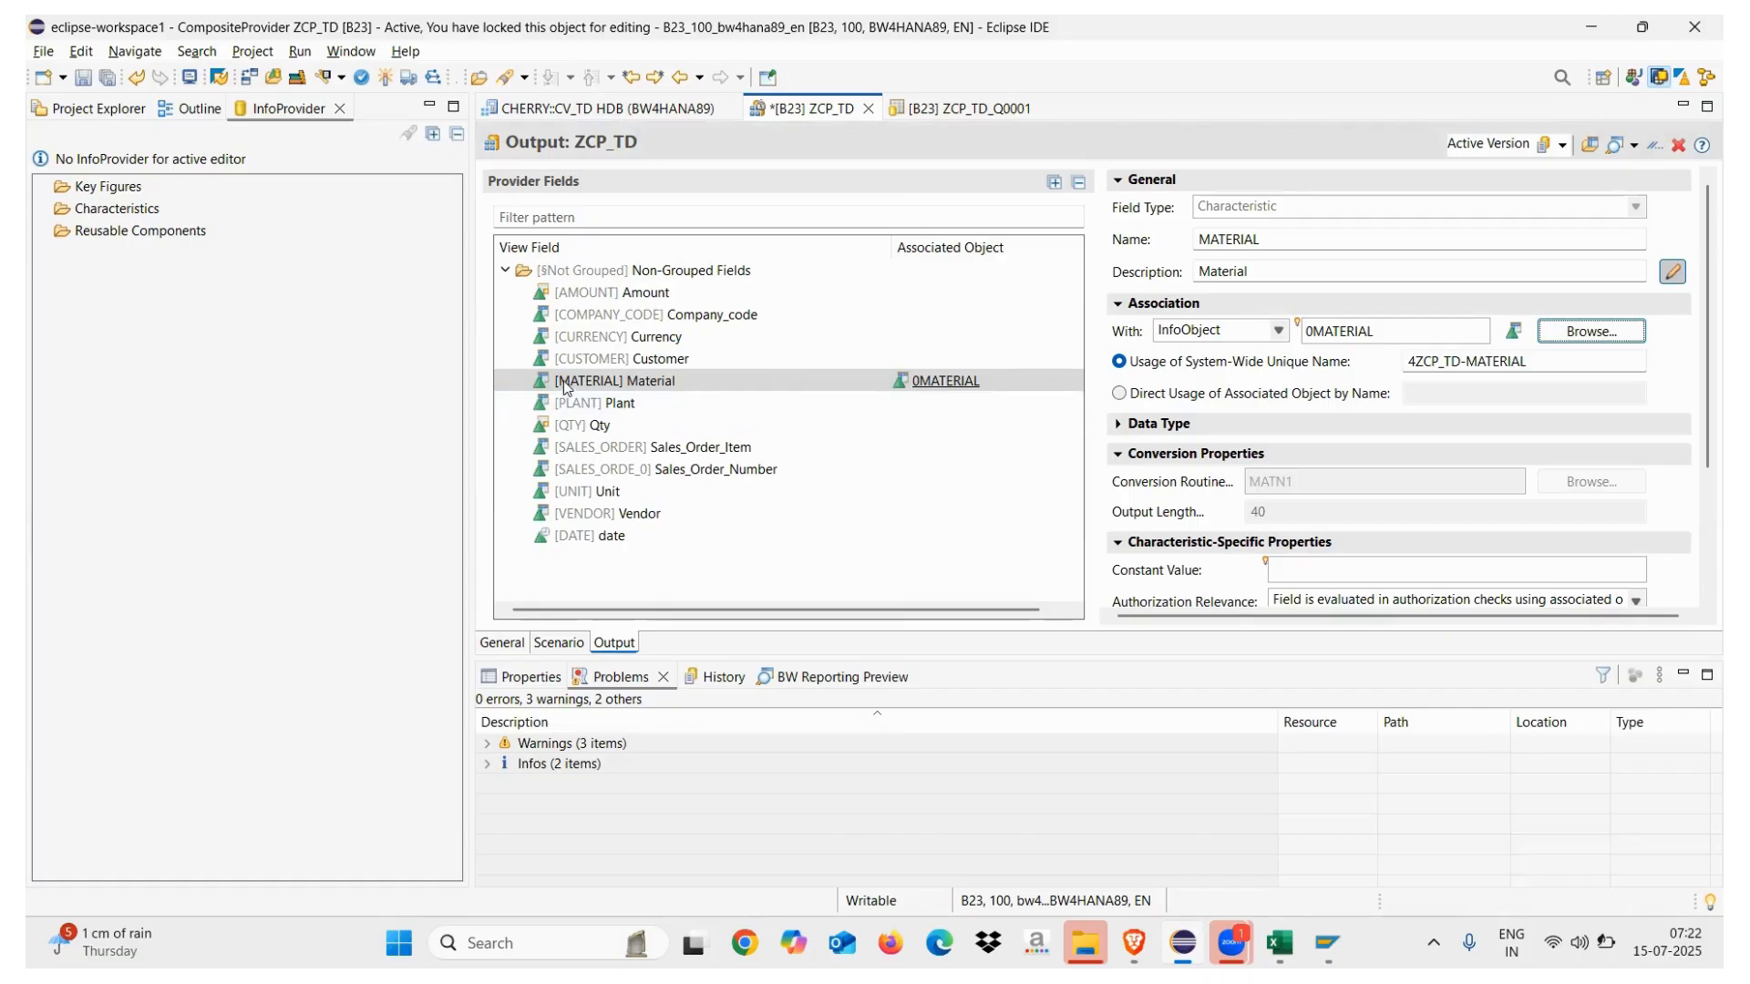
pyautogui.rightClick(599, 382)
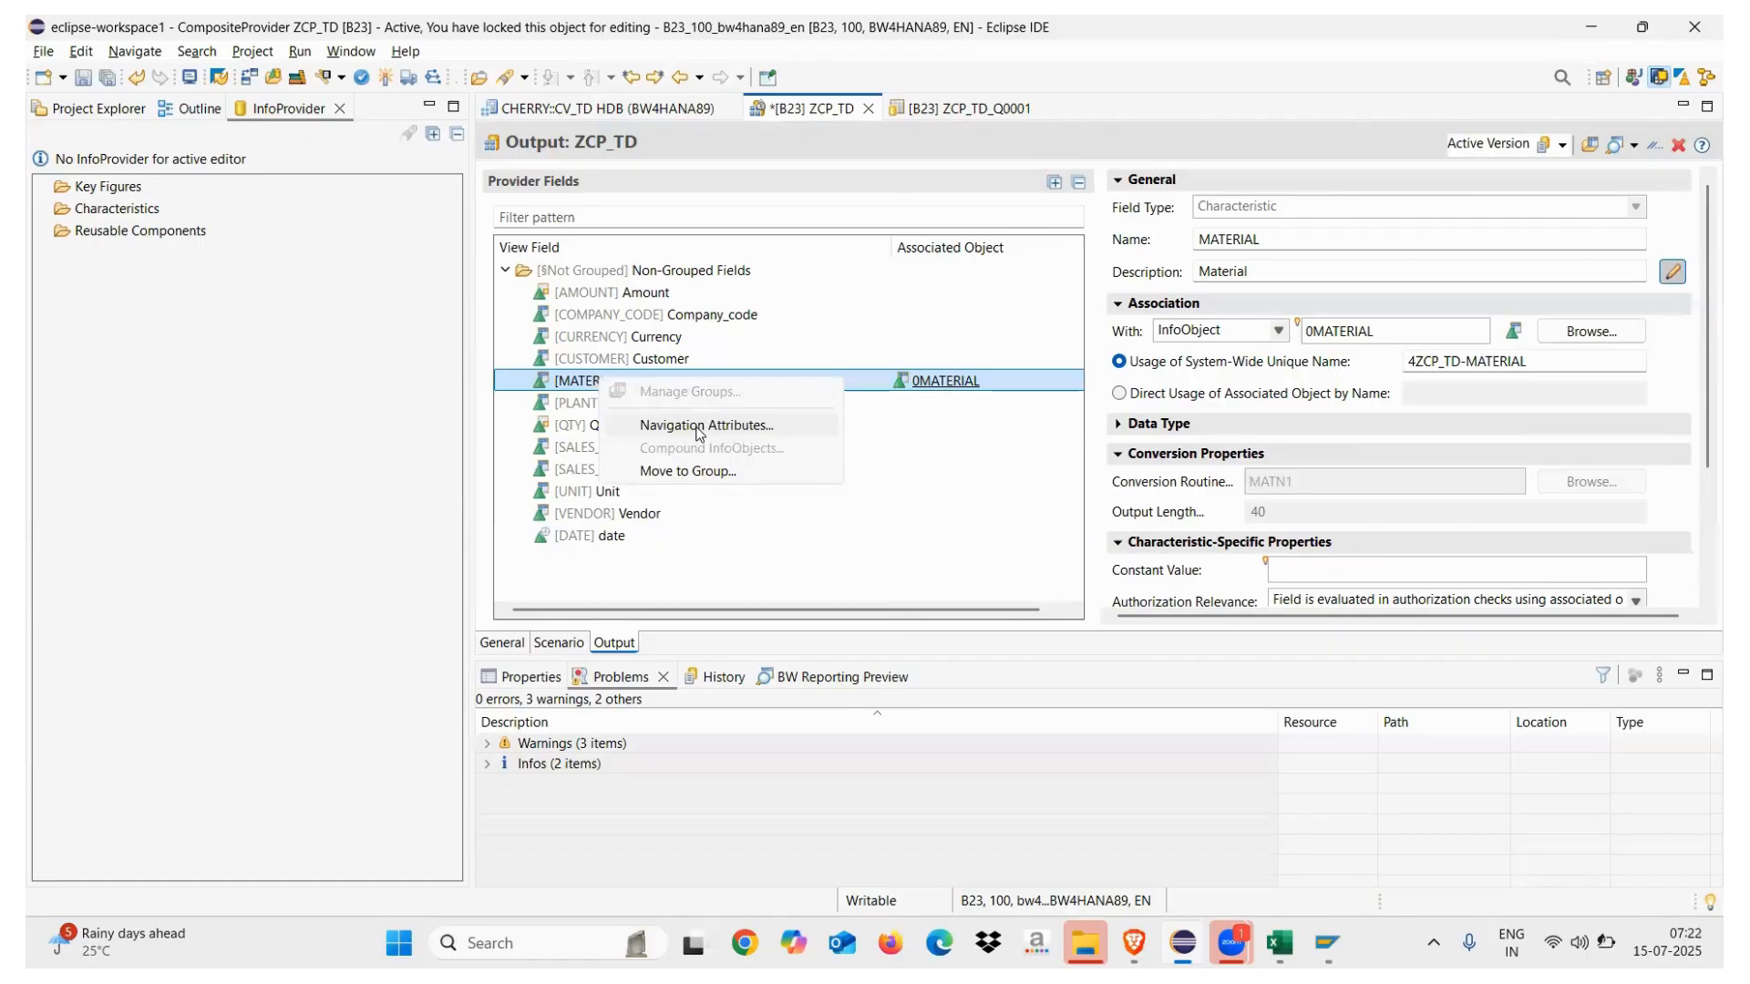
# Associate the Customer output field with InfoObject 0CUSTOMER
pyautogui.click(418, 514)
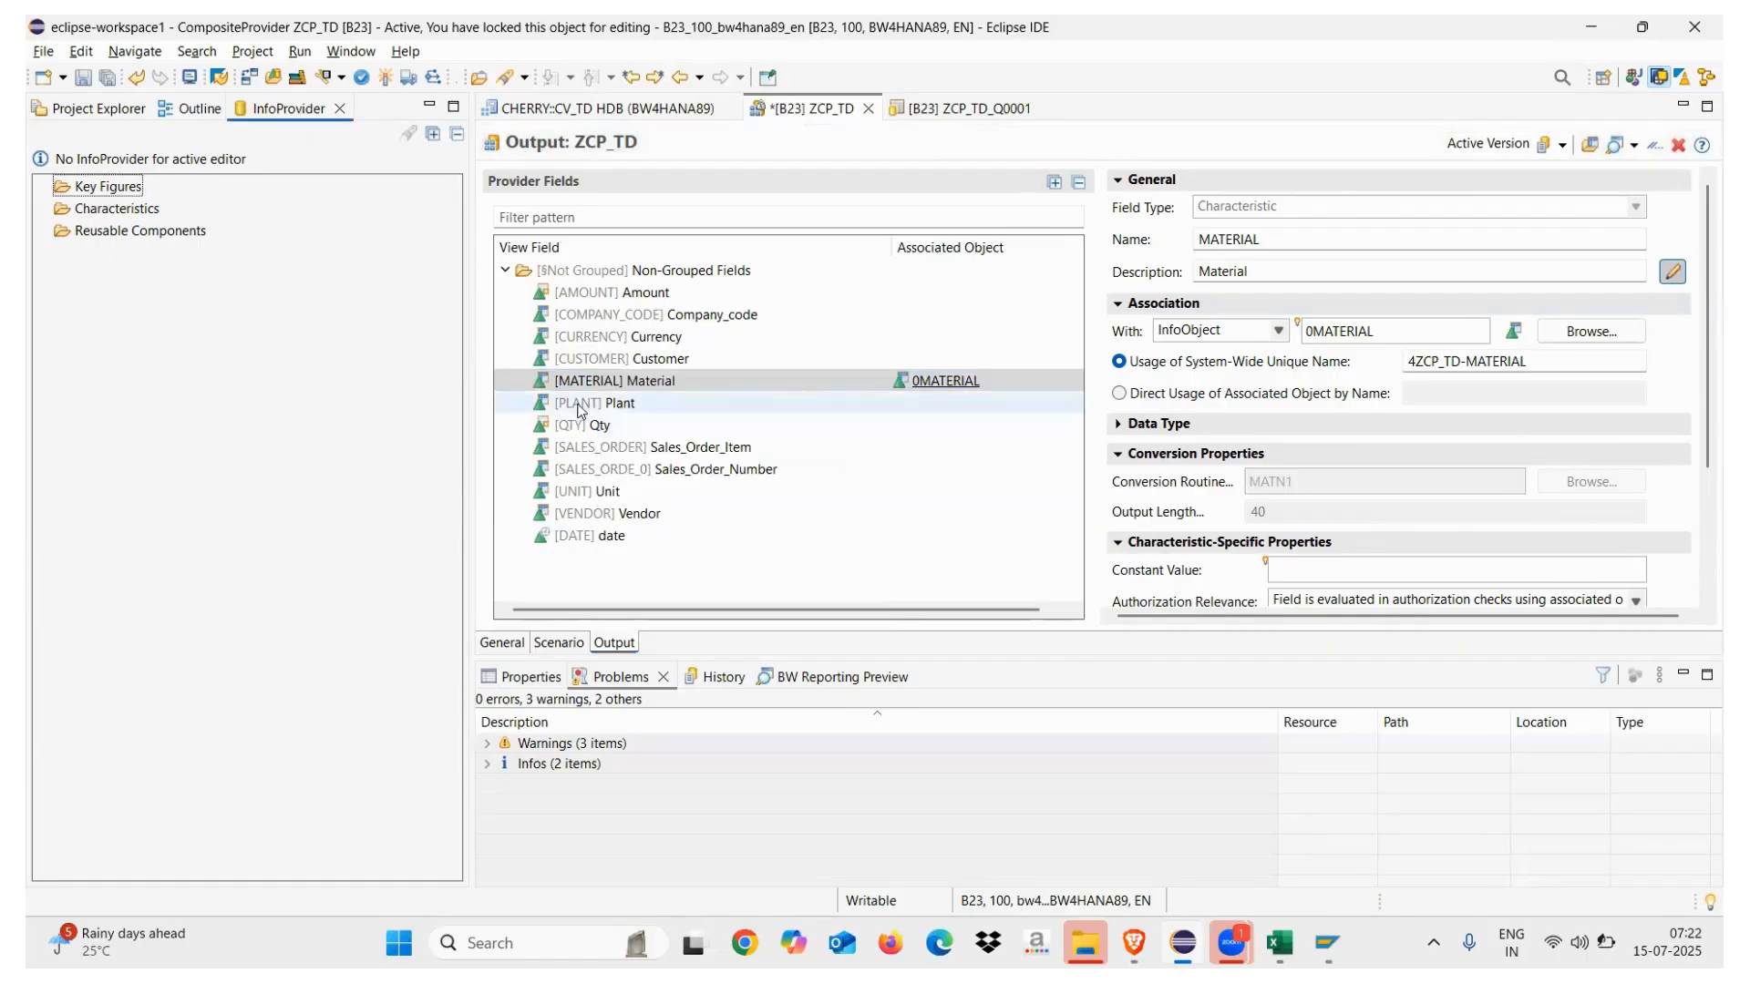
pyautogui.click(625, 360)
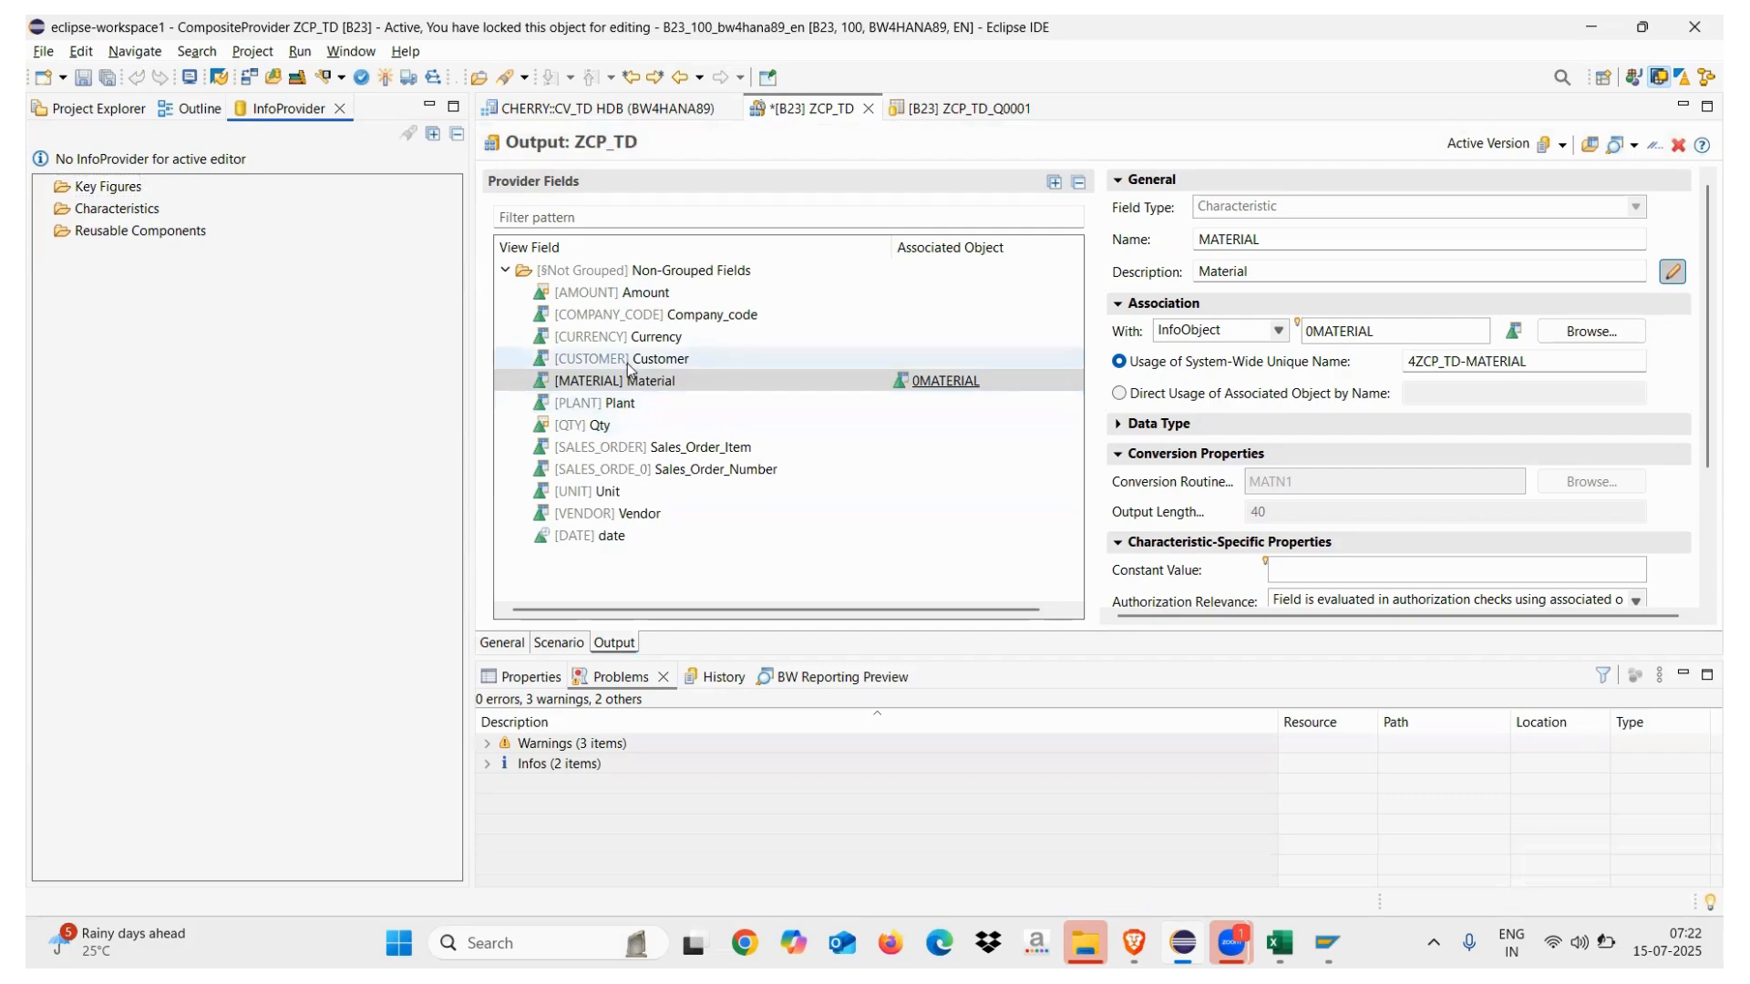
pyautogui.rightClick(615, 361)
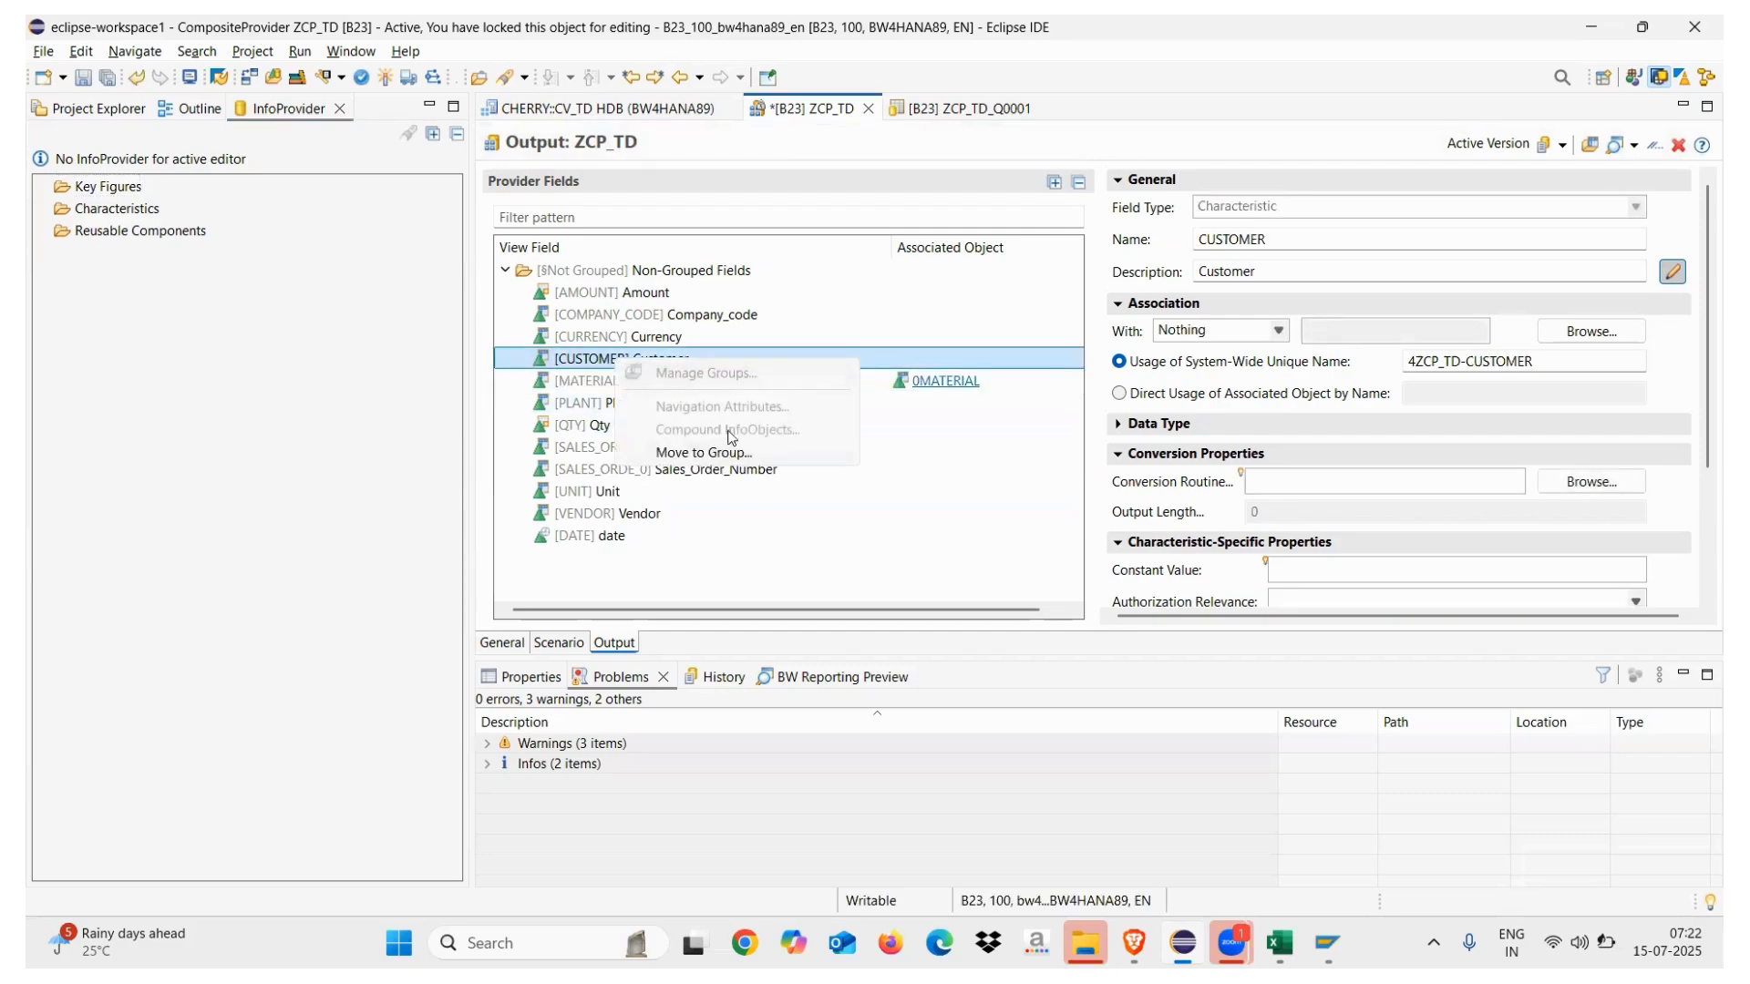
pyautogui.click(909, 494)
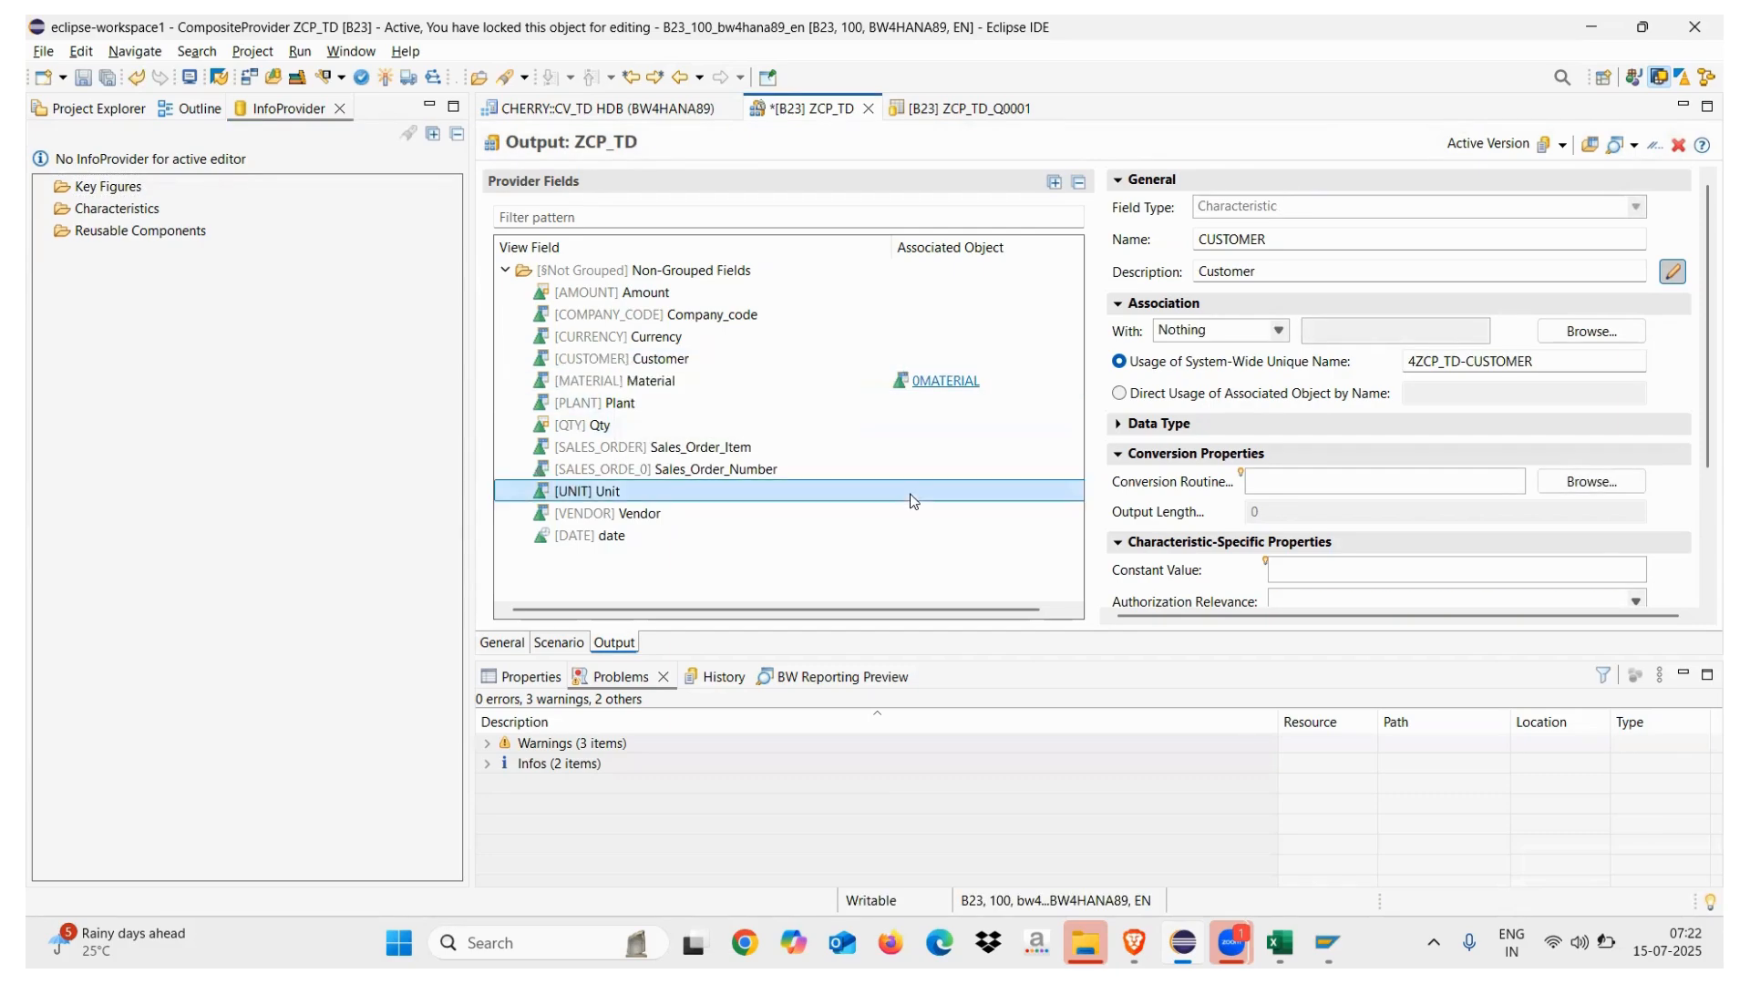
pyautogui.click(638, 359)
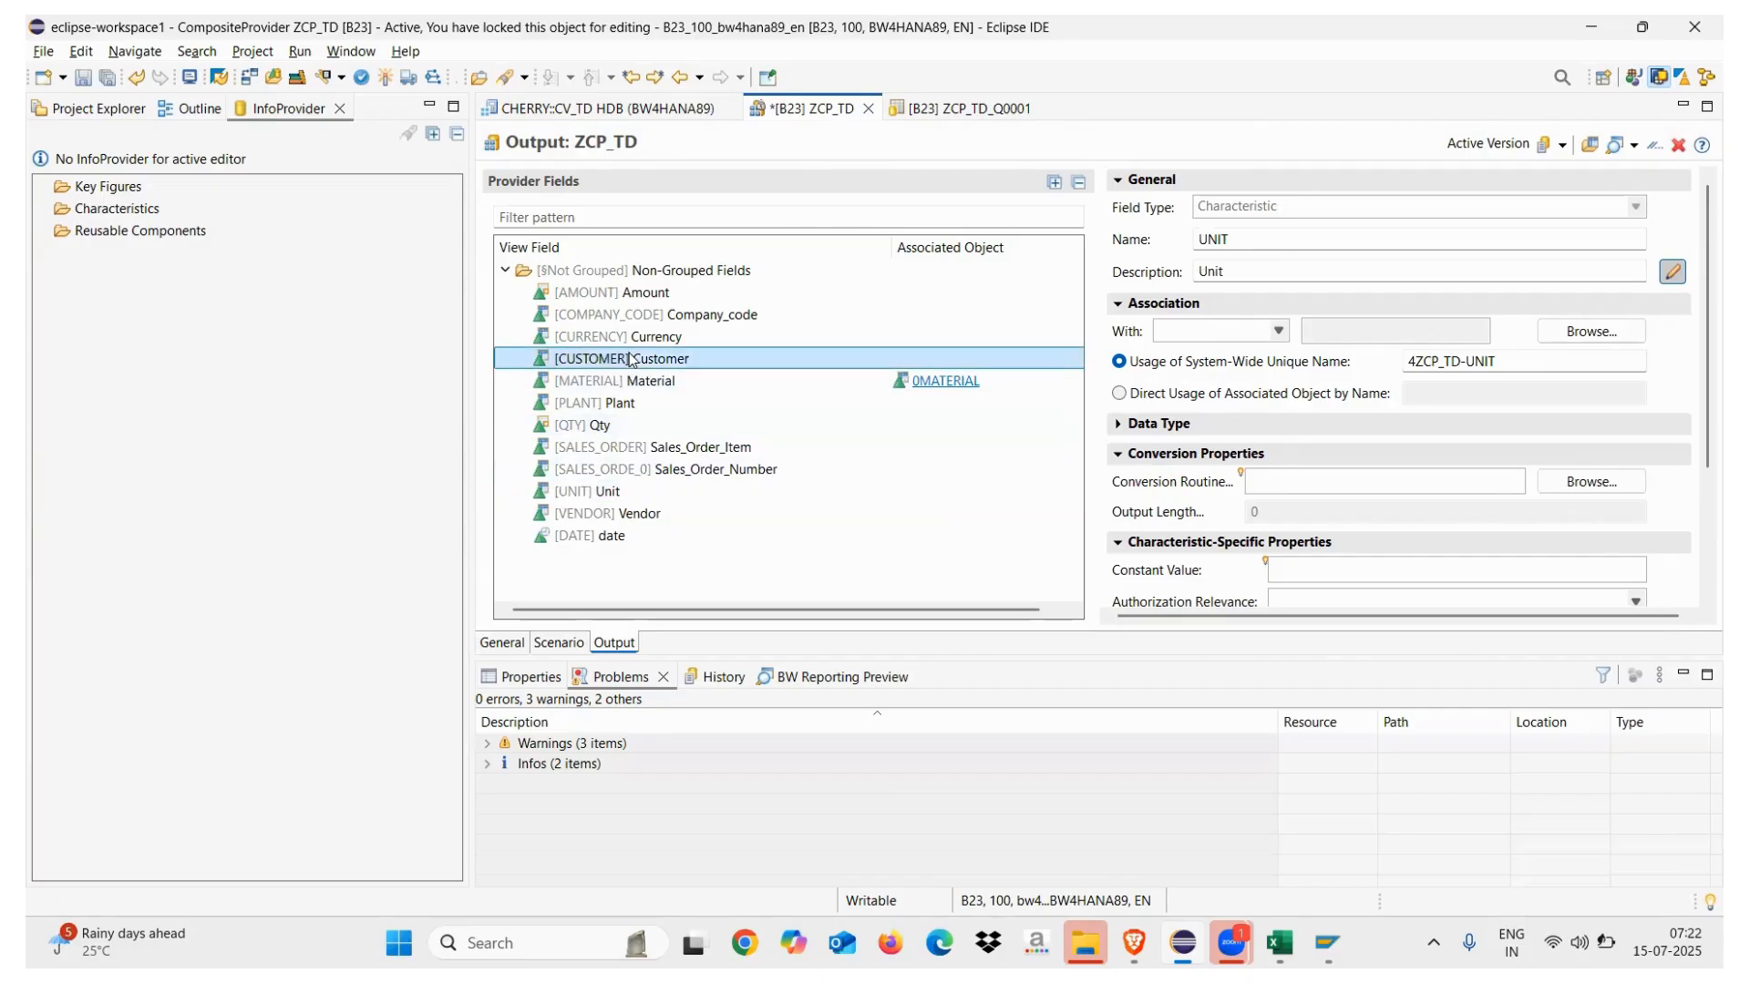
pyautogui.click(1279, 331)
pyautogui.click(1196, 370)
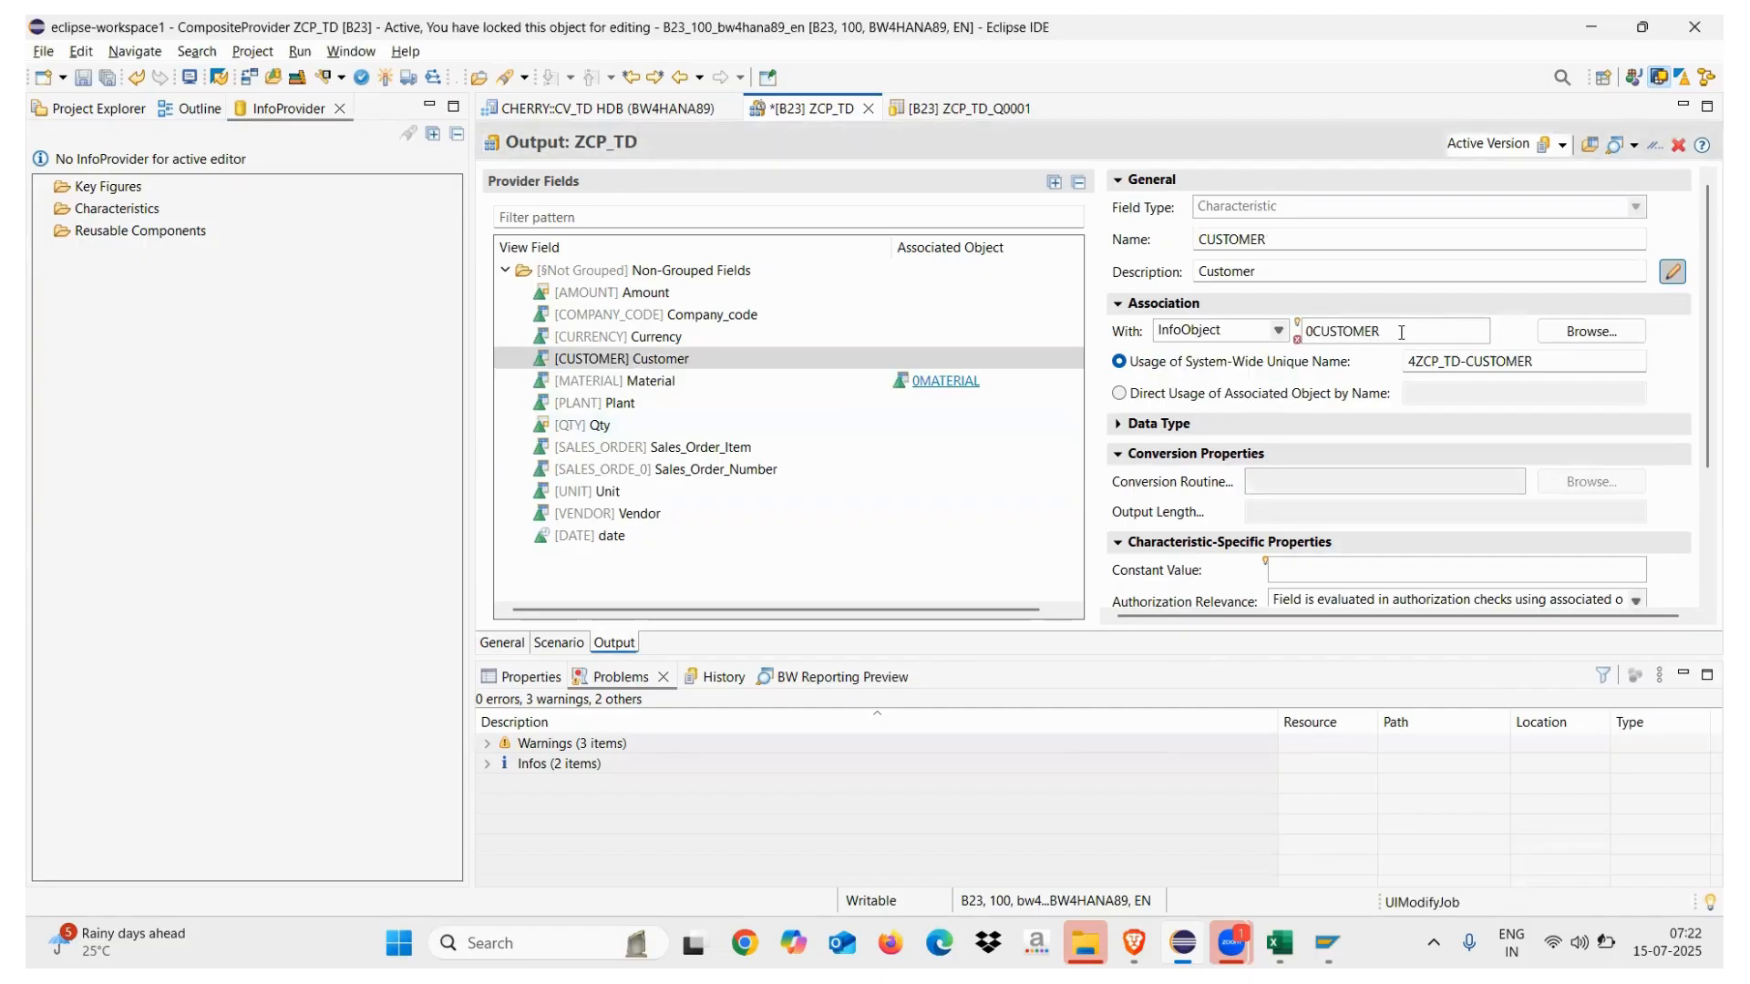
pyautogui.click(635, 360)
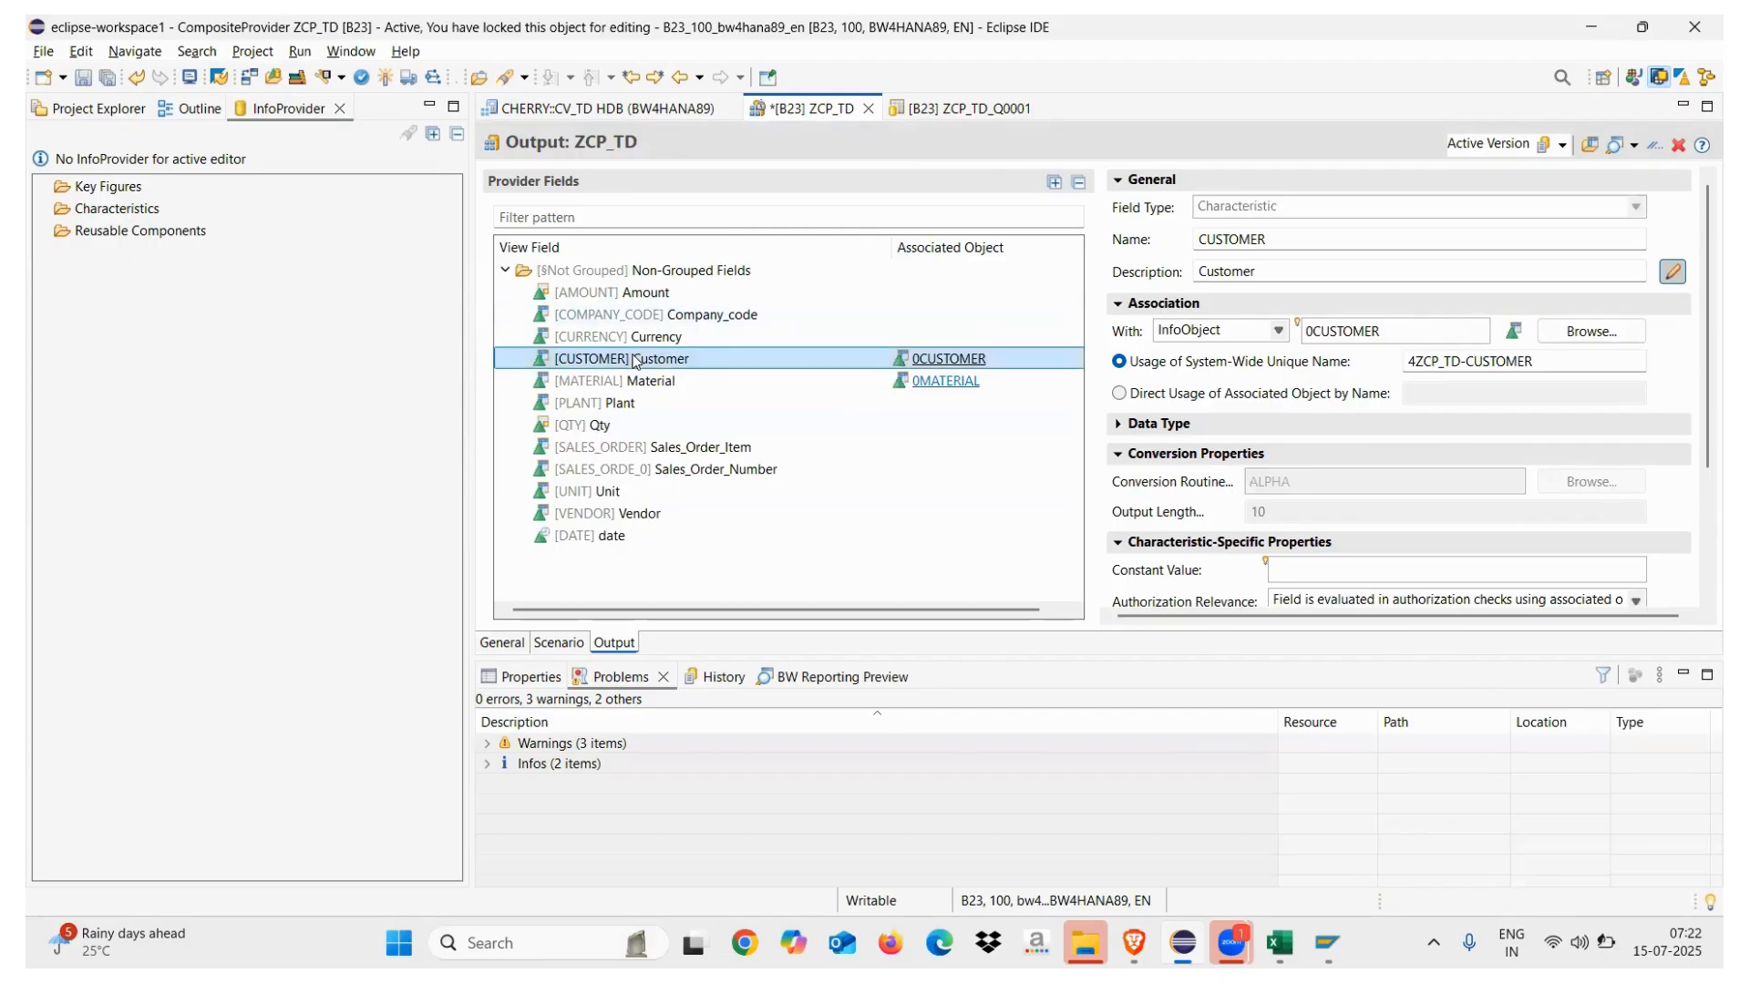
# Open the Navigation Attributes of the Material field
pyautogui.rightClick(636, 360)
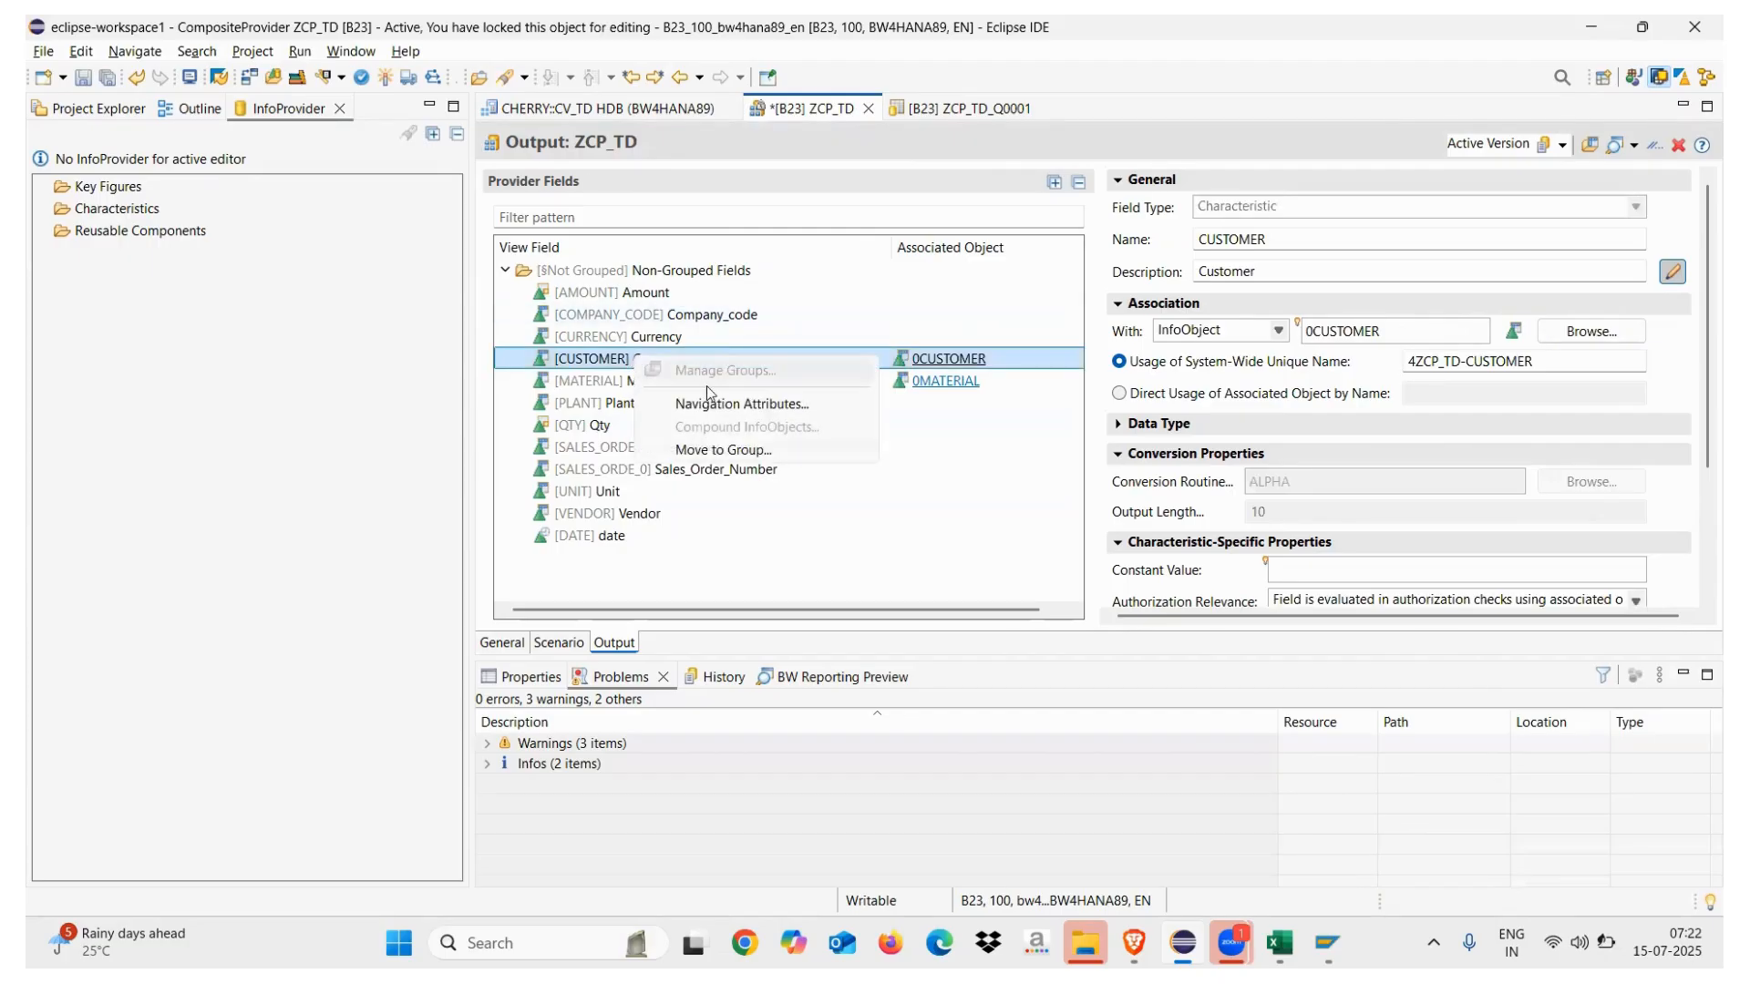
pyautogui.click(782, 538)
pyautogui.click(599, 381)
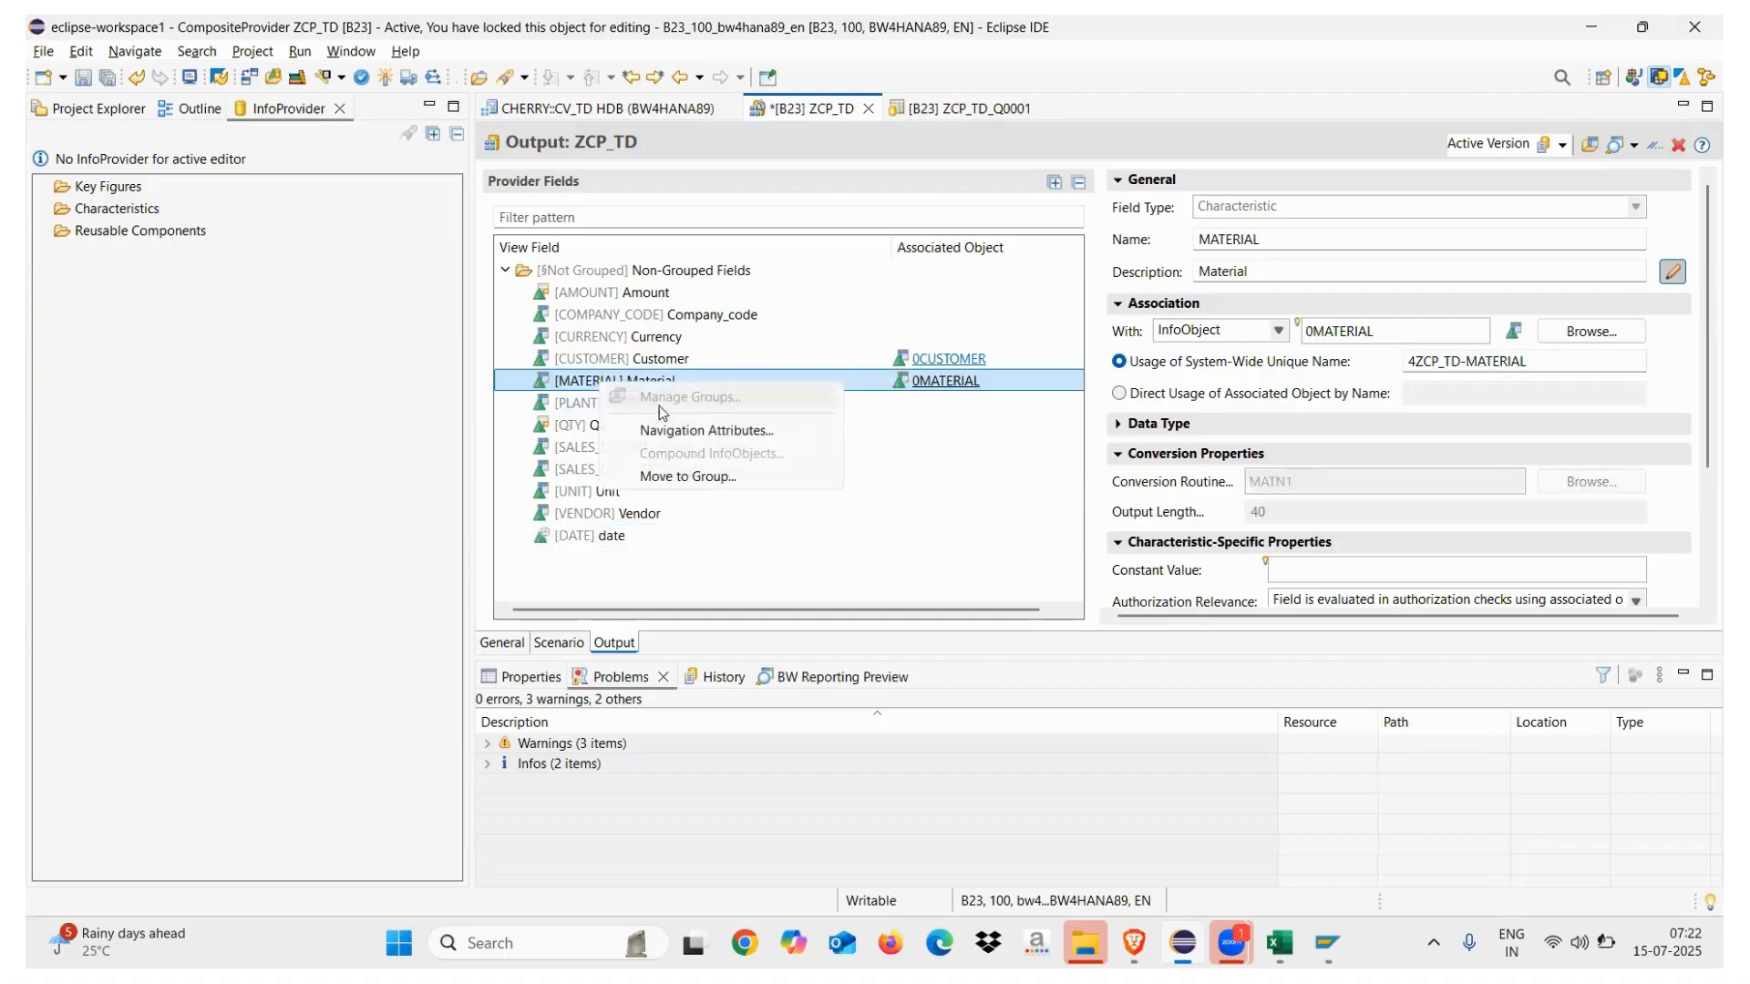
pyautogui.click(679, 432)
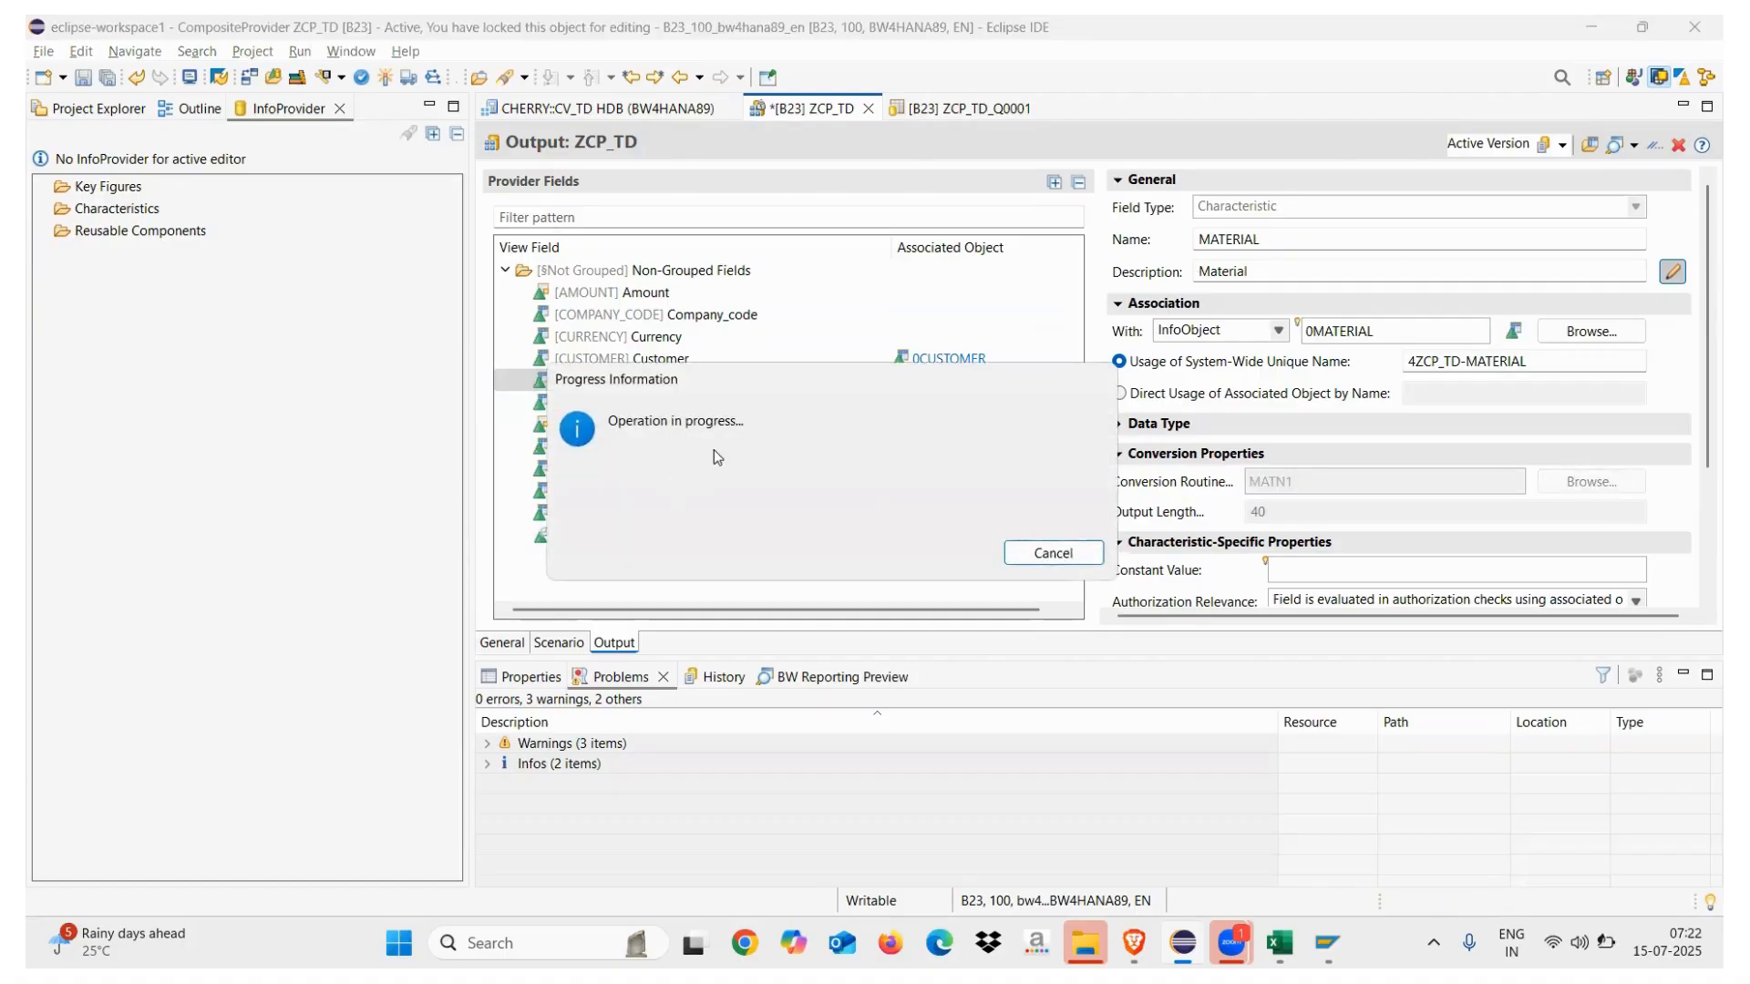
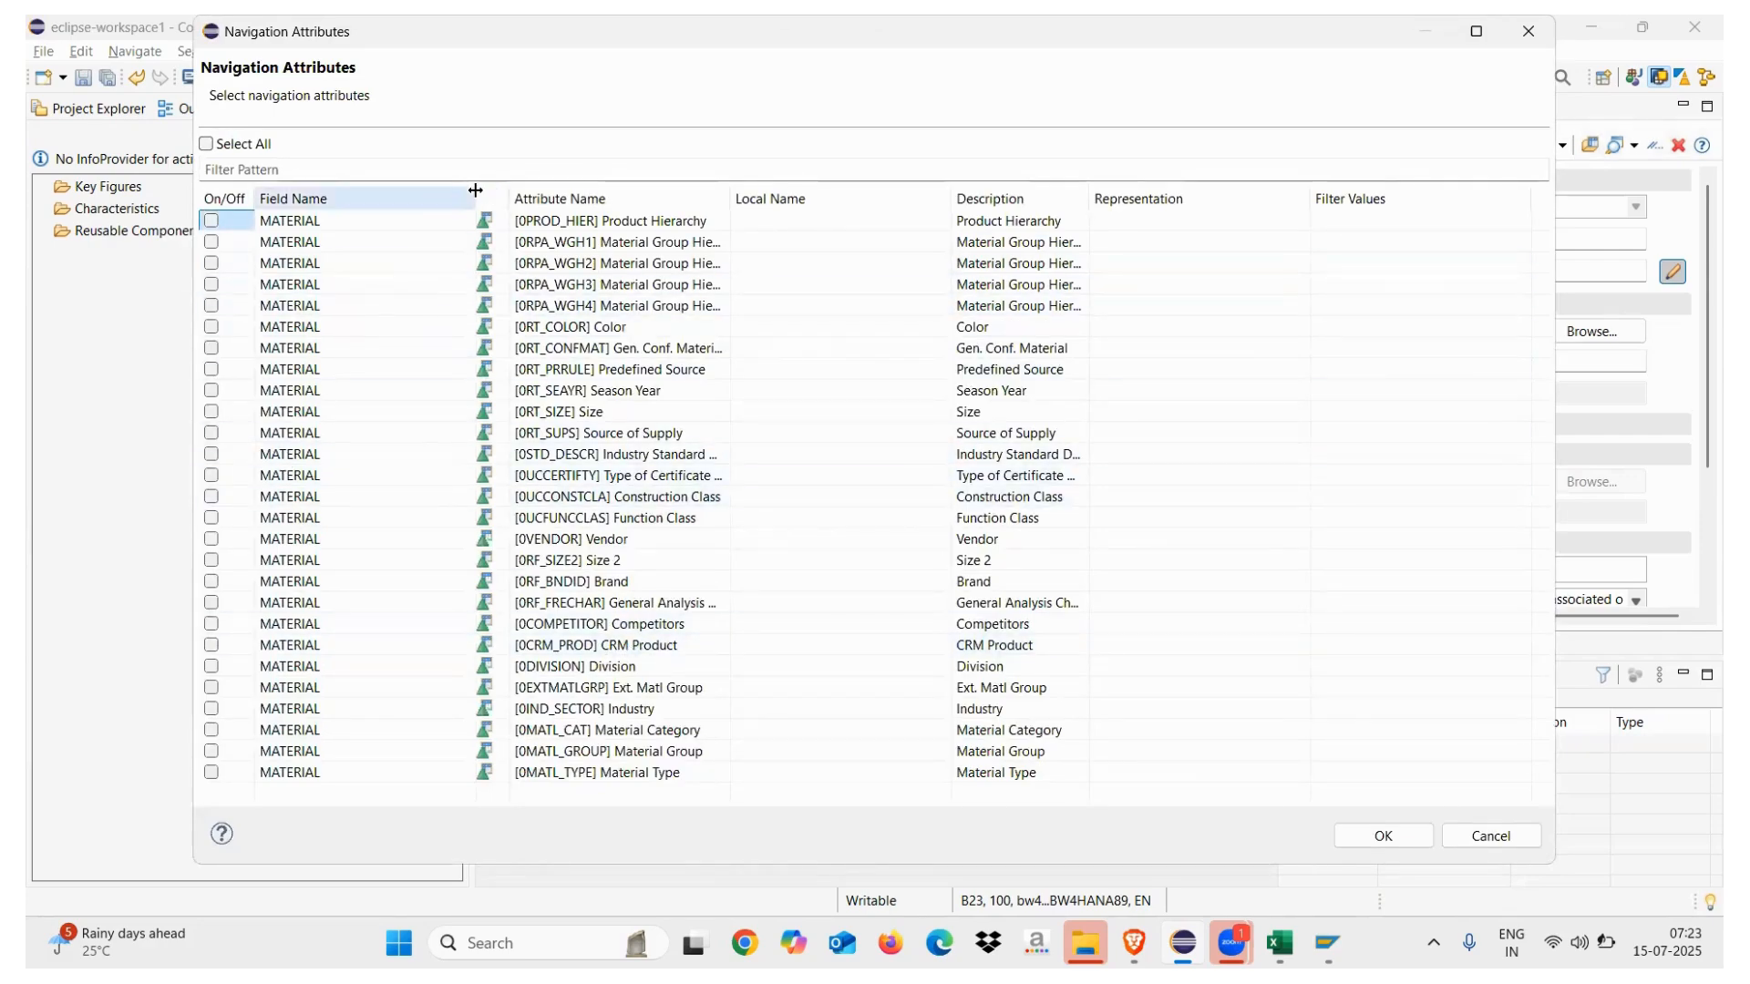
# Add 0MATL_CAT, 0MATL_GROUP and 0MATL_TYPE as MATERIAL navigation attributes and save ZCP_TD
pyautogui.moveTo(475, 192); pyautogui.dragTo(428, 190)
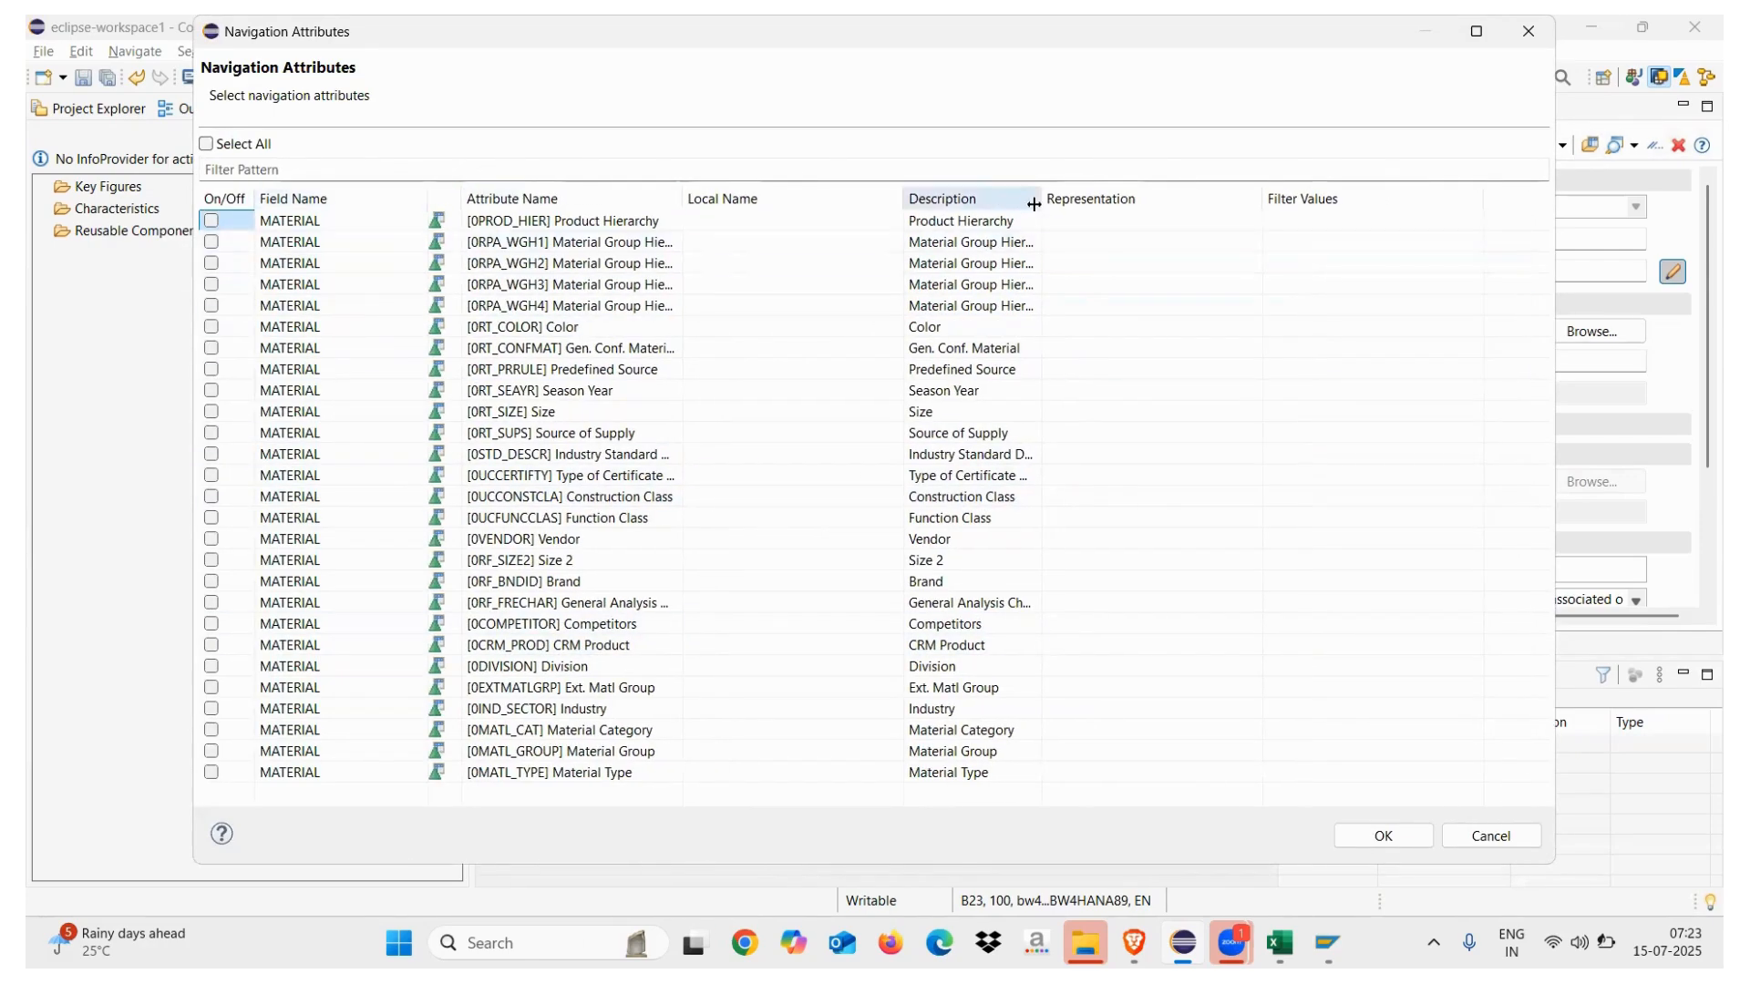
pyautogui.moveTo(1039, 198); pyautogui.dragTo(1165, 198)
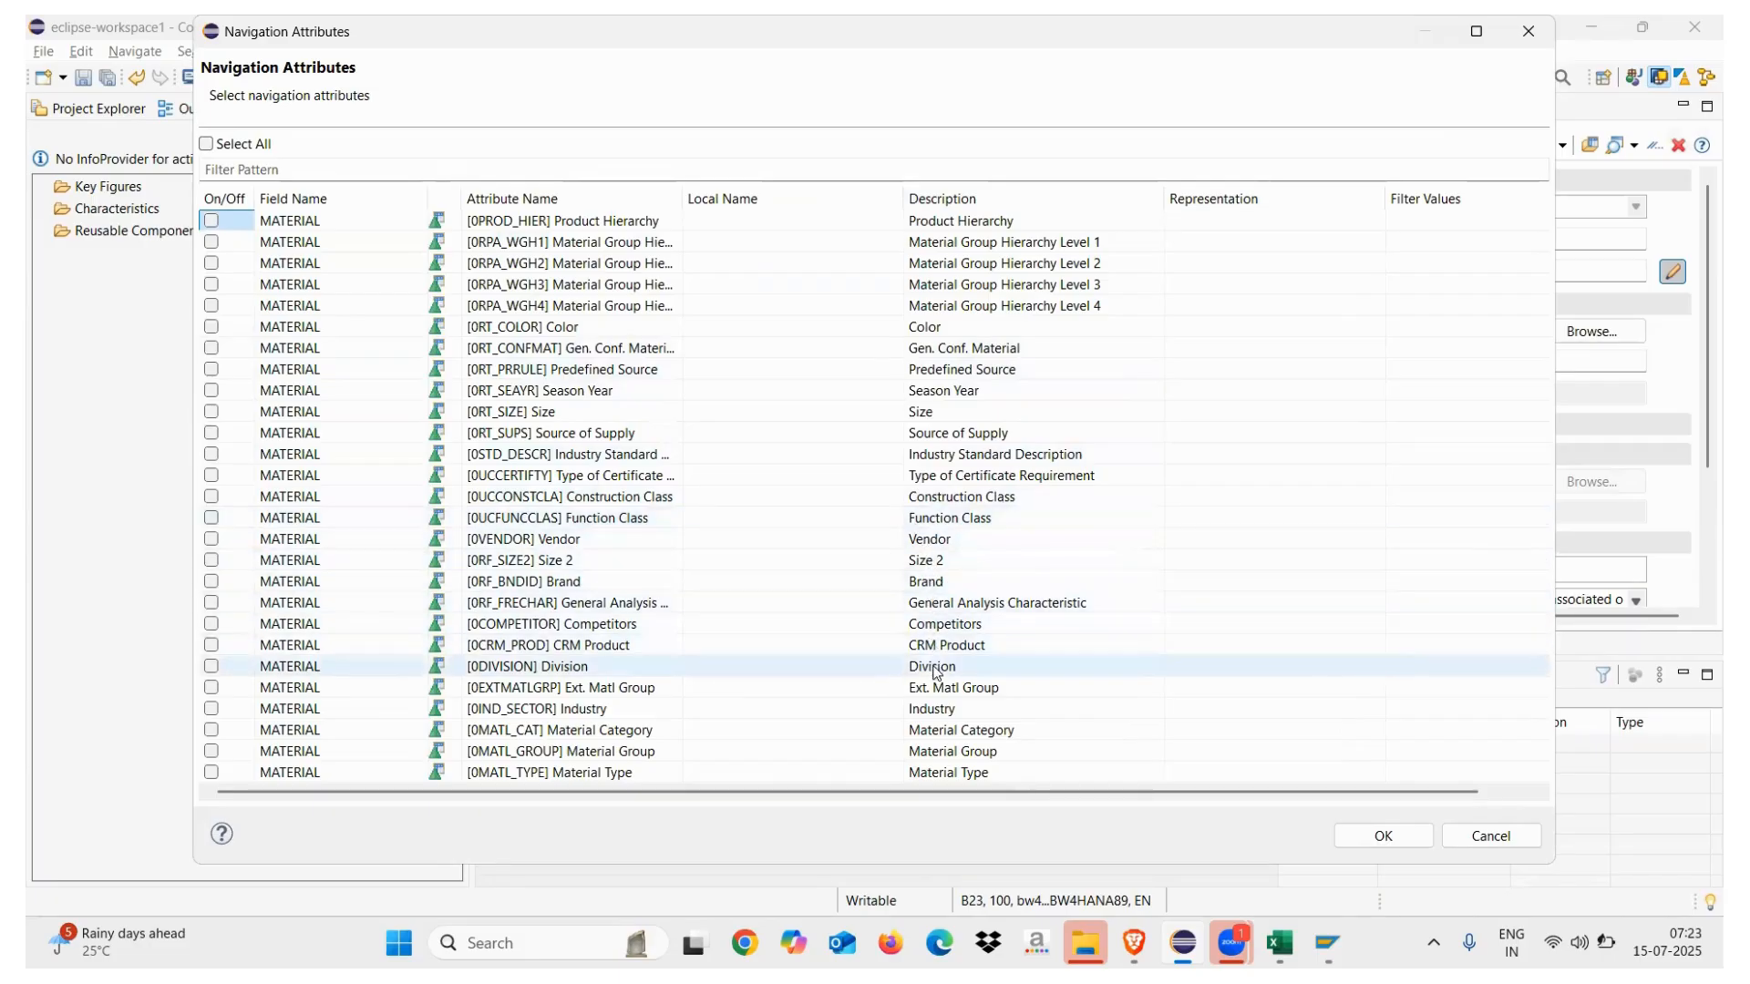
pyautogui.click(212, 730)
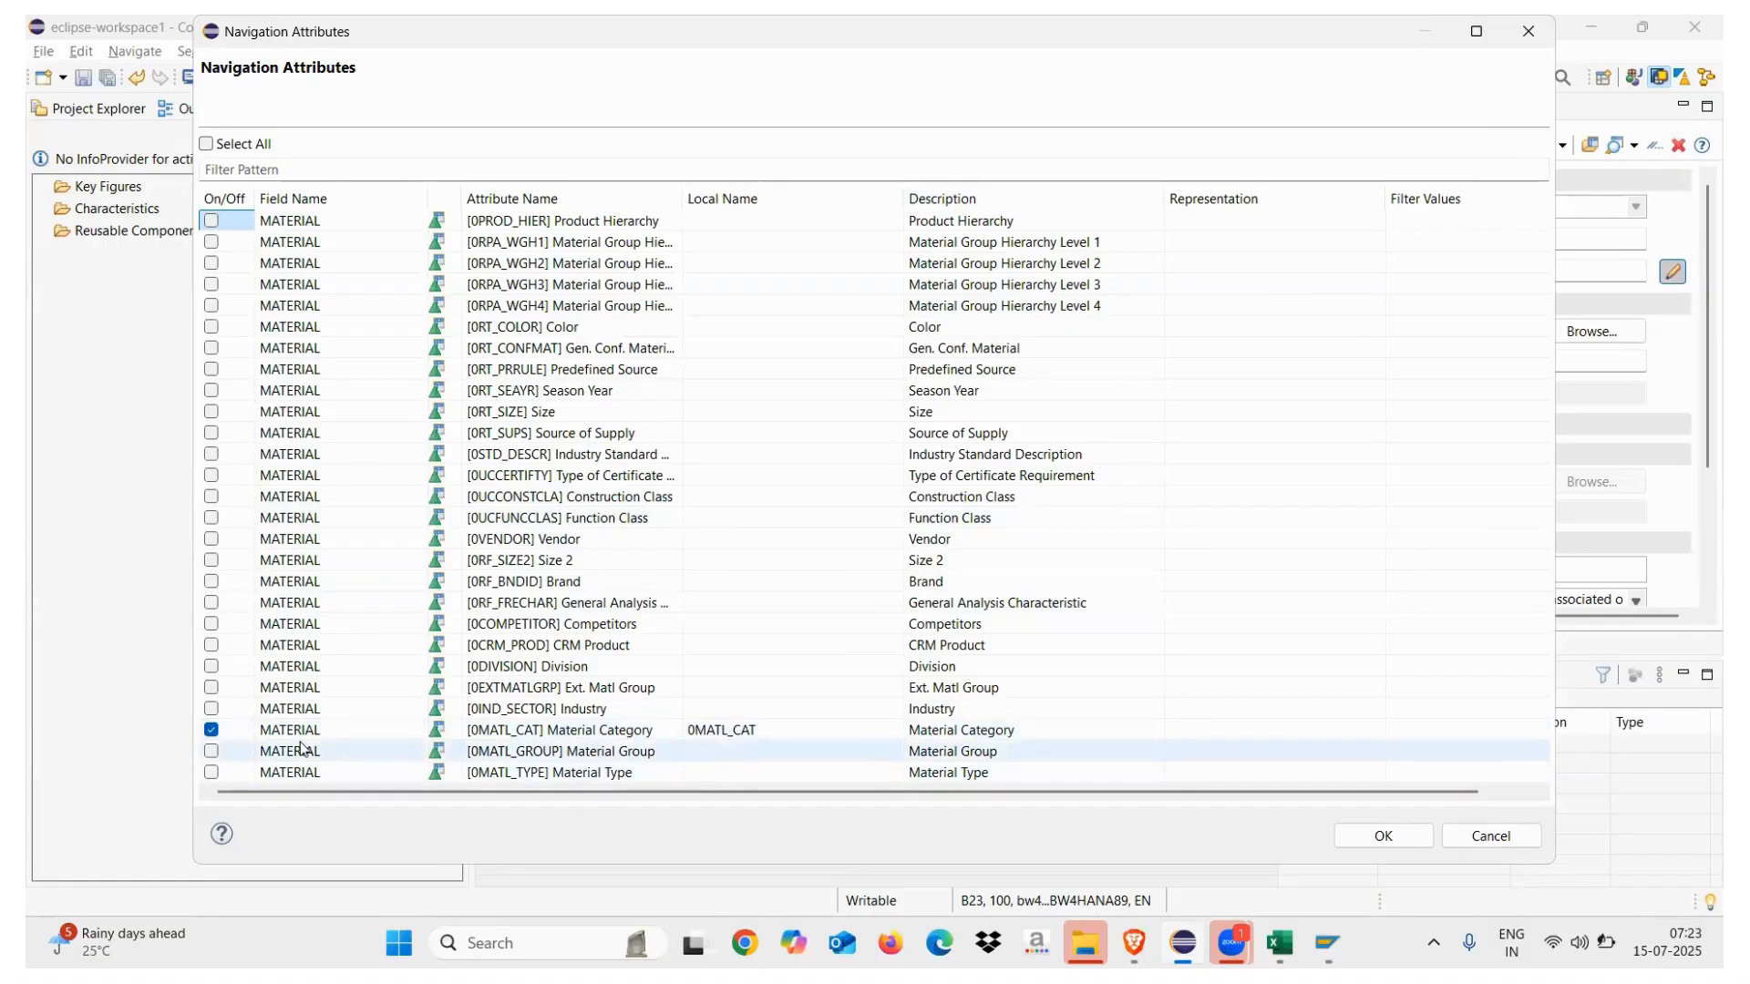
pyautogui.click(211, 751)
pyautogui.click(212, 773)
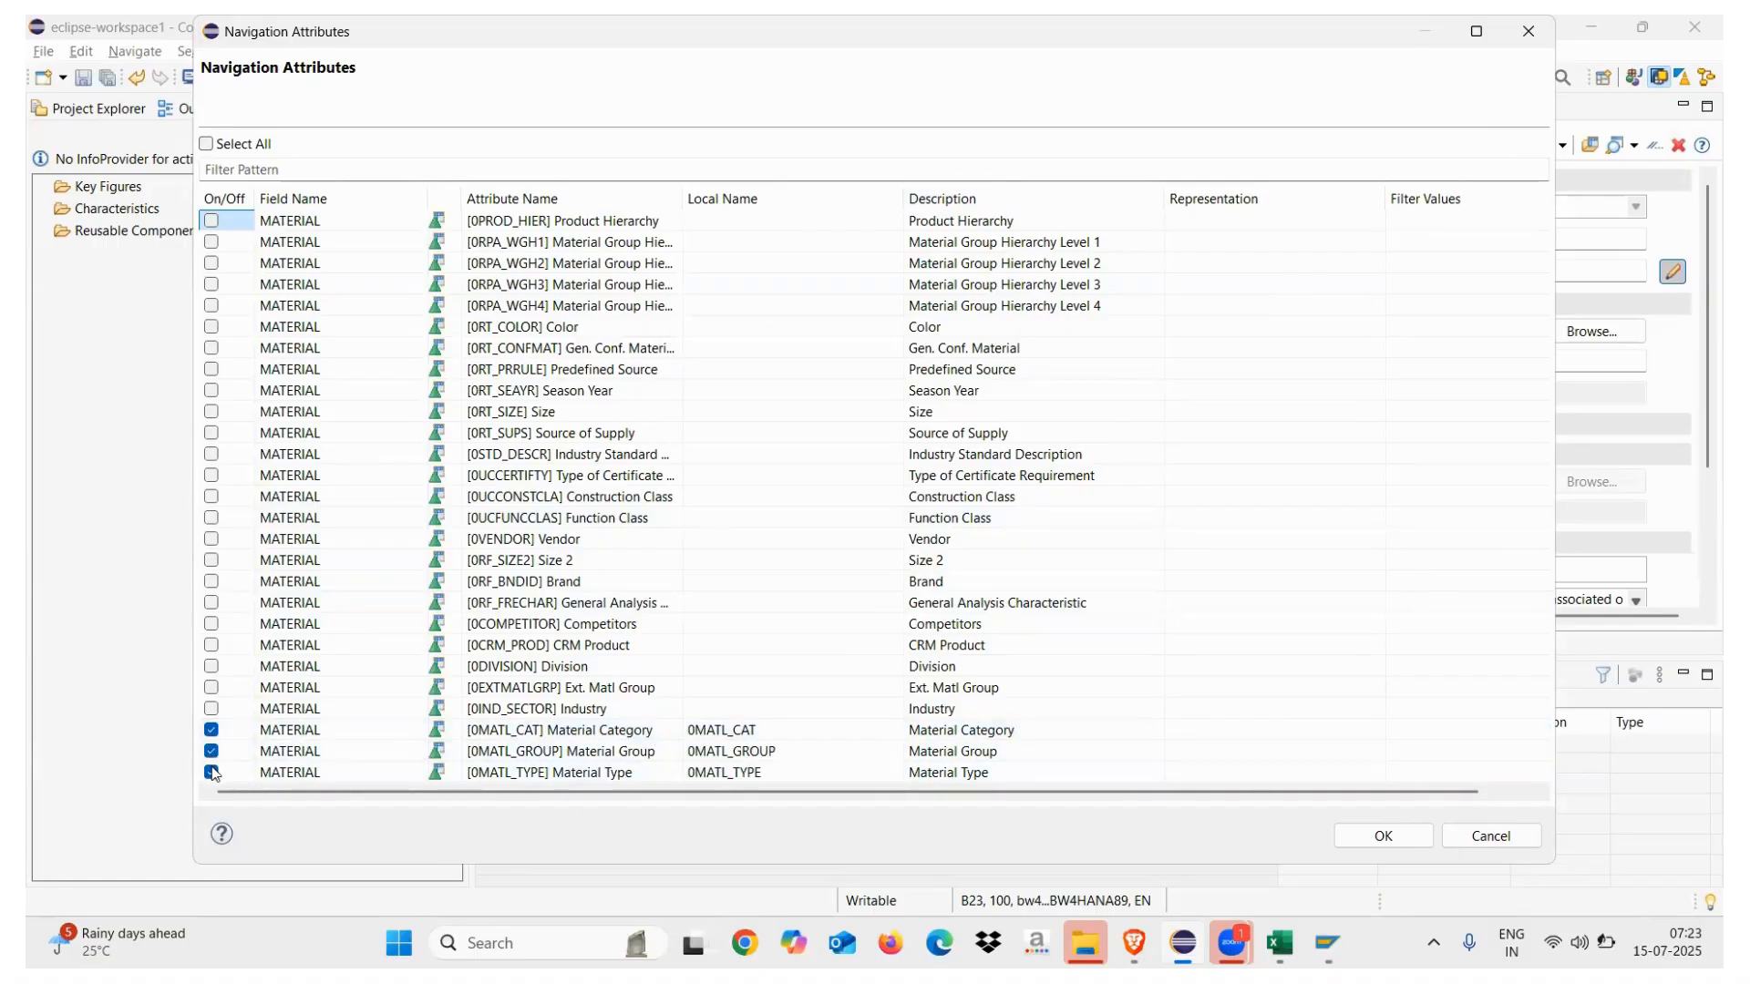
pyautogui.click(1383, 835)
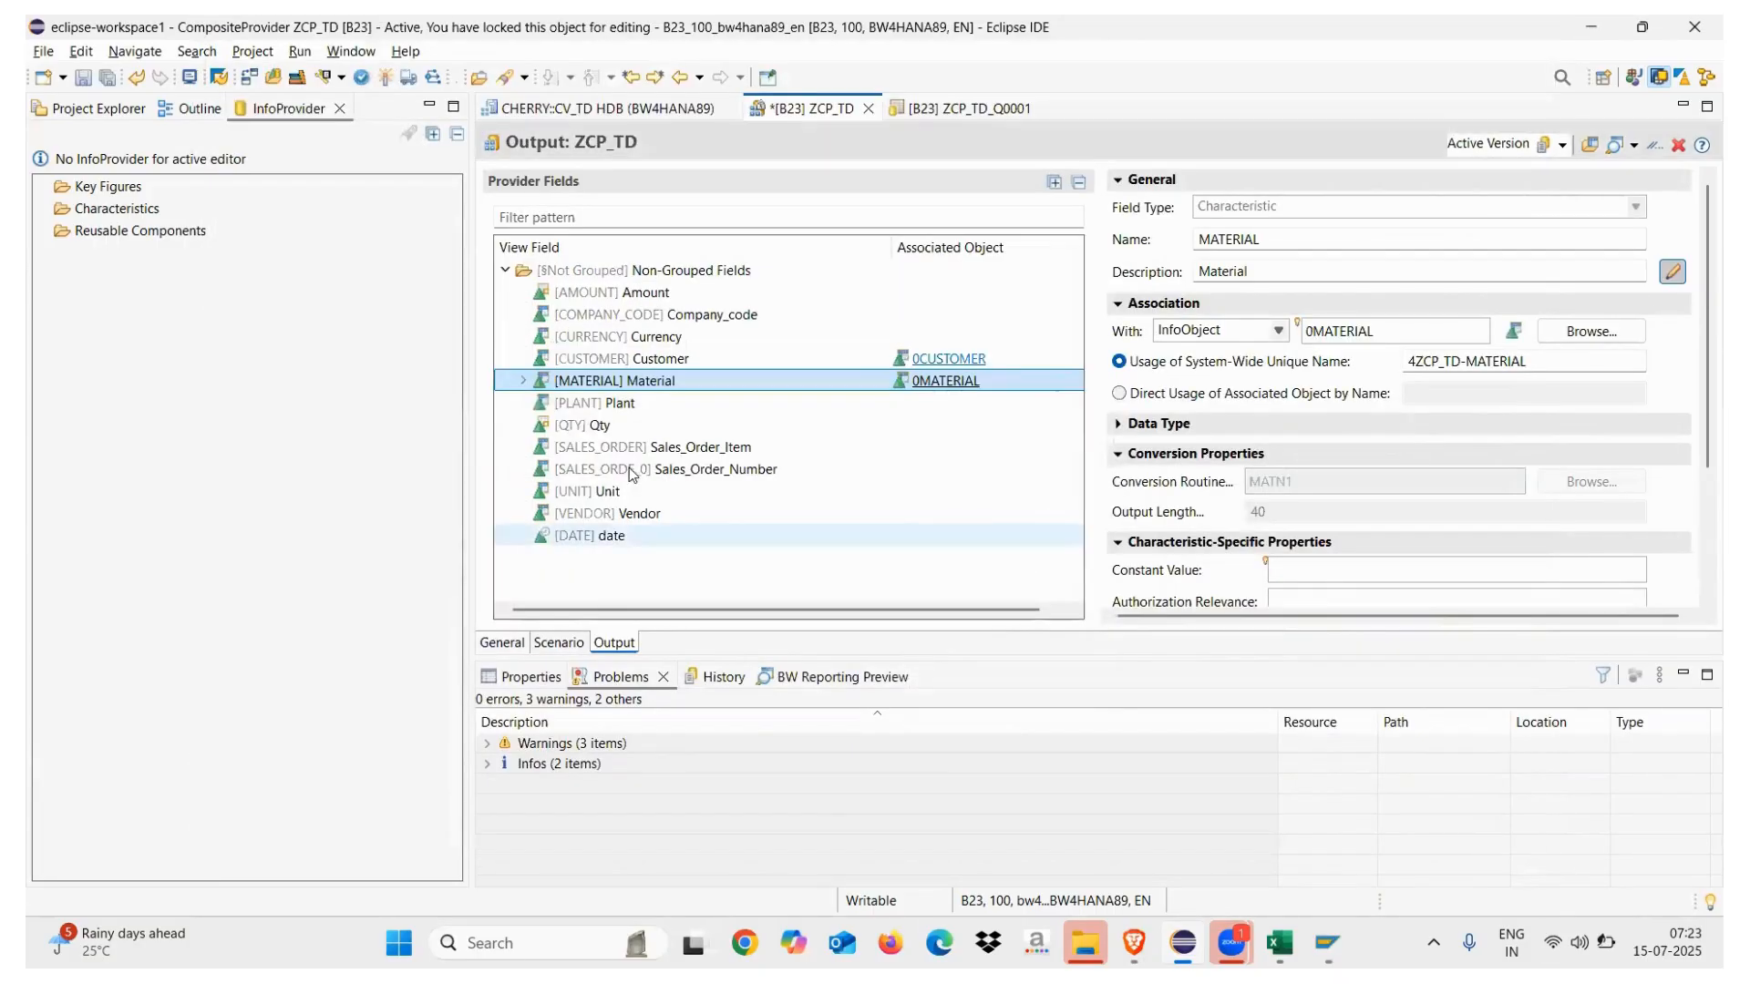
pyautogui.click(525, 382)
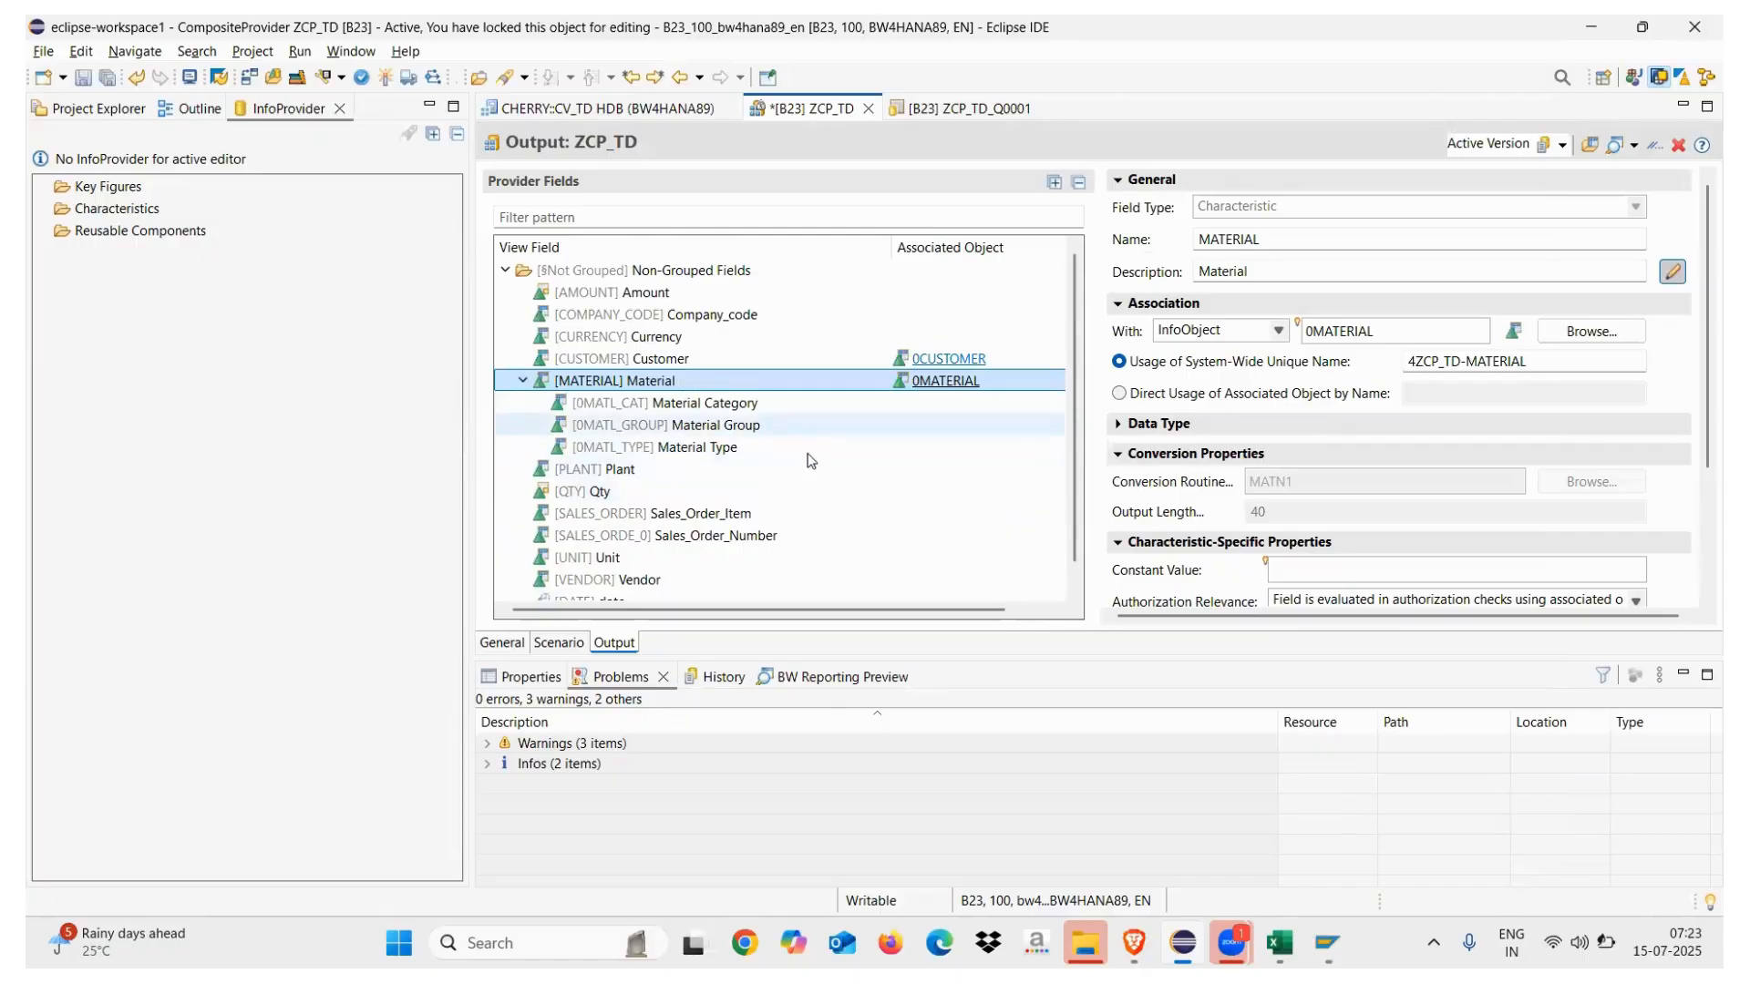
pyautogui.click(82, 81)
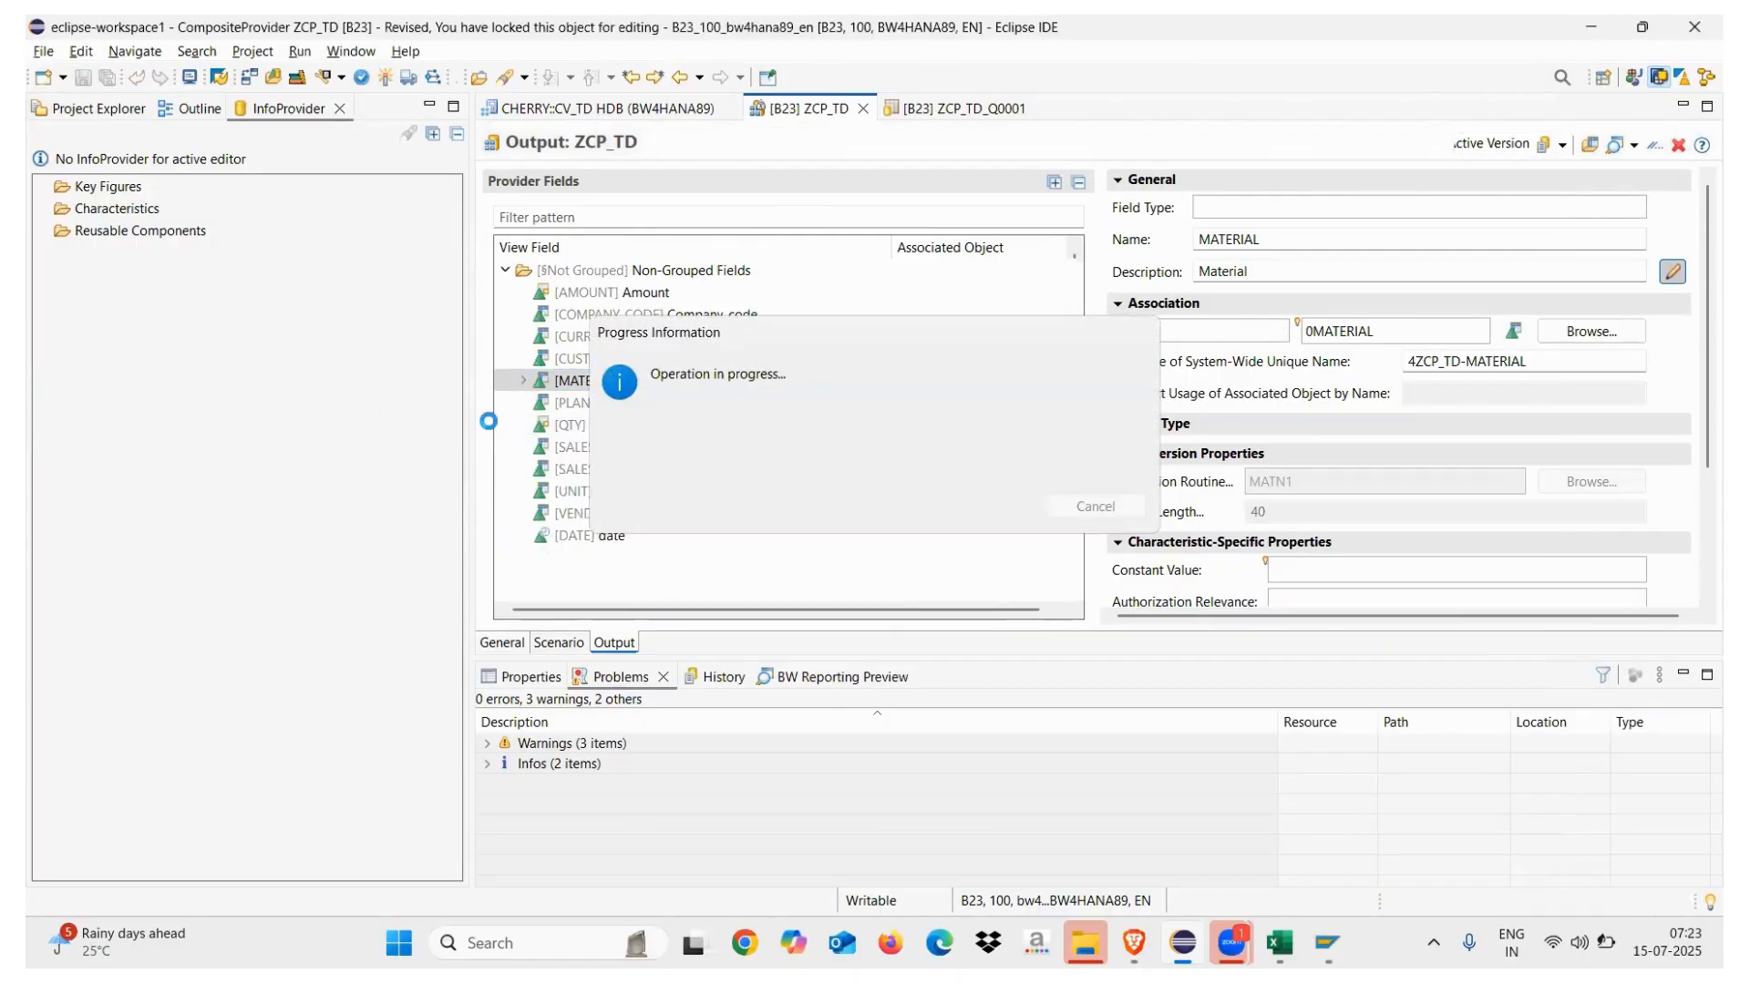
# Add 0COUNTRY and 0REGION as navigation attributes of the CUSTOMER field
pyautogui.click(612, 359)
pyautogui.rightClick(616, 361)
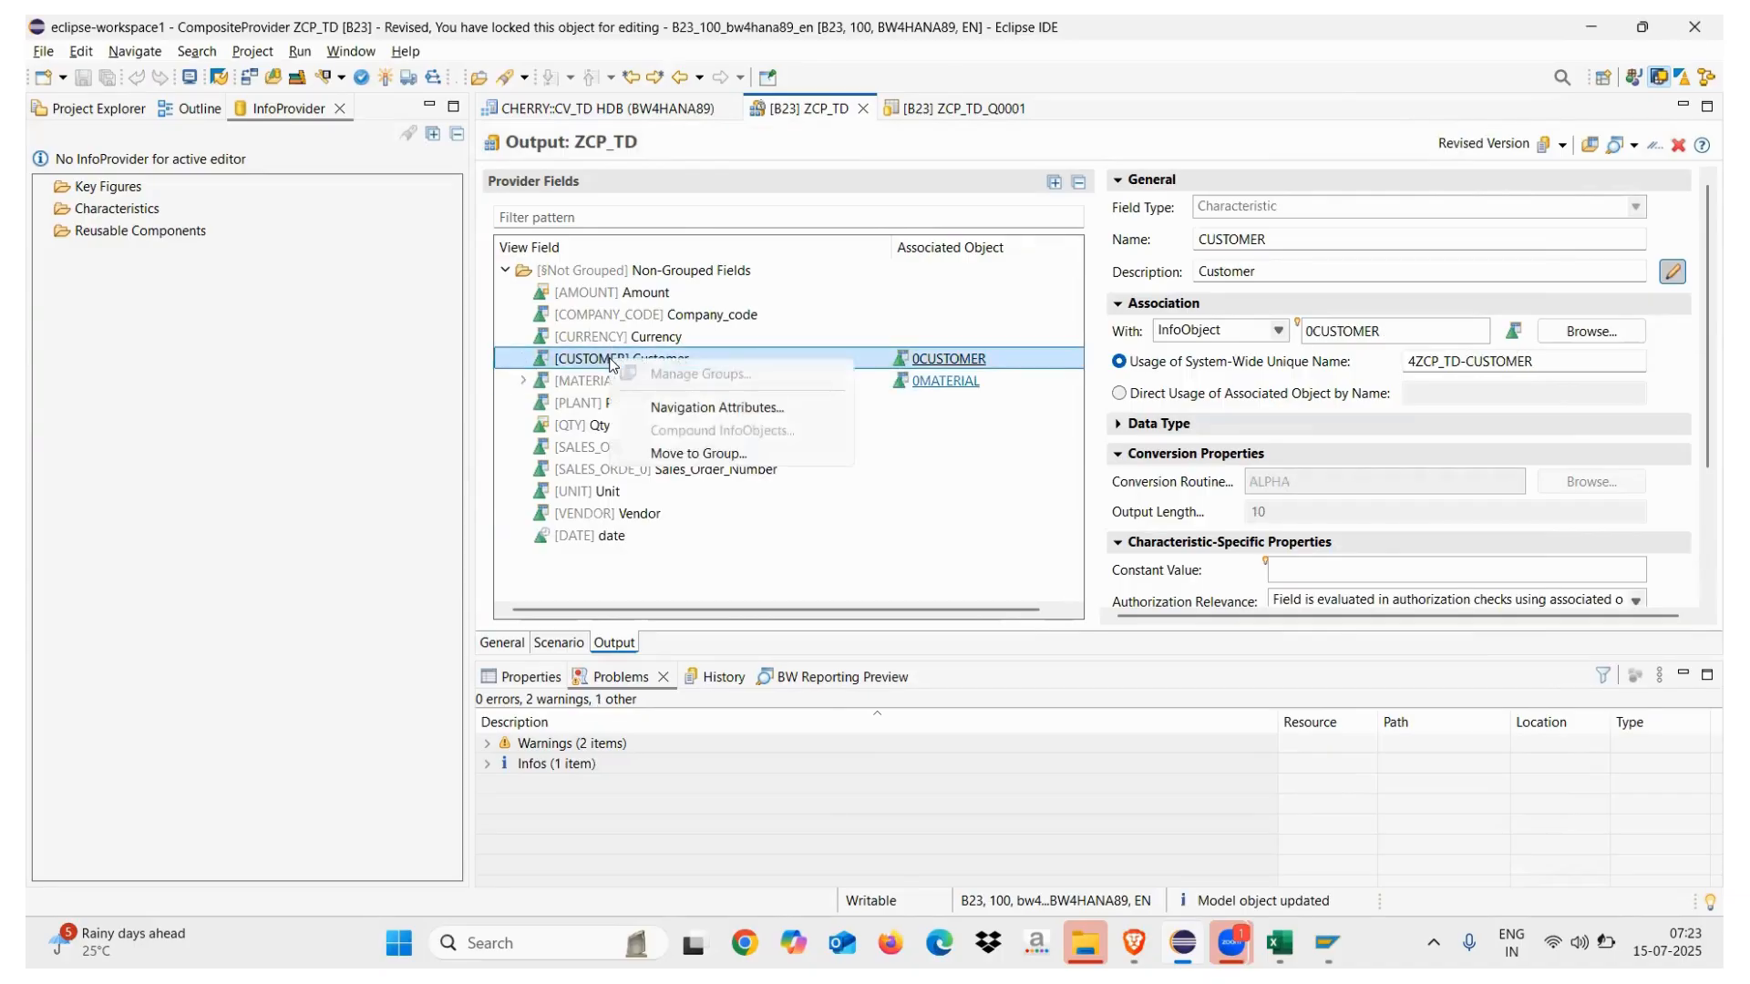
pyautogui.click(698, 408)
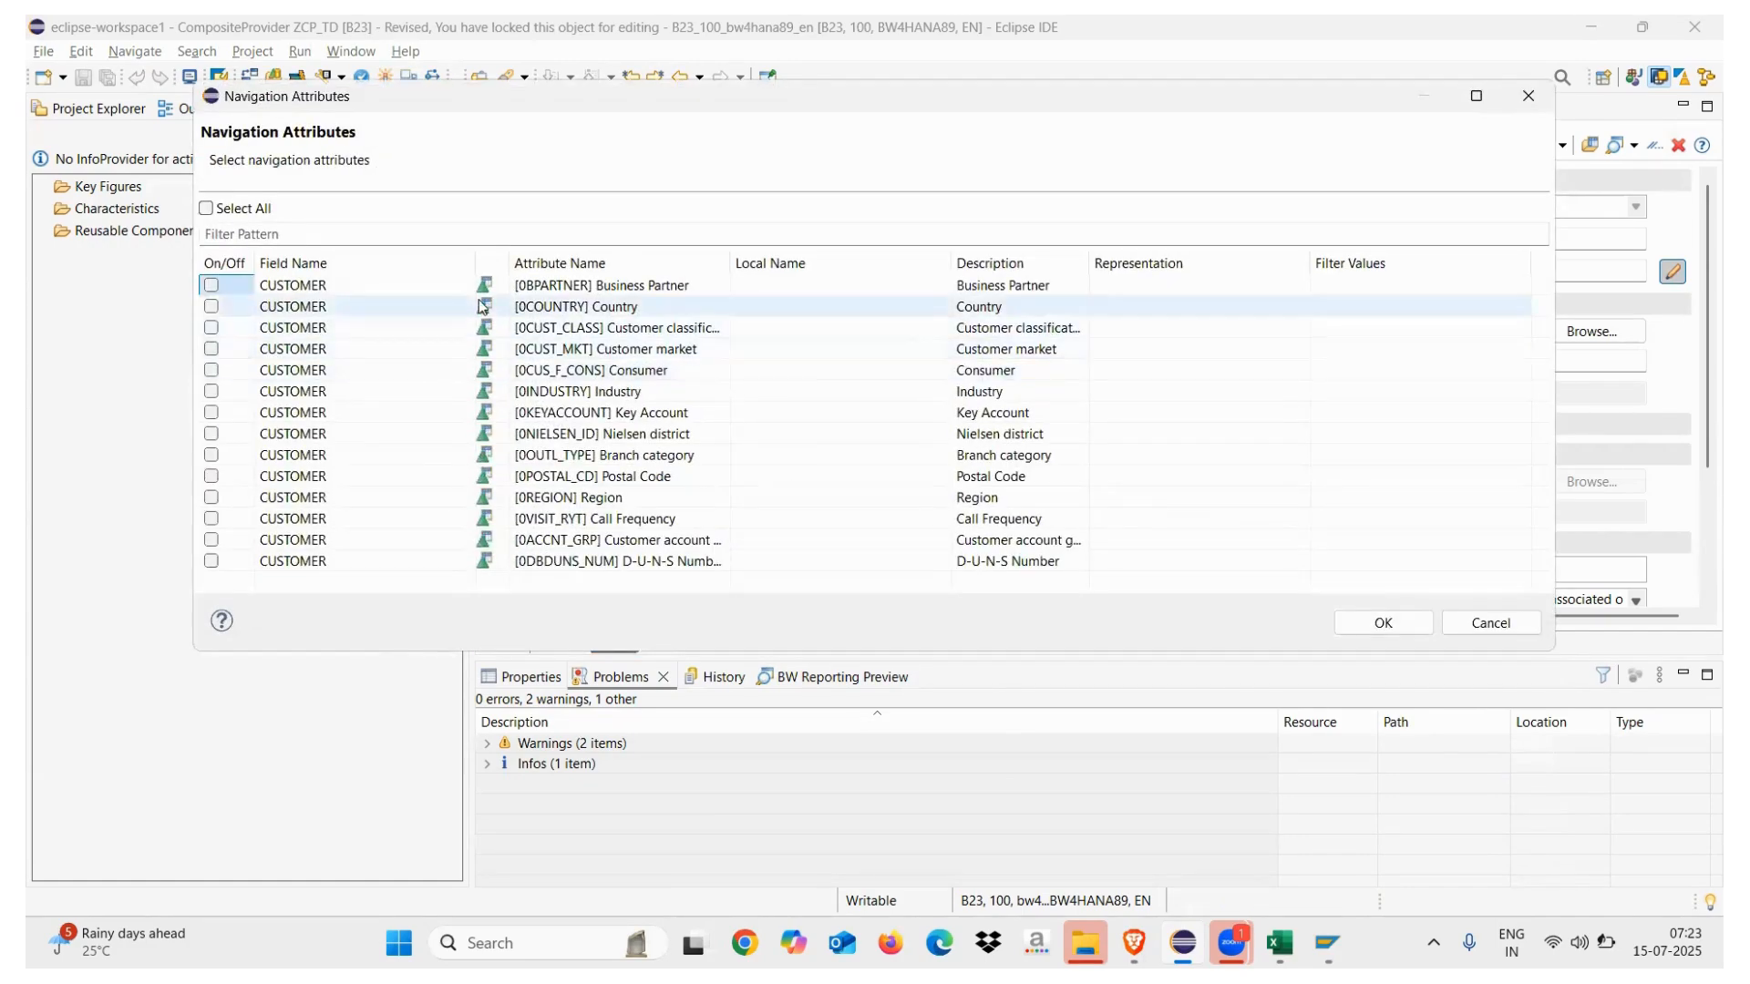
pyautogui.moveTo(473, 260); pyautogui.dragTo(420, 259)
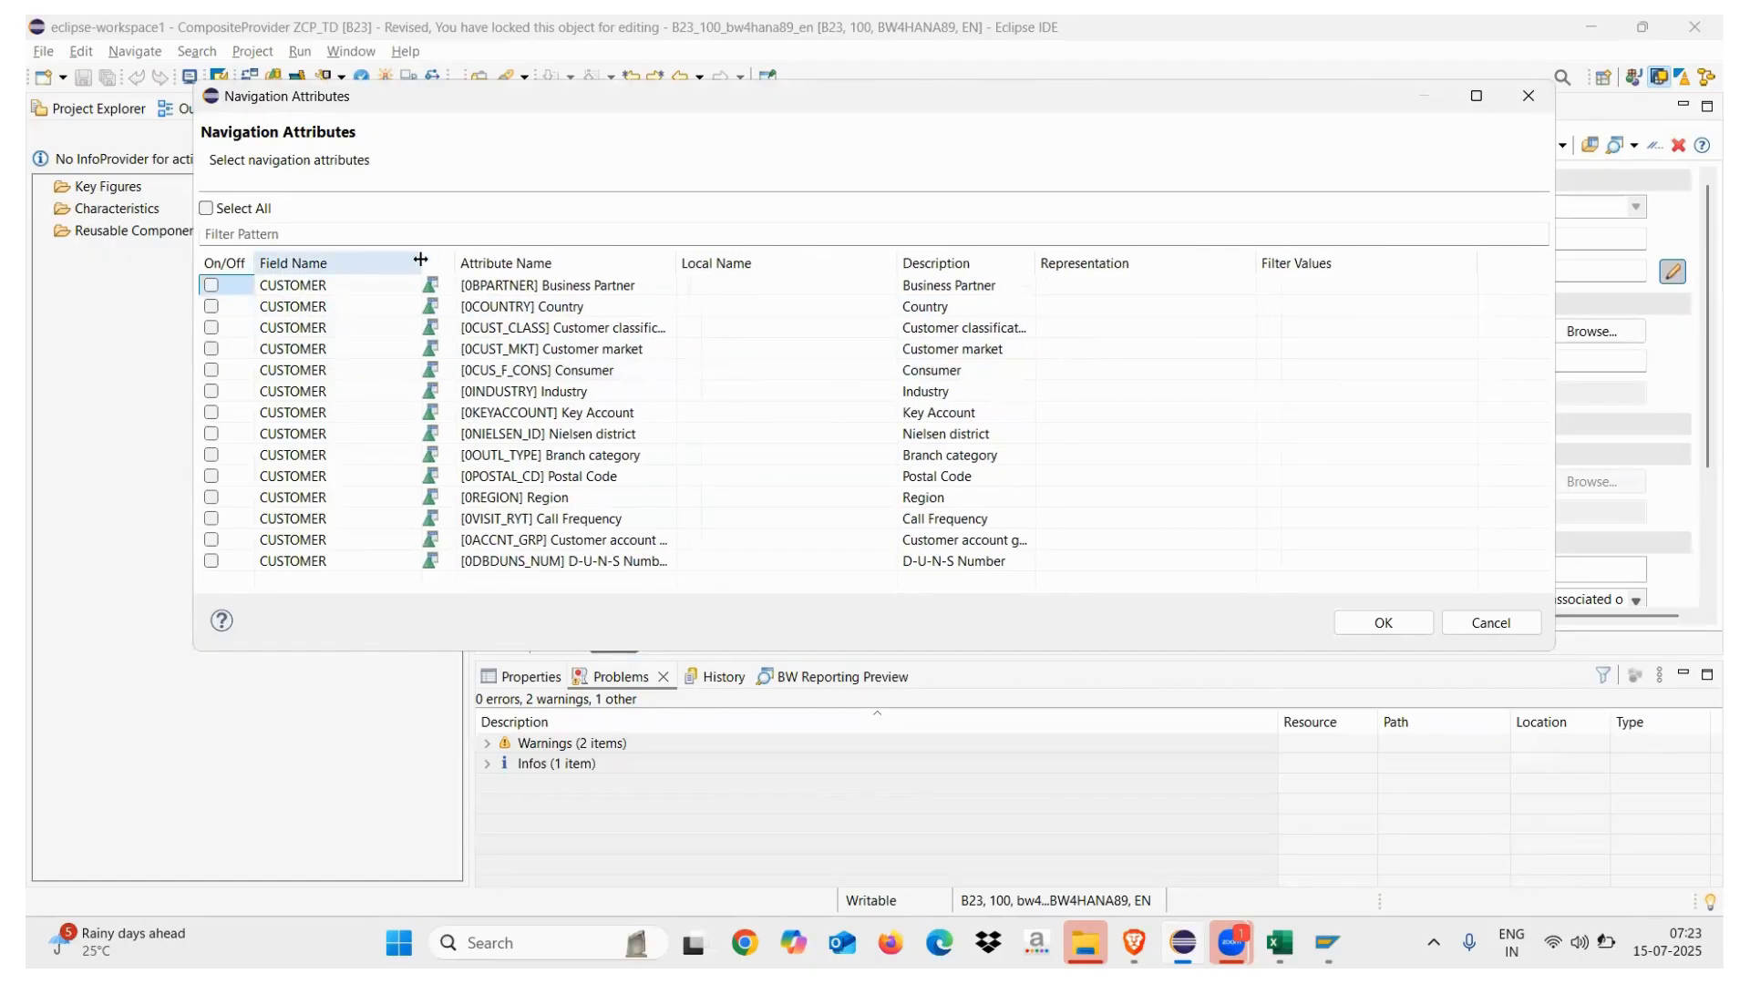
pyautogui.click(210, 307)
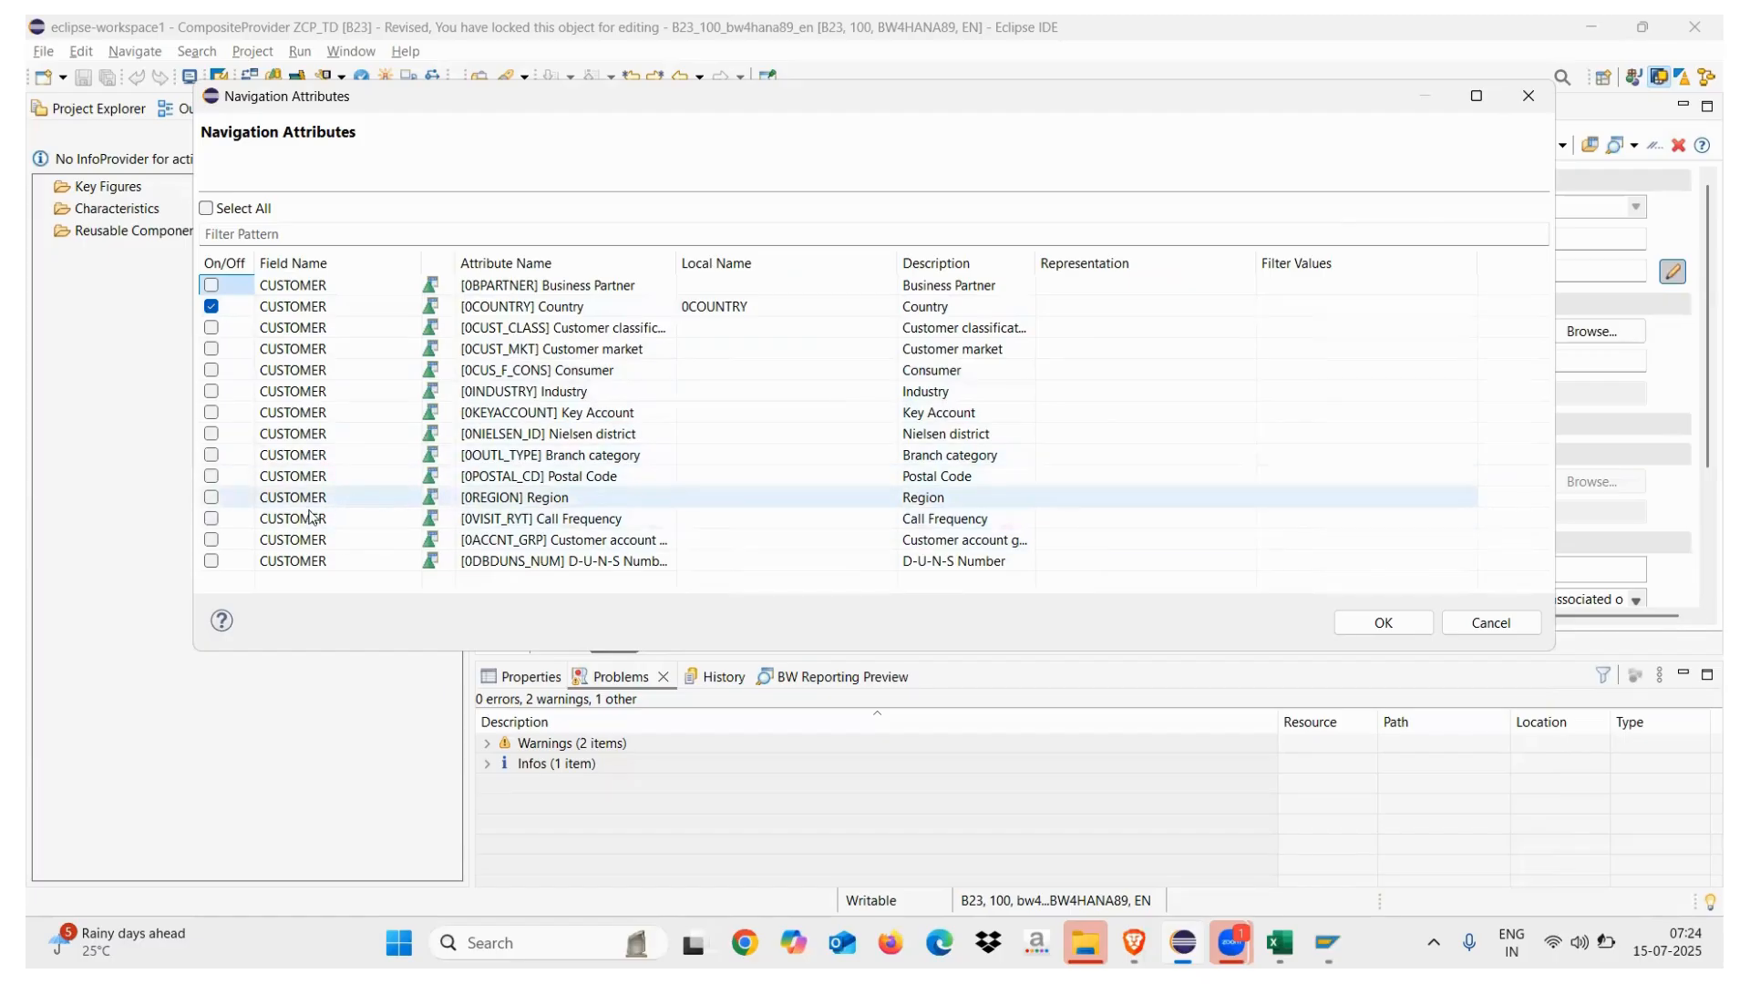
pyautogui.click(211, 496)
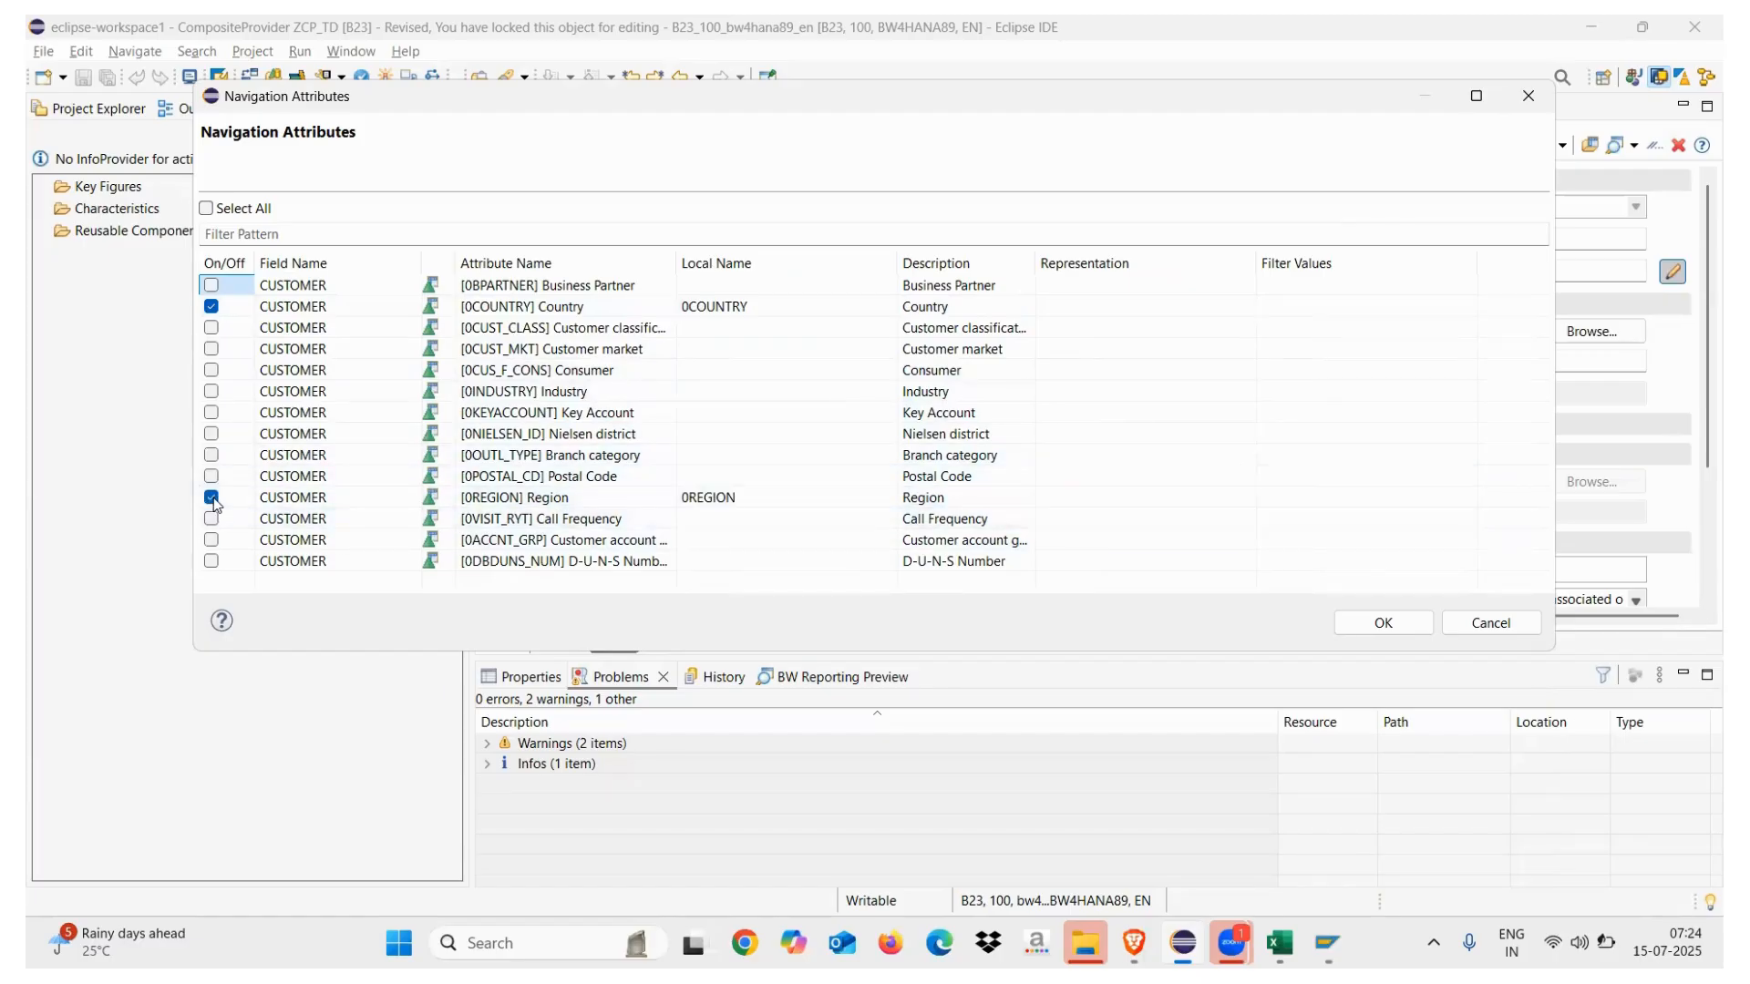
pyautogui.click(1383, 622)
pyautogui.click(522, 359)
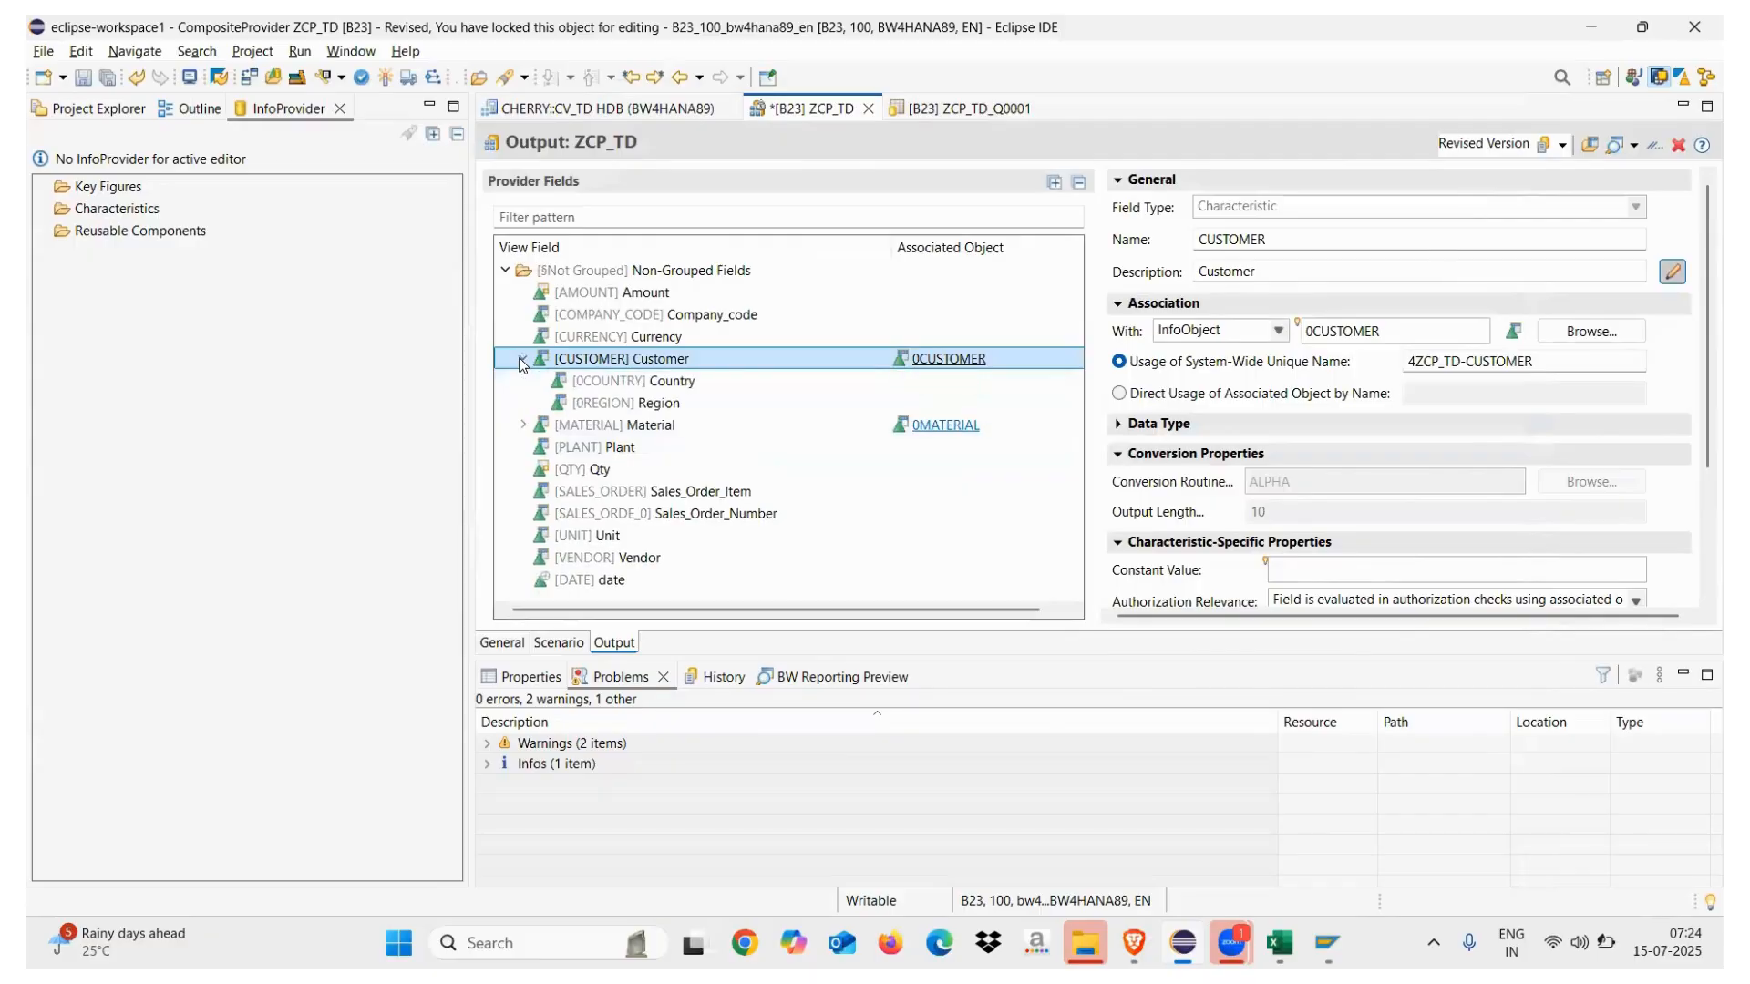
# Activate ZCP_TD and bring the browser's Test QUery preview to the front
pyautogui.click(385, 74)
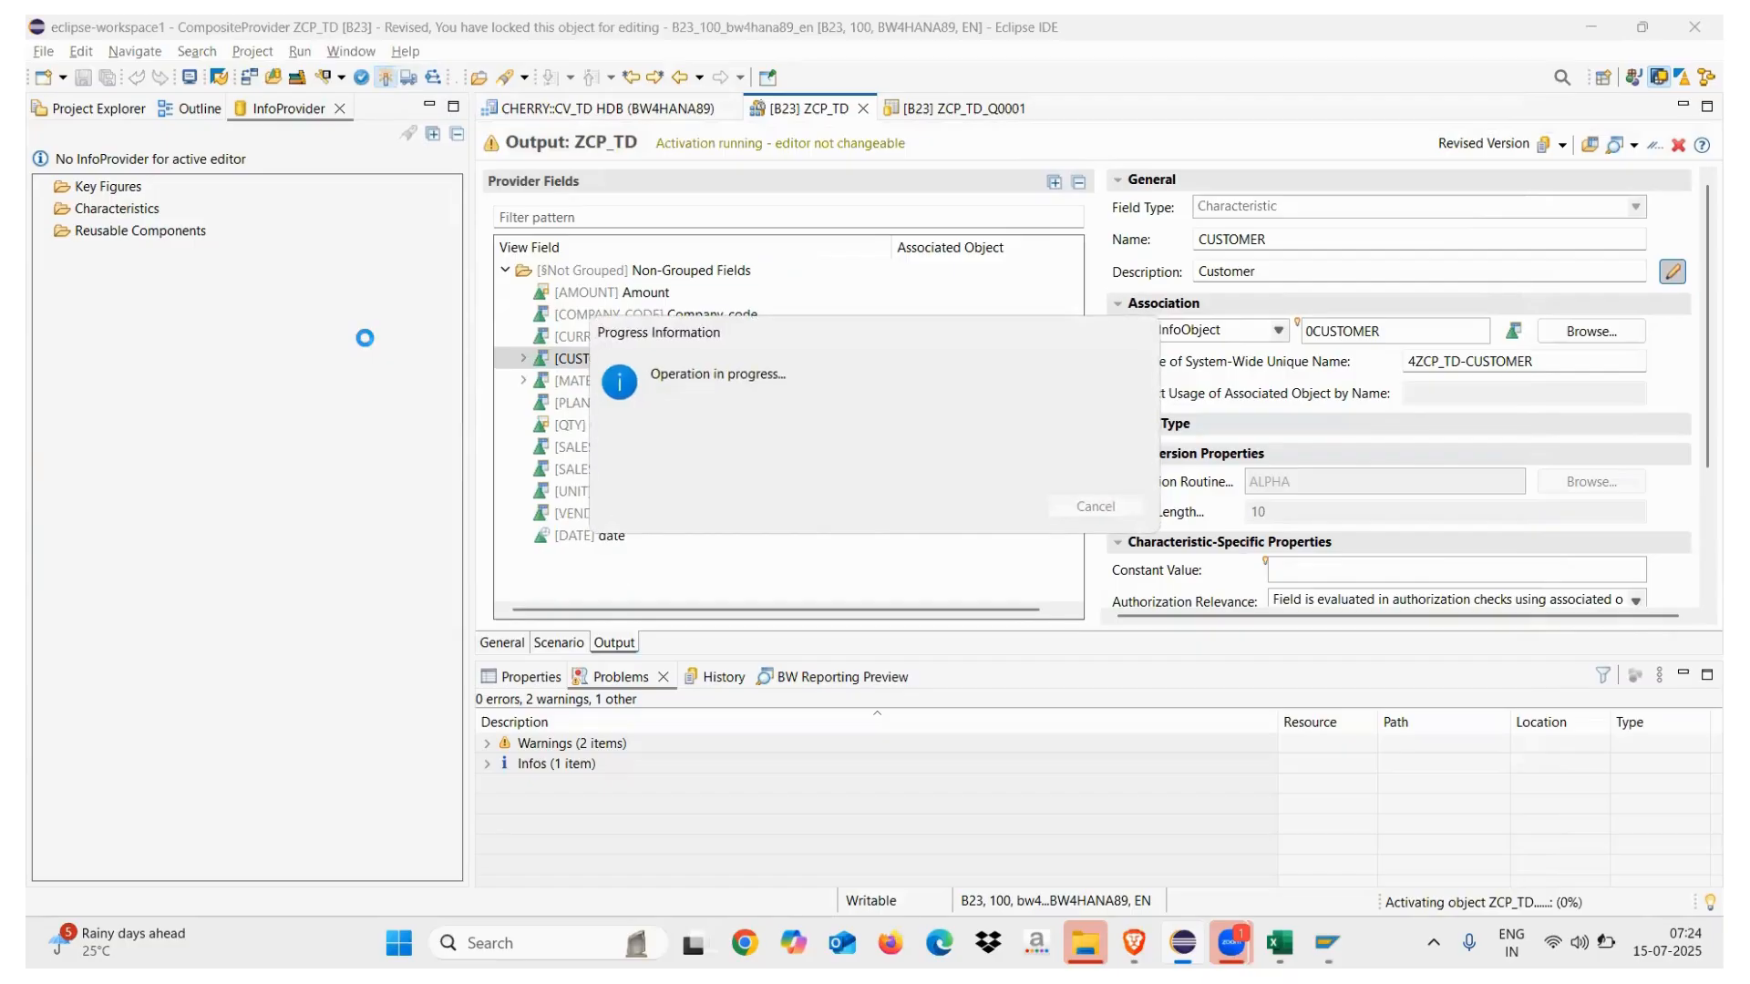
pyautogui.moveTo(1183, 943)
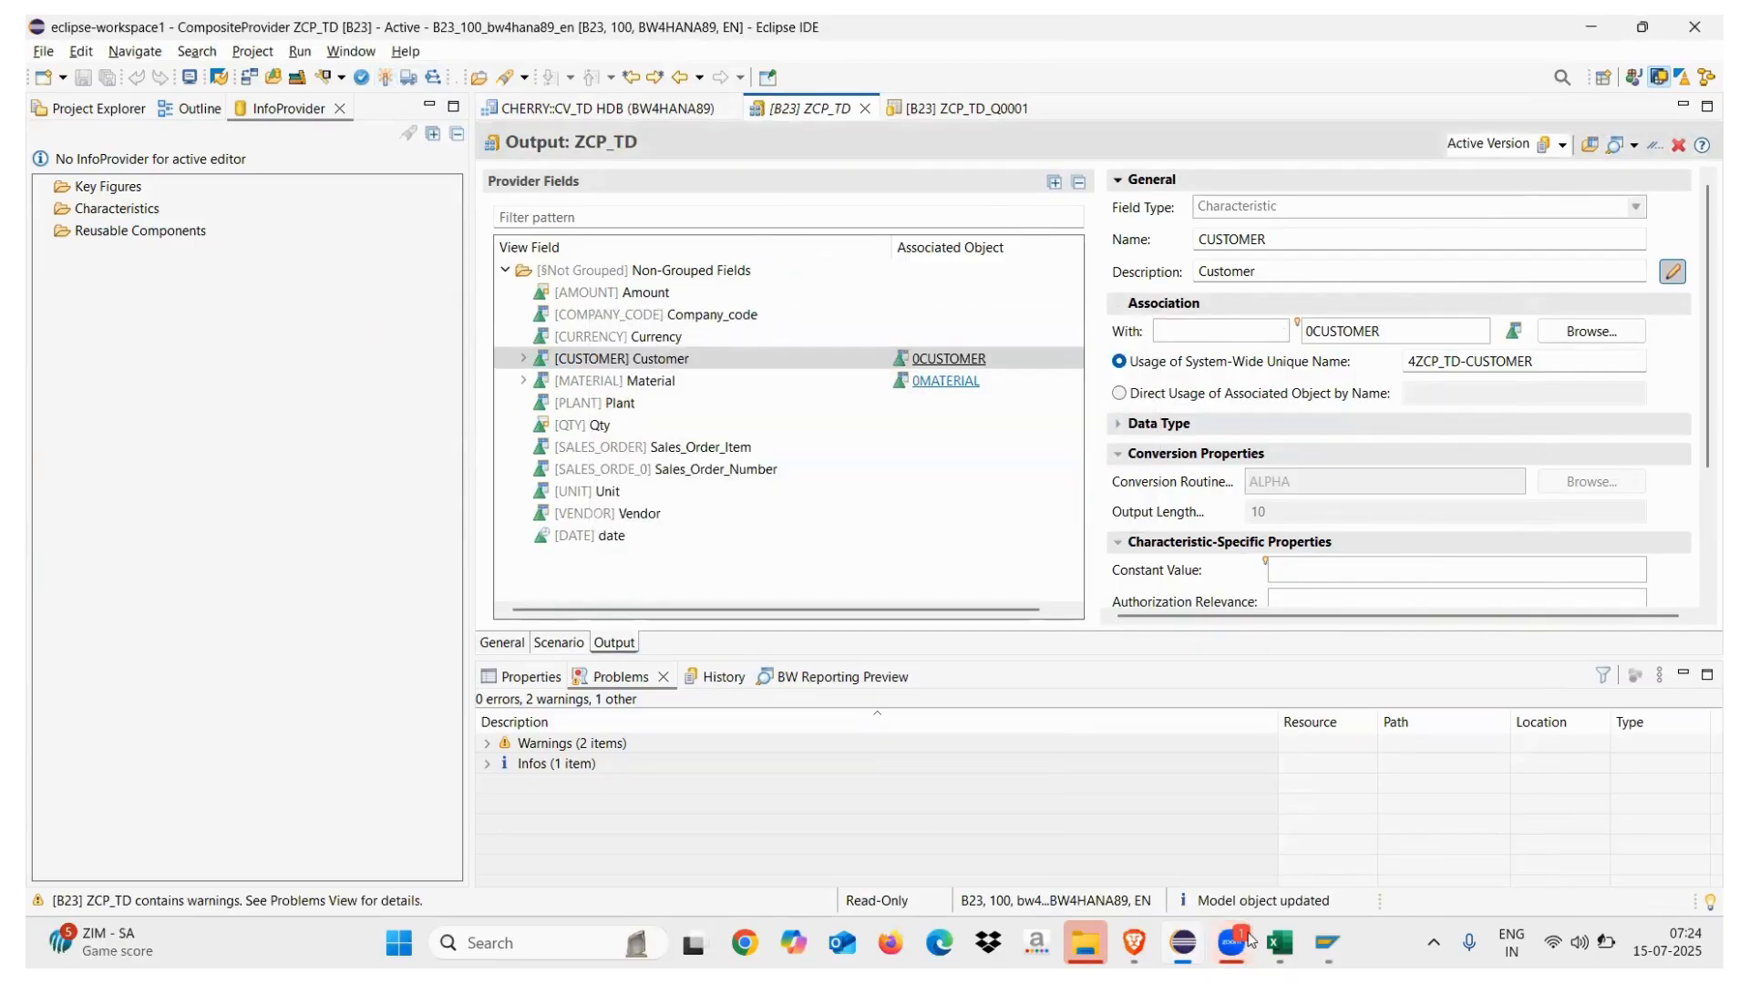
pyautogui.moveTo(1249, 940)
pyautogui.click(1267, 820)
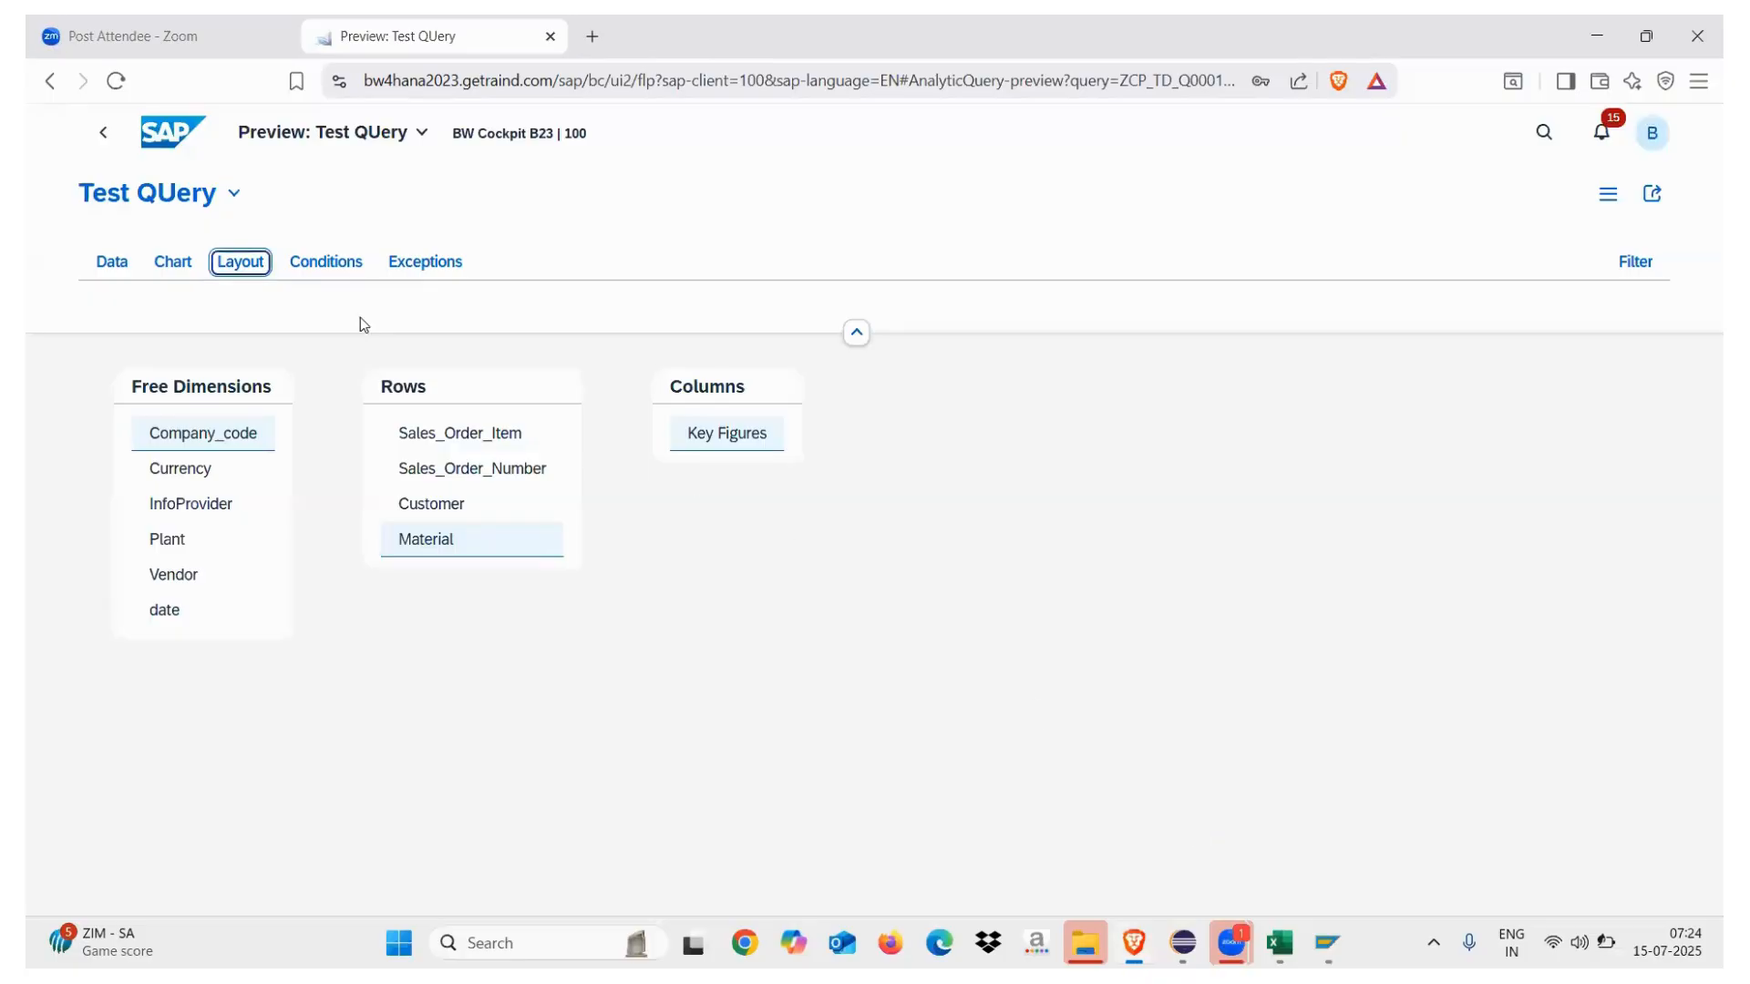
# Reload the Test QUery preview so it picks up the activated changes
pyautogui.click(112, 262)
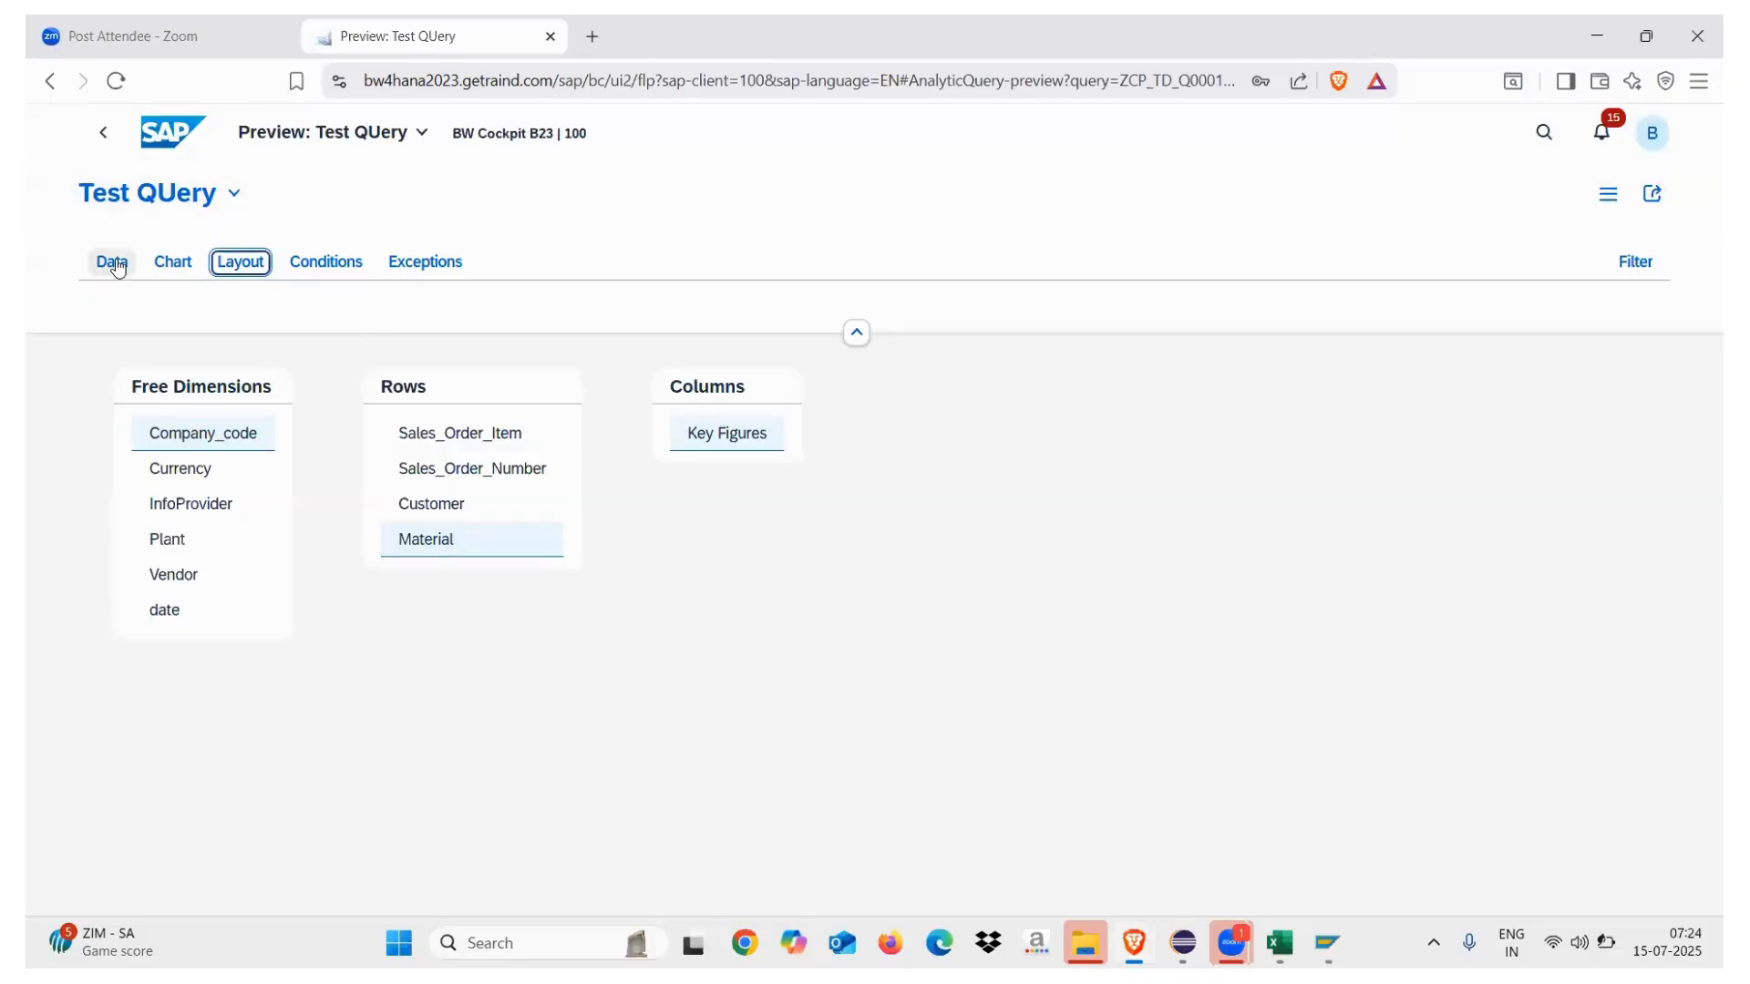
pyautogui.click(115, 80)
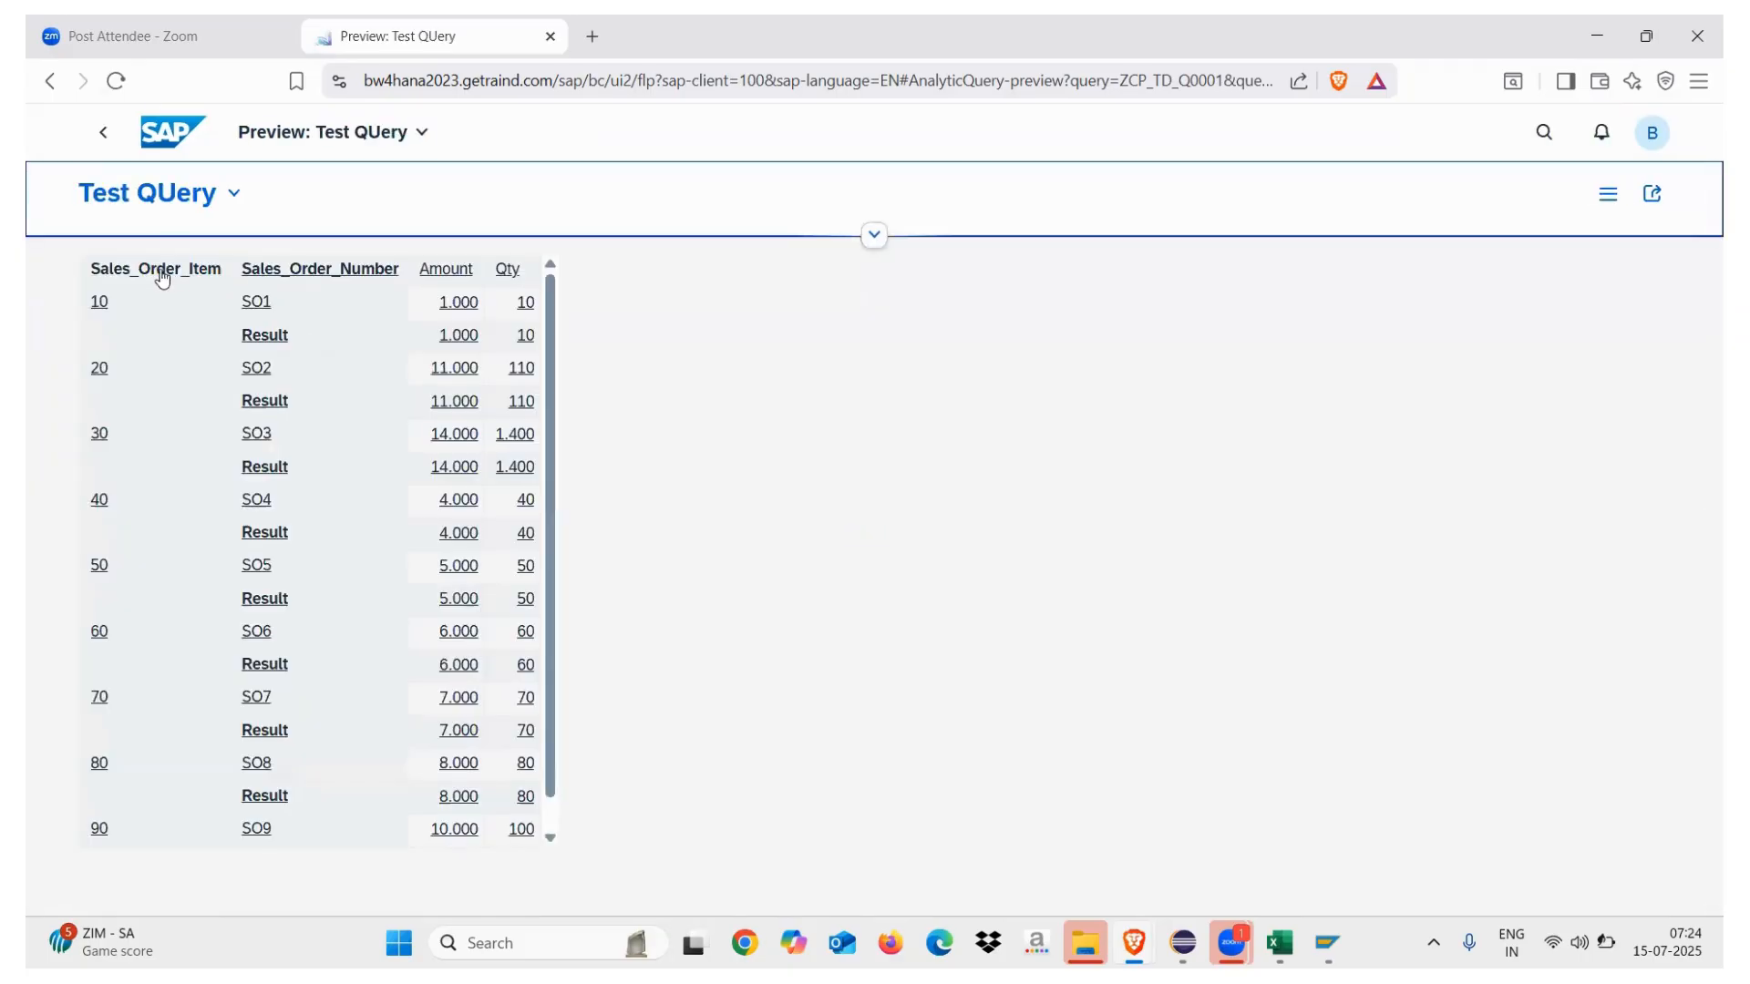
pyautogui.click(873, 239)
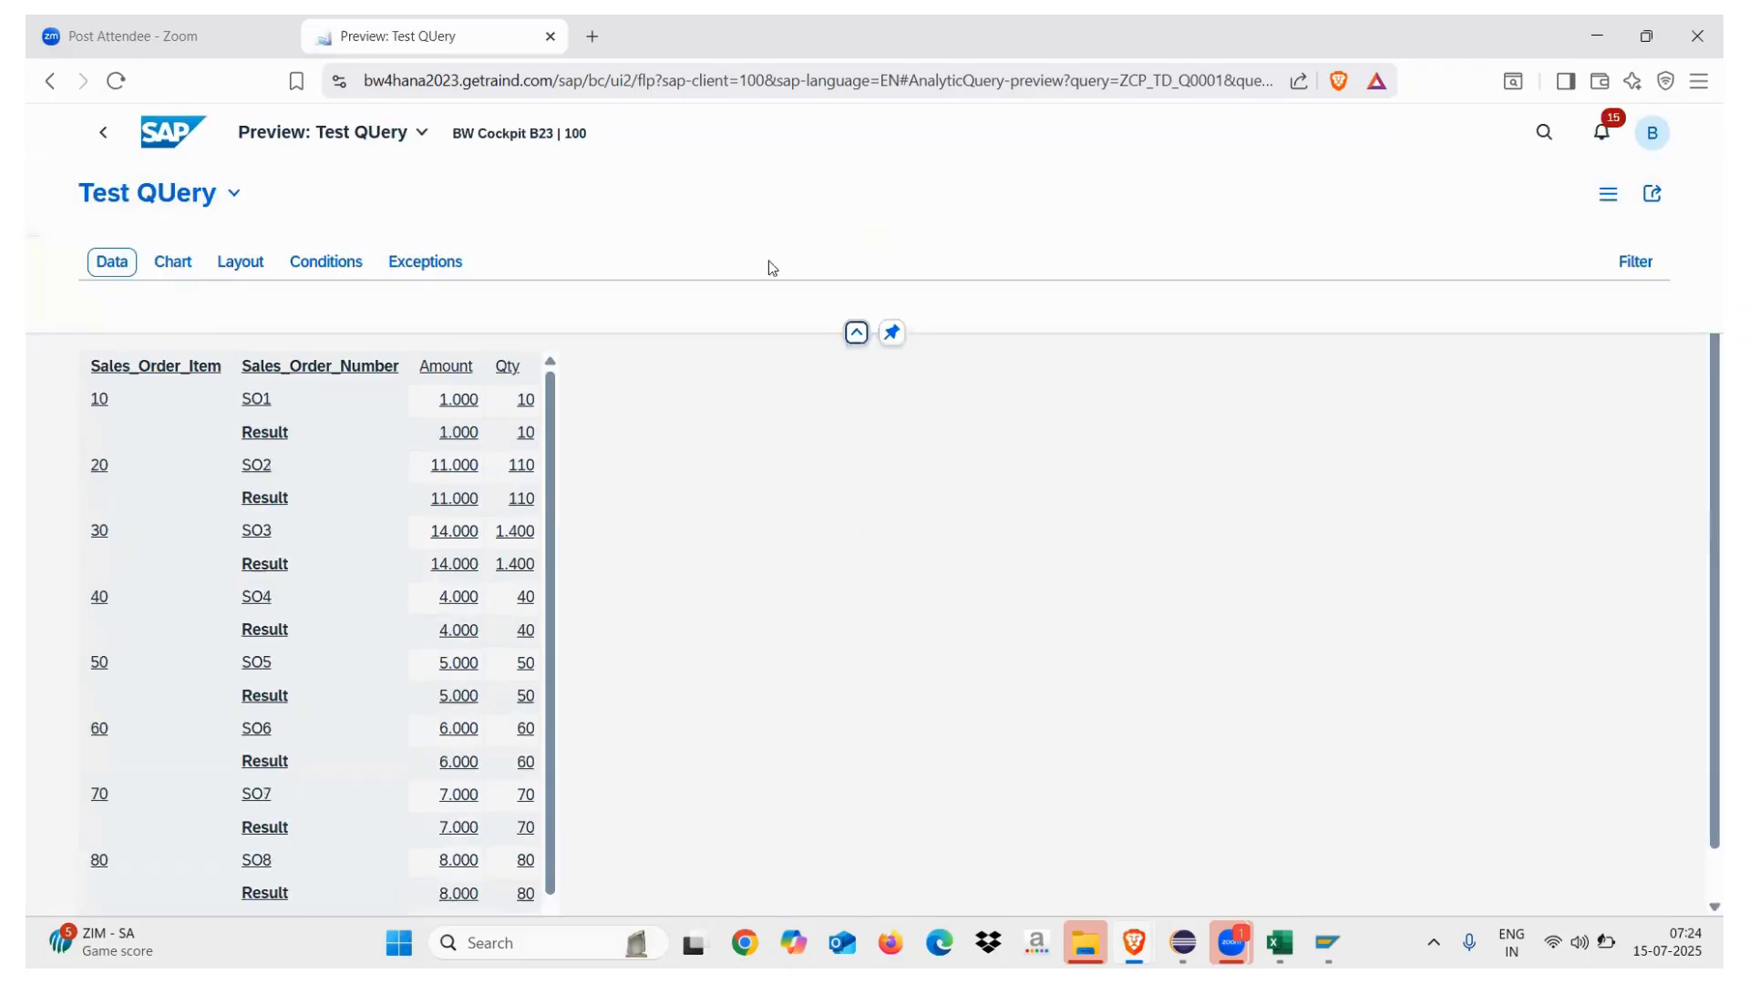
# Add Material and Customer to the rows, show the data, and dismiss the returned errors
pyautogui.click(231, 265)
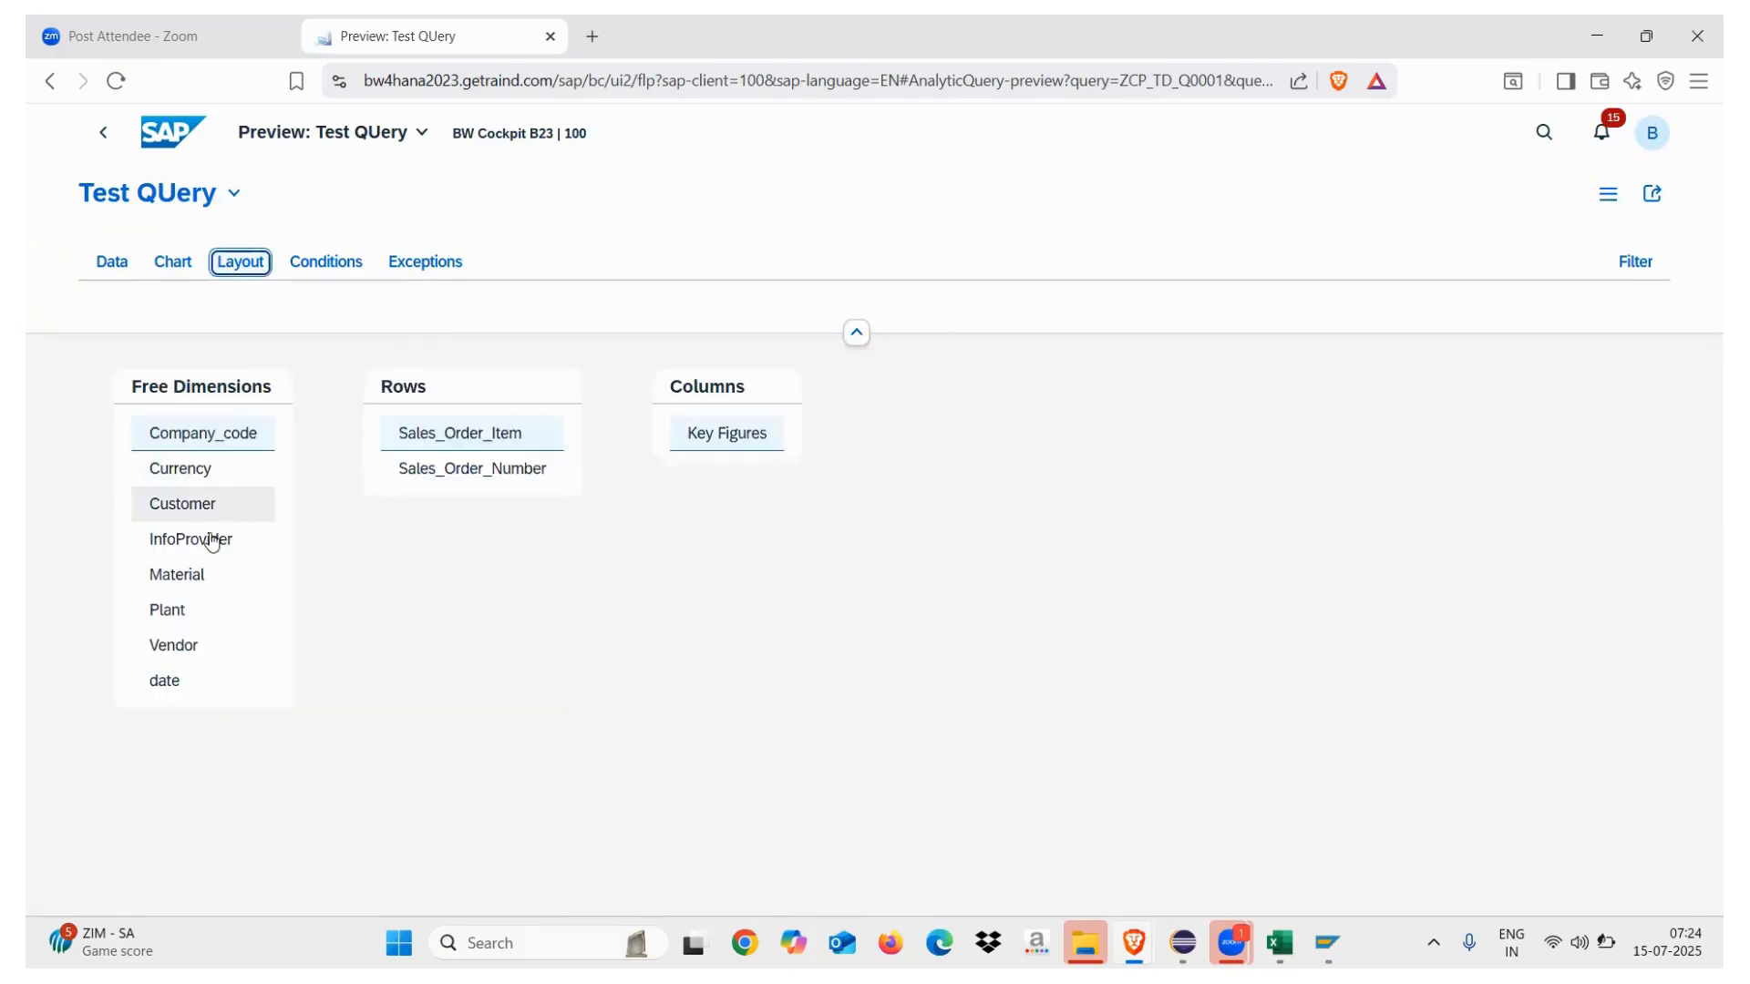
pyautogui.click(170, 578)
pyautogui.rightClick(182, 576)
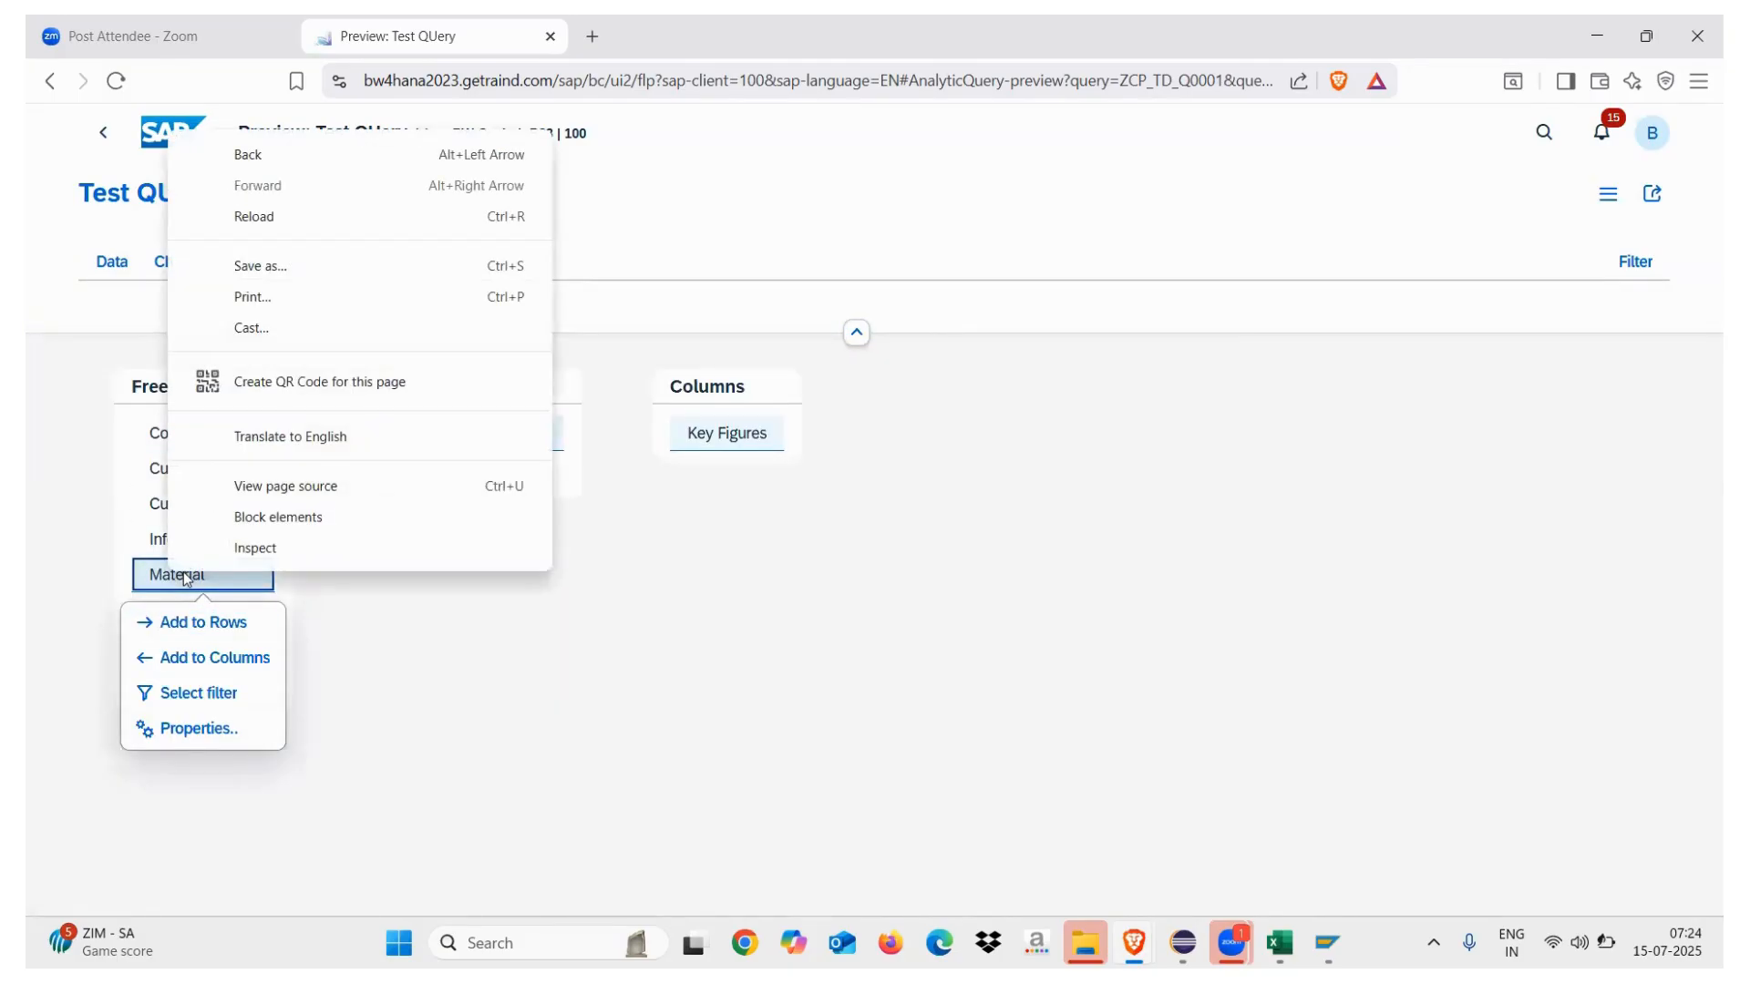
pyautogui.click(208, 625)
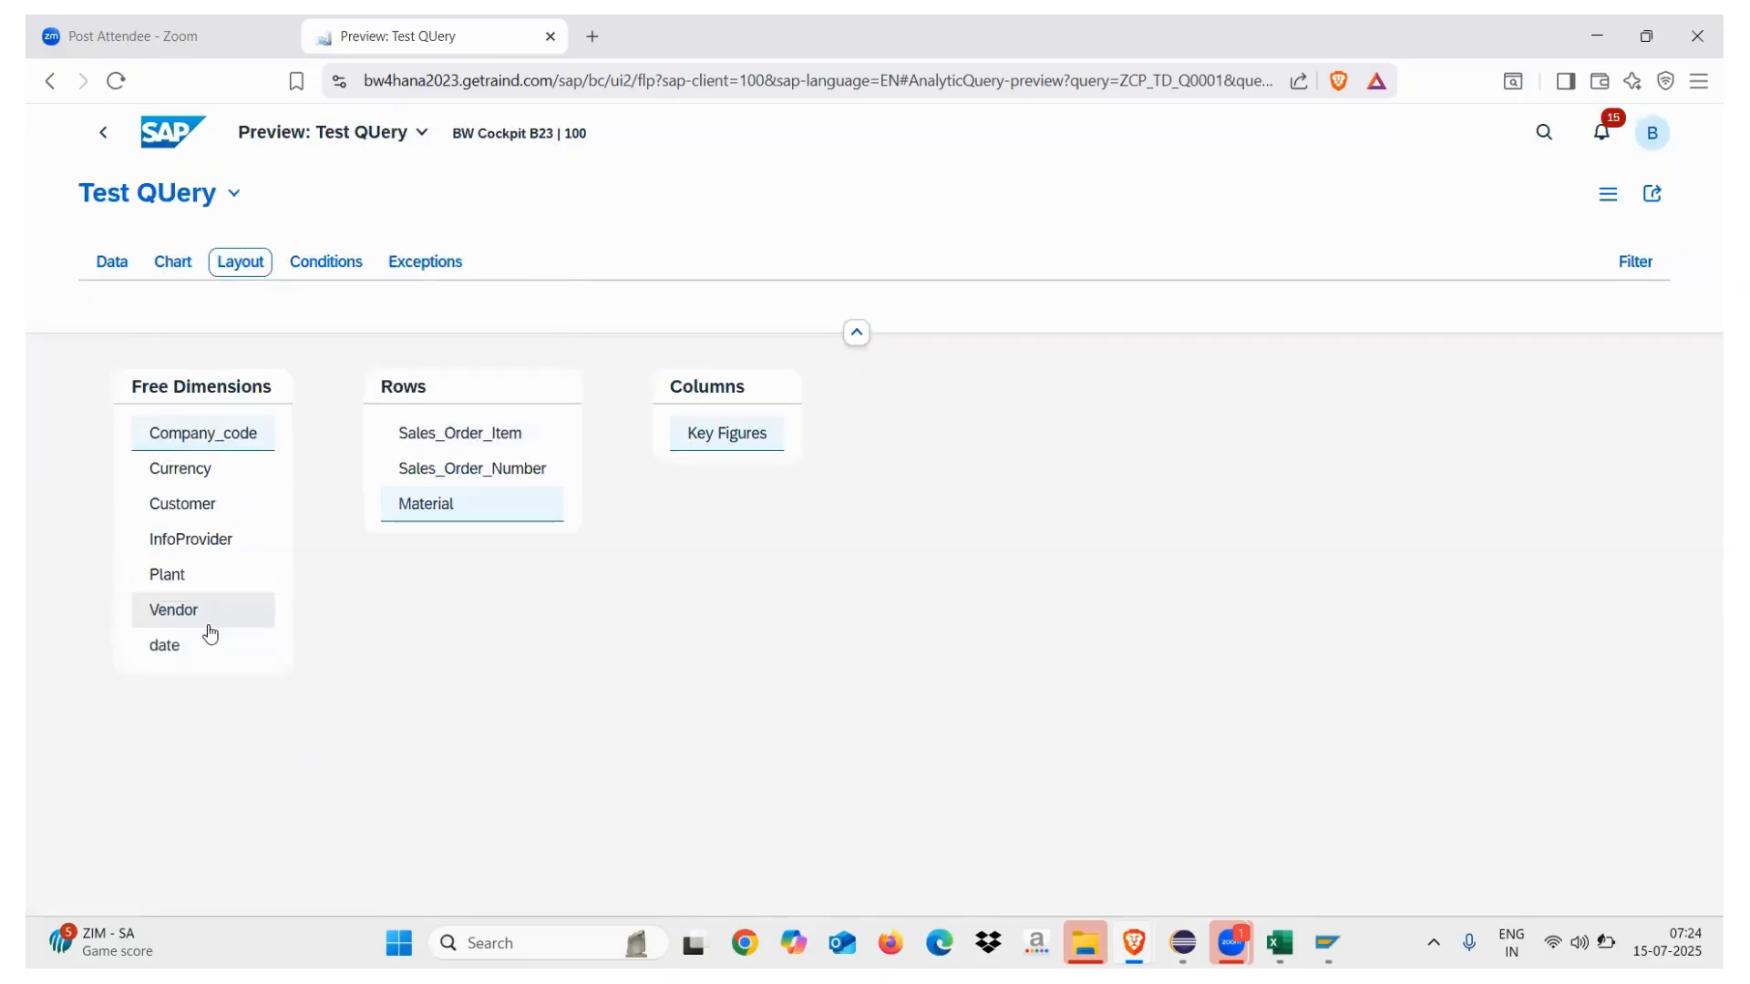
pyautogui.click(185, 504)
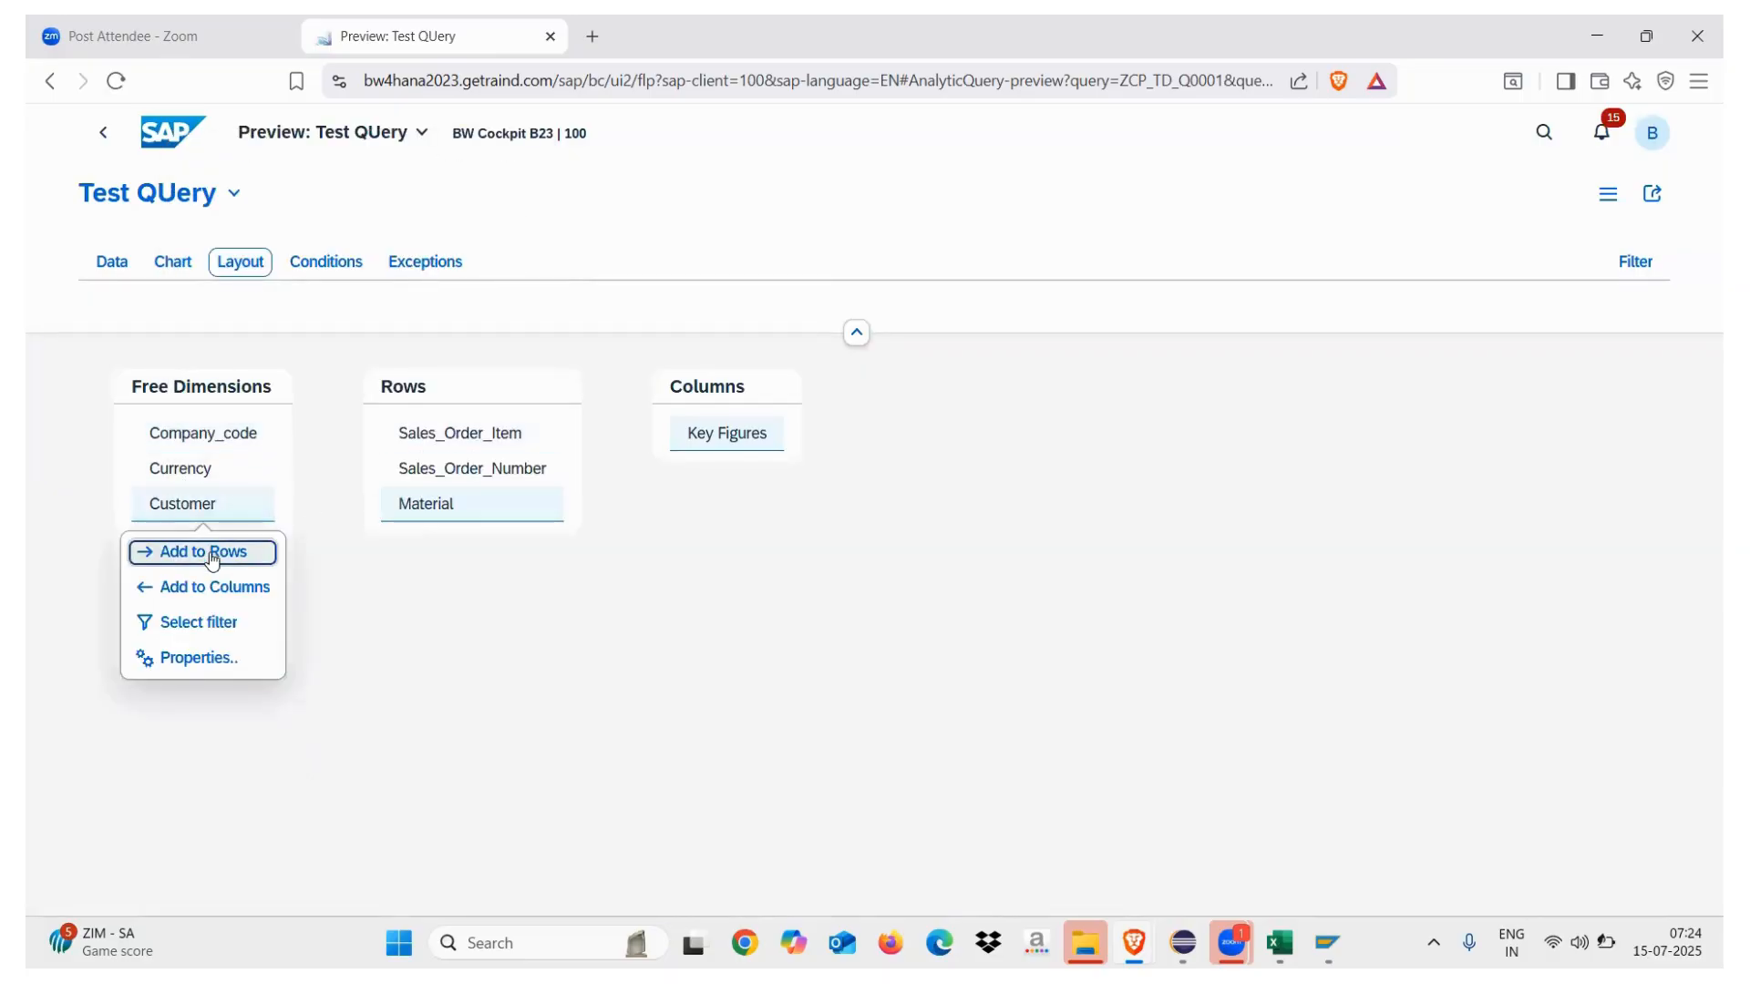
pyautogui.click(212, 556)
pyautogui.click(115, 268)
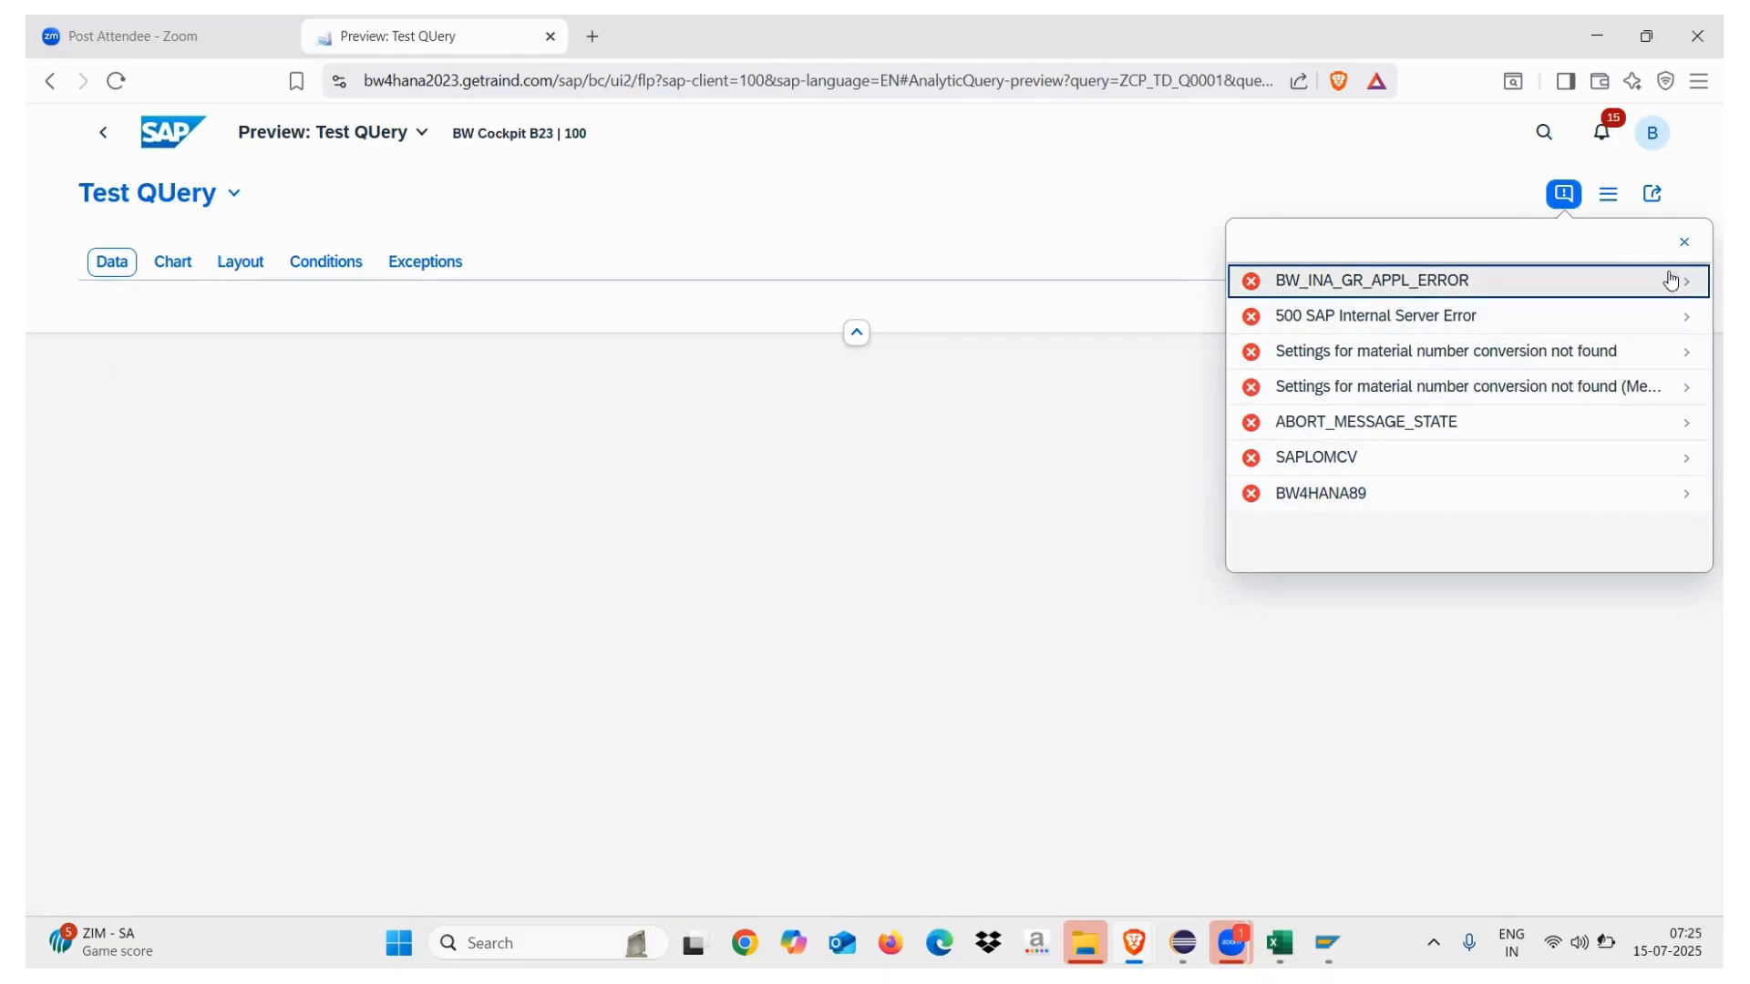
pyautogui.click(1684, 246)
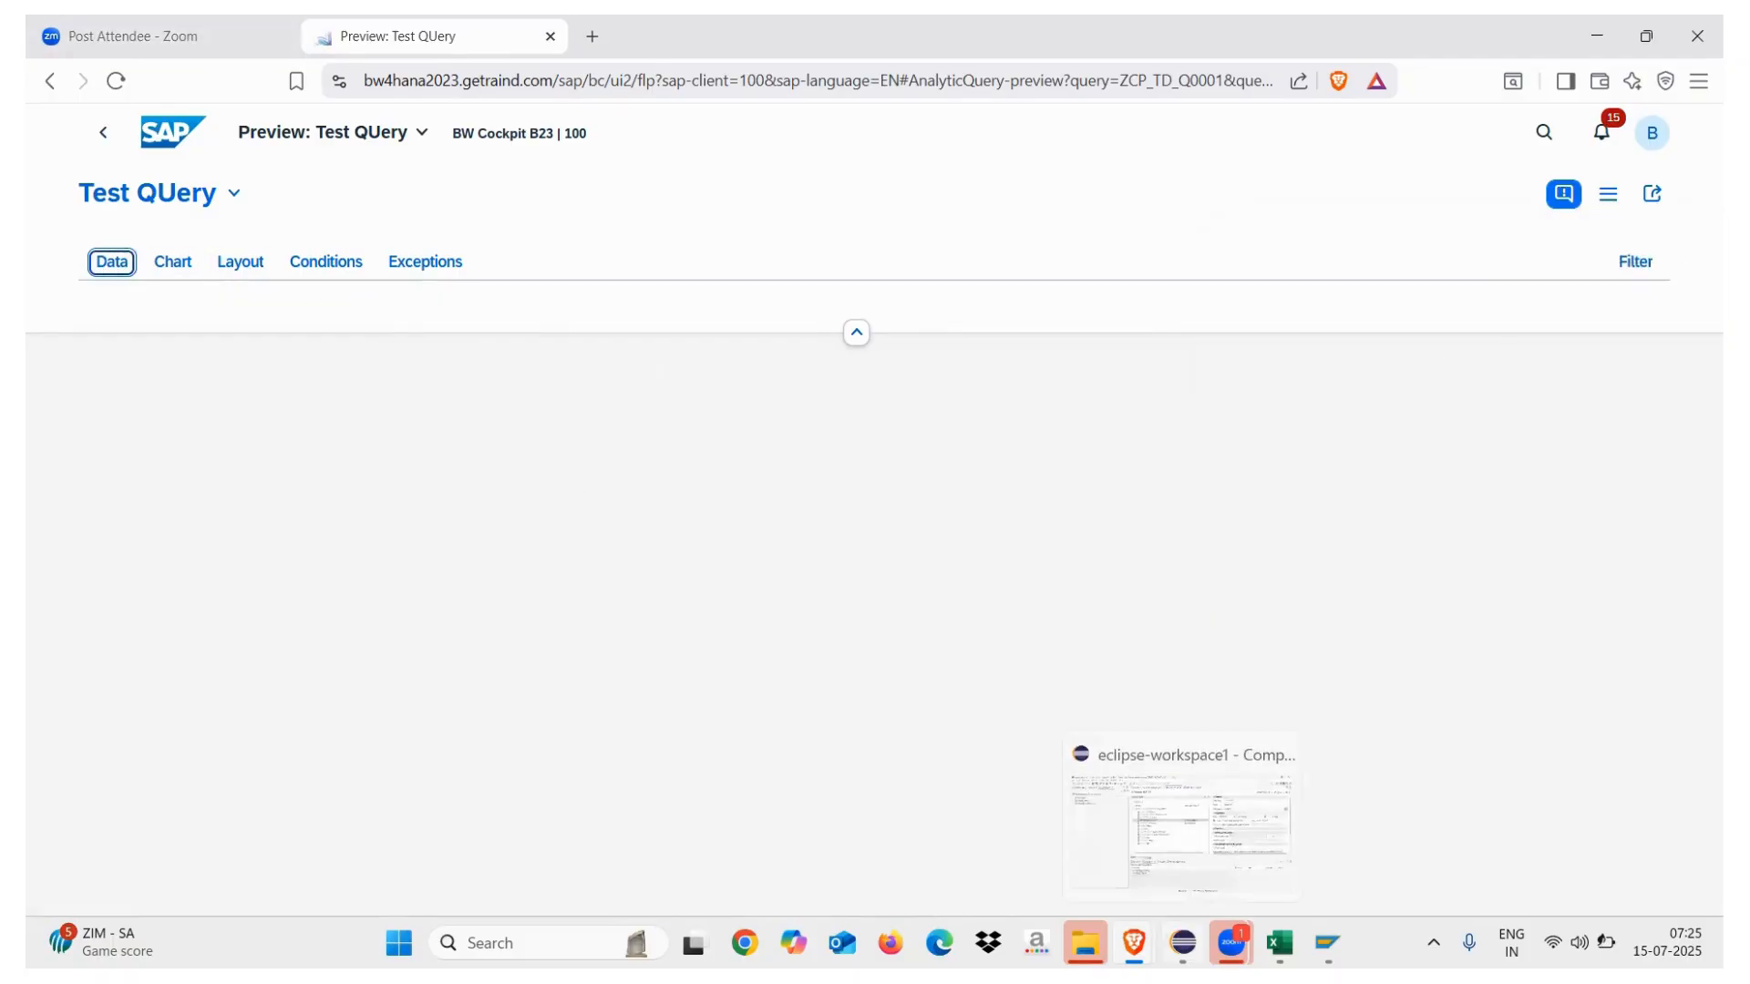
pyautogui.click(1182, 943)
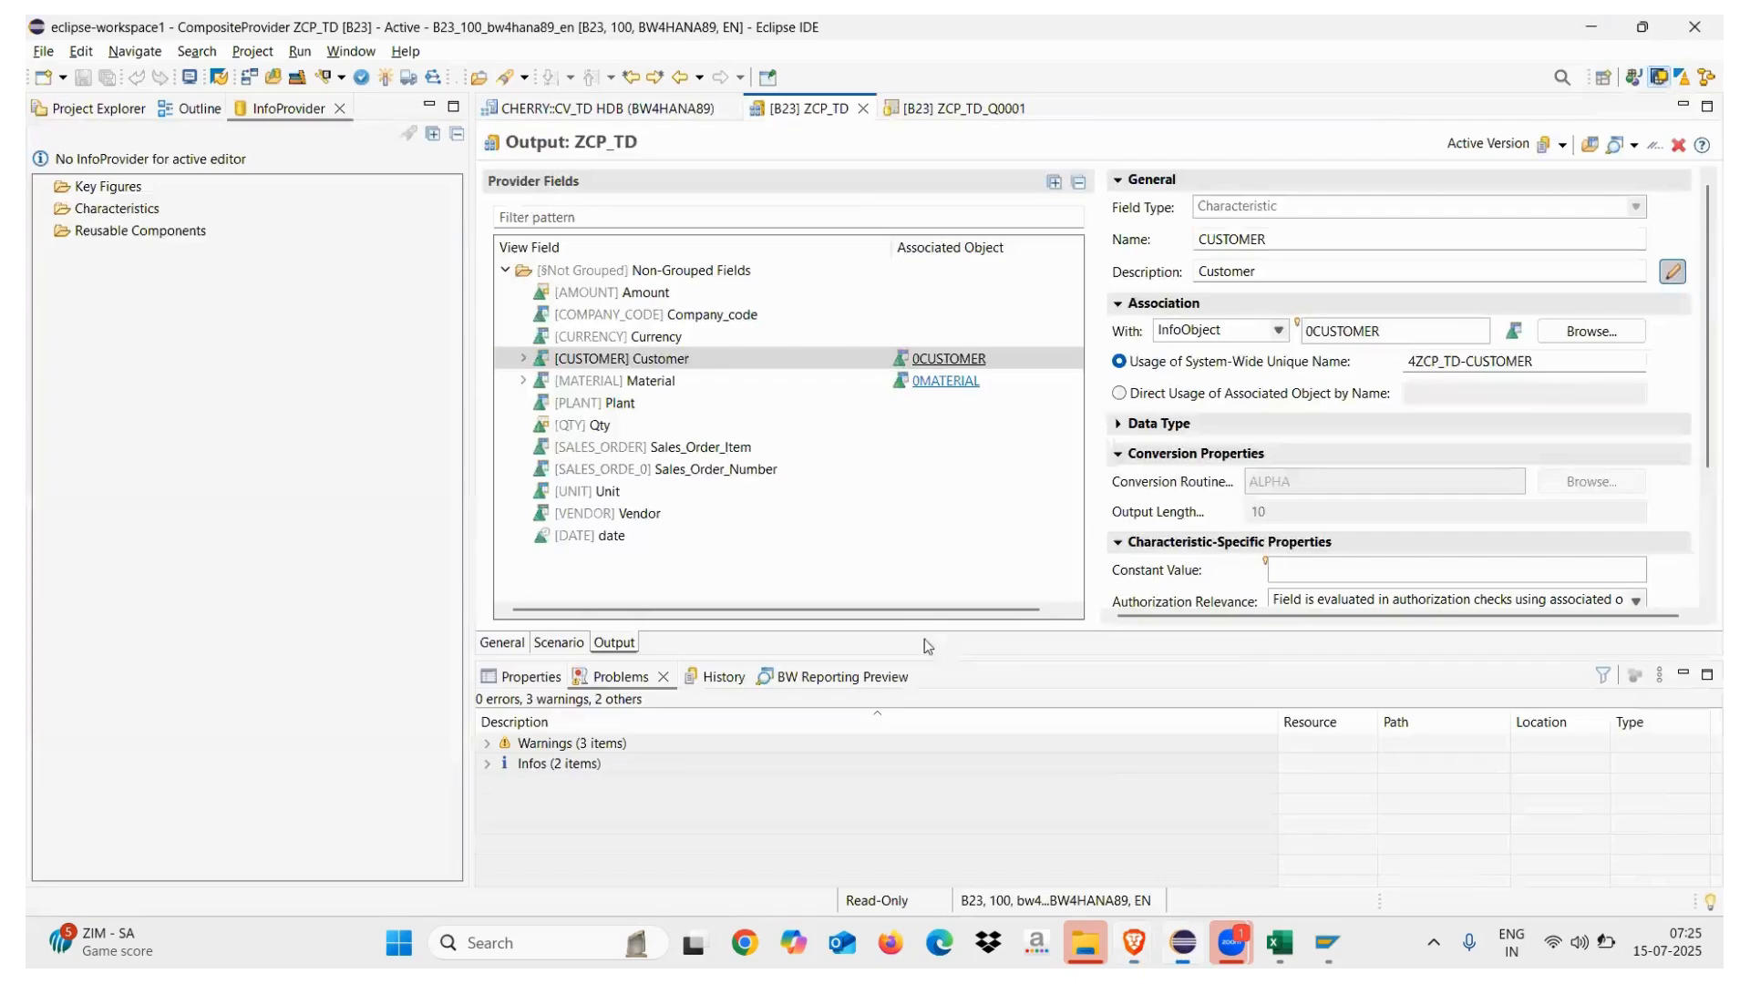
# In CV_TD, move the Projection_1 node up under the Aggregation node
pyautogui.click(644, 114)
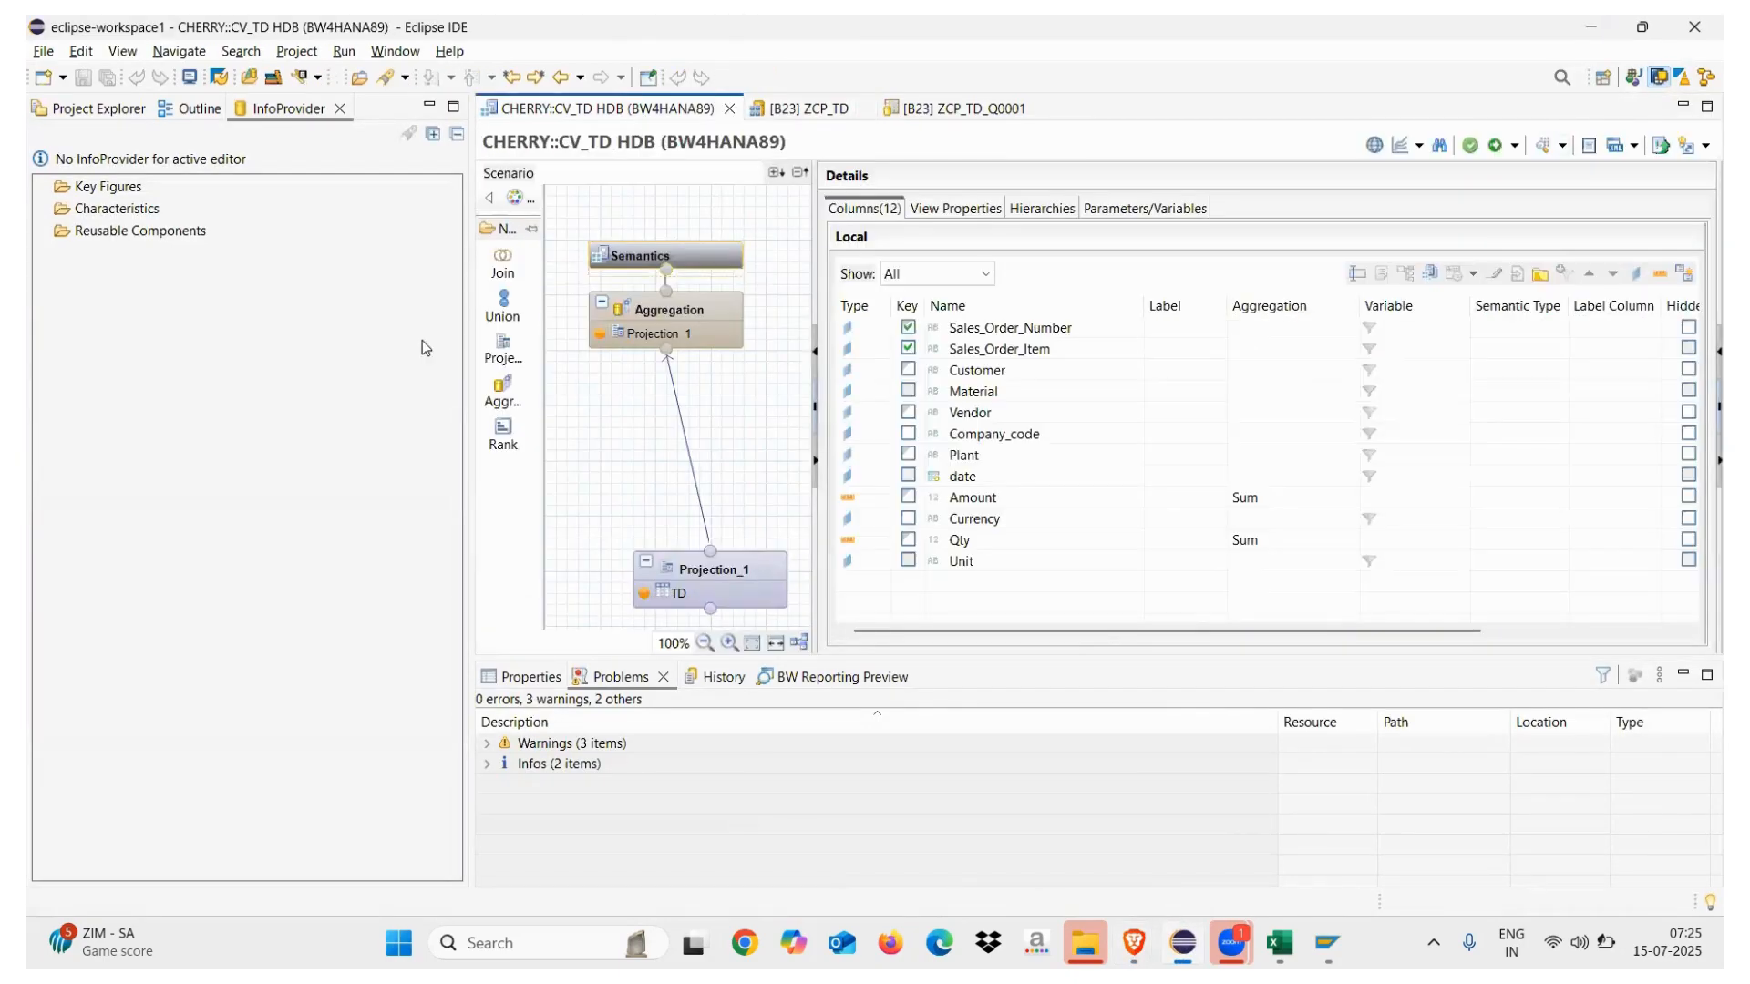
pyautogui.click(720, 564)
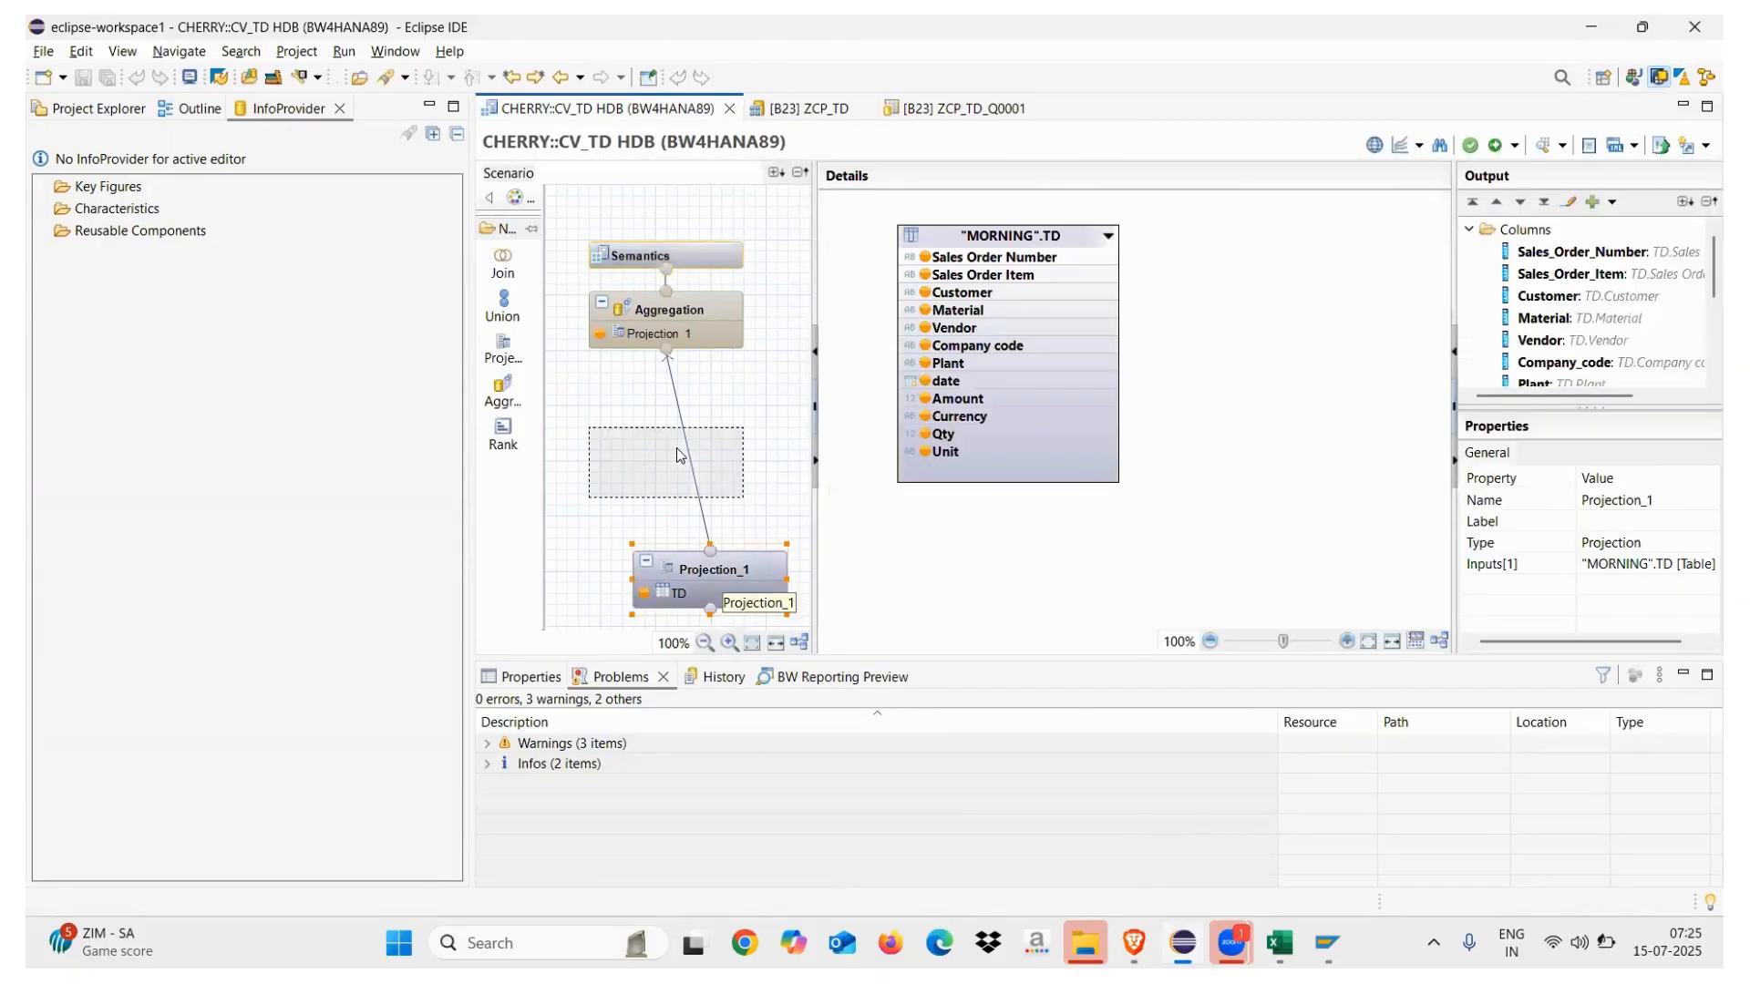
pyautogui.moveTo(720, 563); pyautogui.dragTo(677, 453)
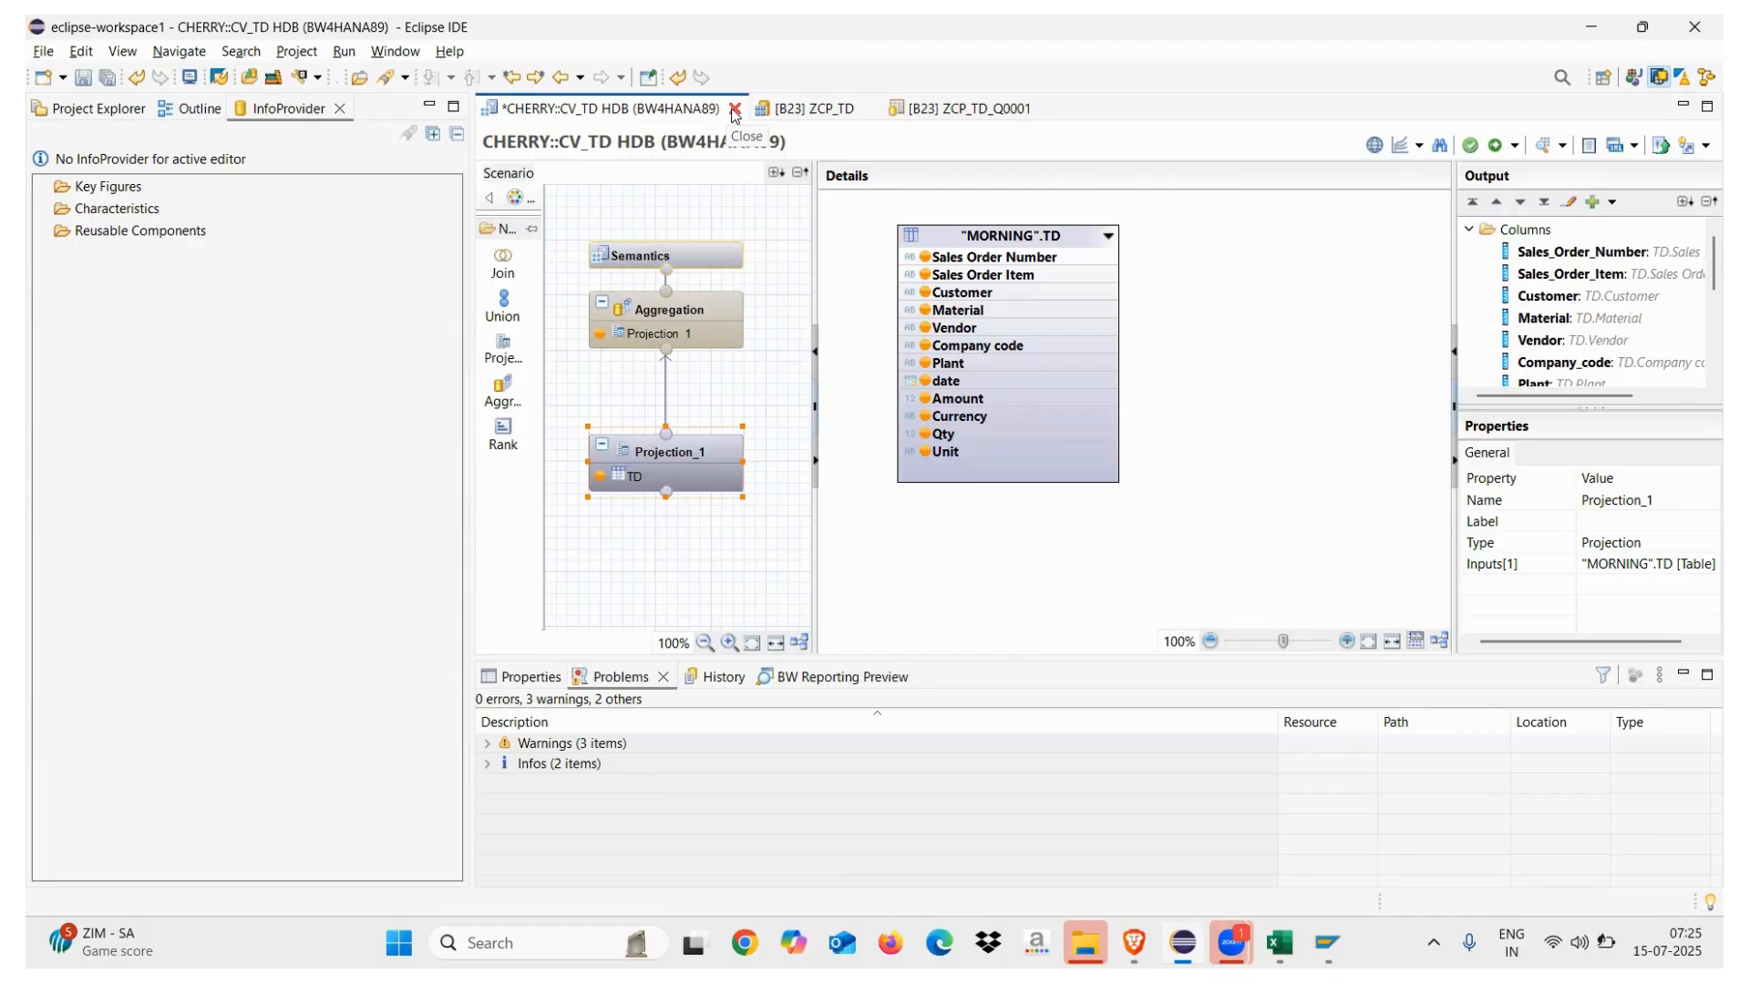
pyautogui.click(814, 111)
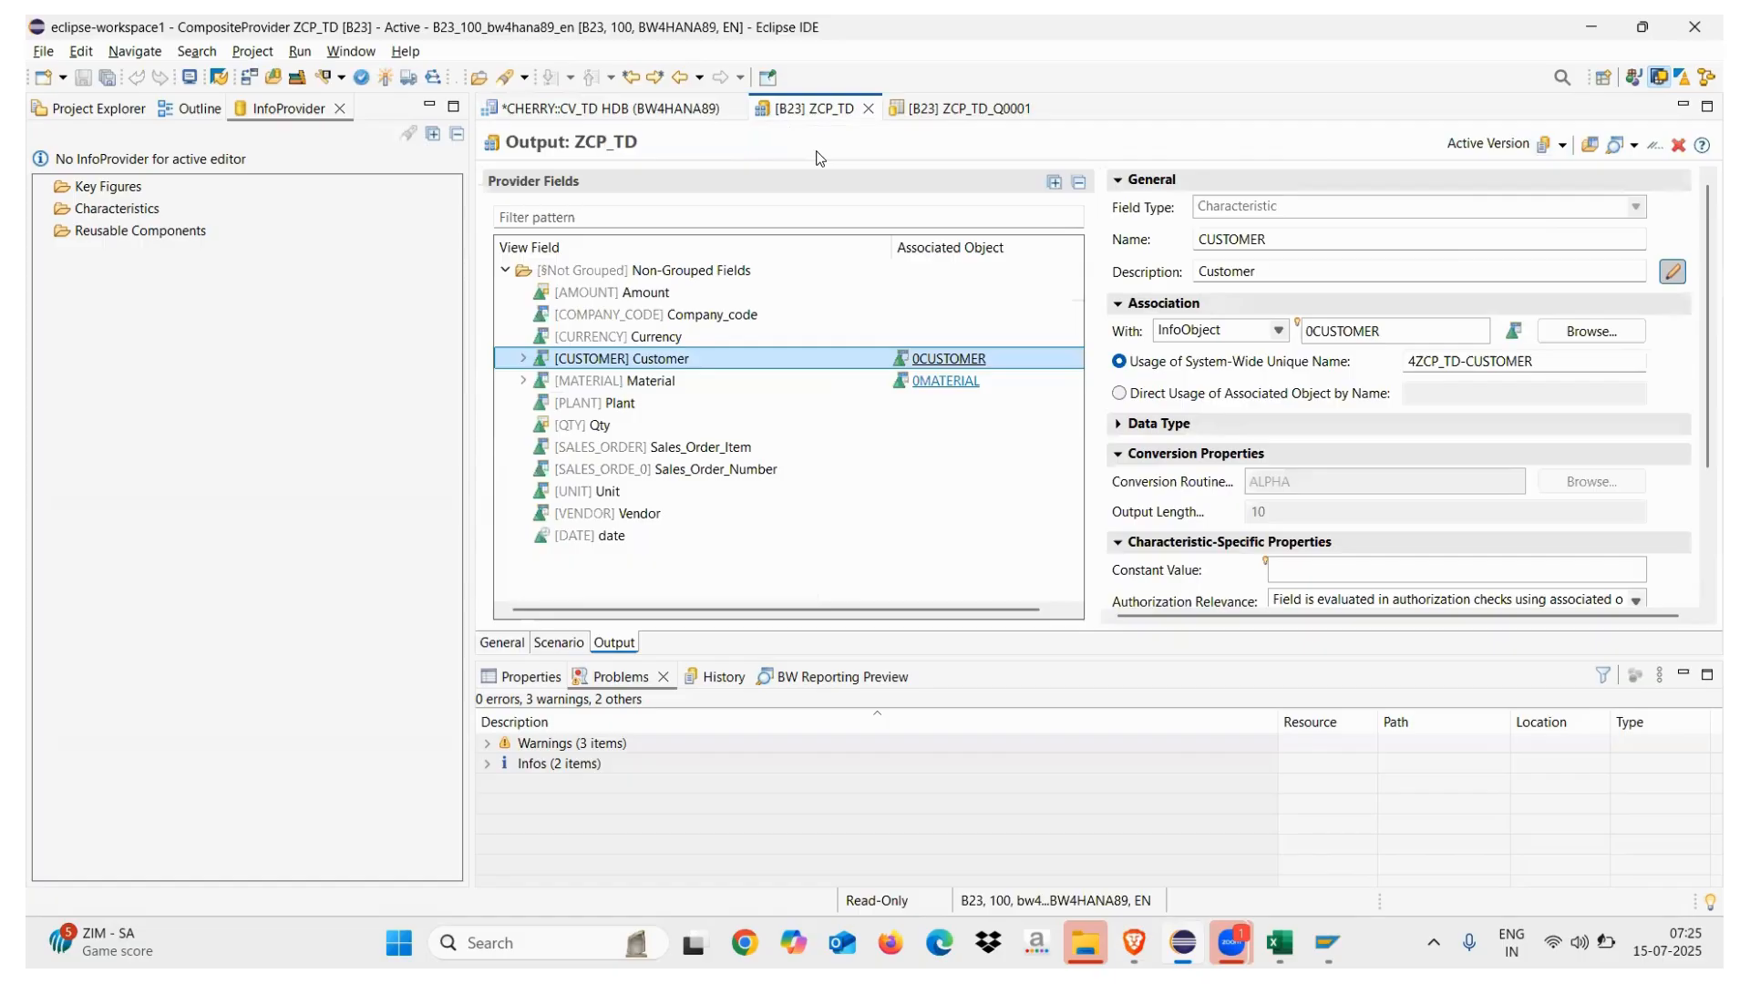
pyautogui.click(647, 110)
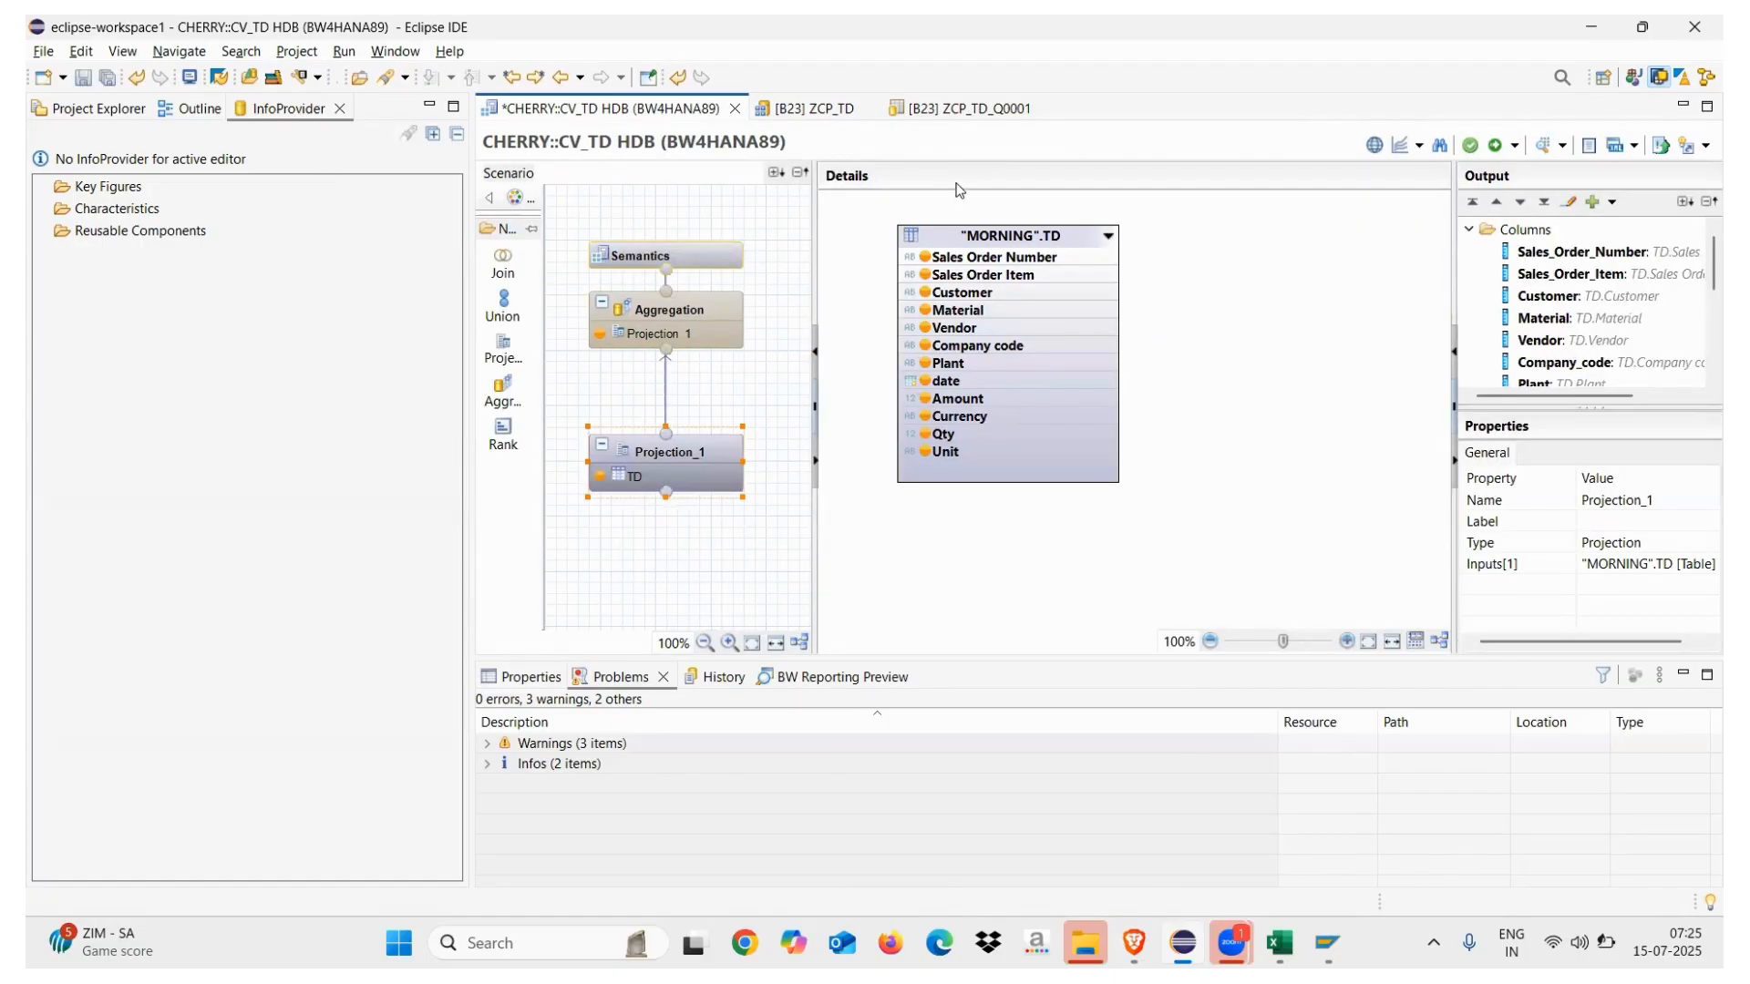
# Switch to the SAP HANA Modeler perspective and bring up the CHERRY package's New menu
pyautogui.click(1661, 80)
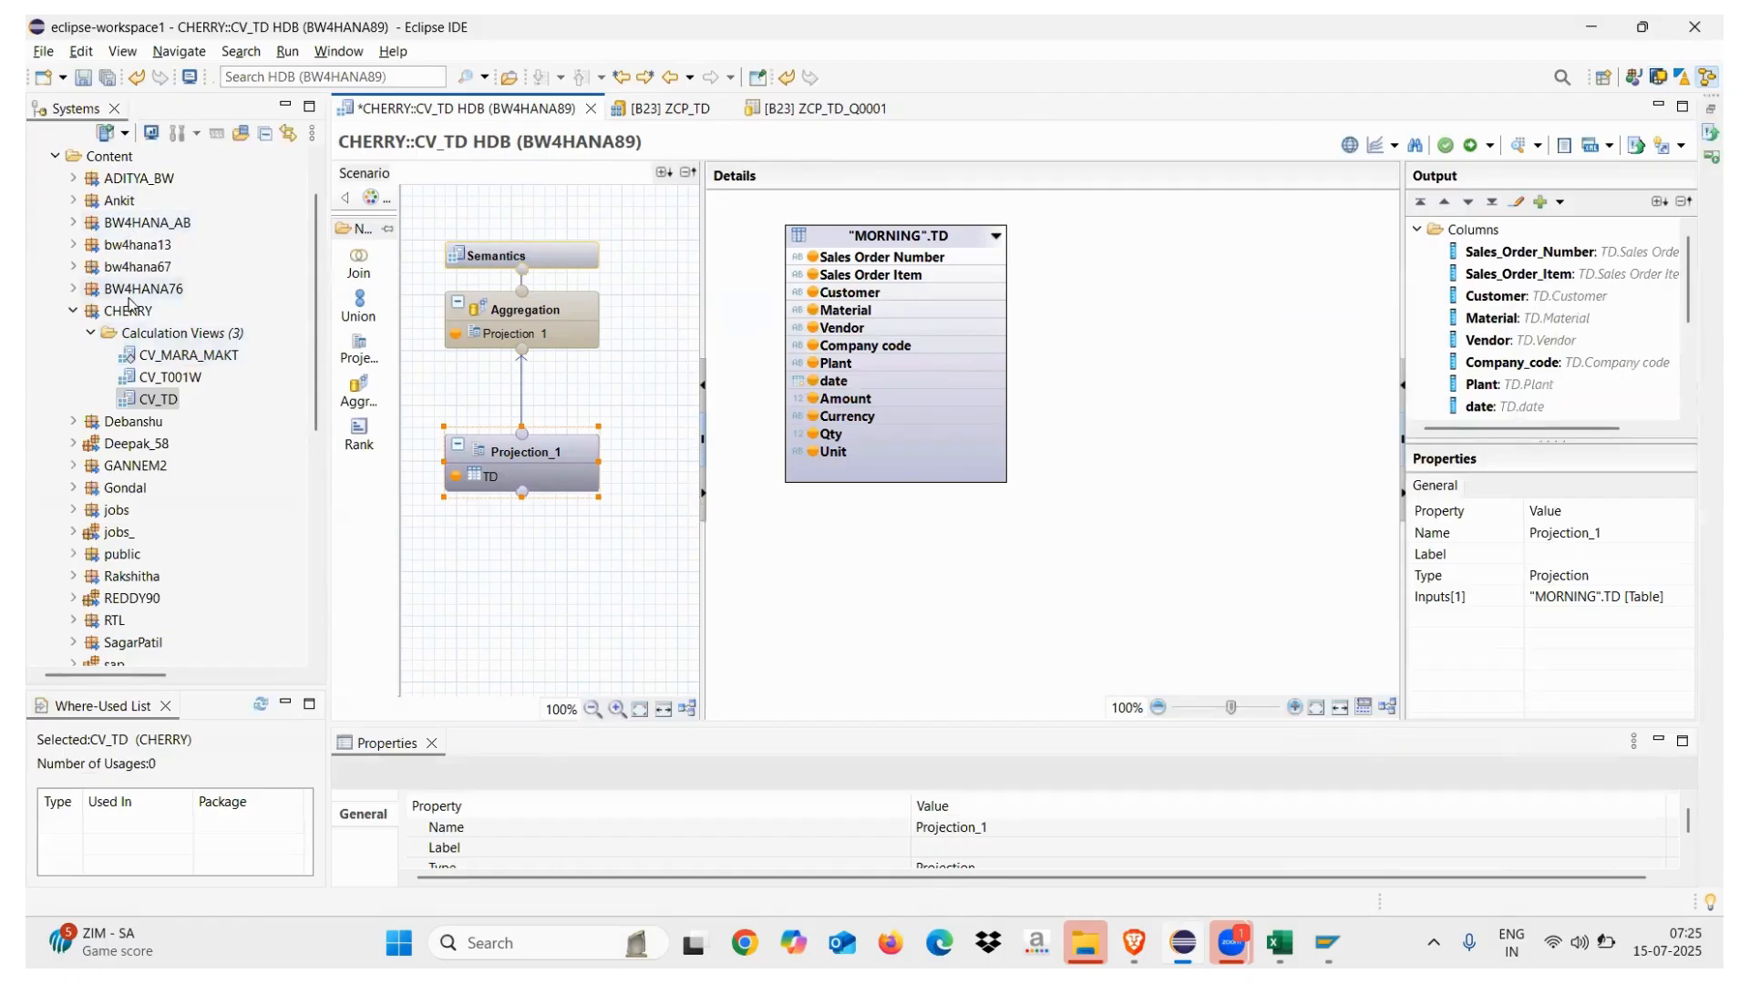
pyautogui.click(133, 312)
pyautogui.rightClick(134, 312)
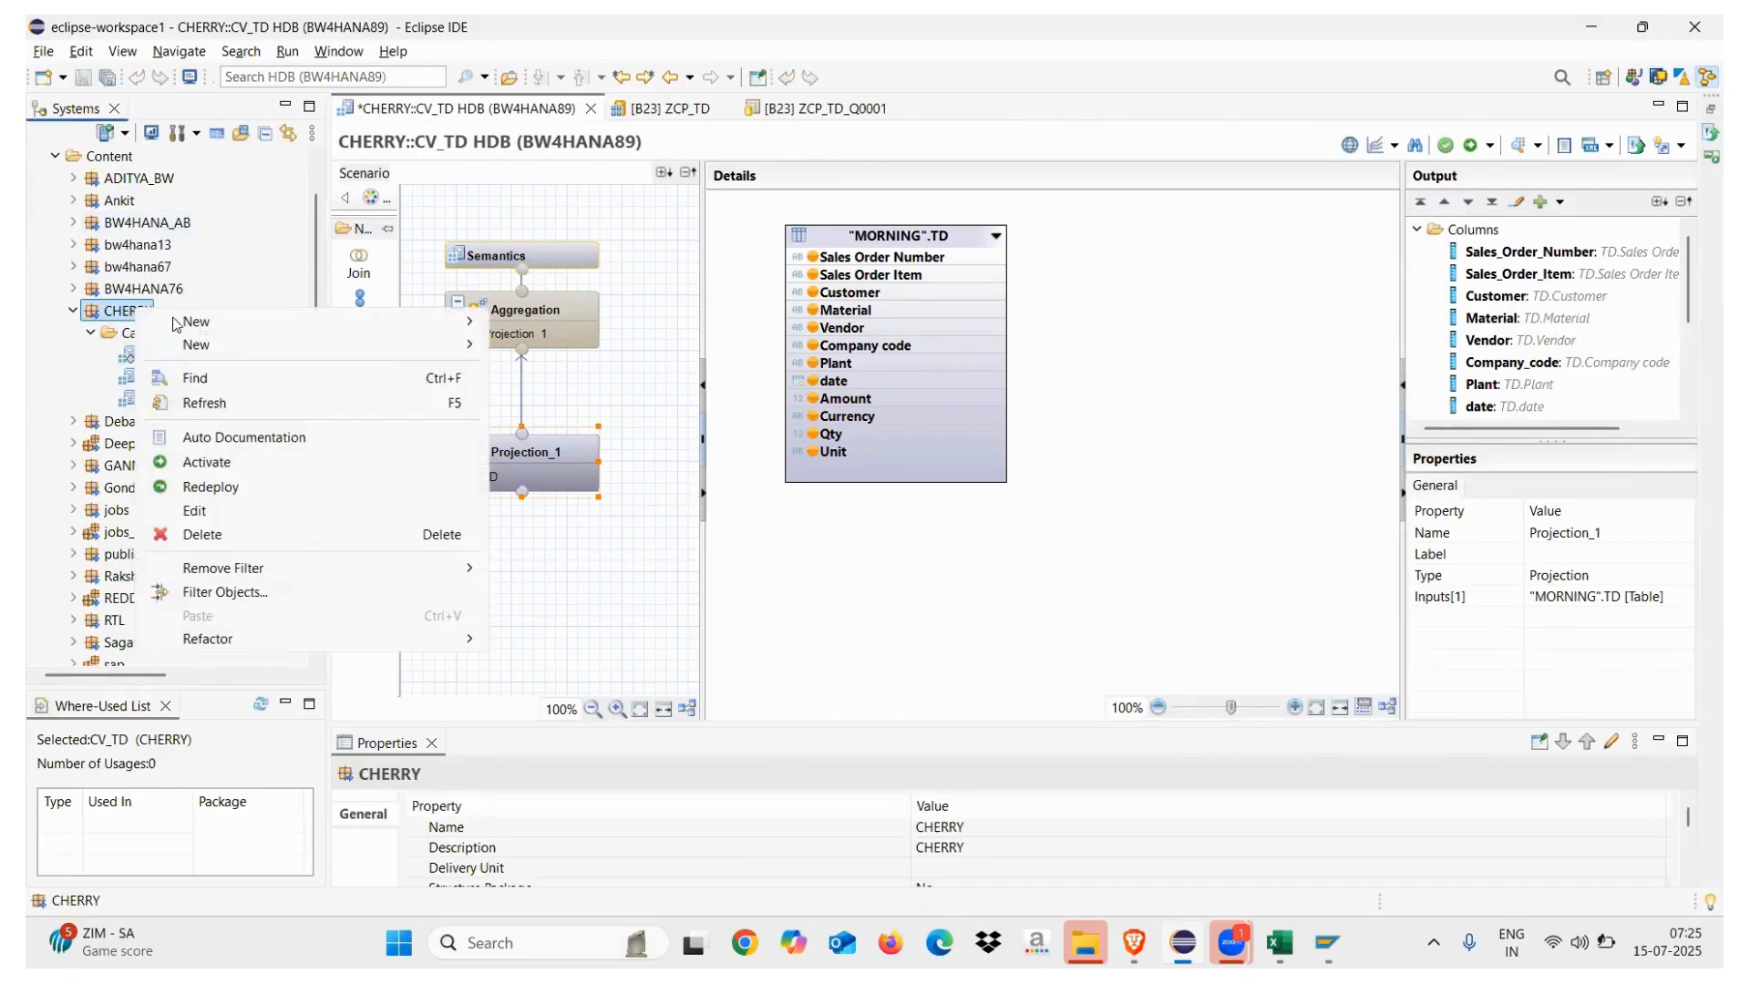
pyautogui.moveTo(249, 347)
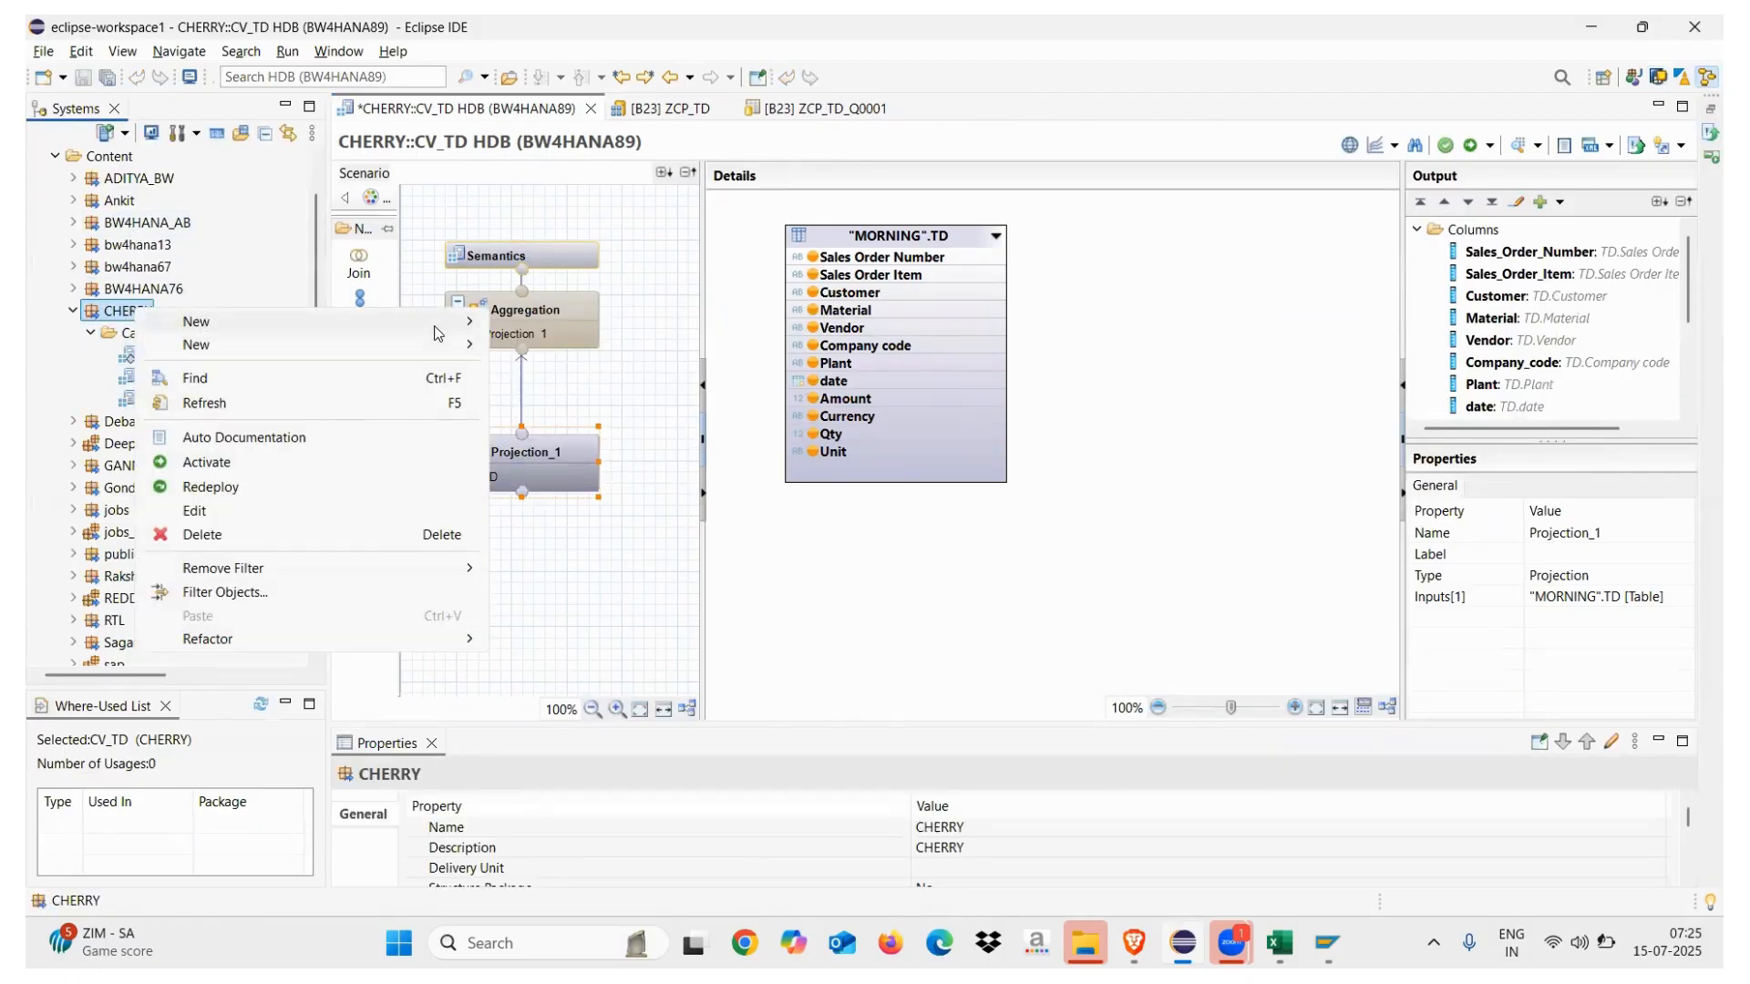
# Create calculation view CV_VBAP with label VBAP_VBAK in the CHERRY package
pyautogui.click(555, 397)
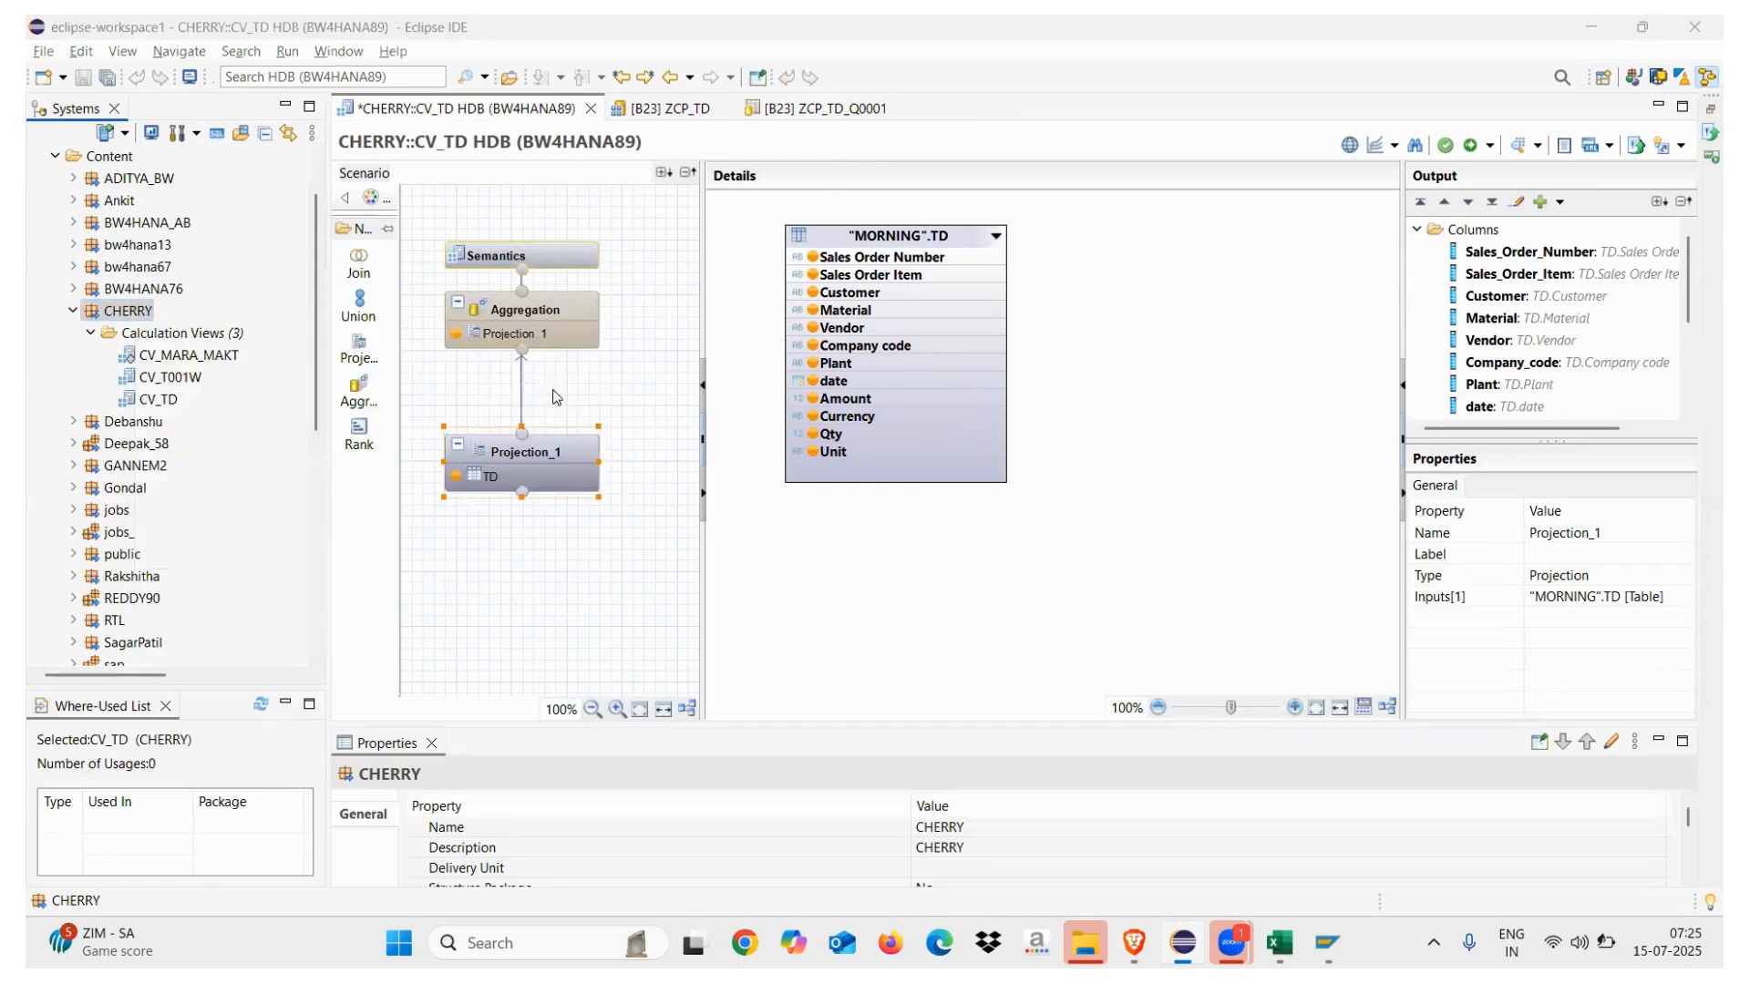
pyautogui.write('CV_VBAP')
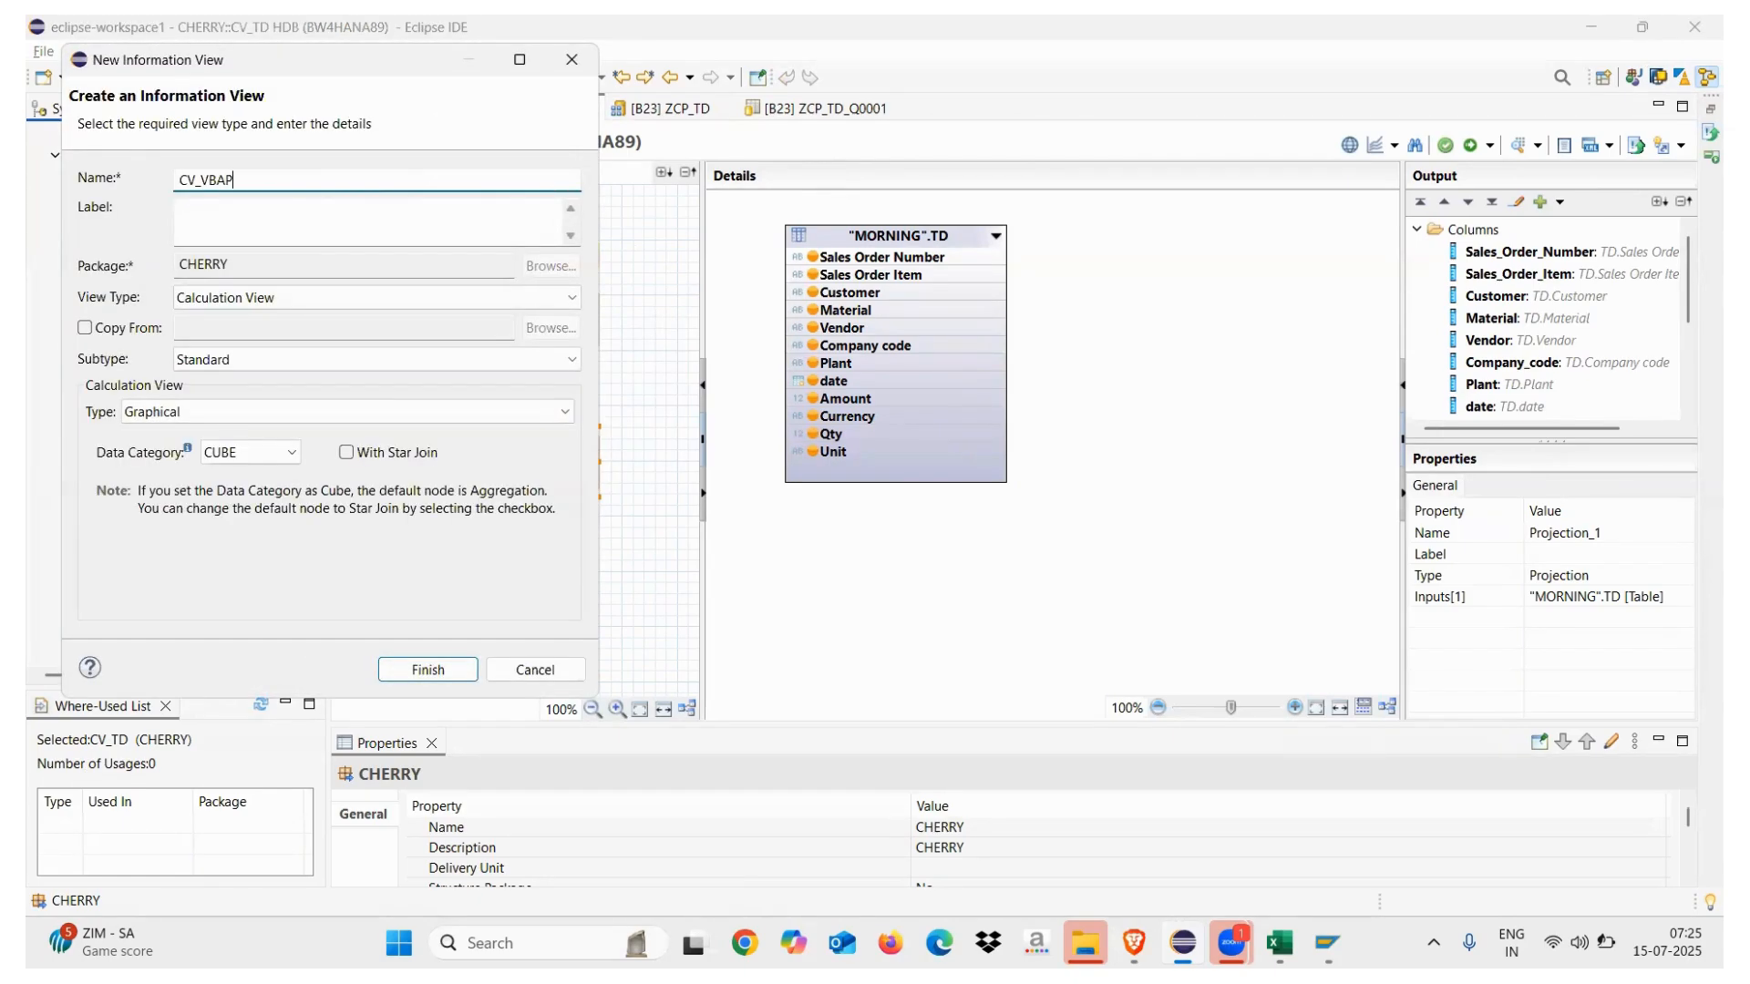
pyautogui.click(258, 212)
pyautogui.write('VBAP_VBAK')
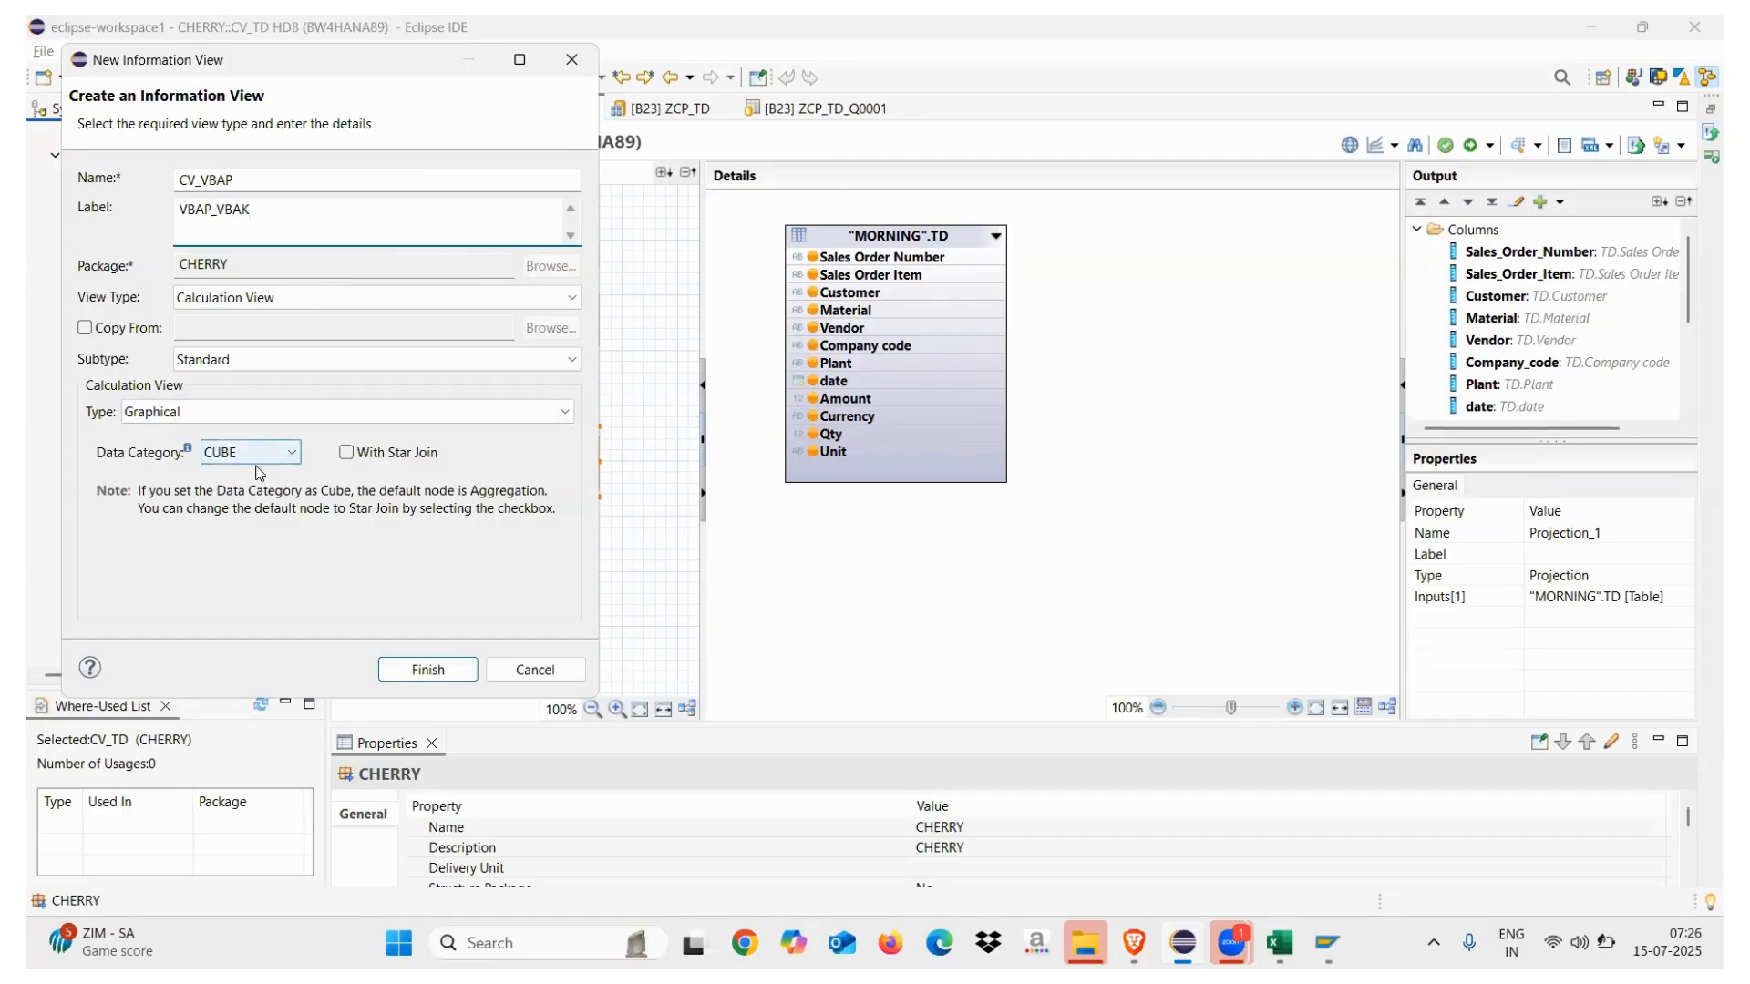
pyautogui.click(425, 670)
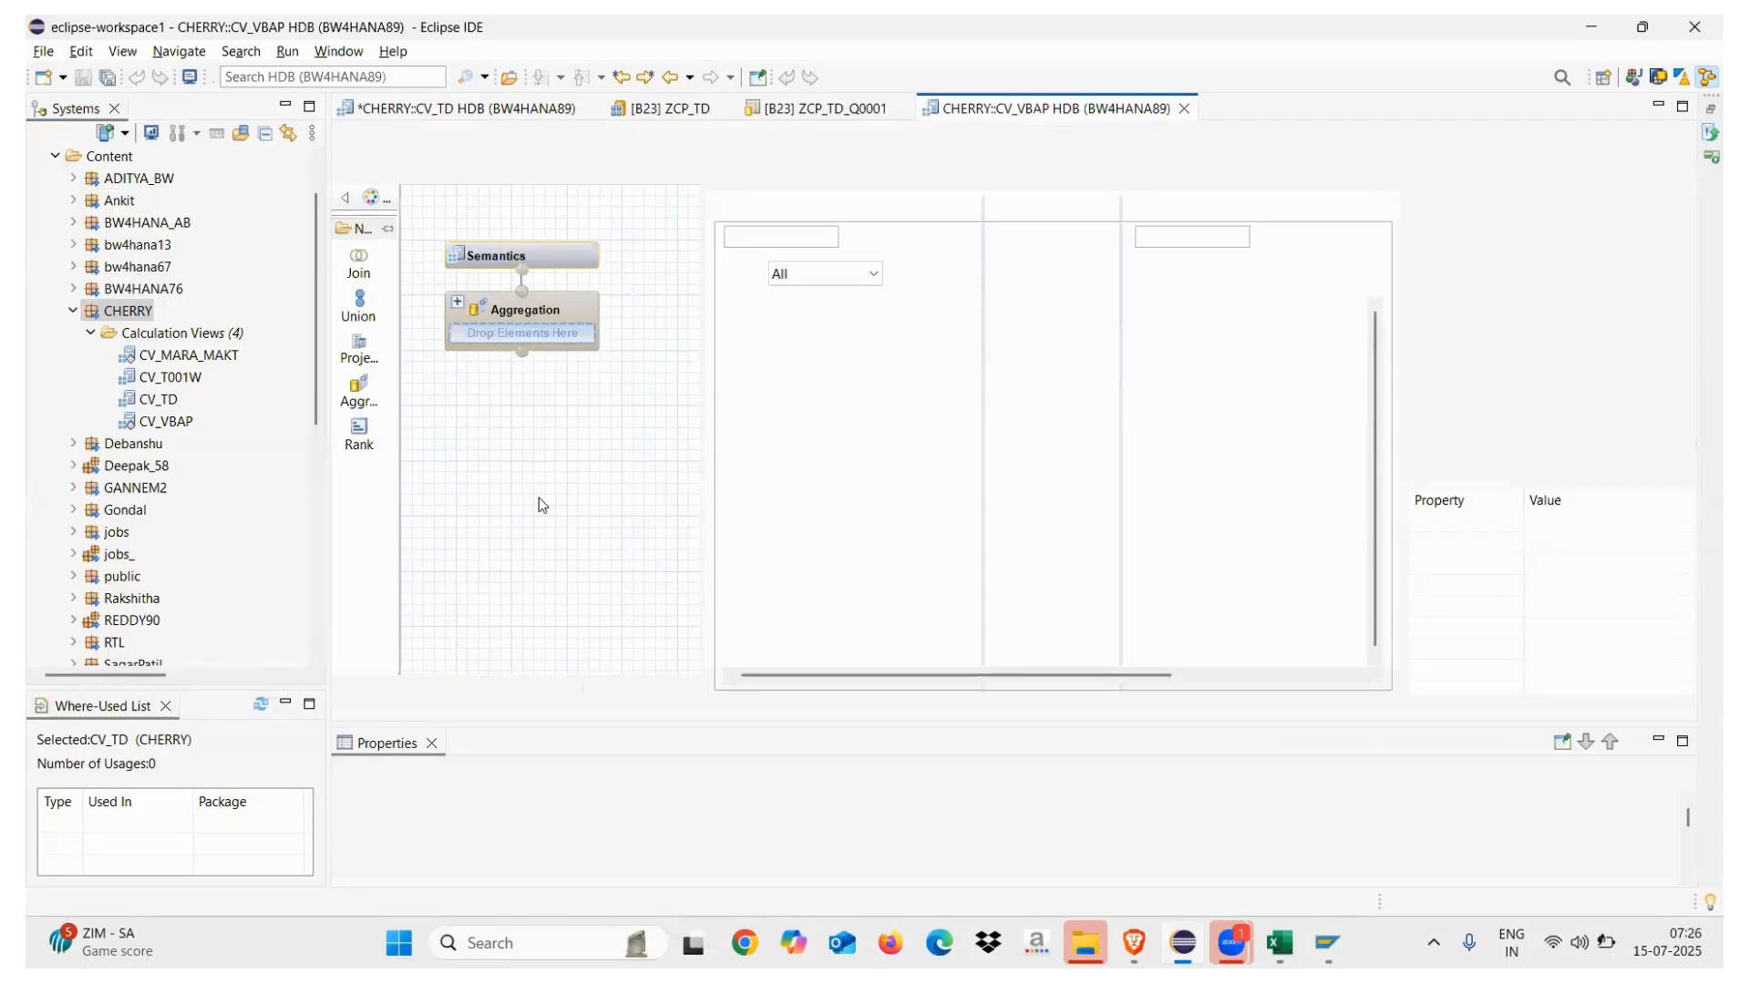
# Place Projection_1 and Projection_2 nodes below Aggregation, then open Add Objects for Projection_1
pyautogui.moveTo(522, 316); pyautogui.dragTo(520, 381)
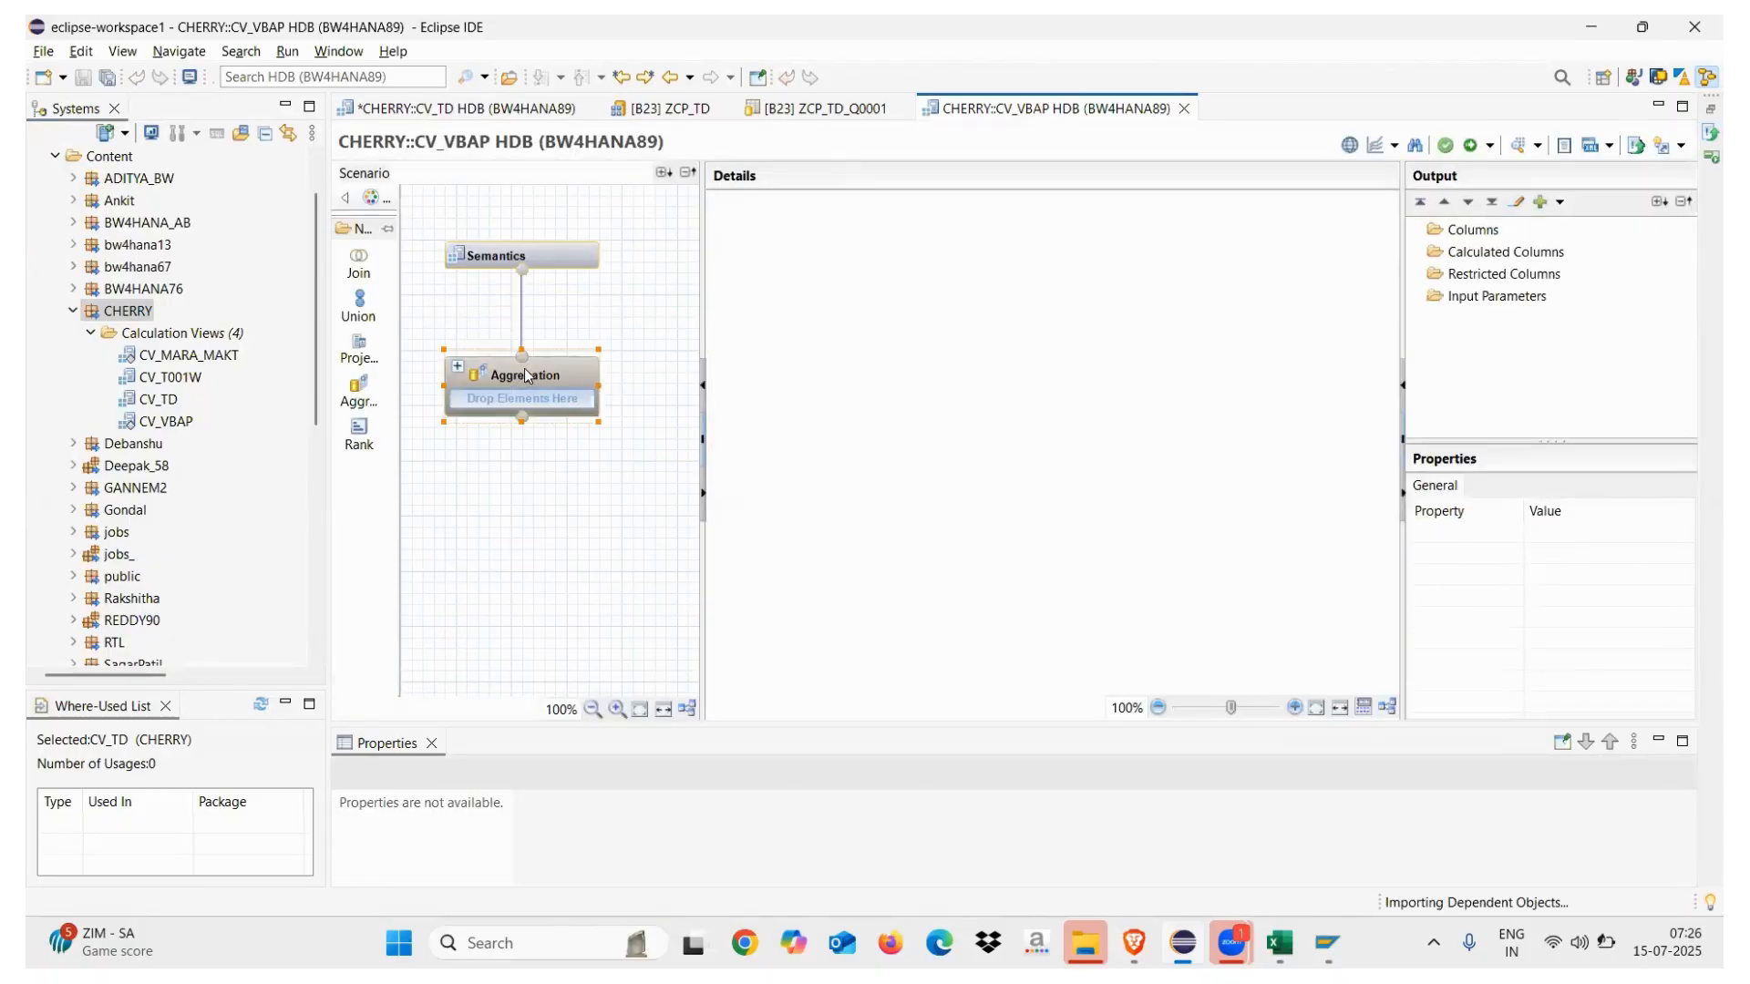
pyautogui.click(359, 351)
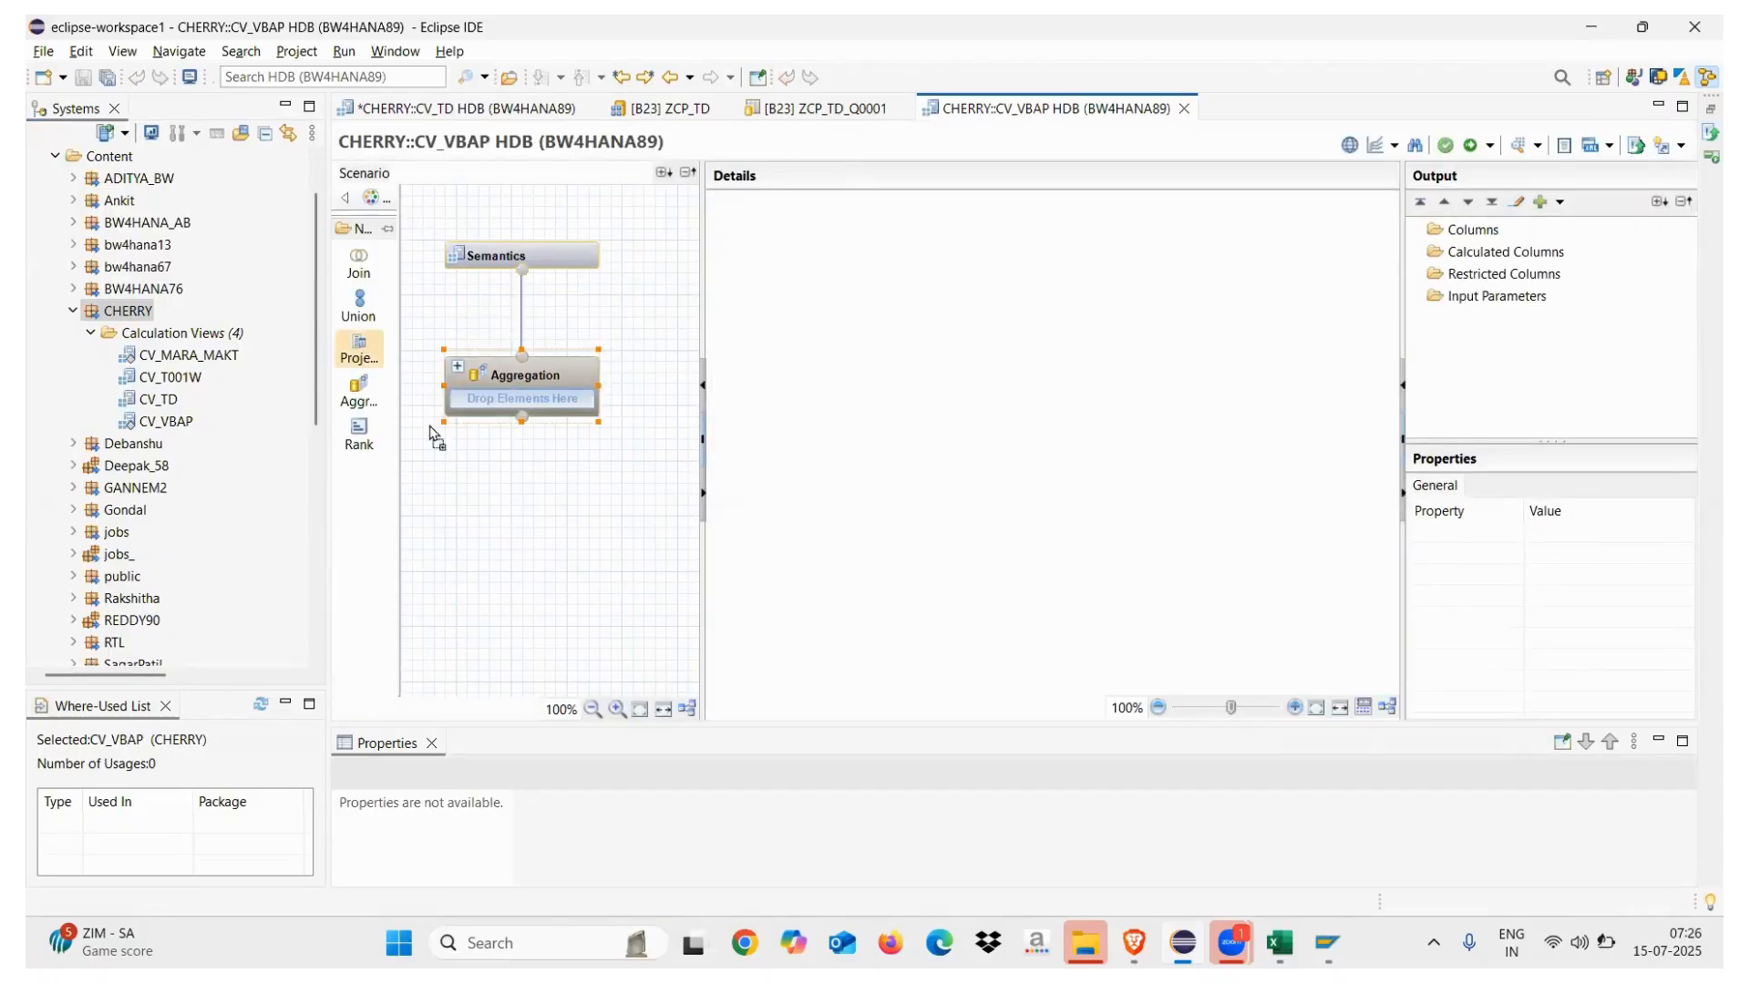
pyautogui.click(435, 564)
pyautogui.click(359, 354)
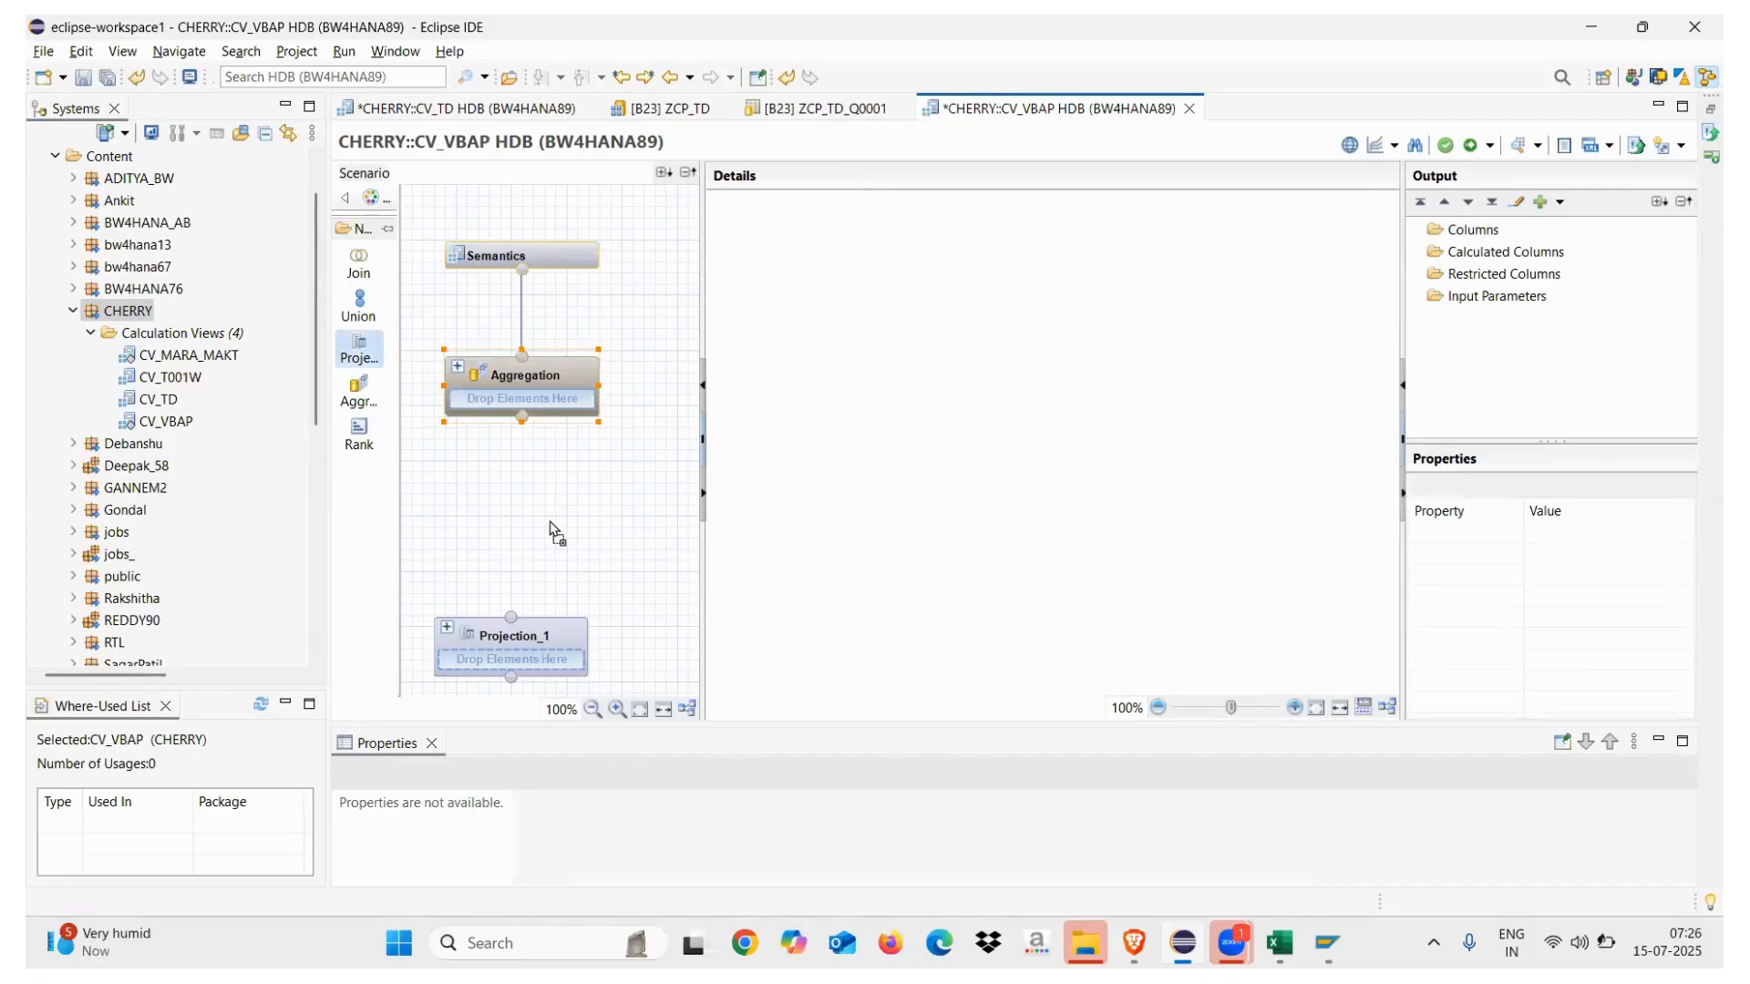
pyautogui.click(653, 598)
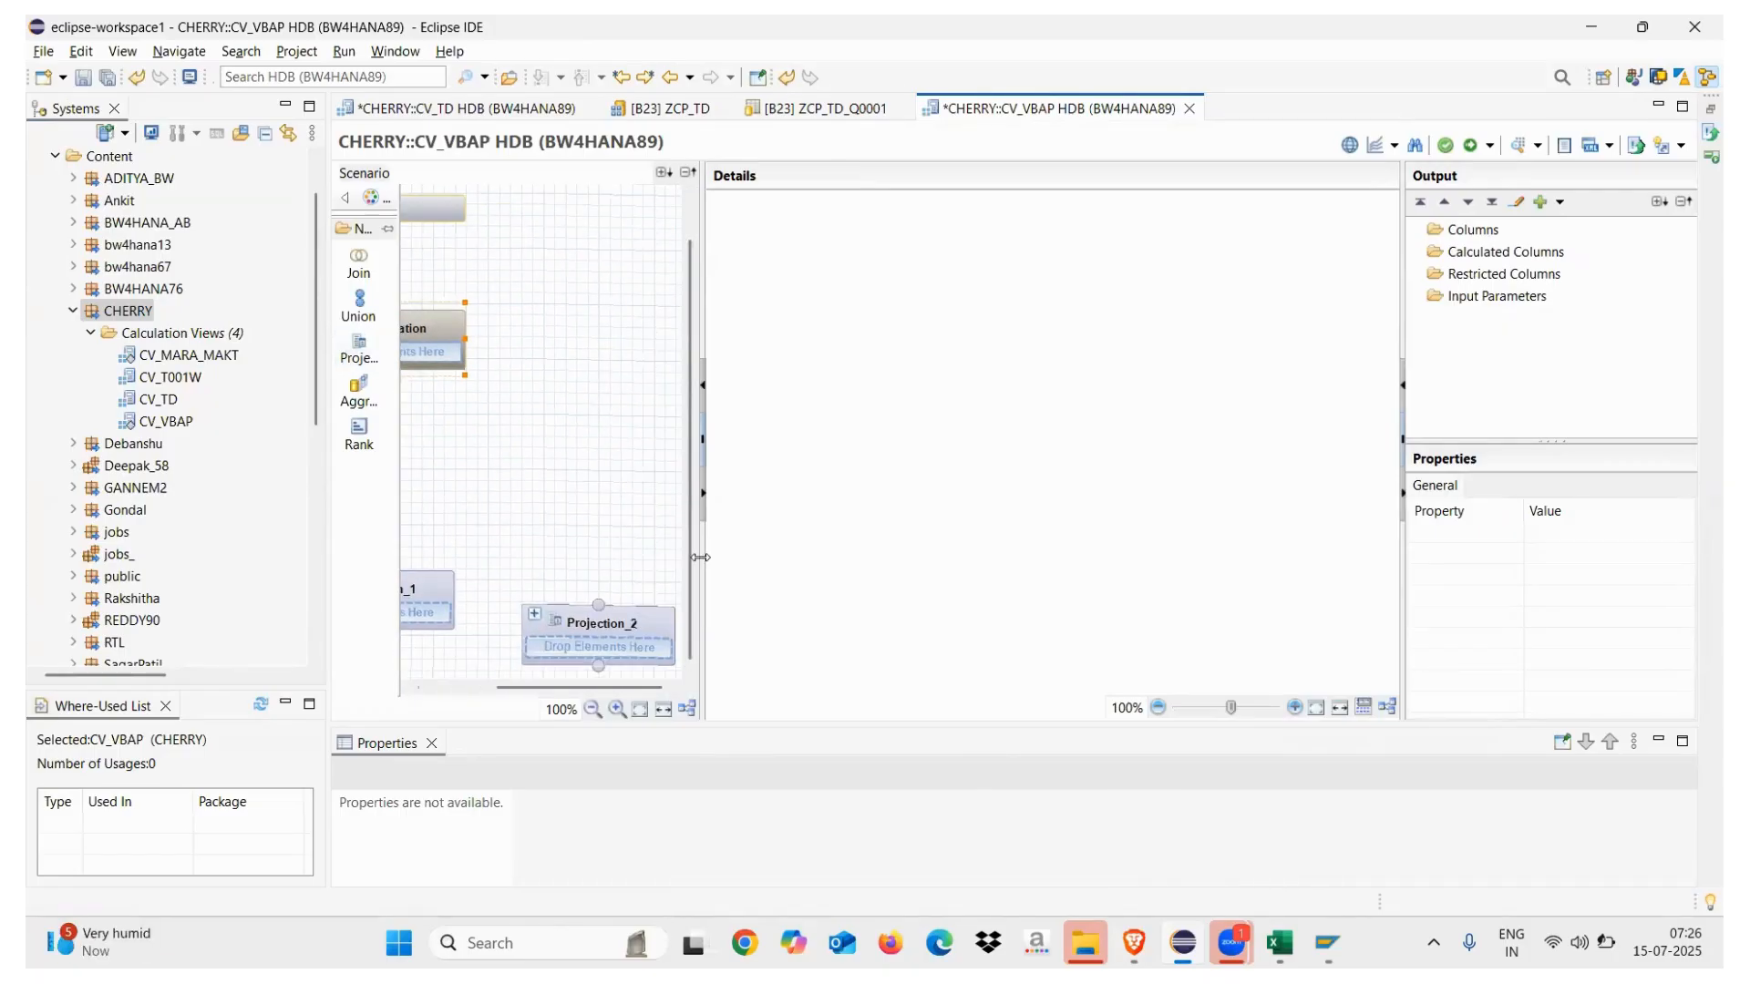
pyautogui.moveTo(700, 558); pyautogui.dragTo(880, 558)
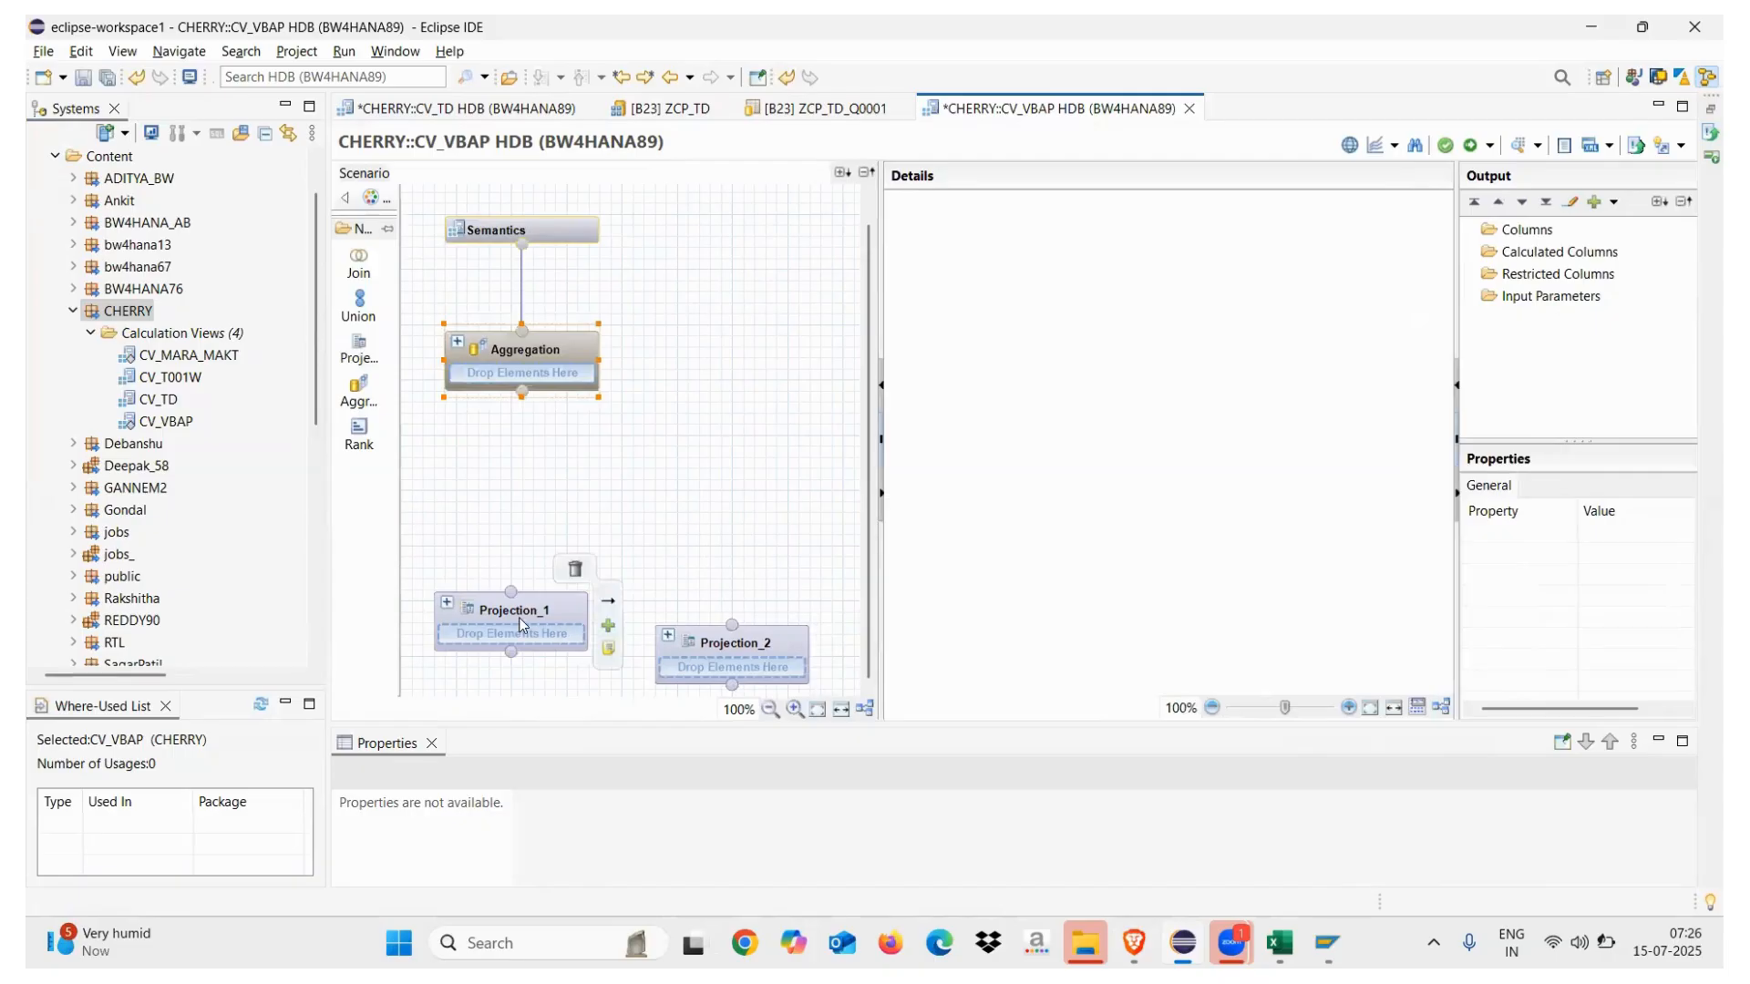
pyautogui.click(533, 626)
pyautogui.hotkey('ctrl', 'shift', 'a')
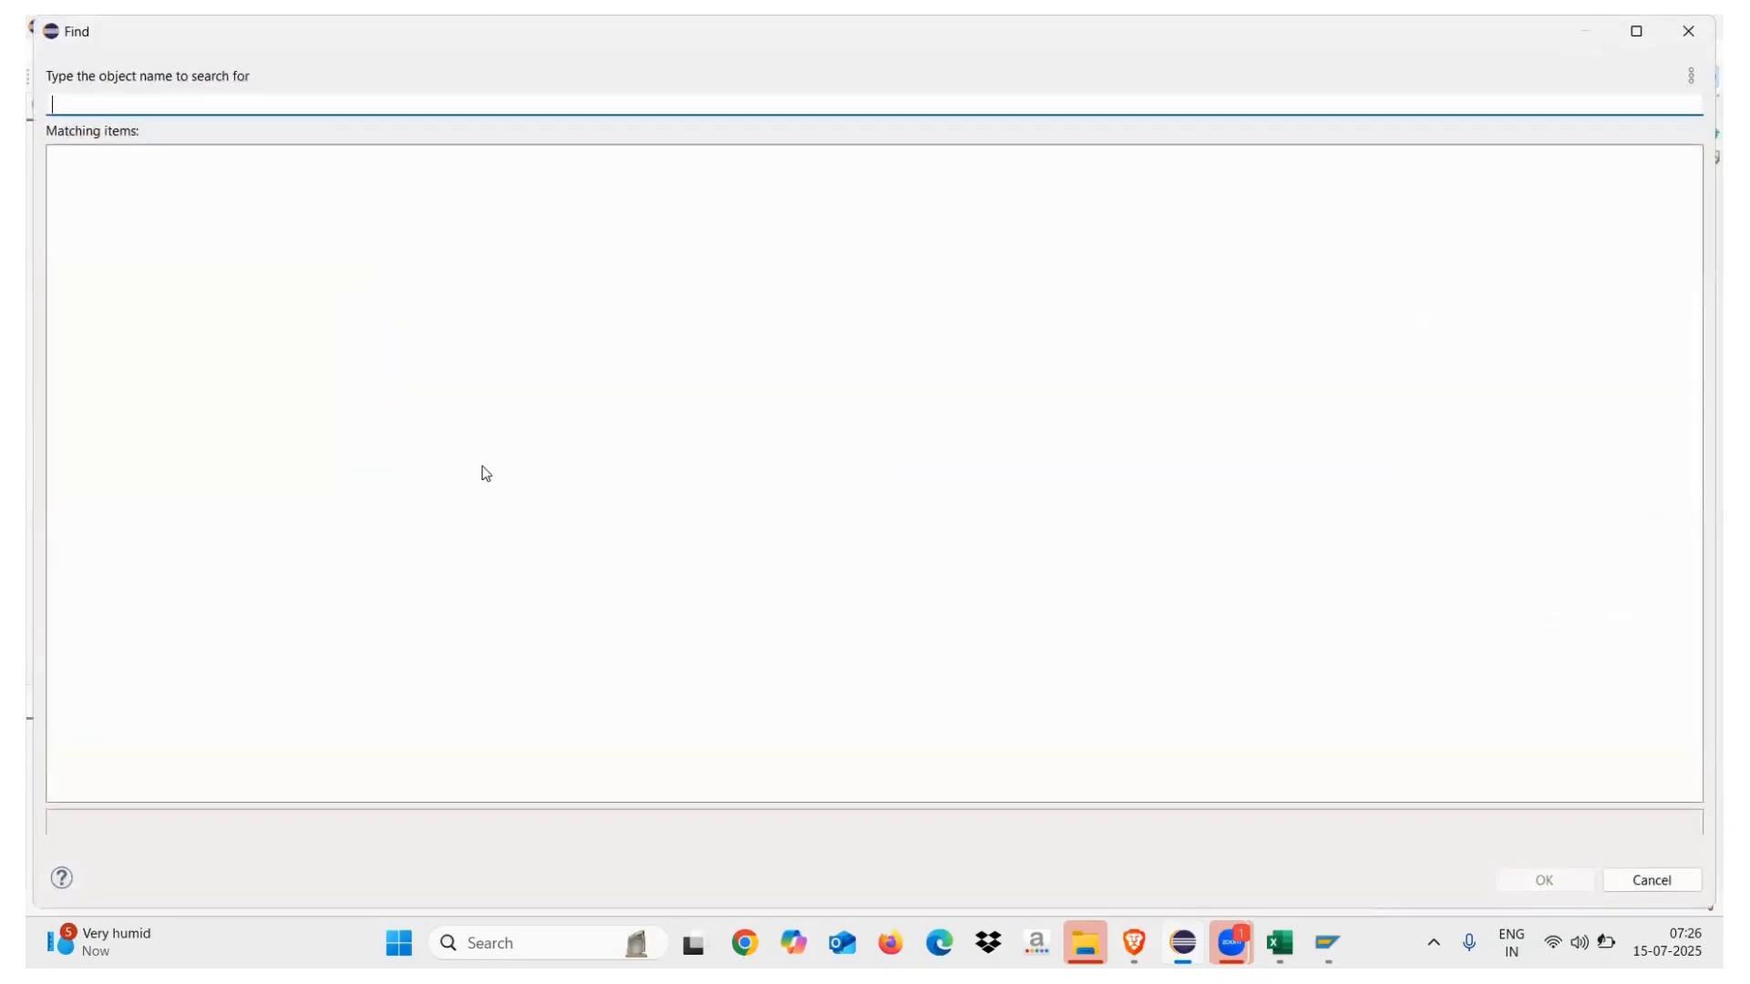
# Search for VBAK and add table VT_VBAK from schema GANNEM2 to Projection_1
pyautogui.write('VBAK')
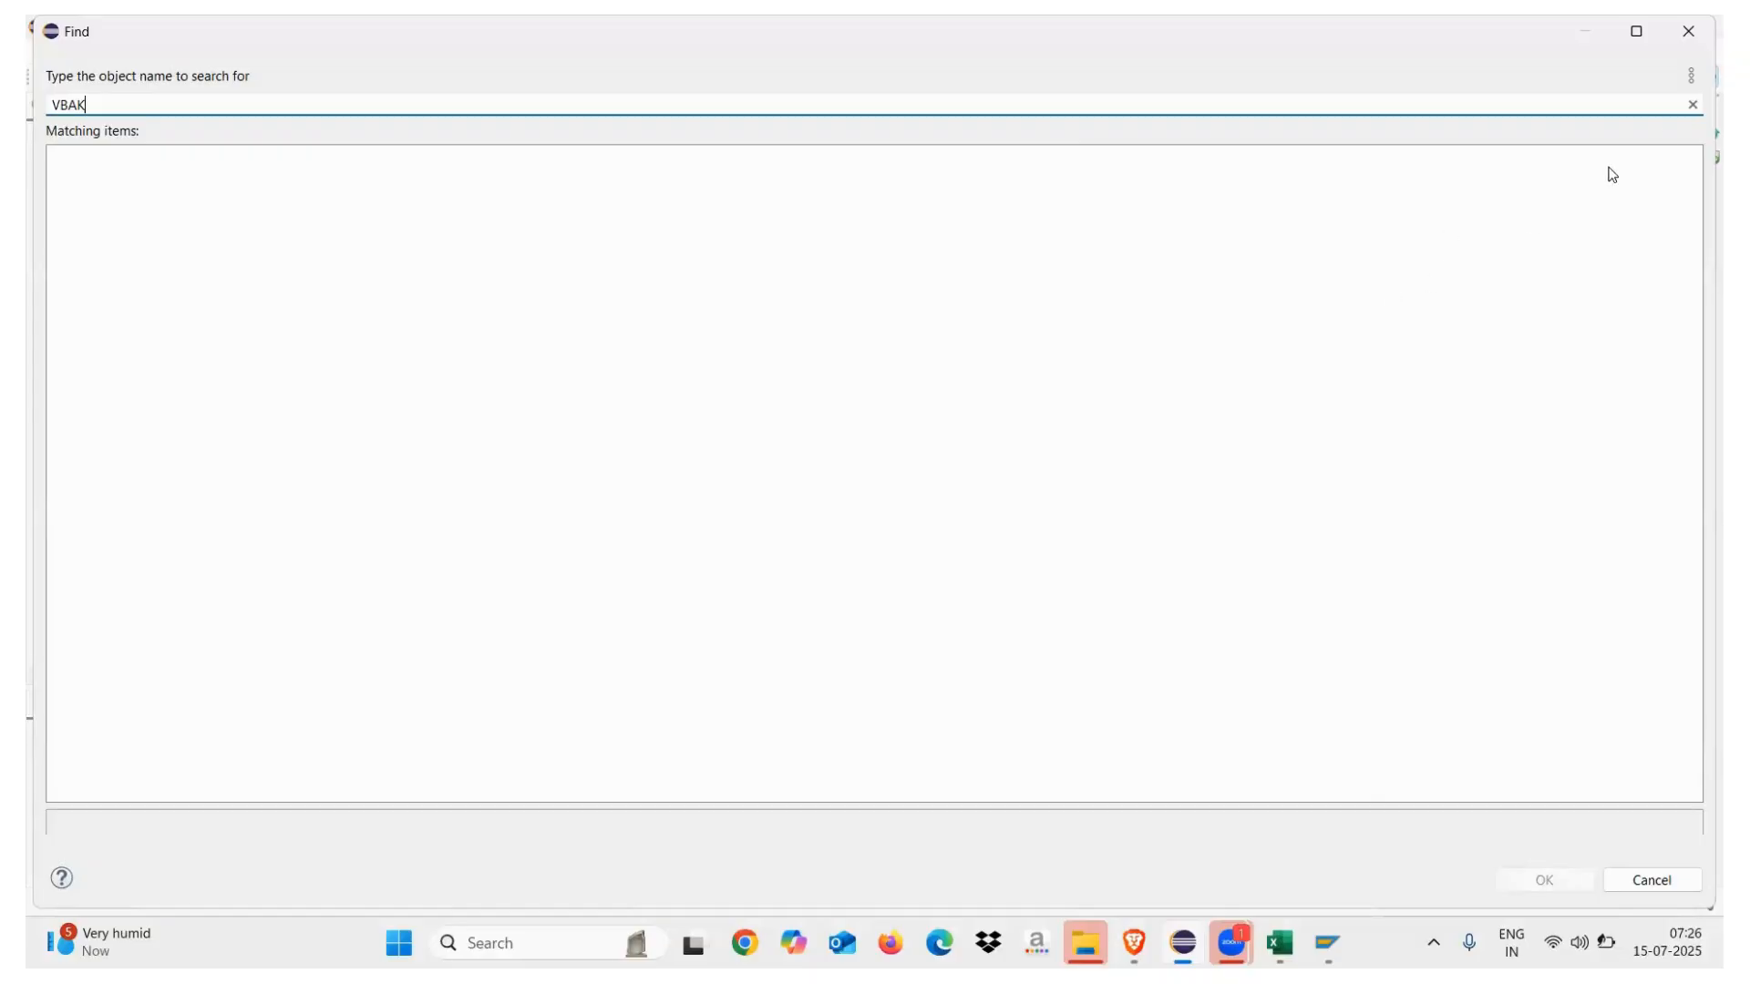
pyautogui.moveTo(1636, 33)
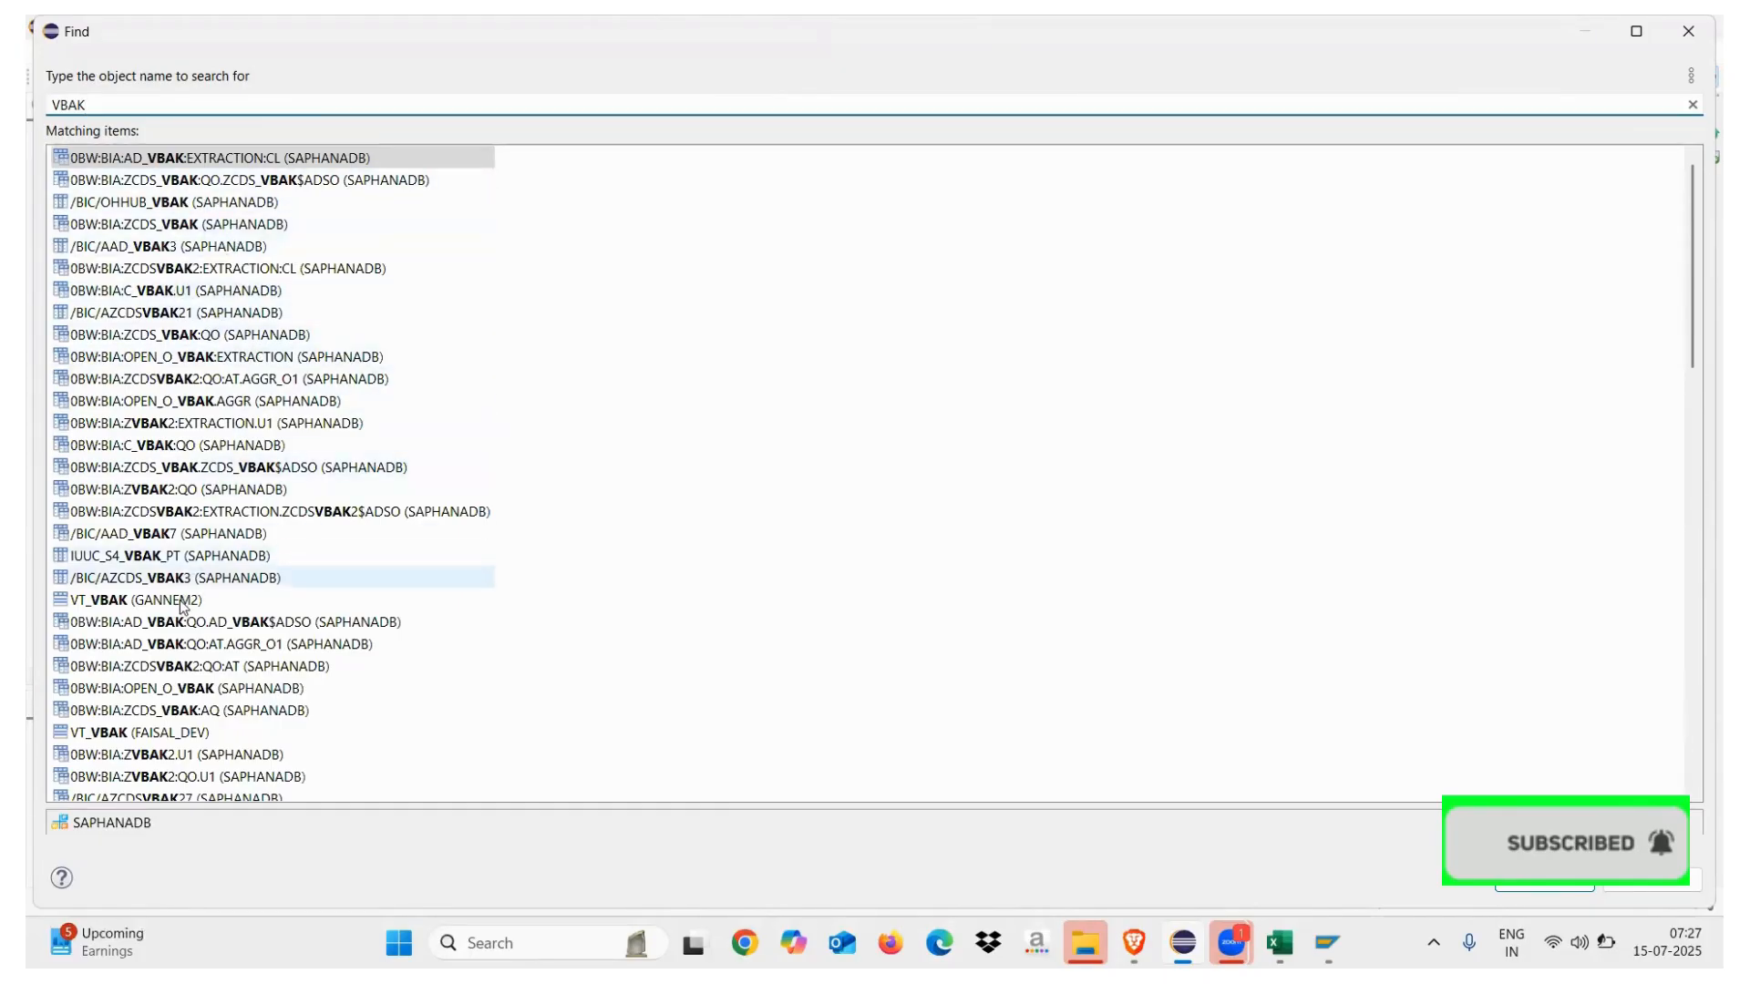
pyautogui.doubleClick(150, 606)
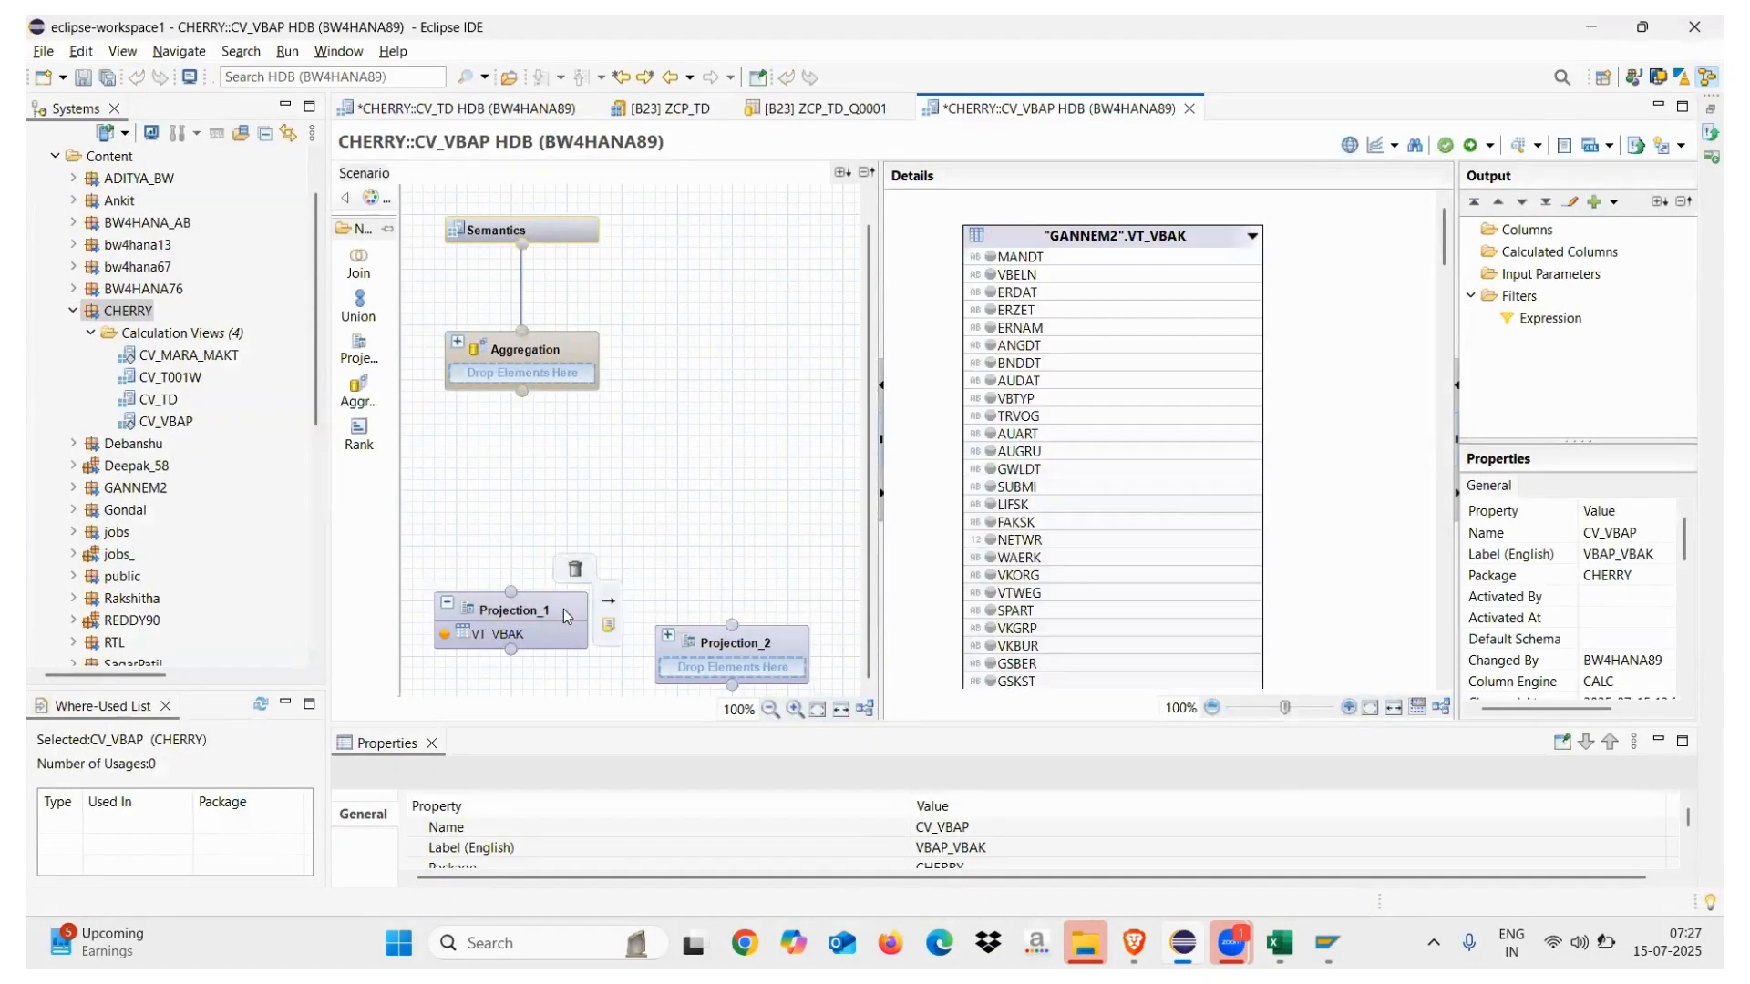
# Try a VT_VBAK data preview, dismiss the privilege error, and align Projection_2 with Projection_1
pyautogui.rightClick(522, 633)
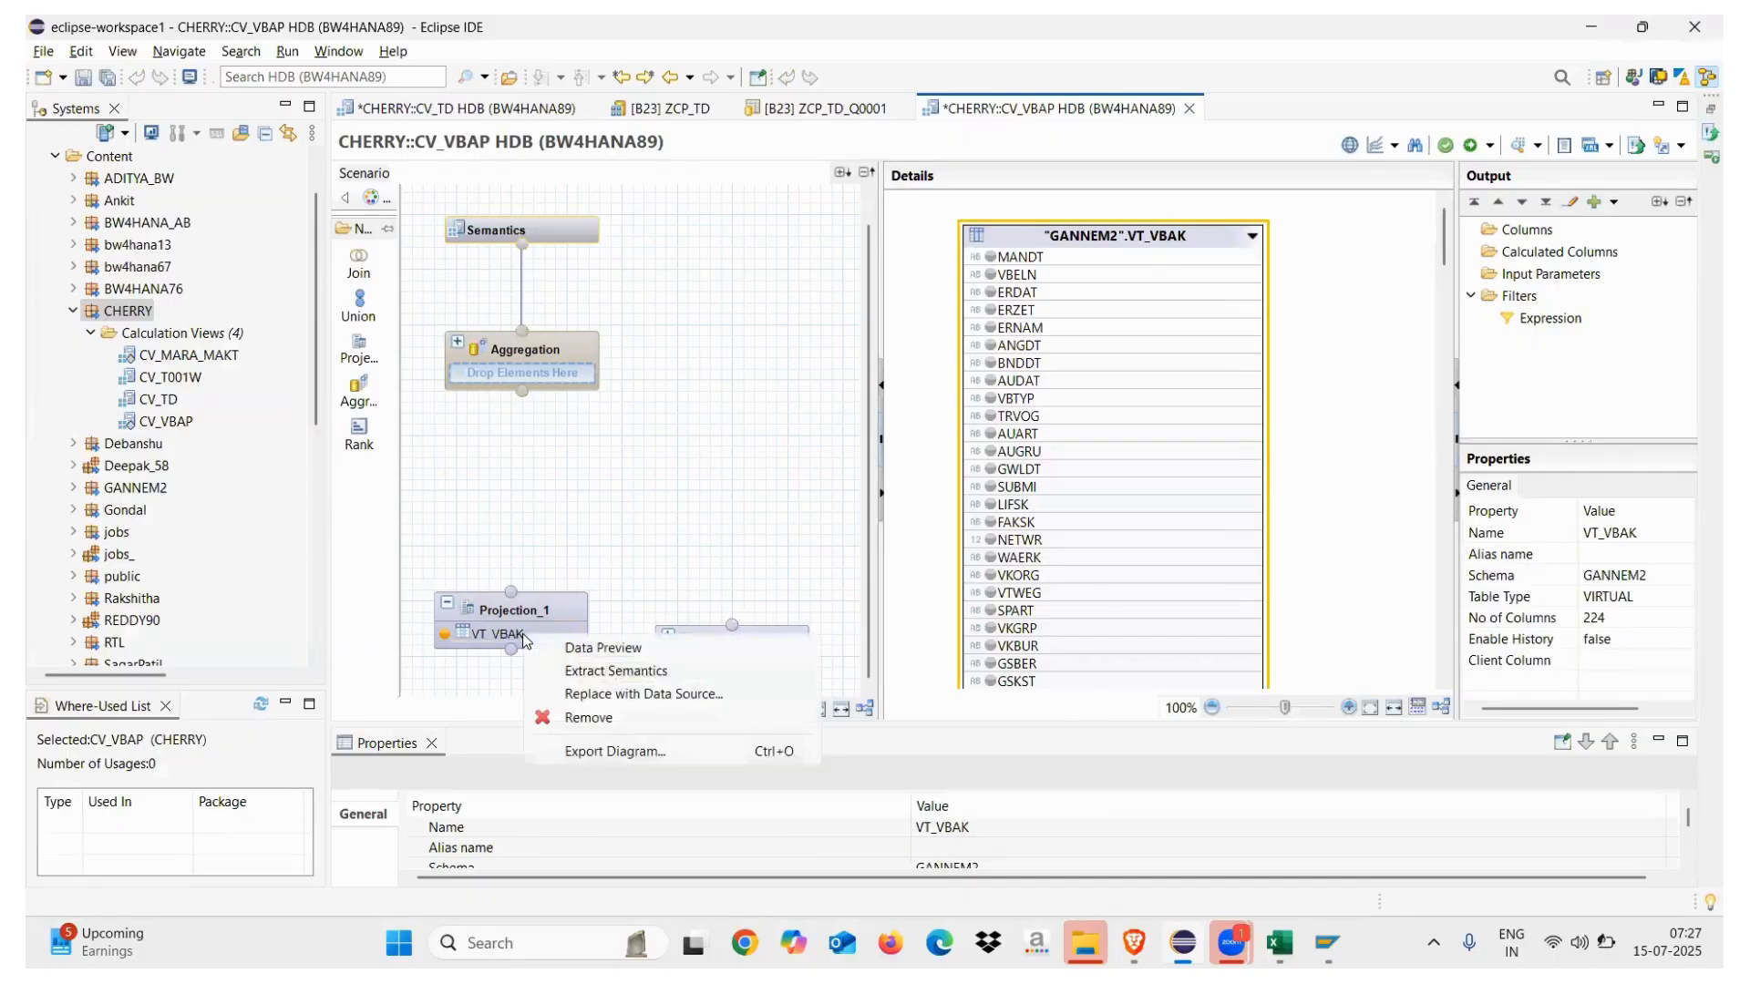
pyautogui.click(625, 511)
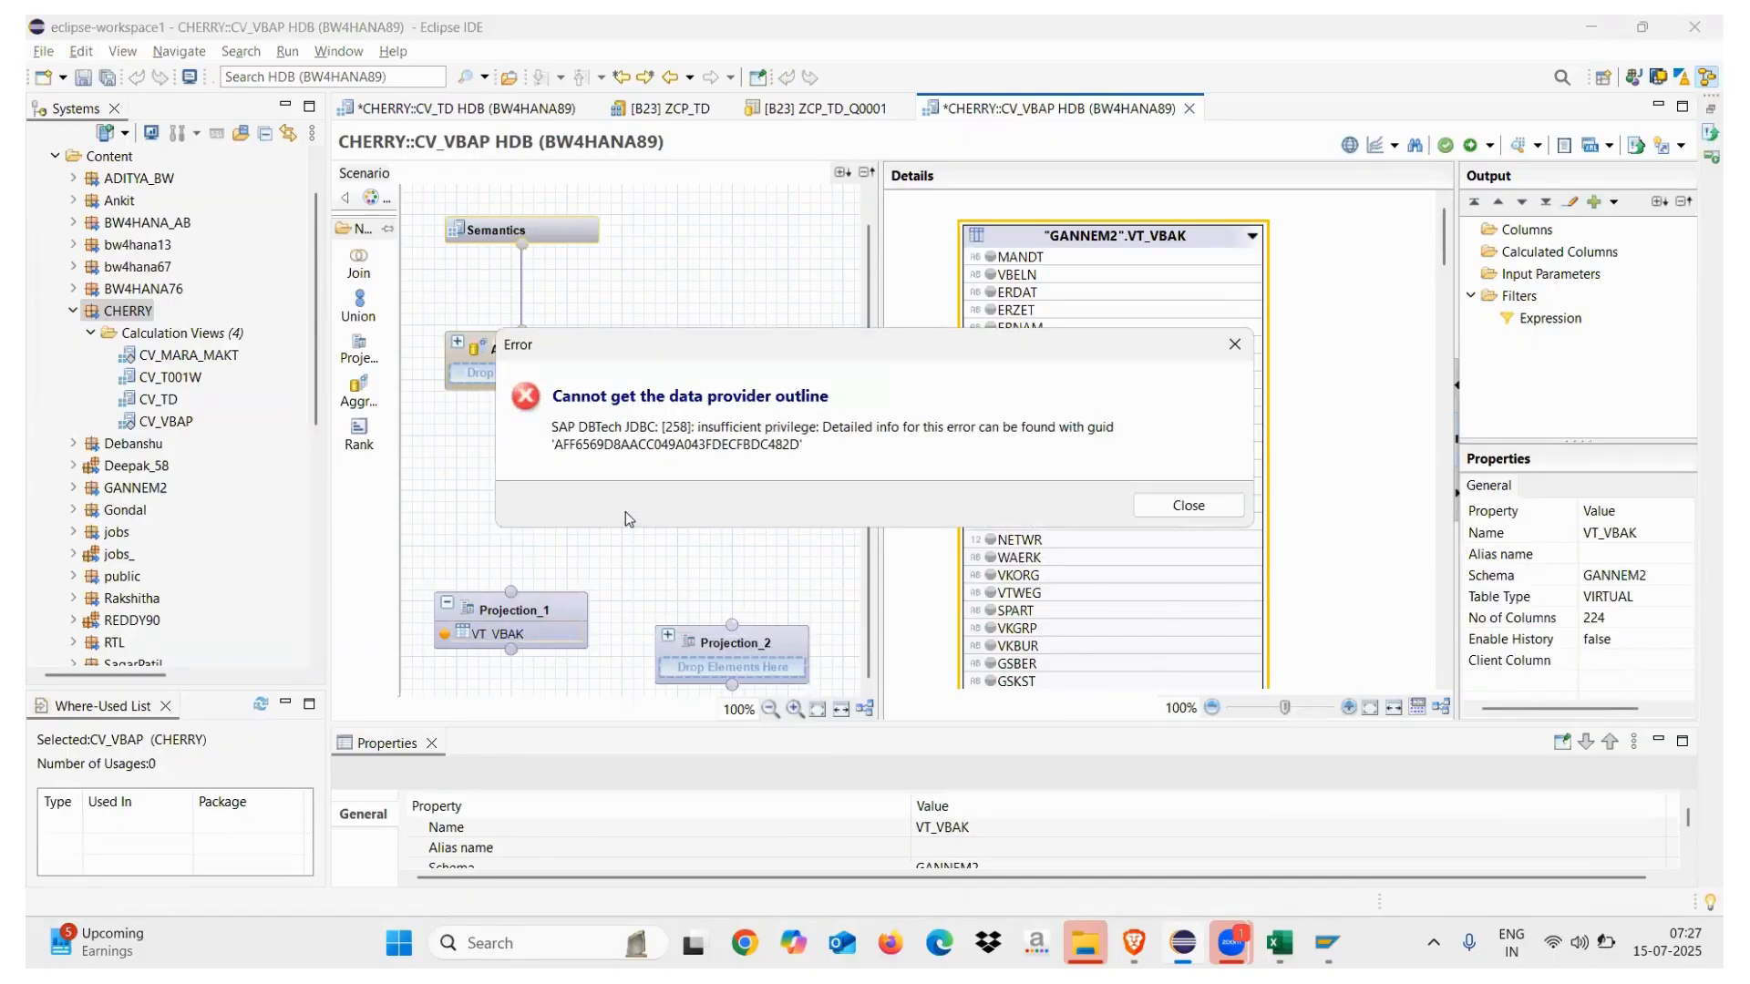
pyautogui.click(1170, 506)
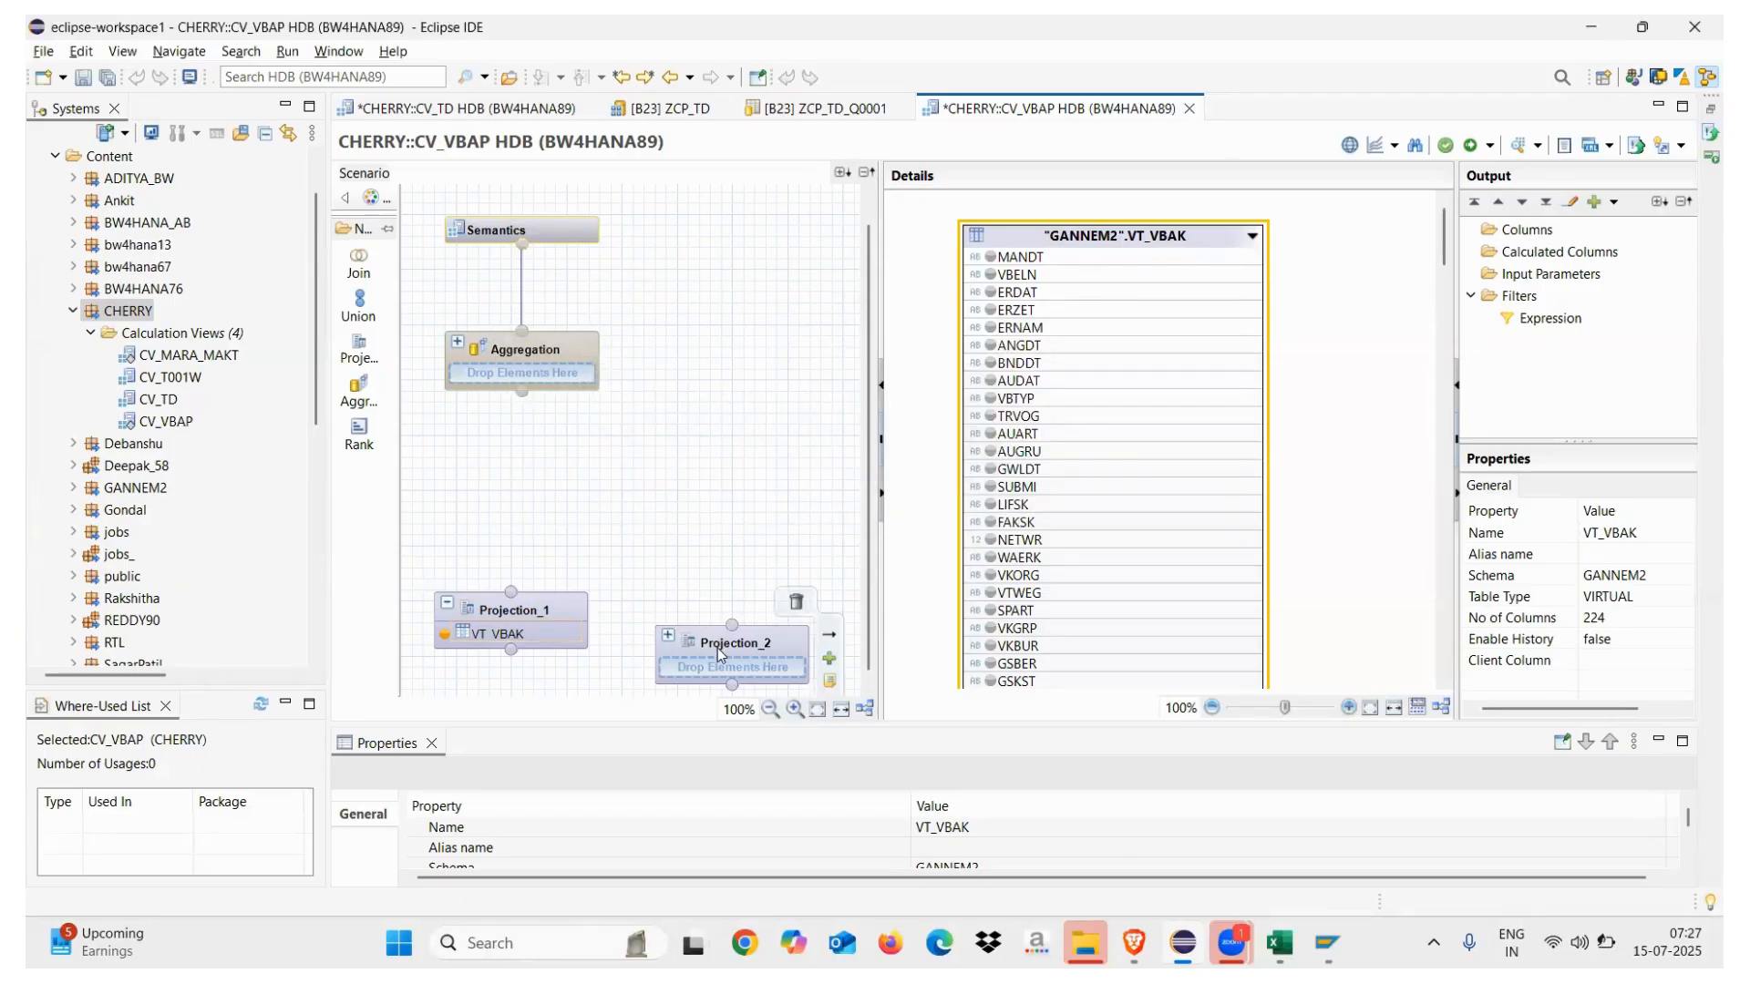
pyautogui.moveTo(718, 648)
pyautogui.mouseDown()
pyautogui.moveTo(714, 600)
pyautogui.moveTo(722, 635)
pyautogui.mouseUp()
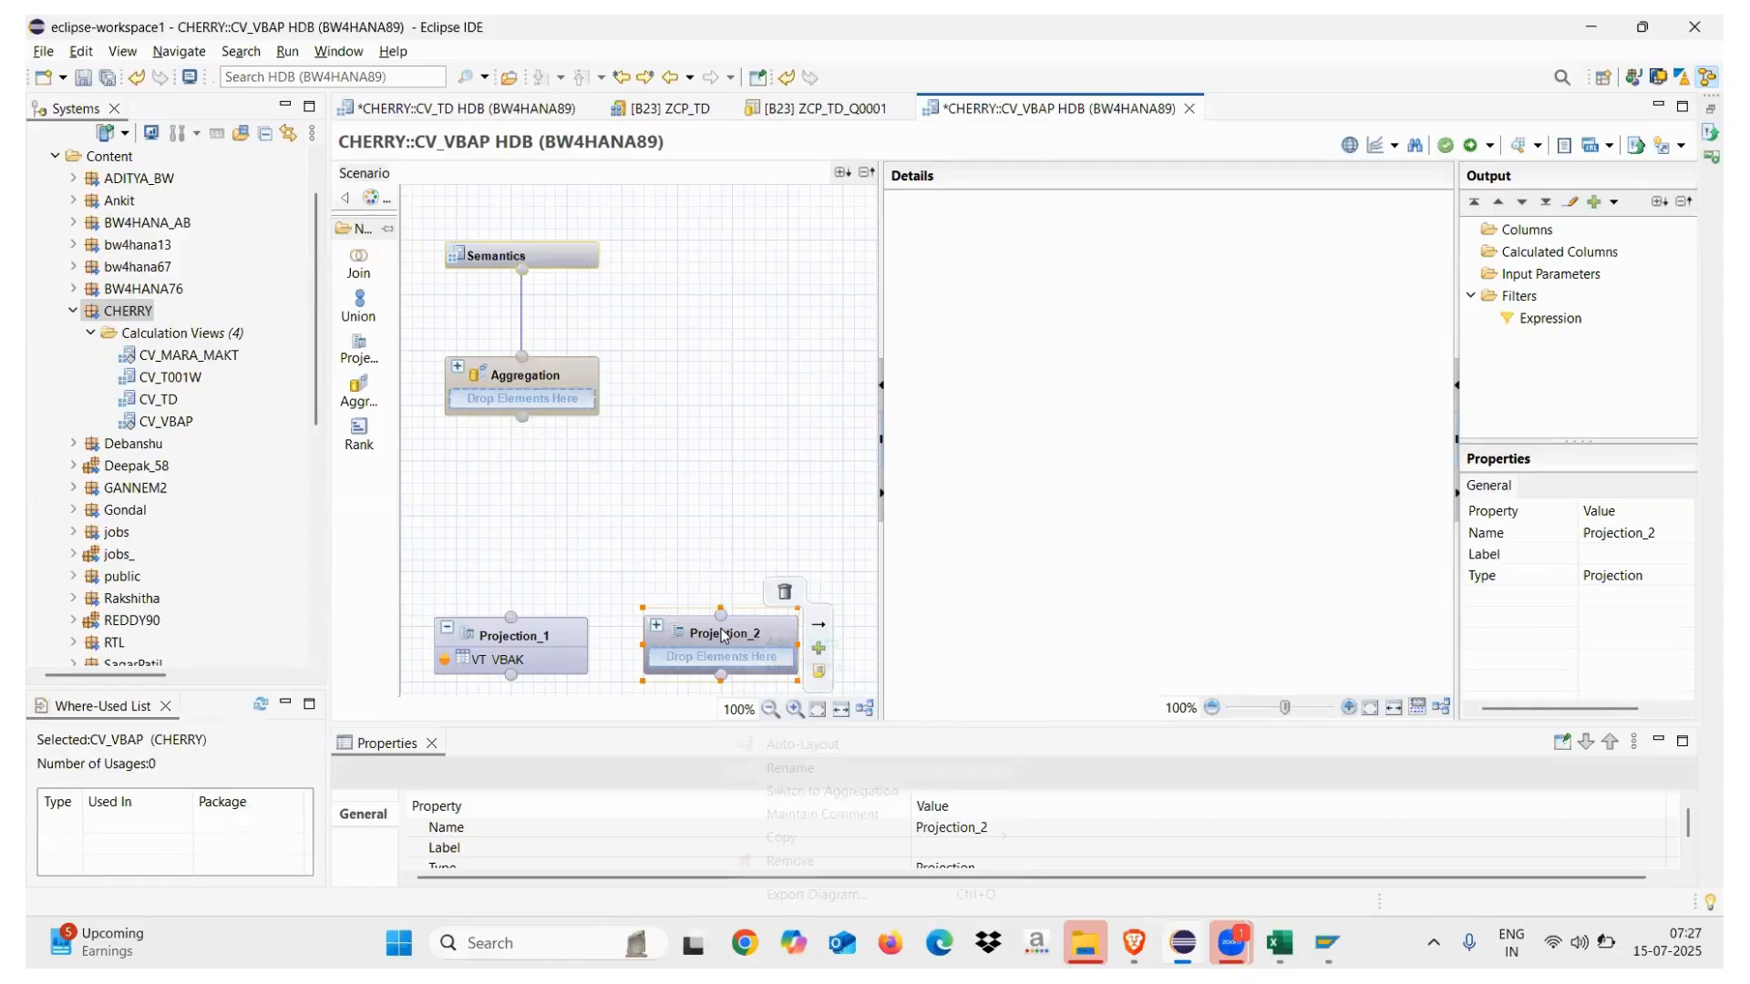
pyautogui.rightClick(722, 635)
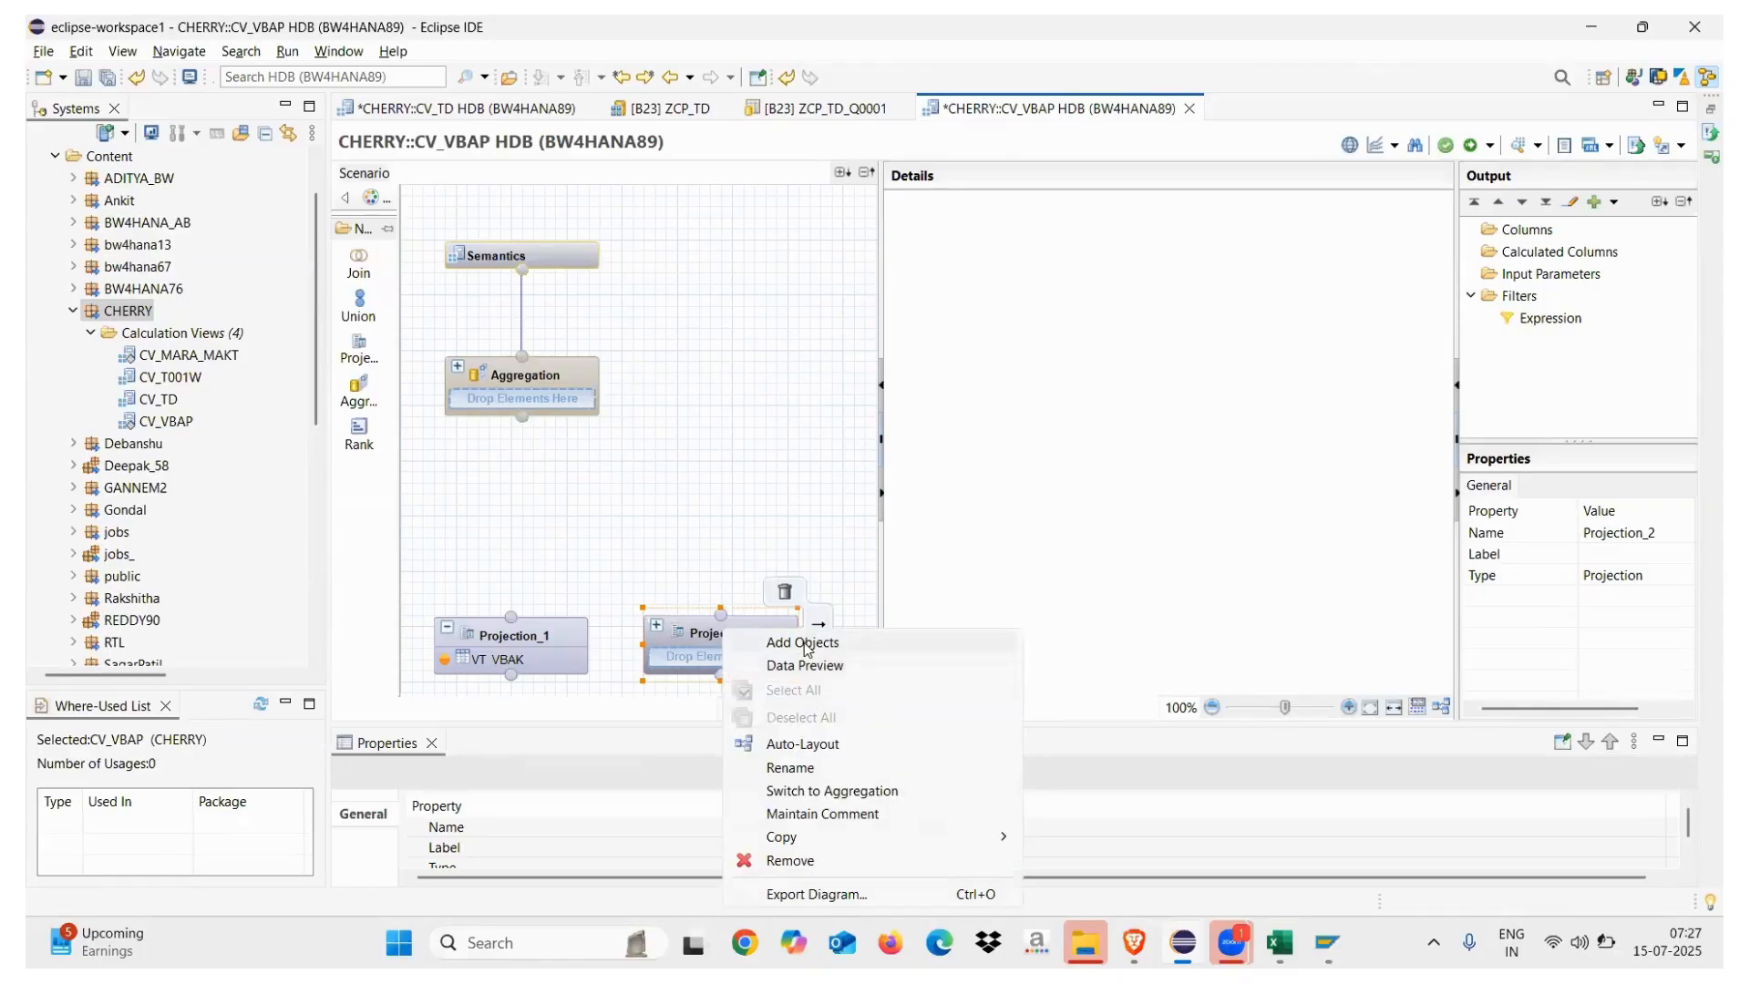
# Search for VBAP and add table VT_VBAP from schema MAVVI to Projection_2
pyautogui.click(803, 644)
pyautogui.write('VBAP')
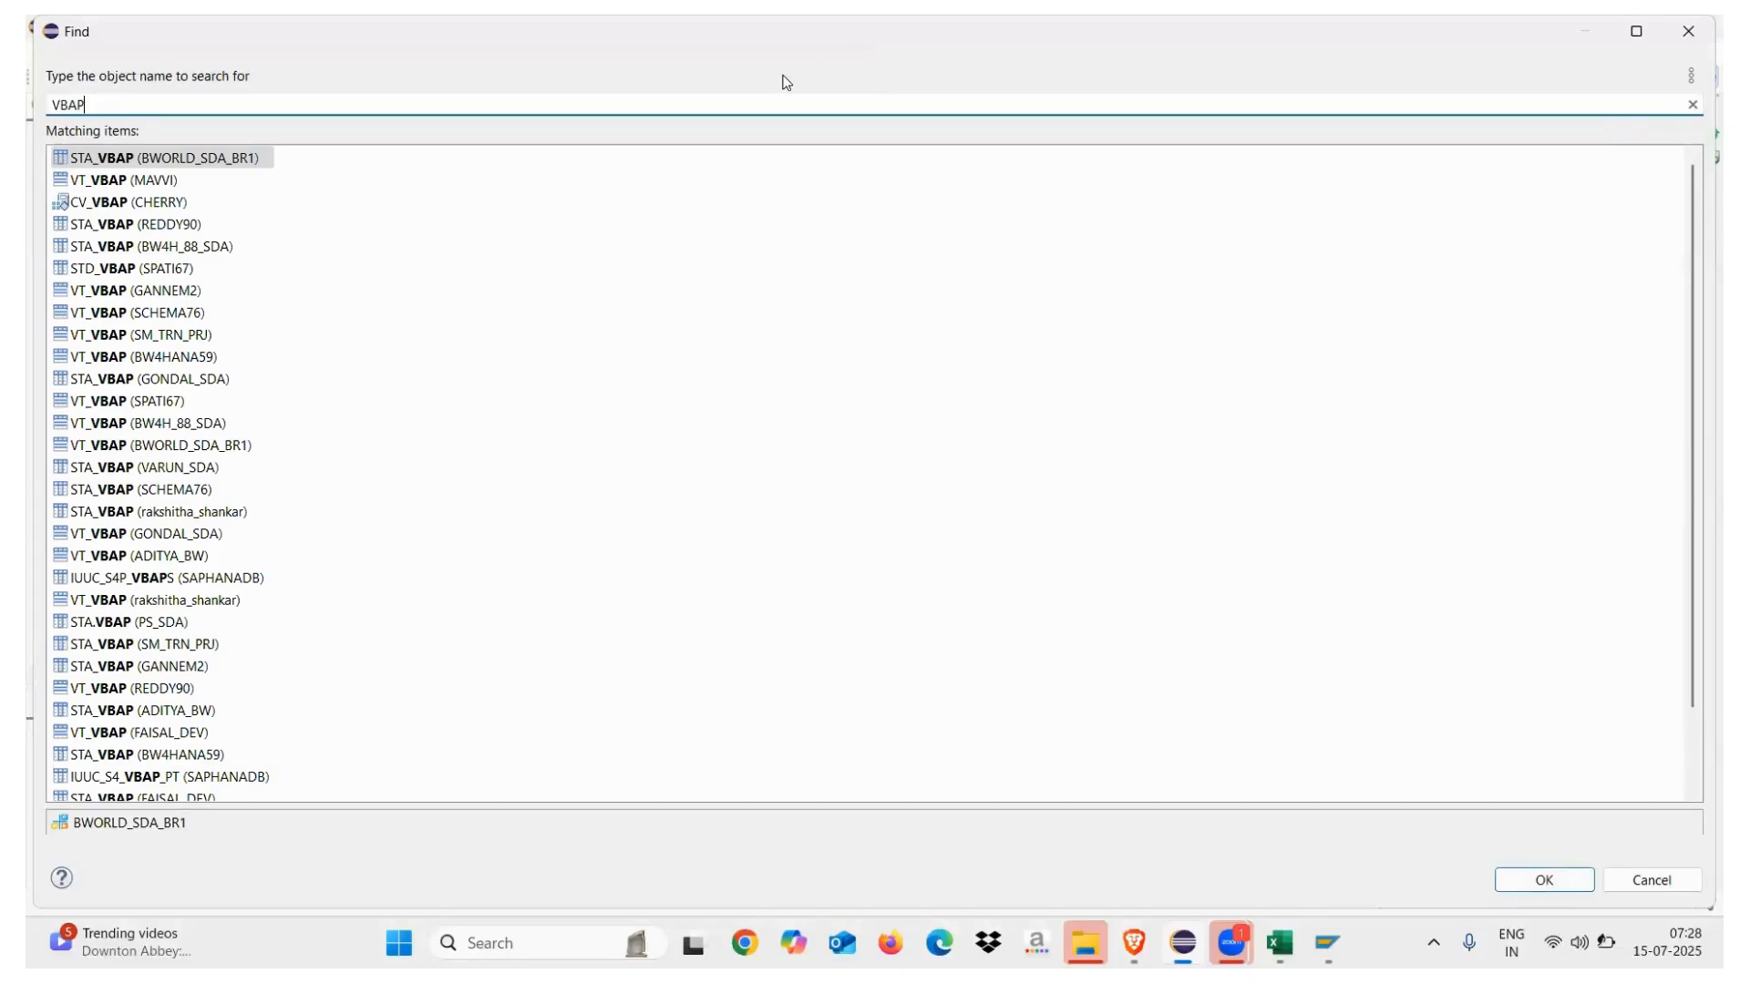
pyautogui.click(98, 182)
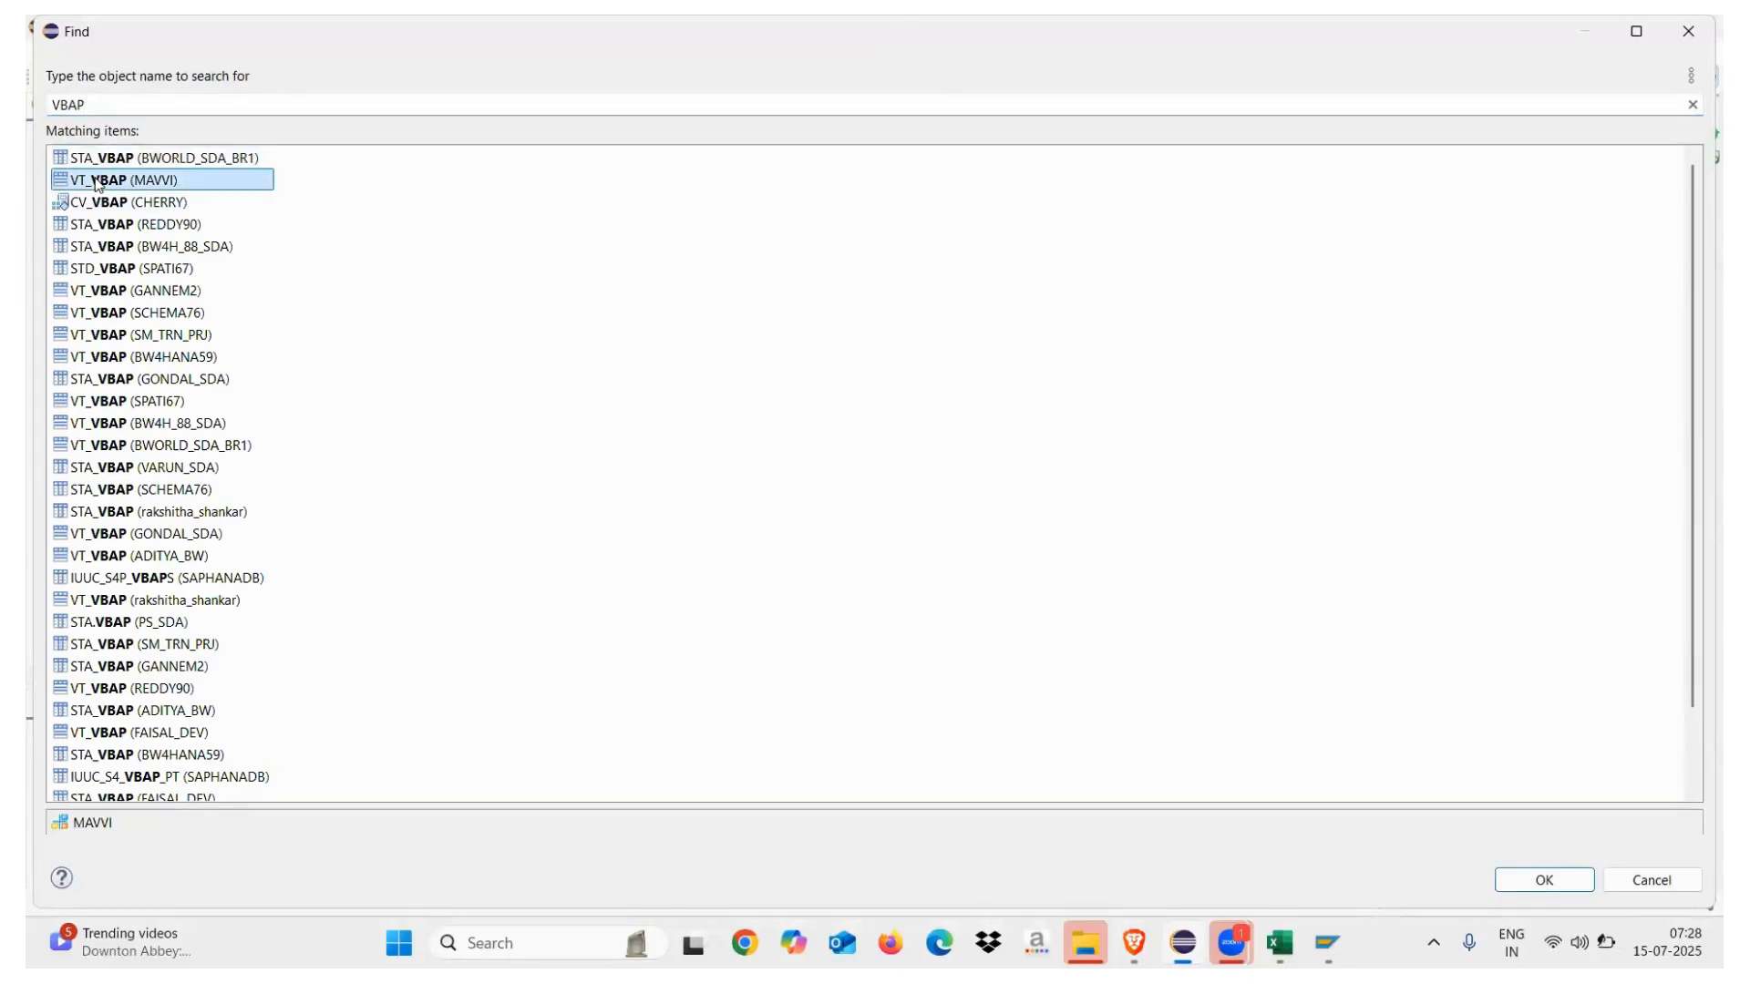
pyautogui.doubleClick(97, 181)
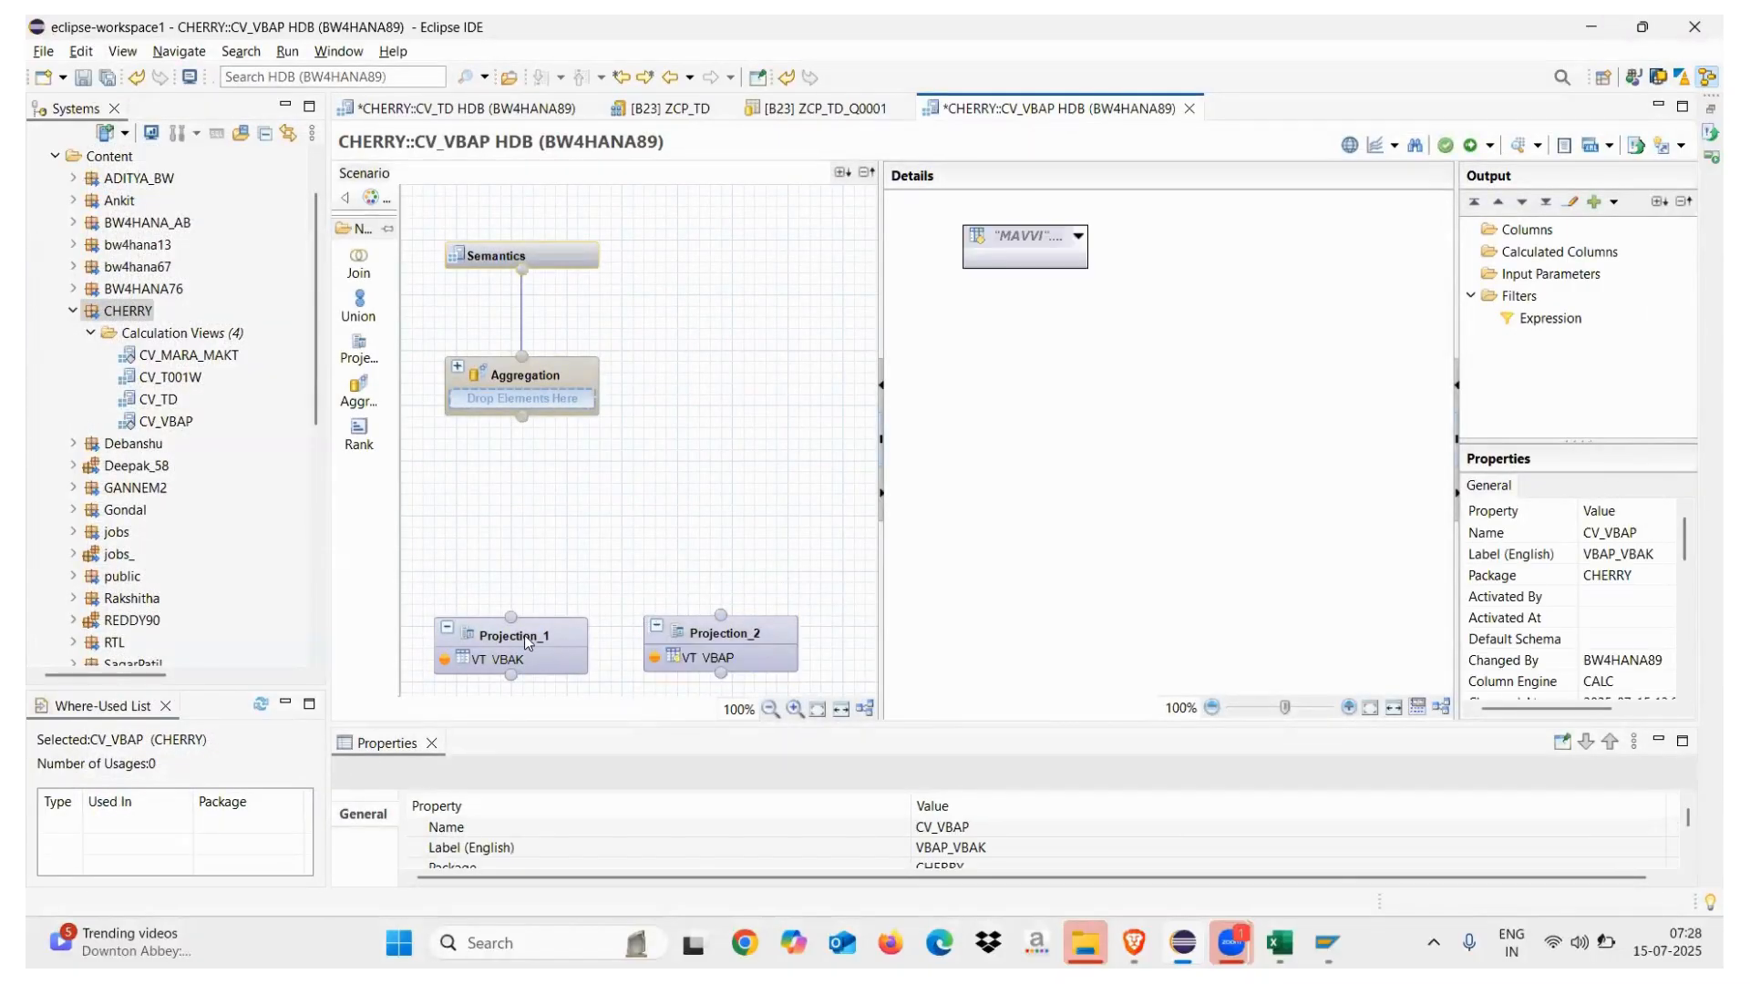
pyautogui.moveTo(523, 636)
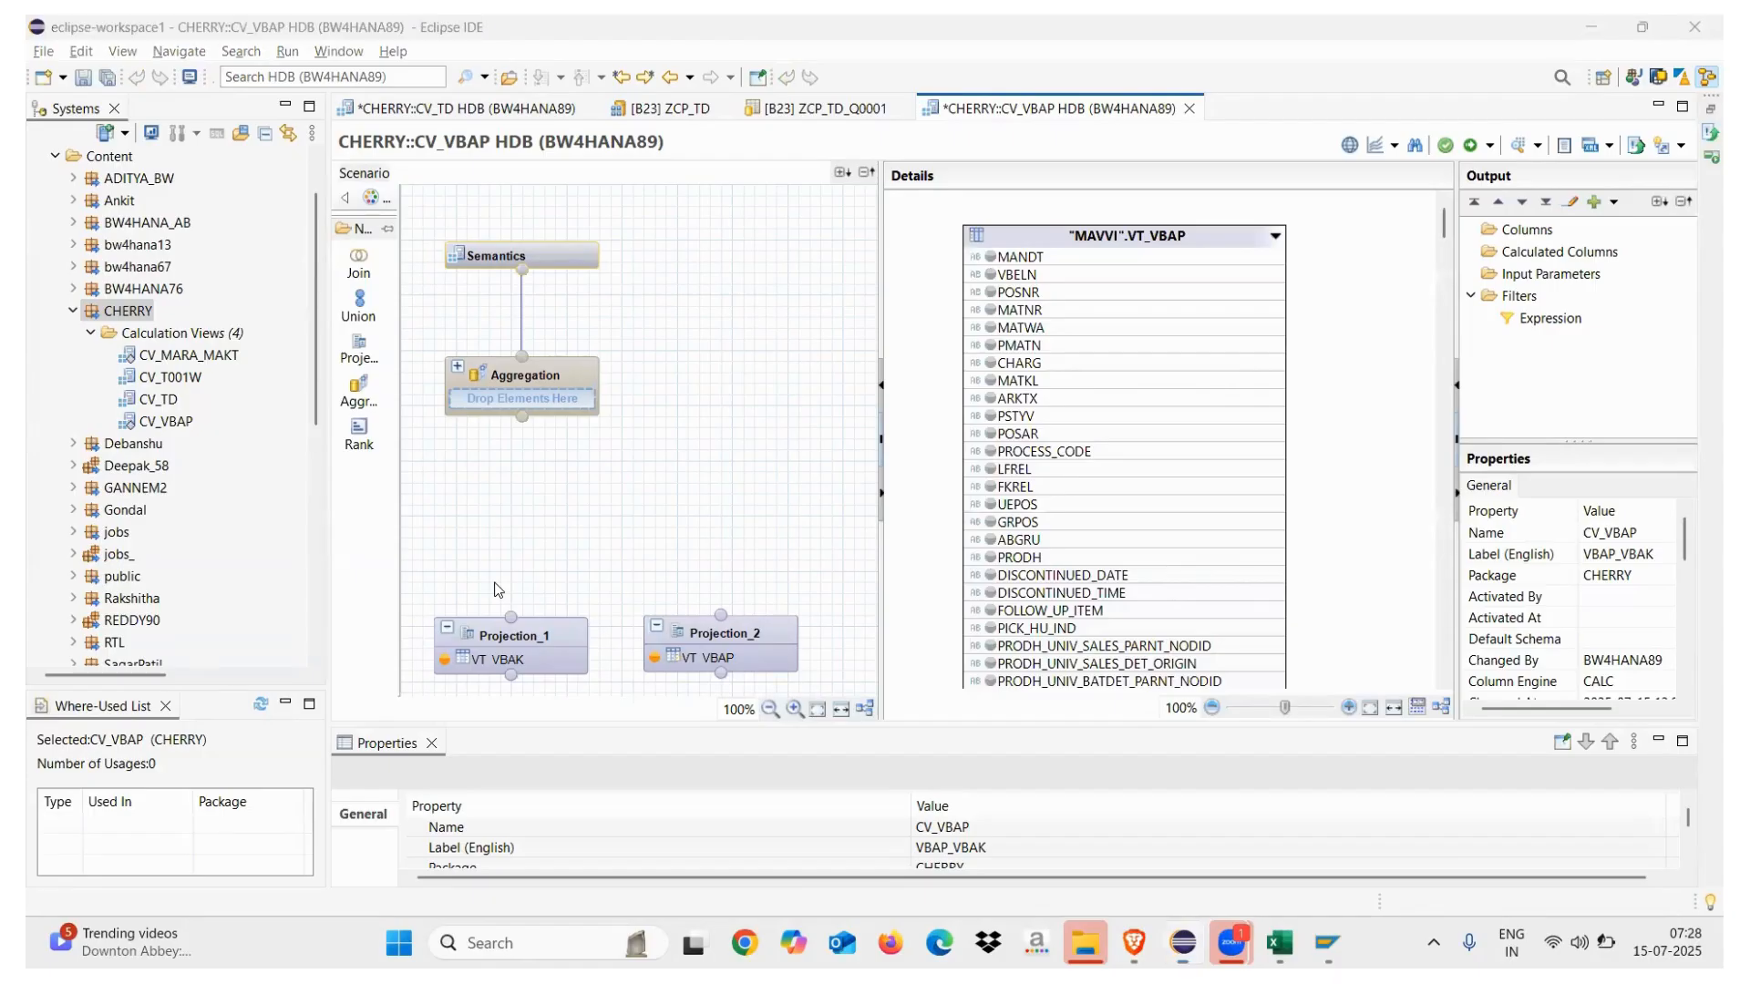
# Place Join_1 above the projections and connect Projection_1 and Projection_2 into it
pyautogui.click(358, 264)
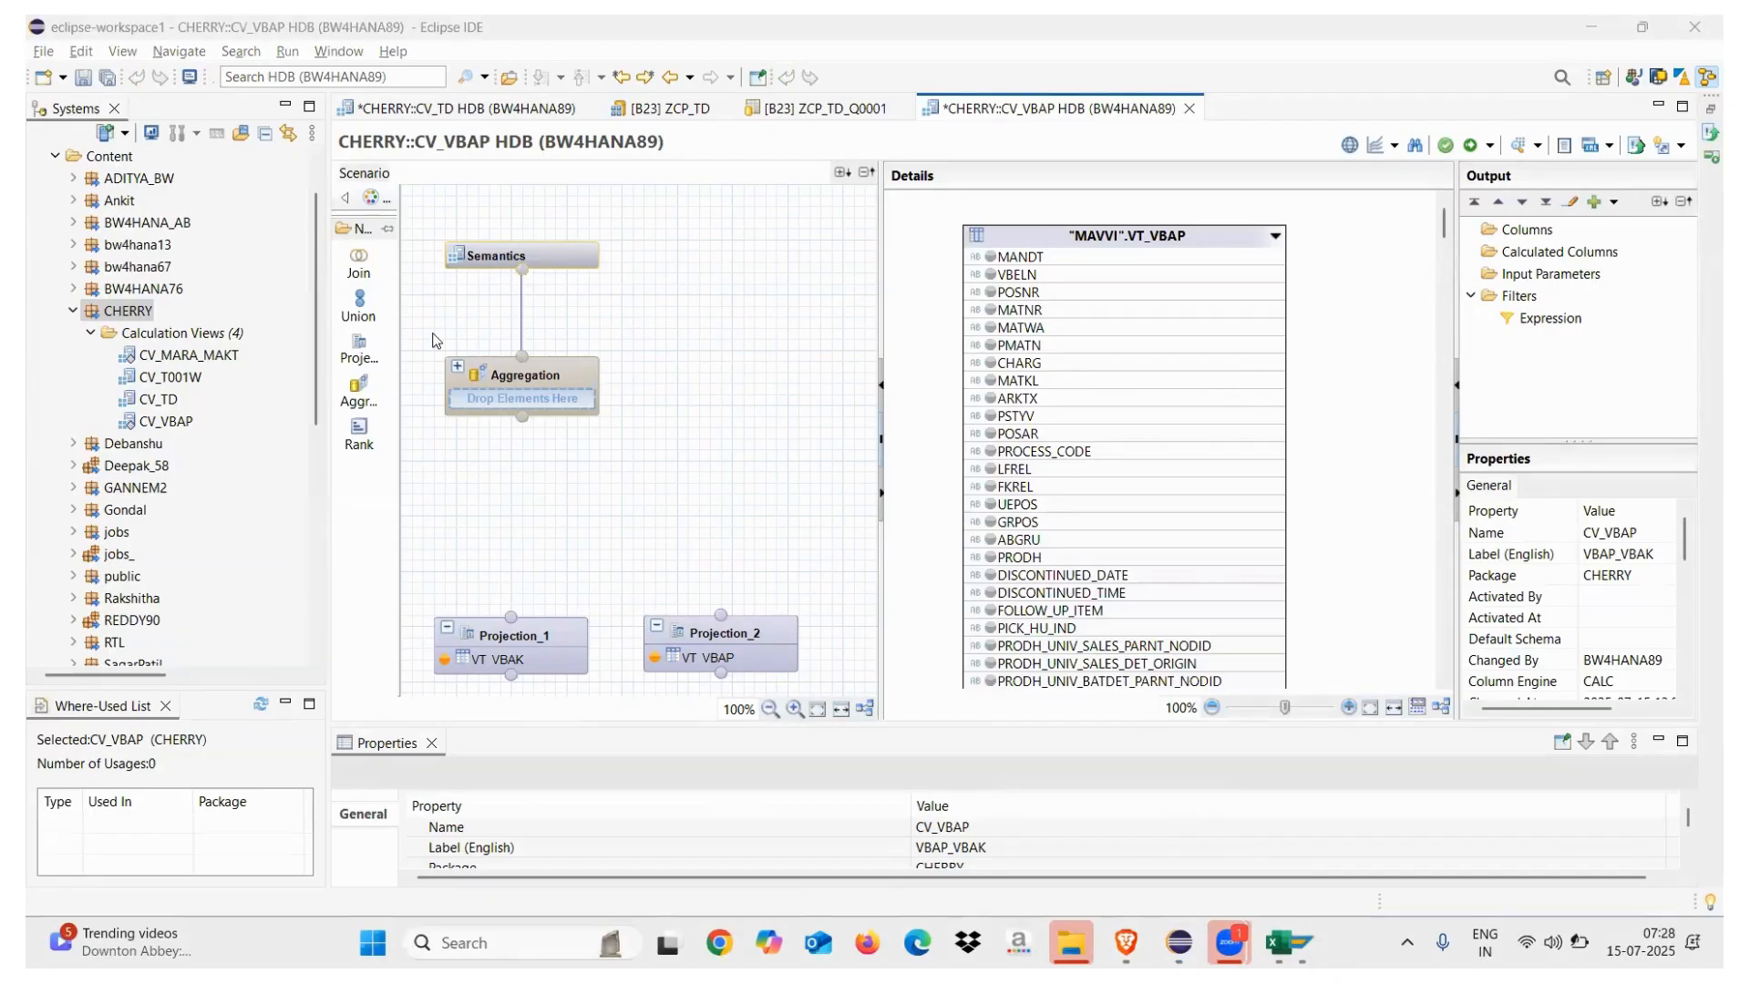
pyautogui.click(608, 497)
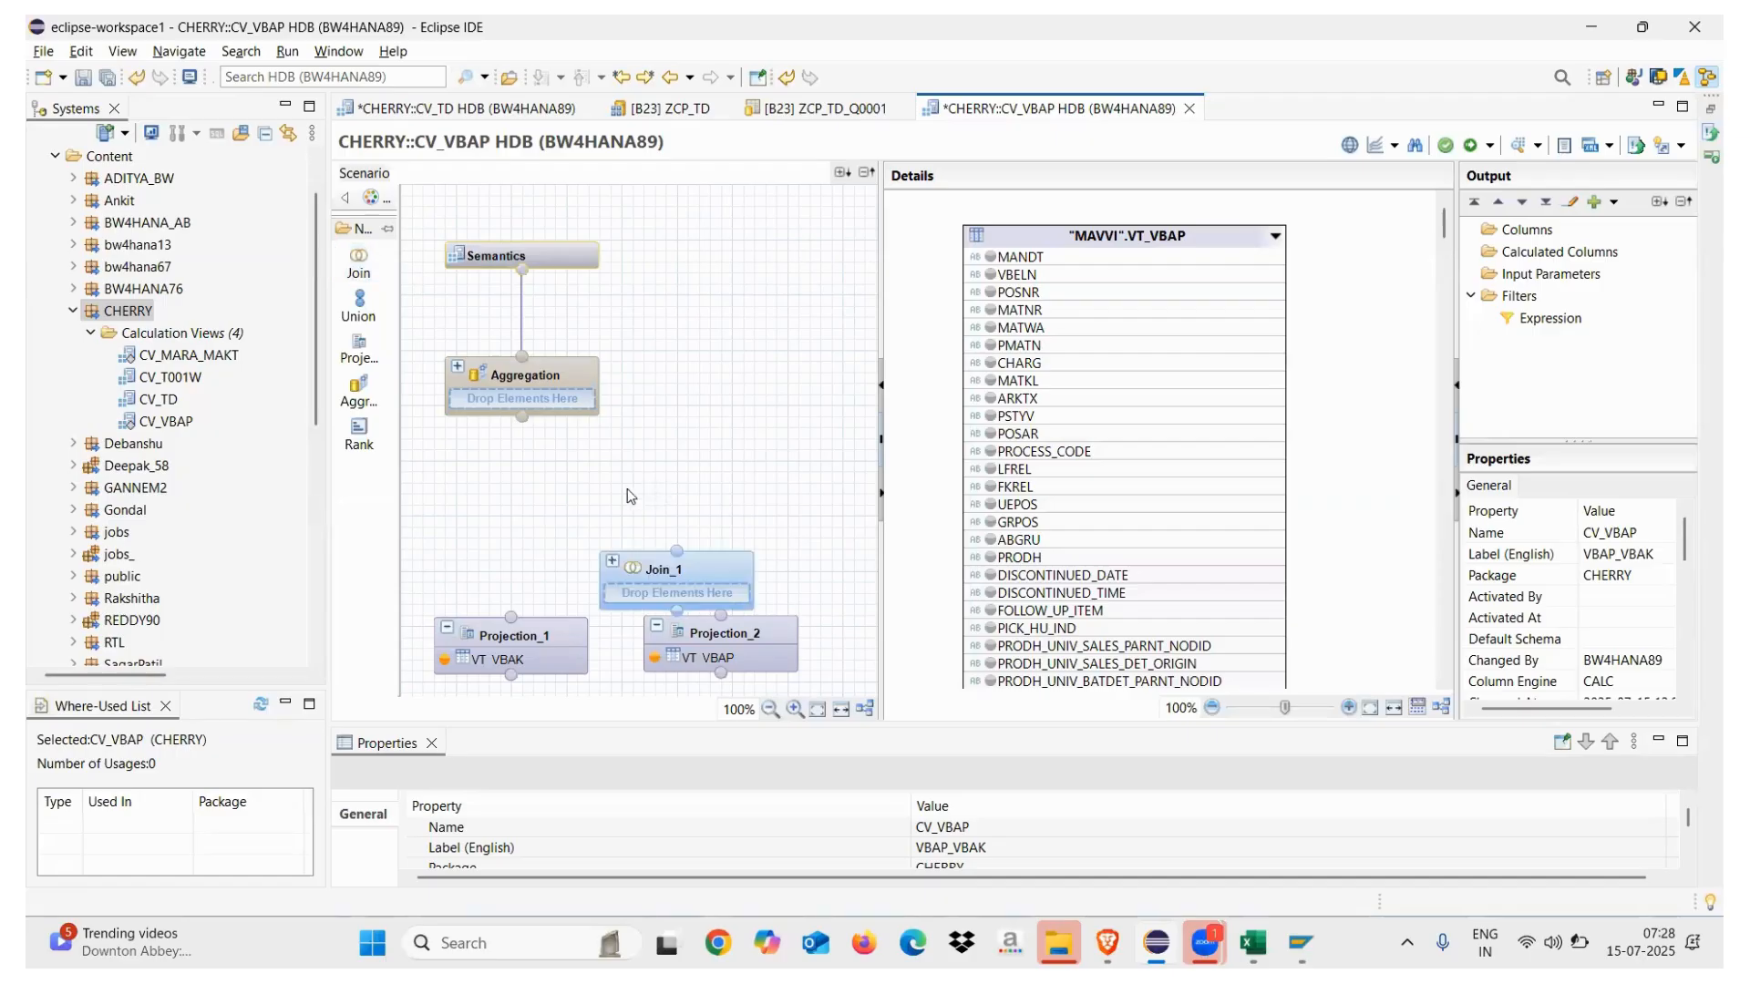
pyautogui.moveTo(710, 568); pyautogui.dragTo(630, 503)
pyautogui.moveTo(509, 620); pyautogui.dragTo(599, 551)
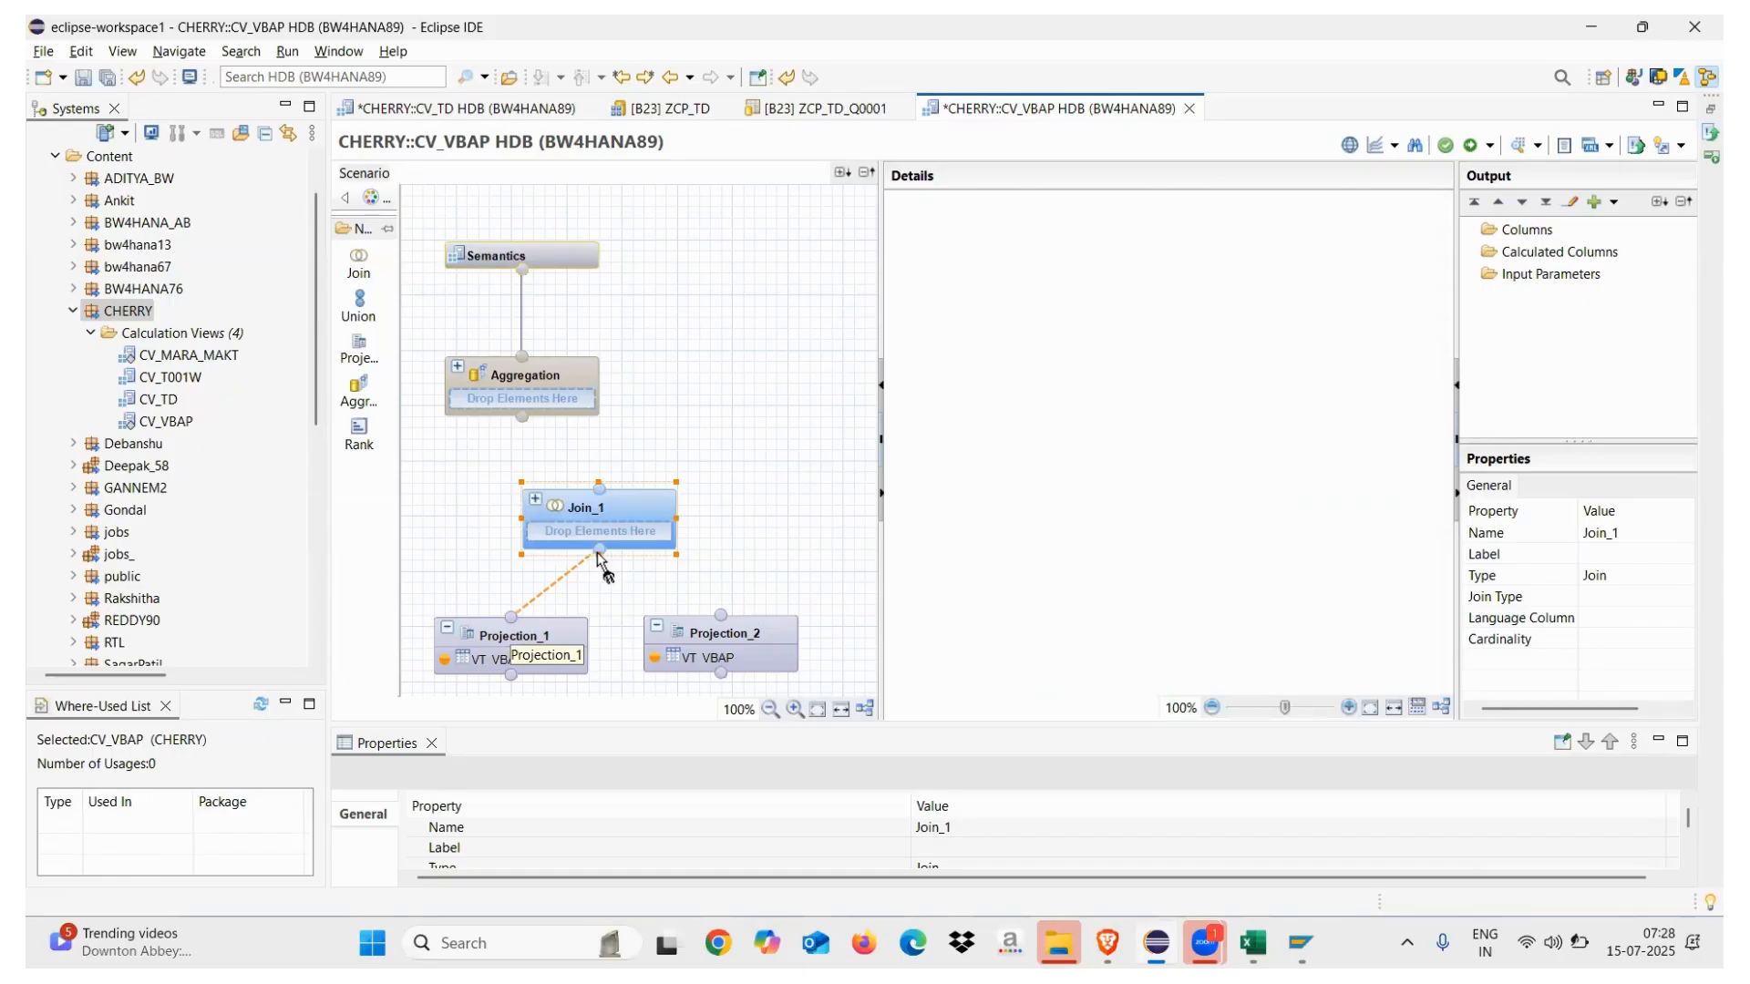
pyautogui.moveTo(722, 617); pyautogui.dragTo(600, 557)
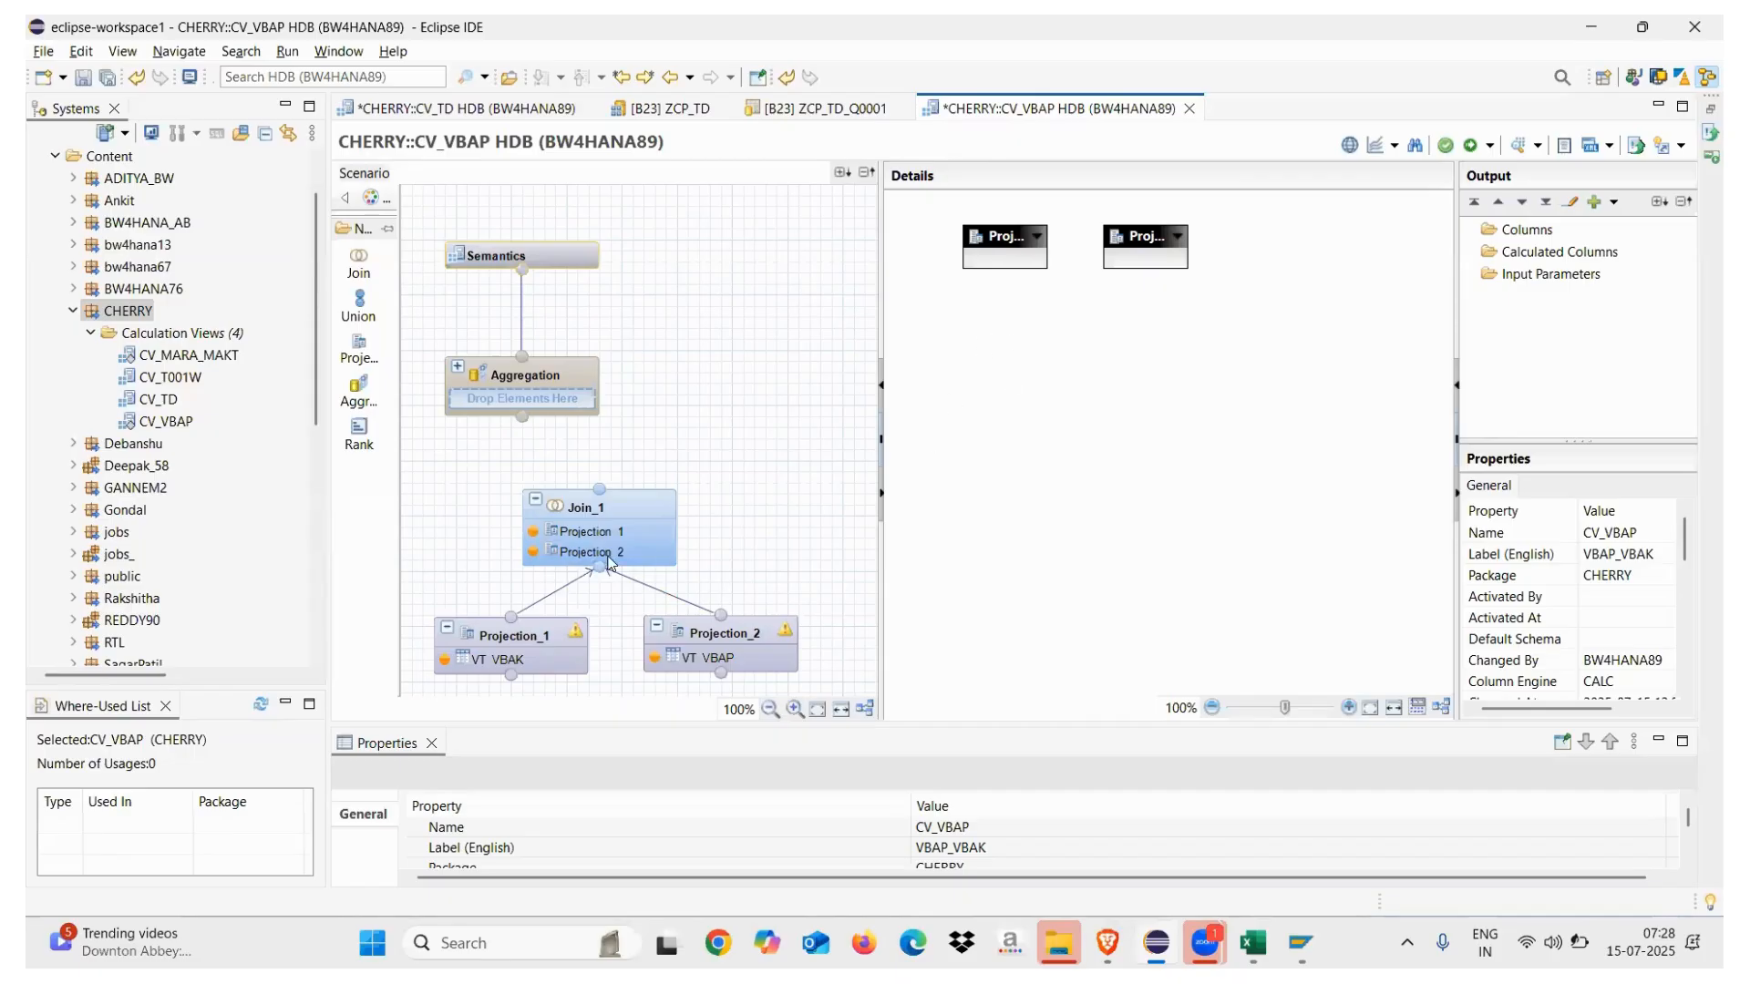
# Review Join_1's properties and Projection_1's VT_VBAK columns
pyautogui.click(591, 521)
pyautogui.click(497, 642)
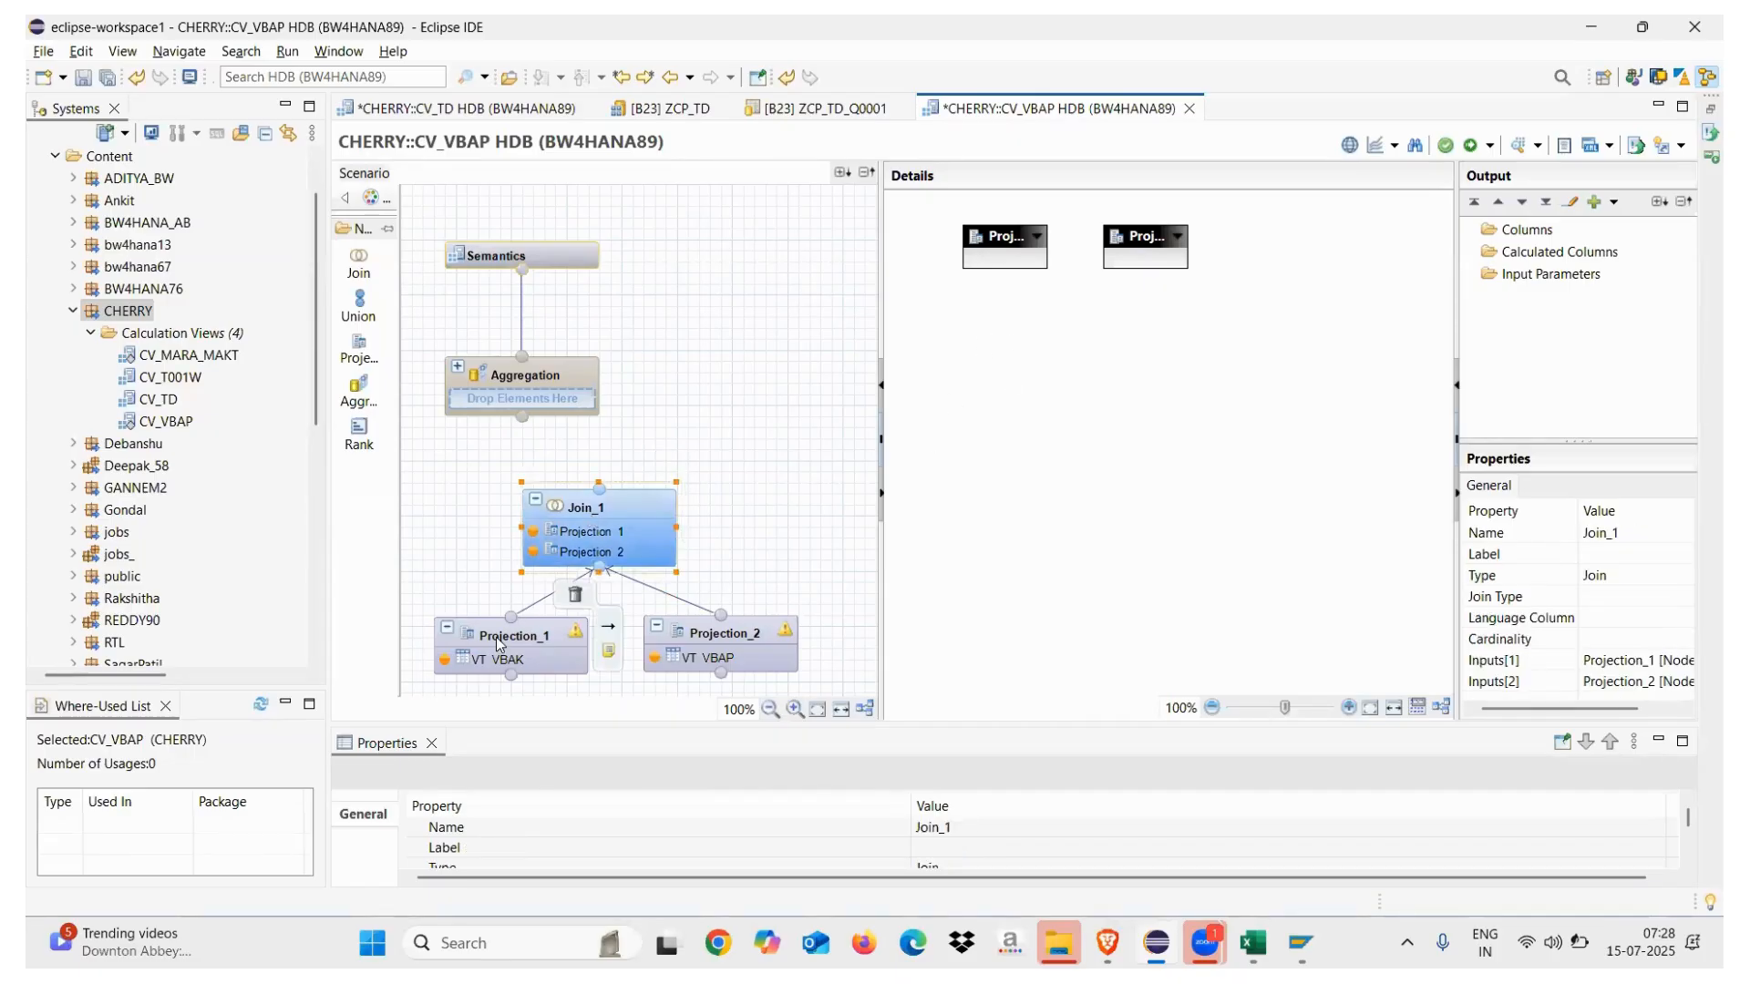
pyautogui.click(597, 515)
pyautogui.click(477, 658)
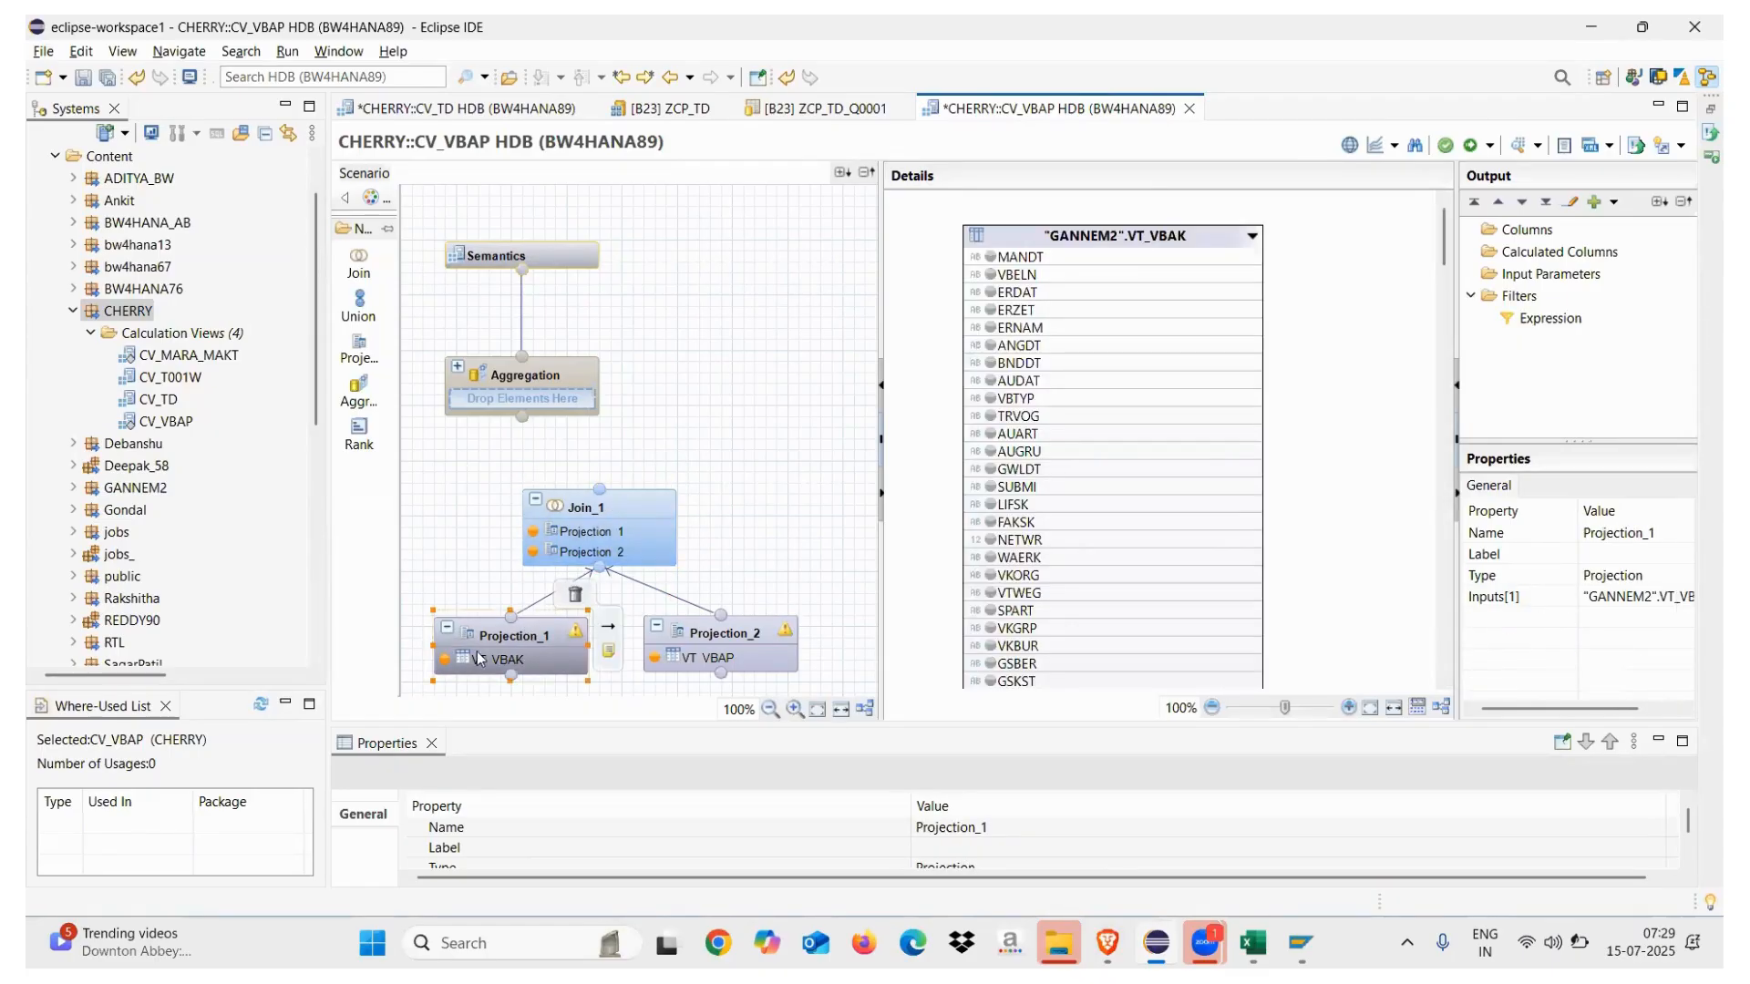
# Add VBELN, ERDAT, ERNAM, VBTYP, AUART and AUGRU to Projection_1's output columns
pyautogui.click(990, 275)
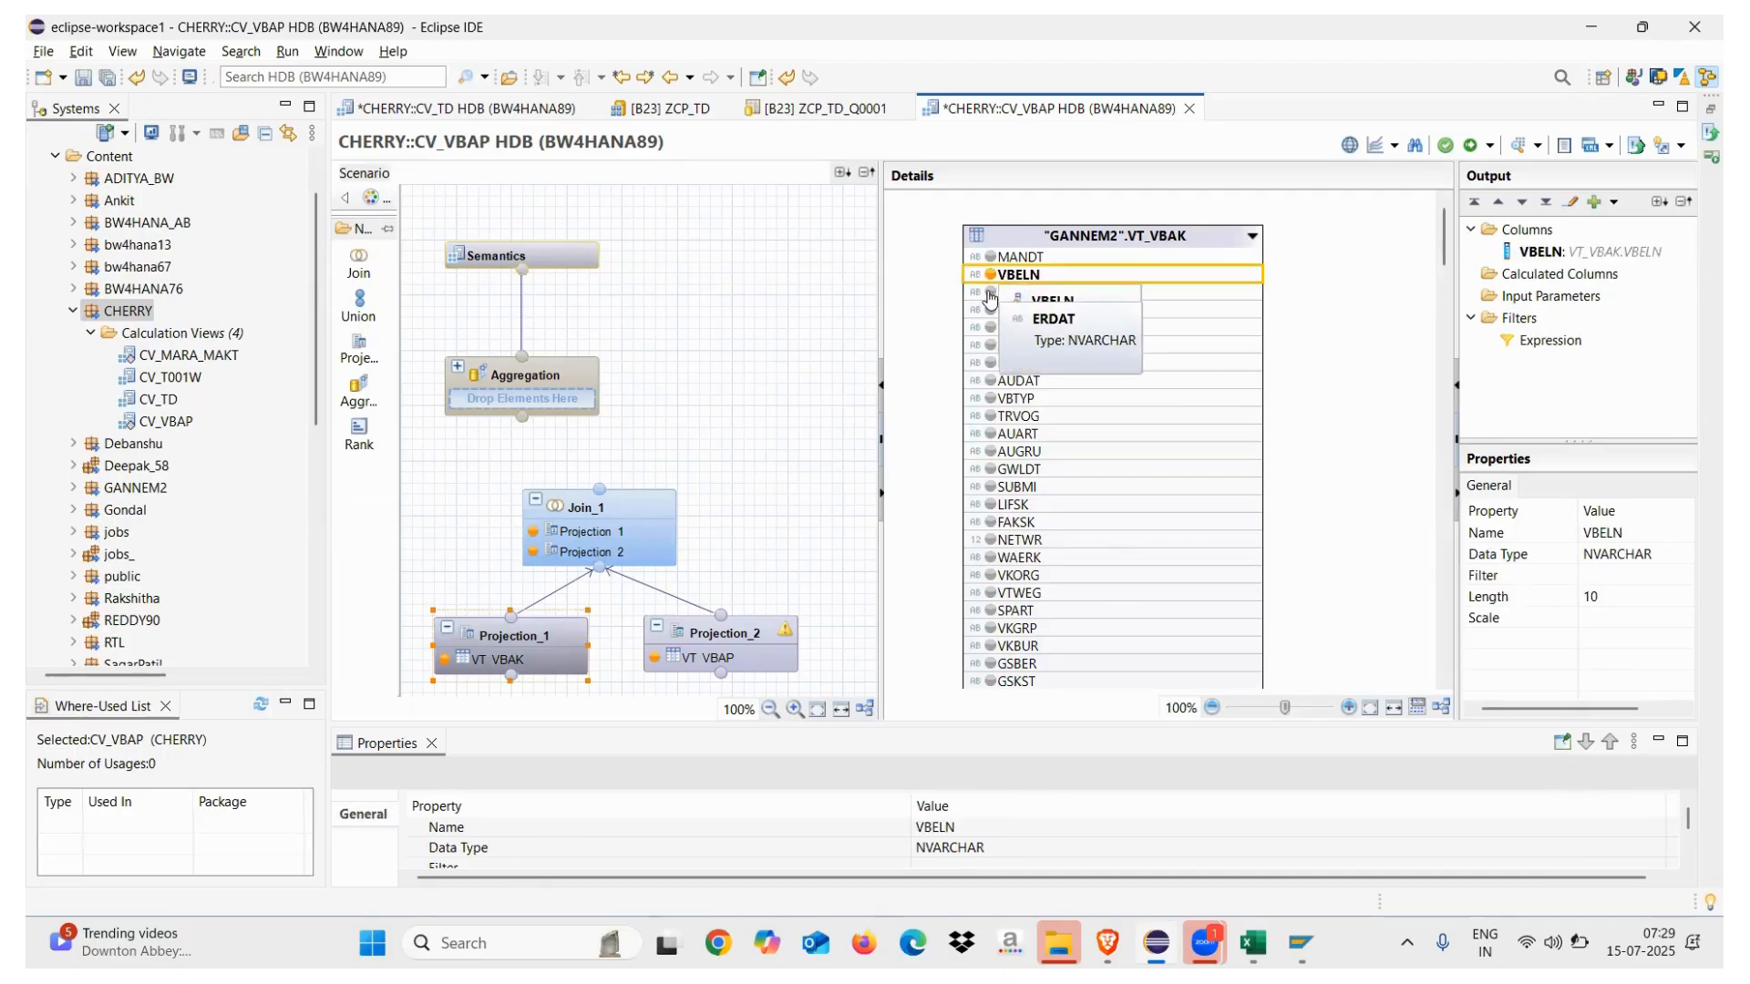
pyautogui.click(991, 292)
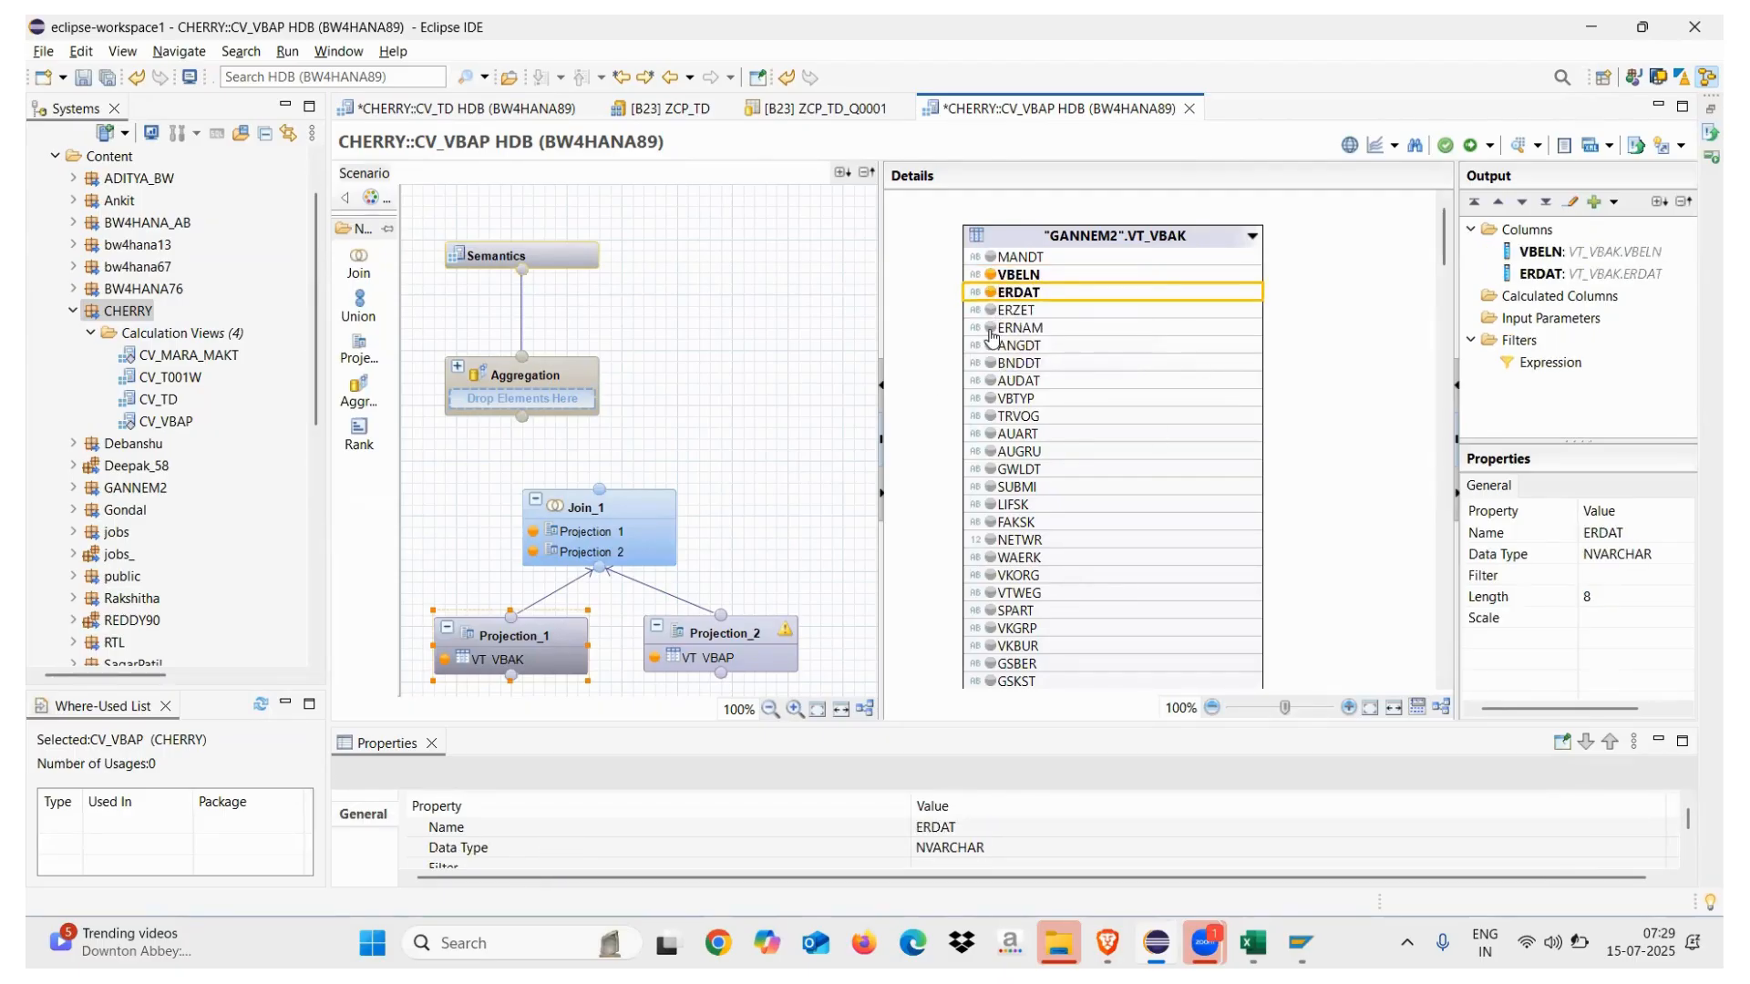
pyautogui.click(990, 329)
pyautogui.click(990, 399)
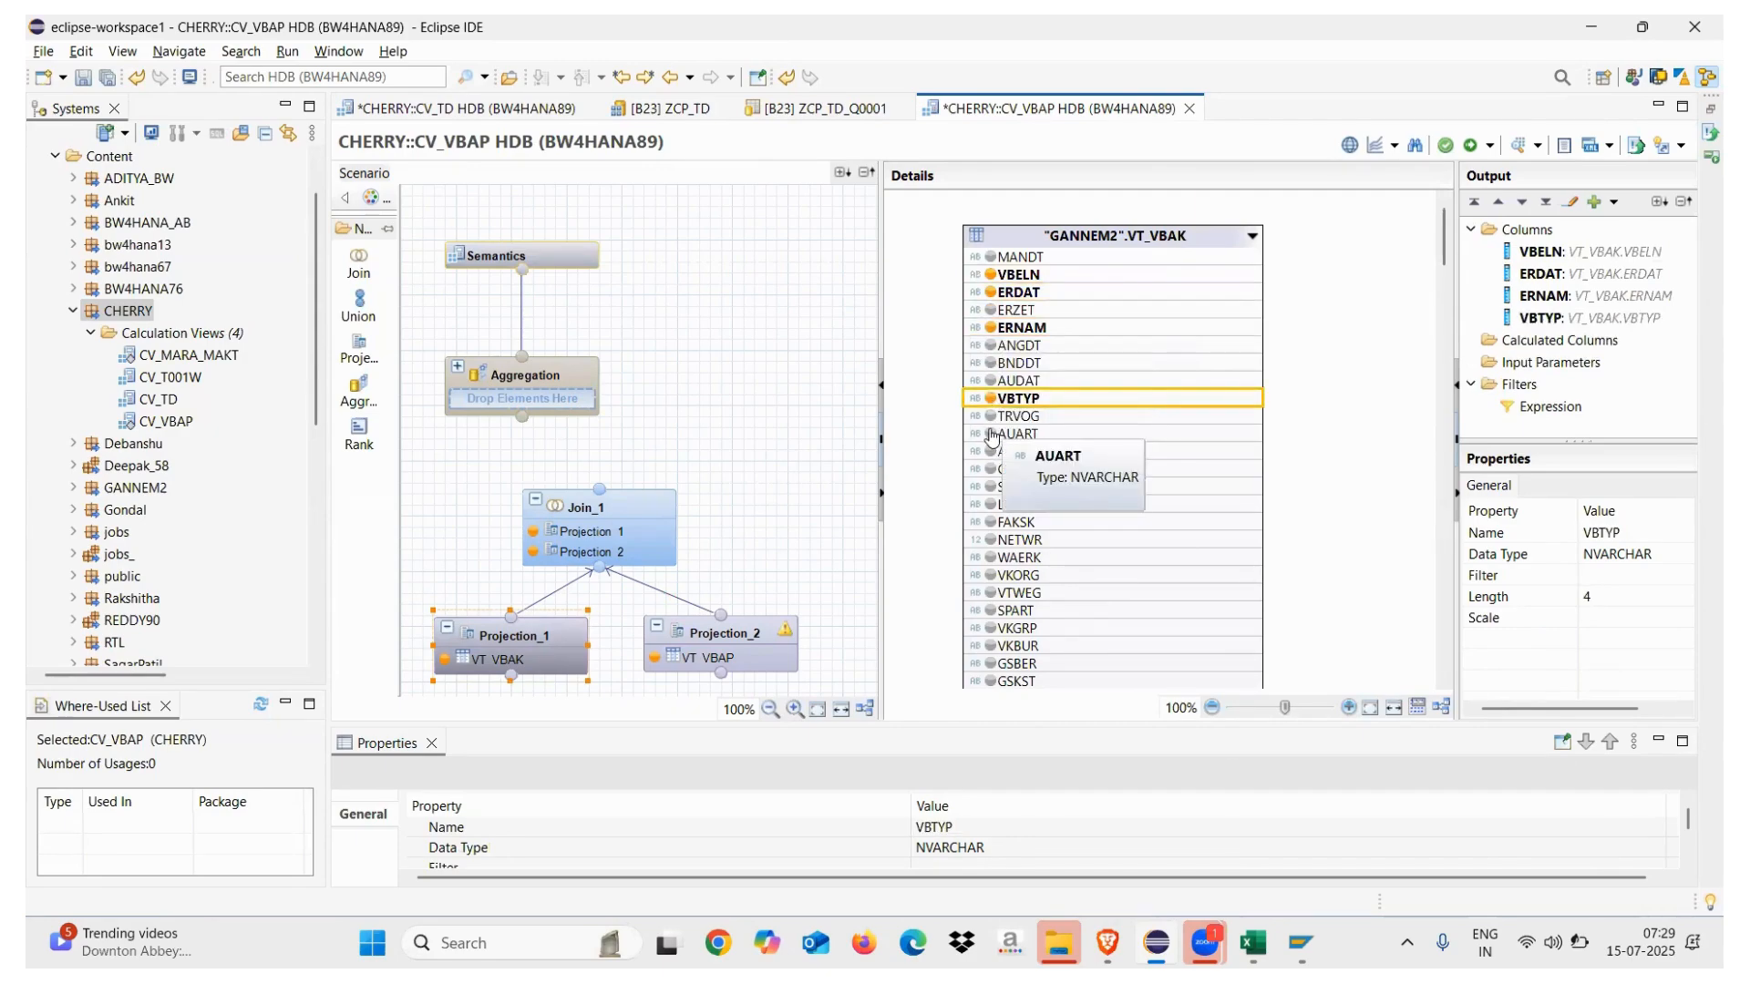
pyautogui.click(992, 435)
pyautogui.click(992, 453)
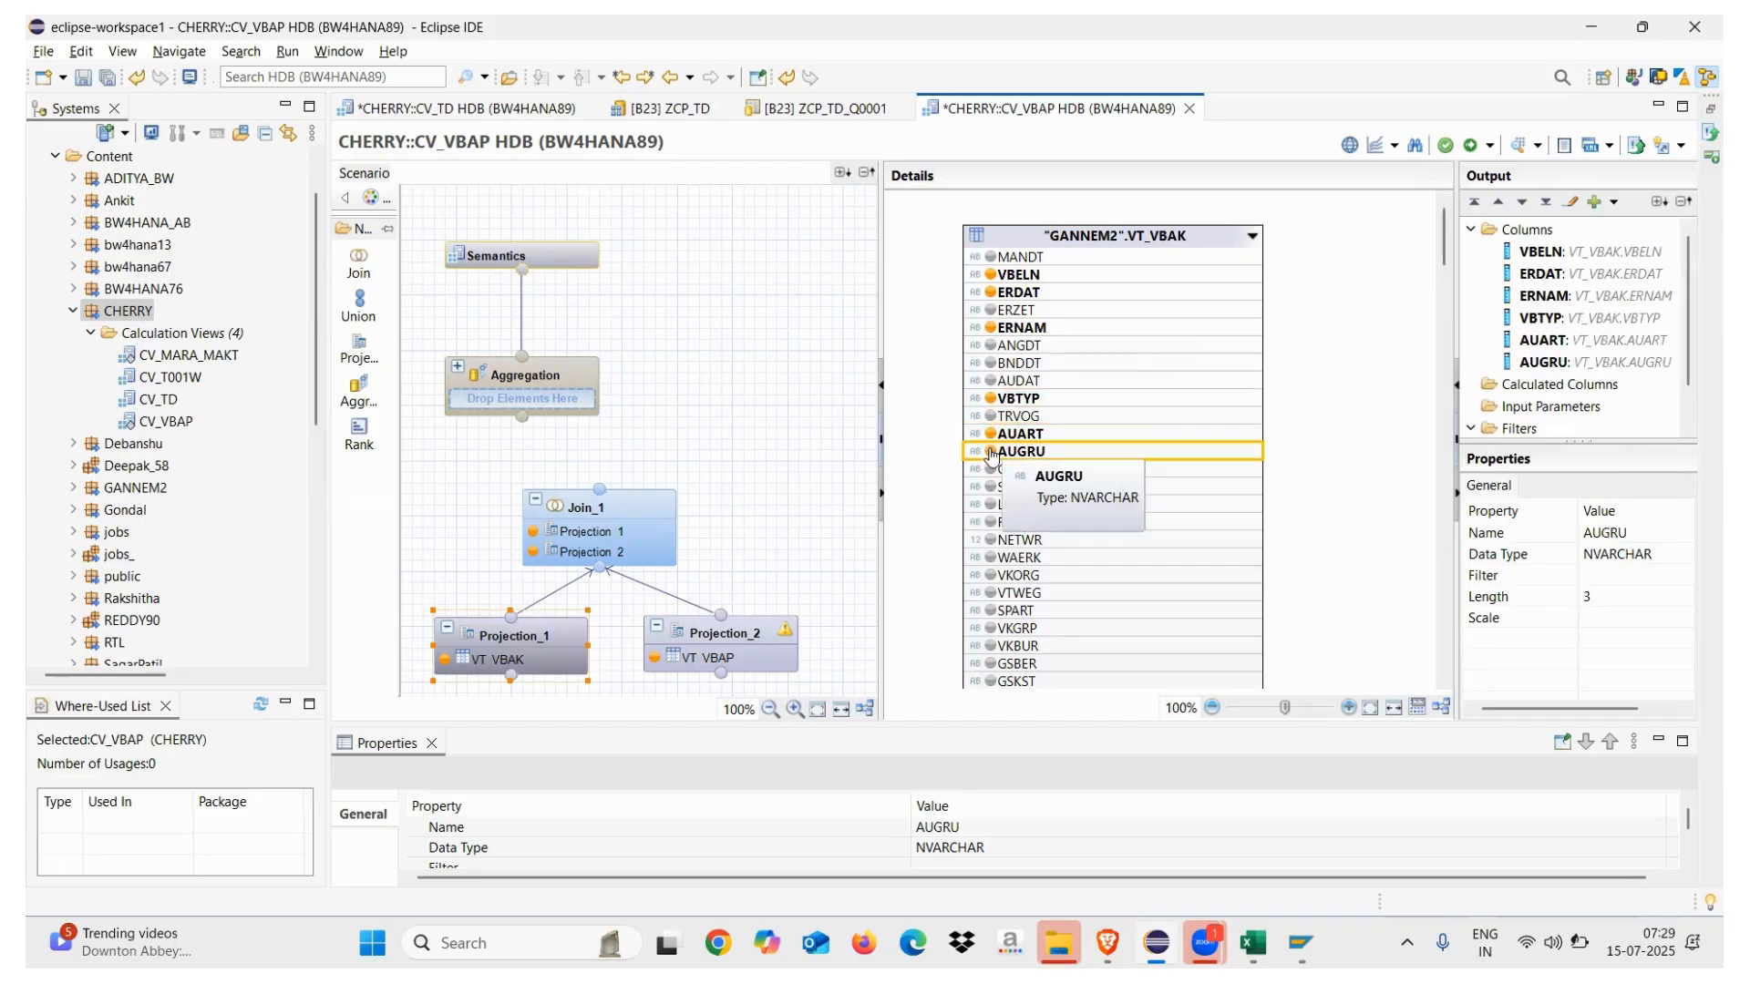
pyautogui.click(715, 638)
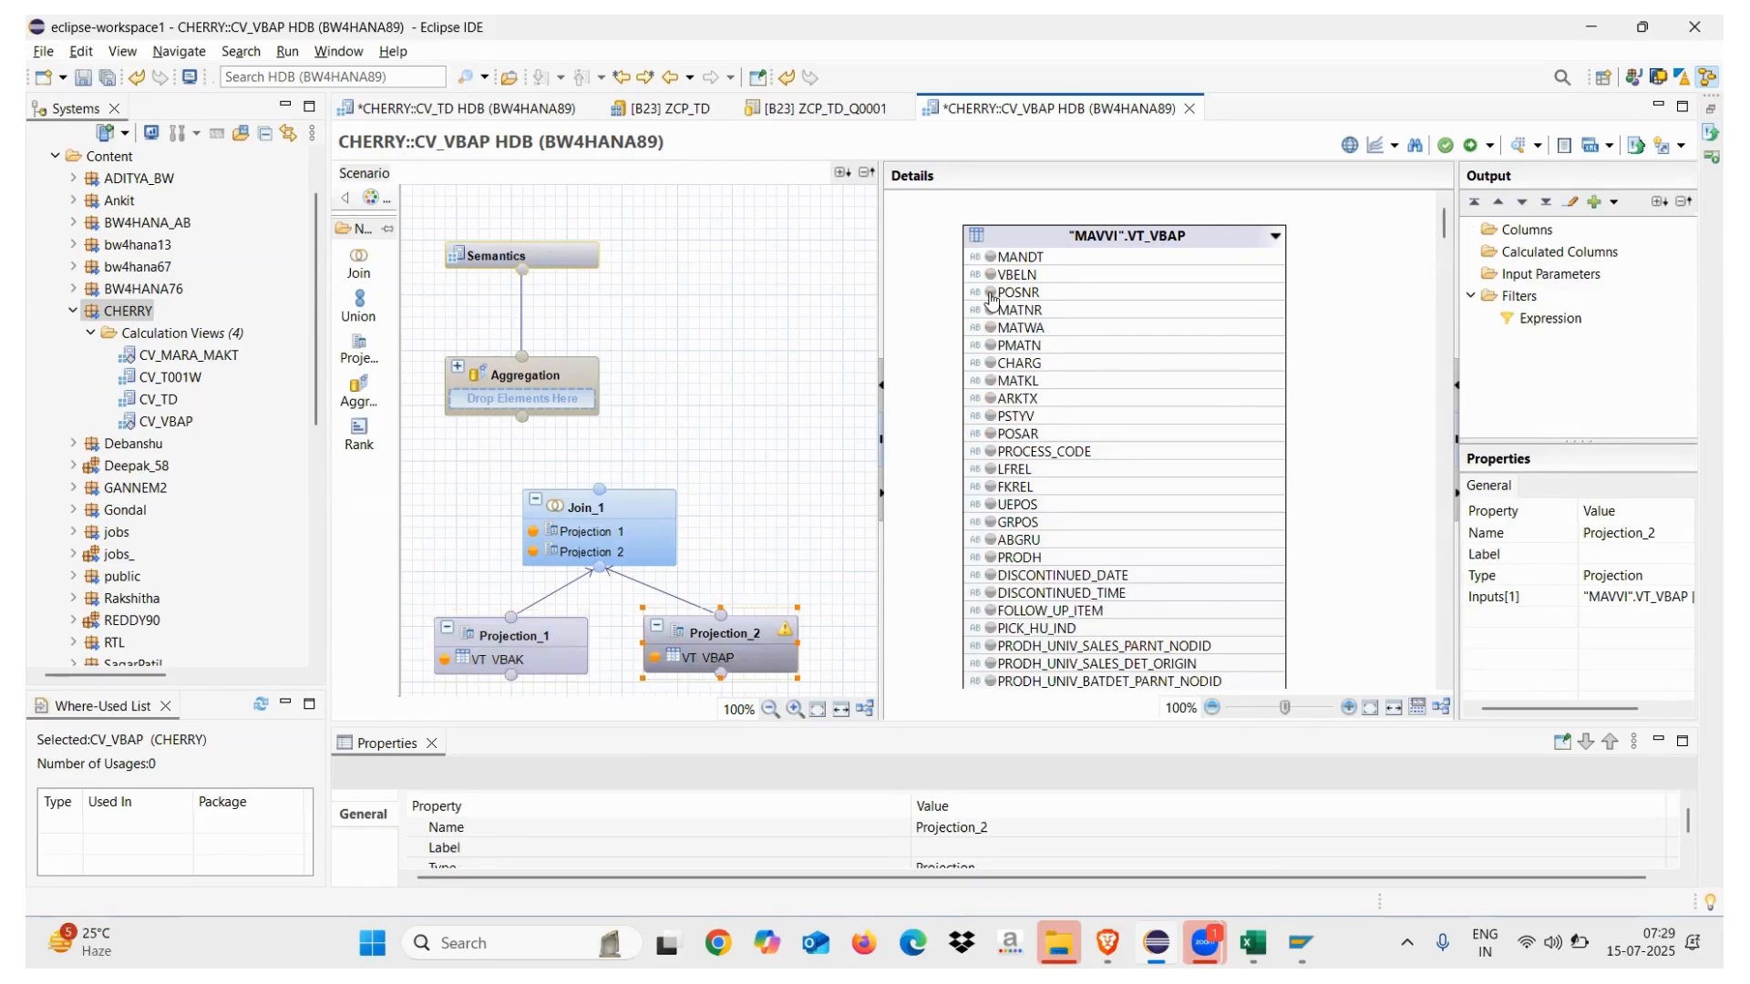
# Add POSNR, MATNR and MATKL from VT_VBAP to Projection_2's output columns
pyautogui.click(990, 293)
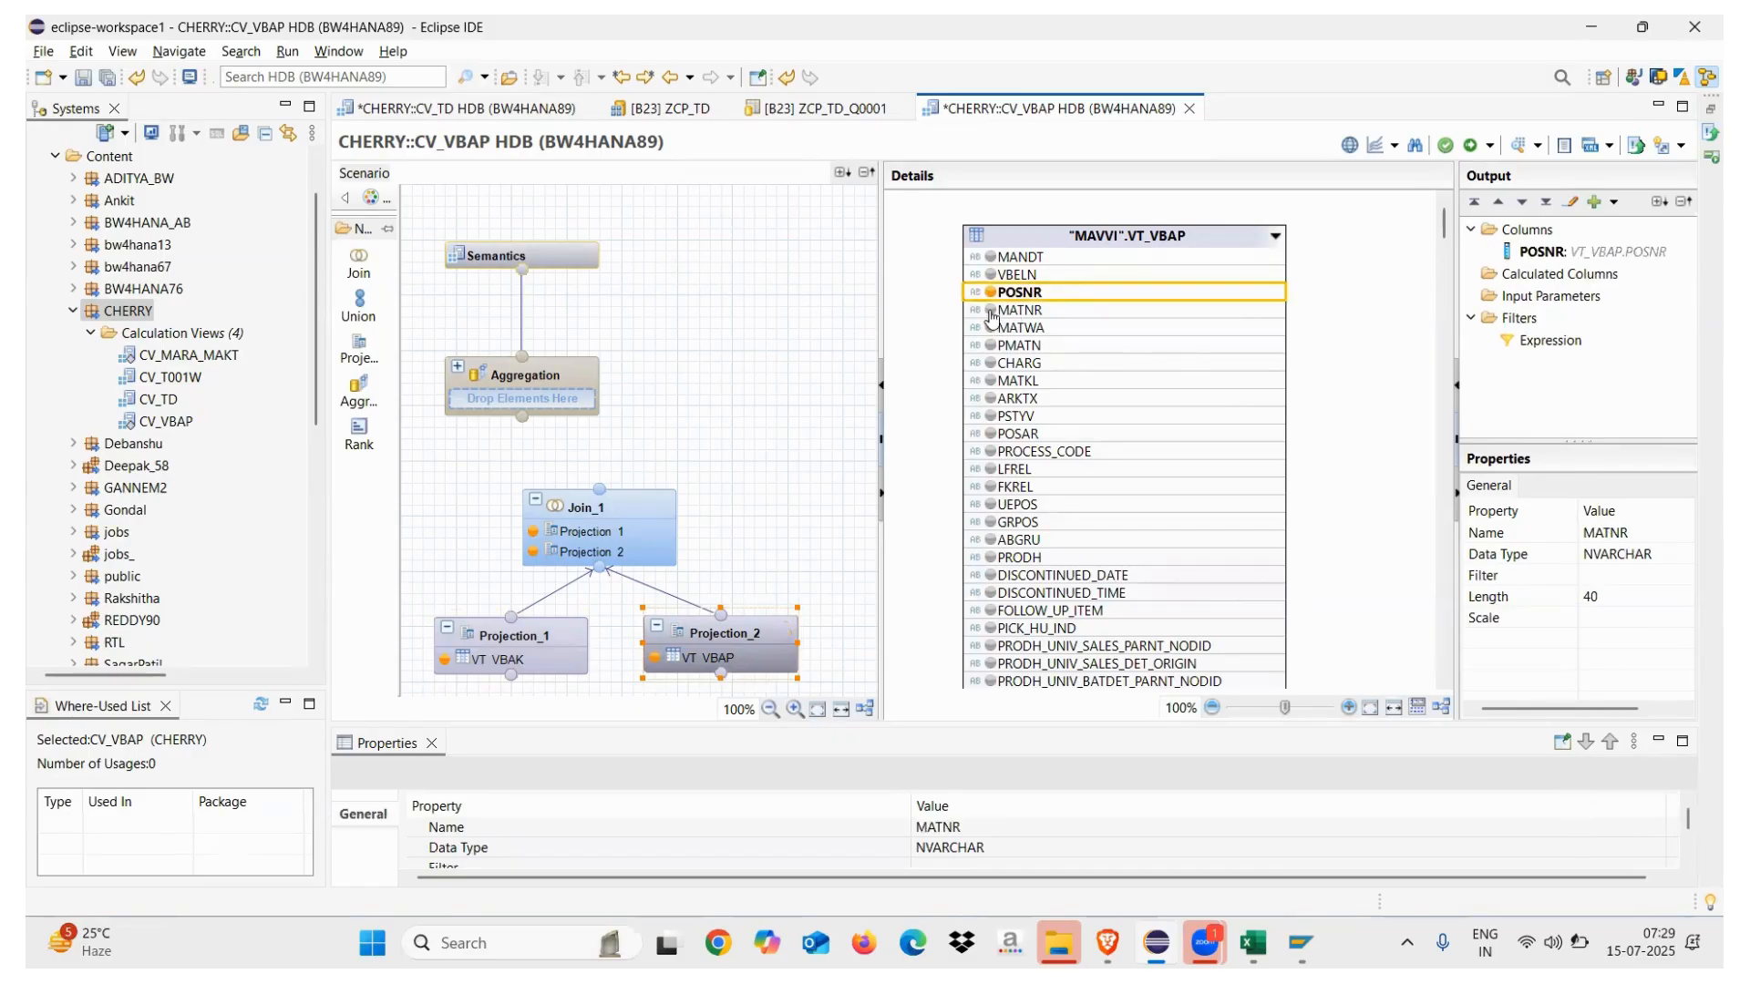
pyautogui.click(991, 313)
pyautogui.click(989, 383)
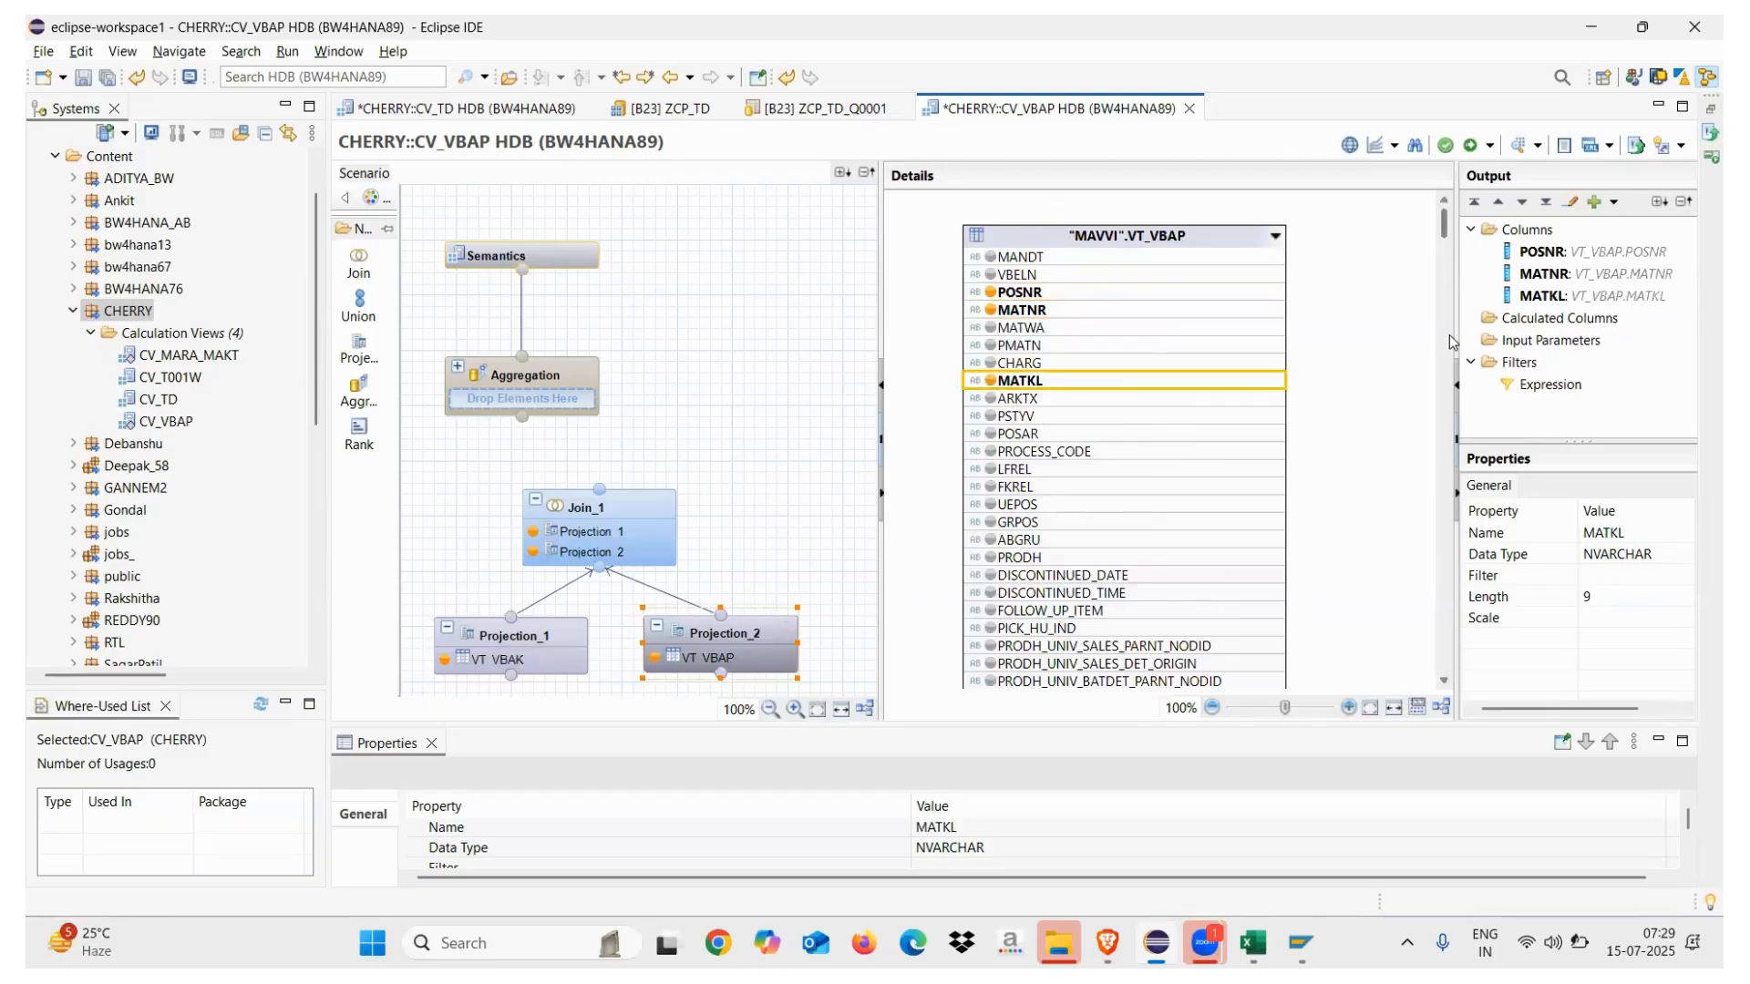
pyautogui.rightClick(1057, 241)
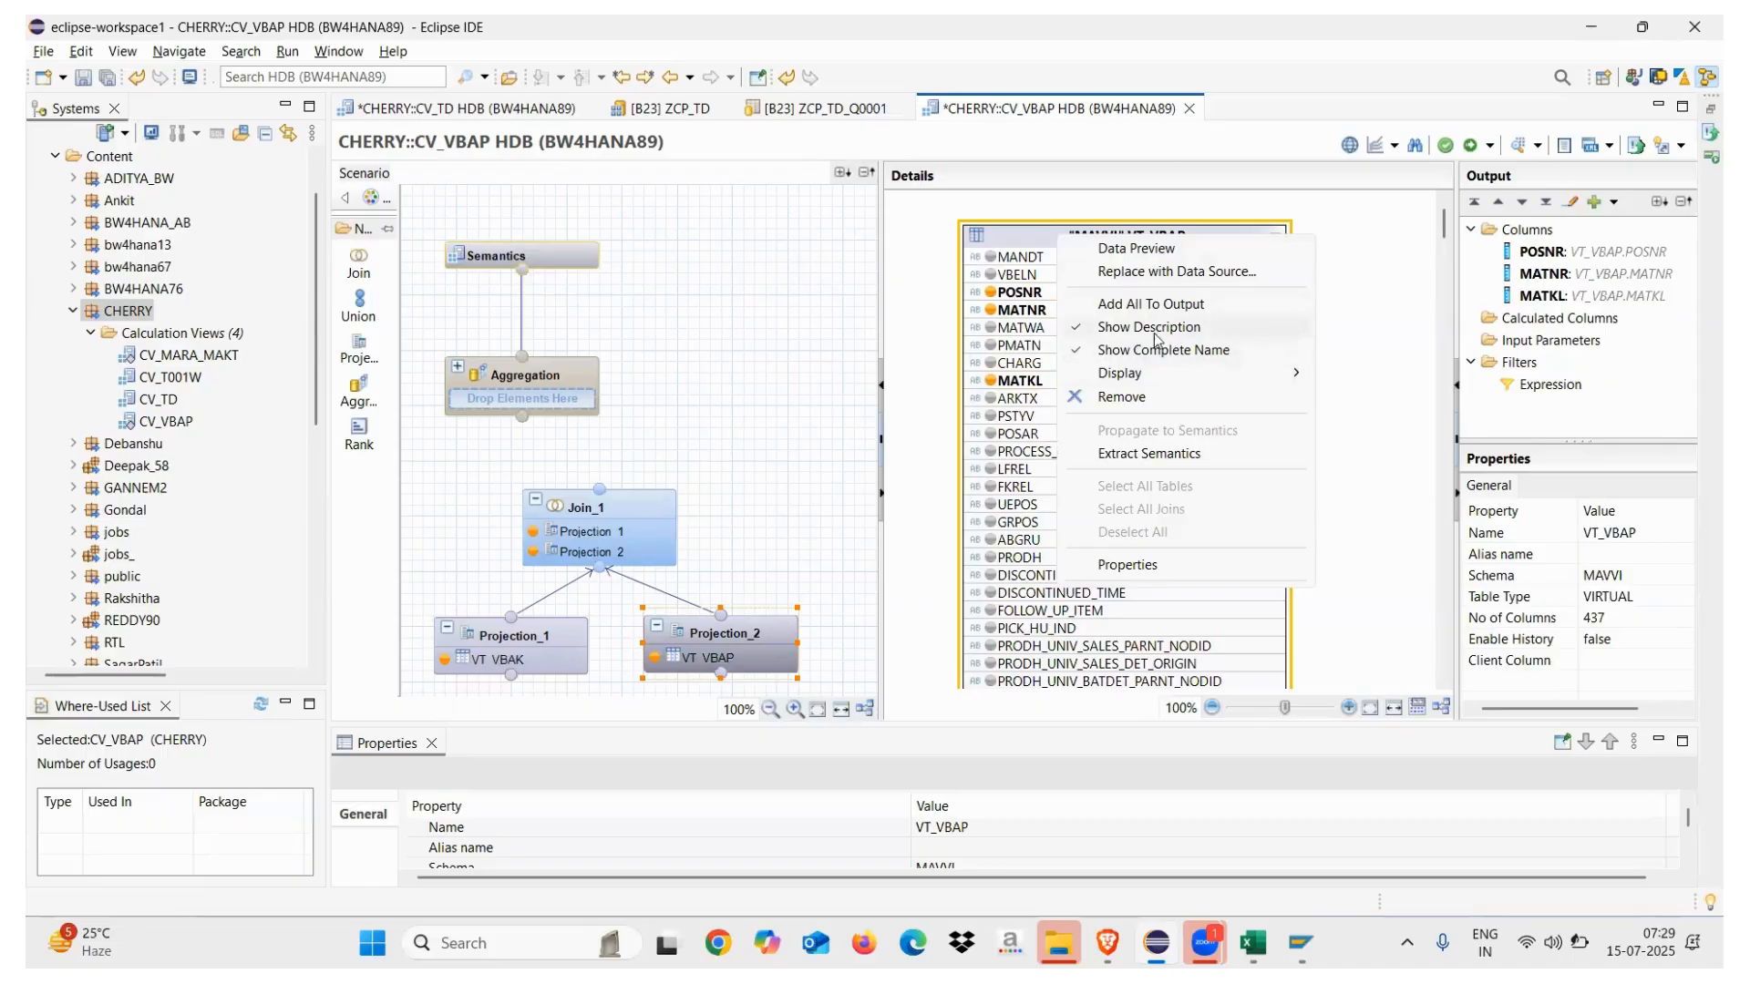
pyautogui.click(1386, 429)
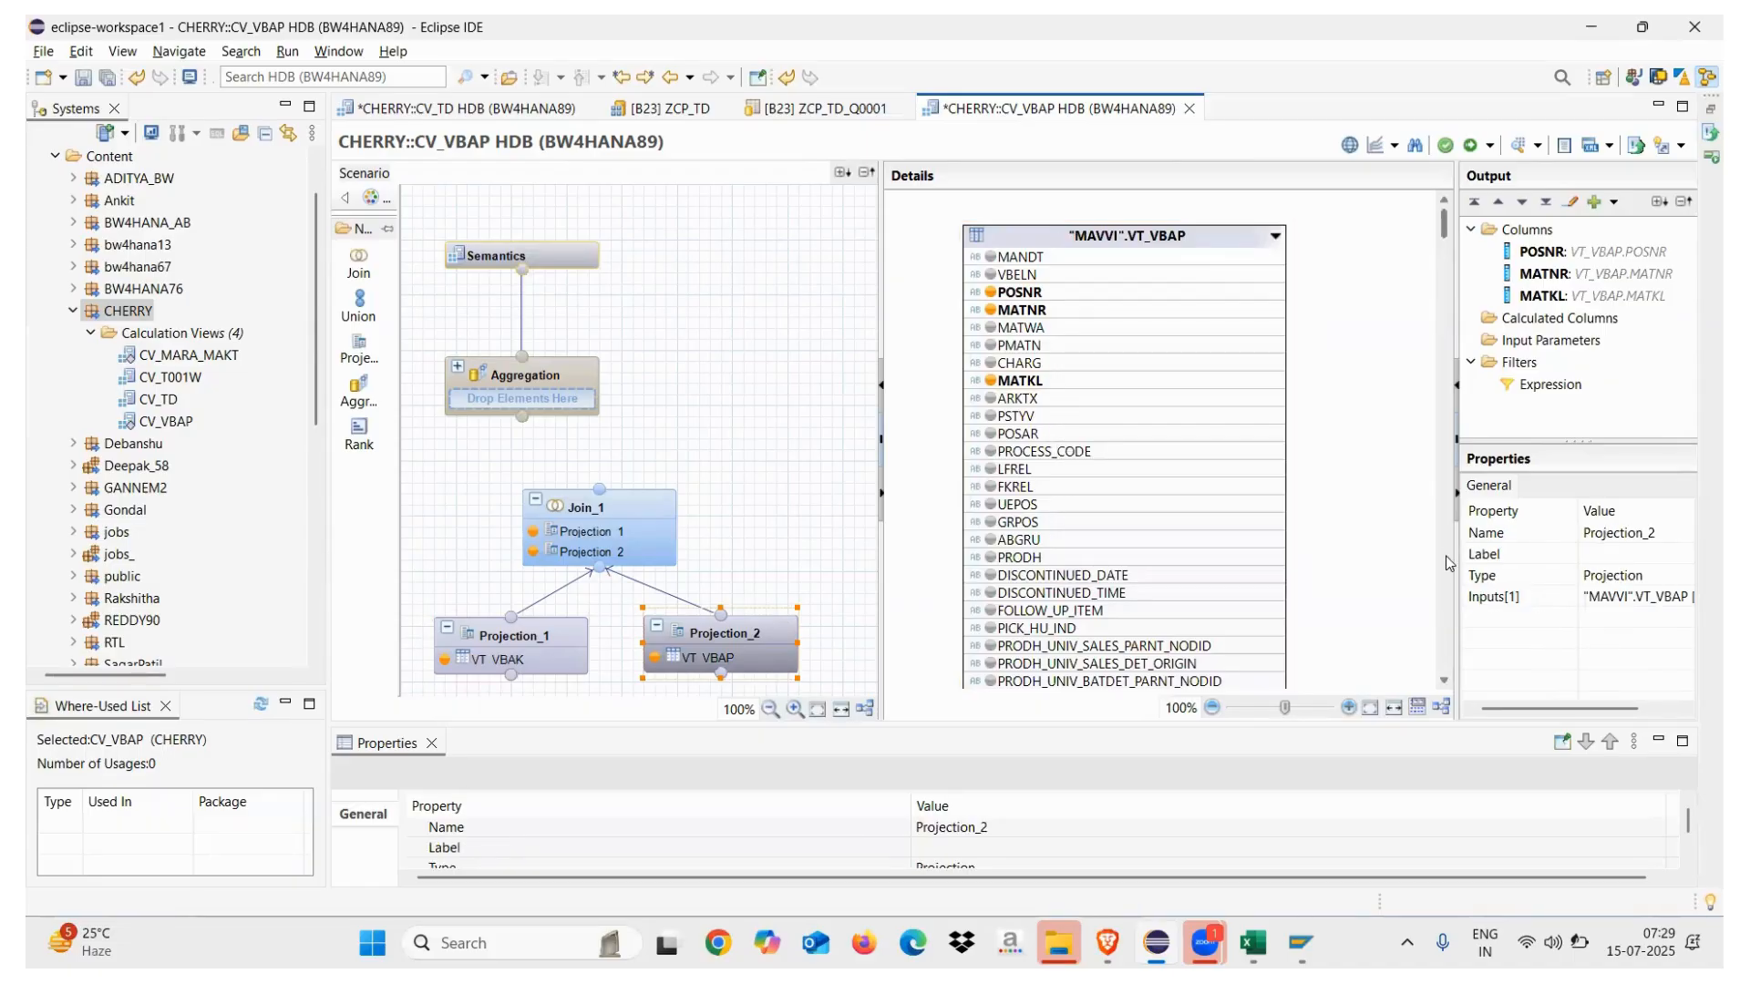
# Add the KWMENG quantity column to Projection_2's output, then bring up Join_1
pyautogui.scroll(-5, 1142, 533)
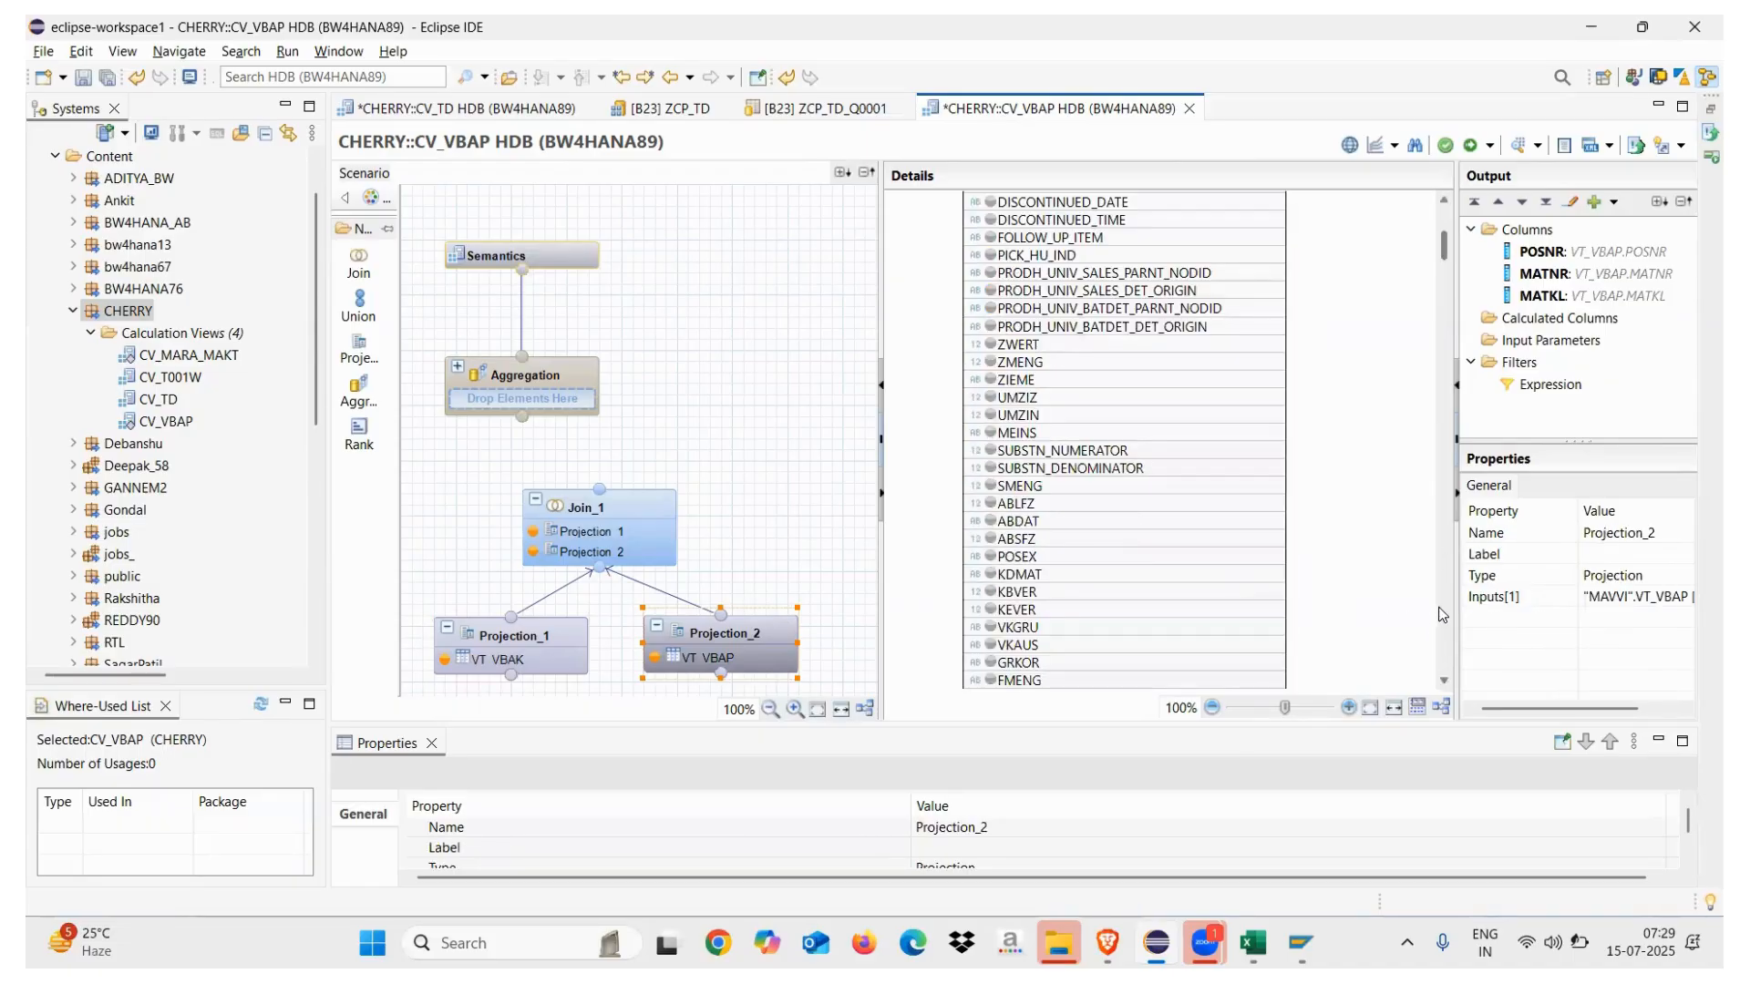
pyautogui.scroll(-7, 1443, 613)
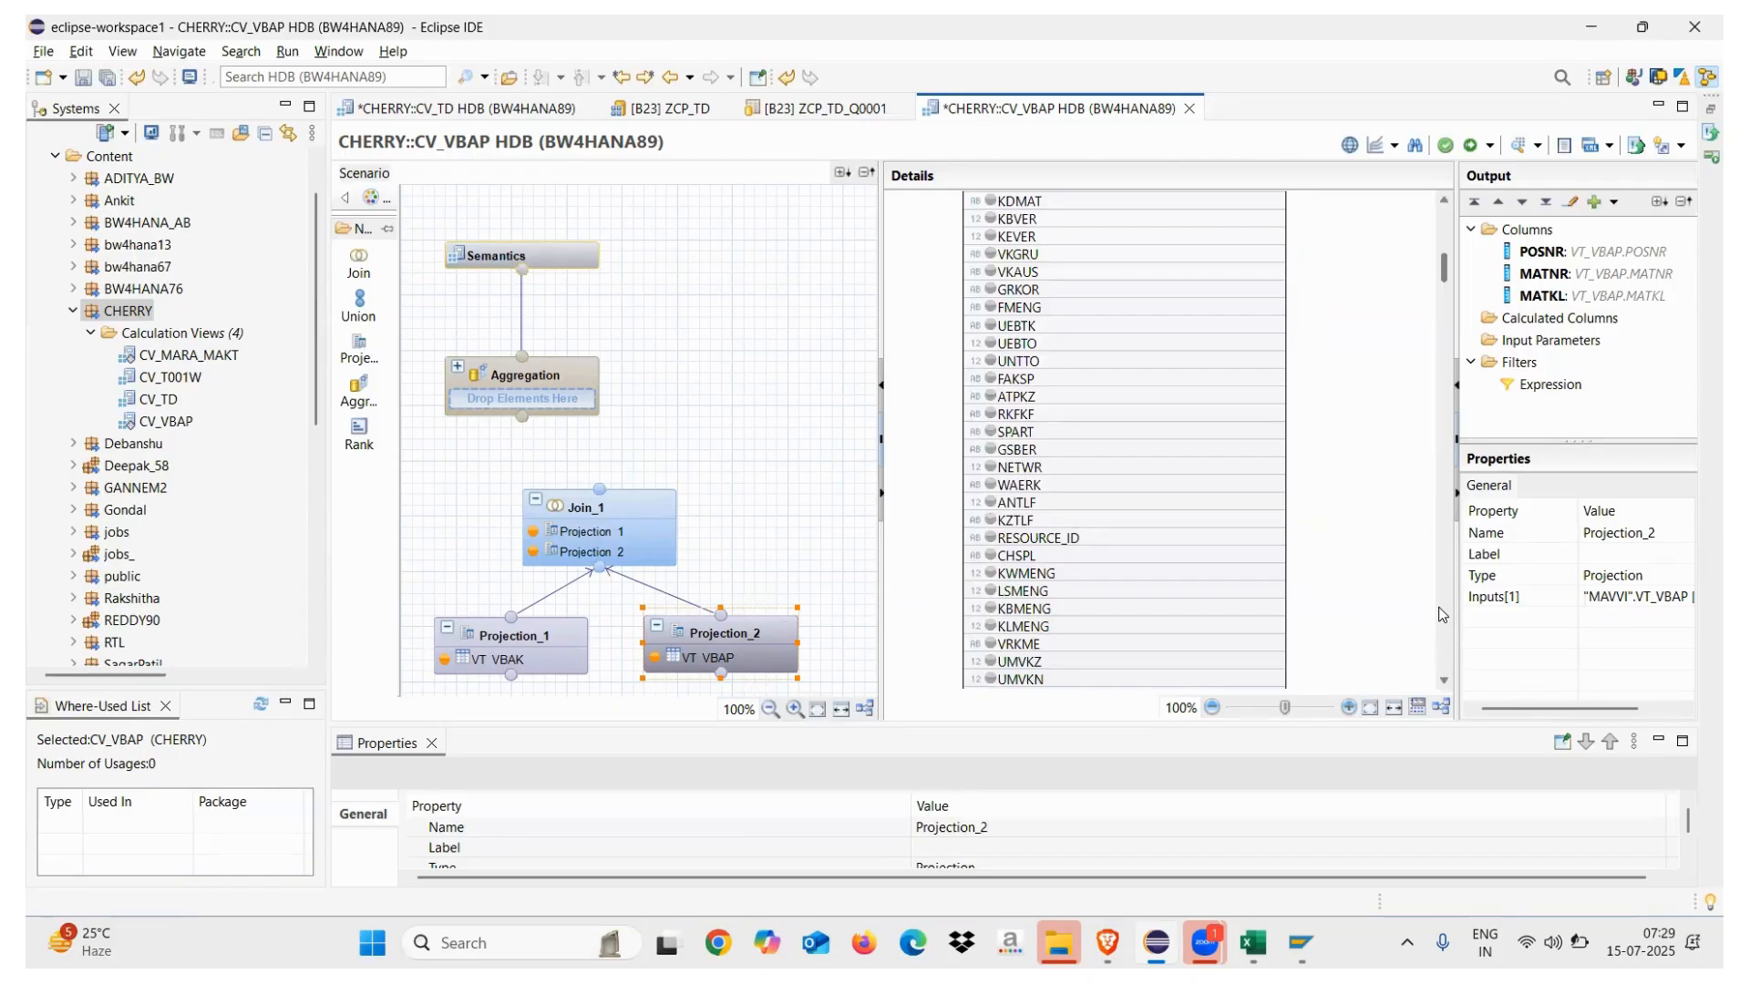
pyautogui.click(991, 573)
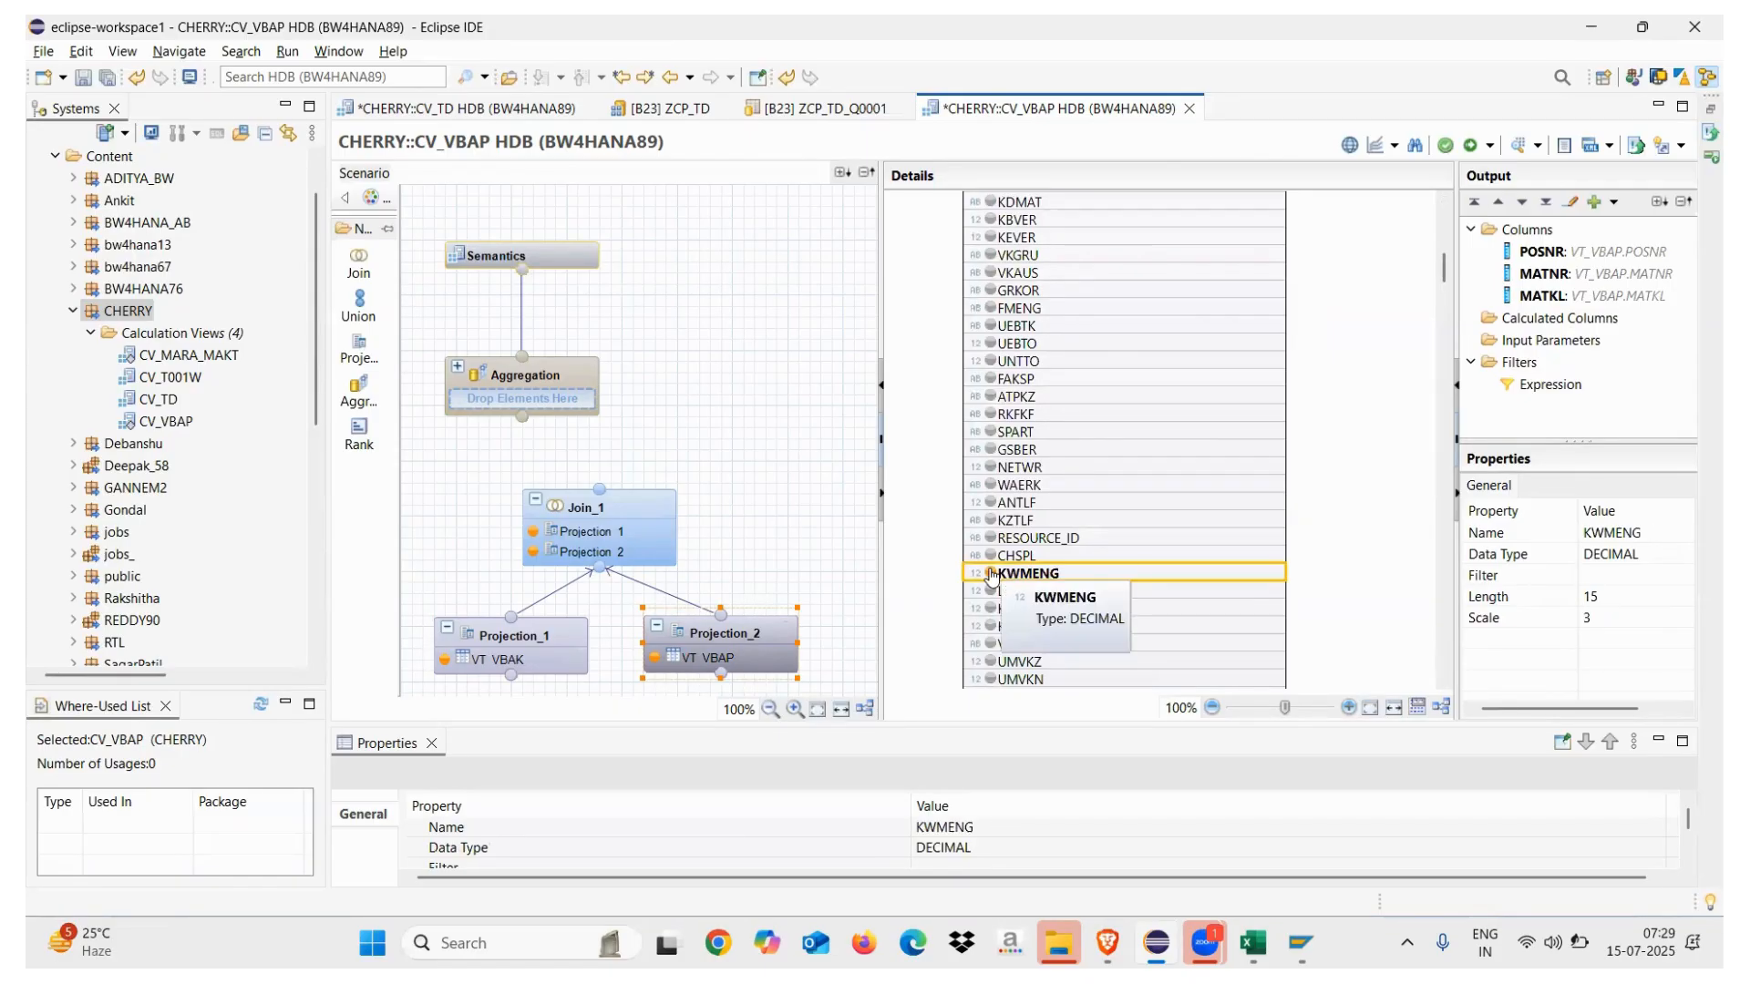
pyautogui.click(991, 573)
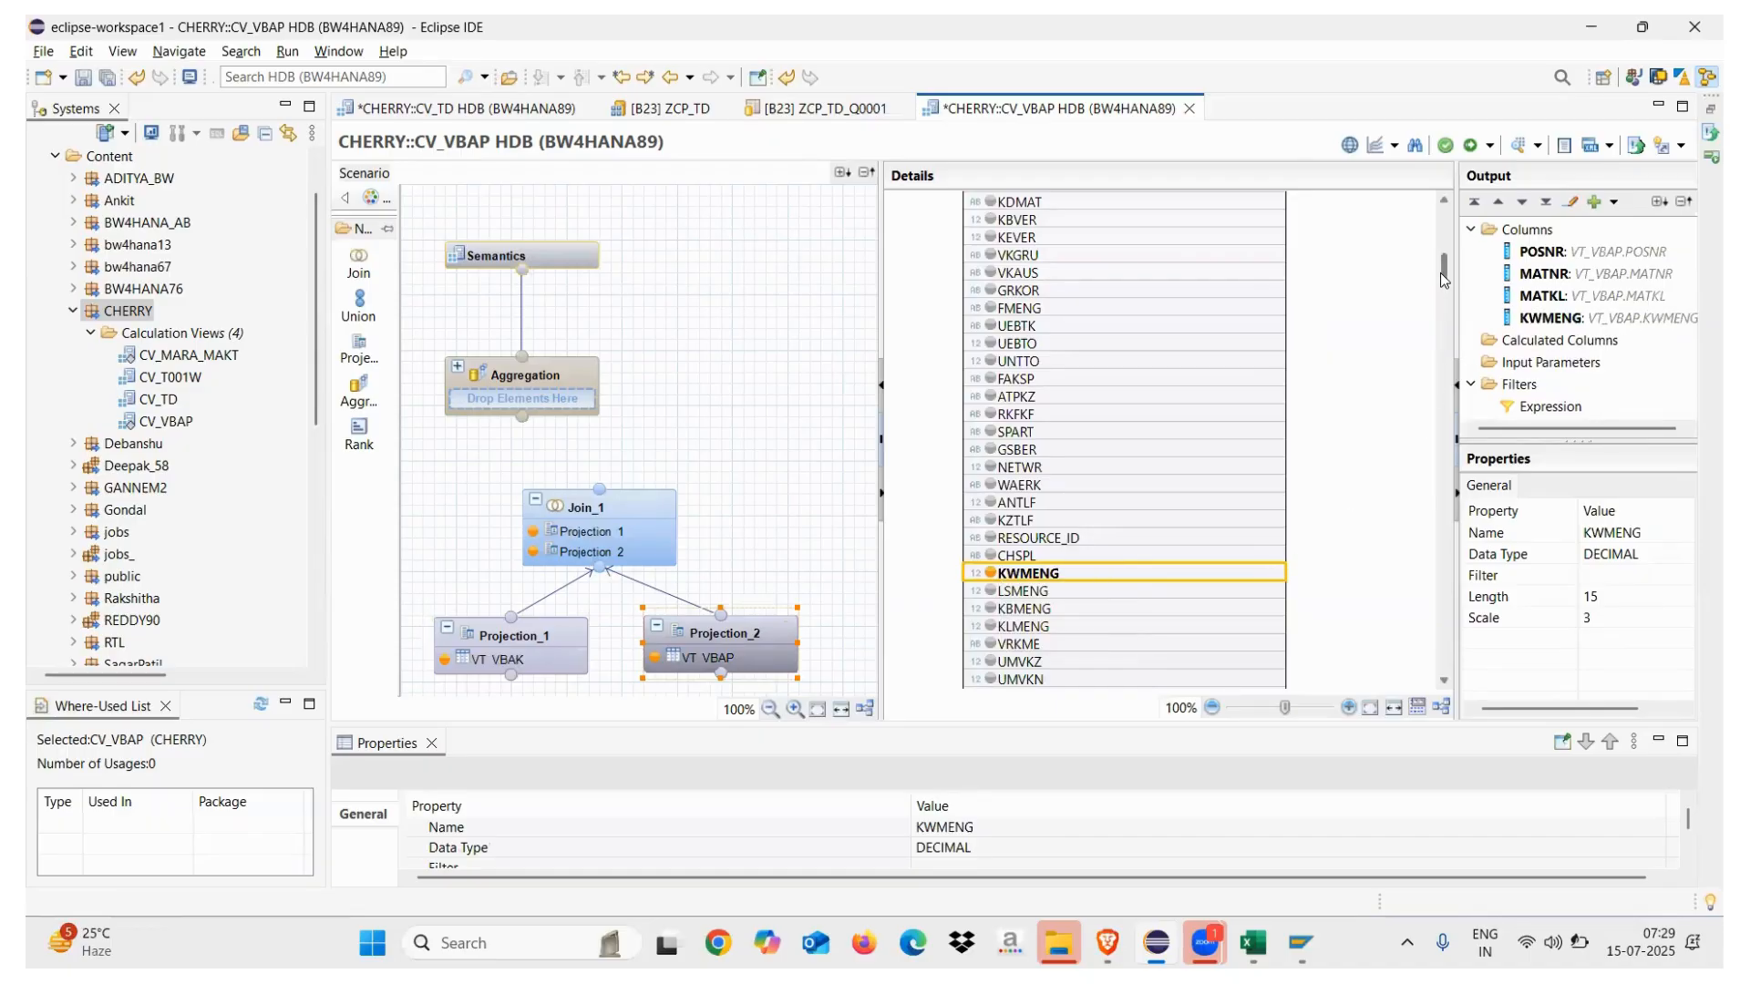
pyautogui.moveTo(1443, 277); pyautogui.dragTo(1444, 215)
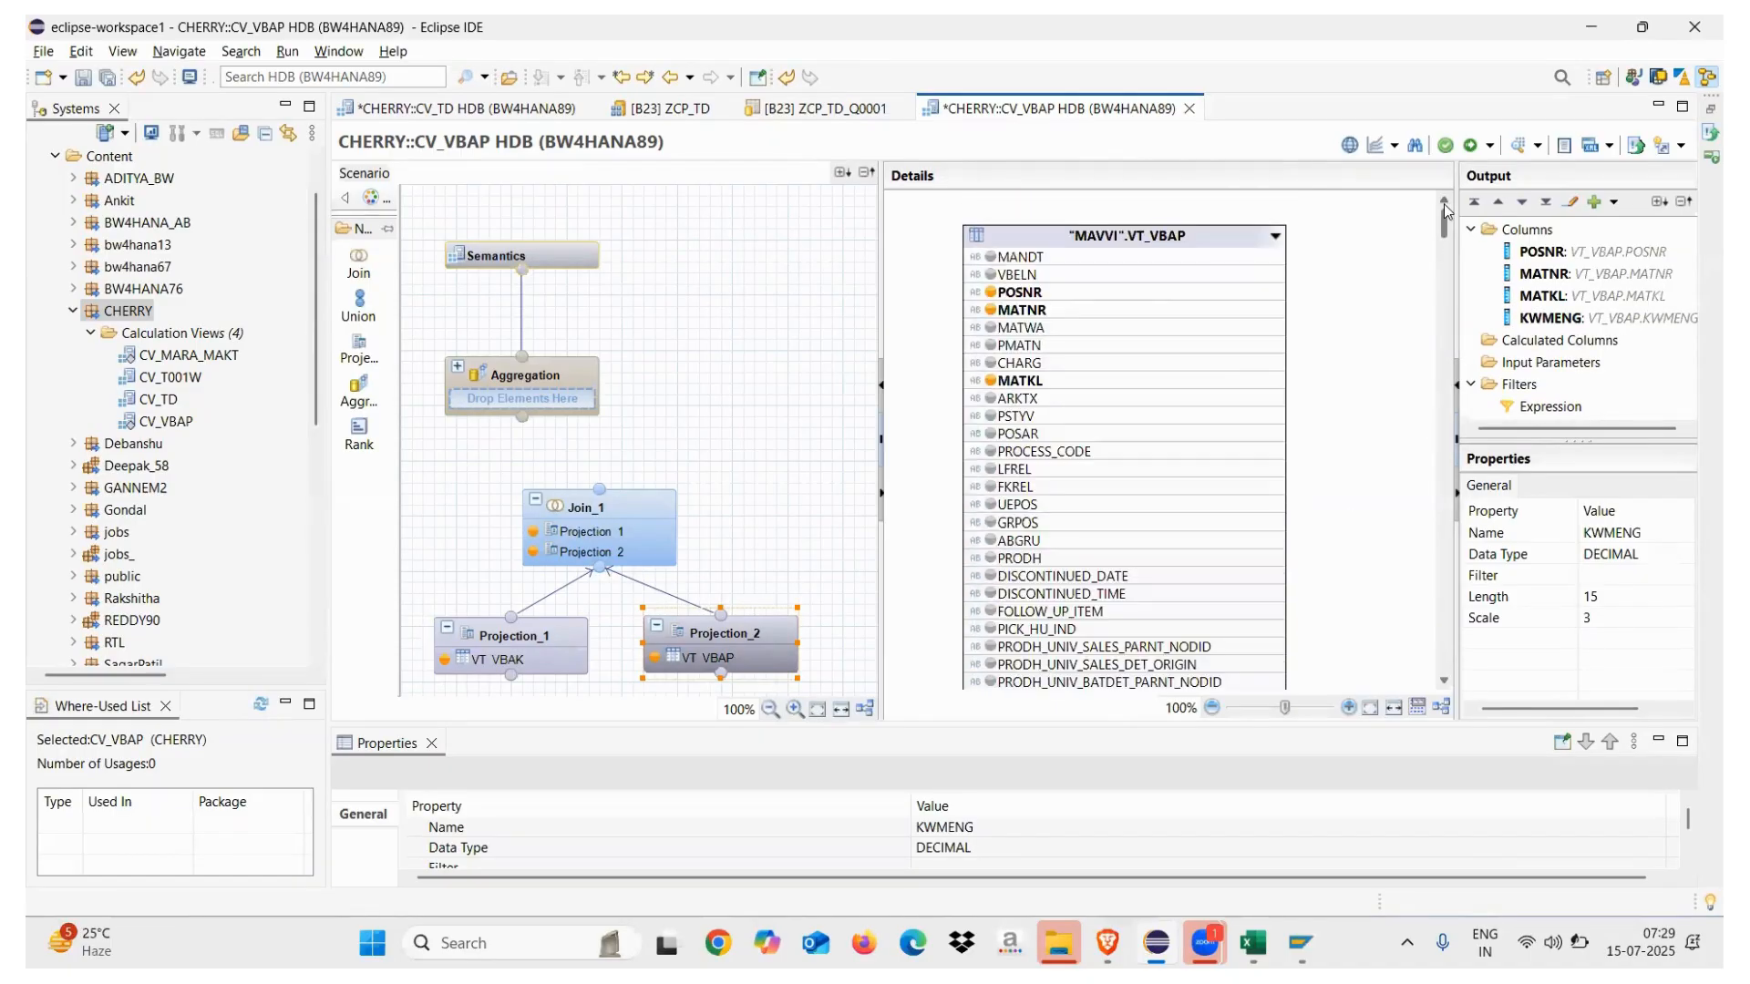
pyautogui.click(592, 516)
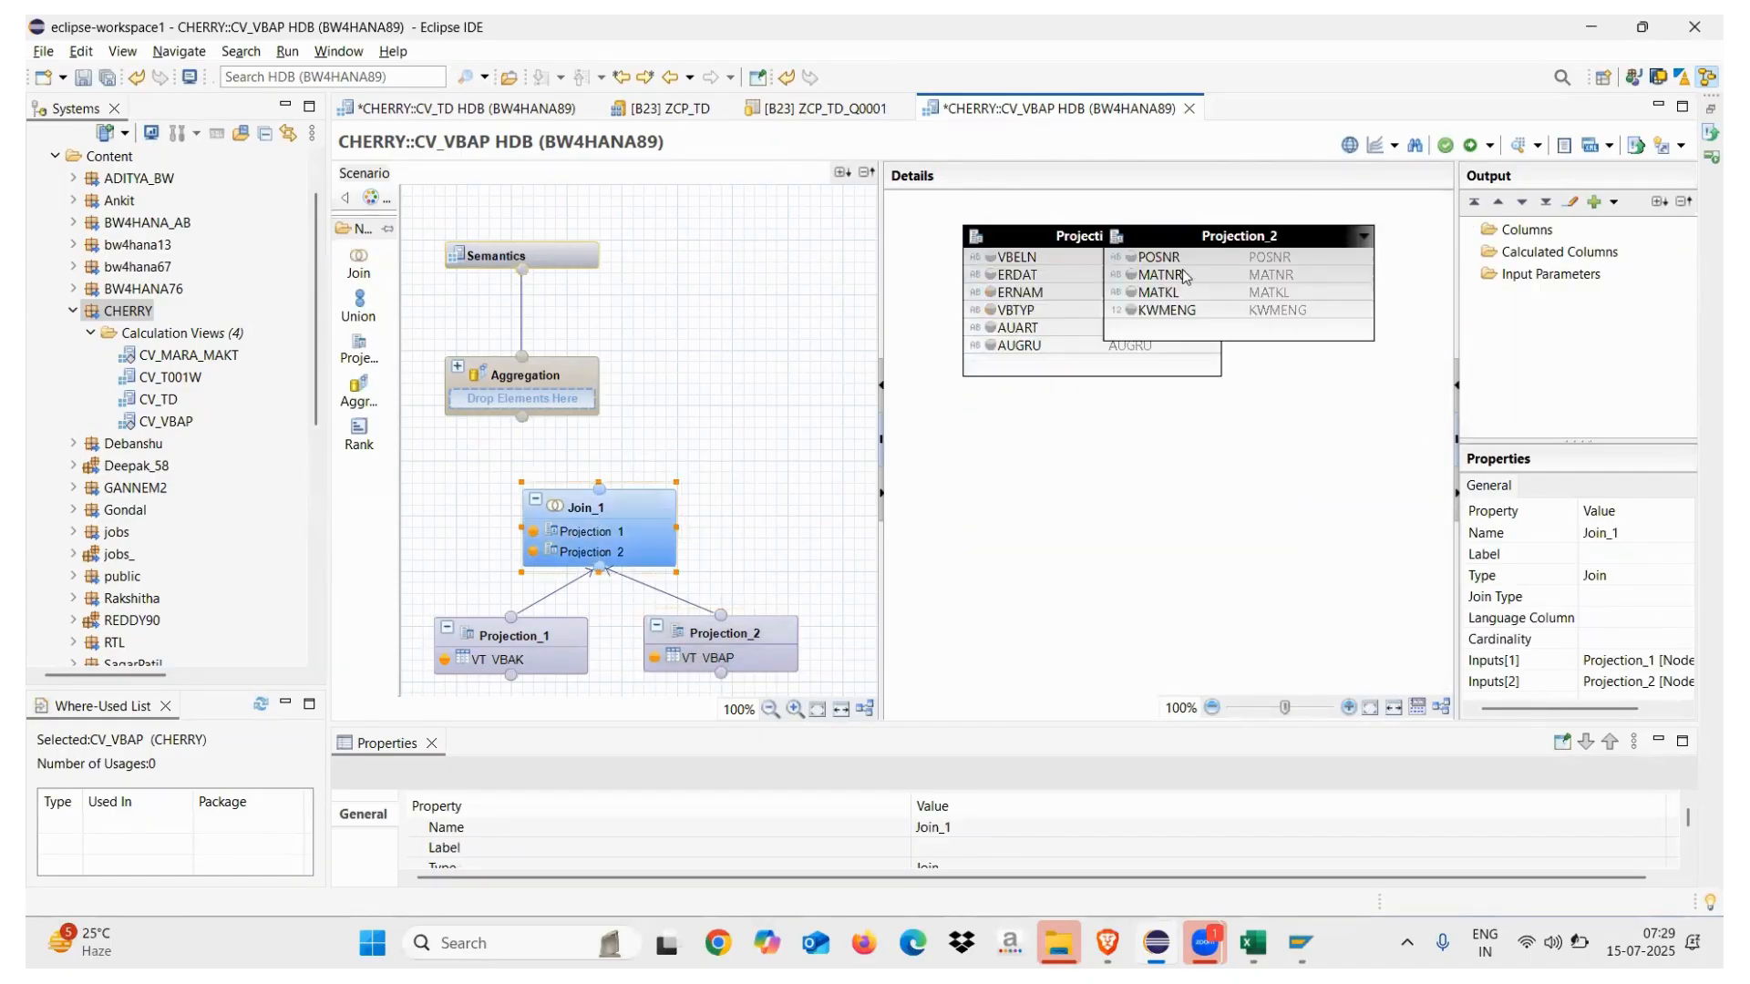
# Spread Join_1's projection tables apart and add VBELN to Projection_2's output
pyautogui.rightClick(1320, 271)
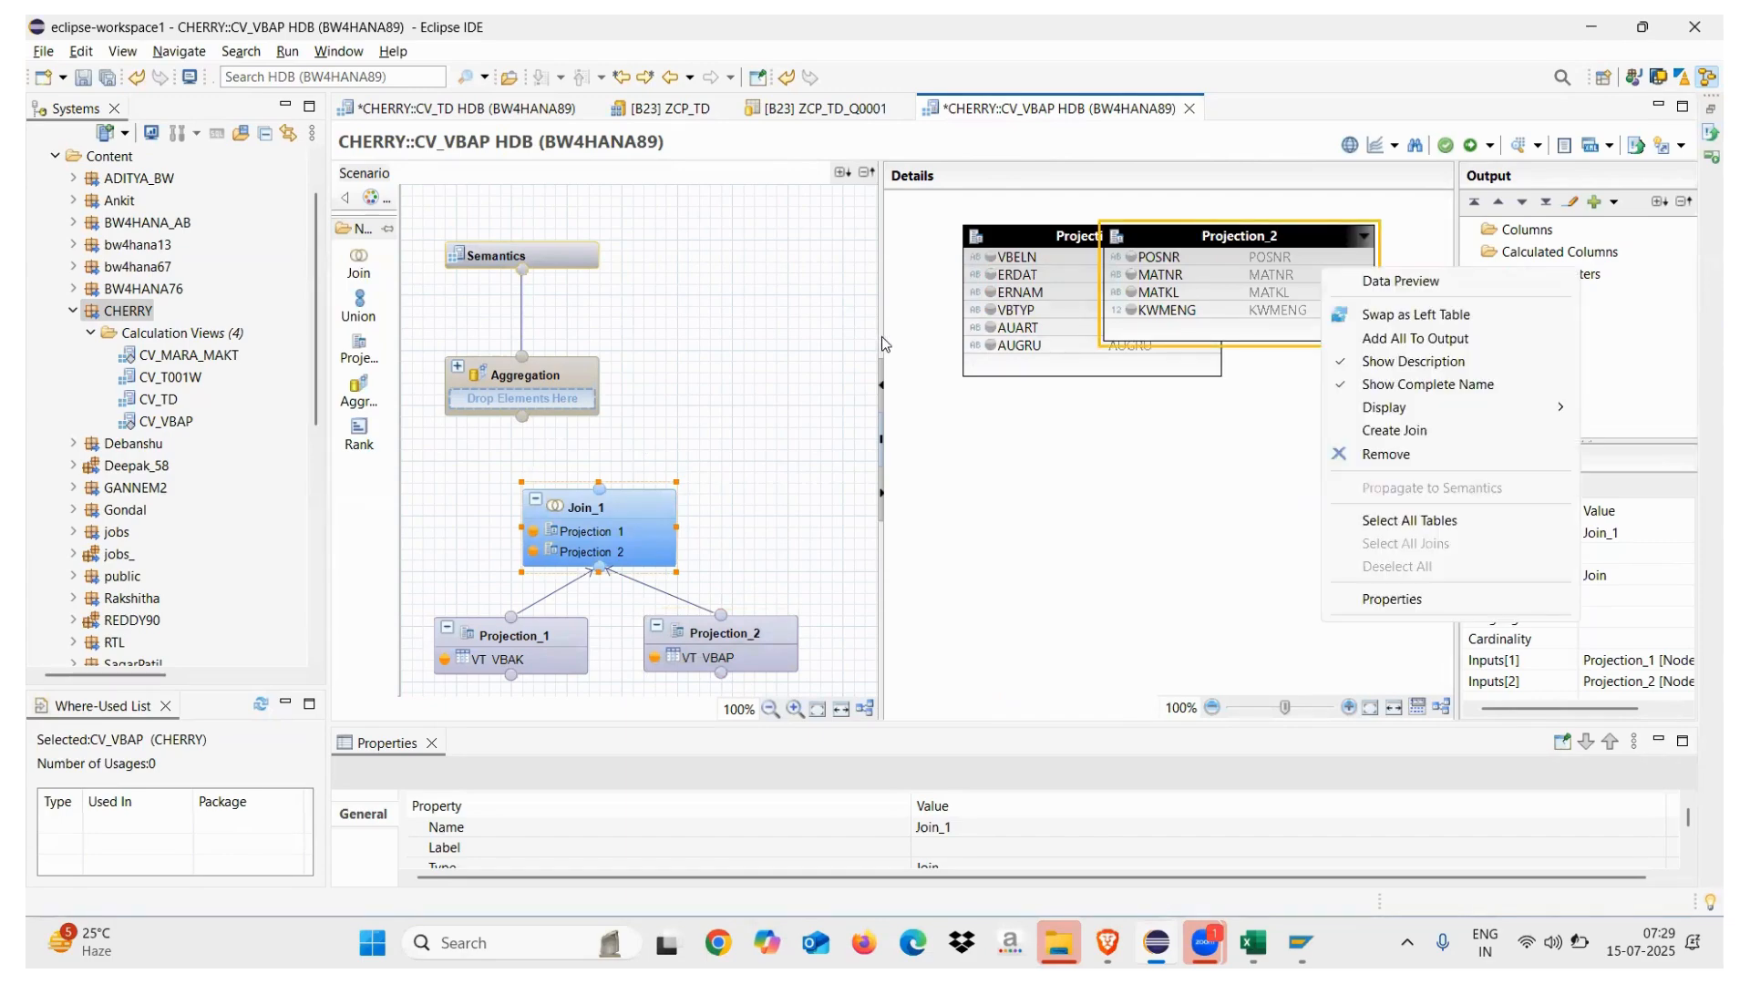
pyautogui.click(909, 393)
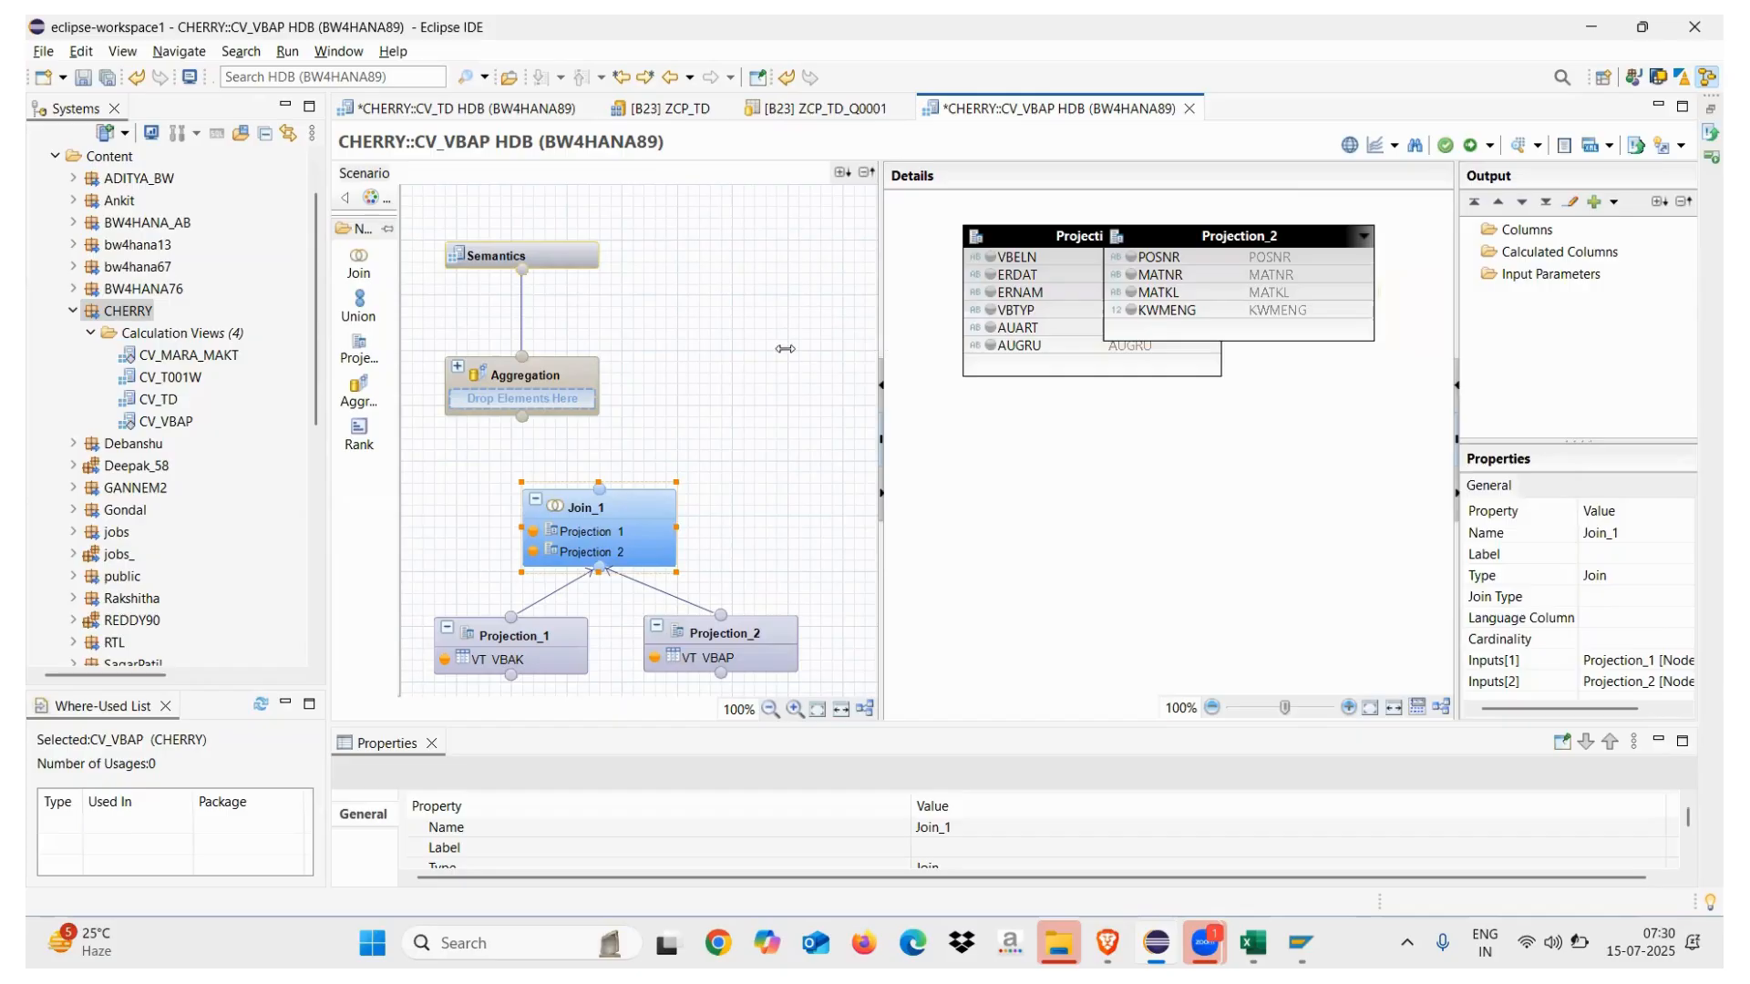
pyautogui.moveTo(784, 349); pyautogui.dragTo(757, 349)
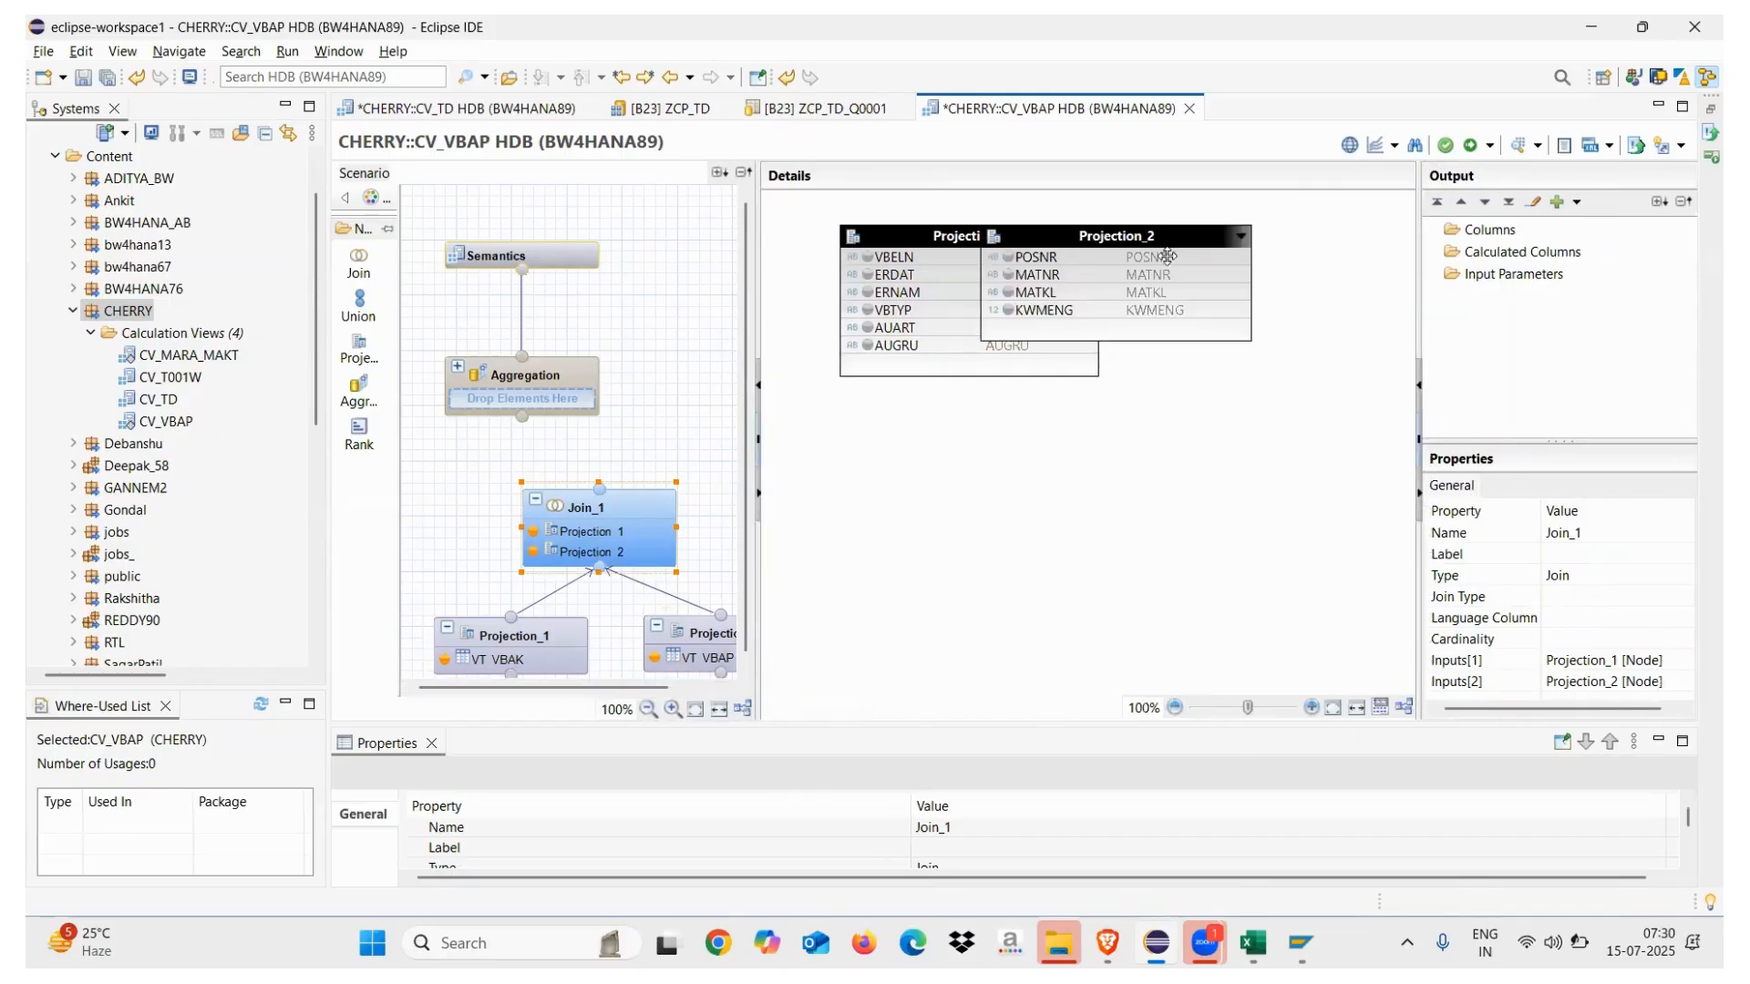
pyautogui.moveTo(1167, 256); pyautogui.dragTo(1274, 266)
pyautogui.moveTo(1057, 246); pyautogui.dragTo(996, 268)
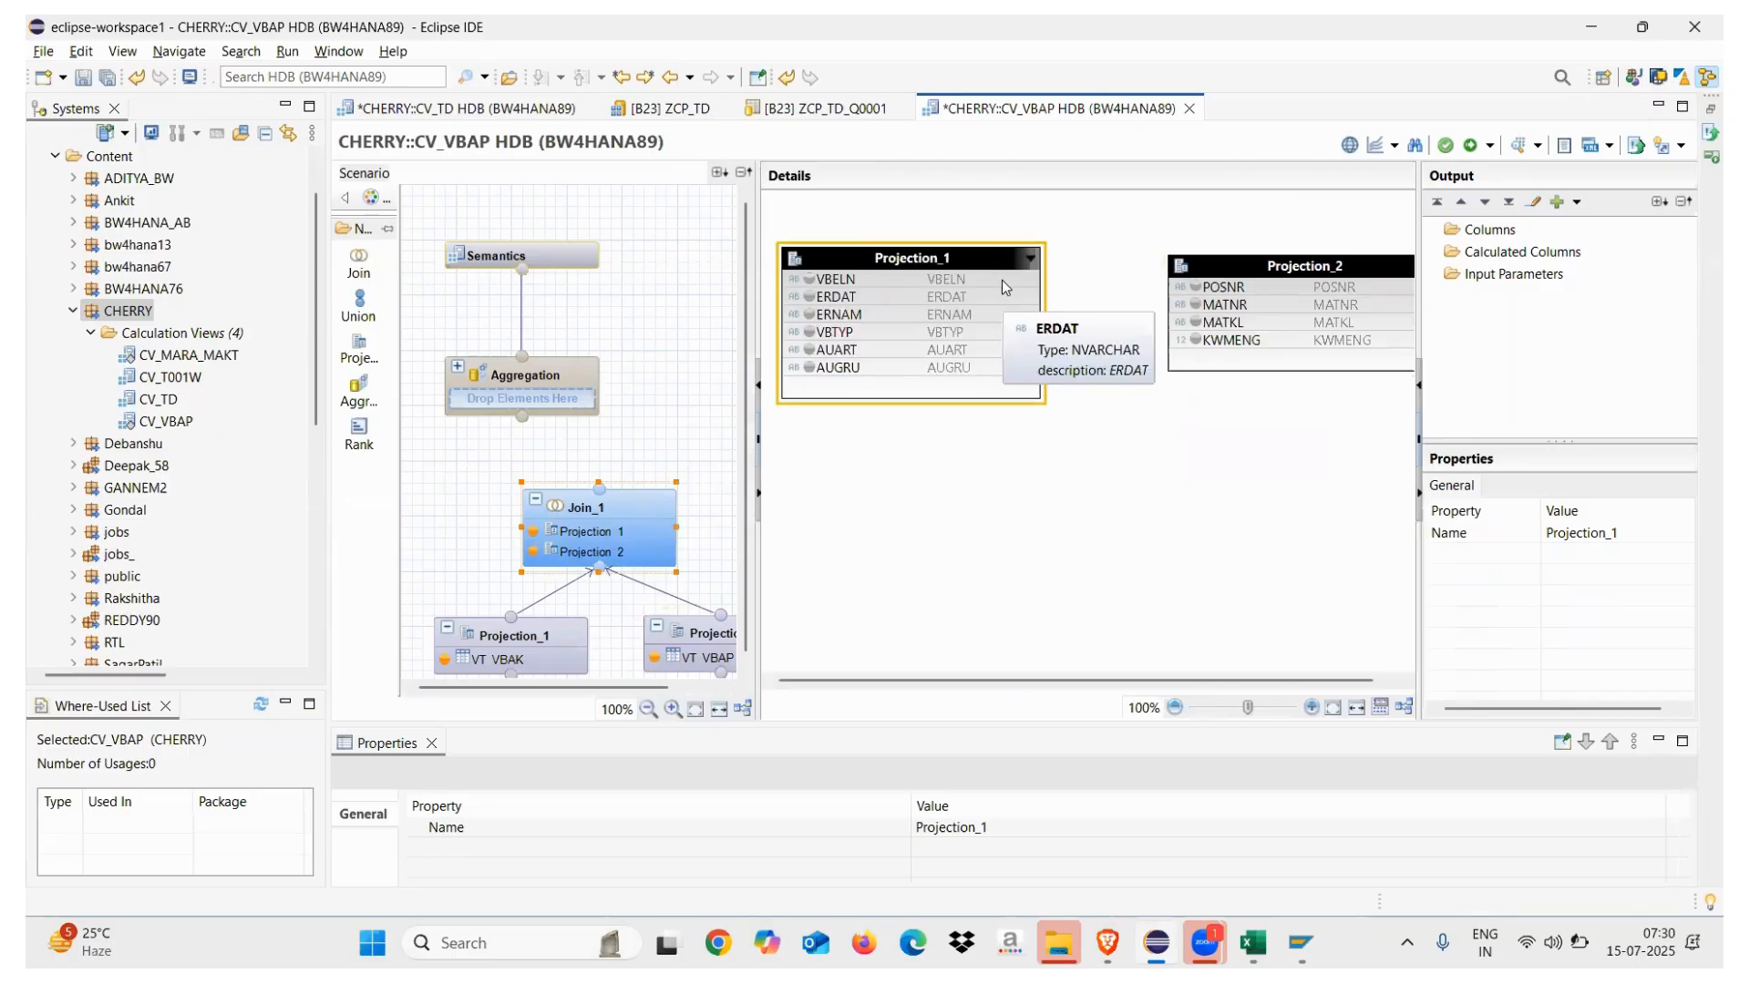
pyautogui.click(1002, 281)
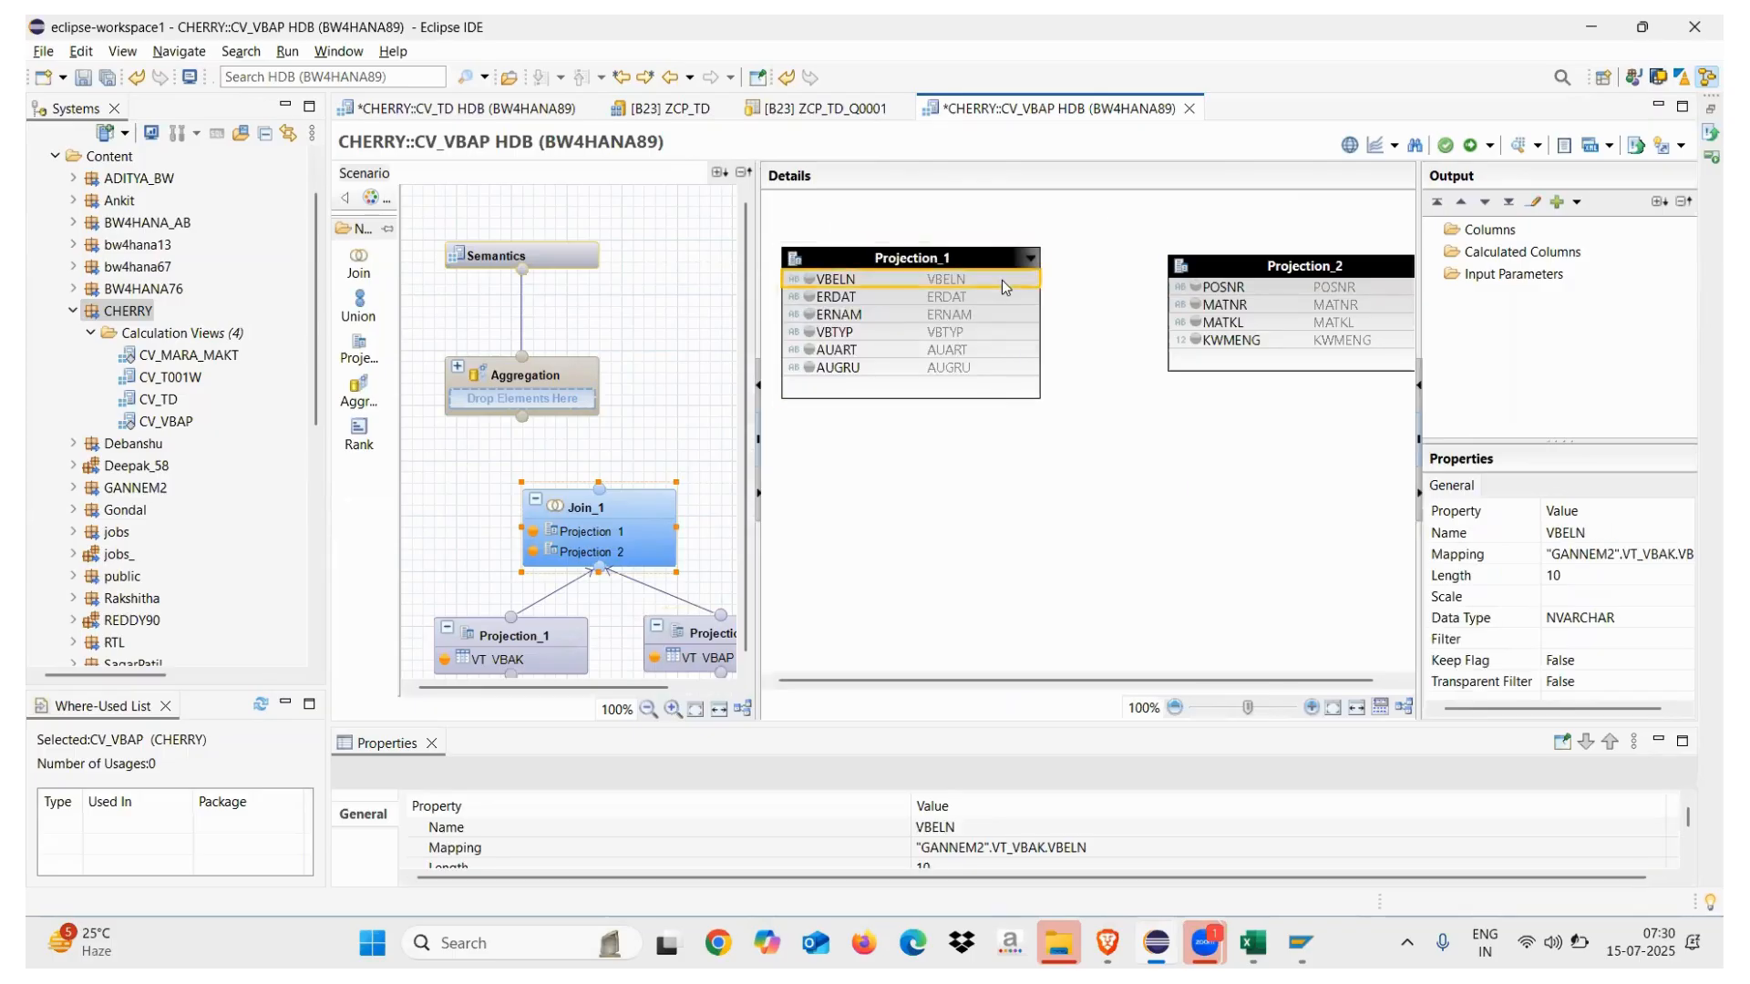
pyautogui.click(694, 631)
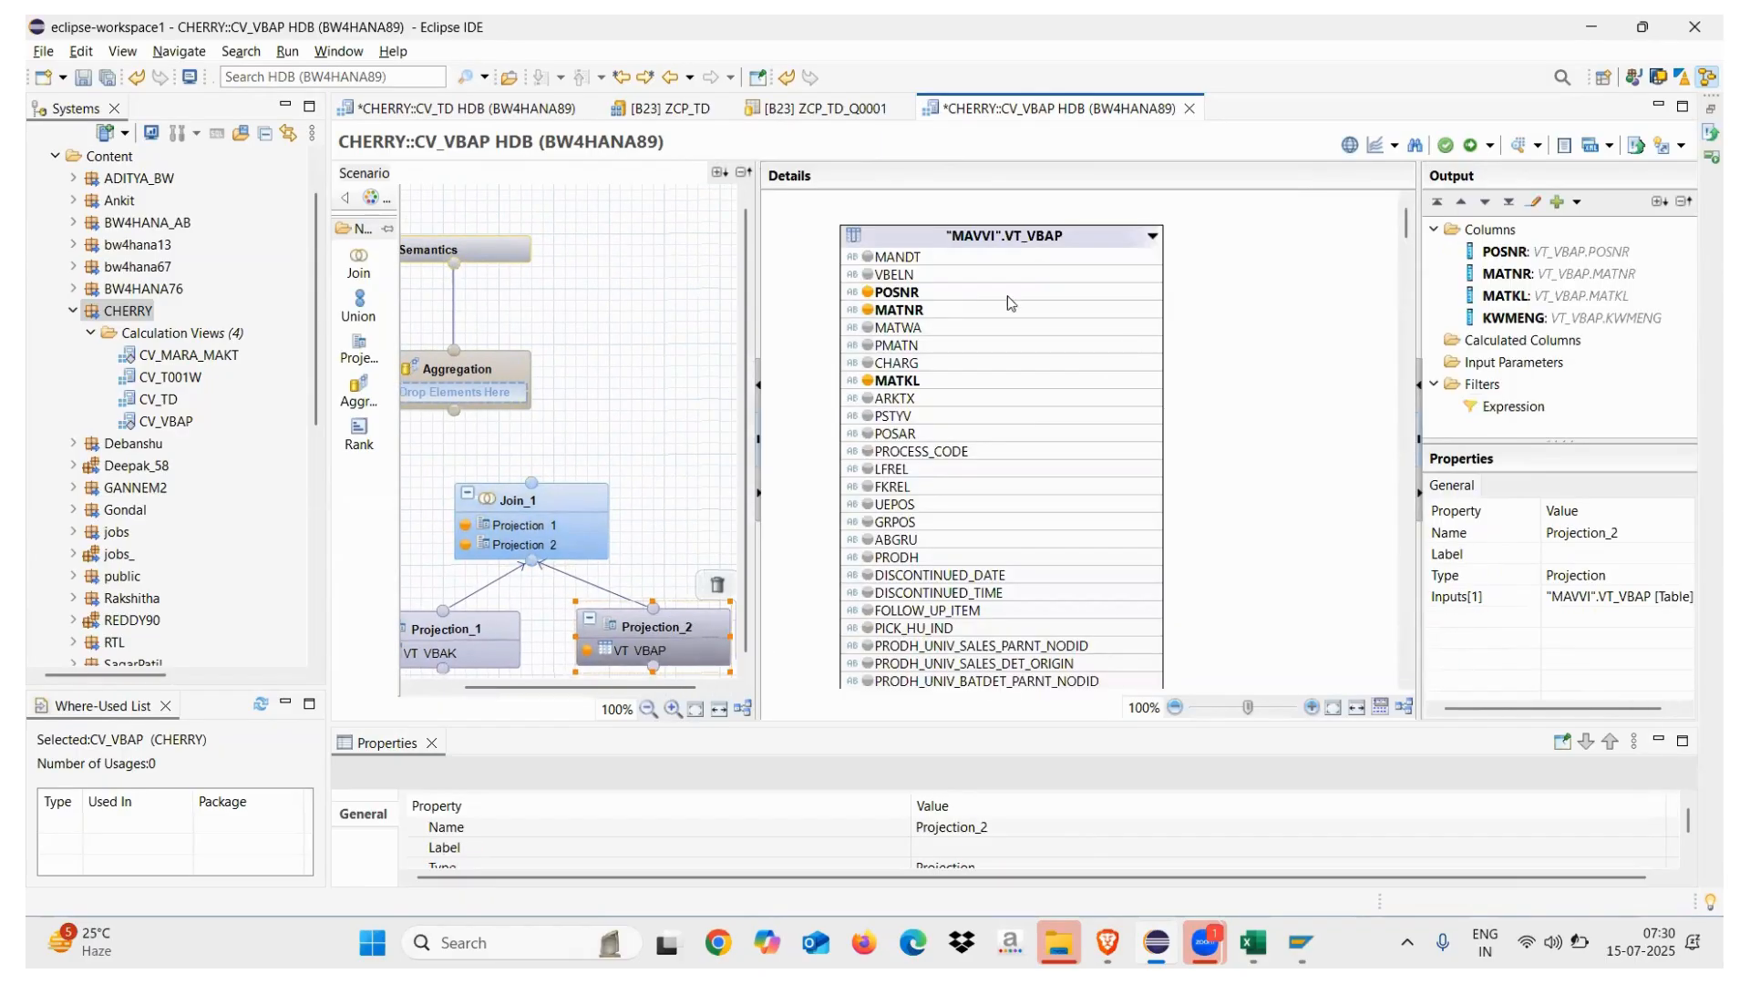
pyautogui.click(870, 275)
# Inner-join Projection_1 and Projection_2 on VBELN and connect Join_1 to the Aggregation
pyautogui.click(574, 503)
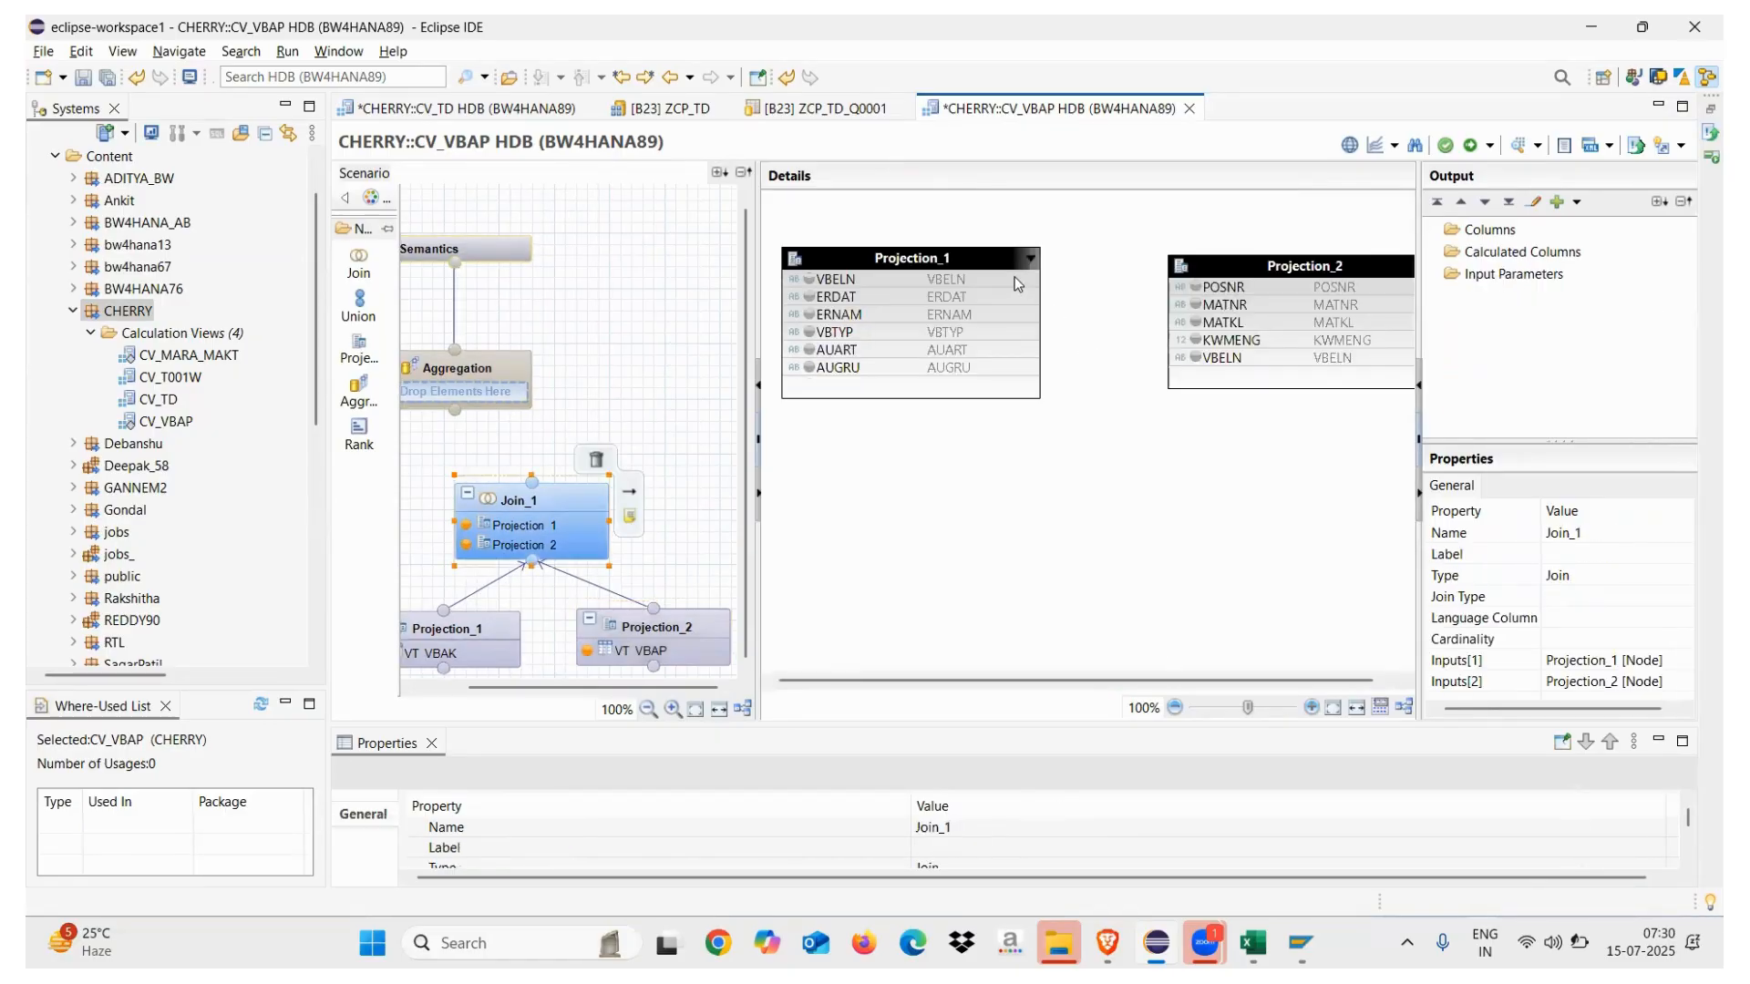
pyautogui.moveTo(1018, 283); pyautogui.dragTo(1169, 358)
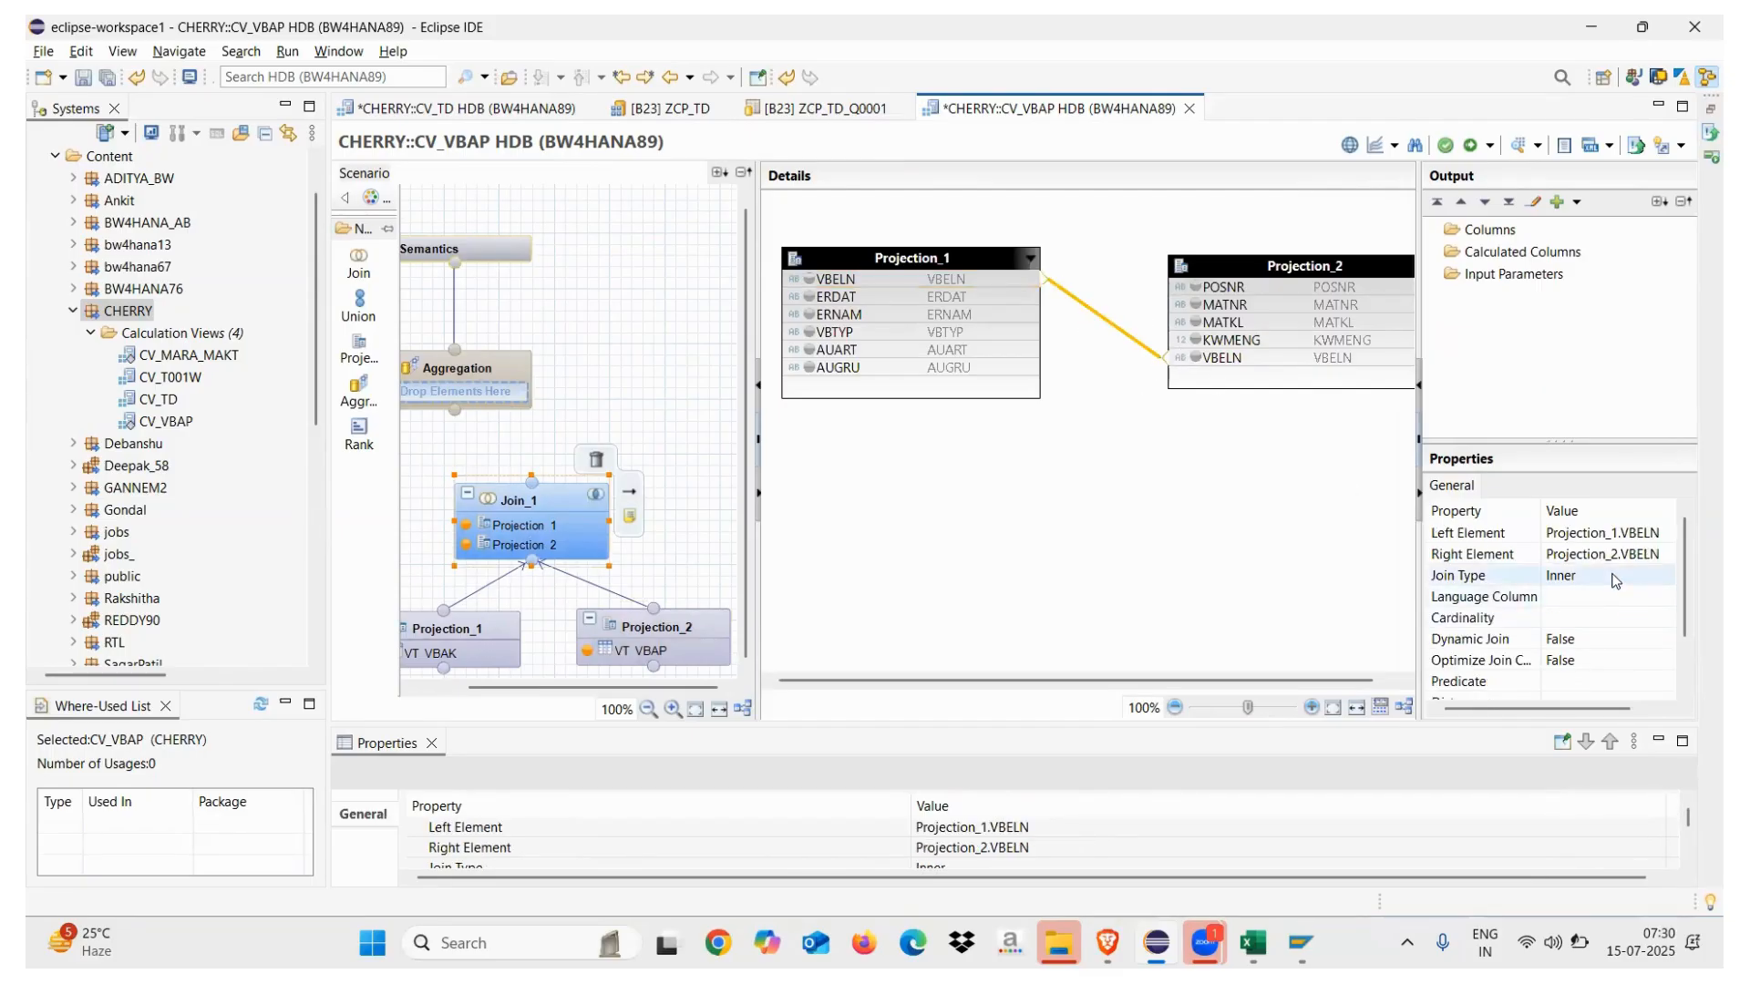
pyautogui.click(1614, 576)
pyautogui.click(1244, 570)
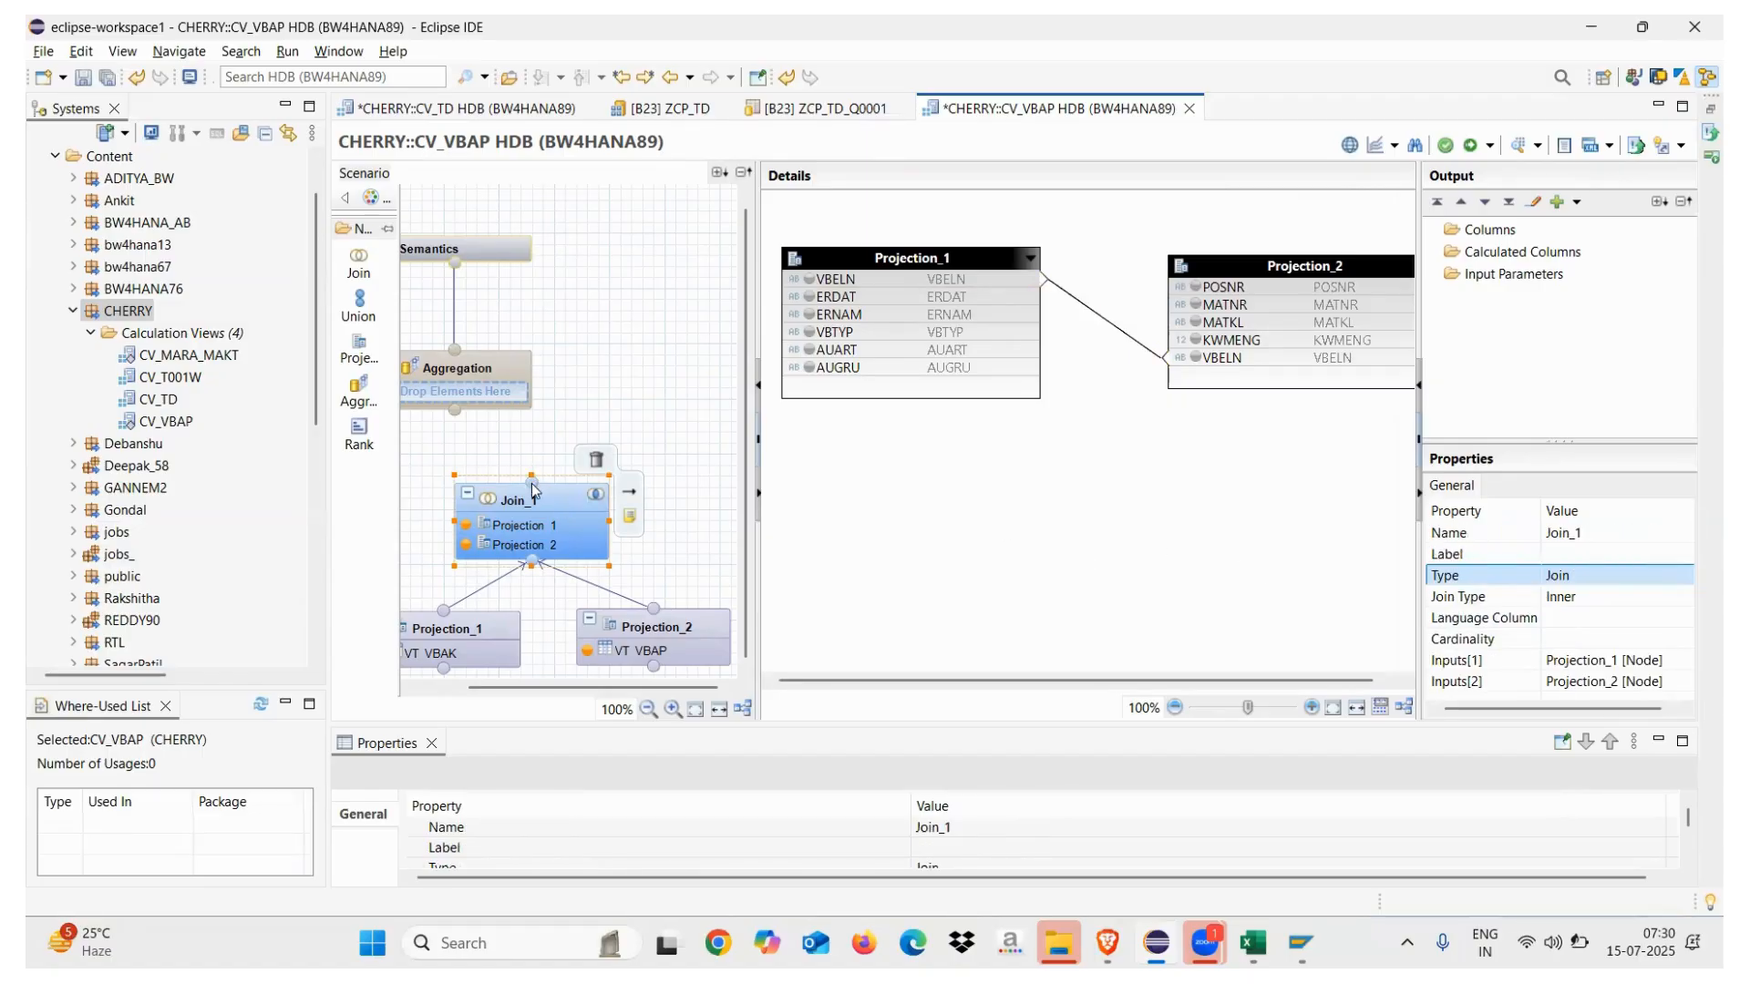
pyautogui.moveTo(533, 492); pyautogui.dragTo(458, 415)
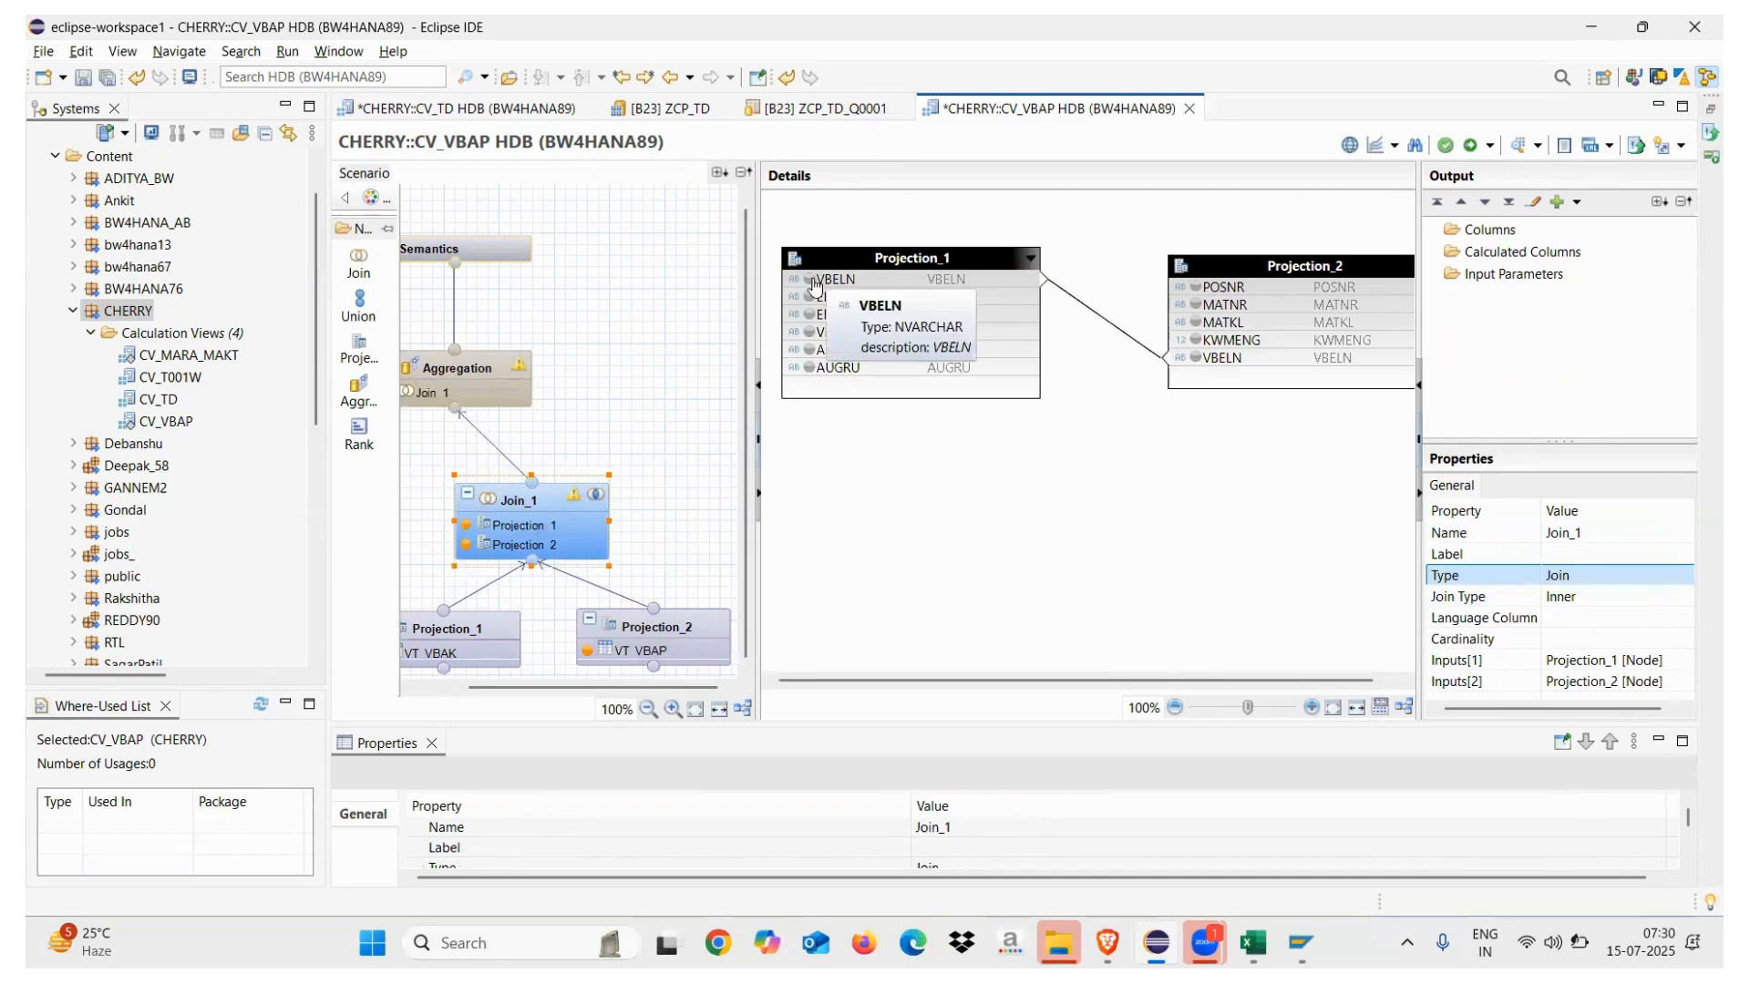
# Add VBELN, ERDAT, ERNAM, VBTYP, AUART and AUGRU from Projection_1 to Join_1's output
pyautogui.click(810, 280)
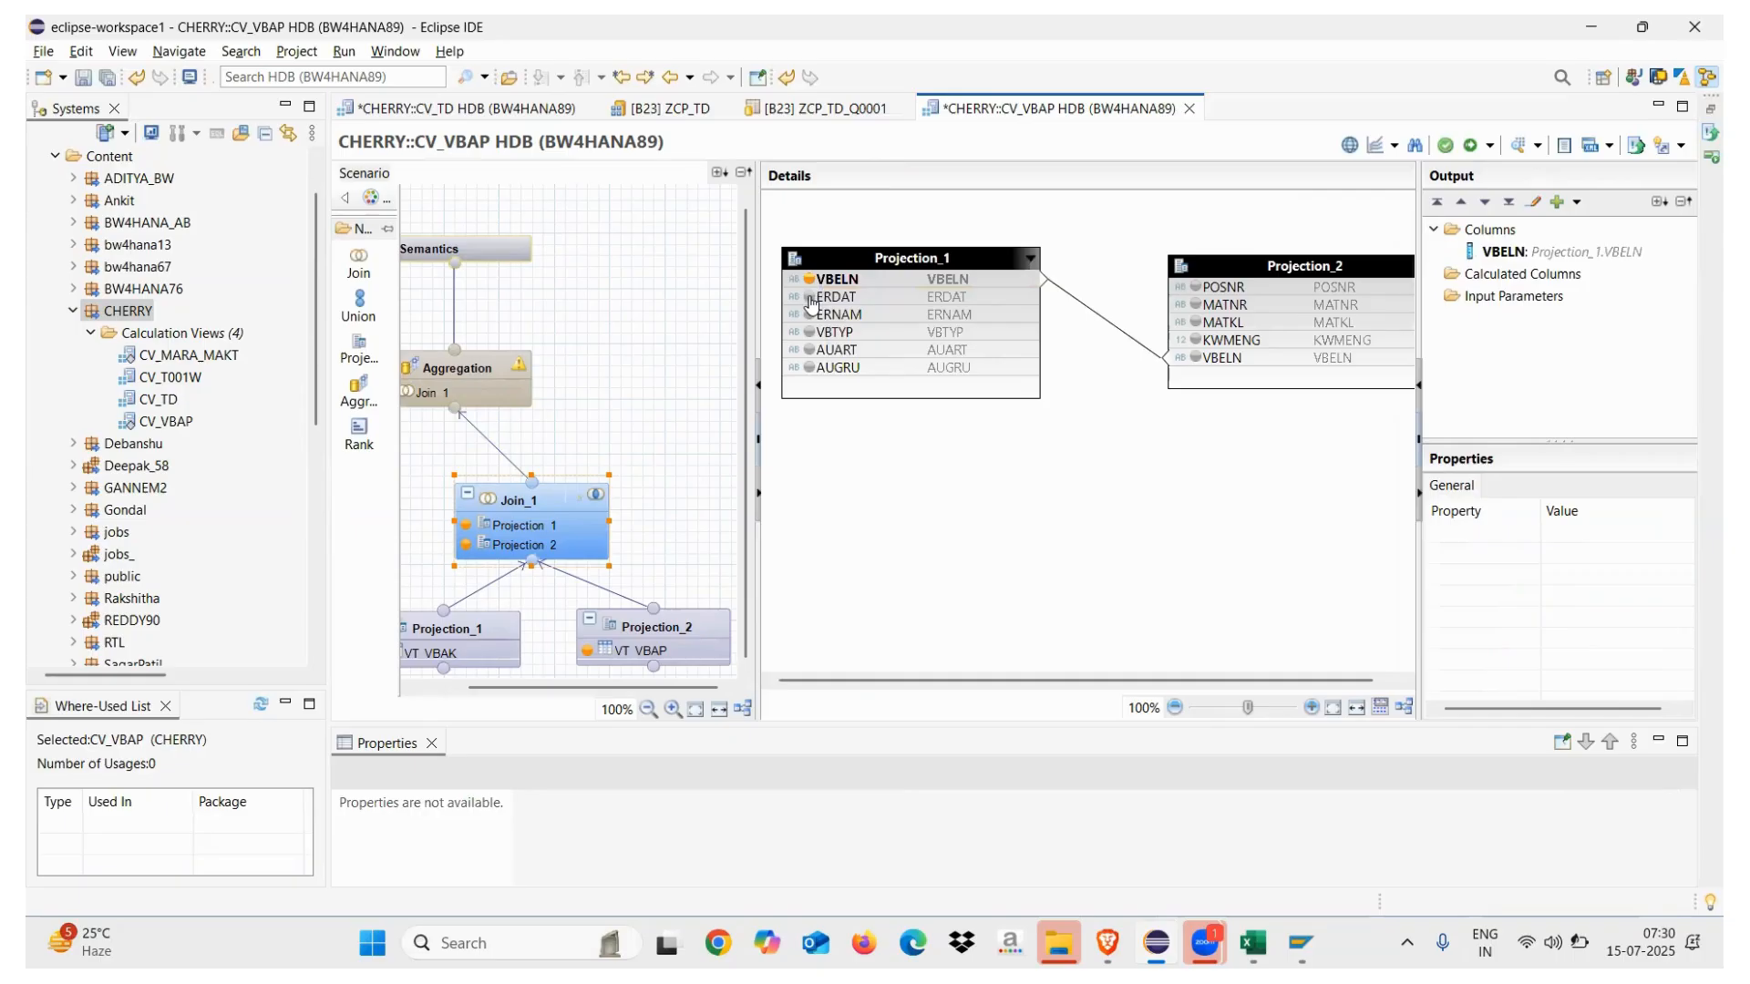
pyautogui.click(810, 298)
pyautogui.click(810, 315)
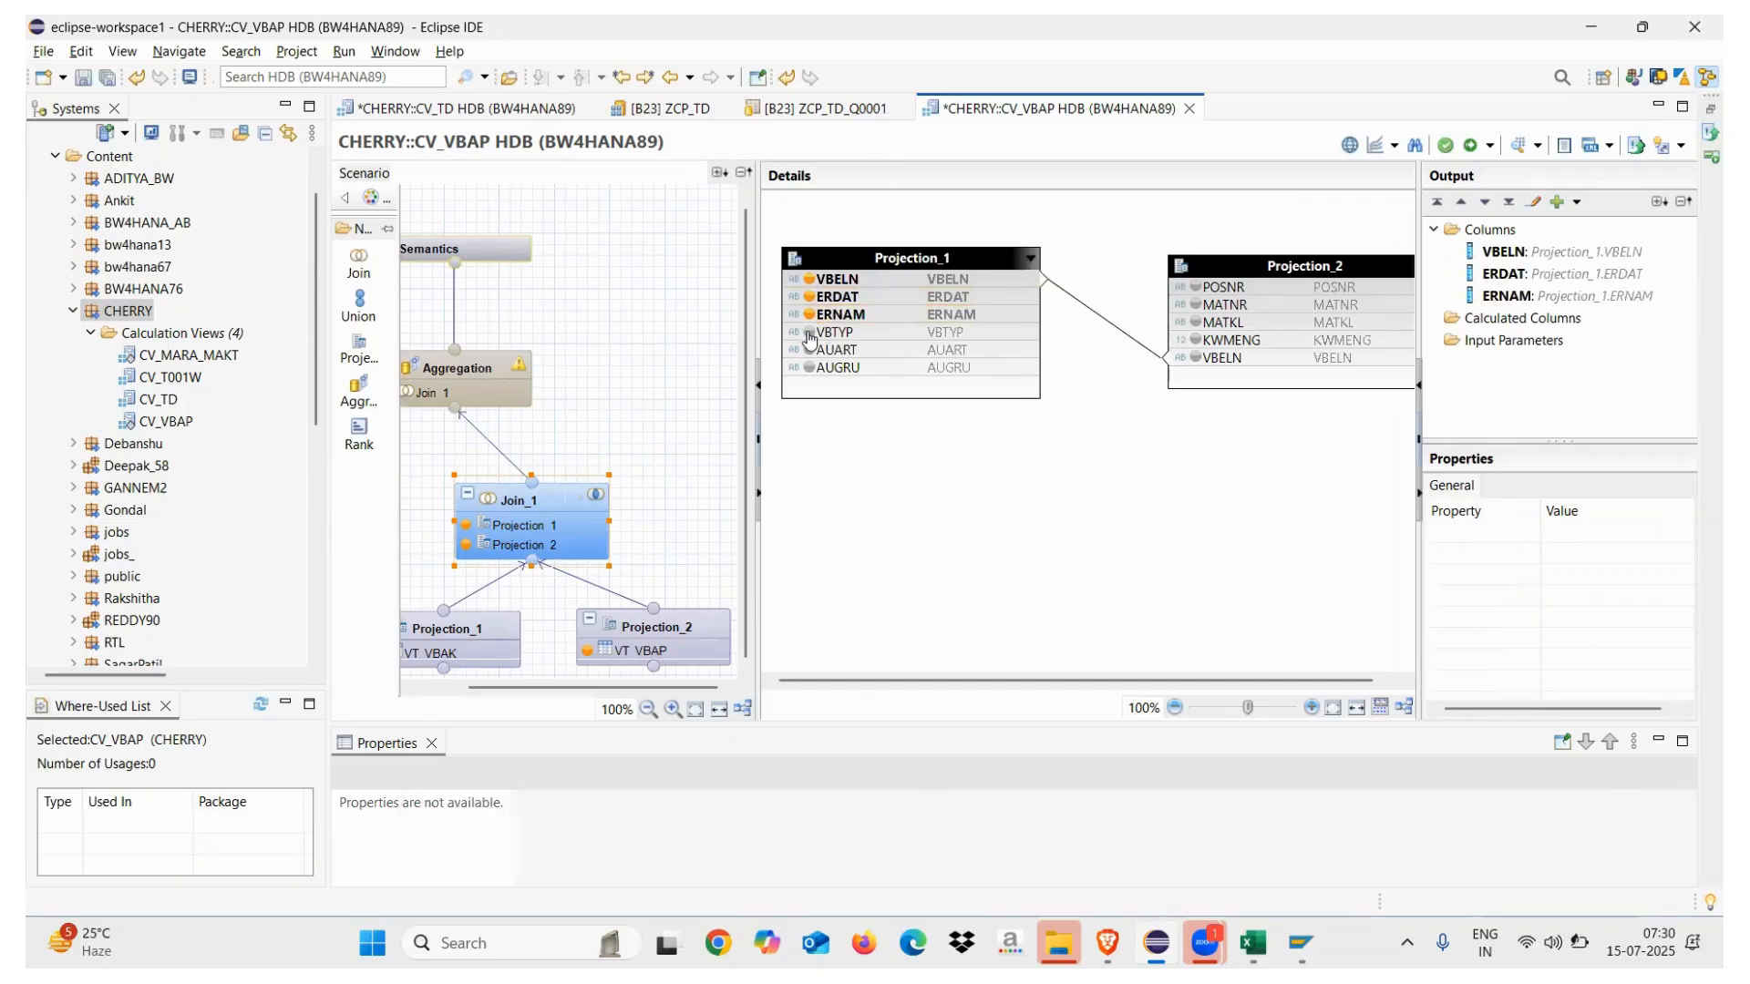
pyautogui.click(810, 332)
pyautogui.click(810, 351)
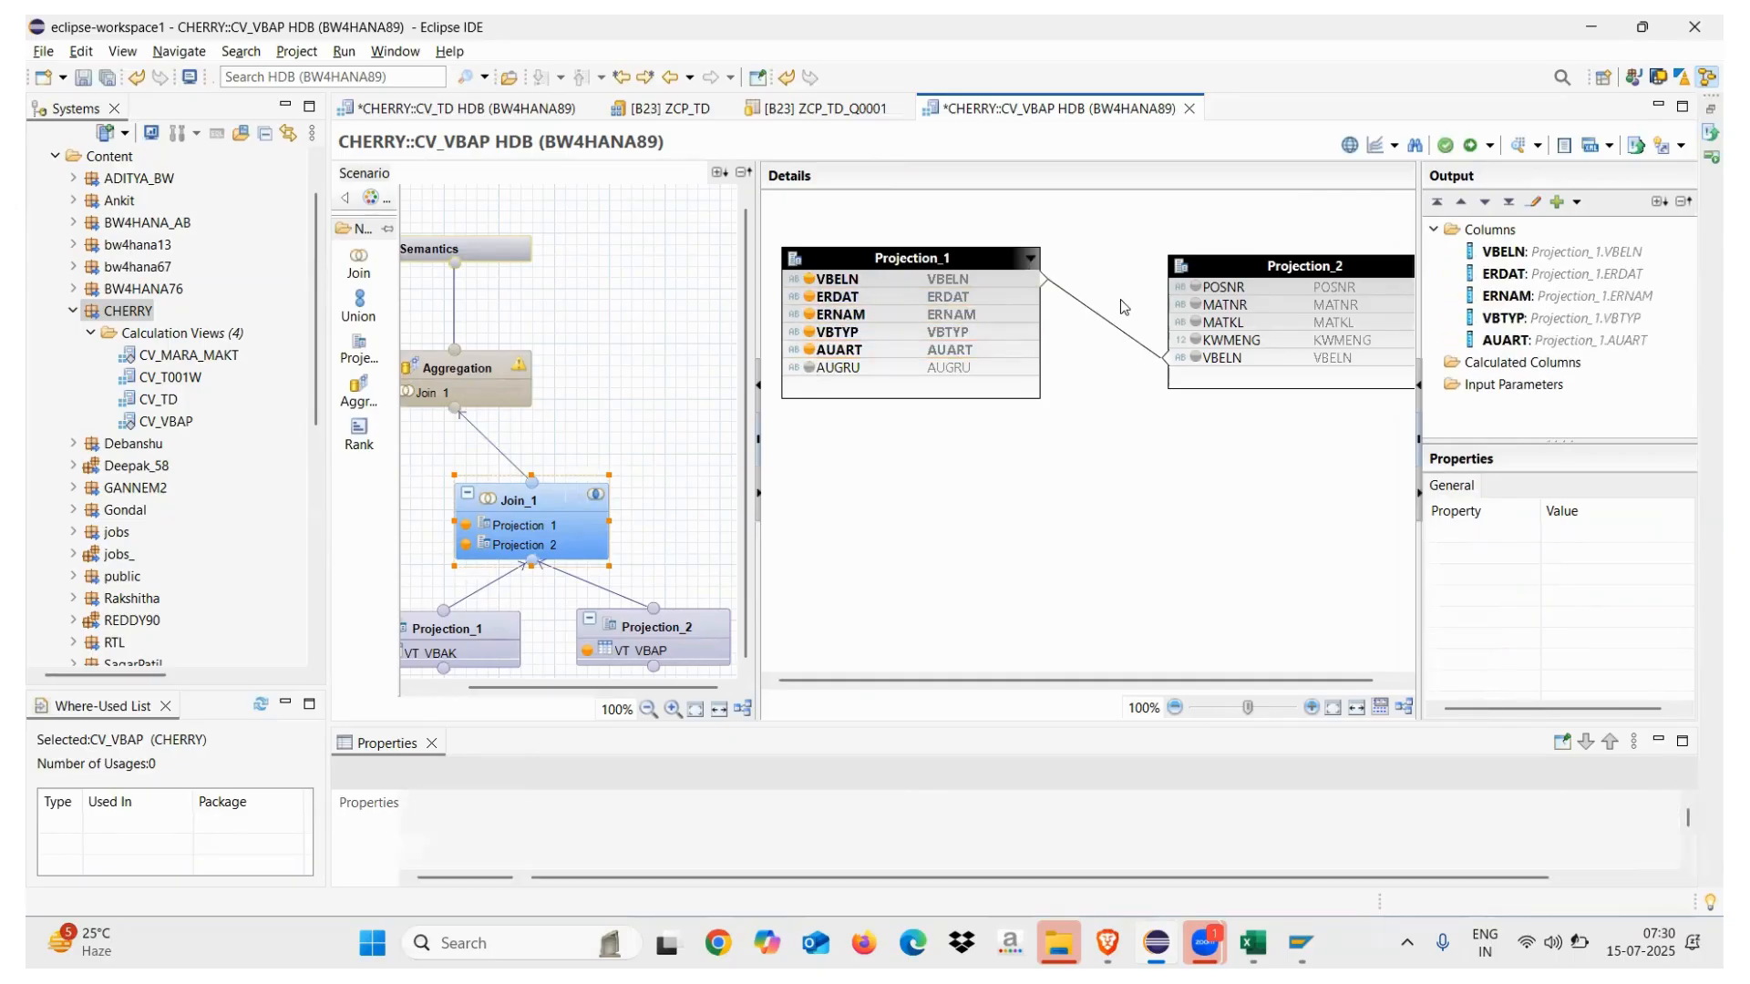
pyautogui.click(810, 368)
# Add POSNR, MATNR, MATKL and KWMENG from Projection_2 to Join_1's output
pyautogui.click(1195, 290)
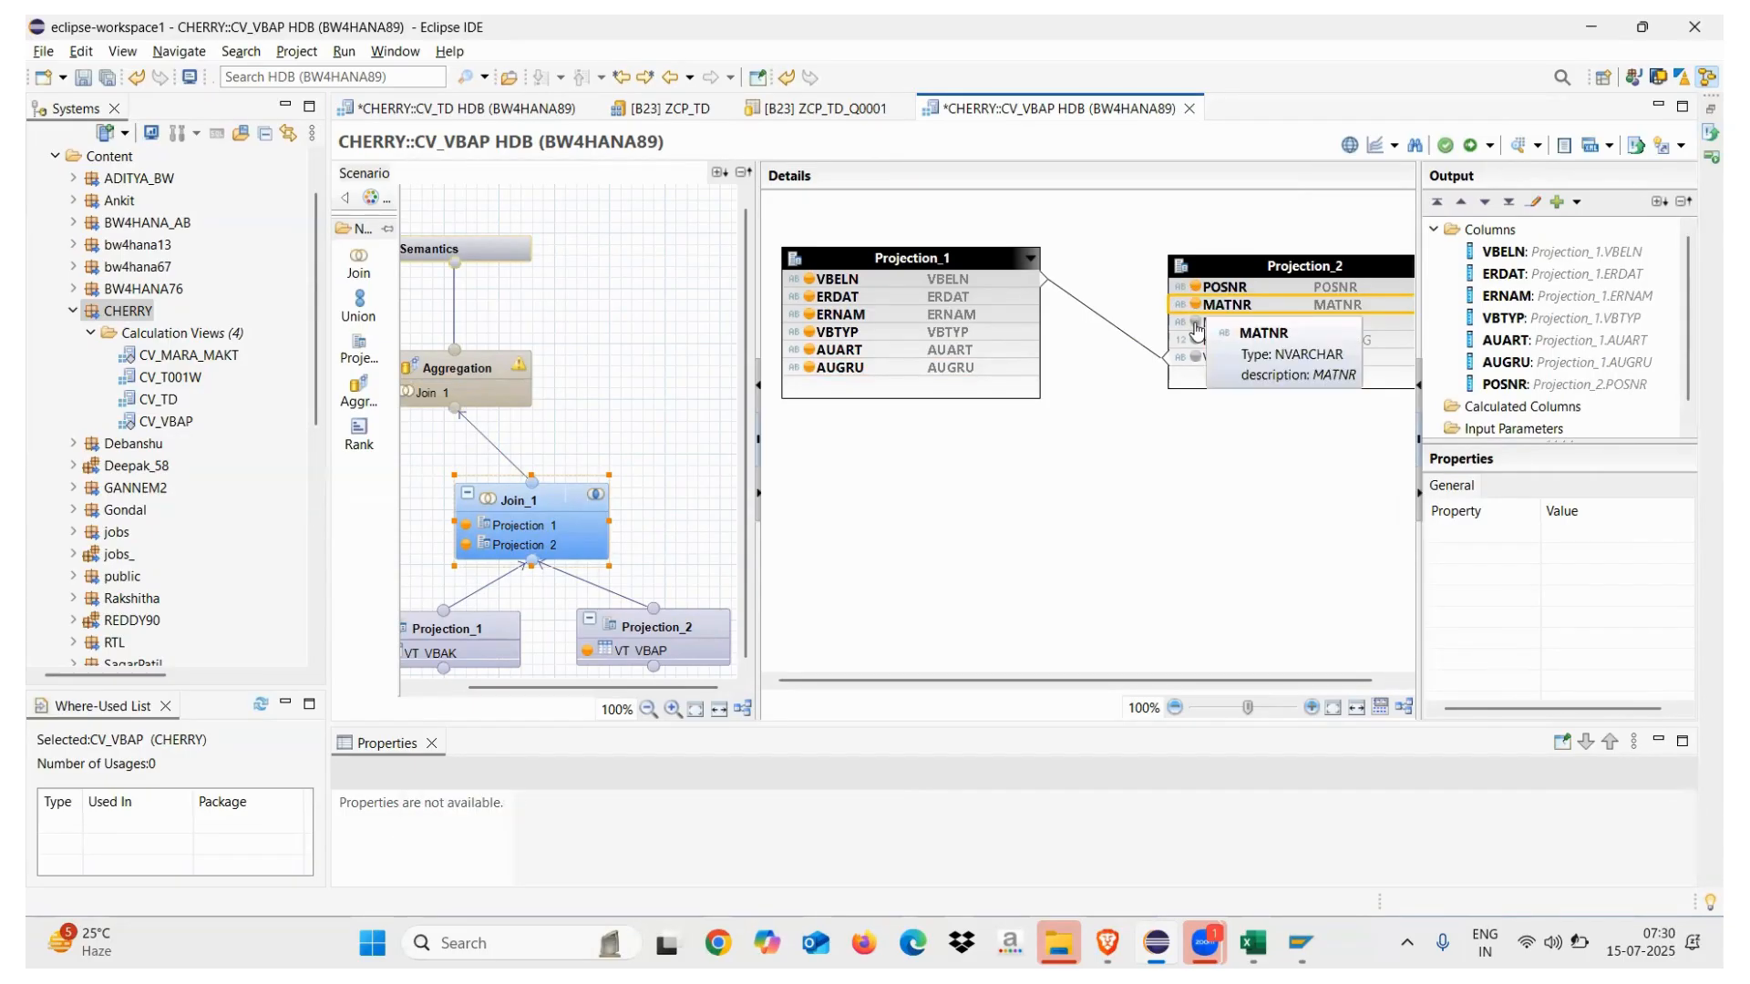
pyautogui.click(1195, 307)
pyautogui.click(1194, 325)
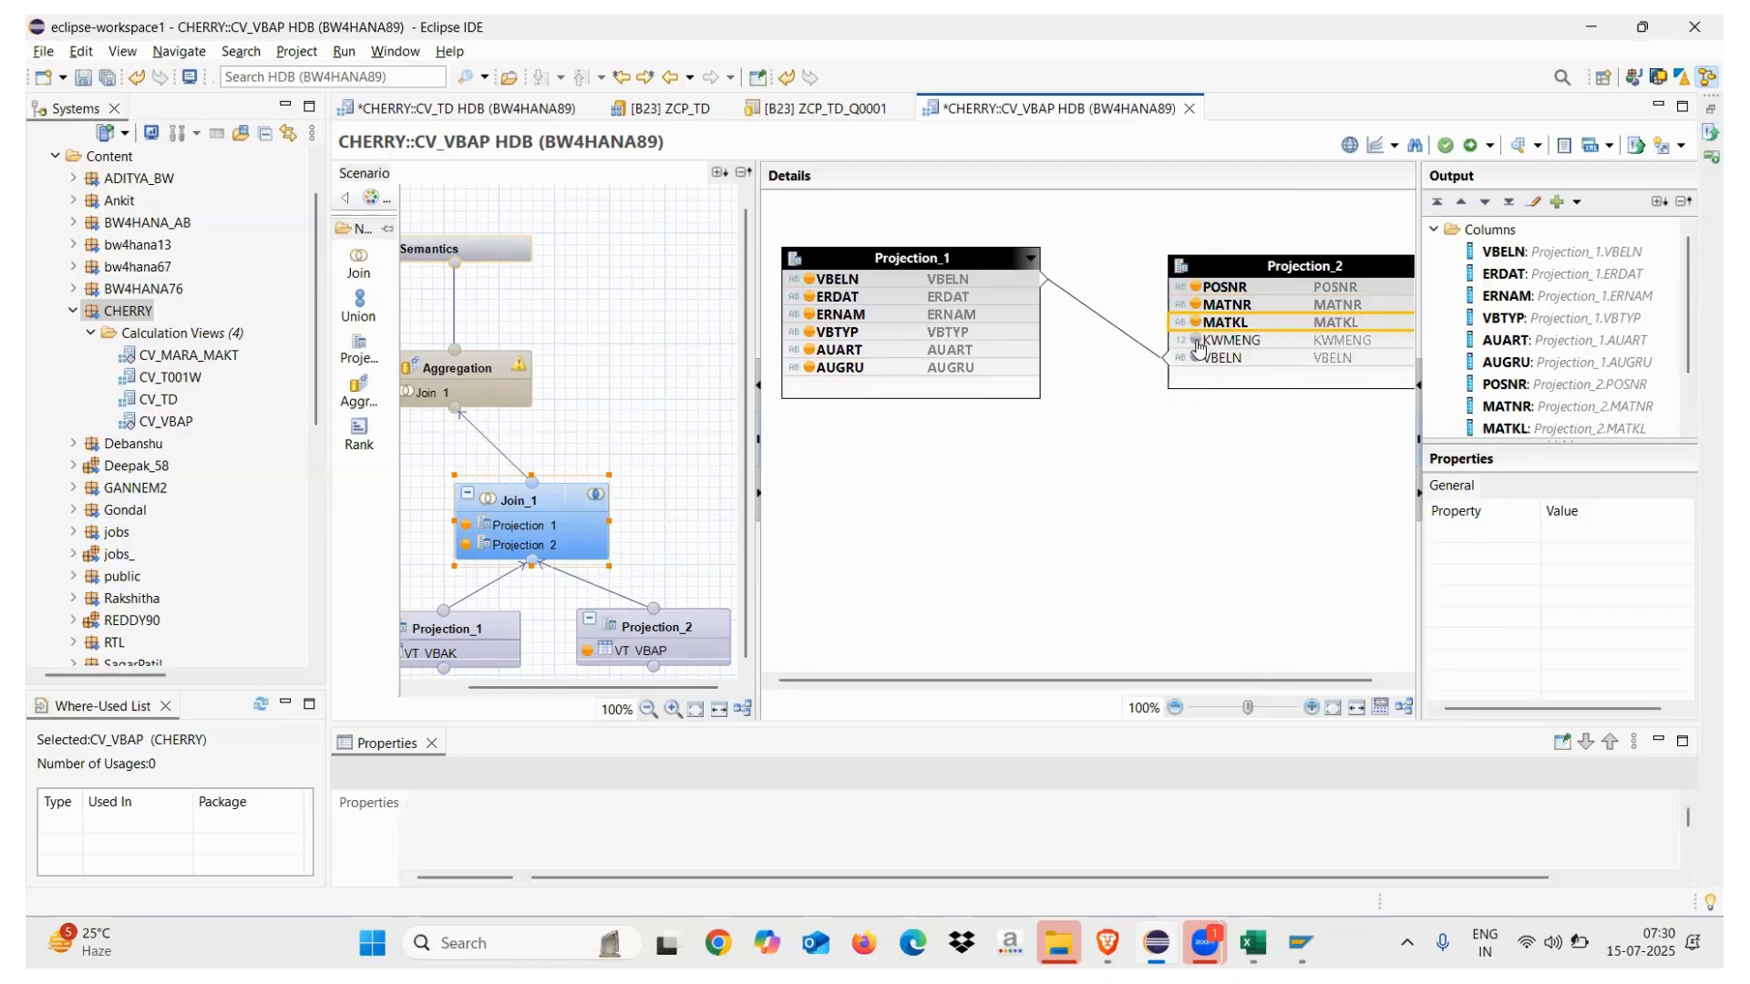
pyautogui.click(1194, 341)
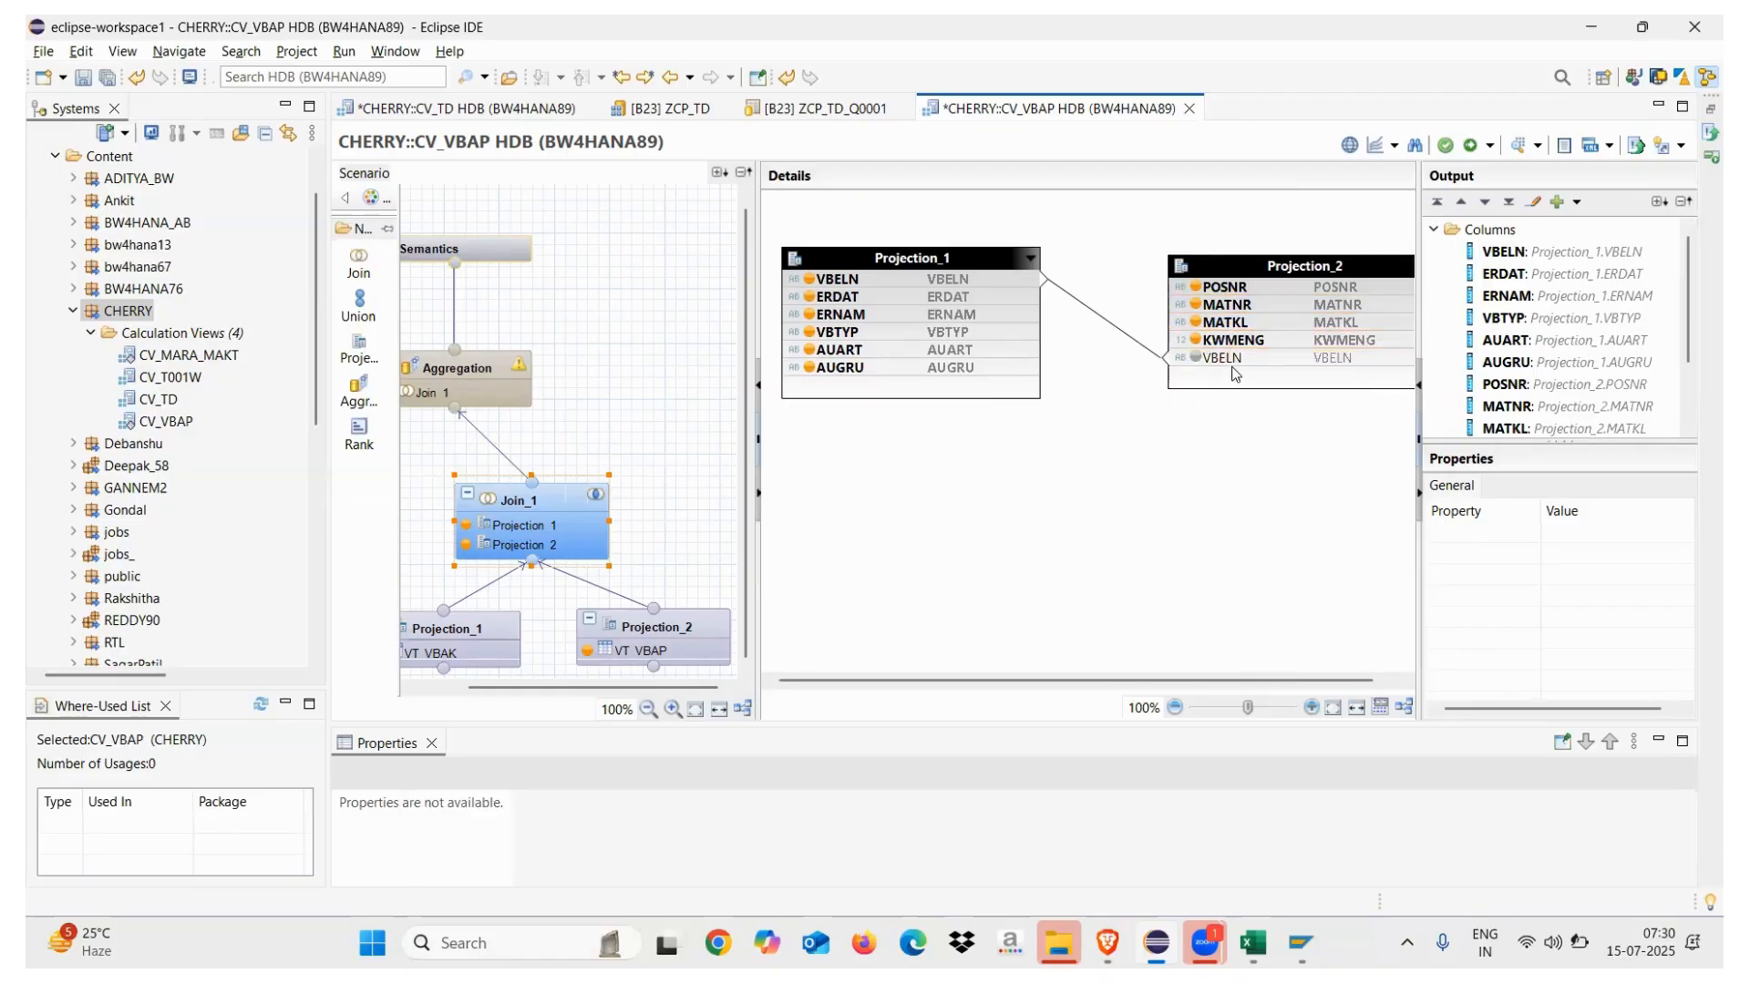
pyautogui.click(525, 504)
# Add all ten Join_1 columns to the Aggregation output and make VBELN a key in Semantics
pyautogui.click(453, 374)
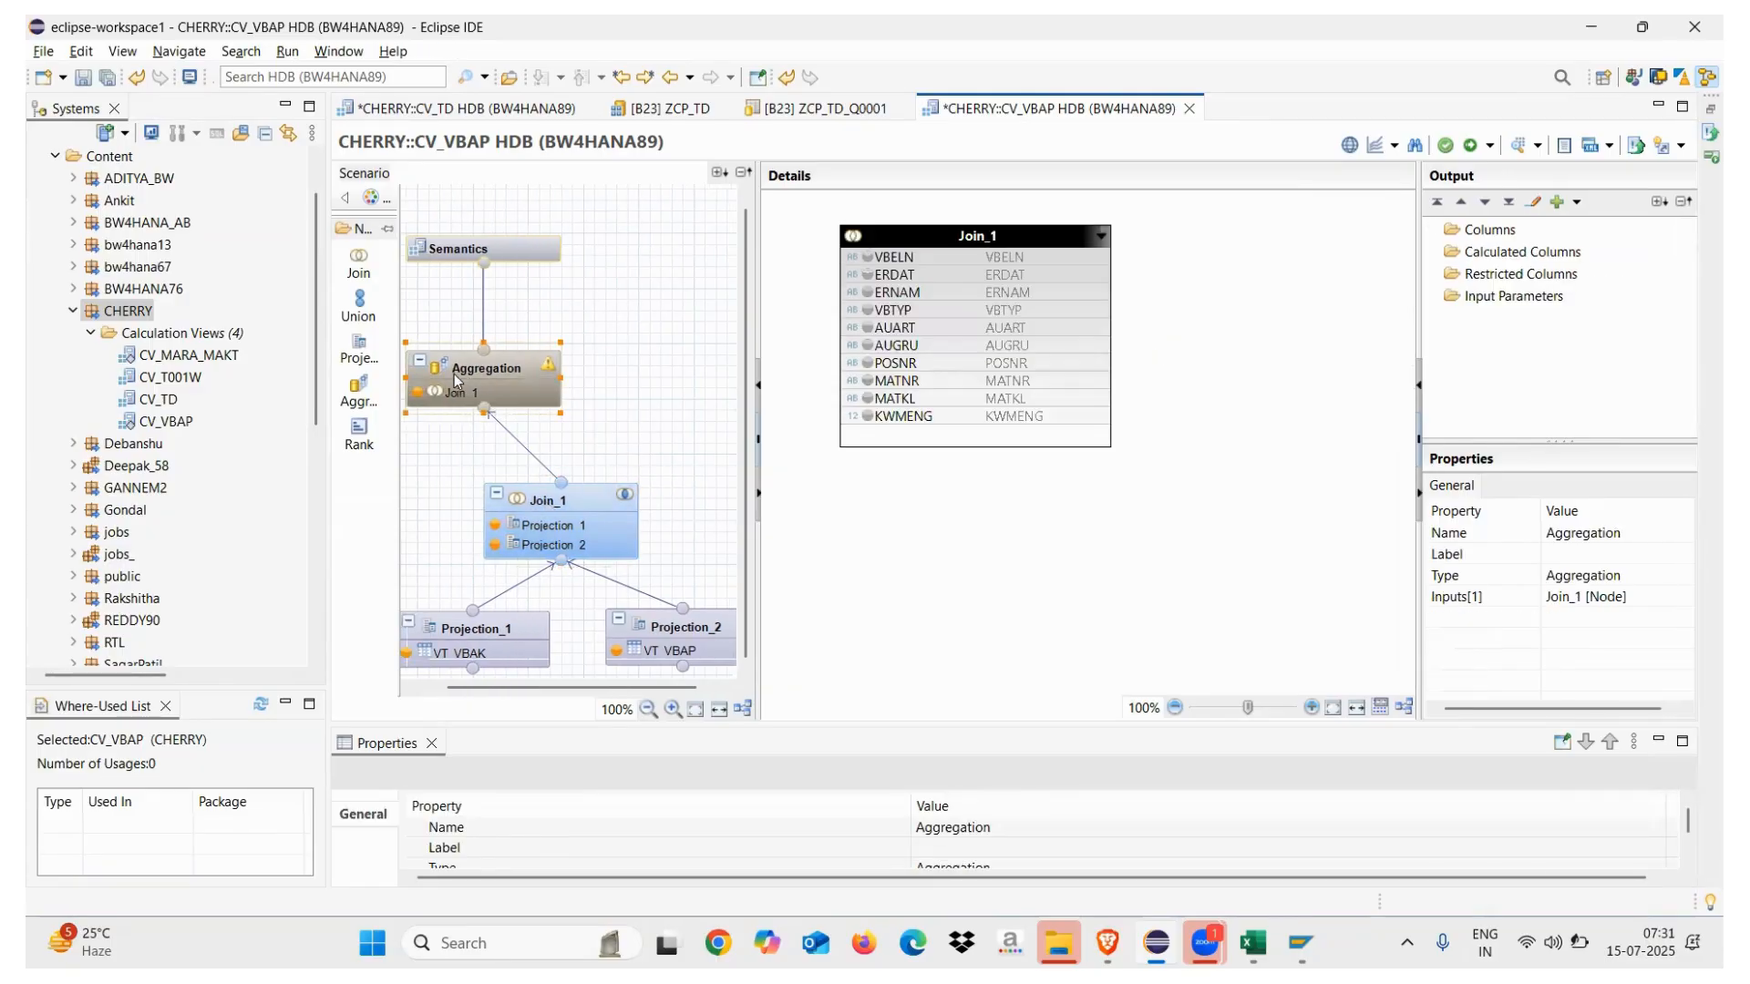
pyautogui.rightClick(898, 239)
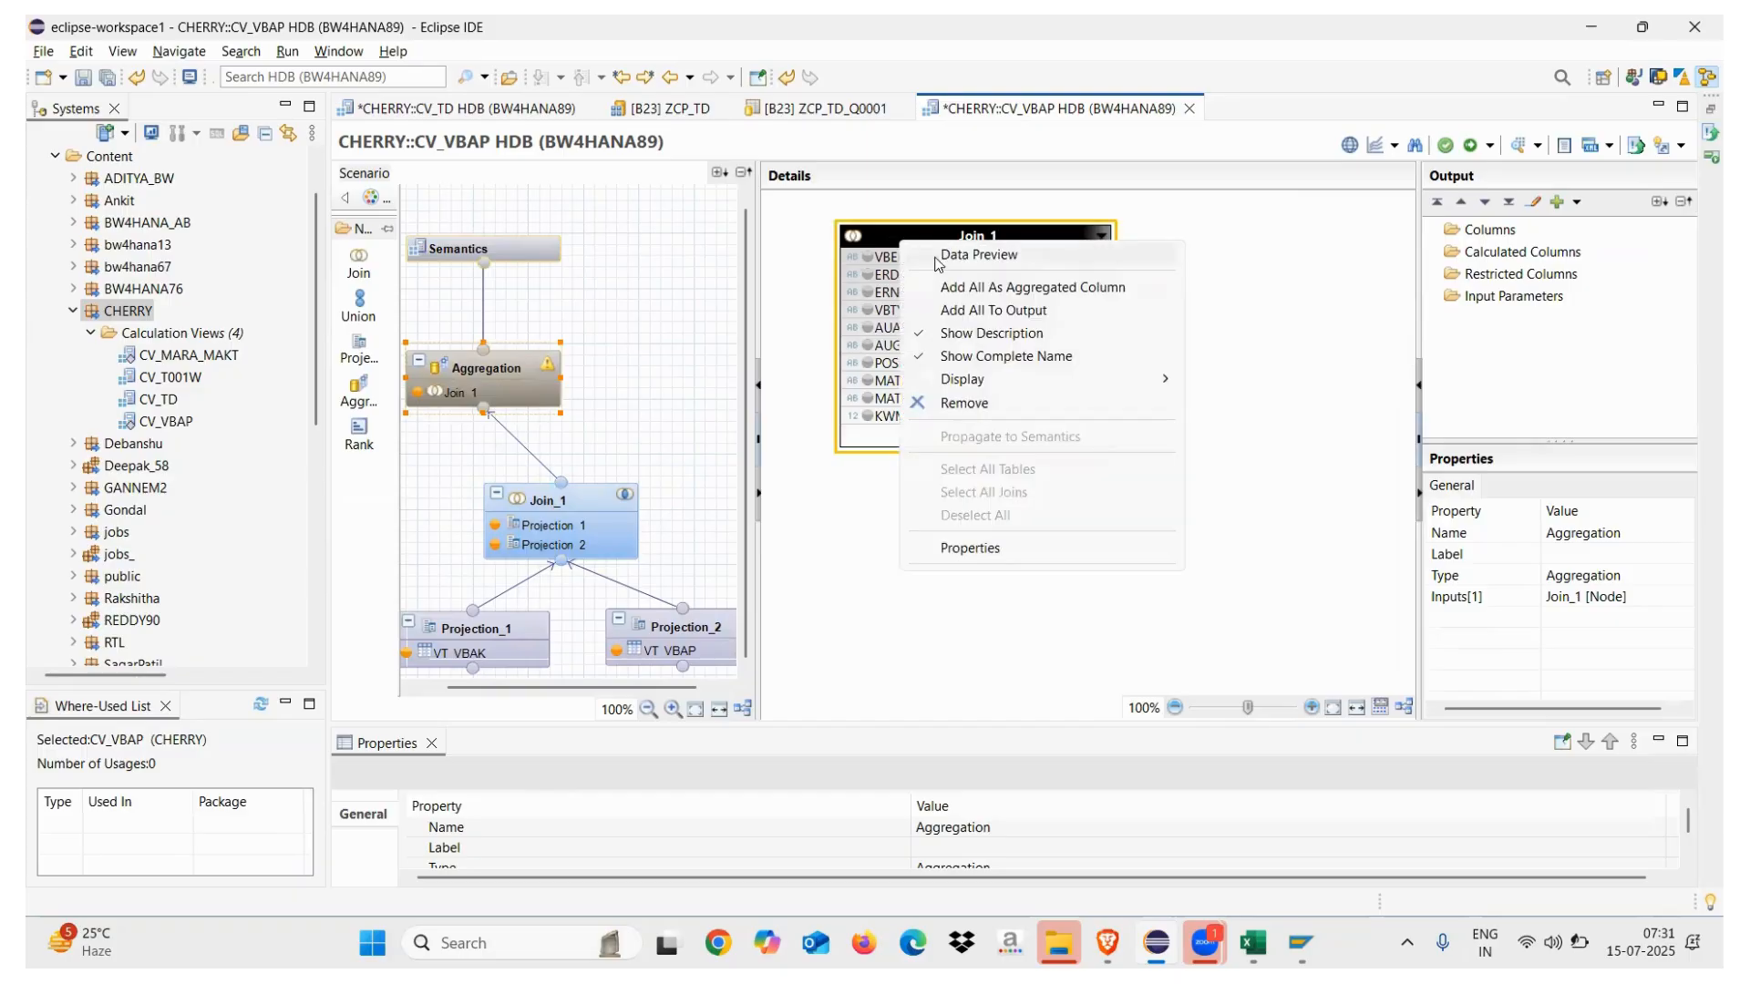
pyautogui.click(982, 311)
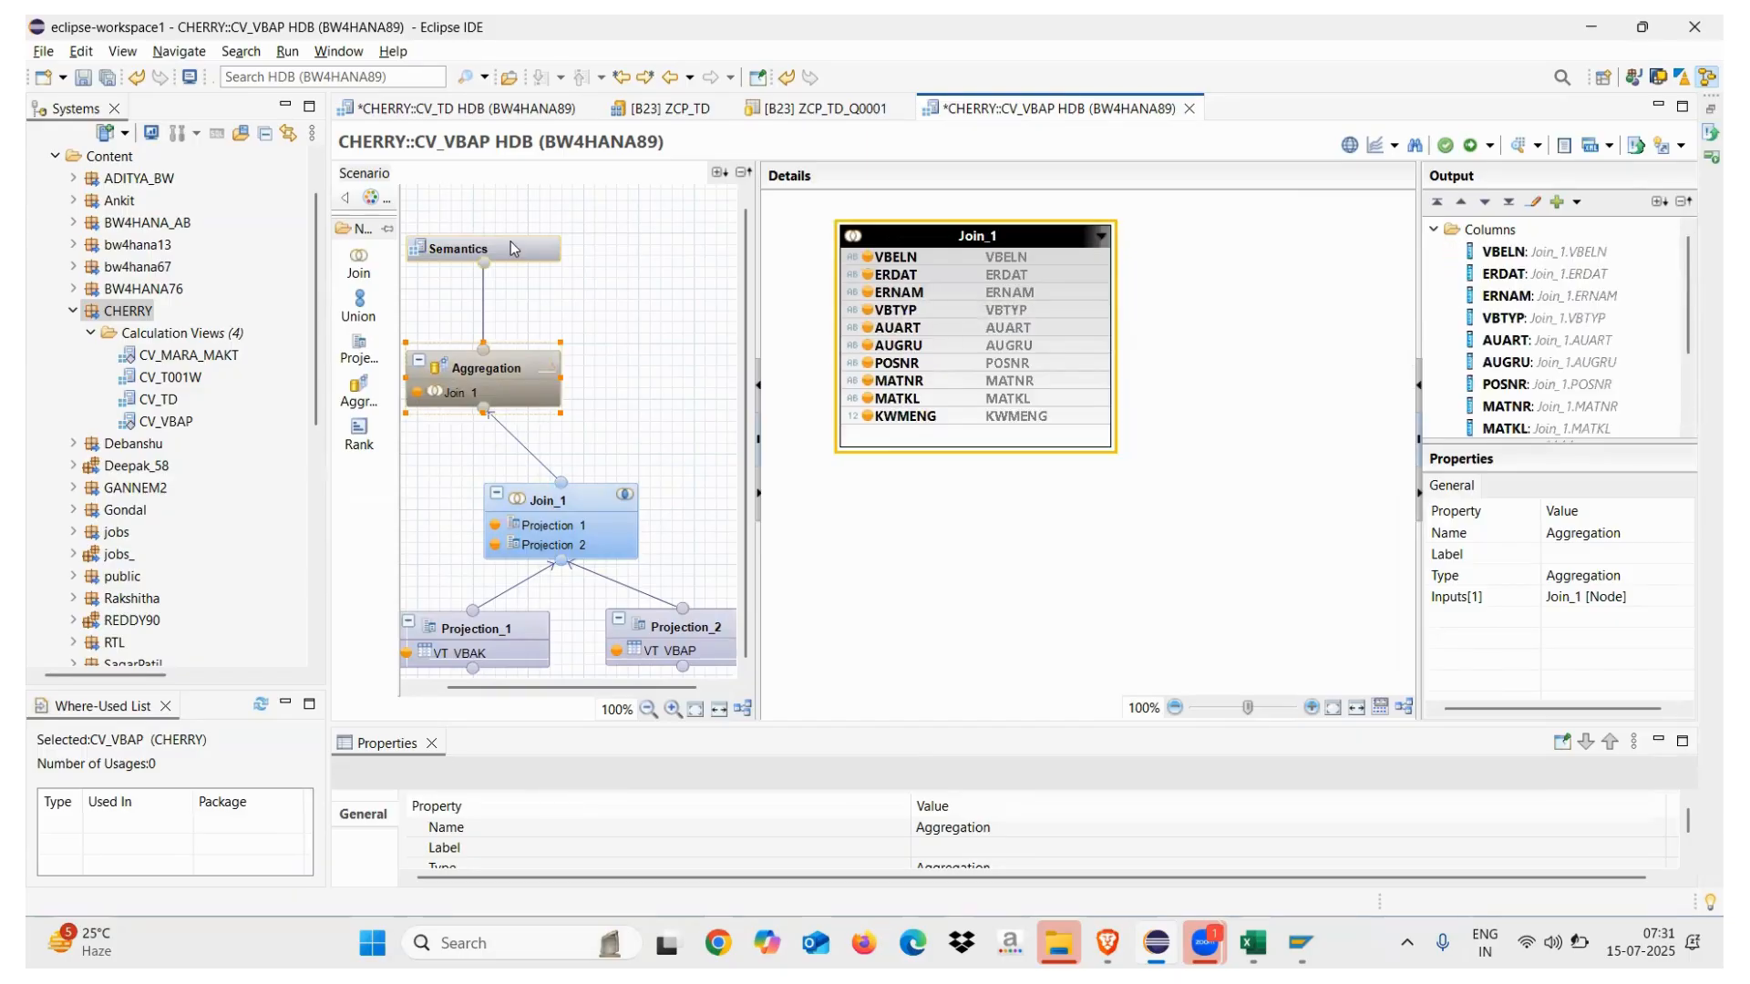
pyautogui.click(510, 242)
pyautogui.click(851, 327)
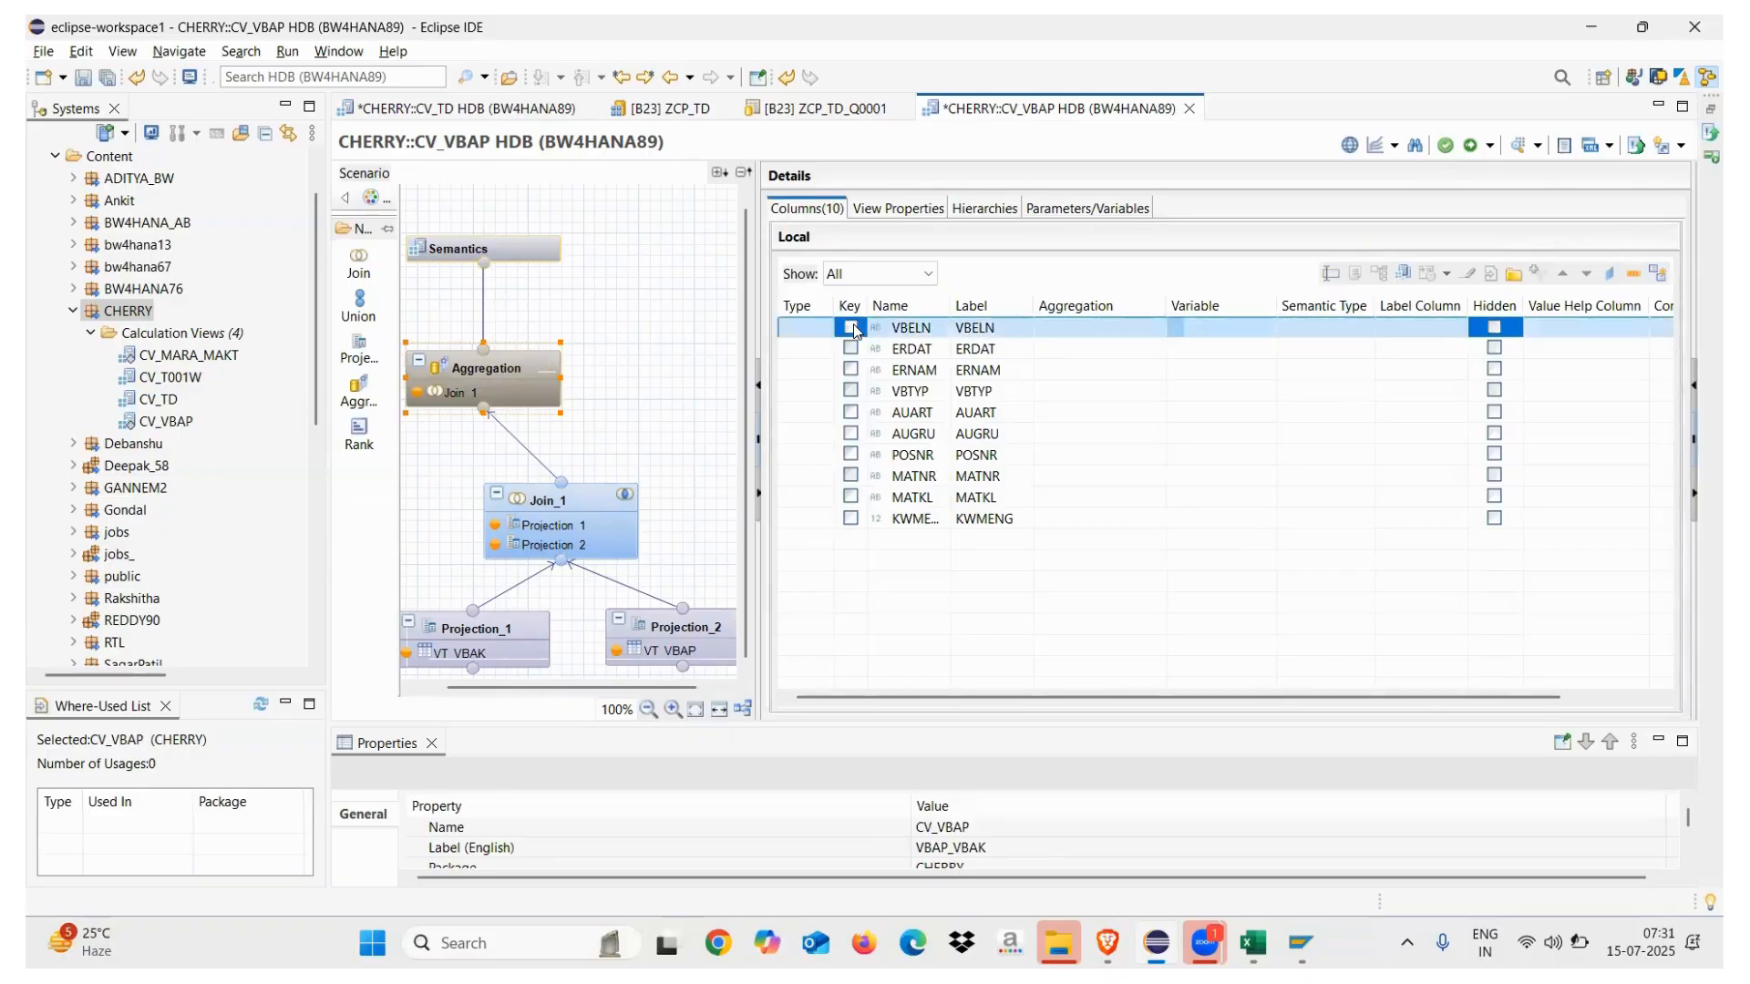
# Mark POSNR as a key and auto-assign column types so KWMENG becomes a measure
pyautogui.click(850, 453)
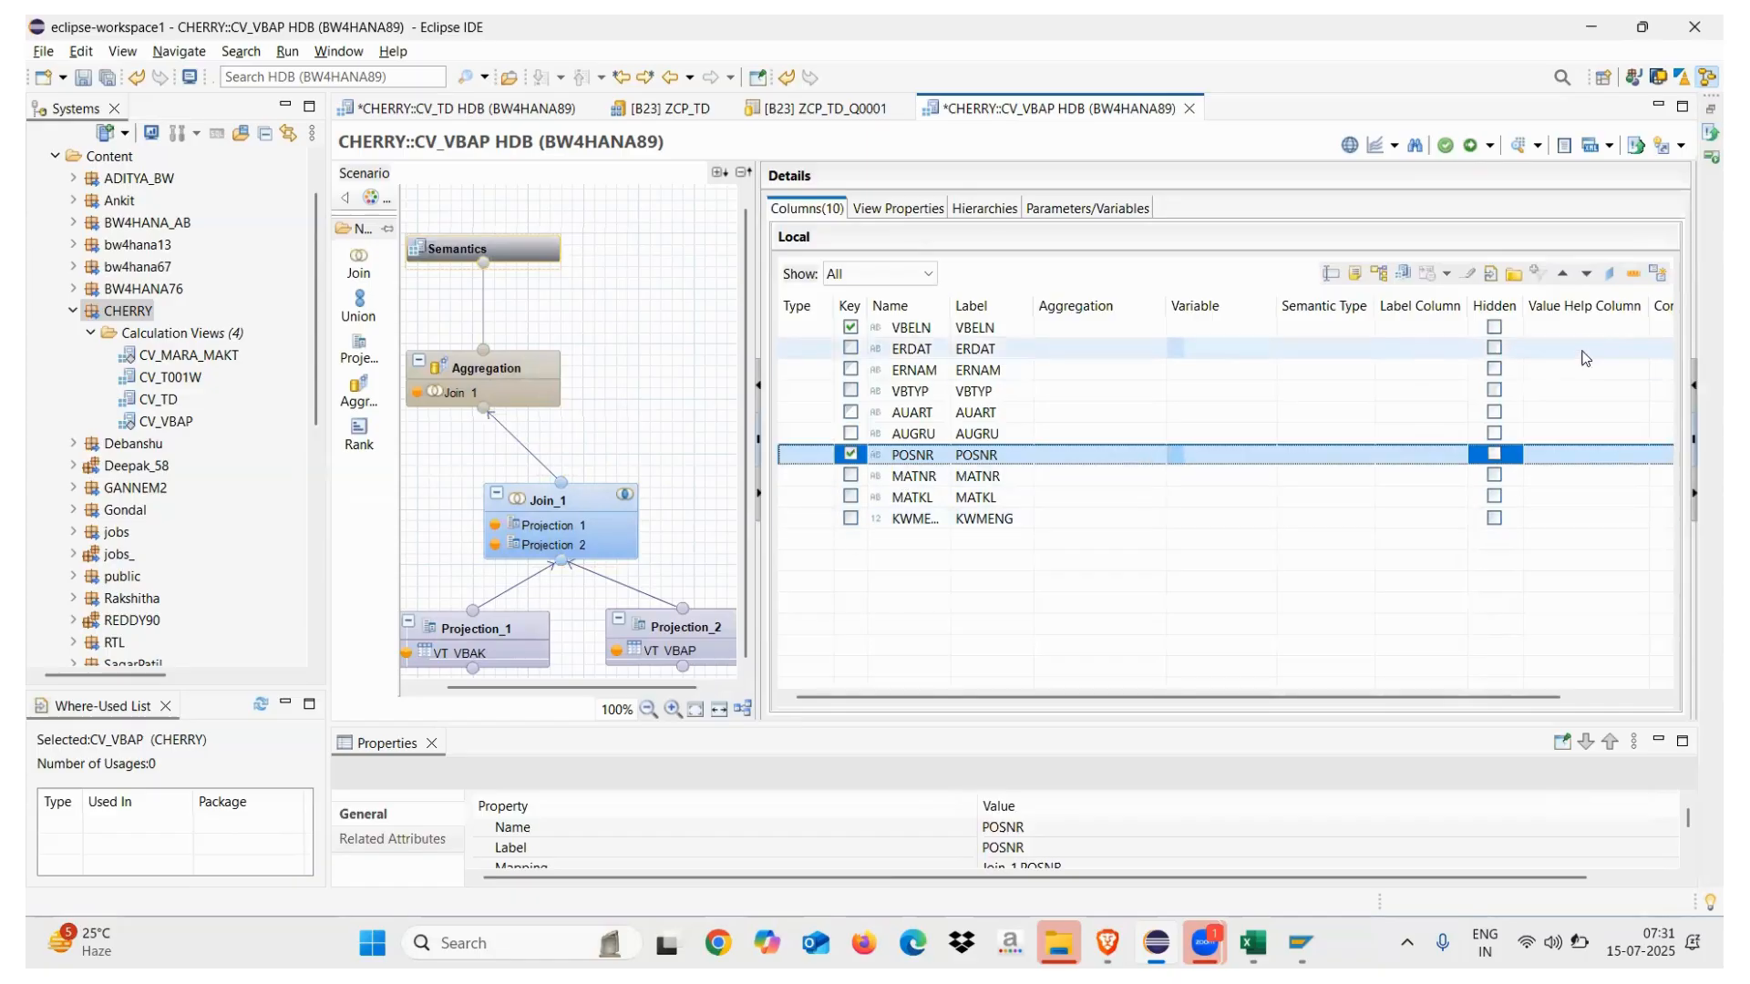
pyautogui.click(1660, 275)
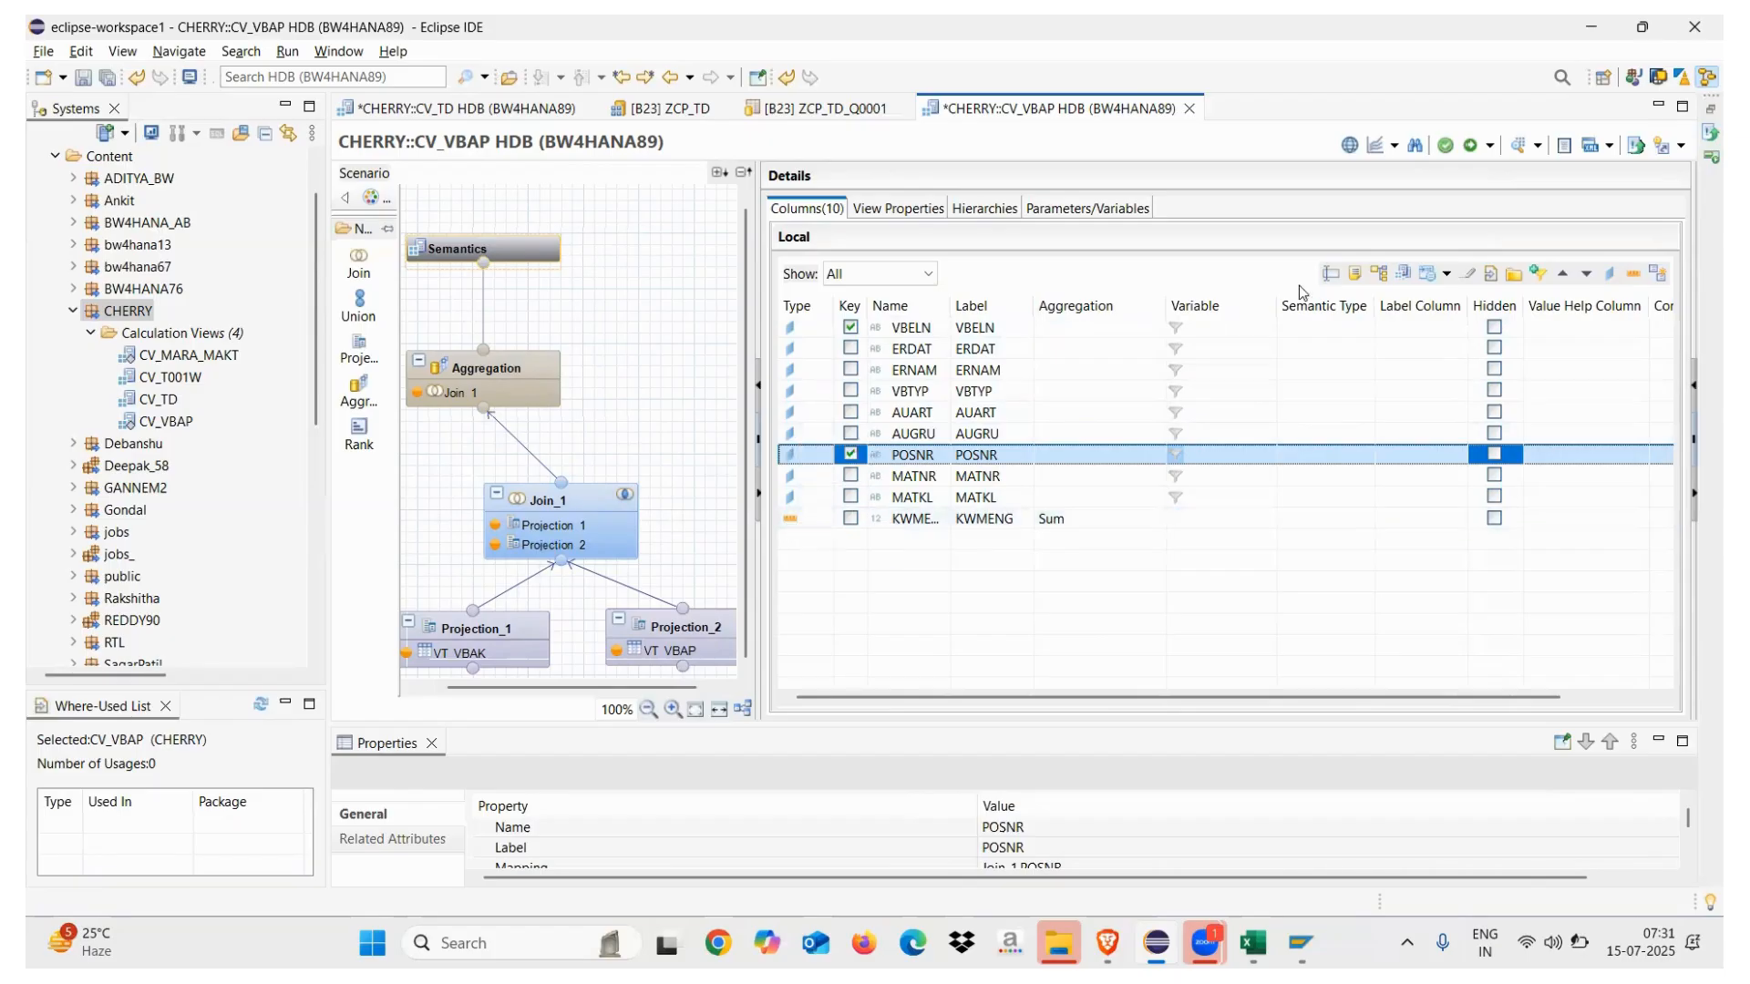
# Set CV_VBAP's Apply Privileges view property to blank
pyautogui.click(893, 209)
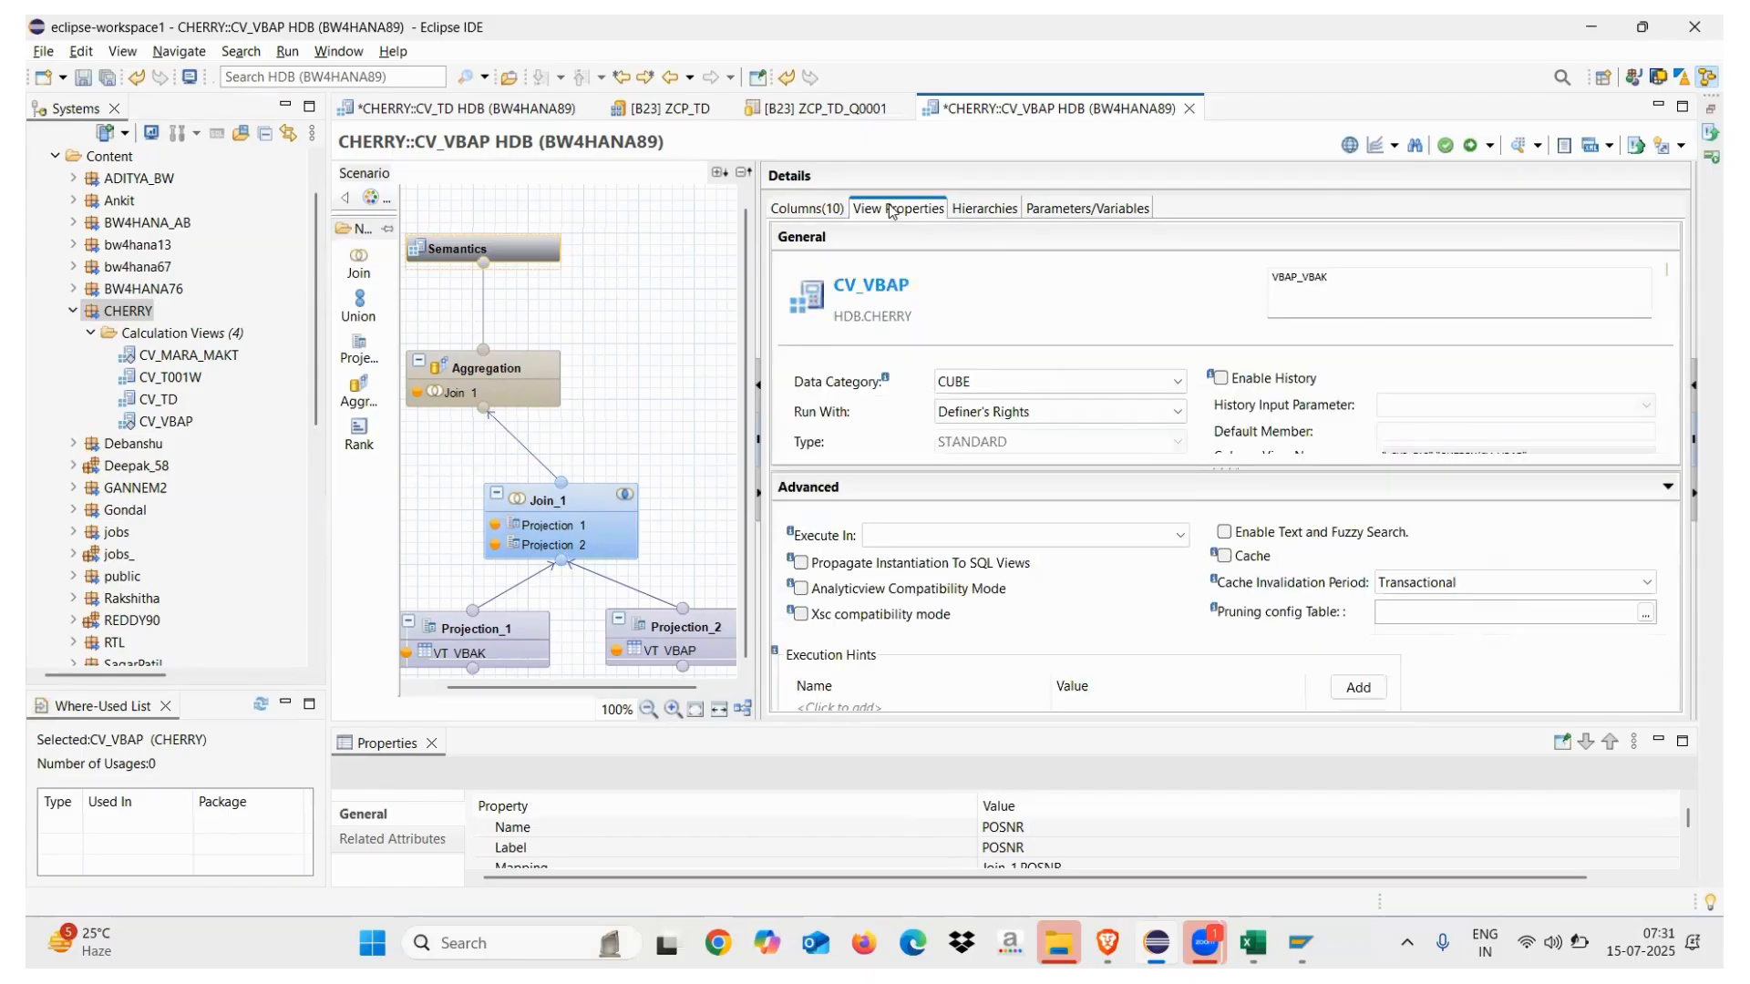
pyautogui.moveTo(1108, 469); pyautogui.dragTo(1114, 574)
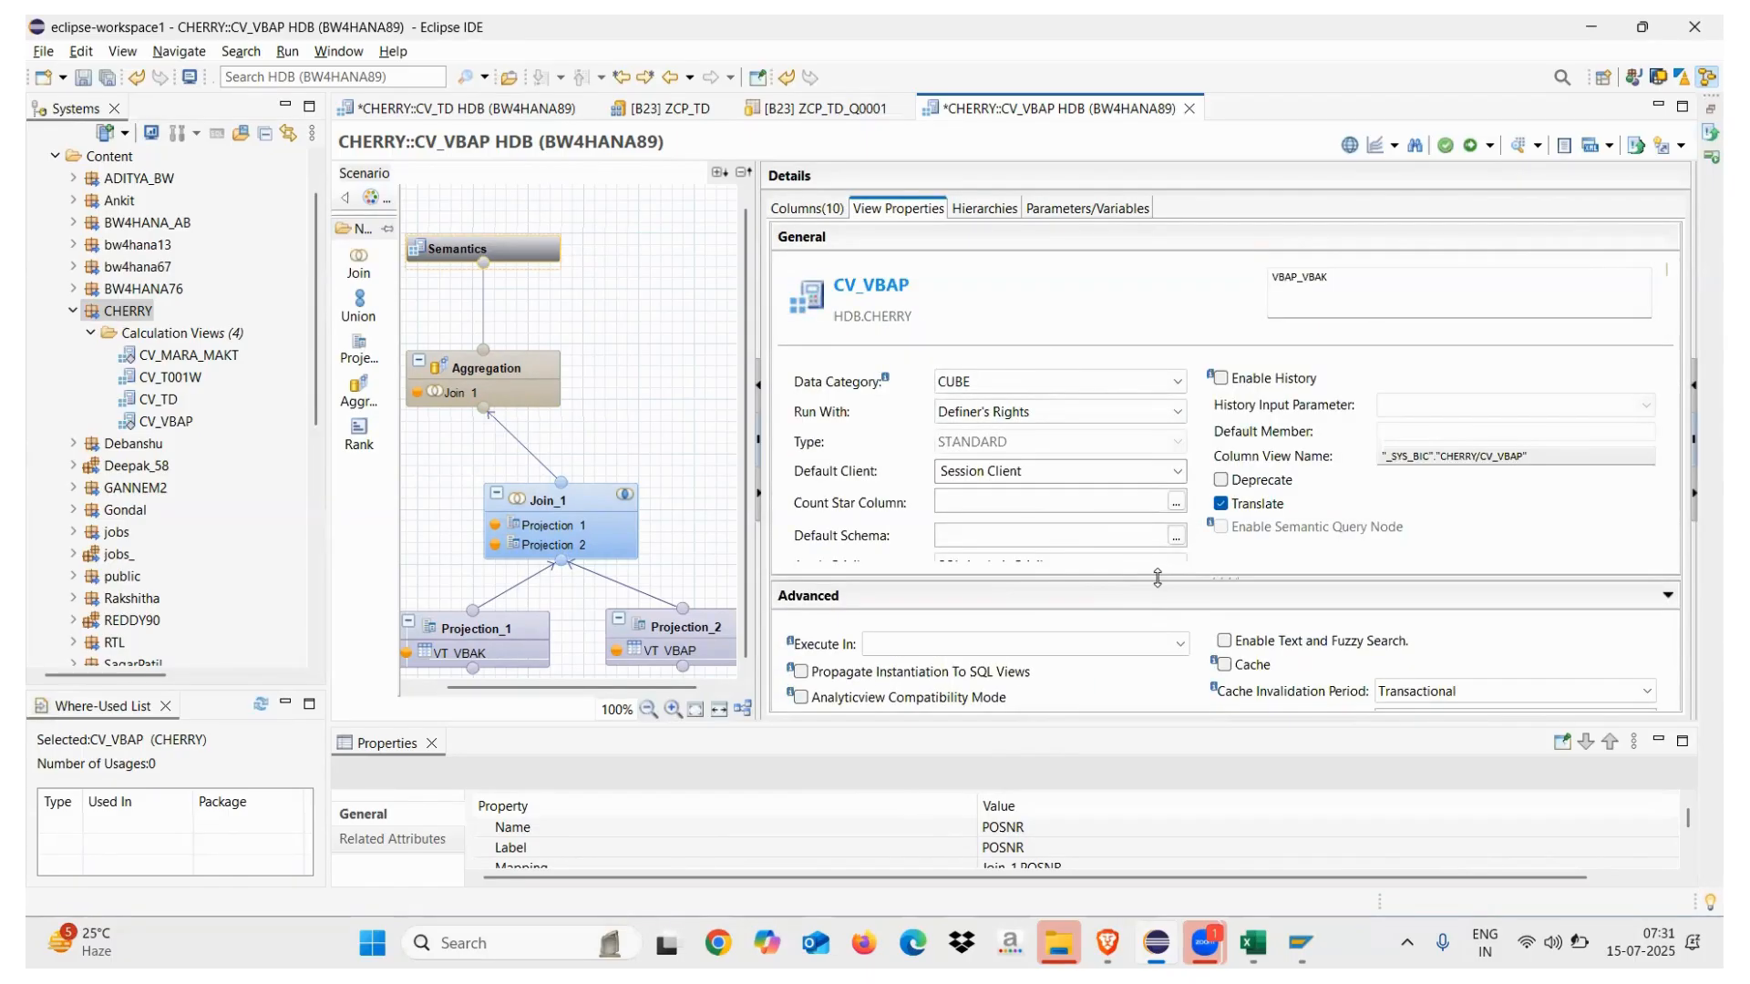
pyautogui.moveTo(1158, 632); pyautogui.dragTo(1157, 696)
pyautogui.click(1139, 566)
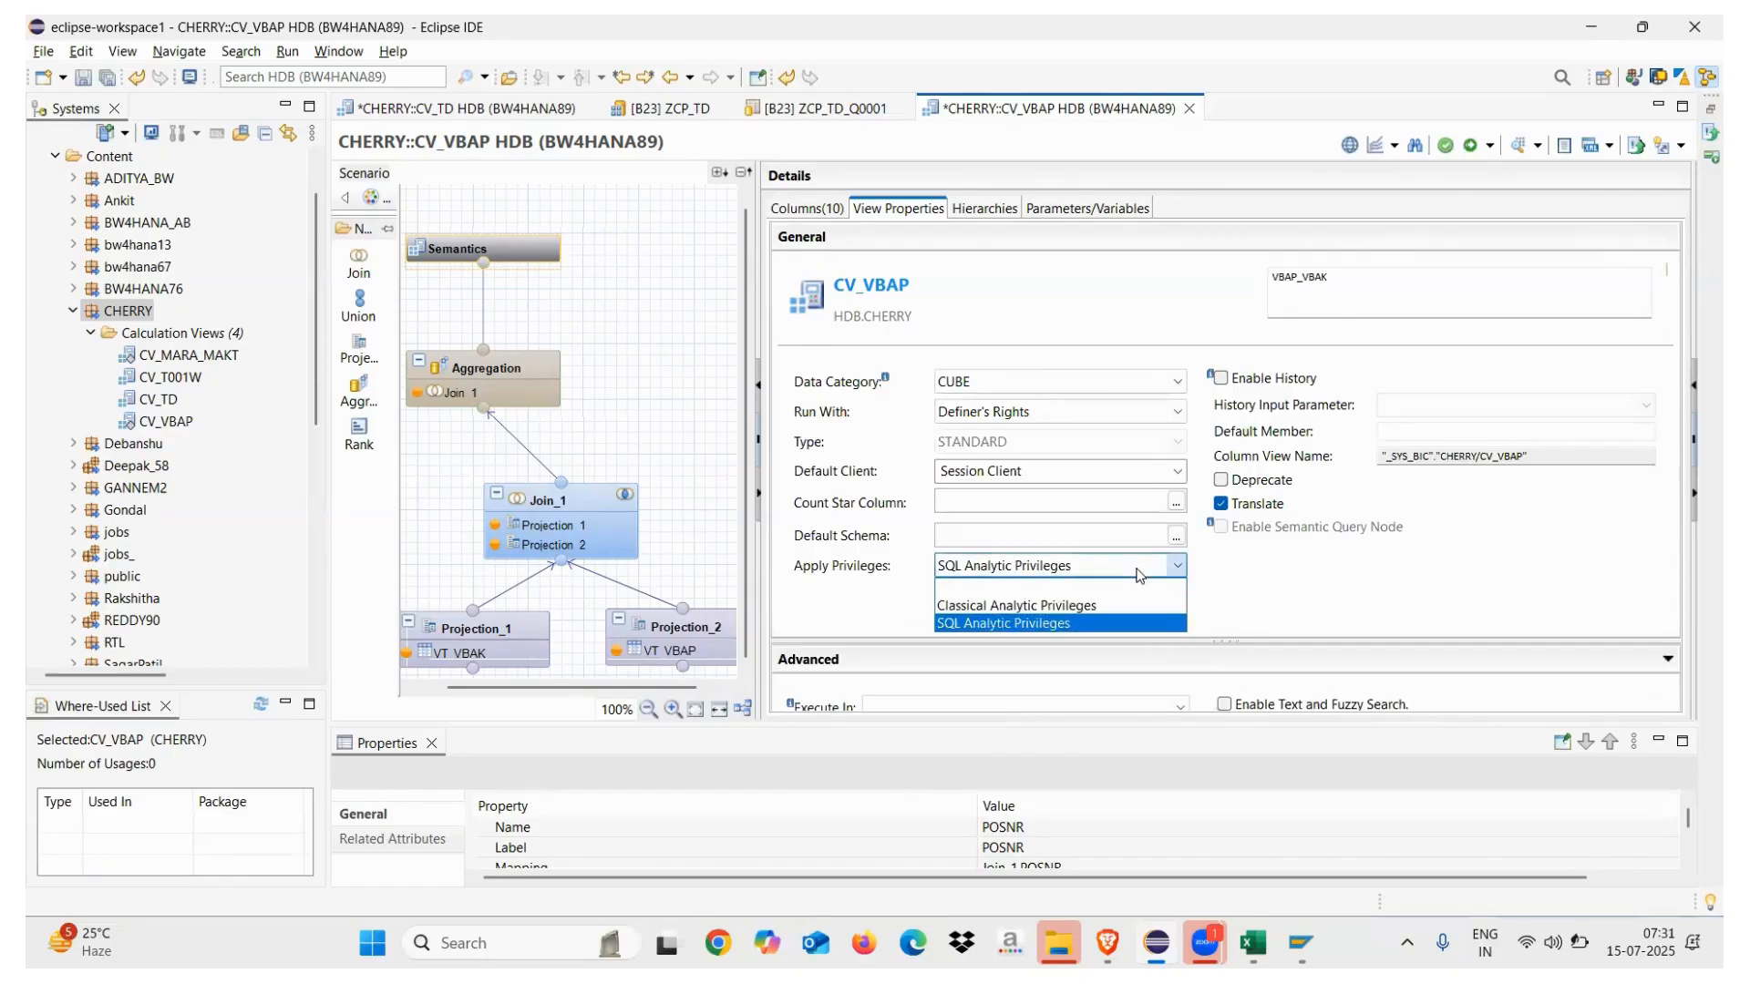
pyautogui.click(1064, 588)
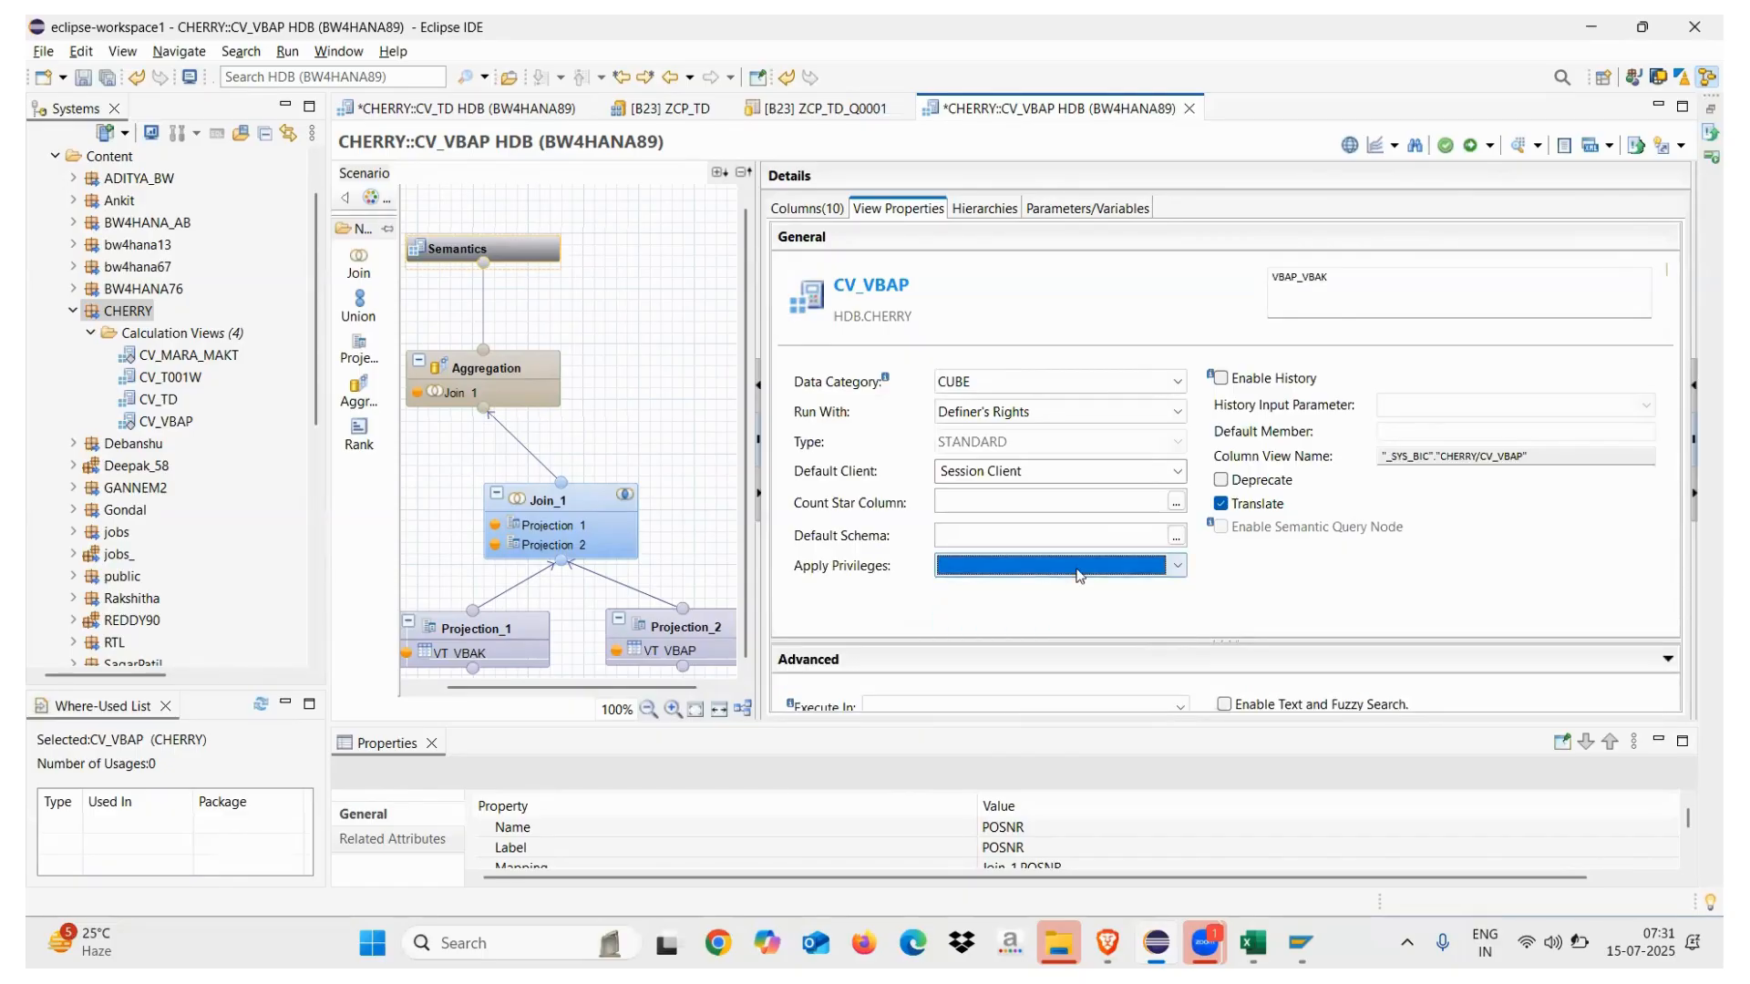
# Activate CV_VBAP and confirm the job log reports success
pyautogui.click(1471, 150)
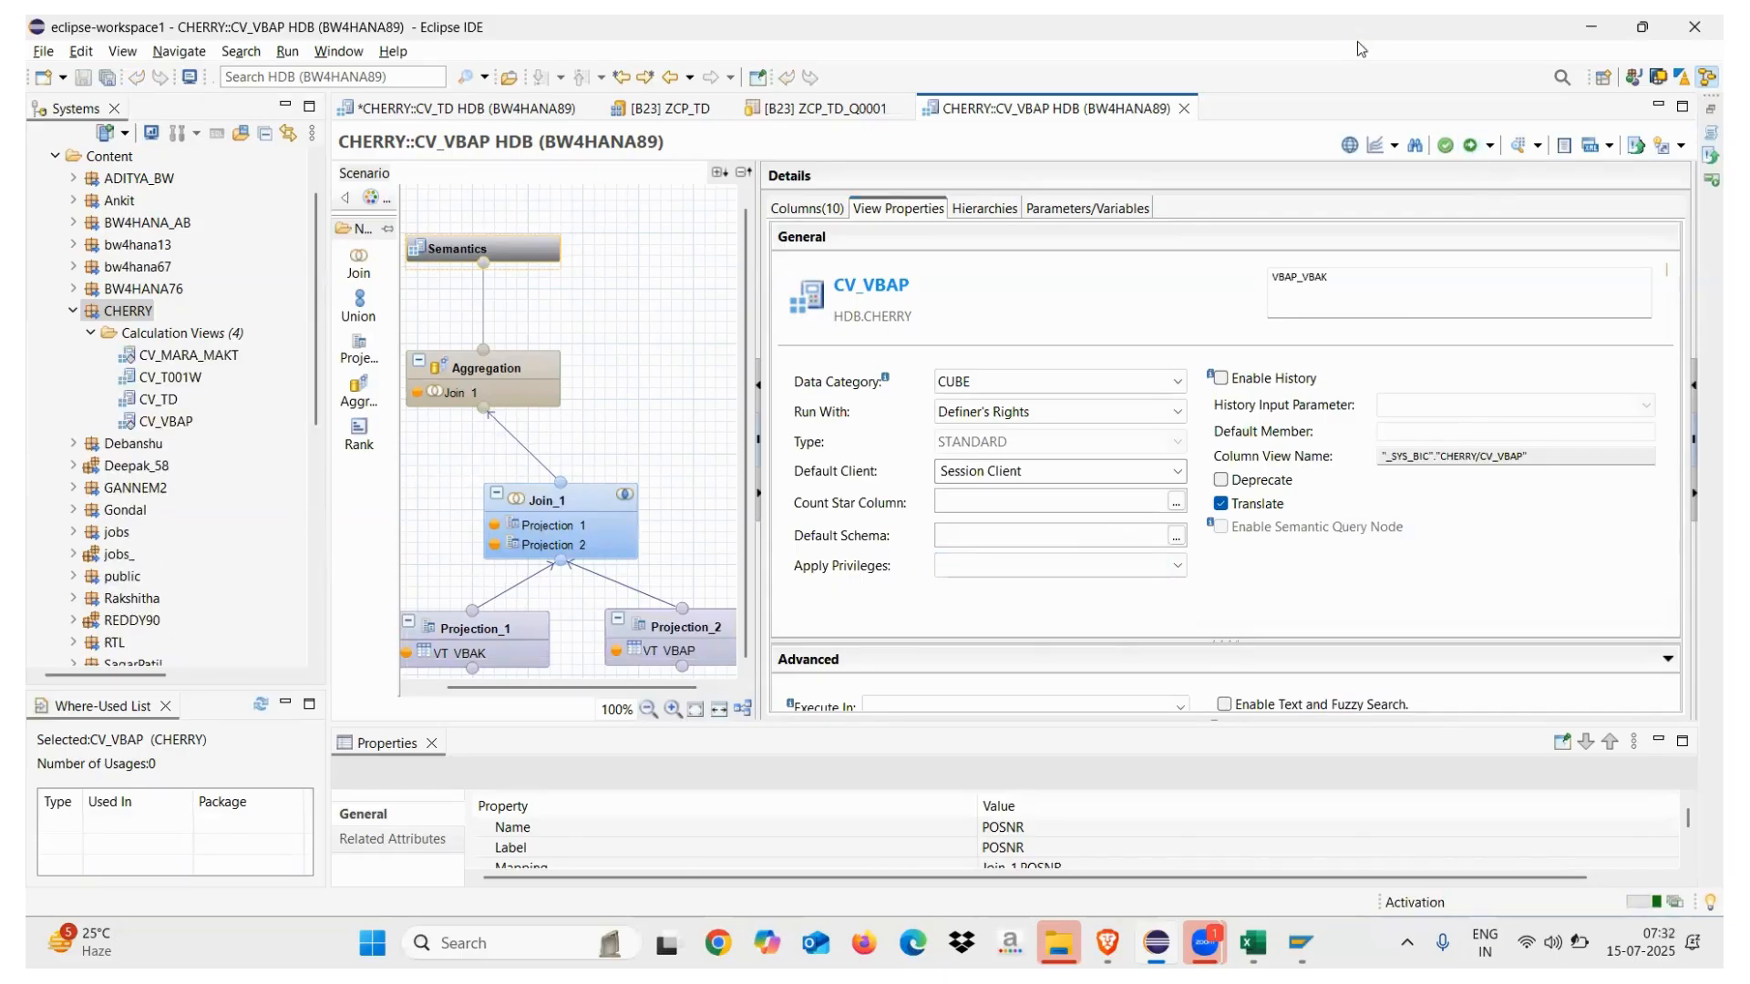
pyautogui.click(1698, 136)
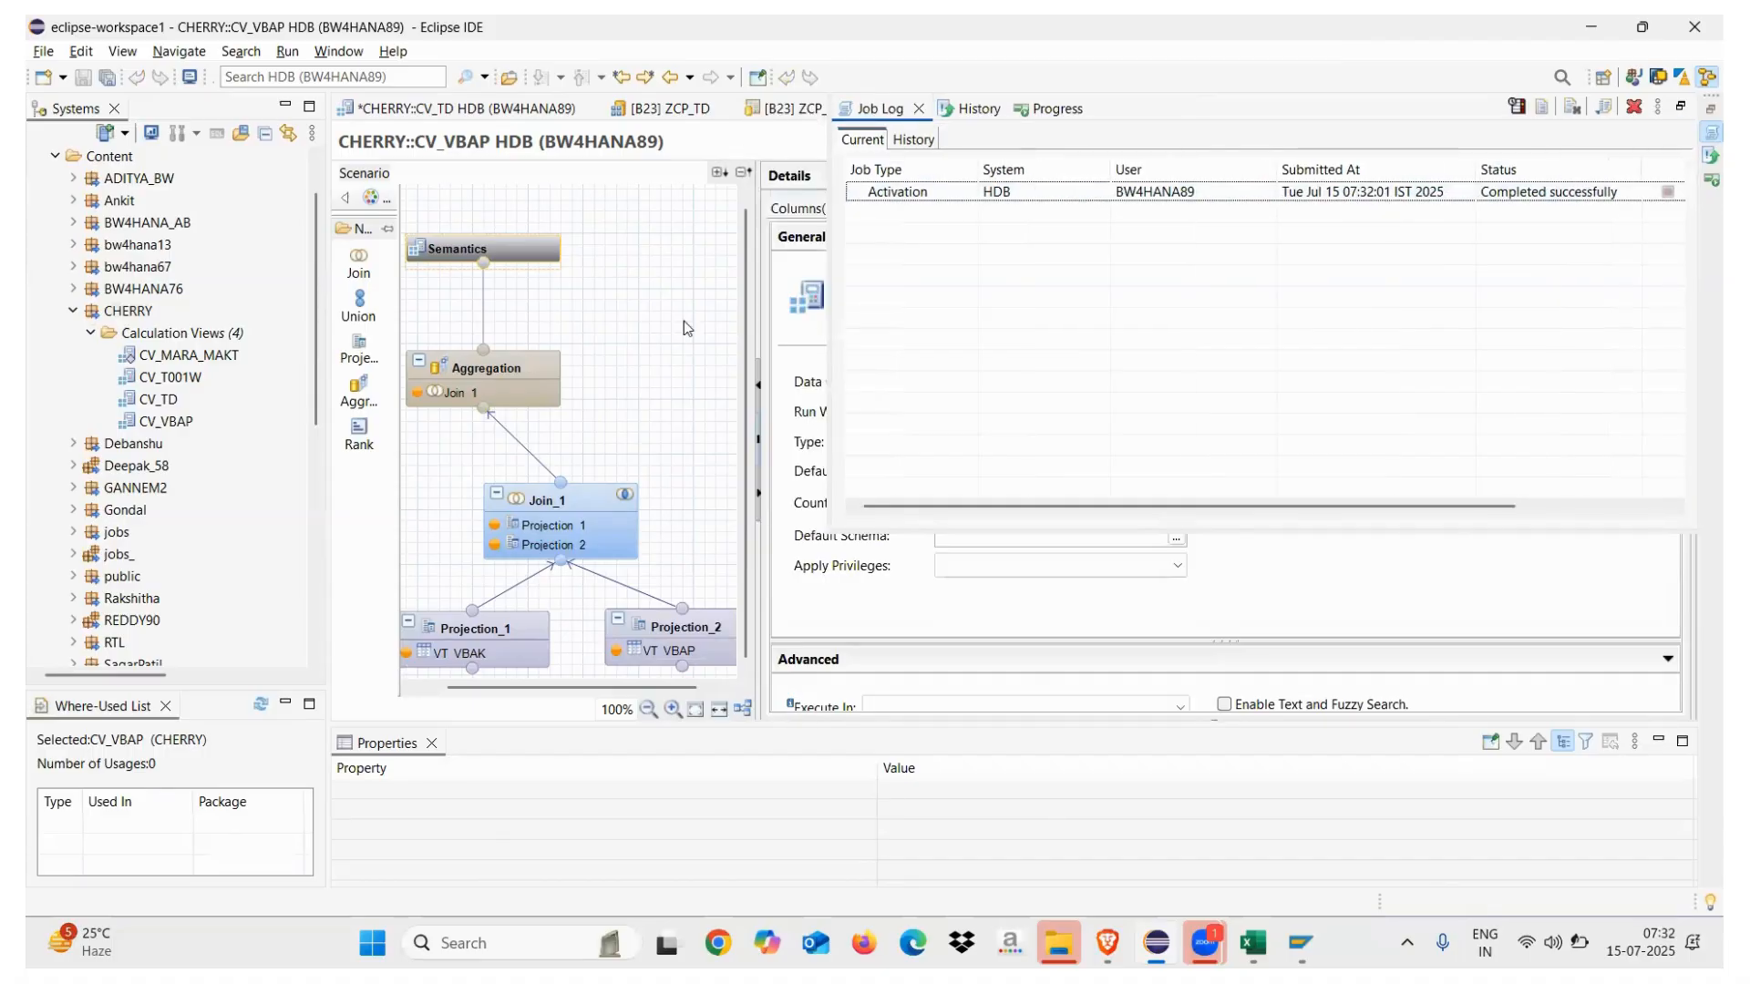
pyautogui.rightClick(510, 244)
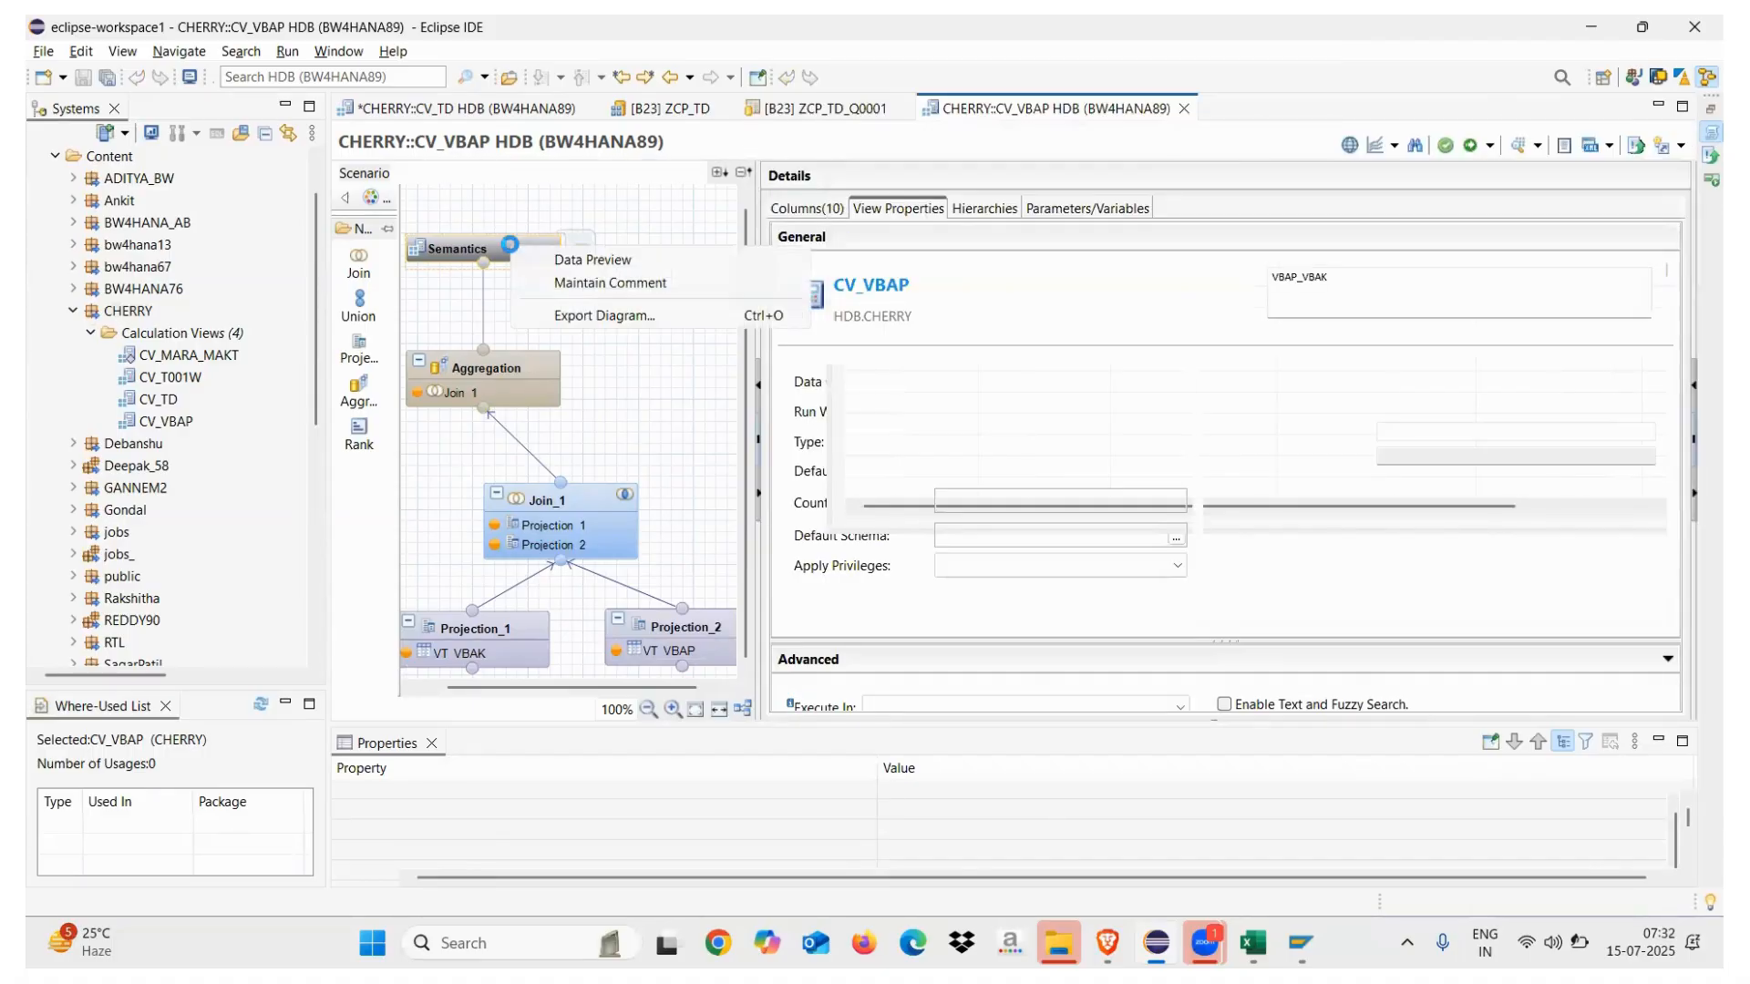
# Preview CV_VBAP data by VBELN and raw data, dismiss the authentication errors, then return to CV_TD
pyautogui.click(606, 260)
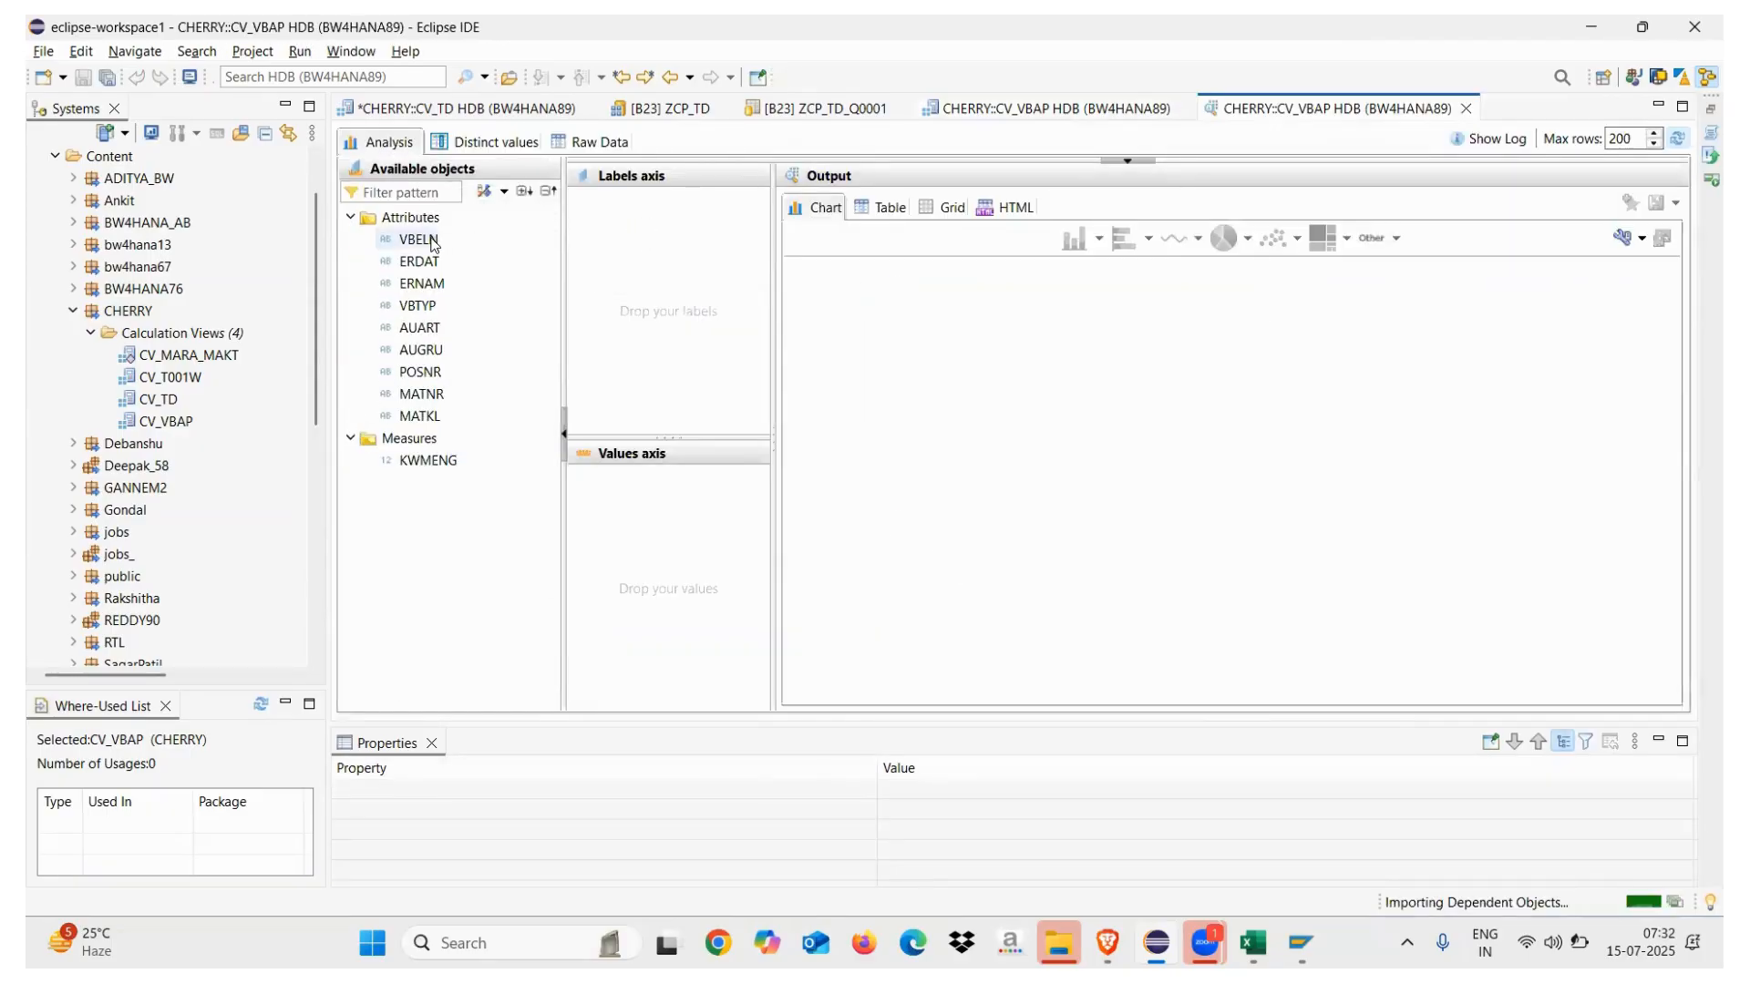
pyautogui.moveTo(418, 239); pyautogui.dragTo(617, 299)
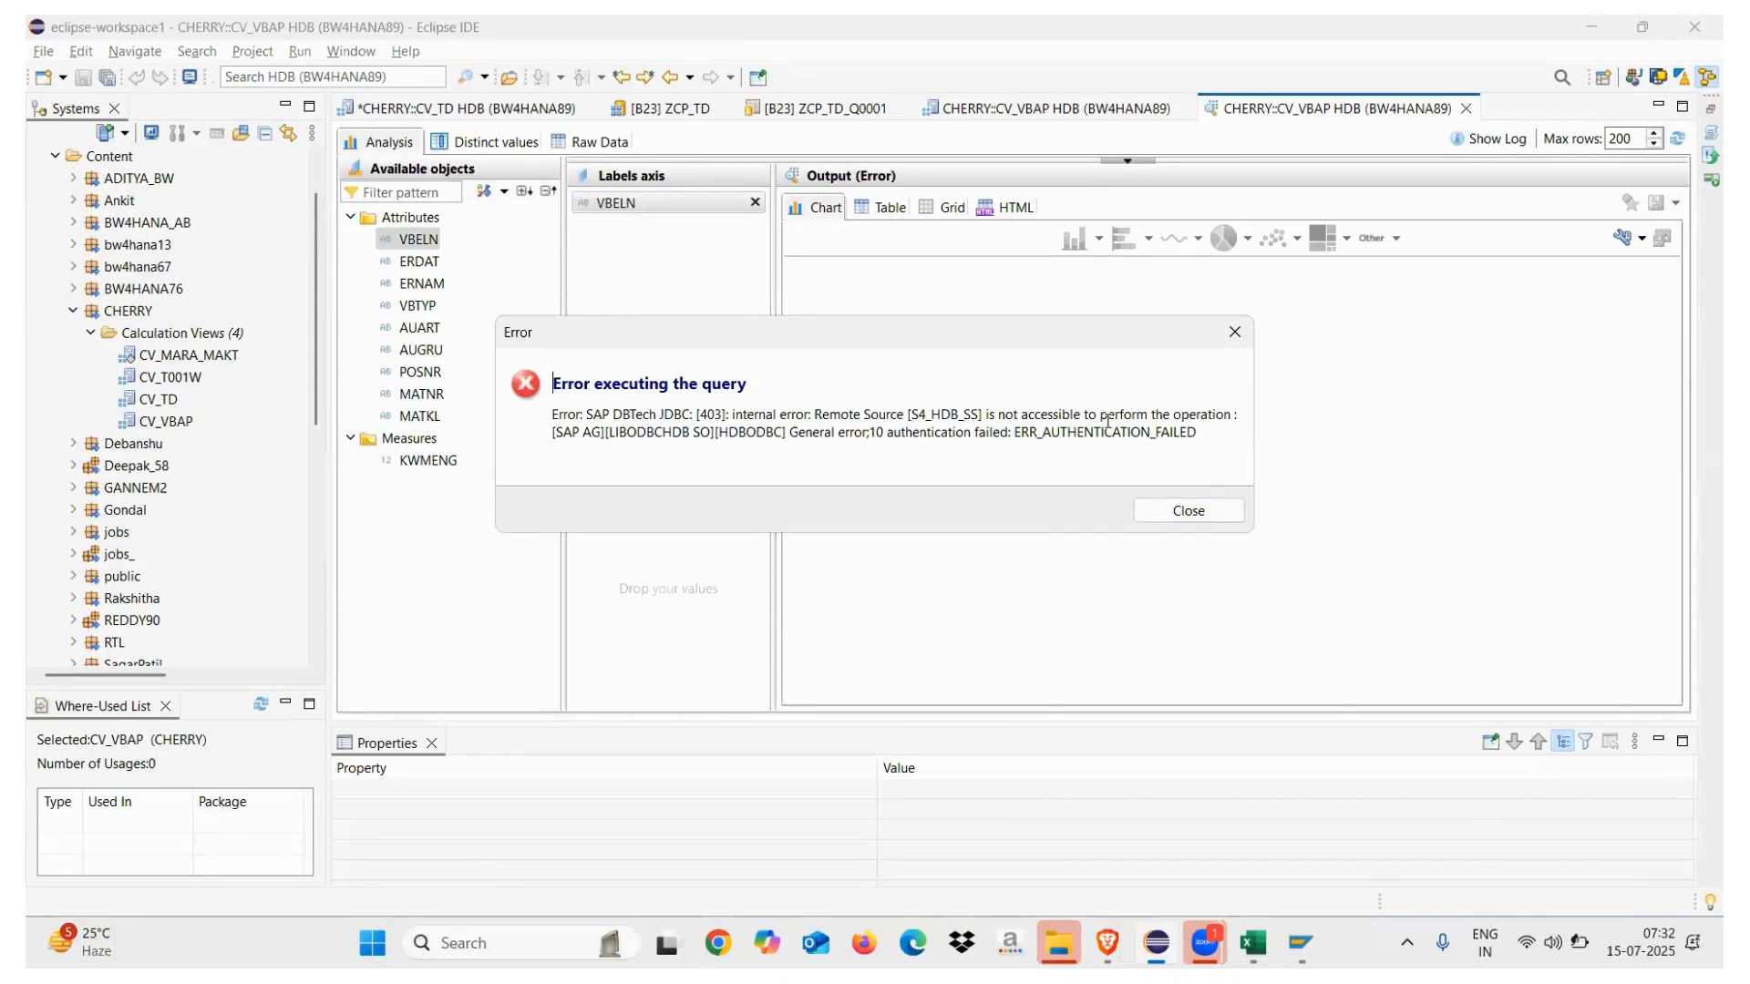
pyautogui.click(1216, 512)
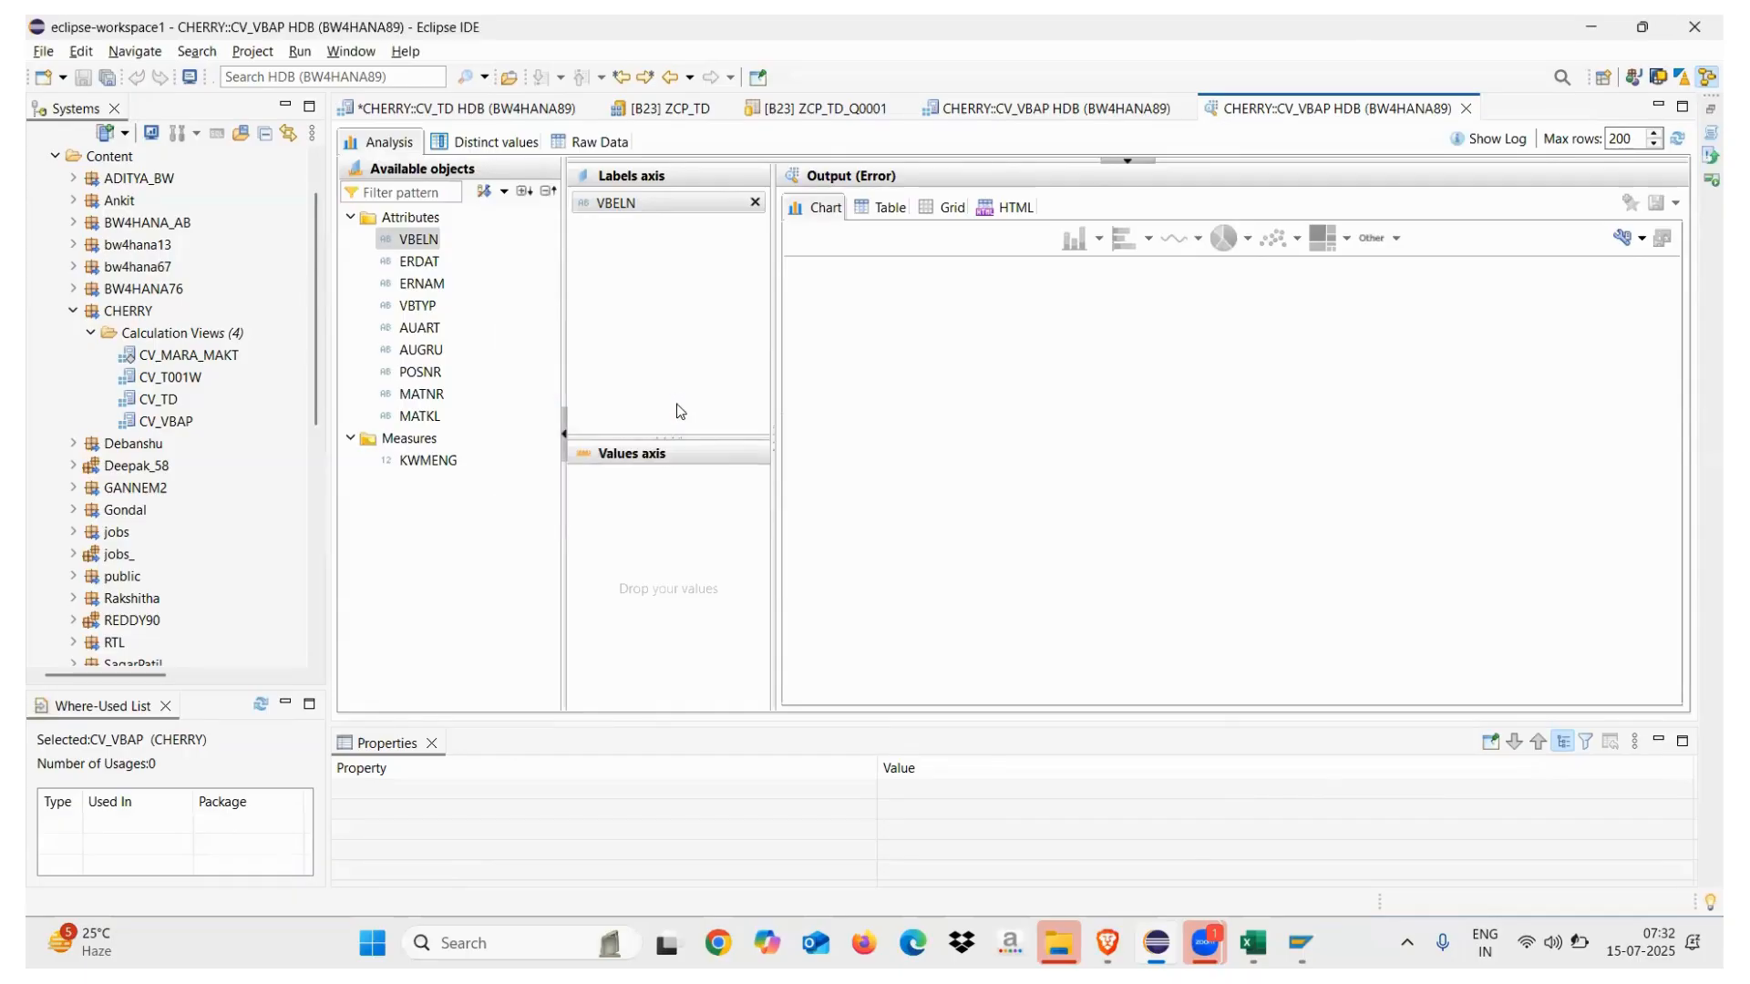
pyautogui.click(599, 143)
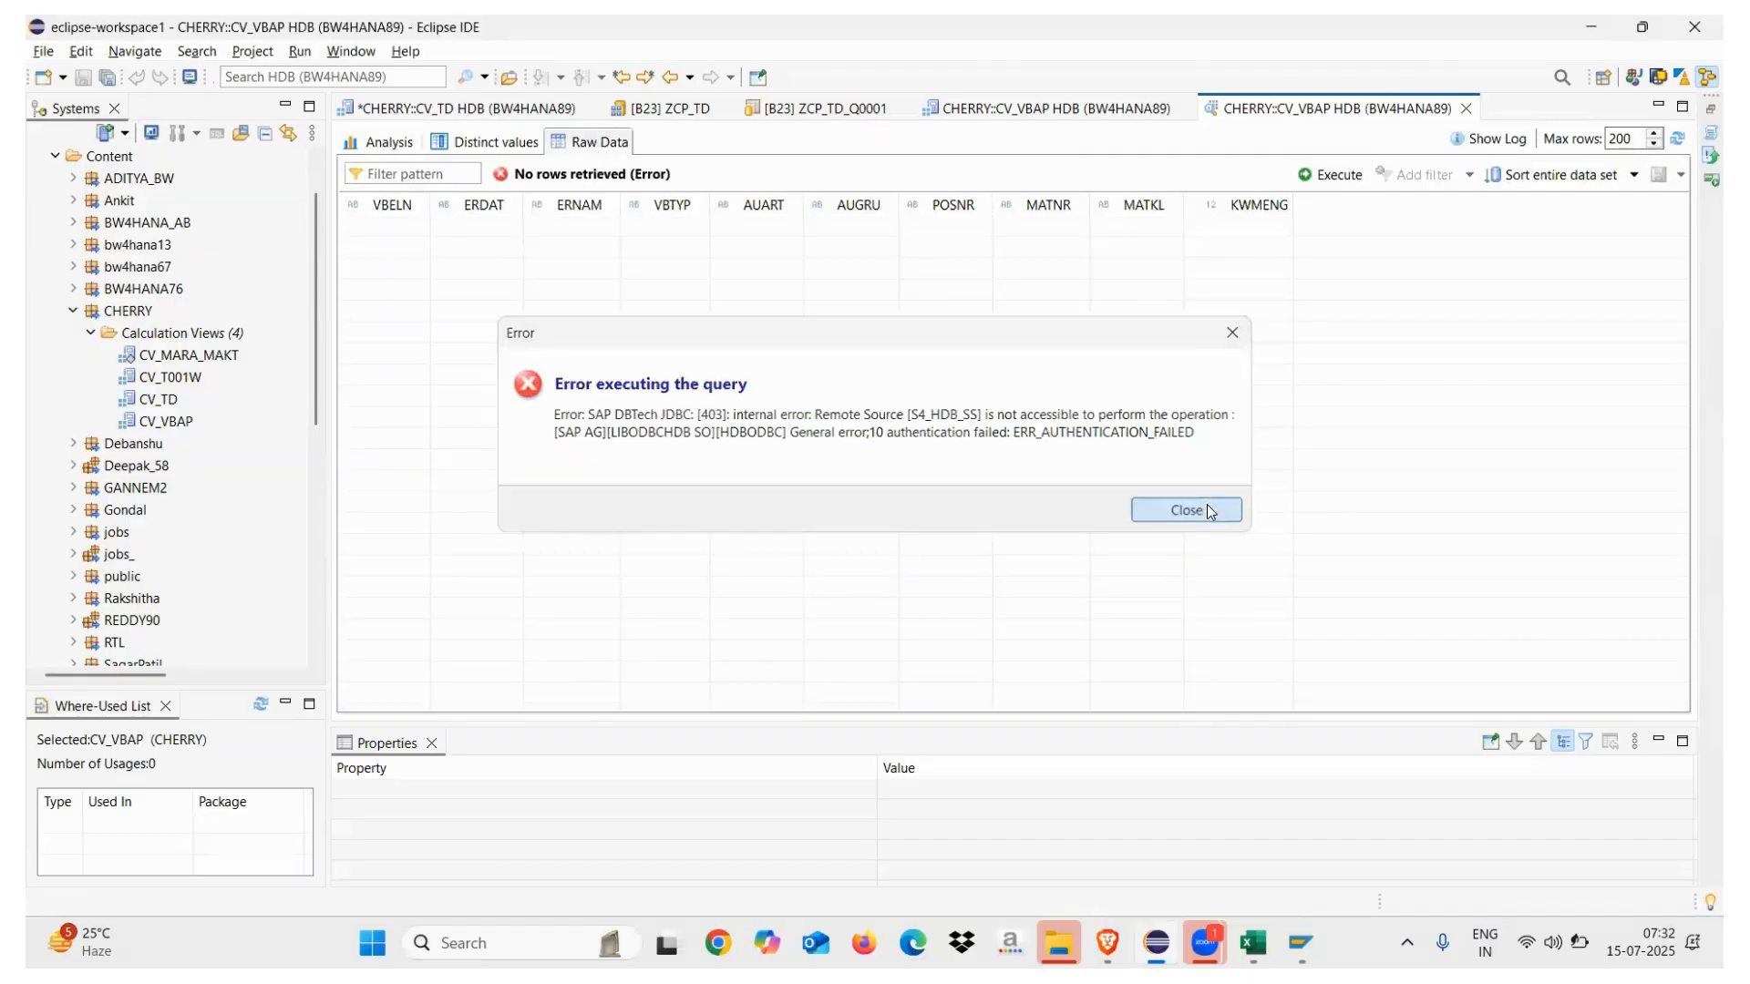
pyautogui.click(1208, 512)
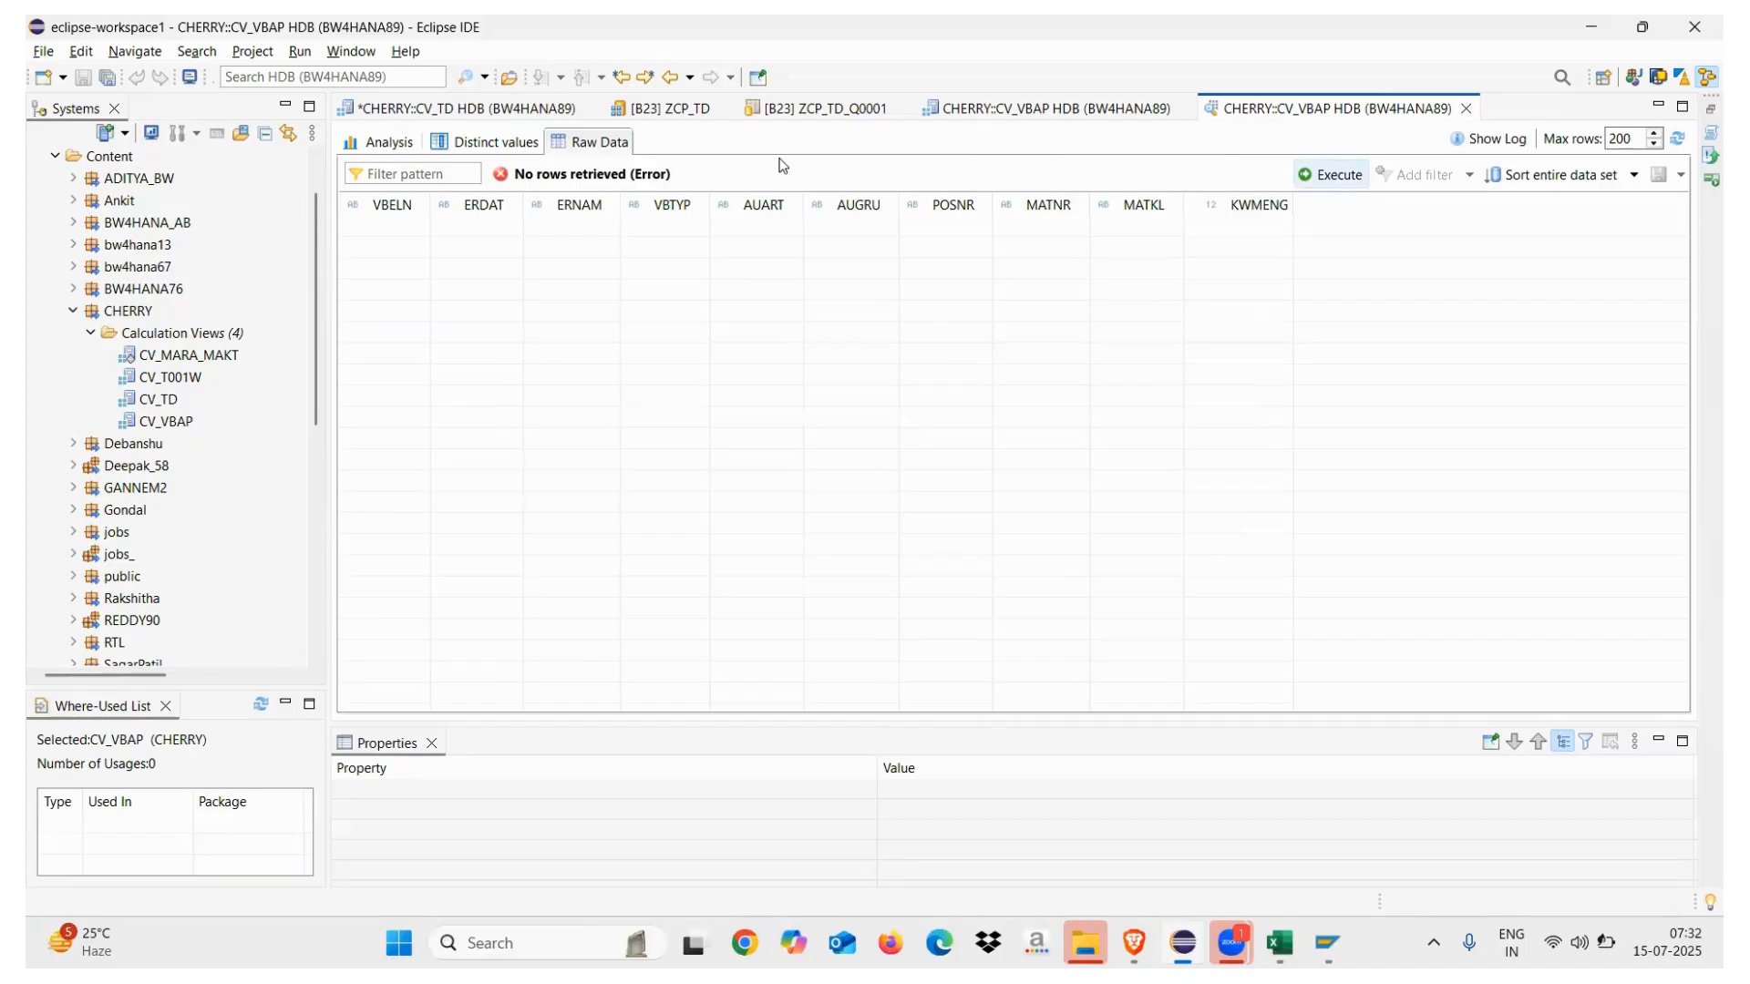
pyautogui.click(421, 110)
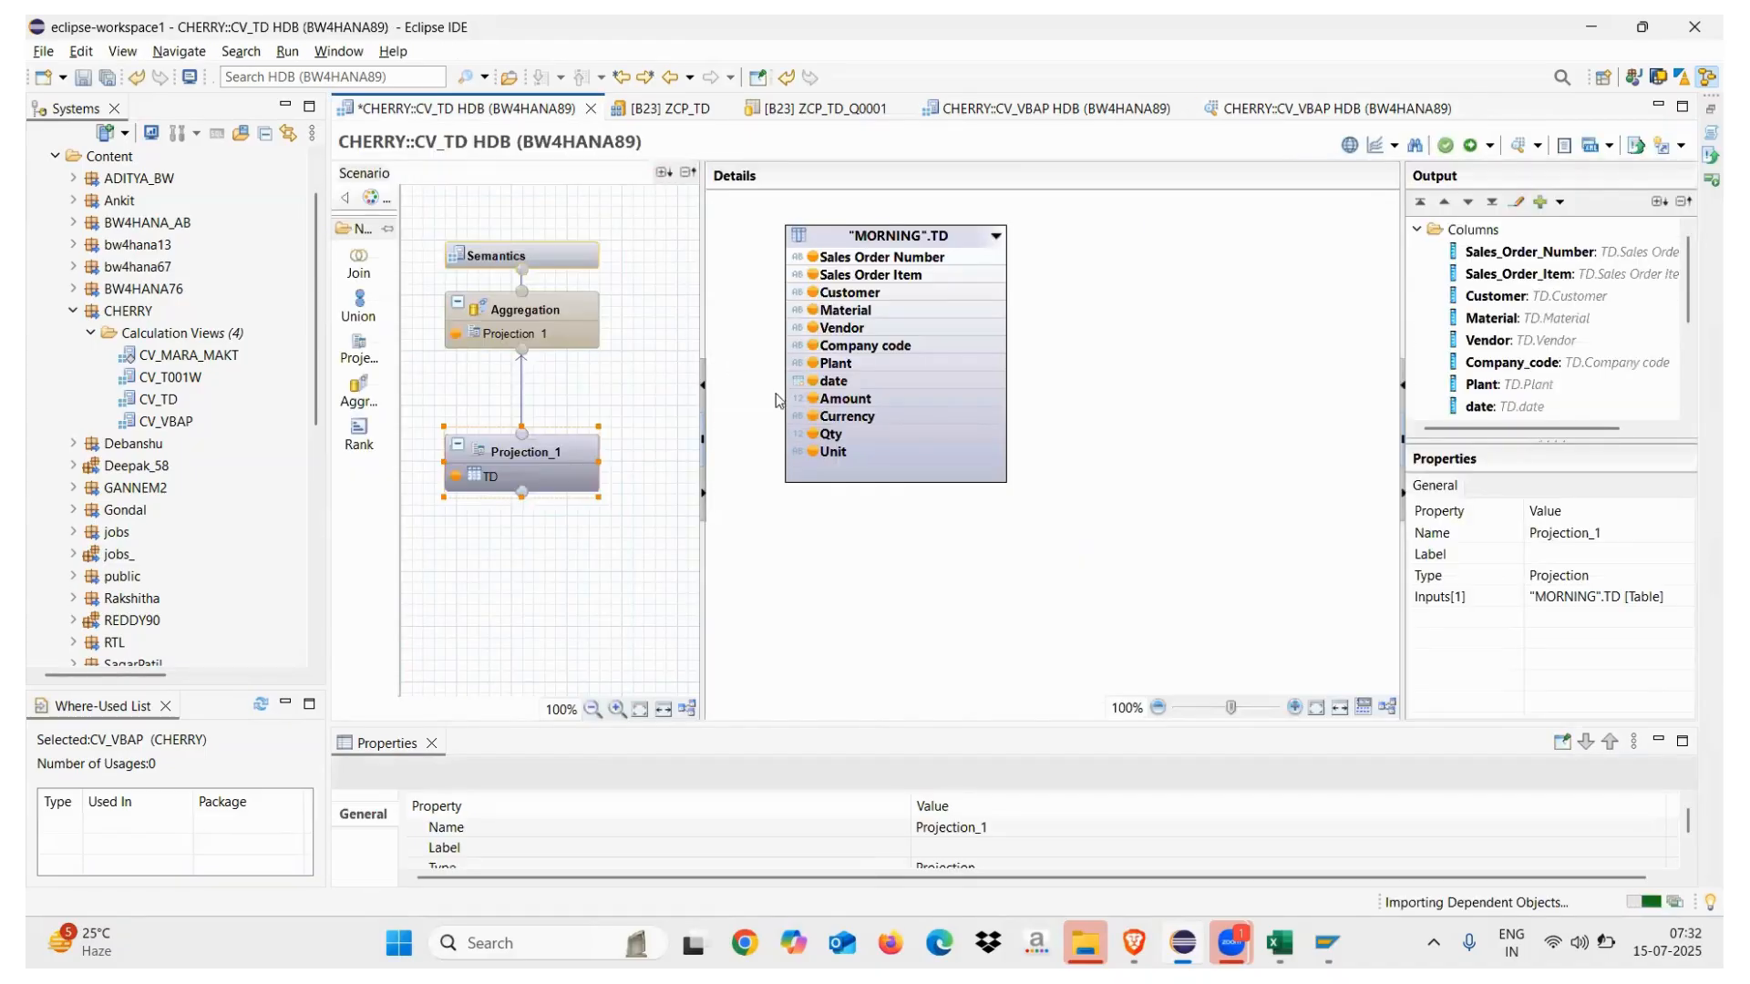
# Auto-layout CV_VBAP's scenario diagram and switch to the BW Modeling perspective
pyautogui.click(1024, 111)
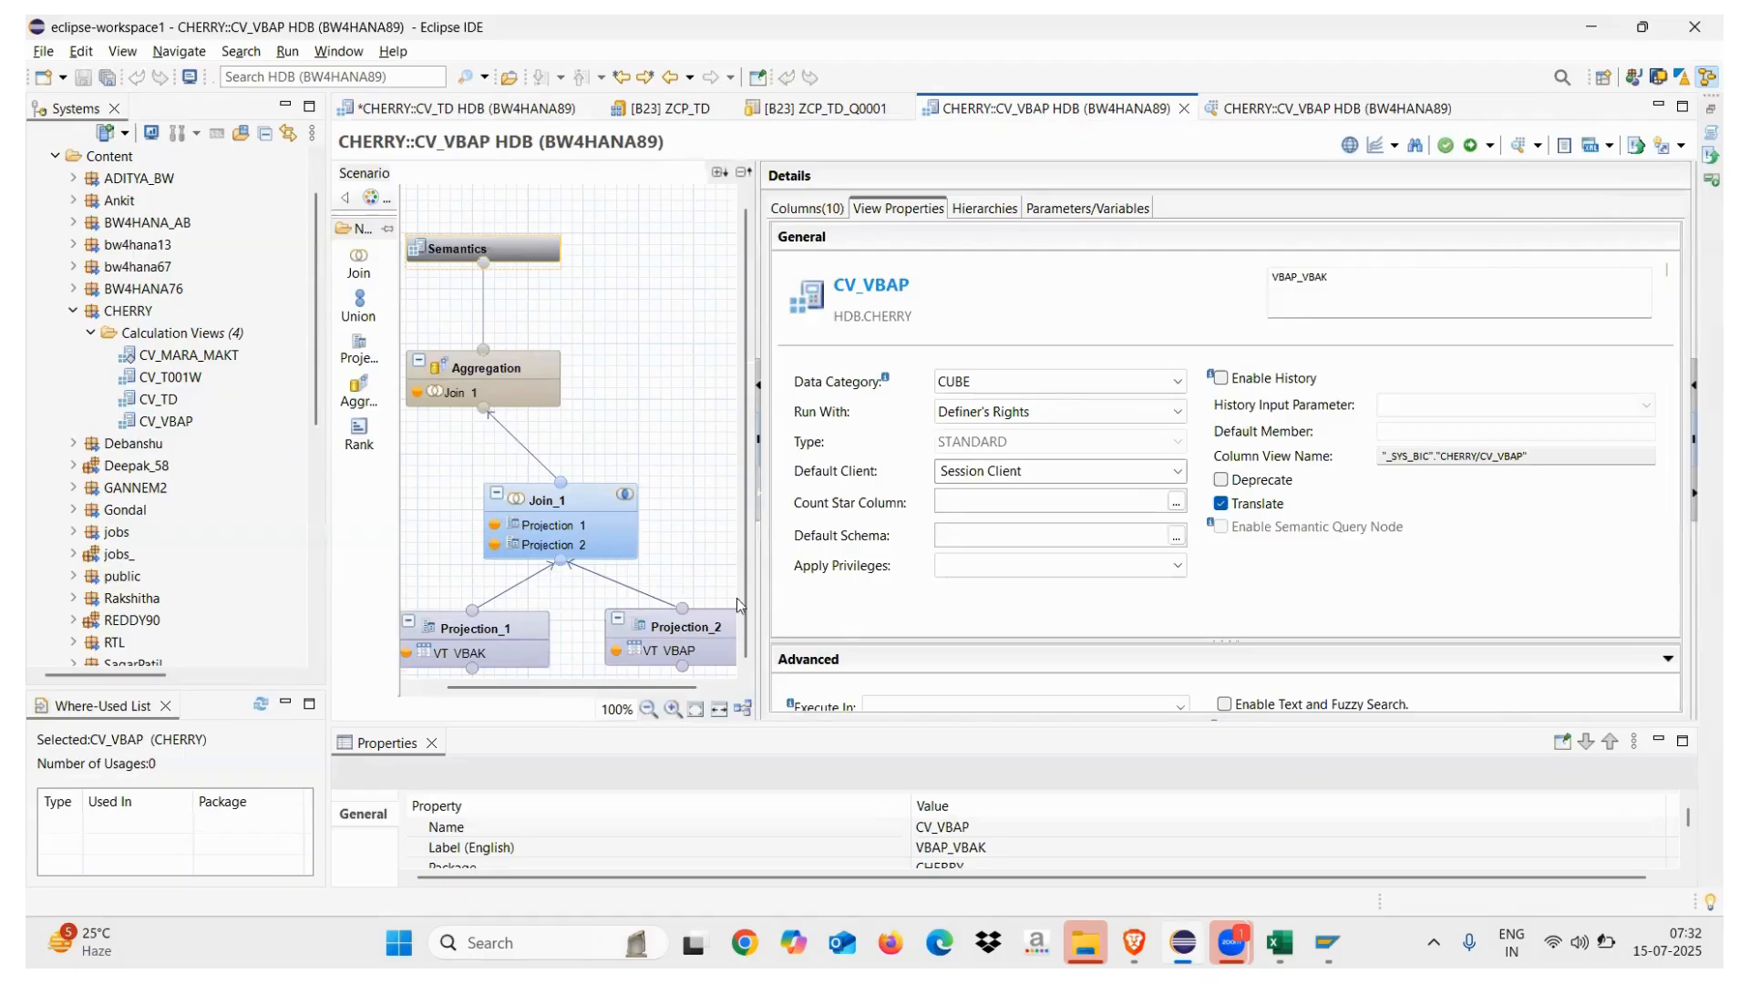
pyautogui.click(743, 710)
pyautogui.click(650, 710)
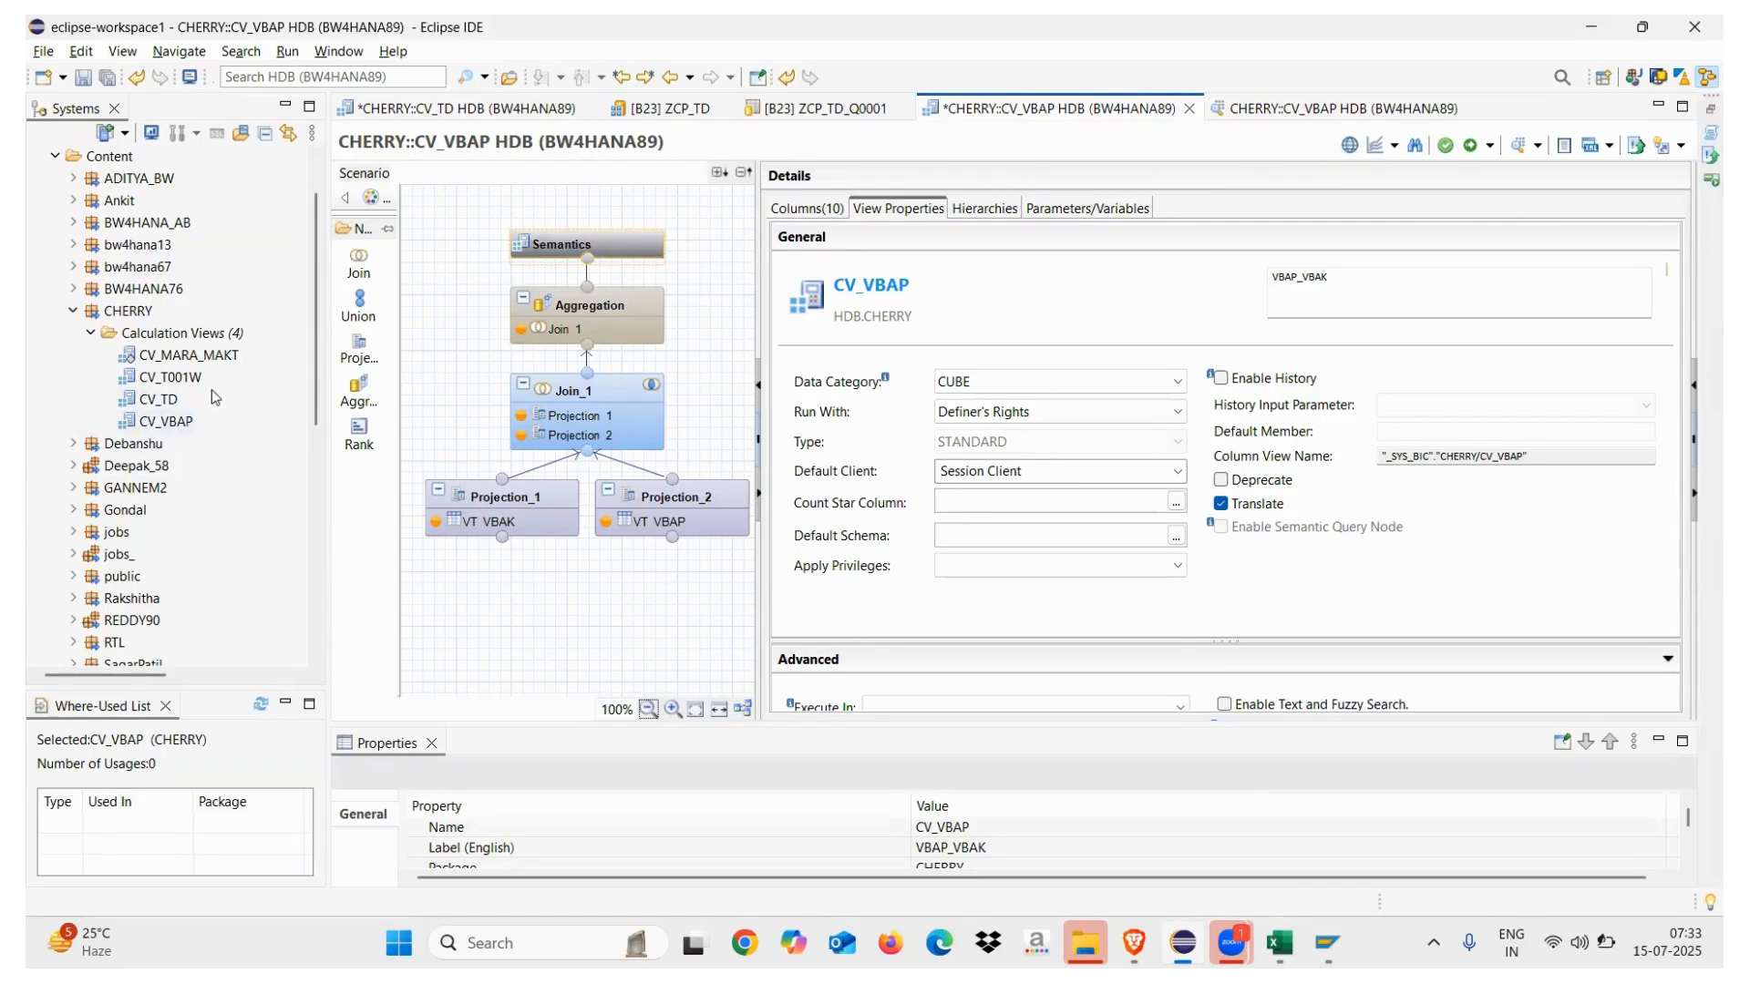
pyautogui.click(1657, 79)
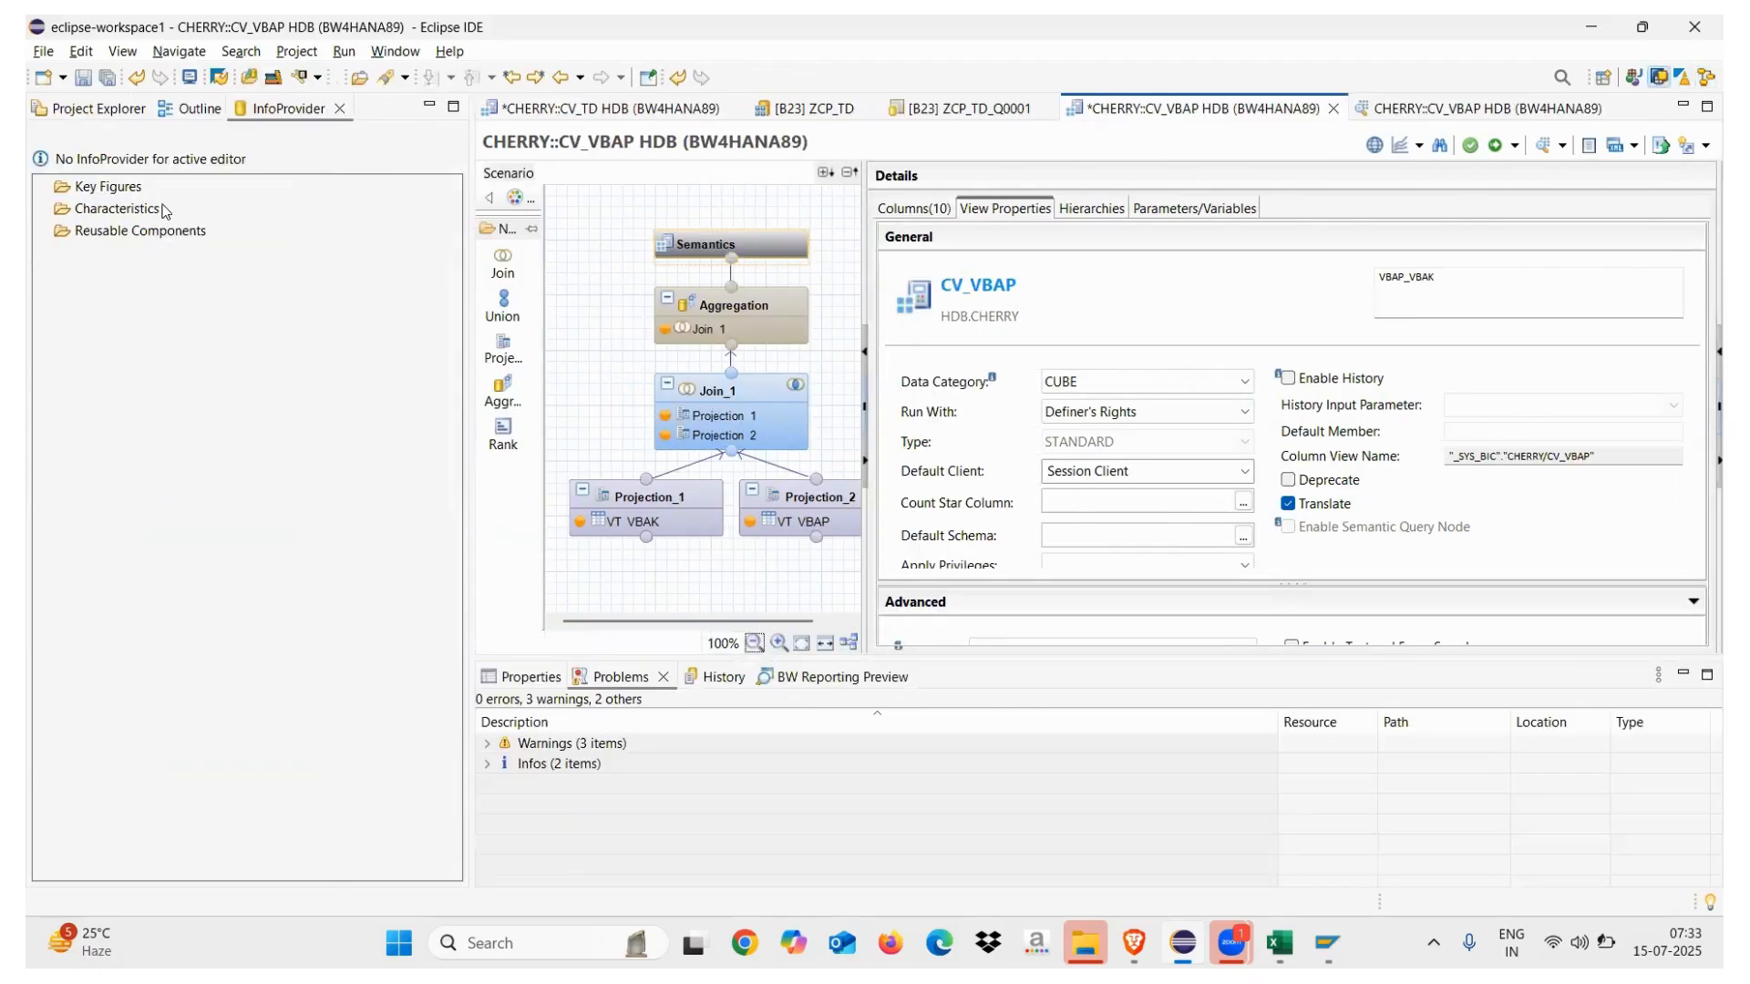
# Start a new CompositeProvider from the CompositeProvider folder under info area ZTEST14
pyautogui.click(107, 109)
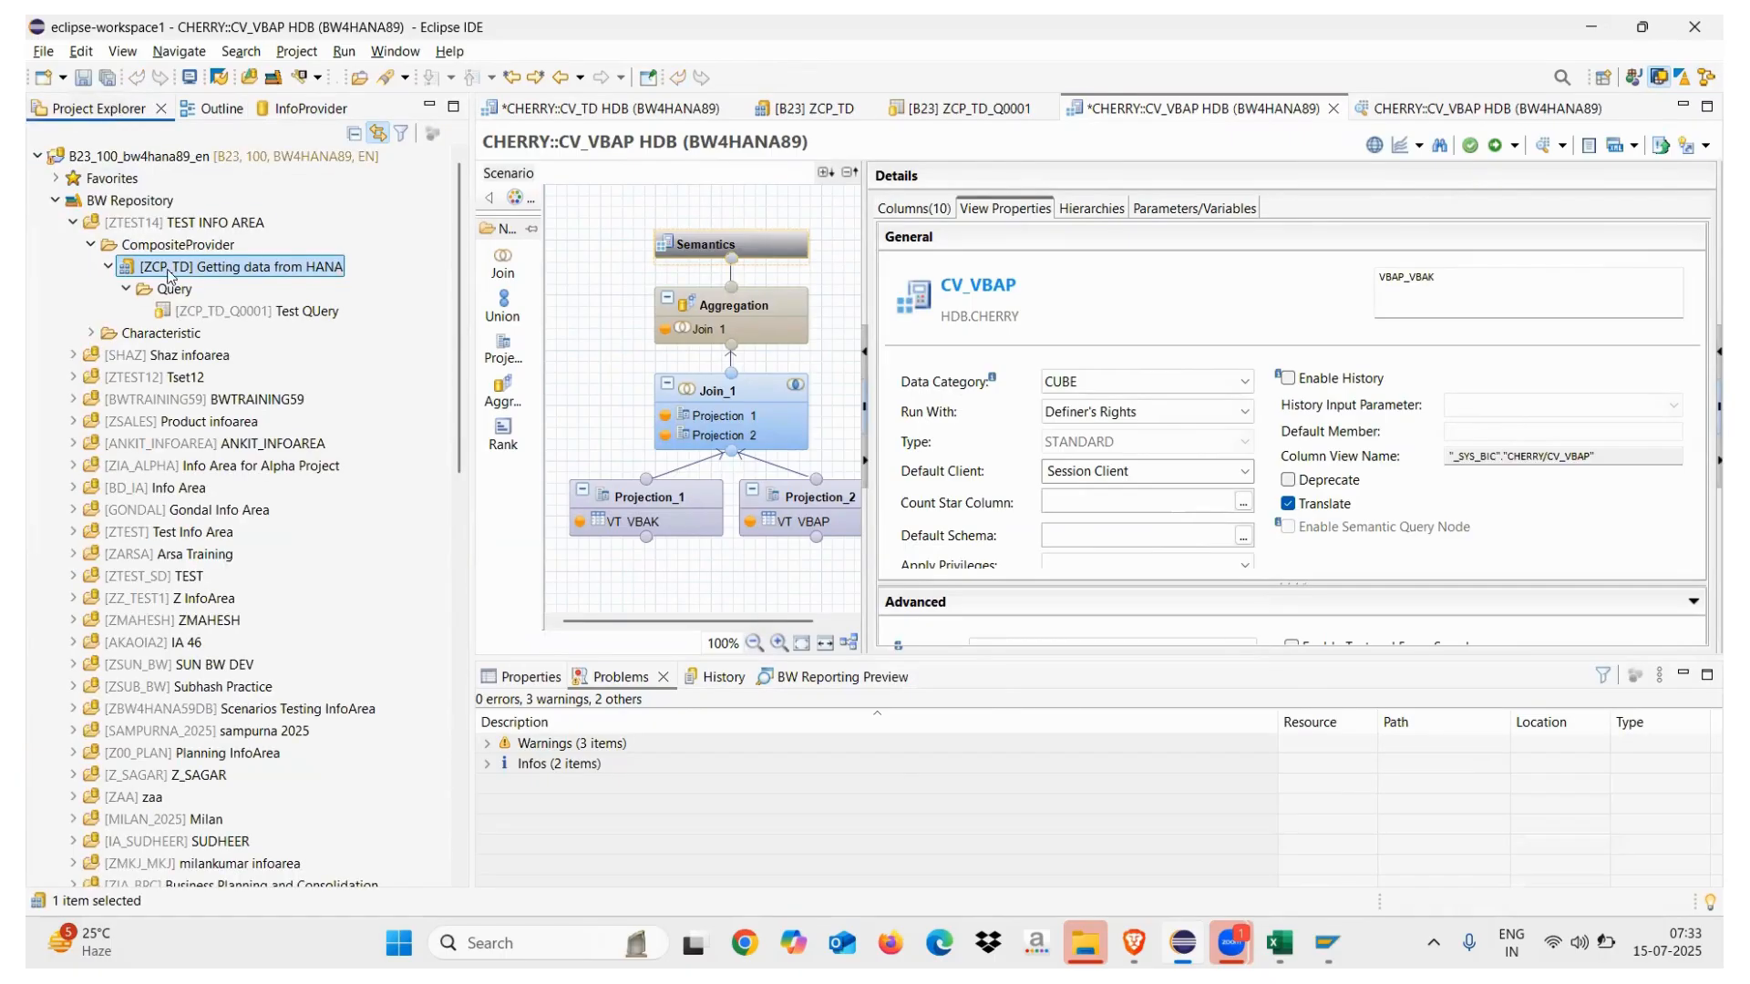
pyautogui.click(110, 266)
pyautogui.rightClick(153, 247)
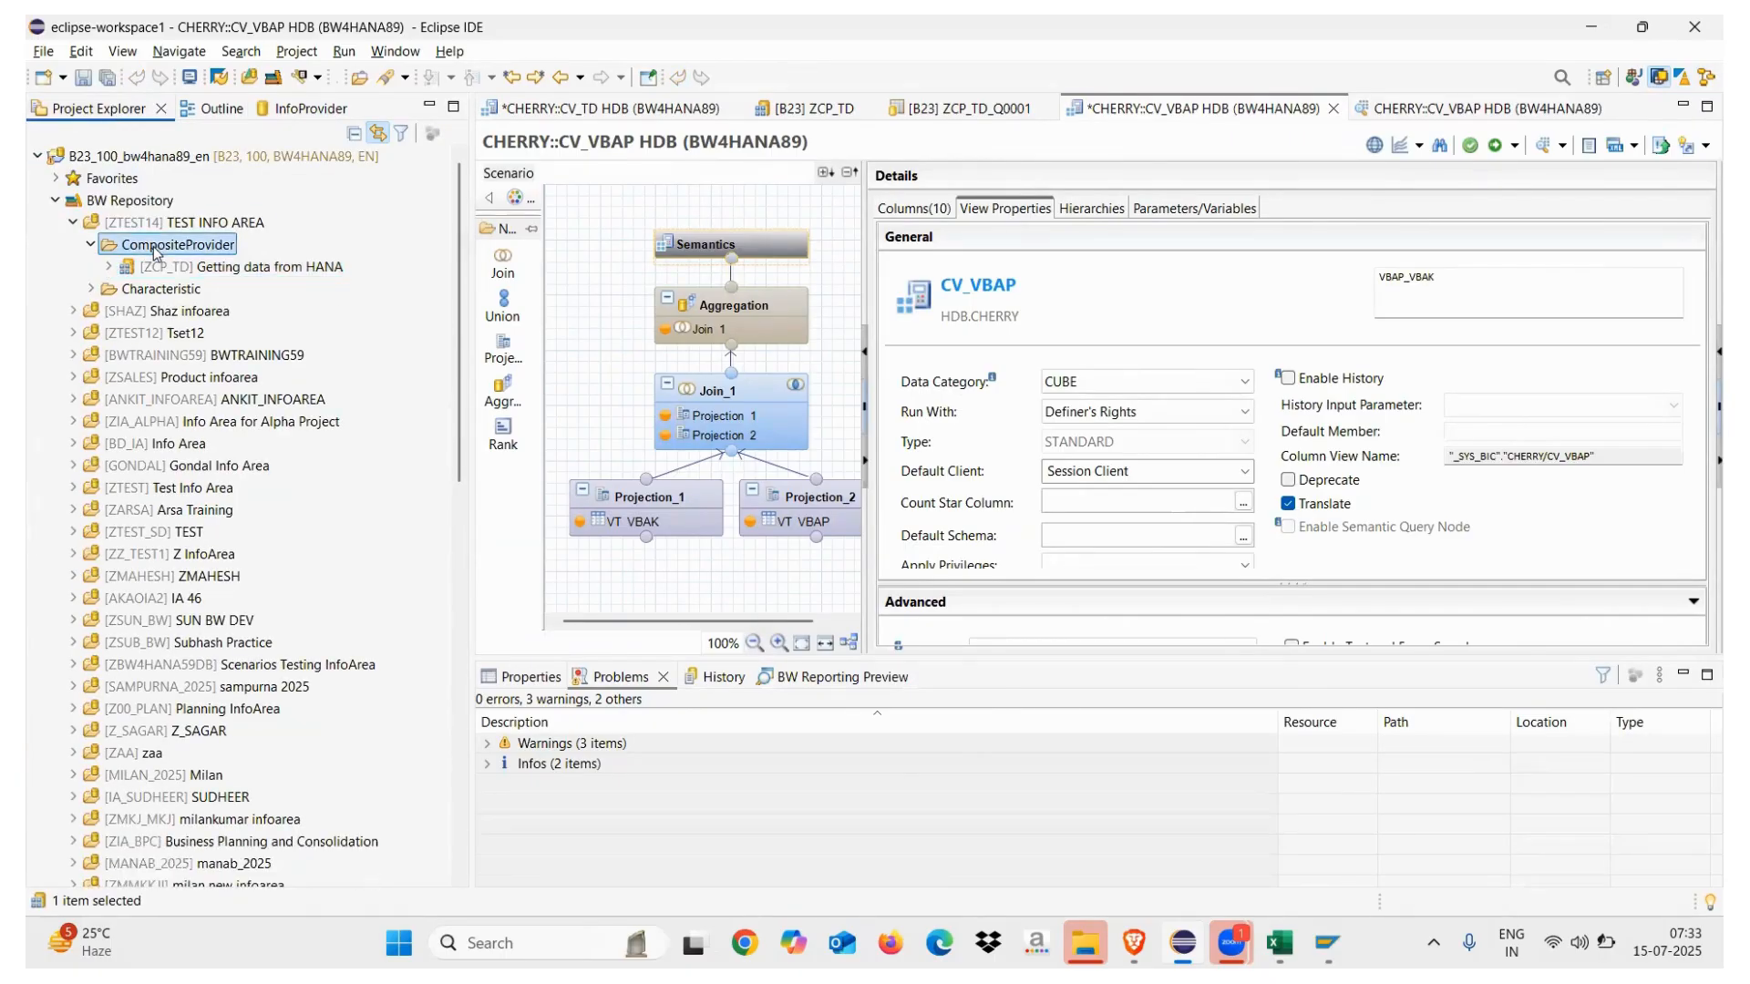
pyautogui.moveTo(371, 265)
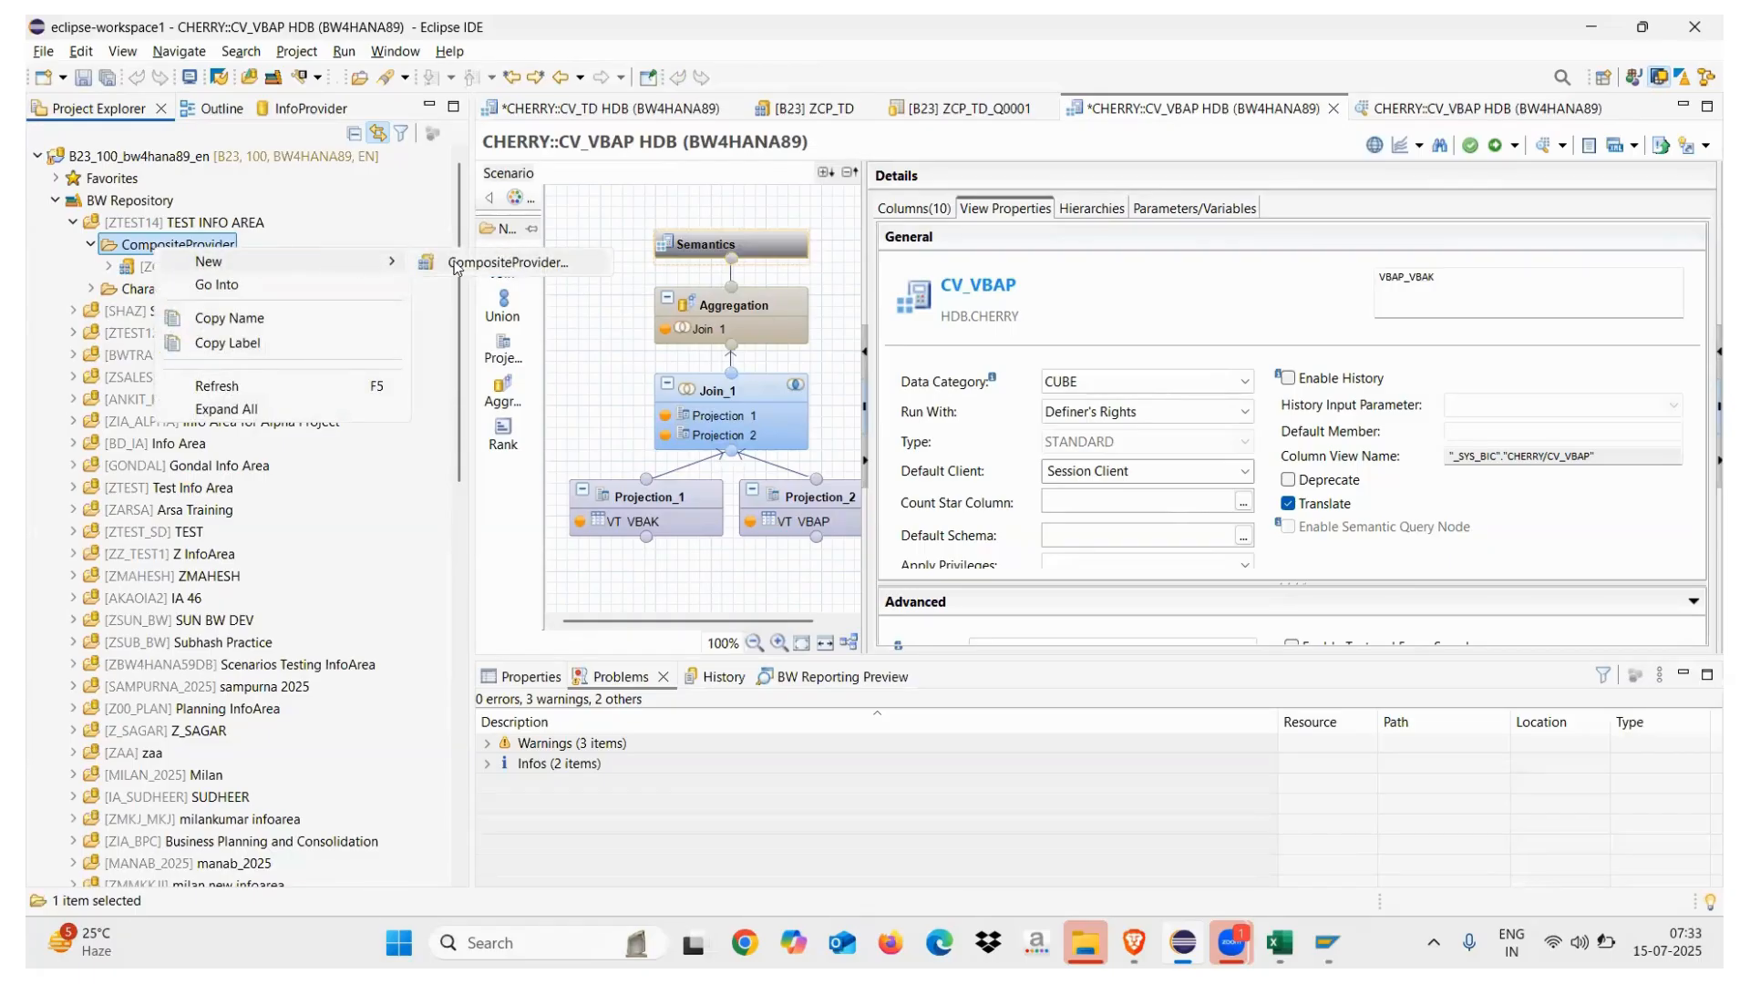
pyautogui.click(455, 268)
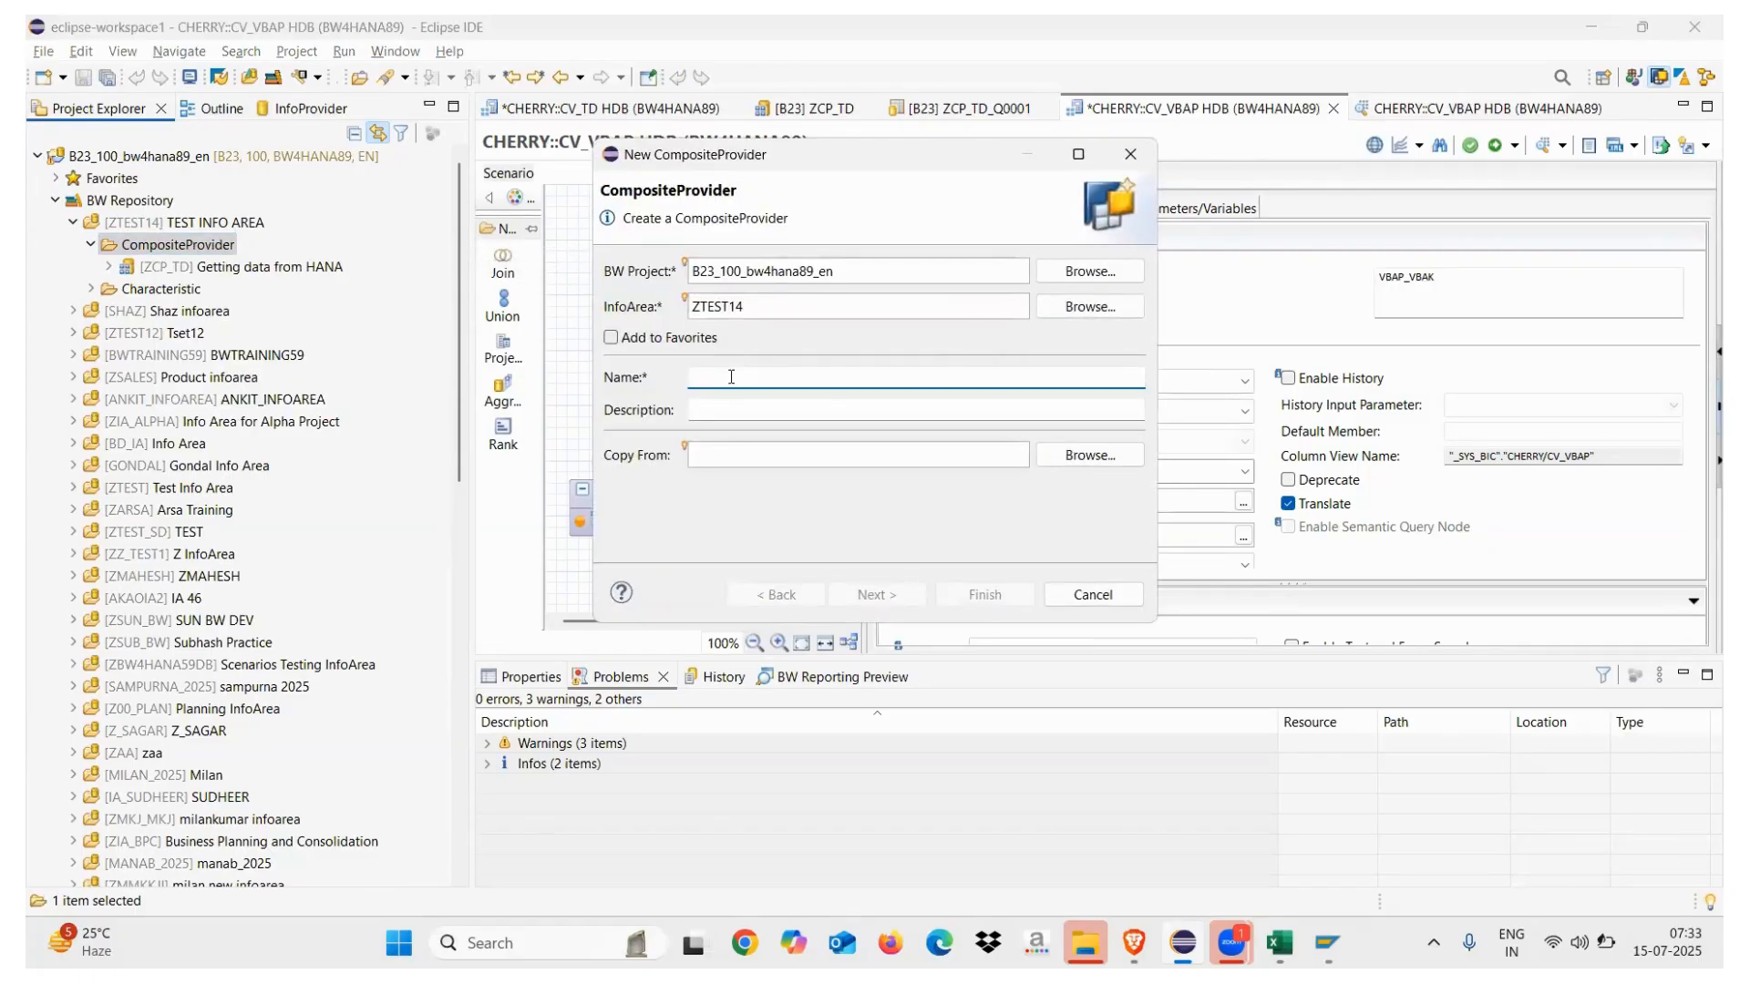
# Name the CompositeProvider ZCP_VBAP, described 'VBAP Test', and begin adding a union part provider
pyautogui.write('ZCP_VBAP')
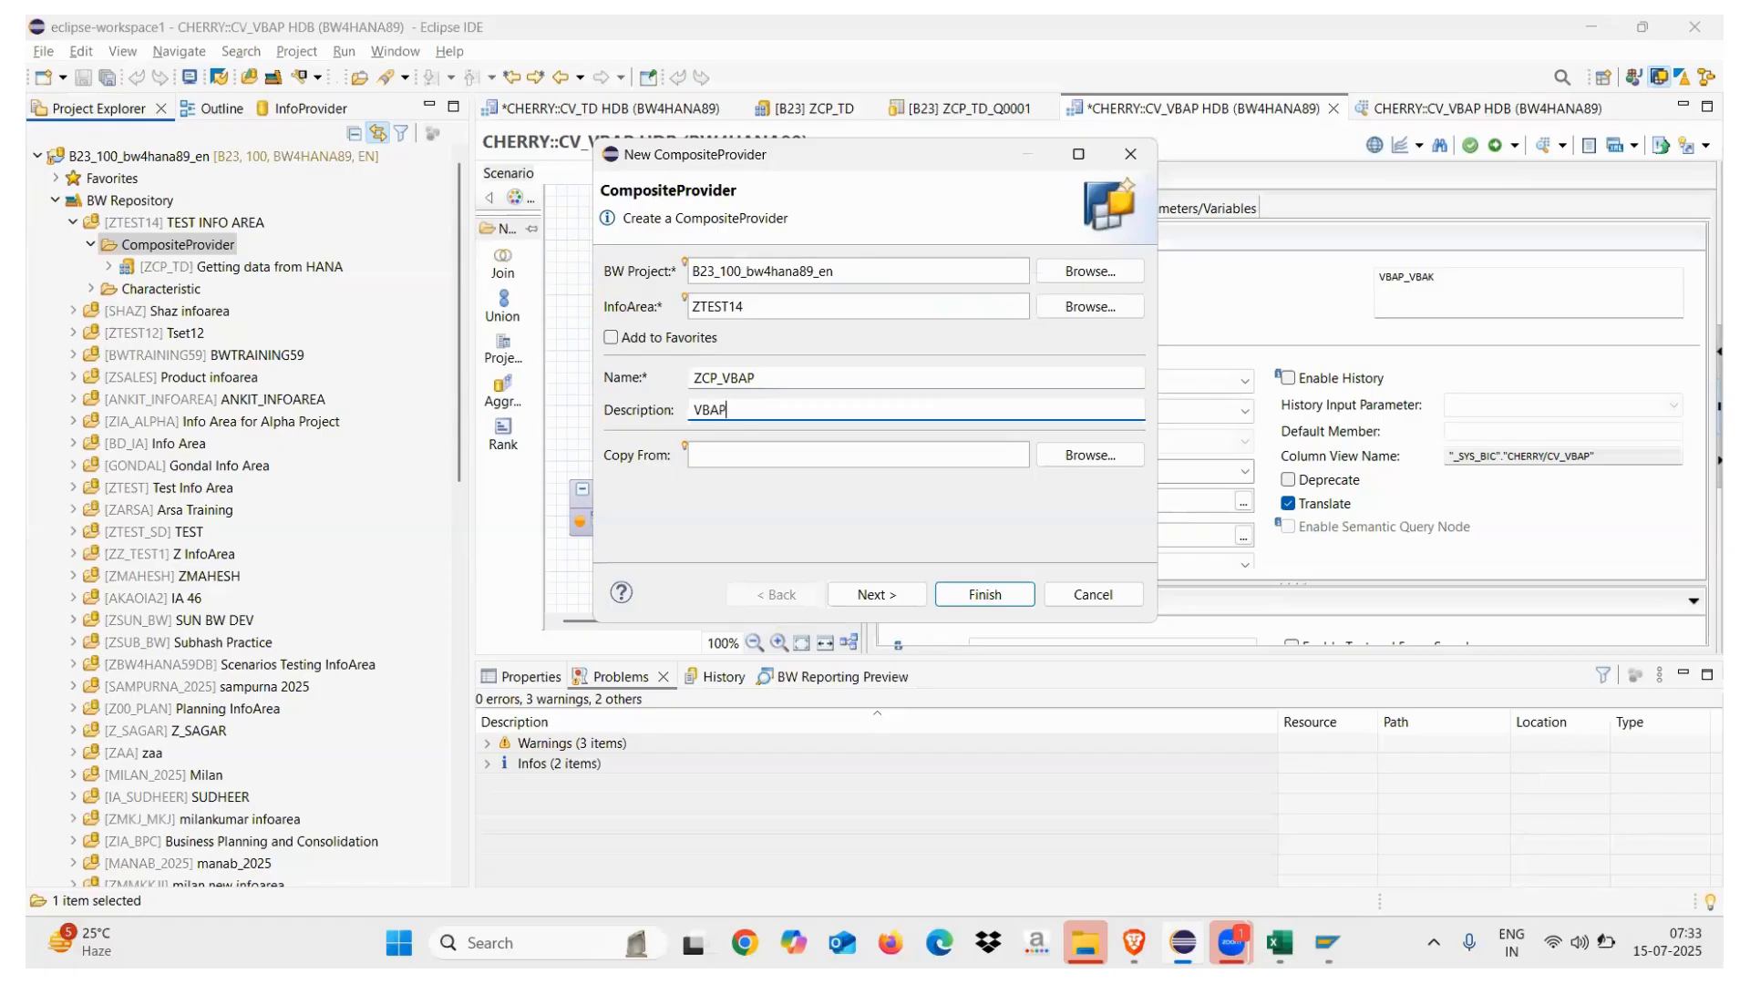
pyautogui.click(889, 597)
pyautogui.click(1065, 388)
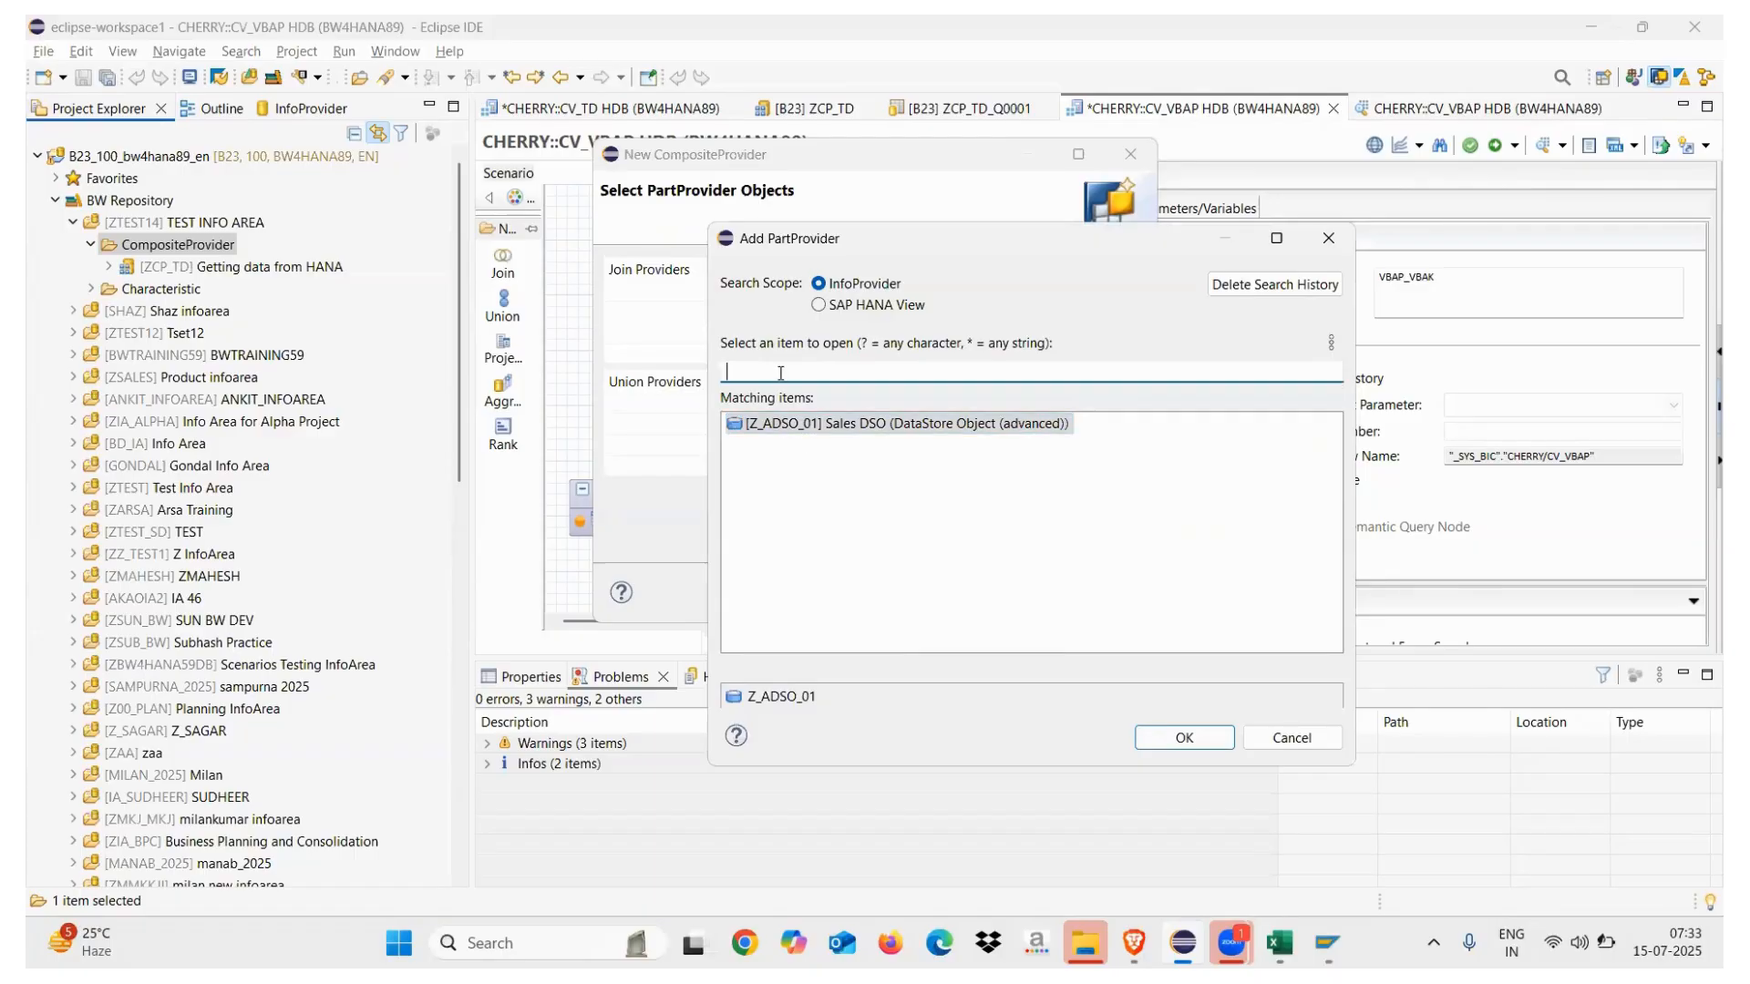
# Search SAP HANA views for CV_VBAP, add it as the union PartProvider, and finish ZCP_VBAP
pyautogui.write('Z')
pyautogui.click(823, 306)
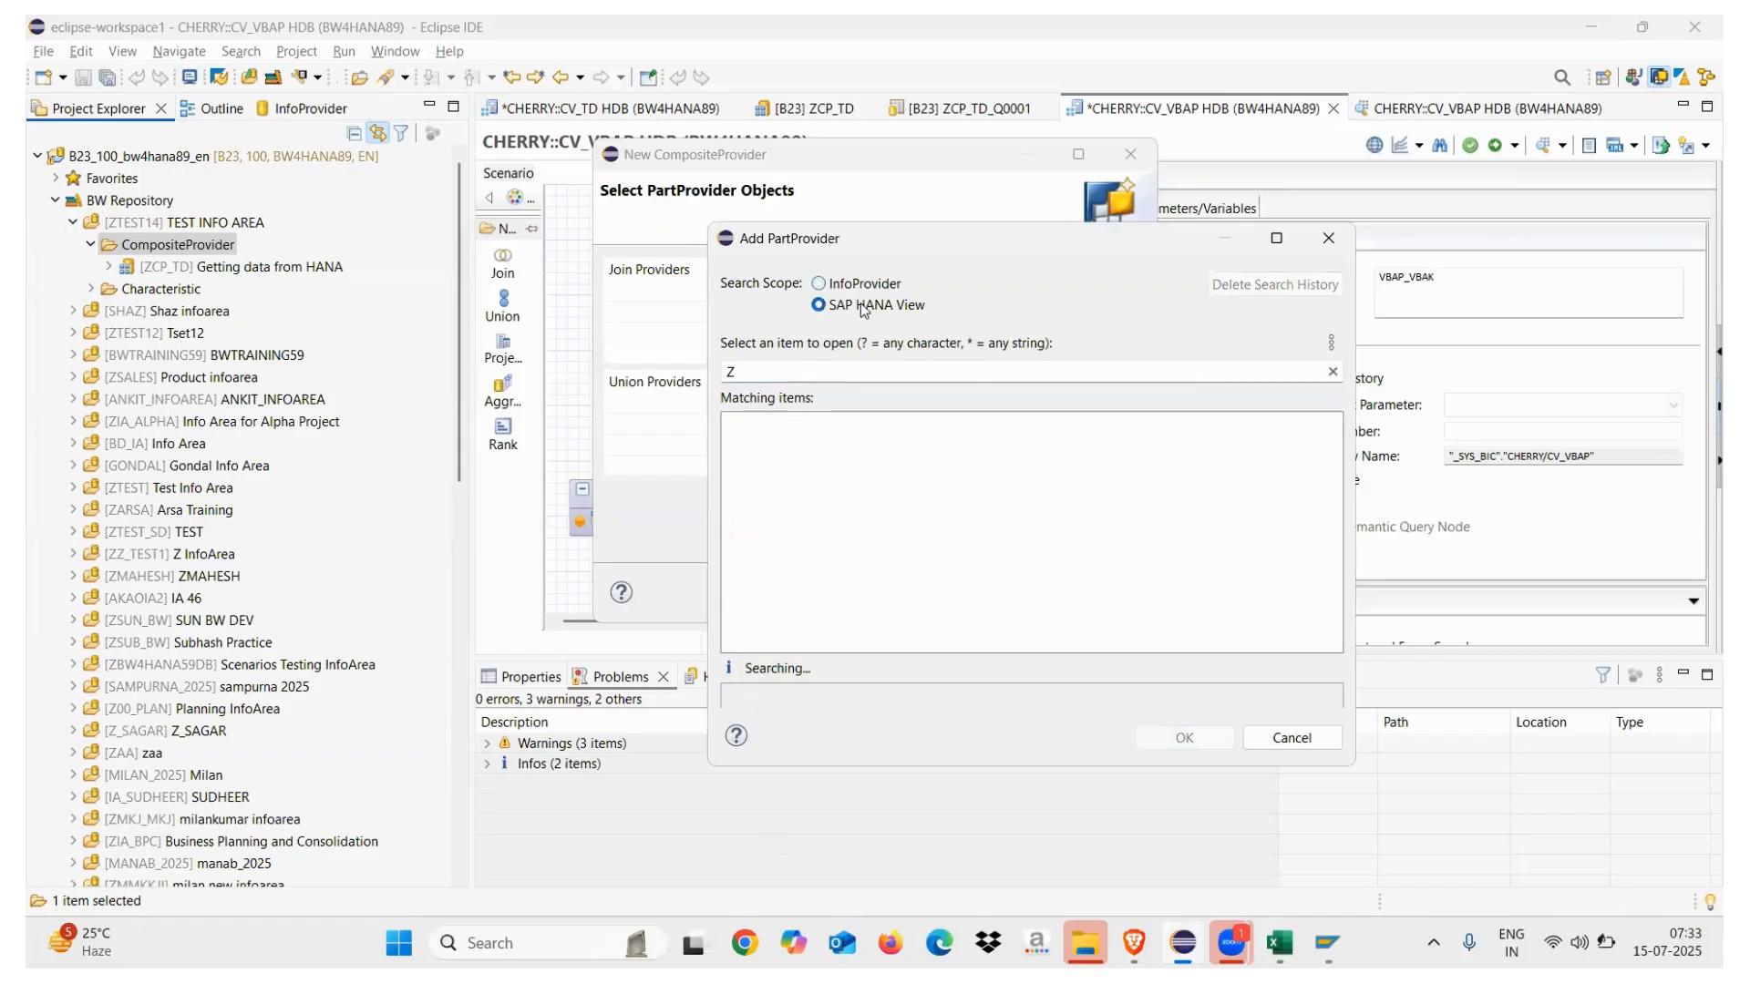
pyautogui.click(765, 373)
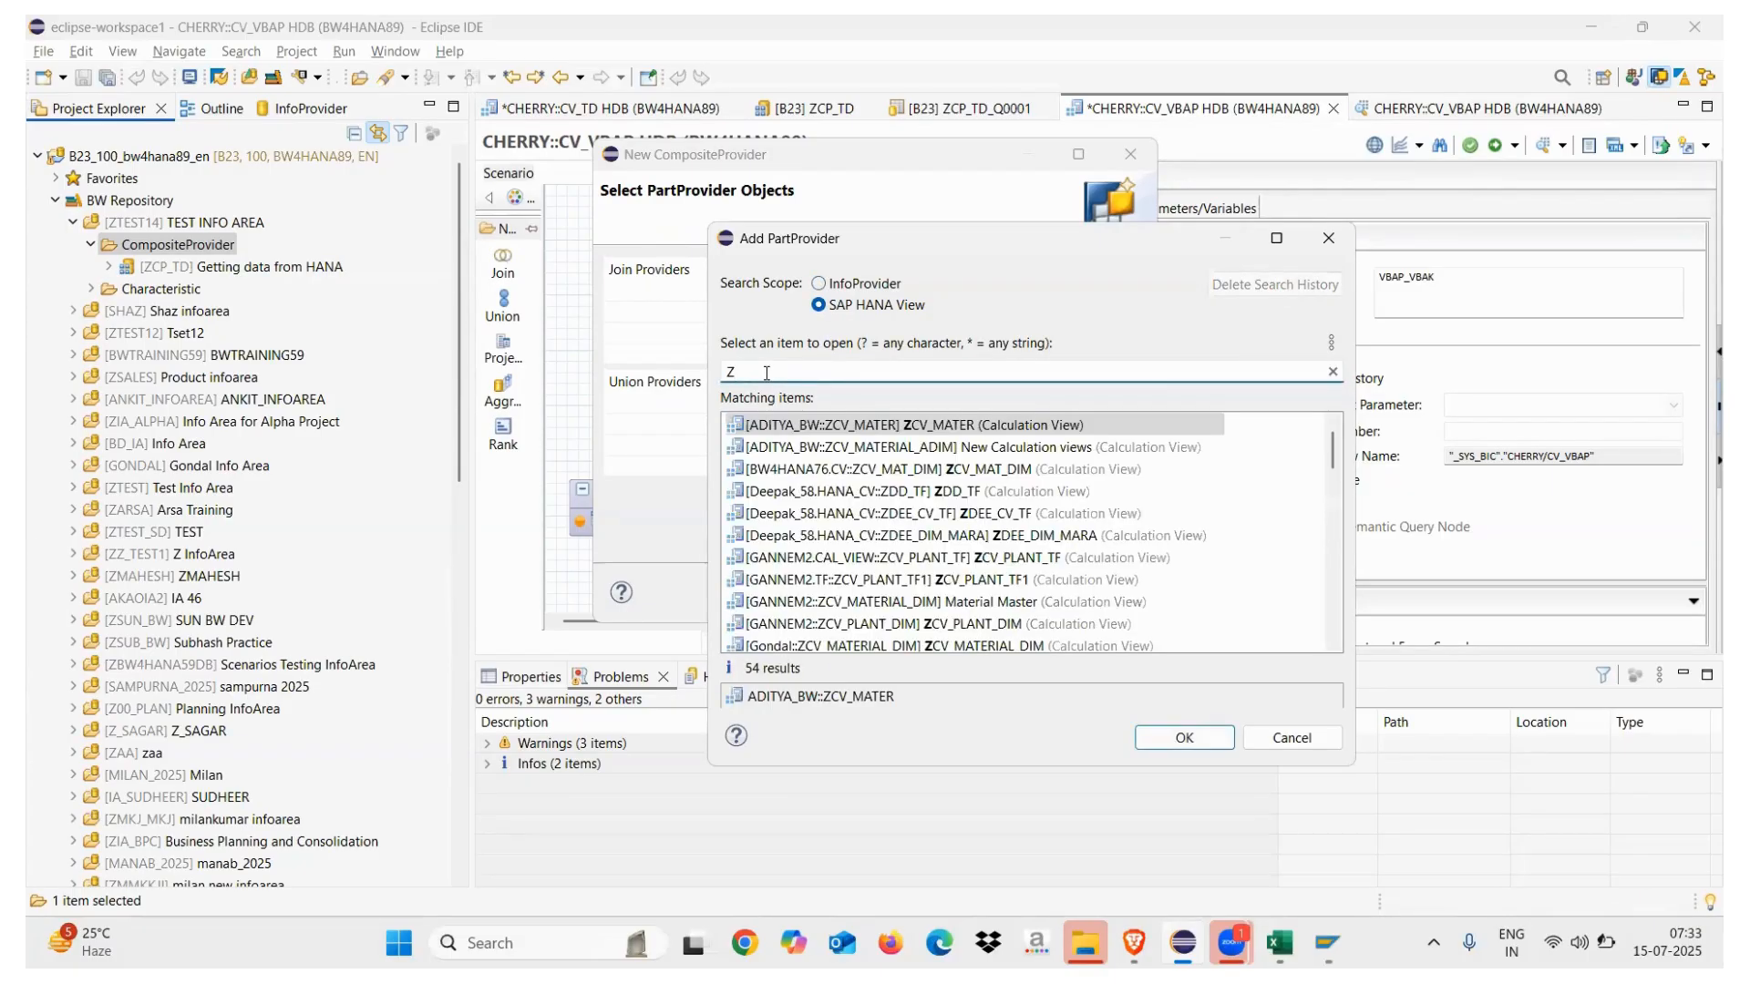
pyautogui.write('CV')
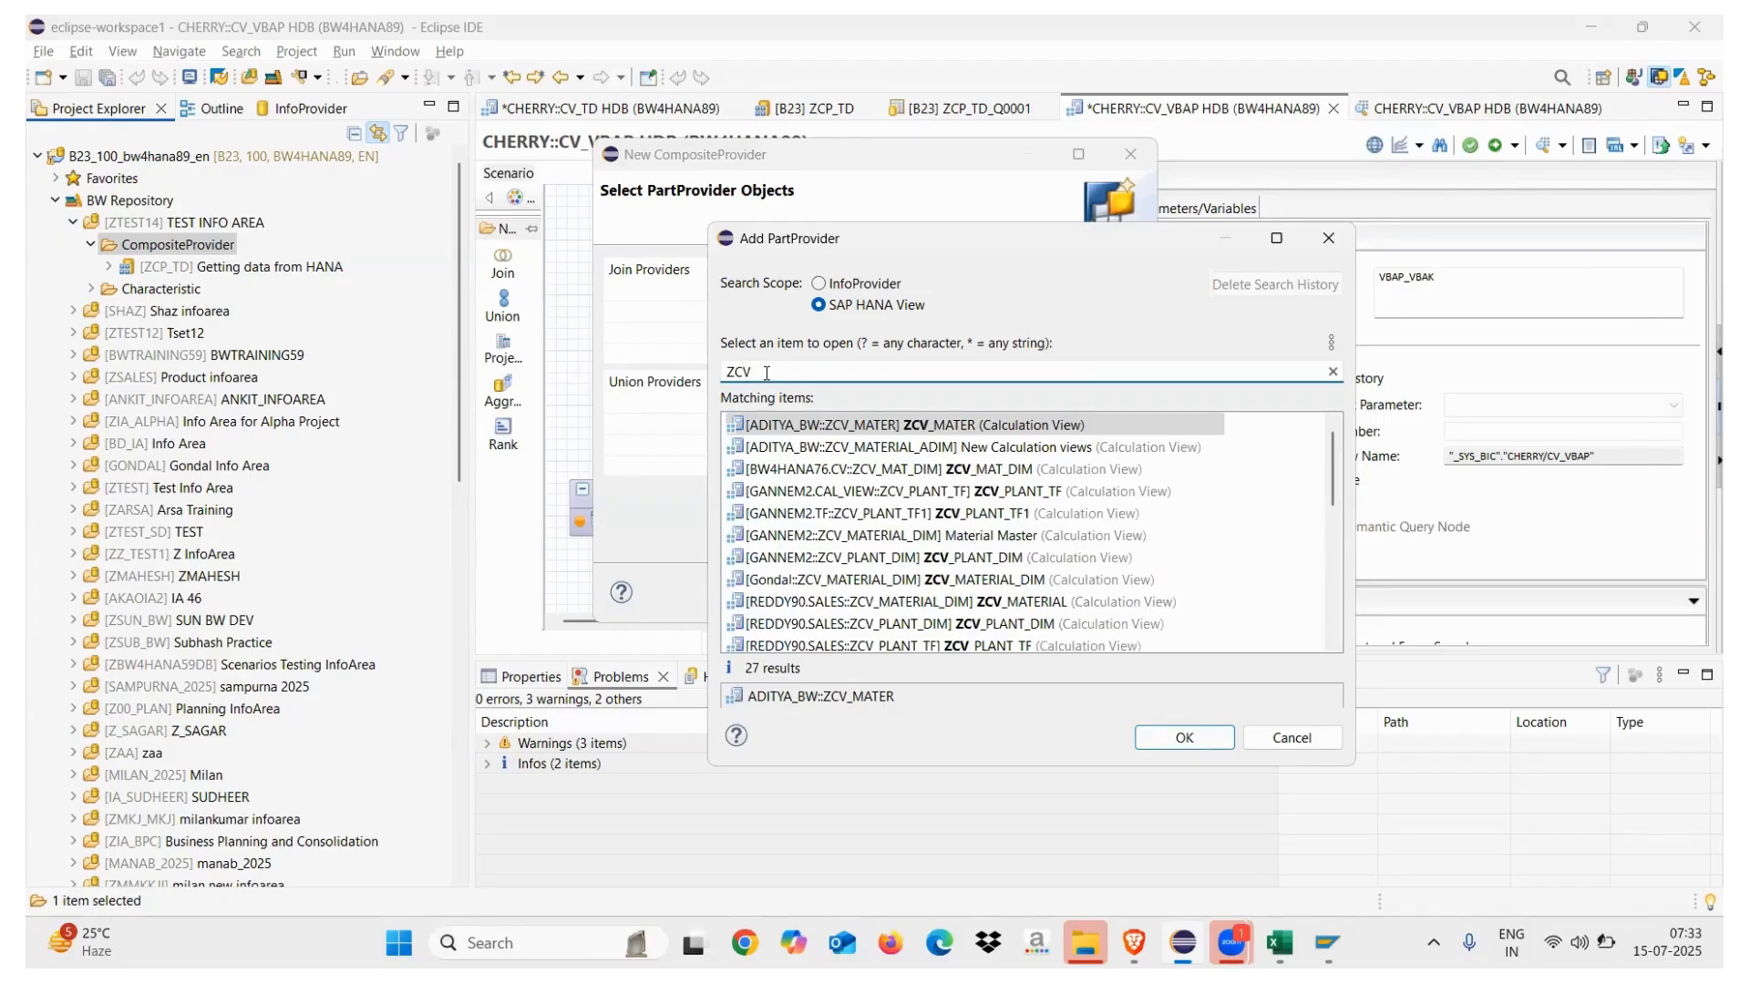
pyautogui.write('_VBAP')
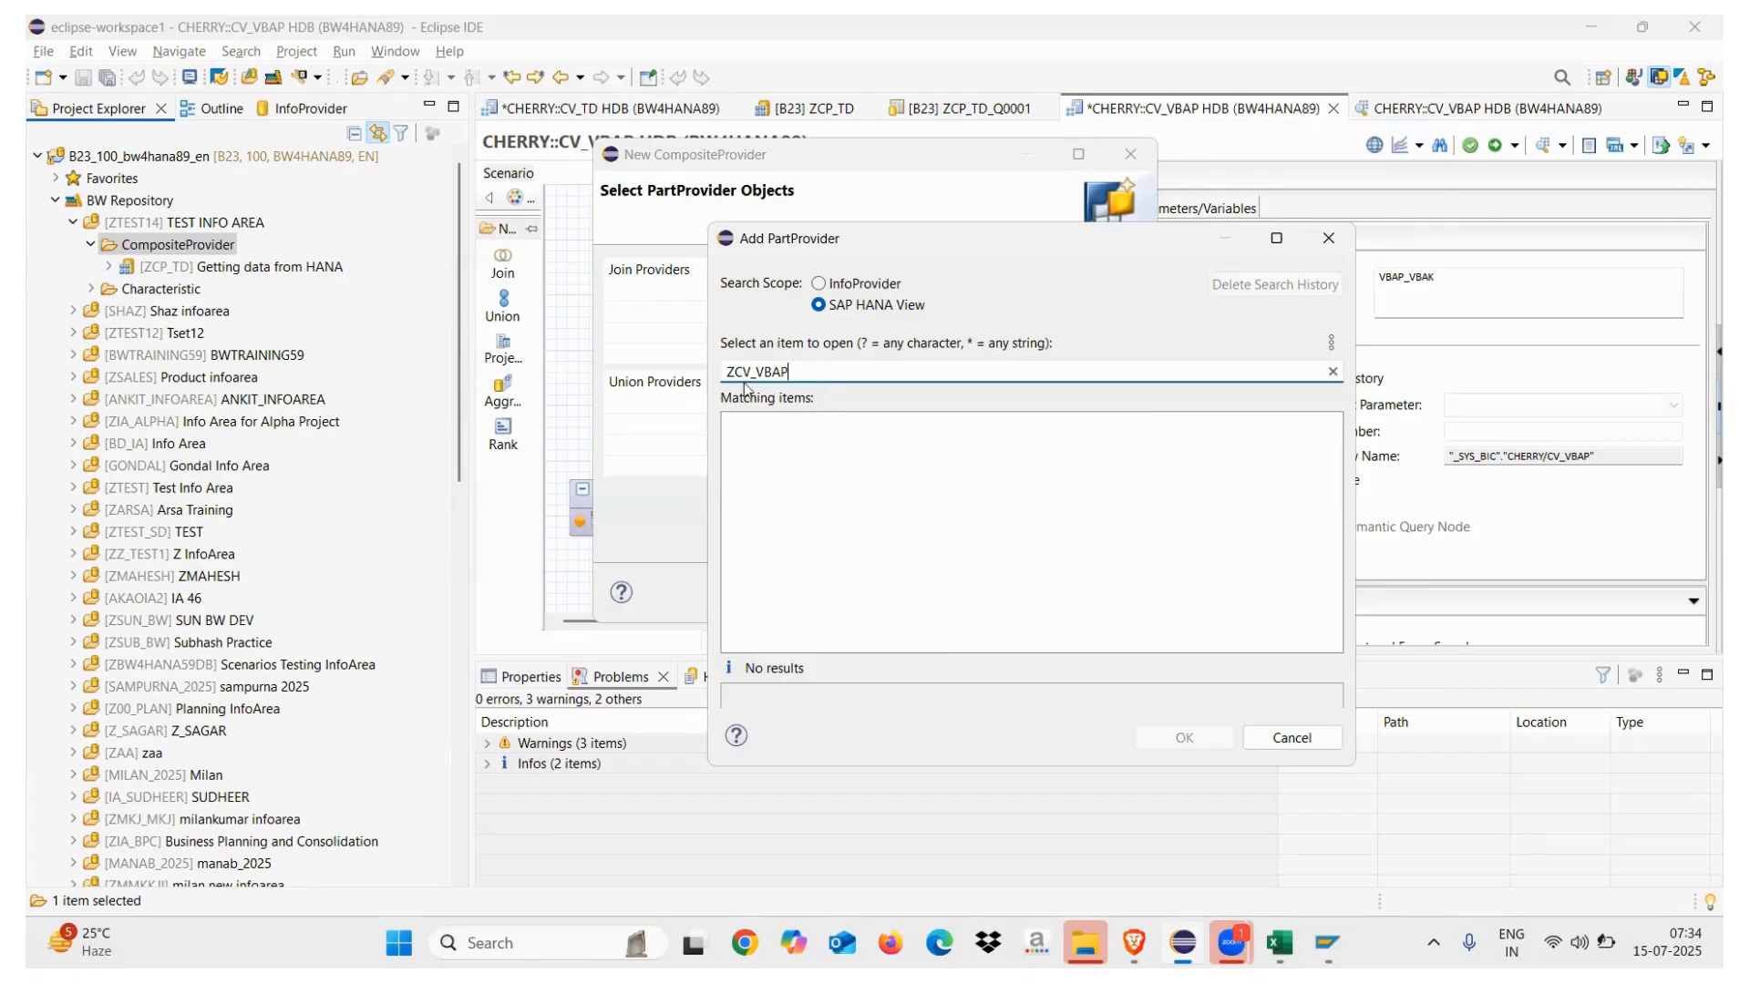
pyautogui.press('BackSpace')
pyautogui.click(793, 426)
pyautogui.doubleClick(792, 427)
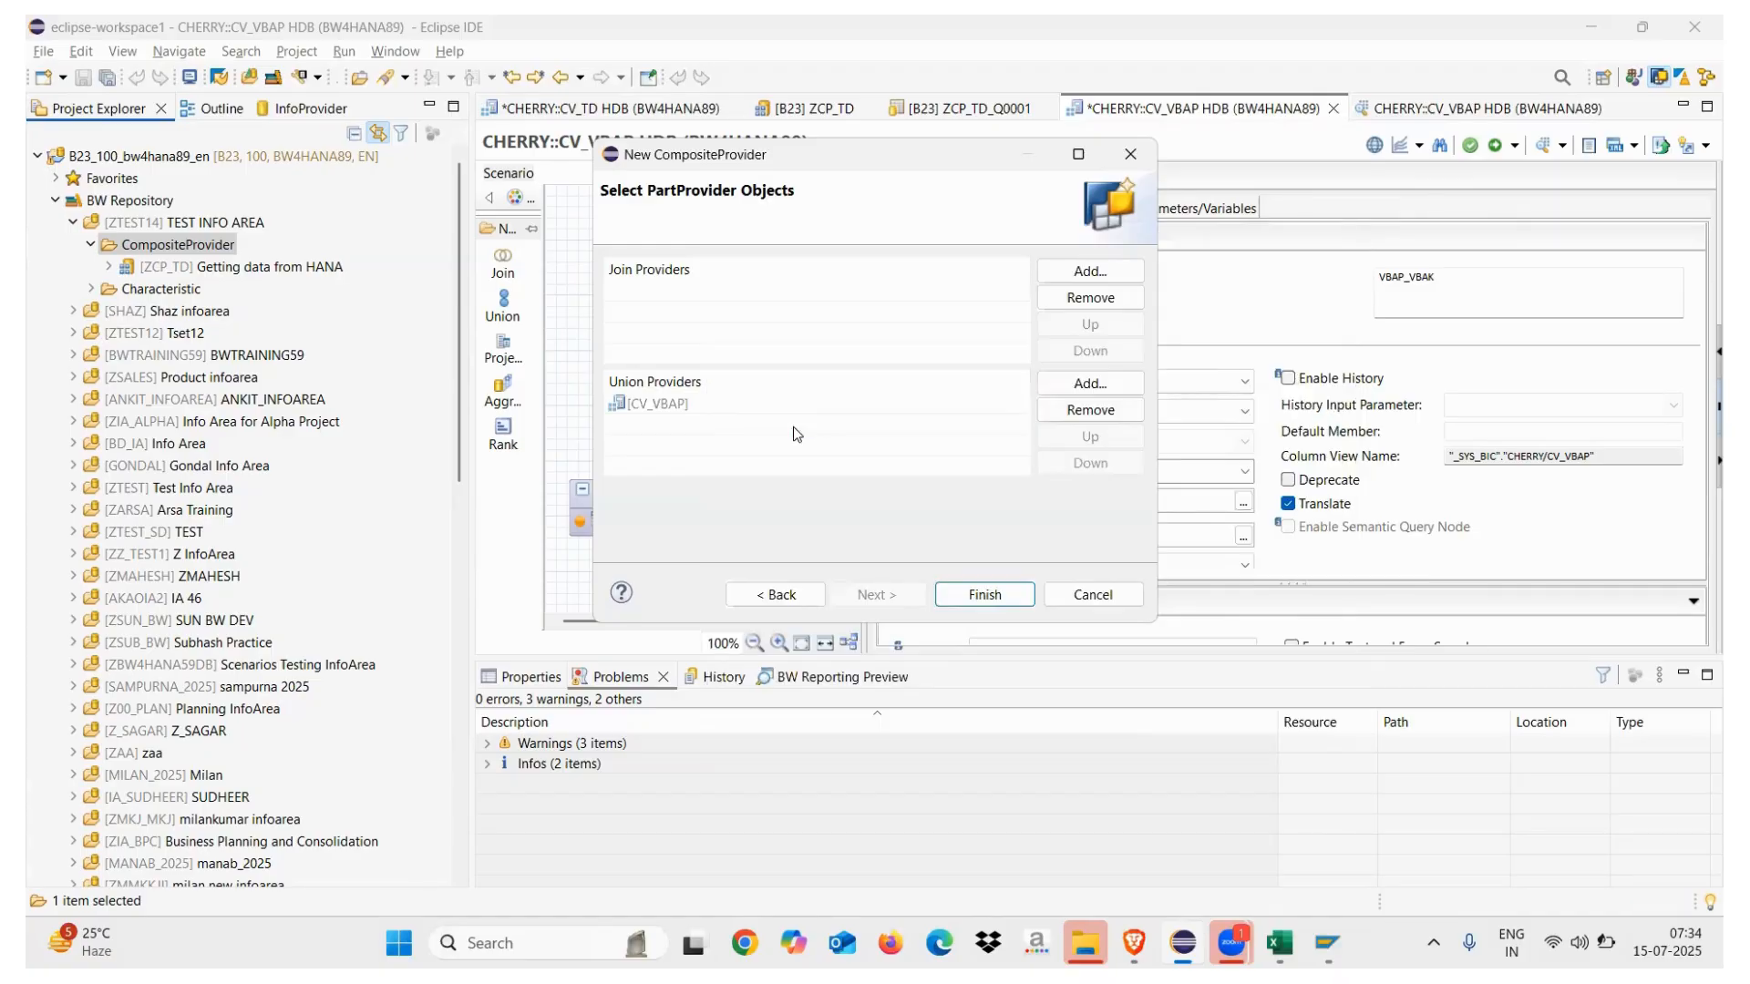
pyautogui.click(984, 594)
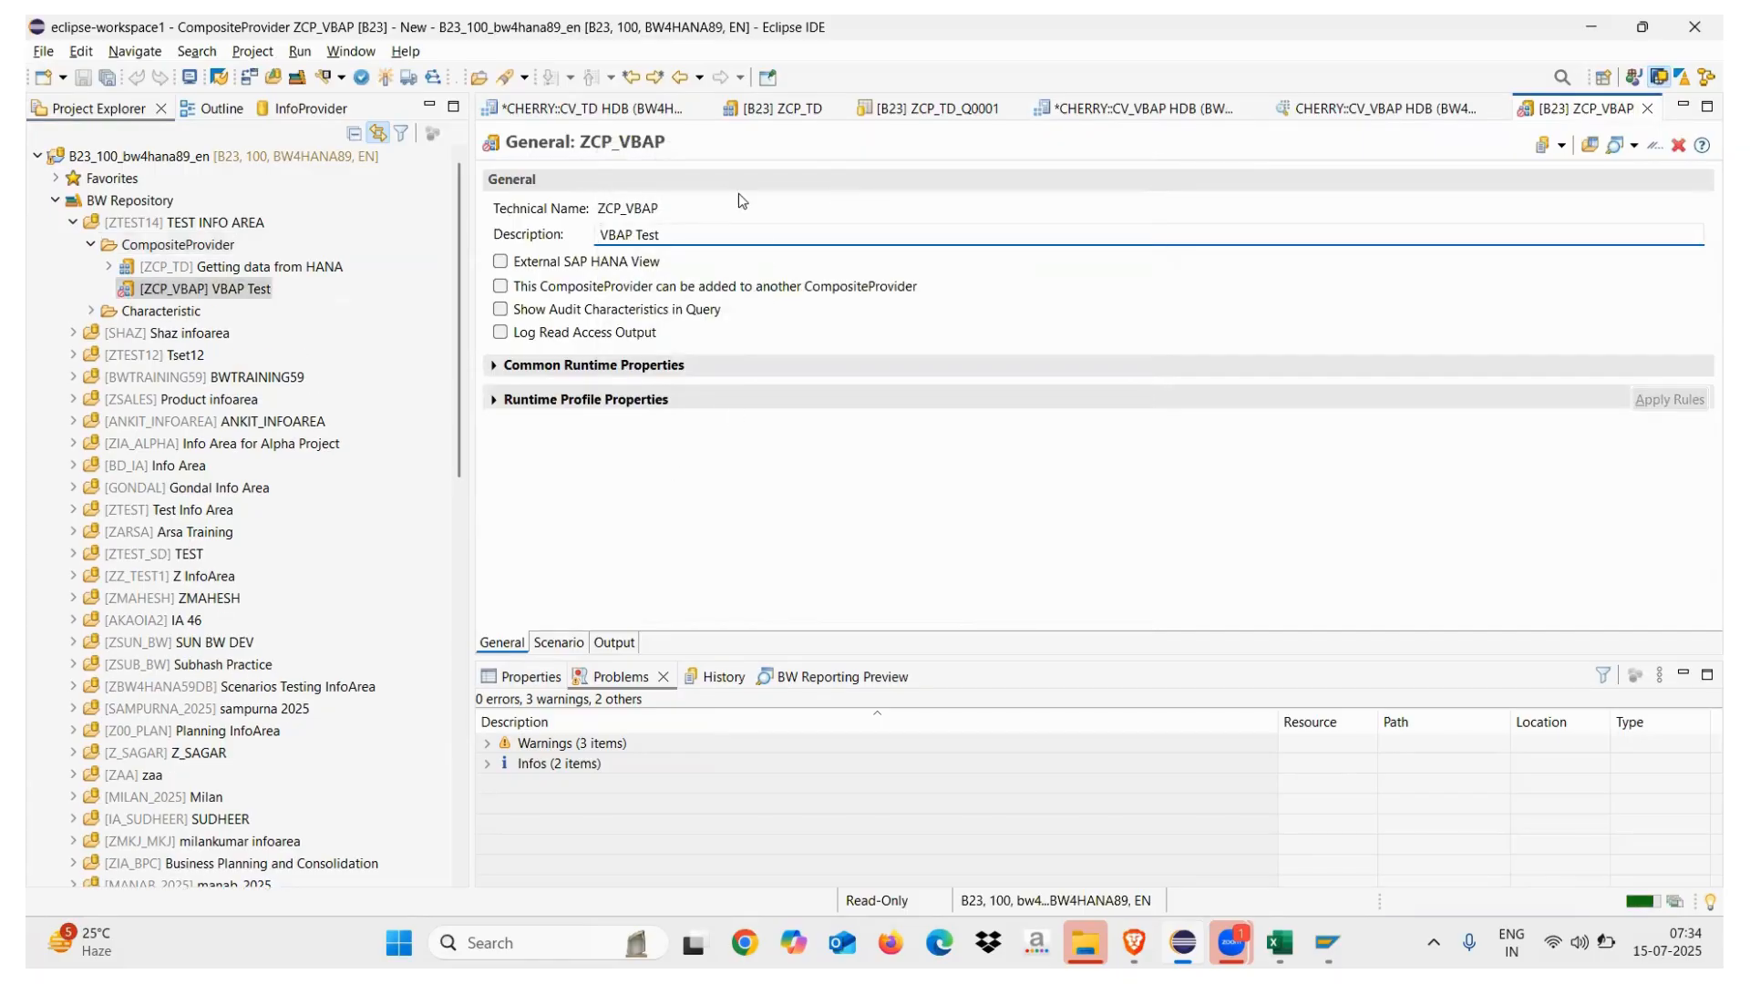
# Show the ZCP_VBAP scenario with CV_VBAP's fields, then bring up the Excel notes
pyautogui.click(559, 643)
pyautogui.click(641, 291)
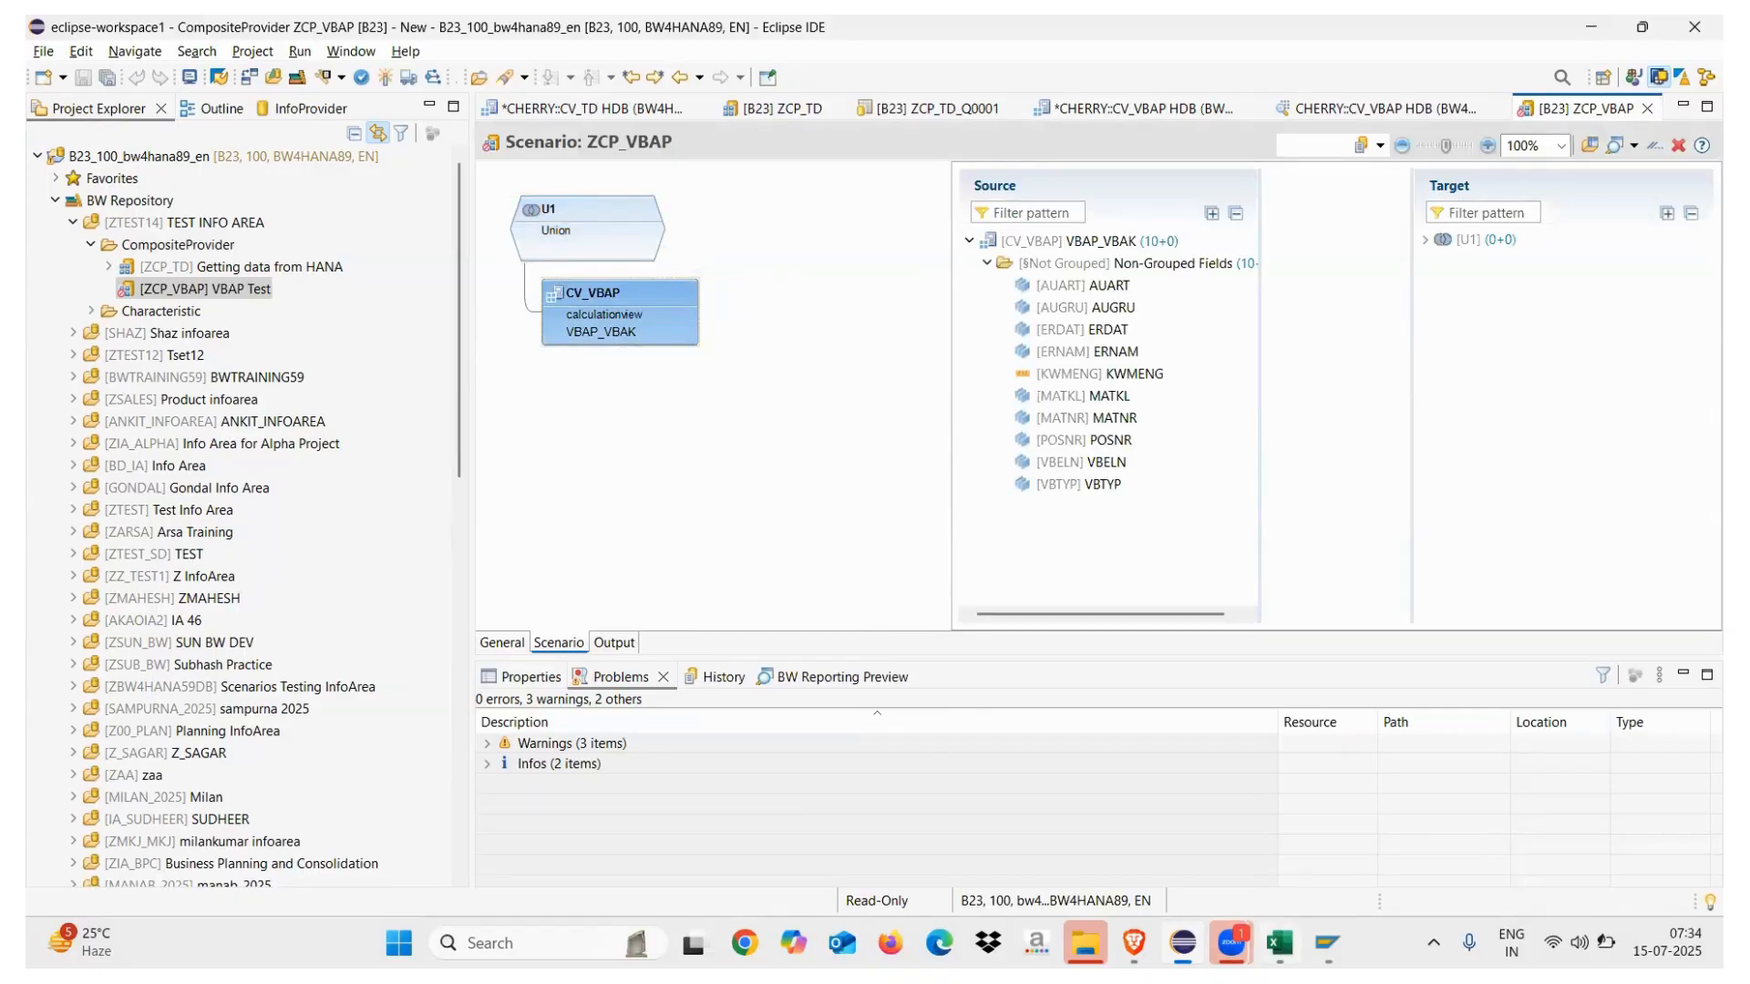
pyautogui.click(1280, 943)
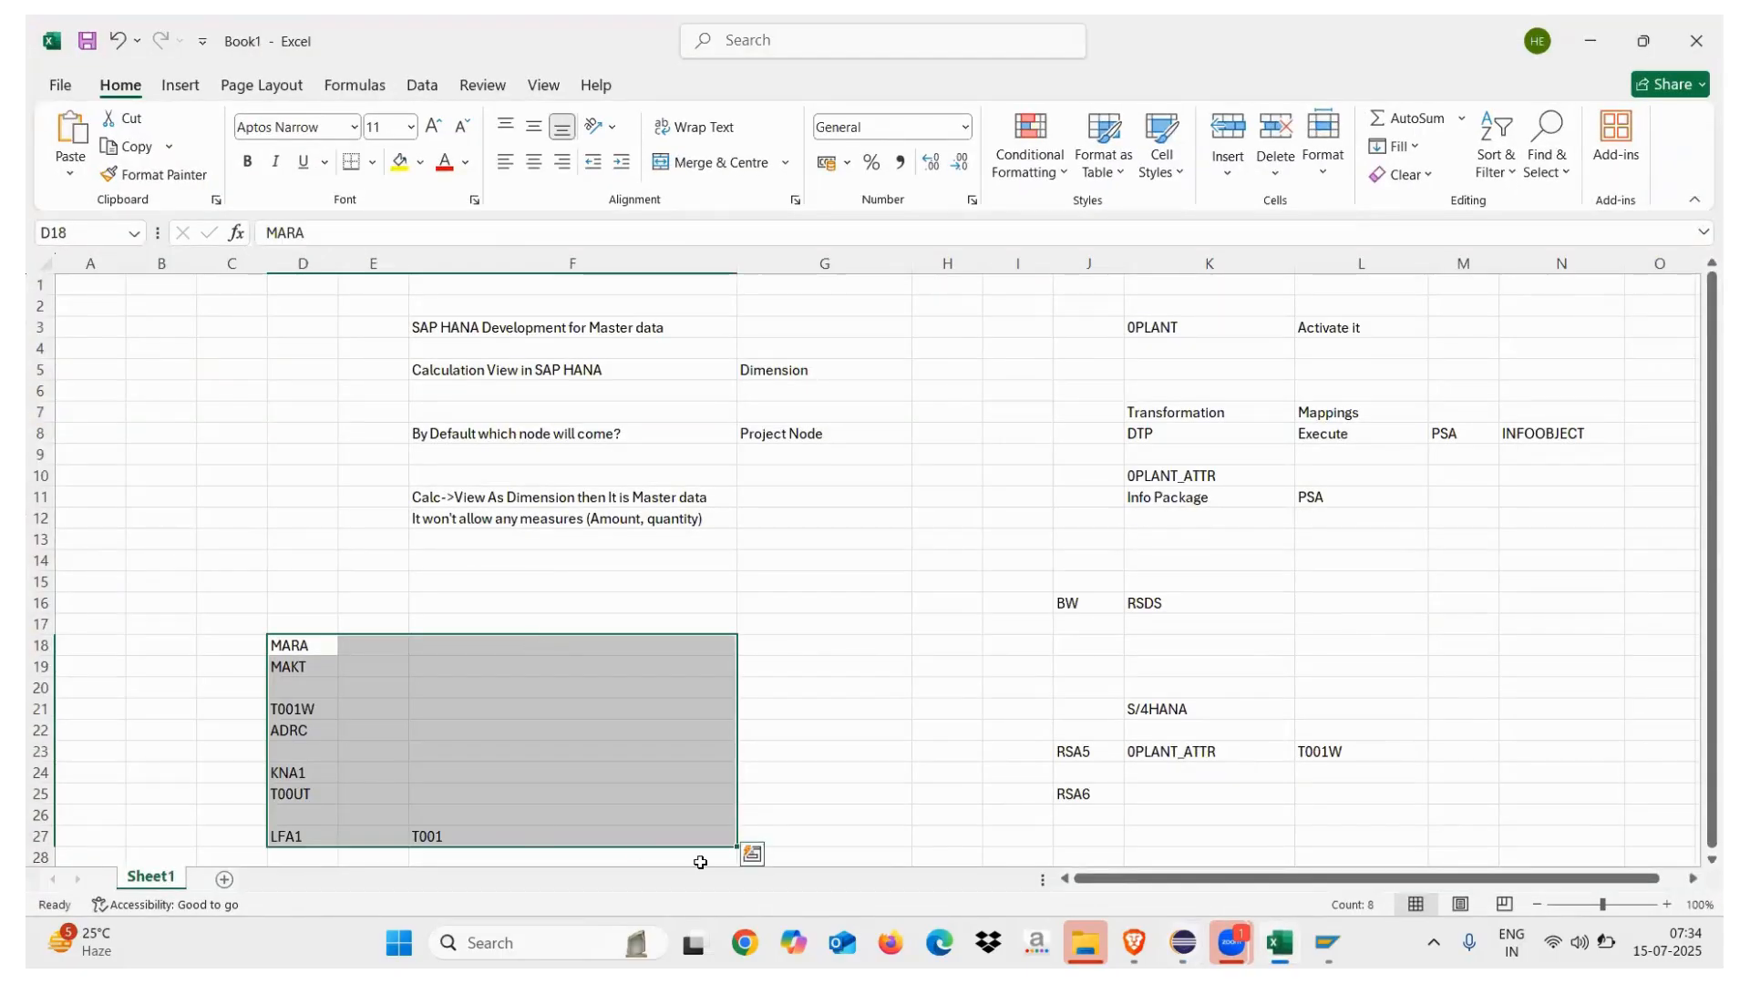
# Enter 'Sales Order overview' in D31 and 'Account payable' in D33, widening column D
pyautogui.scroll(-4, 825, 709)
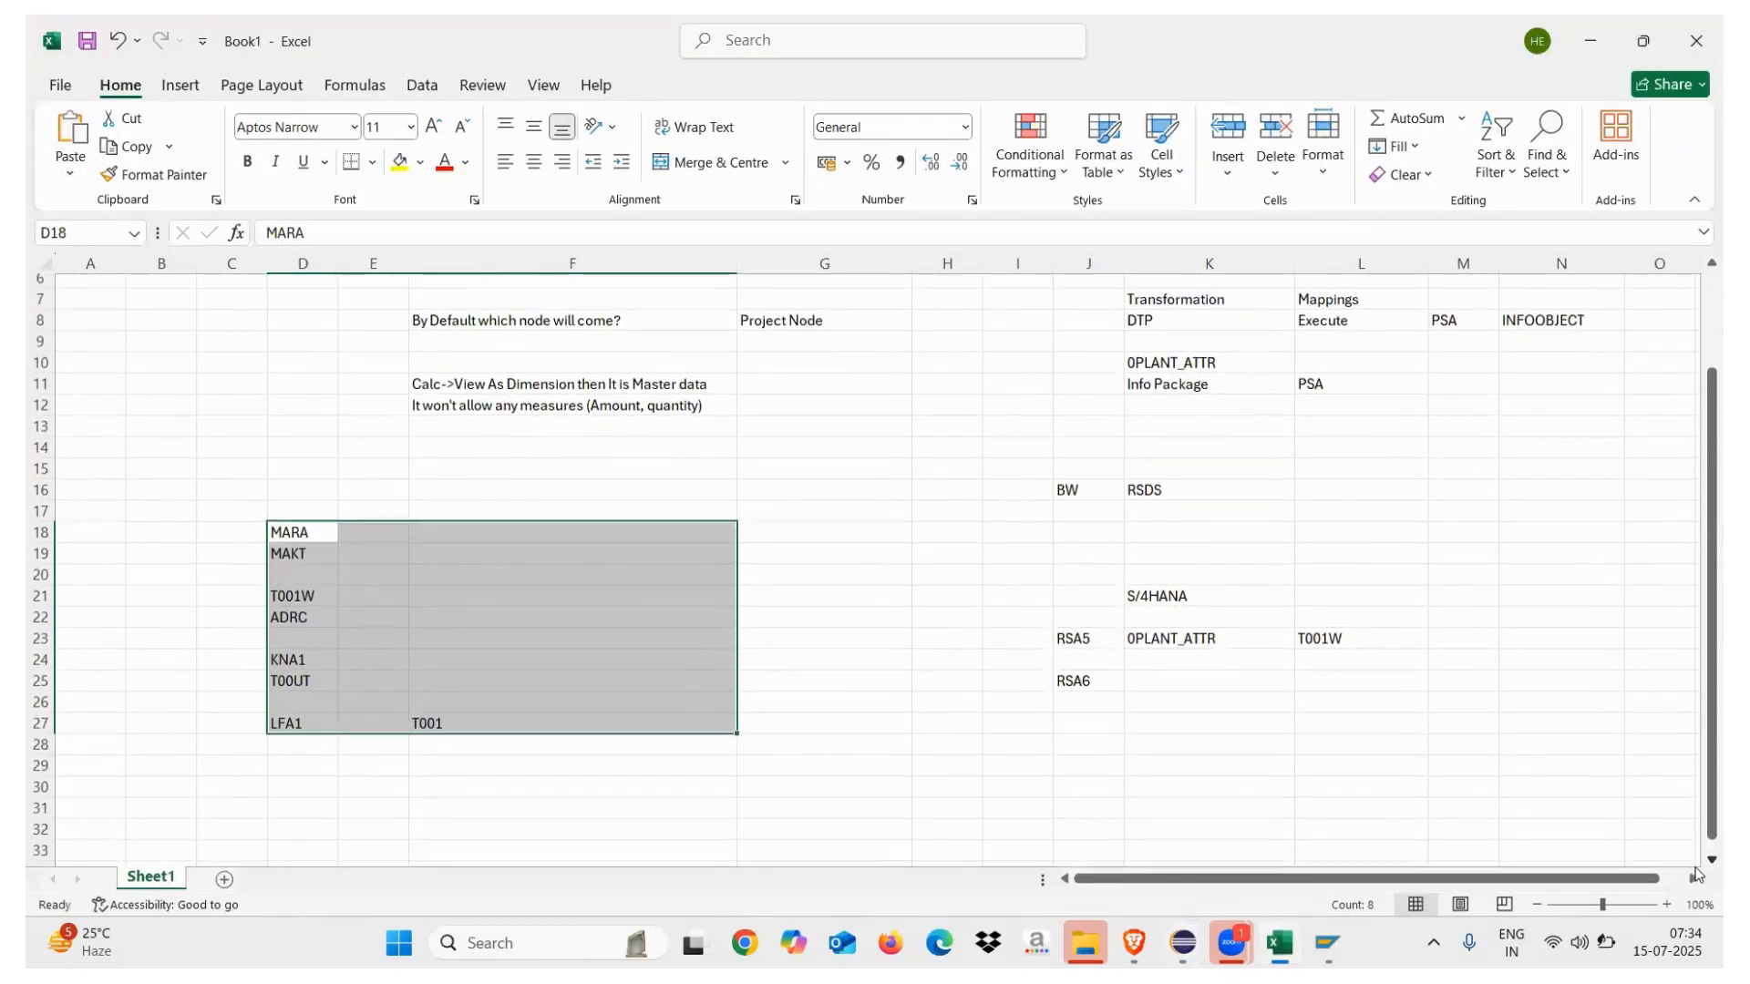
pyautogui.click(306, 696)
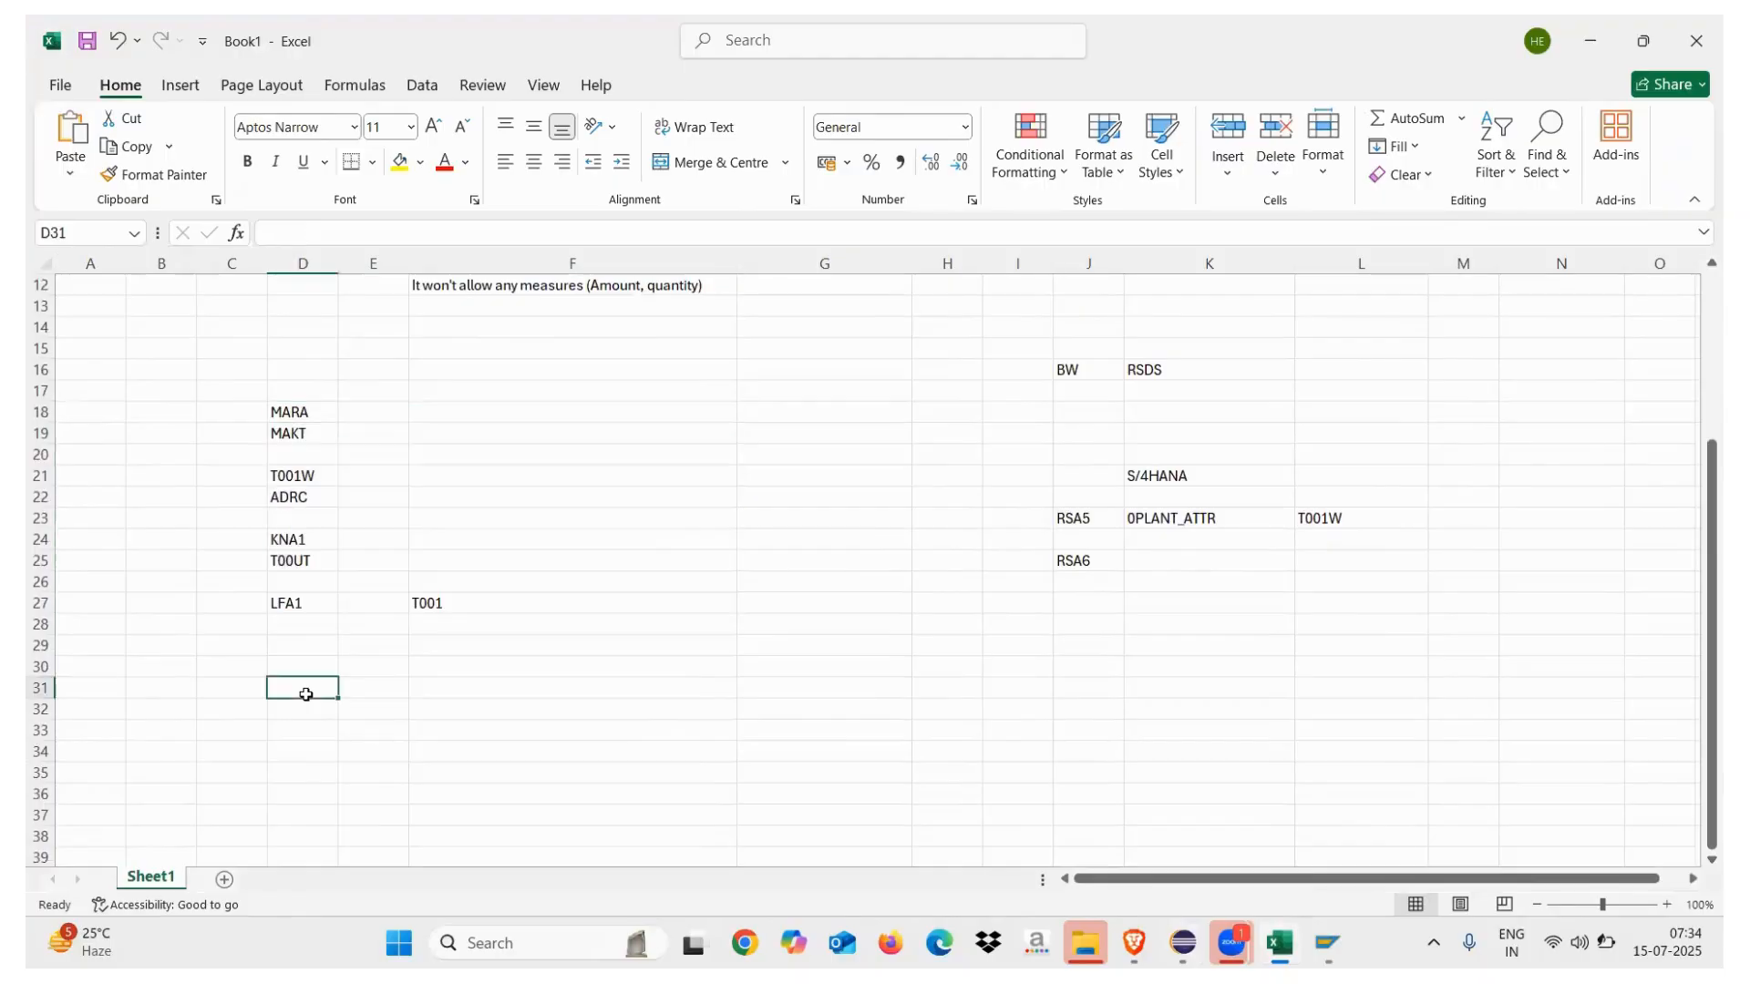
pyautogui.write('Sales')
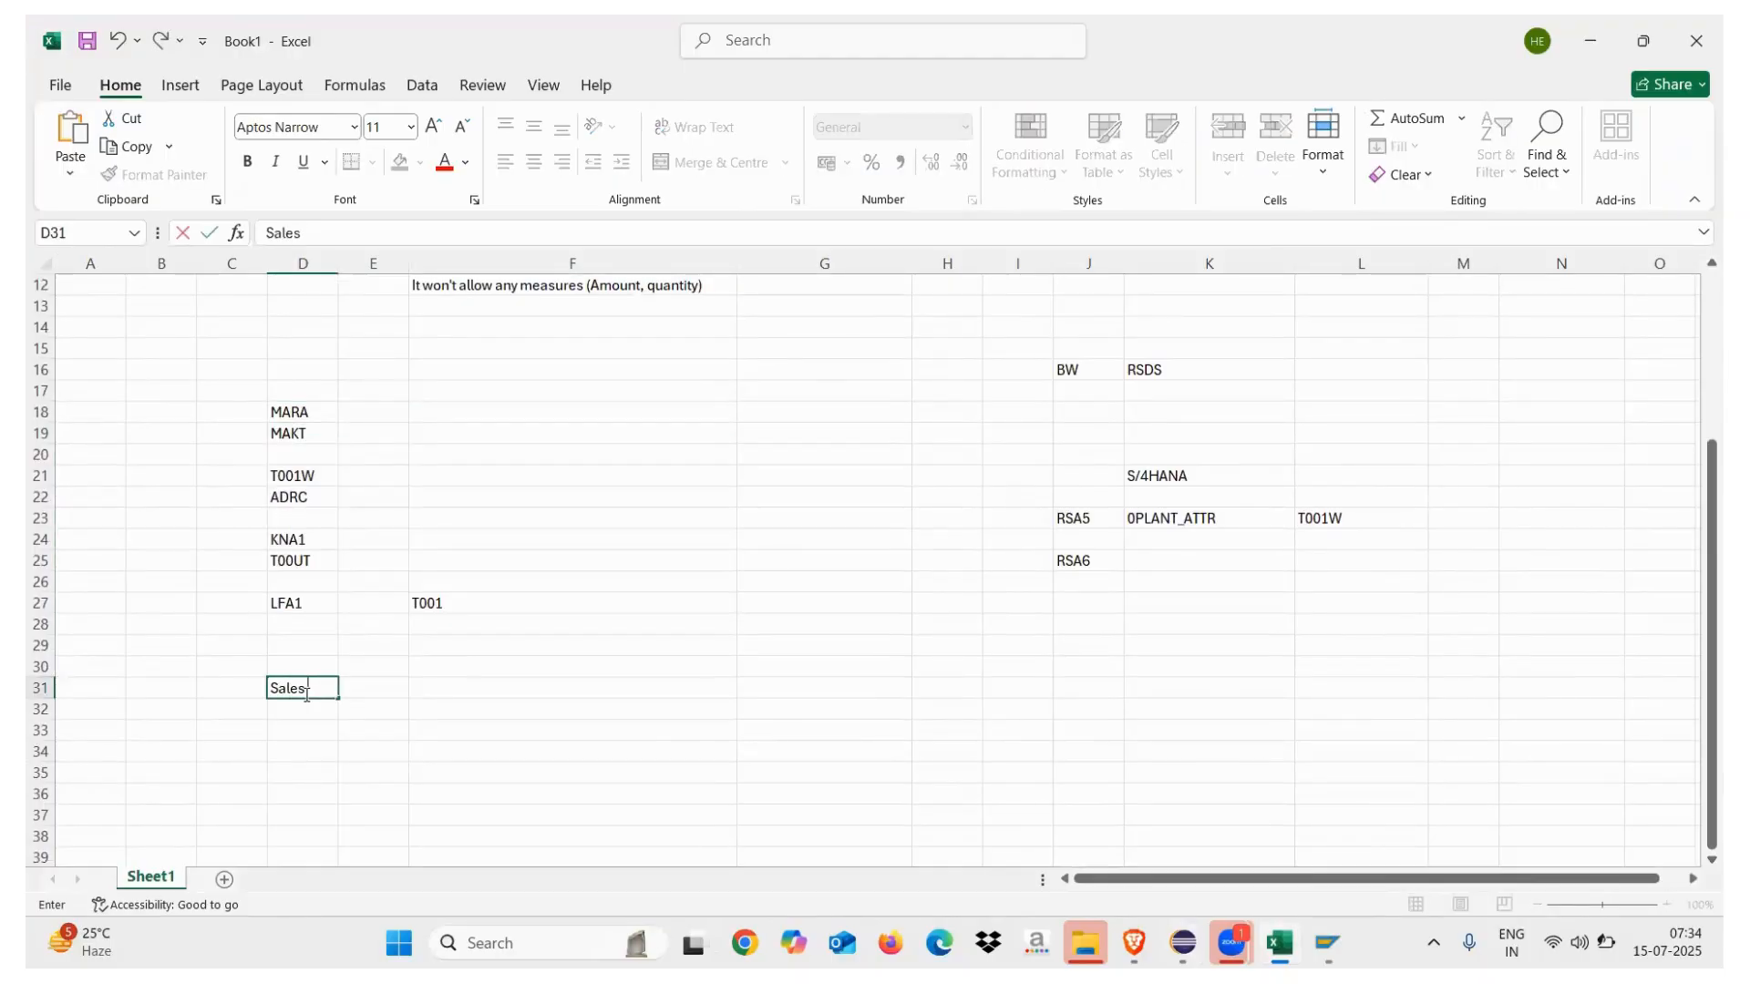
pyautogui.write(' Order overview')
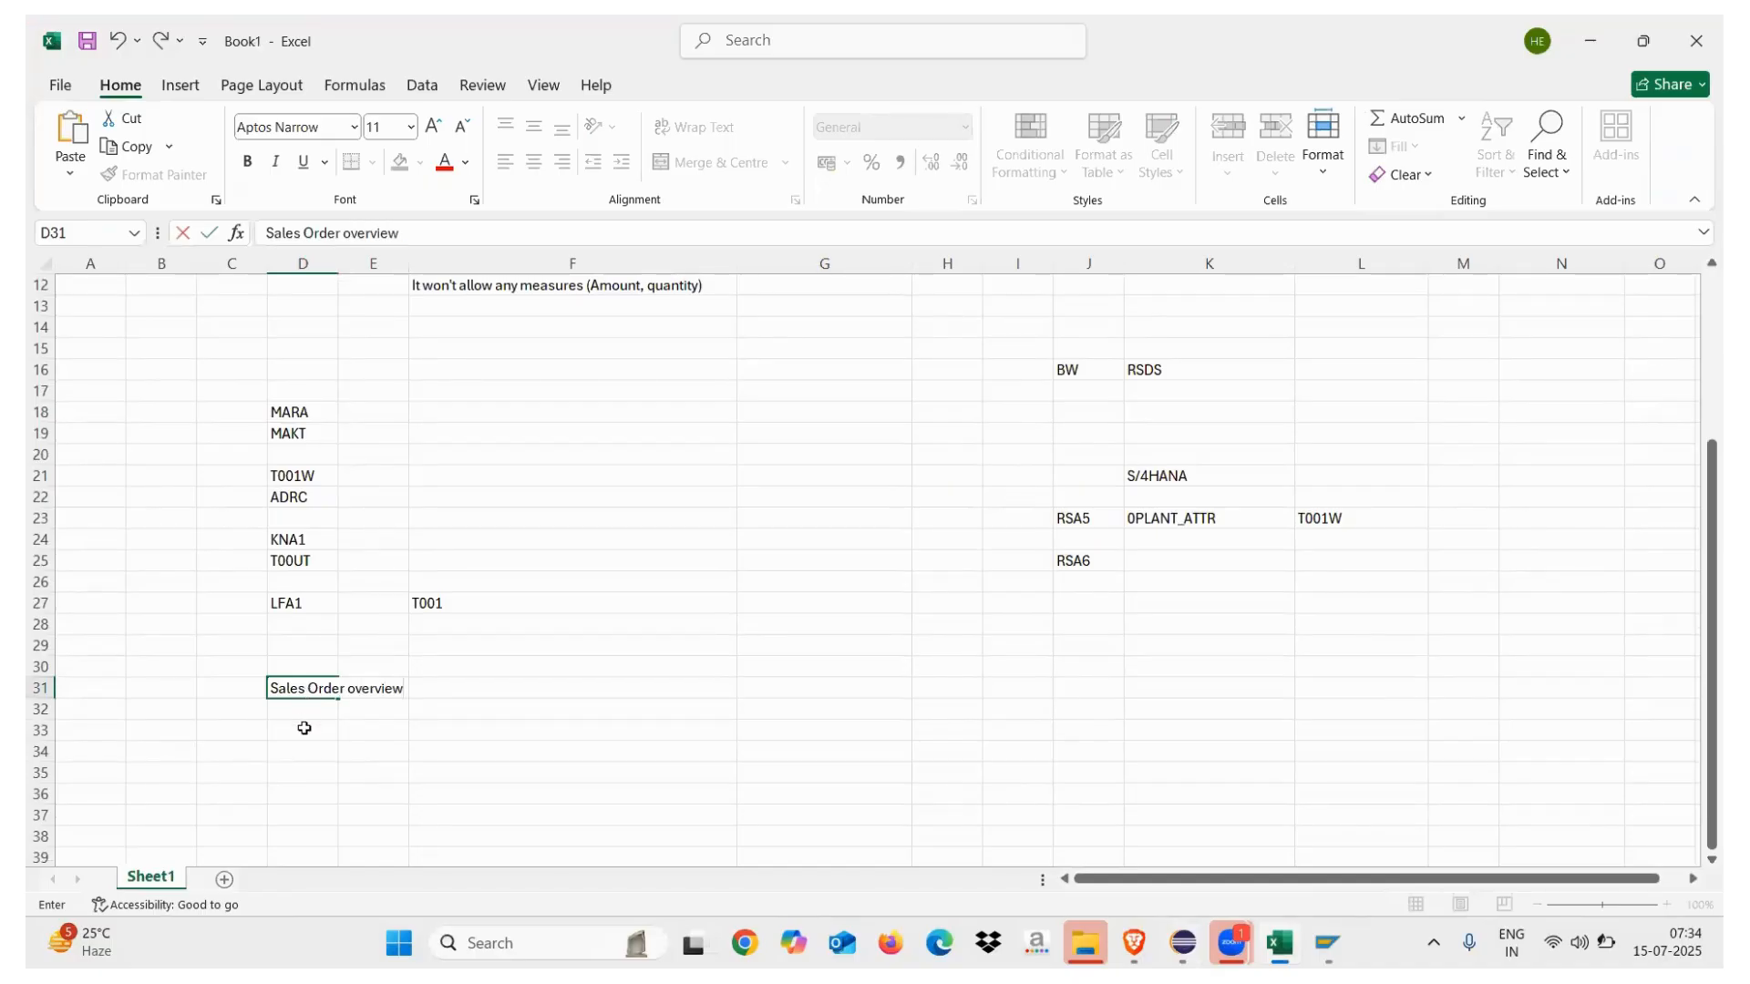
pyautogui.click(304, 728)
pyautogui.write('Account pa')
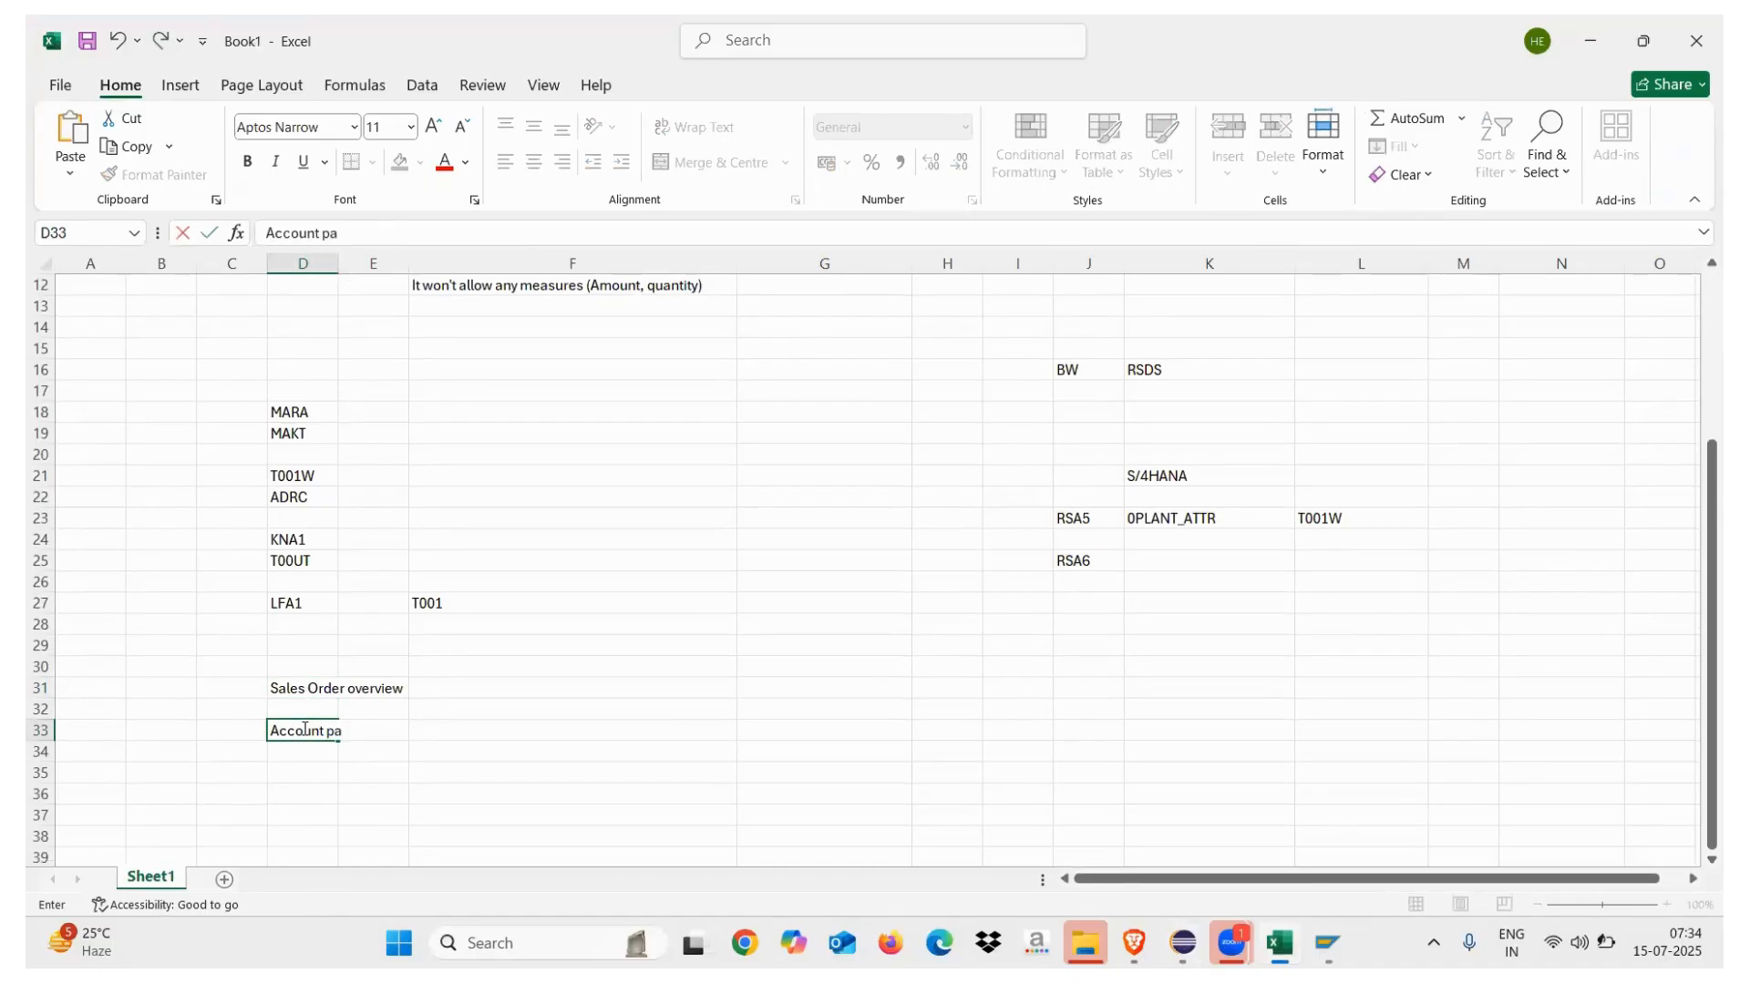
pyautogui.write('yable')
pyautogui.click(495, 728)
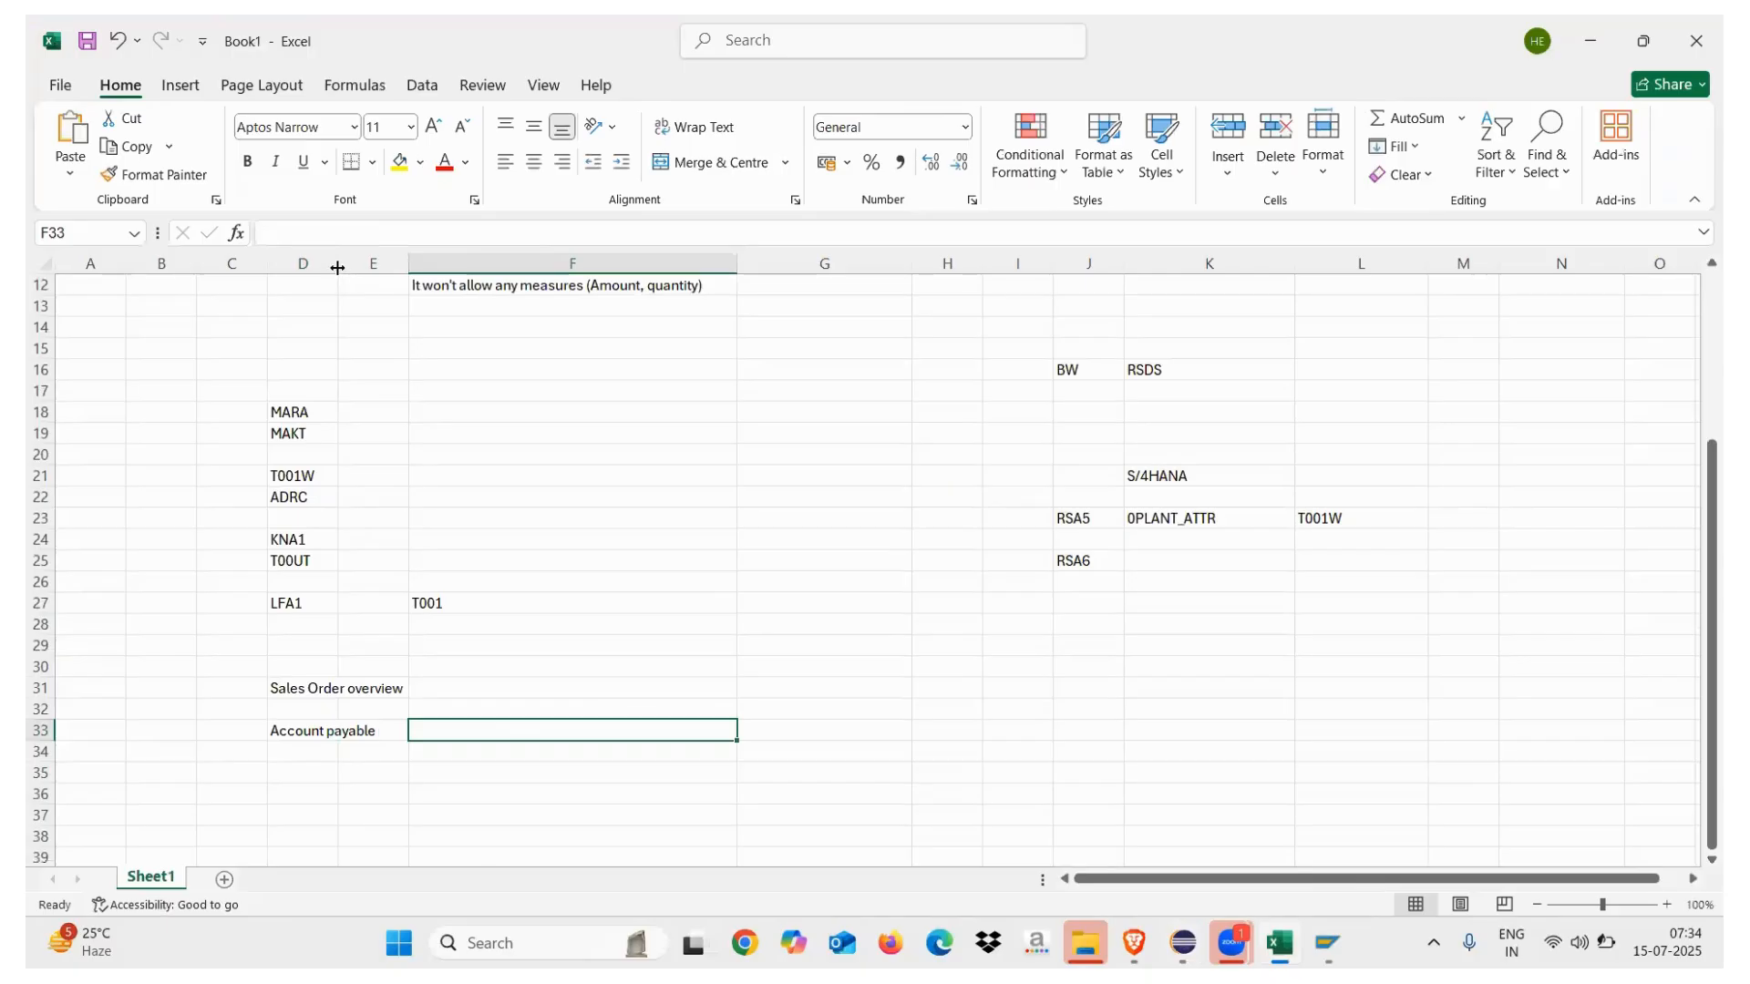
pyautogui.moveTo(339, 264); pyautogui.dragTo(480, 289)
# Add 'Account receivable' in D35 and 'balance sheet' in D37, then return to Eclipse
pyautogui.click(294, 779)
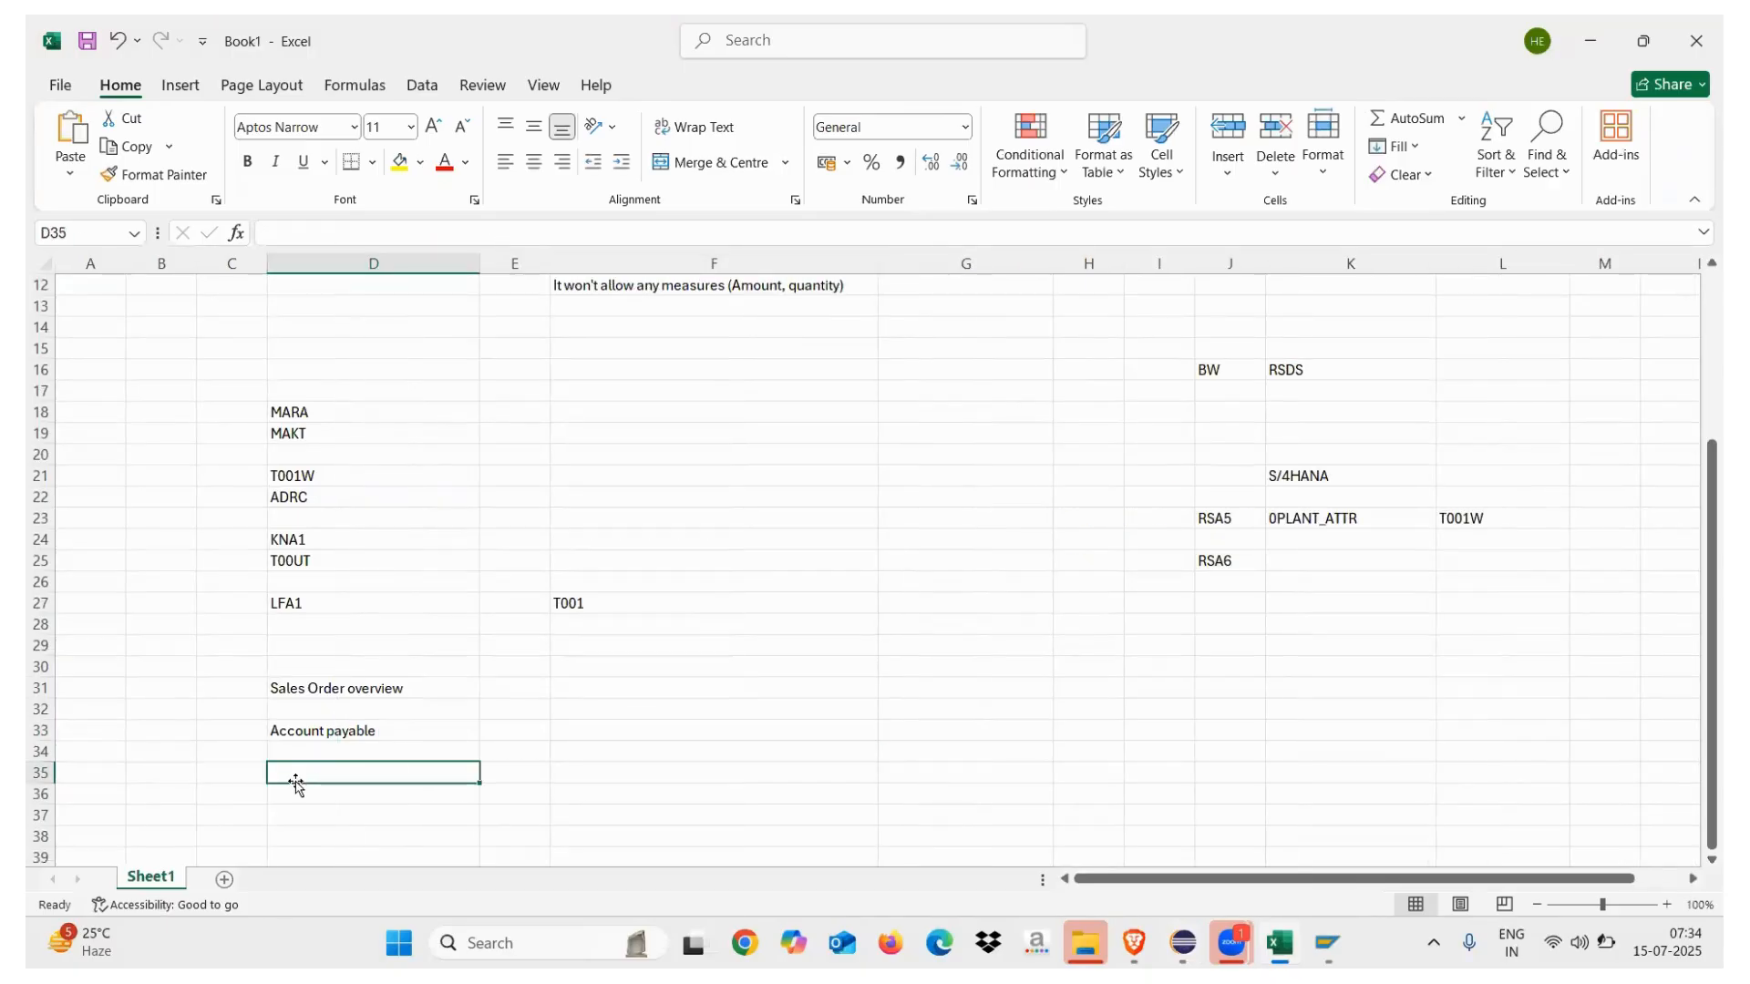
pyautogui.write('Account ')
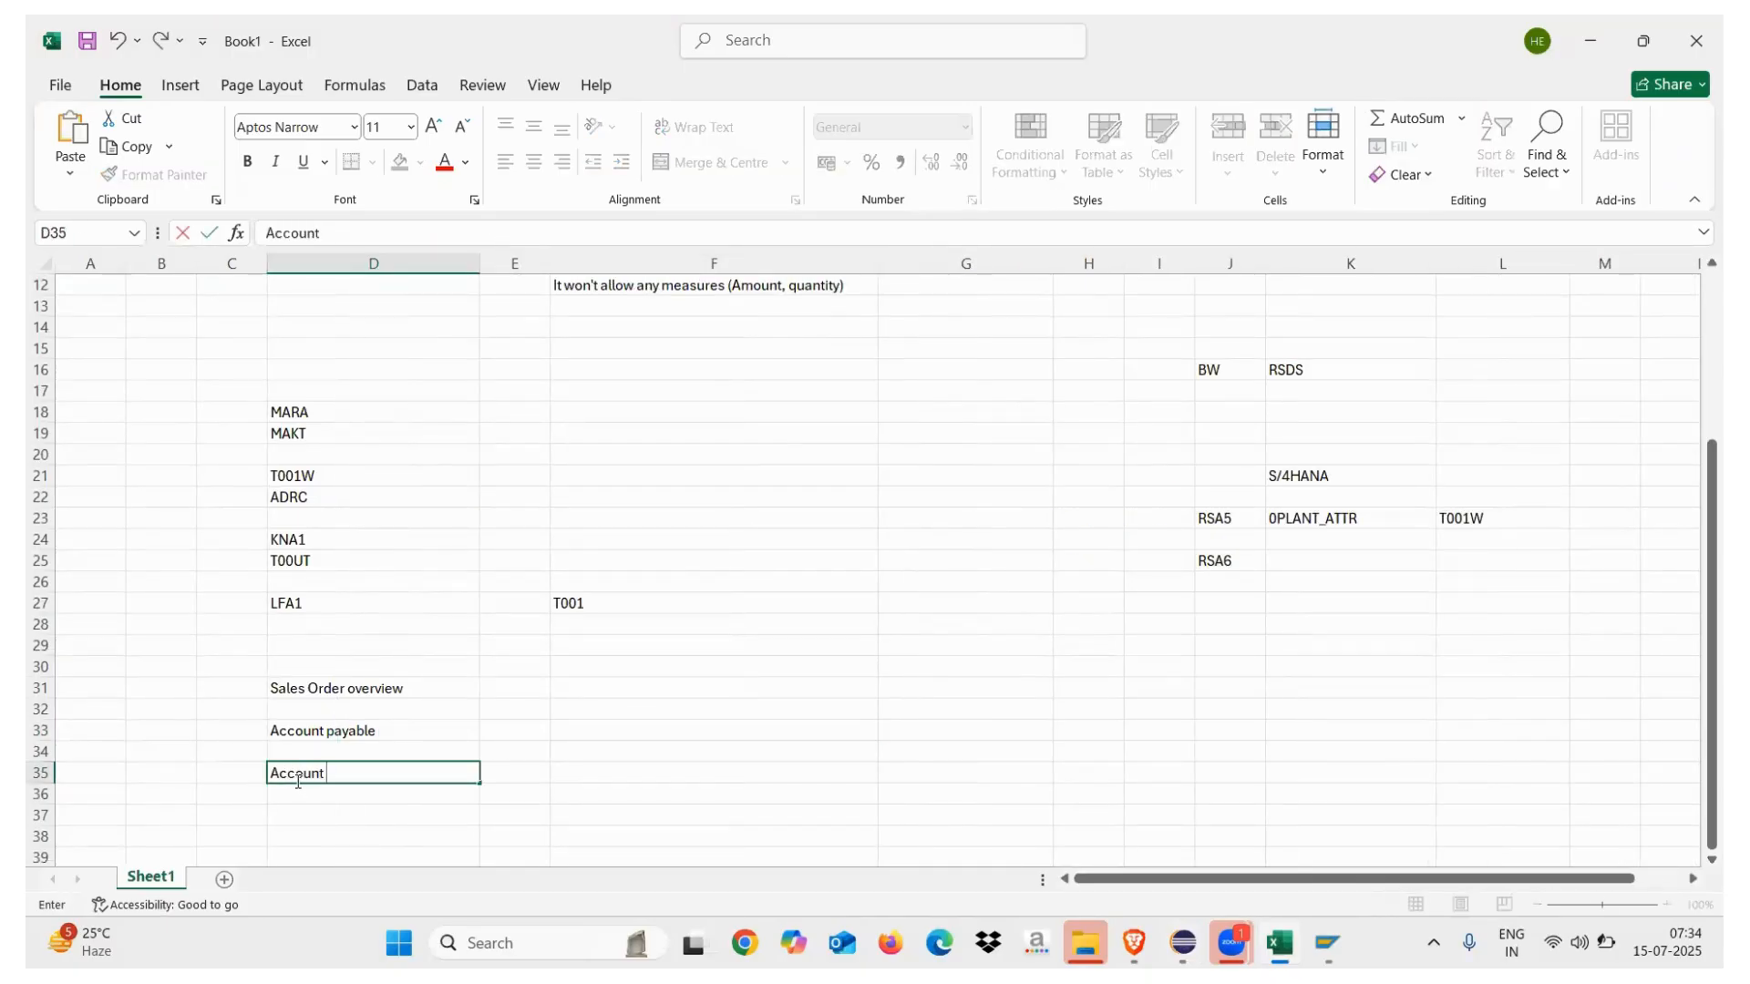
pyautogui.write('receivable')
pyautogui.click(295, 818)
pyautogui.write('balance sheet')
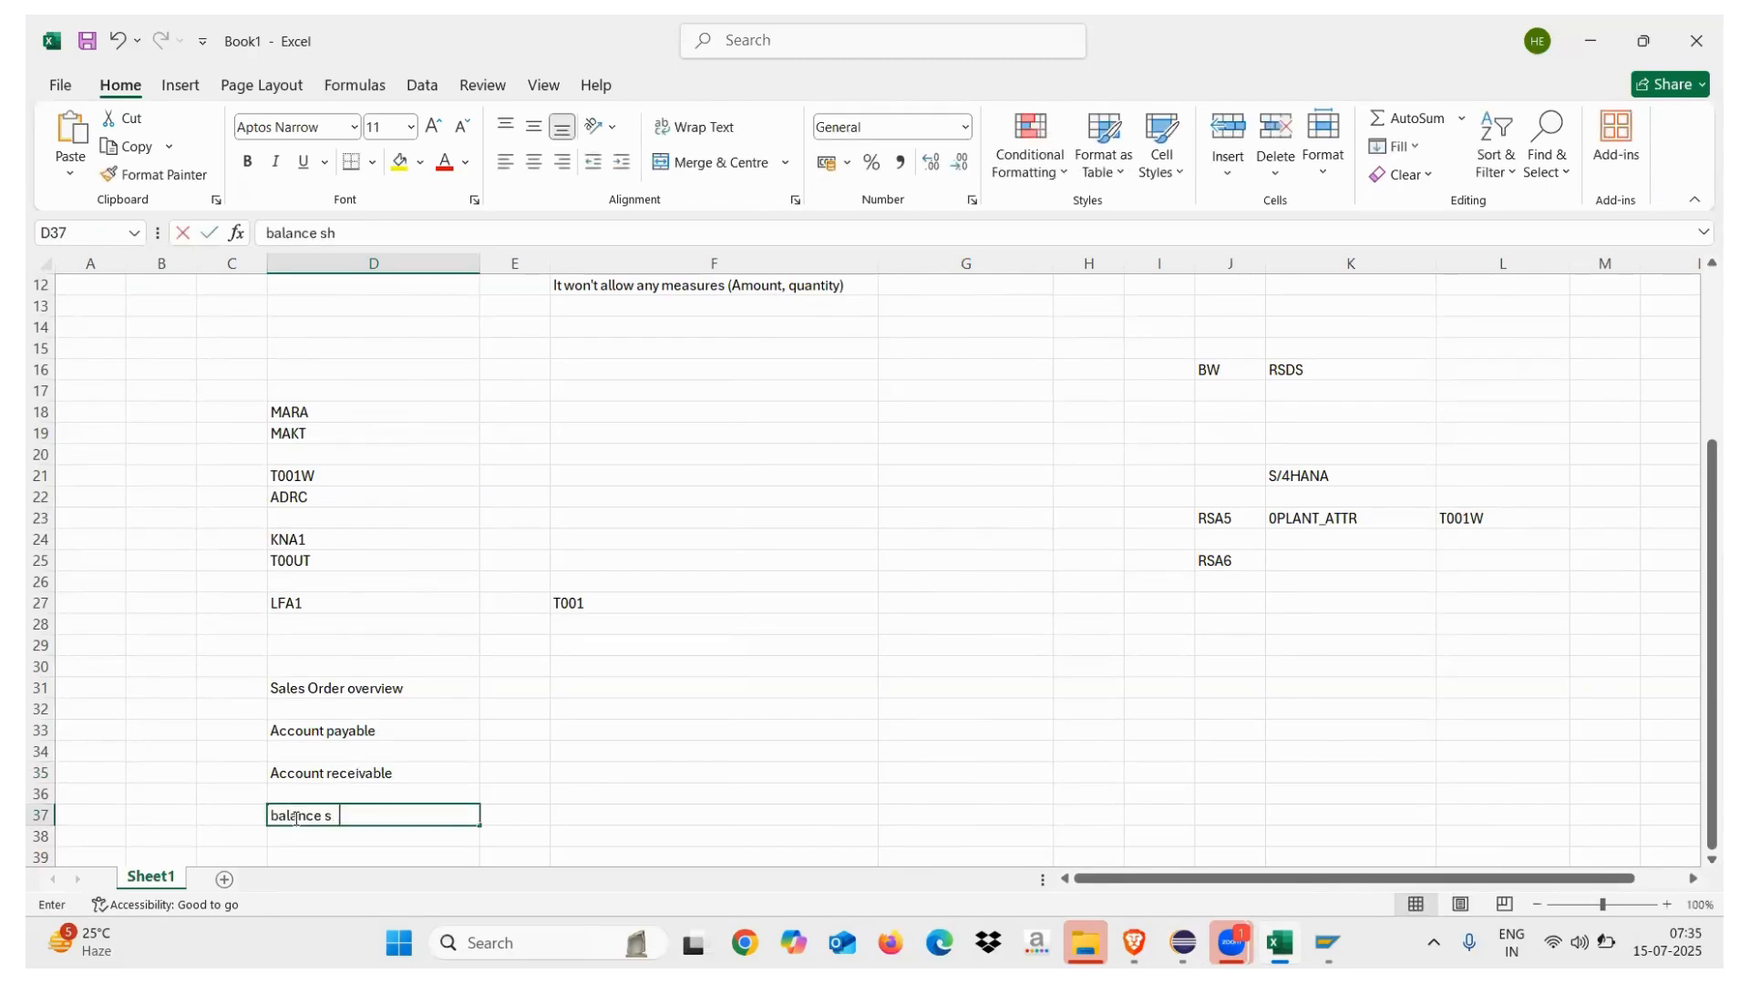
pyautogui.click(336, 855)
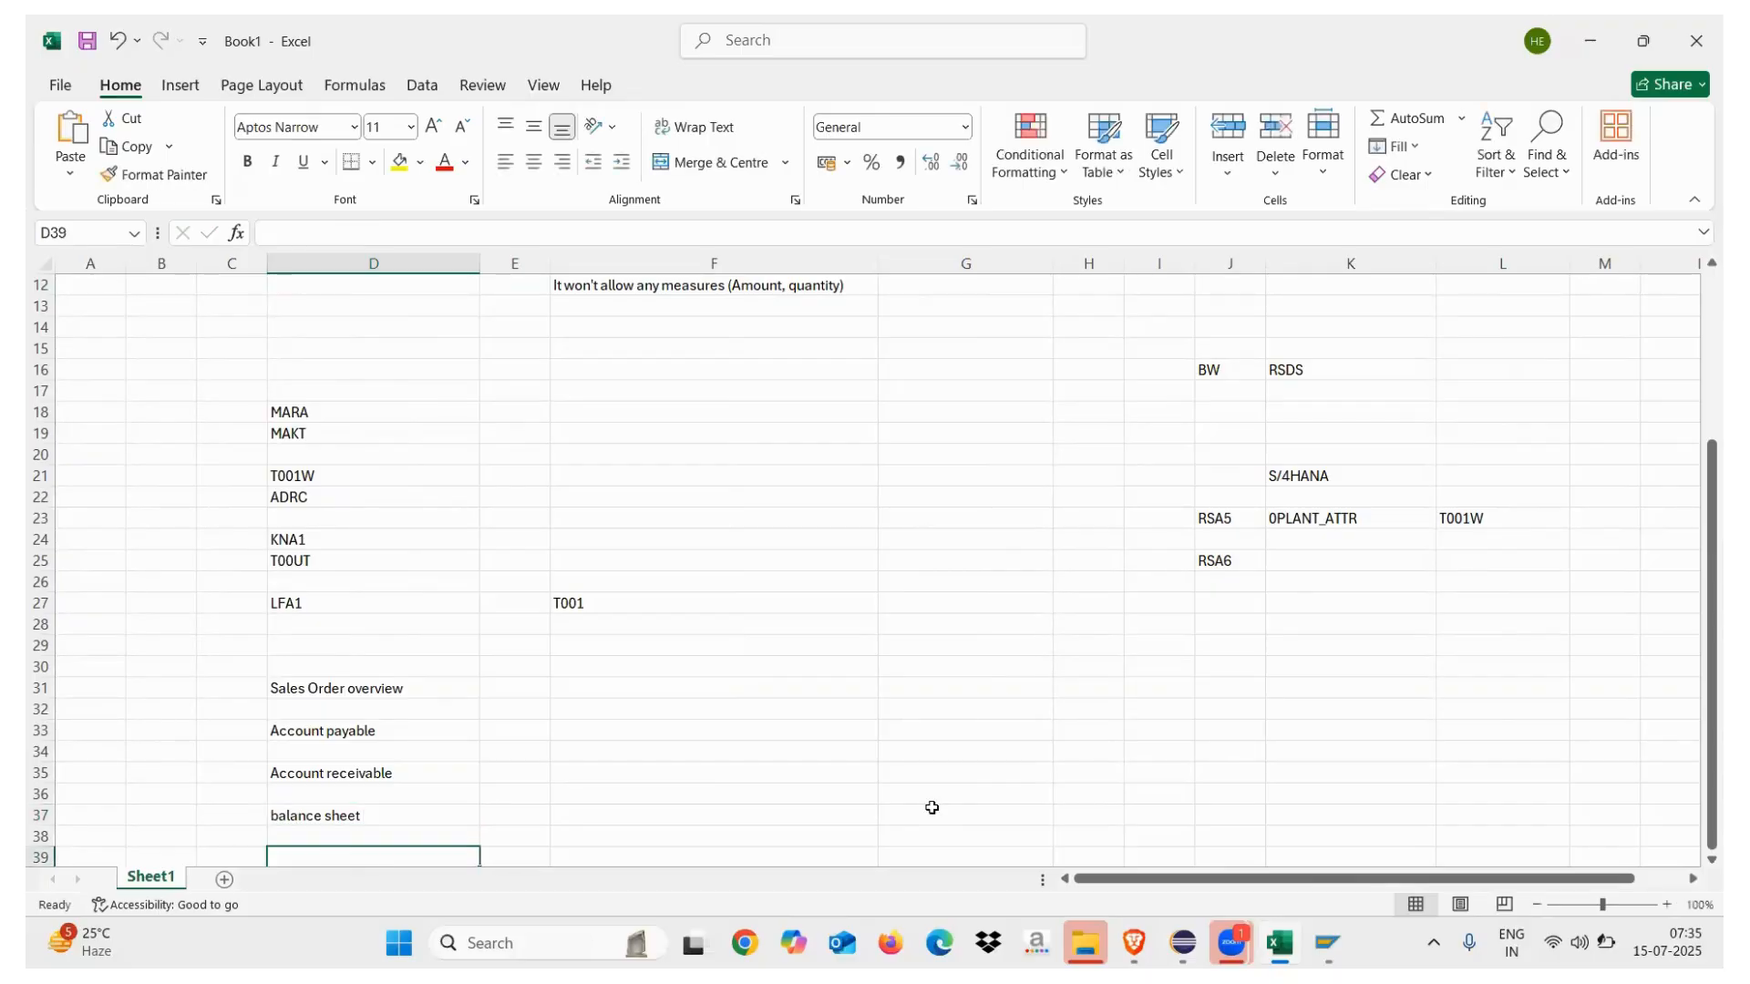
pyautogui.scroll(-2, 1697, 861)
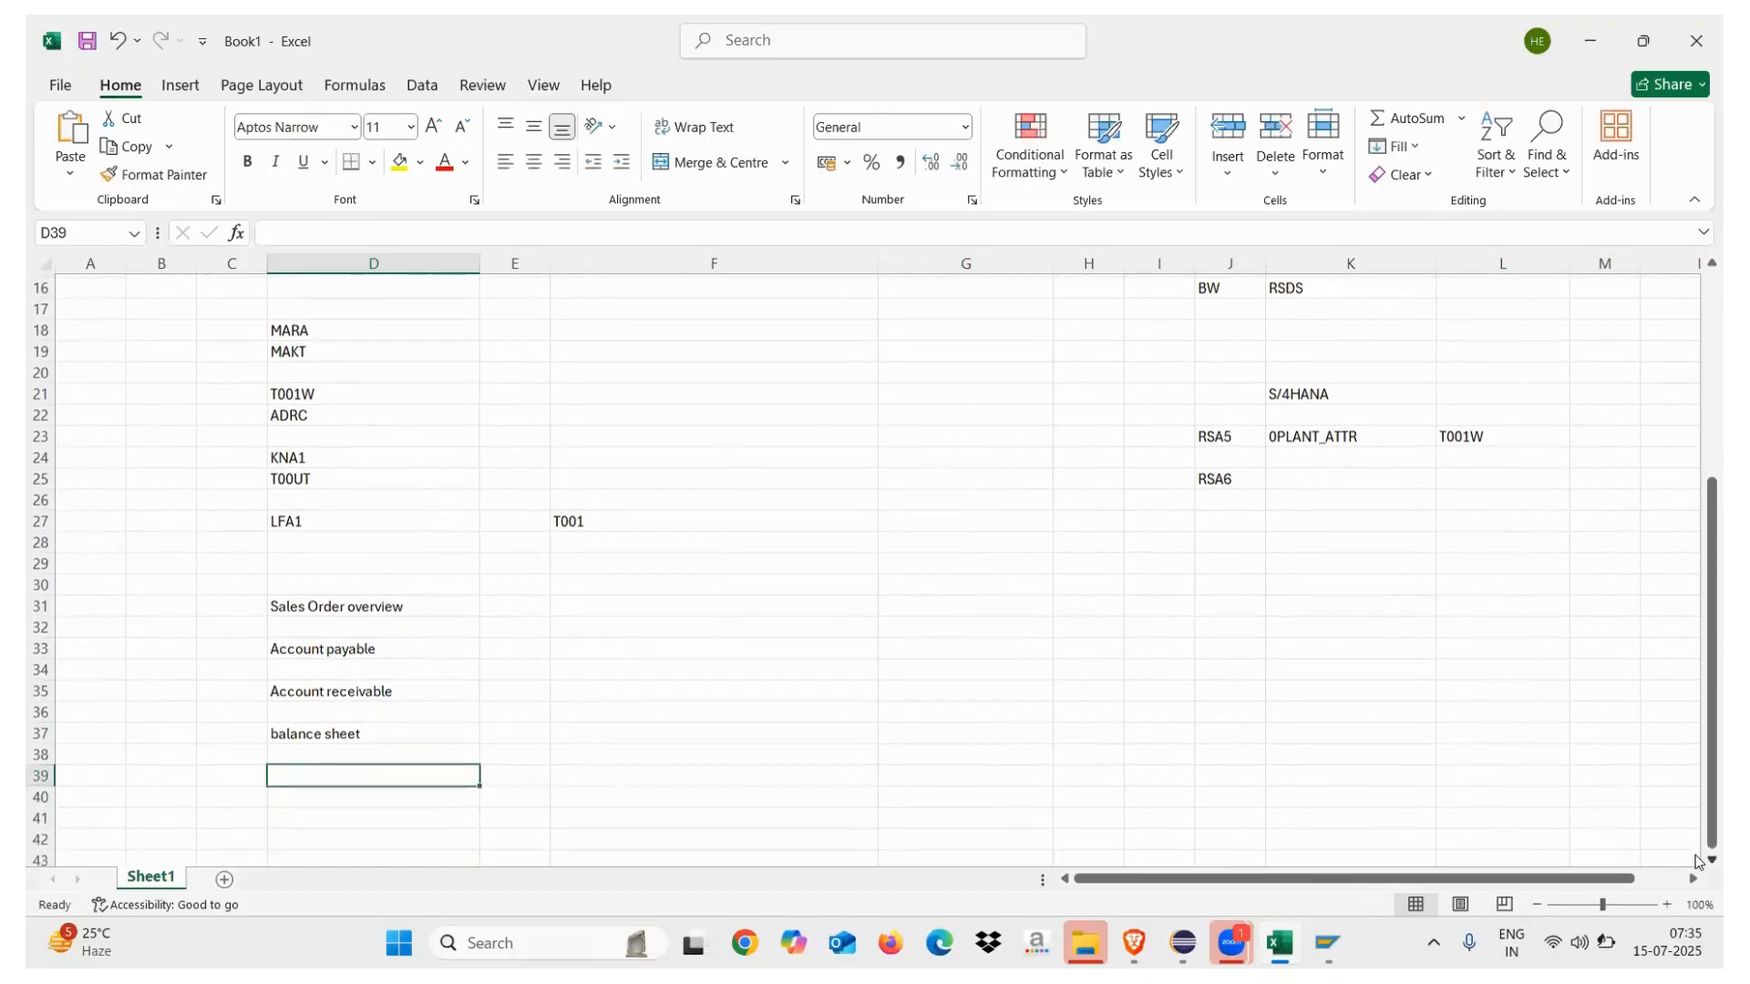
pyautogui.click(1590, 41)
# Review the Test QUery definition and ZCP_TD output fields against the browser preview, then return to Excel
pyautogui.click(1183, 943)
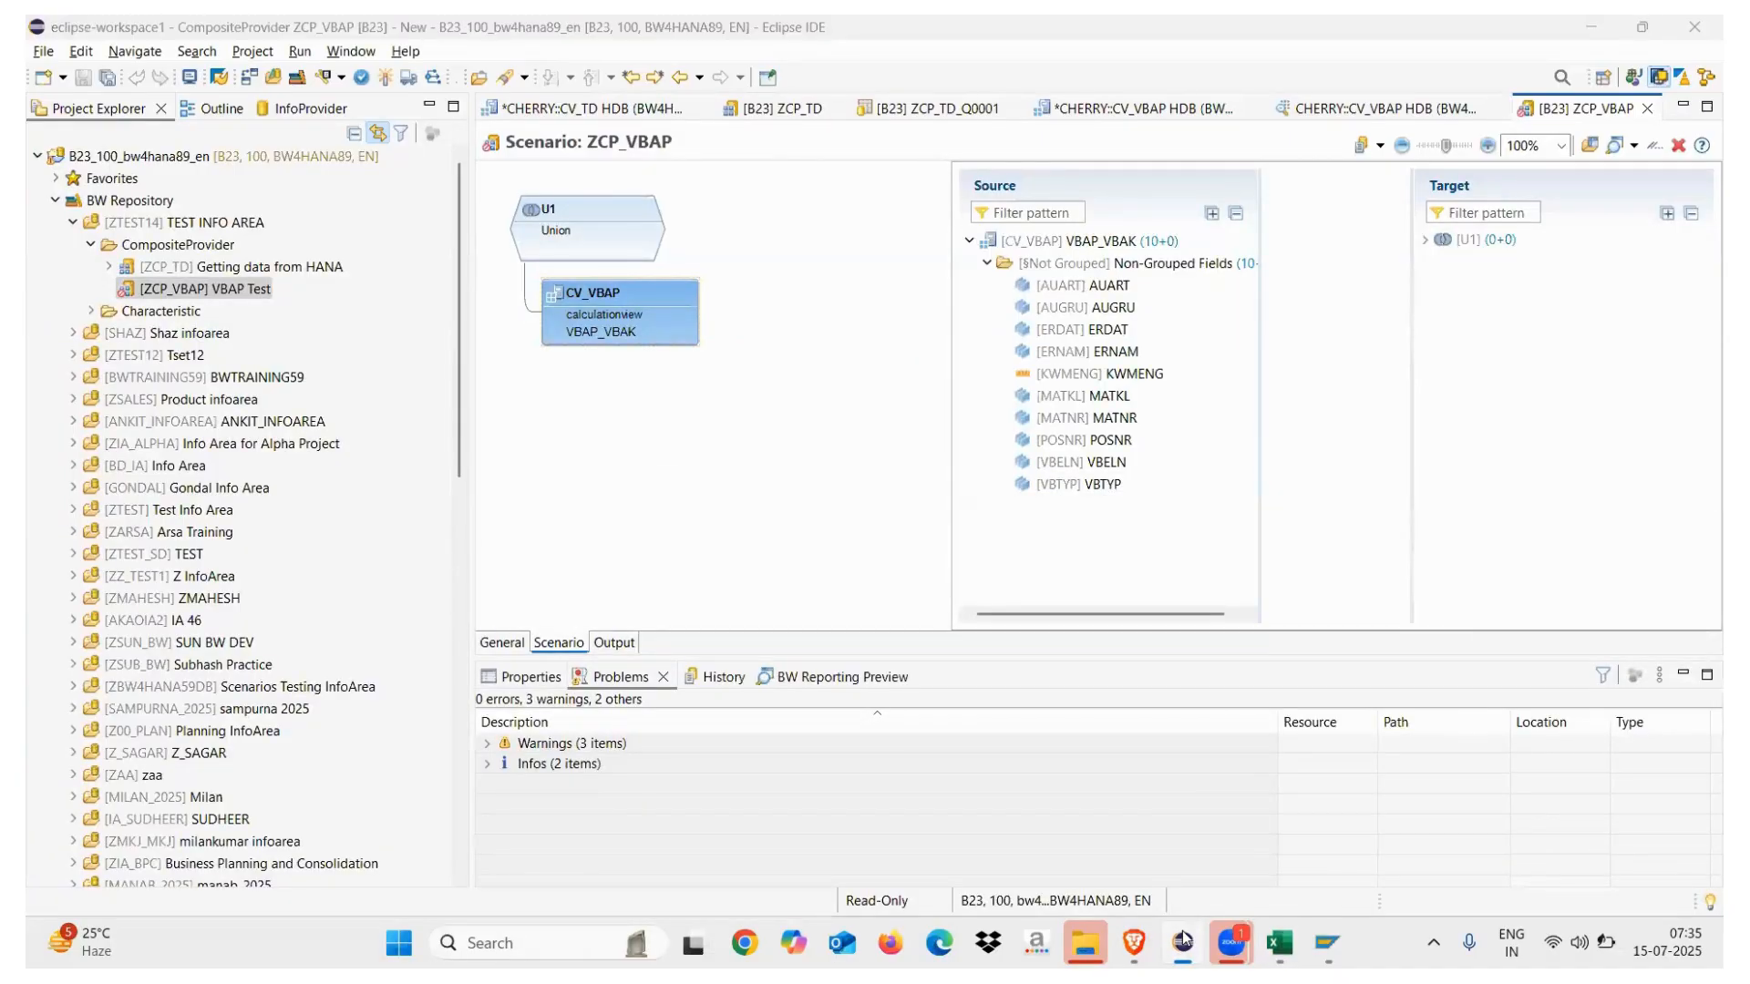
pyautogui.click(1156, 943)
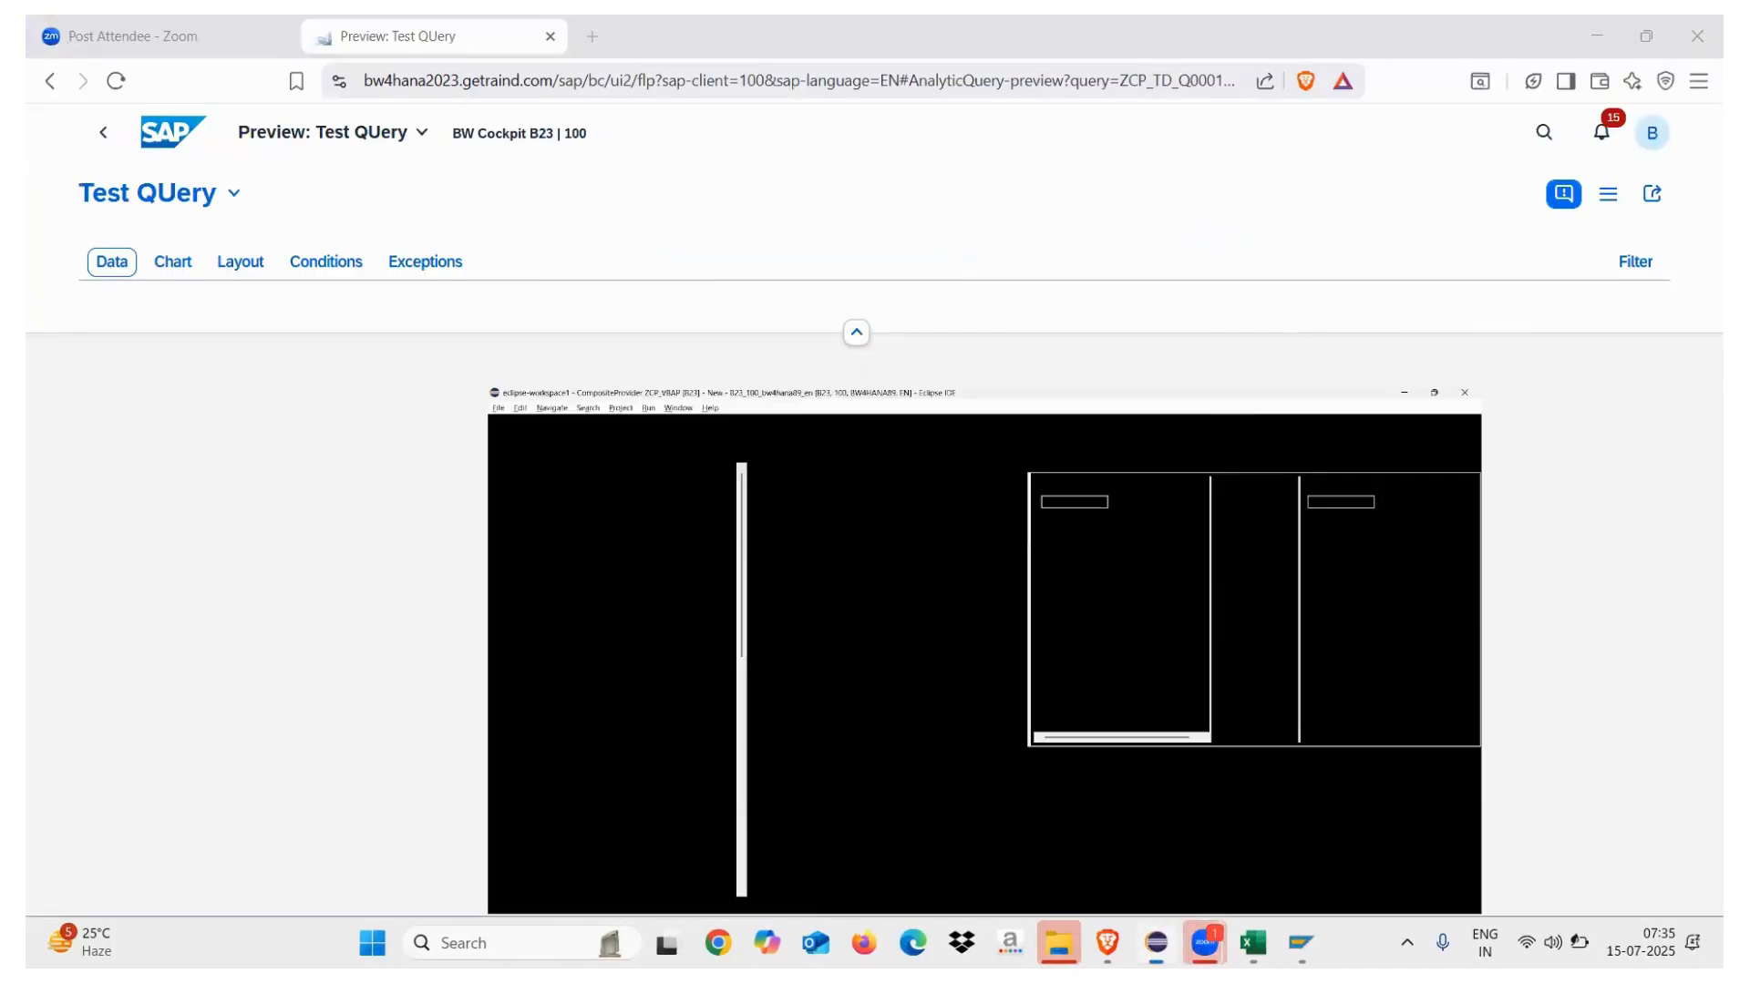
pyautogui.click(911, 109)
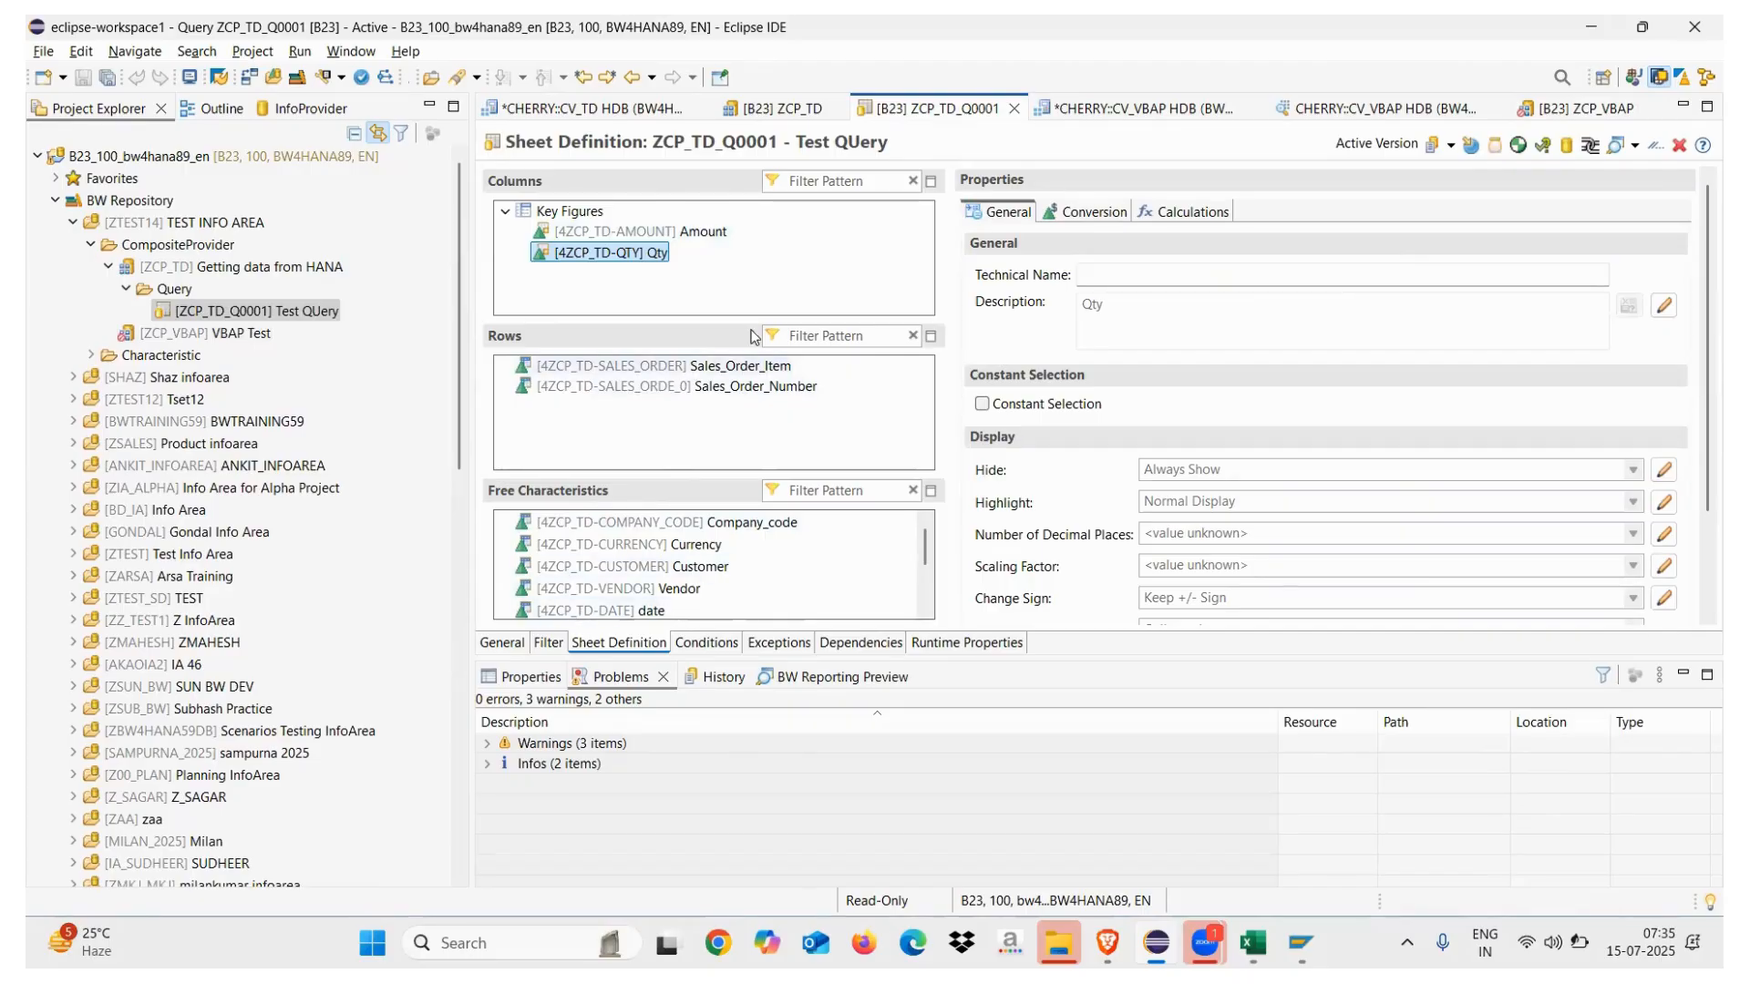
pyautogui.click(768, 110)
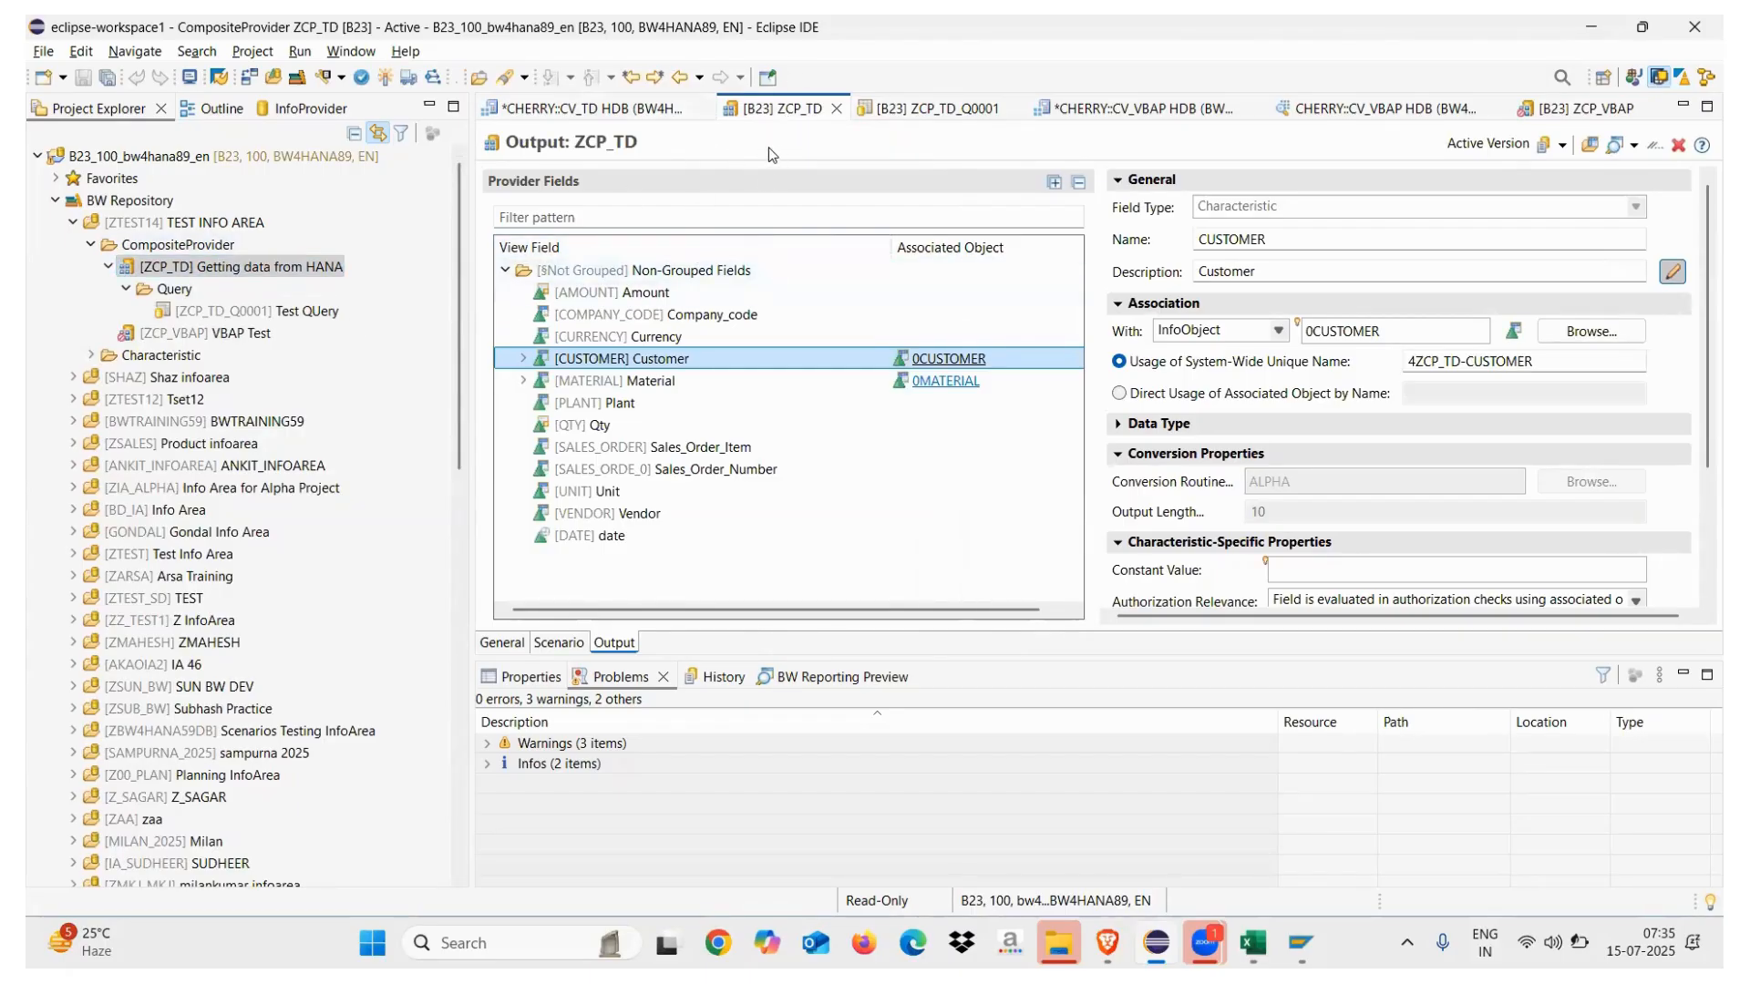
pyautogui.click(1589, 29)
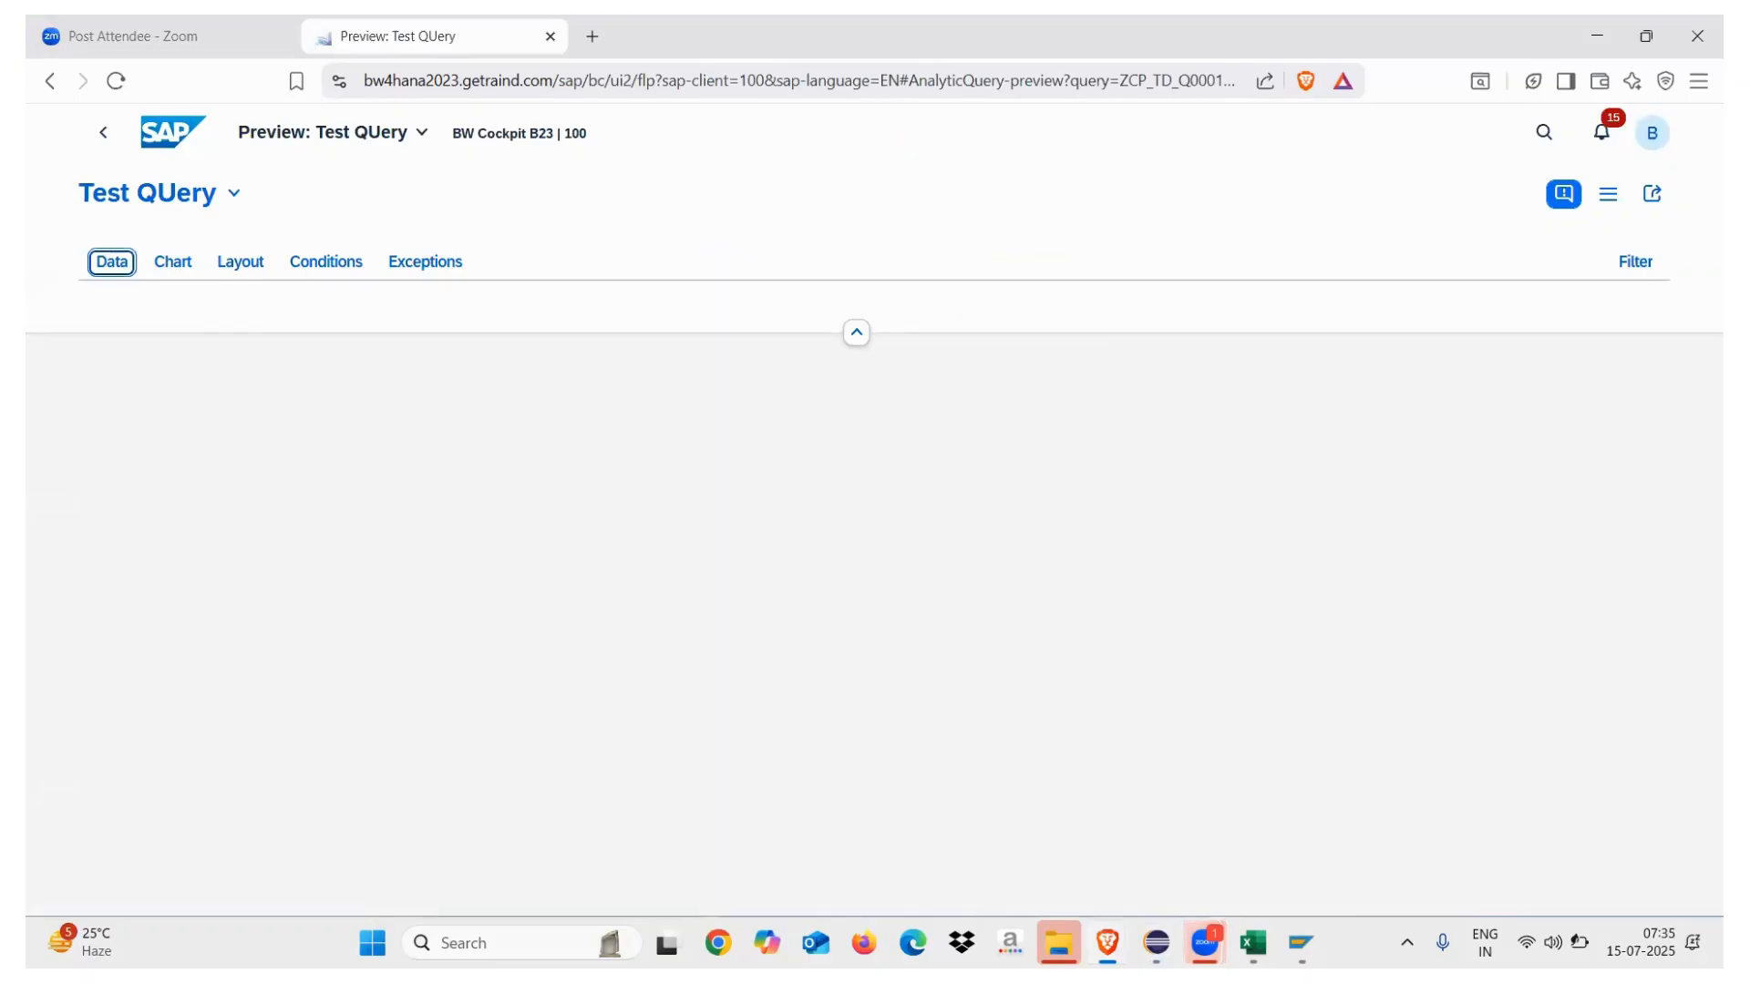
pyautogui.click(1253, 943)
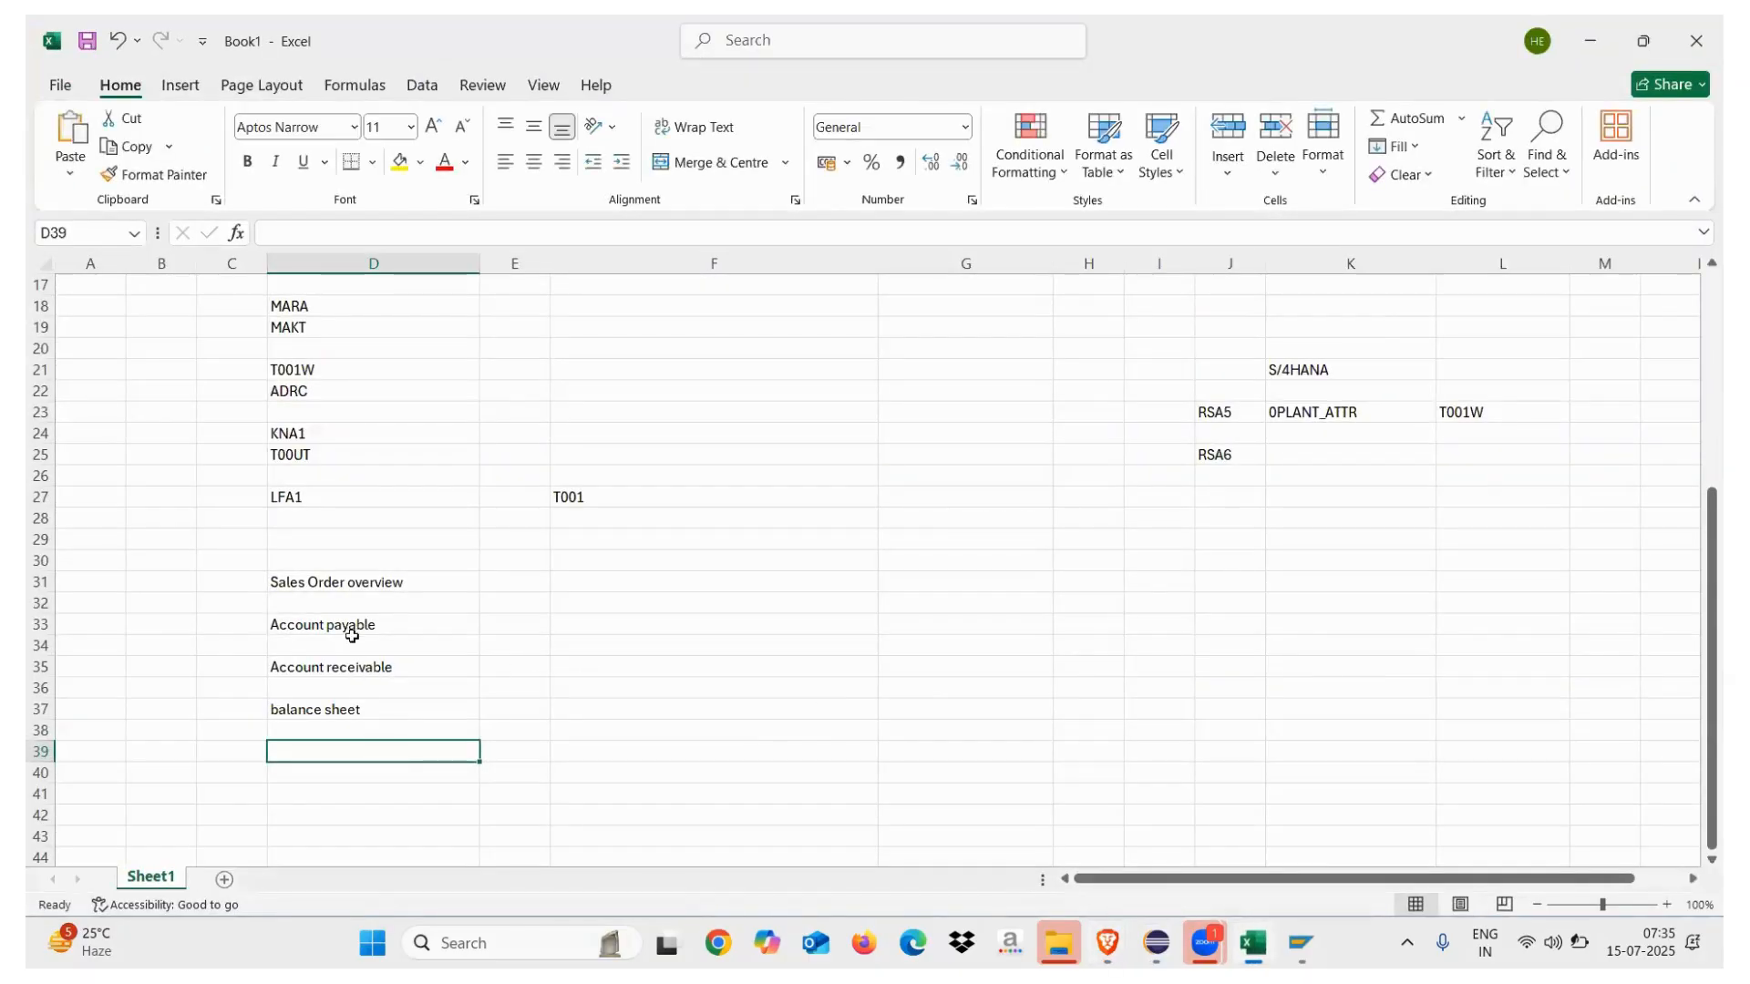
# Enter S/4HANA, BW4HANA and SAP HANA in F31–H31 beside Sales Order overview
pyautogui.click(337, 593)
pyautogui.click(570, 585)
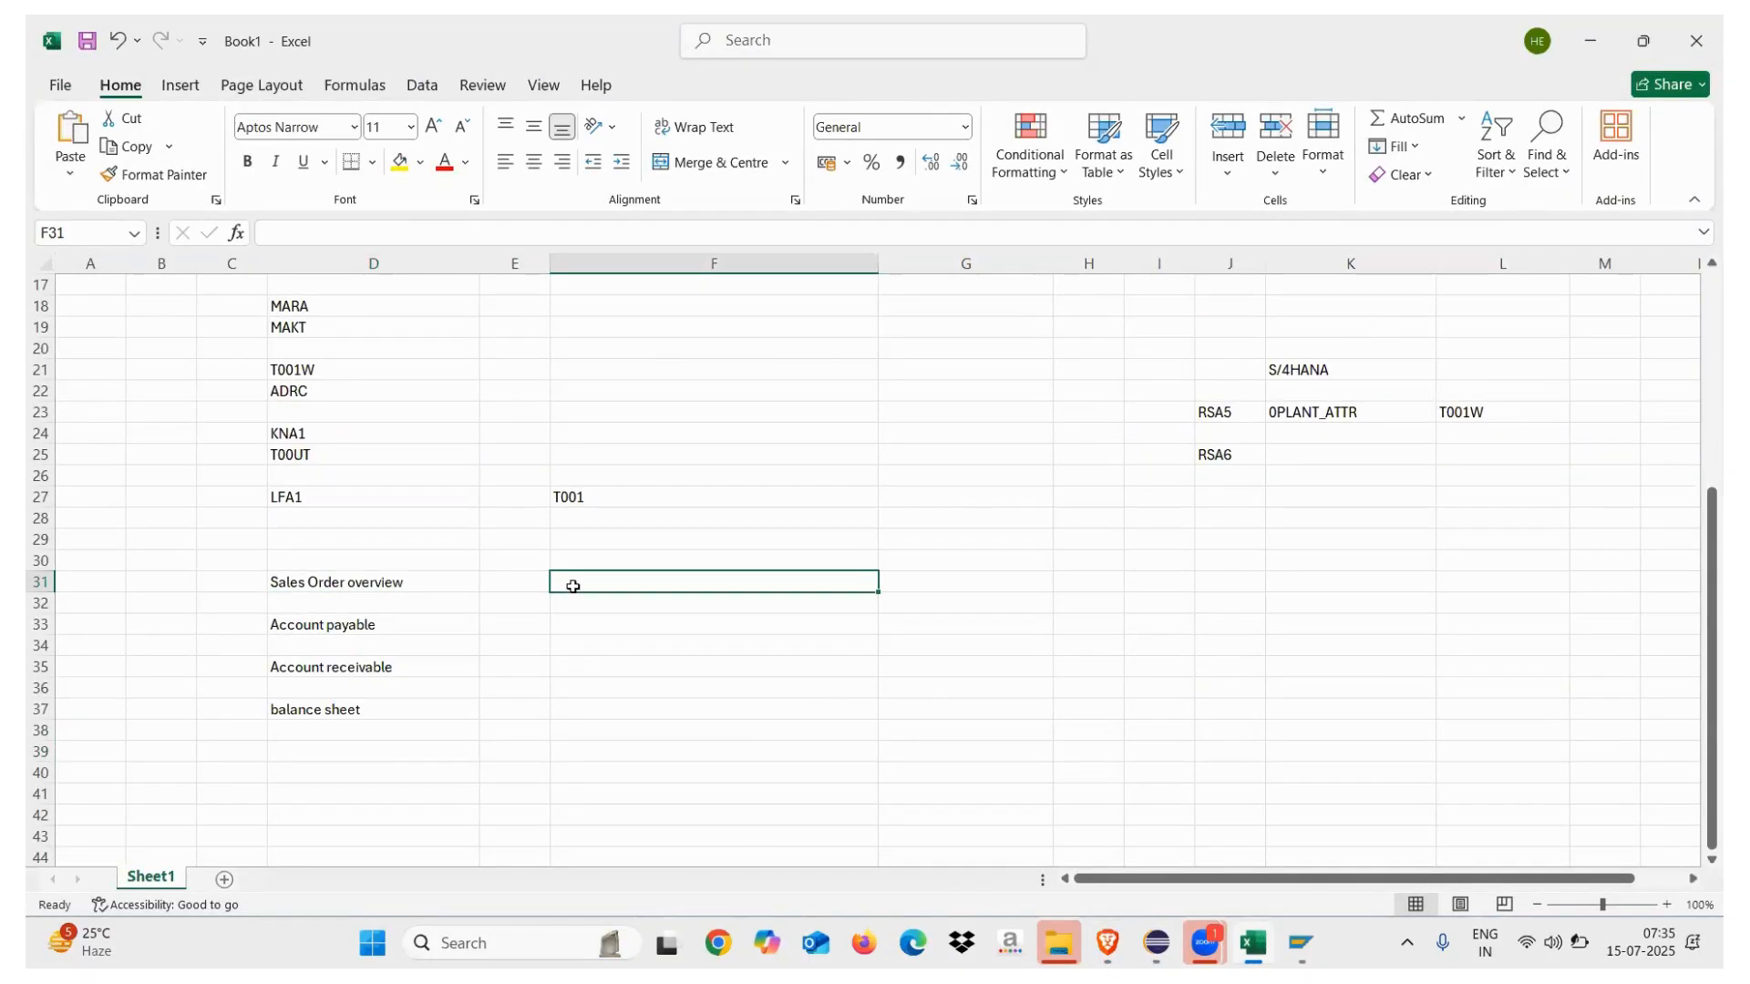
pyautogui.write('S?4HANA')
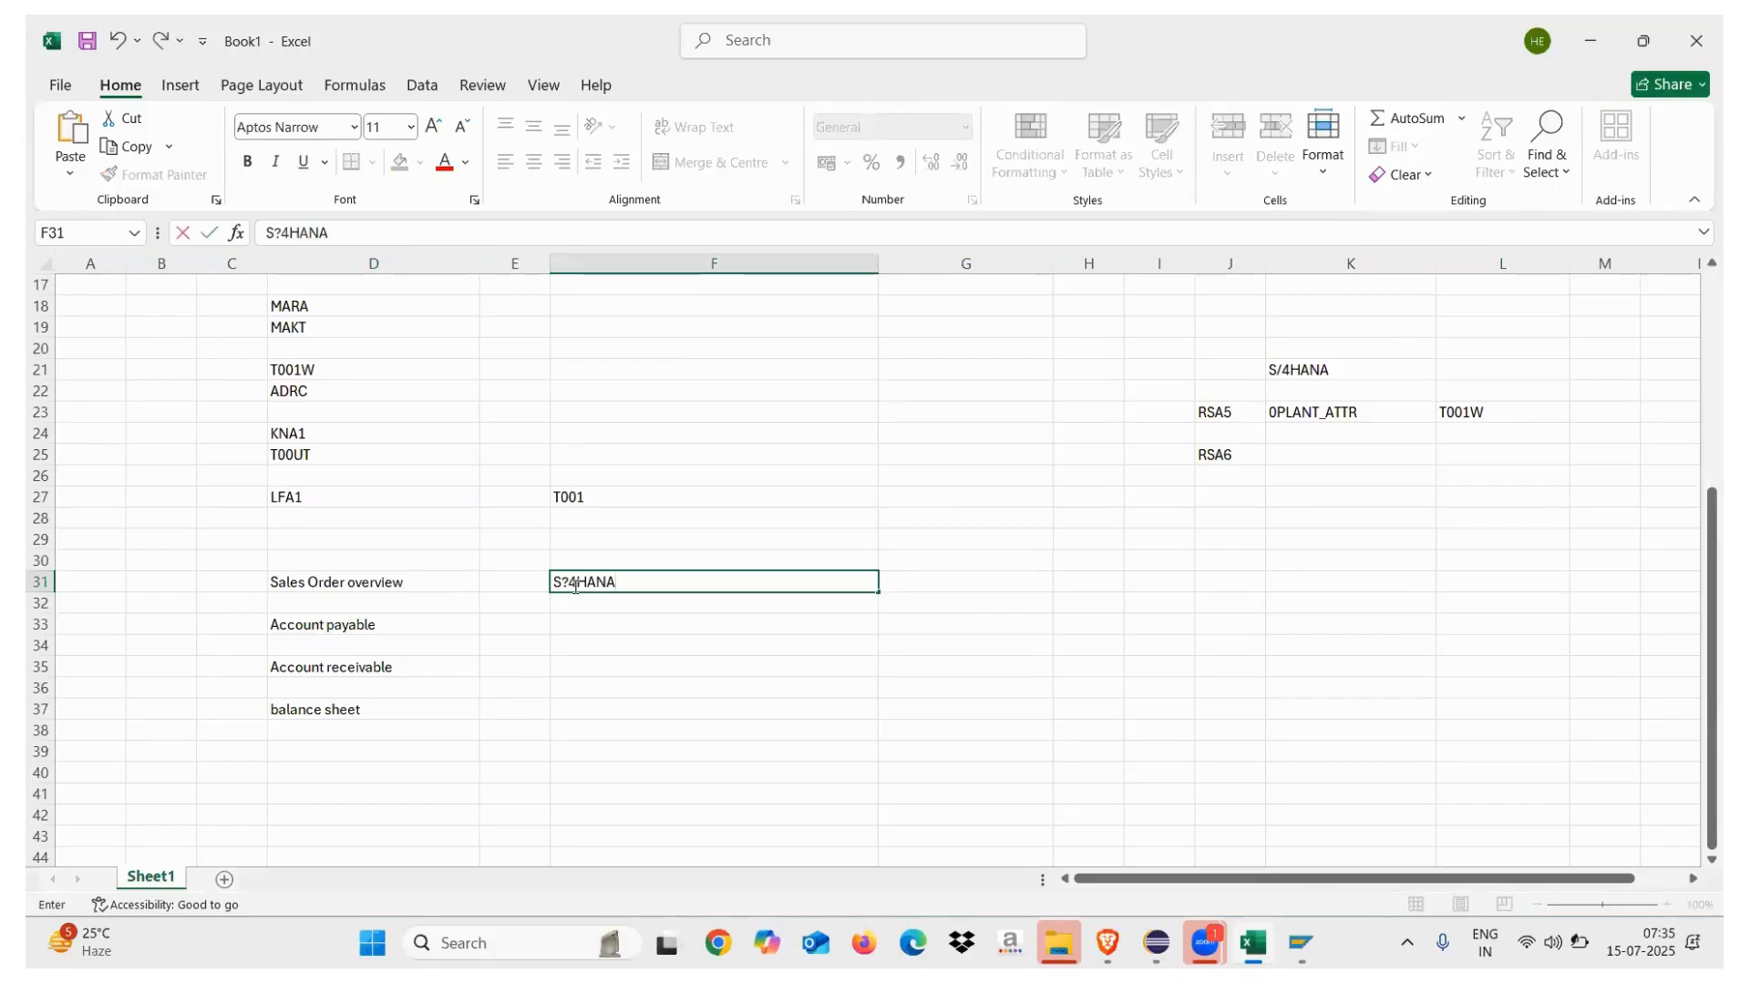
pyautogui.click(906, 581)
pyautogui.write('BW4')
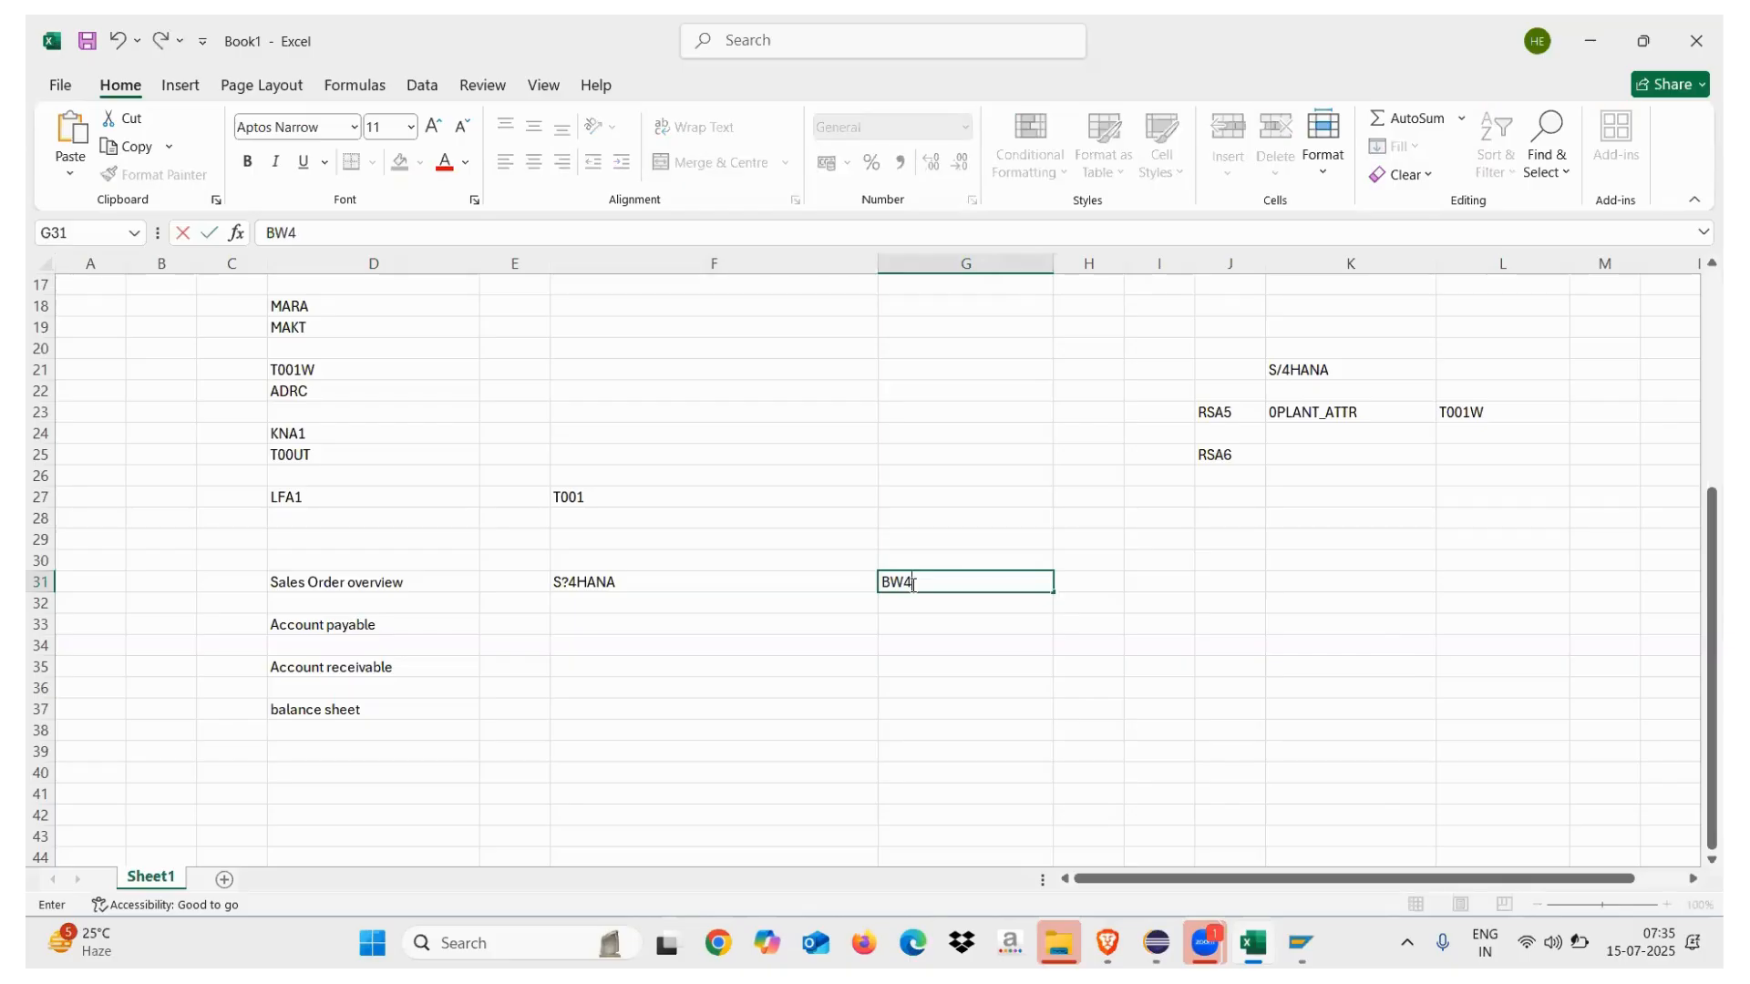
pyautogui.write('HANA')
pyautogui.click(1091, 582)
pyautogui.write('SAP HANA')
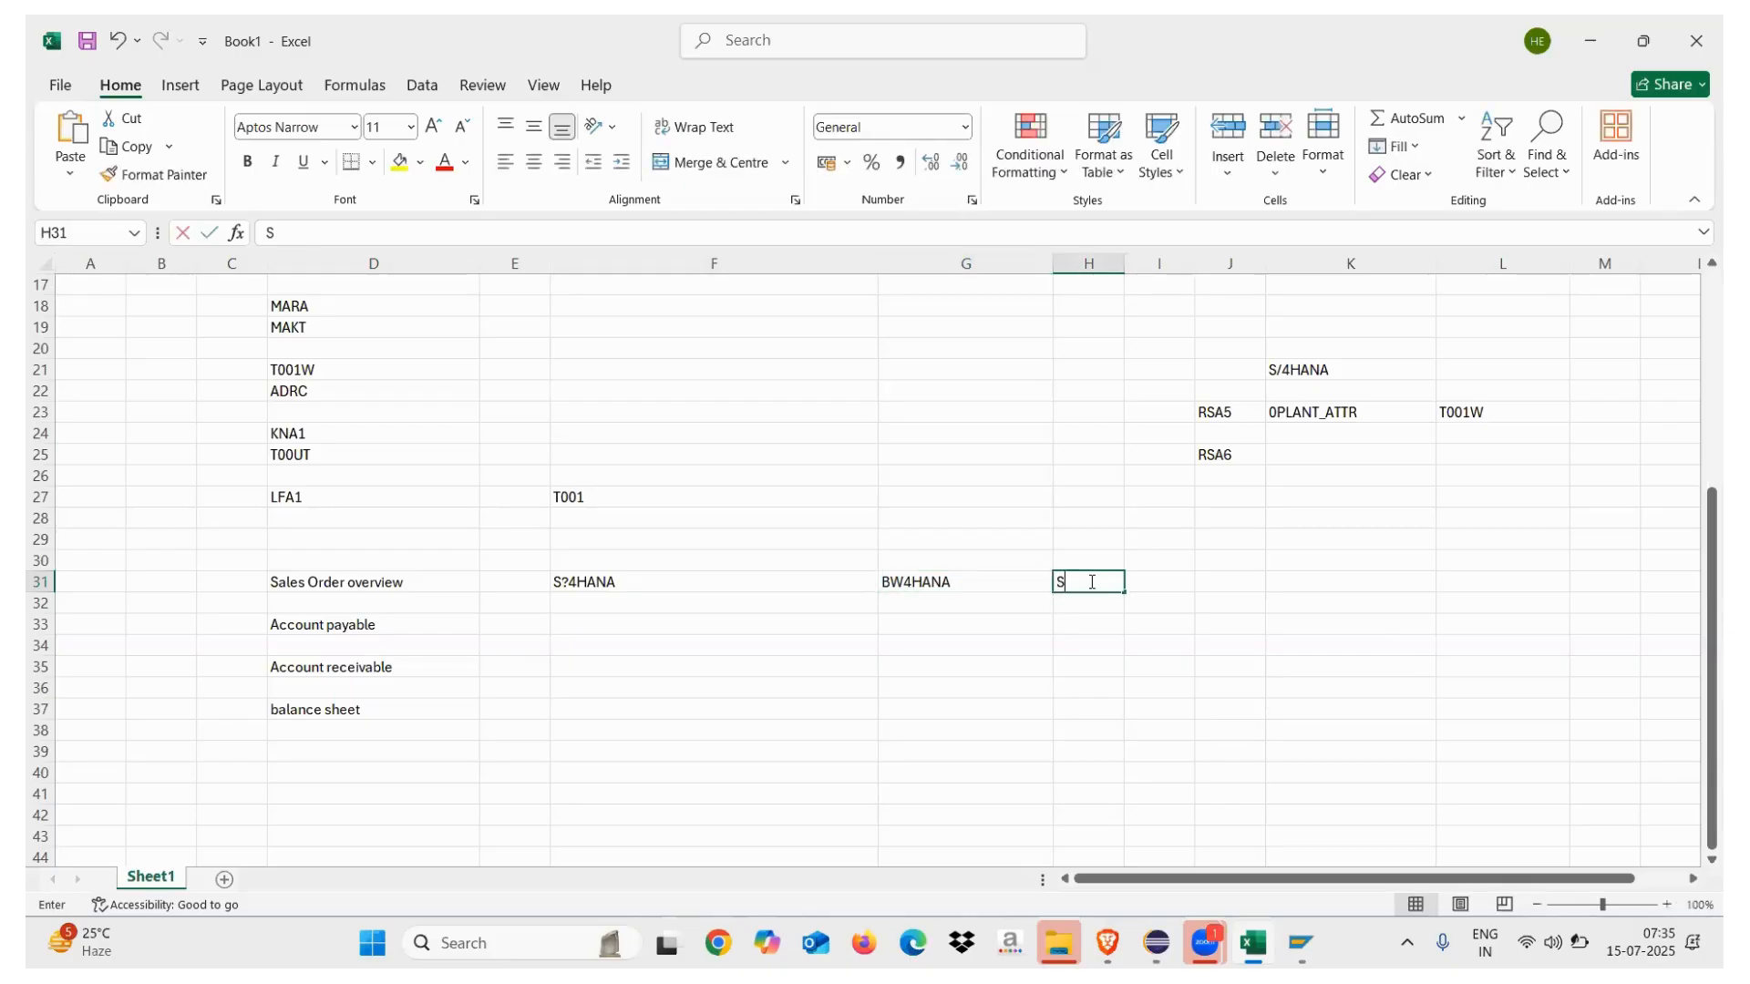
pyautogui.click(963, 653)
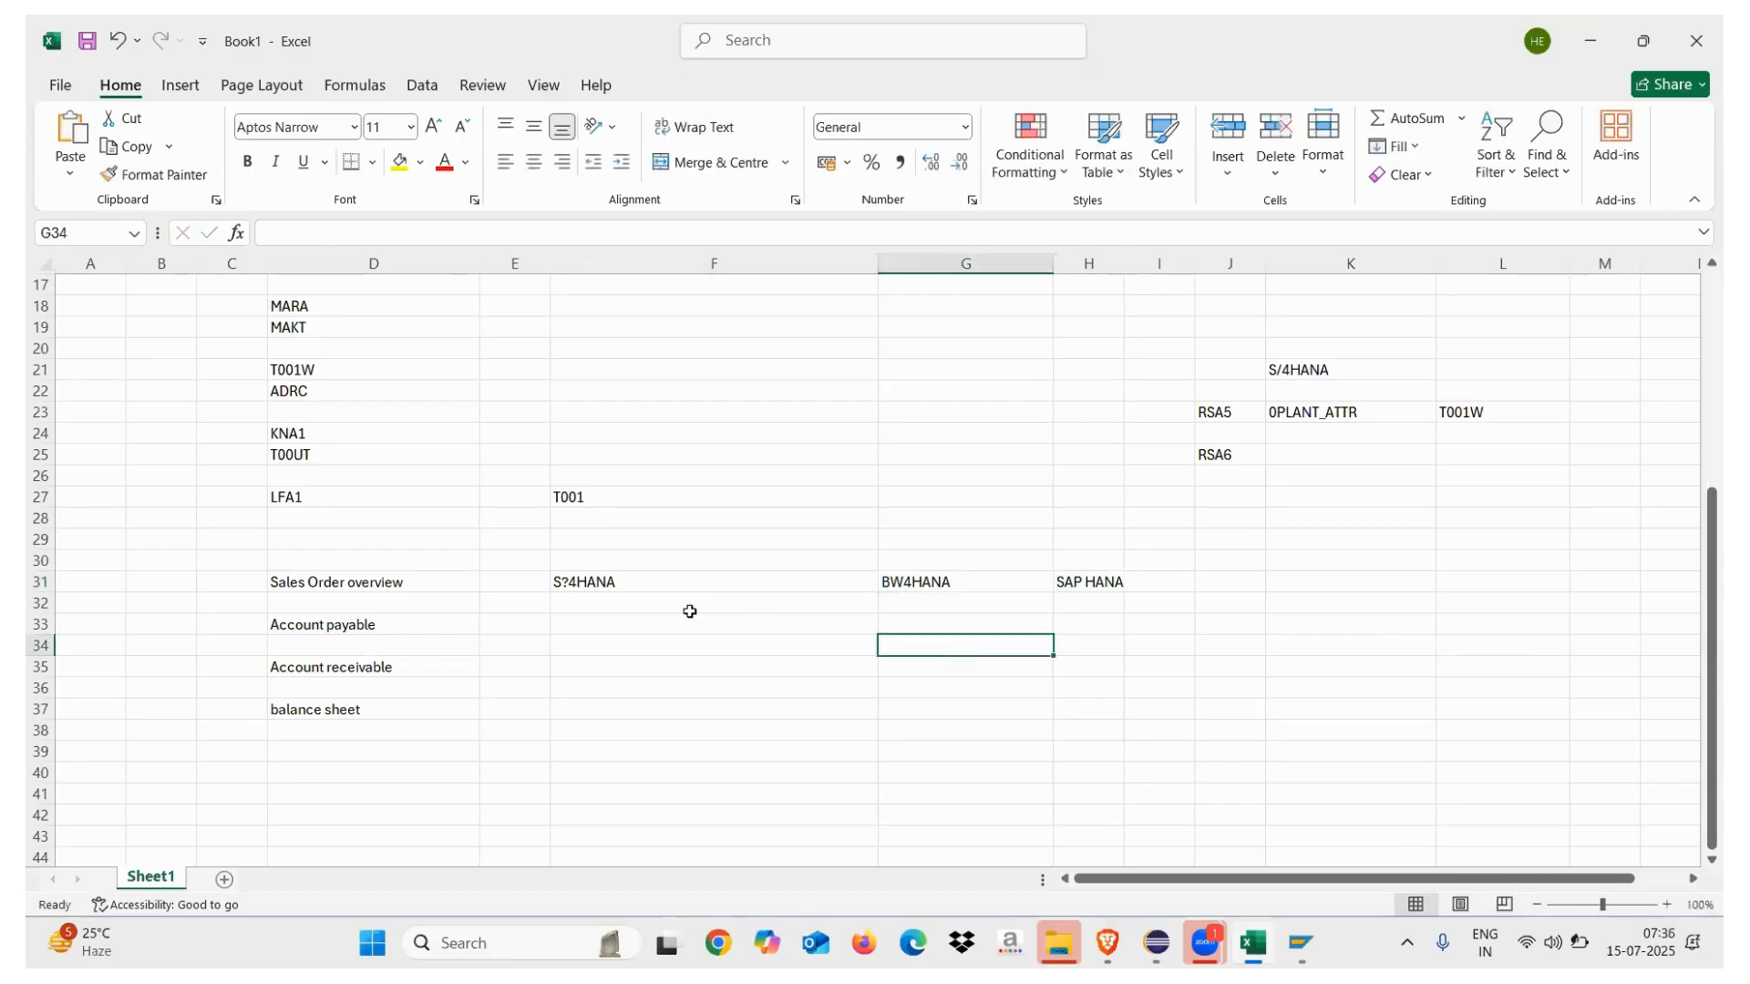
pyautogui.click(569, 583)
pyautogui.doubleClick(569, 583)
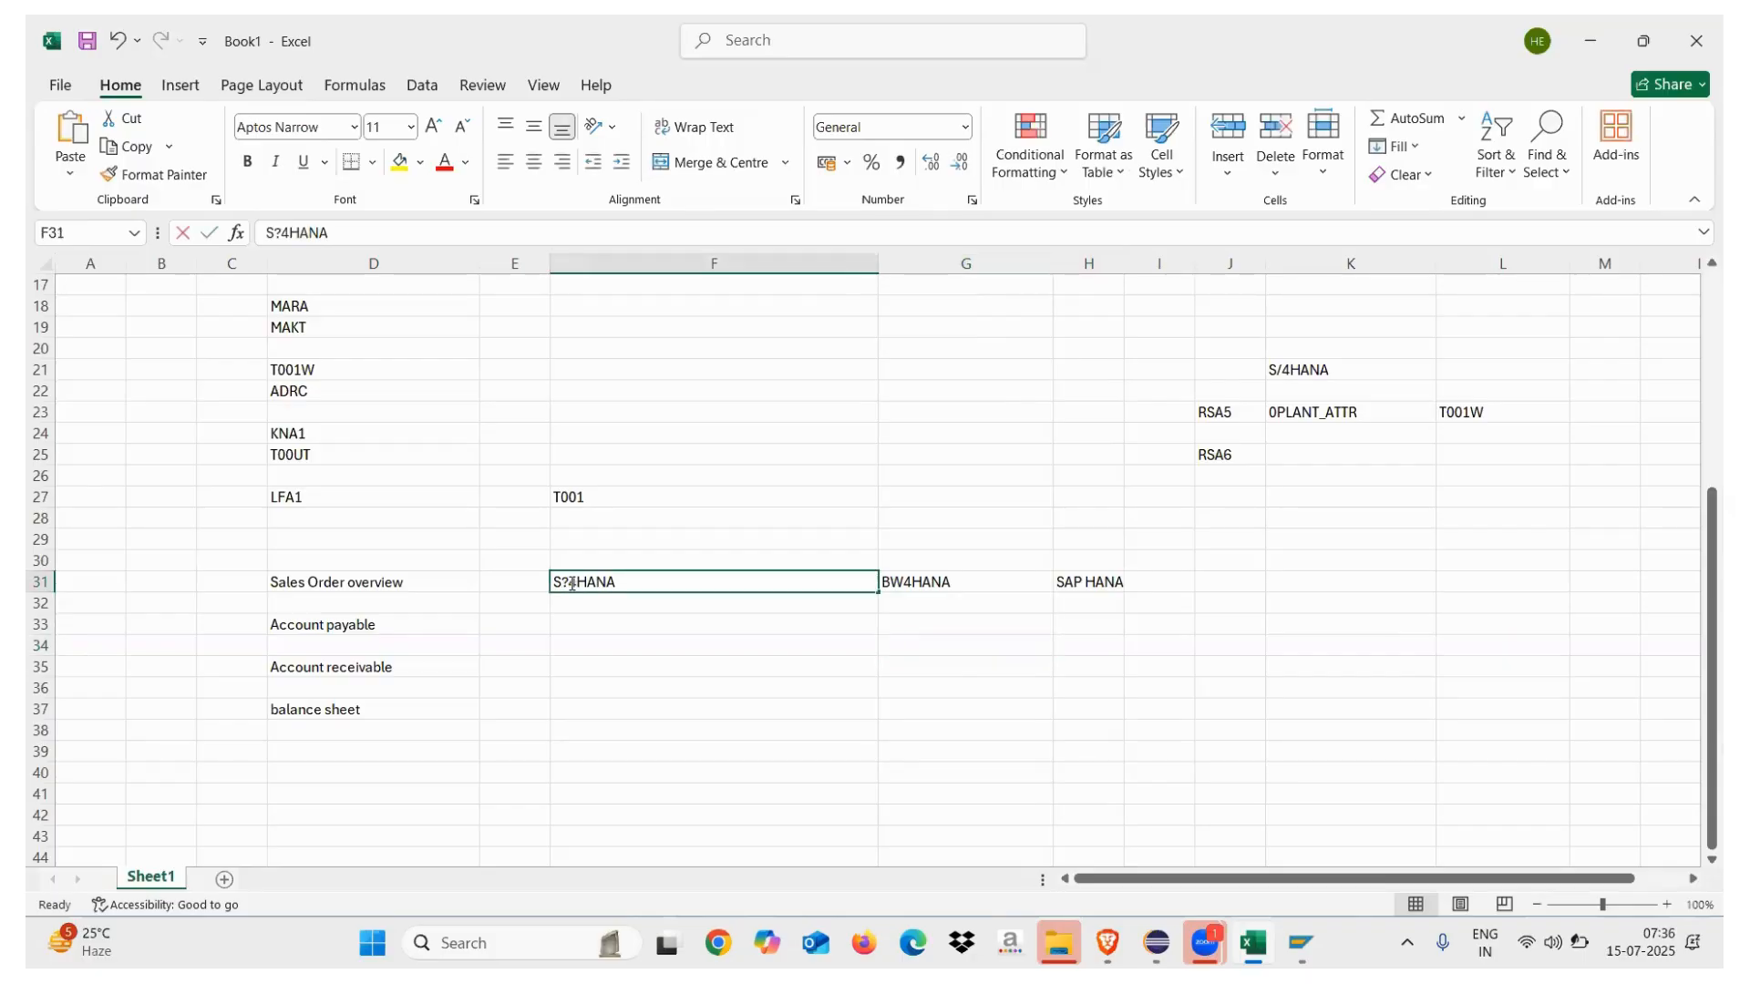
pyautogui.press('BackSpace')
pyautogui.write('/')
pyautogui.click(663, 629)
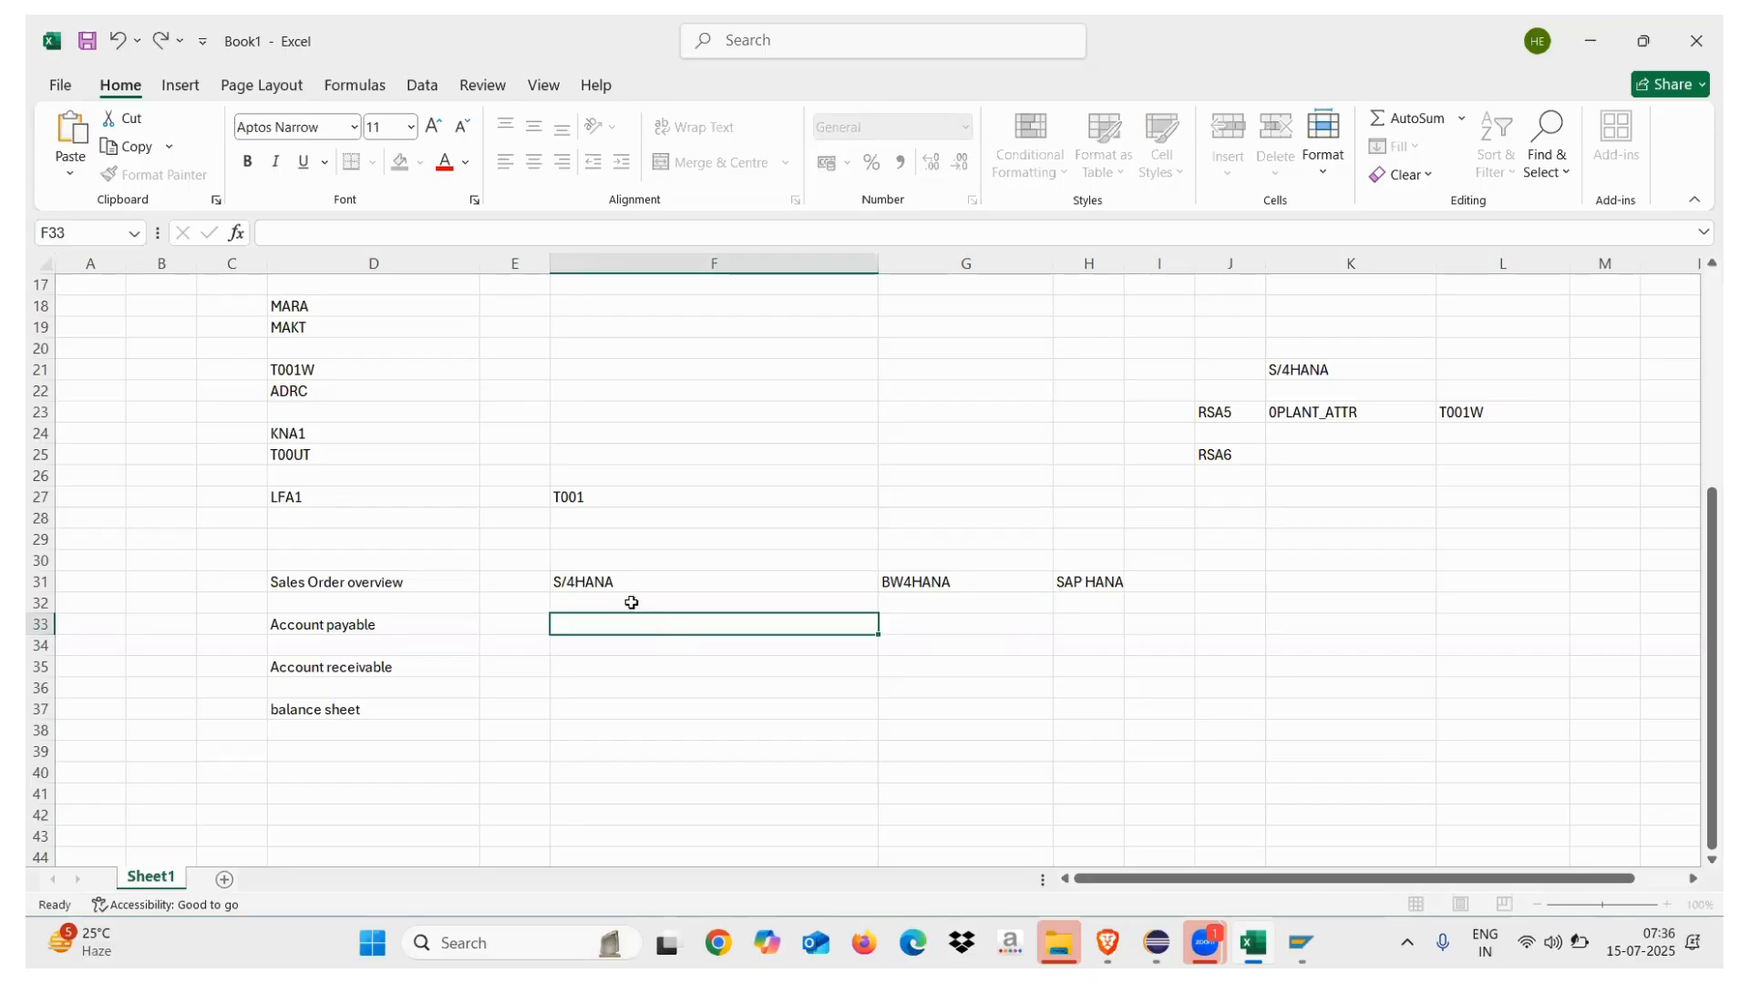
# Select the three platform names and narrow column F to about half its width
pyautogui.moveTo(606, 582); pyautogui.dragTo(1098, 581)
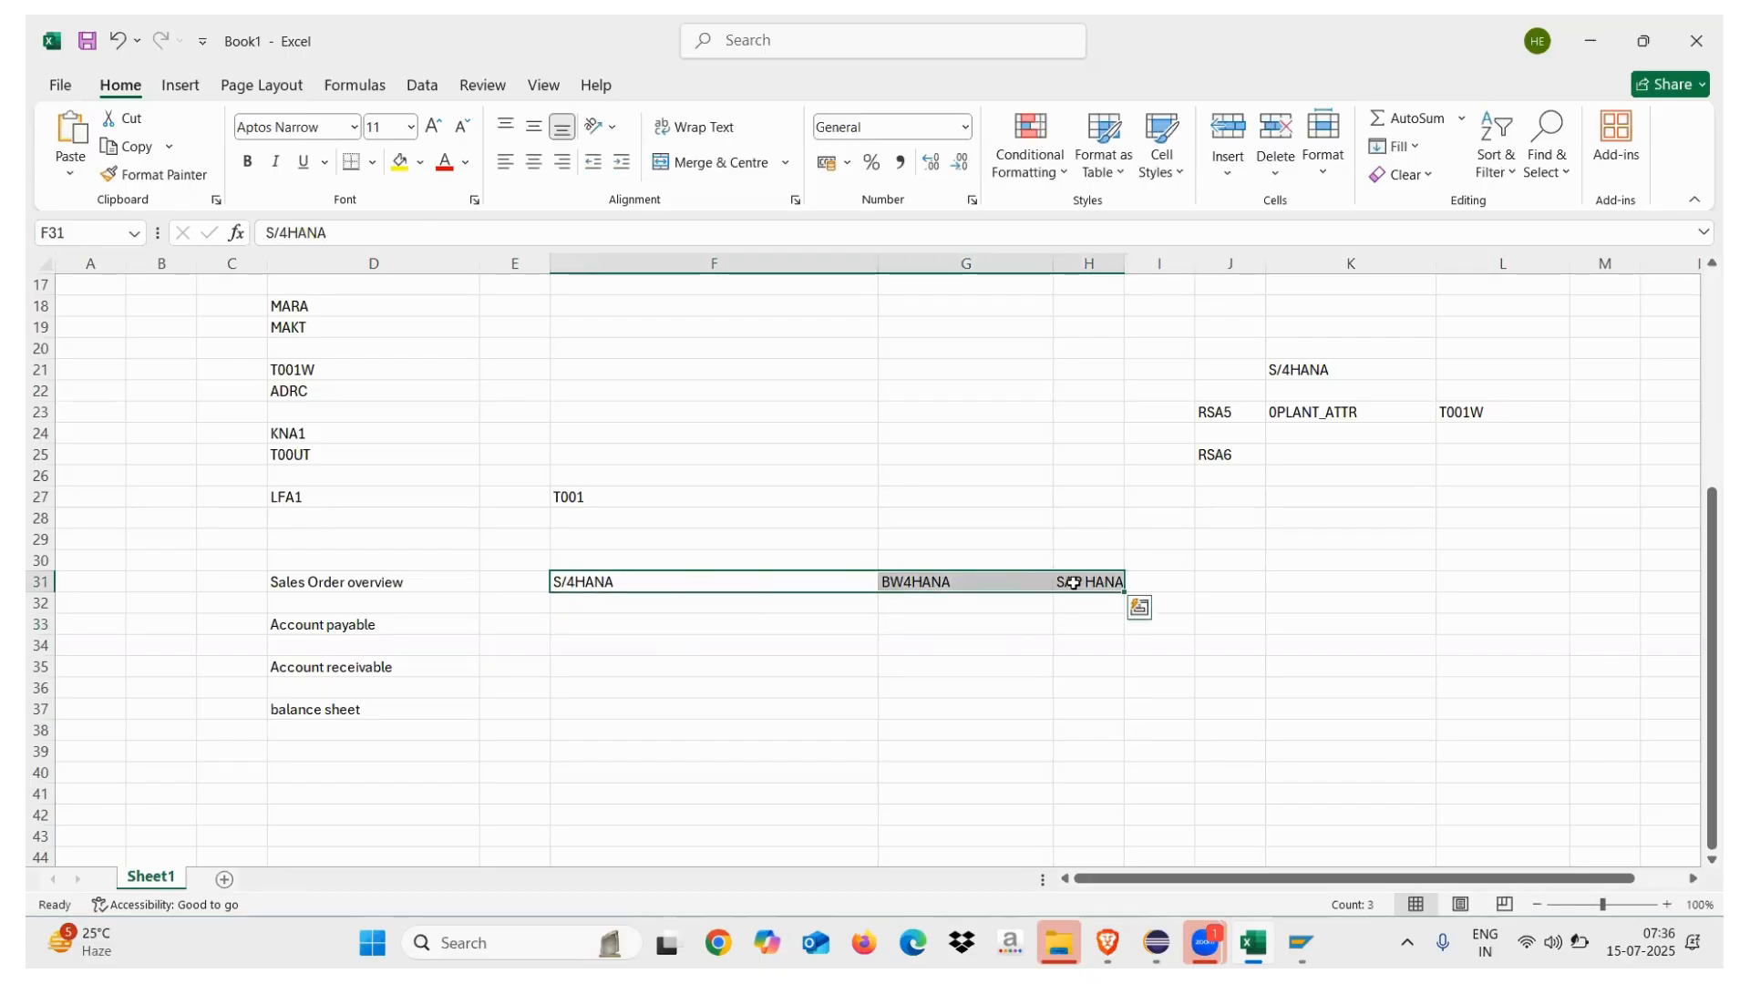
pyautogui.moveTo(1123, 262); pyautogui.dragTo(1204, 257)
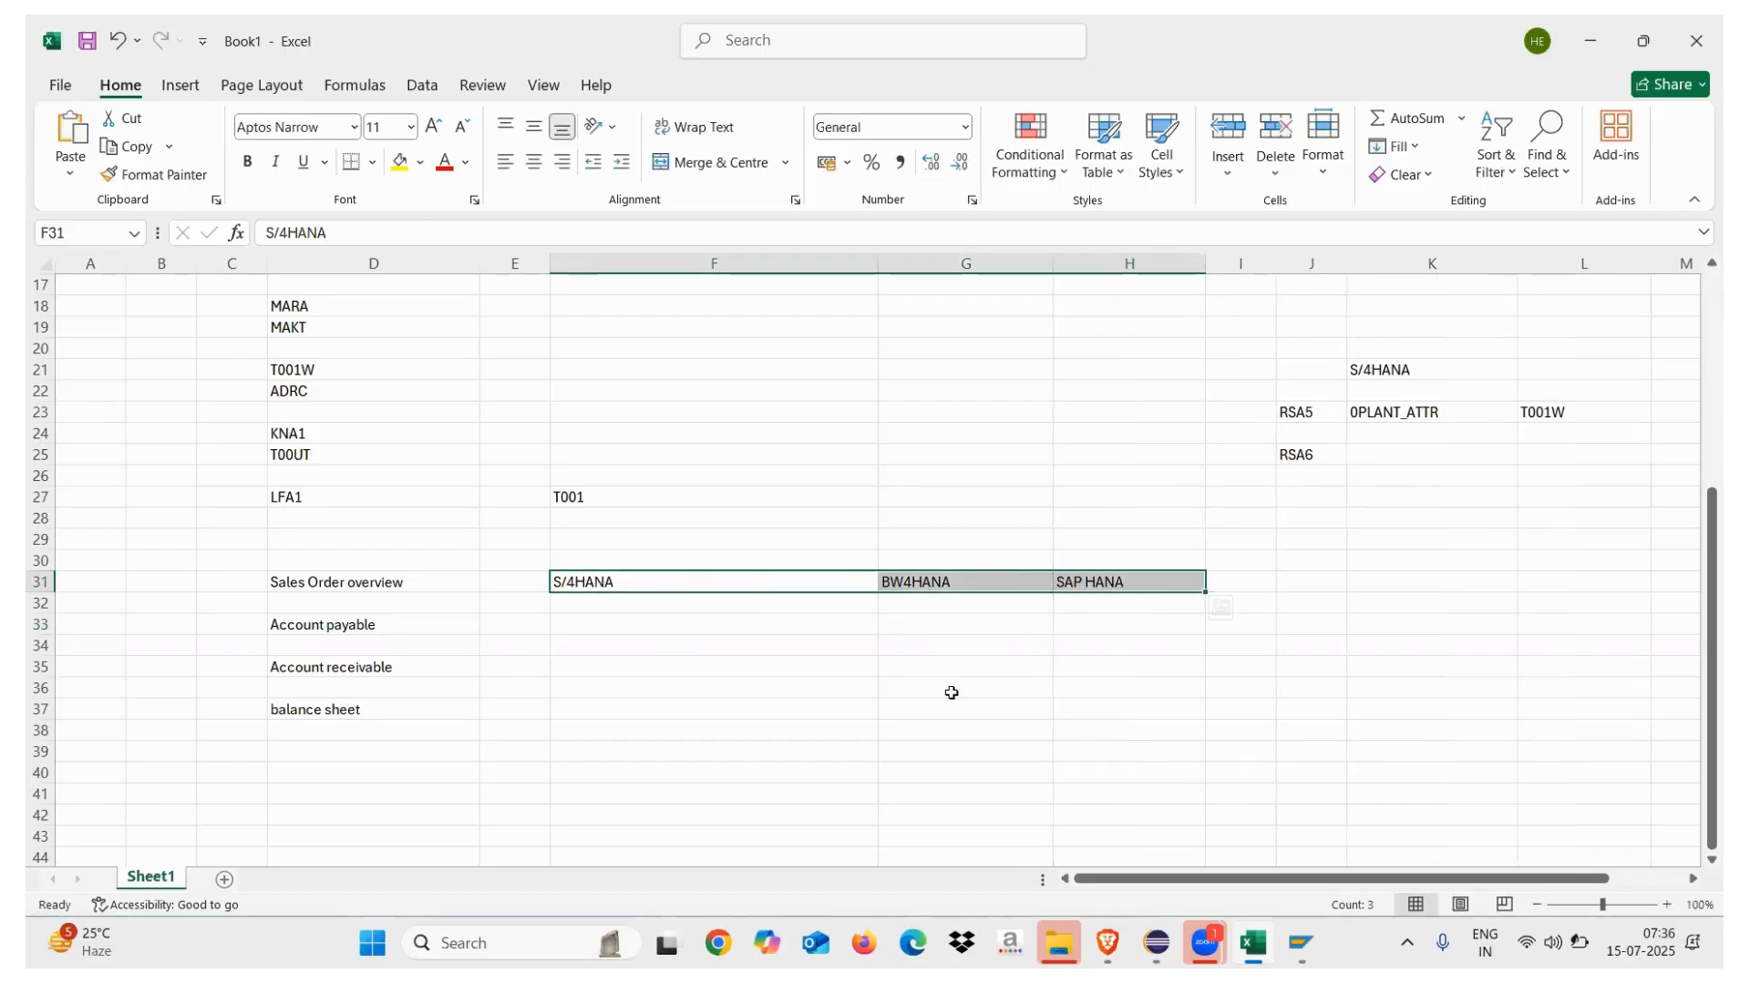
pyautogui.moveTo(948, 691); pyautogui.dragTo(675, 570)
pyautogui.click(648, 581)
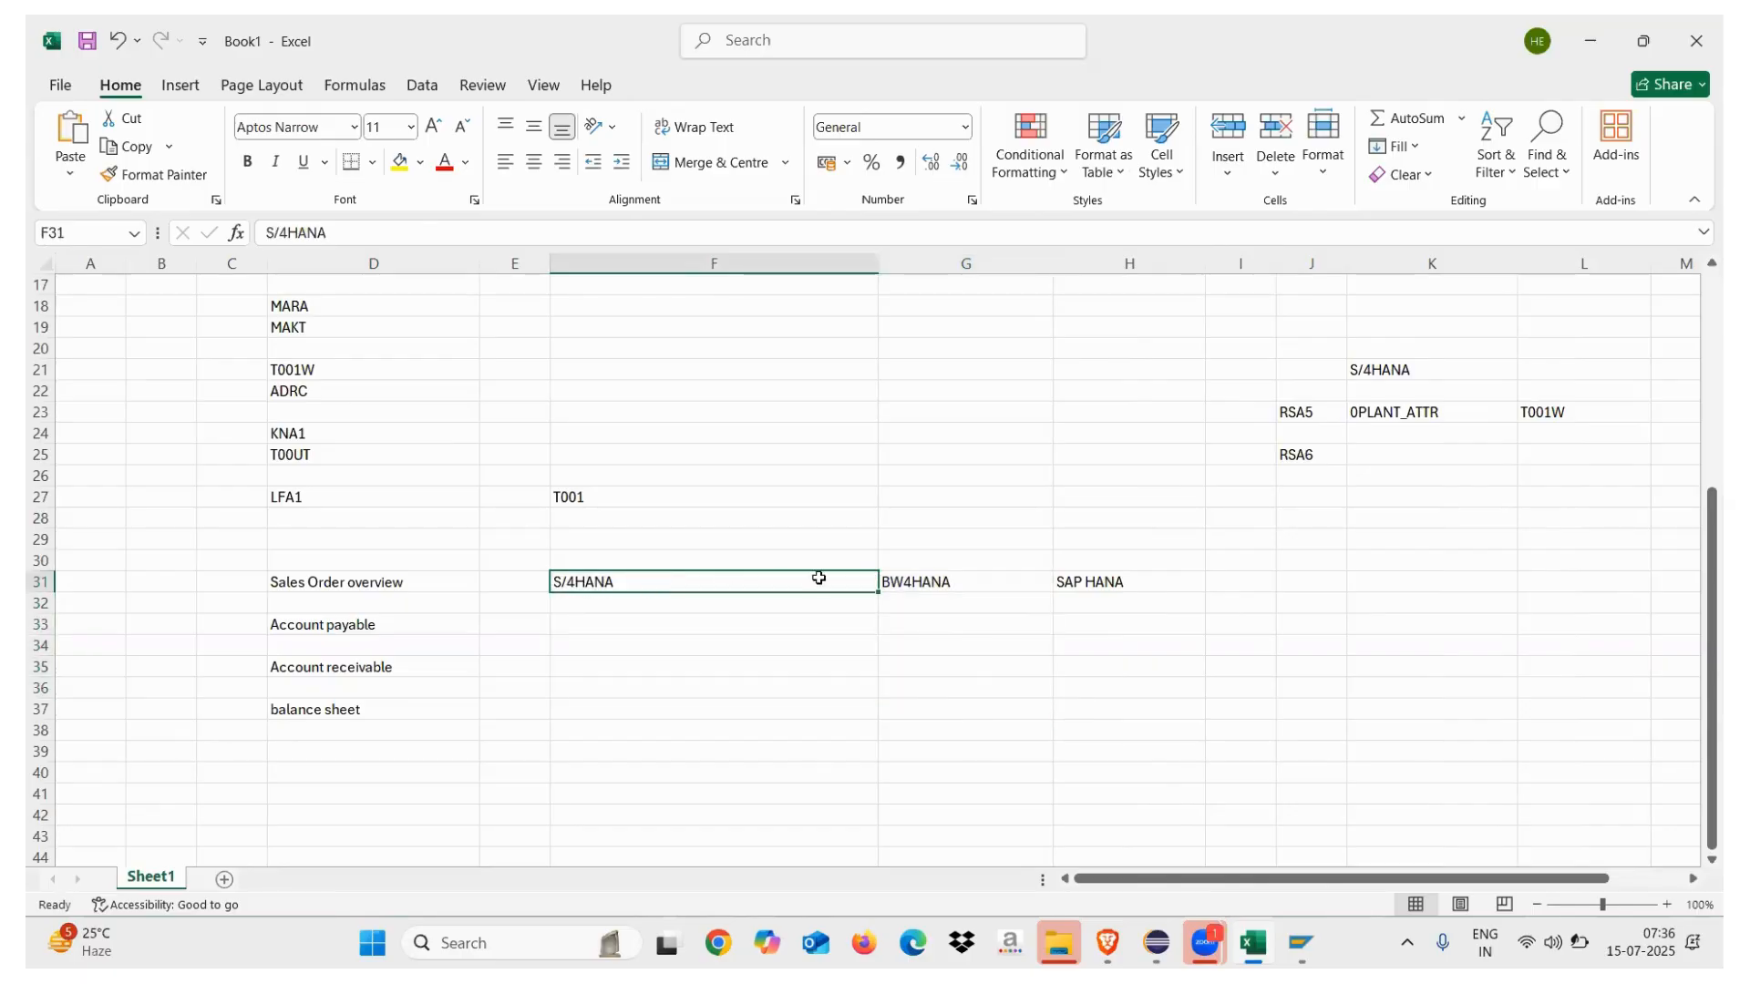
pyautogui.moveTo(819, 578); pyautogui.dragTo(1121, 581)
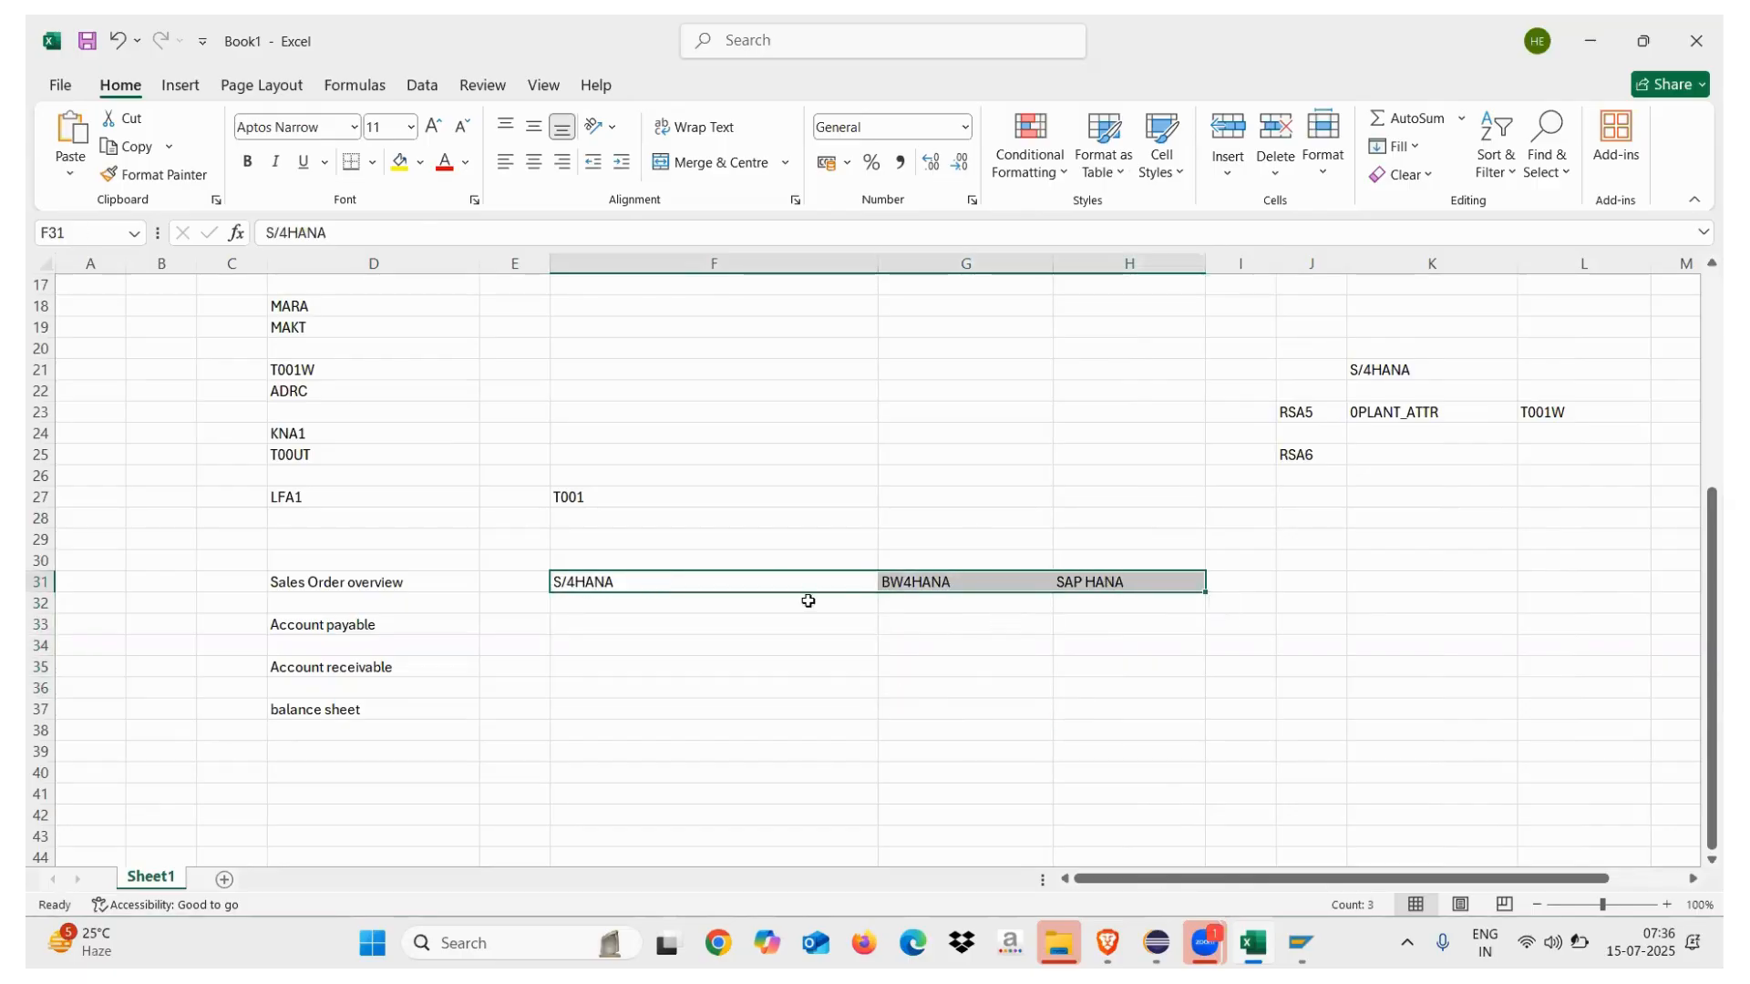
pyautogui.moveTo(880, 262); pyautogui.dragTo(713, 273)
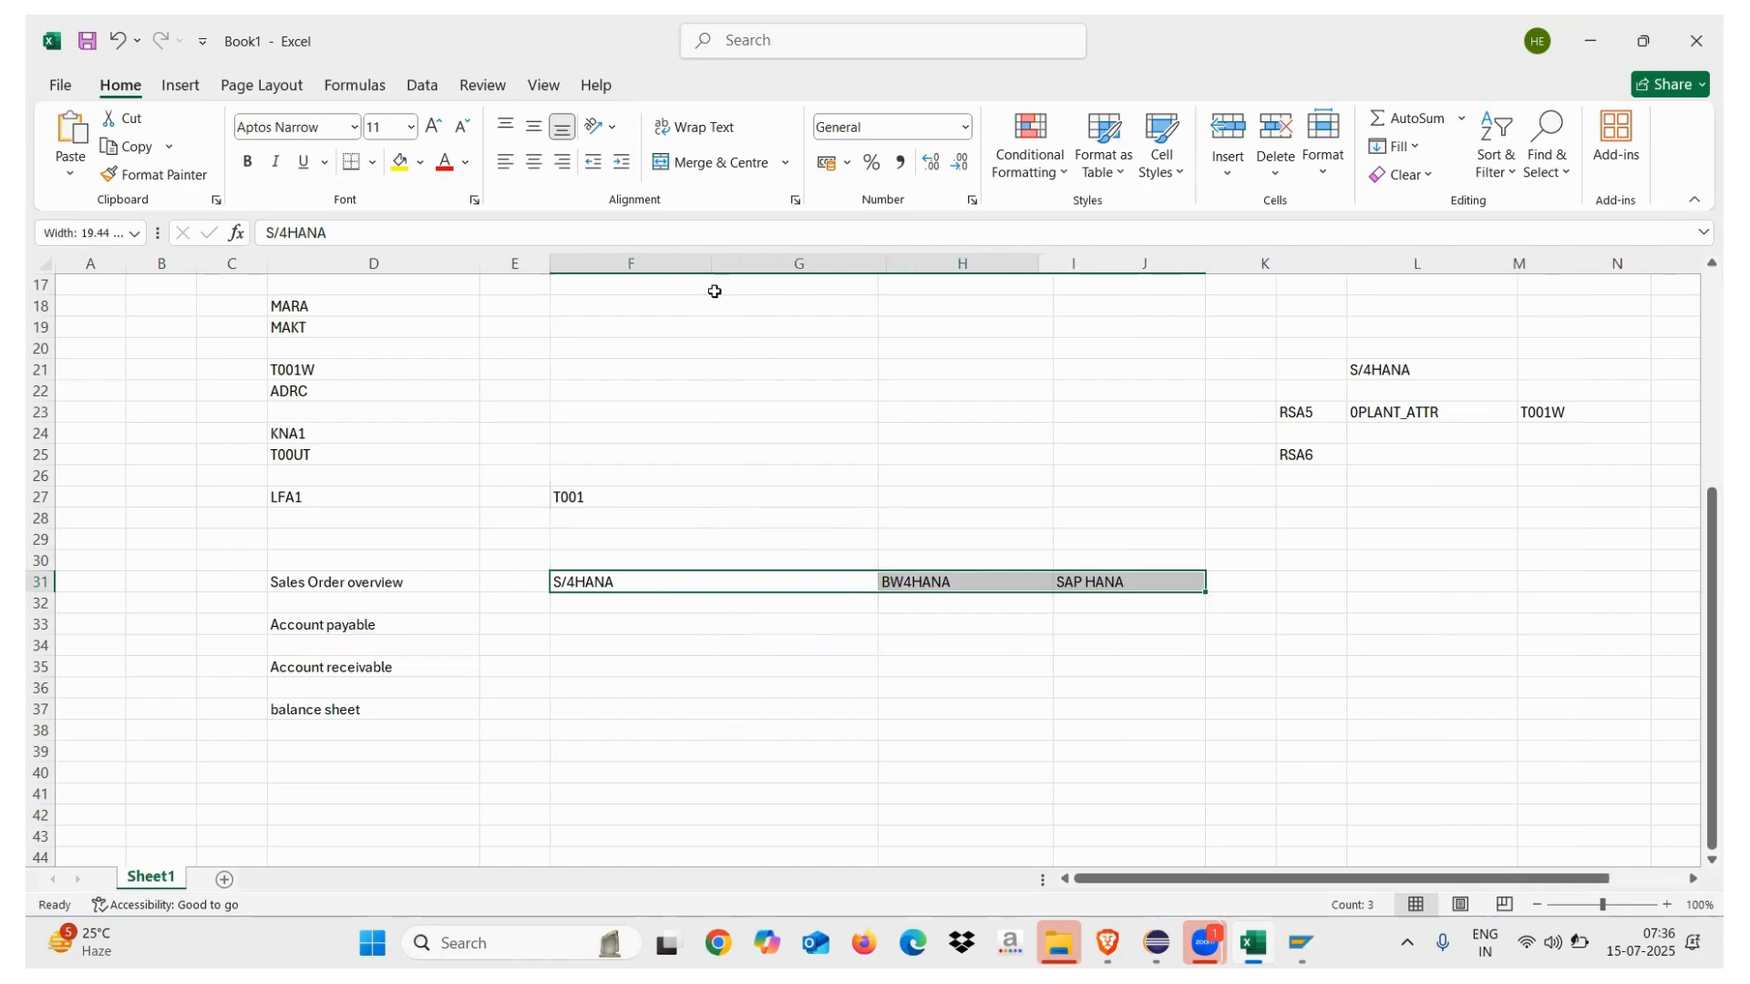
# Add VBAP in I31 and VBAK in J31, then switch back to Eclipse
pyautogui.click(1093, 582)
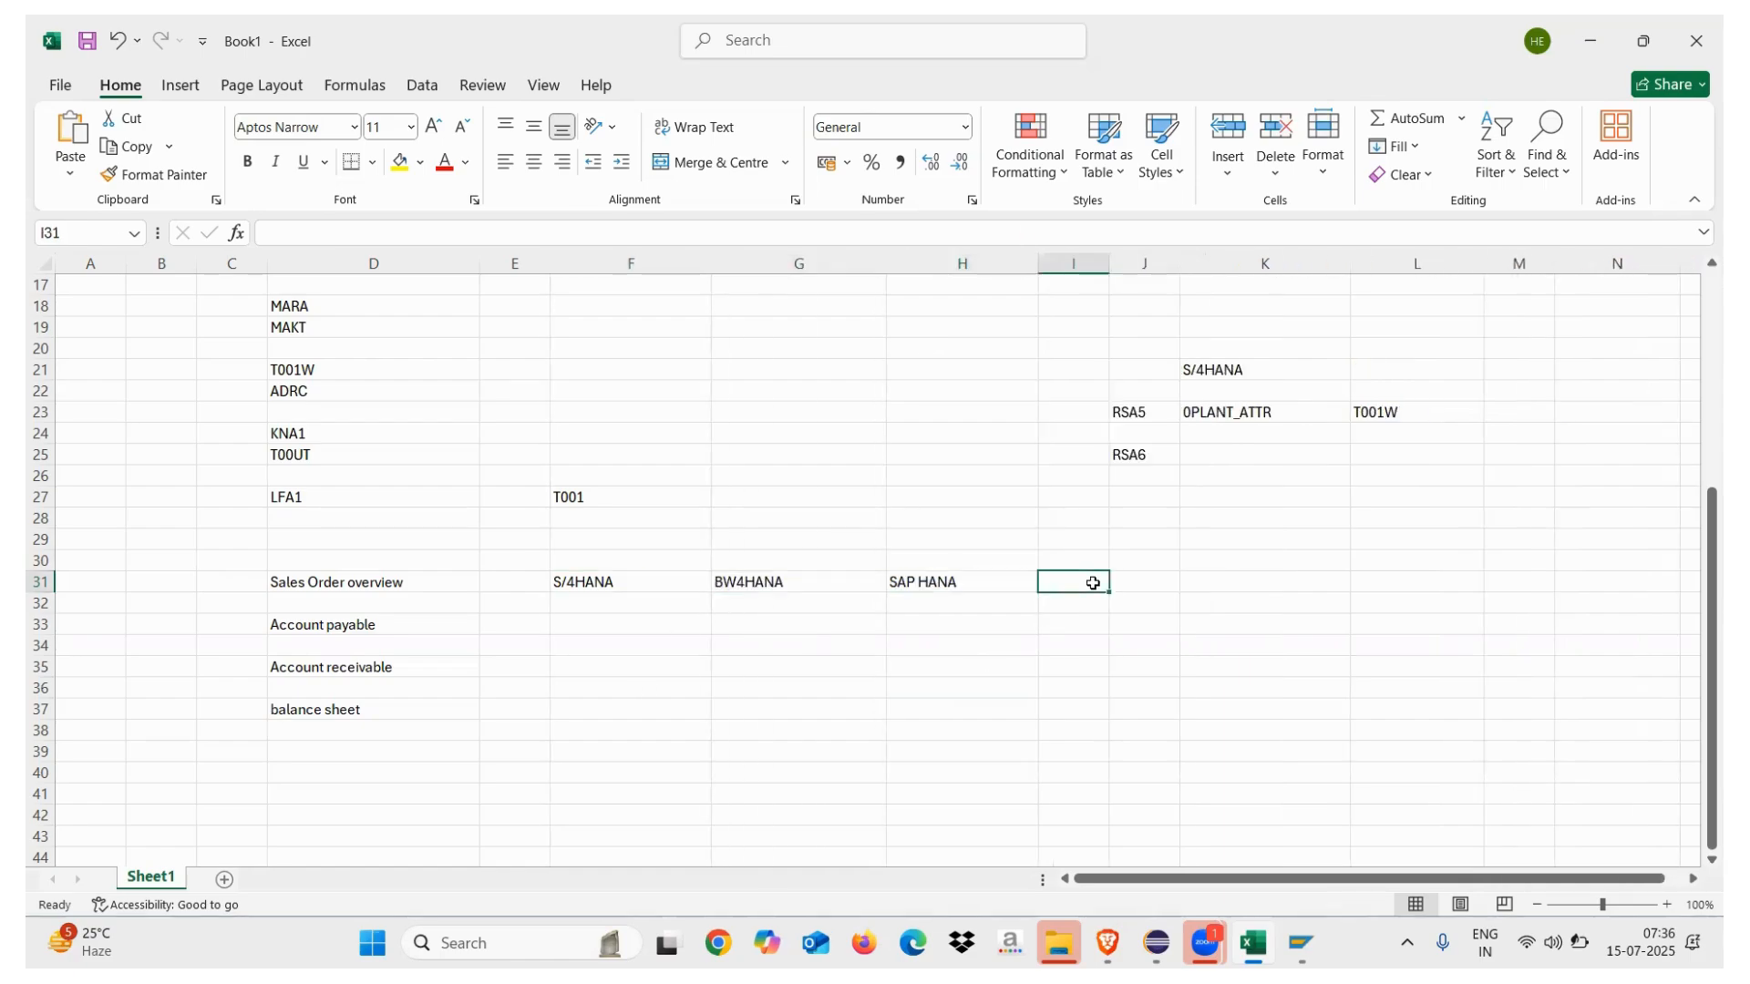
pyautogui.write('VBAP')
pyautogui.click(1142, 581)
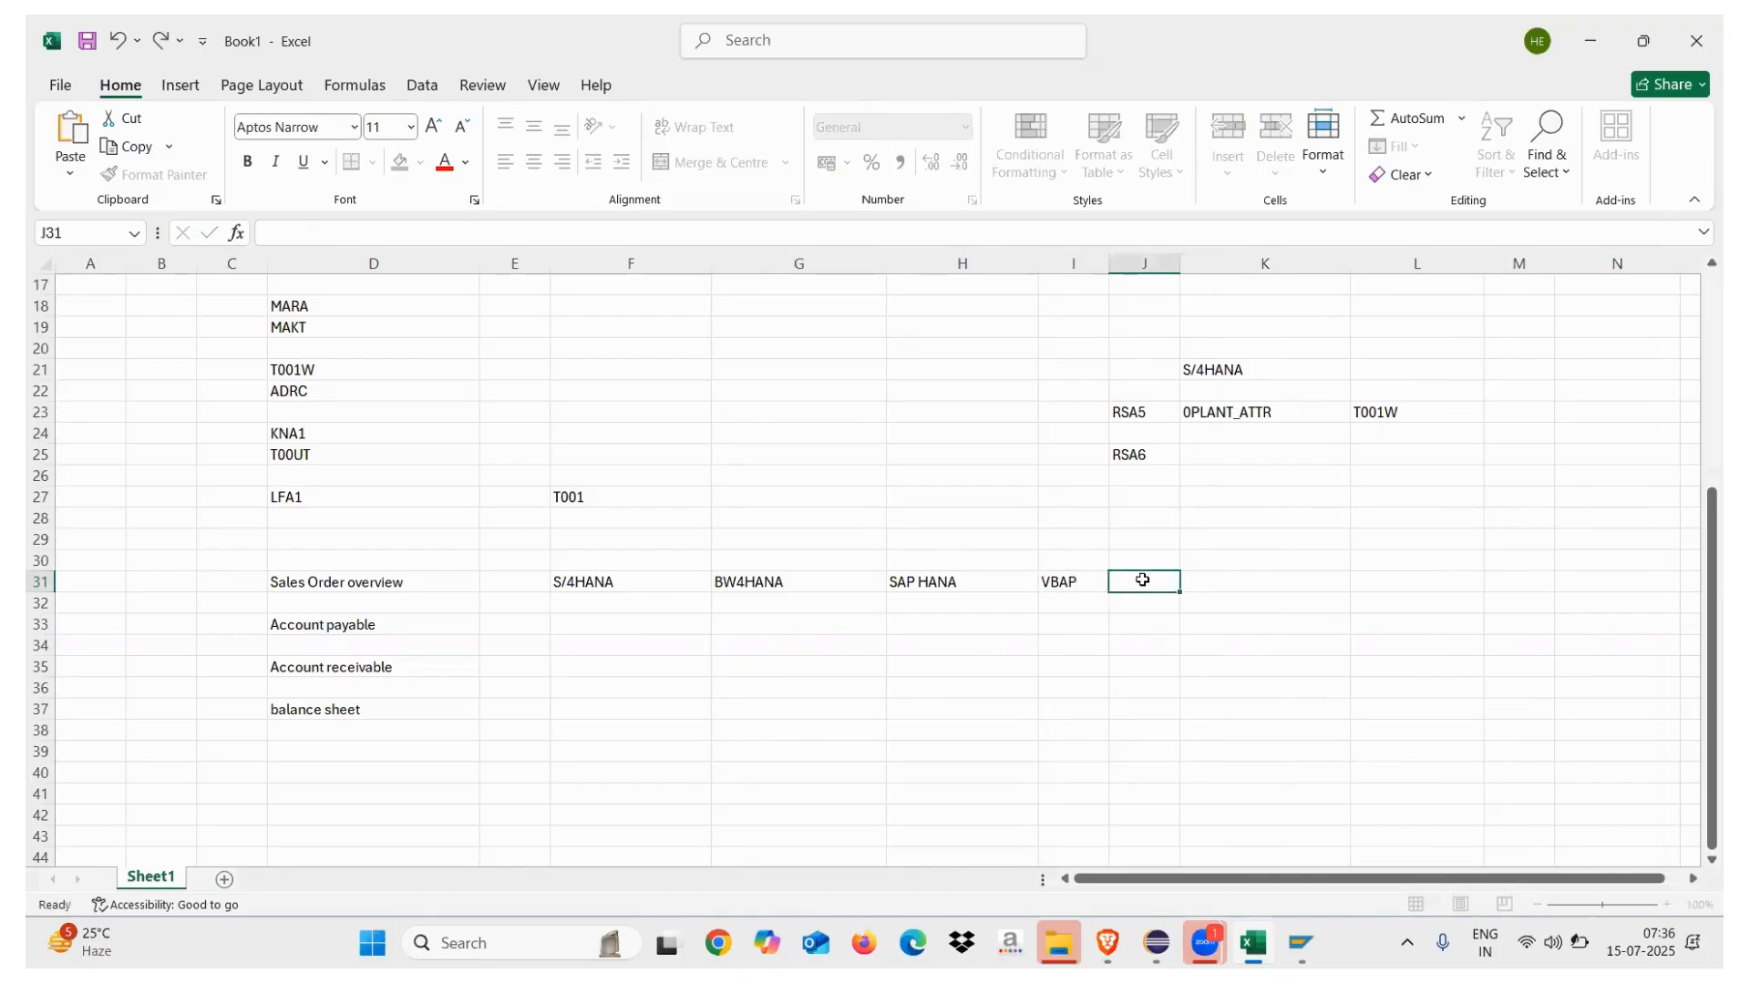
pyautogui.write('VBAK')
pyautogui.click(1058, 685)
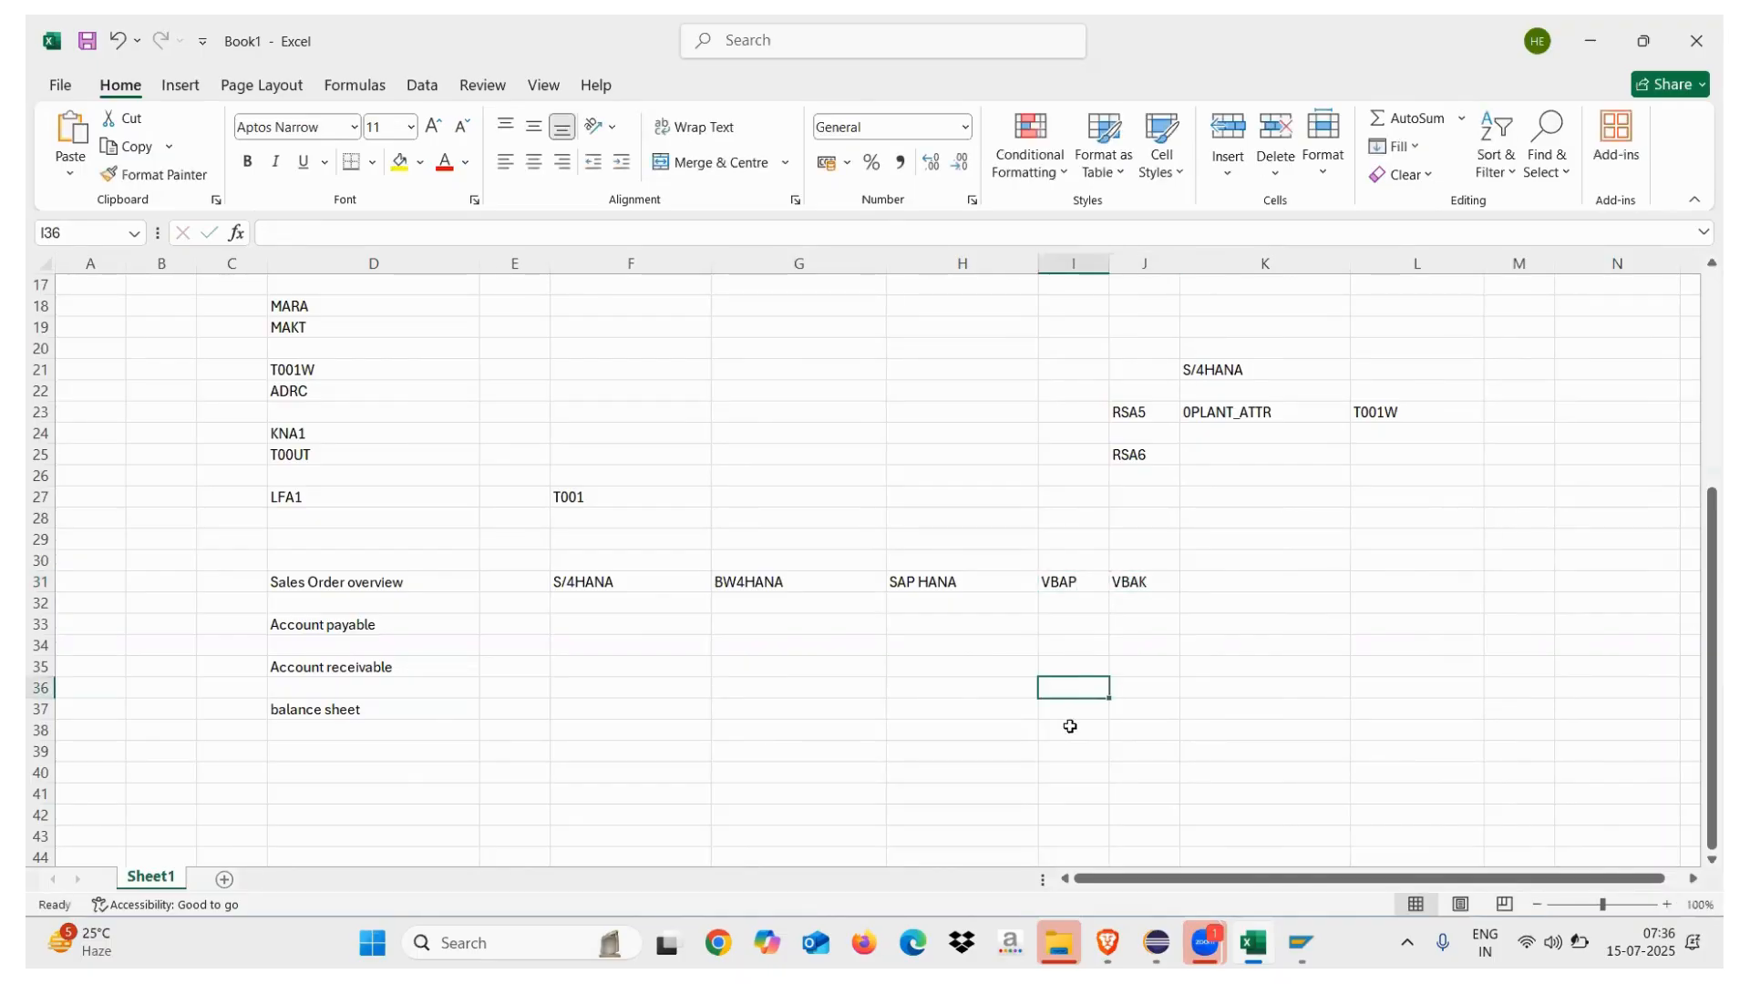
pyautogui.click(1056, 714)
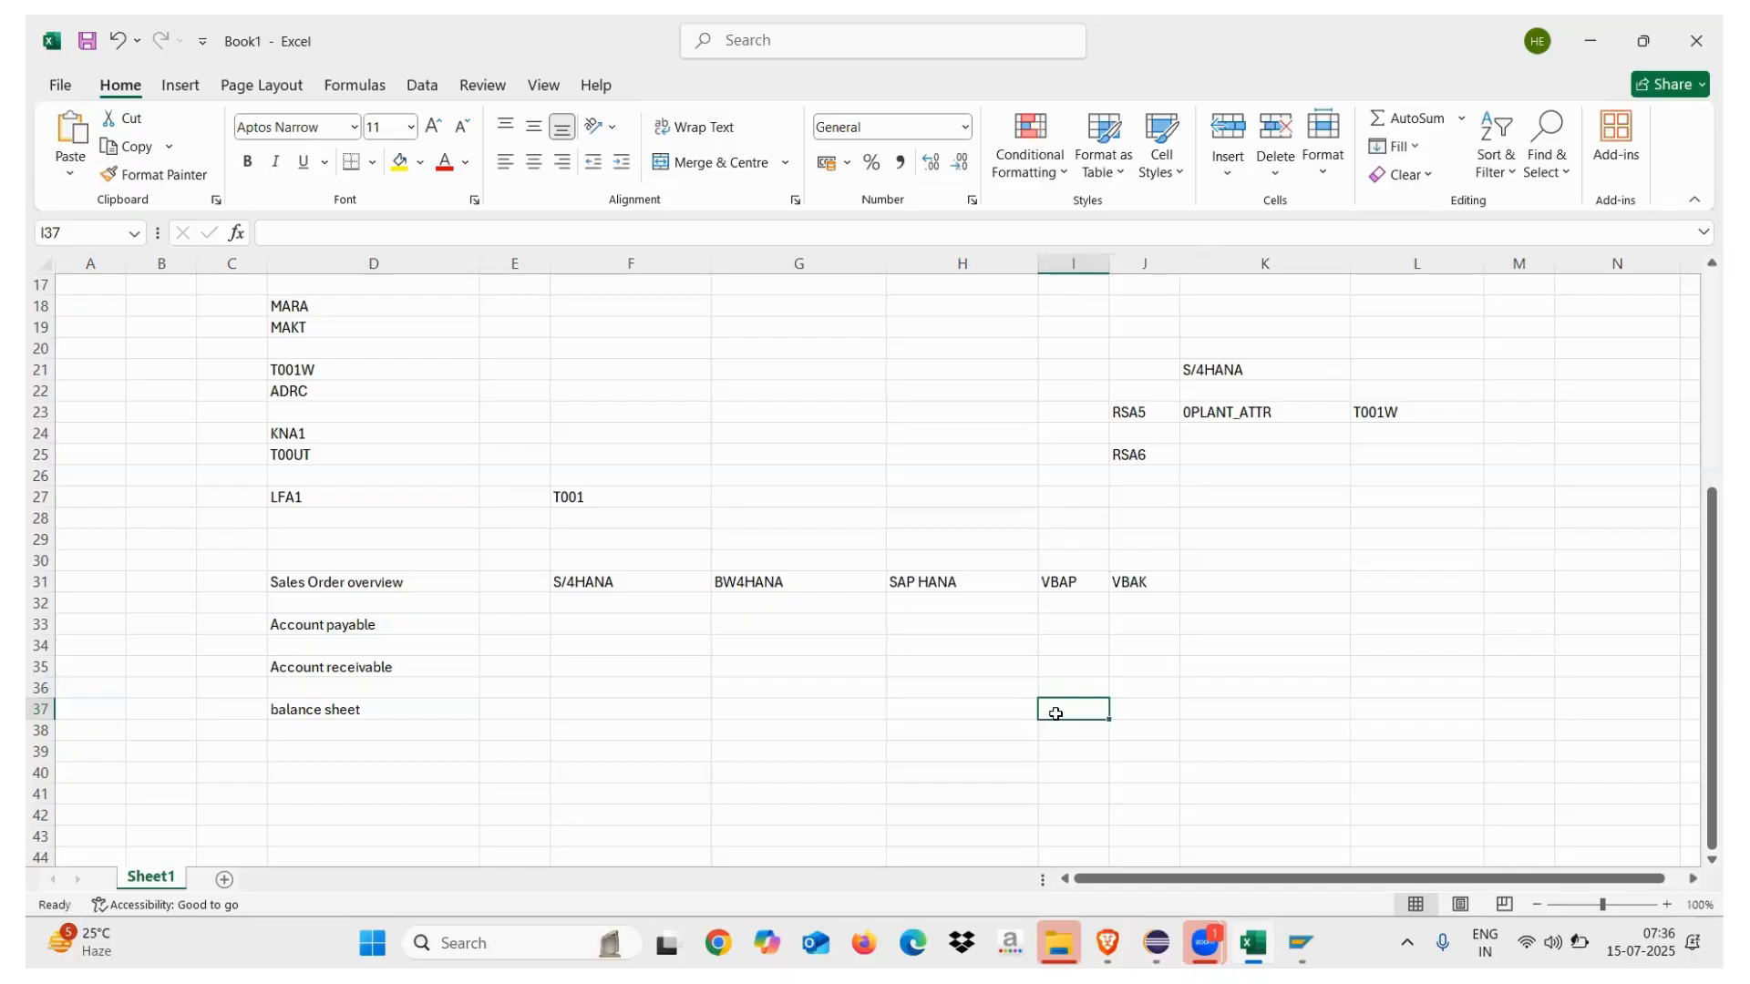
pyautogui.click(1191, 658)
pyautogui.moveTo(1153, 584); pyautogui.dragTo(442, 592)
pyautogui.click(449, 671)
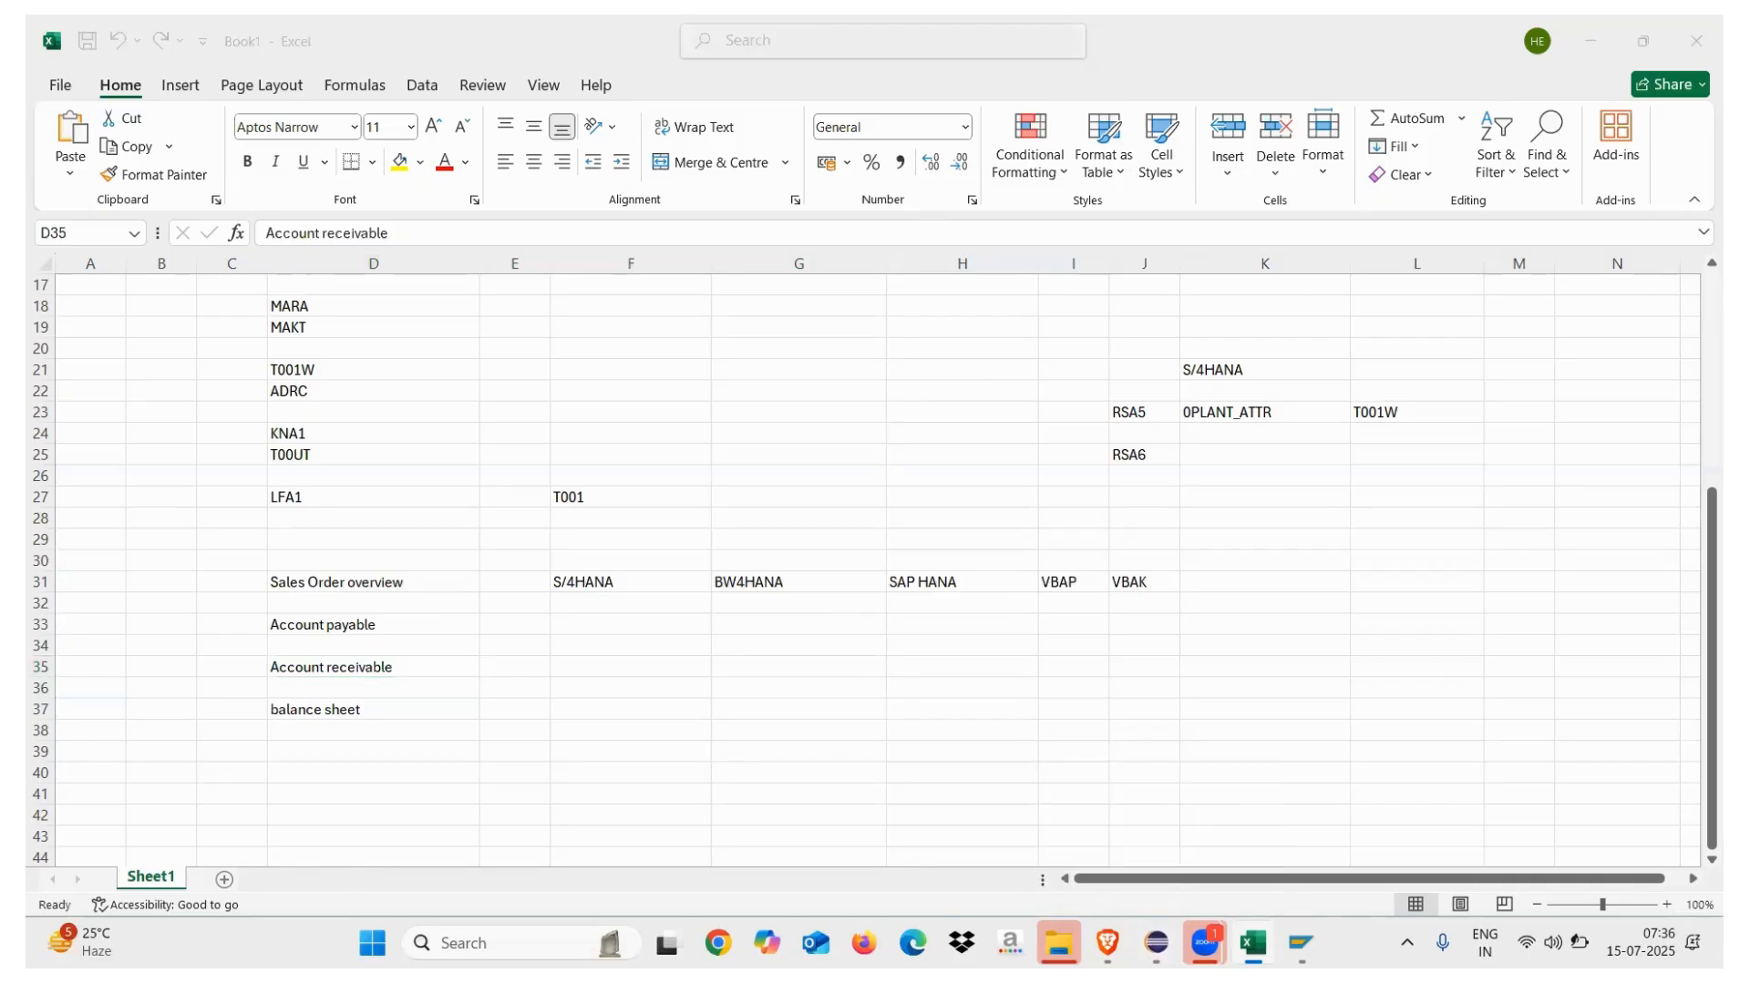
pyautogui.click(1156, 942)
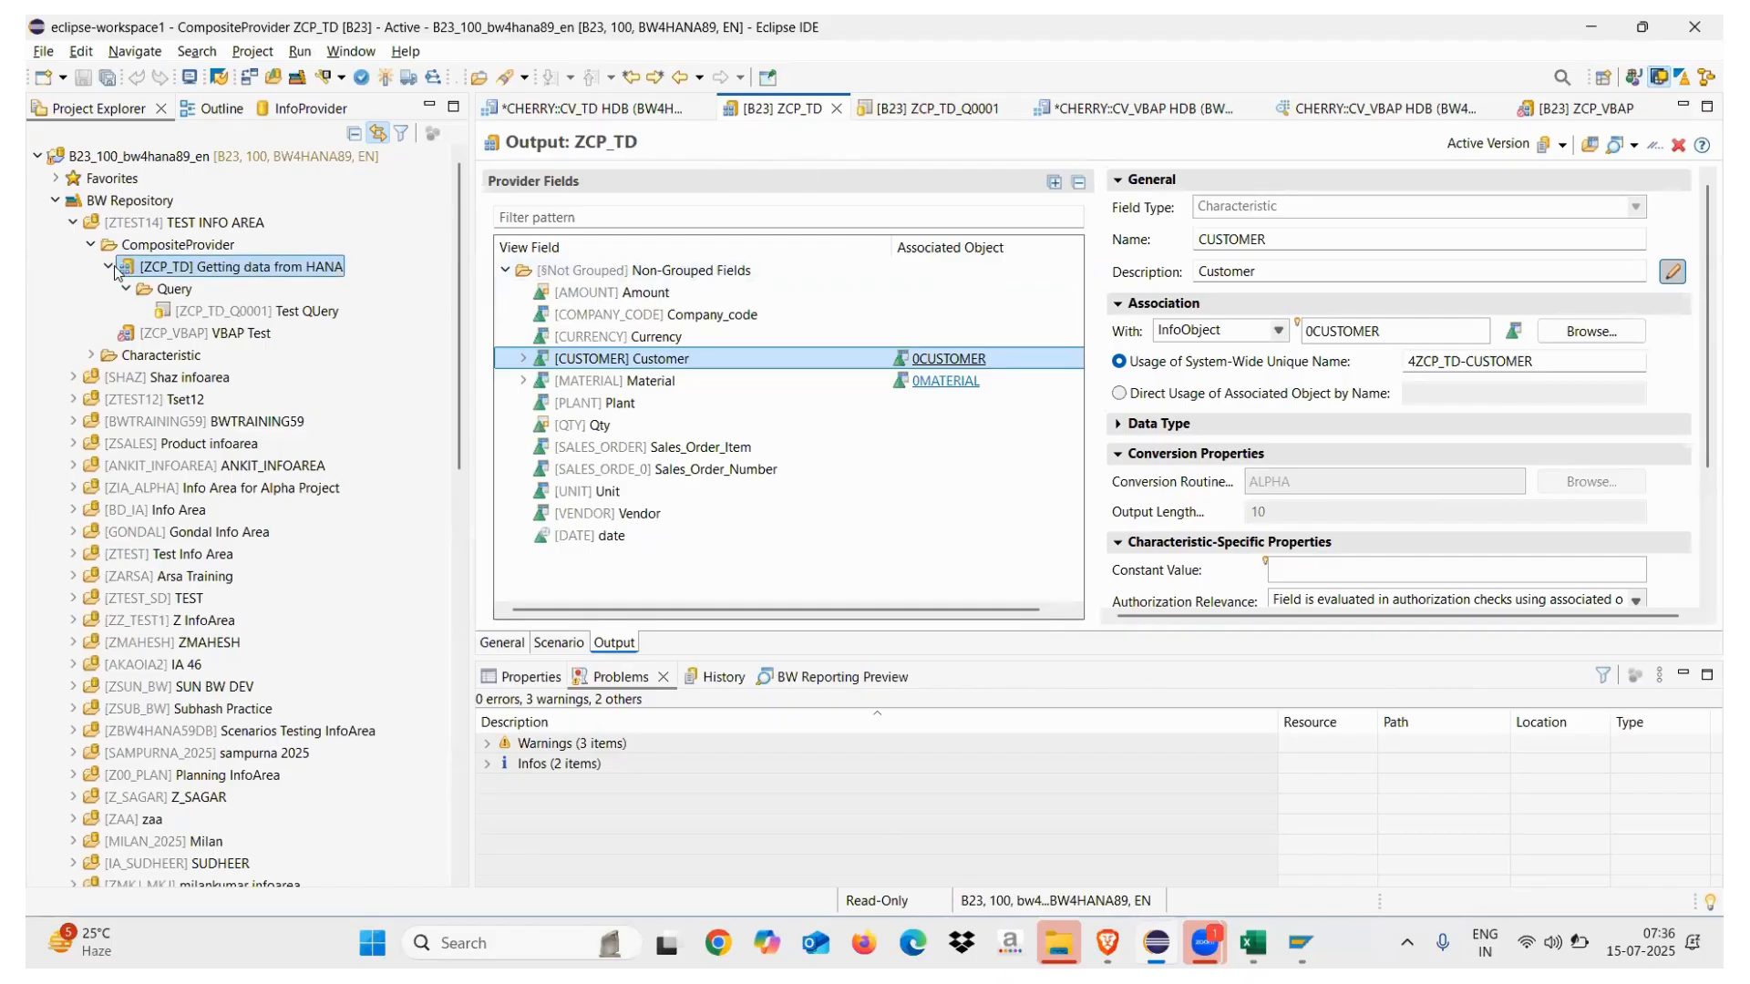
# Collapse the TEST INFO AREA tree and close the ZCP_TD CompositeProvider editor
pyautogui.click(90, 244)
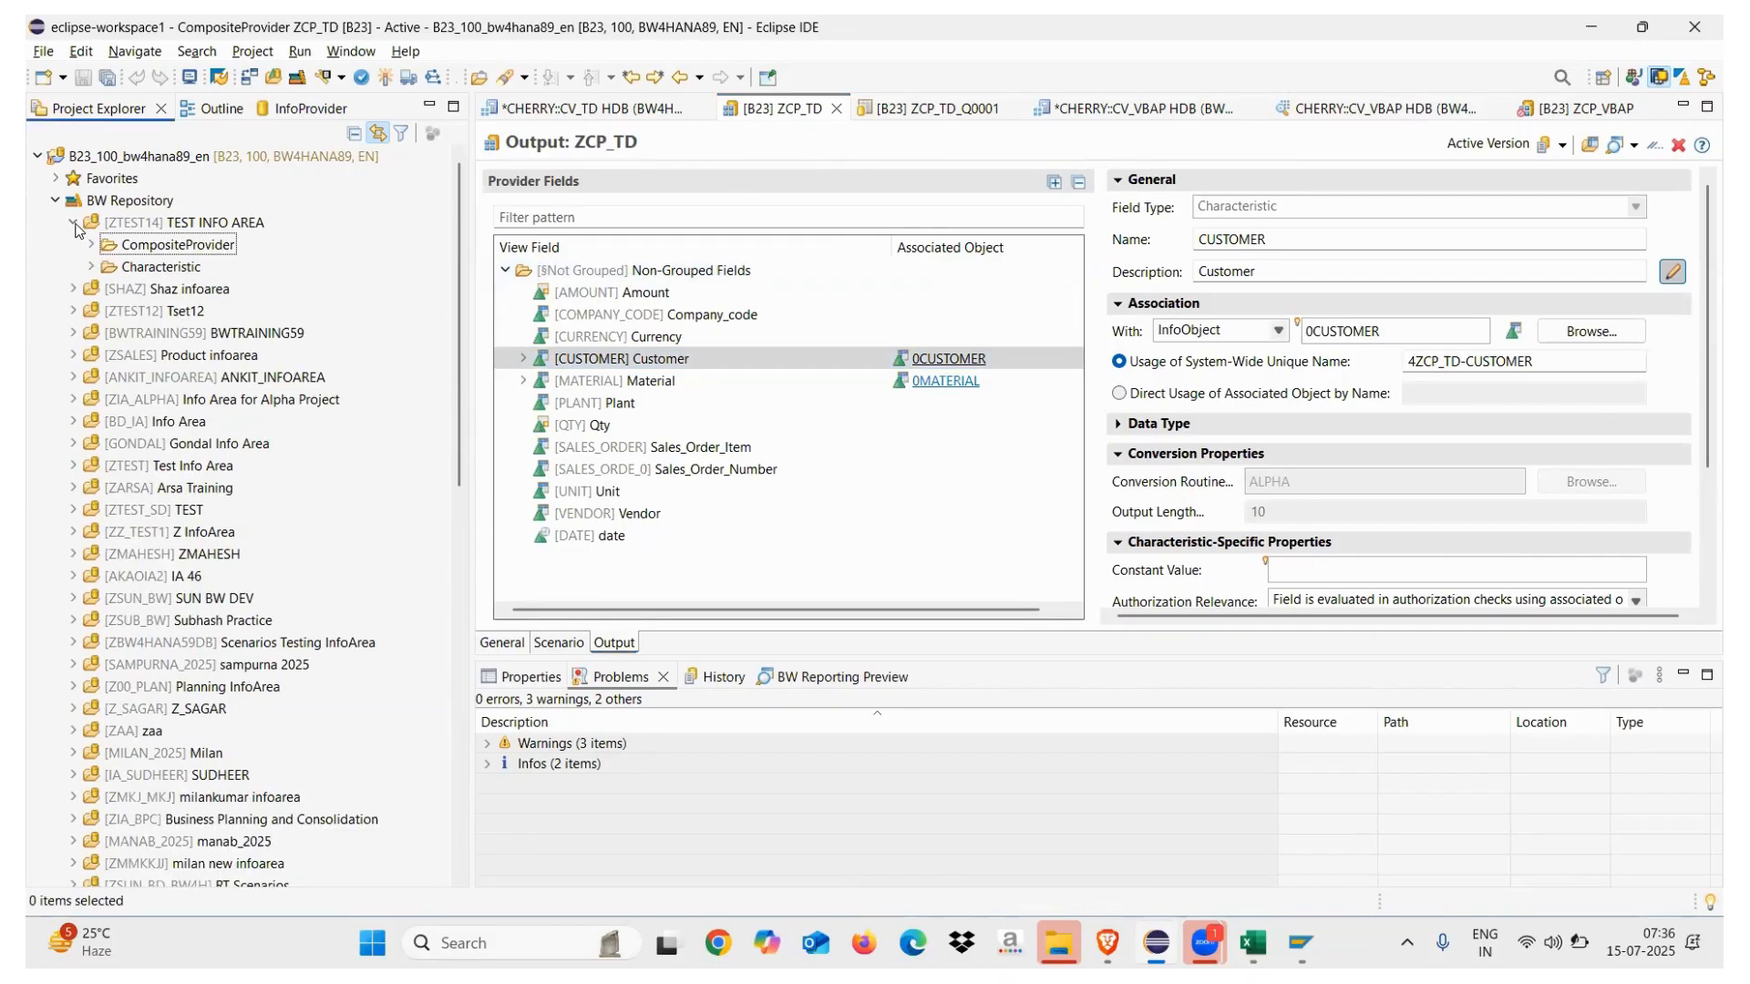
pyautogui.click(74, 223)
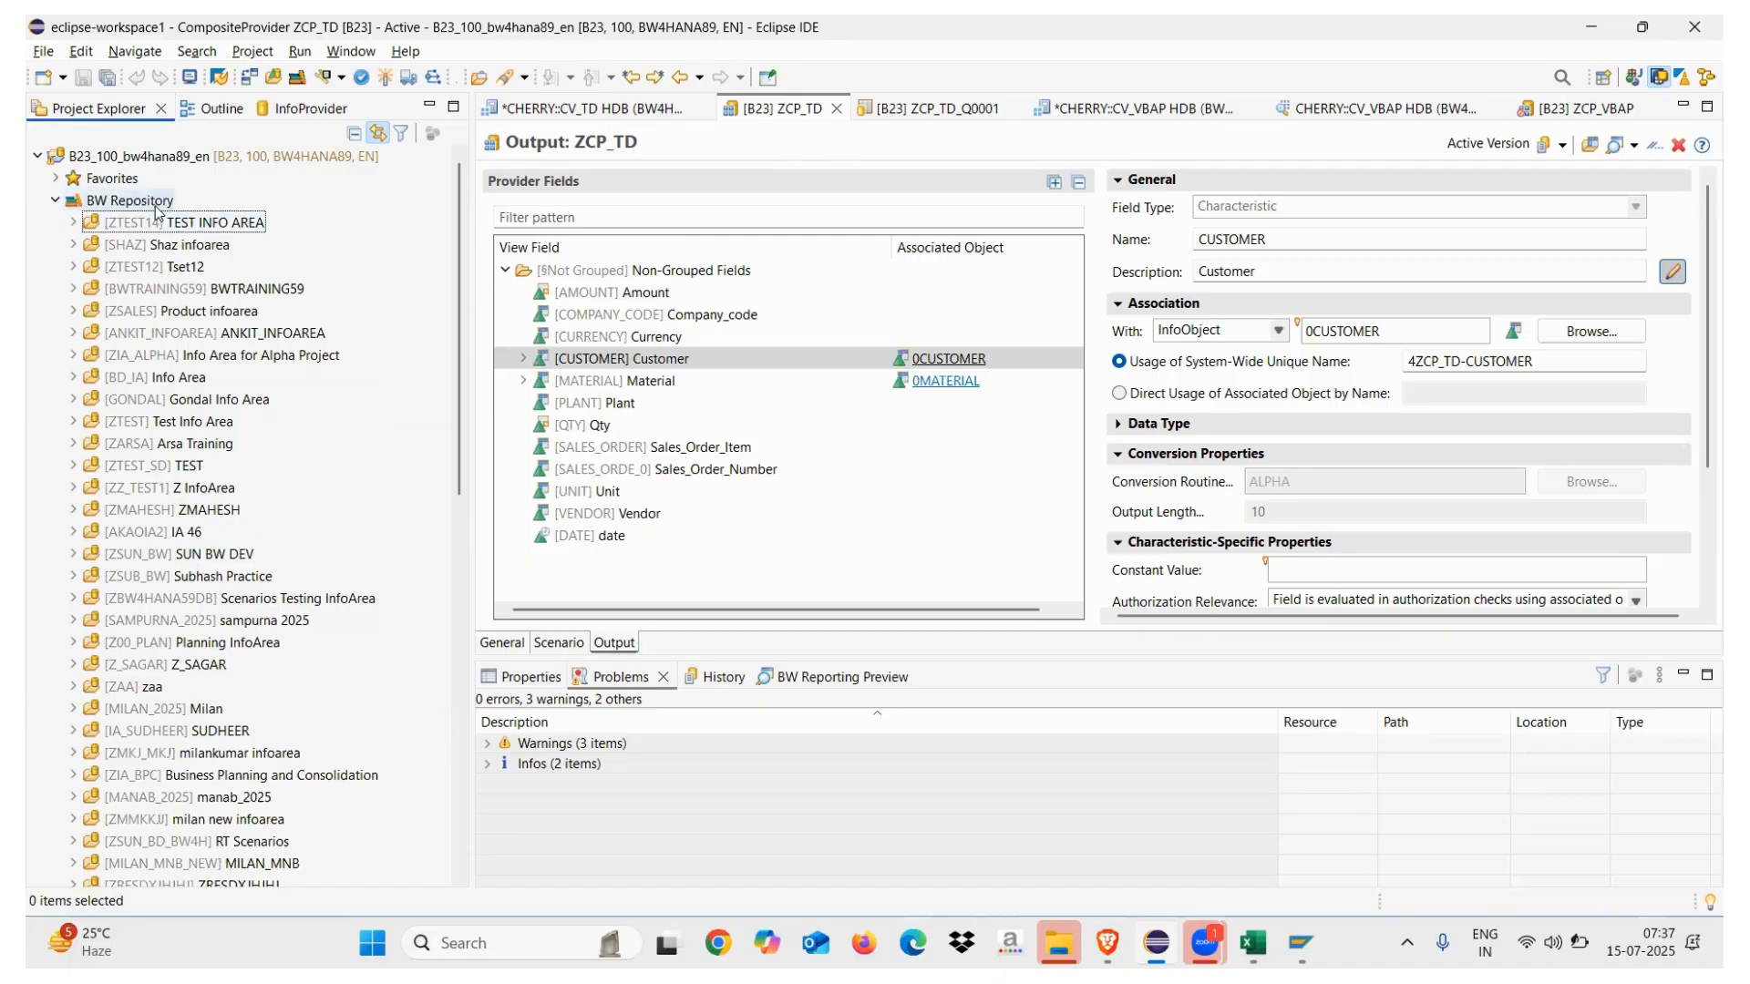
pyautogui.click(831, 109)
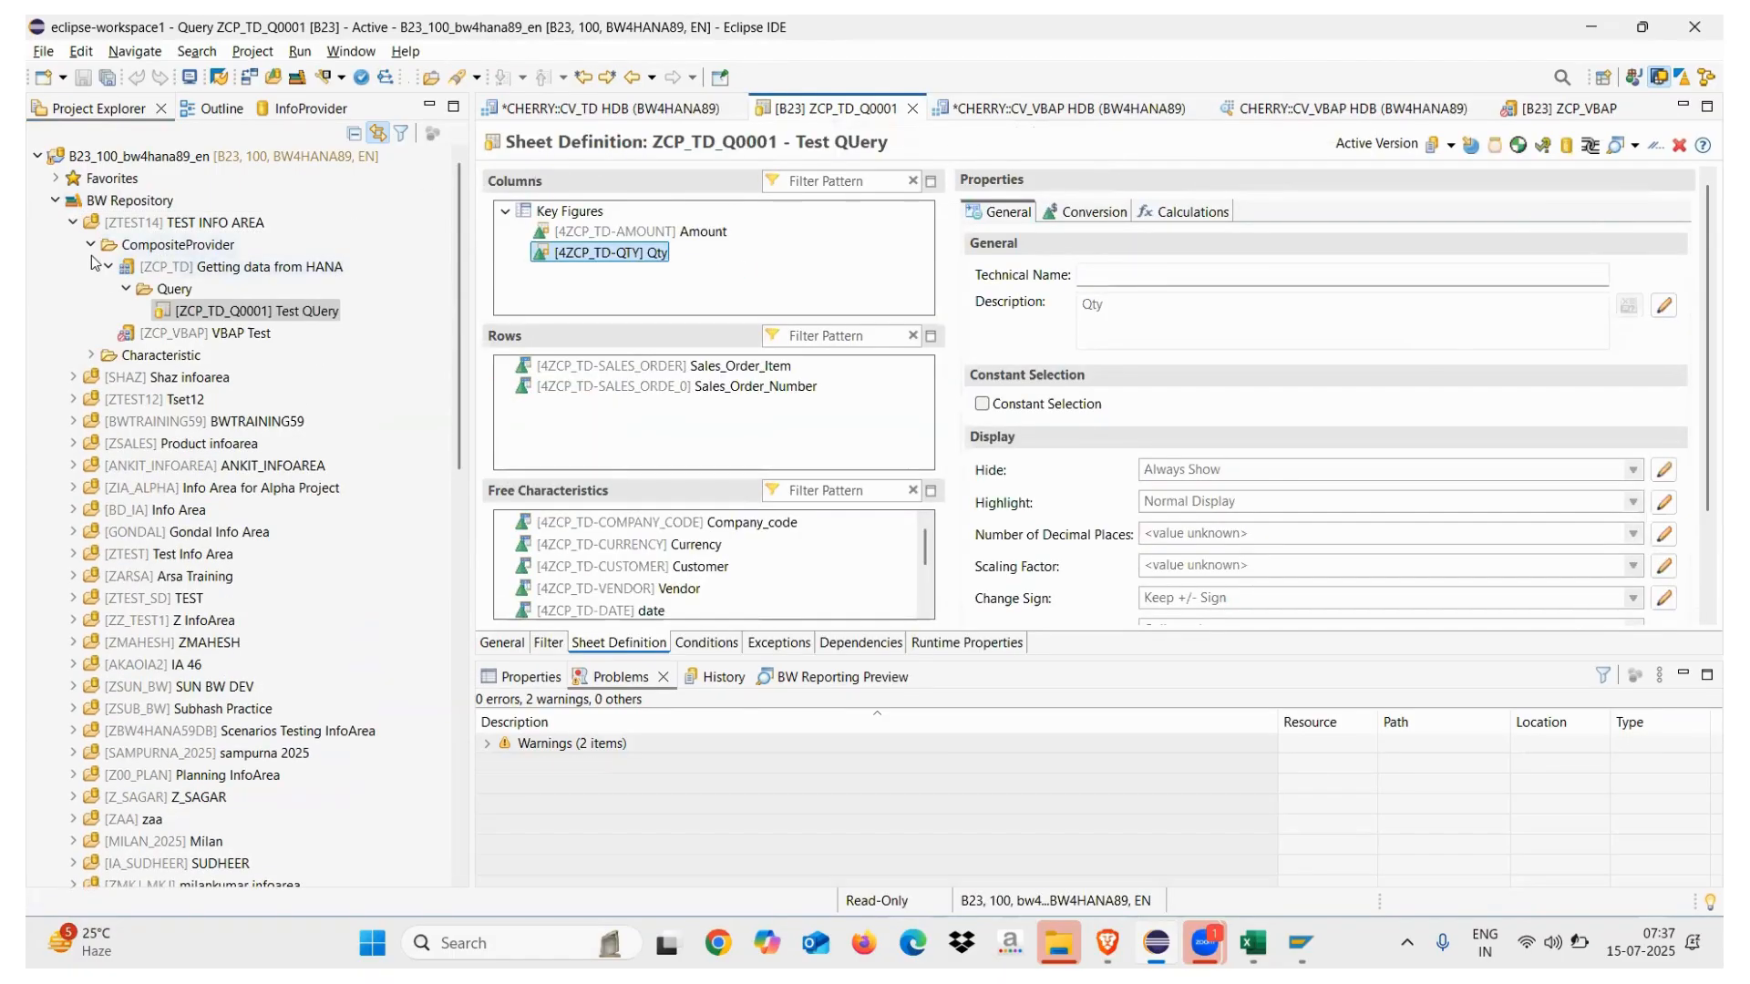
# Open the ZCUST_NO CUSTOMER NO characteristic from TEST INFO AREA's Characteristic folder
pyautogui.click(91, 245)
pyautogui.click(92, 267)
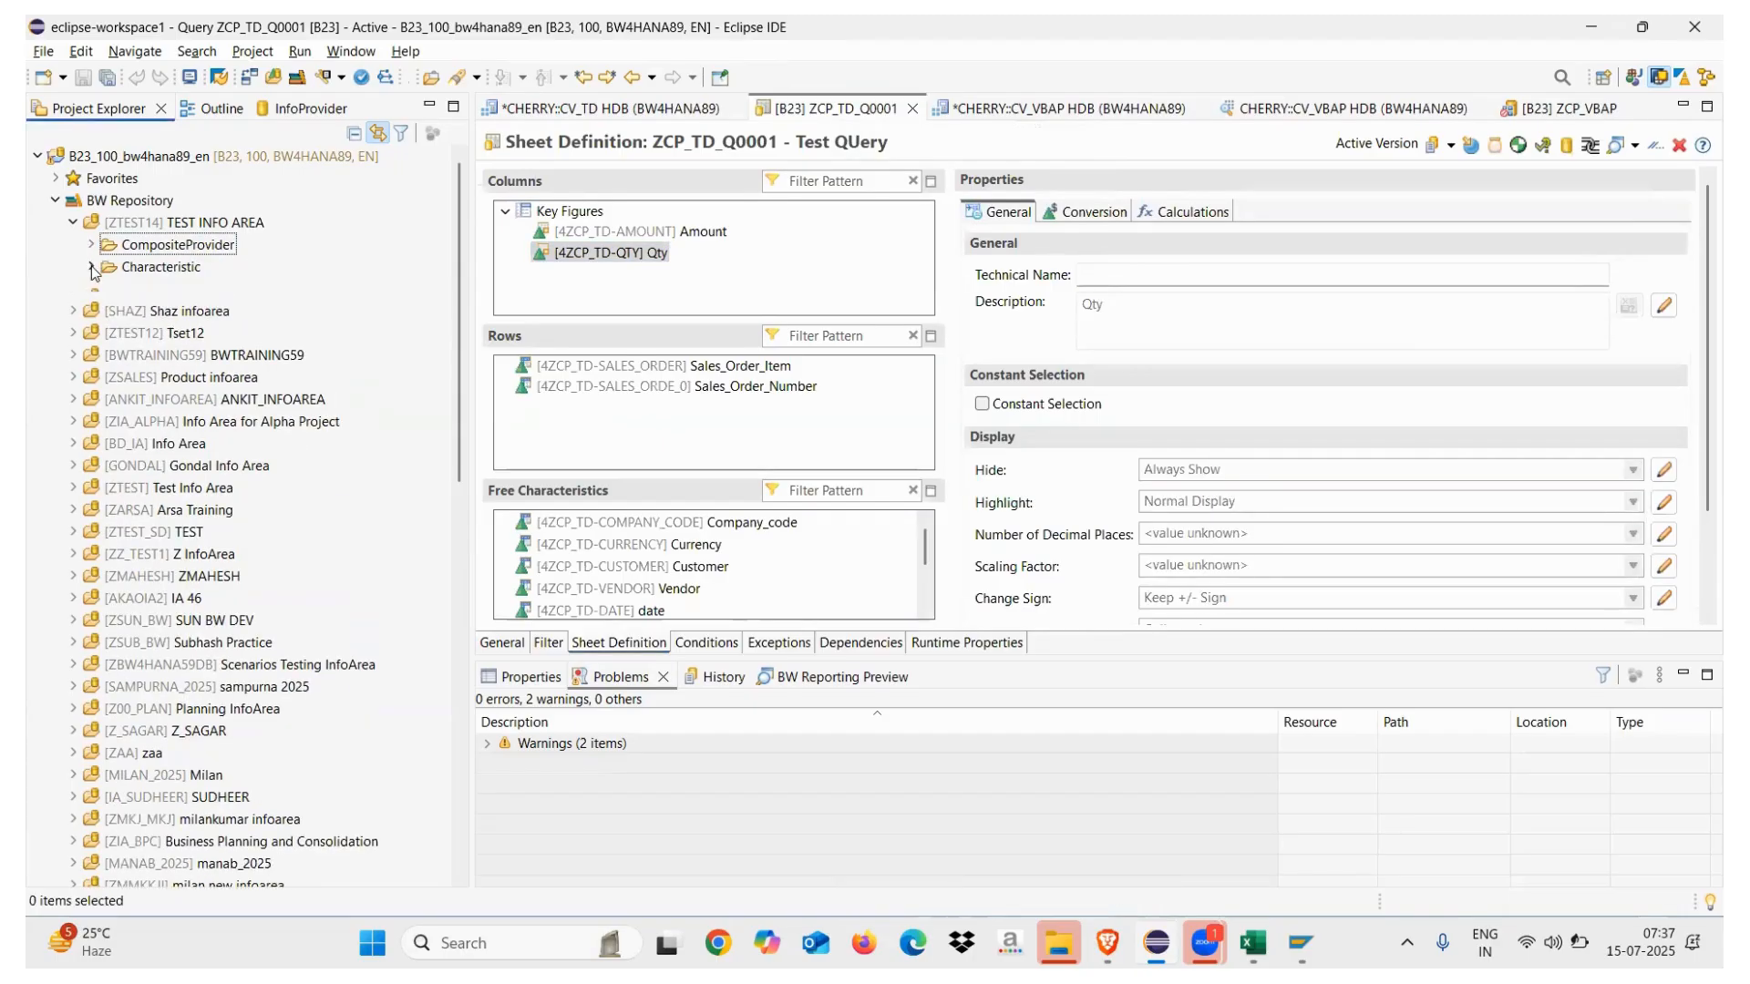
pyautogui.click(235, 292)
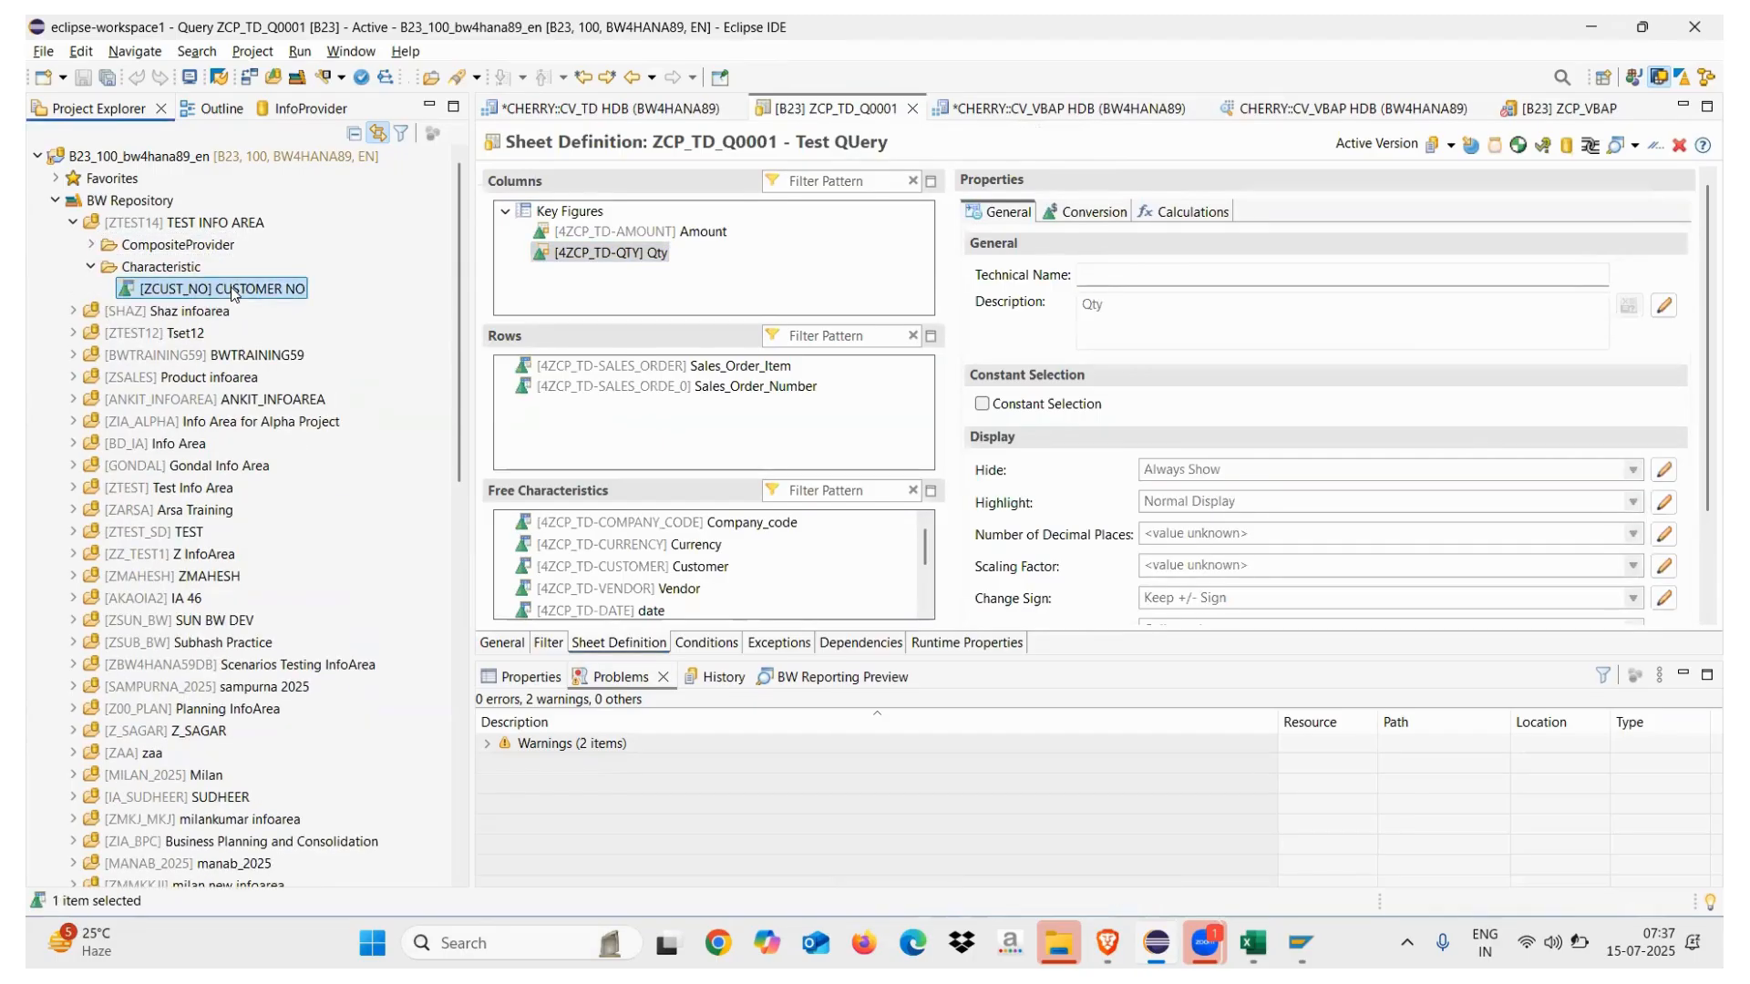
pyautogui.moveTo(234, 292); pyautogui.dragTo(615, 374)
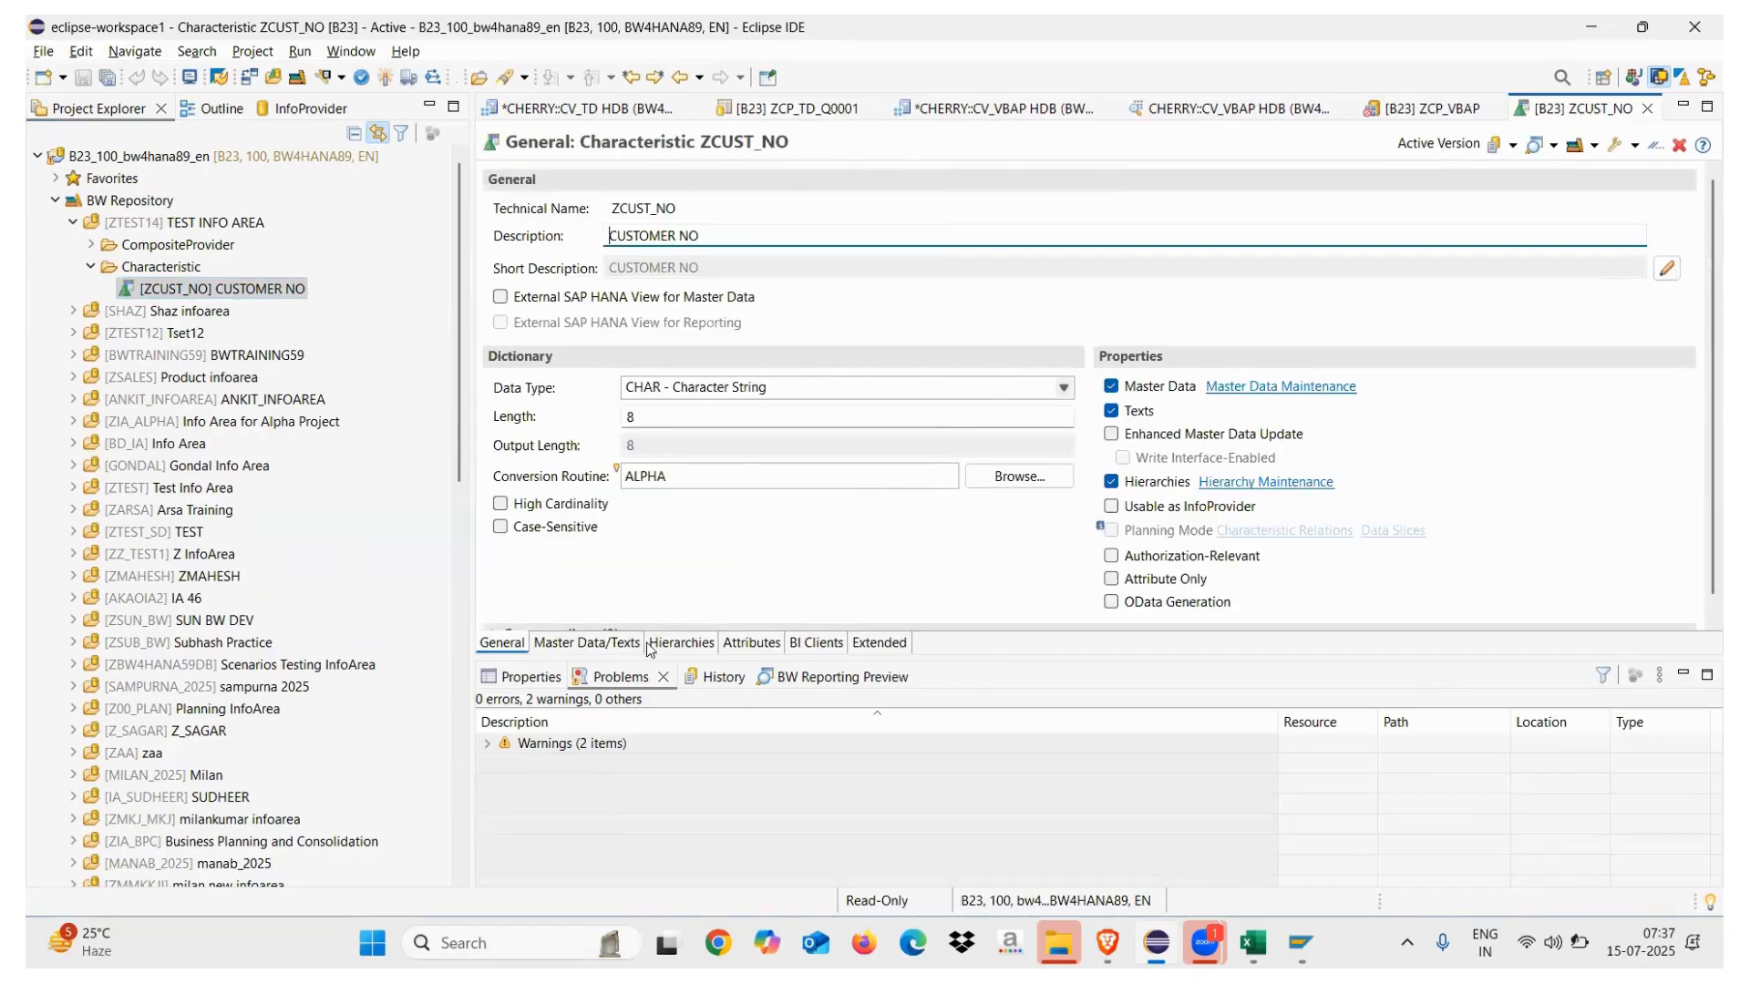
# On ZCUST_NO's Attributes tab, add ZEMP_ID Employee ID as a display attribute and activate
pyautogui.click(606, 646)
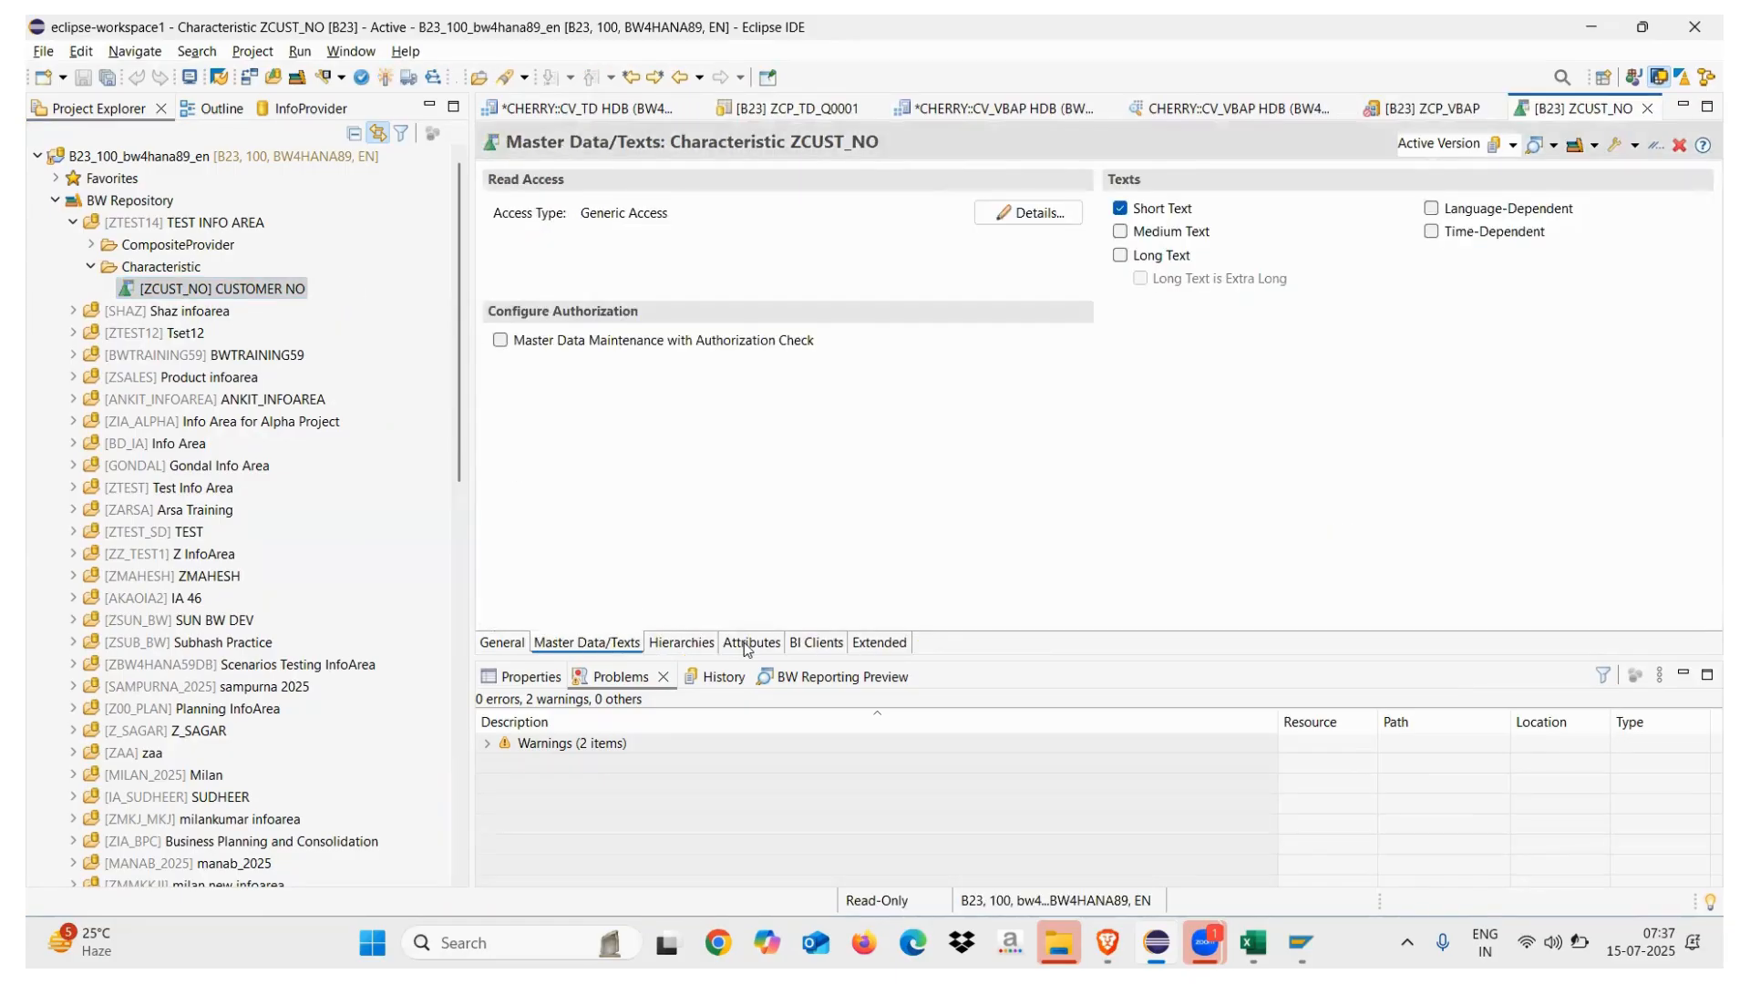
pyautogui.click(745, 645)
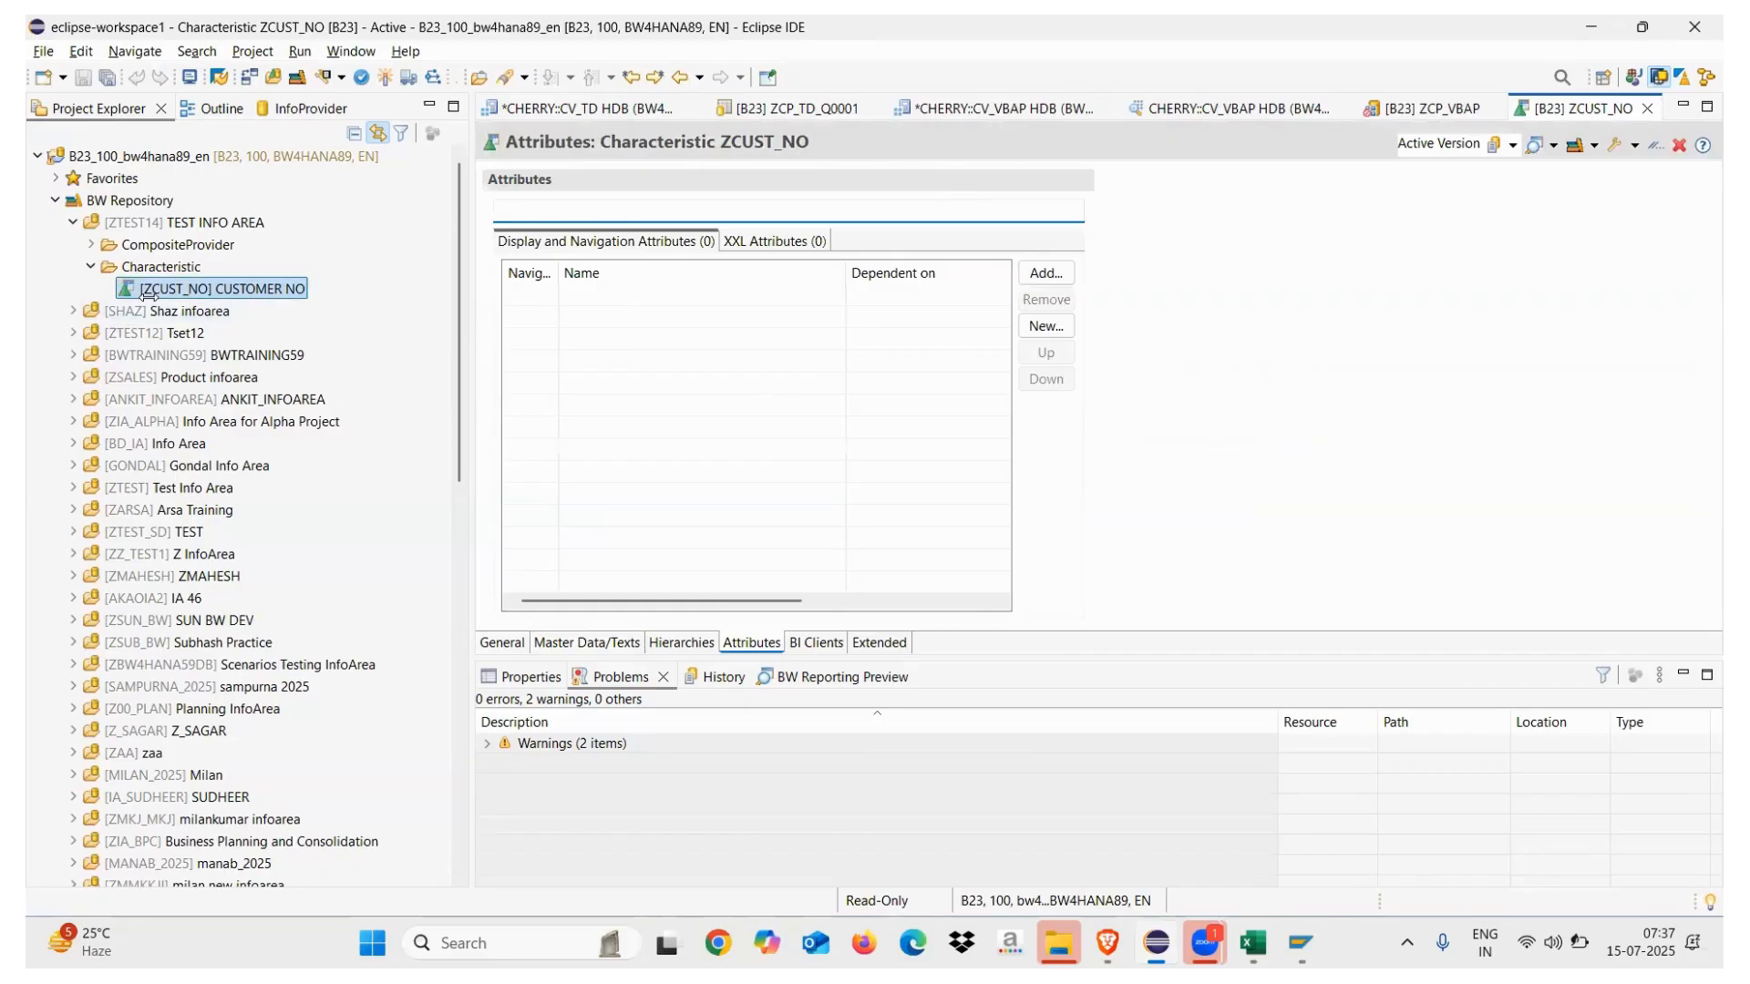
pyautogui.click(1044, 327)
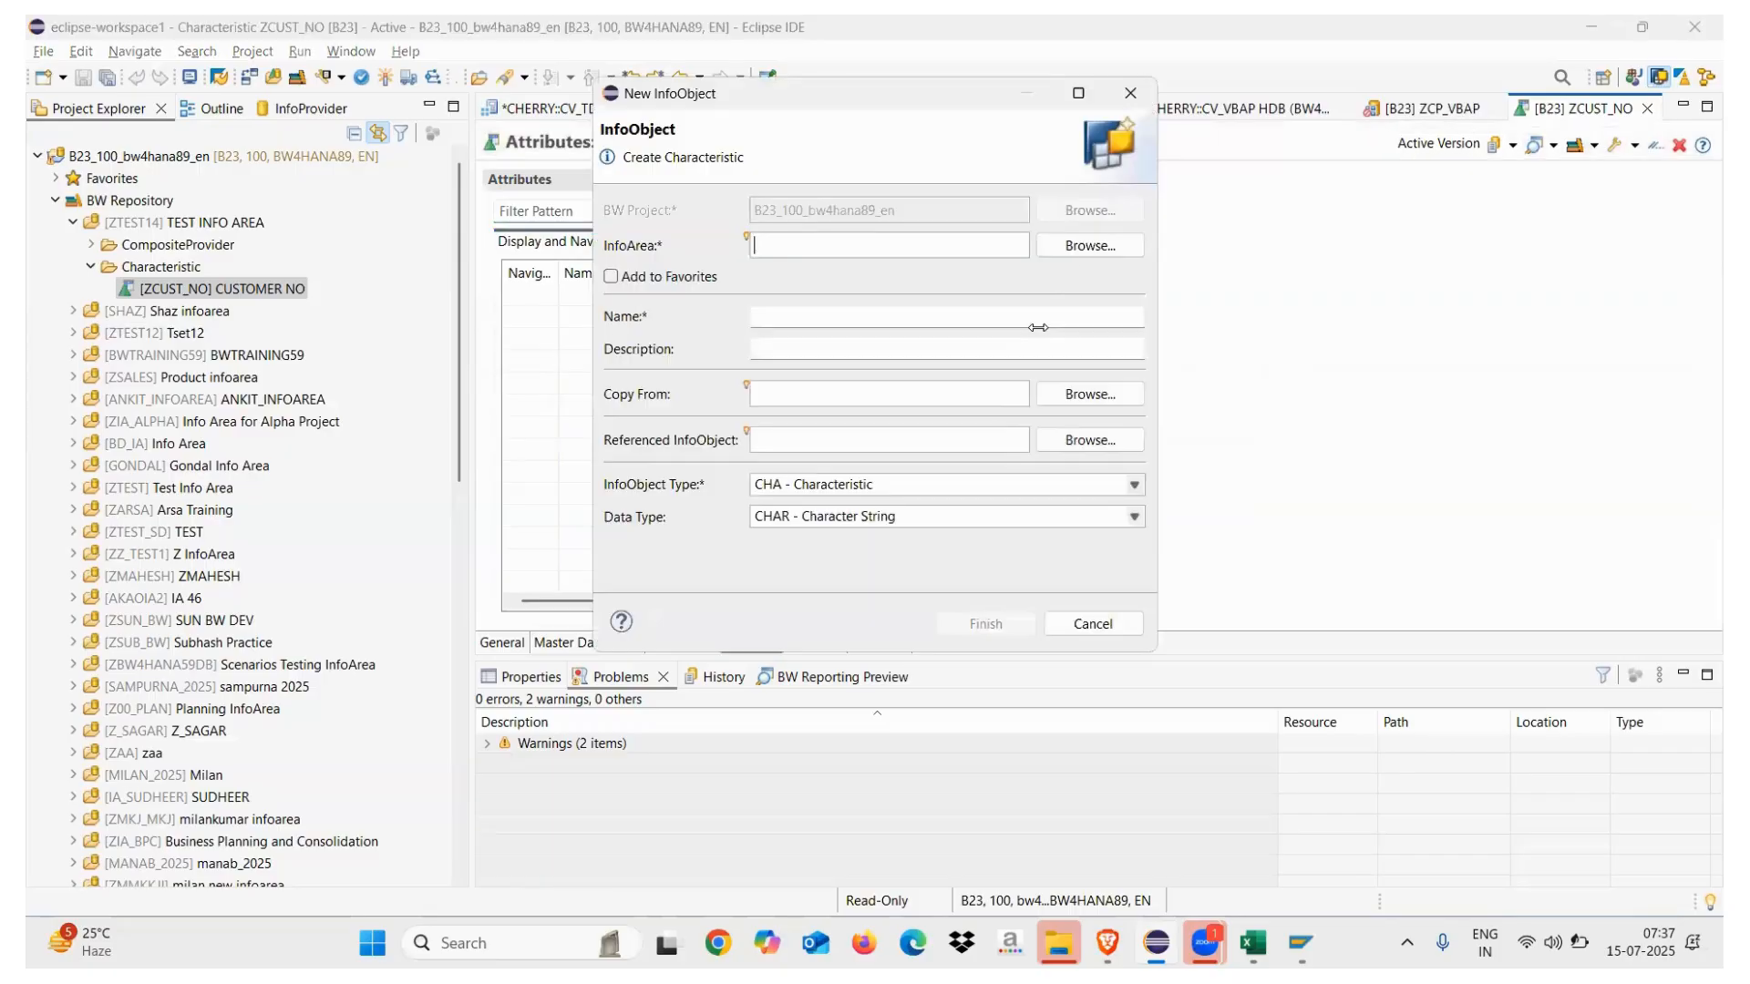
pyautogui.click(1130, 93)
pyautogui.click(1044, 273)
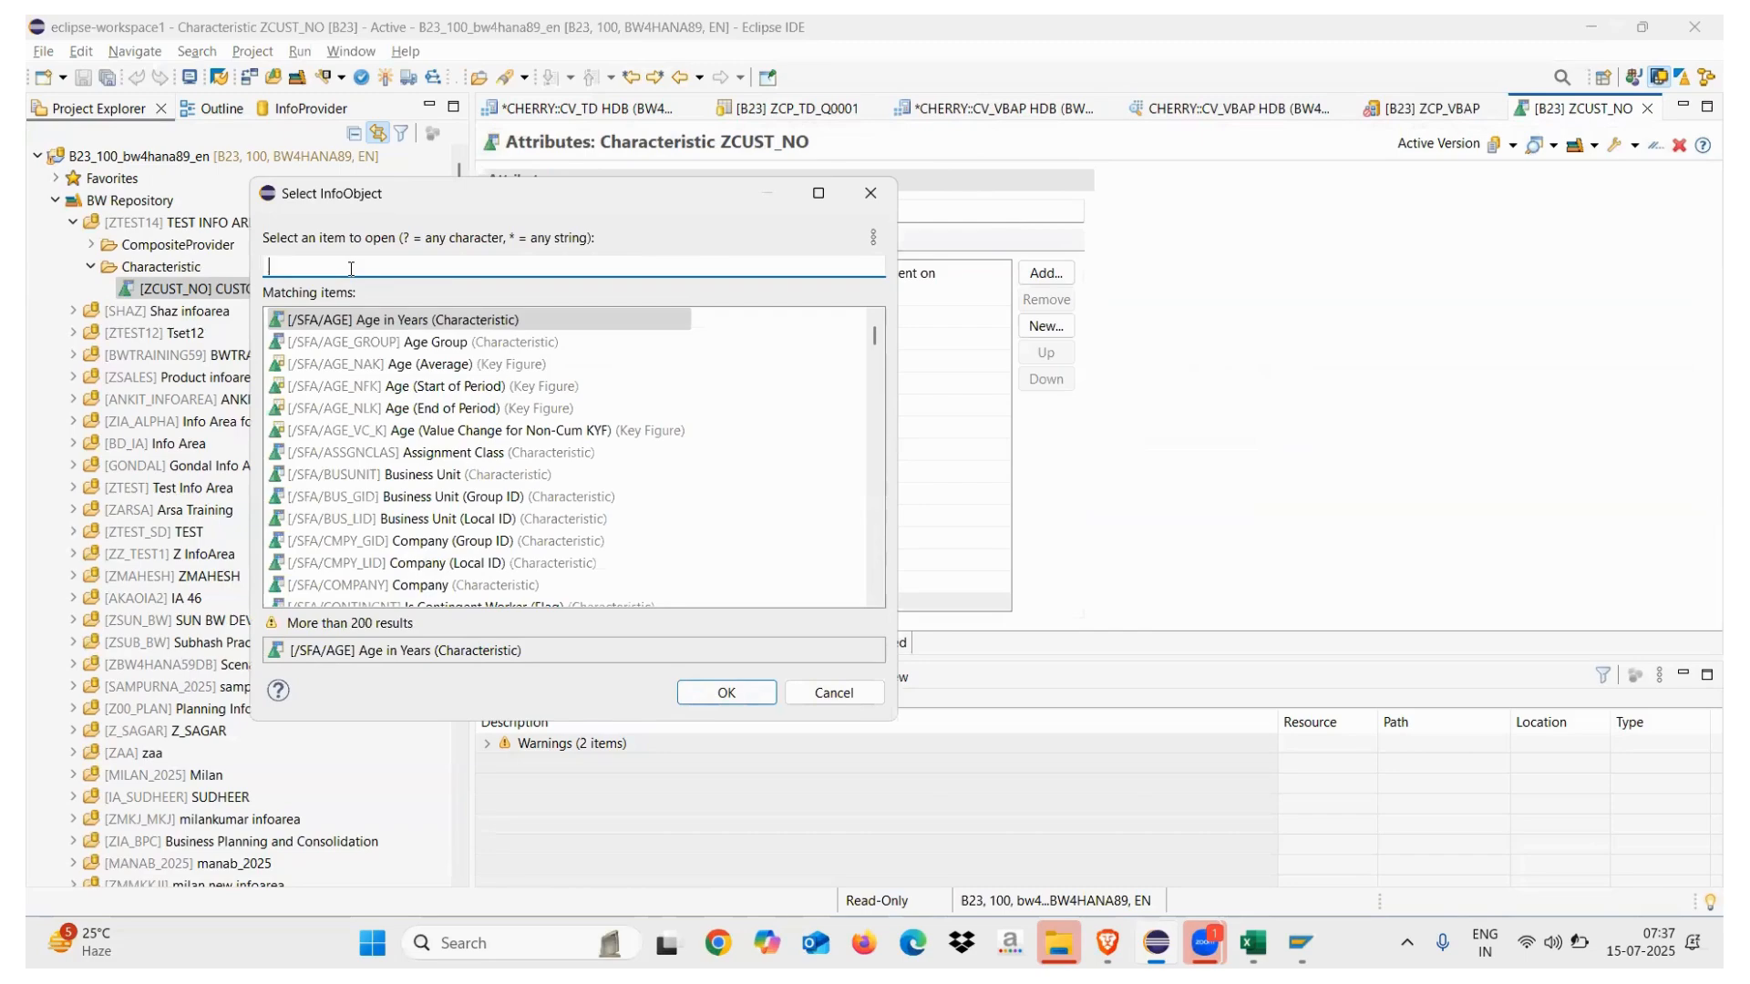
pyautogui.write('Z')
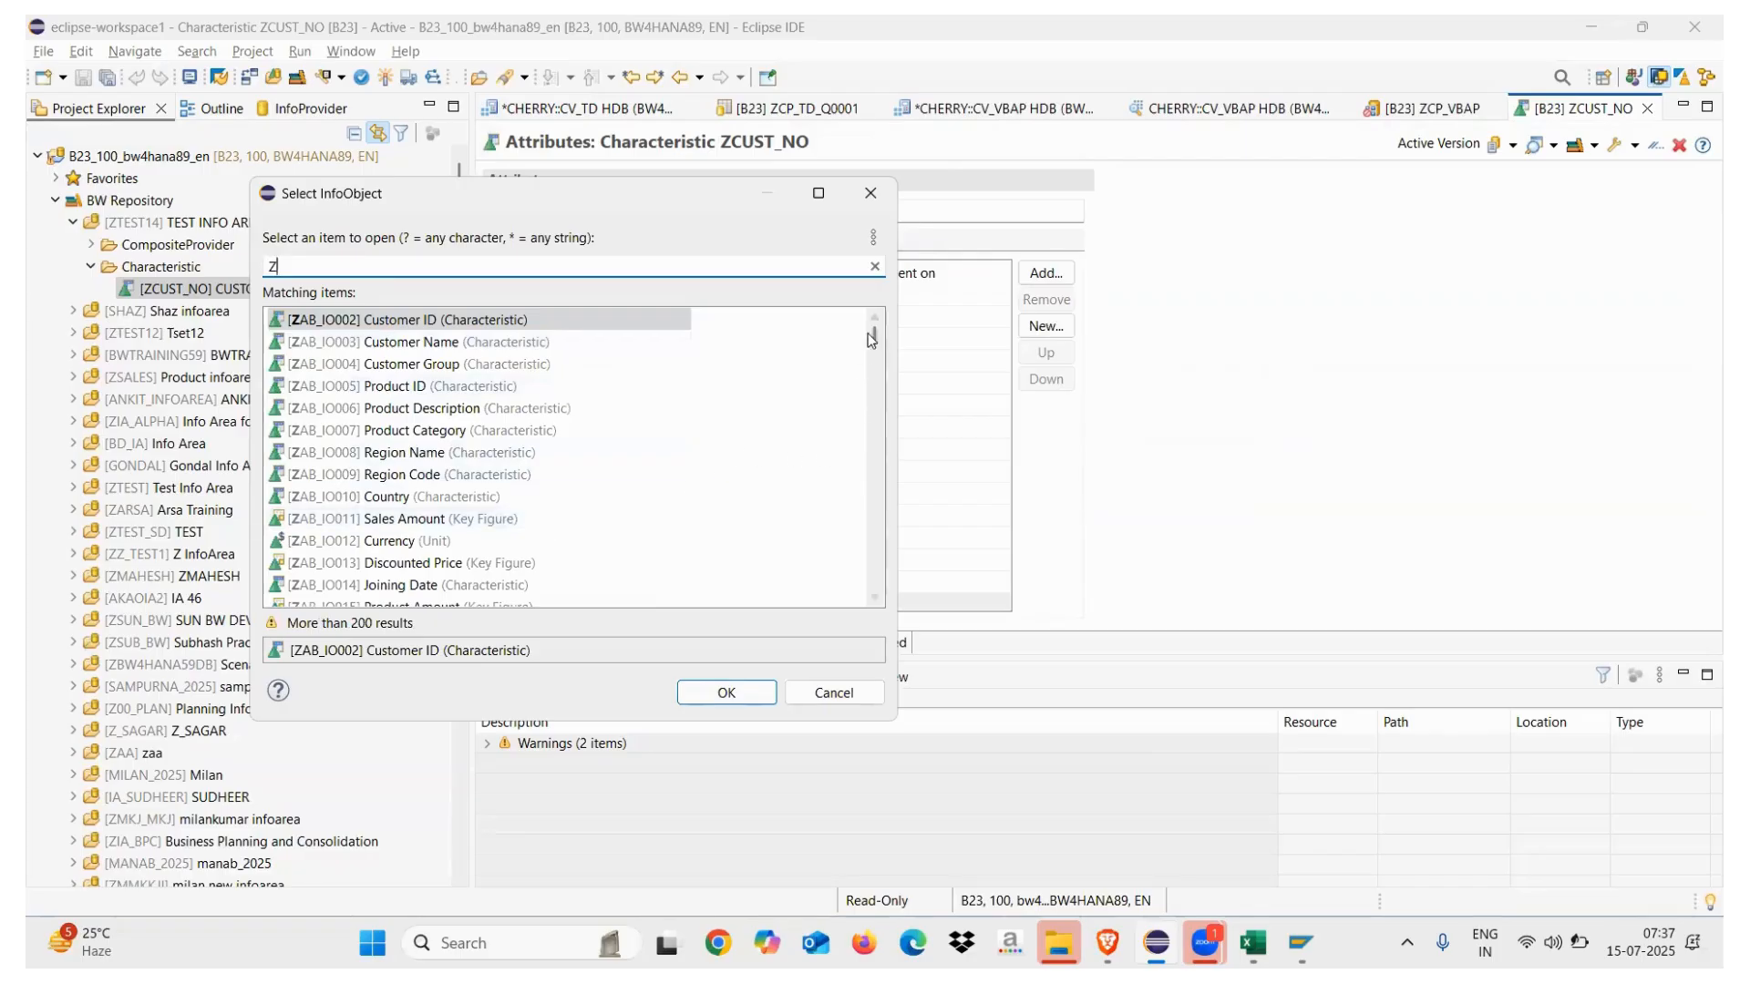
pyautogui.moveTo(871, 336); pyautogui.dragTo(865, 547)
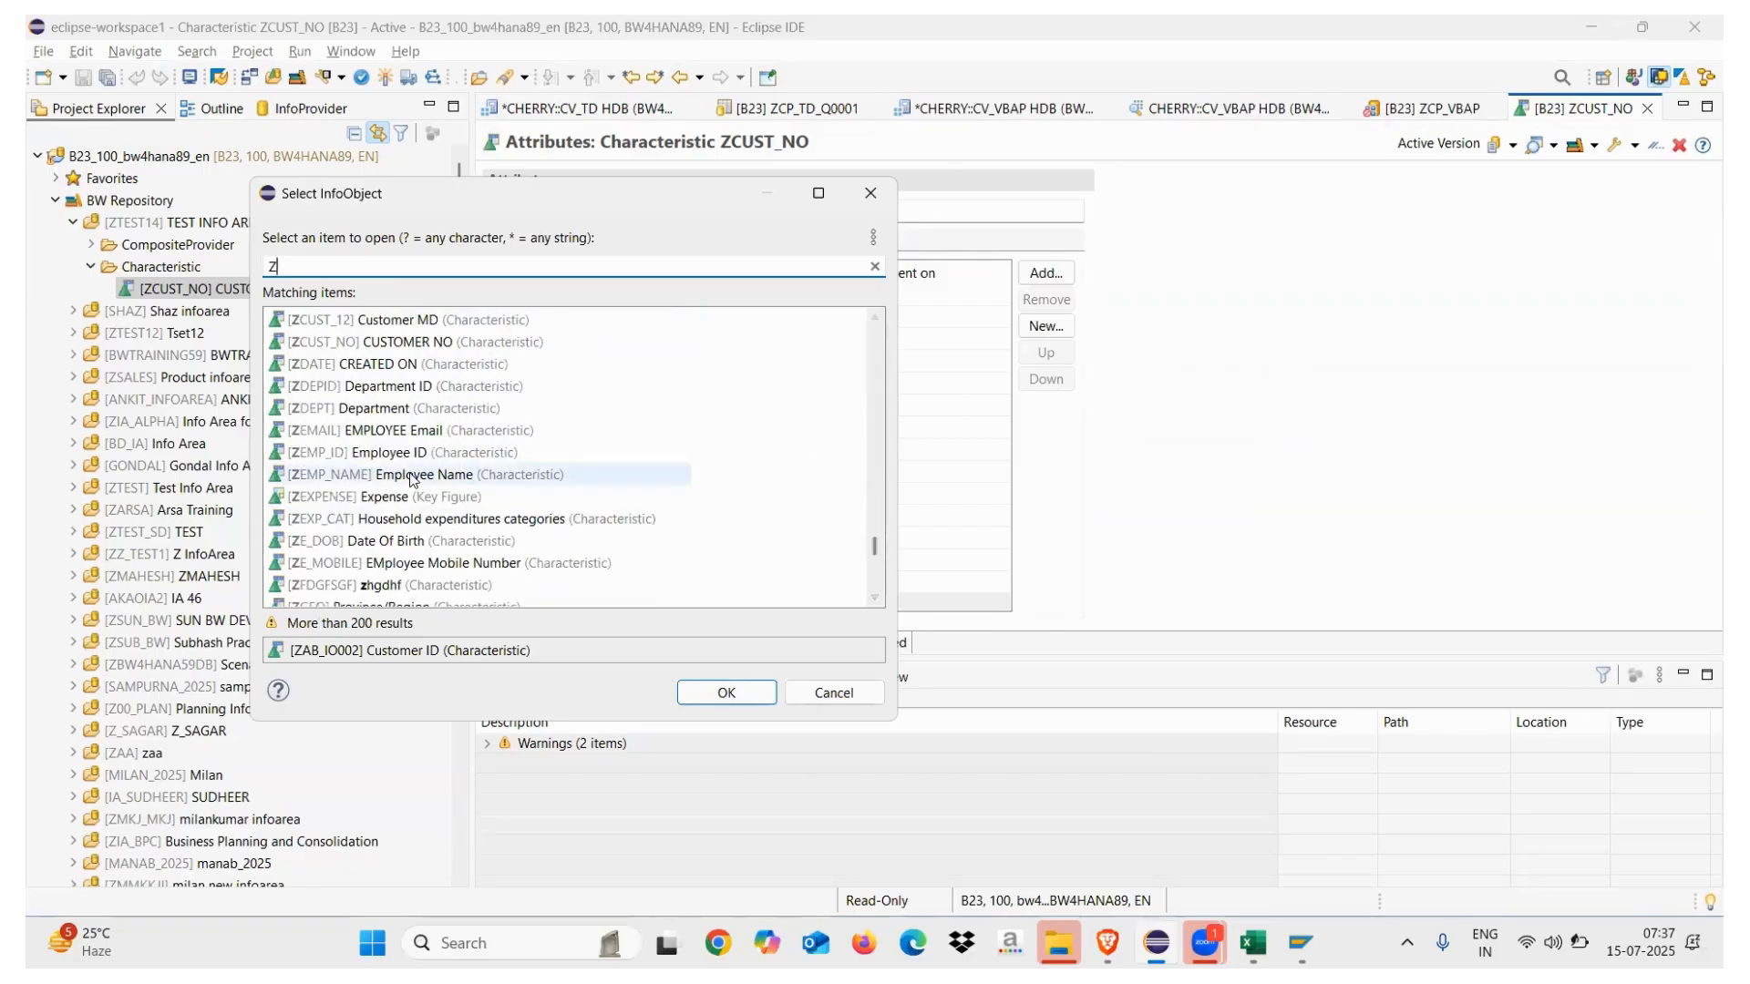
pyautogui.doubleClick(352, 451)
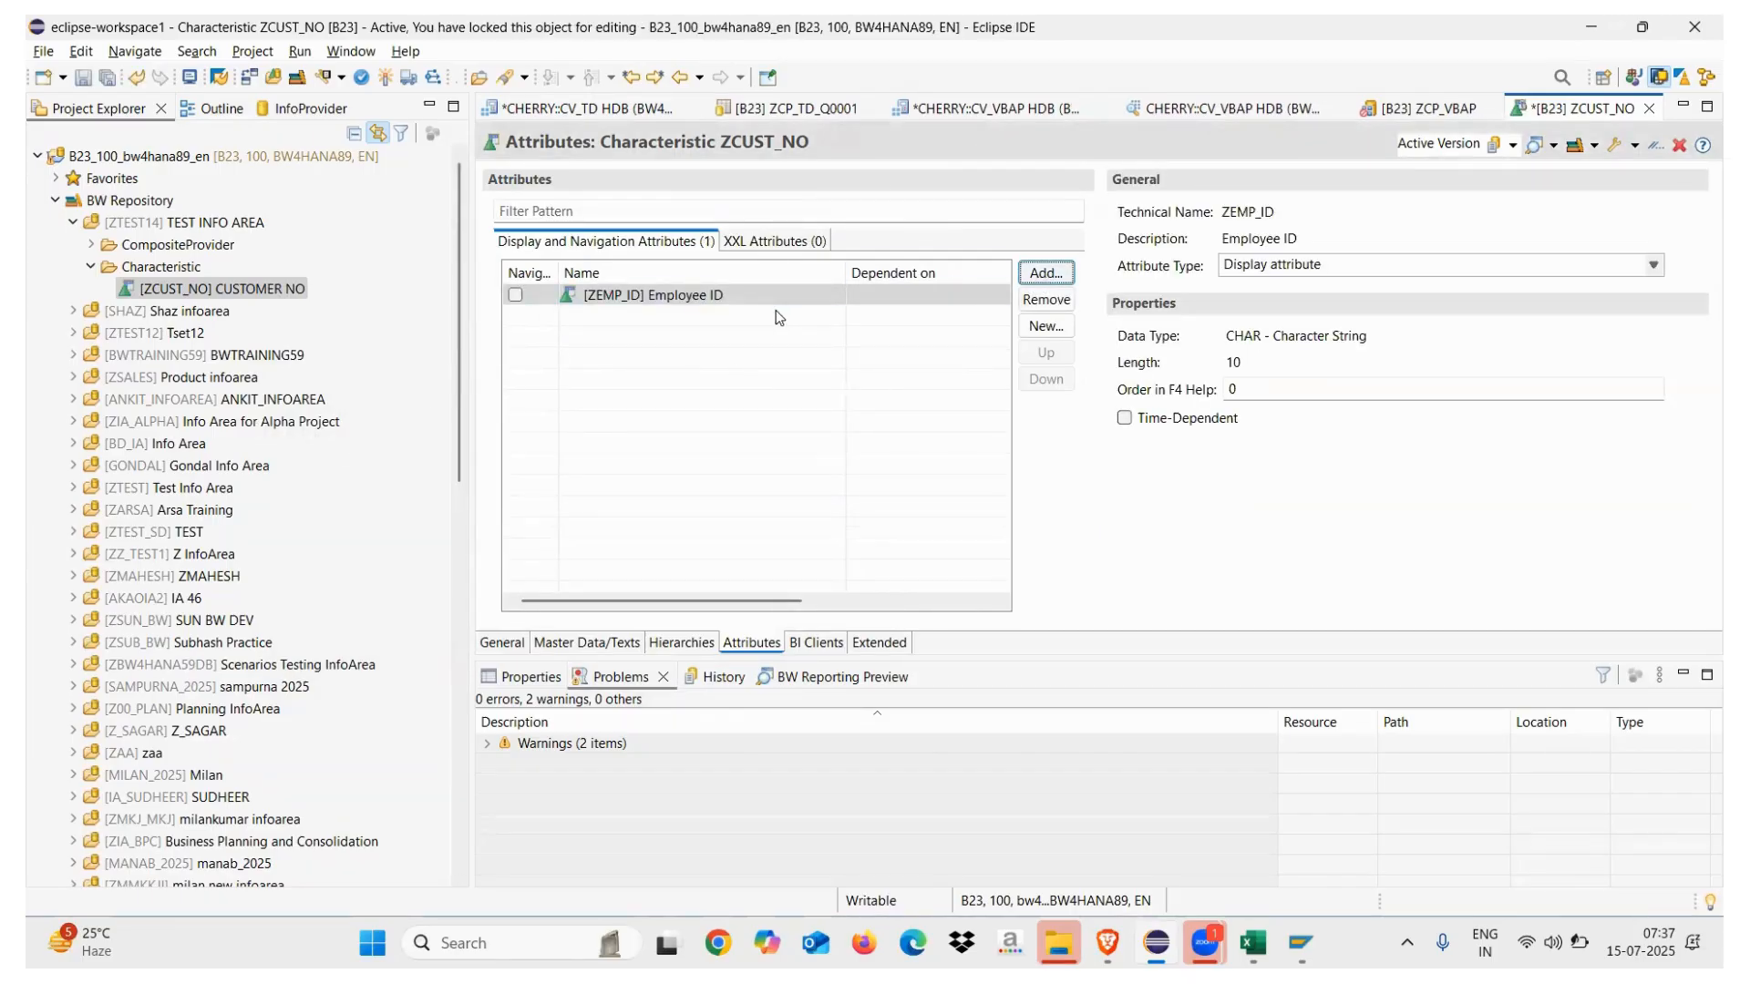
pyautogui.click(383, 79)
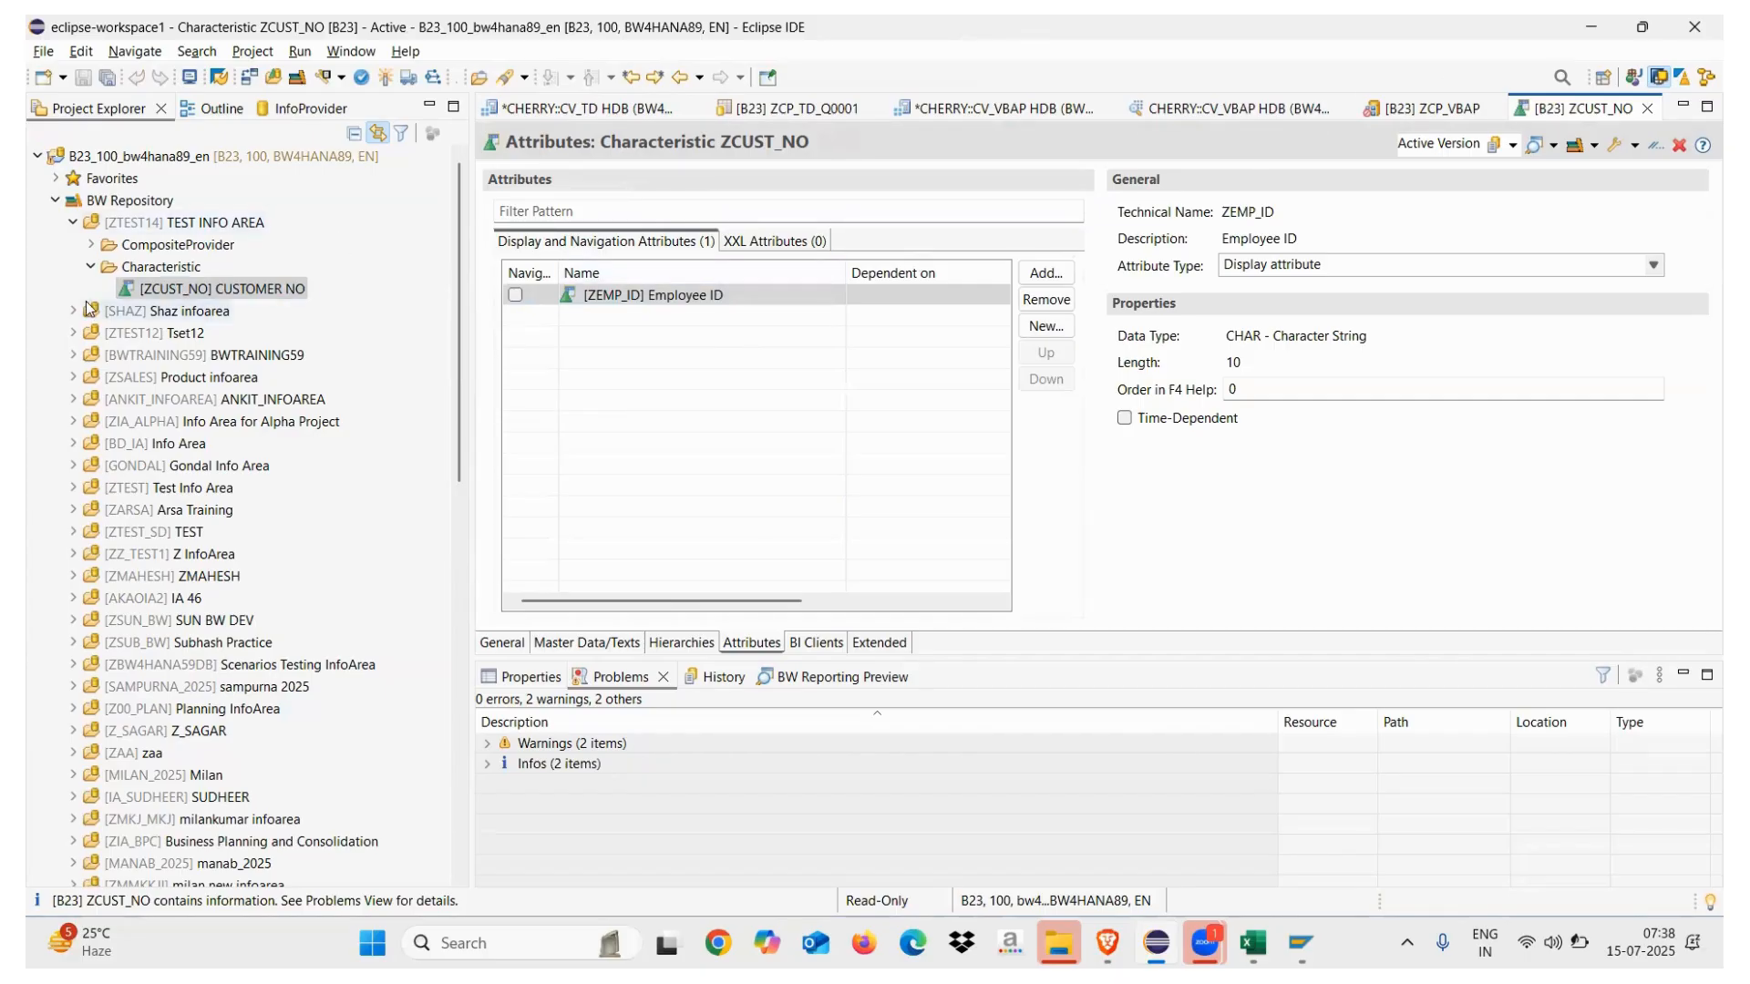
# List the Tset12 (ZTEST12) characteristics, briefly expanding and collapsing ZCUST_12 Customer MD
pyautogui.click(75, 335)
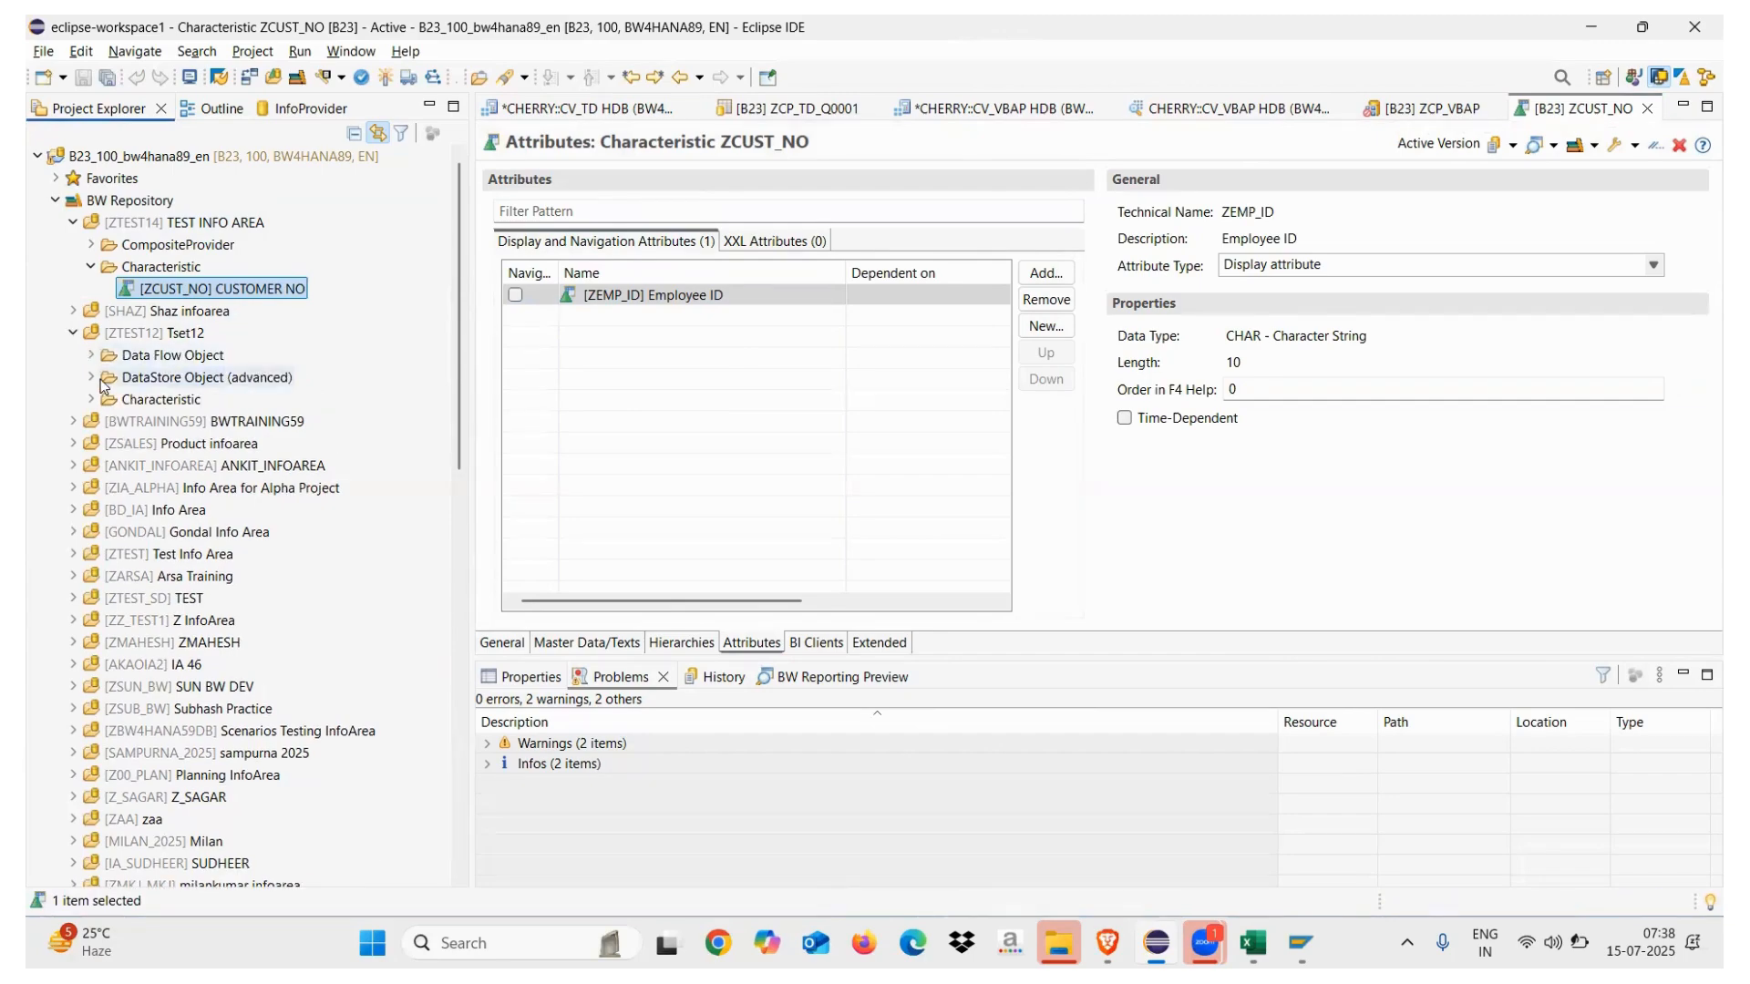
pyautogui.click(91, 404)
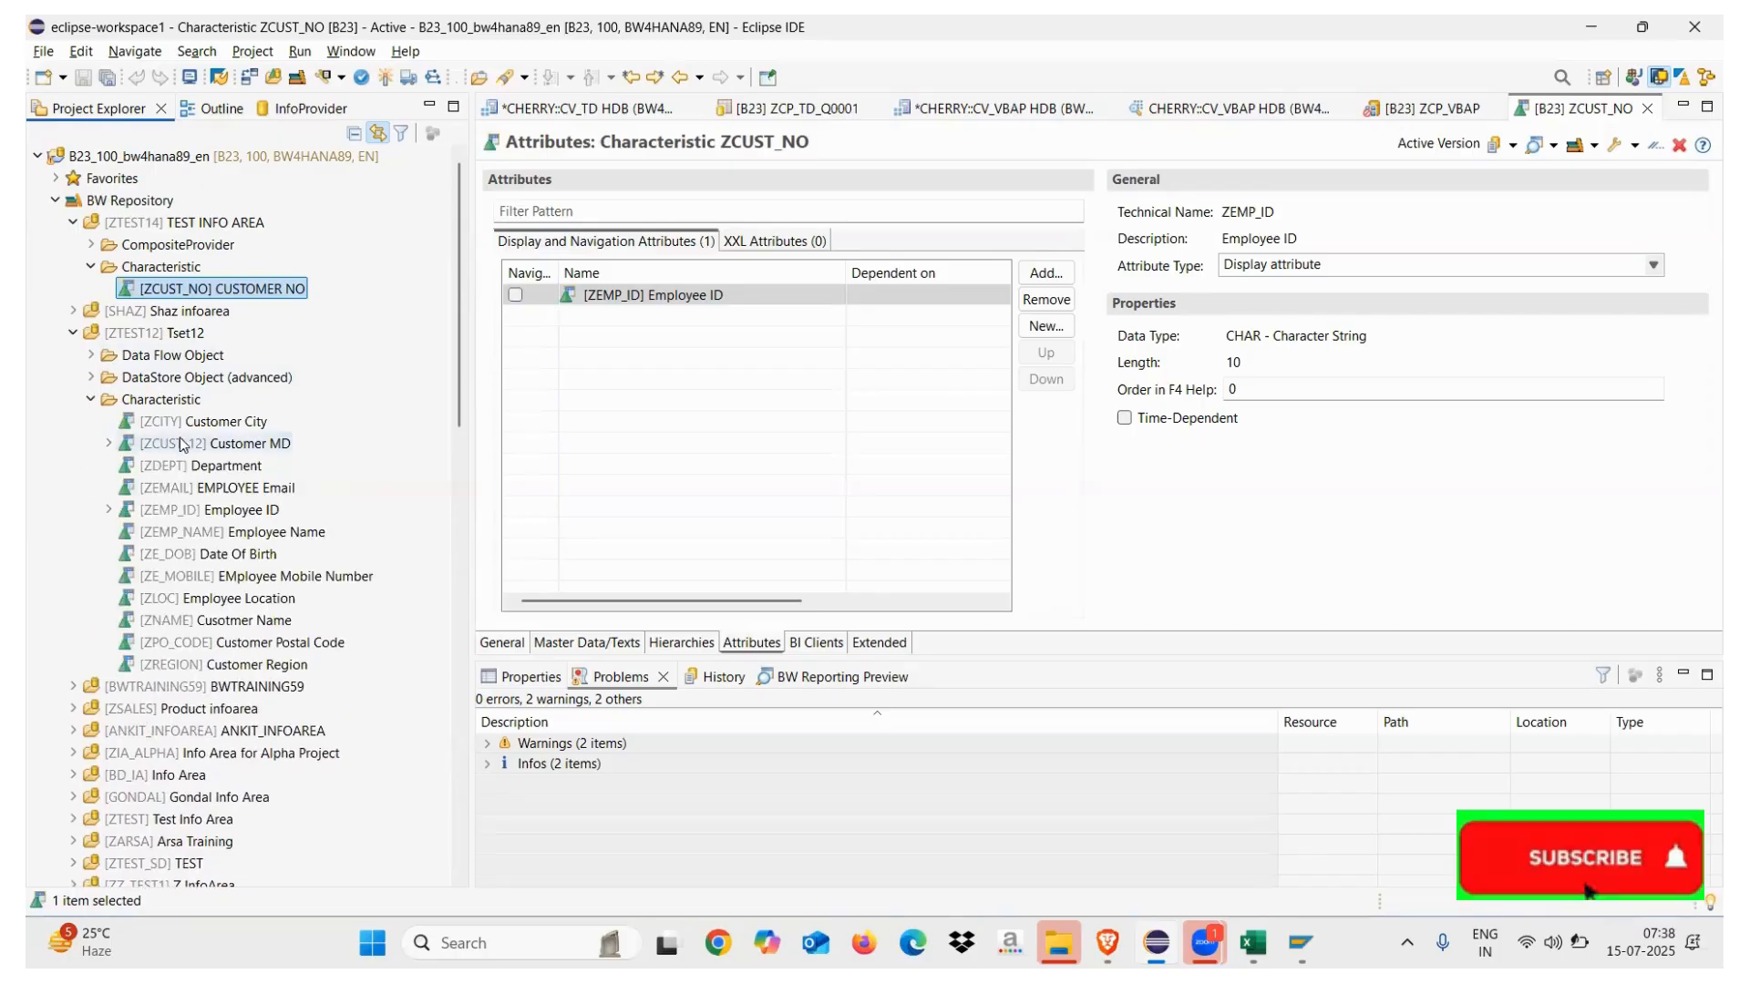
pyautogui.click(110, 443)
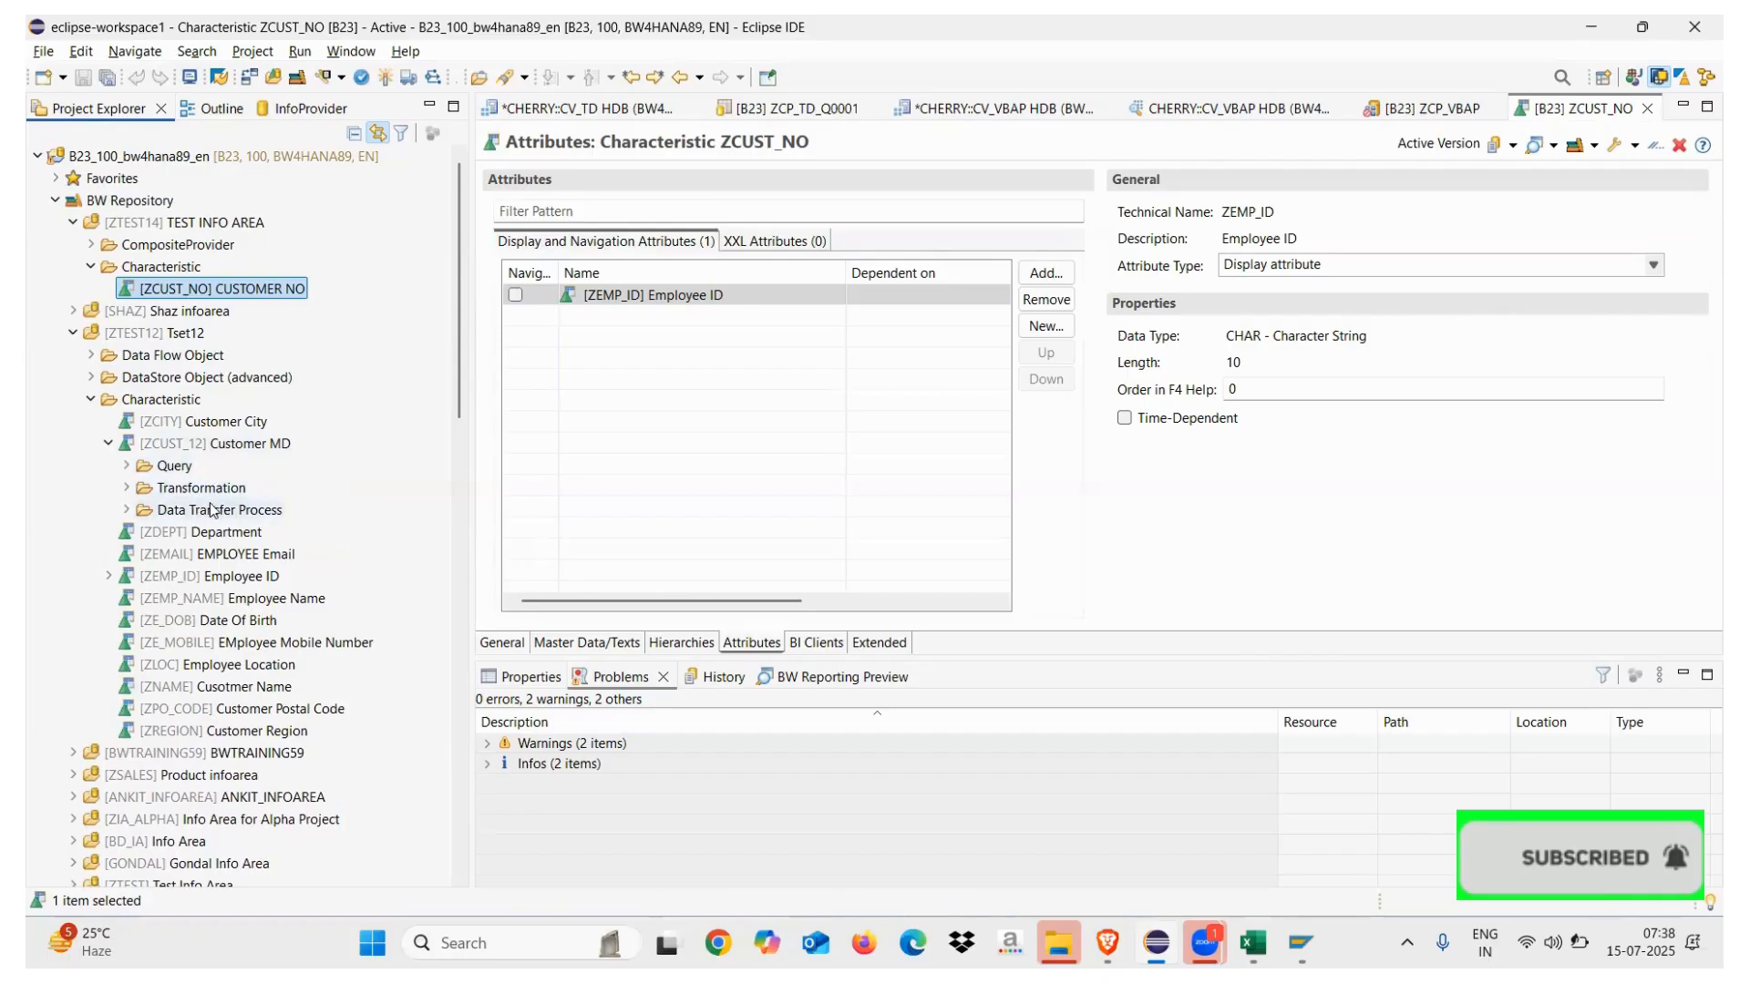
pyautogui.click(108, 444)
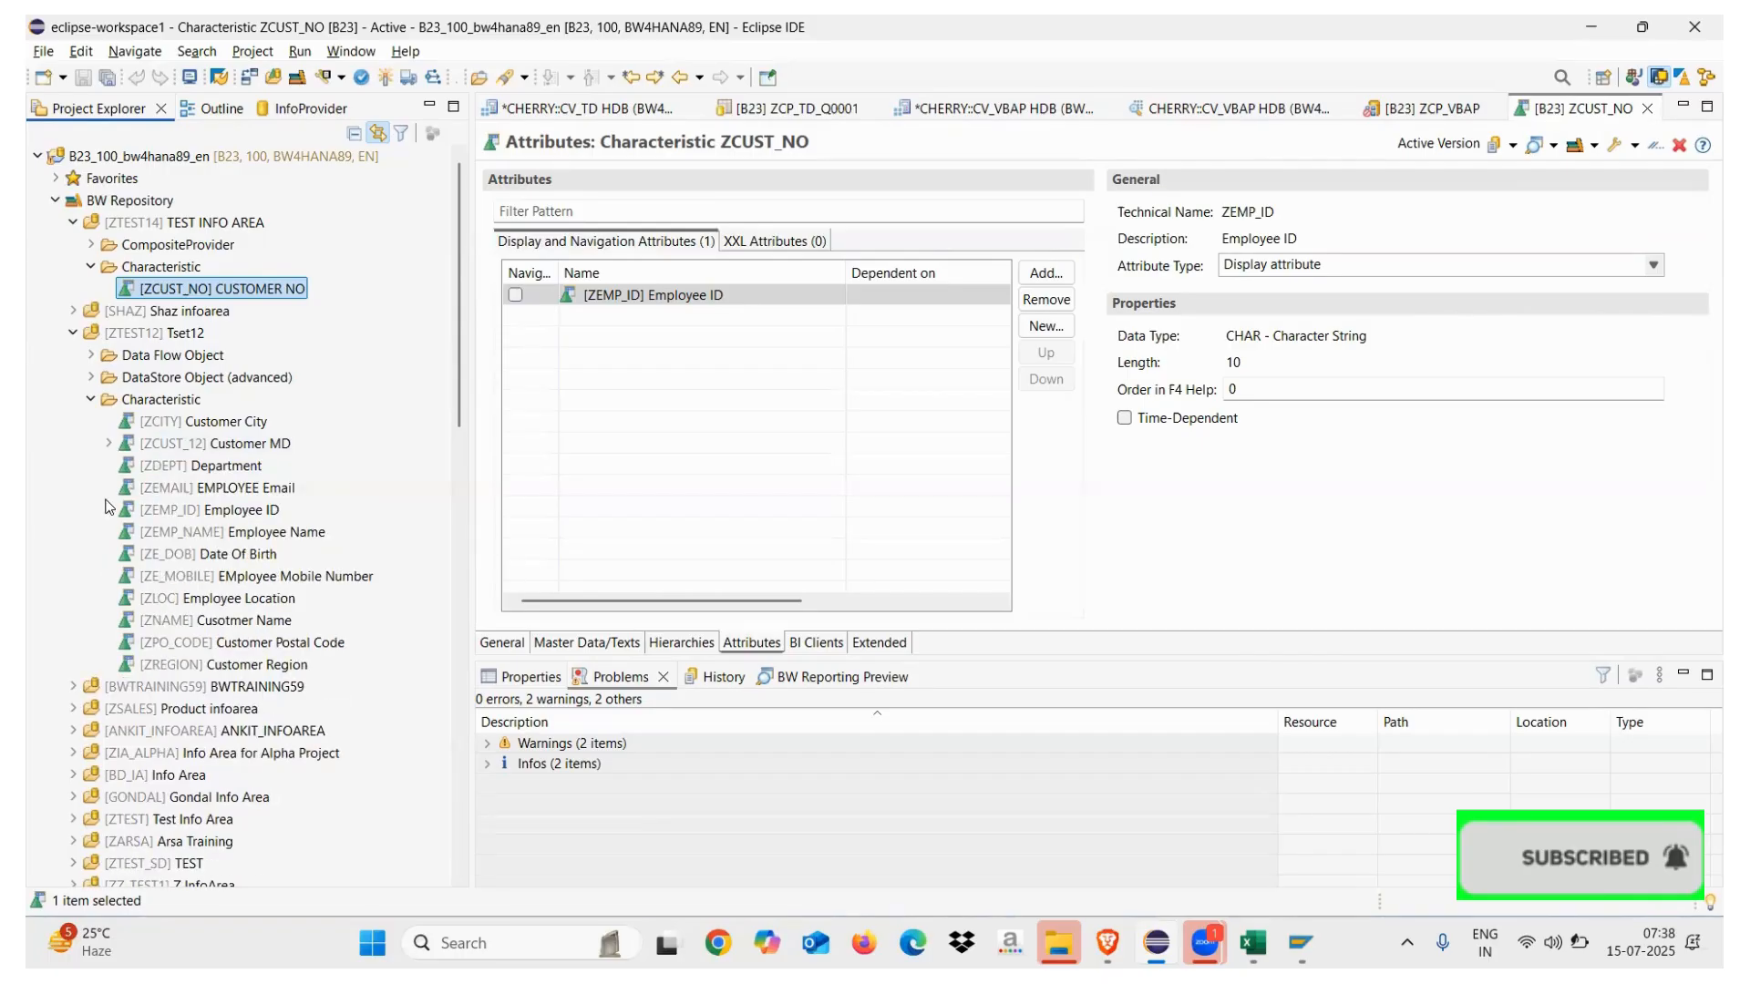